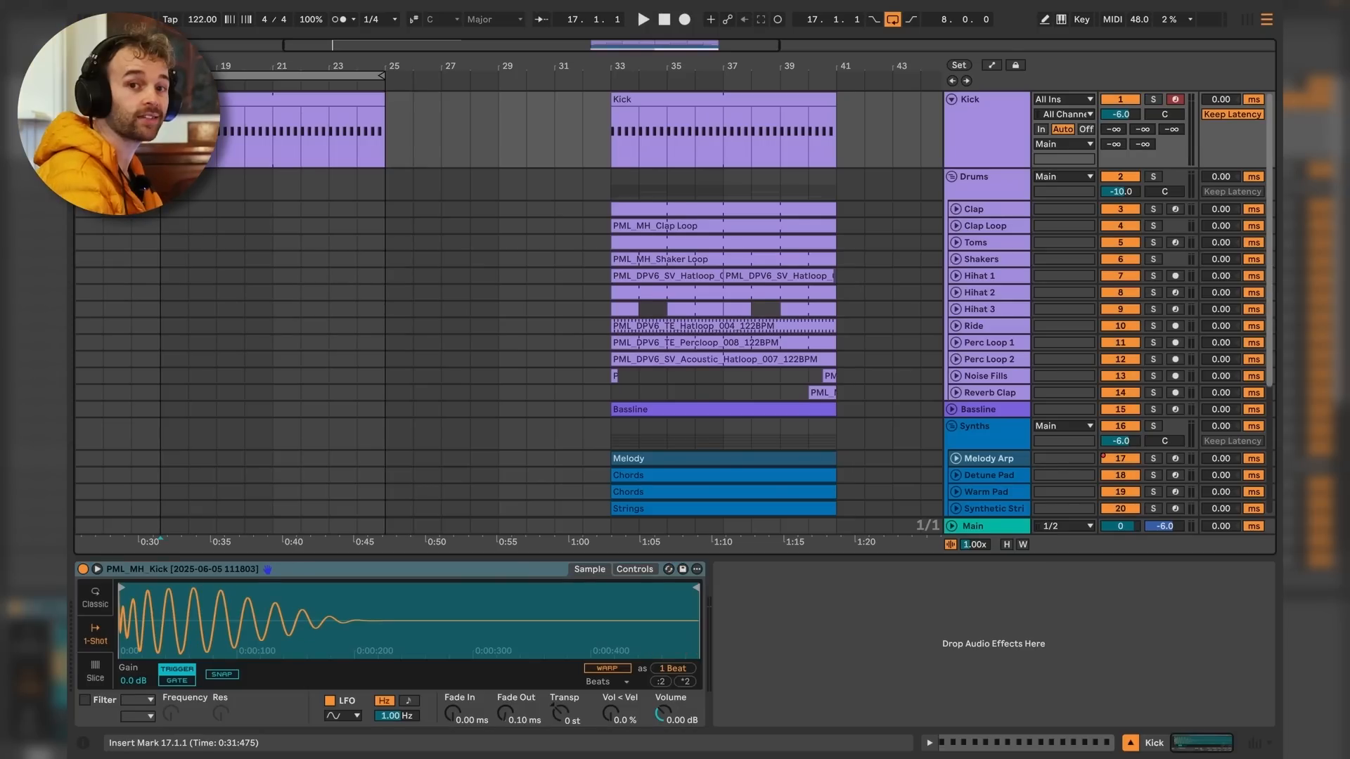
Unfold the Clap track and copy its eight-bar clip from bar 33 to bar 17.
{"action": "left_click", "coordinate": [262, 134]}
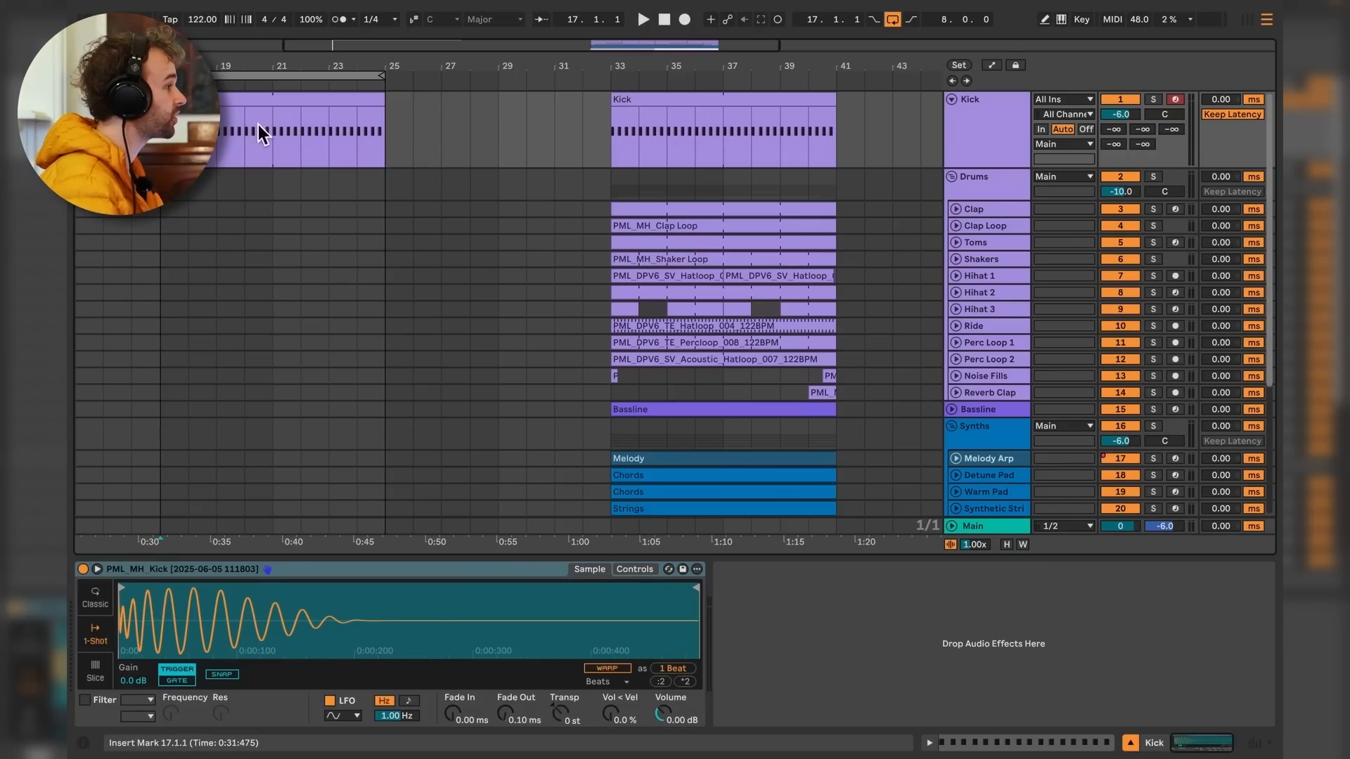
{"action": "left_click", "coordinate": [958, 211]}
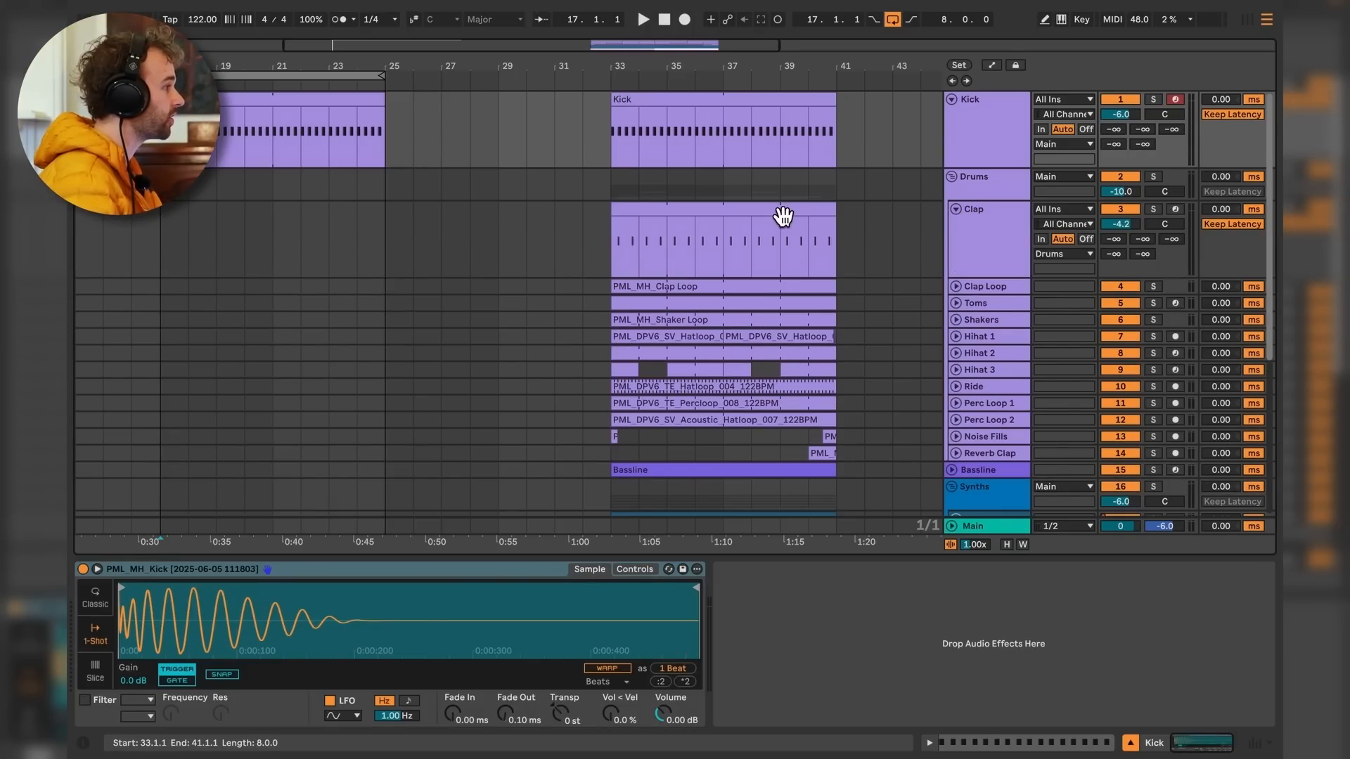
{"action": "left_click_drag", "start_coordinate": [779, 217], "coordinate": [322, 201]}
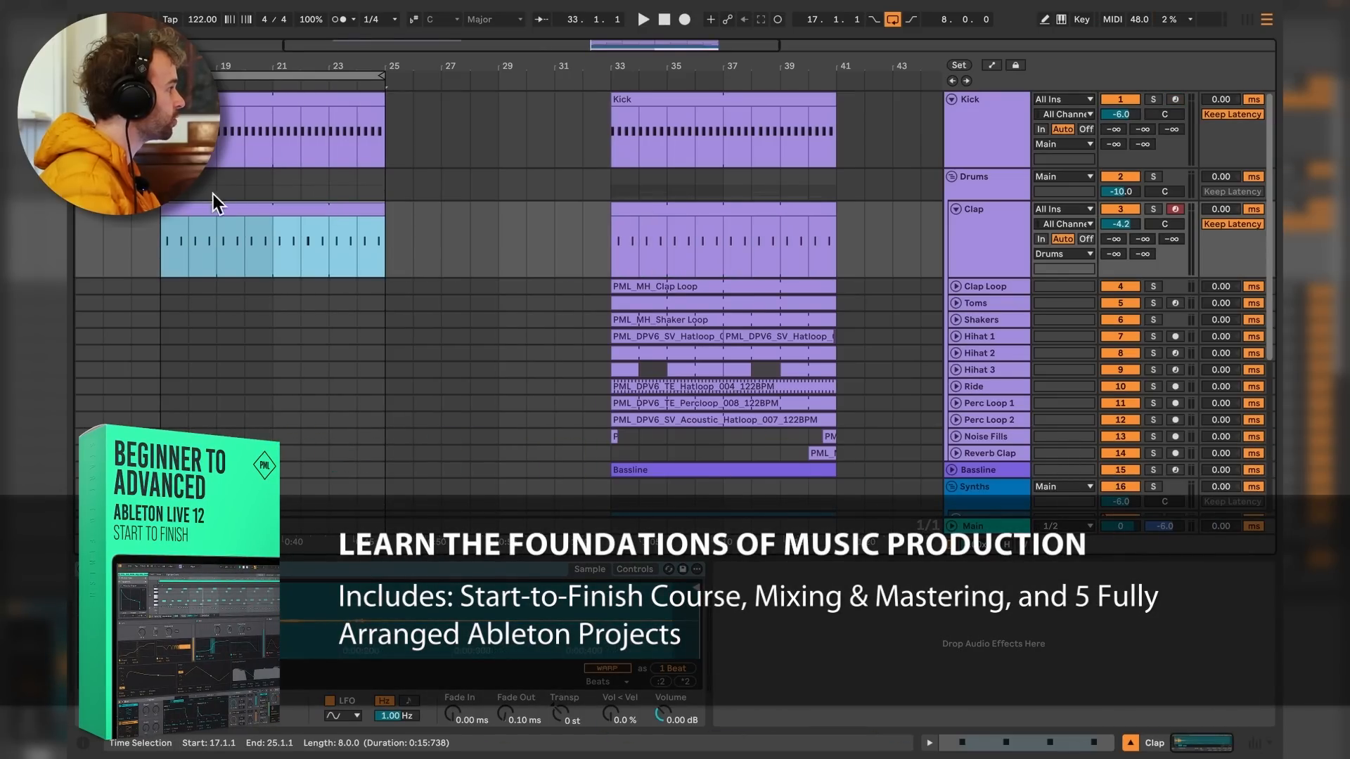
Solo the Clap track, listen to the copied clip from bar 17 and select its sampler device.
{"action": "left_click", "coordinate": [1153, 208]}
{"action": "key", "text": "space"}
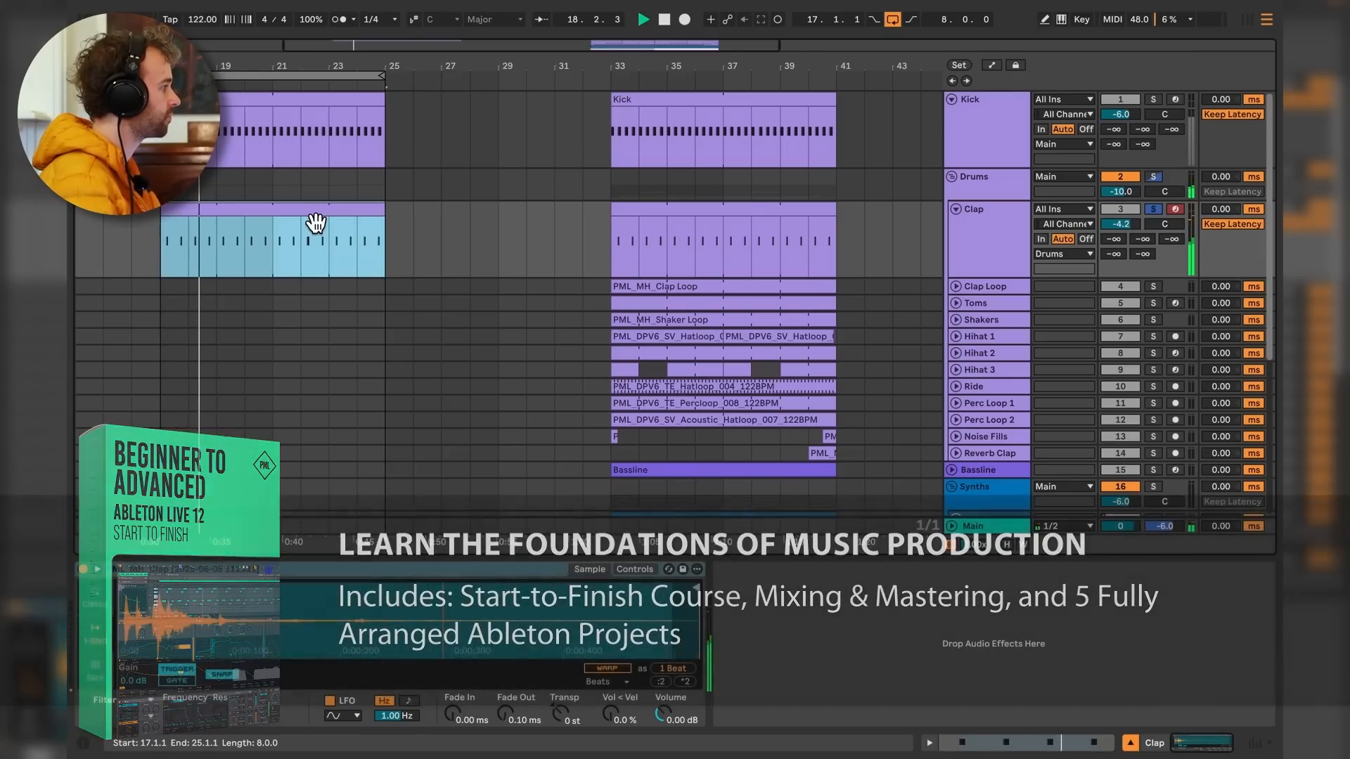
{"action": "key", "text": "space"}
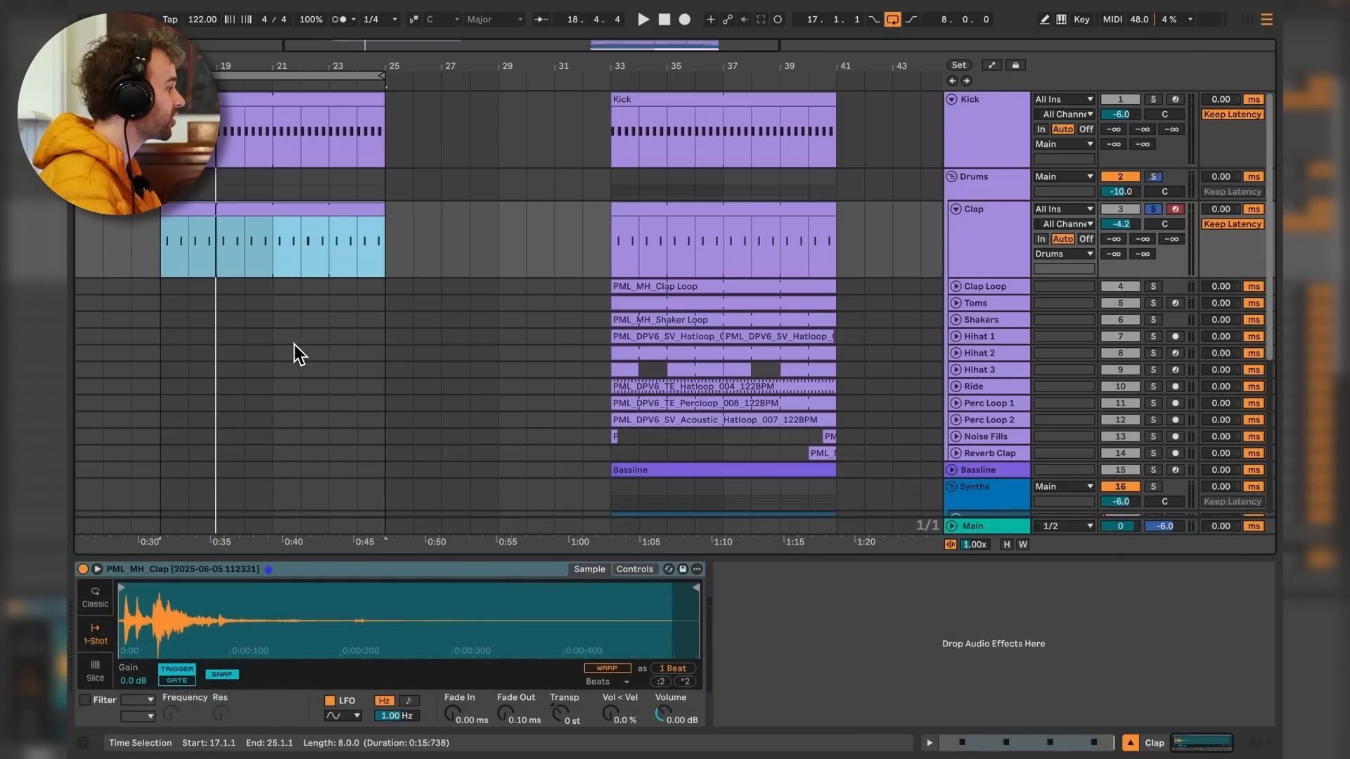
{"action": "left_click", "coordinate": [339, 575]}
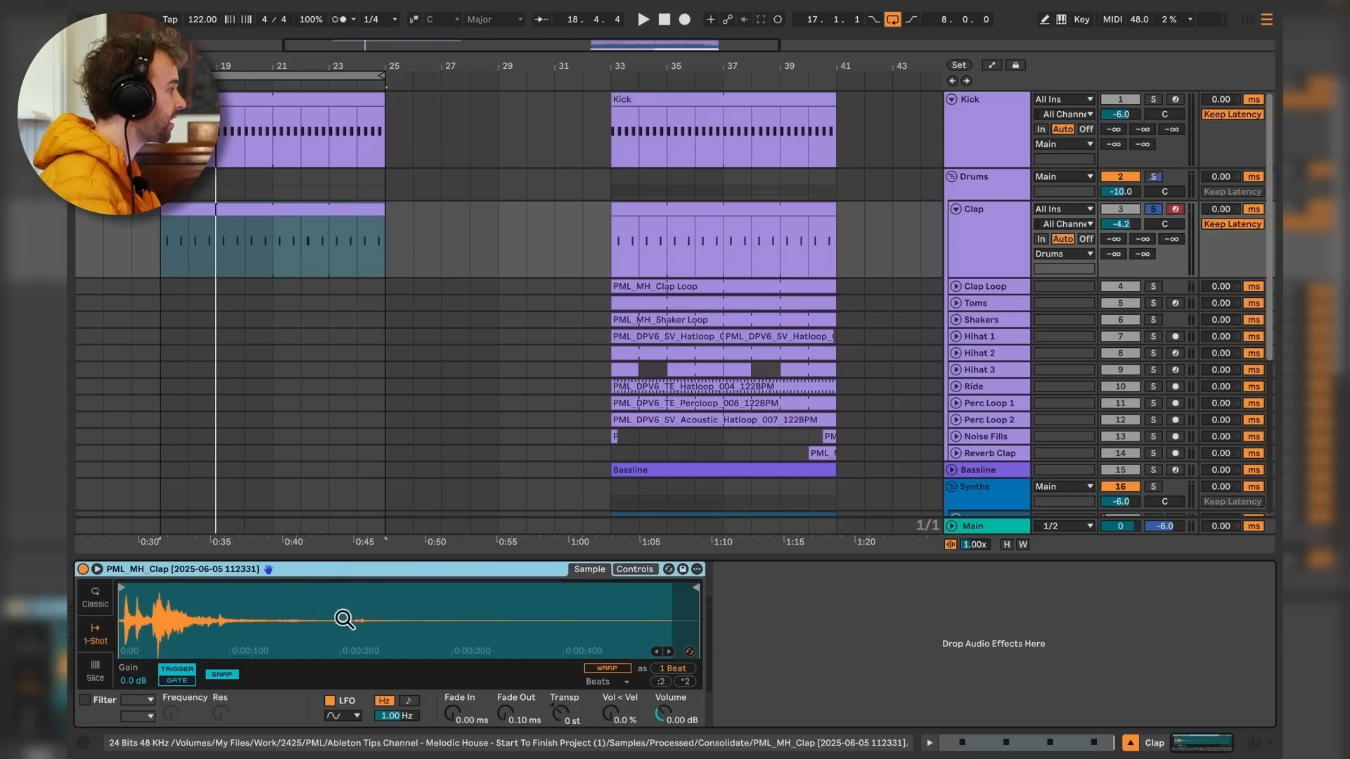
Examine the note placement in the copied Clap clip and return to the track's devices.
{"action": "double_click", "coordinate": [261, 218]}
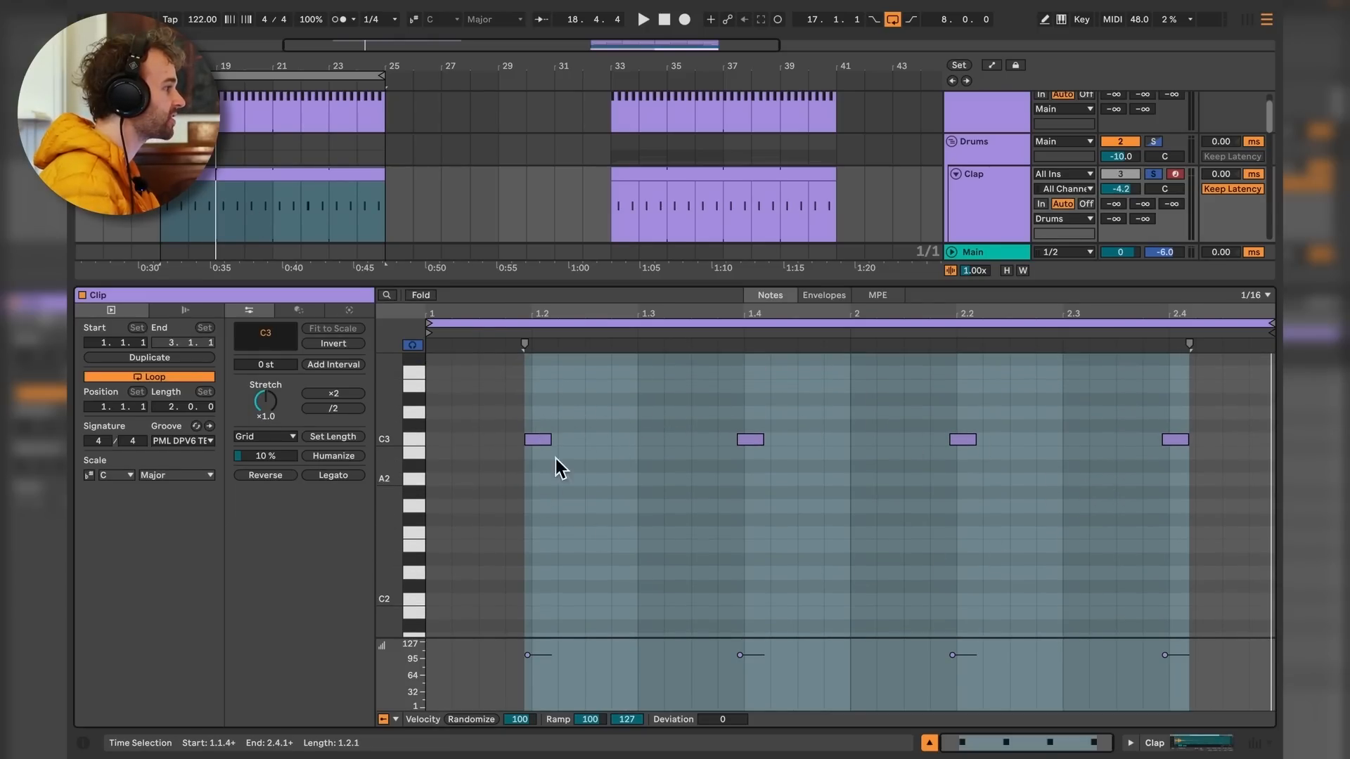
{"action": "left_click", "coordinate": [1178, 488]}
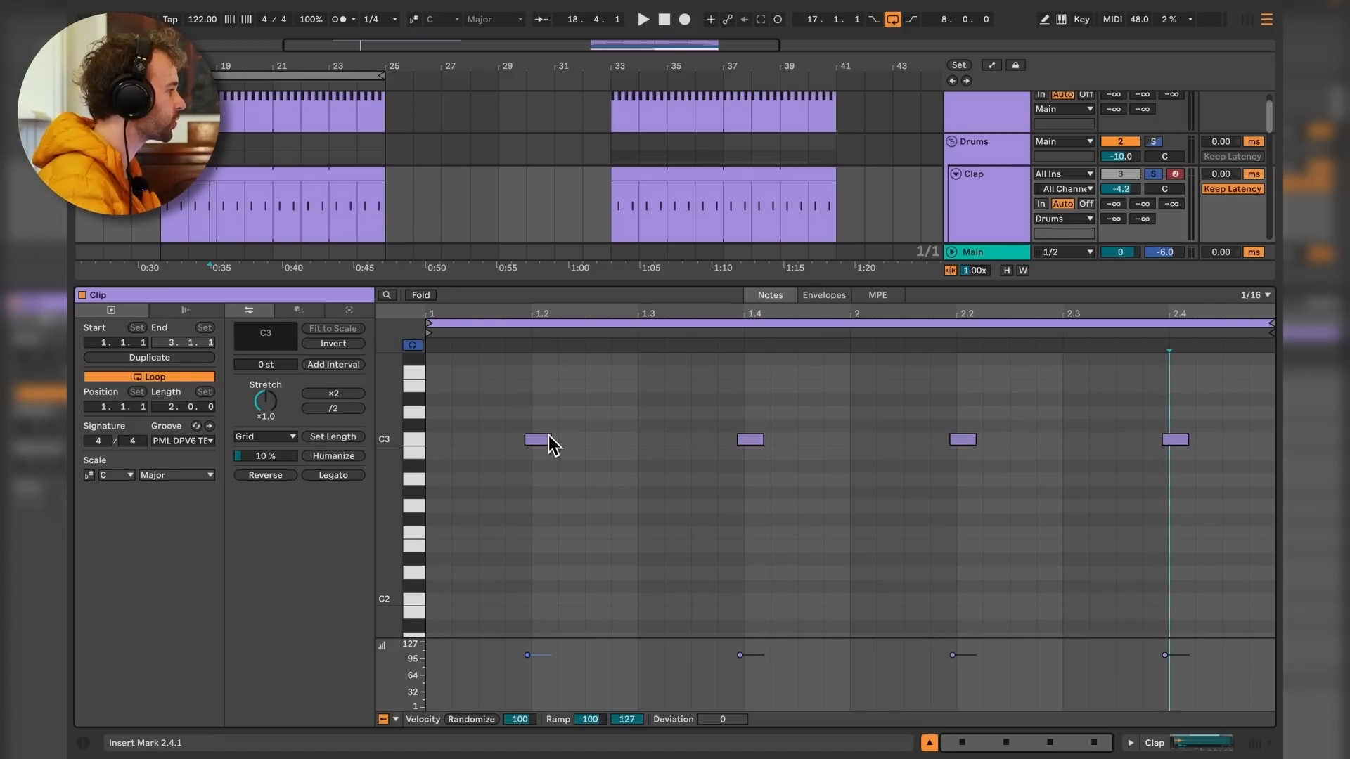
{"action": "key", "text": "shift+Tab"}
{"action": "scroll", "coordinate": [750, 304], "scroll_direction": "up", "scroll_amount": 2}
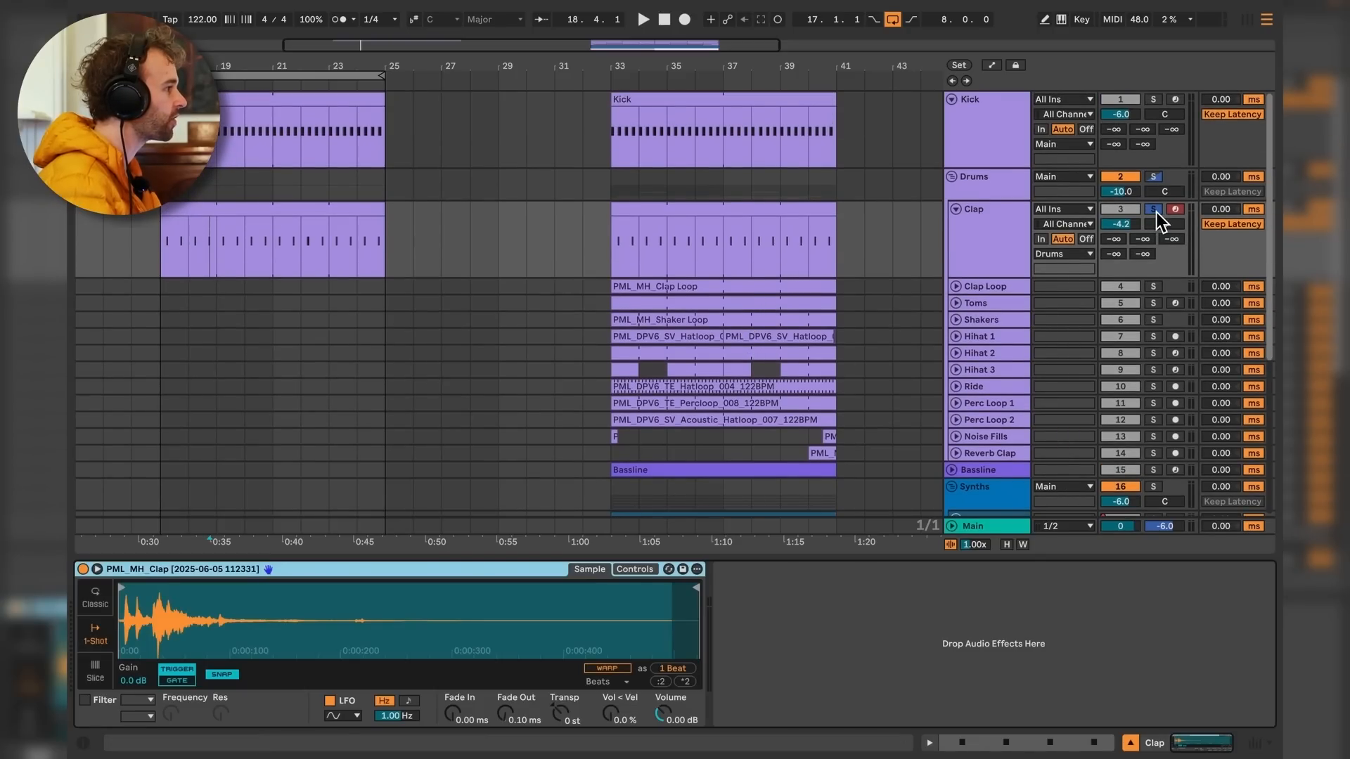
Unsolo the Clap track, play it with the kick from bar 17, and zoom in on the clap sample's opening transients.
{"action": "left_click", "coordinate": [1155, 210]}
{"action": "left_click", "coordinate": [328, 214]}
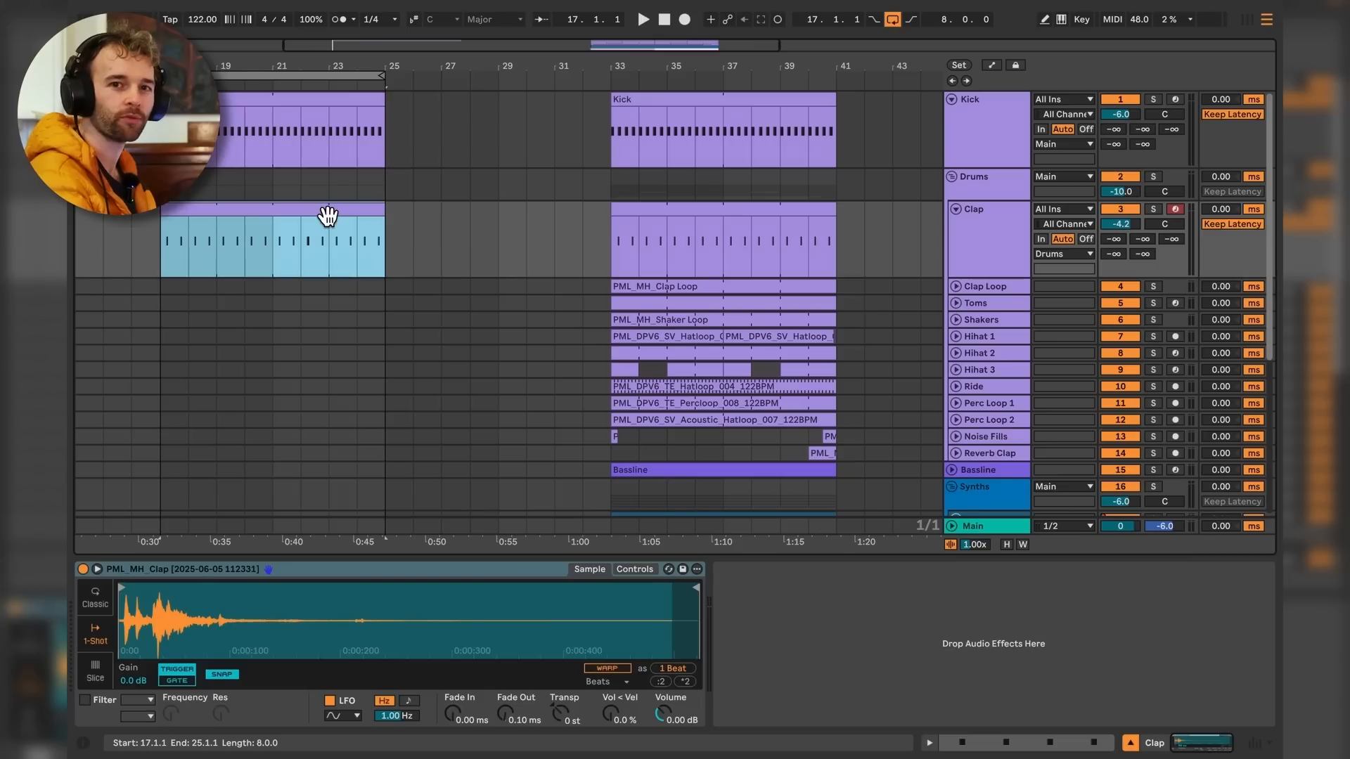
{"action": "key", "text": "space"}
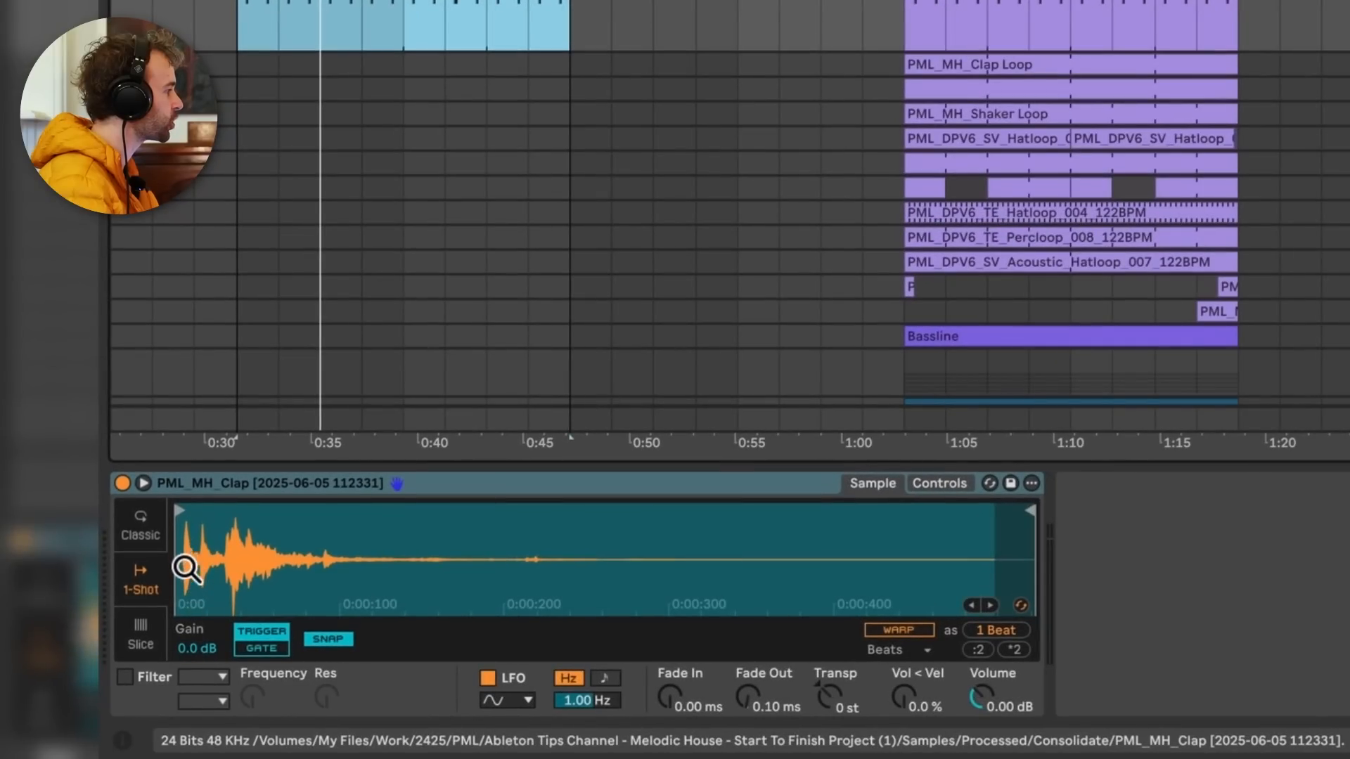
{"action": "left_click_drag", "start_coordinate": [200, 538], "coordinate": [234, 549]}
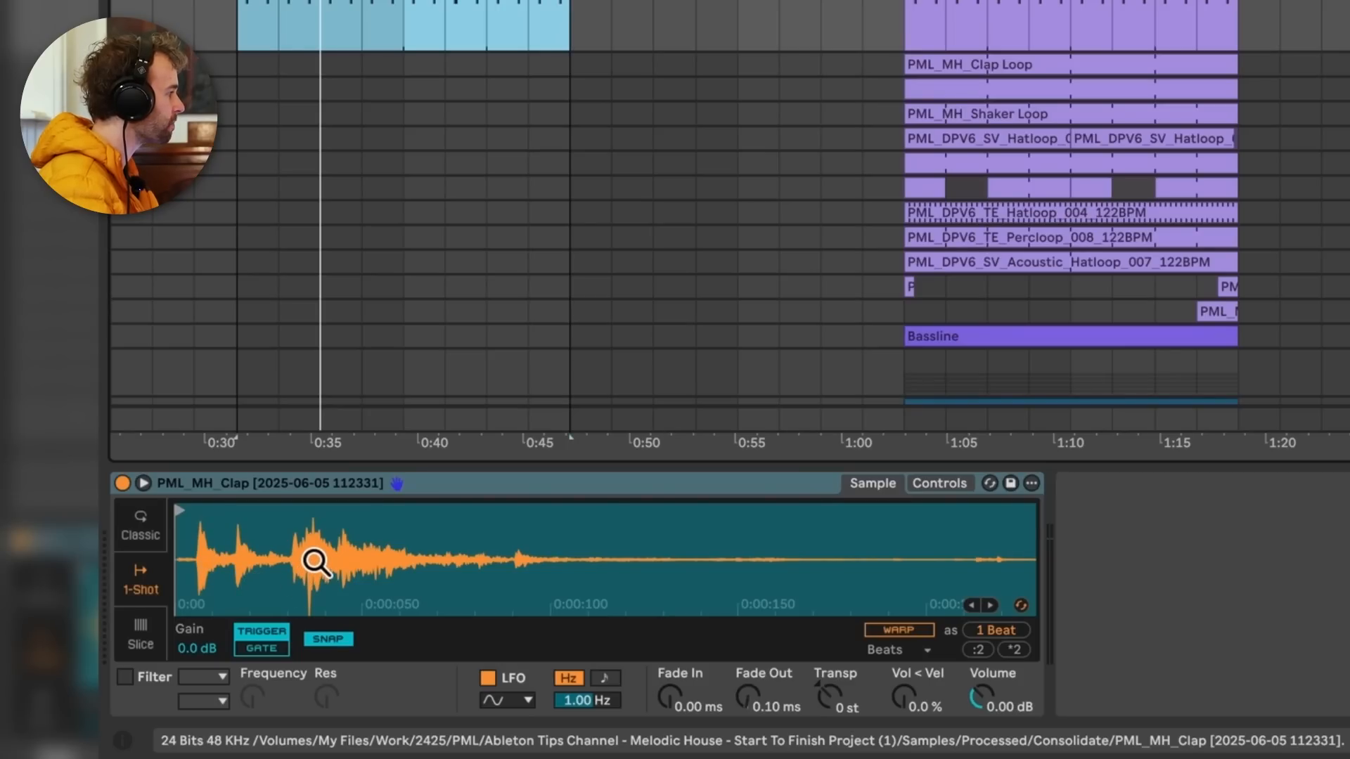
{"action": "left_click_drag", "start_coordinate": [308, 558], "coordinate": [302, 595]}
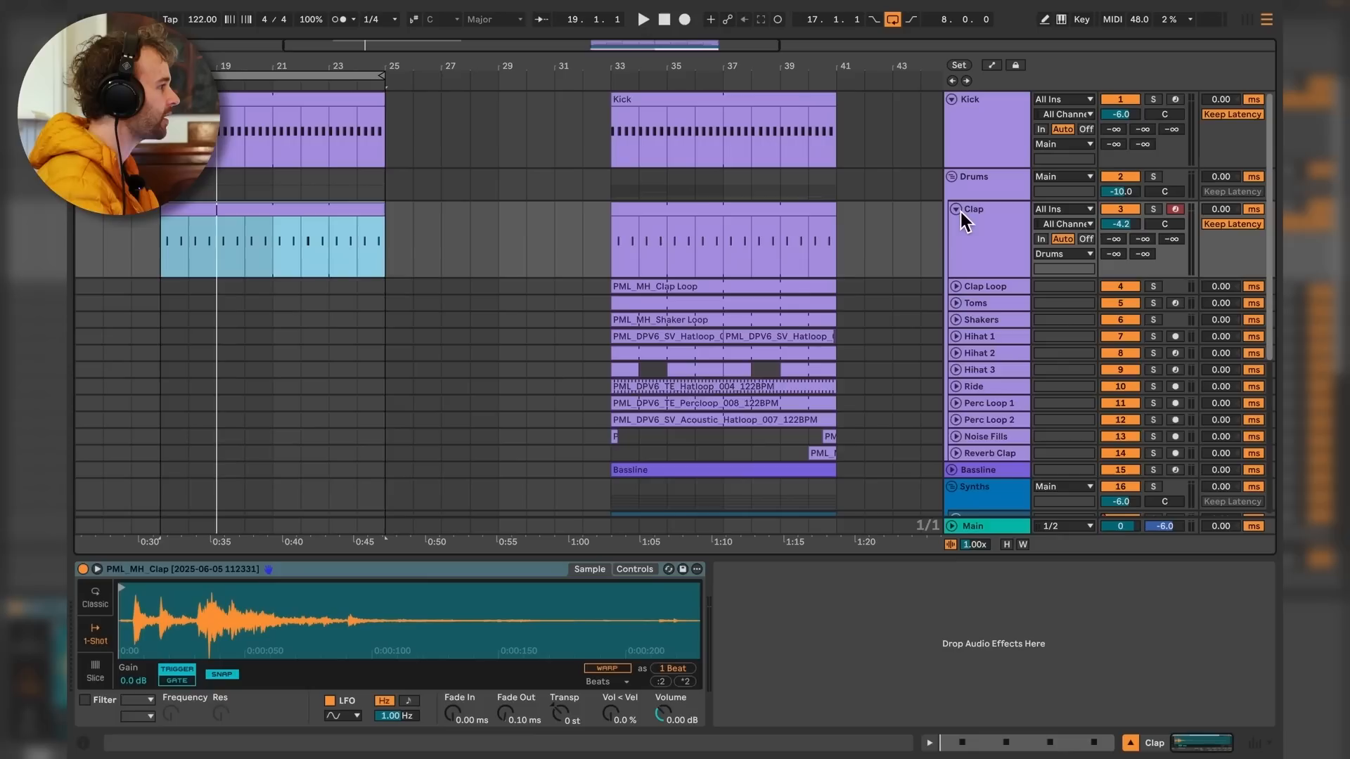
Fold the Clap track, unfold Clap Loop and copy the PML_MH_Clap Loop clip from bar 33 to bar 17.
{"action": "left_click", "coordinate": [958, 211]}
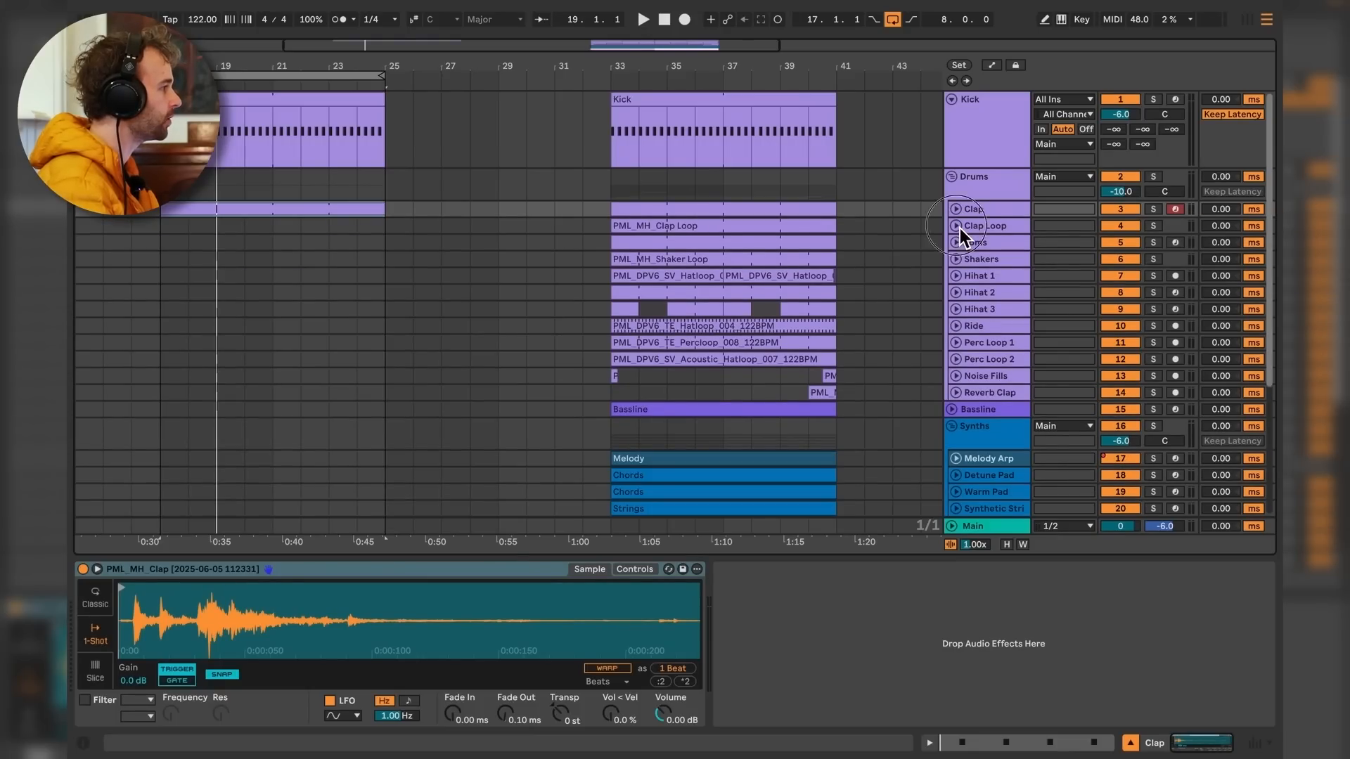
{"action": "left_click", "coordinate": [960, 228]}
{"action": "left_click_drag", "start_coordinate": [784, 241], "coordinate": [338, 229]}
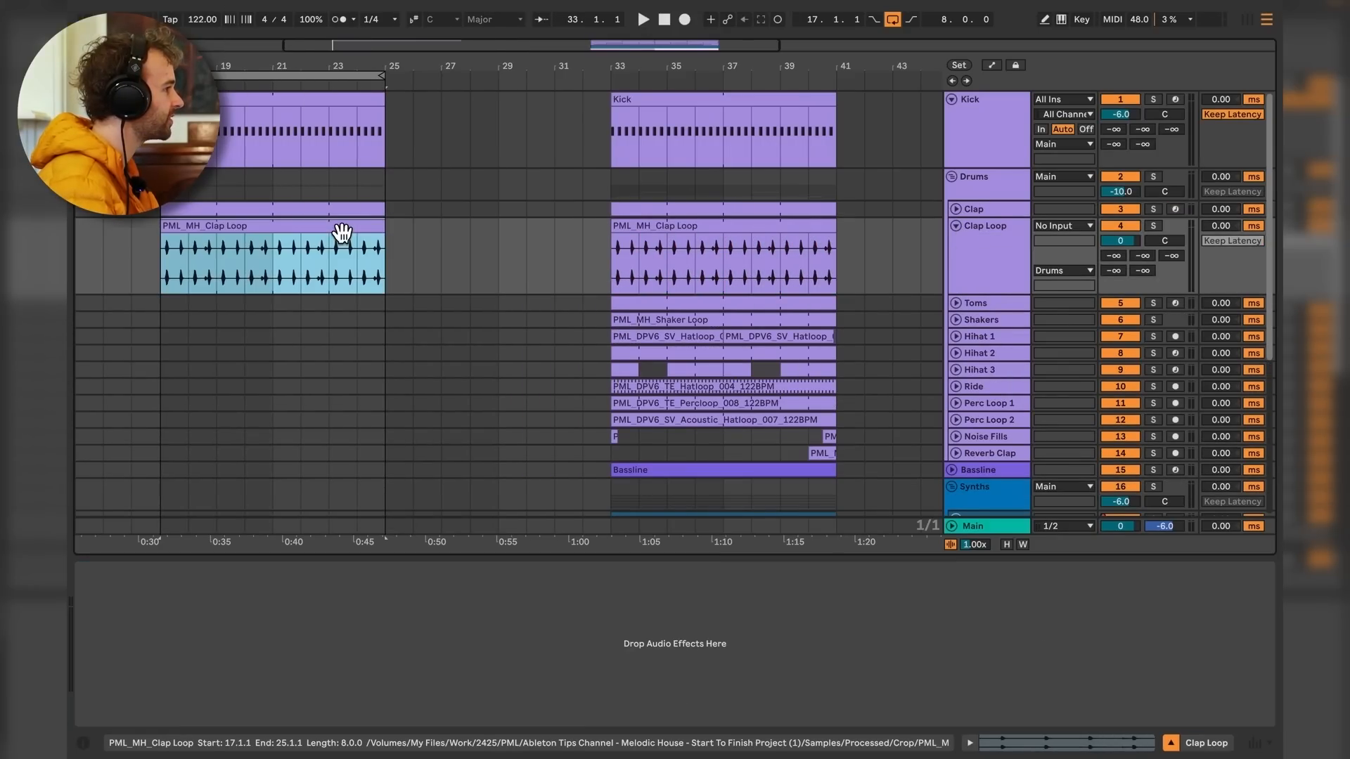
Solo the Clap Loop track and listen to its copied clip from bar 17.
{"action": "left_click", "coordinate": [1153, 225]}
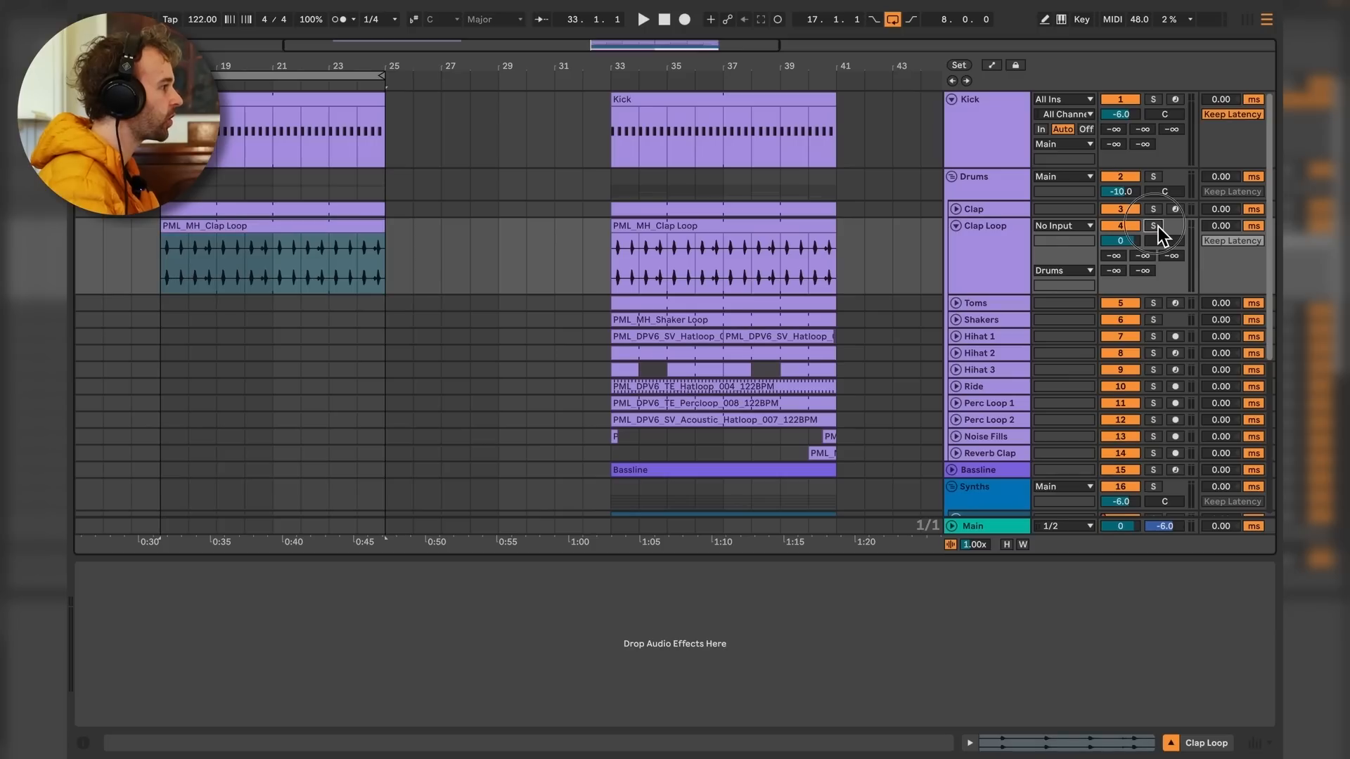
{"action": "left_click", "coordinate": [301, 241]}
{"action": "key", "text": "space"}
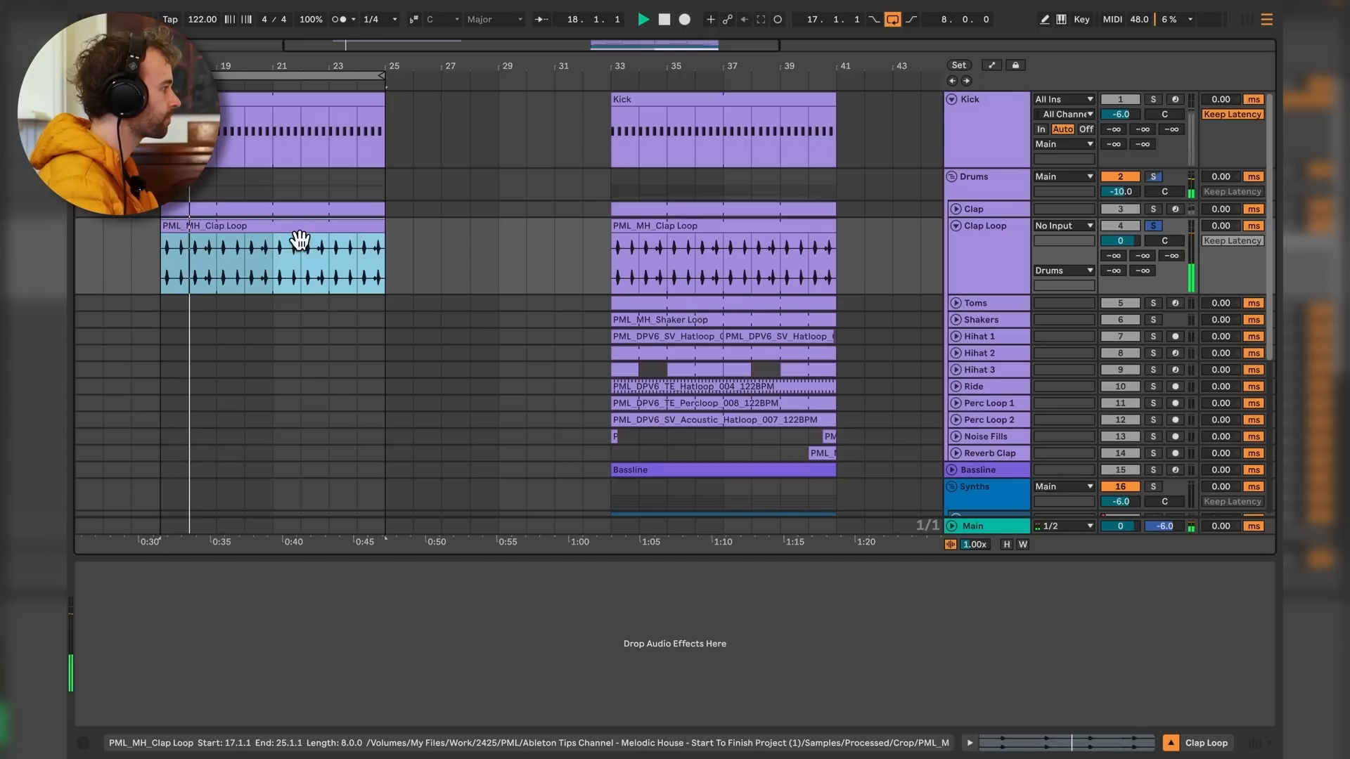
{"action": "key", "text": "space"}
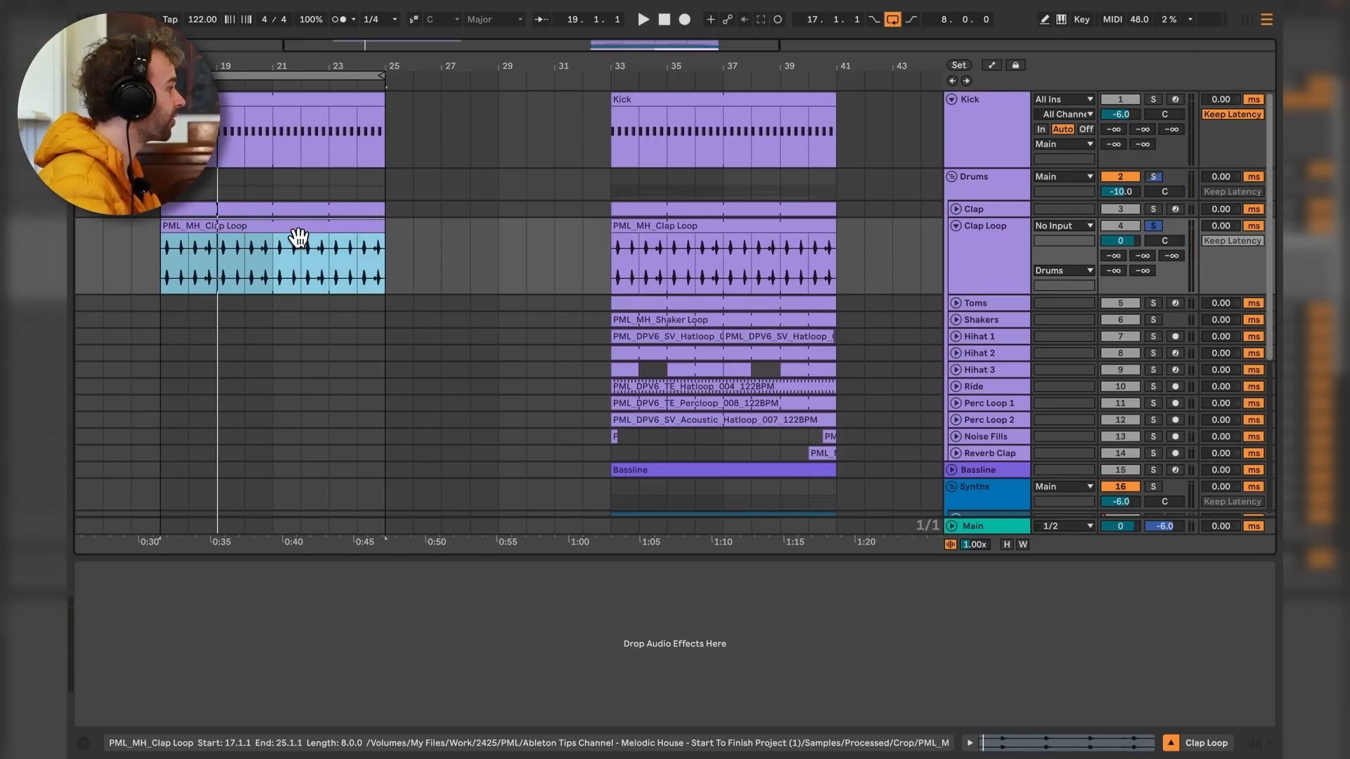
Examine the hits in the Clap Loop clip's waveform, replay it from bar 17 and return to the track's devices.
{"action": "double_click", "coordinate": [298, 237]}
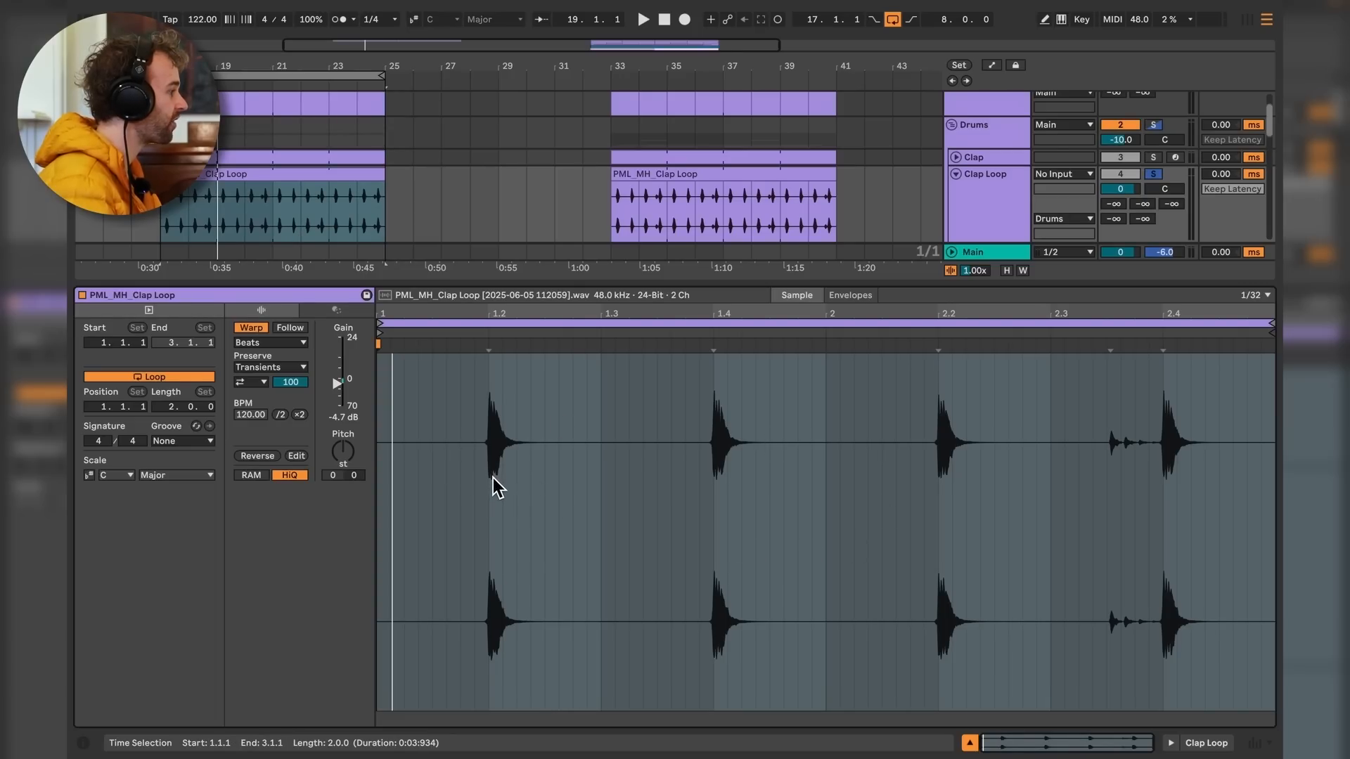
{"action": "left_click", "coordinate": [699, 478]}
{"action": "left_click", "coordinate": [953, 481]}
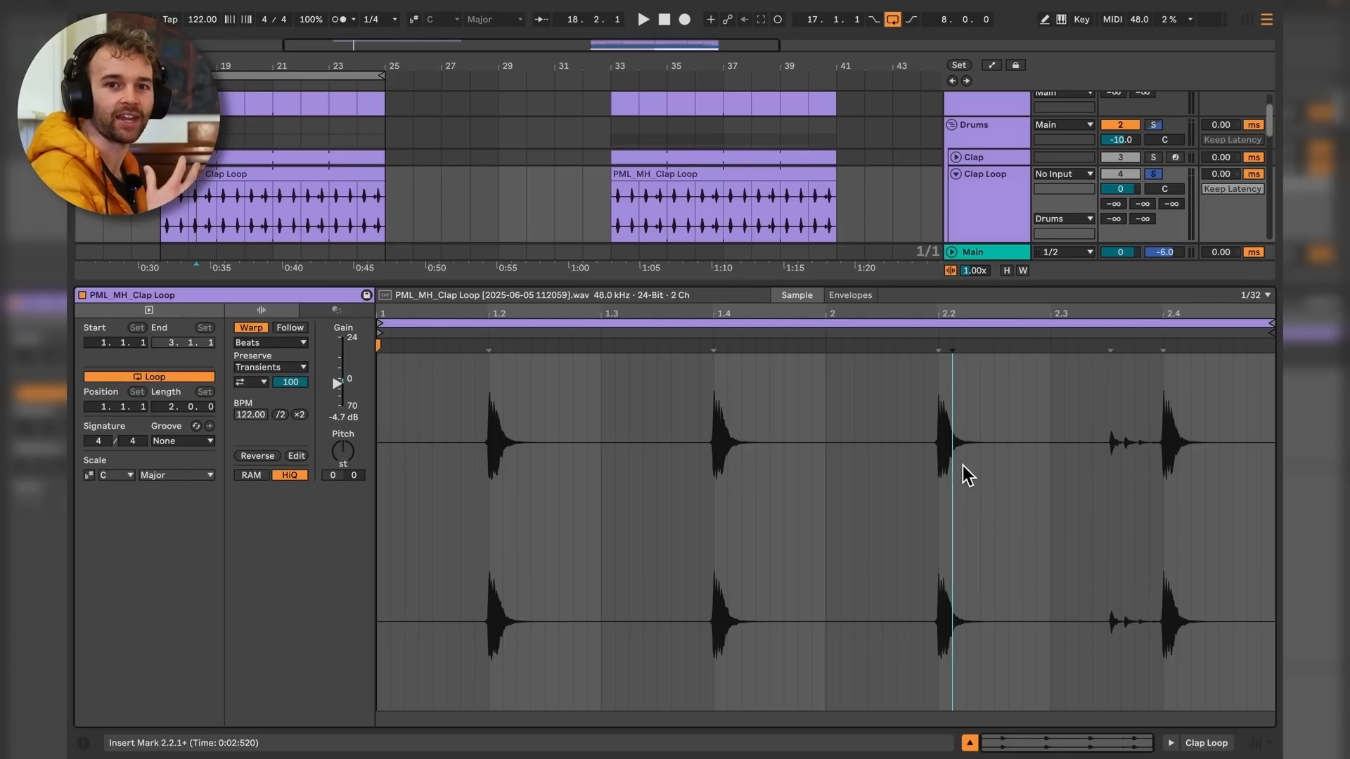
{"action": "left_click", "coordinate": [232, 188]}
{"action": "key", "text": "space"}
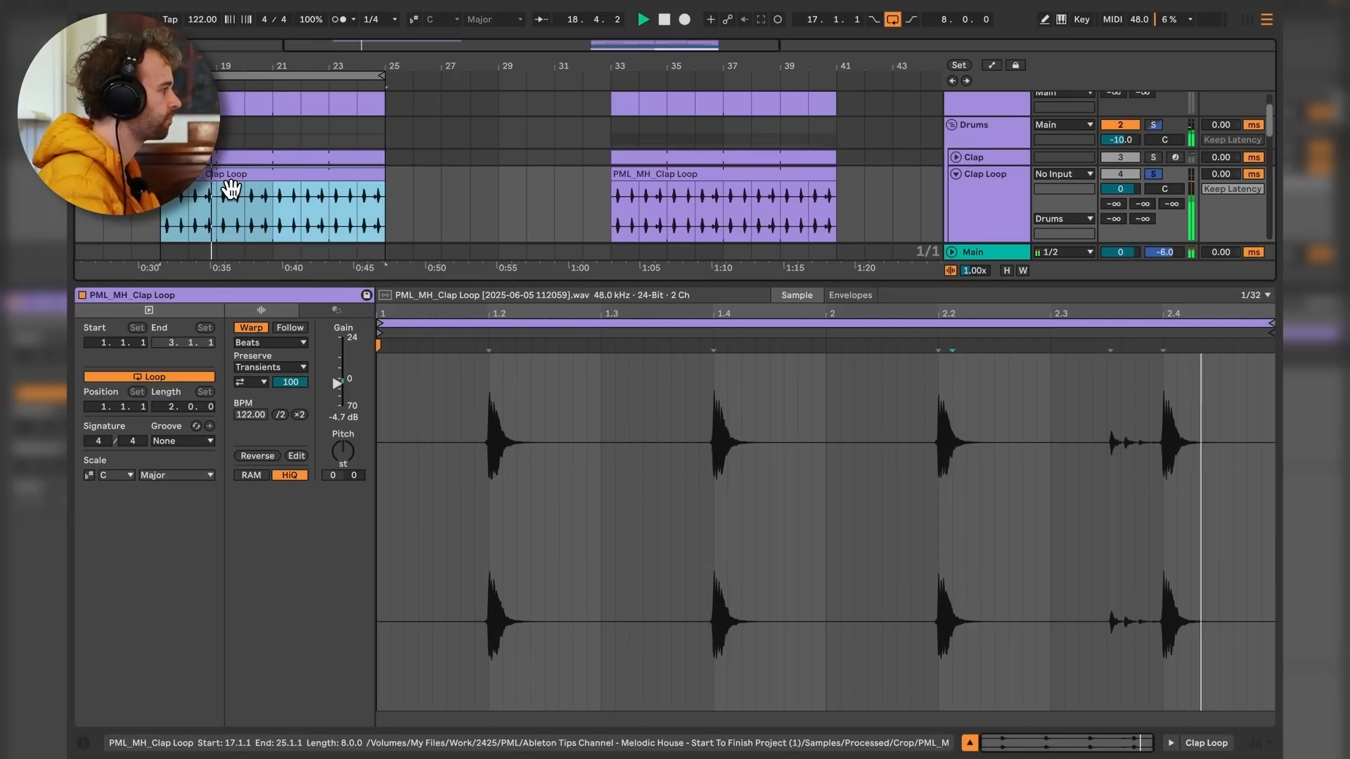
{"action": "key", "text": "space"}
{"action": "key", "text": "shift+Tab"}
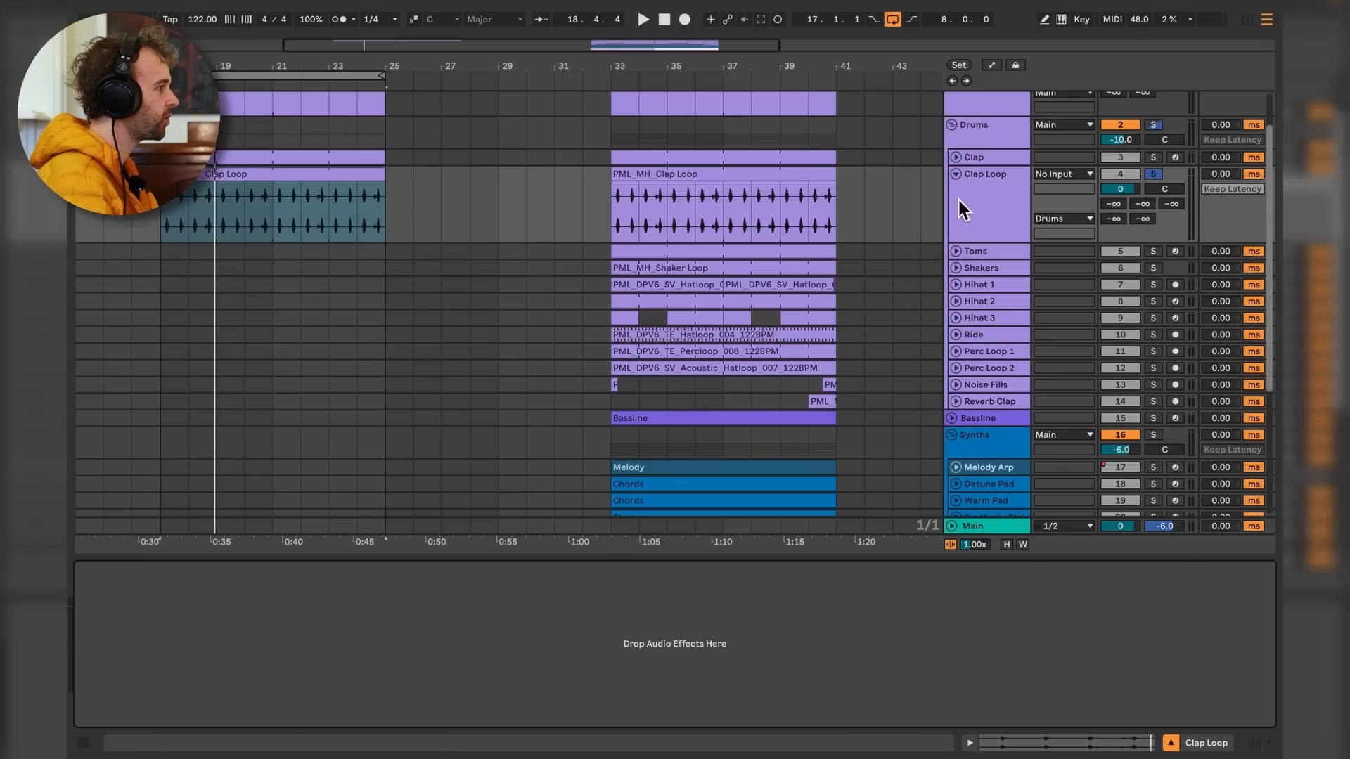
Fold the Clap Loop track, unfold Toms and copy the Toms clip from bar 33 to bar 17.
{"action": "left_click", "coordinate": [957, 175]}
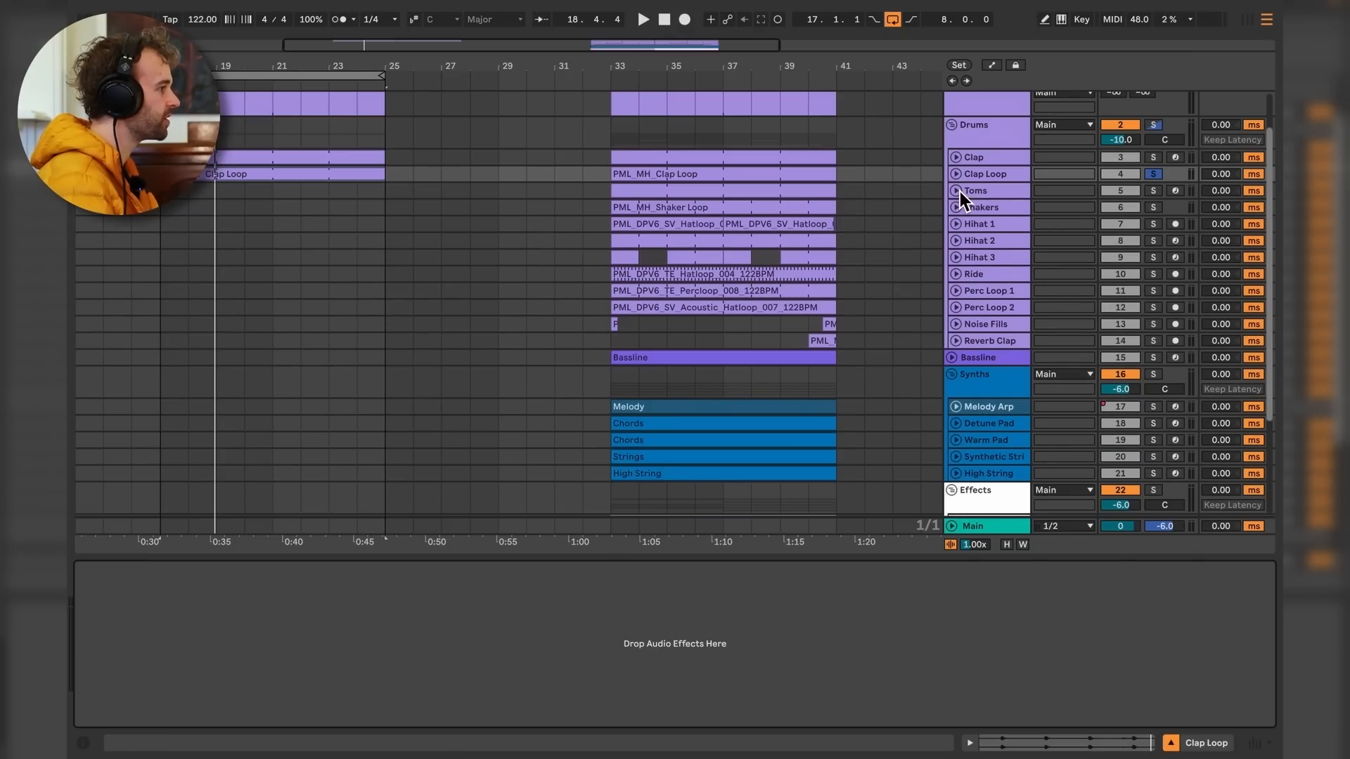
{"action": "left_click", "coordinate": [958, 191]}
{"action": "left_click_drag", "start_coordinate": [820, 204], "coordinate": [353, 205]}
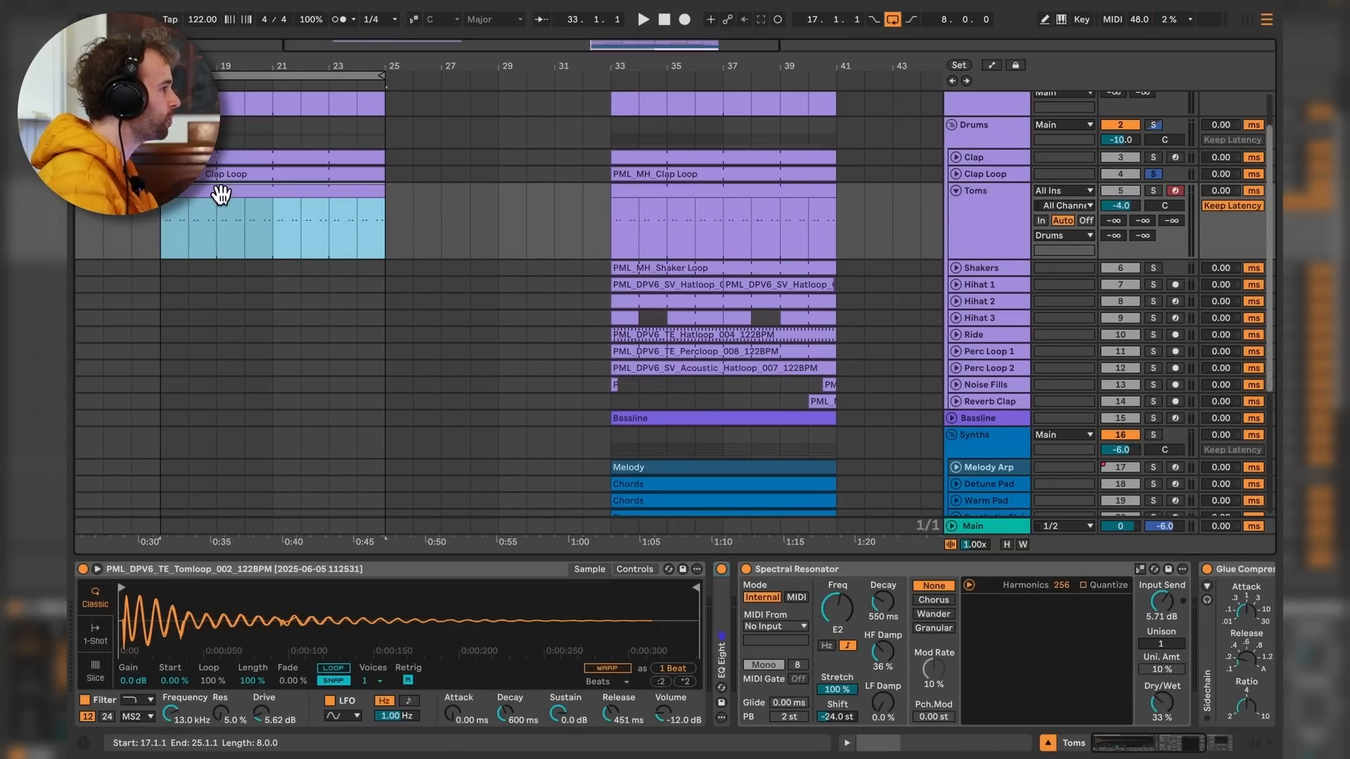
Solo the Toms track in place of Clap Loop and listen to its copied clip from bar 17.
{"action": "left_click", "coordinate": [1152, 192]}
{"action": "left_click", "coordinate": [321, 200]}
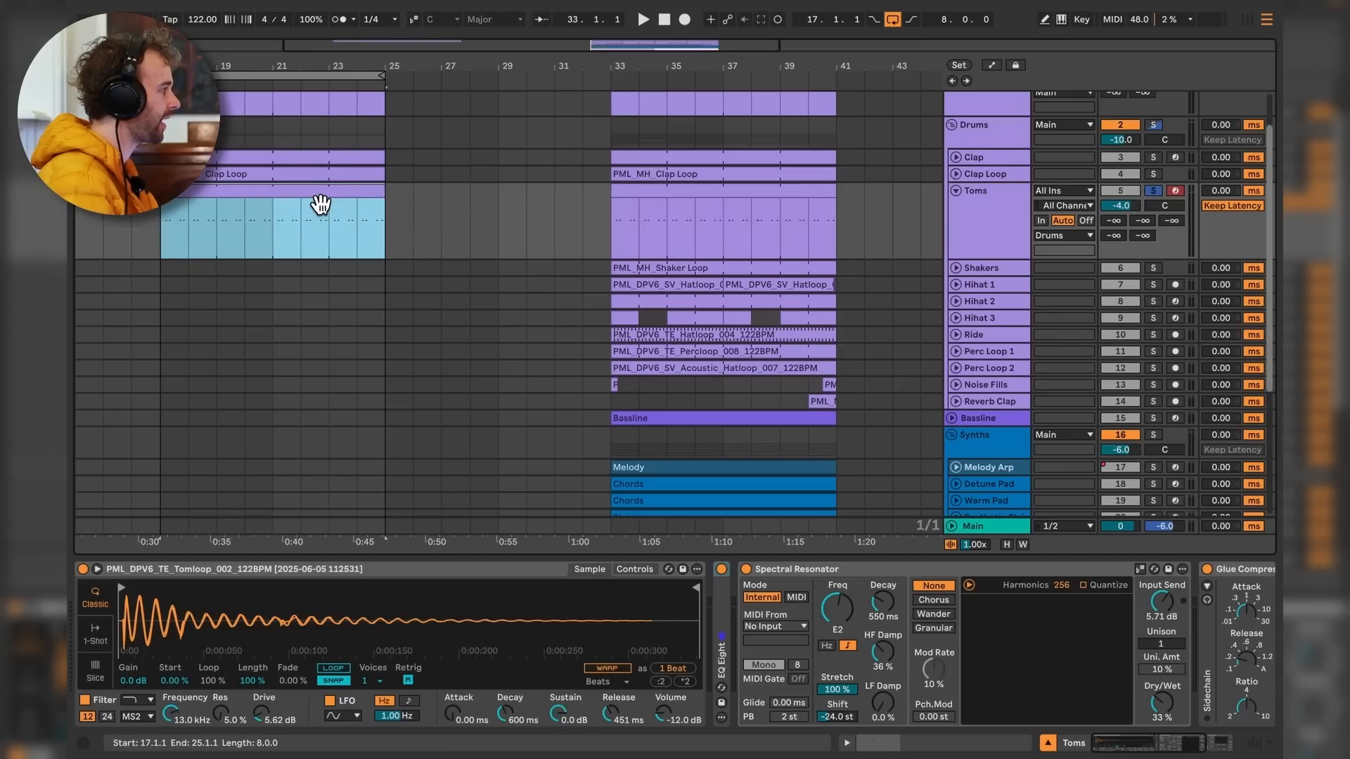
{"action": "key", "text": "space"}
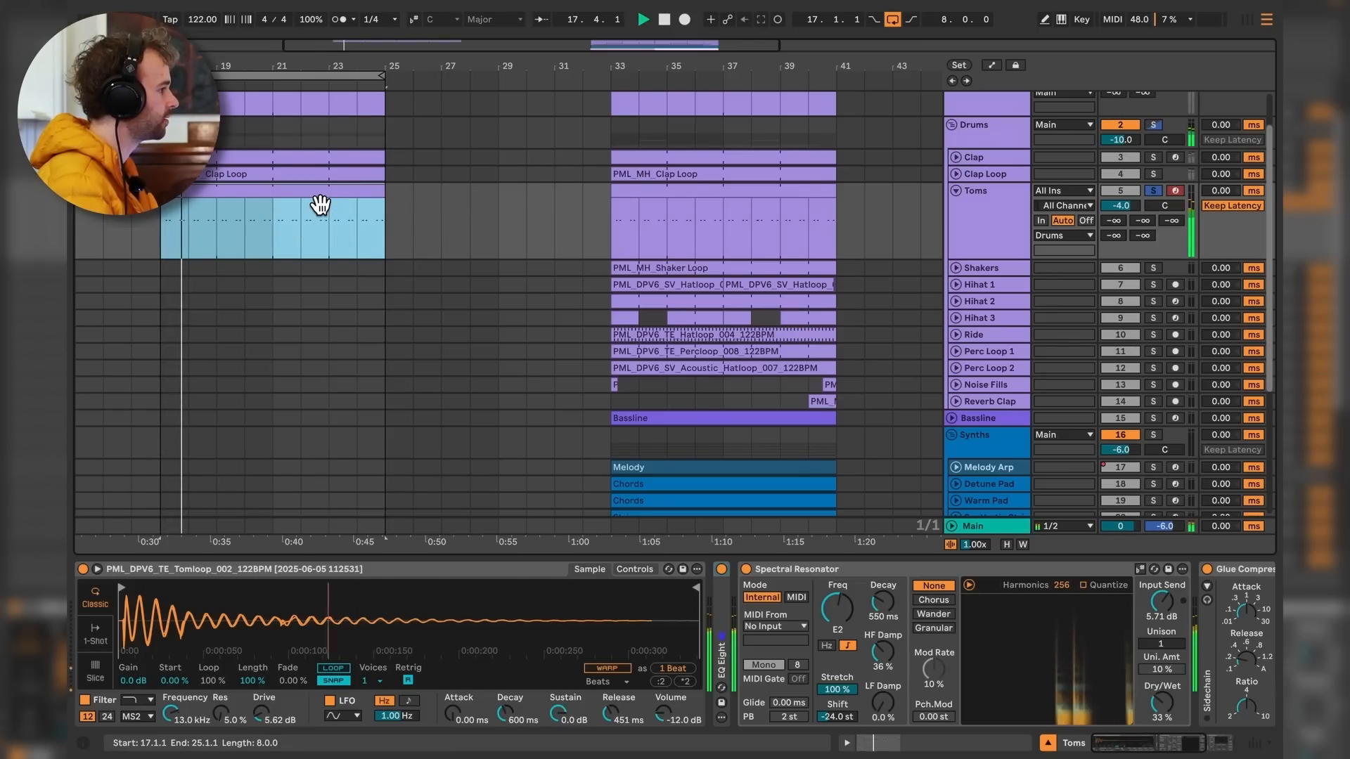
{"action": "key", "text": "space"}
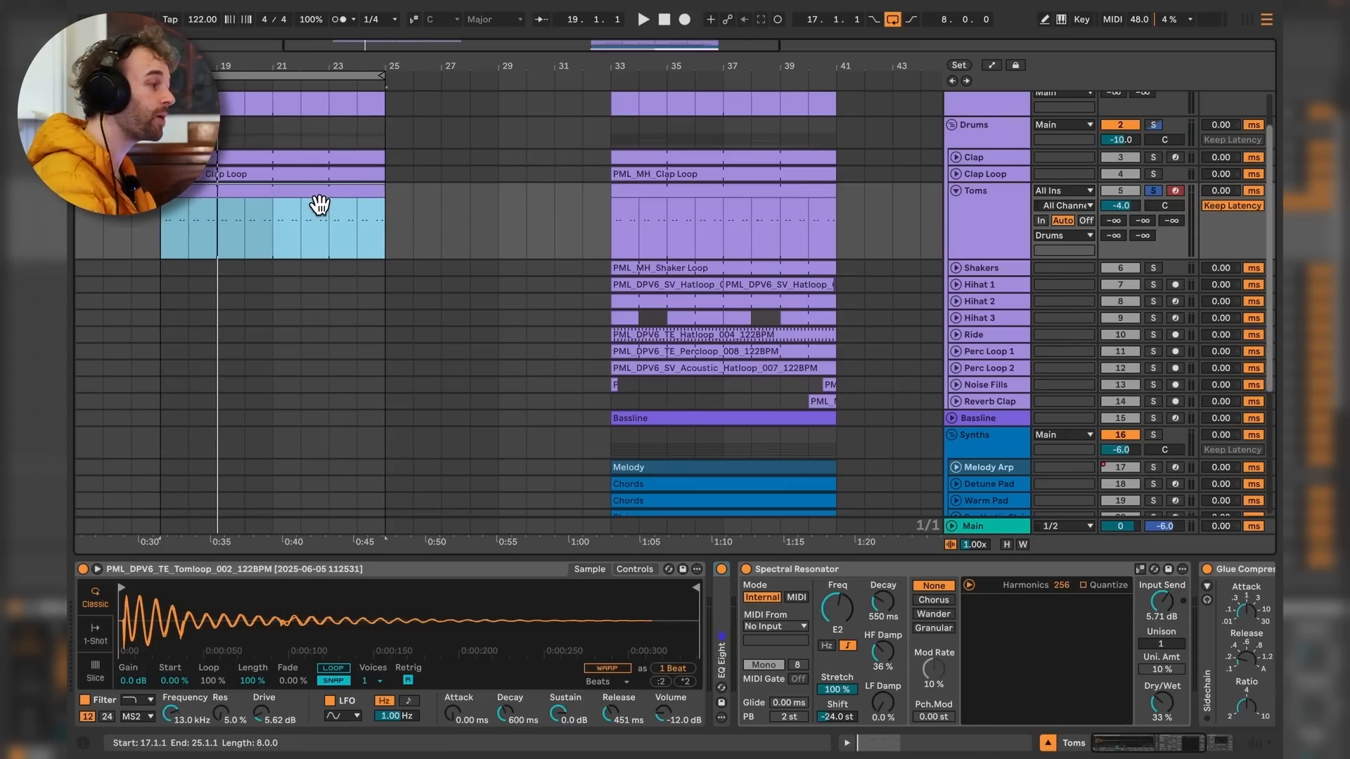
Examine the C3 note pattern in the copied Toms clip, comparing the repeated pairs with the final two notes.
{"action": "double_click", "coordinate": [319, 203]}
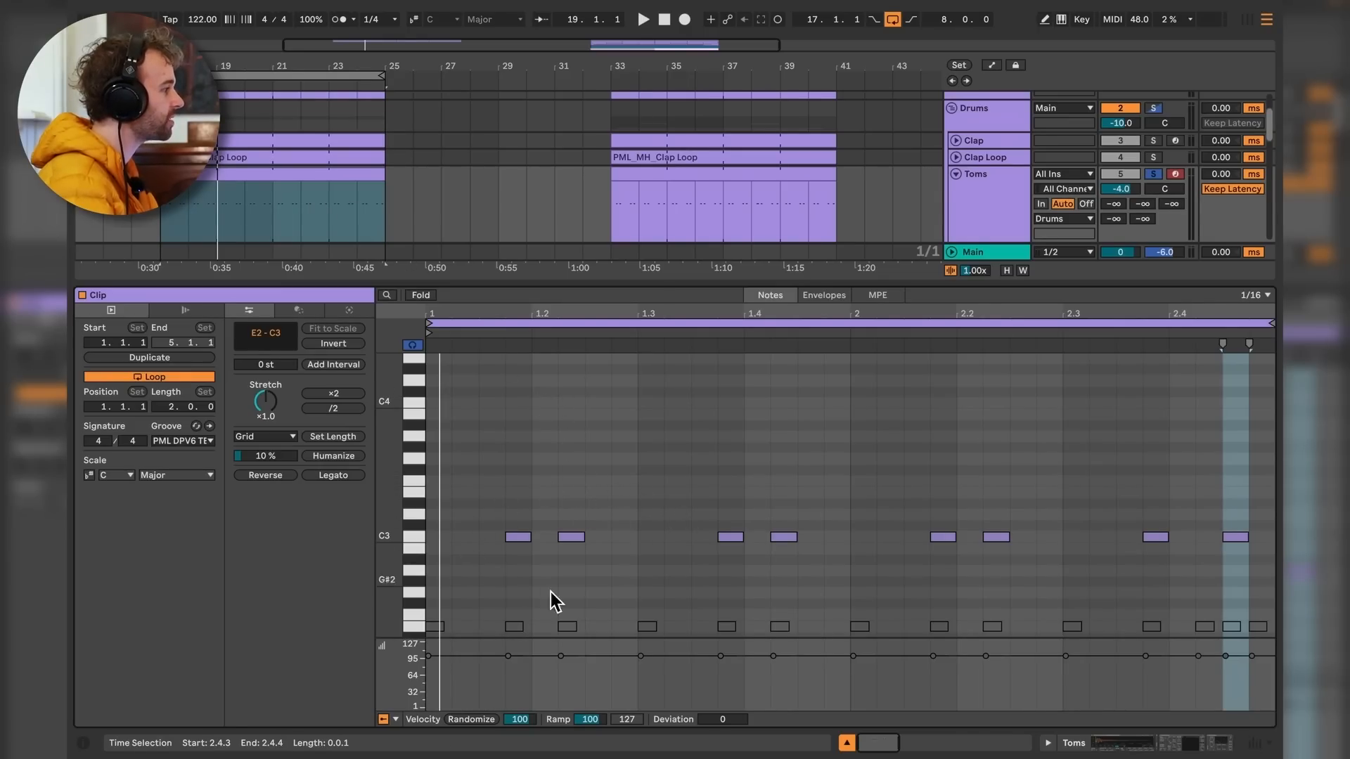
{"action": "left_click", "coordinate": [508, 383]}
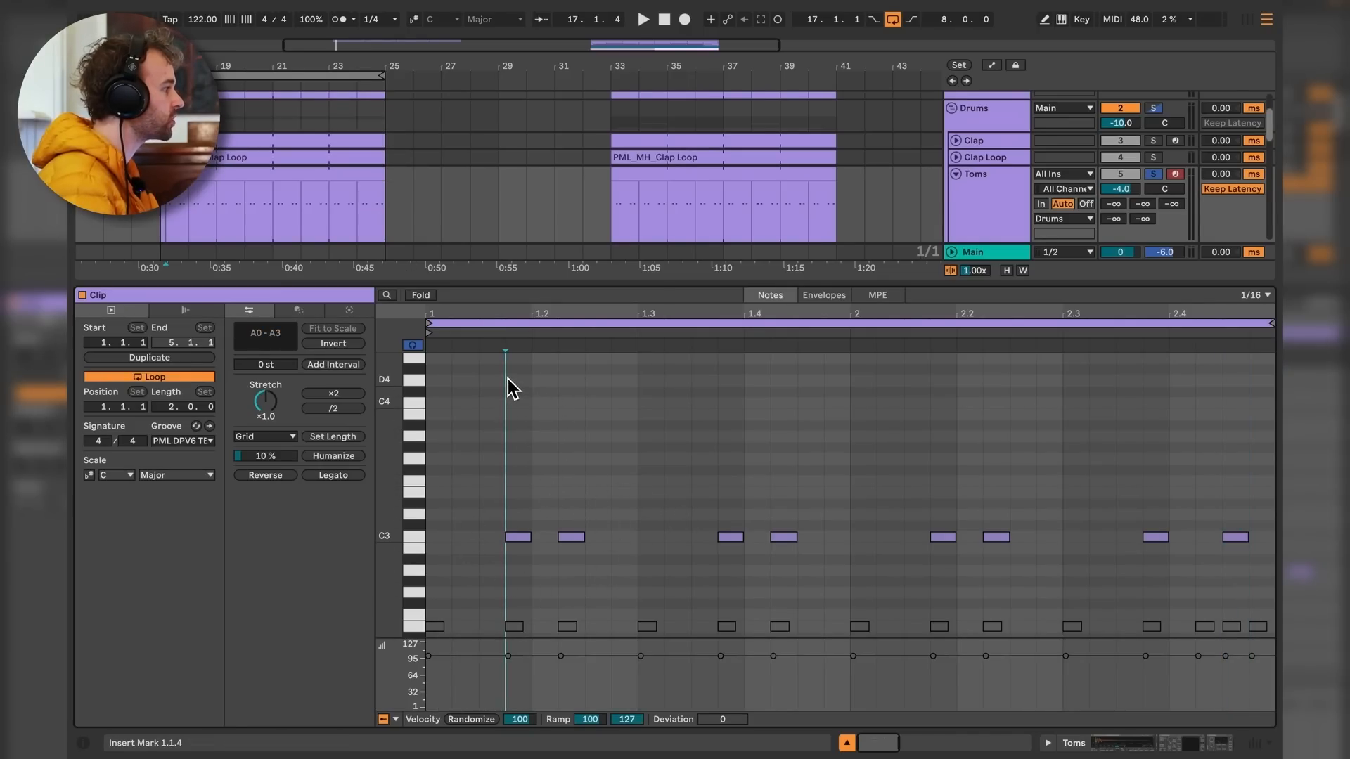
{"action": "left_click", "coordinate": [566, 406]}
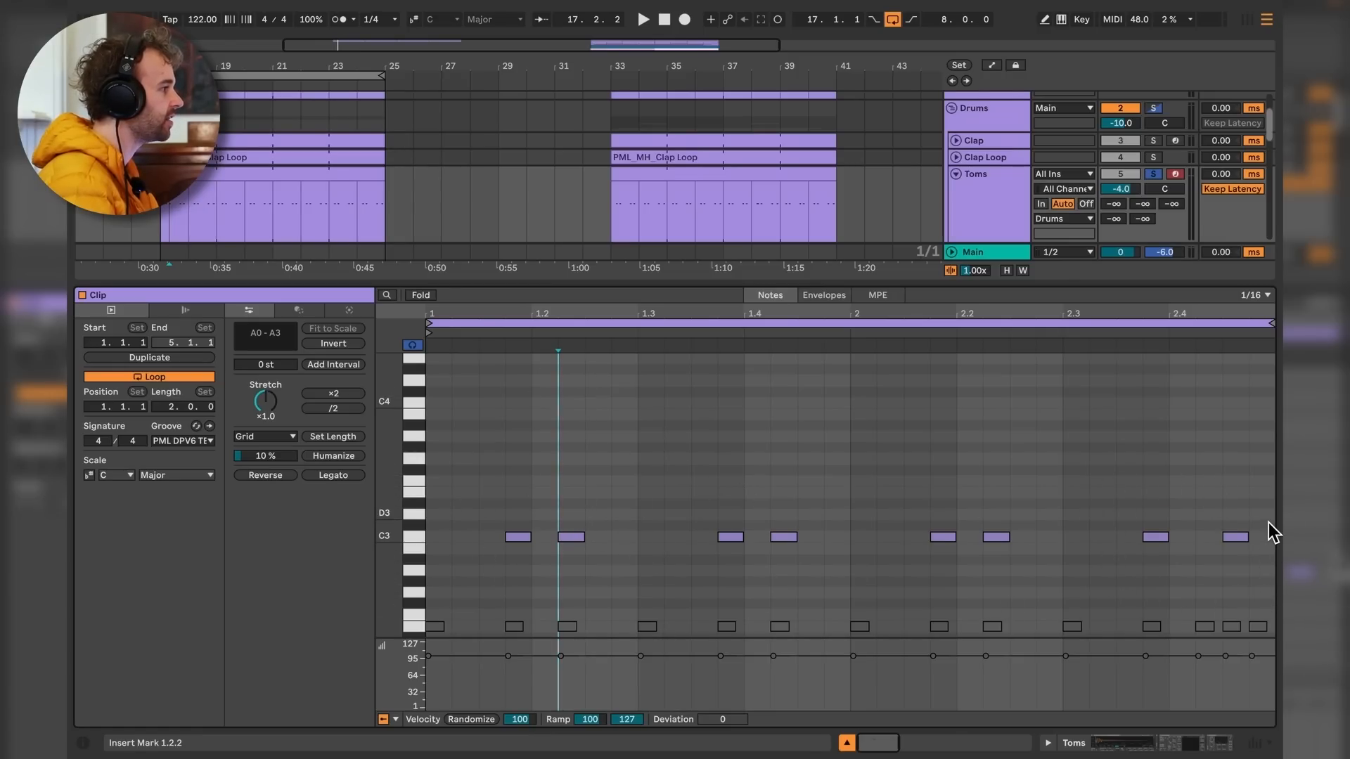
{"action": "left_click", "coordinate": [1143, 567]}
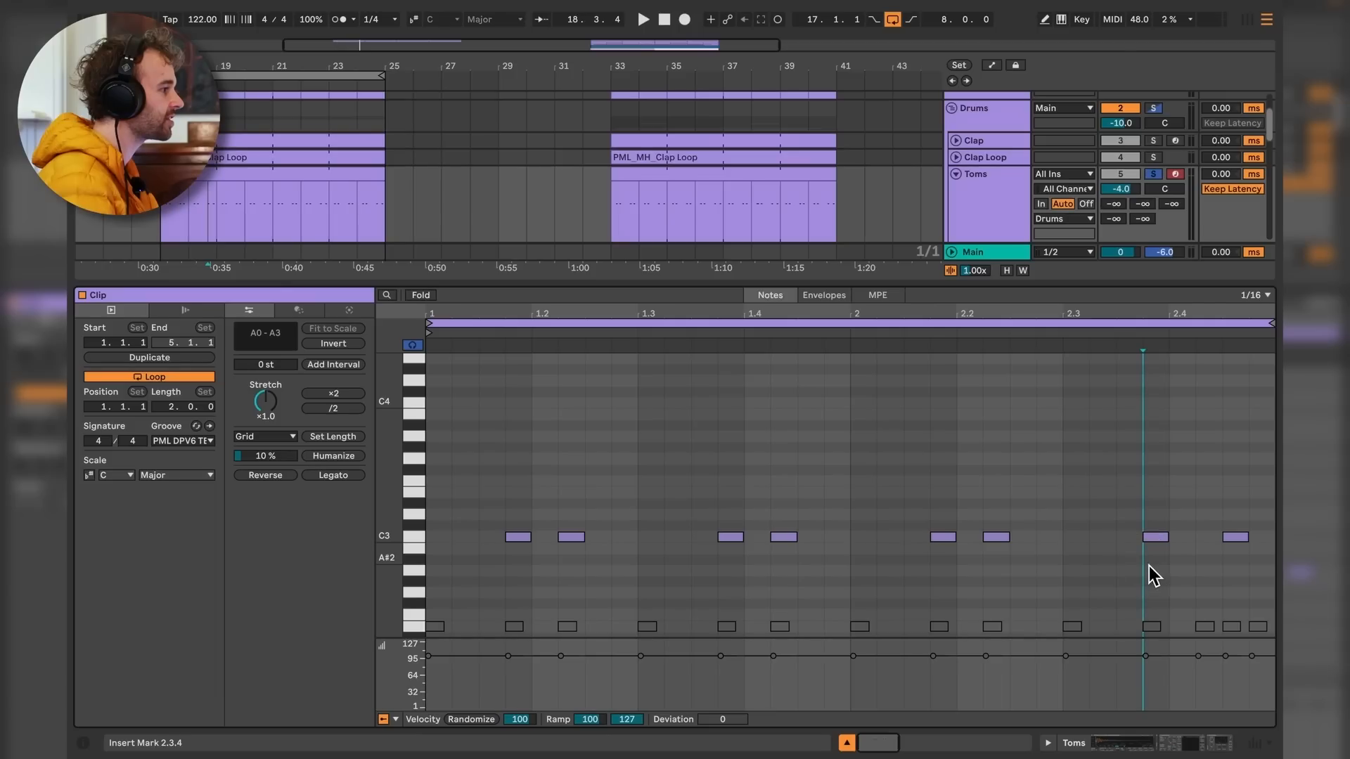
{"action": "left_click", "coordinate": [1225, 569]}
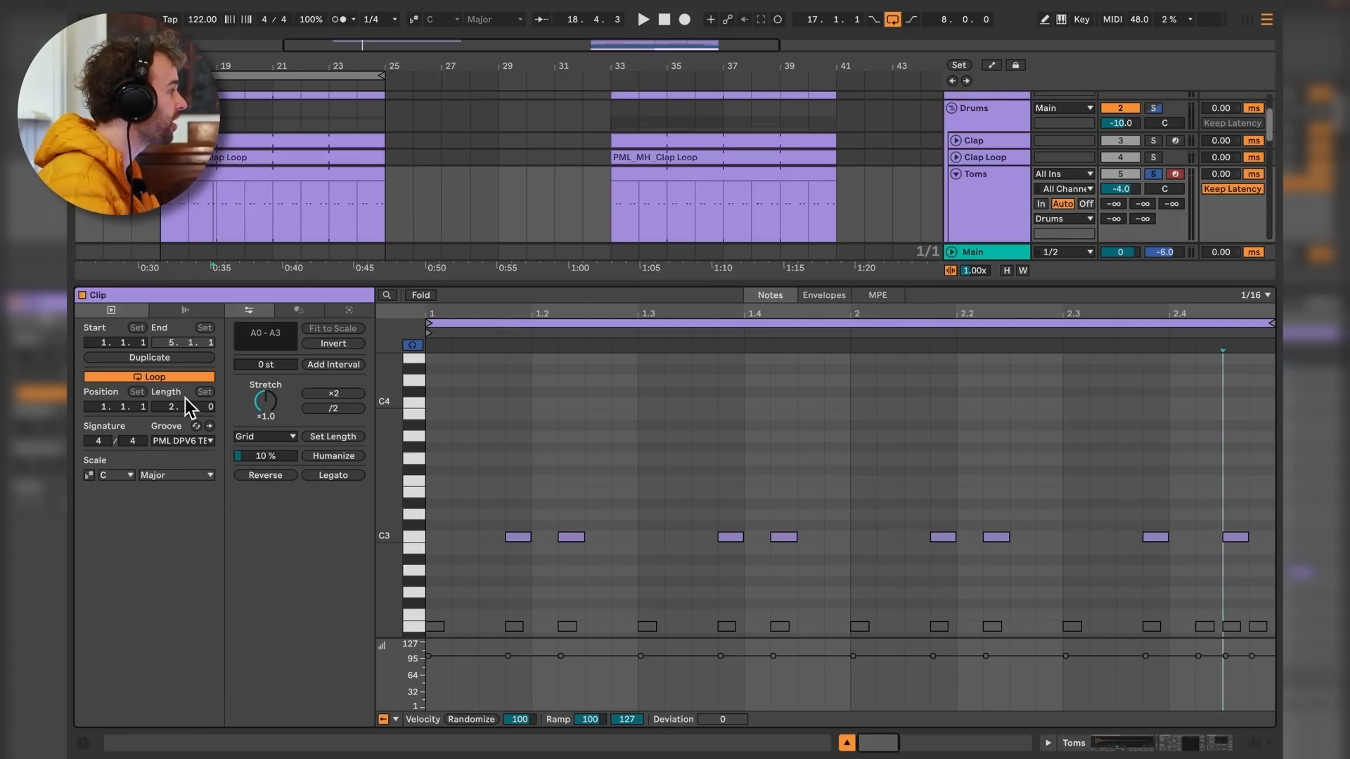
Check the Toms clip's available grooves without changing the selection, and return to the track's devices.
{"action": "left_click", "coordinate": [210, 441]}
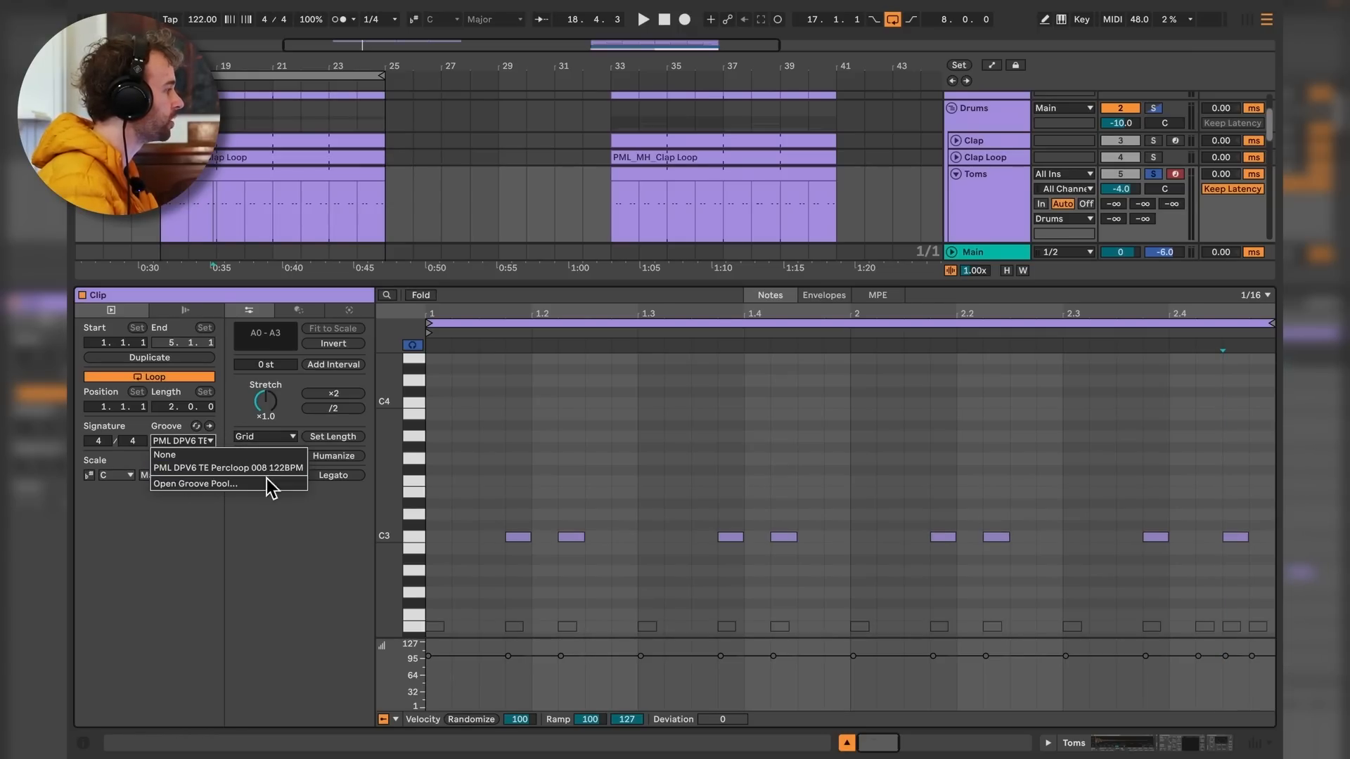
{"action": "left_click", "coordinate": [208, 443]}
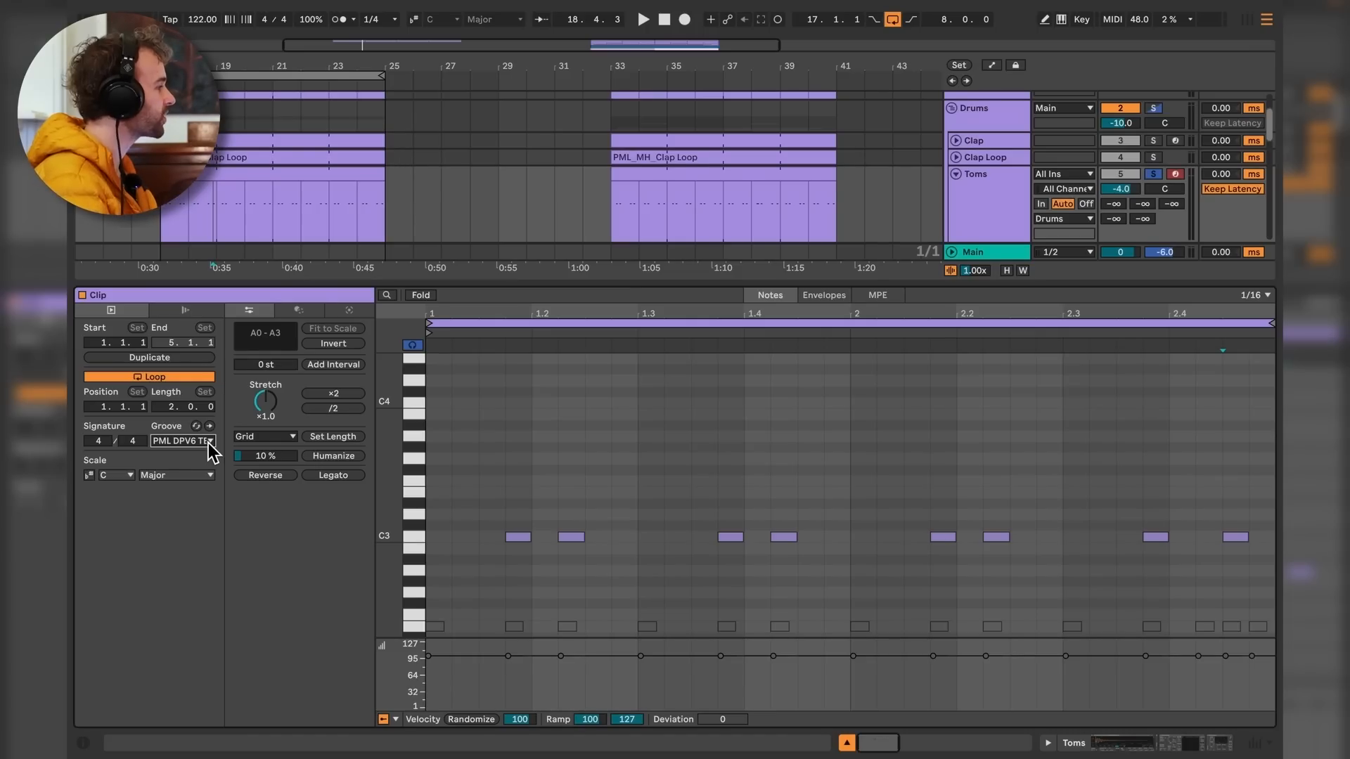
{"action": "key", "text": "shift+Tab"}
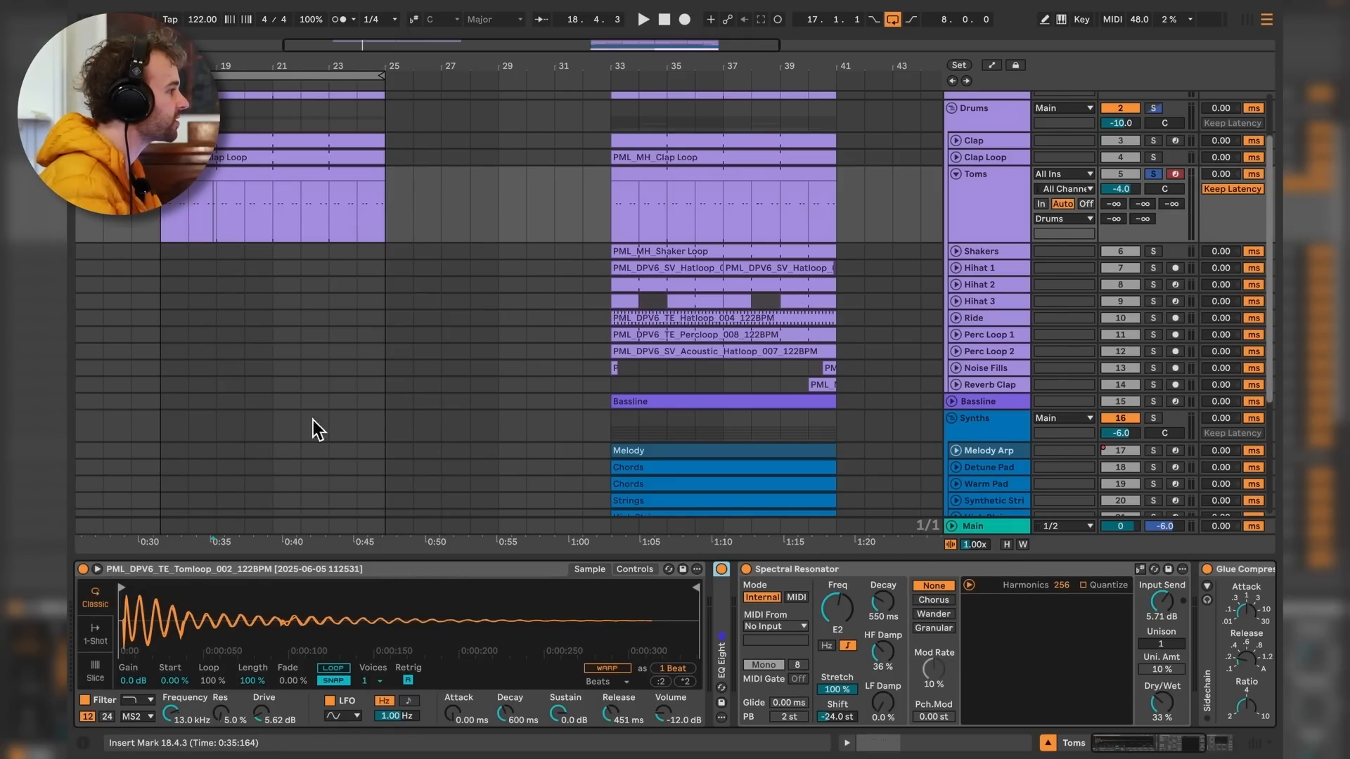
Extract the groove from the Perc Loop 1 clip at bar 33 into the Groove Pool.
{"action": "left_click", "coordinate": [648, 344]}
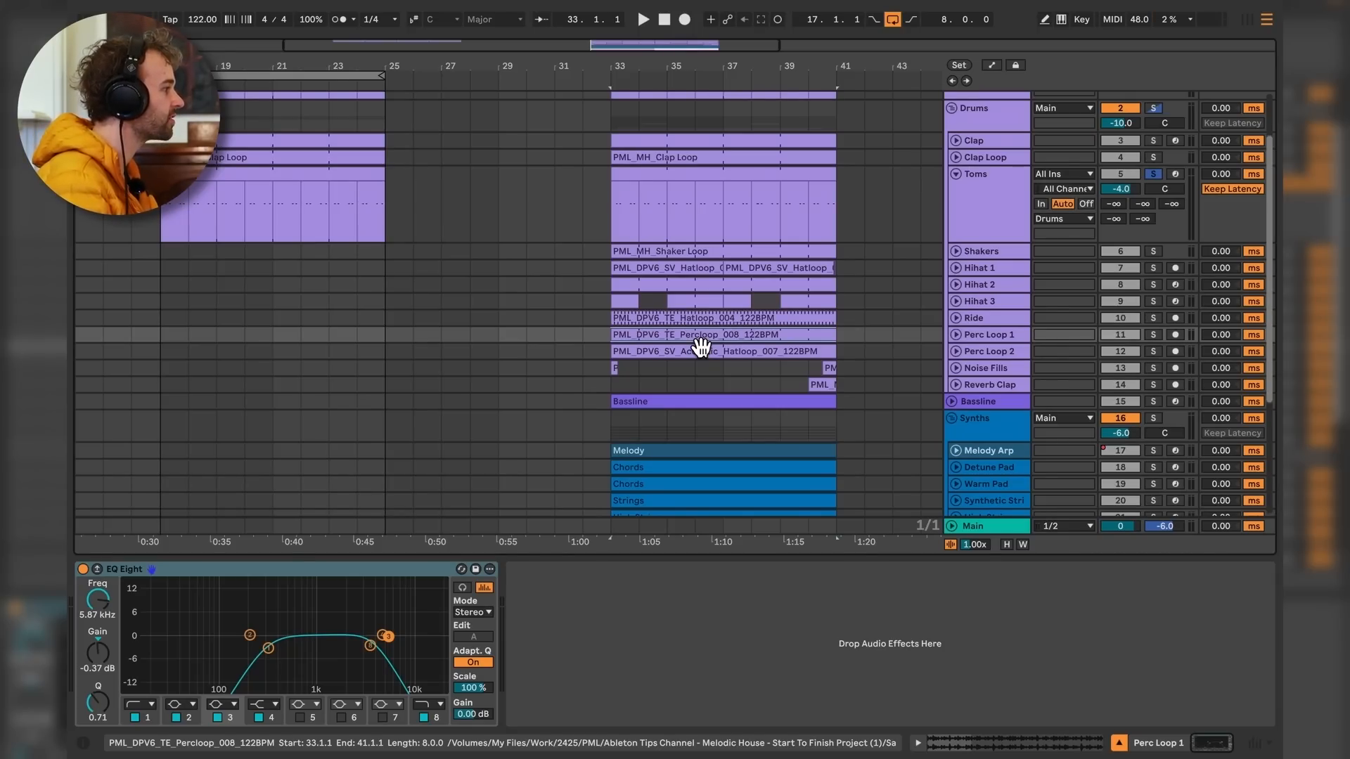
{"action": "right_click", "coordinate": [696, 341]}
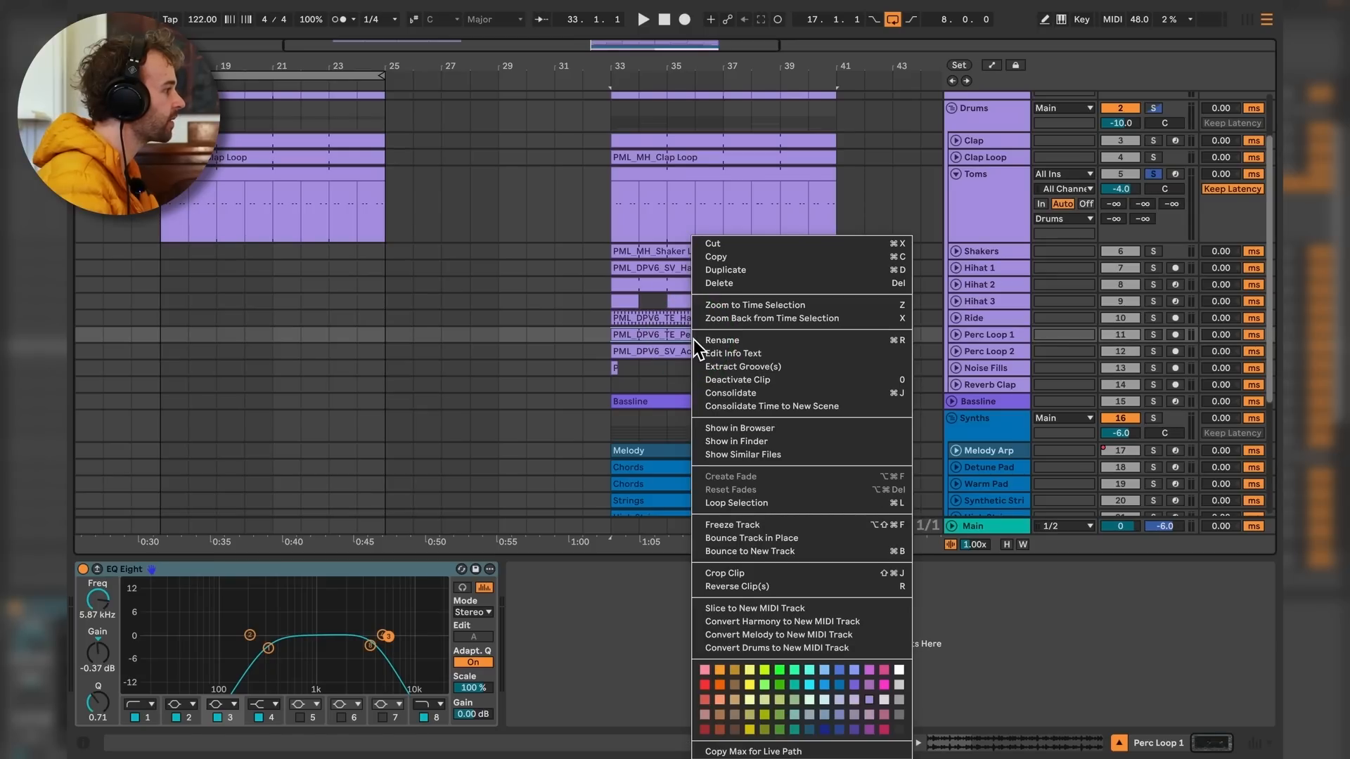
{"action": "left_click", "coordinate": [814, 372]}
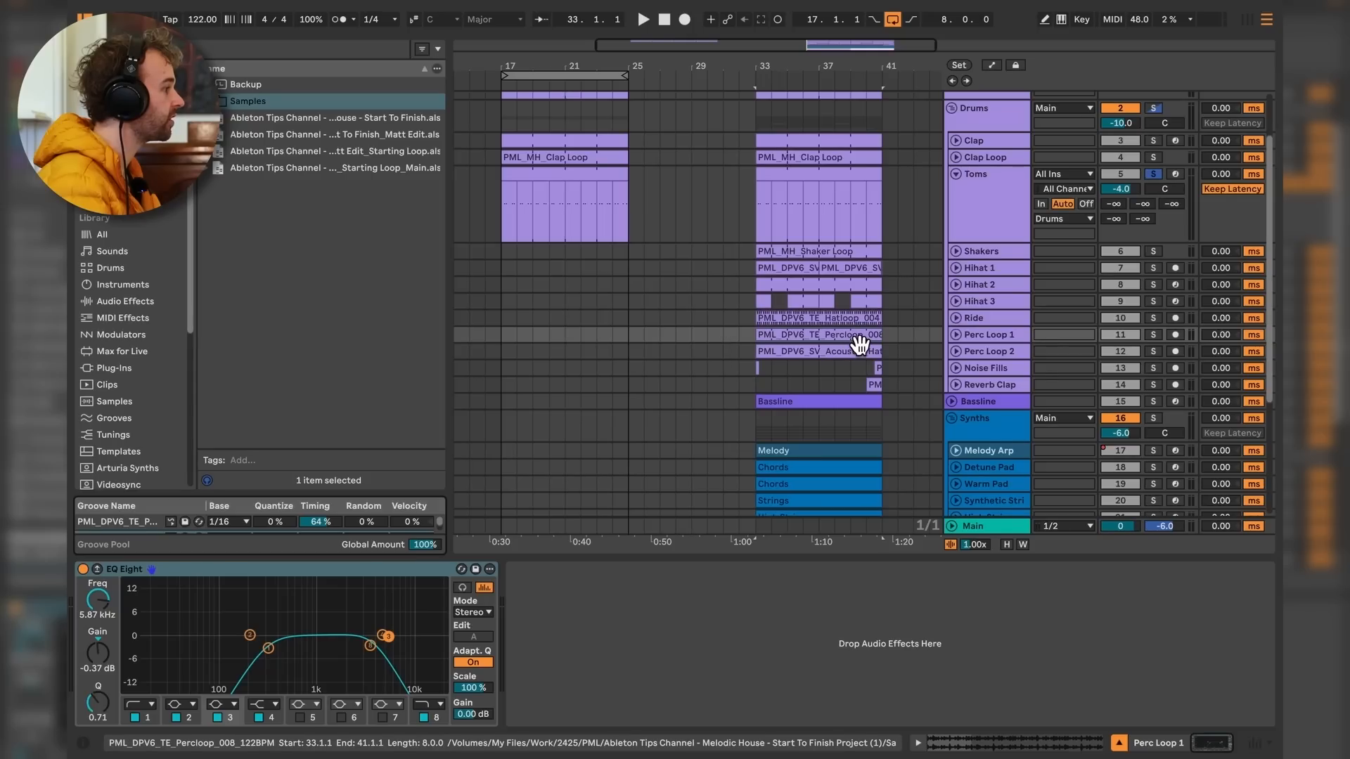
{"action": "left_click_drag", "start_coordinate": [858, 344], "coordinate": [220, 496]}
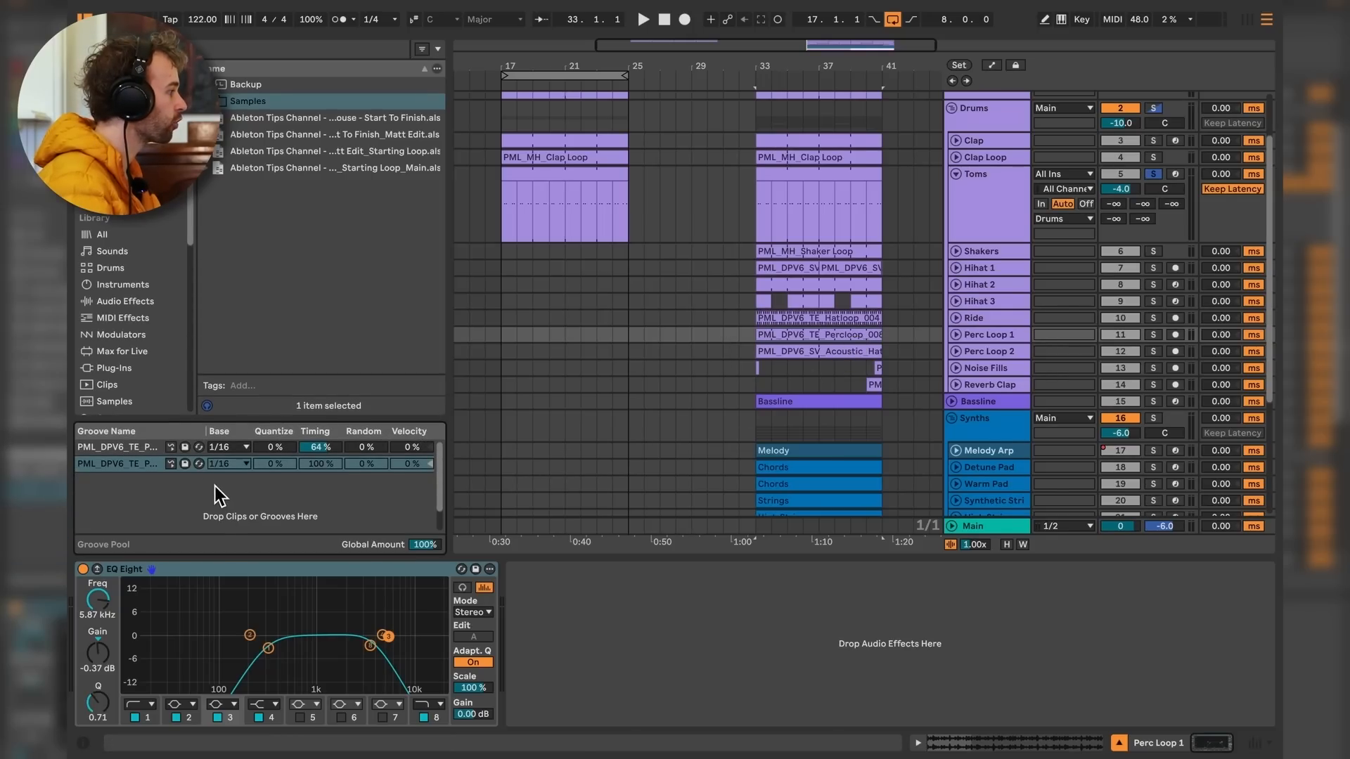
Check the groove assigned to the Toms clip at bar 17 and its Groove Pool settings, and hide the browser.
{"action": "double_click", "coordinate": [569, 185]}
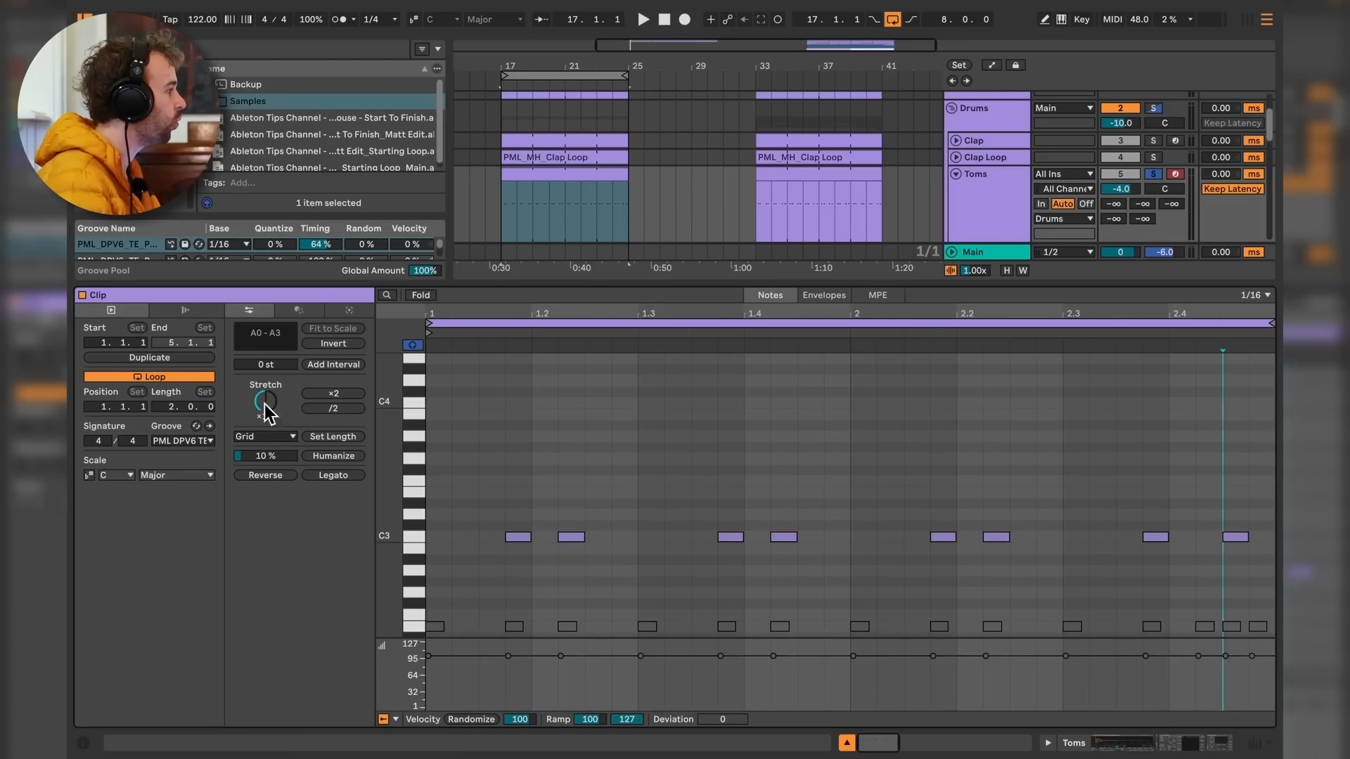
{"action": "left_click", "coordinate": [200, 444]}
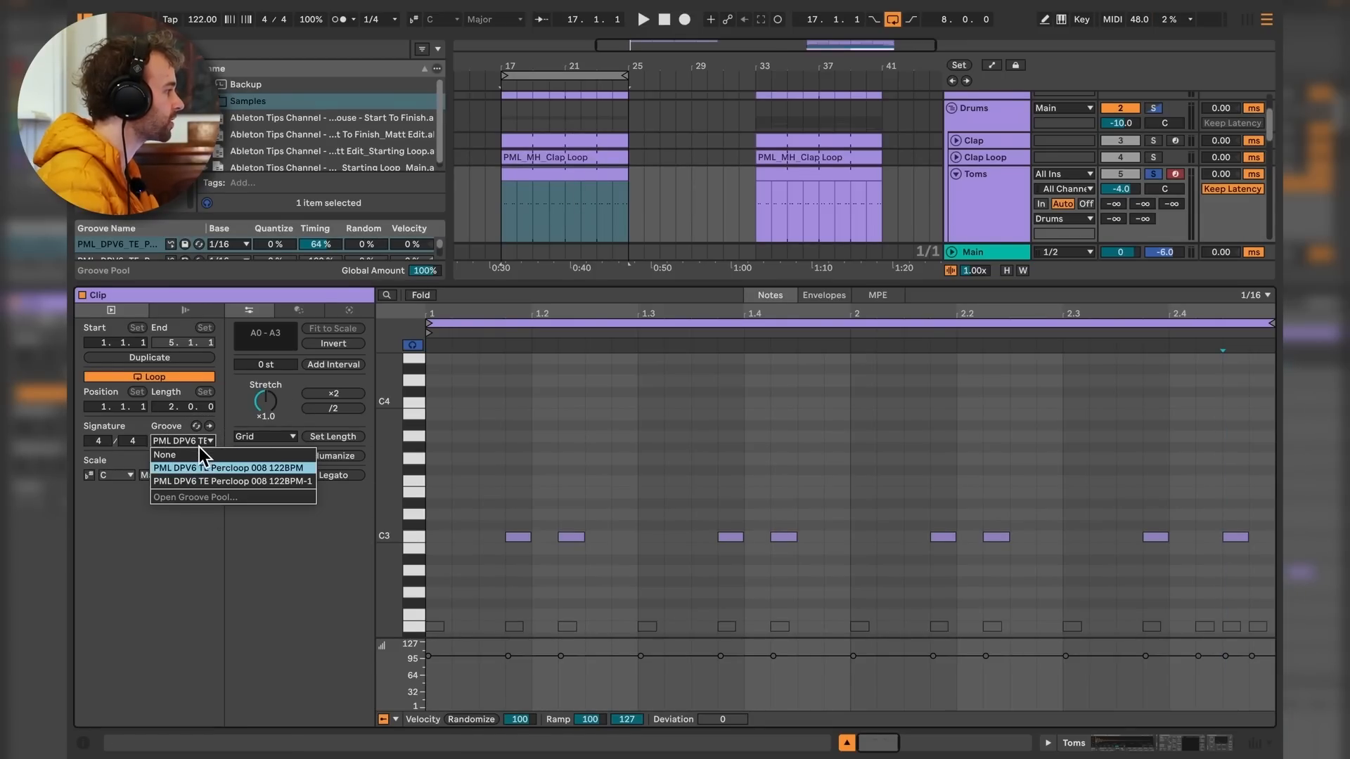
{"action": "left_click", "coordinate": [309, 497]}
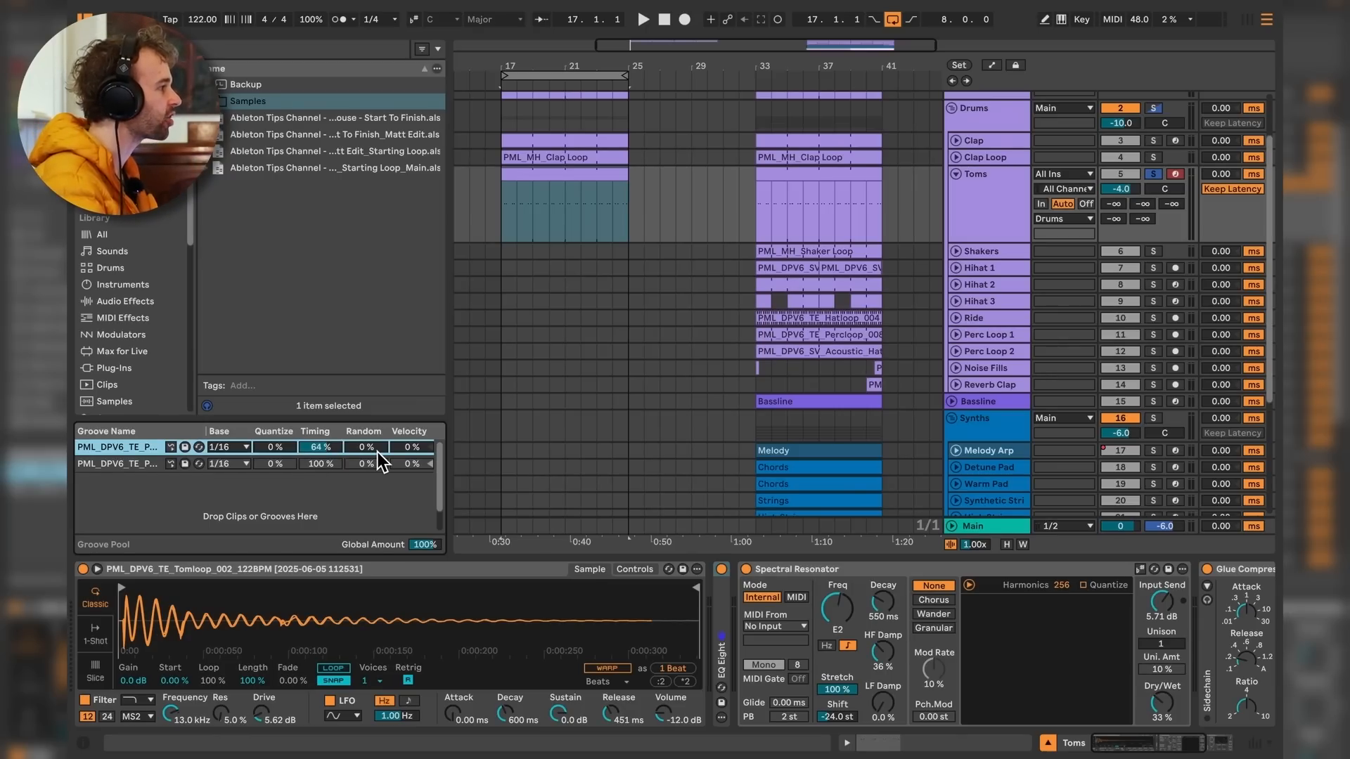
{"action": "left_click", "coordinate": [583, 186]}
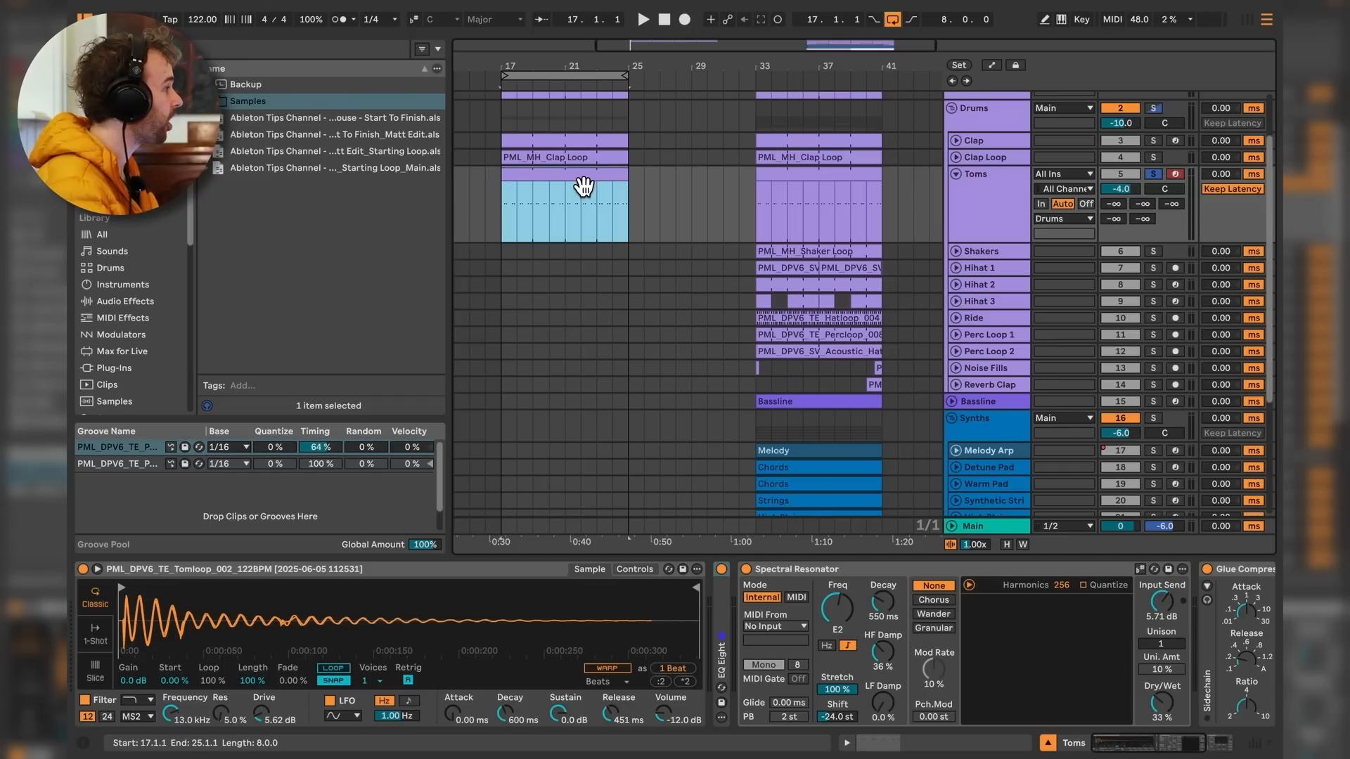
{"action": "key", "text": "ctrl+alt+b"}
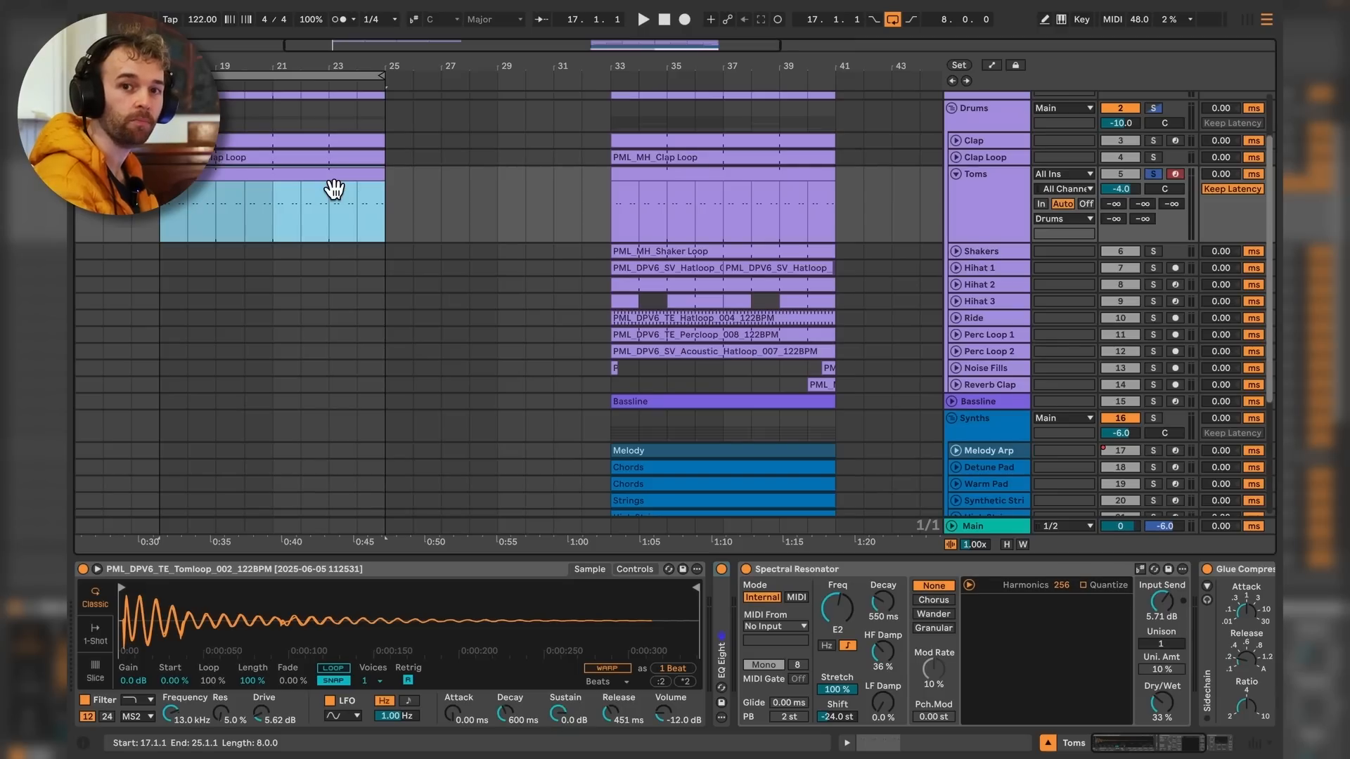
Turn off EQ Eight, Spectral Resonator and Glue Compressor on the Toms track and listen to the unprocessed sound.
{"action": "left_click_drag", "start_coordinate": [995, 627], "coordinate": [564, 643]}
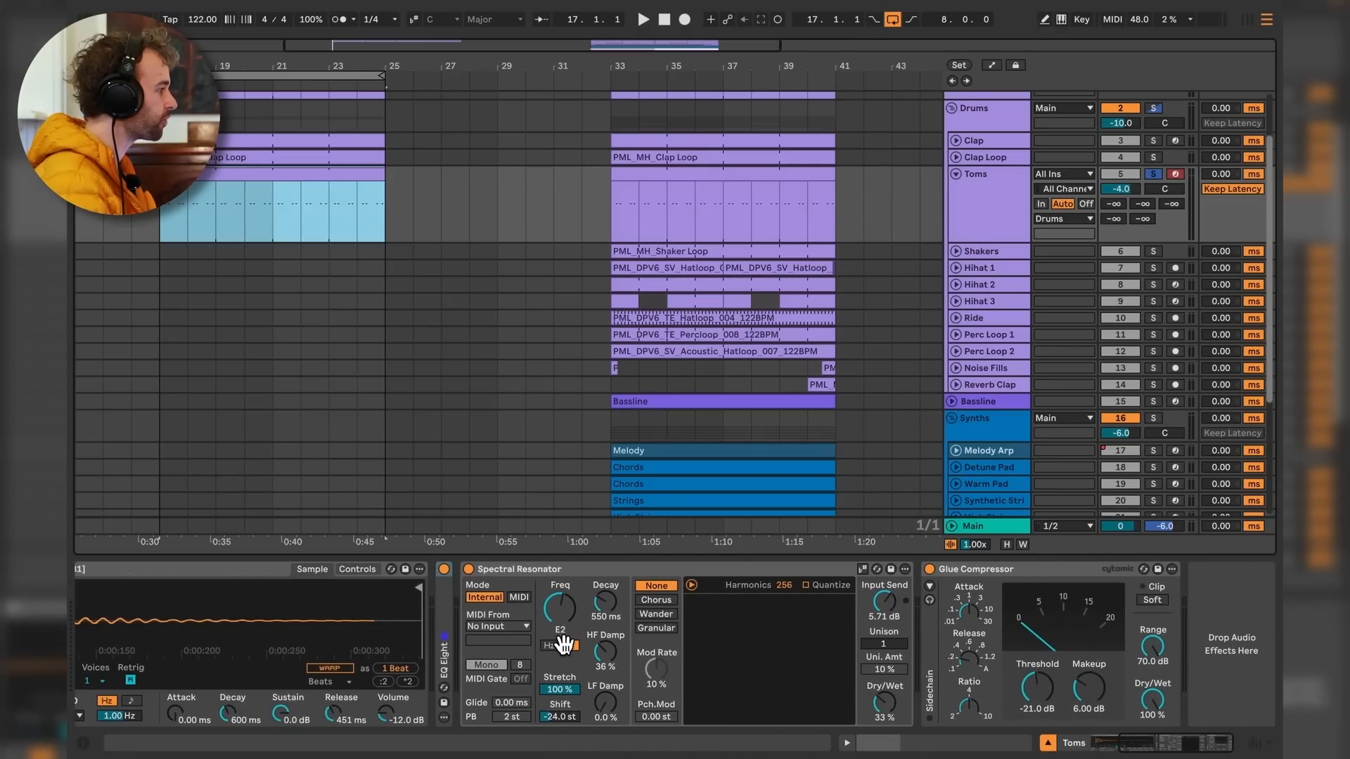
{"action": "left_click", "coordinate": [538, 571]}
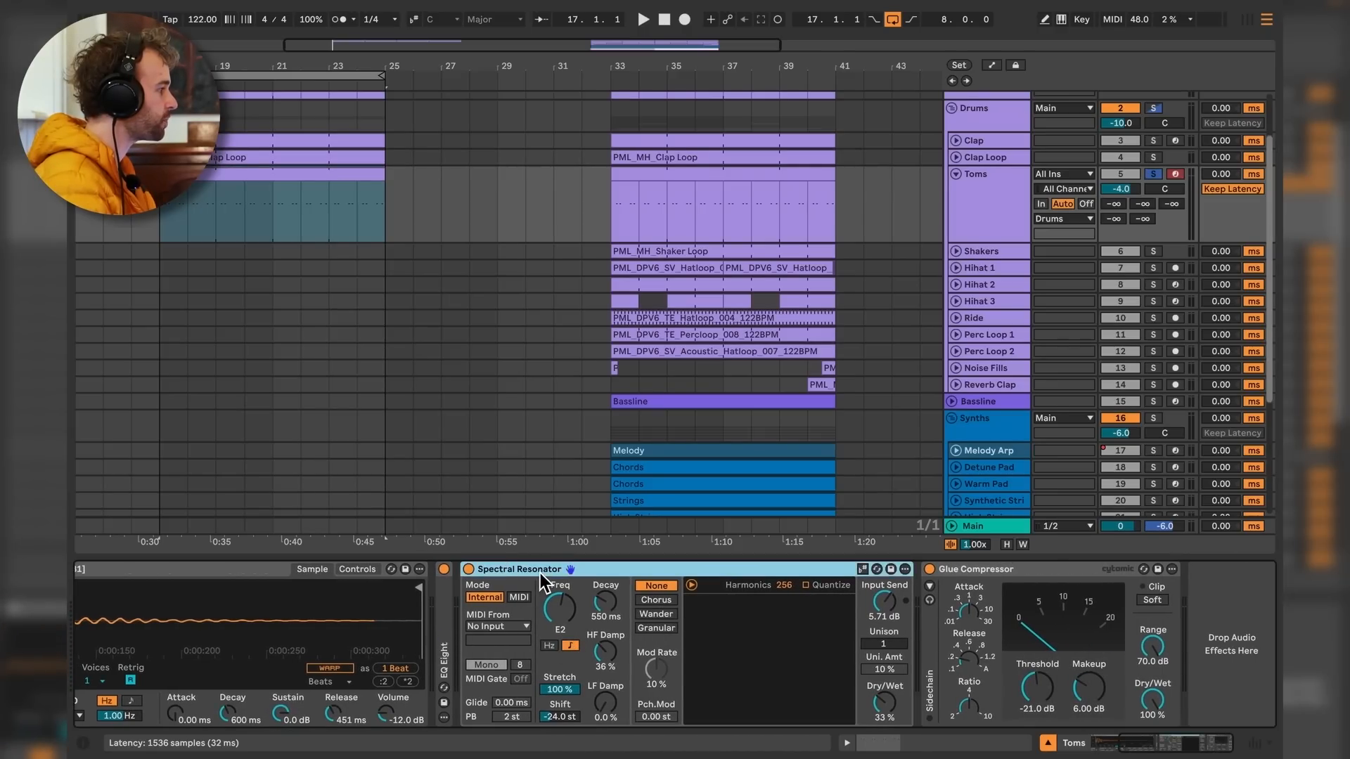
{"action": "left_click", "coordinate": [994, 571]}
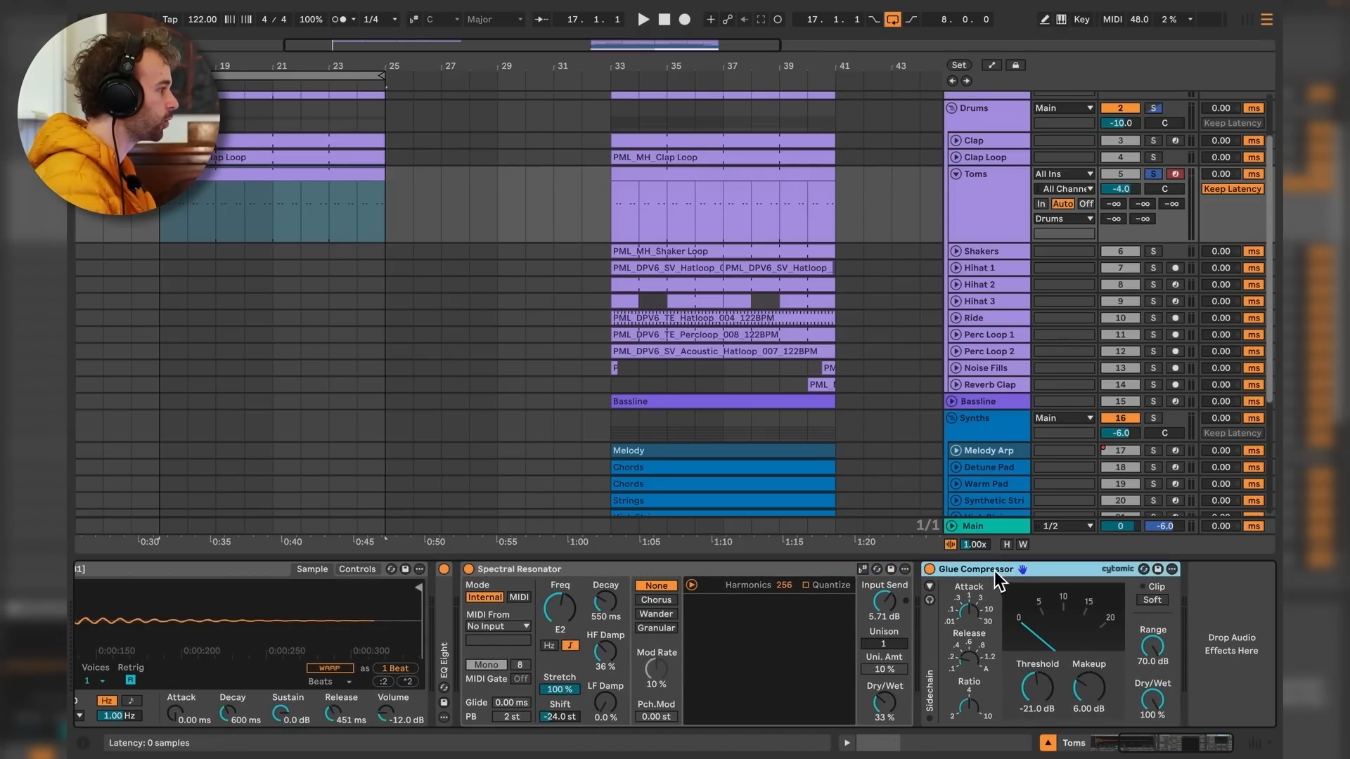
{"action": "left_click", "coordinate": [448, 622]}
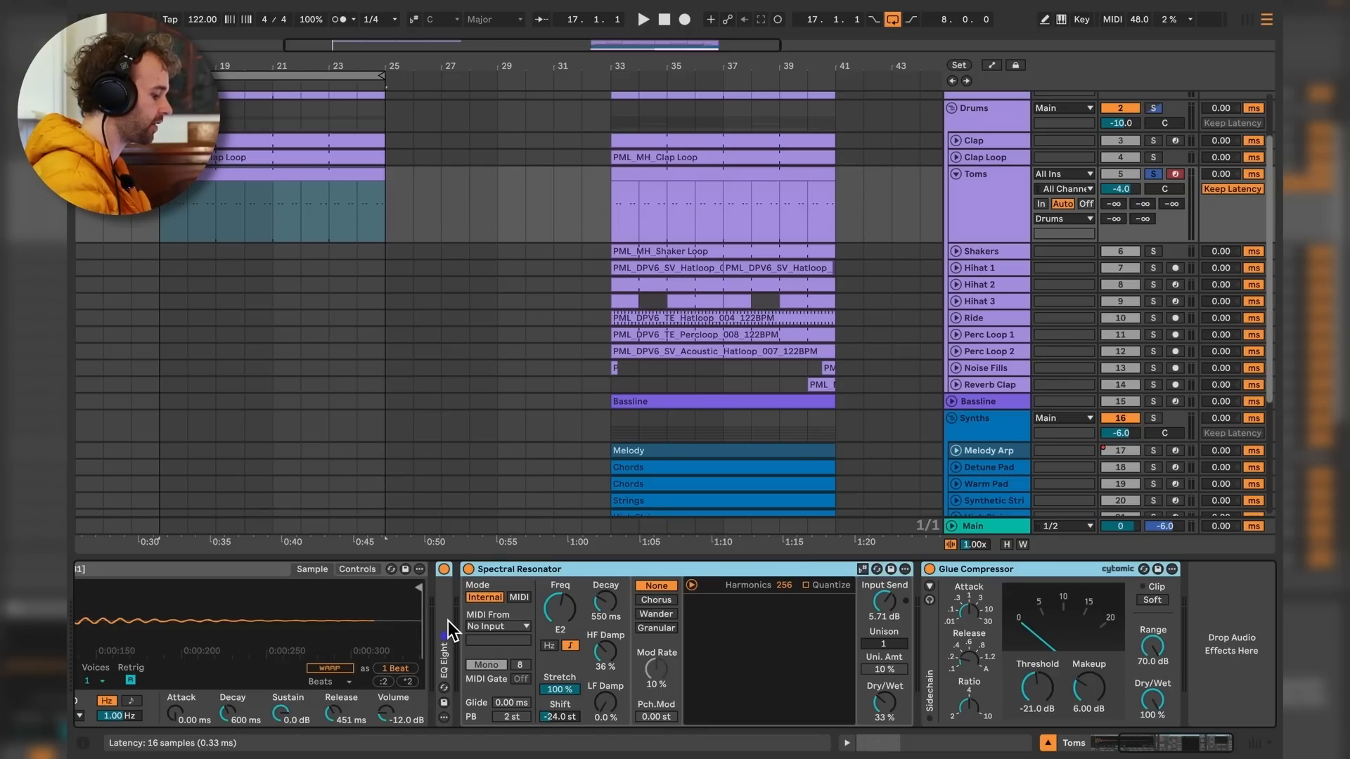
{"action": "key", "text": "0"}
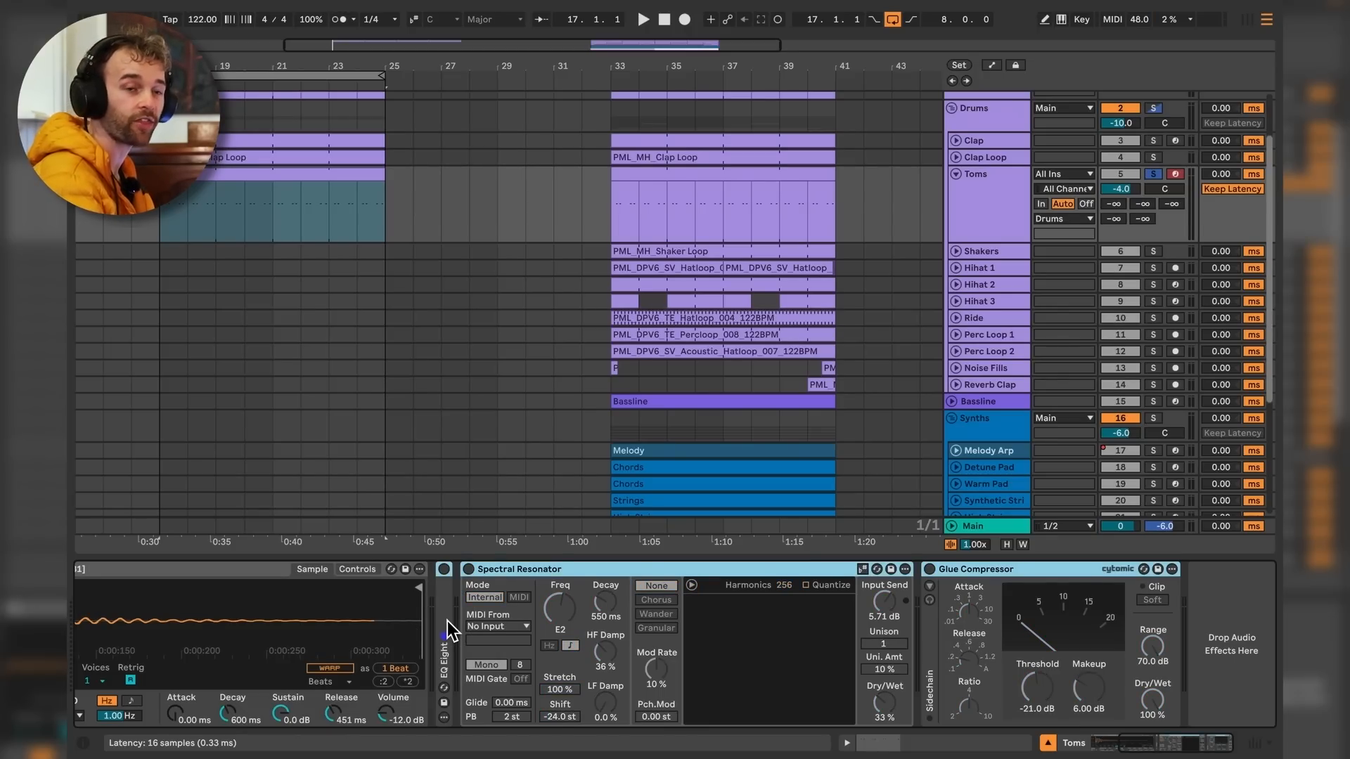
{"action": "key", "text": "space"}
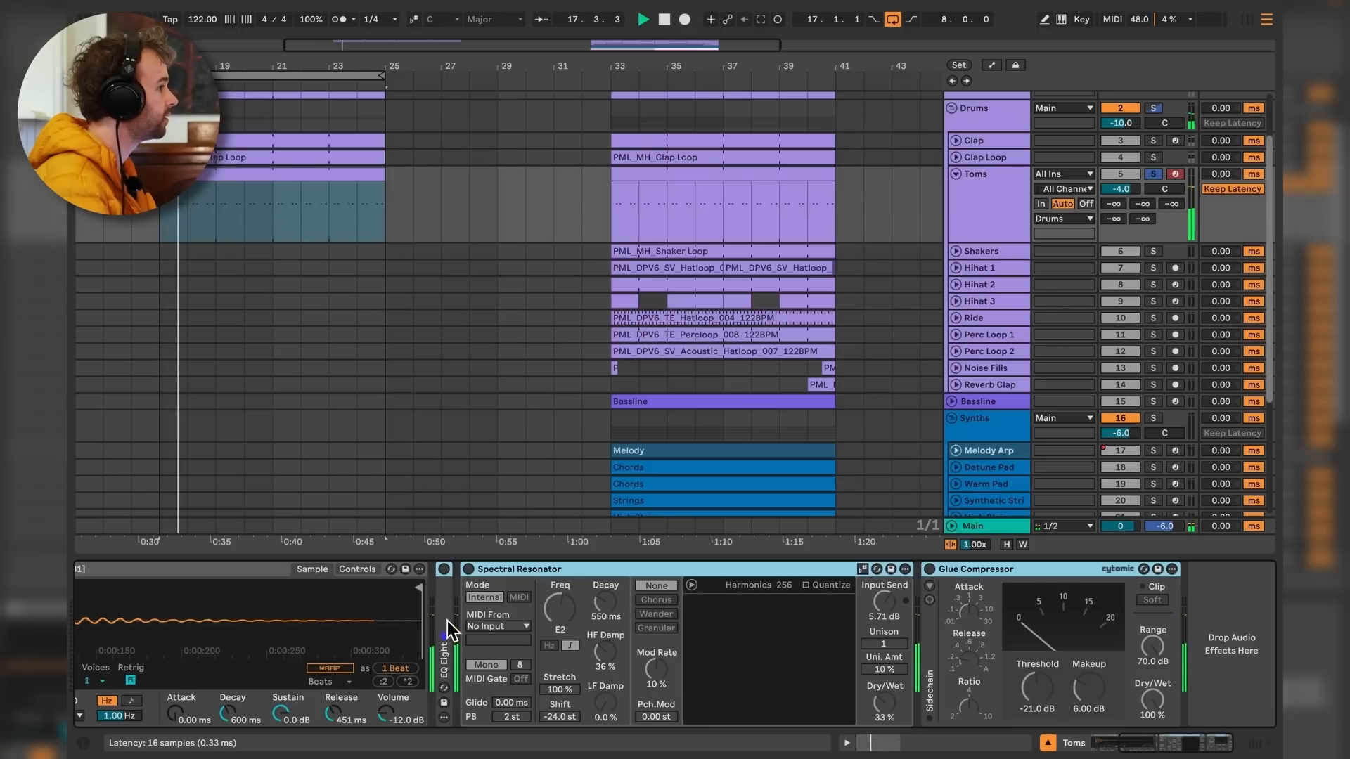
{"action": "key", "text": "space"}
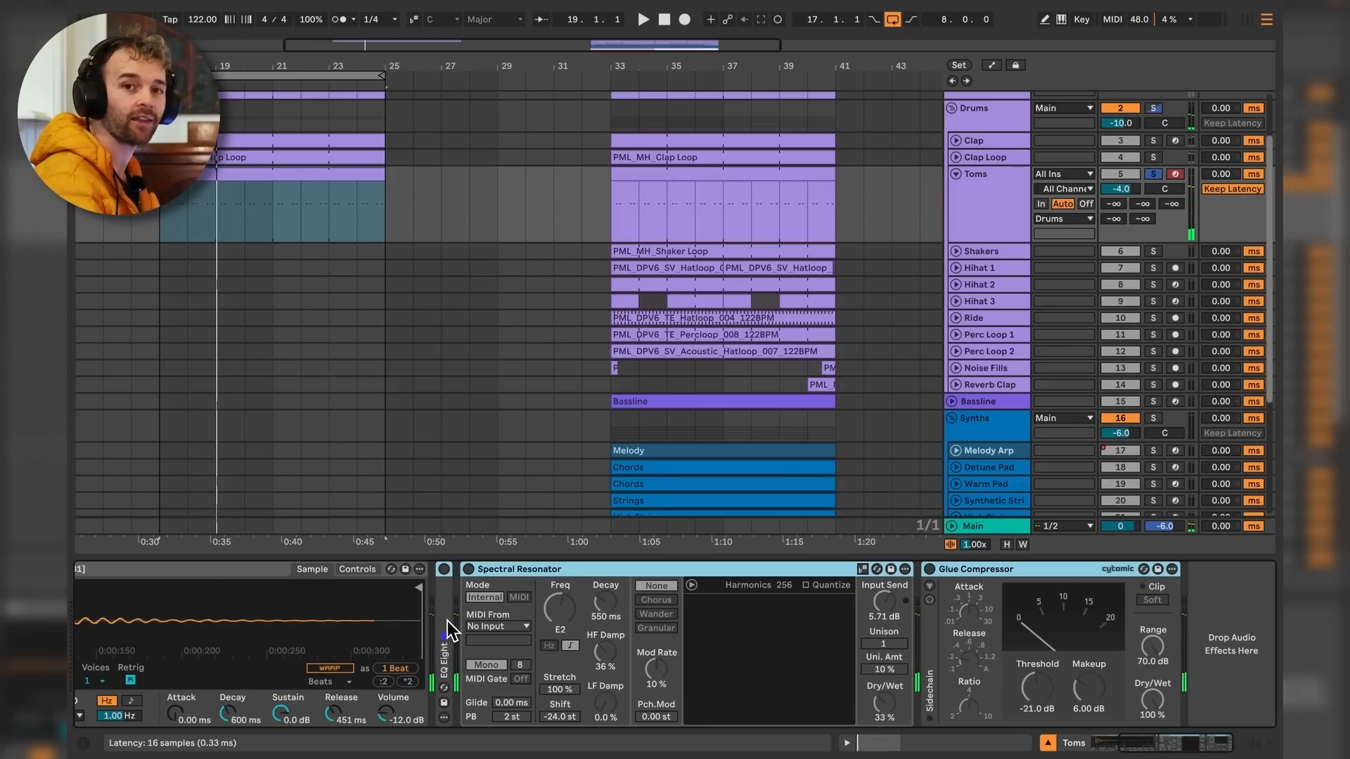
Expand EQ Eight on the Toms track, turn it back on and listen to its effect on the sound.
{"action": "double_click", "coordinate": [447, 621]}
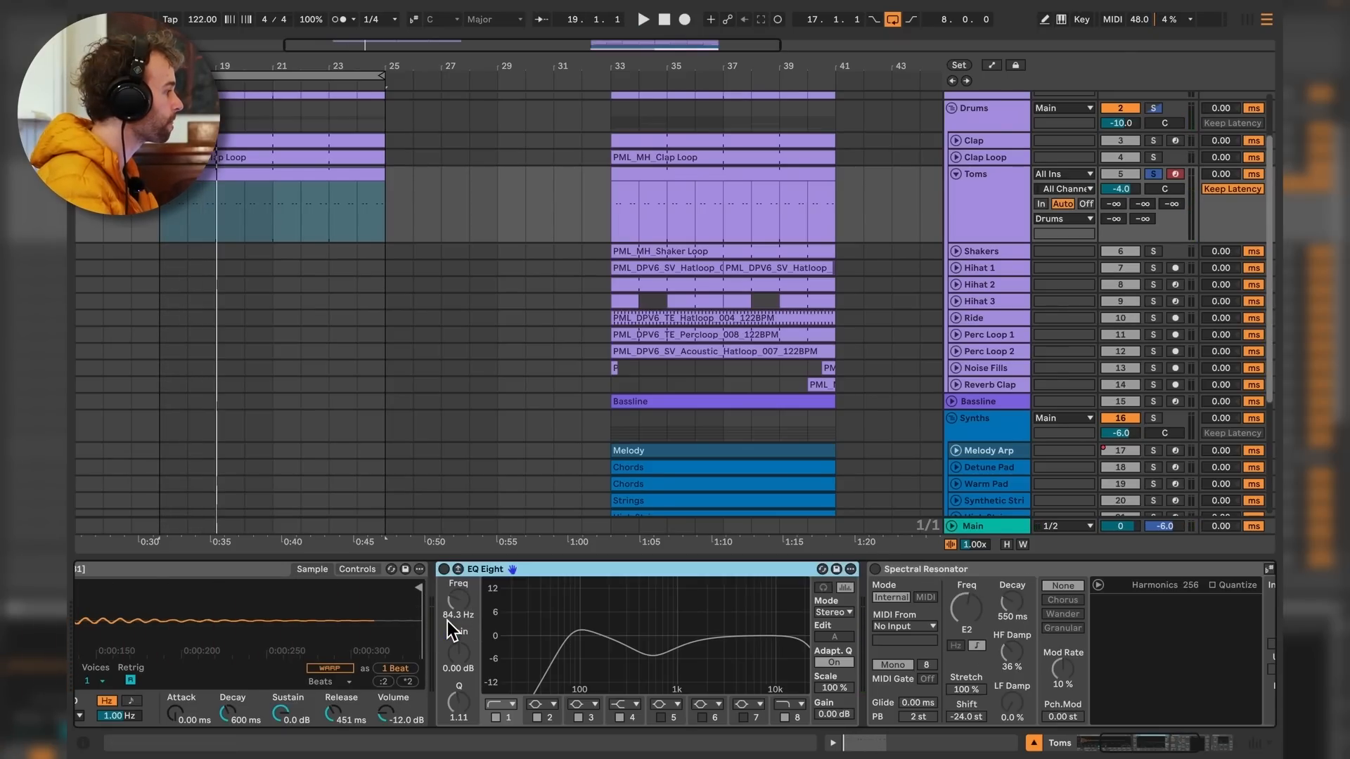
{"action": "left_click", "coordinate": [446, 570]}
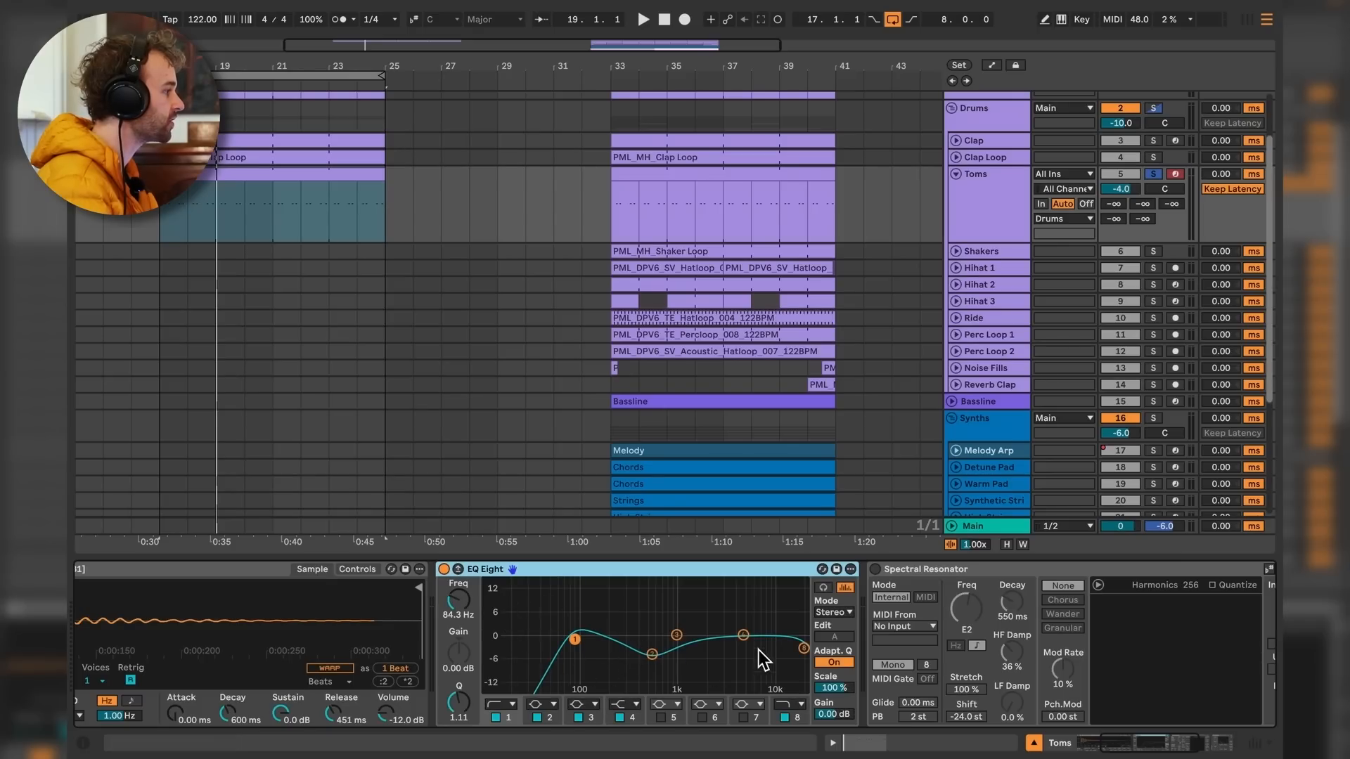
{"action": "key", "text": "space"}
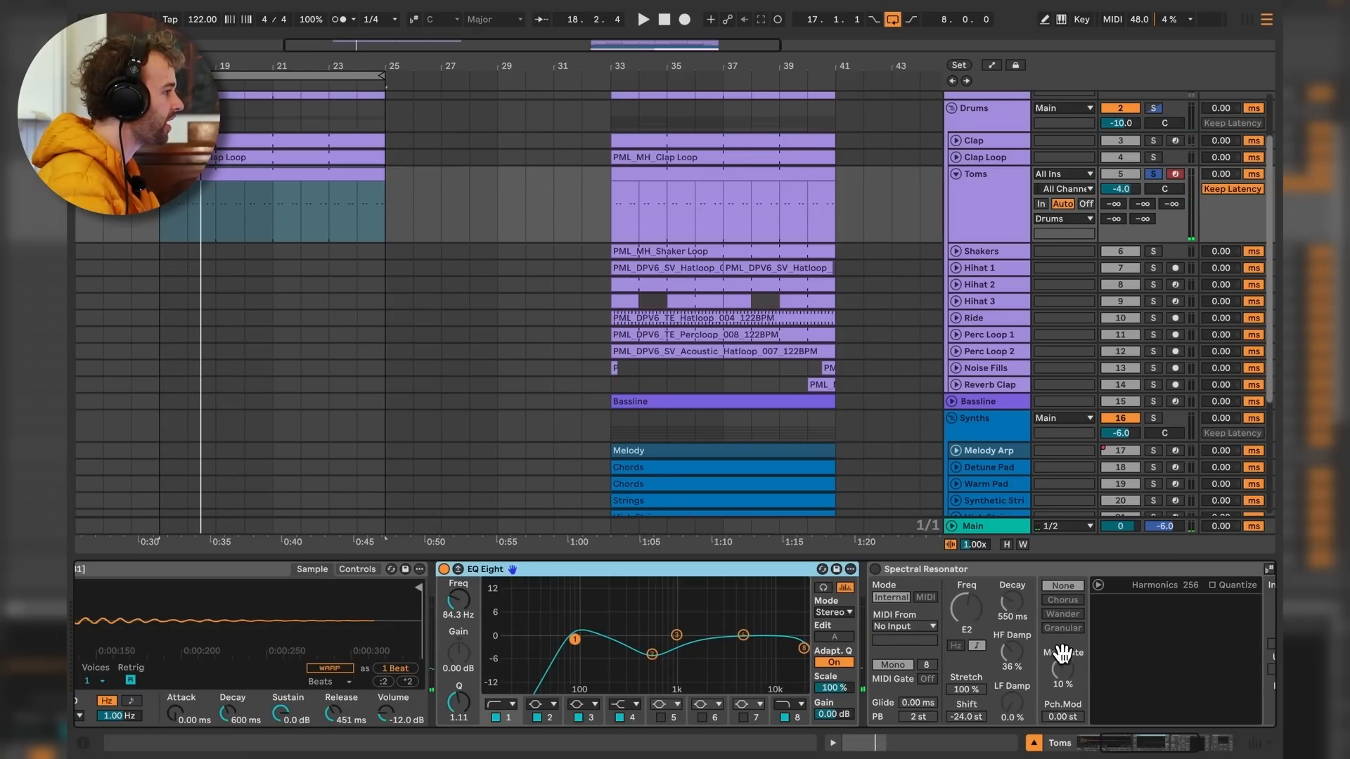
{"action": "left_click_drag", "start_coordinate": [1060, 654], "coordinate": [598, 668]}
{"action": "key", "text": "space"}
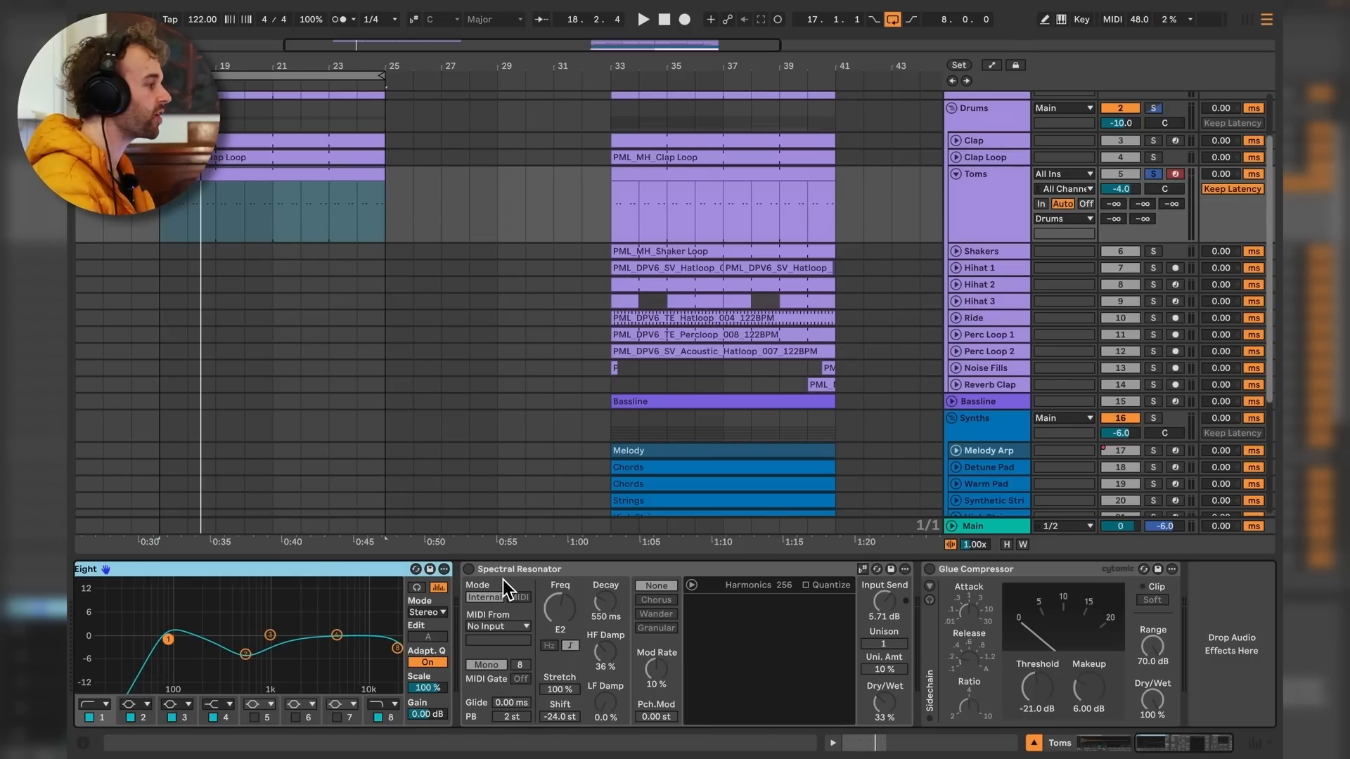
Turn Spectral Resonator and Glue Compressor back on one after the other, listening to the Toms after each.
{"action": "left_click", "coordinate": [468, 569]}
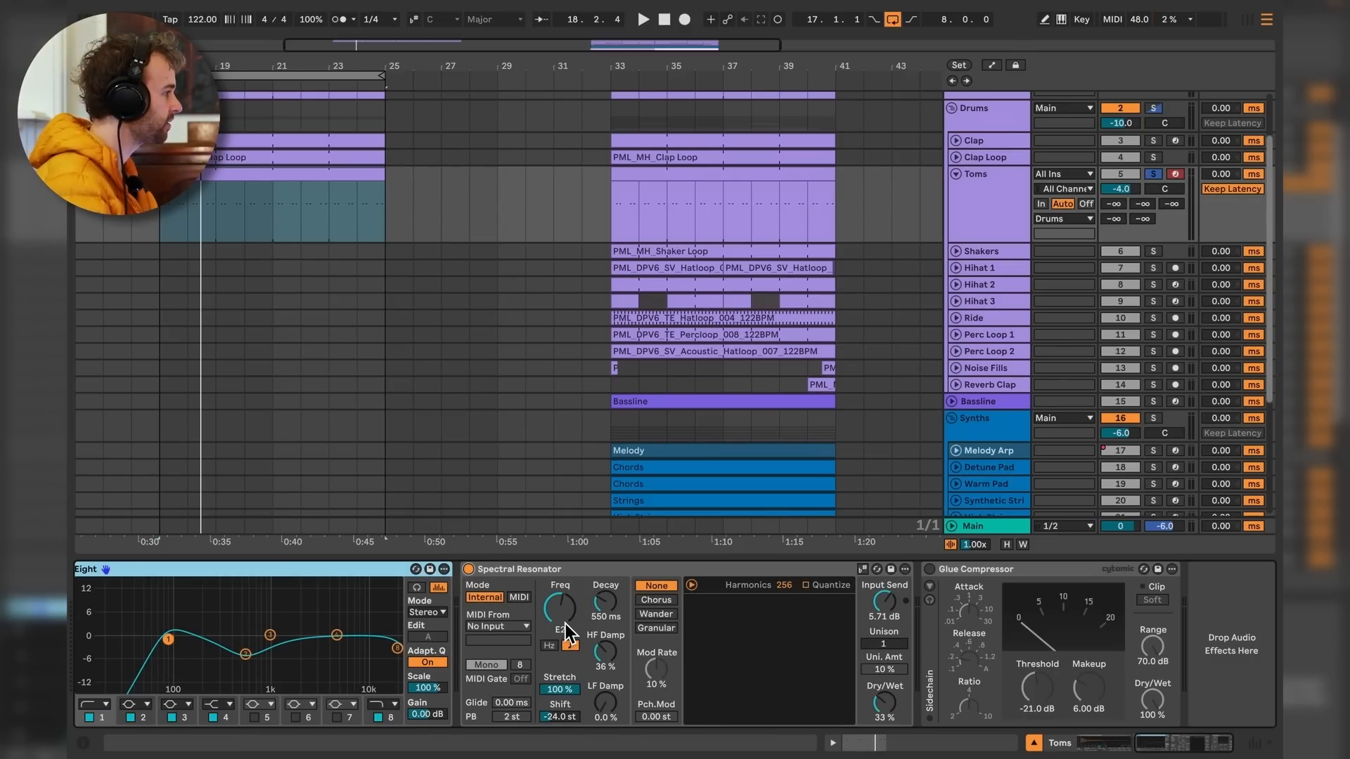
{"action": "key", "text": "space"}
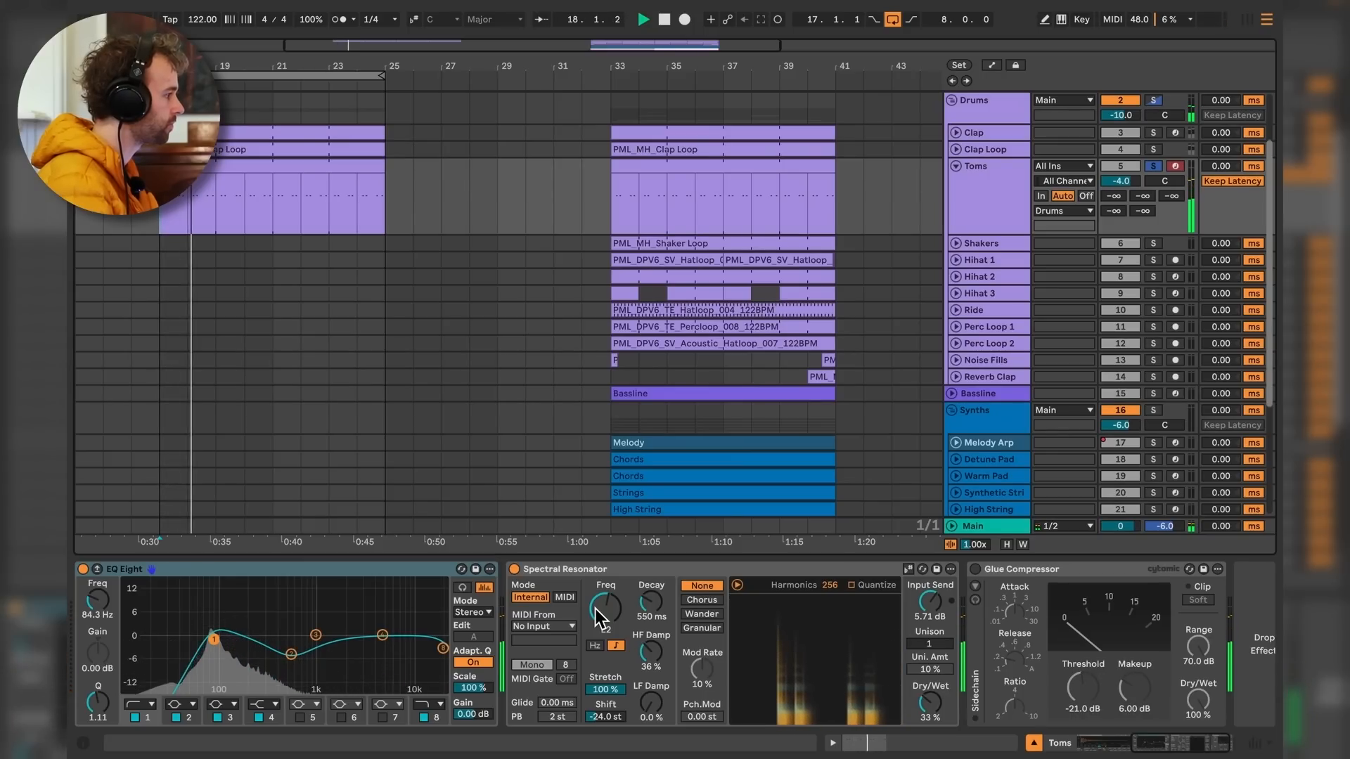
{"action": "key", "text": "space"}
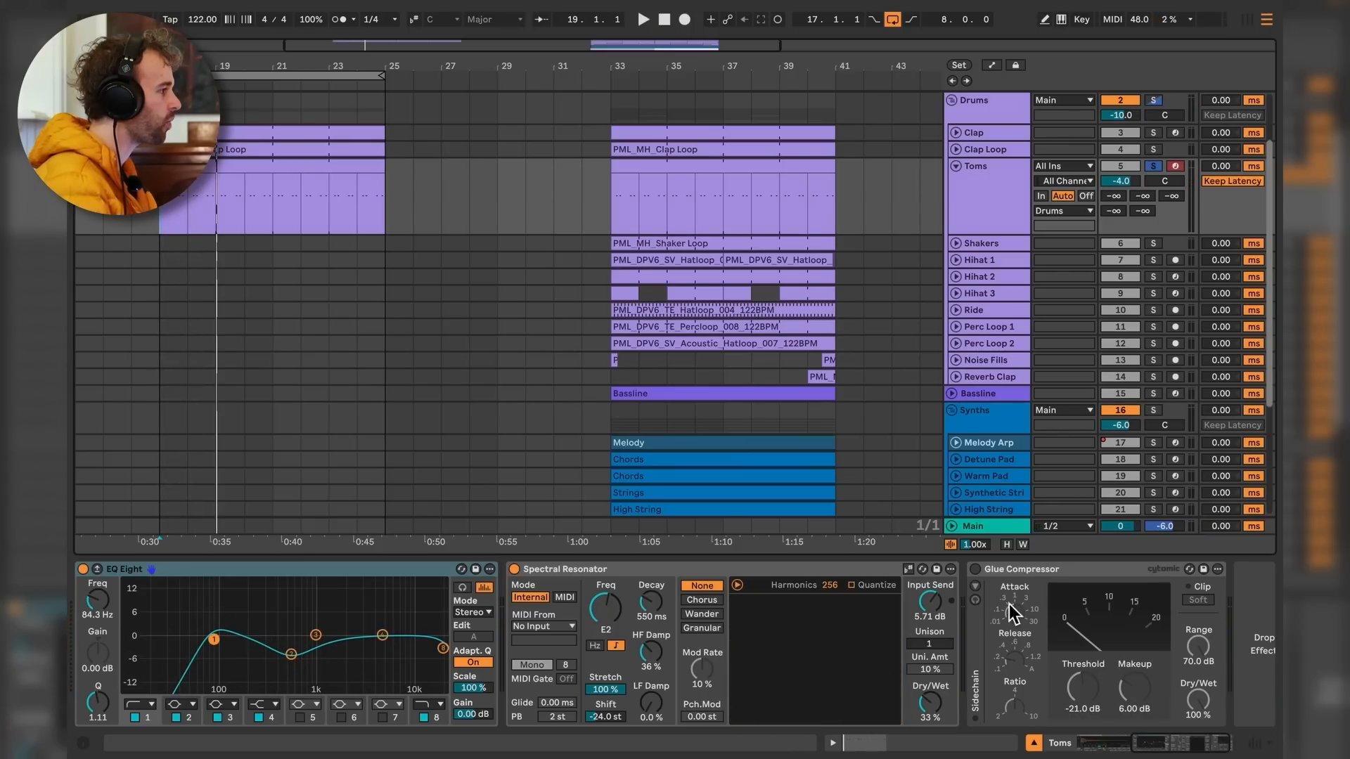
{"action": "left_click", "coordinate": [976, 569]}
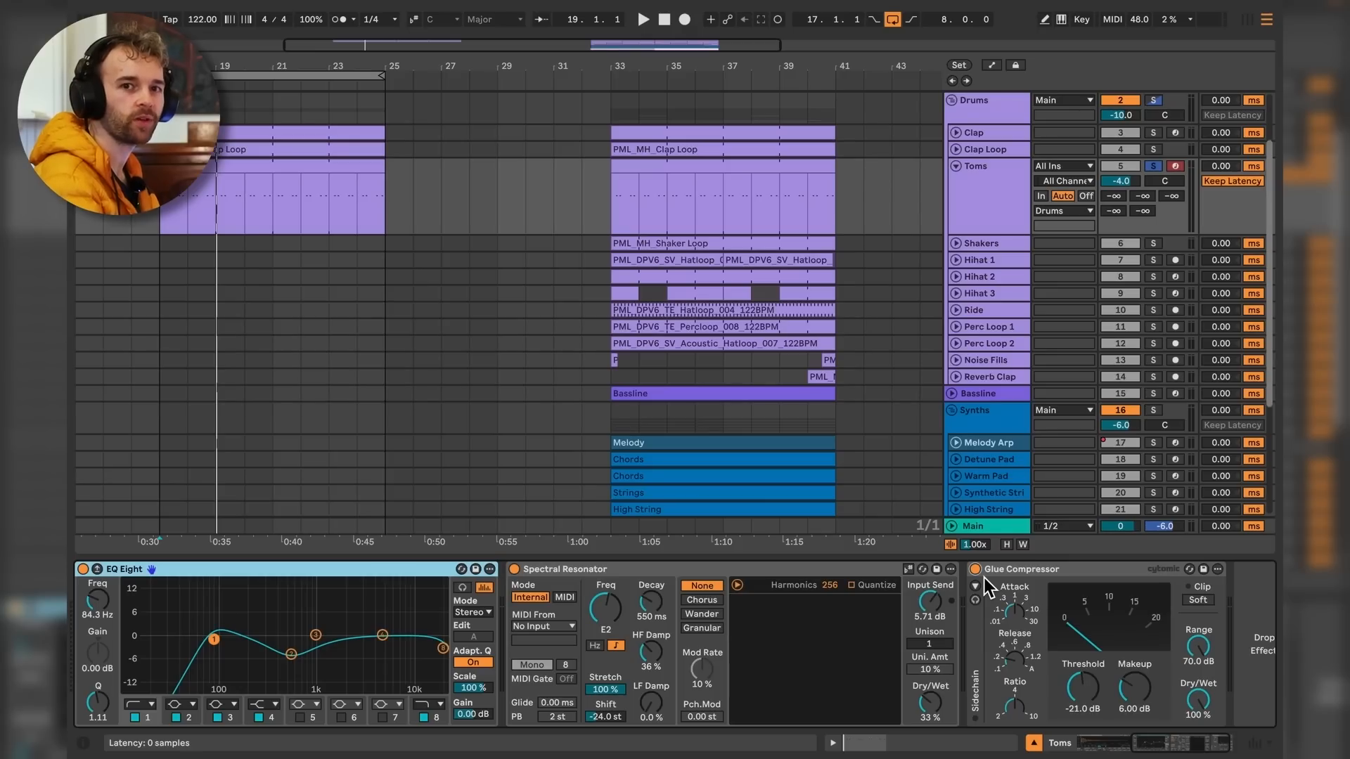
{"action": "key", "text": "space"}
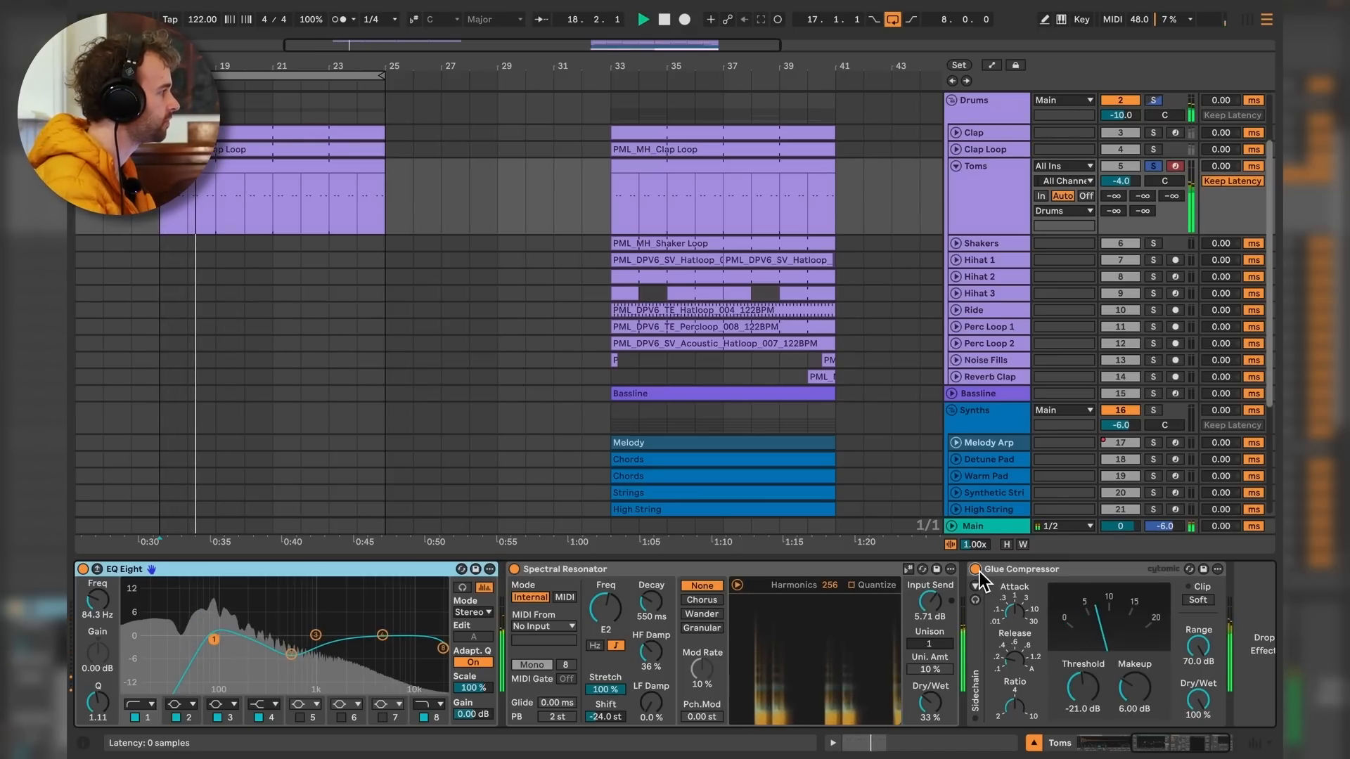
{"action": "key", "text": "space"}
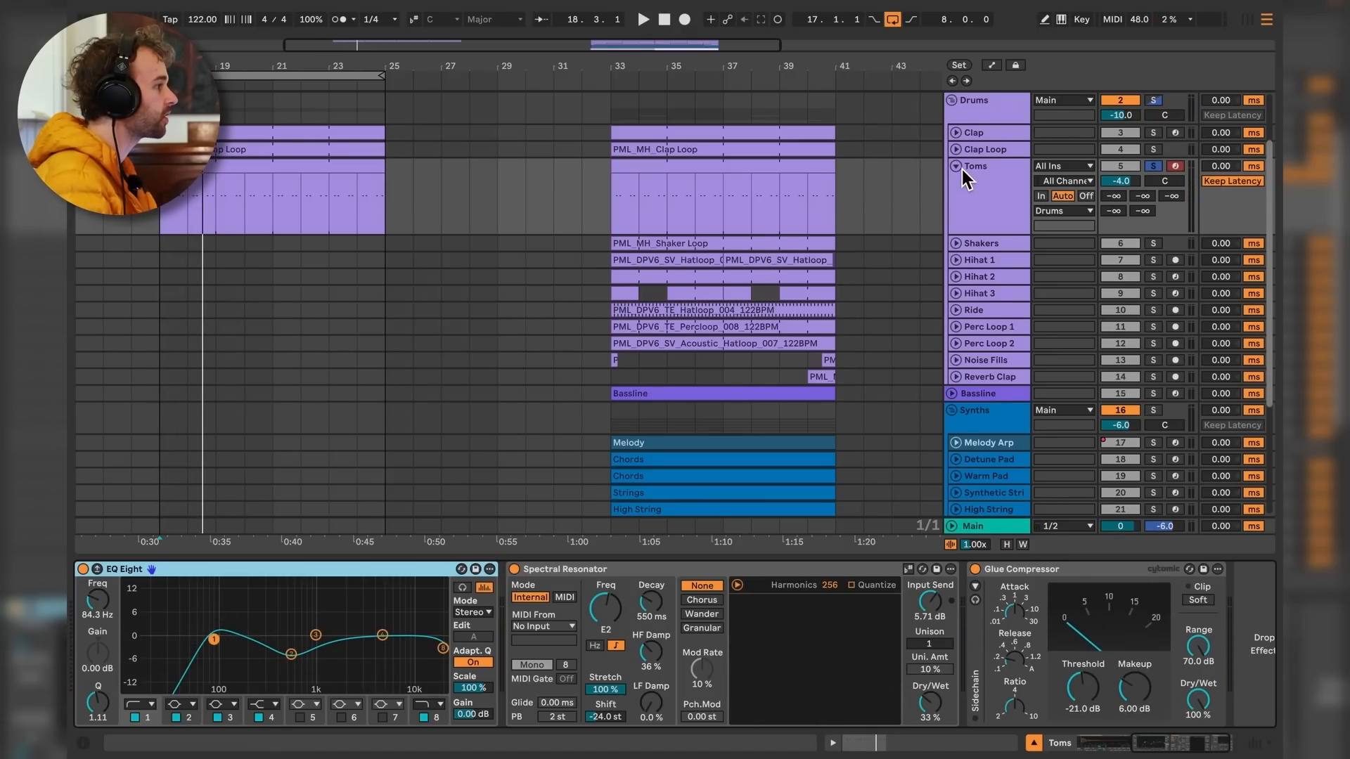
Fold the Toms track, unfold Shakers and copy the PML_MH_Shaker Loop clip from bar 33 to bar 17.
{"action": "left_click", "coordinate": [956, 167]}
{"action": "left_click", "coordinate": [959, 187]}
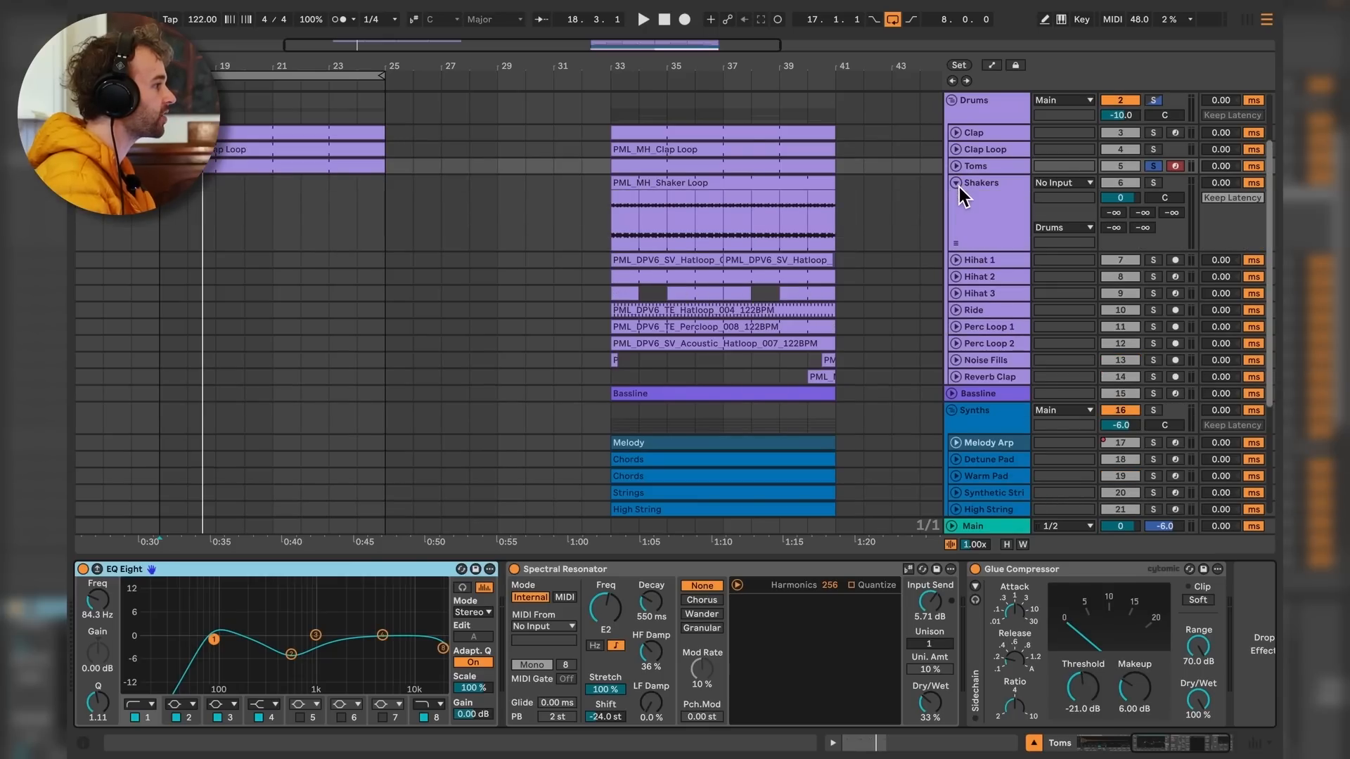
{"action": "left_click", "coordinate": [999, 196]}
{"action": "left_click", "coordinate": [799, 196]}
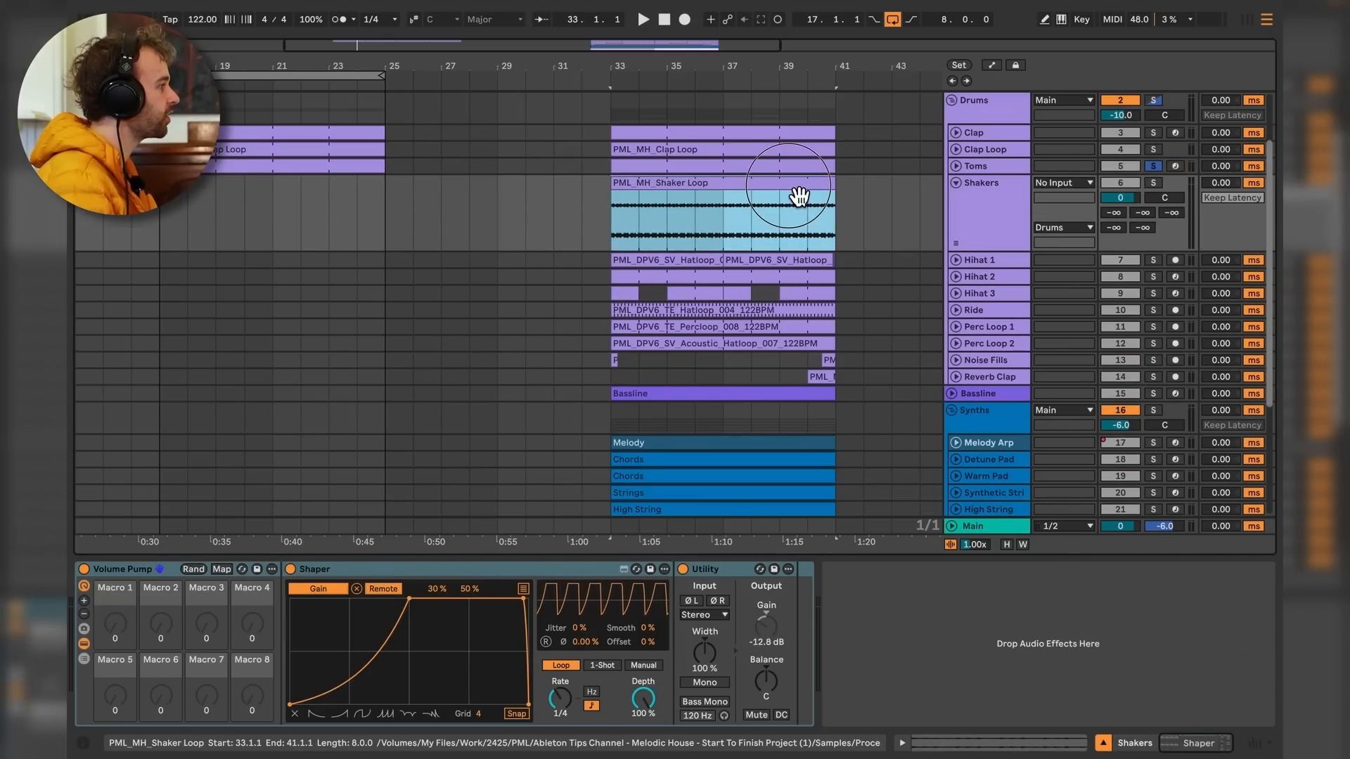
{"action": "left_click_drag", "start_coordinate": [799, 195], "coordinate": [322, 227]}
{"action": "scroll", "coordinate": [144, 213], "scroll_direction": "up", "scroll_amount": 2}
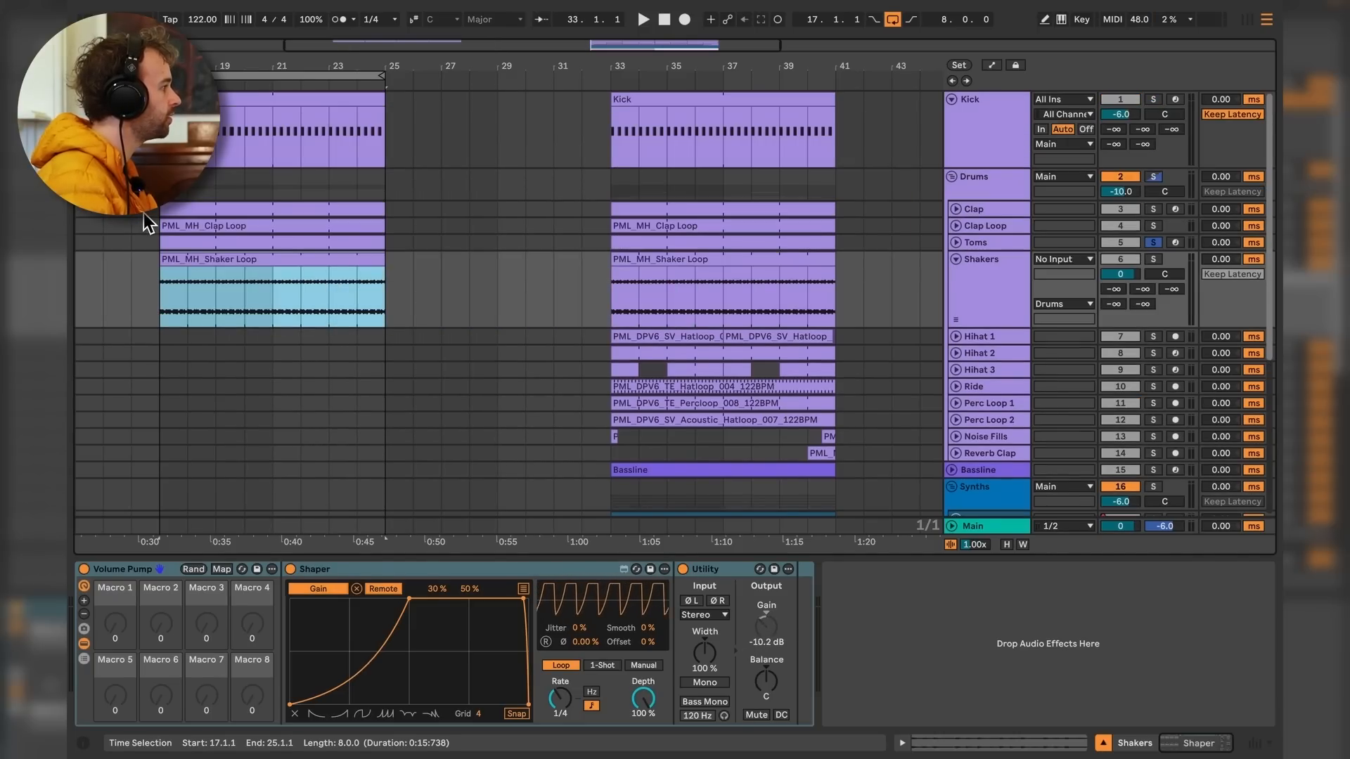
Solo the Shakers track in place of Toms and listen to its copied clip from bar 17.
{"action": "left_click", "coordinate": [1153, 259]}
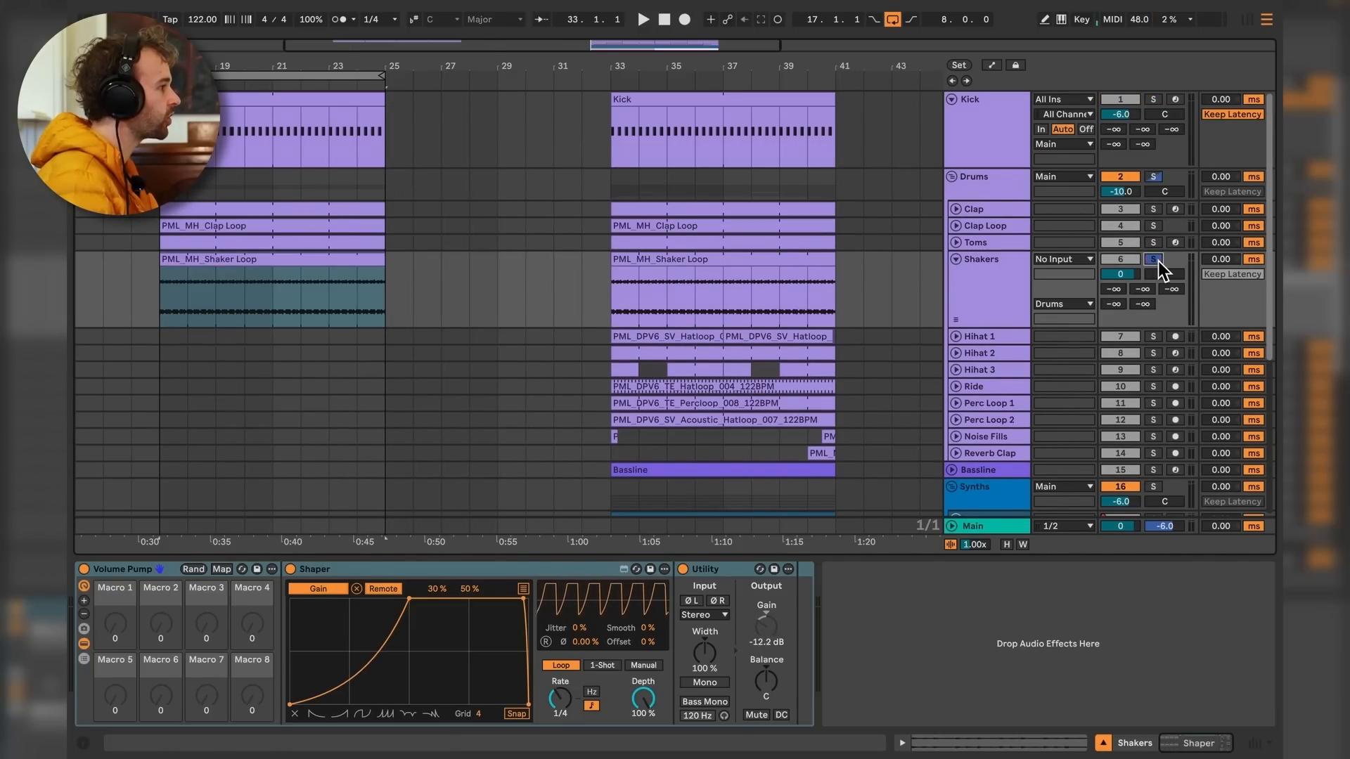
{"action": "left_click", "coordinate": [336, 269]}
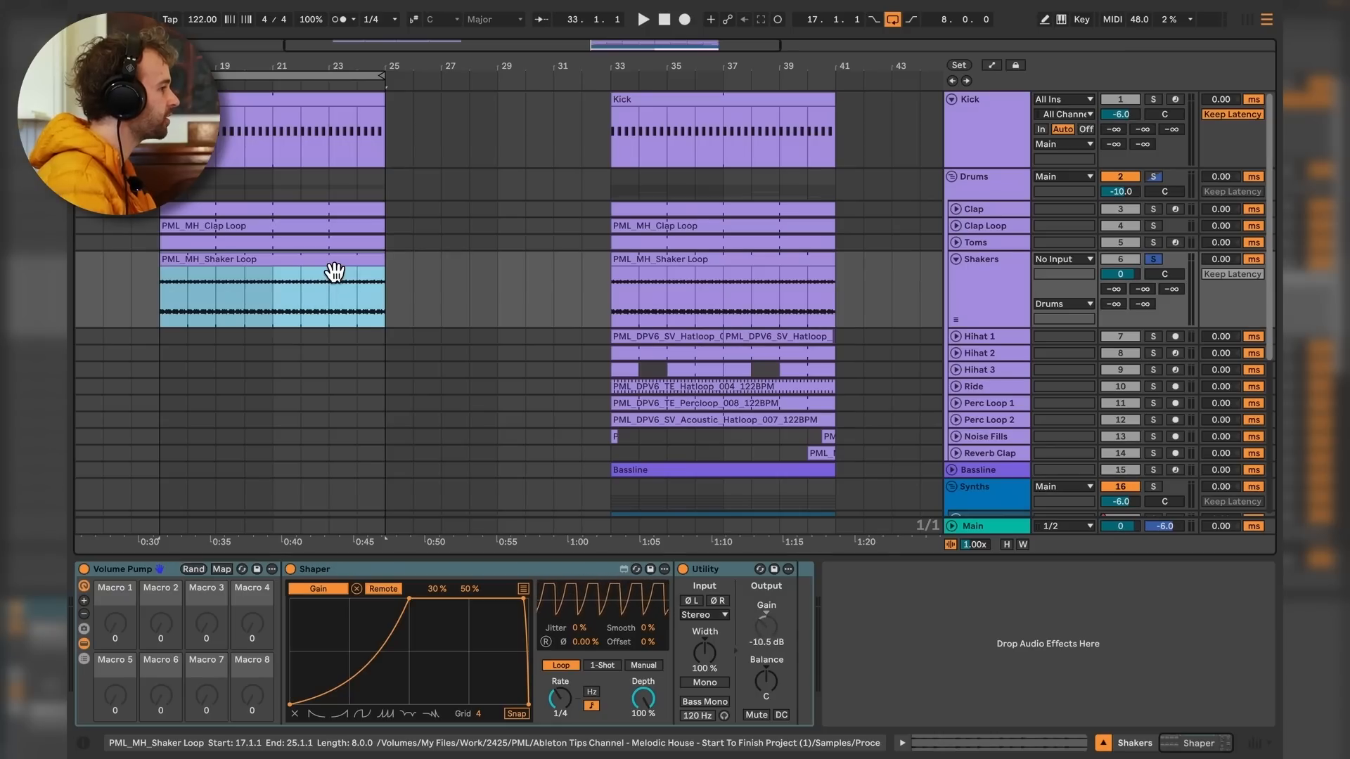
{"action": "key", "text": "space"}
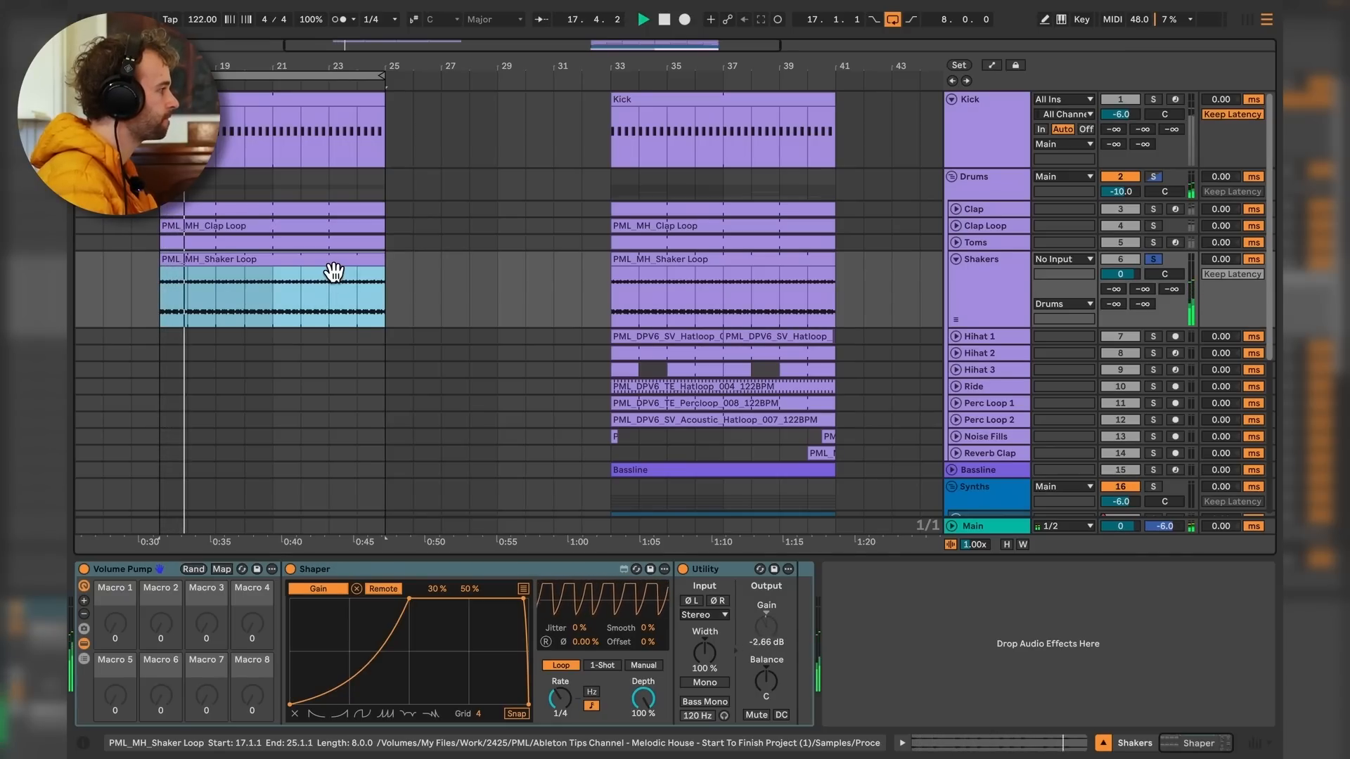
{"action": "key", "text": "space"}
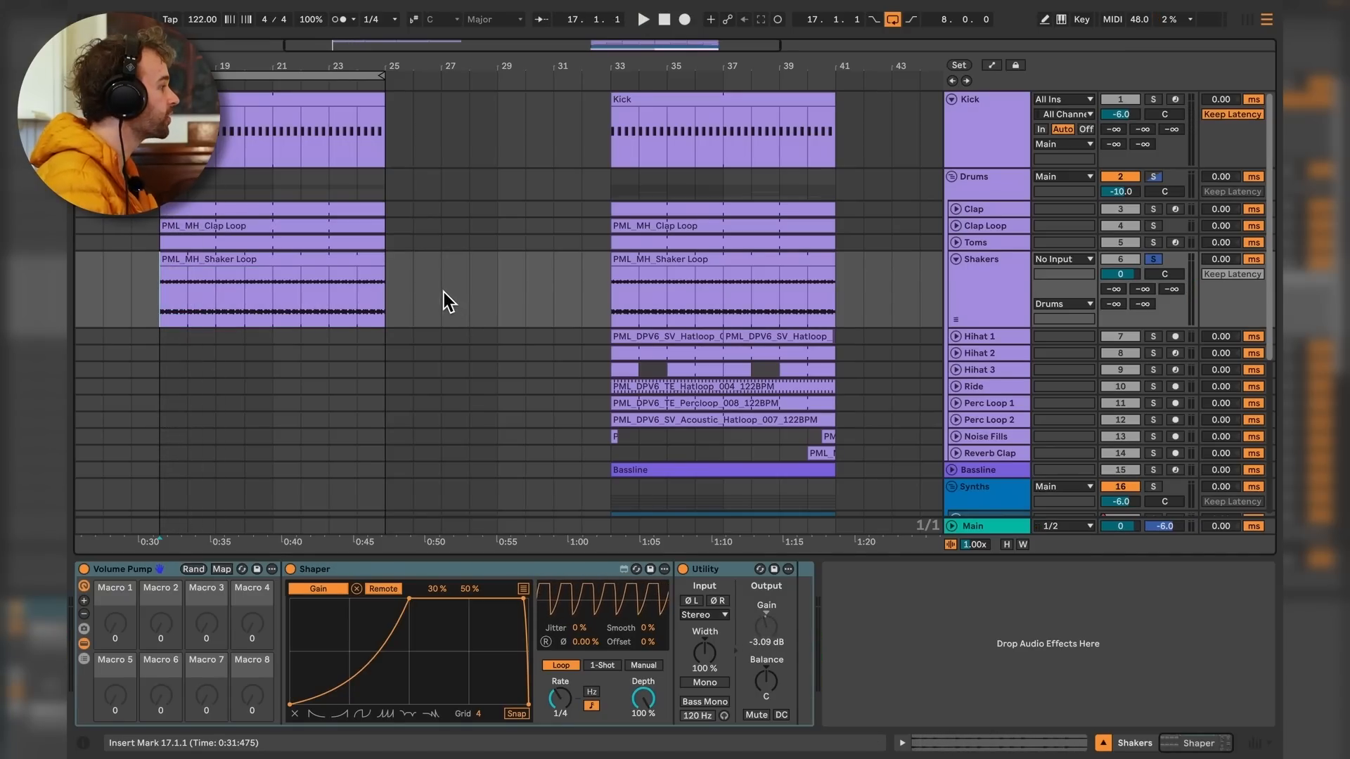
Examine the copied Shaker Loop clip's waveform and sample settings, and return to the track's devices.
{"action": "double_click", "coordinate": [310, 272]}
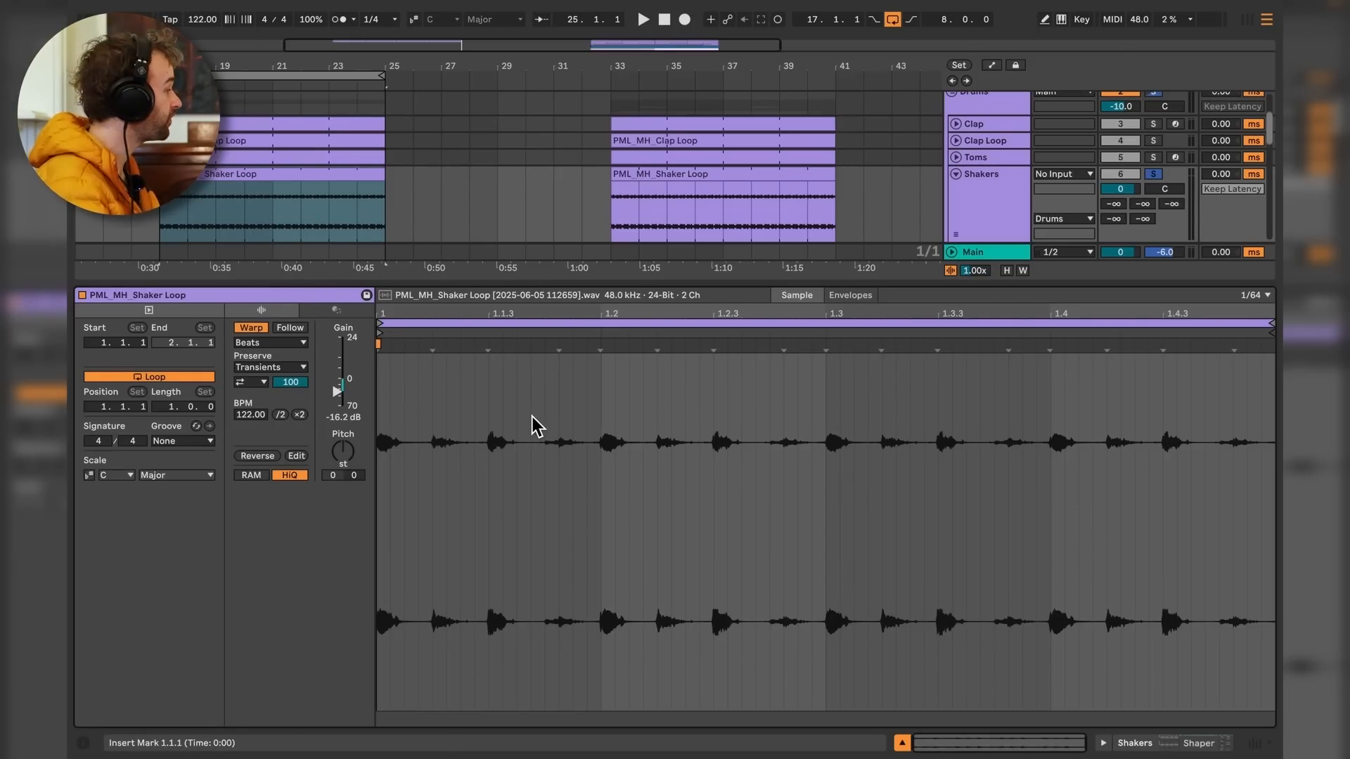
{"action": "key", "text": "shift+Tab"}
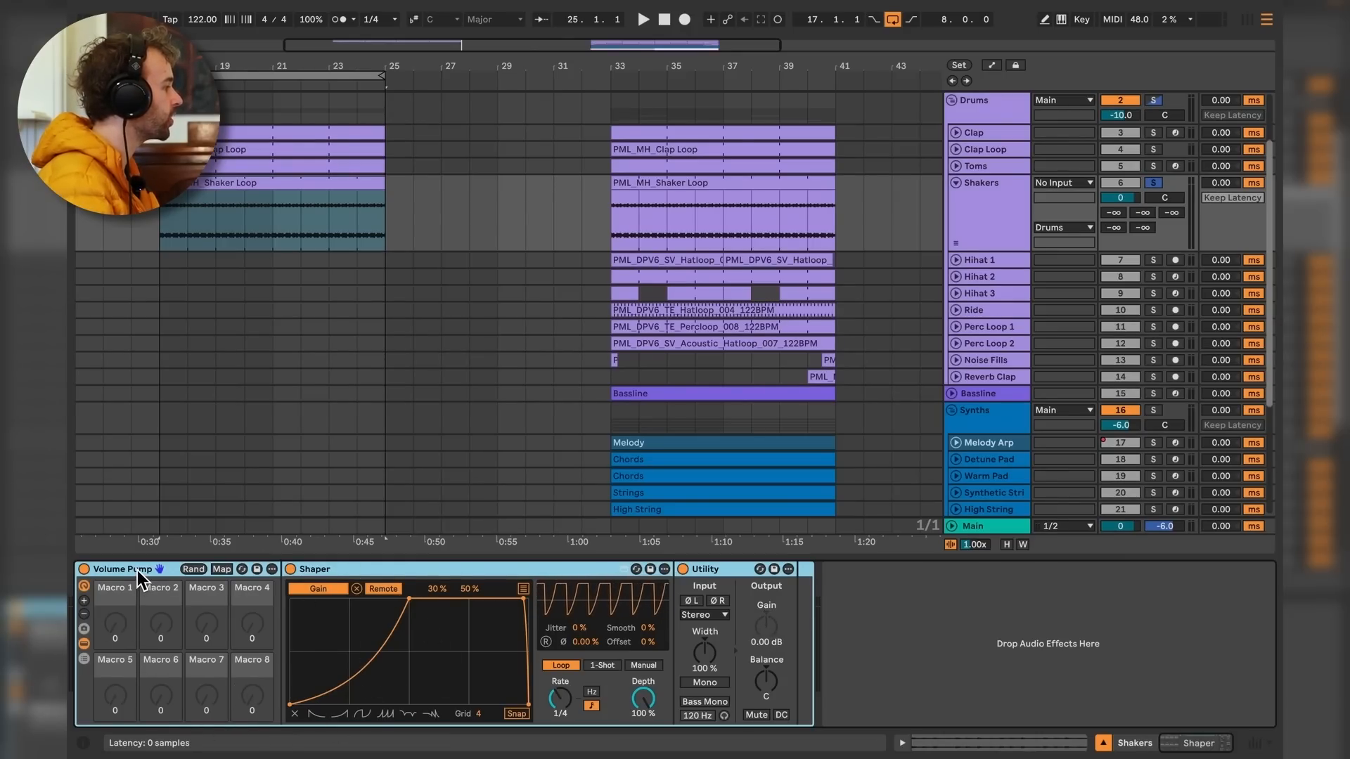
Compare the Shakers loop with the Volume Pump rack switched off and back on, listening from bar 17 each time.
{"action": "left_click", "coordinate": [351, 572]}
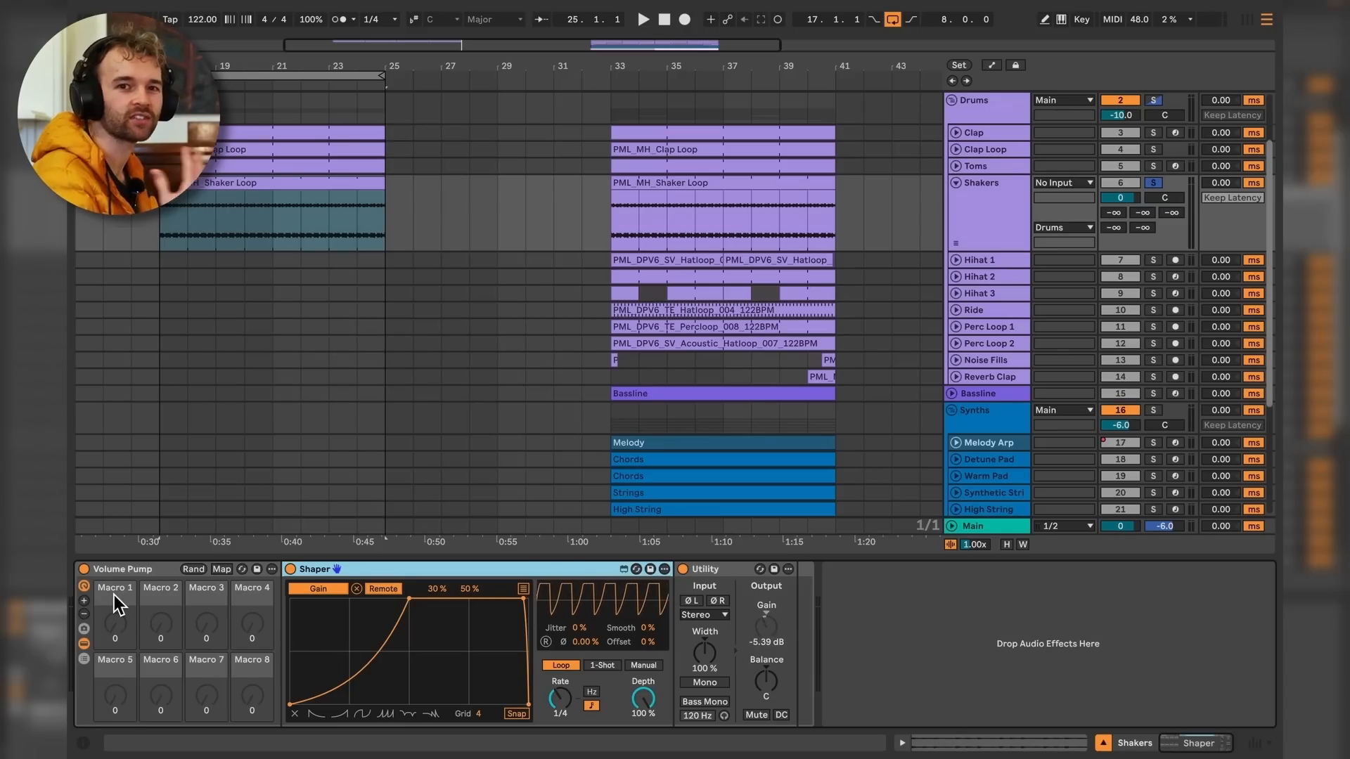
{"action": "left_click", "coordinate": [85, 572]}
{"action": "key", "text": "space"}
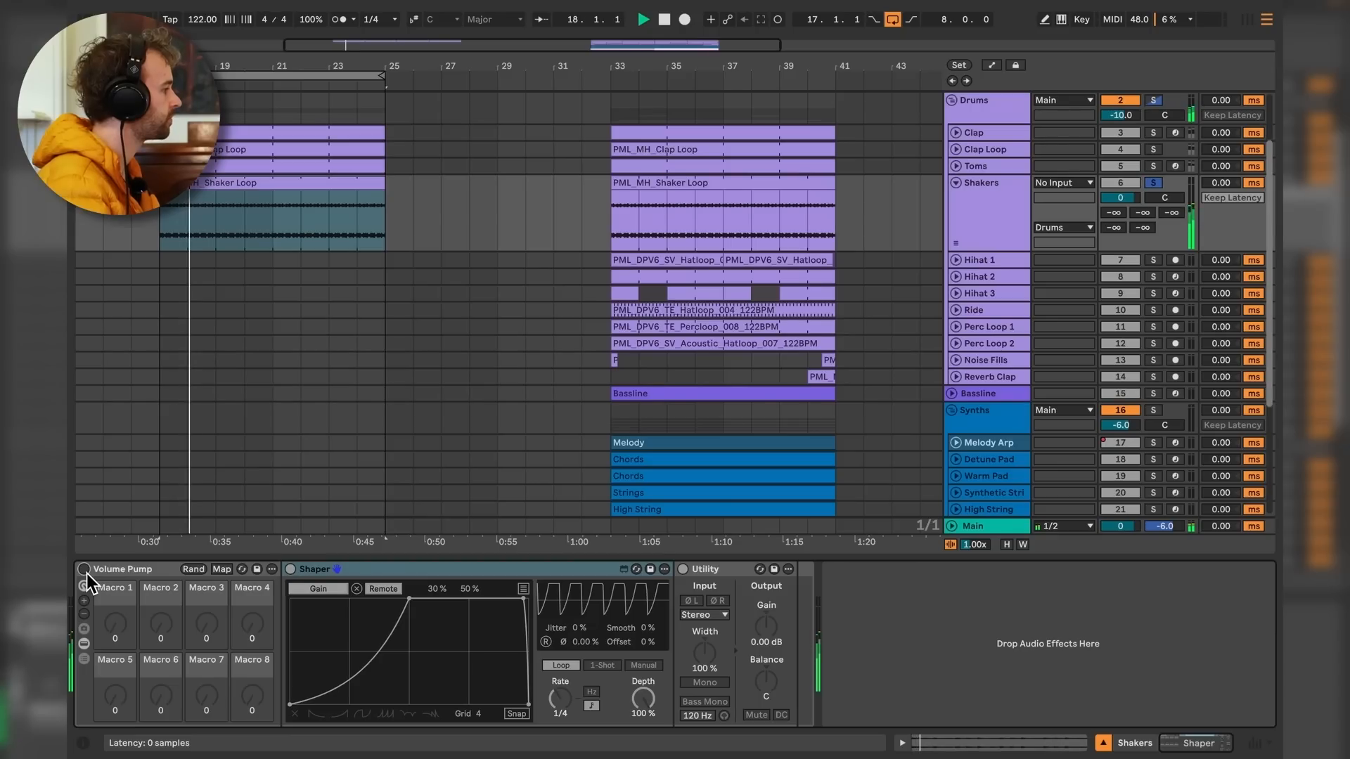
{"action": "key", "text": "space"}
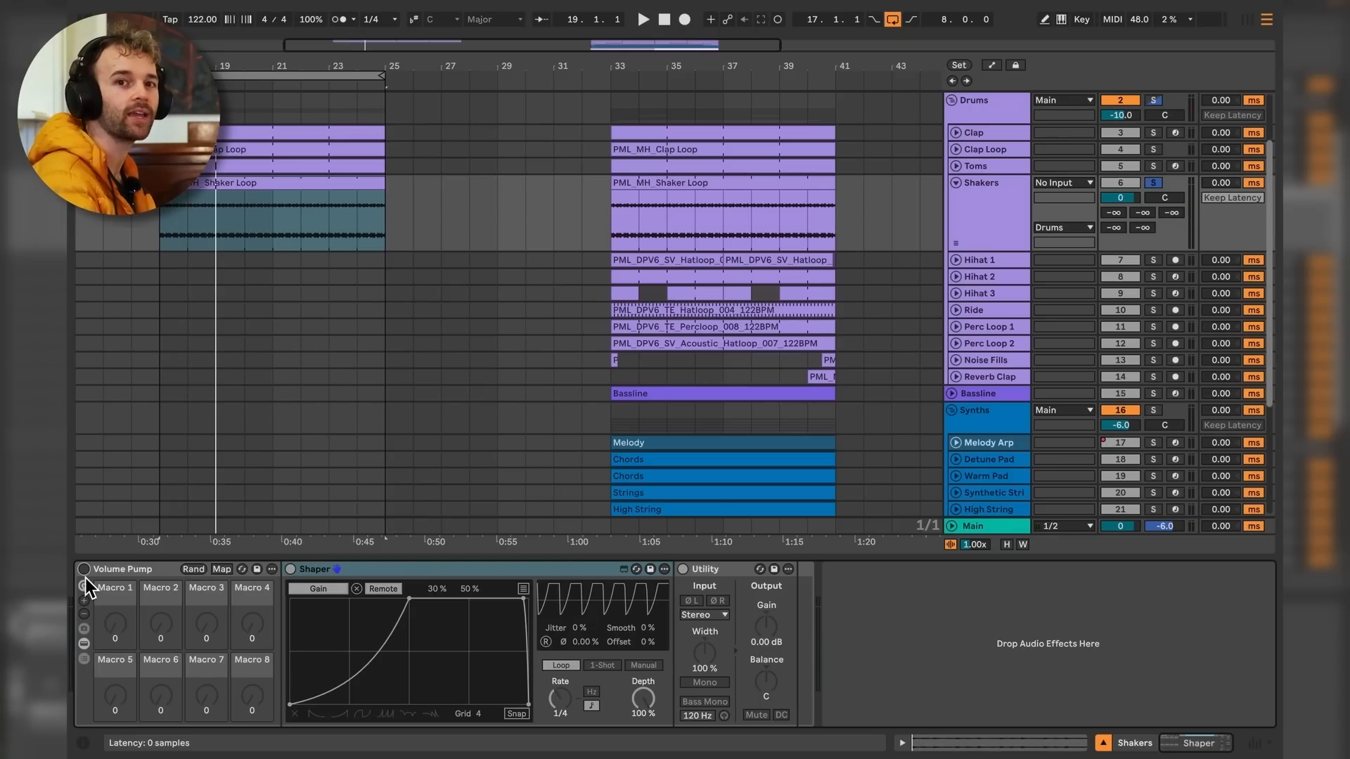
{"action": "left_click", "coordinate": [86, 574]}
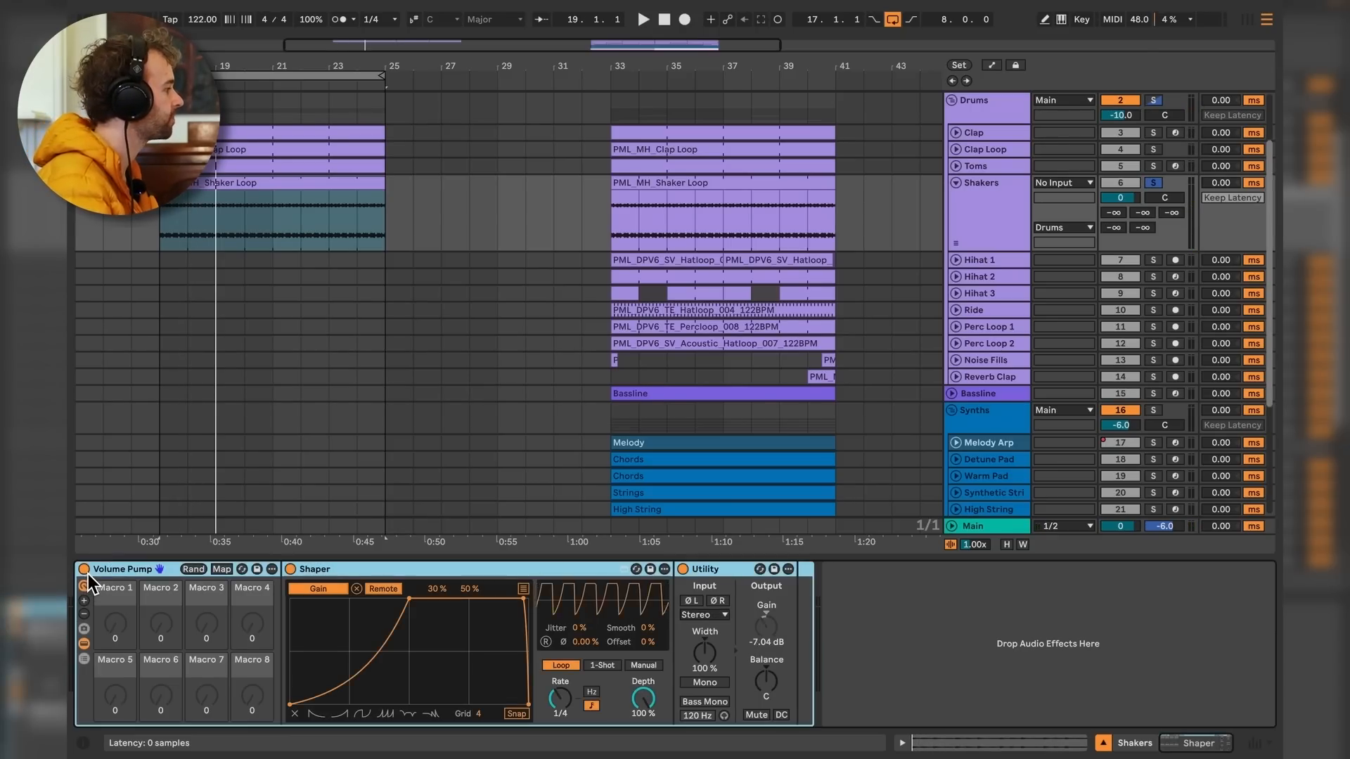
{"action": "key", "text": "space"}
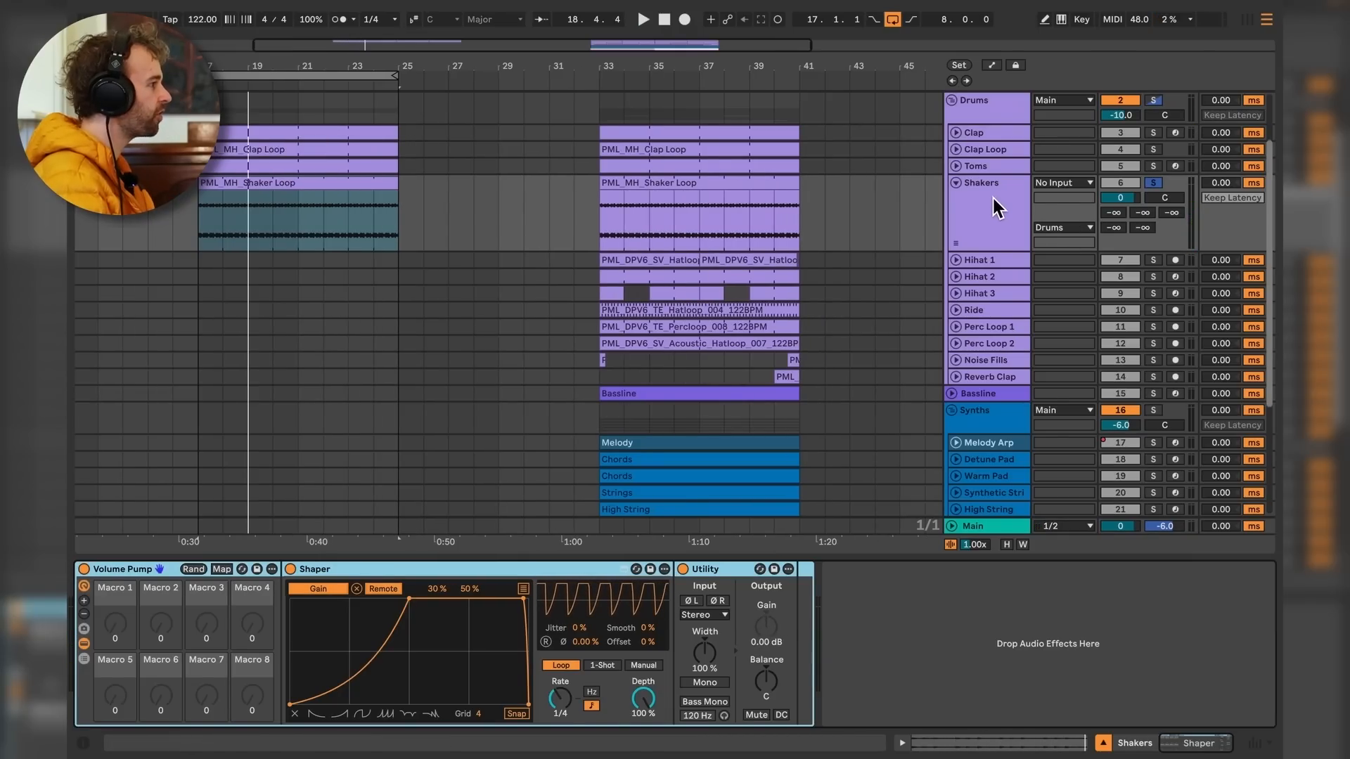
Fold Shakers, unfold and solo Hihat 1, and copy its PML_DPV6_SV_Hatloop clips from bar 33 to bar 17.
{"action": "left_click", "coordinate": [984, 196]}
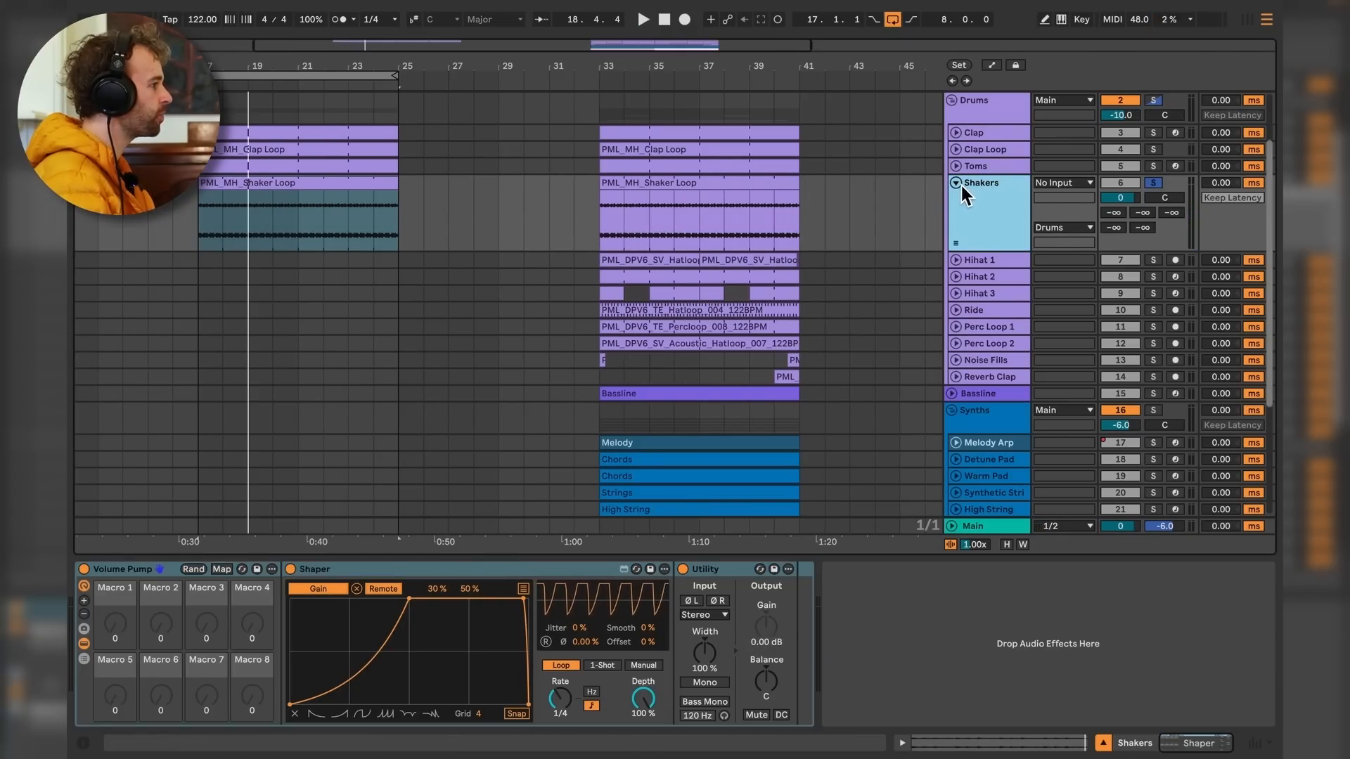
{"action": "left_click", "coordinate": [957, 184]}
{"action": "left_click", "coordinate": [987, 200]}
{"action": "left_click", "coordinate": [957, 199]}
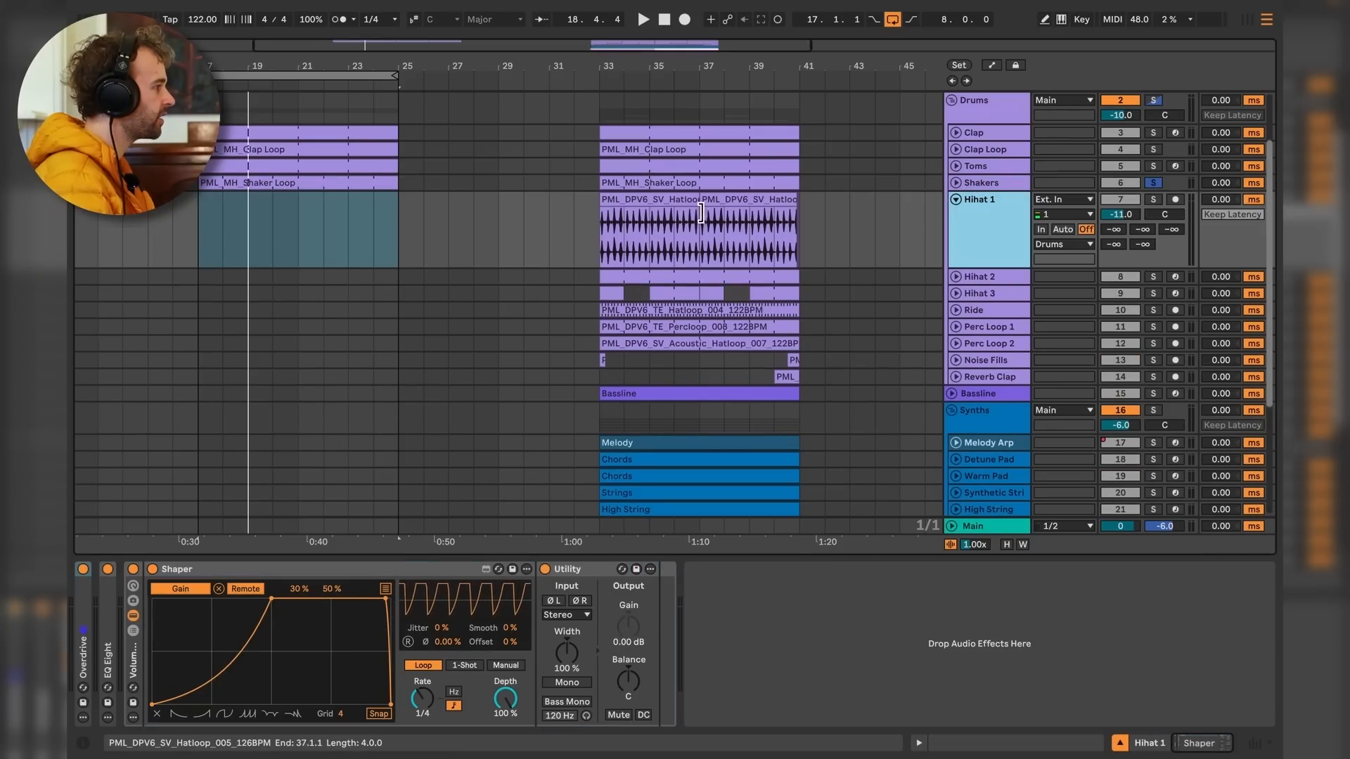
{"action": "left_click", "coordinate": [1153, 200]}
{"action": "left_click_drag", "start_coordinate": [801, 233], "coordinate": [262, 232]}
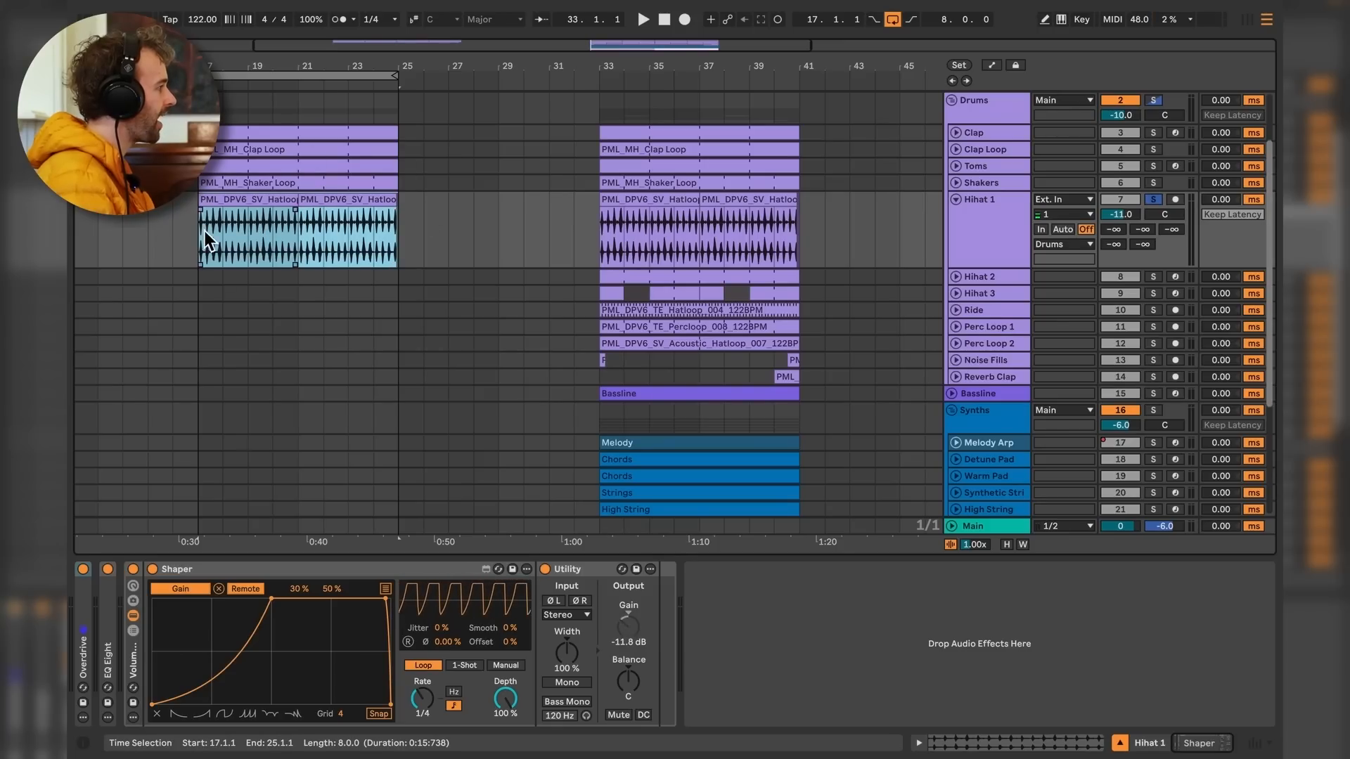
Listen to the copied Hihat 1 loop and examine its clip's waveform, warp and groove settings.
{"action": "key", "text": "space"}
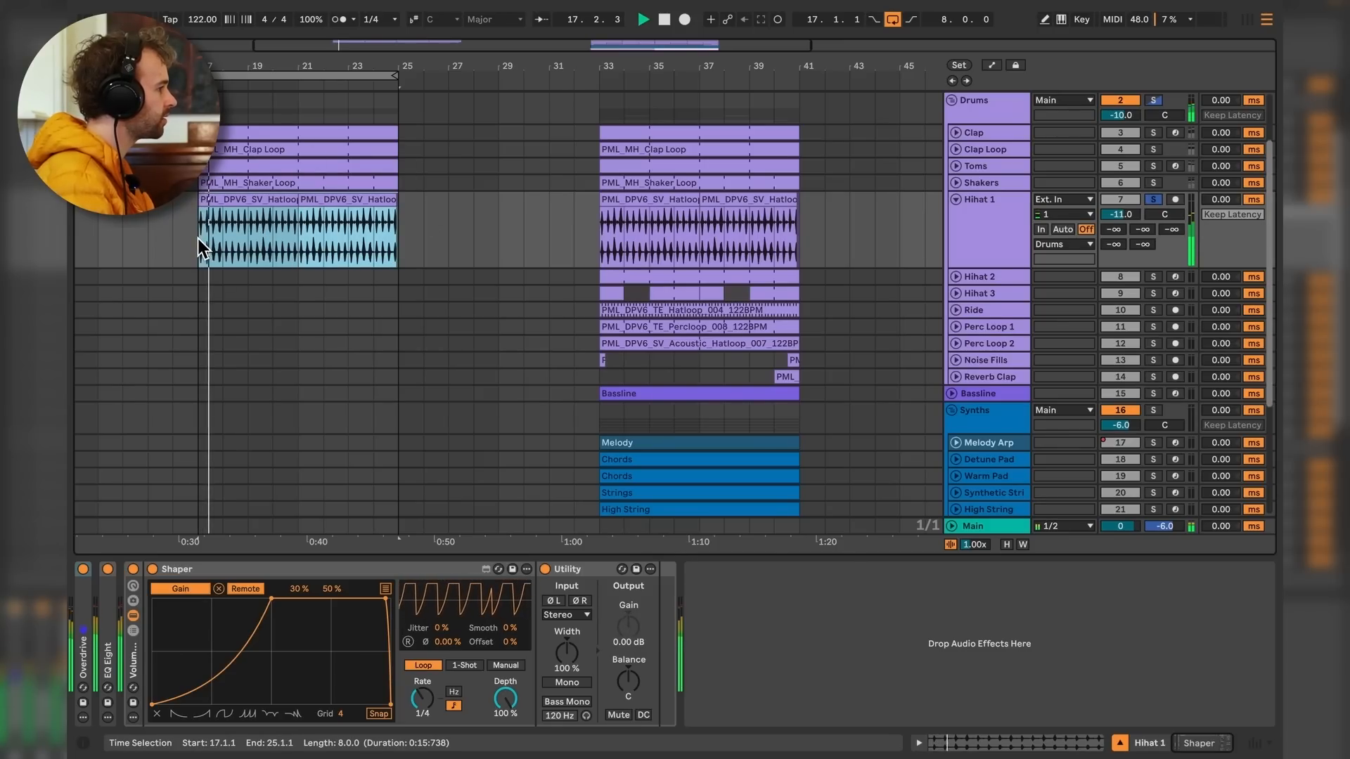
{"action": "key", "text": "space"}
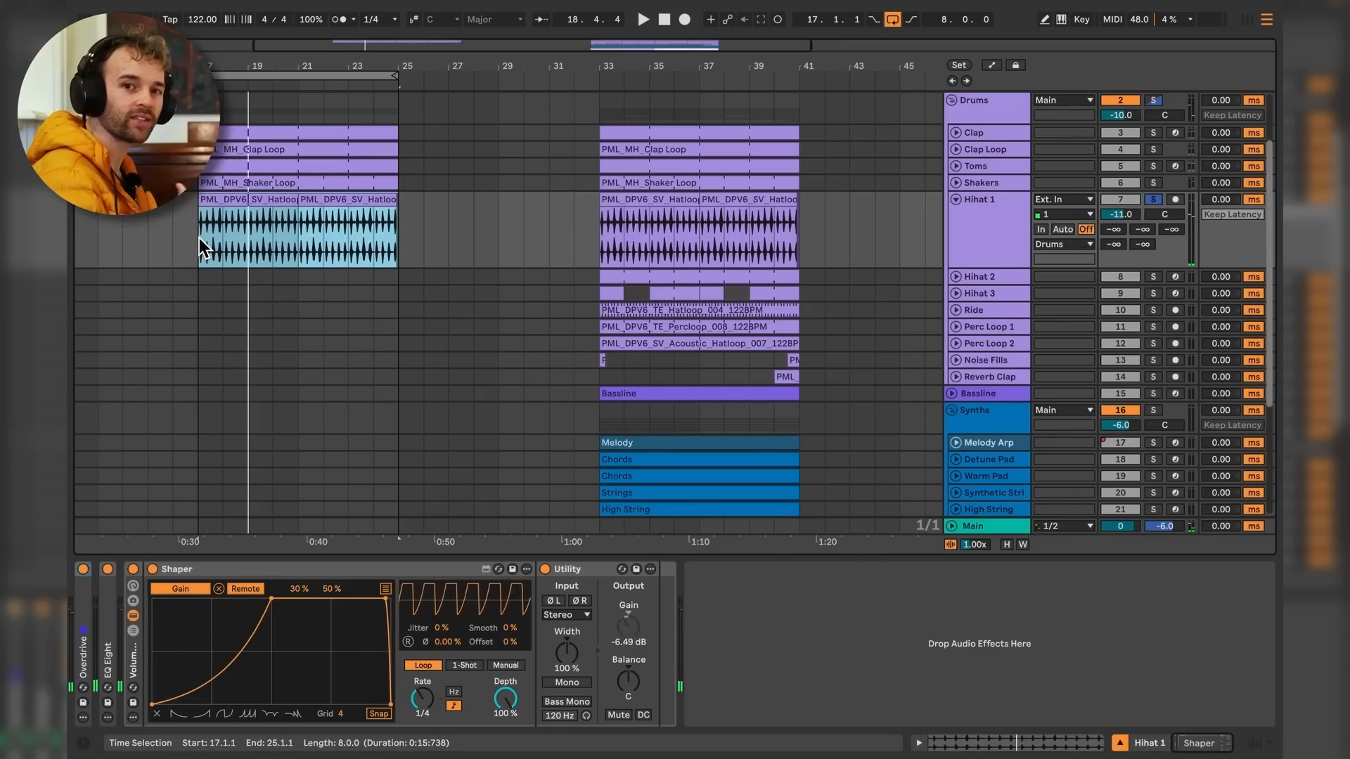
{"action": "double_click", "coordinate": [250, 201]}
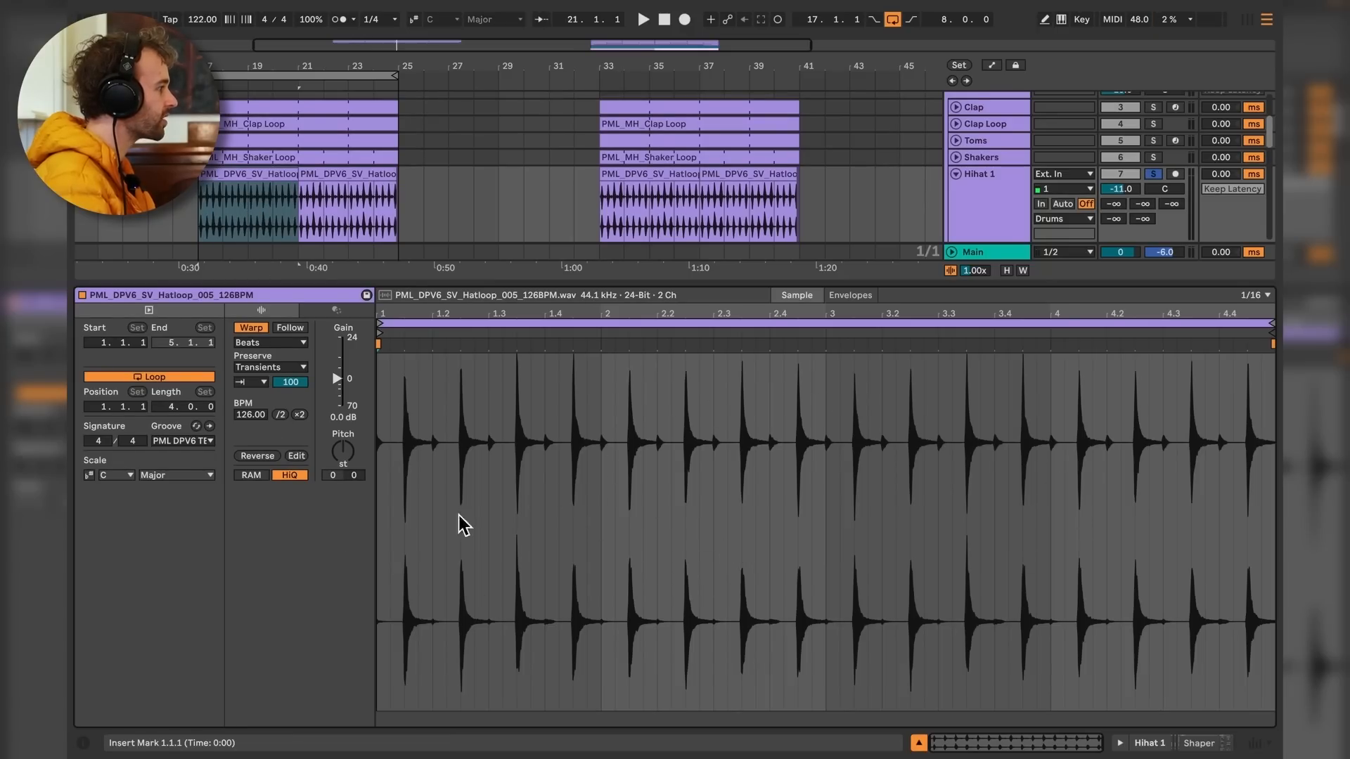
{"action": "left_click", "coordinate": [181, 450]}
{"action": "left_click", "coordinate": [184, 453]}
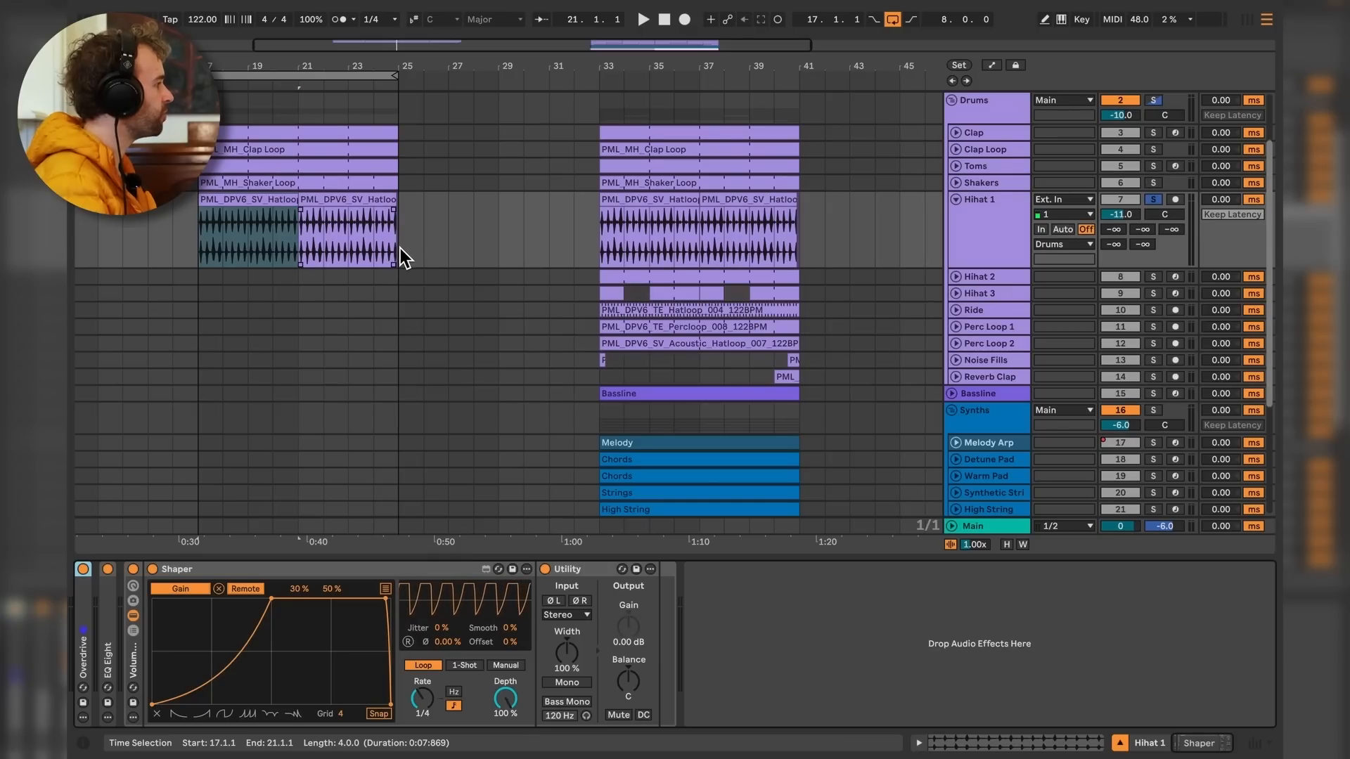
Examine the short chopped hi-hat slices at the end of the copied Hihat 1 clips, just before bar 25.
{"action": "scroll", "coordinate": [400, 248], "scroll_direction": "up", "scroll_amount": 6}
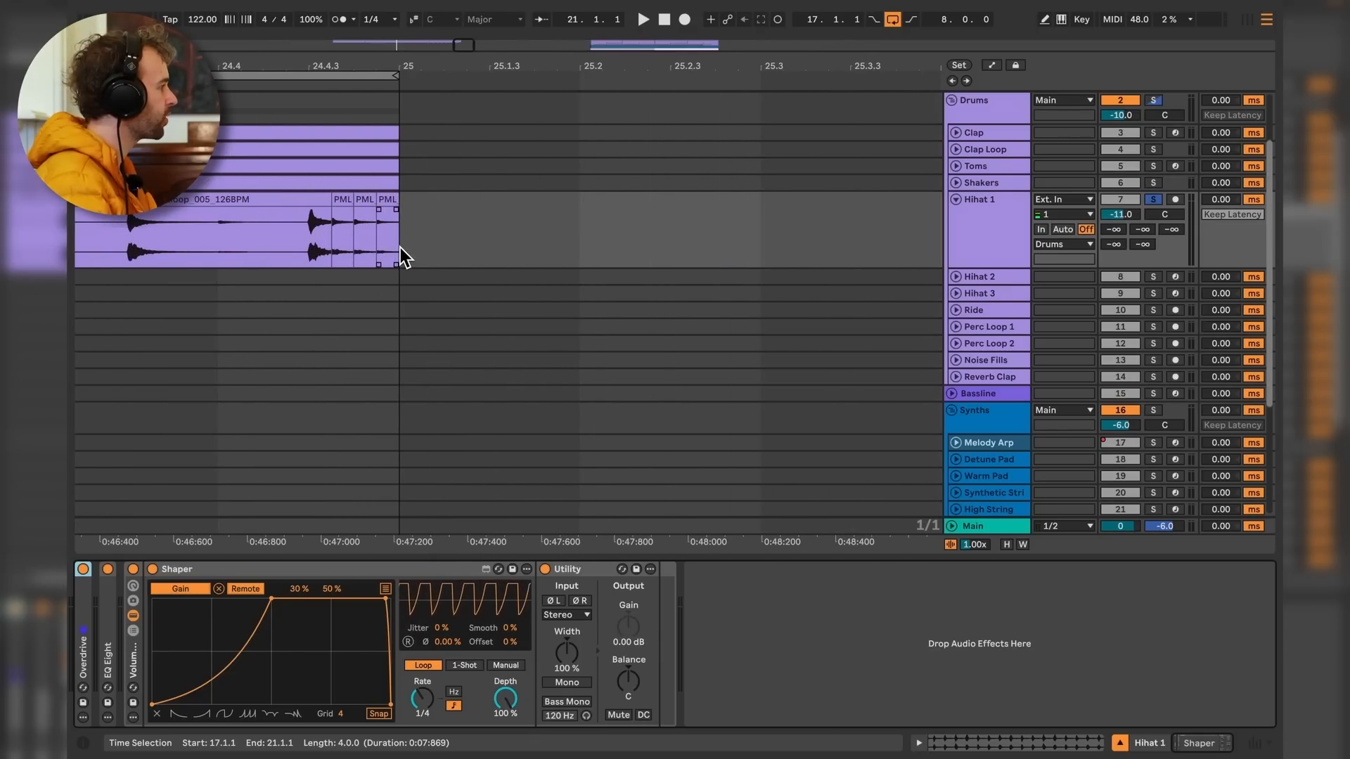
{"action": "left_click_drag", "start_coordinate": [335, 244], "coordinate": [398, 250]}
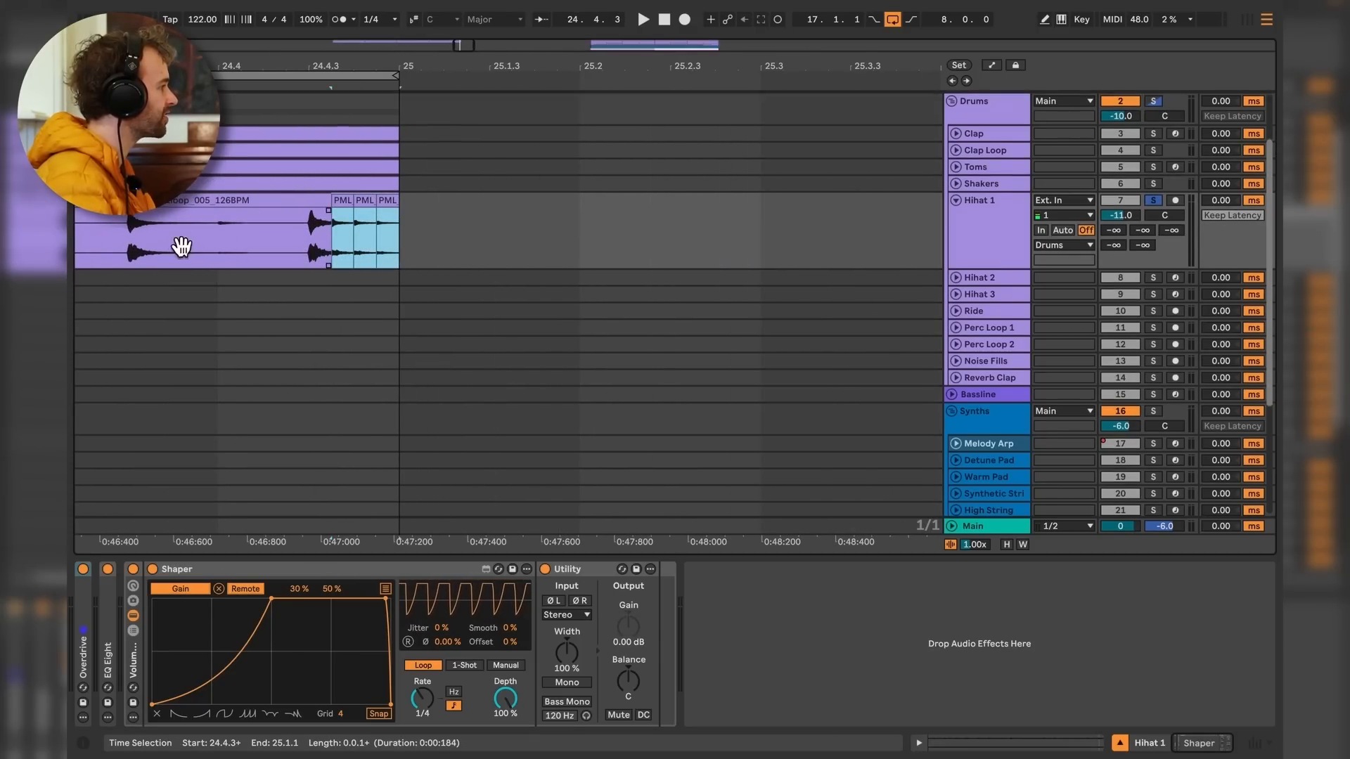
{"action": "left_click_drag", "start_coordinate": [180, 241], "coordinate": [441, 248]}
{"action": "left_click", "coordinate": [329, 246]}
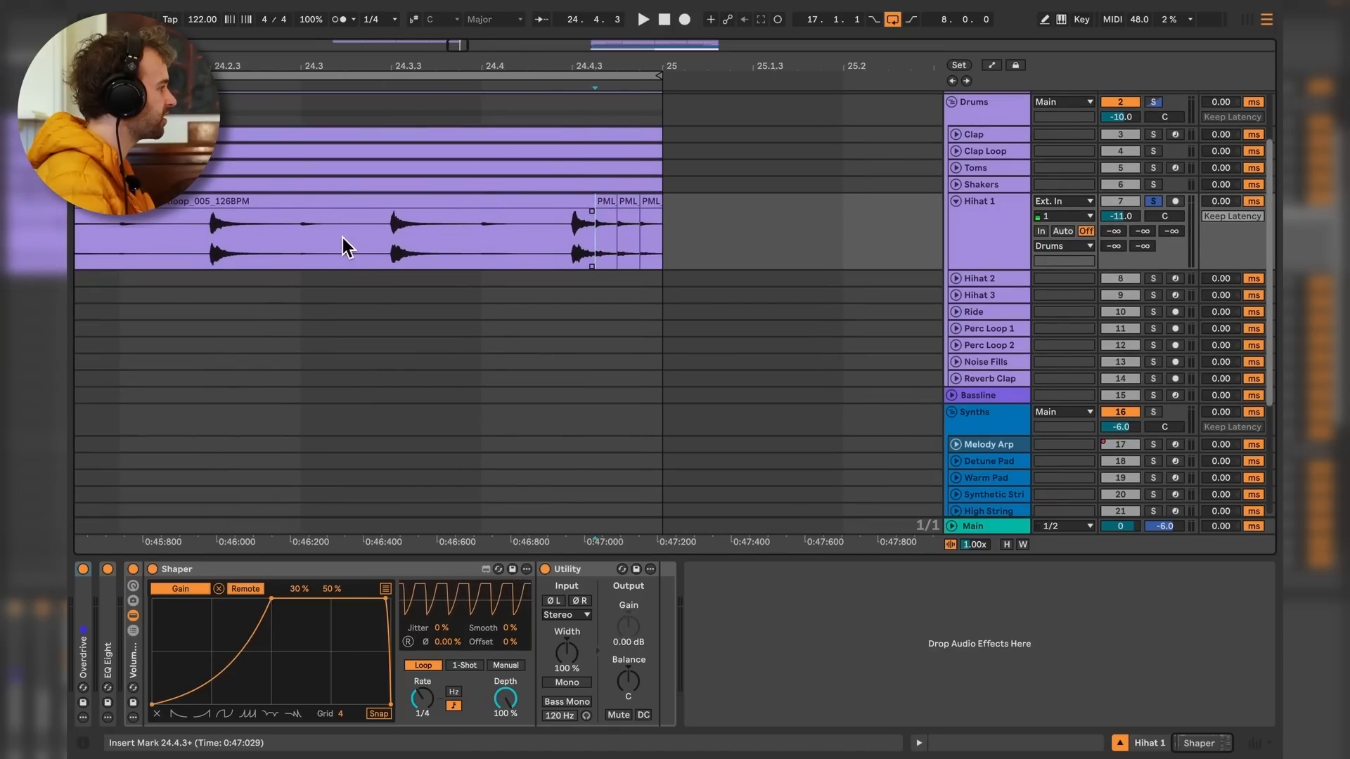
{"action": "left_click", "coordinate": [128, 242]}
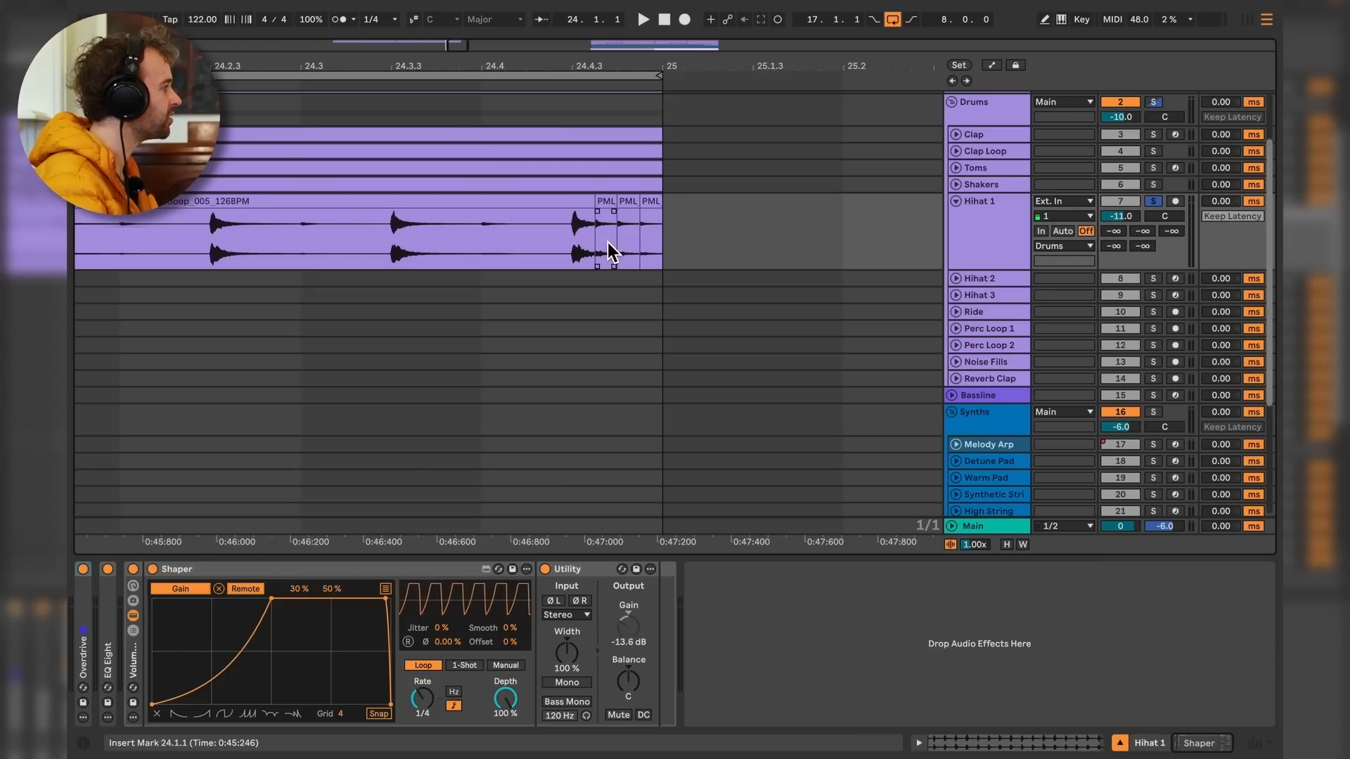
{"action": "left_click", "coordinate": [307, 239]}
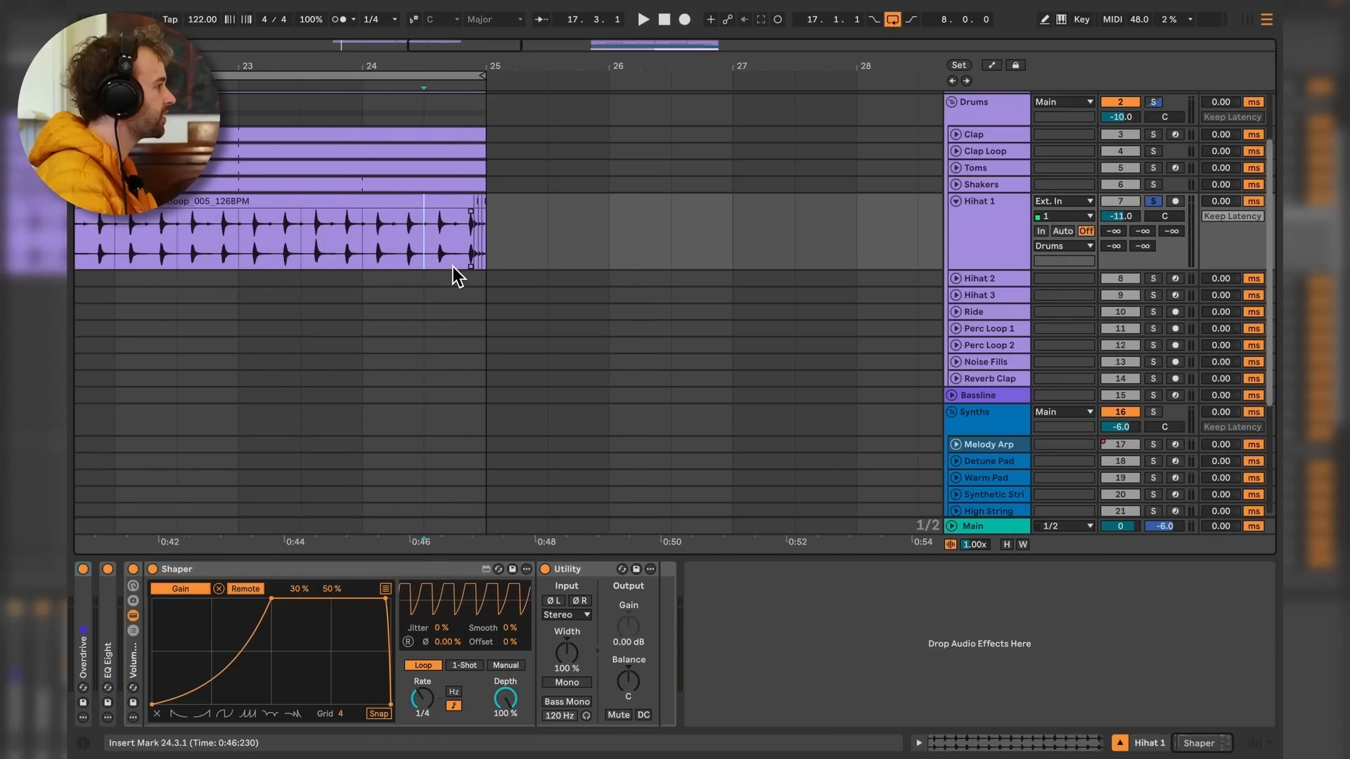
{"action": "scroll", "coordinate": [453, 267], "scroll_direction": "down", "scroll_amount": 5}
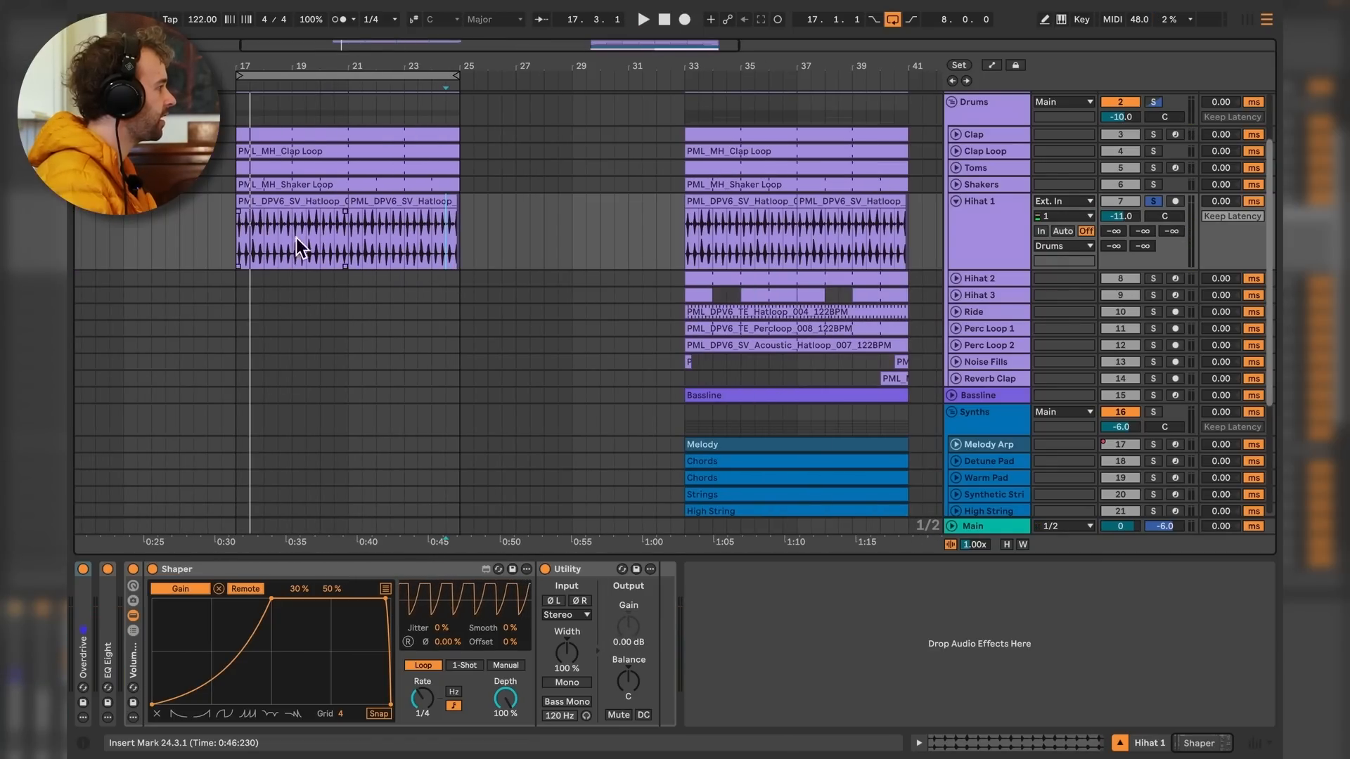
{"action": "left_click", "coordinate": [242, 239]}
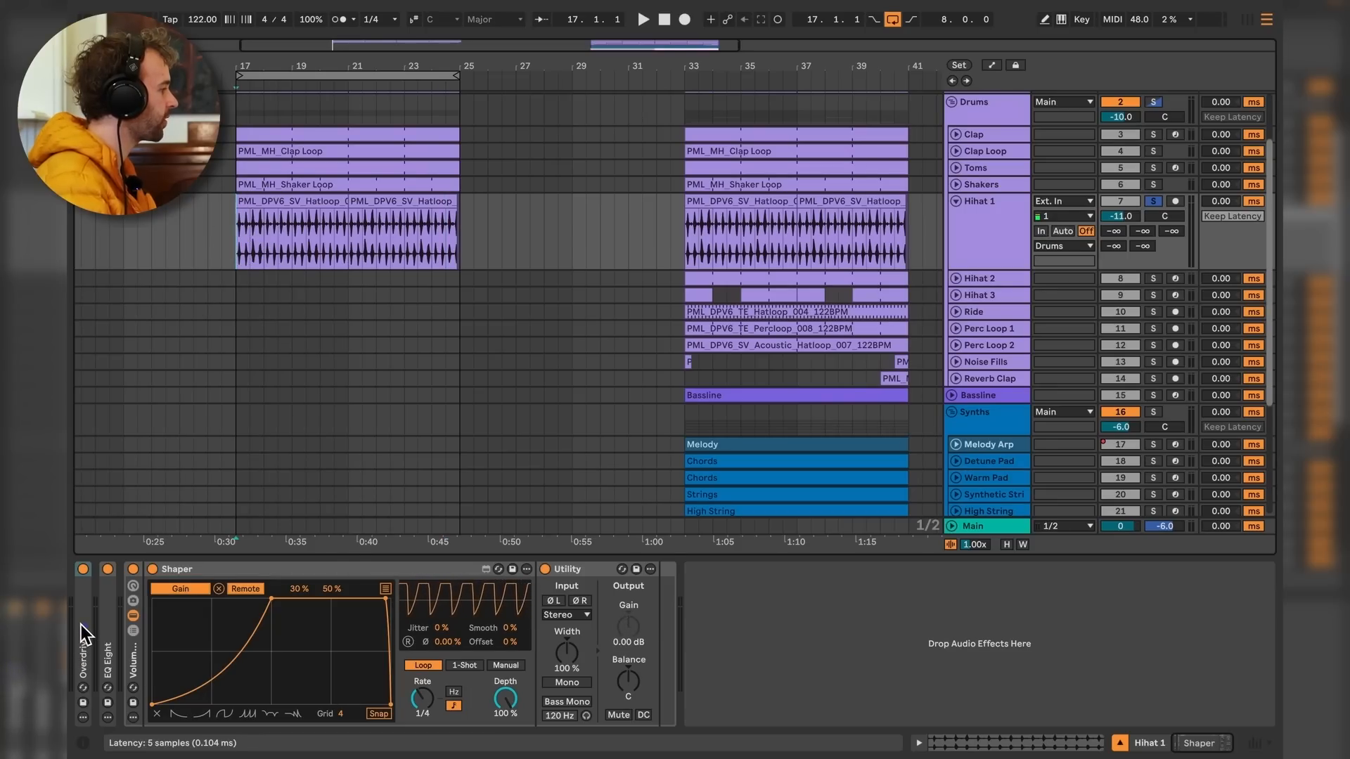
Bypass Hihat 1's effects, unfold Overdrive, and compare the loop without effects and with Overdrive switched back on.
{"action": "left_click", "coordinate": [134, 668]}
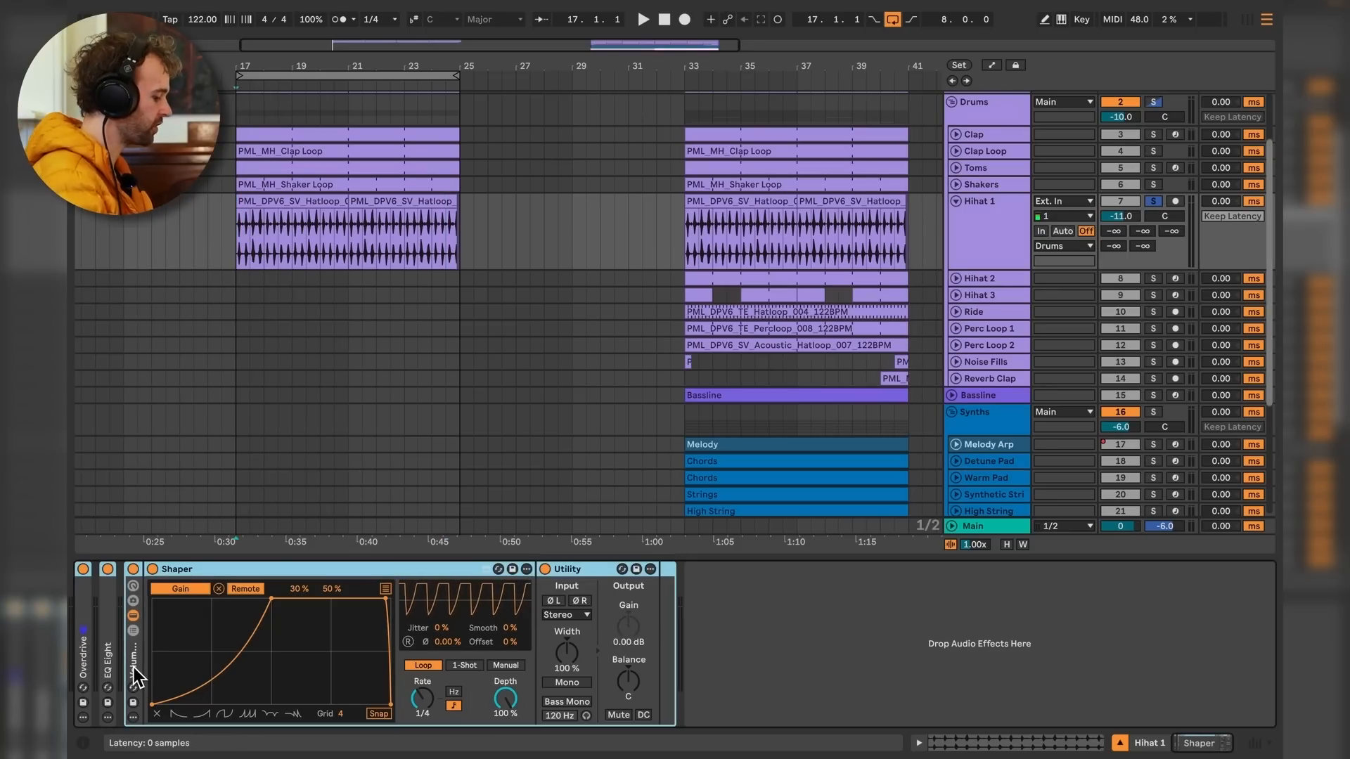
{"action": "double_click", "coordinate": [86, 626]}
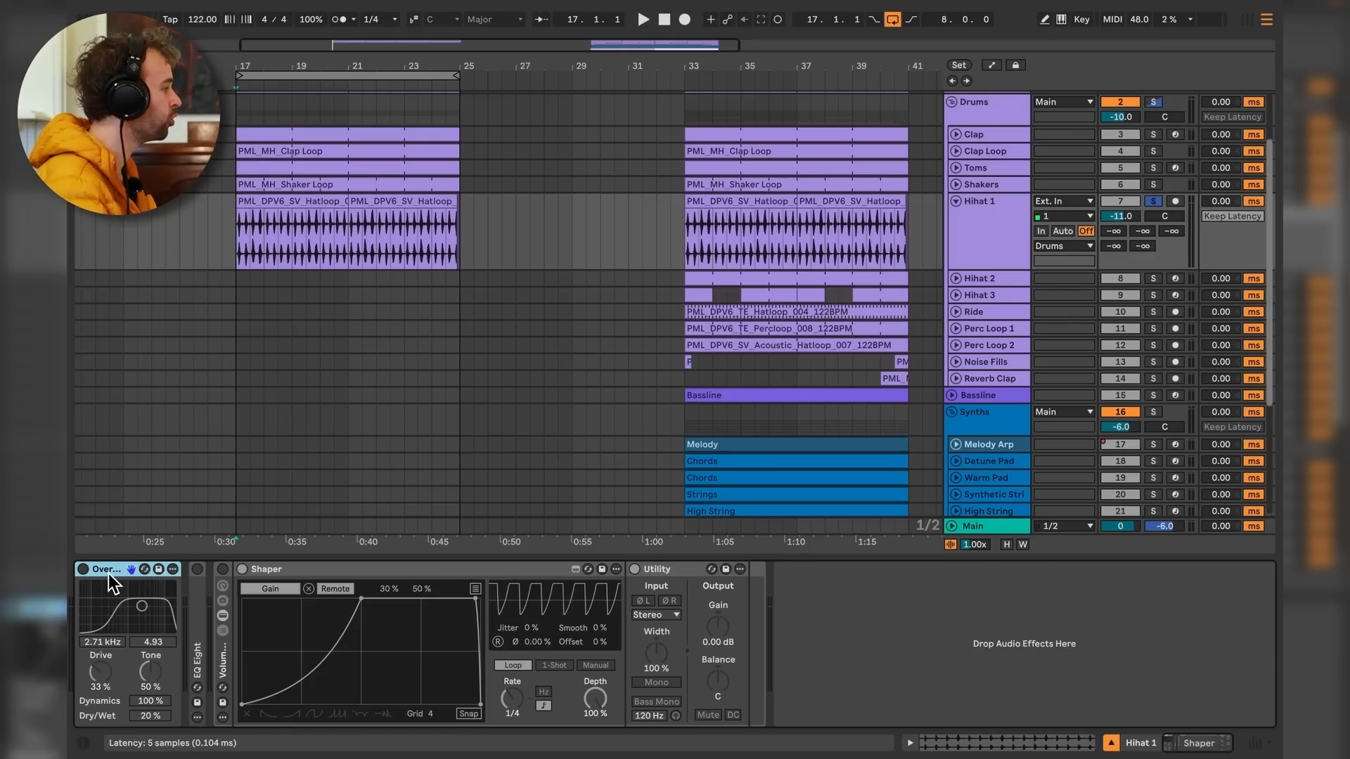
{"action": "key", "text": "space"}
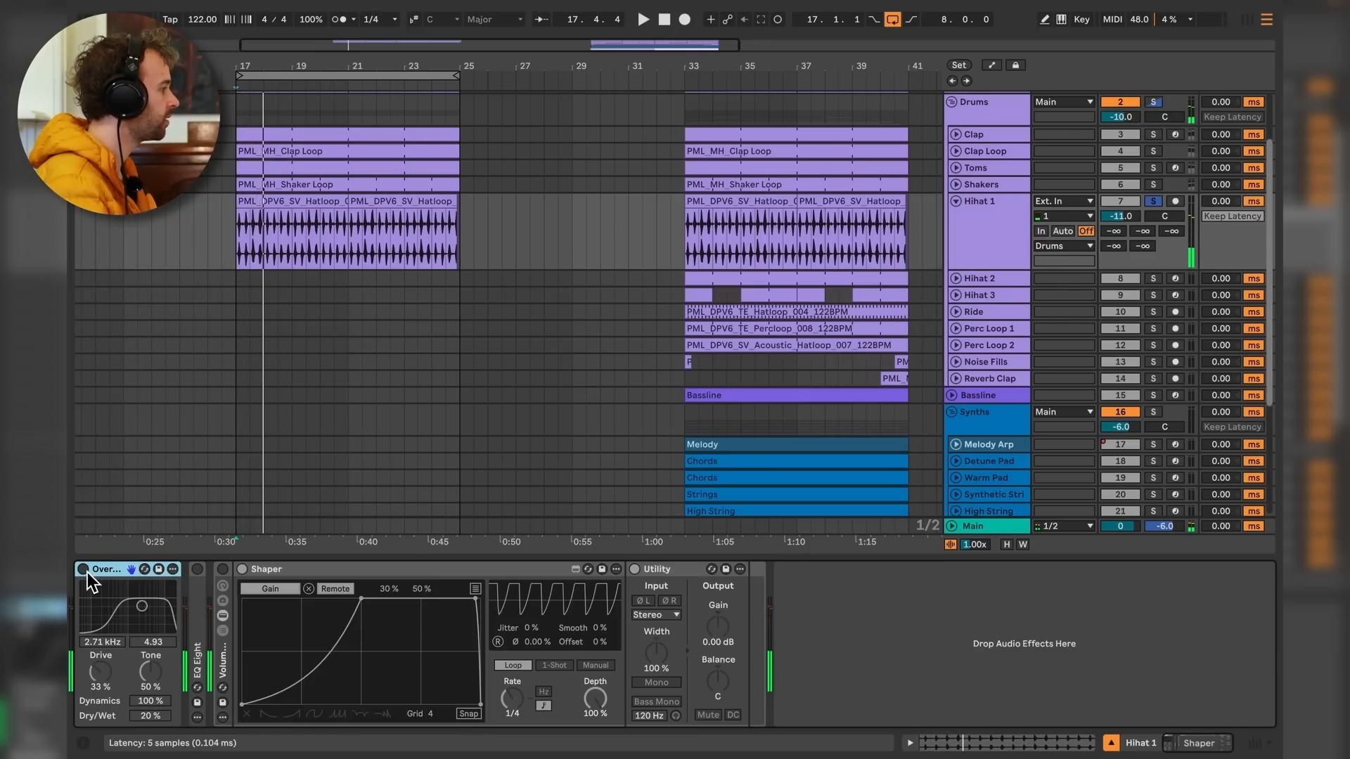
{"action": "left_click", "coordinate": [84, 570]}
{"action": "key", "text": "space"}
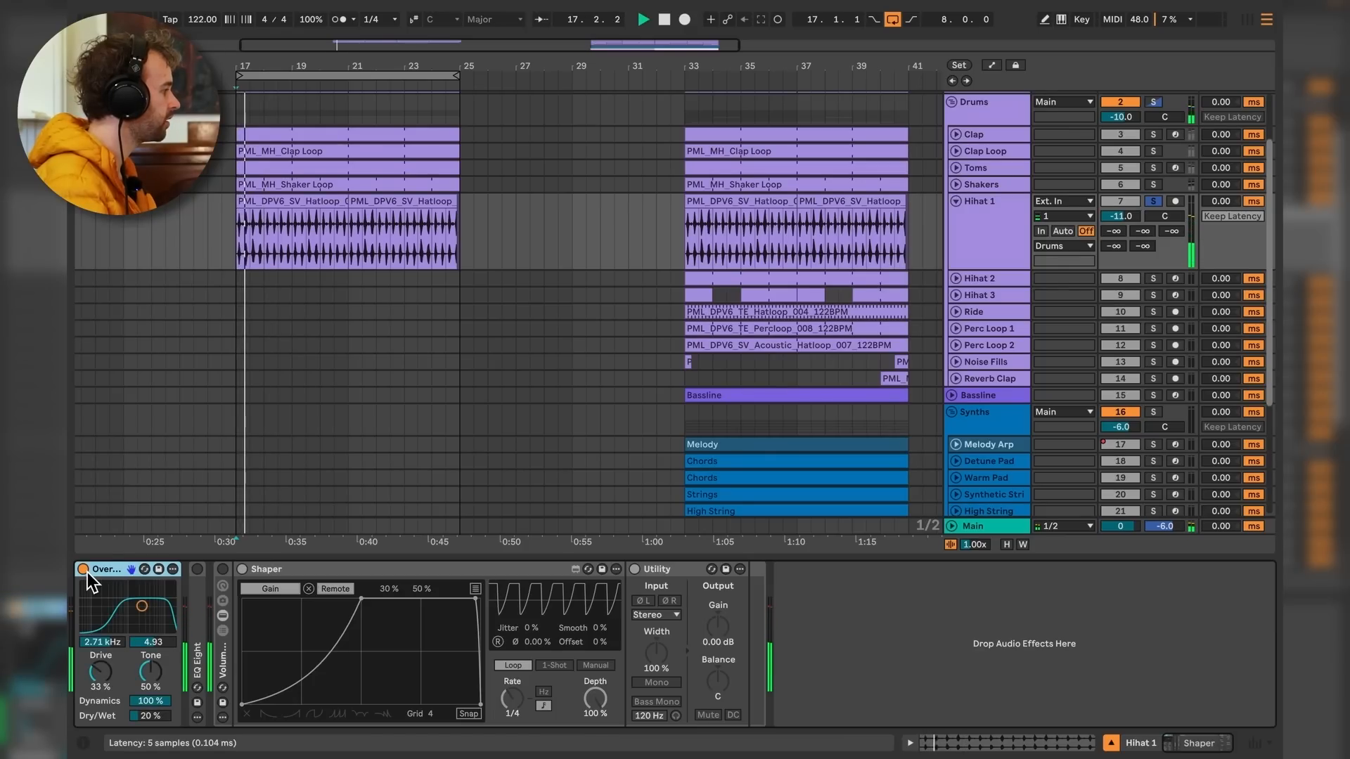
{"action": "key", "text": "space"}
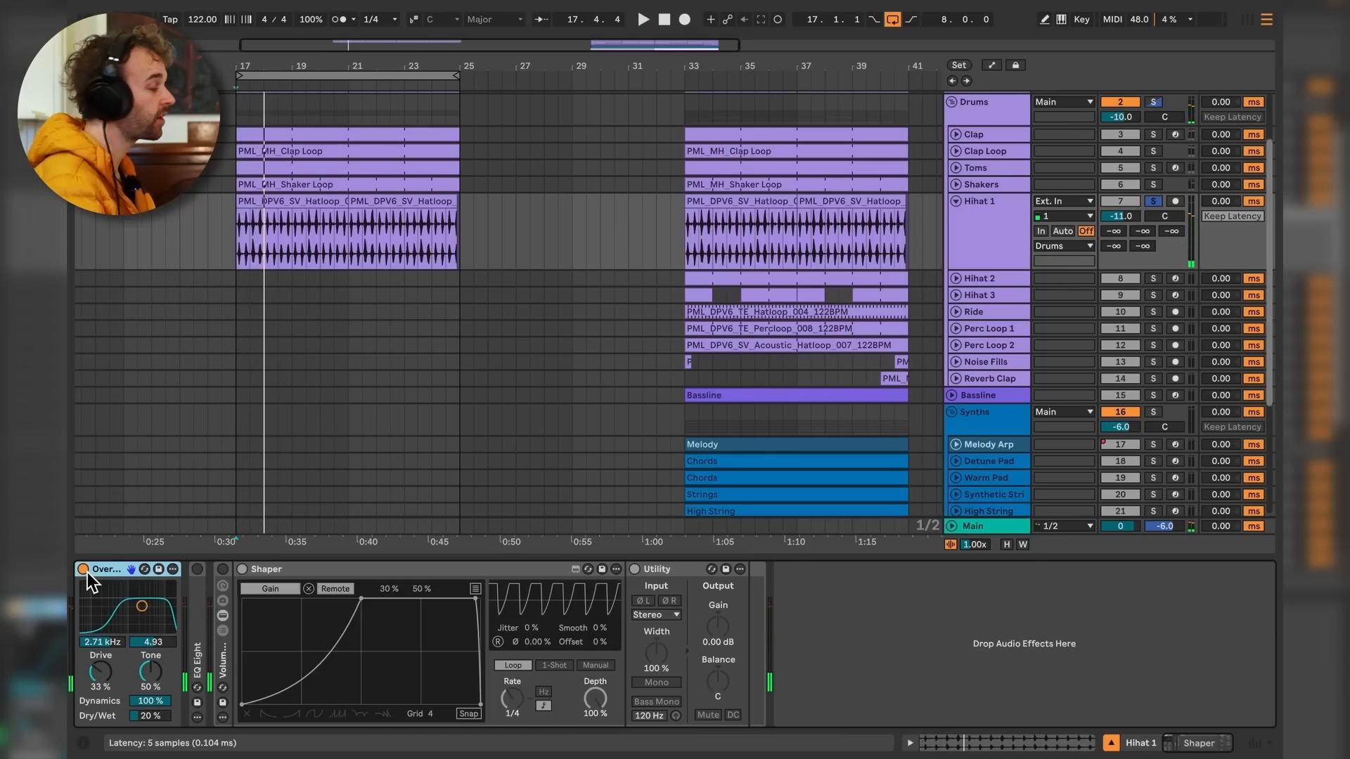
Unfold Hihat 1's EQ Eight, switch it back on and listen to the filtered hi-hat loop.
{"action": "double_click", "coordinate": [206, 618]}
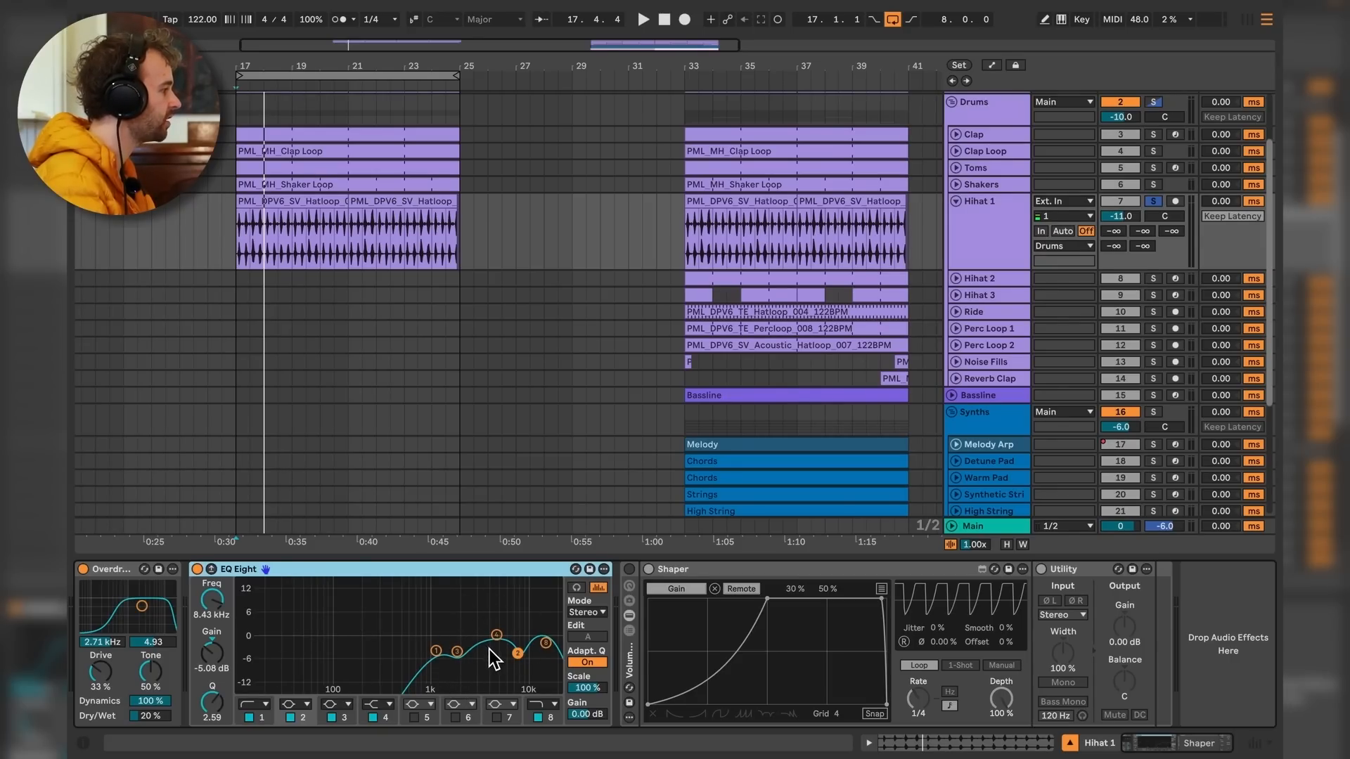
{"action": "key", "text": "space"}
{"action": "key", "text": "space"}
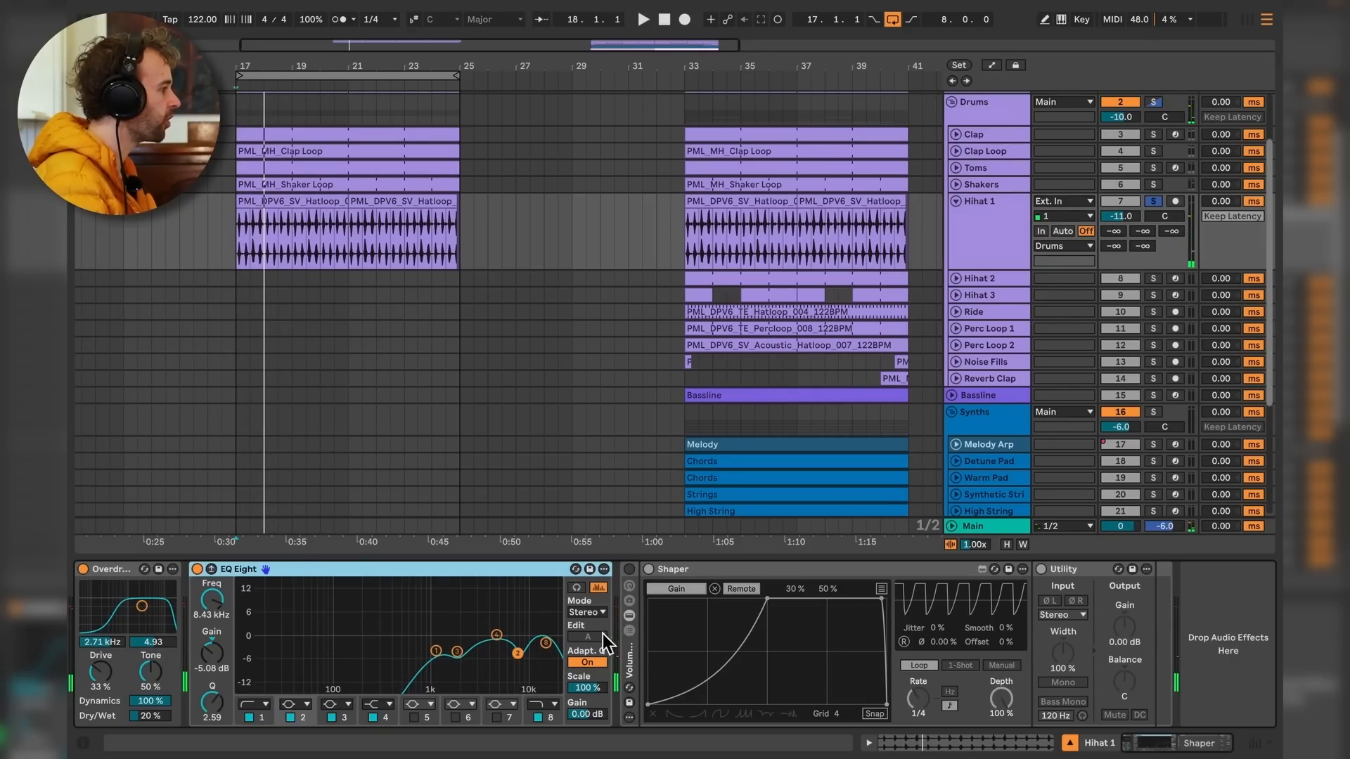
Switch Hihat 1's Volume Pump rack back on, examine its Shaper and Utility, and listen to the full effects chain.
{"action": "left_click", "coordinate": [633, 571]}
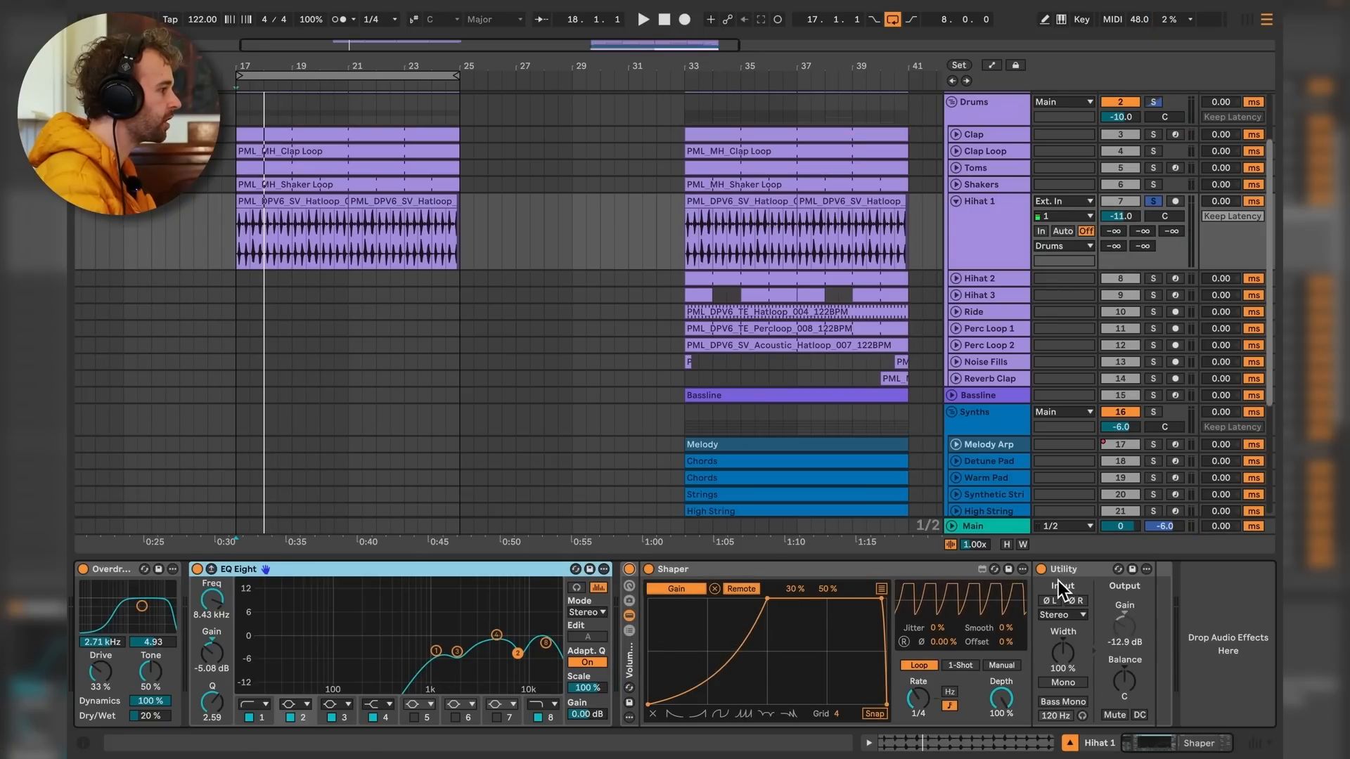
{"action": "left_click", "coordinate": [1079, 572]}
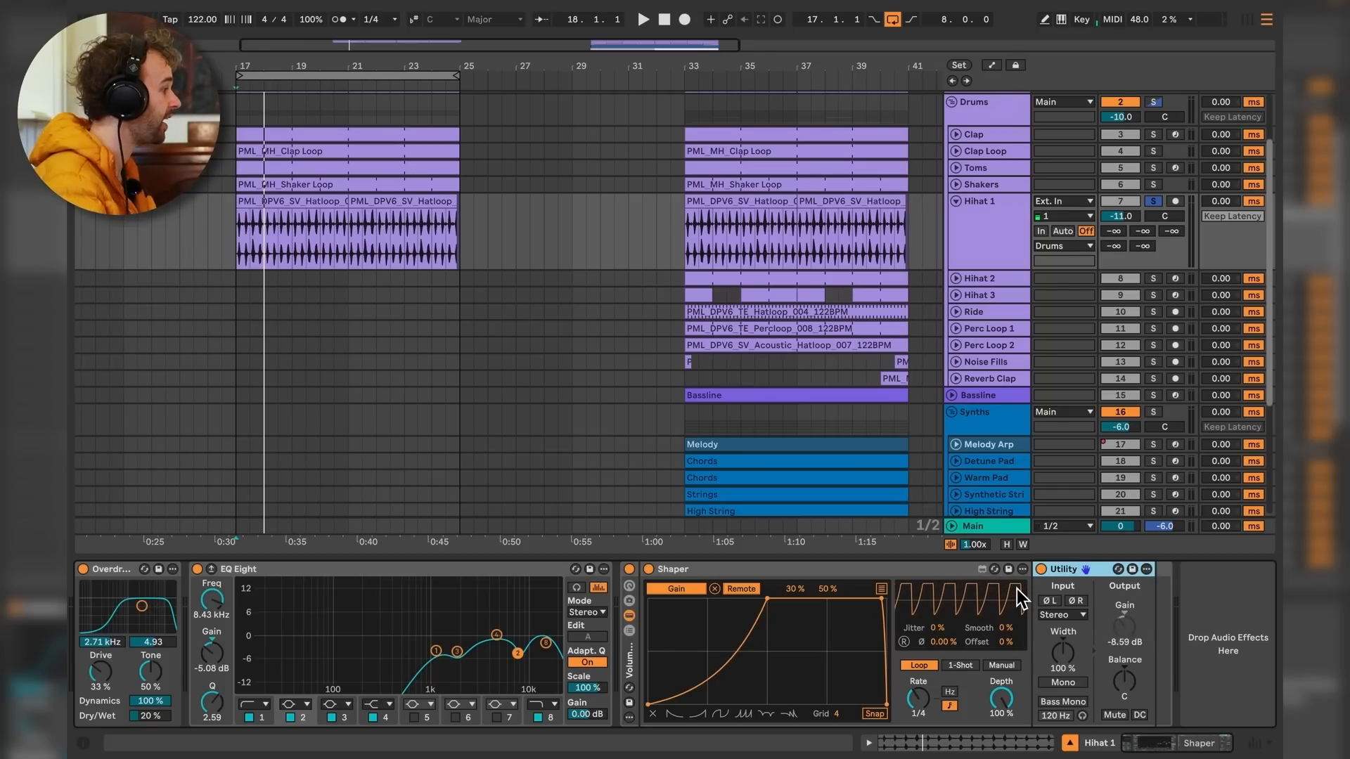
{"action": "key", "text": "space"}
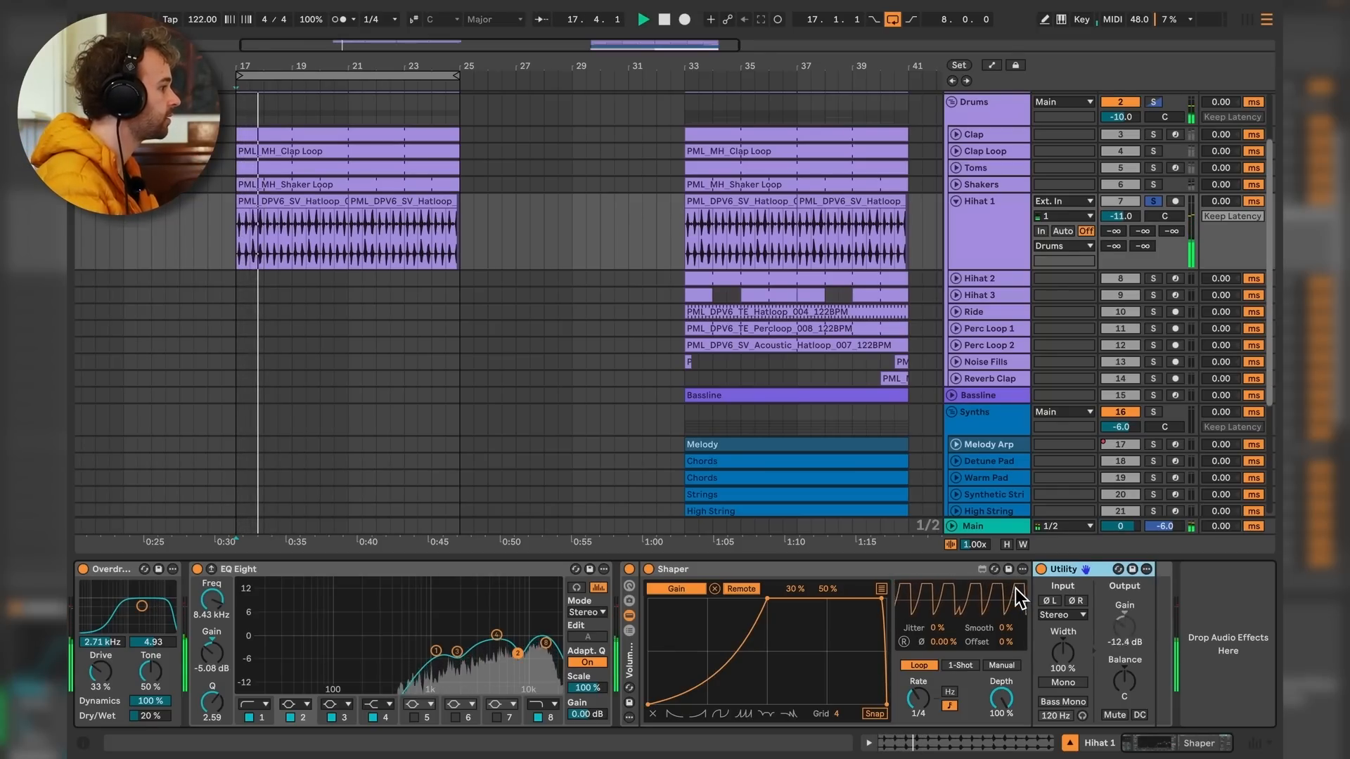
{"action": "key", "text": "space"}
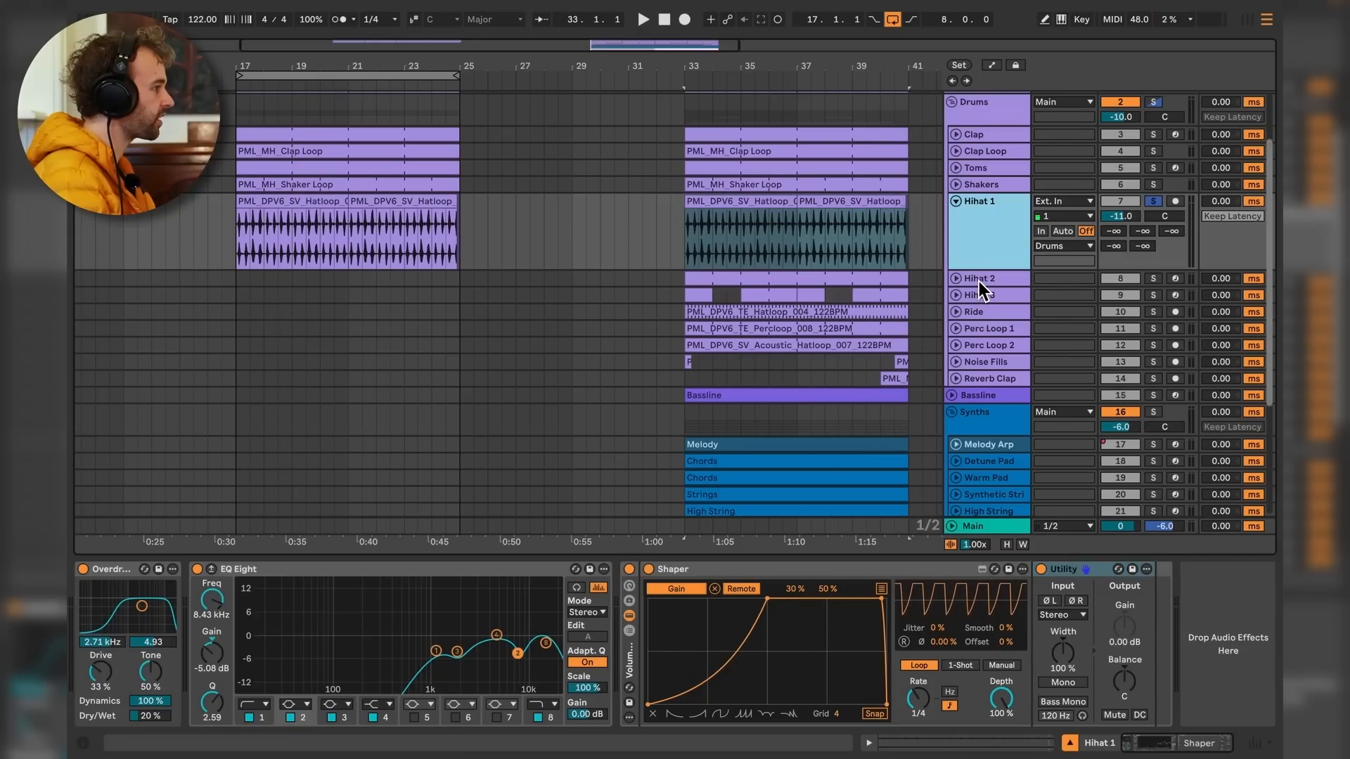
Fold Hihat 1, unfold Hihat 2 and copy its MIDI clips from bar 33 to bar 17.
{"action": "left_click", "coordinate": [978, 281]}
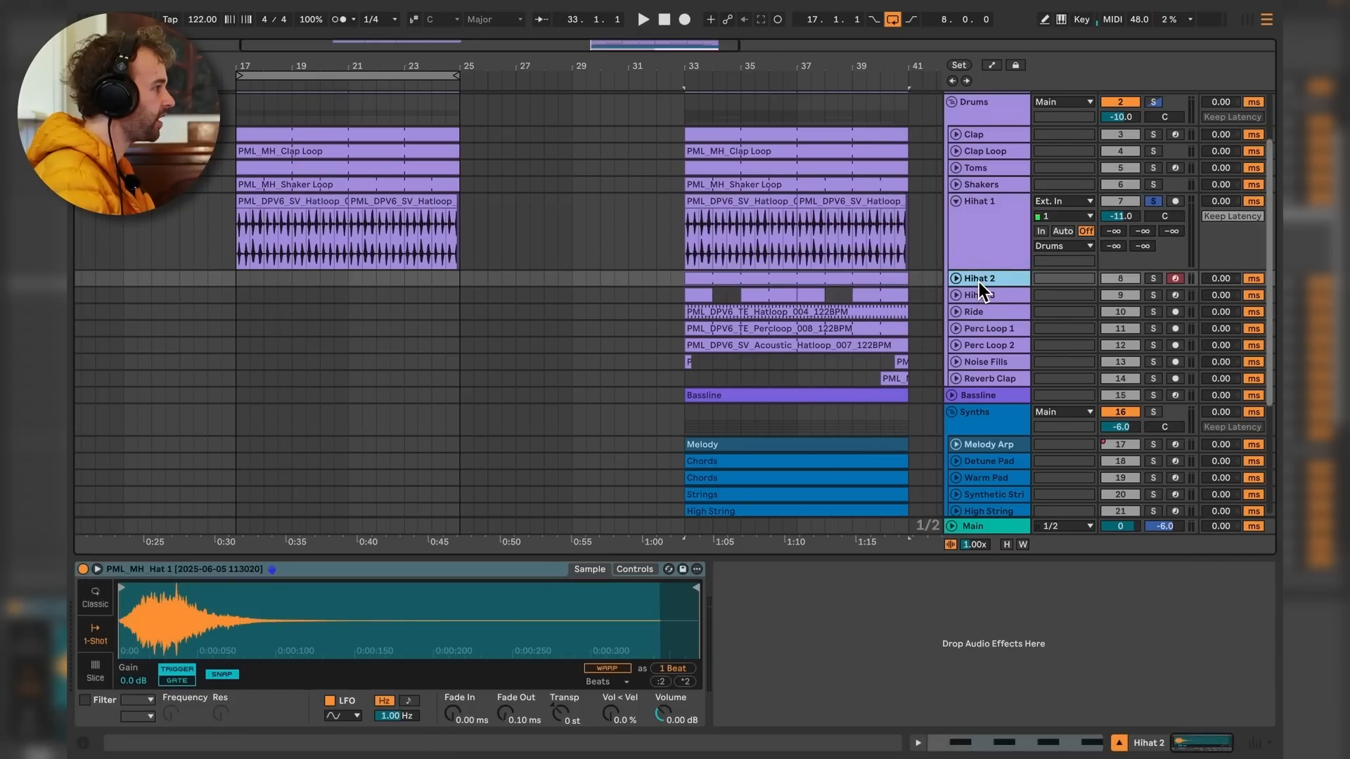
{"action": "left_click", "coordinate": [956, 203]}
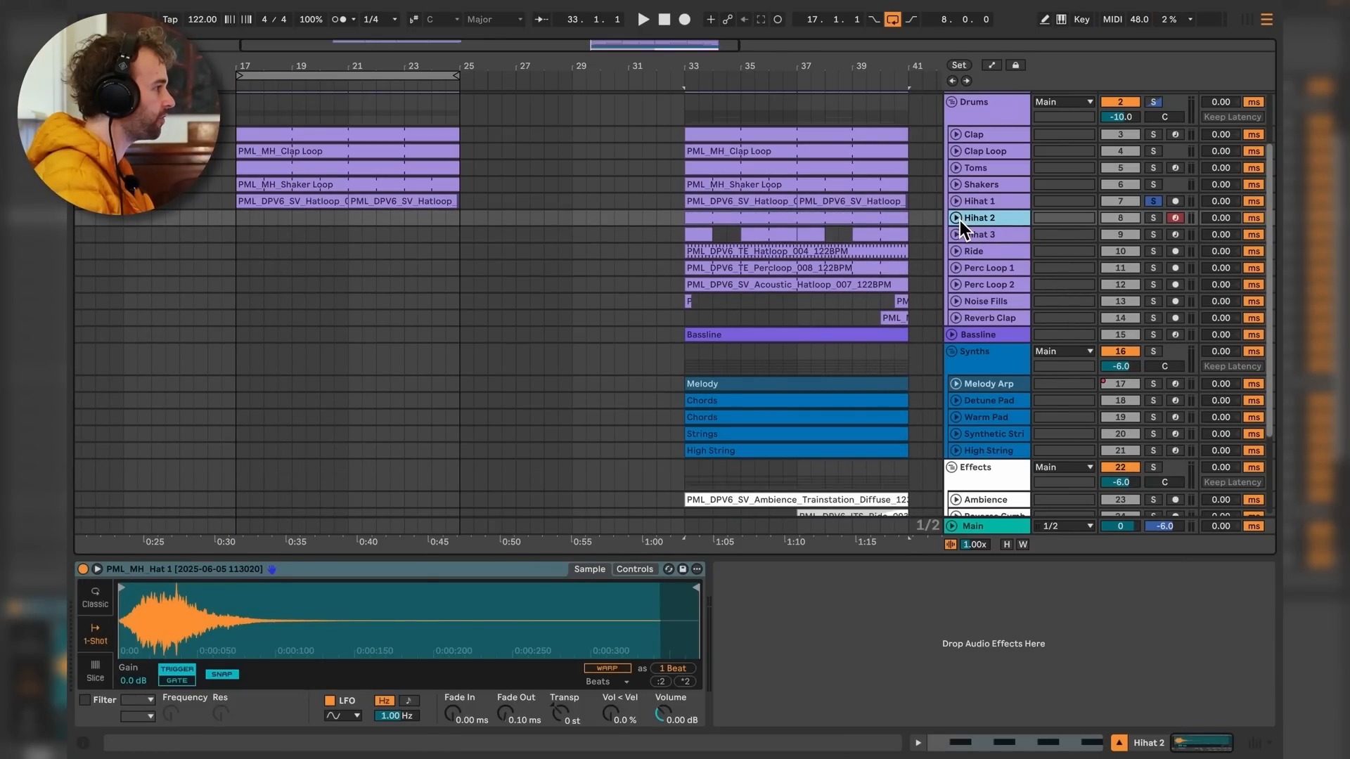
{"action": "left_click", "coordinate": [956, 218]}
{"action": "left_click_drag", "start_coordinate": [864, 229], "coordinate": [410, 270]}
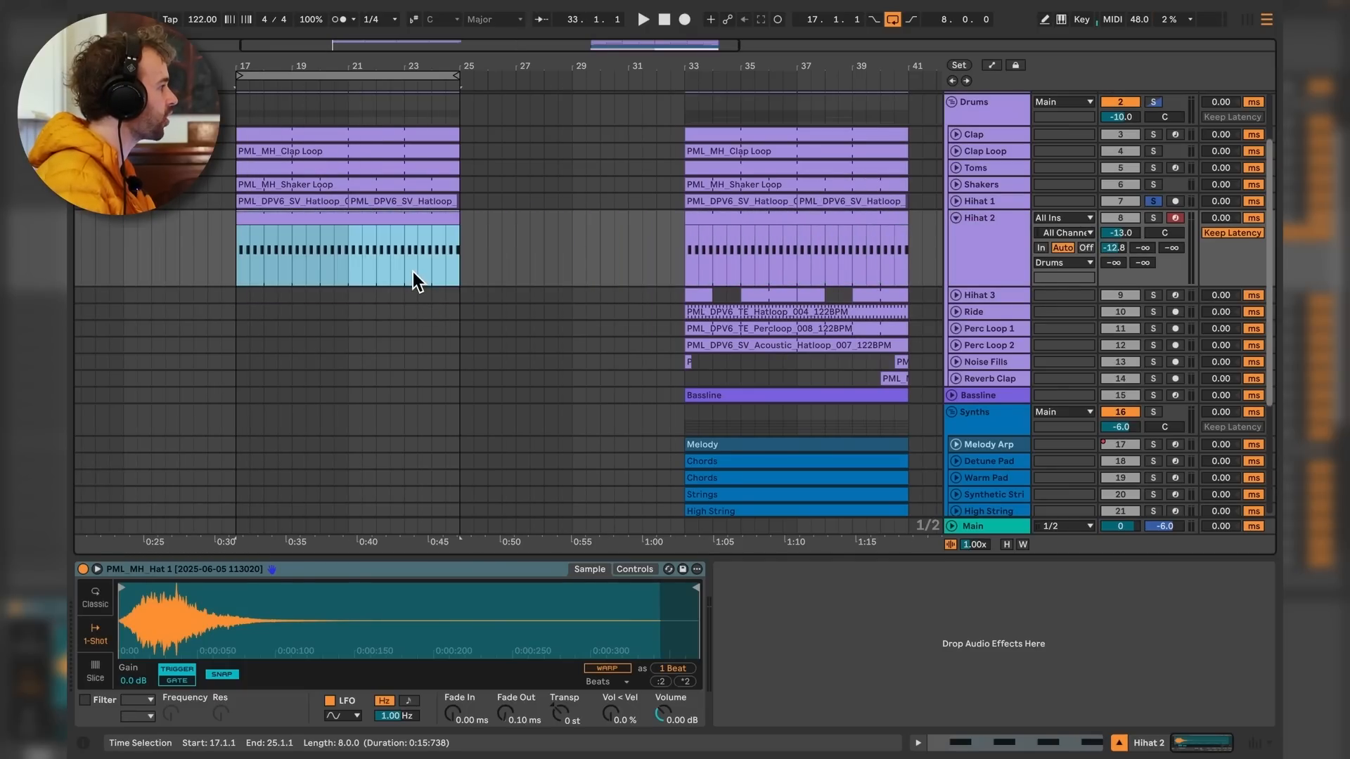
Solo Hihat 2 in place of Hihat 1 and listen to its copied pattern from bar 17.
{"action": "left_click", "coordinate": [1154, 222]}
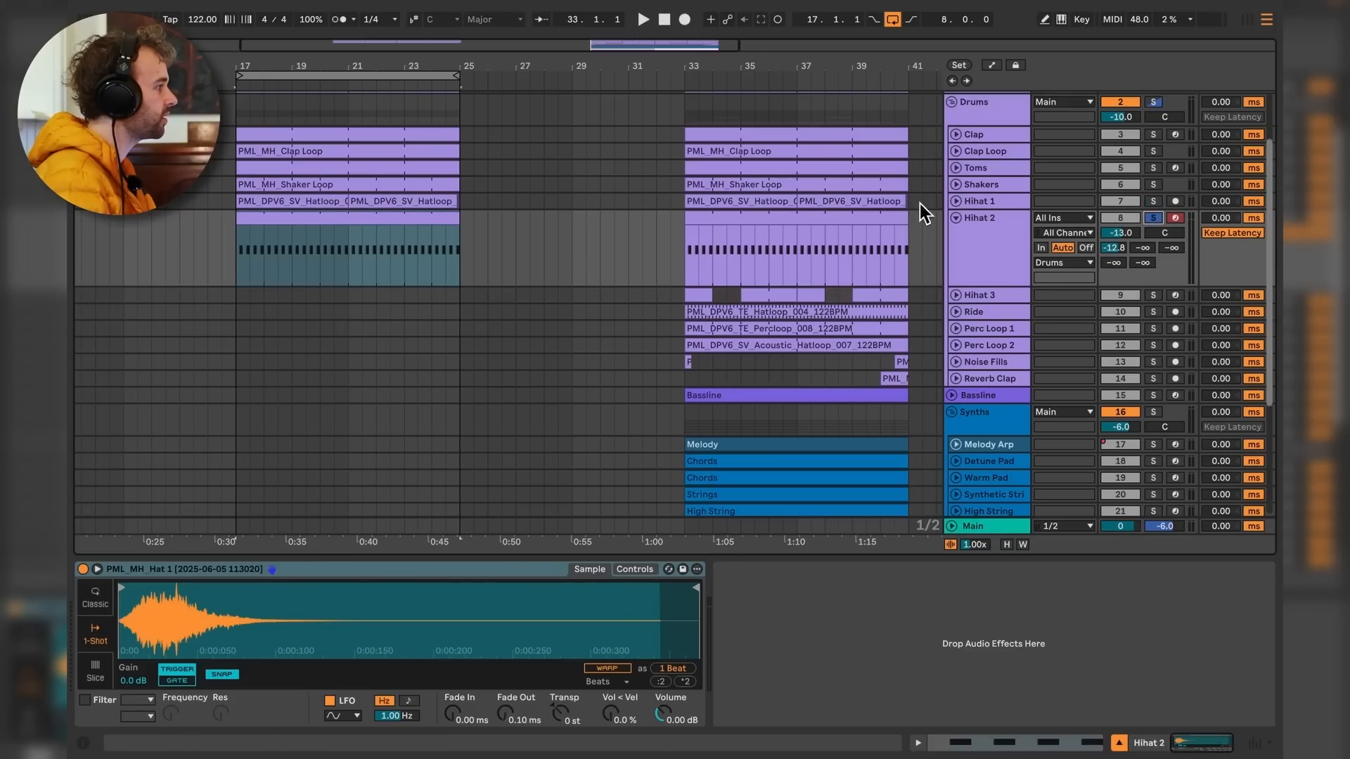
{"action": "left_click", "coordinate": [421, 224]}
{"action": "key", "text": "space"}
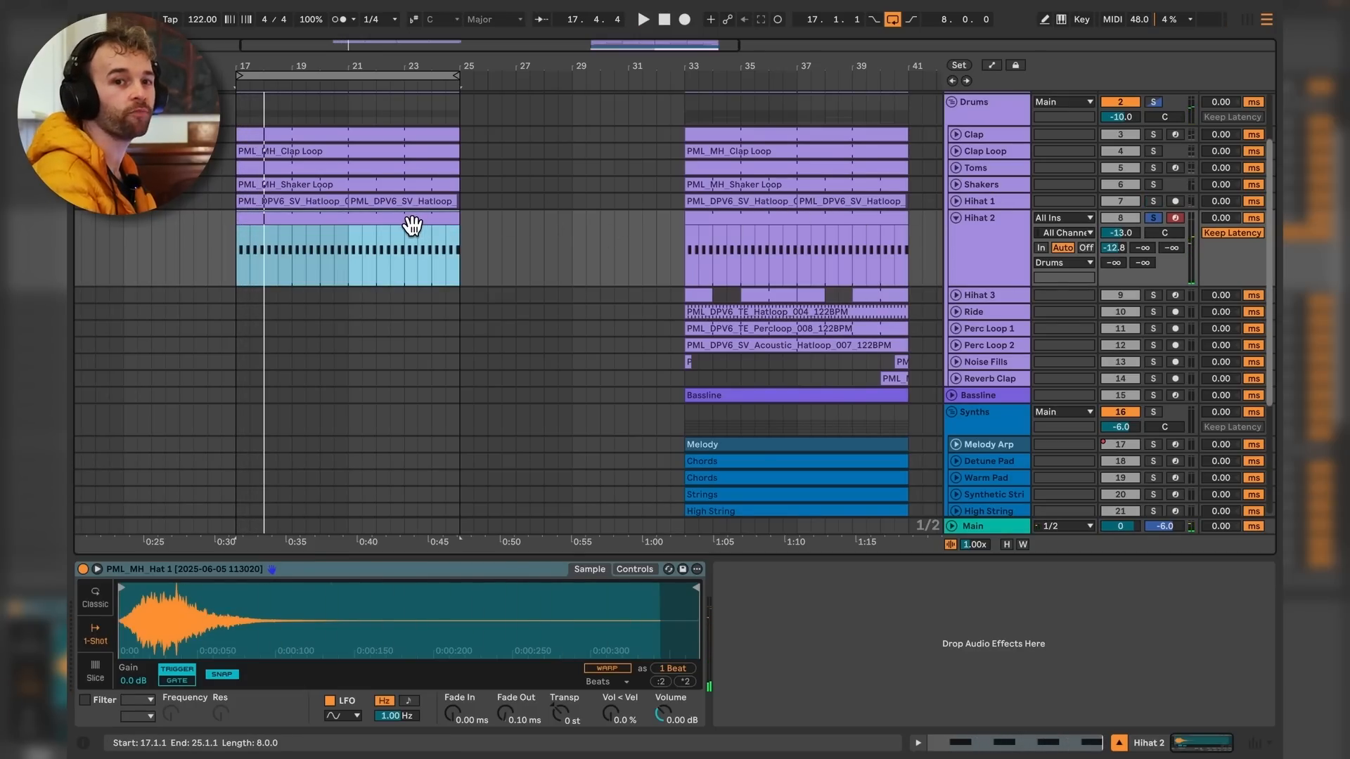
Open Hihat 2's copied MIDI clip, examine its C3 note placement and groove, and return to the track's device view.
{"action": "double_click", "coordinate": [406, 230]}
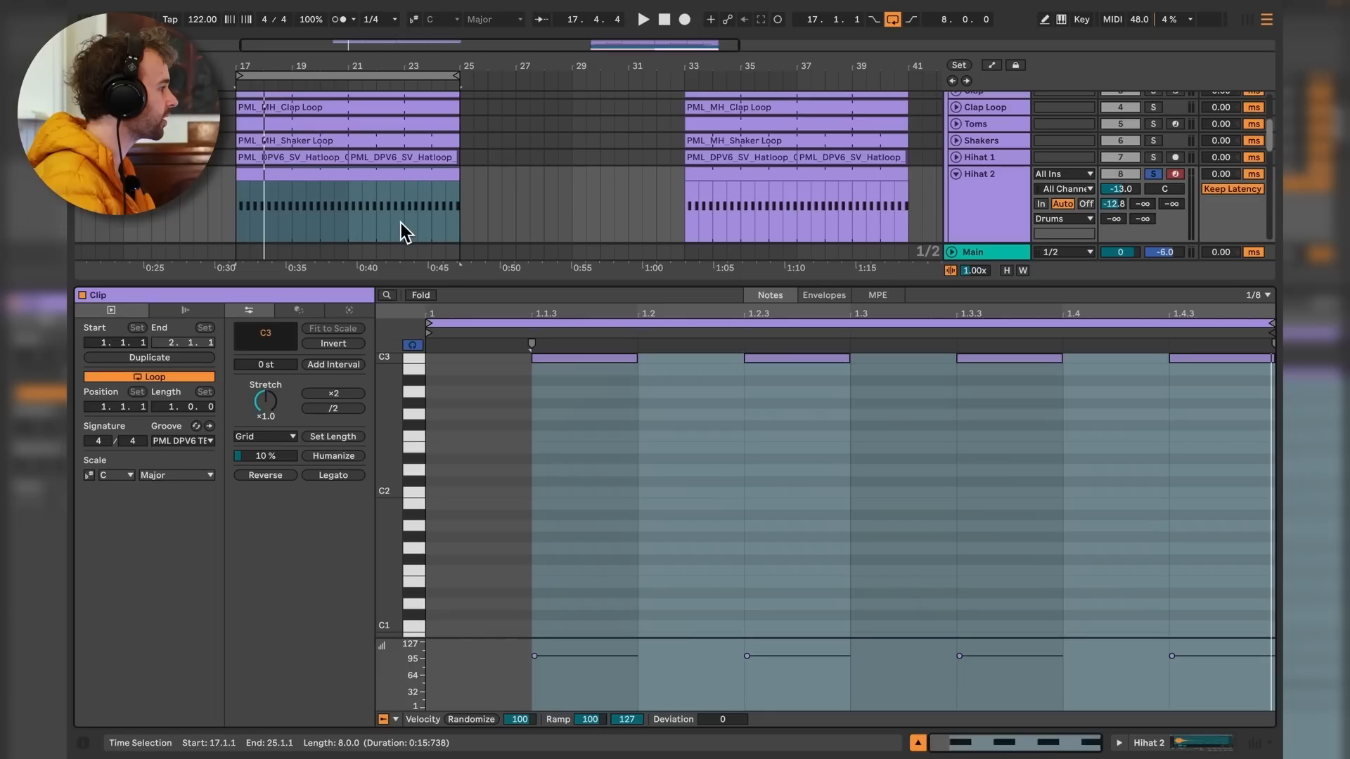
{"action": "scroll", "coordinate": [504, 427], "scroll_direction": "up", "scroll_amount": 3}
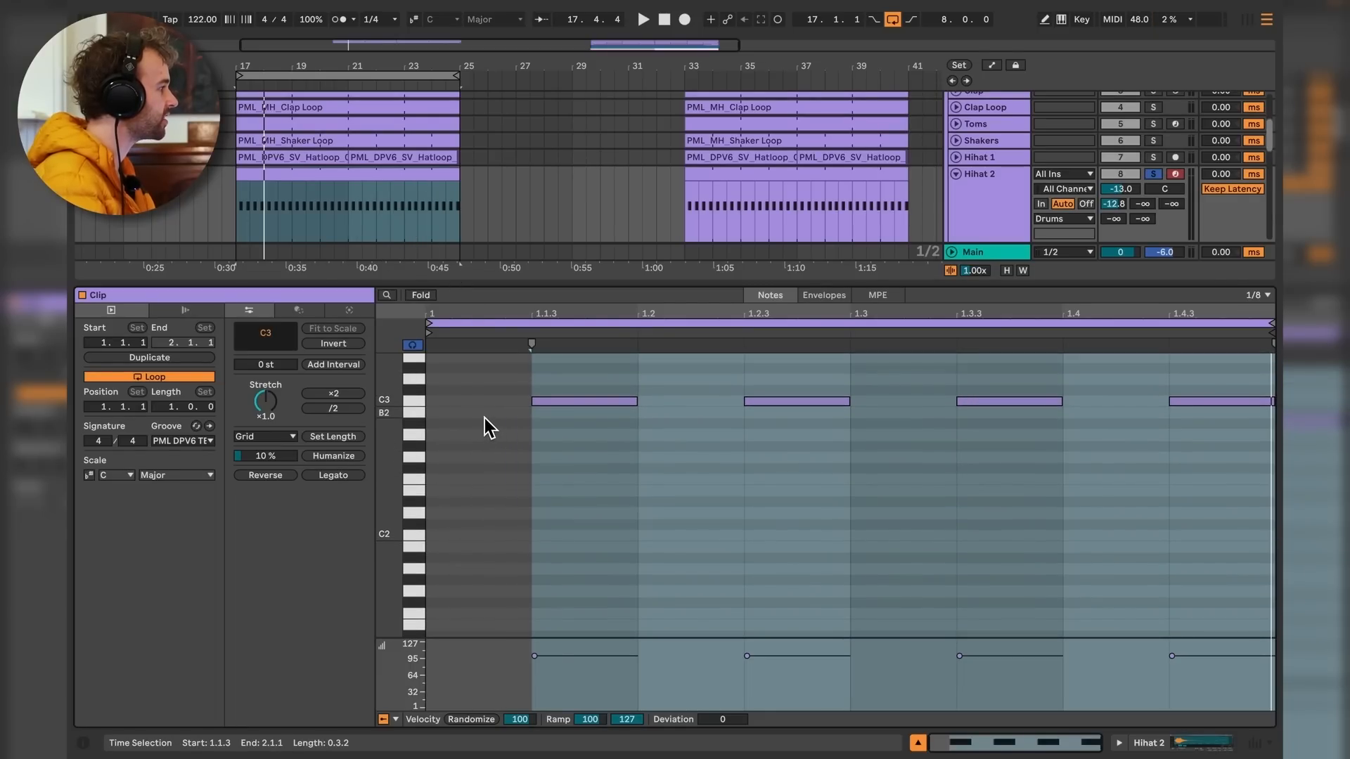
{"action": "left_click", "coordinate": [530, 378]}
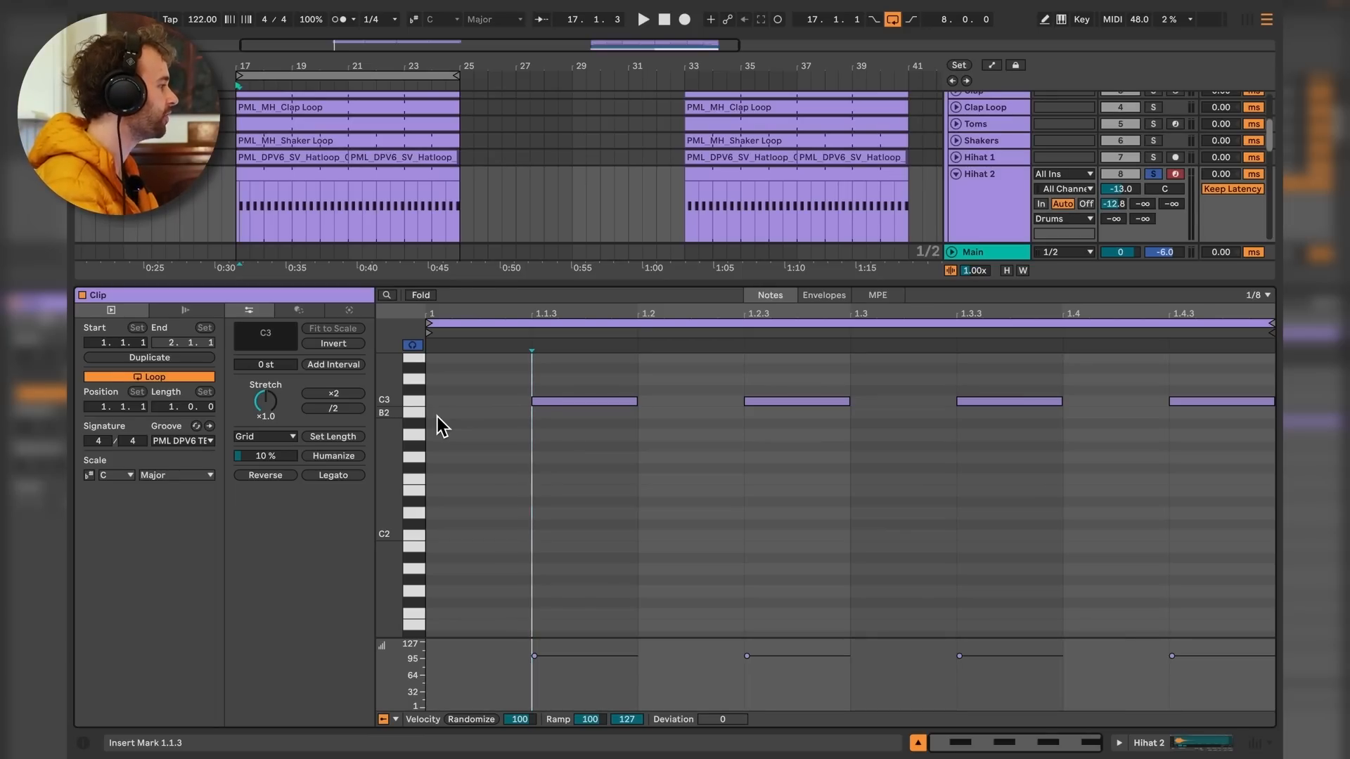
{"action": "key", "text": "shift+Tab"}
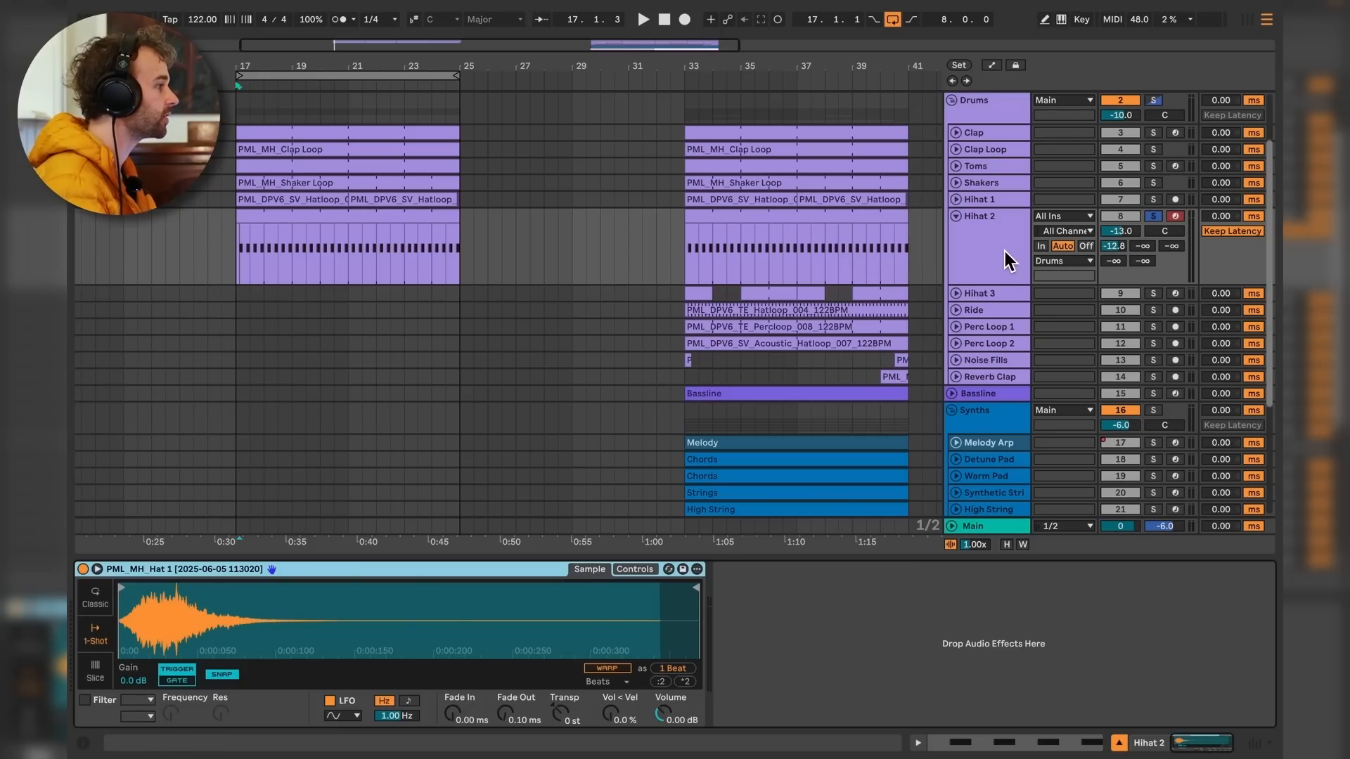
Show the return tracks and examine the Hybrid Reverb, Erosion and EQ Eight on the A Room Rvb return.
{"action": "key", "text": "alt+super+r"}
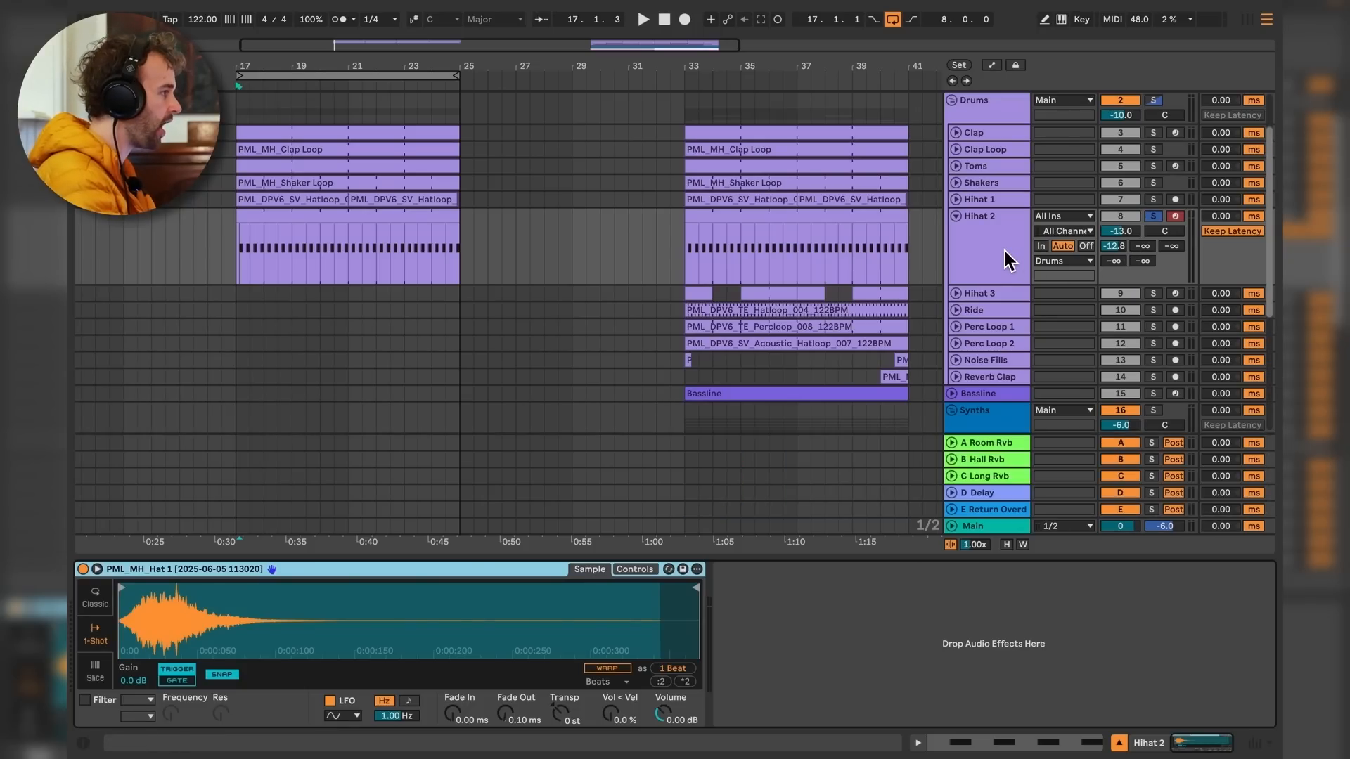
{"action": "left_click", "coordinate": [998, 445]}
{"action": "left_click", "coordinate": [319, 569]}
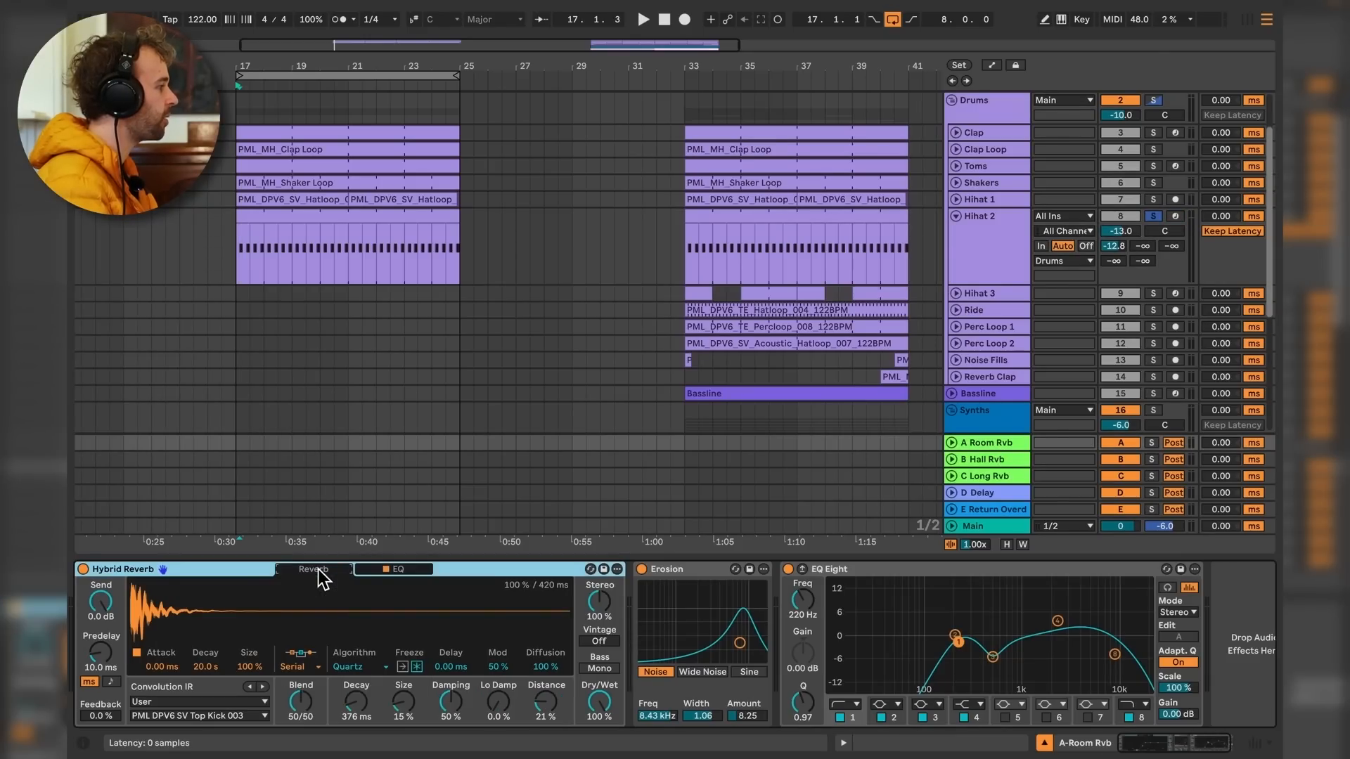
{"action": "left_click", "coordinate": [689, 572]}
{"action": "left_click", "coordinate": [852, 592]}
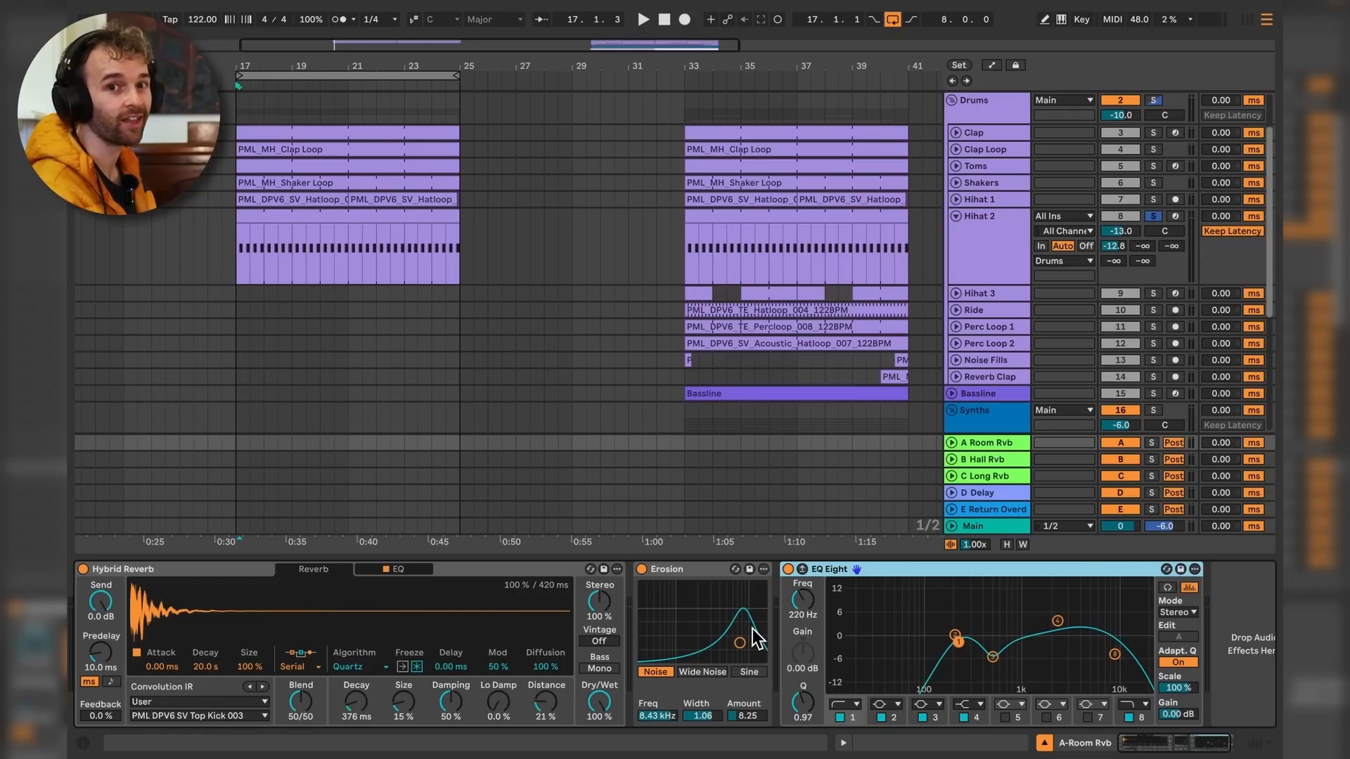
Fold Hihat 2, unfold Hihat 3 and copy its MIDI clips from bar 33 to bar 17.
{"action": "left_click", "coordinate": [241, 250]}
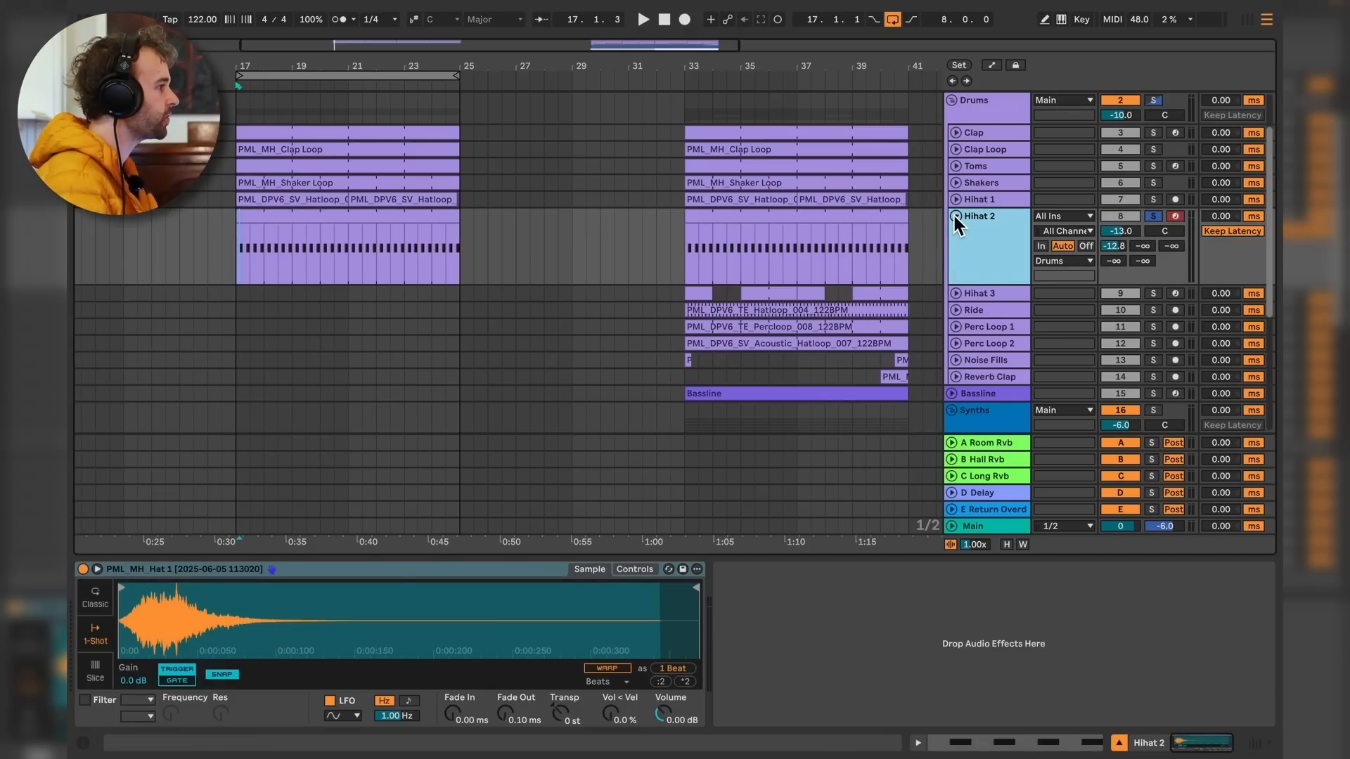
{"action": "left_click", "coordinate": [954, 216]}
{"action": "left_click", "coordinate": [977, 233]}
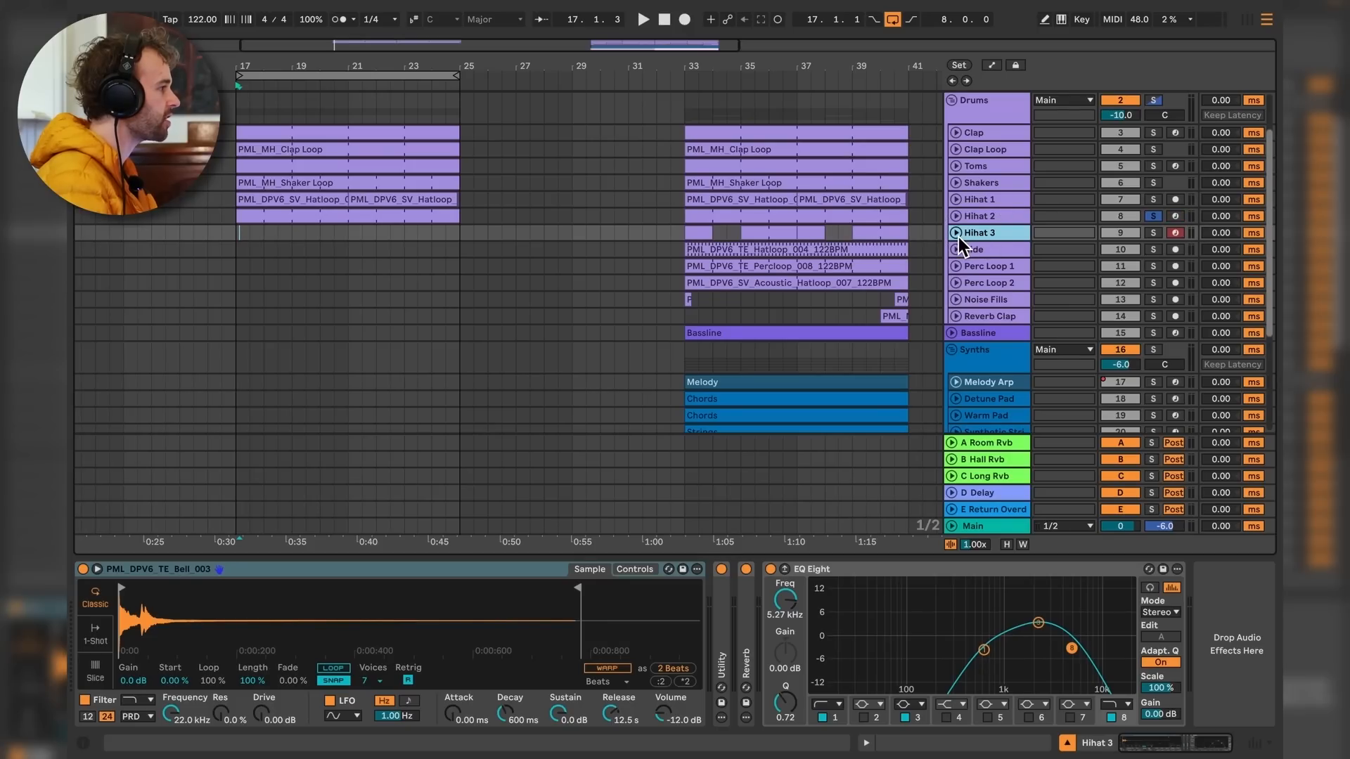
{"action": "left_click", "coordinate": [956, 234]}
{"action": "left_click_drag", "start_coordinate": [910, 257], "coordinate": [242, 246]}
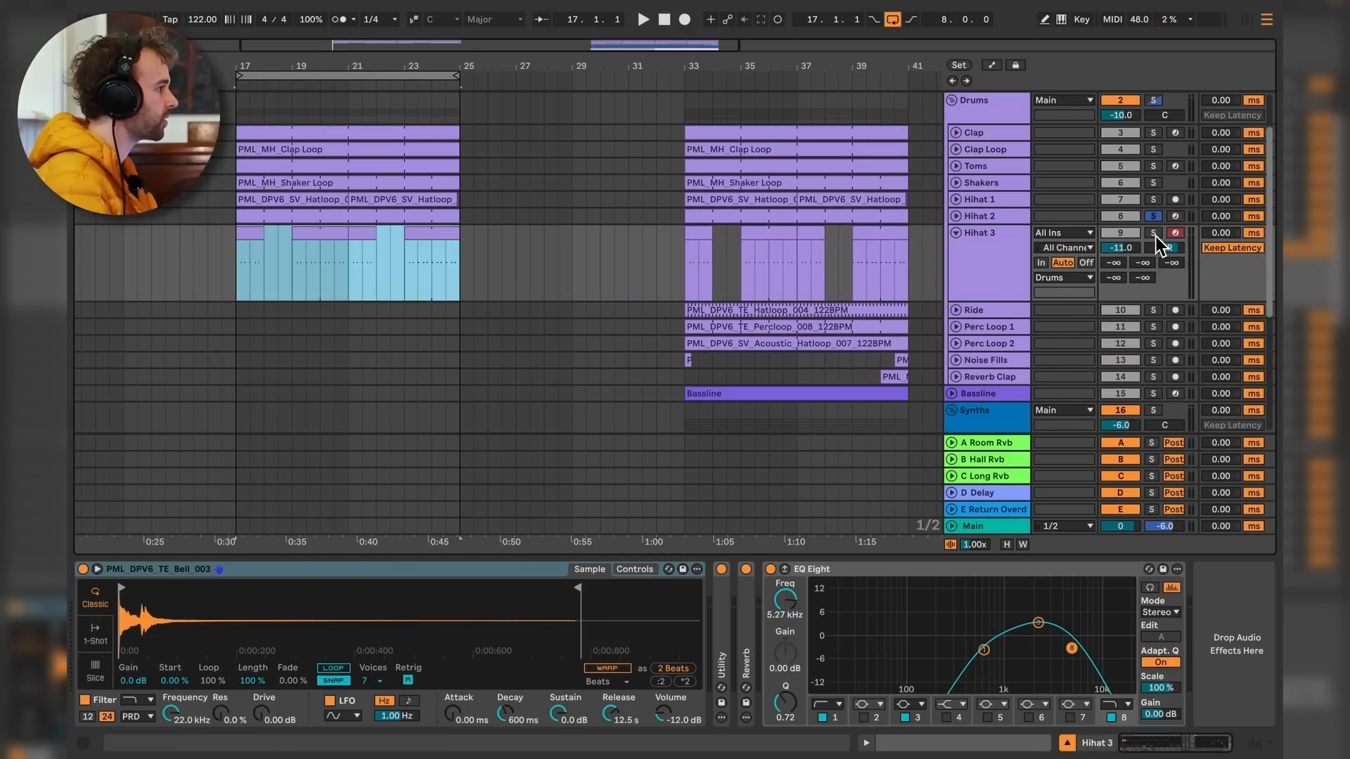
Solo Hihat 3 in place of Hihat 2 and listen to its copied pattern from bar 17.
{"action": "left_click", "coordinate": [1153, 235]}
{"action": "left_click", "coordinate": [258, 253]}
{"action": "key", "text": "space"}
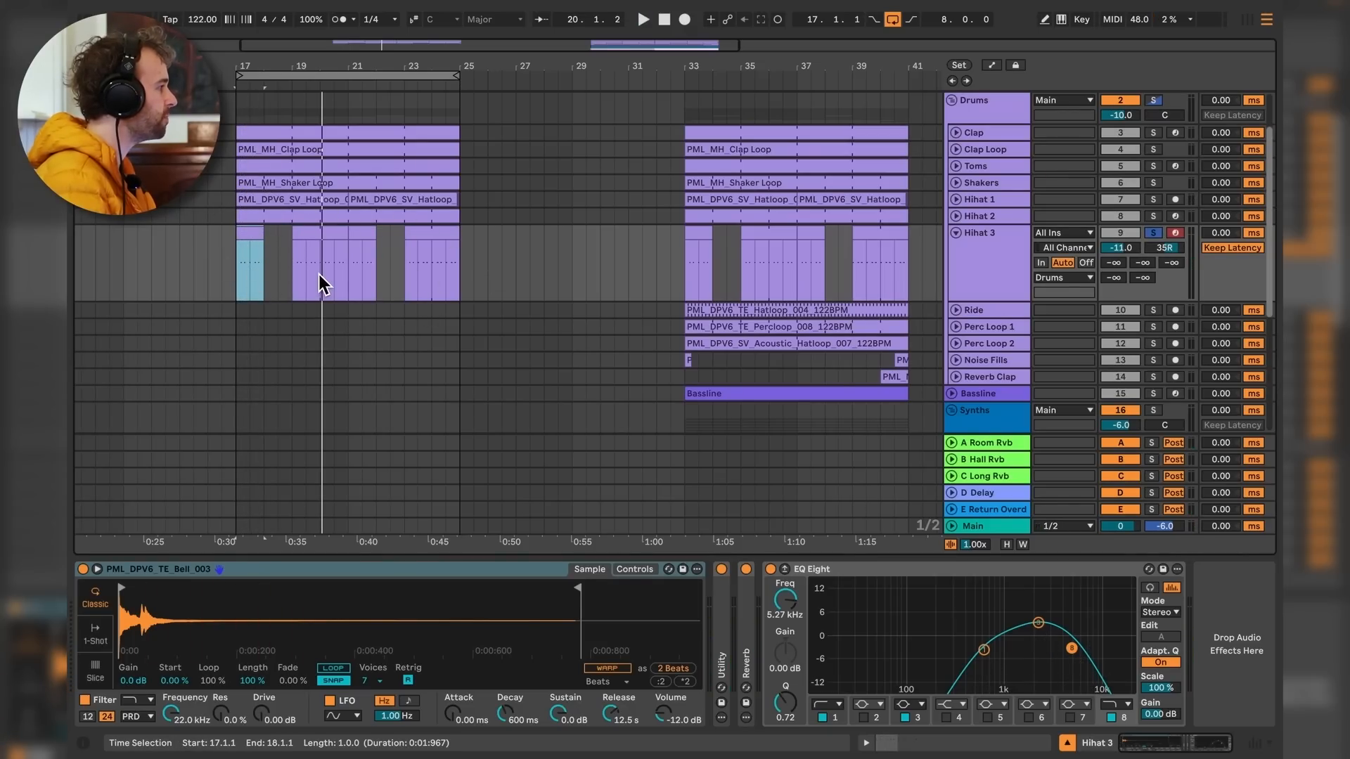
Open Hihat 3's first clip, examine its note pattern, and inspect the other clips and the empty bars between them.
{"action": "double_click", "coordinate": [264, 244]}
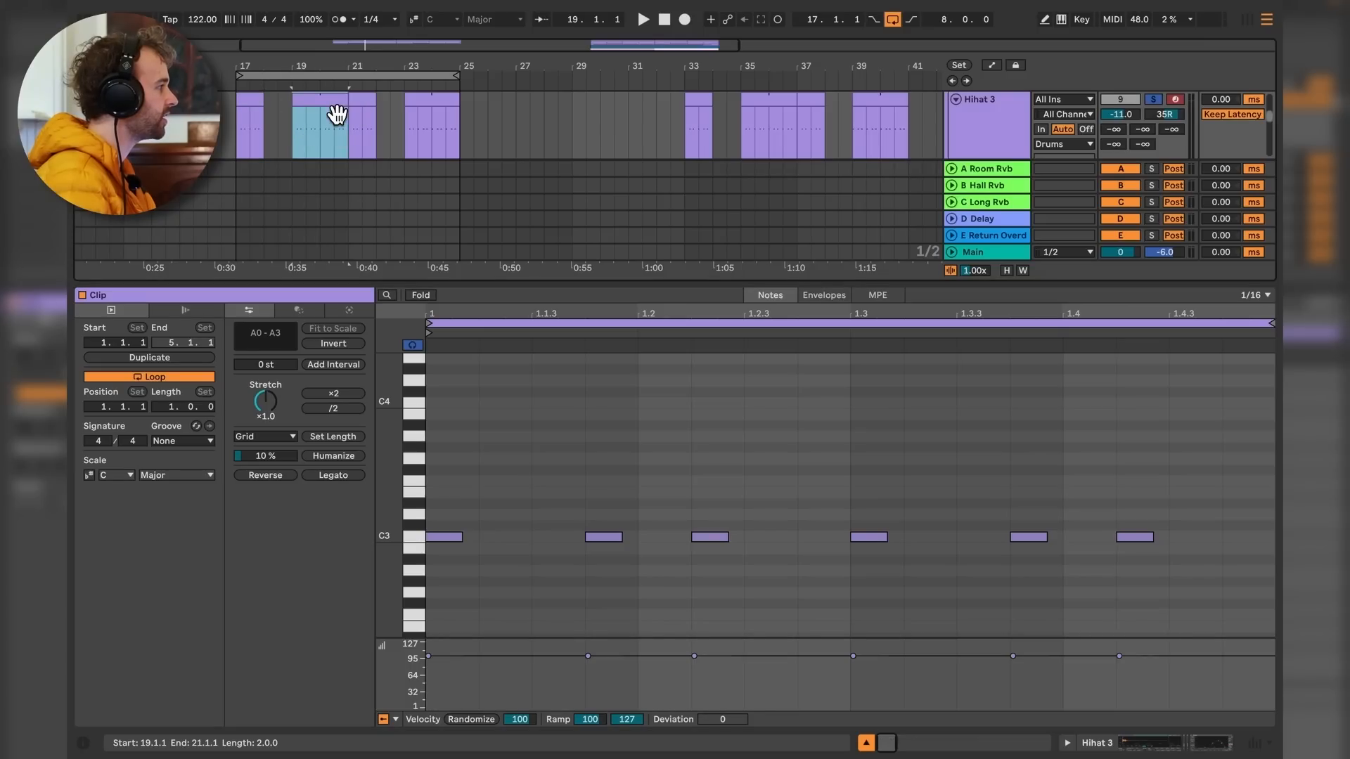
{"action": "left_click", "coordinate": [362, 114]}
{"action": "left_click", "coordinate": [455, 111]}
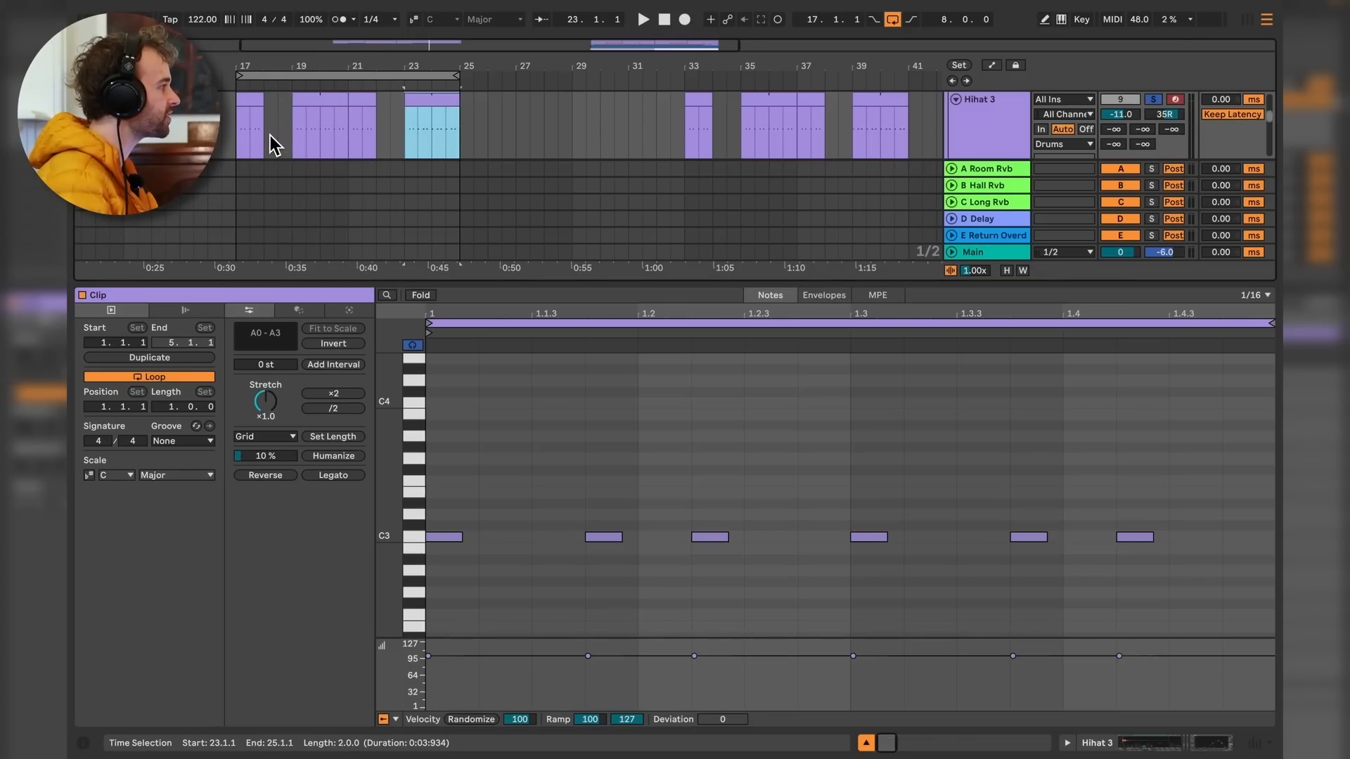
{"action": "left_click", "coordinate": [274, 137]}
{"action": "left_click", "coordinate": [377, 133]}
{"action": "left_click_drag", "start_coordinate": [378, 134], "coordinate": [390, 151]}
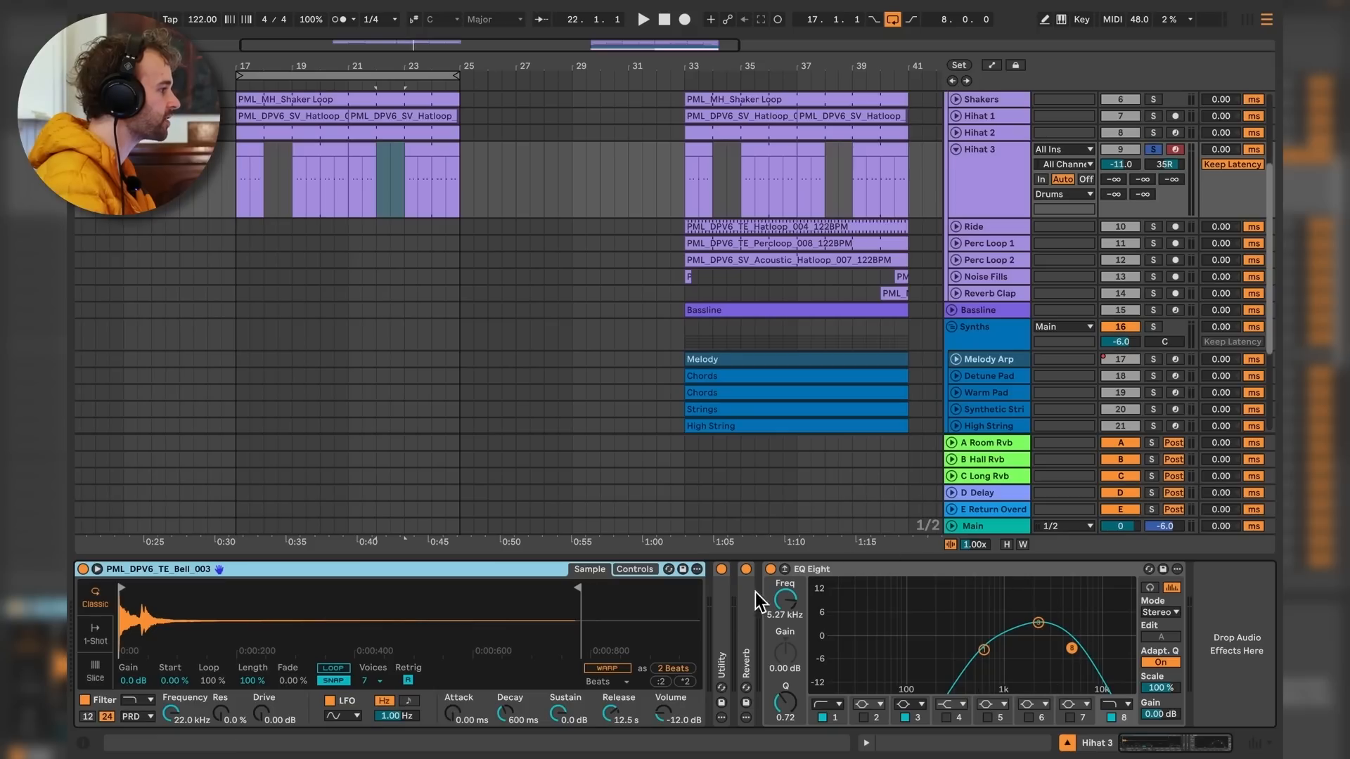
Switch off Hihat 3's Utility, Reverb and EQ Eight, and listen to the dry sound from bar 17.
{"action": "left_click", "coordinate": [849, 578]}
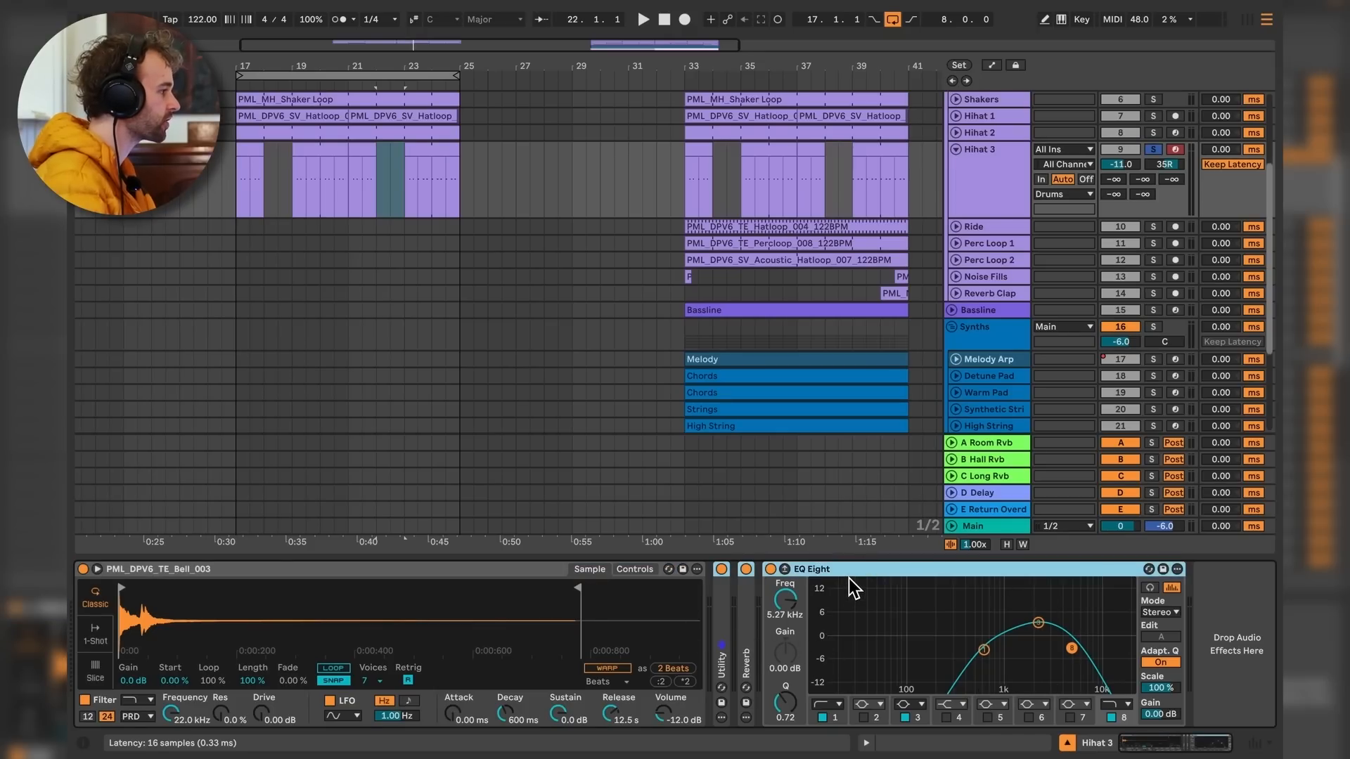
{"action": "left_click", "coordinate": [262, 161]}
{"action": "key", "text": "space"}
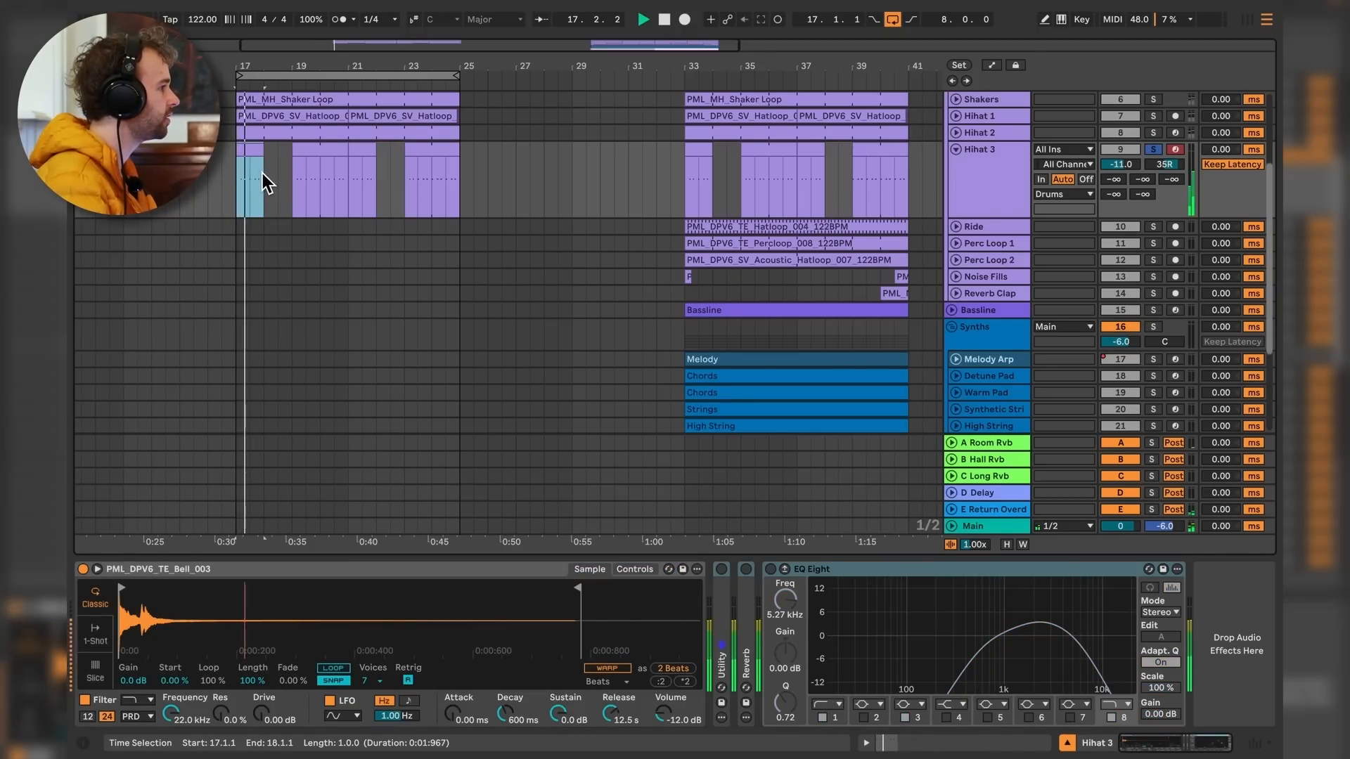
{"action": "key", "text": "space"}
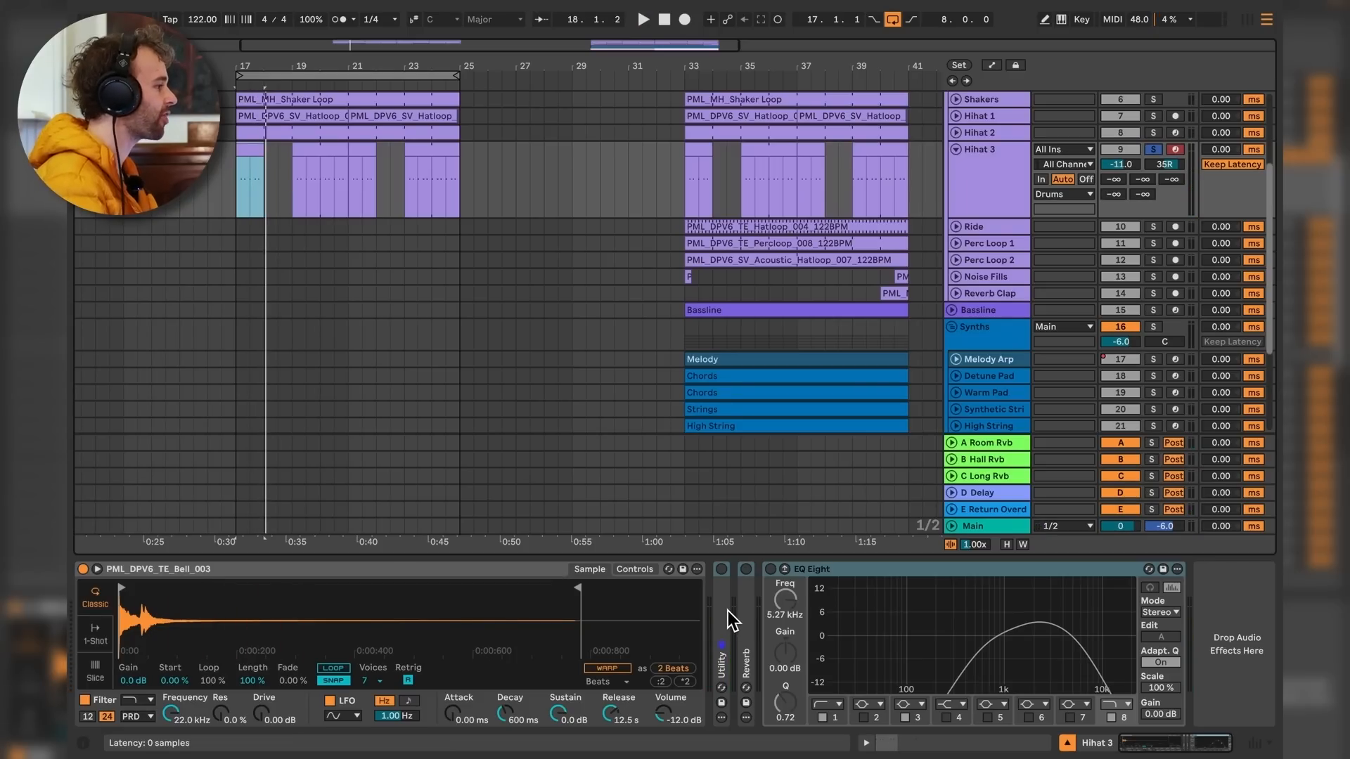
Unfold Hihat 3's Utility, switch it back on and examine its input channel options, keeping Right.
{"action": "double_click", "coordinate": [725, 610]}
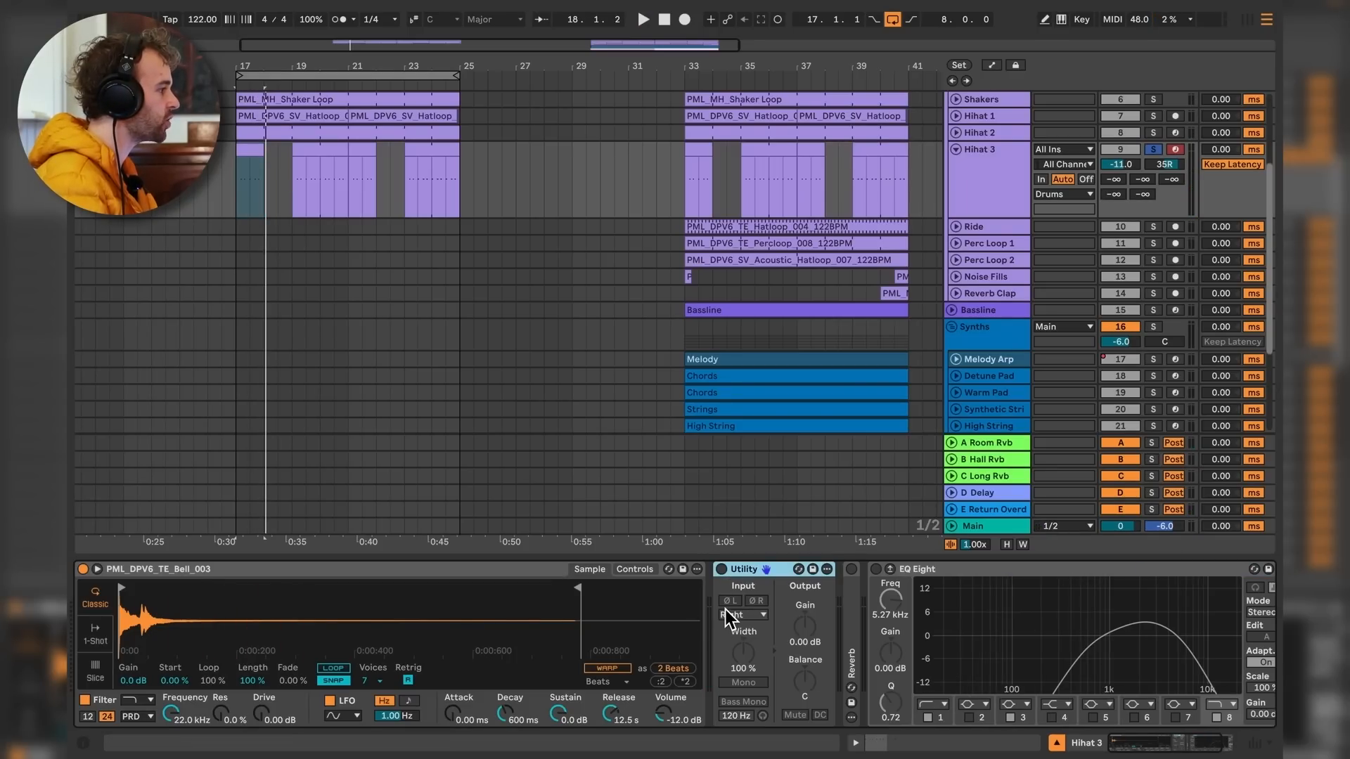
{"action": "left_click", "coordinate": [722, 569]}
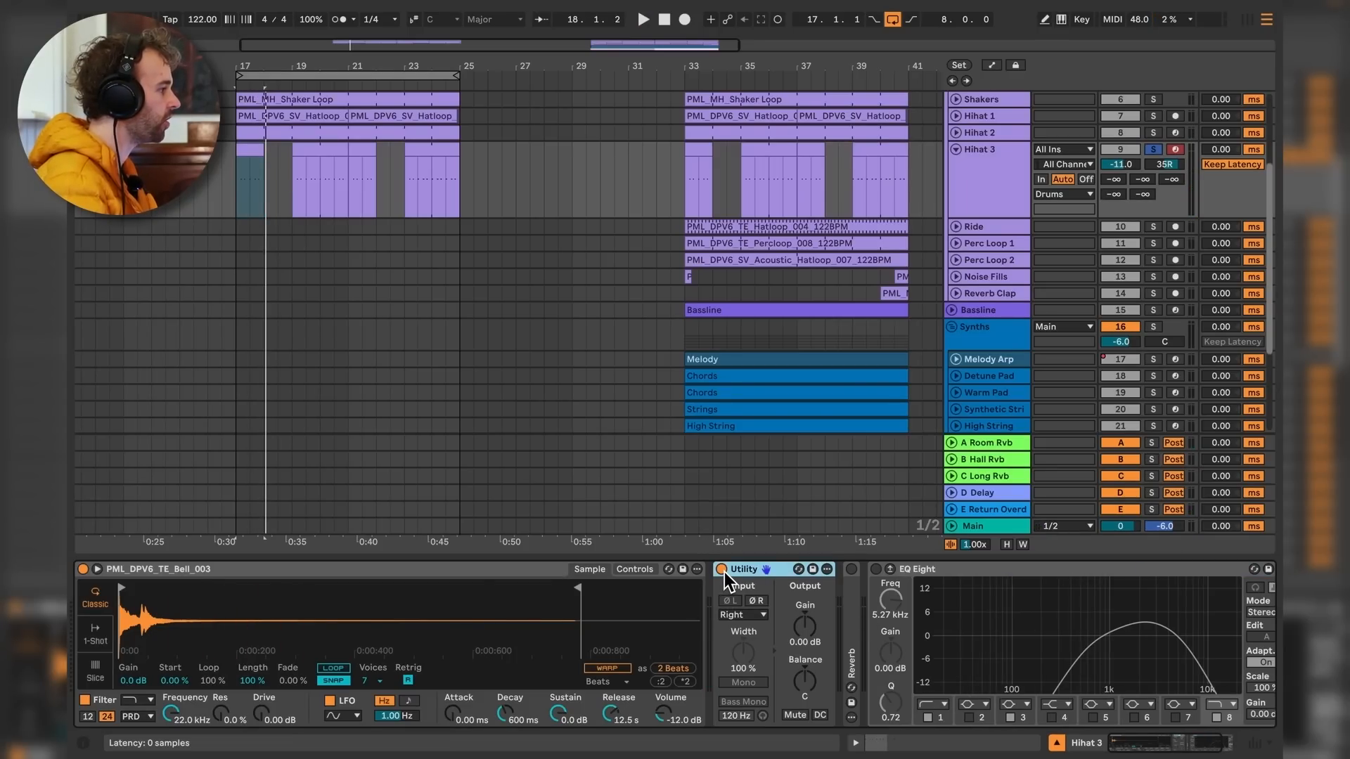
{"action": "left_click", "coordinate": [763, 616]}
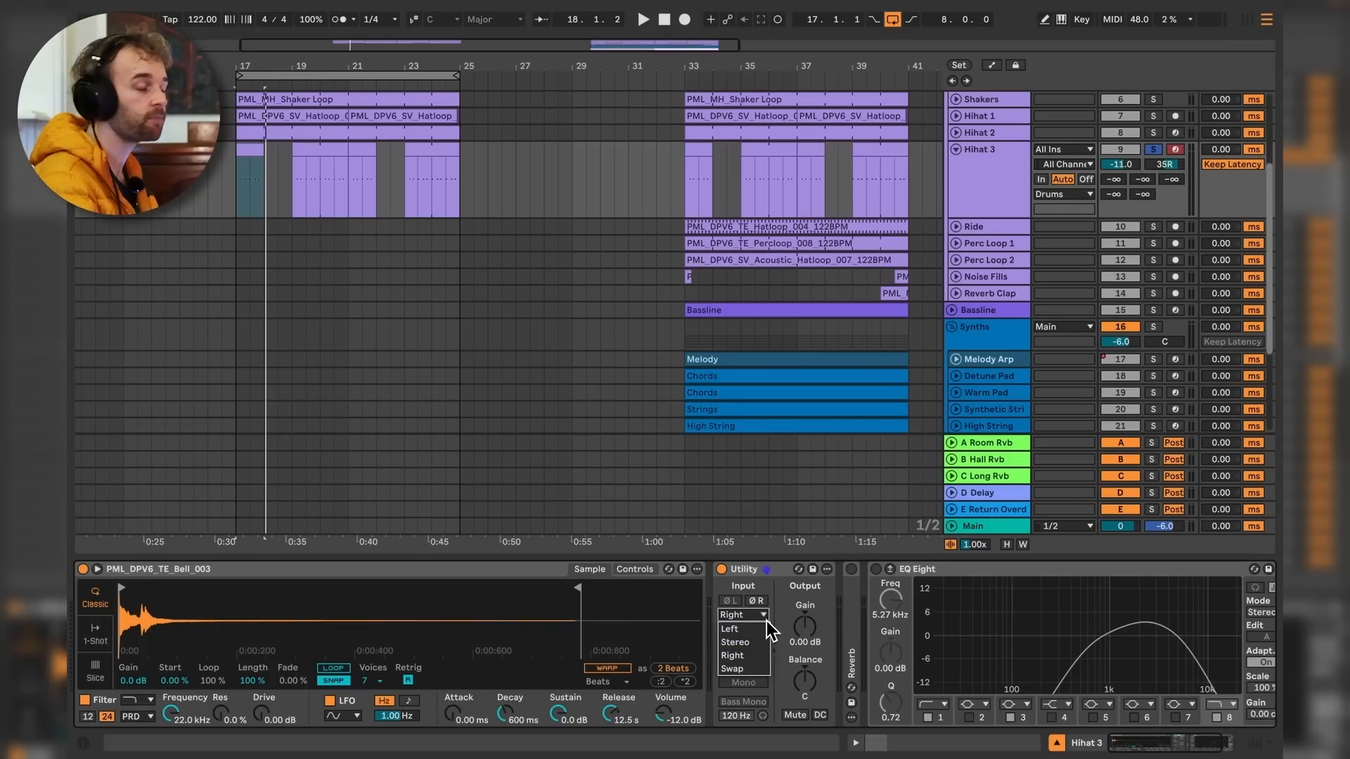
{"action": "left_click", "coordinate": [767, 618]}
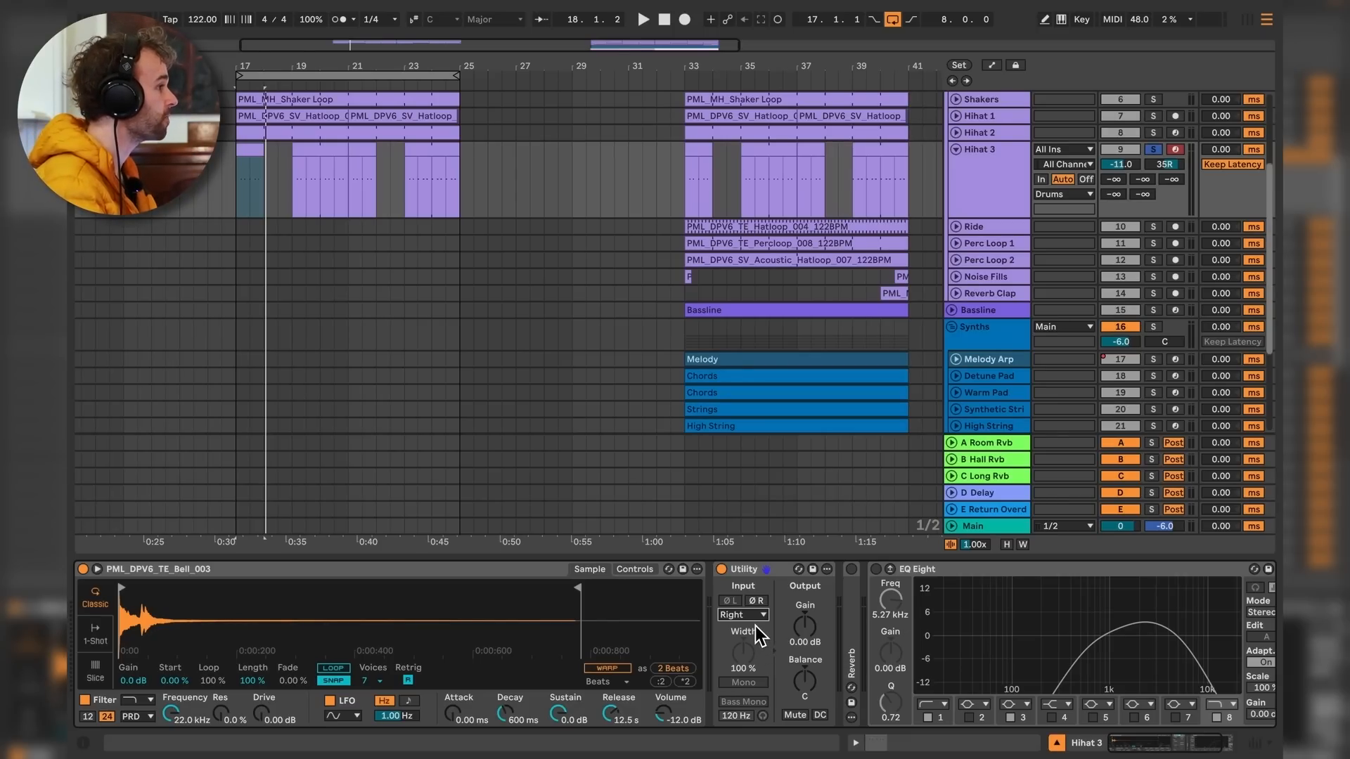
Try Hihat 3 with its track panning centred, listen to it, and undo the panning change.
{"action": "double_click", "coordinate": [1178, 166]}
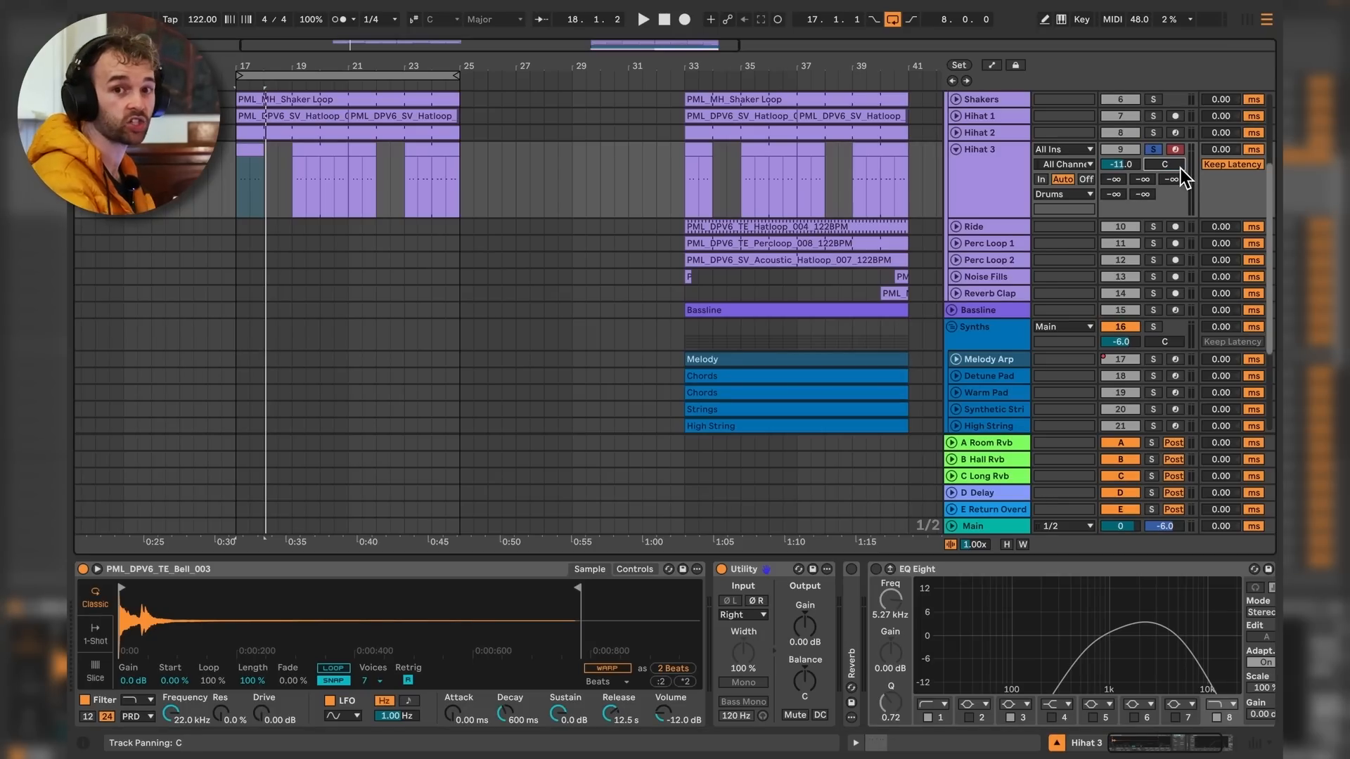
{"action": "key", "text": "space"}
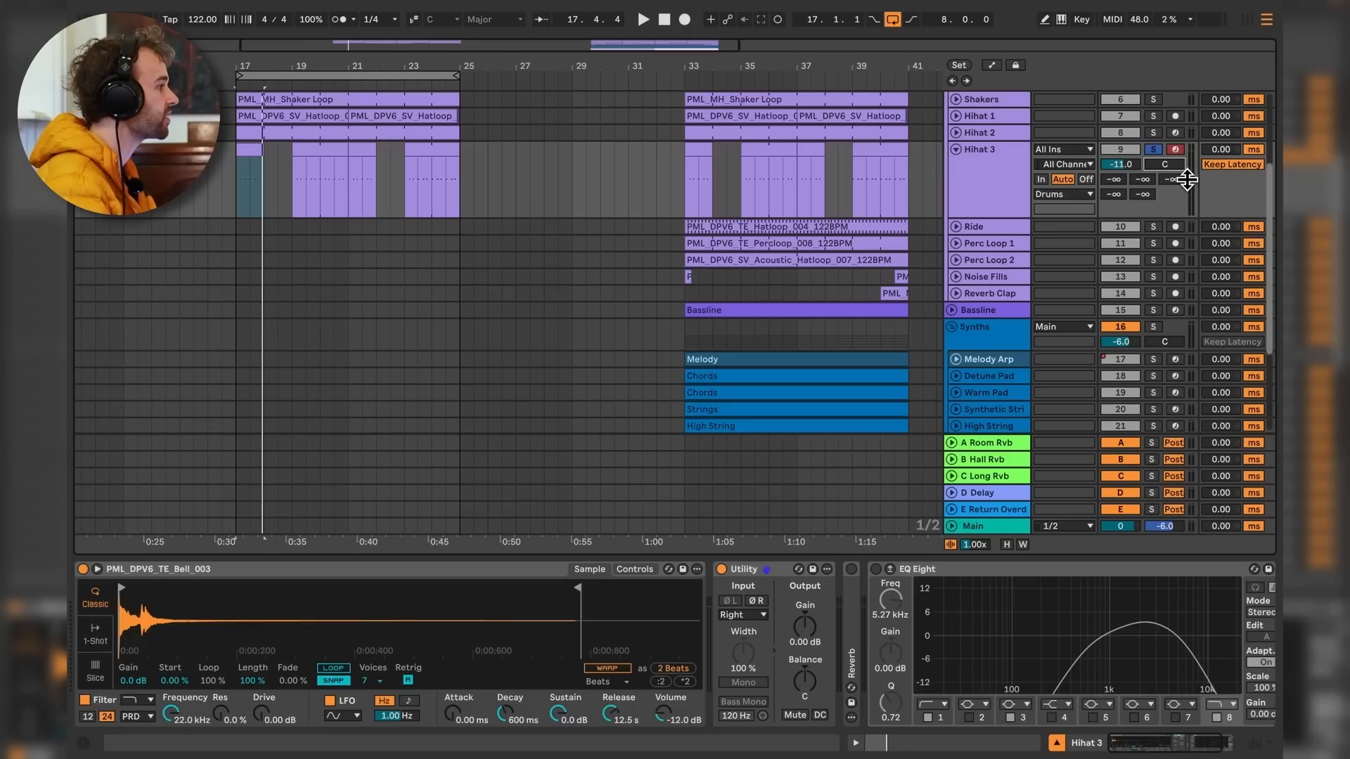
{"action": "key", "text": "ctrl+z"}
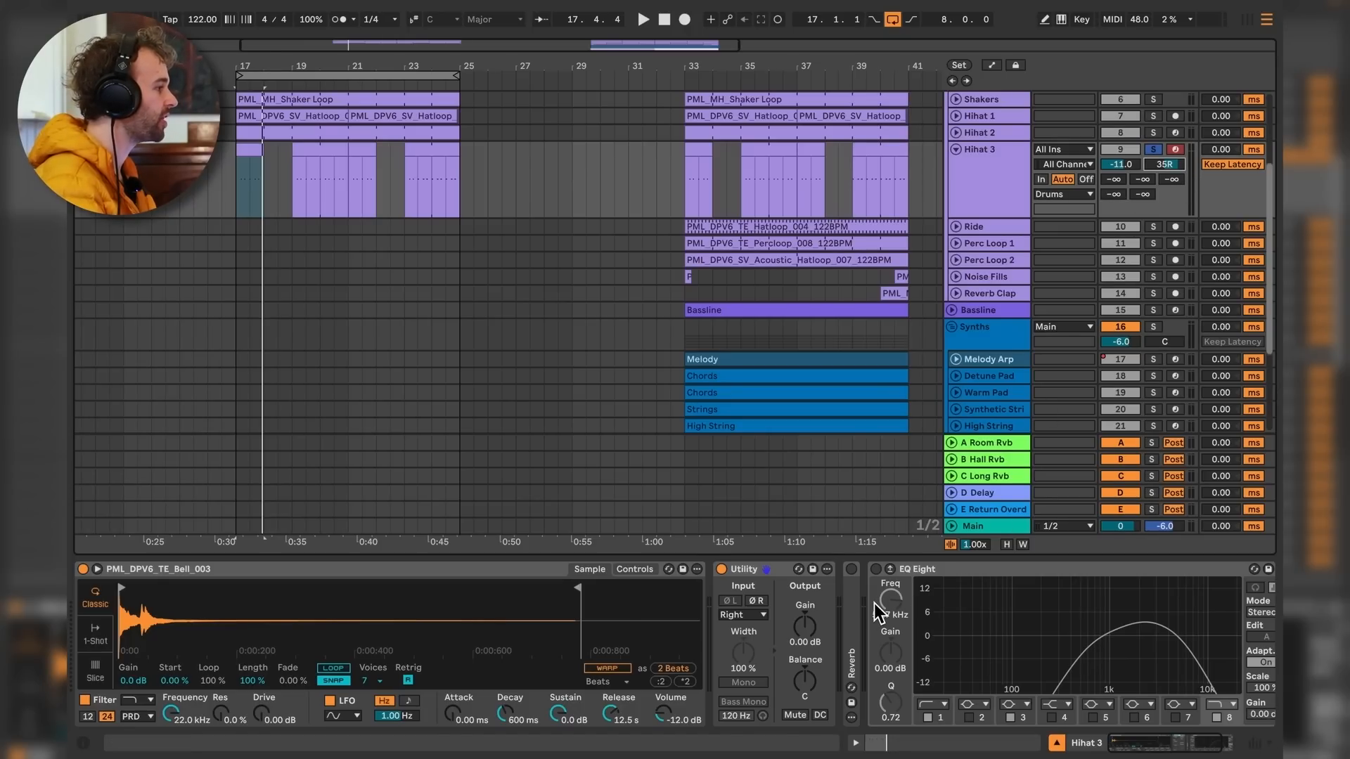
Unfold Hihat 3's Reverb, switch it back on and listen to it, and re-enable the EQ Eight.
{"action": "double_click", "coordinate": [851, 622]}
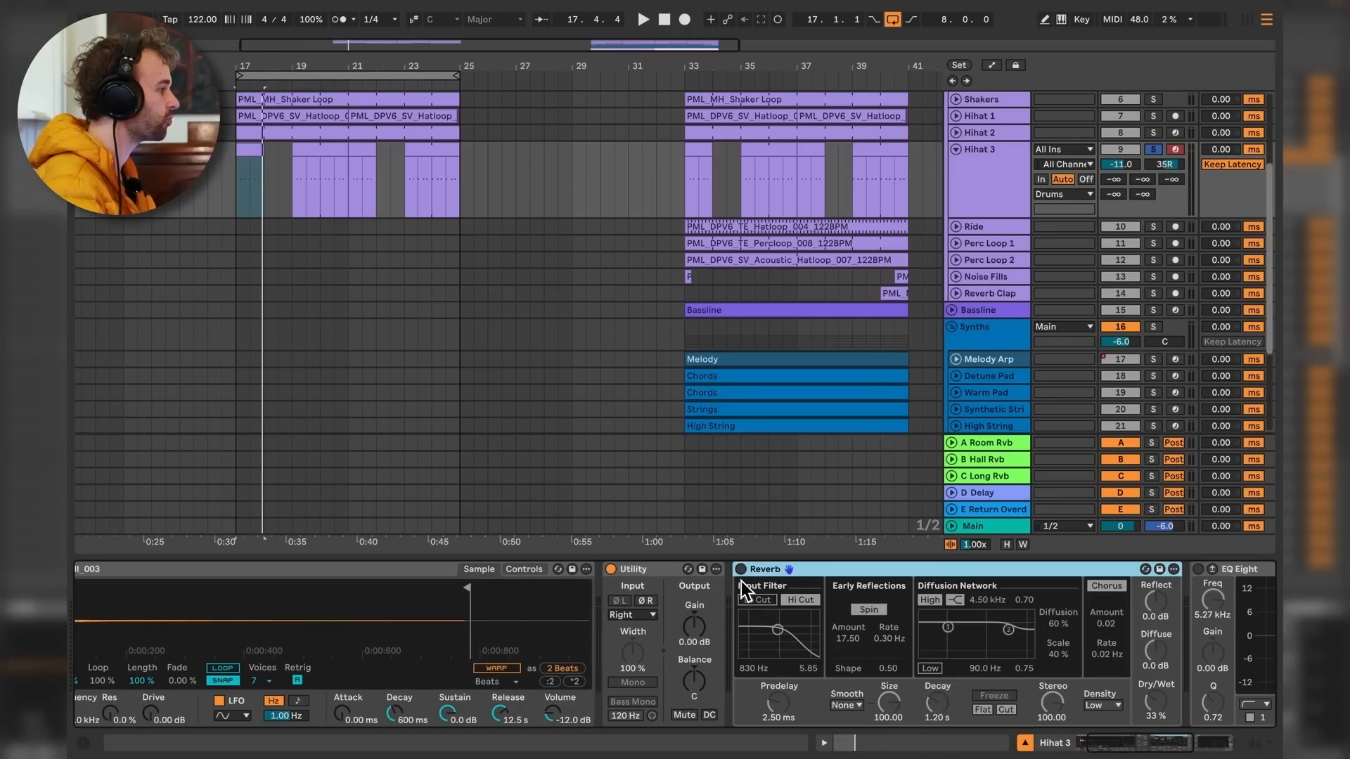
{"action": "left_click", "coordinate": [740, 569]}
{"action": "key", "text": "space"}
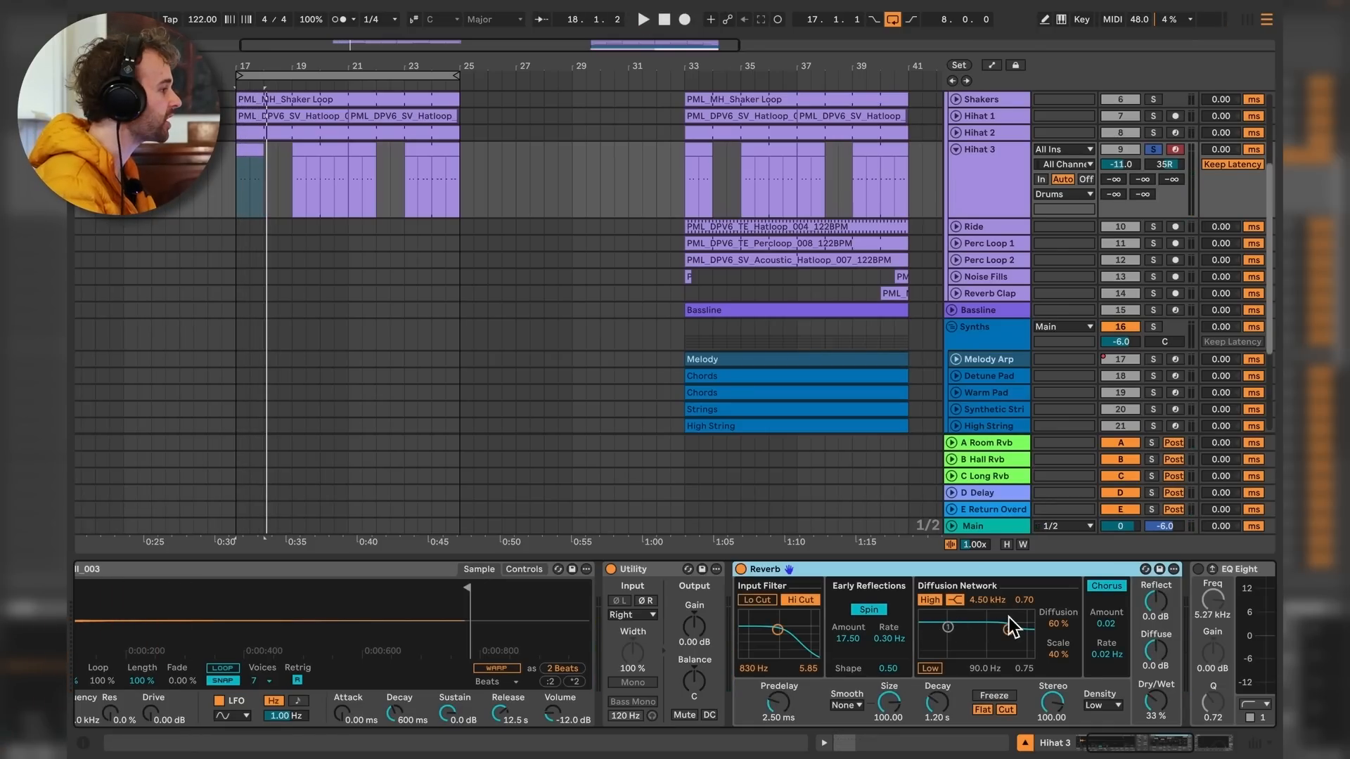
{"action": "left_click_drag", "start_coordinate": [984, 616], "coordinate": [614, 595]}
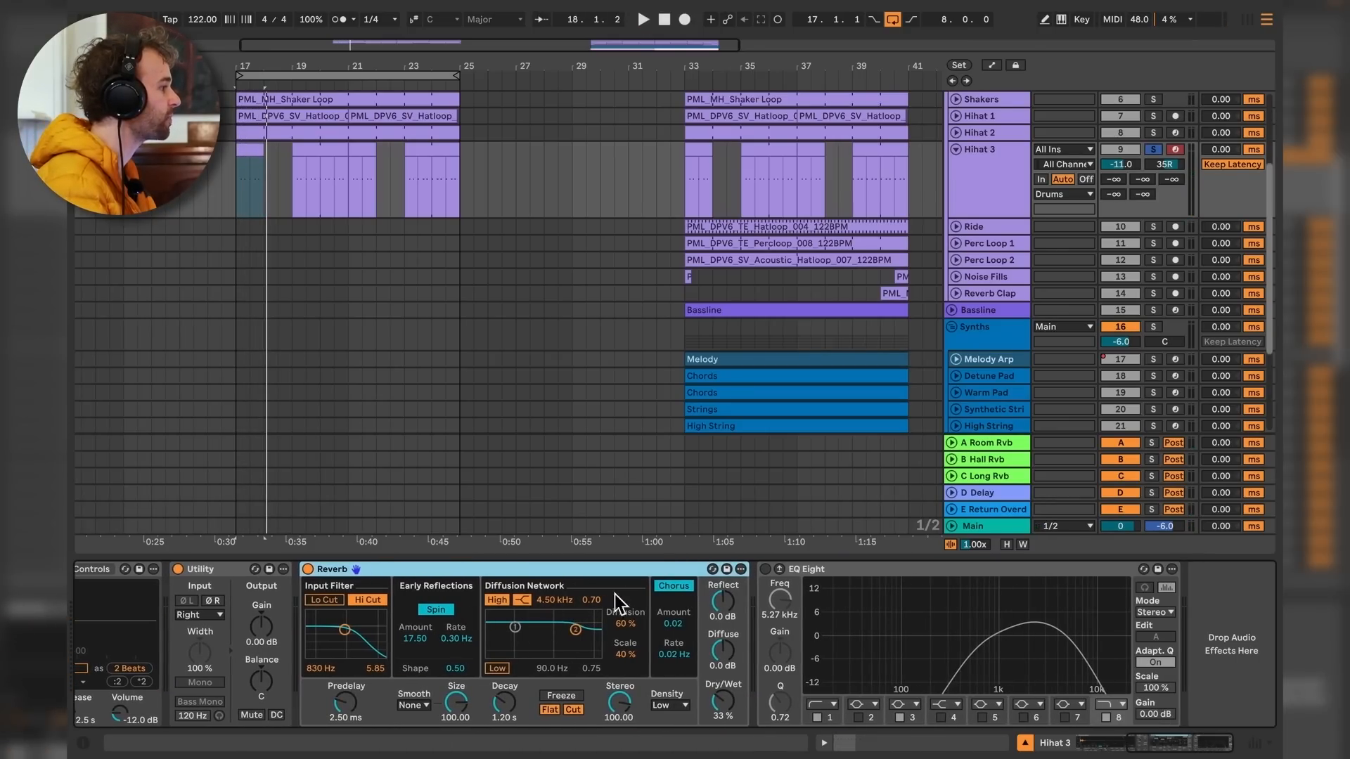
{"action": "left_click", "coordinate": [768, 570]}
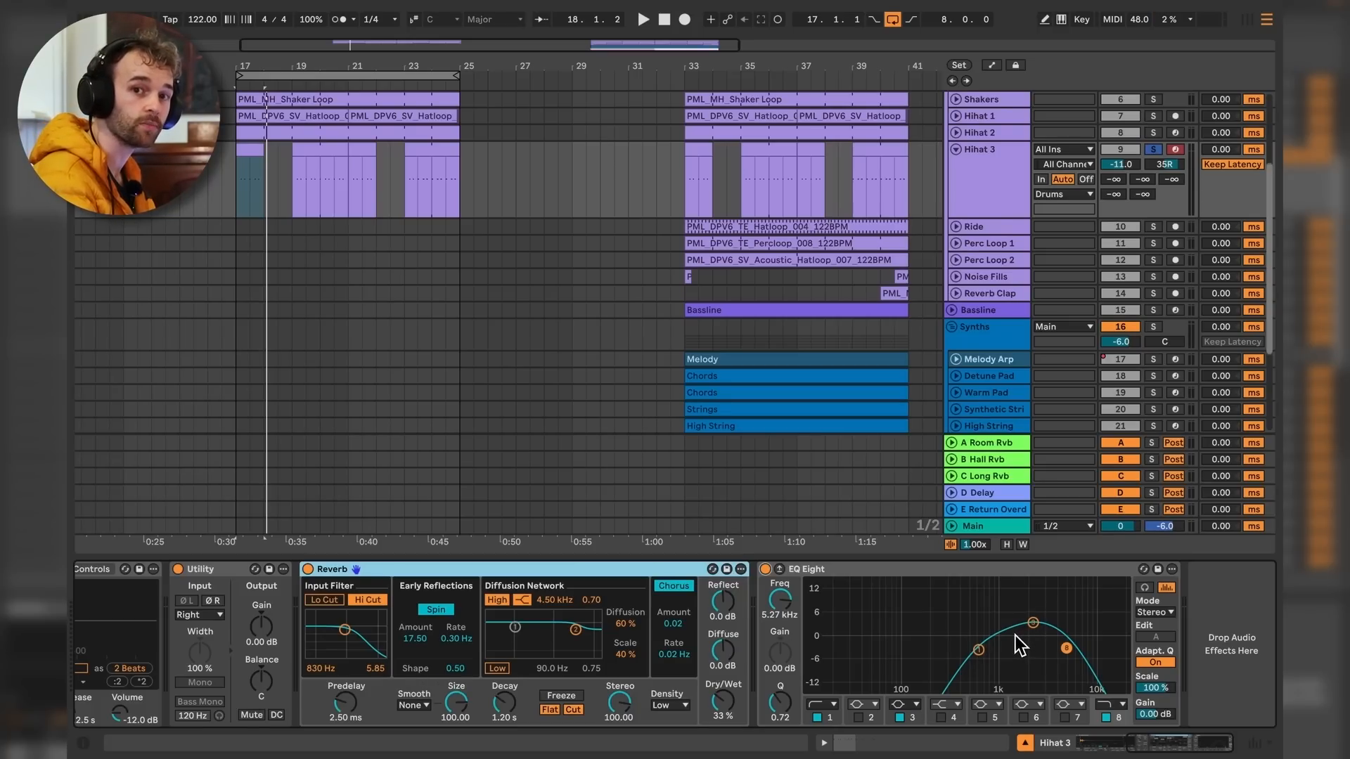
Take Hihat 3 out of solo and listen to it together with the kick and other drums from bar 17.
{"action": "scroll", "coordinate": [229, 452], "scroll_direction": "up", "scroll_amount": 5}
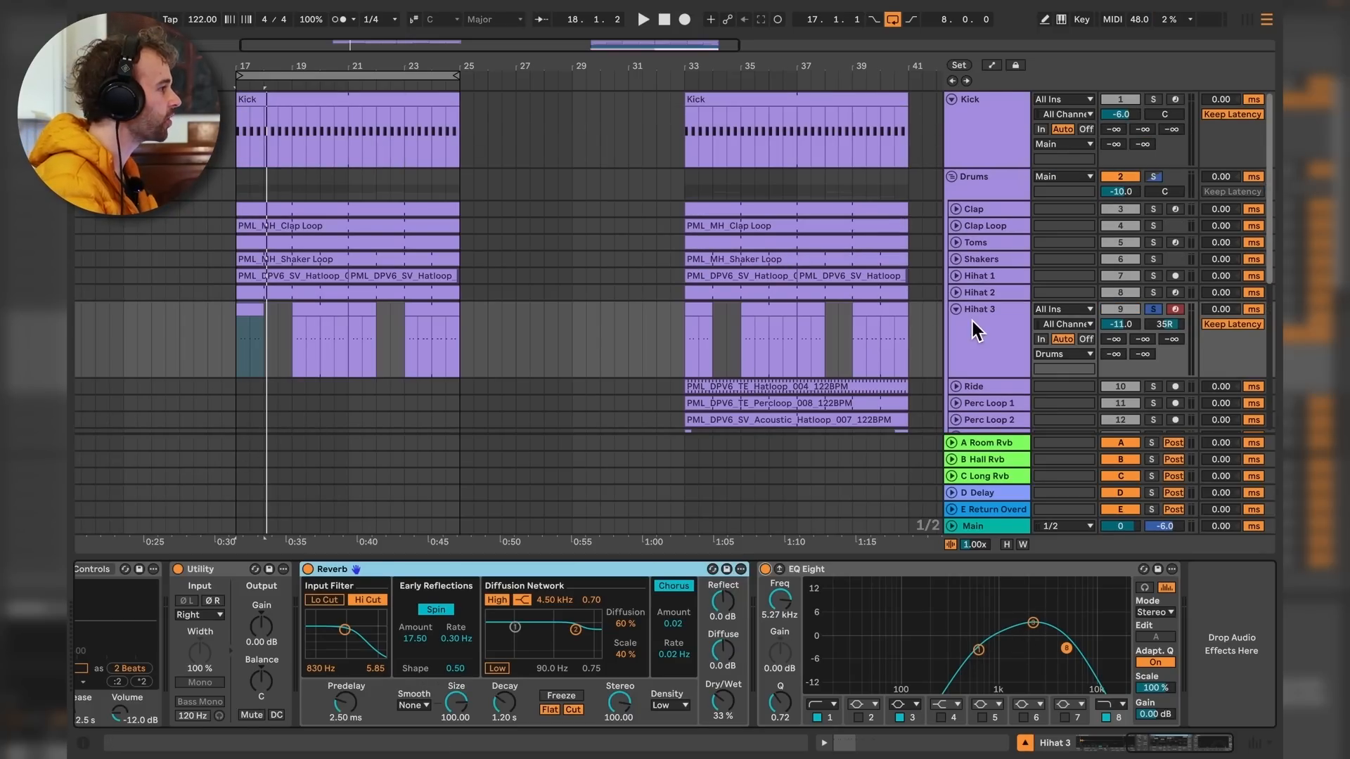
{"action": "left_click", "coordinate": [1152, 309]}
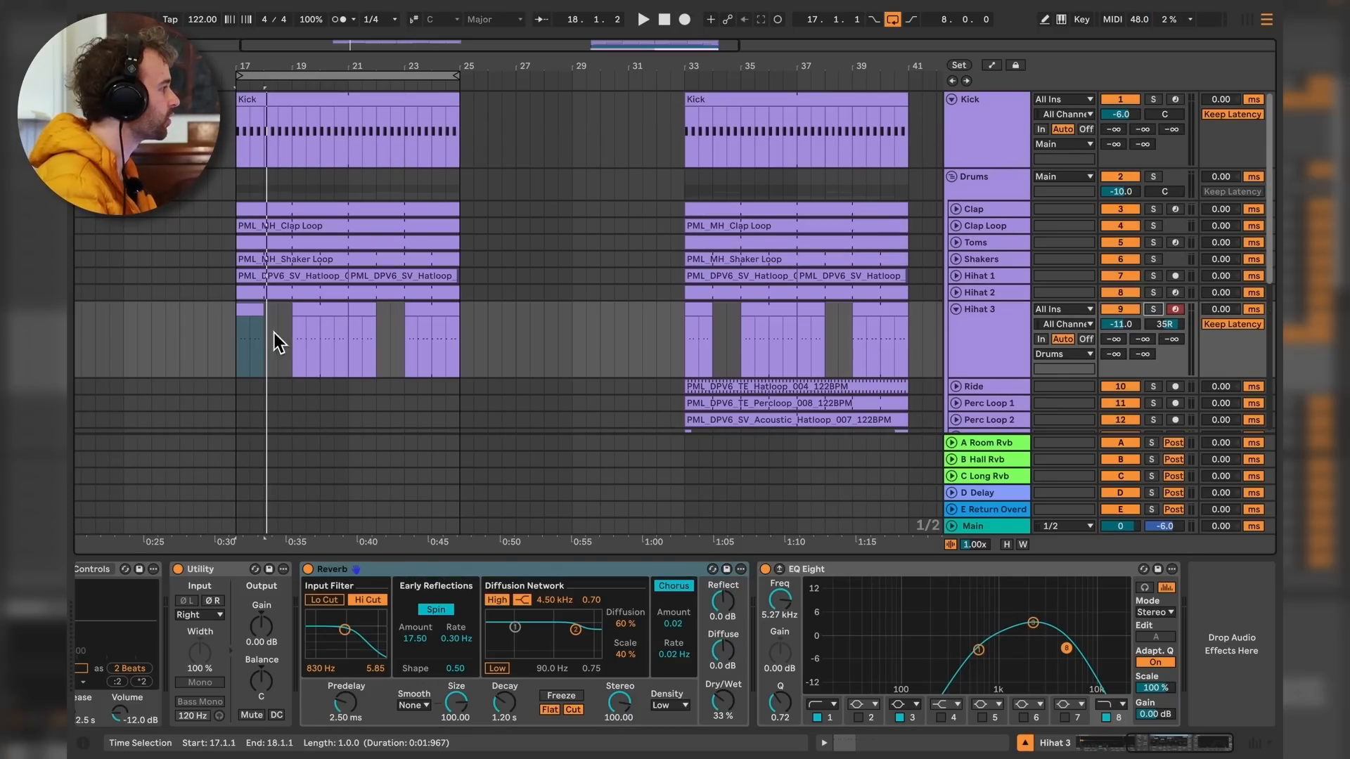
{"action": "left_click", "coordinate": [246, 362]}
{"action": "key", "text": "space"}
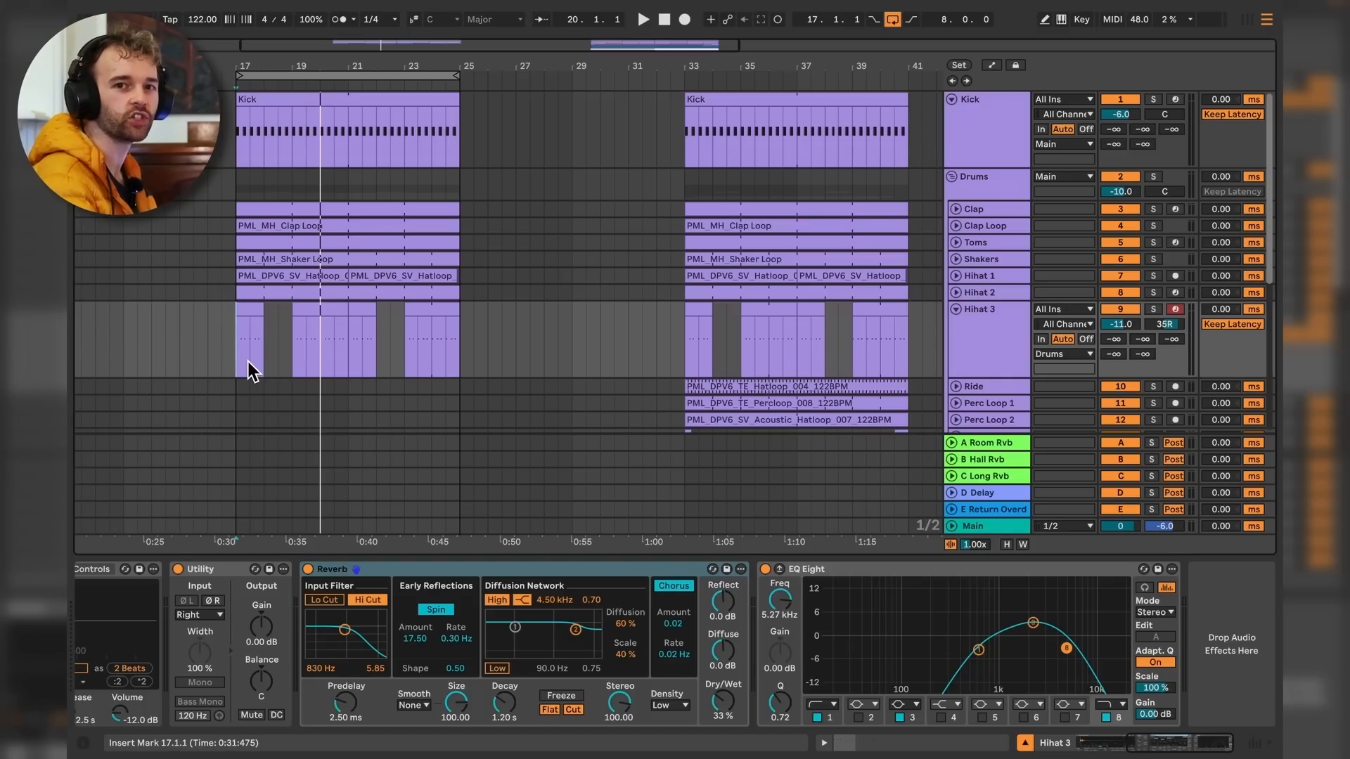
{"action": "key", "text": "space"}
Fold Hihat 3, unfold the Ride track and copy its audio loop from bar 33 to bar 17.
{"action": "scroll", "coordinate": [246, 316], "scroll_direction": "down", "scroll_amount": 3}
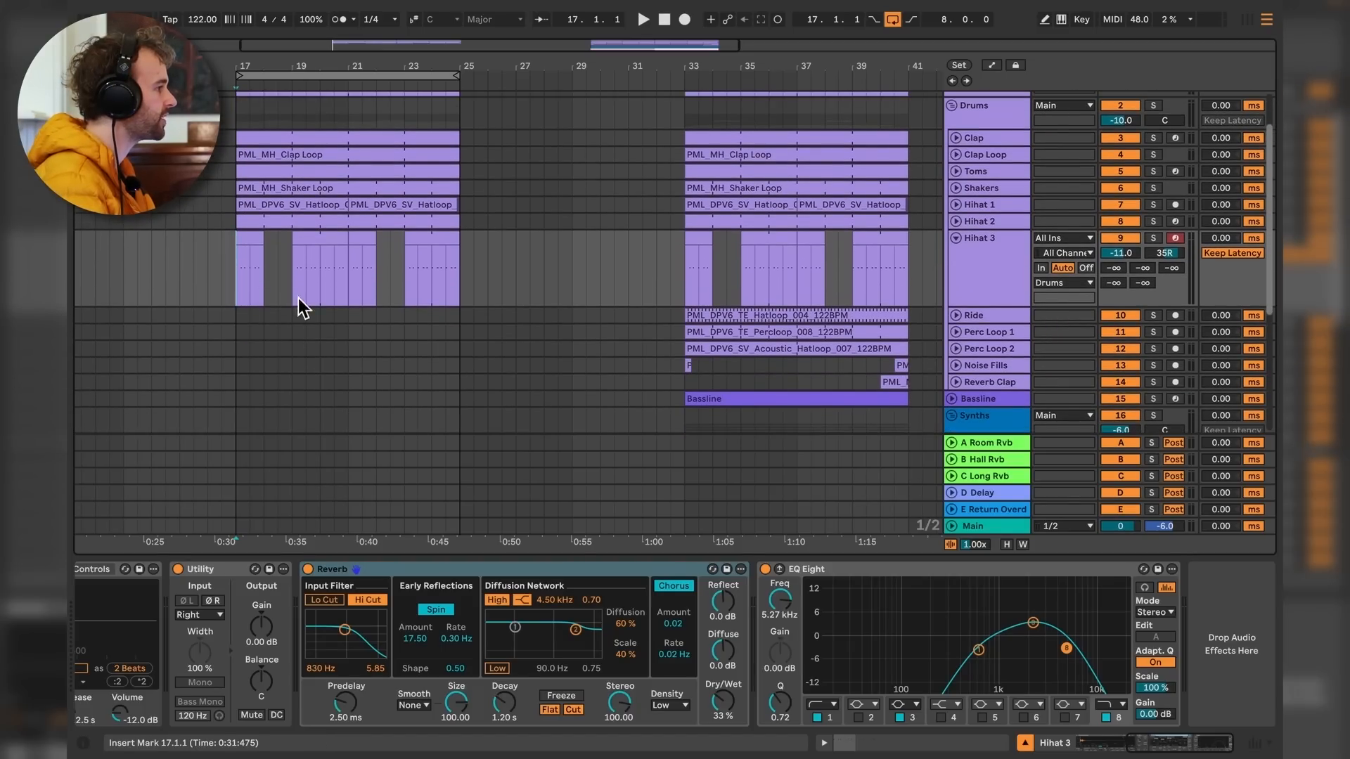
{"action": "left_click", "coordinate": [956, 238]}
{"action": "left_click", "coordinate": [956, 254]}
{"action": "left_click_drag", "start_coordinate": [858, 267], "coordinate": [408, 277]}
Solo the Ride track, listen to its copied loop from bar 17, and select the loop clip.
{"action": "left_click", "coordinate": [1153, 254]}
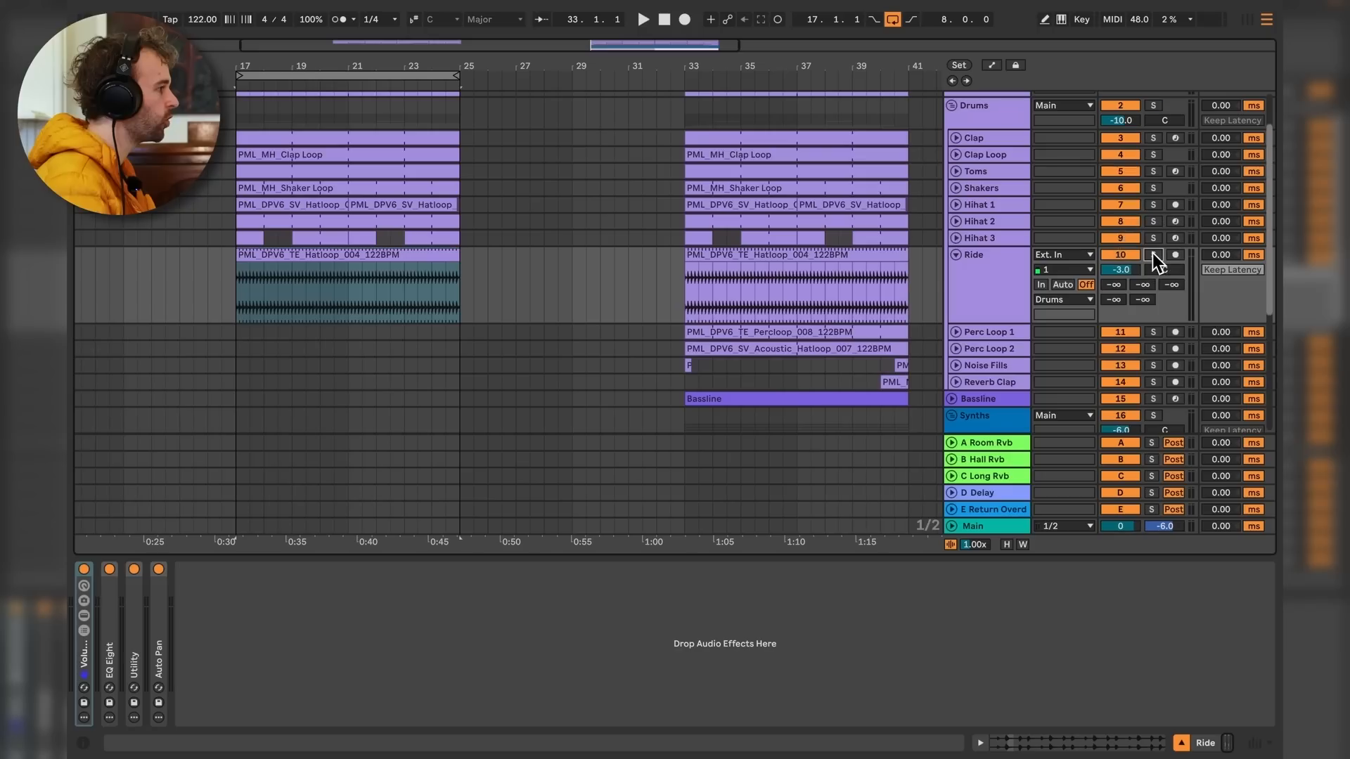
{"action": "left_click", "coordinate": [400, 271]}
{"action": "key", "text": "space"}
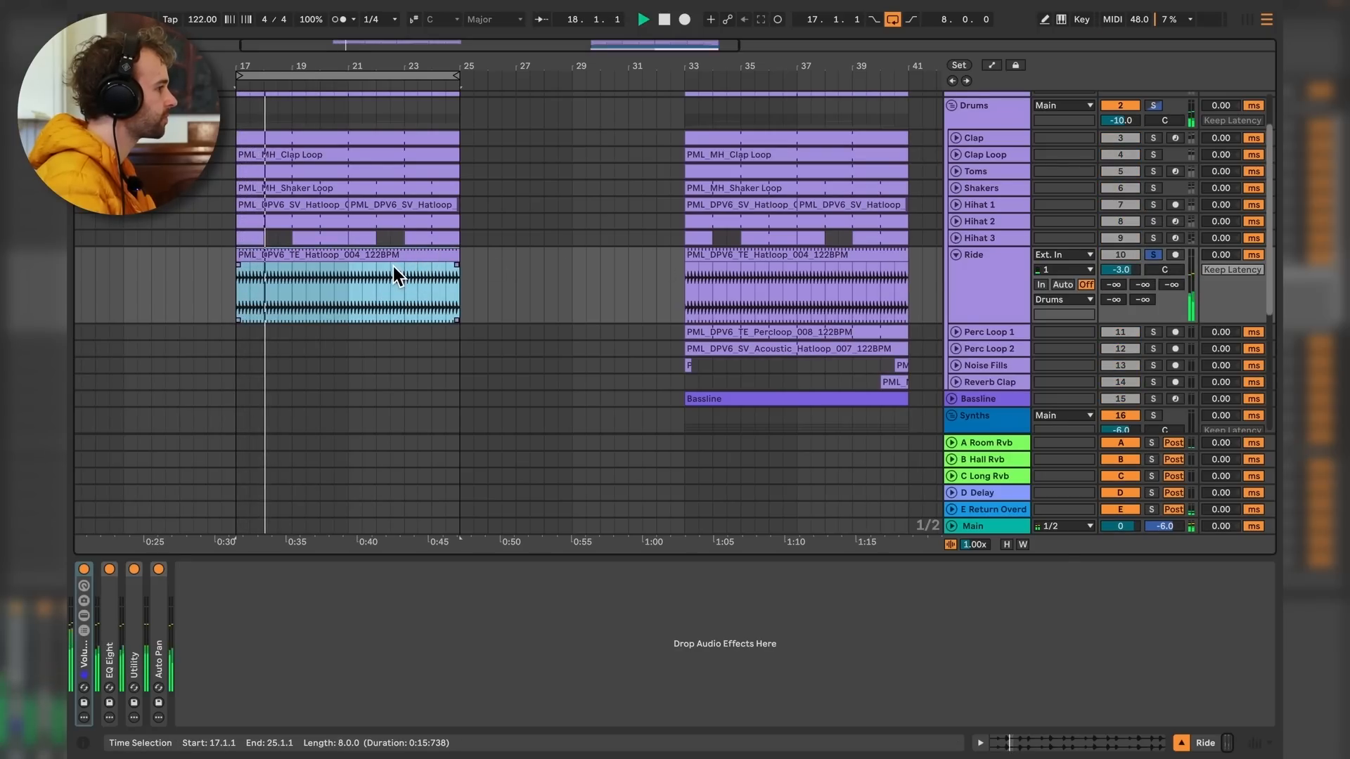
{"action": "left_click", "coordinate": [411, 268]}
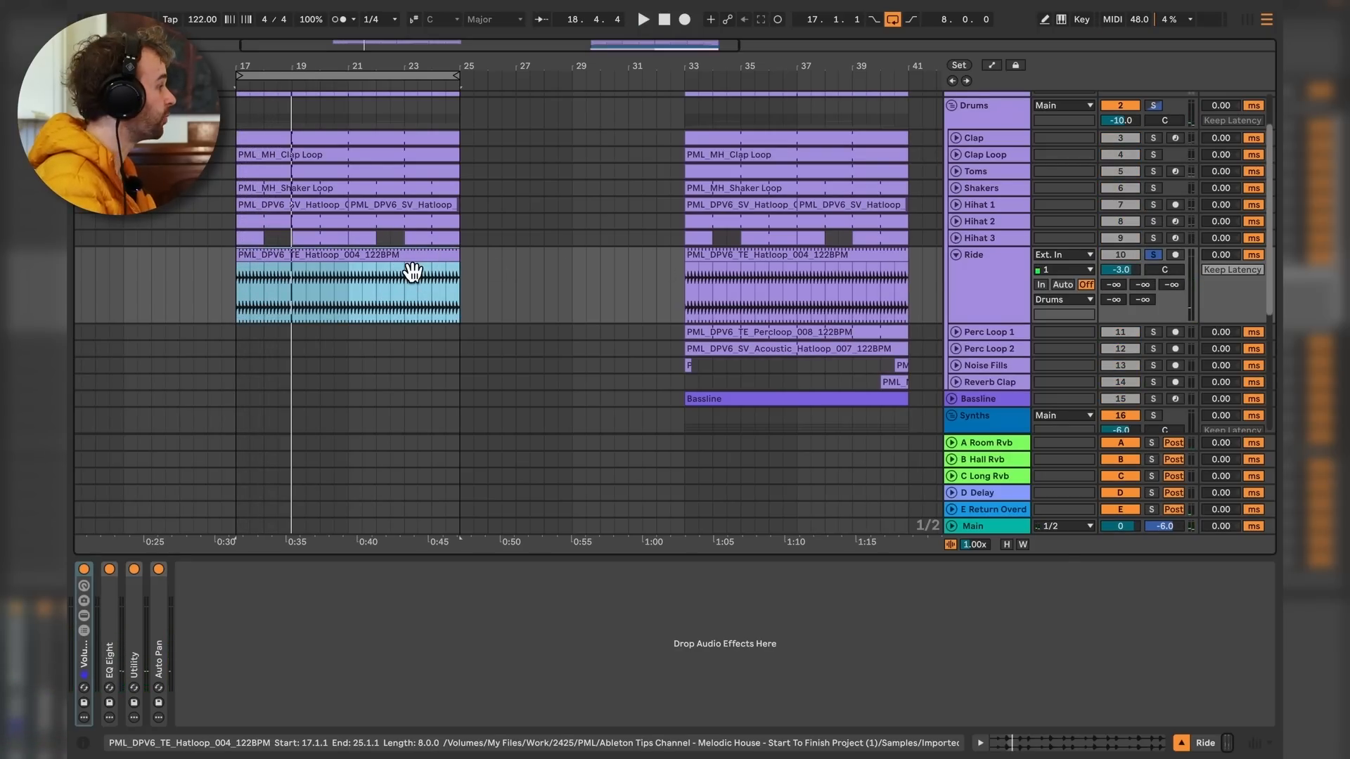
Open the copied Ride clip's sample and examine the looped region against the surrounding hits.
{"action": "double_click", "coordinate": [412, 271]}
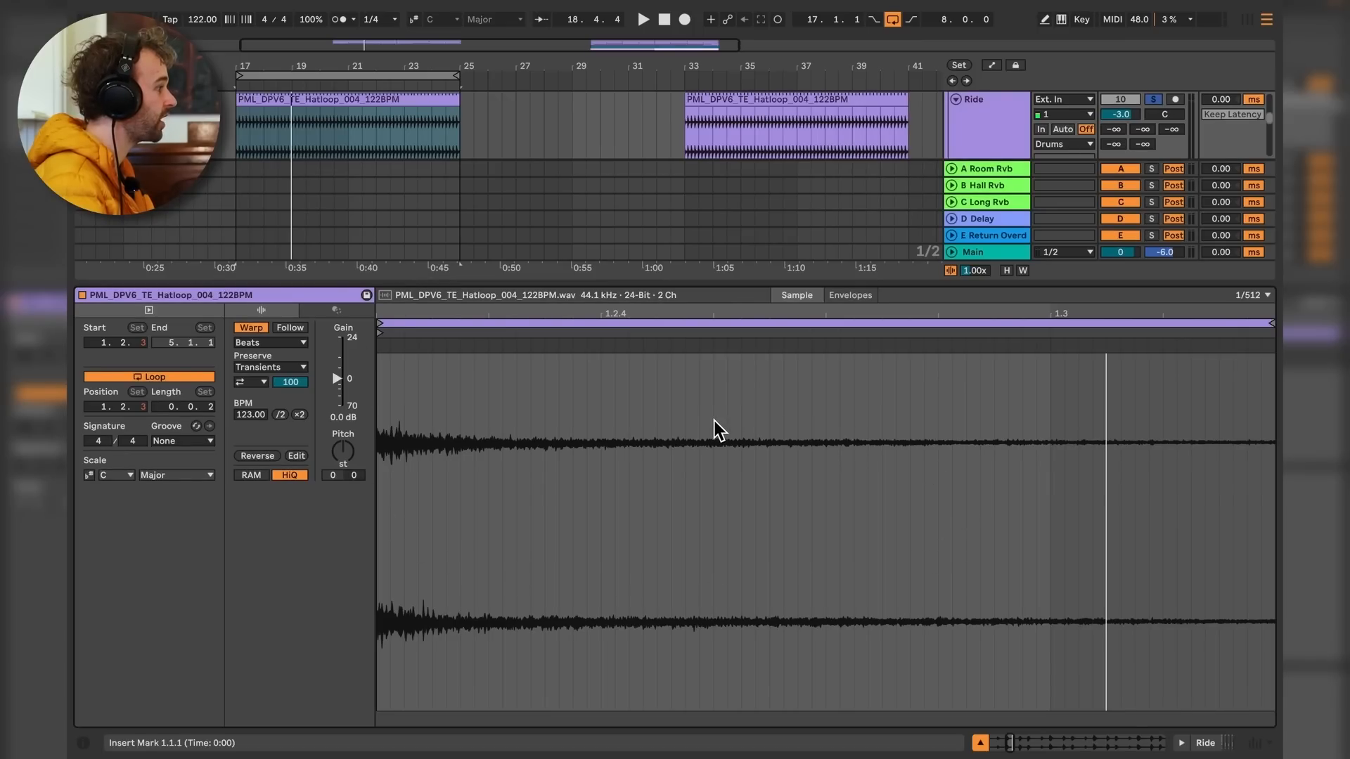
{"action": "scroll", "coordinate": [714, 422], "scroll_direction": "down", "scroll_amount": 4}
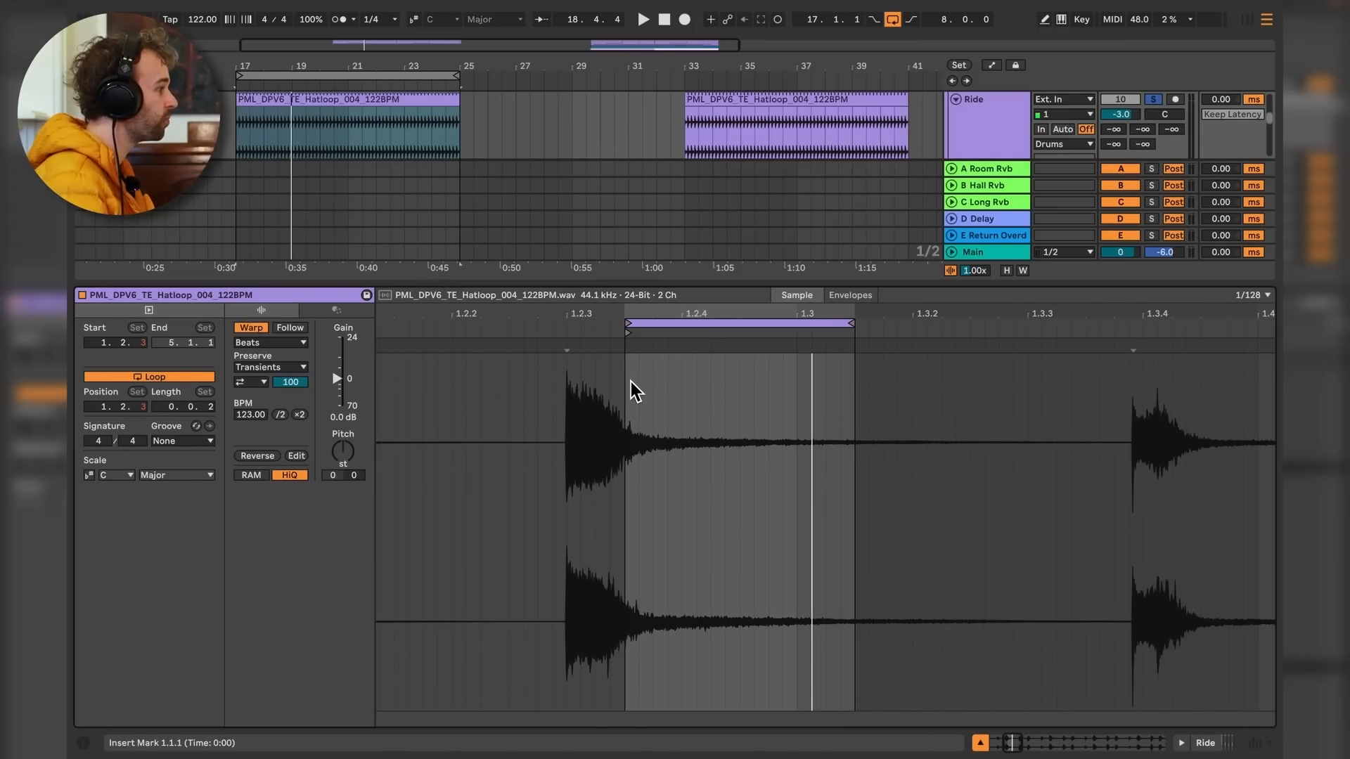
{"action": "scroll", "coordinate": [629, 382], "scroll_direction": "down", "scroll_amount": 5}
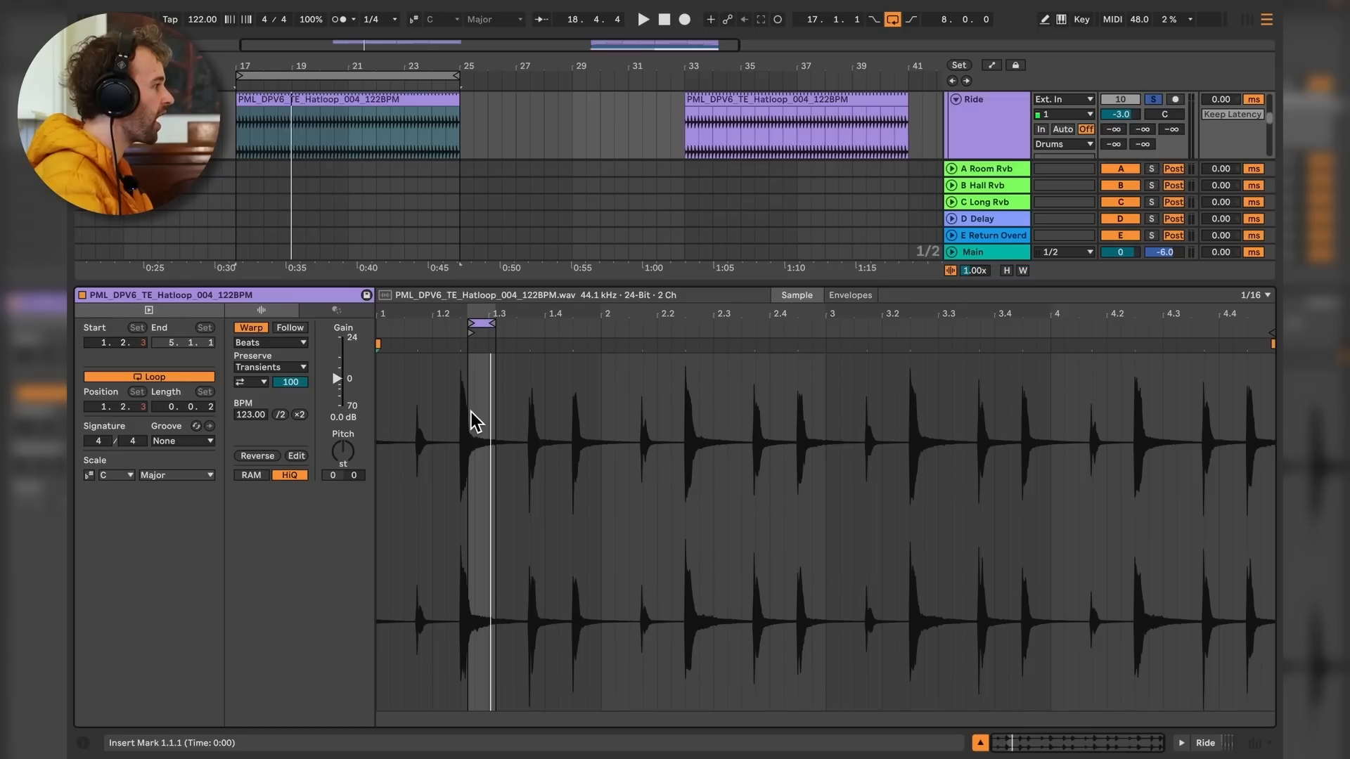
{"action": "scroll", "coordinate": [476, 420], "scroll_direction": "up", "scroll_amount": 3}
{"action": "scroll", "coordinate": [495, 373], "scroll_direction": "down", "scroll_amount": 4}
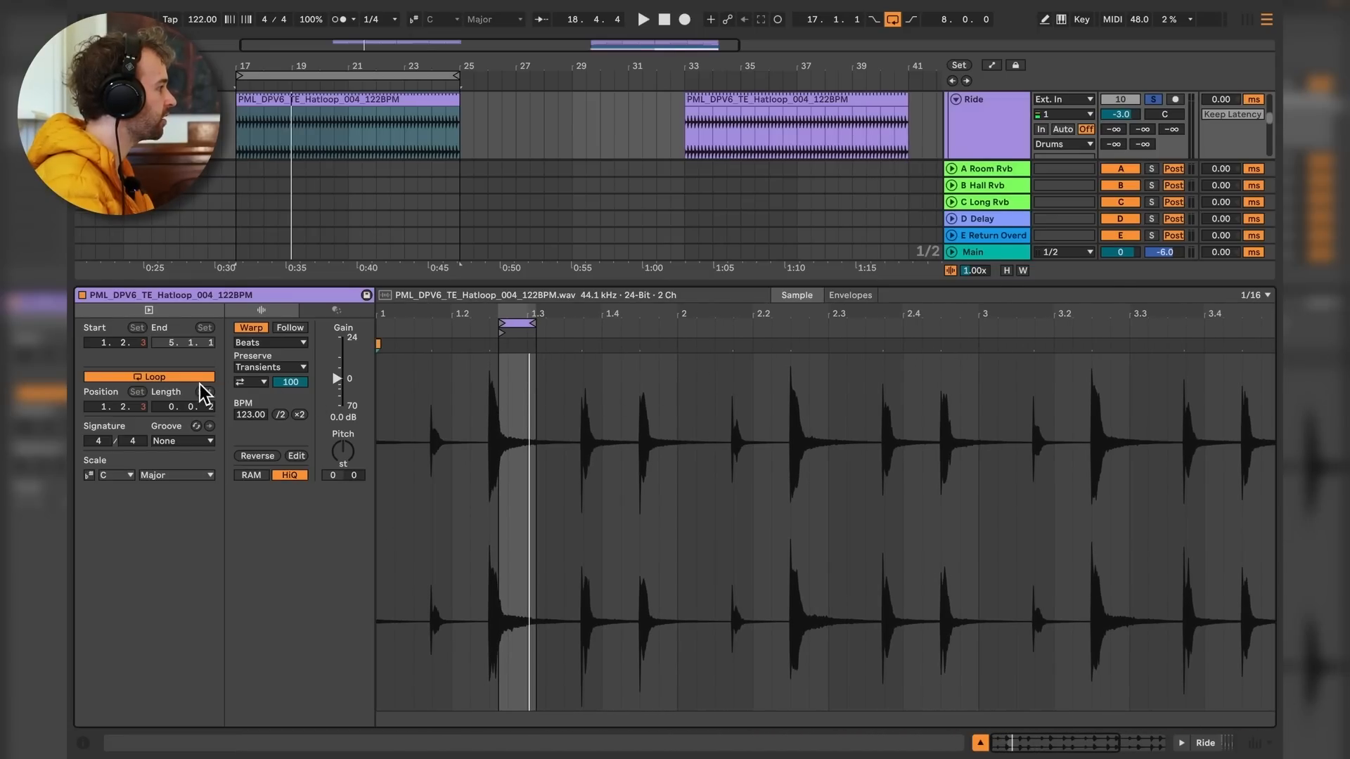
Switch off looping for the Ride clip and listen to the original sample play through from bar 17.
{"action": "left_click", "coordinate": [181, 378]}
{"action": "key", "text": "space"}
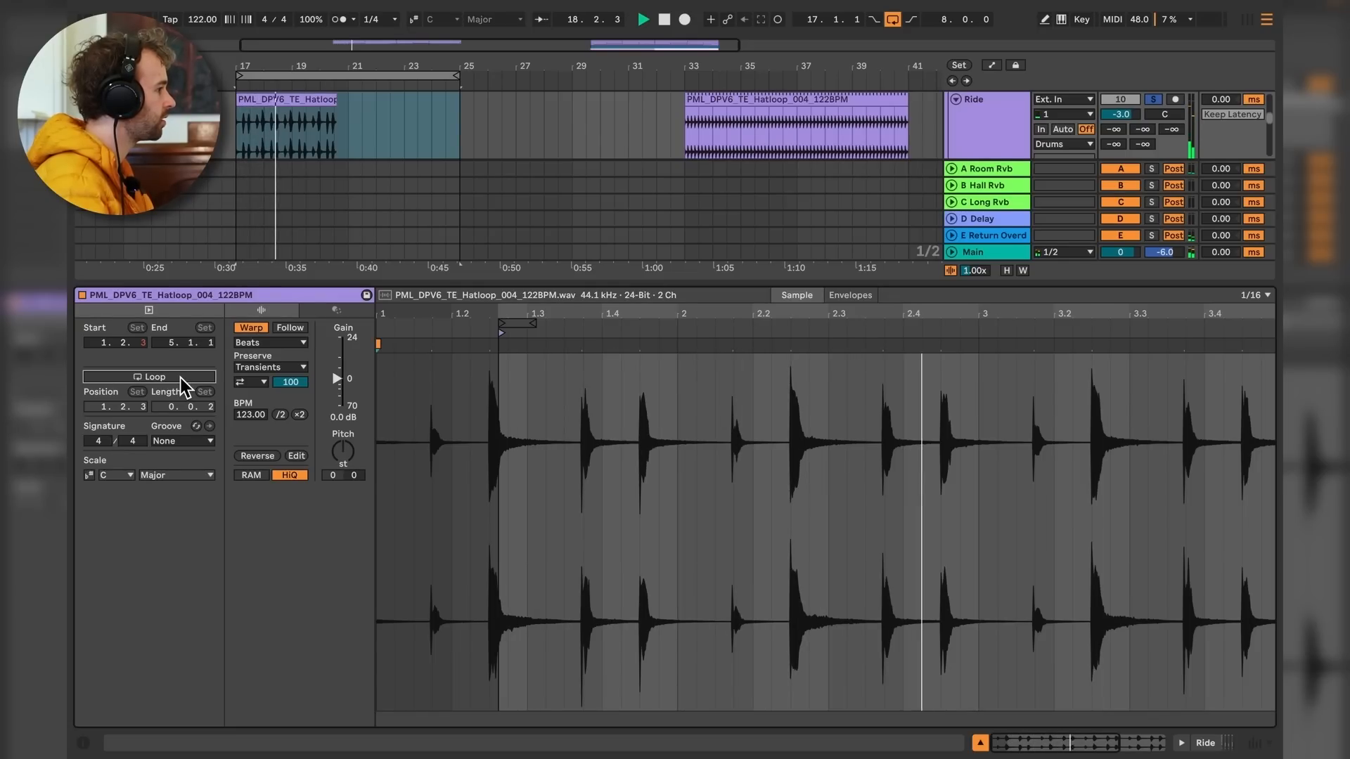
{"action": "left_click", "coordinate": [506, 390]}
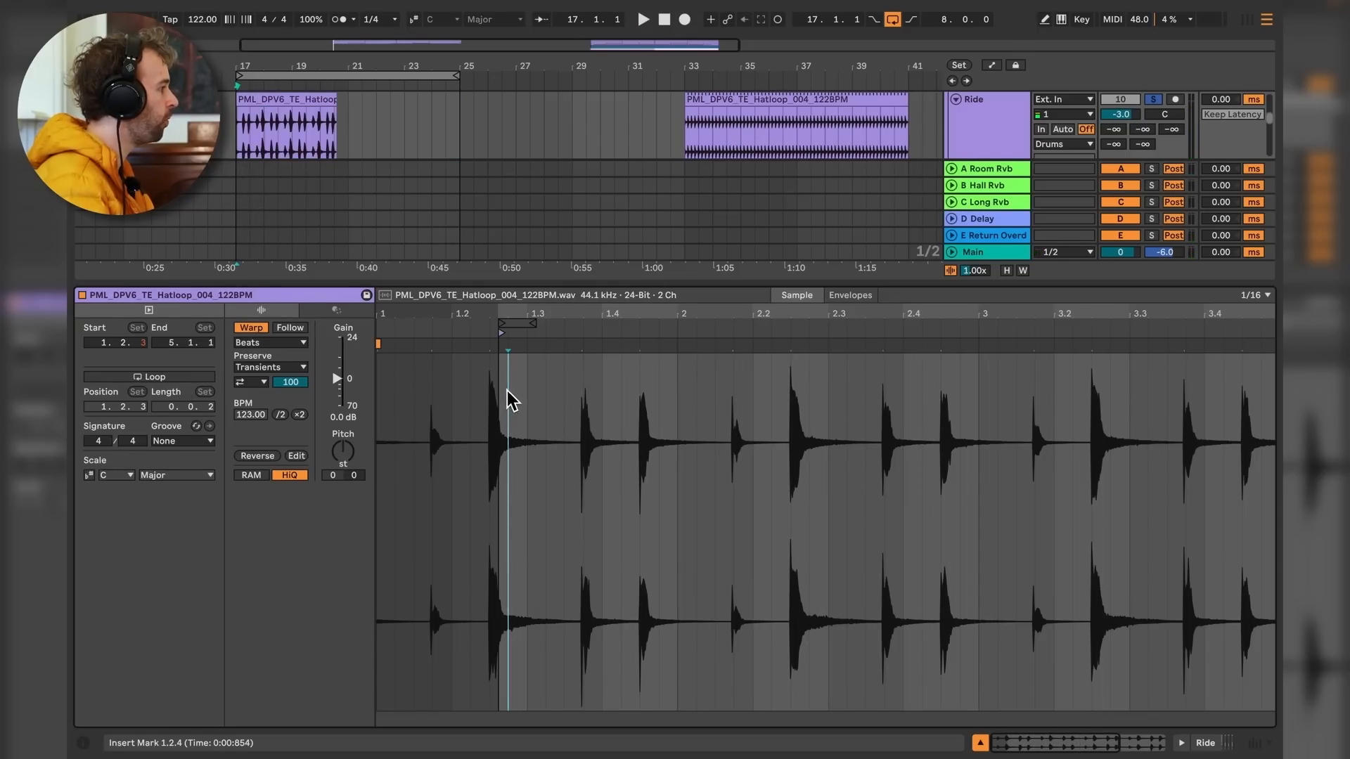
Select the ride's decay tail between the loop markers, switch the clip's loop back on and listen to it.
{"action": "scroll", "coordinate": [510, 390], "scroll_direction": "up", "scroll_amount": 5}
{"action": "left_click_drag", "start_coordinate": [474, 390], "coordinate": [605, 401]}
{"action": "left_click", "coordinate": [169, 379]}
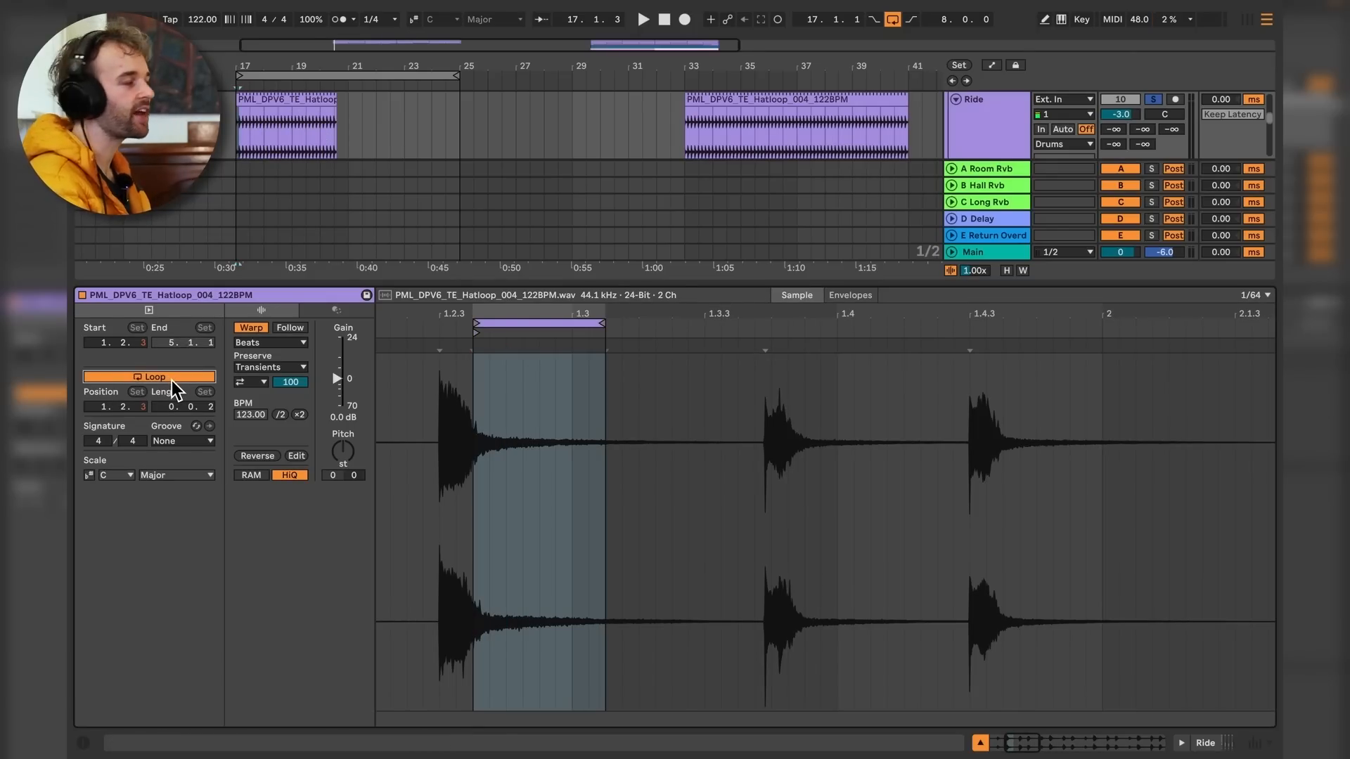
{"action": "key", "text": "space"}
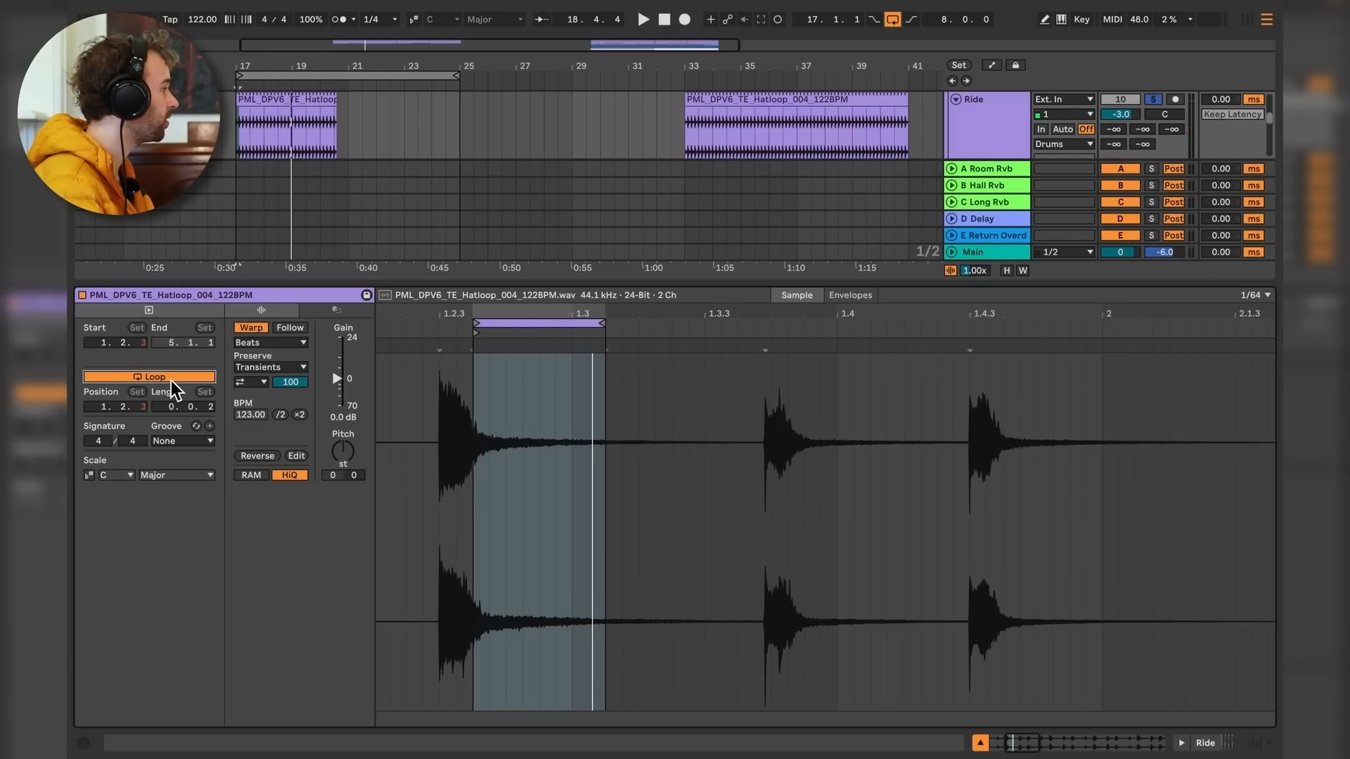
{"action": "key", "text": "shift+Tab"}
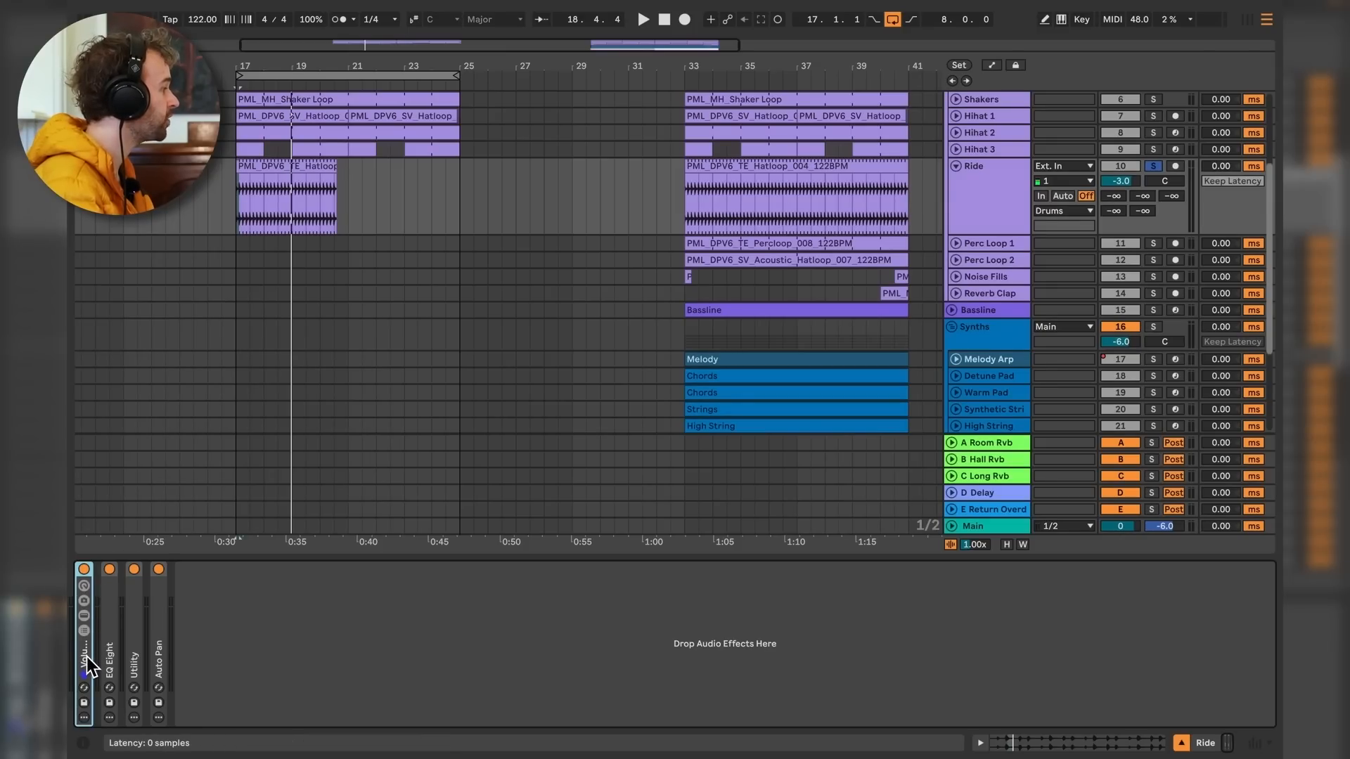
{"action": "left_click", "coordinate": [154, 652], "text": "shift"}
{"action": "key", "text": "0"}
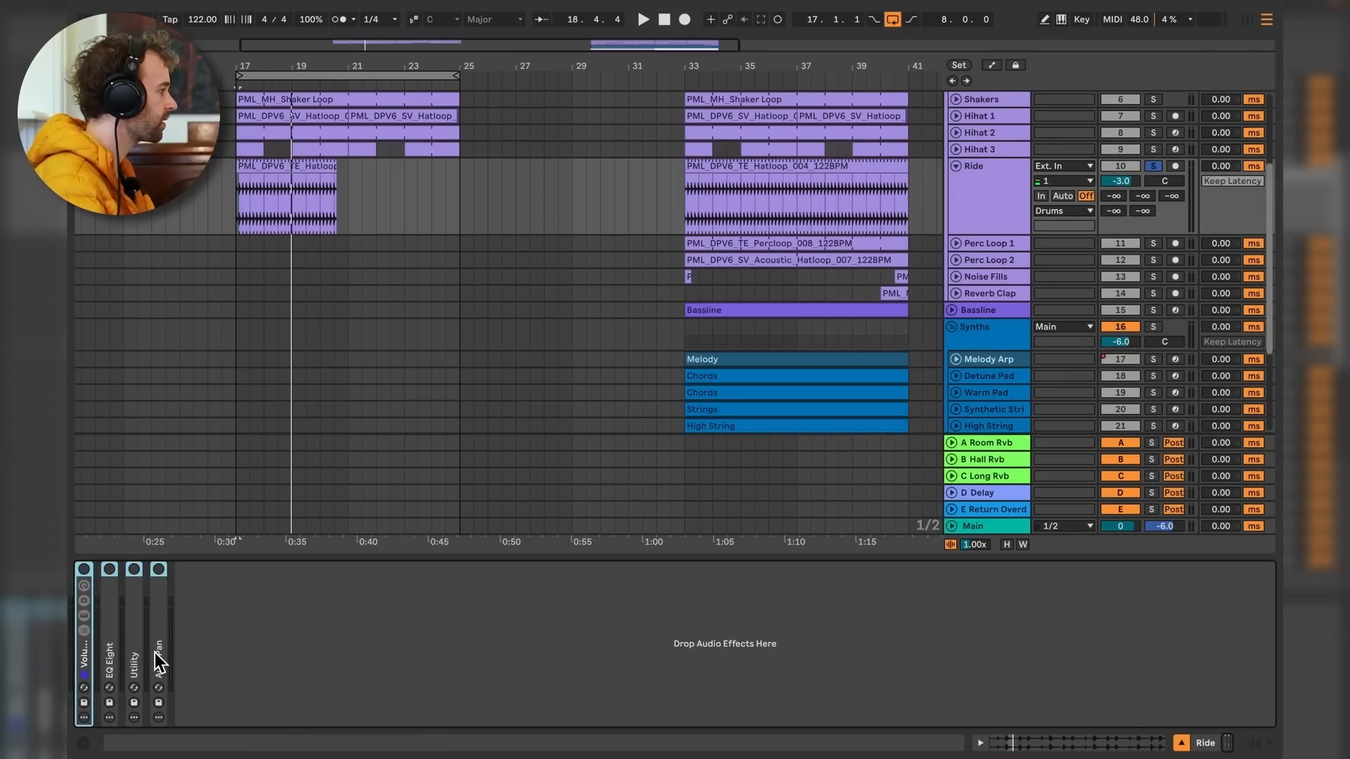
Unfold the Ride's volume-shaping rack and compare the loop with the rack on and off, leaving it switched on.
{"action": "double_click", "coordinate": [84, 662]}
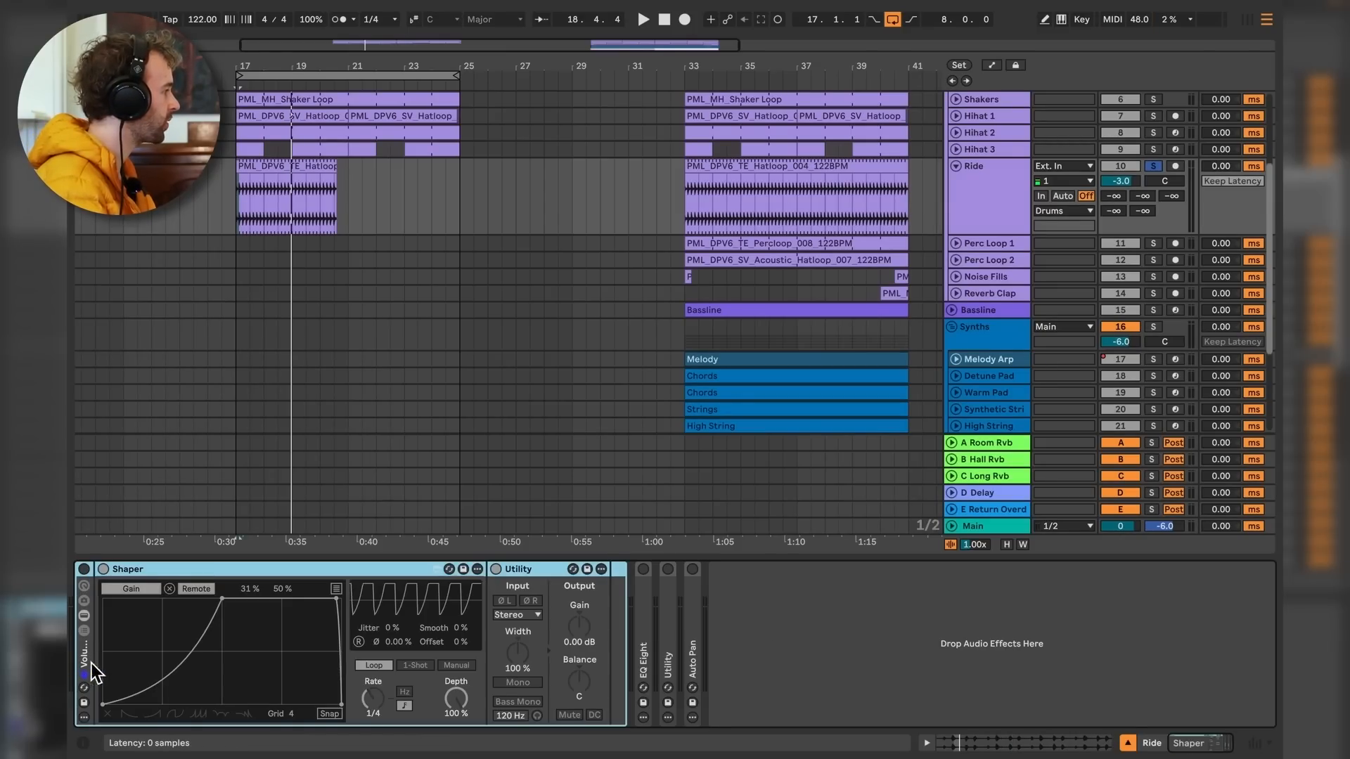
{"action": "left_click", "coordinate": [85, 570]}
{"action": "key", "text": "space"}
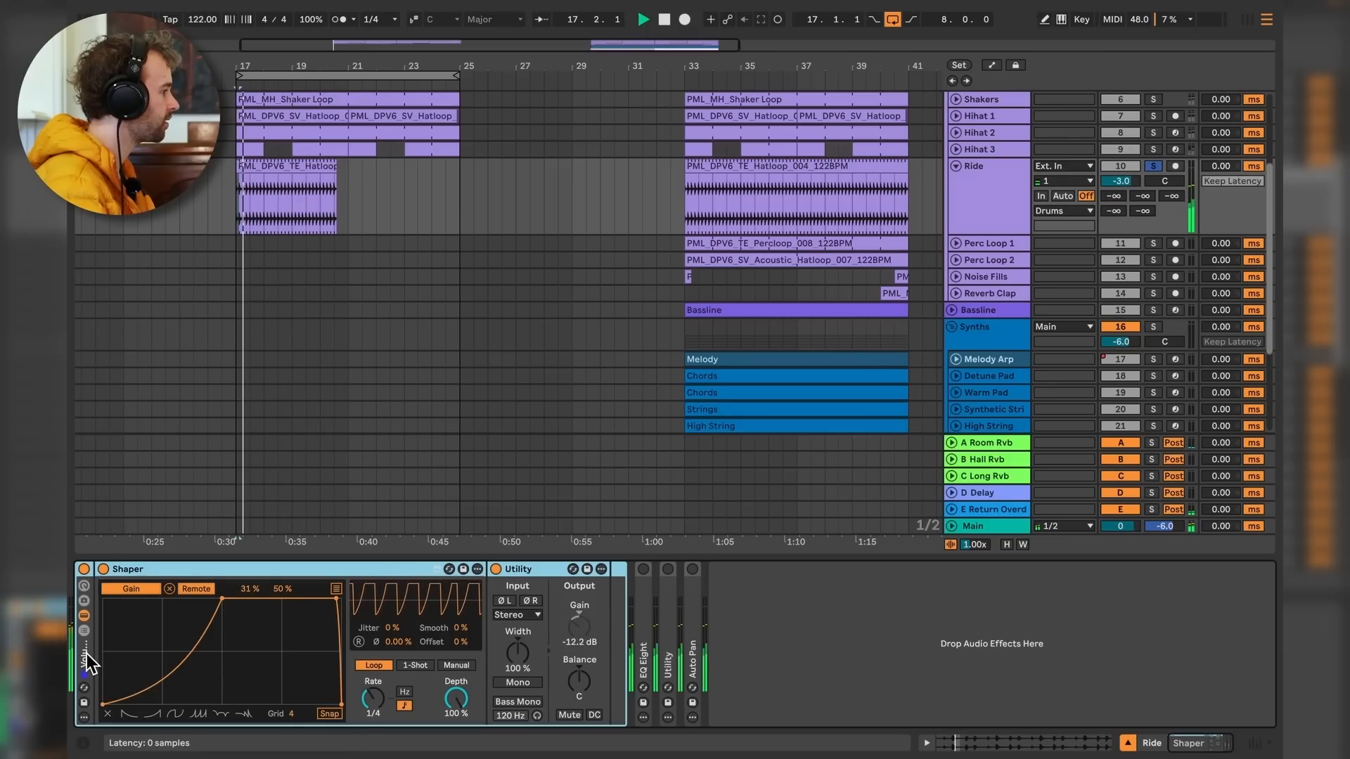
{"action": "left_click", "coordinate": [85, 569]}
{"action": "key", "text": "space"}
{"action": "key", "text": "space"}
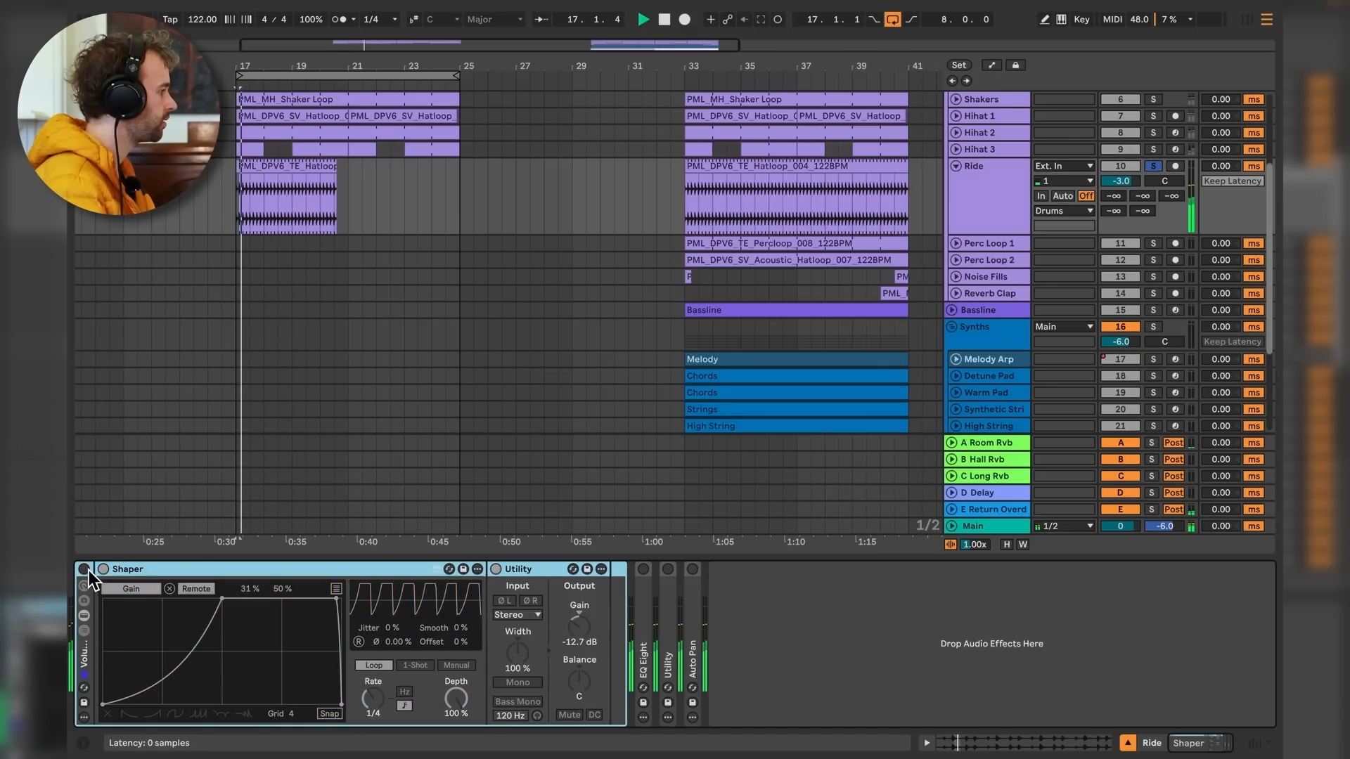
{"action": "left_click", "coordinate": [85, 570]}
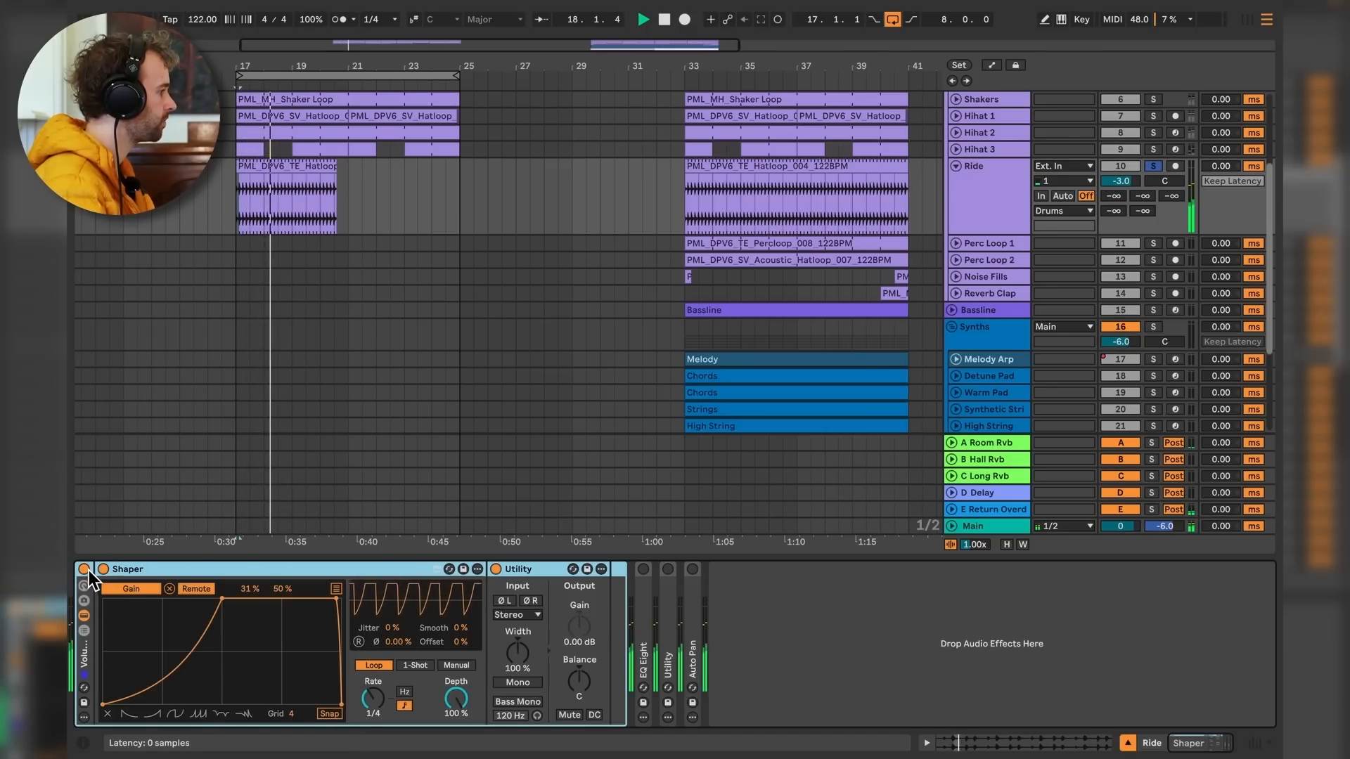
{"action": "key", "text": "space"}
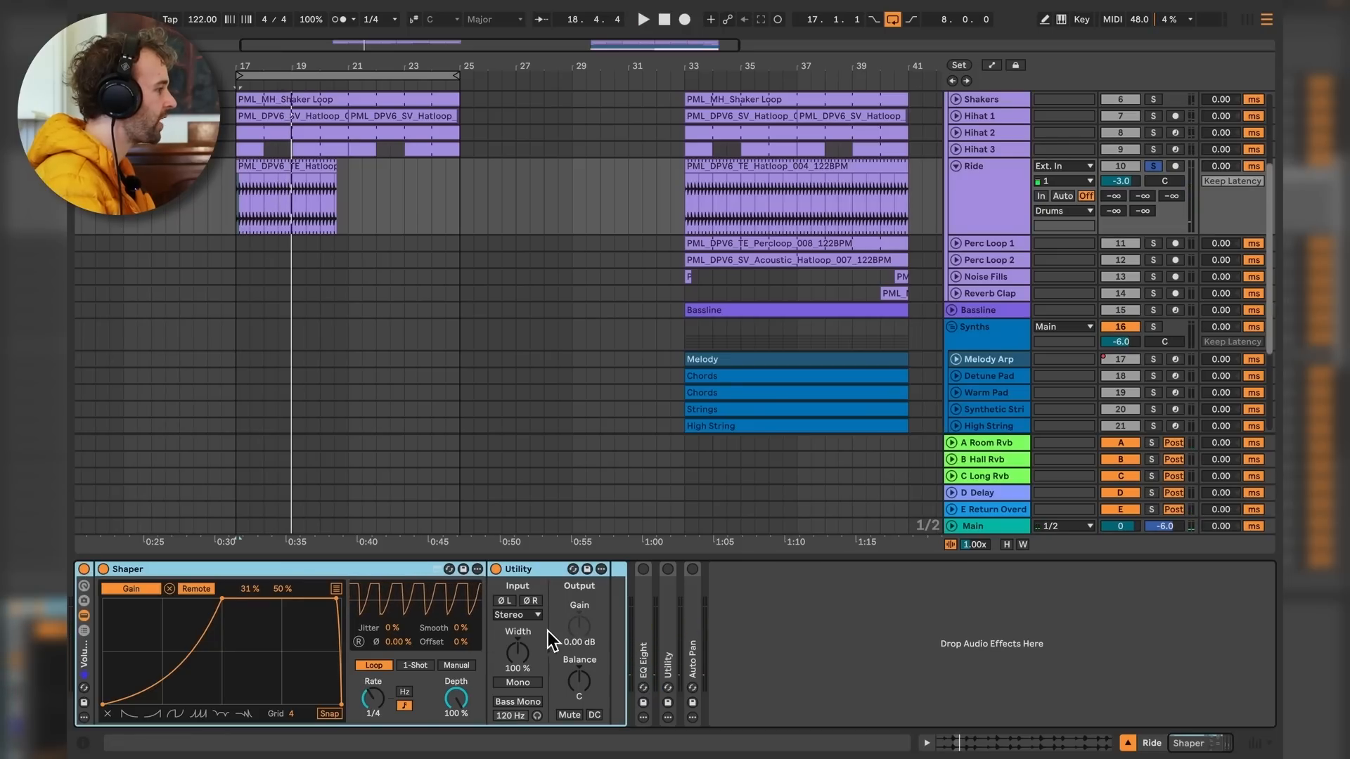
Unfold the Ride's EQ Eight, switch it back on and listen to the low-cut result.
{"action": "double_click", "coordinate": [648, 627]}
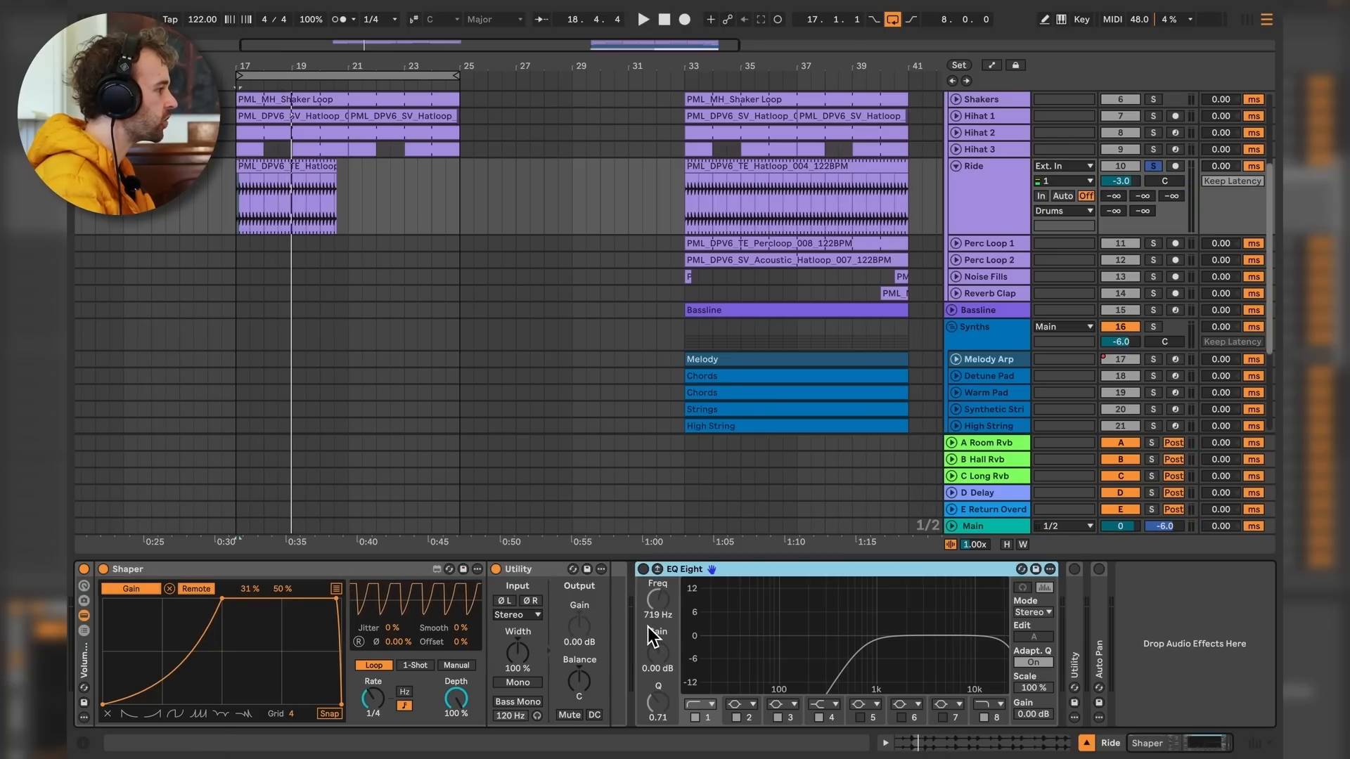
{"action": "left_click", "coordinate": [643, 569]}
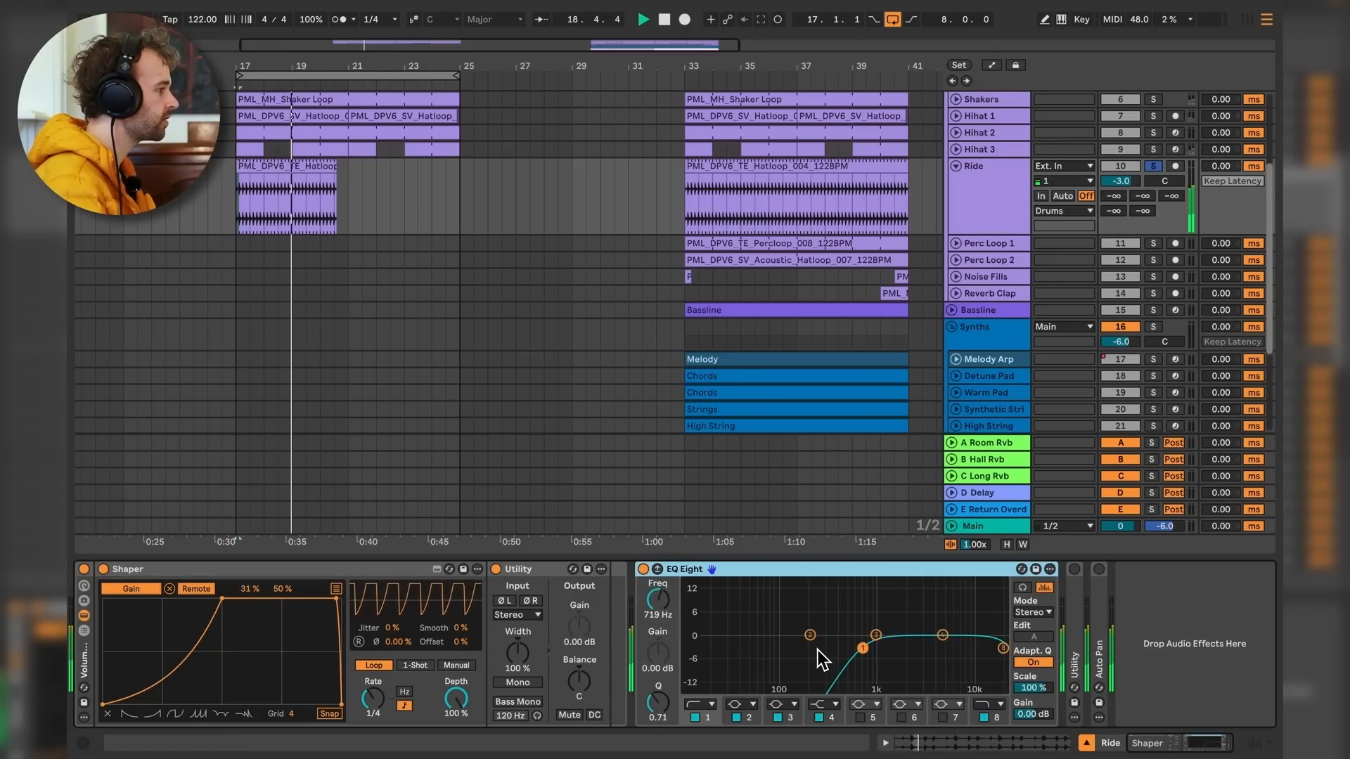
{"action": "key", "text": "space"}
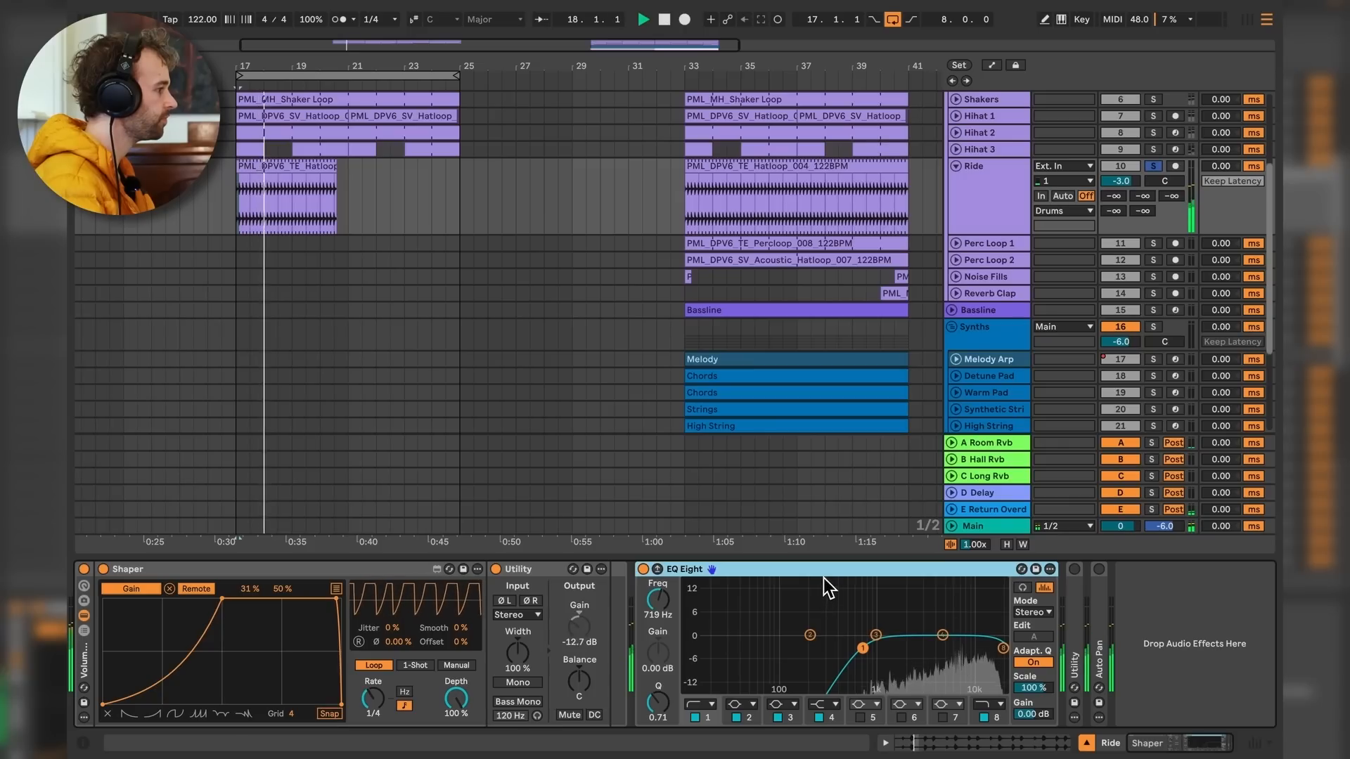
{"action": "key", "text": "space"}
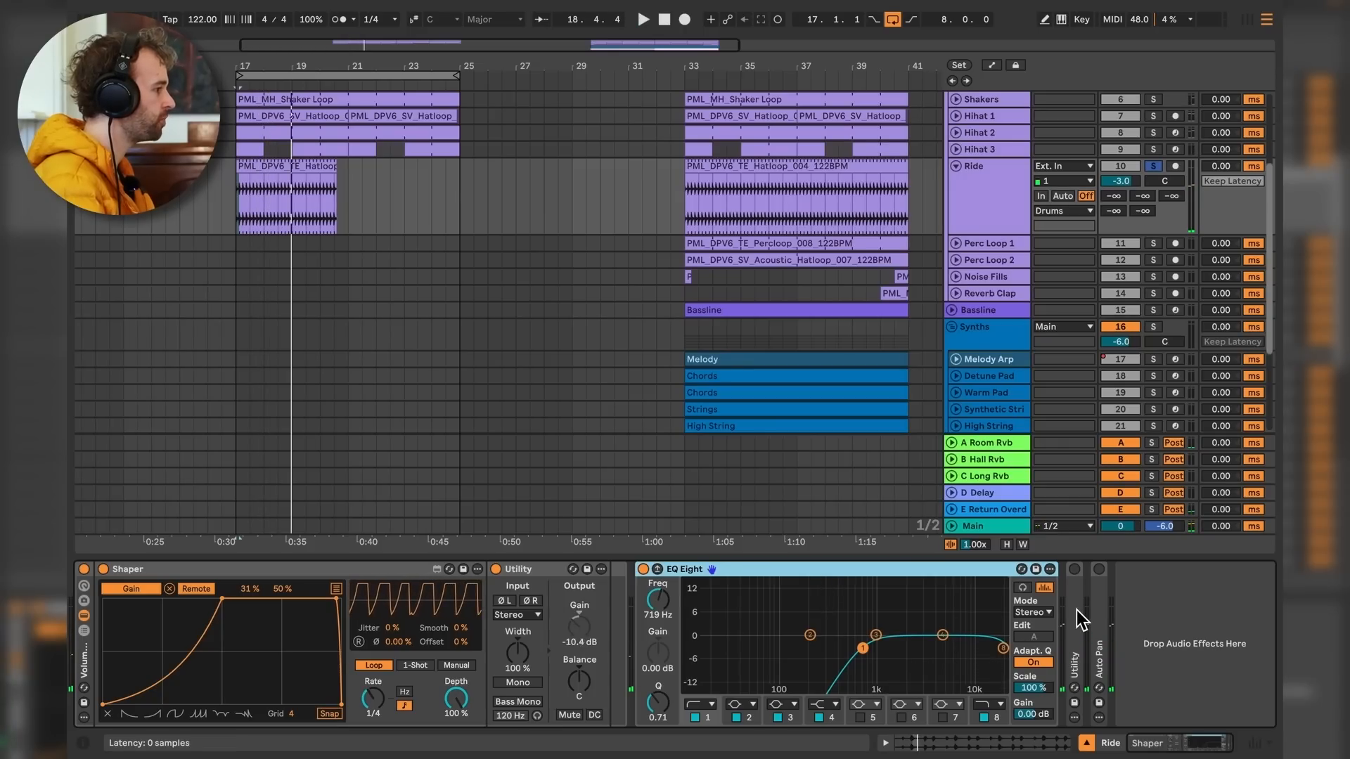
Unfold the Utility that uses only the right channel, switch it back on and listen to the Ride.
{"action": "double_click", "coordinate": [1077, 610]}
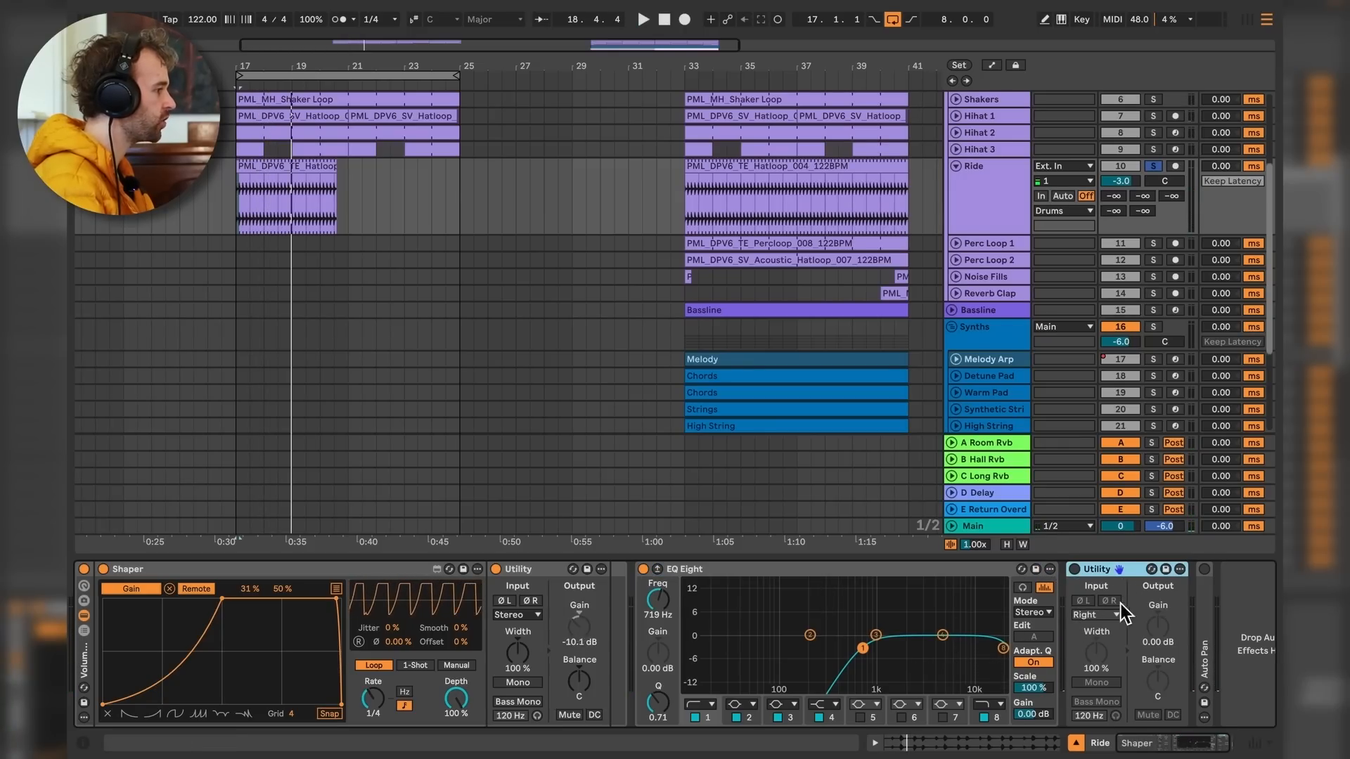
{"action": "left_click", "coordinate": [1043, 569]}
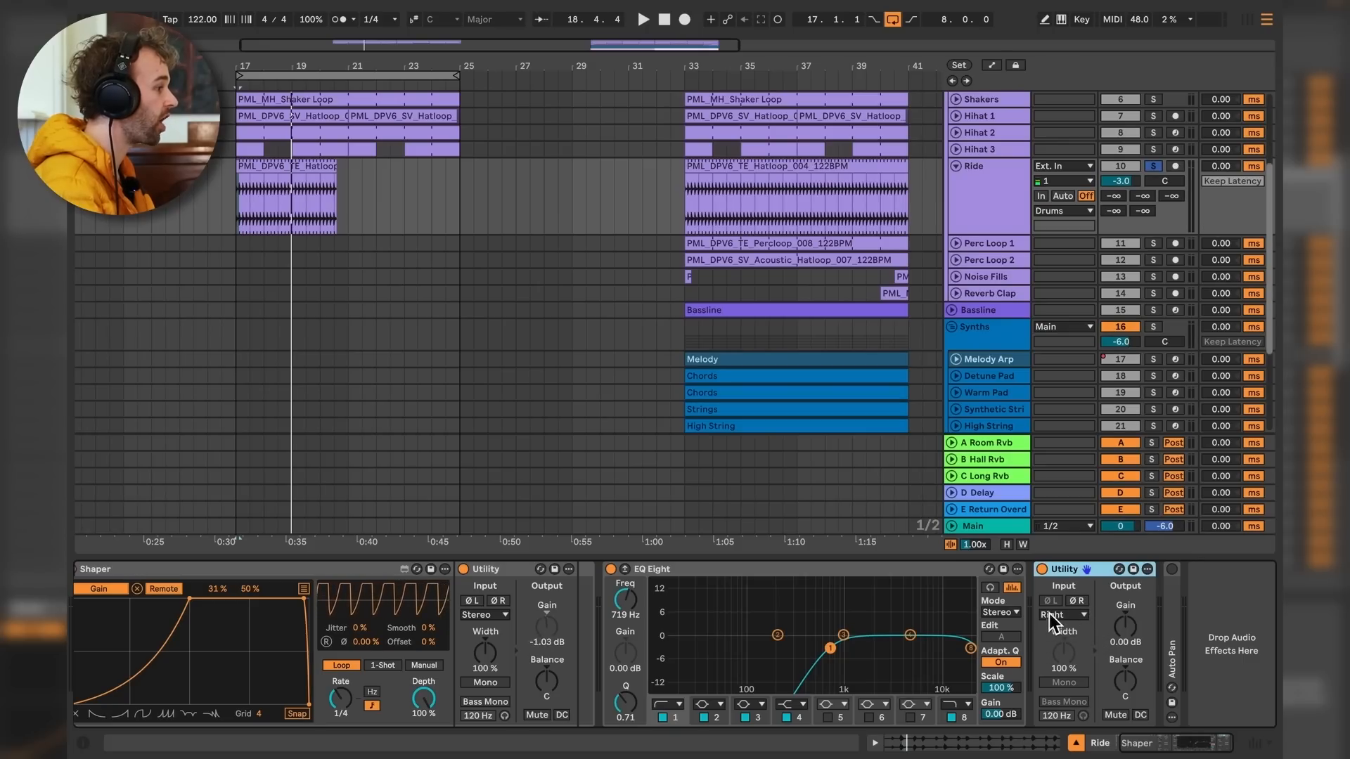
{"action": "key", "text": "space"}
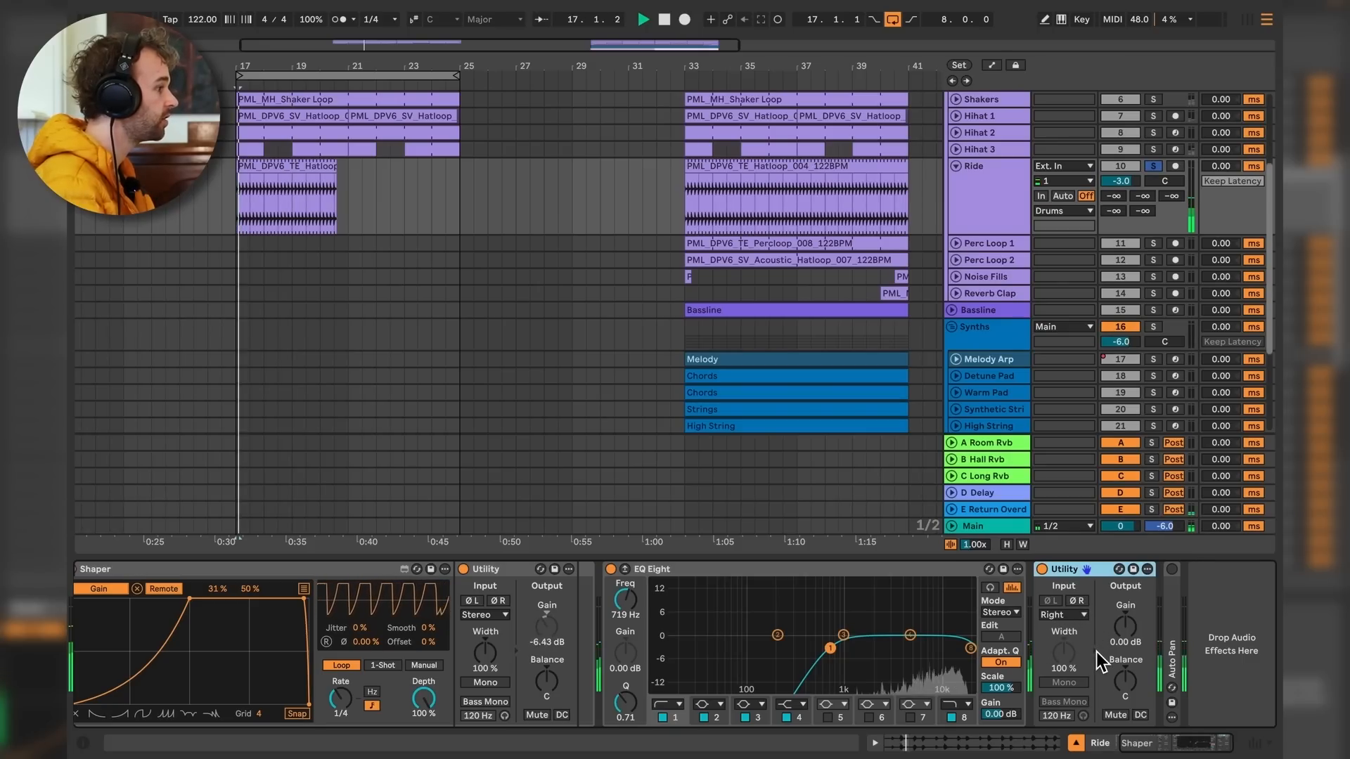
Unfold the Ride's Auto Pan, switch it back on and listen to the stereo movement.
{"action": "left_click", "coordinate": [1178, 618]}
{"action": "double_click", "coordinate": [1172, 617]}
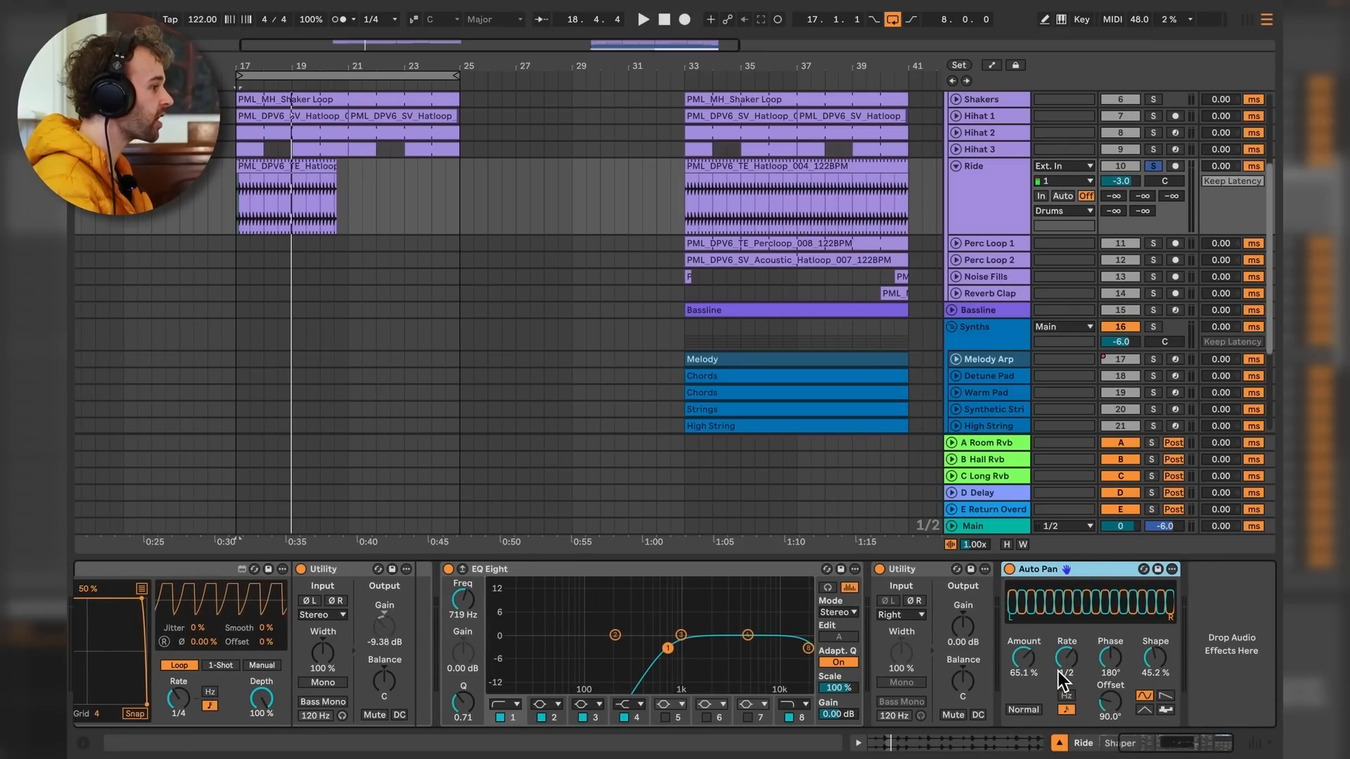
{"action": "key", "text": "space"}
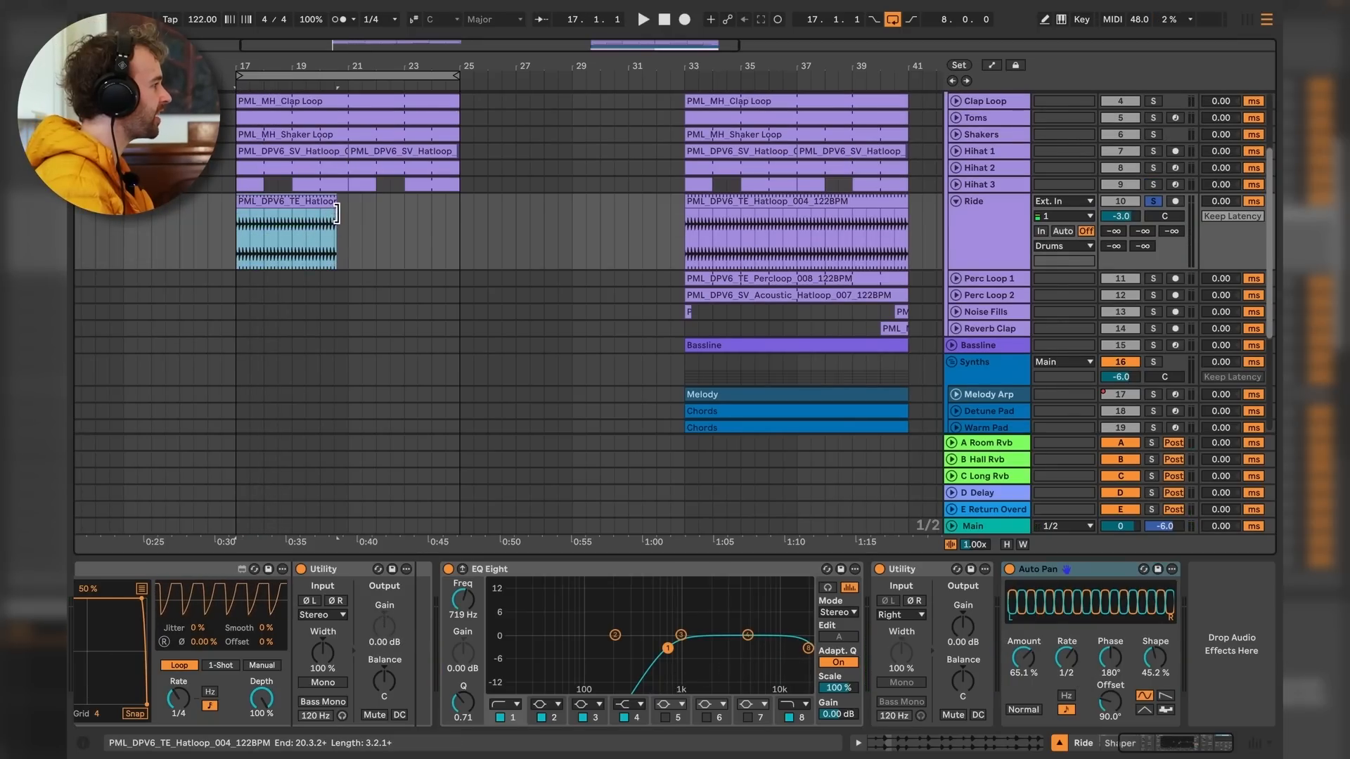
Extend the shortened Ride clip so it fills bar 17 up to bar 25.
{"action": "left_click_drag", "start_coordinate": [334, 212], "coordinate": [467, 225]}
{"action": "scroll", "coordinate": [406, 229], "scroll_direction": "up", "scroll_amount": 3}
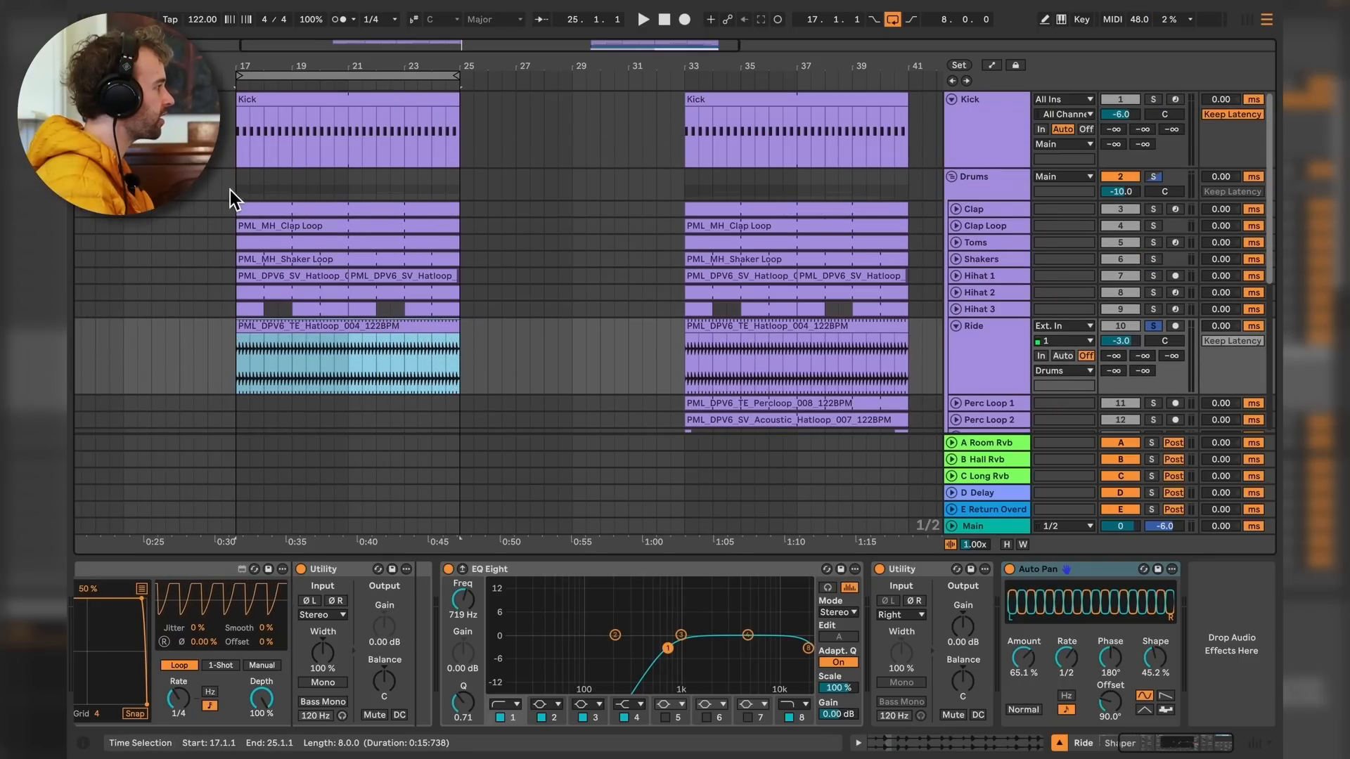
{"action": "scroll", "coordinate": [272, 204], "scroll_direction": "down", "scroll_amount": 4}
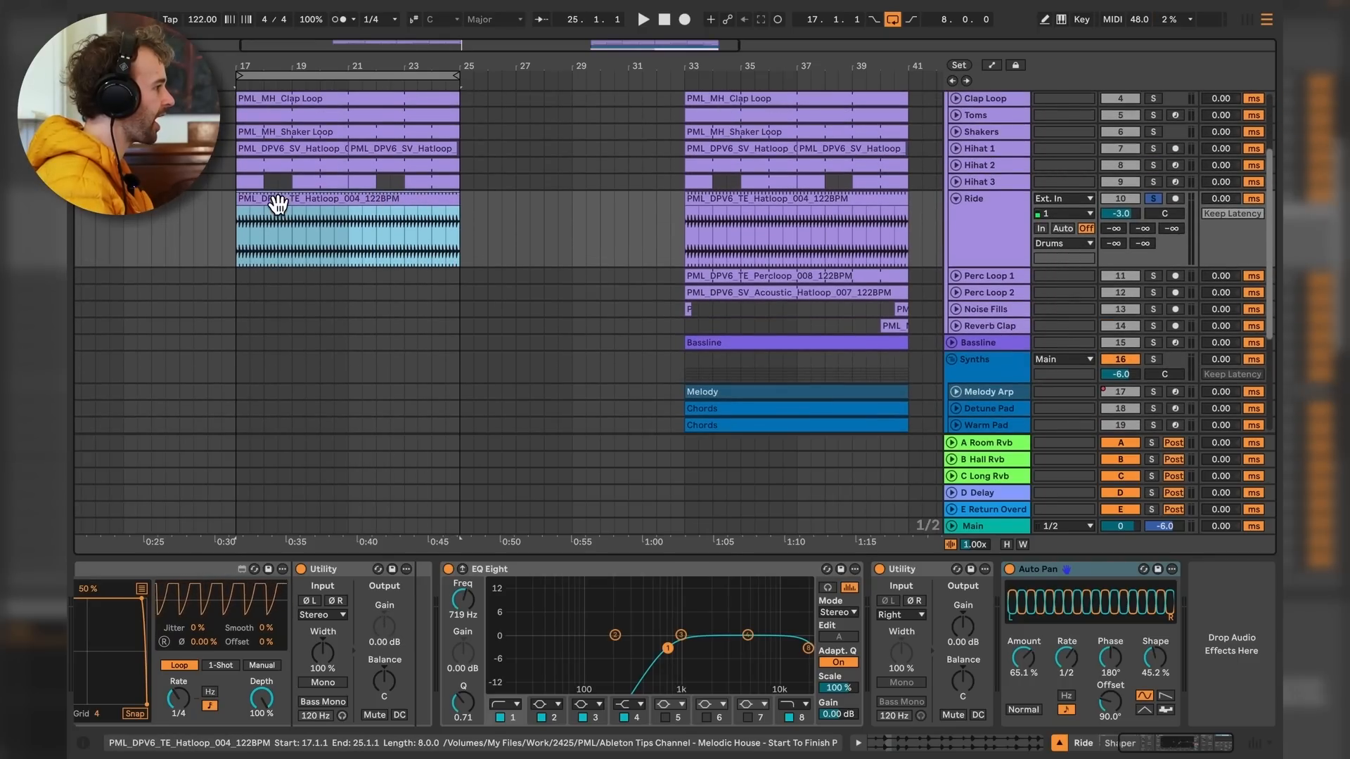
Unfold Perc Loop 1, copy its audio loop from bar 33 to bar 17, and solo the track with Ride folded.
{"action": "left_click", "coordinate": [984, 277]}
{"action": "left_click", "coordinate": [957, 277]}
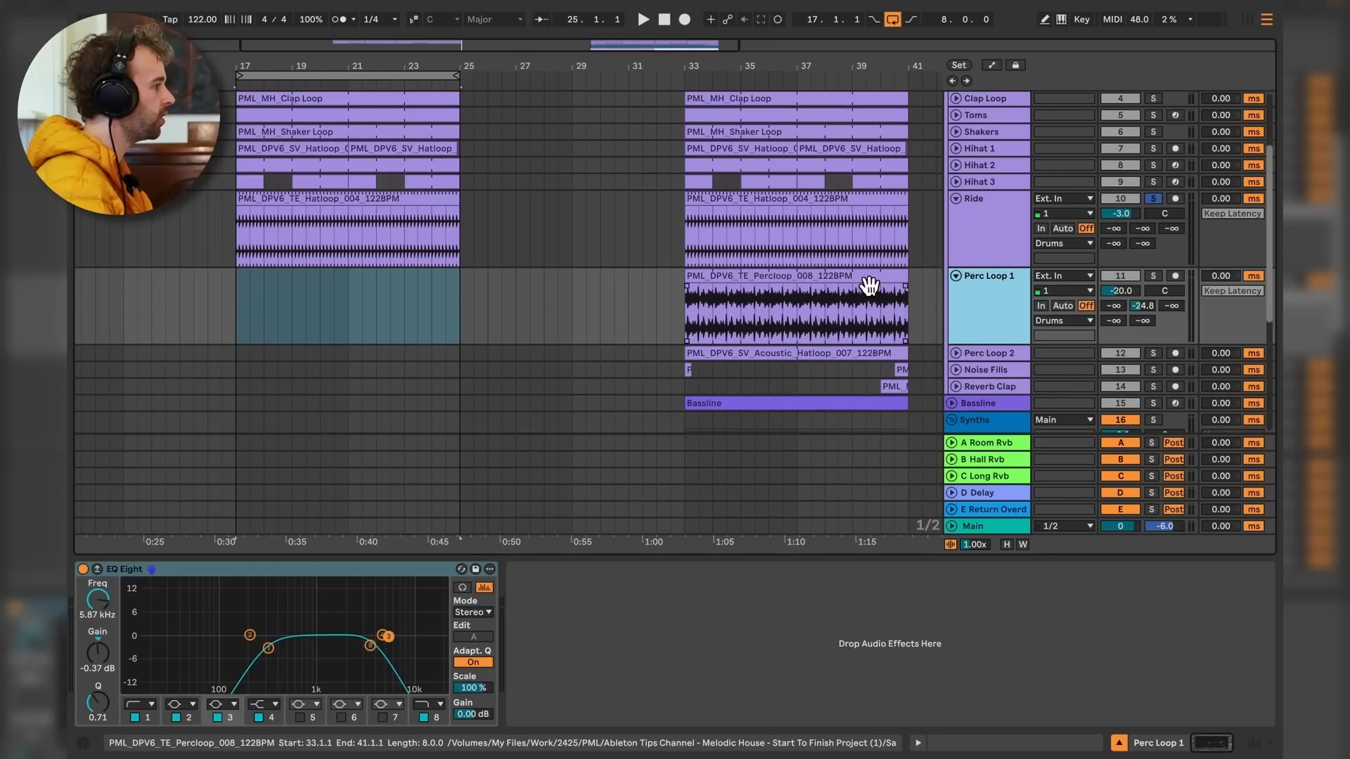
{"action": "left_click_drag", "start_coordinate": [870, 285], "coordinate": [422, 289]}
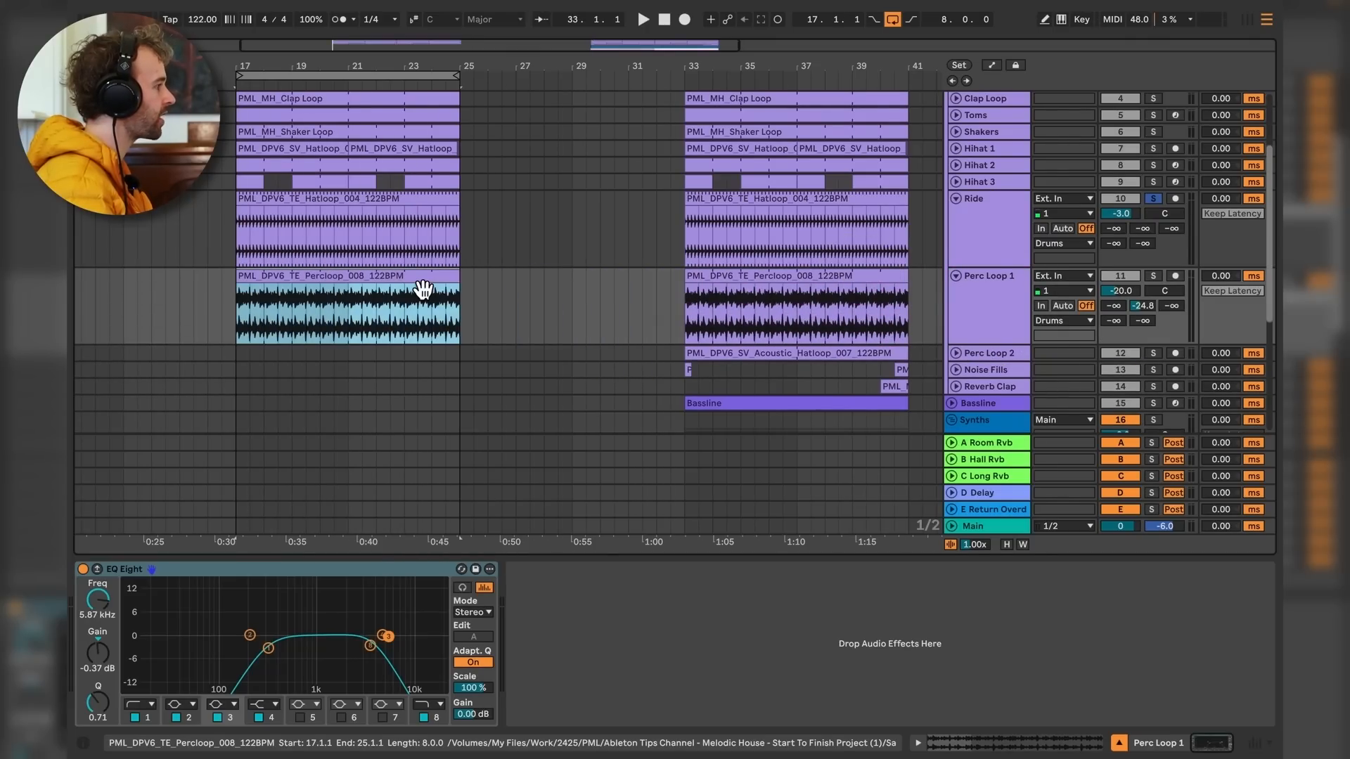
{"action": "left_click", "coordinate": [1153, 275]}
{"action": "left_click", "coordinate": [960, 203]}
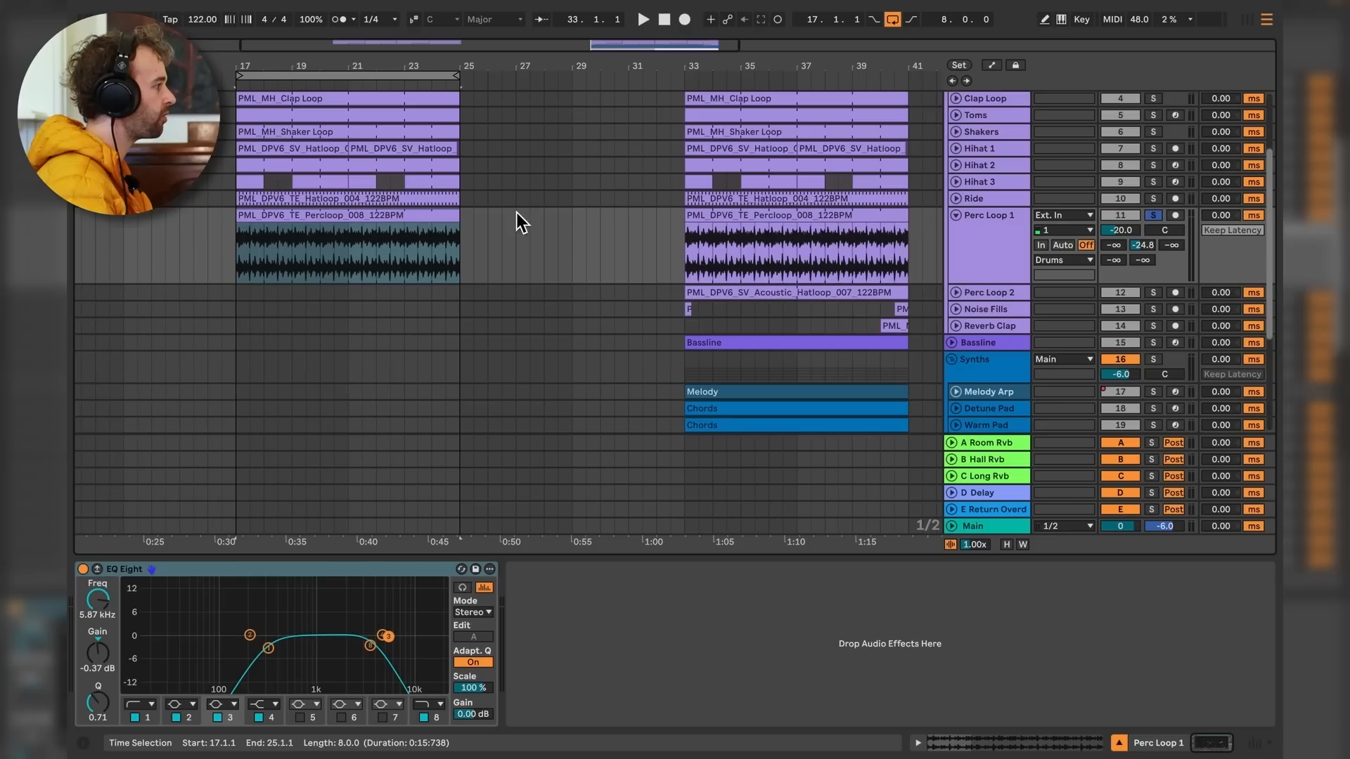
Listen to the copied Perc Loop 1 clip from bar 17 and examine its sample waveform.
{"action": "left_click", "coordinate": [368, 276]}
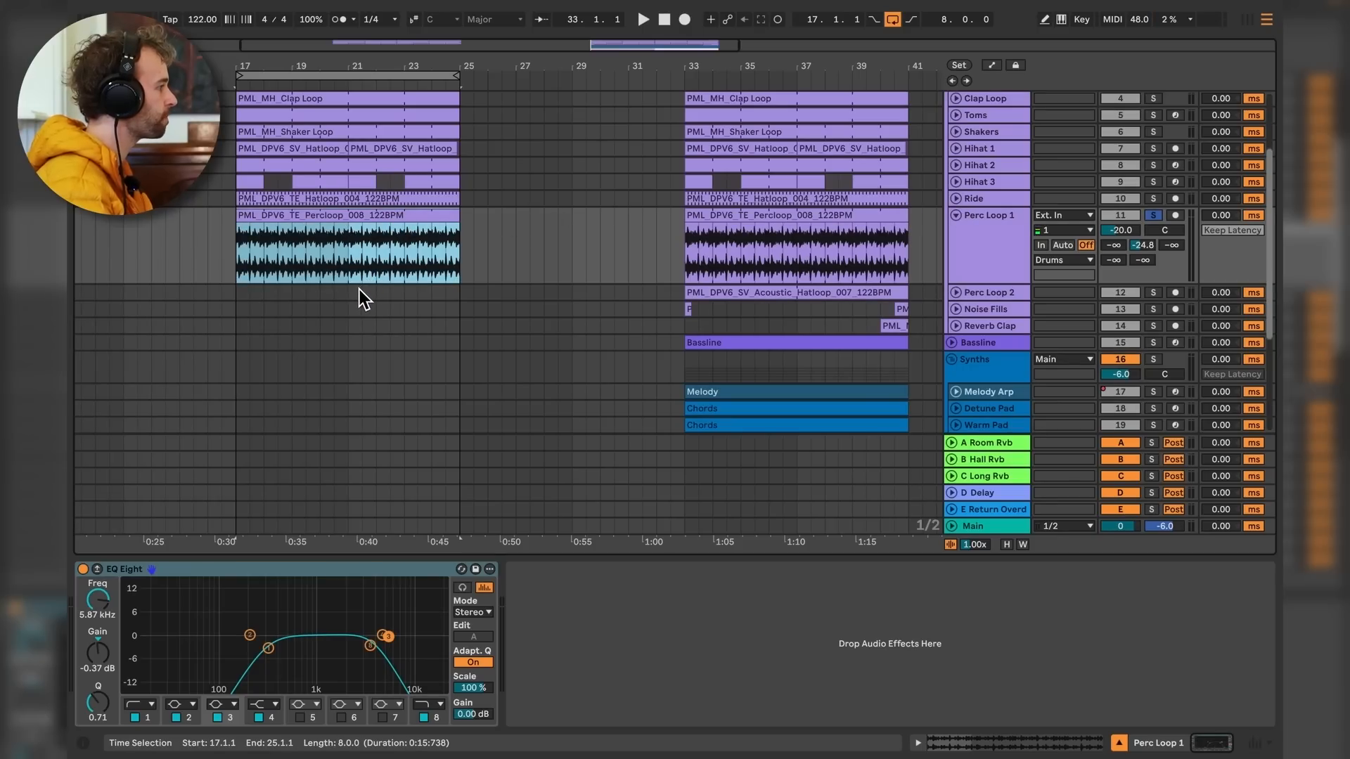
{"action": "key", "text": "space"}
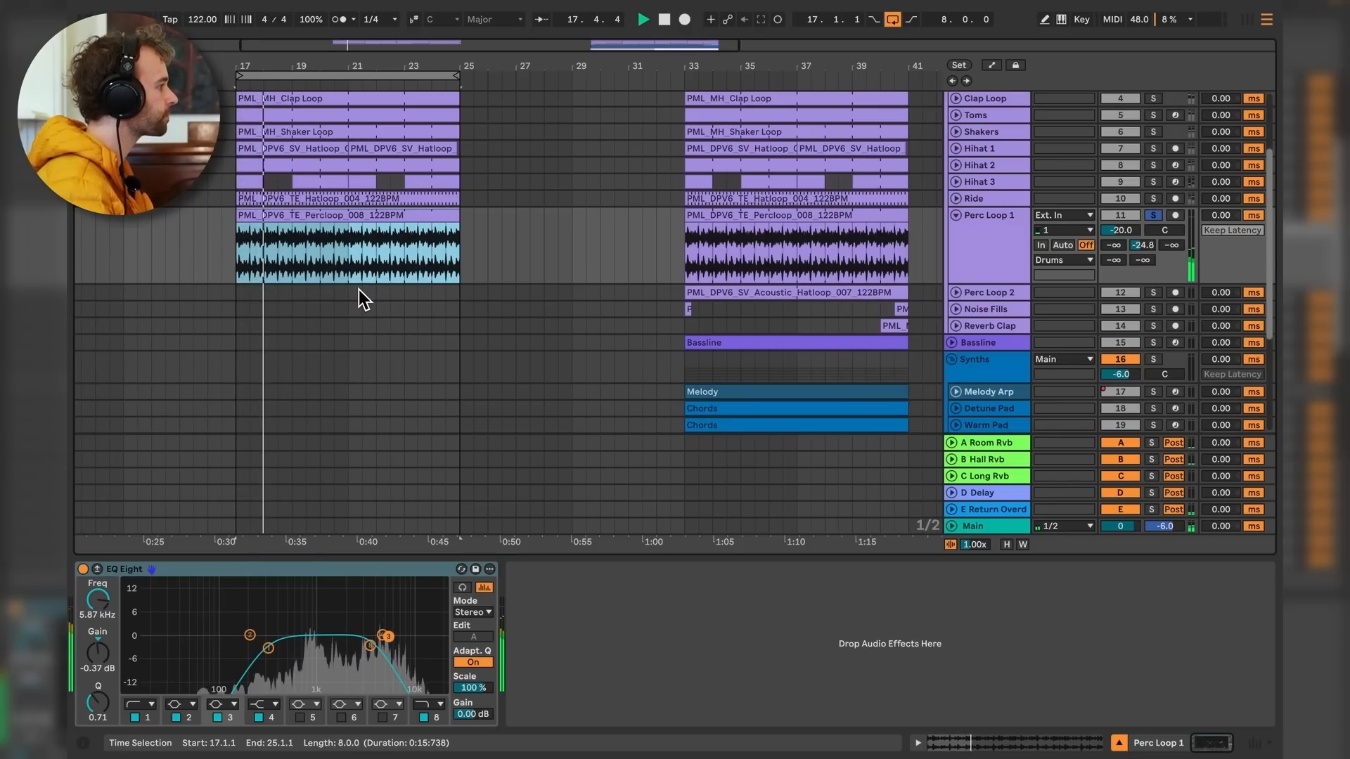
{"action": "key", "text": "space"}
{"action": "double_click", "coordinate": [355, 229]}
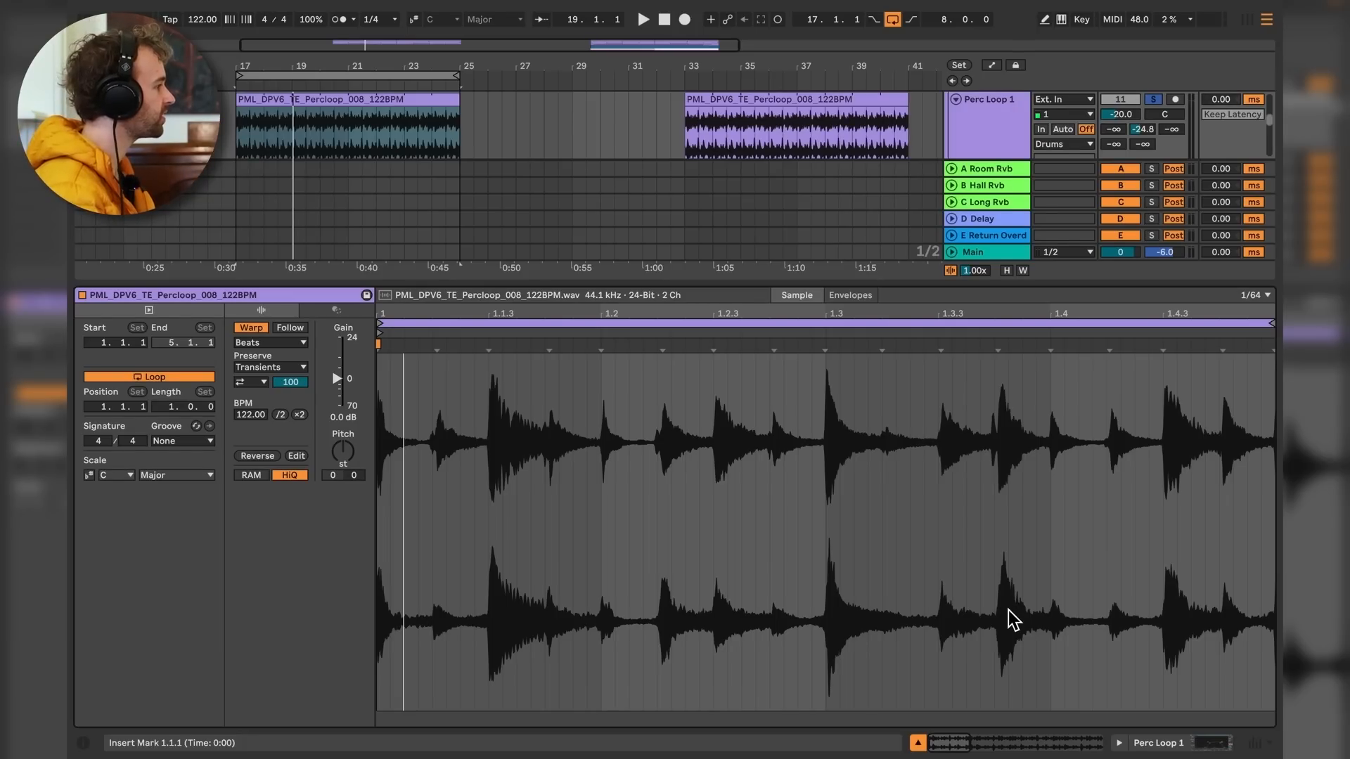
{"action": "key", "text": "shift+Tab"}
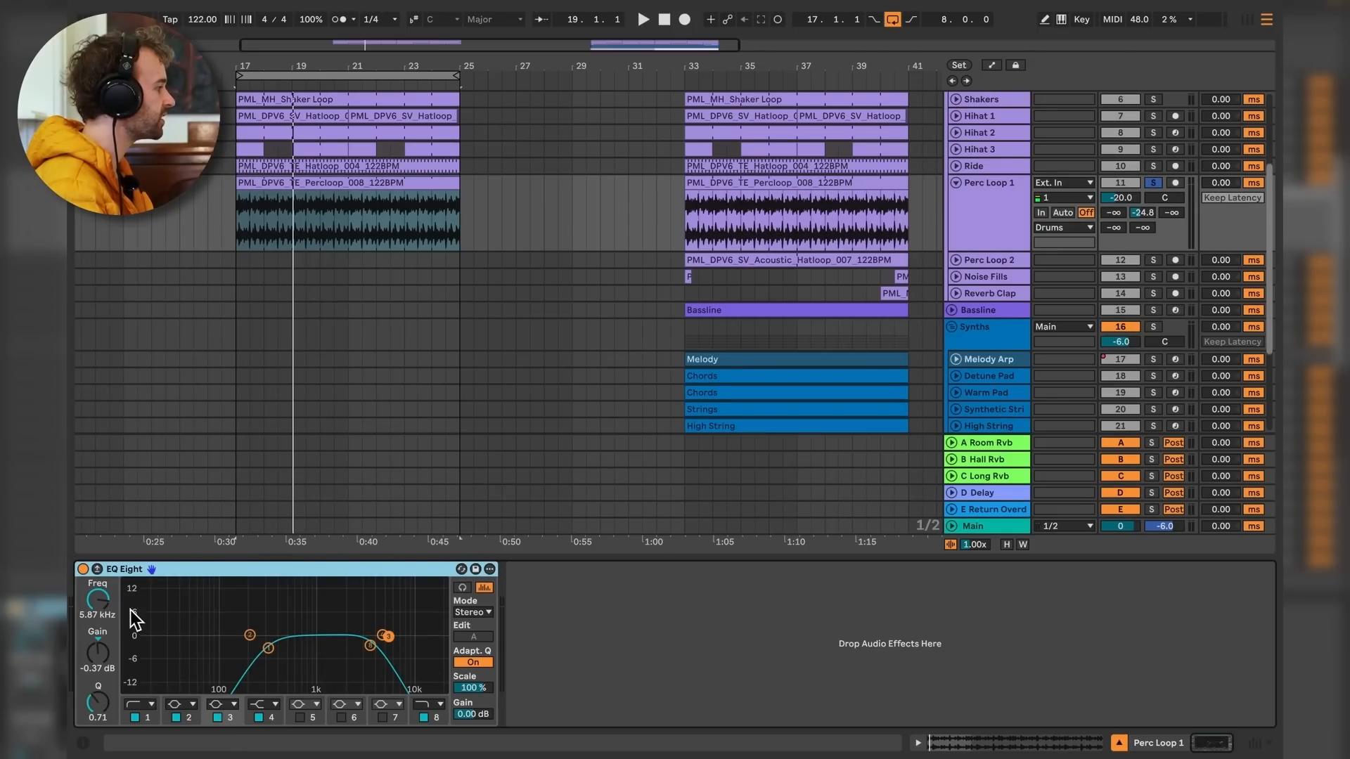
Listen to Perc Loop 1 with its EQ Eight bypassed and compare it with the EQ switched back on.
{"action": "left_click", "coordinate": [83, 570]}
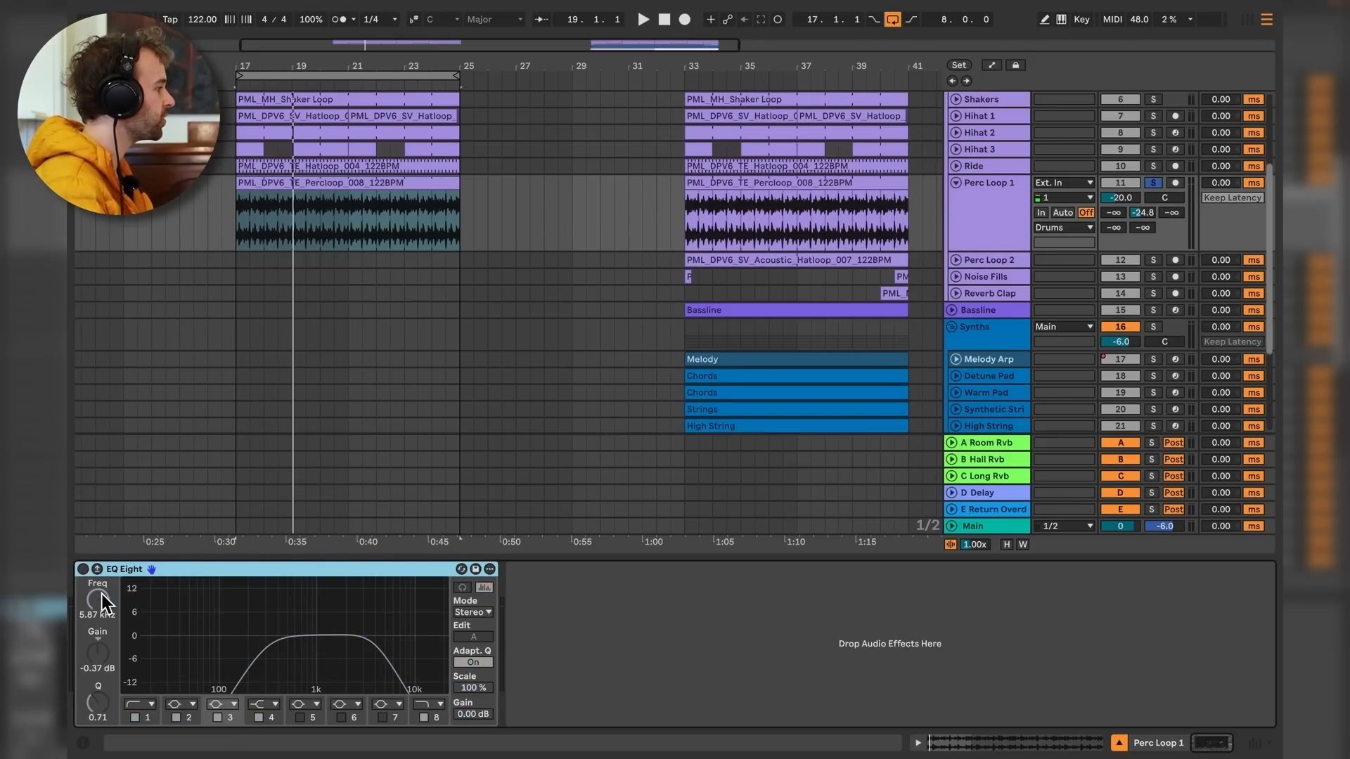
{"action": "key", "text": "space"}
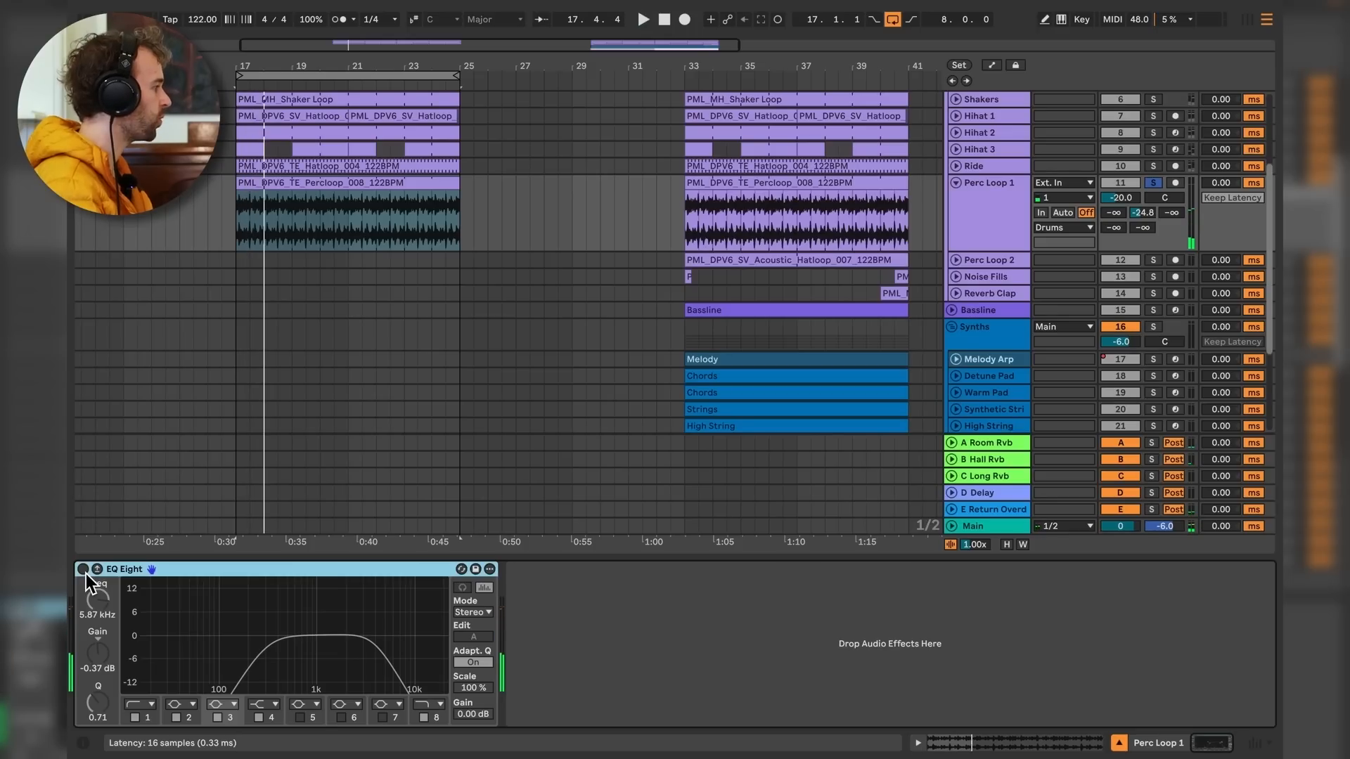
{"action": "left_click", "coordinate": [84, 571]}
{"action": "key", "text": "space"}
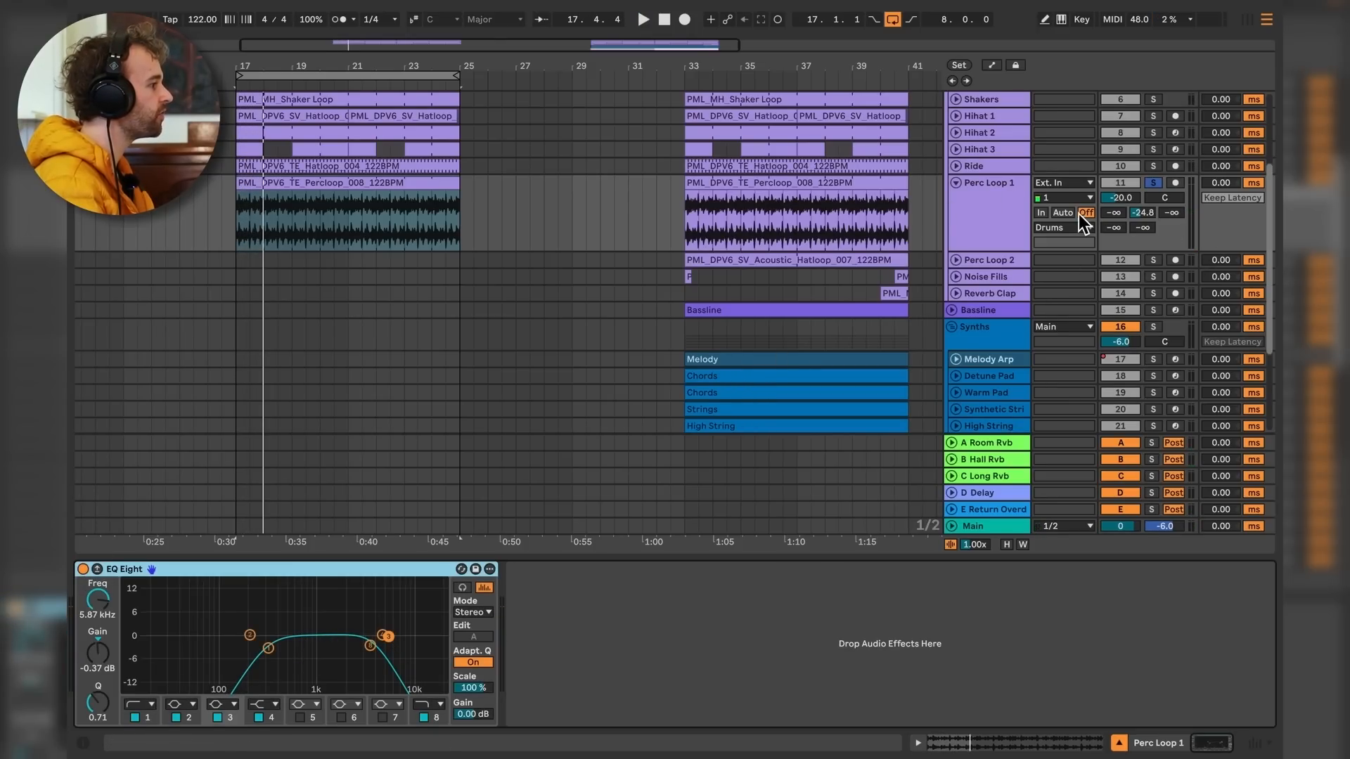
Check Perc Loop 1's send to the B Hall Rvb return and examine that return's Hybrid Reverb, Saturator and EQ Eight.
{"action": "left_click", "coordinate": [1142, 216]}
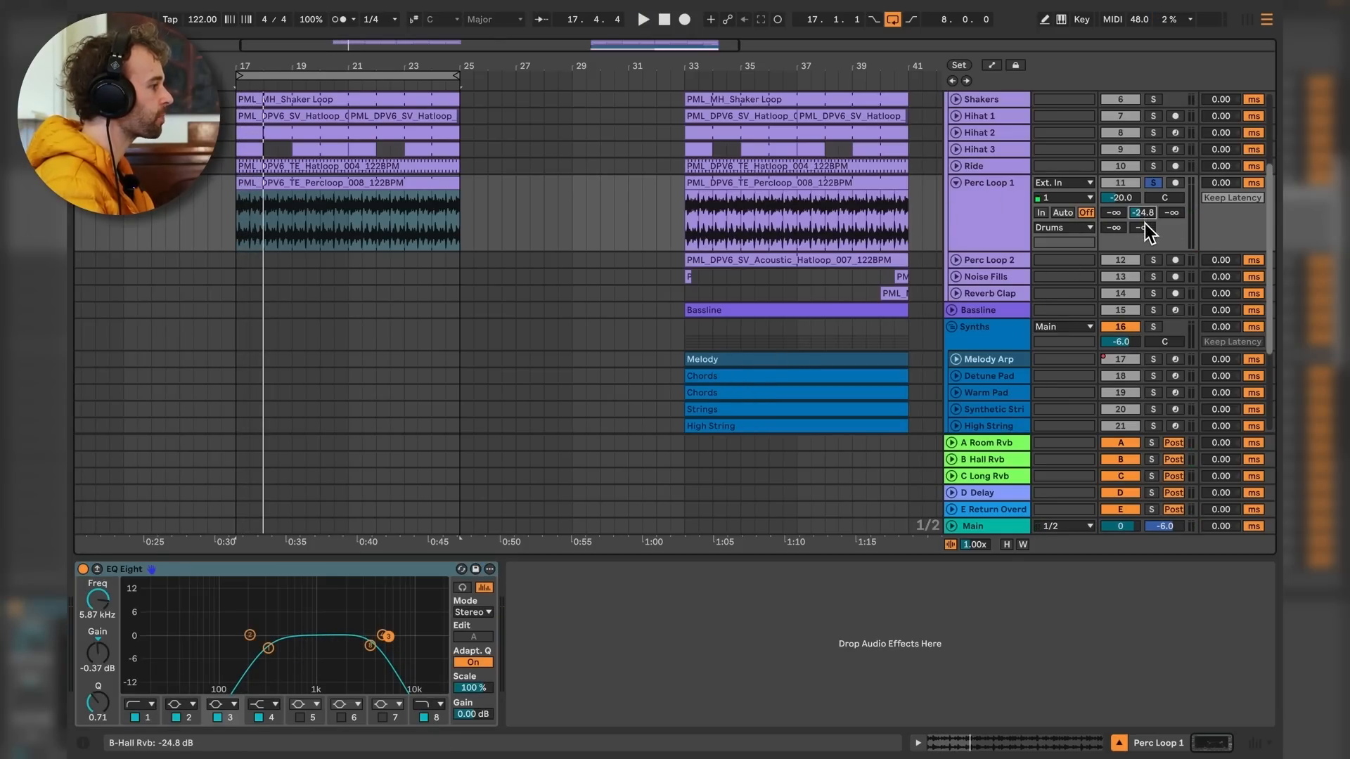
{"action": "left_click", "coordinate": [987, 461]}
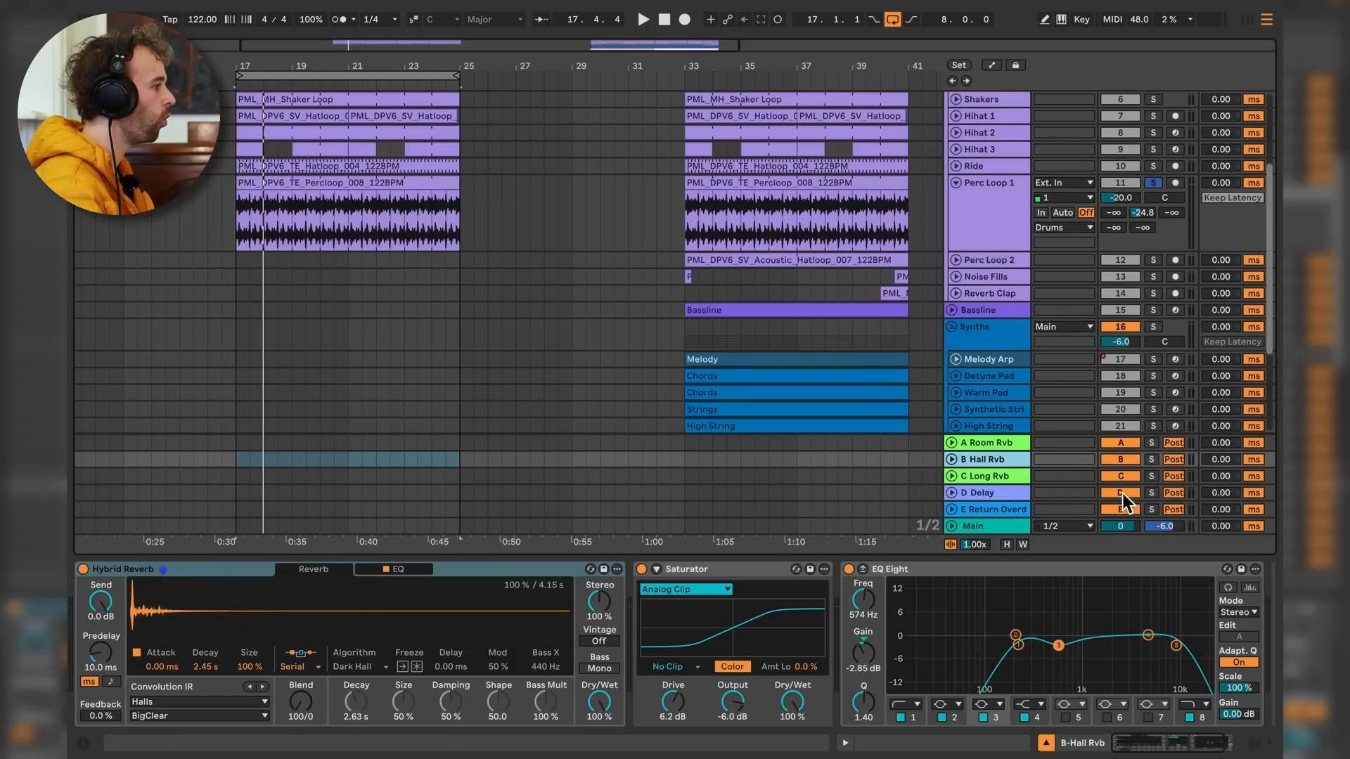
{"action": "left_click", "coordinate": [235, 591]}
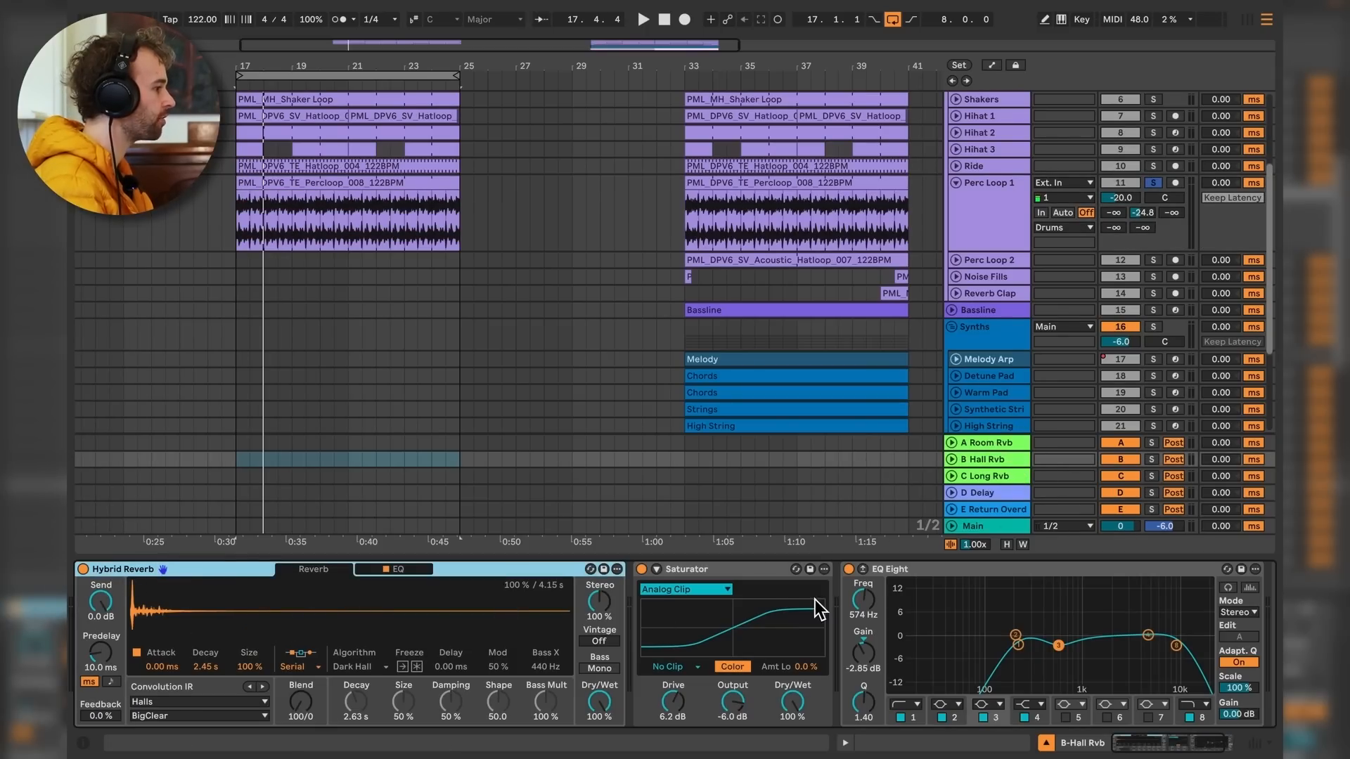
{"action": "left_click", "coordinate": [722, 570]}
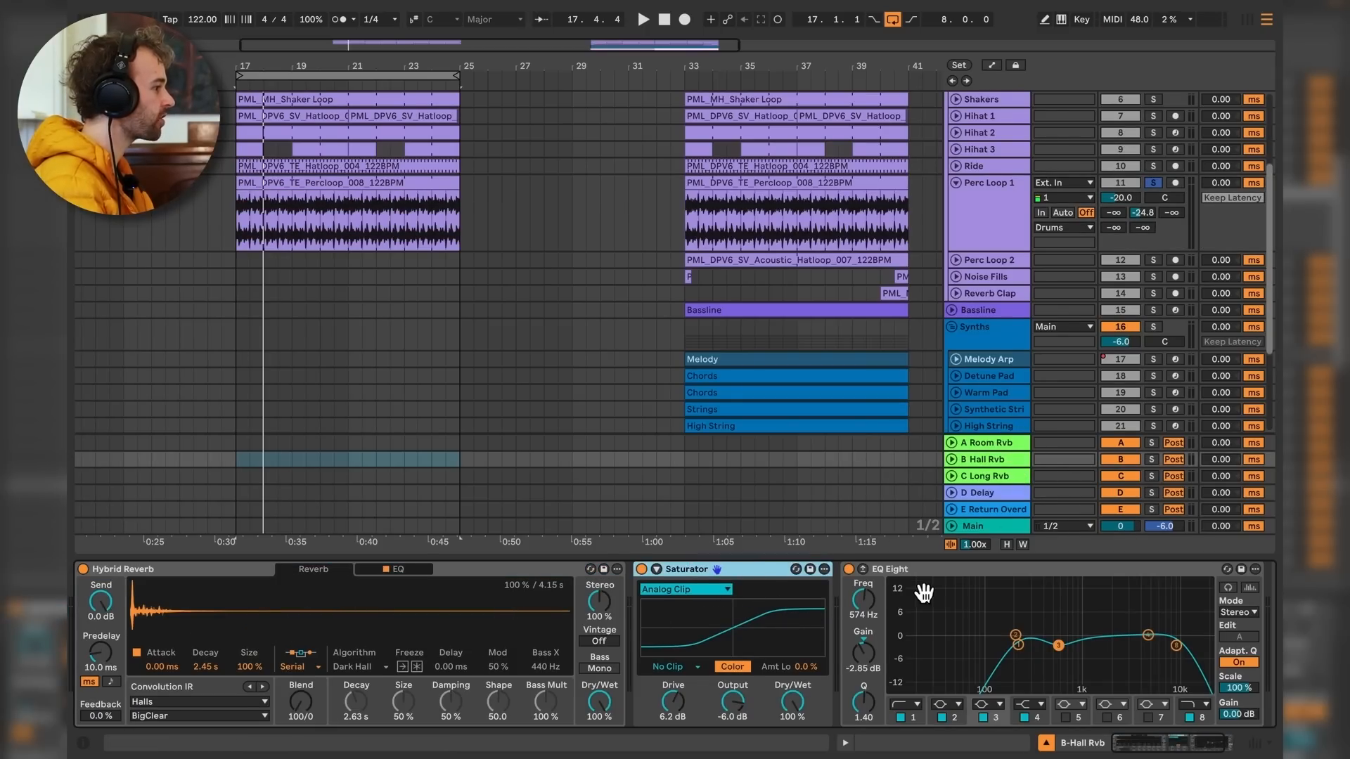
{"action": "left_click", "coordinate": [901, 568]}
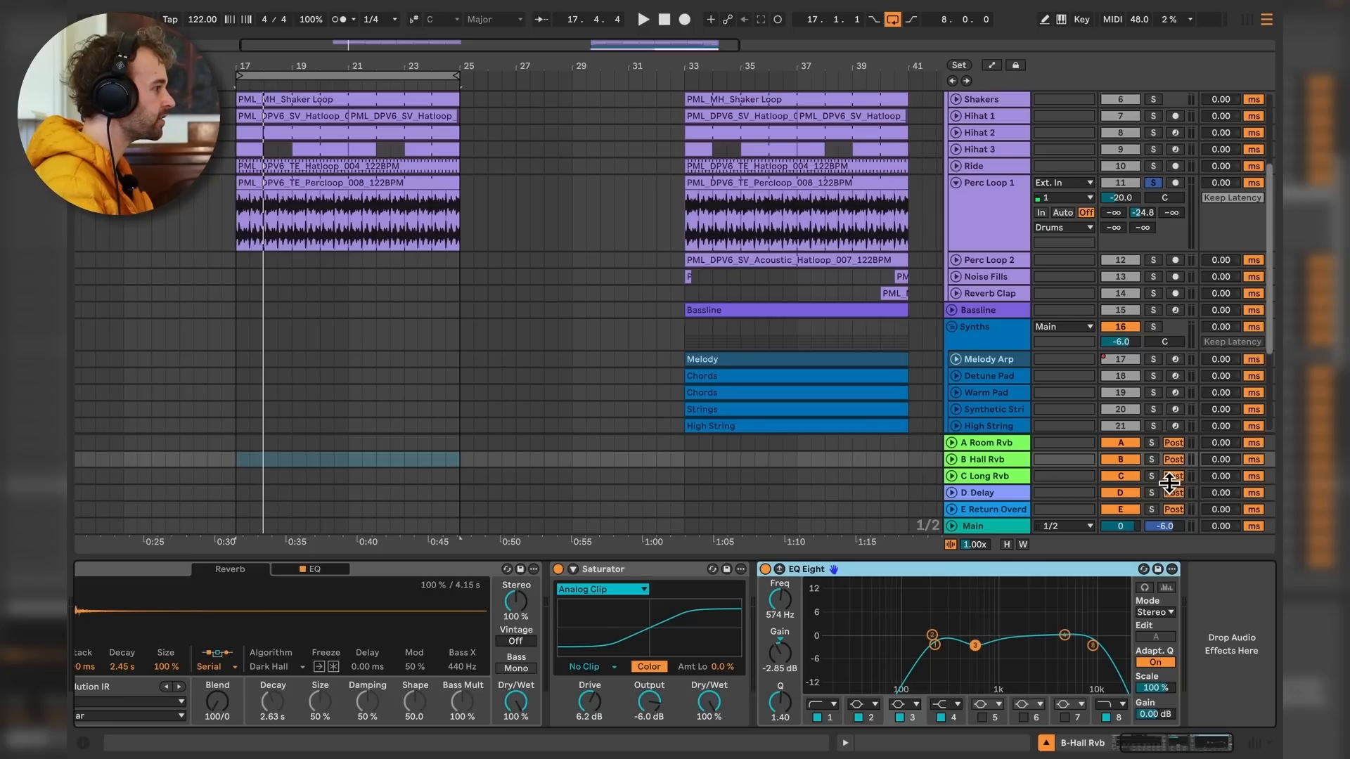
Fold Perc Loop 1, unfold Perc Loop 2, and copy its audio loop from bar 33 to bar 17 with the track soloed.
{"action": "left_click", "coordinate": [976, 209]}
{"action": "left_click", "coordinate": [958, 183]}
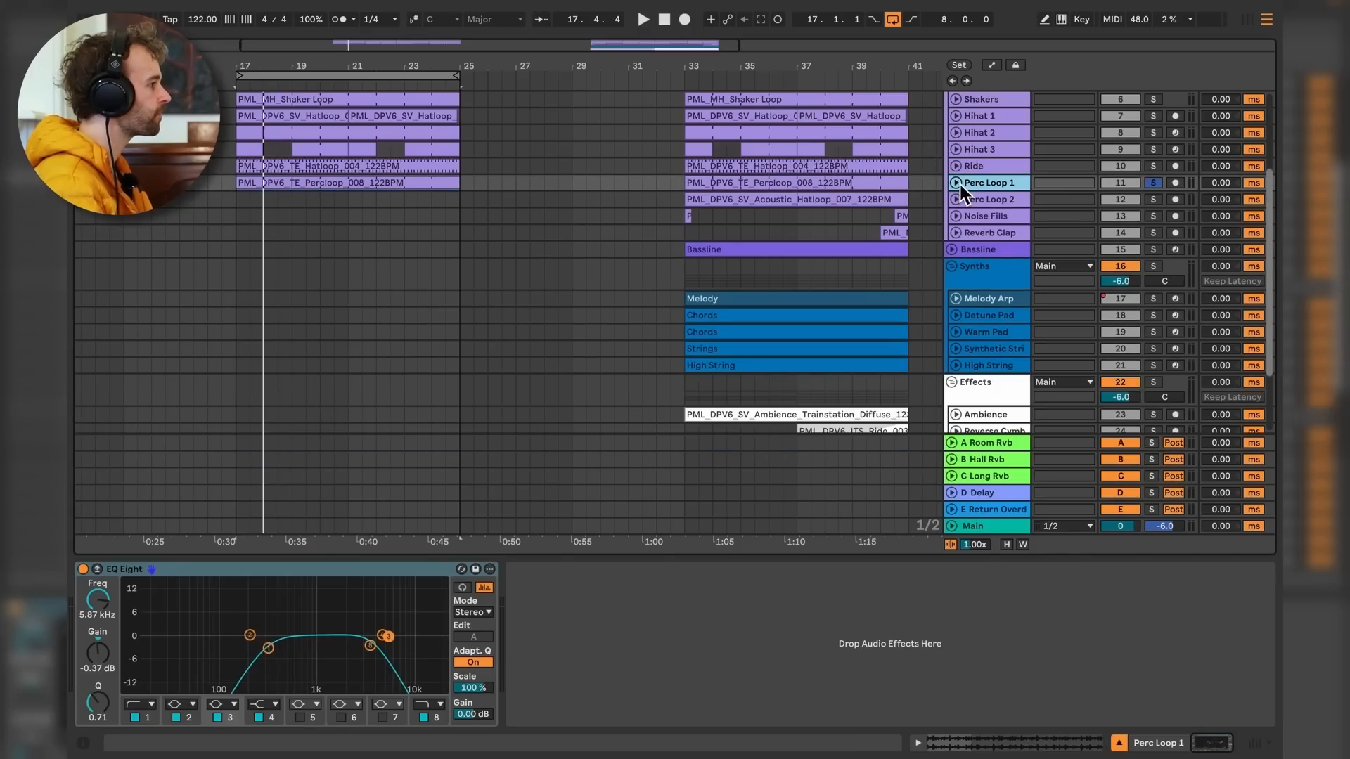
{"action": "left_click", "coordinate": [957, 201]}
{"action": "left_click", "coordinate": [981, 208]}
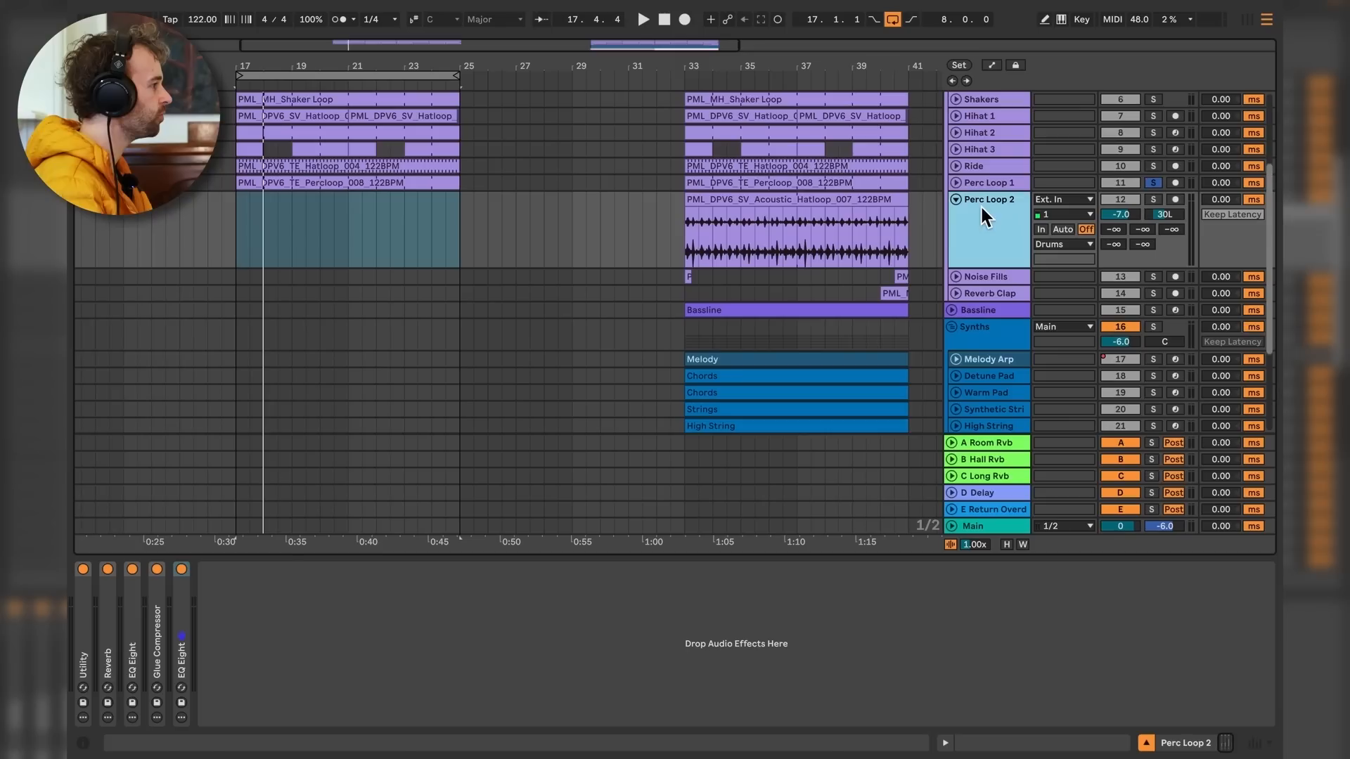
{"action": "left_click_drag", "start_coordinate": [887, 211], "coordinate": [433, 215]}
{"action": "left_click", "coordinate": [1153, 198]}
{"action": "left_click", "coordinate": [415, 203]}
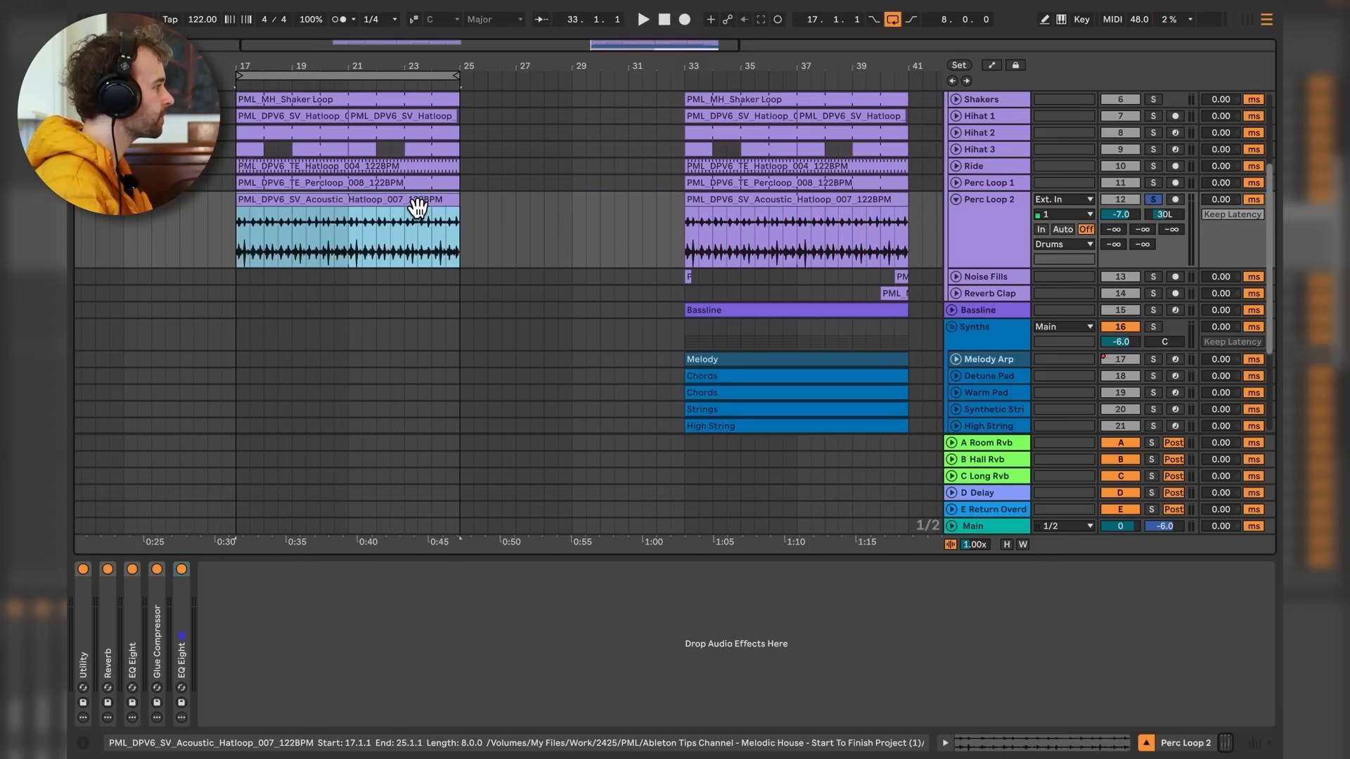
Listen to the copied Perc Loop 2 clip, bypass all five of its effects, and examine the dry sample's waveform.
{"action": "key", "text": "space"}
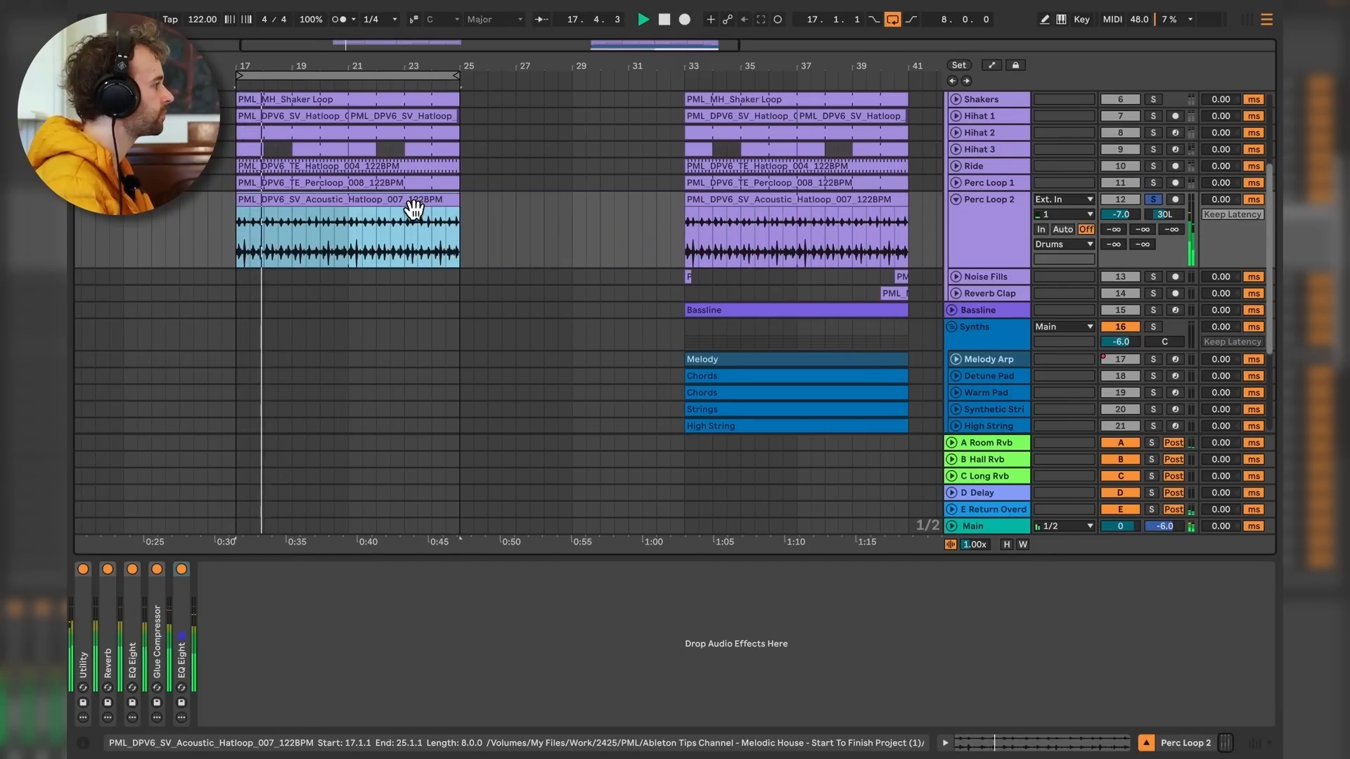
{"action": "left_click", "coordinate": [186, 605]}
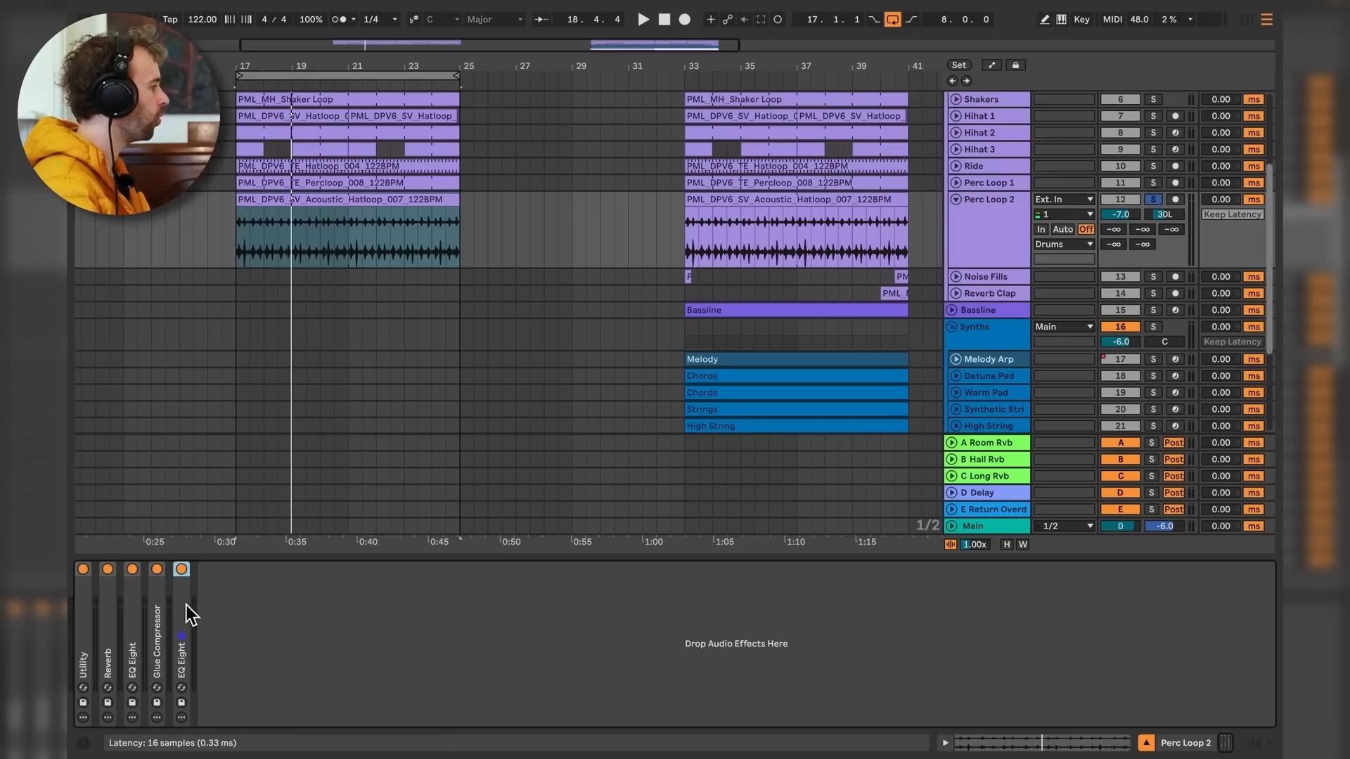
{"action": "left_click", "coordinate": [85, 610], "text": "shift"}
{"action": "key", "text": "0"}
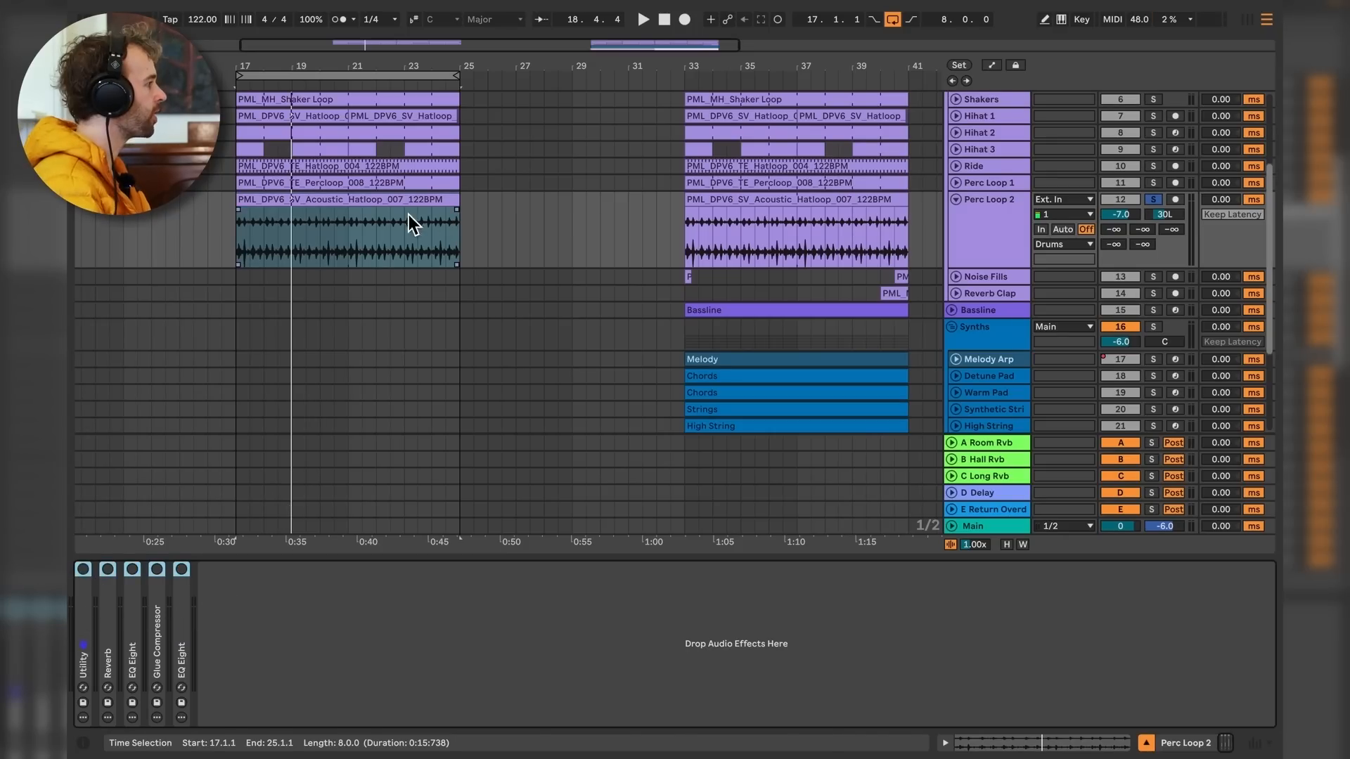
{"action": "double_click", "coordinate": [382, 206]}
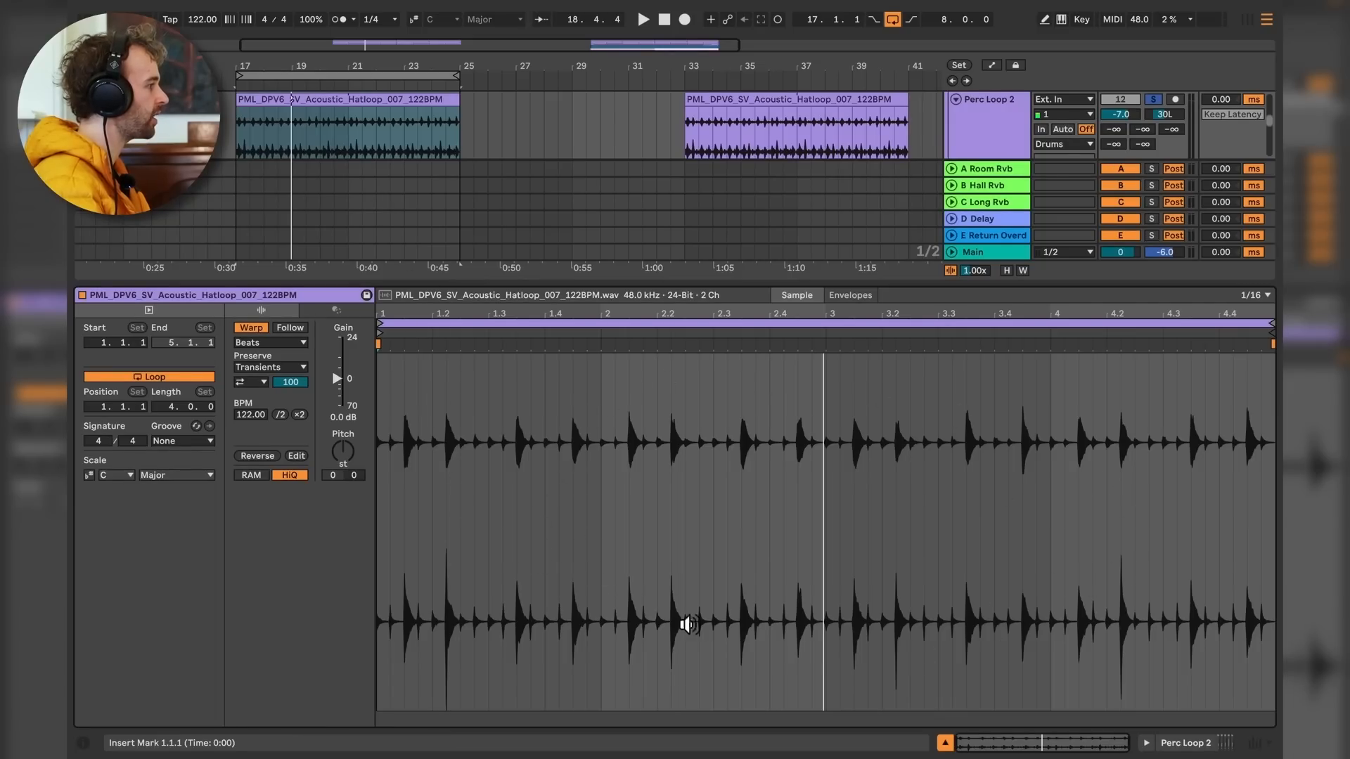
{"action": "key", "text": "space"}
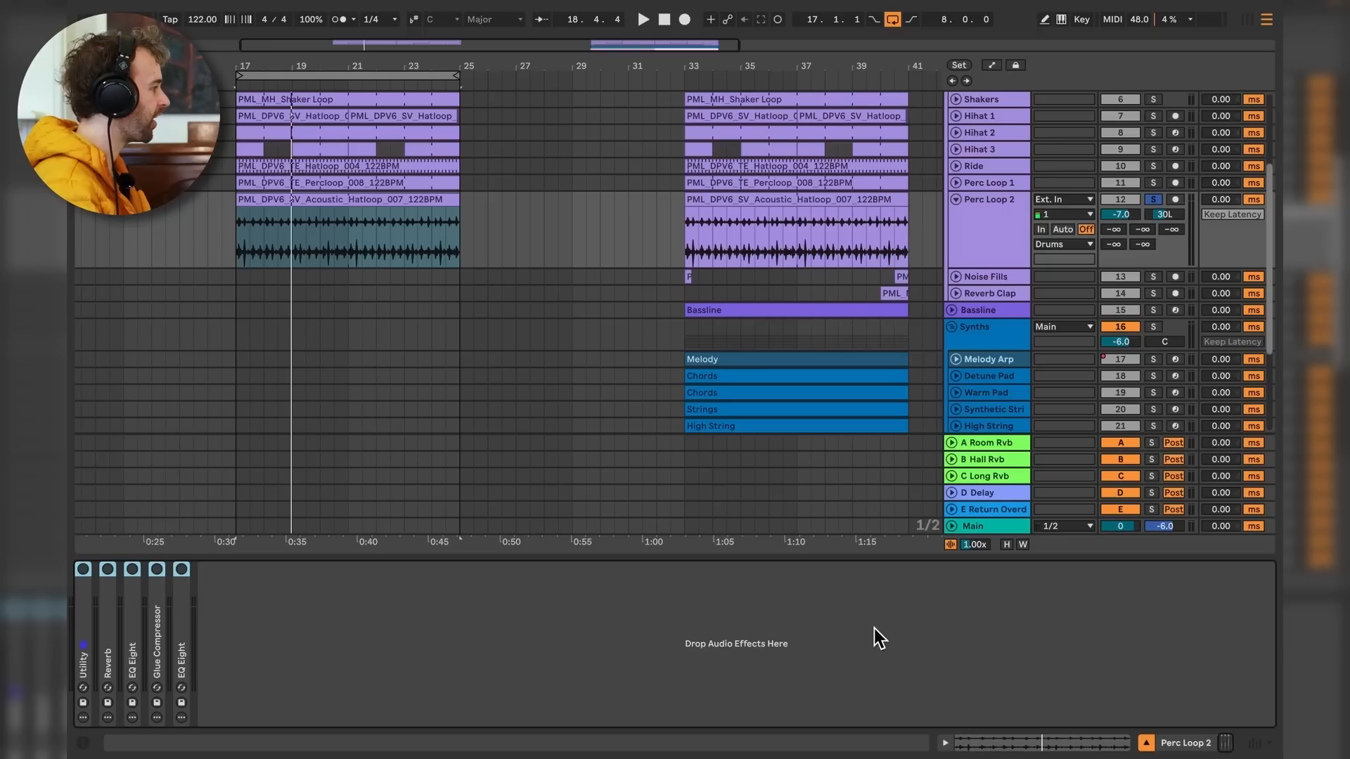
Unfold Perc Loop 2's Utility, switch it back on, and listen to how the track's panning places the loop.
{"action": "double_click", "coordinate": [84, 613]}
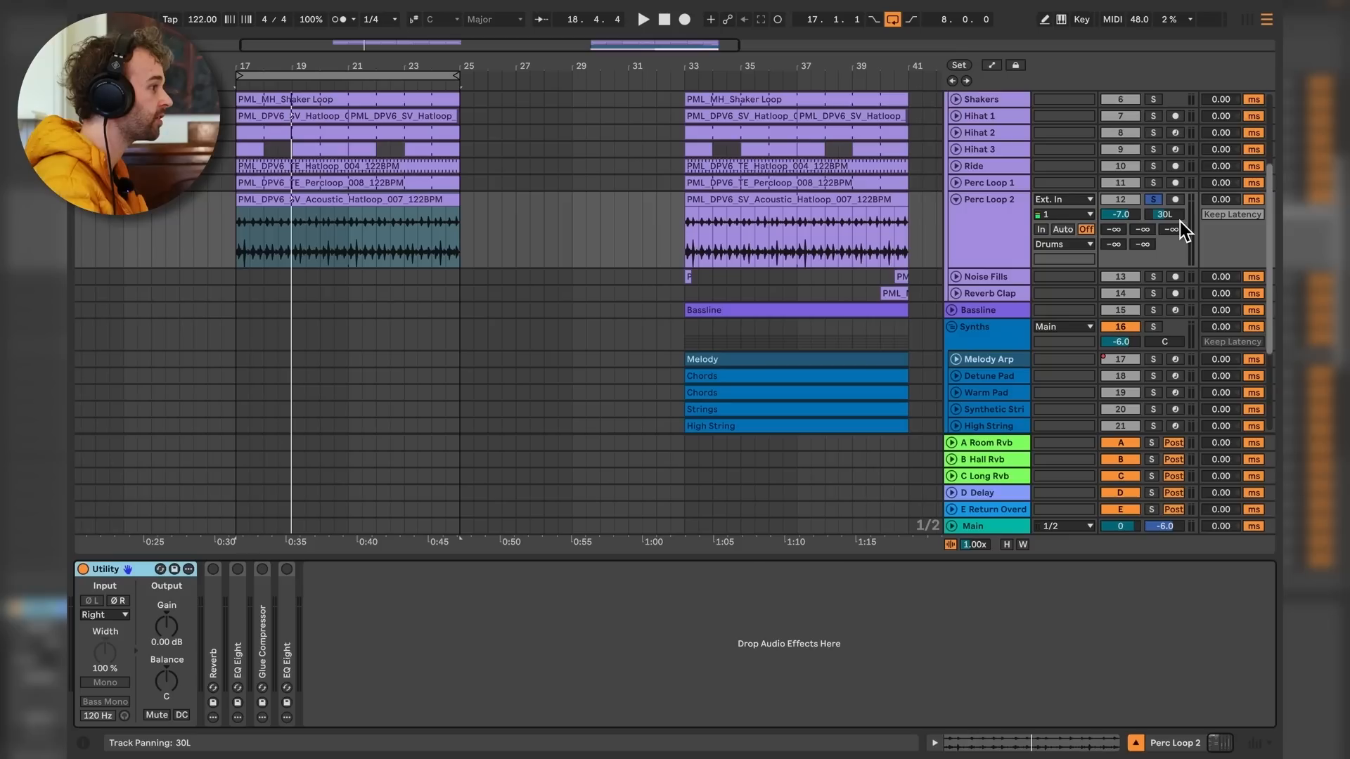
{"action": "key", "text": "space"}
{"action": "key", "text": "Delete"}
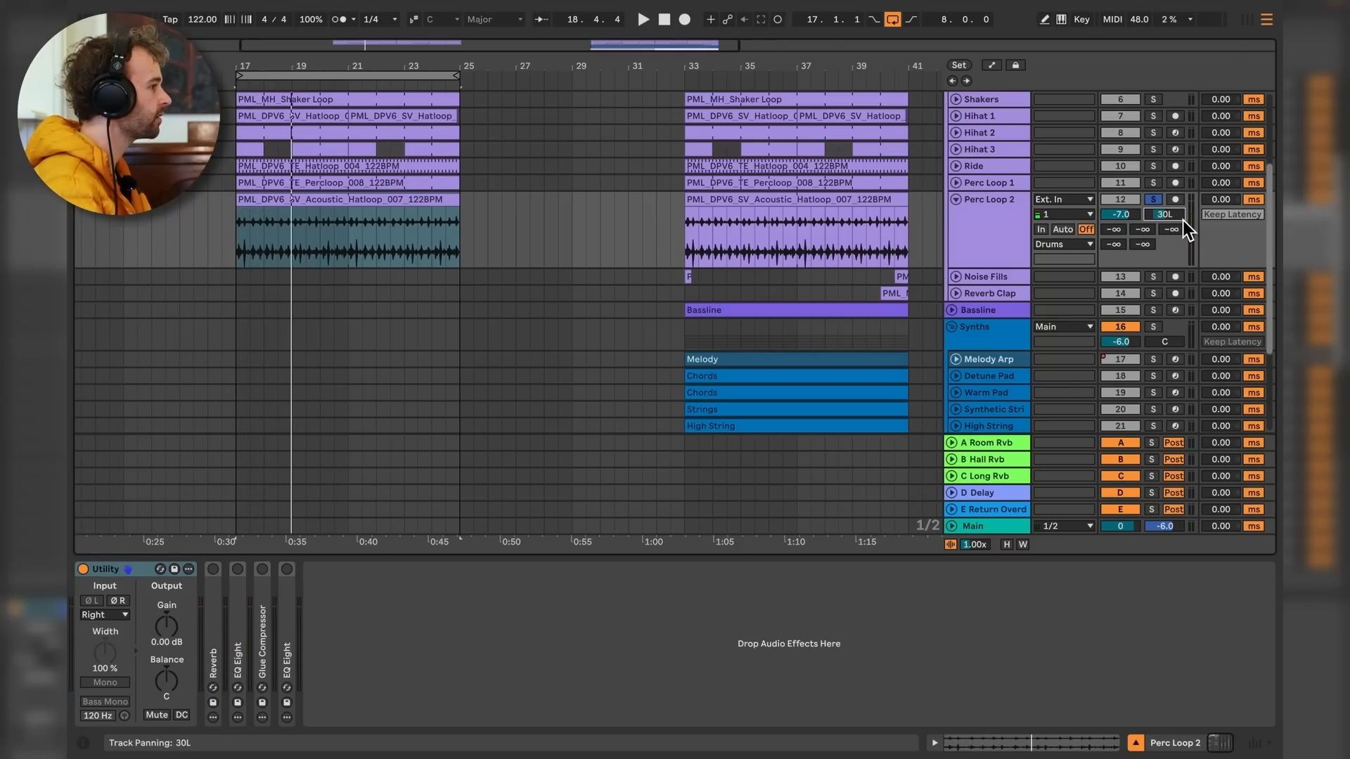
Unfold Perc Loop 2's Reverb, switch it back on, and listen to the loop through it.
{"action": "double_click", "coordinate": [217, 605]}
{"action": "key", "text": "space"}
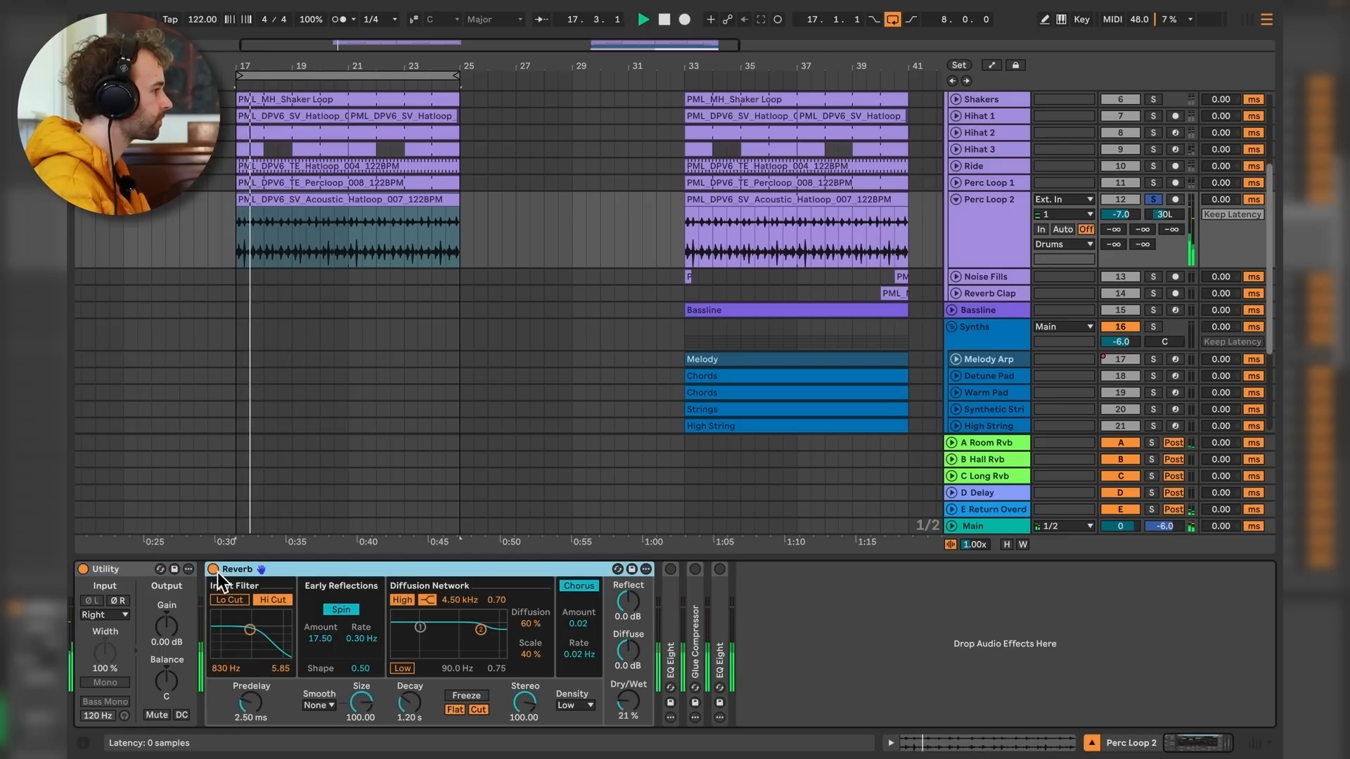
{"action": "key", "text": "space"}
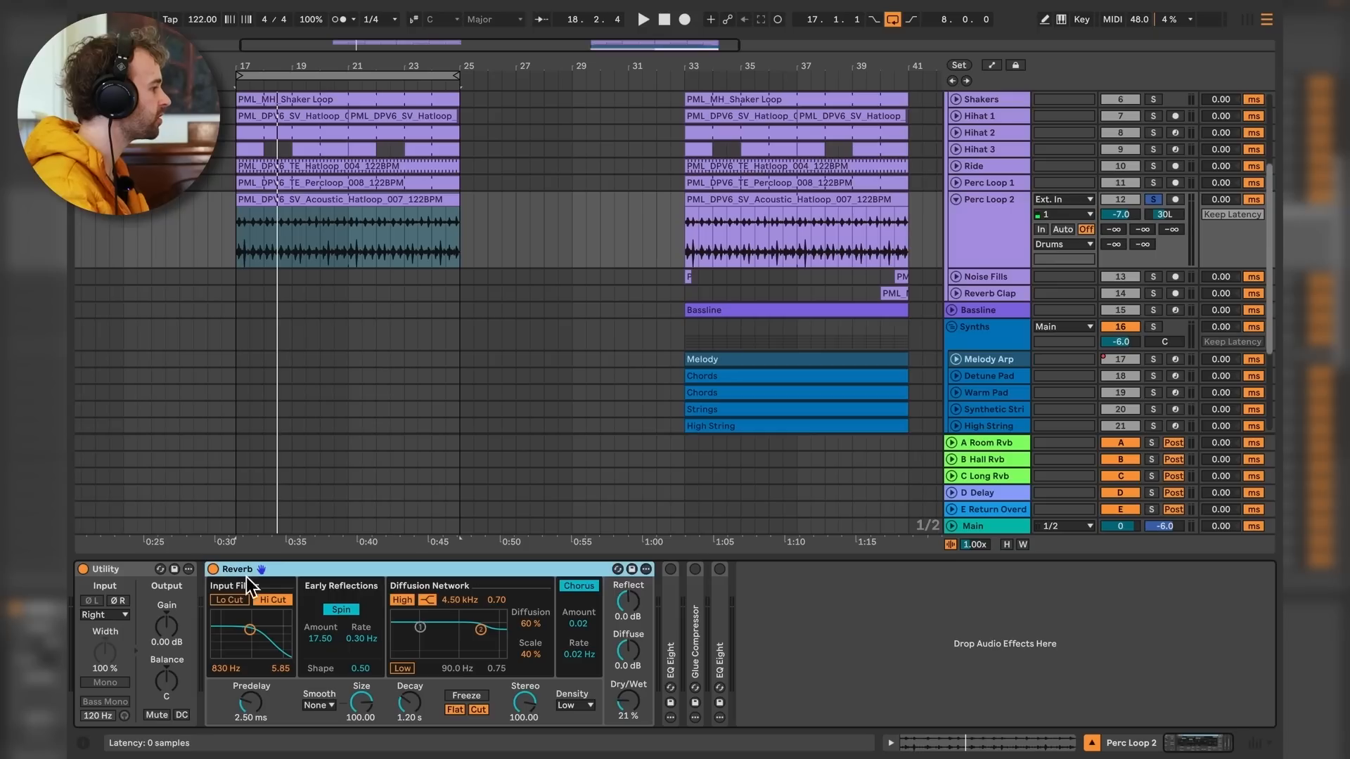
Unfold the EQ Eight after the Reverb on Perc Loop 2, switch it back on, and listen to its low cut.
{"action": "double_click", "coordinate": [676, 608]}
{"action": "left_click", "coordinate": [669, 569]}
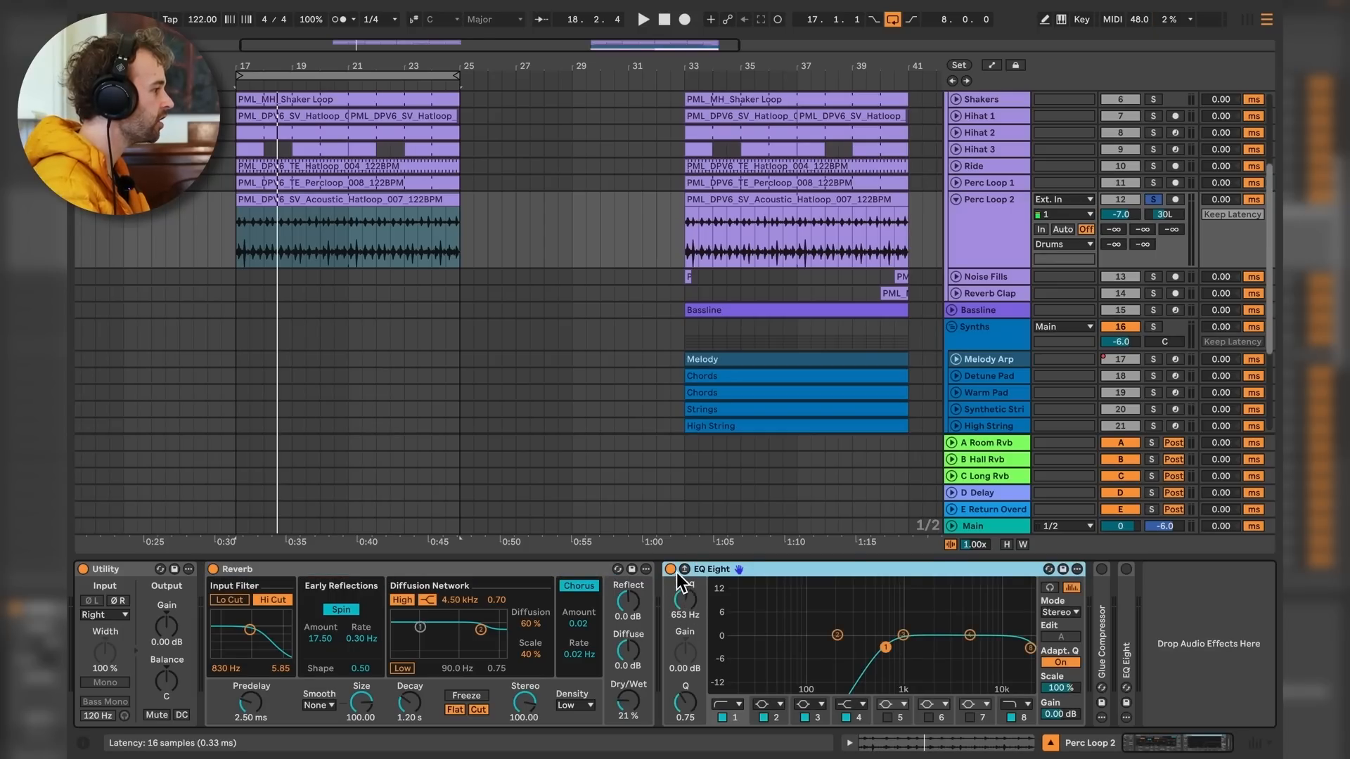
{"action": "key", "text": "space"}
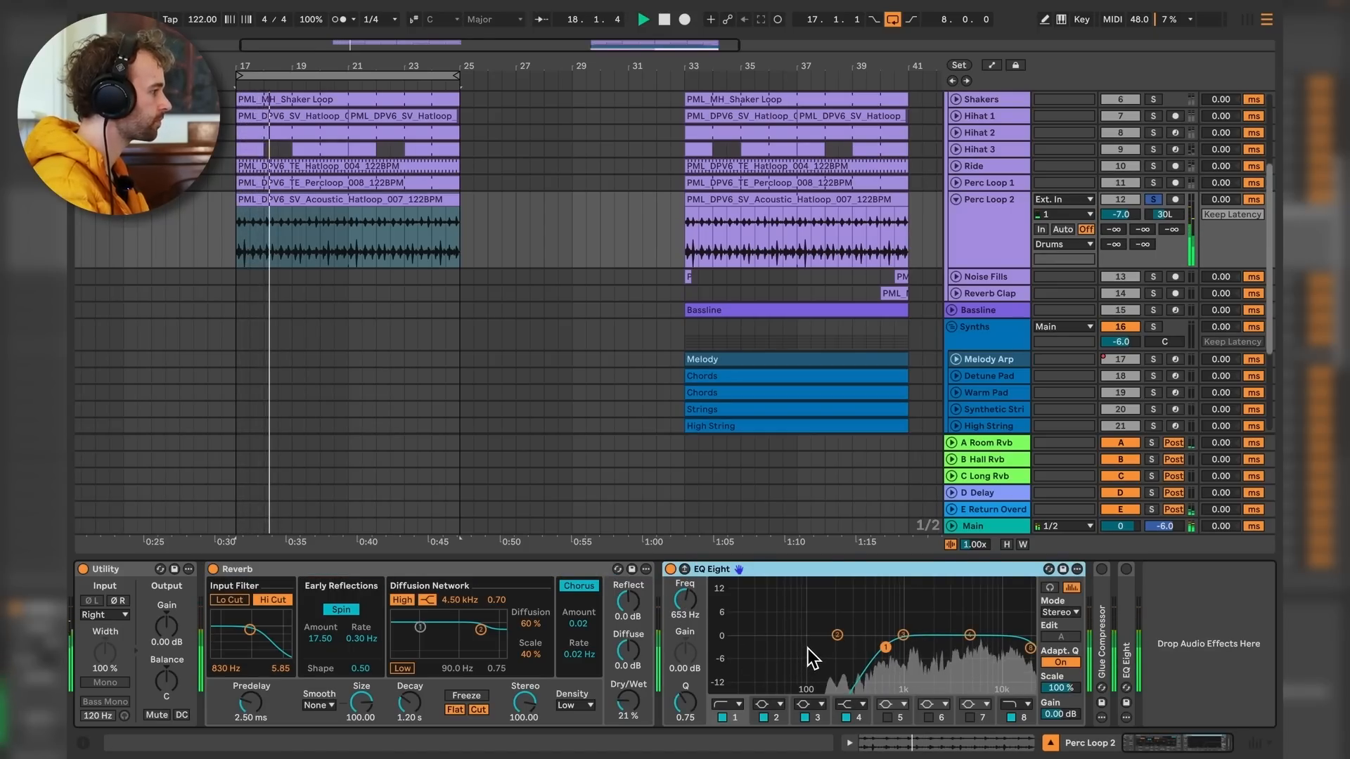
{"action": "key", "text": "space"}
Unfold Perc Loop 2's Glue Compressor, switch it back on, and listen to the compression.
{"action": "double_click", "coordinate": [1101, 633]}
{"action": "left_click", "coordinate": [1101, 569]}
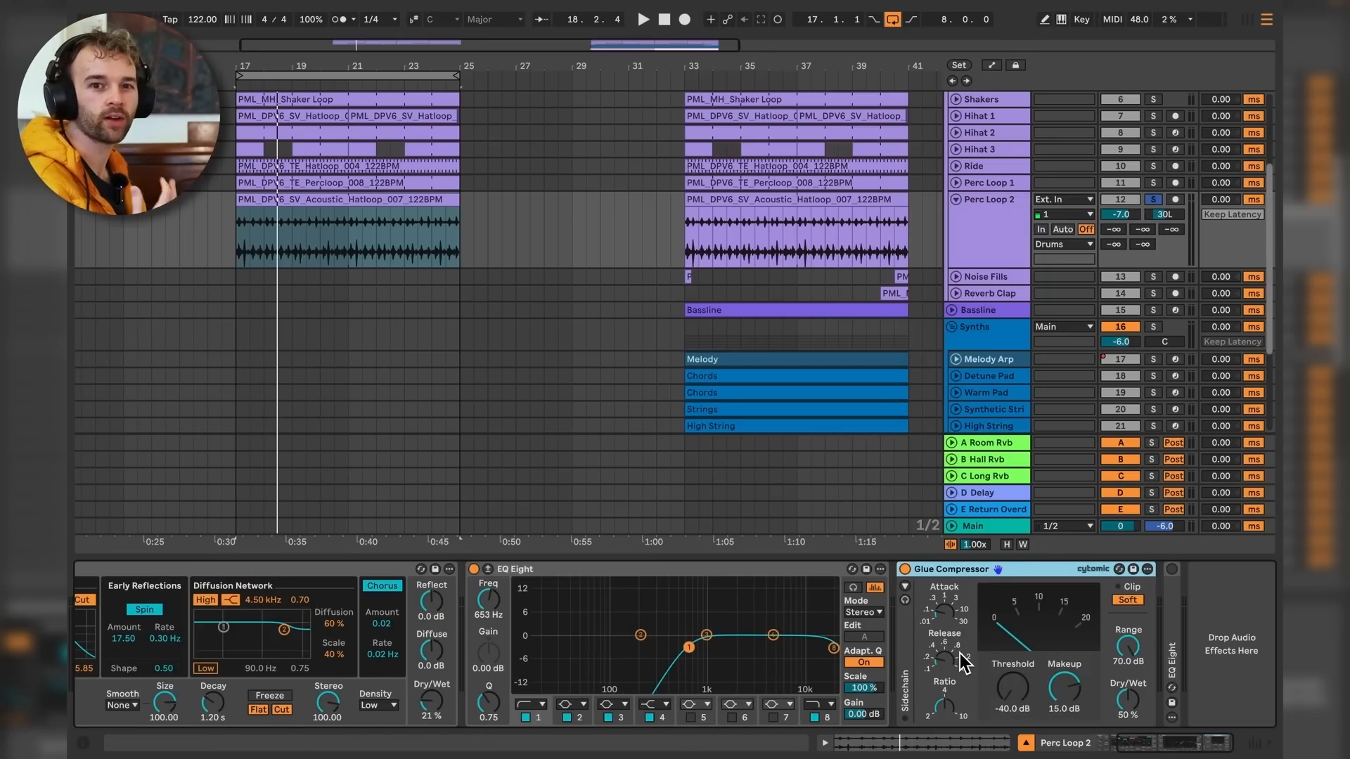
{"action": "key", "text": "space"}
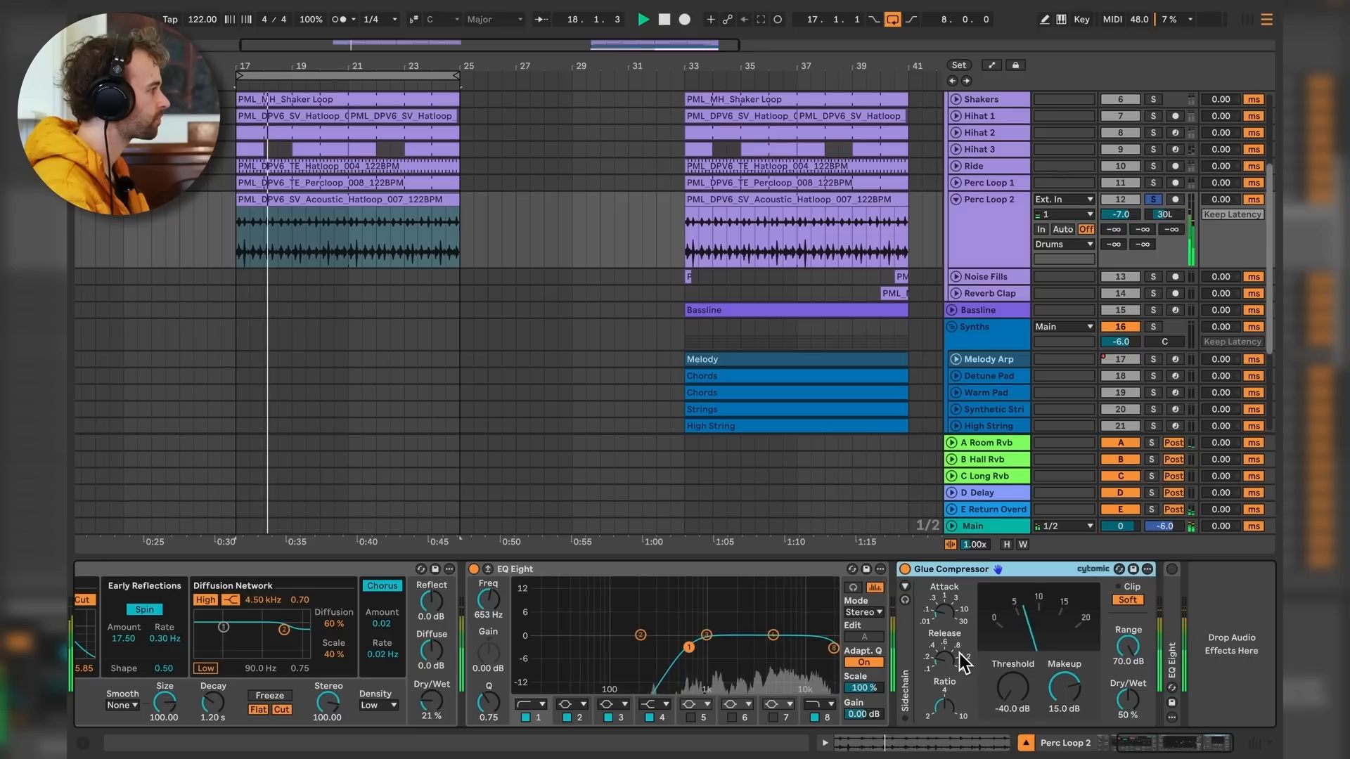
{"action": "key", "text": "space"}
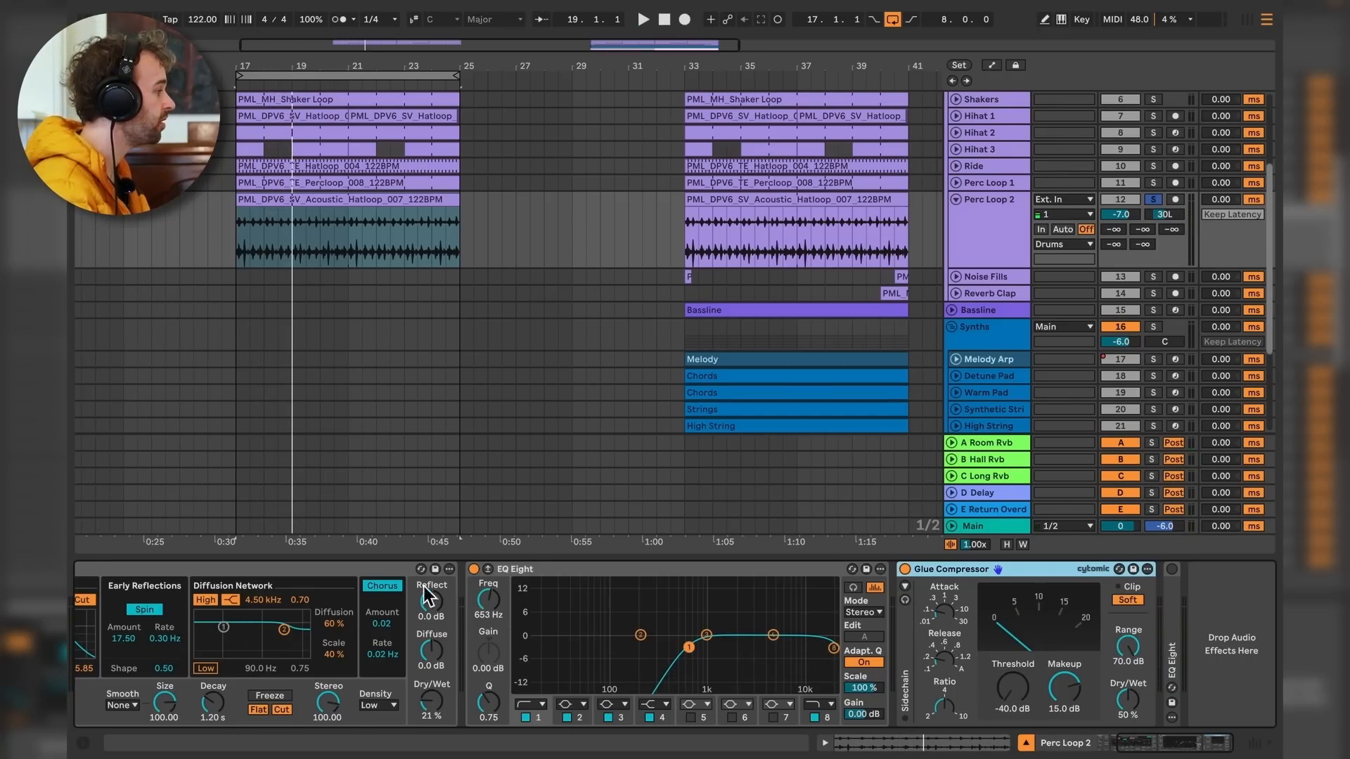
Unfold the final EQ Eight on Perc Loop 2, switch it back on, and listen to the fully processed loop.
{"action": "double_click", "coordinate": [1175, 605]}
{"action": "scroll", "coordinate": [1176, 606], "scroll_direction": "right", "scroll_amount": 6}
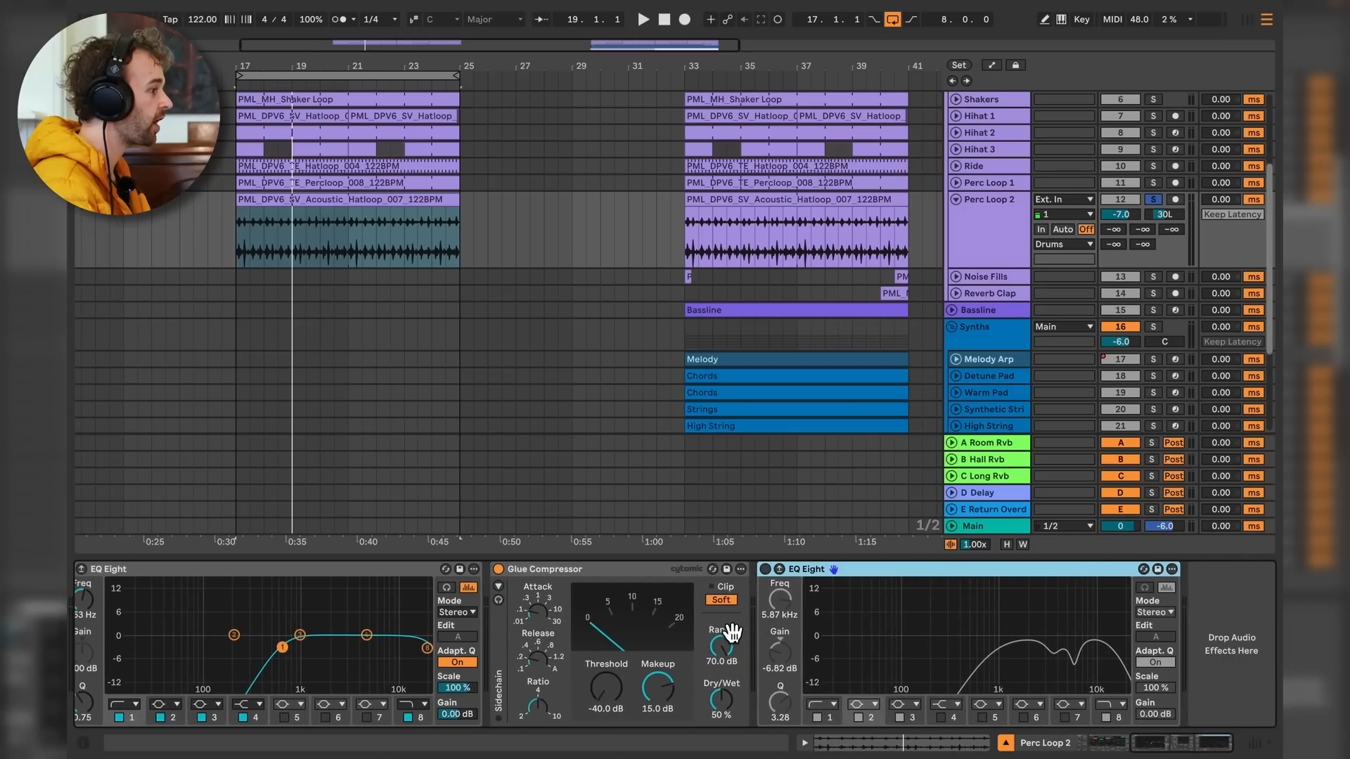
{"action": "left_click", "coordinate": [765, 569]}
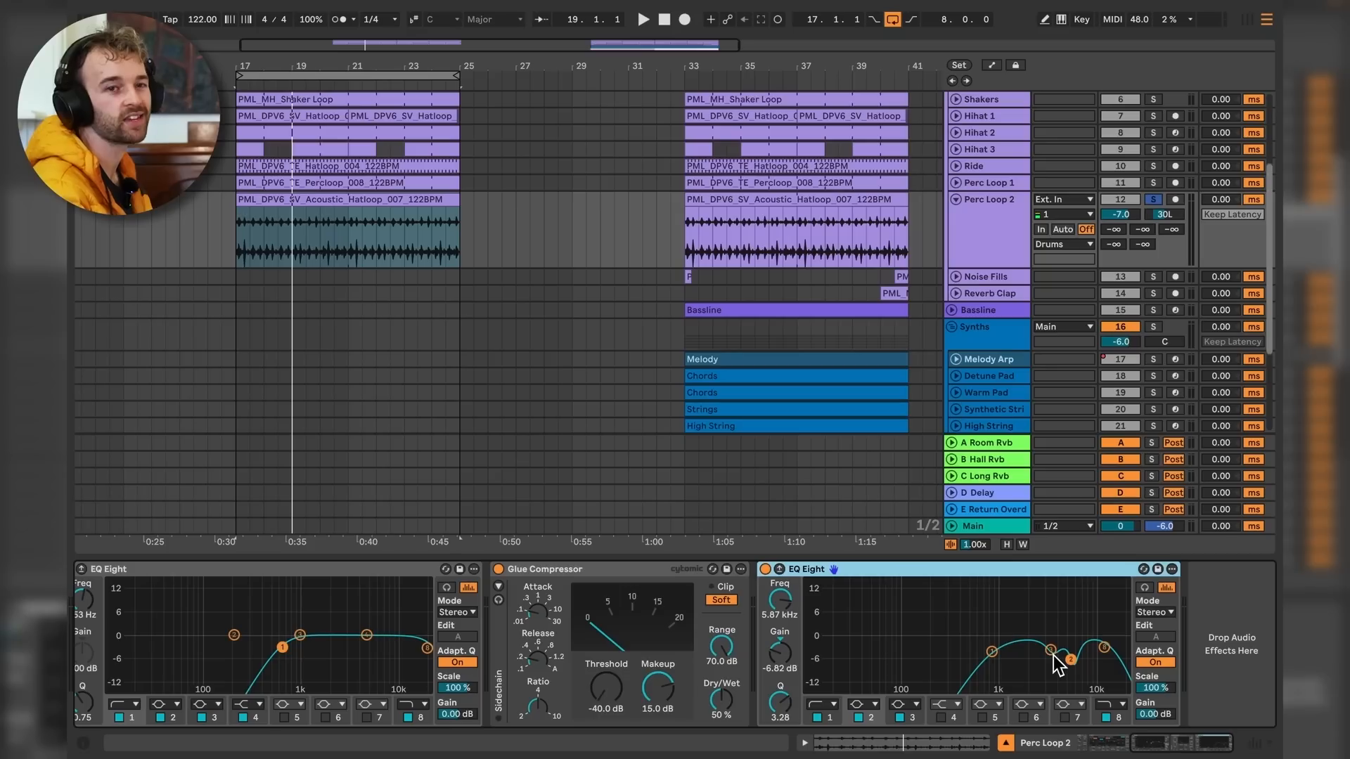
{"action": "key", "text": "space"}
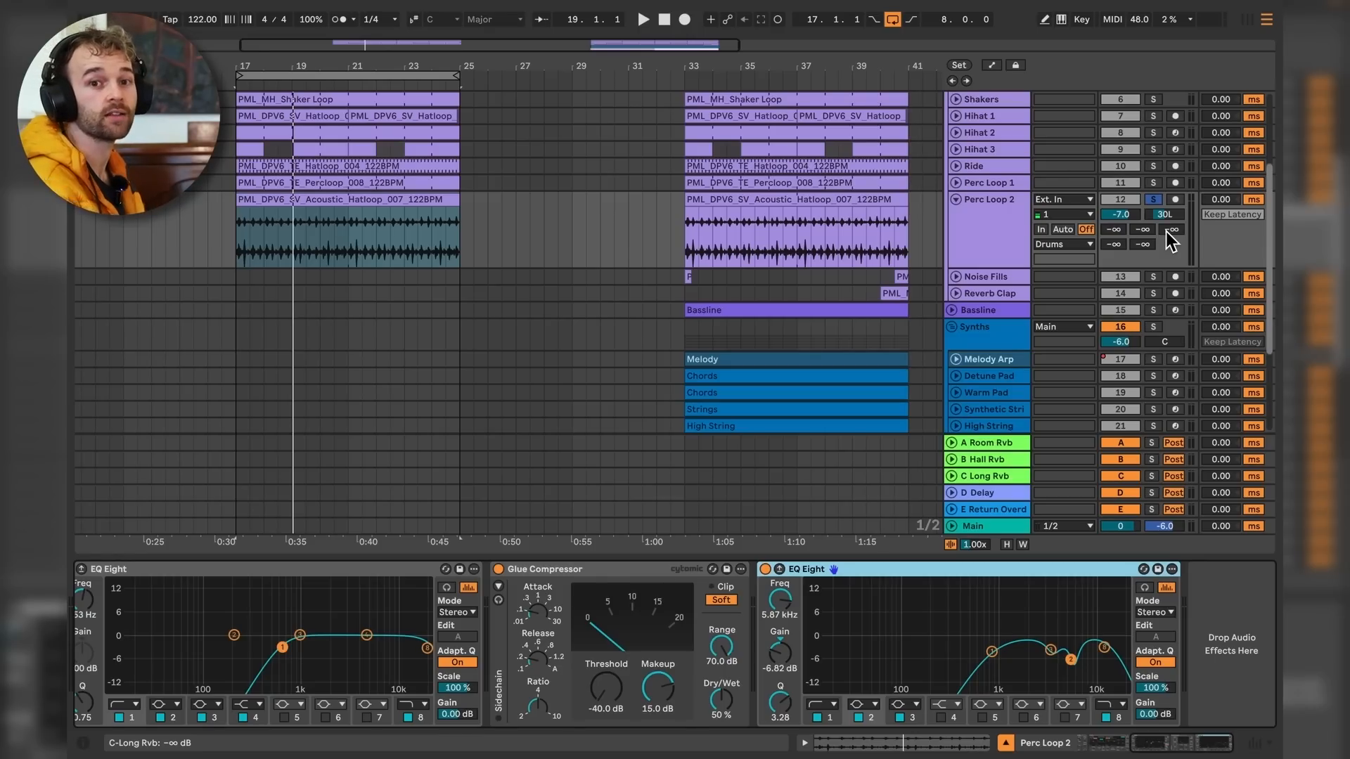
Fold Perc Loop 2, unfold and solo Noise Fills, and copy its two clips from the bar 33 section to bar 17.
{"action": "left_click", "coordinate": [1023, 291]}
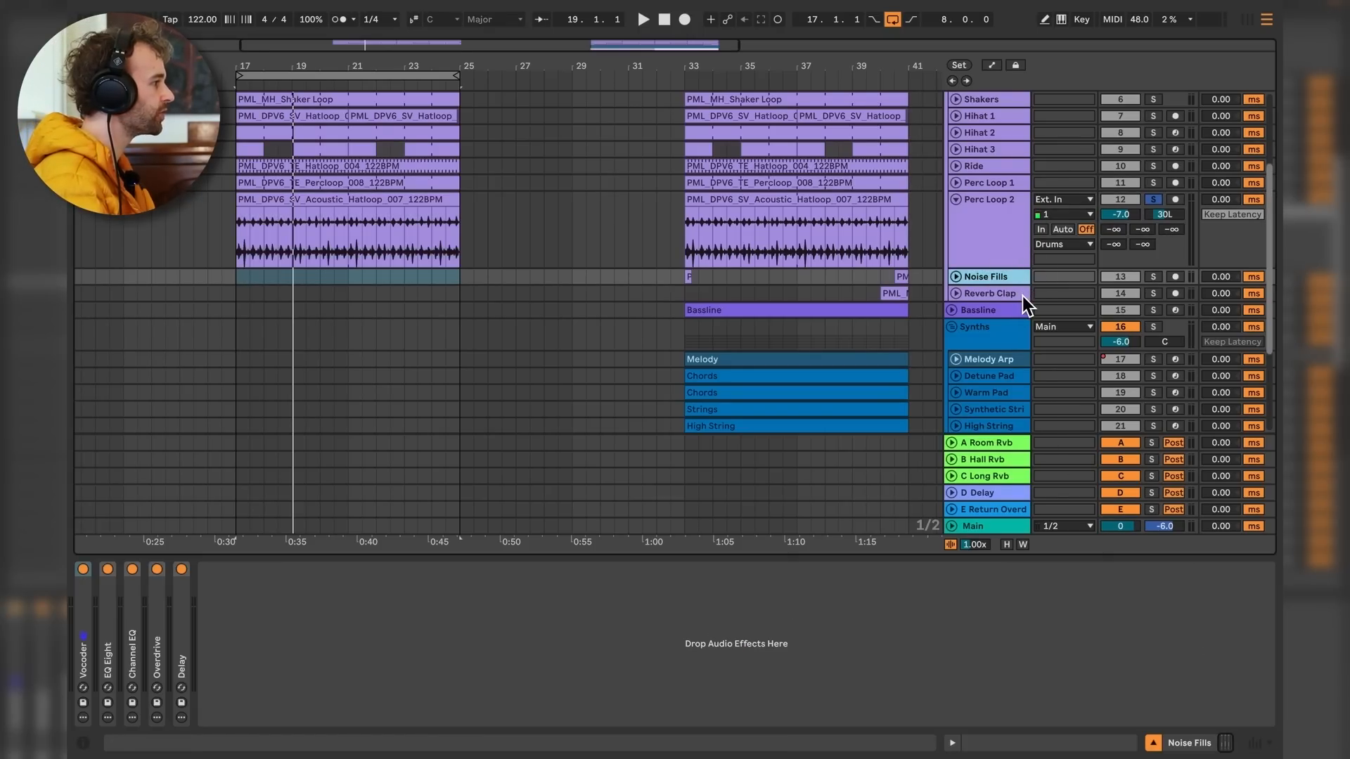
{"action": "left_click", "coordinate": [1010, 234]}
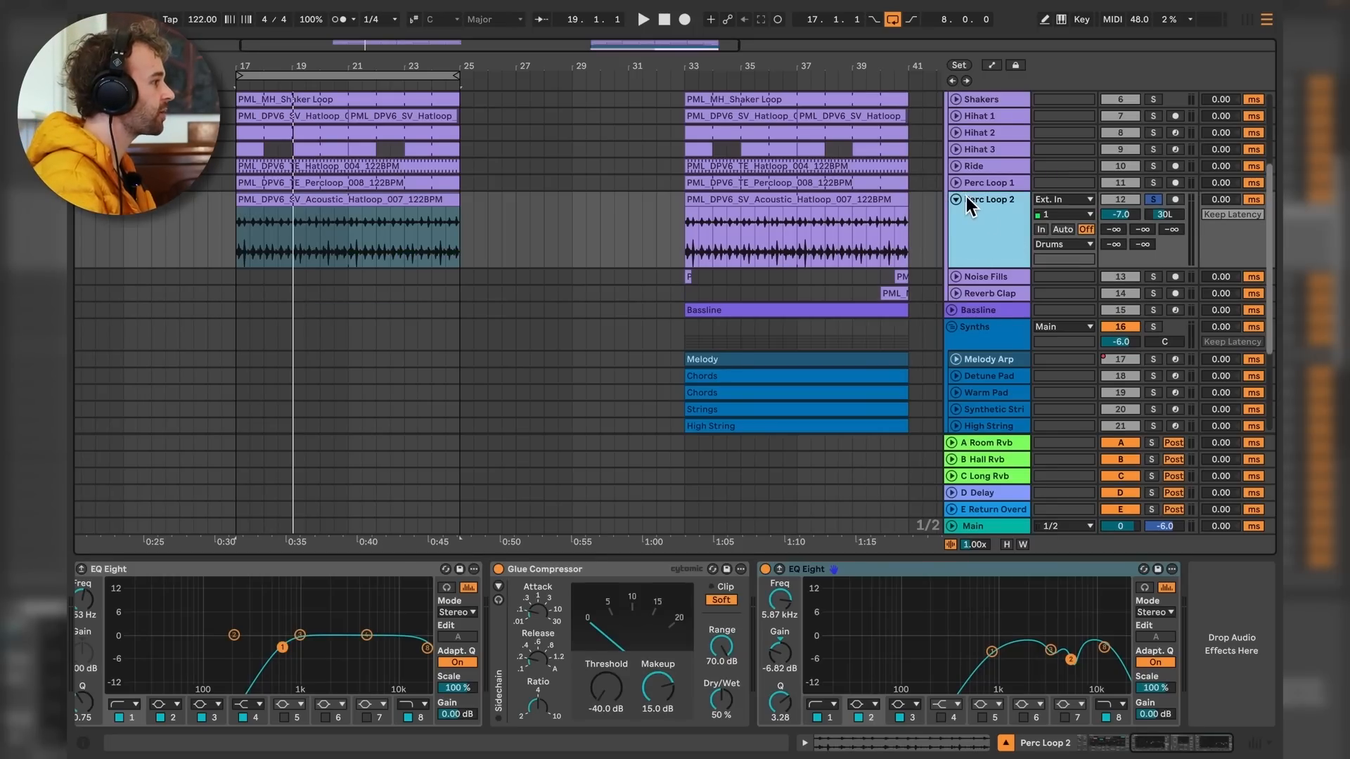
{"action": "left_click", "coordinate": [955, 200]}
{"action": "left_click", "coordinate": [974, 219]}
{"action": "left_click", "coordinate": [957, 216]}
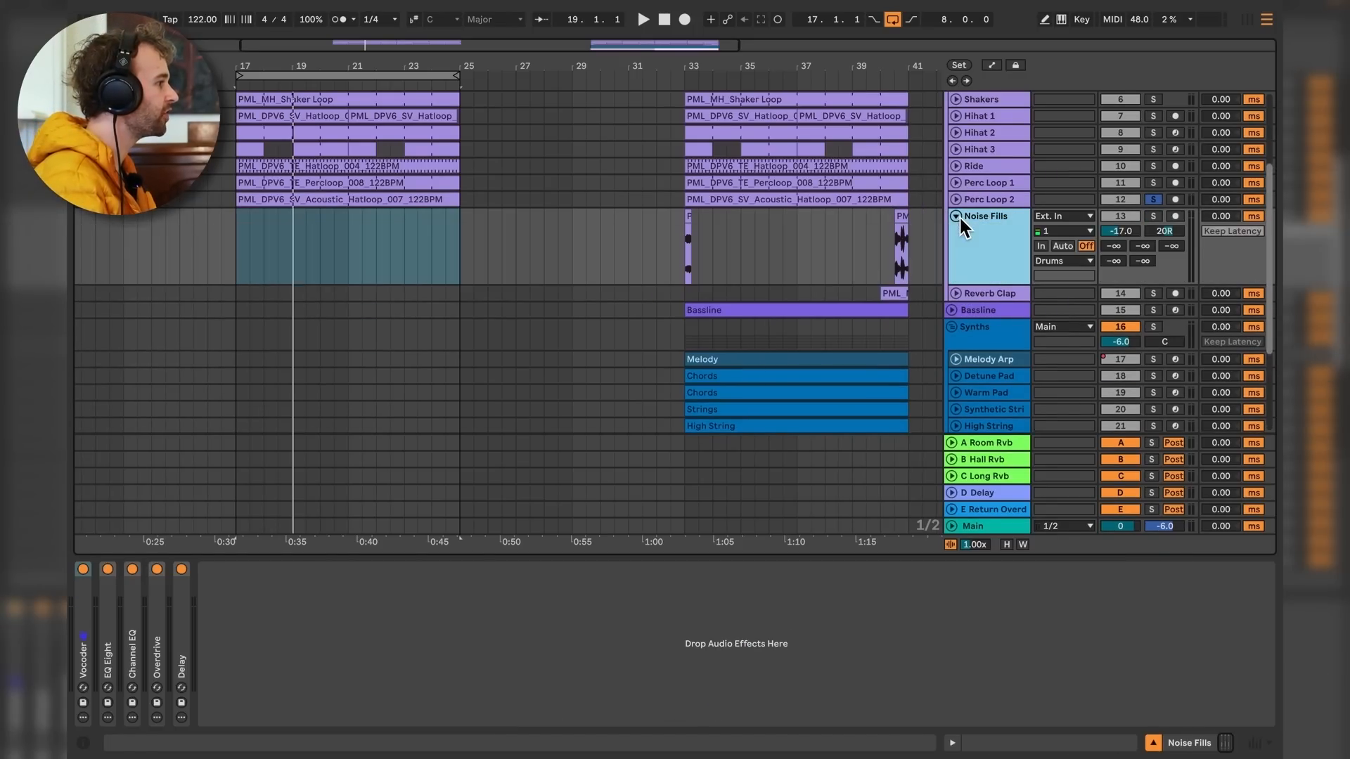
{"action": "left_click", "coordinate": [1153, 216]}
{"action": "left_click_drag", "start_coordinate": [922, 246], "coordinate": [700, 247]}
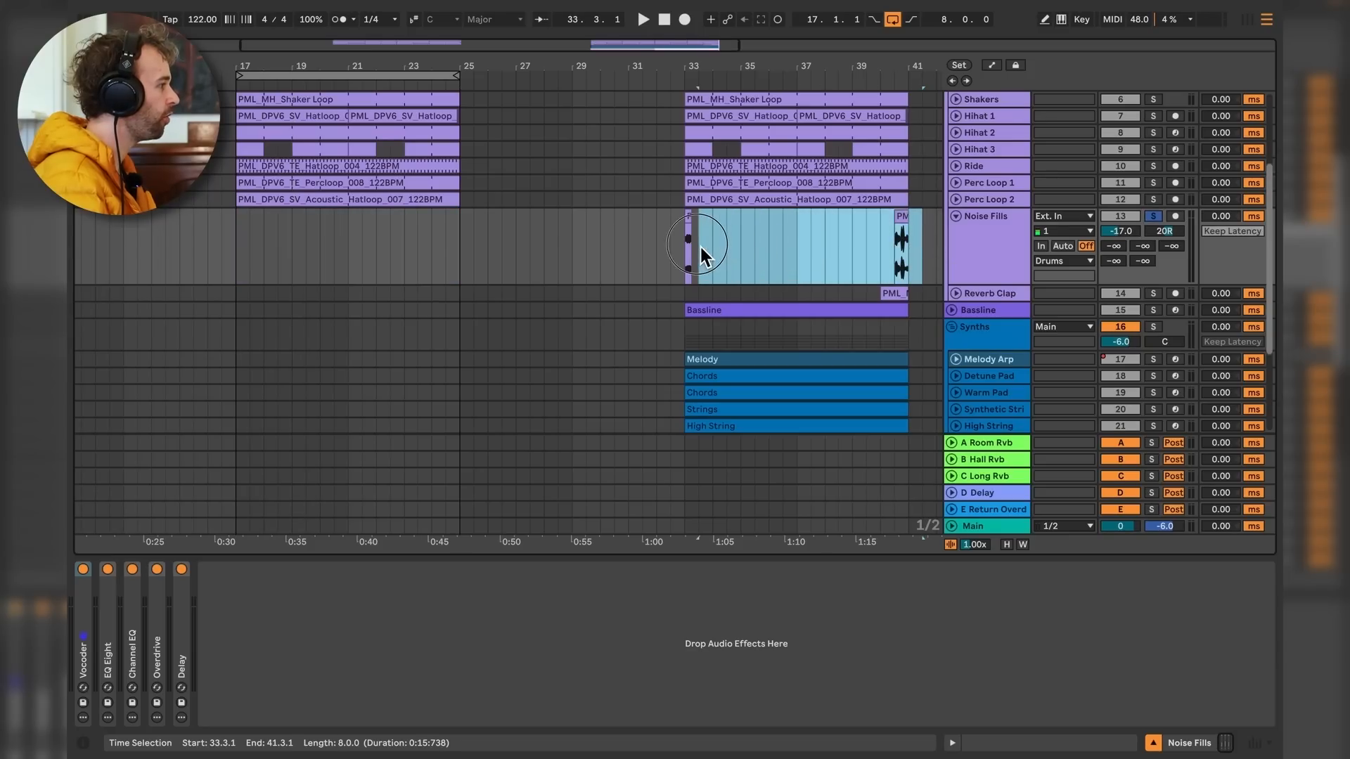
{"action": "left_click_drag", "start_coordinate": [901, 234], "coordinate": [455, 246]}
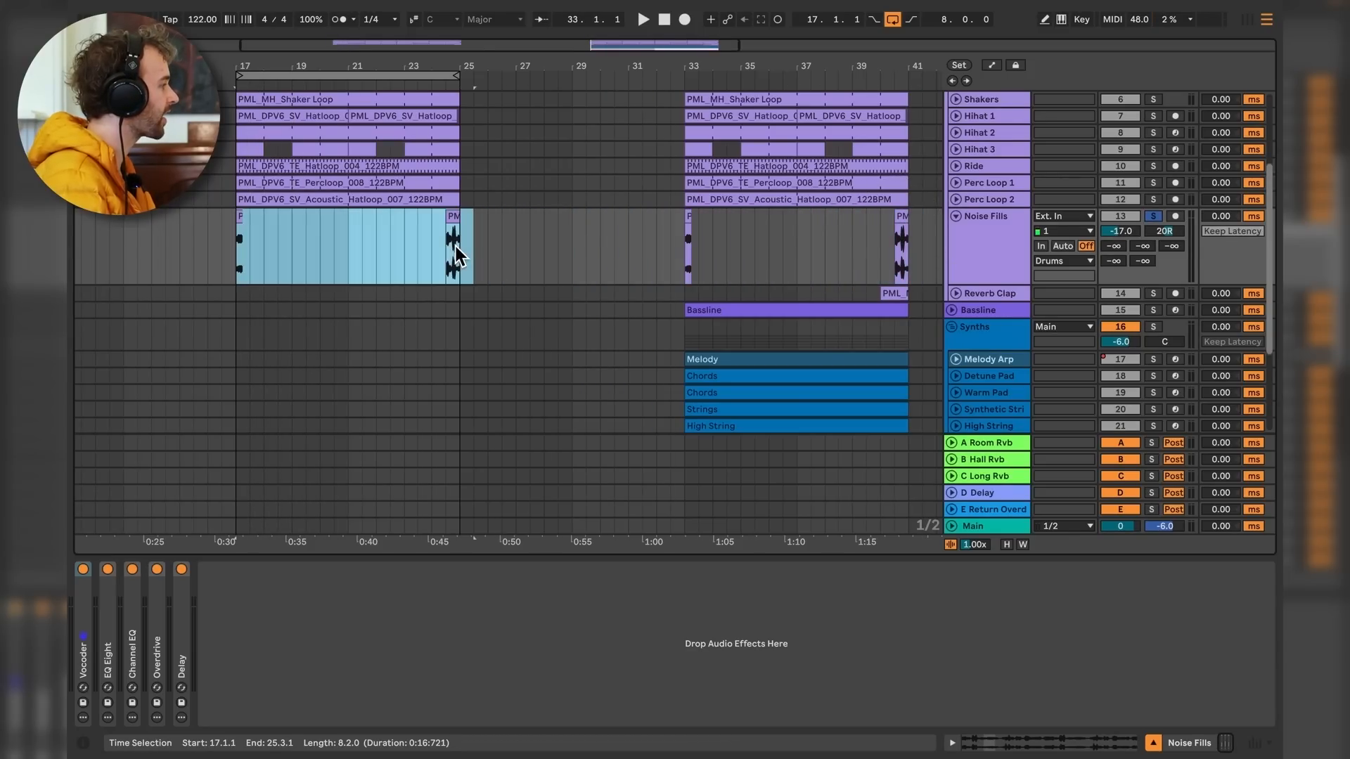
Listen to the copied noise fill at bar 17 and the one just before bar 25.
{"action": "left_click", "coordinate": [244, 224]}
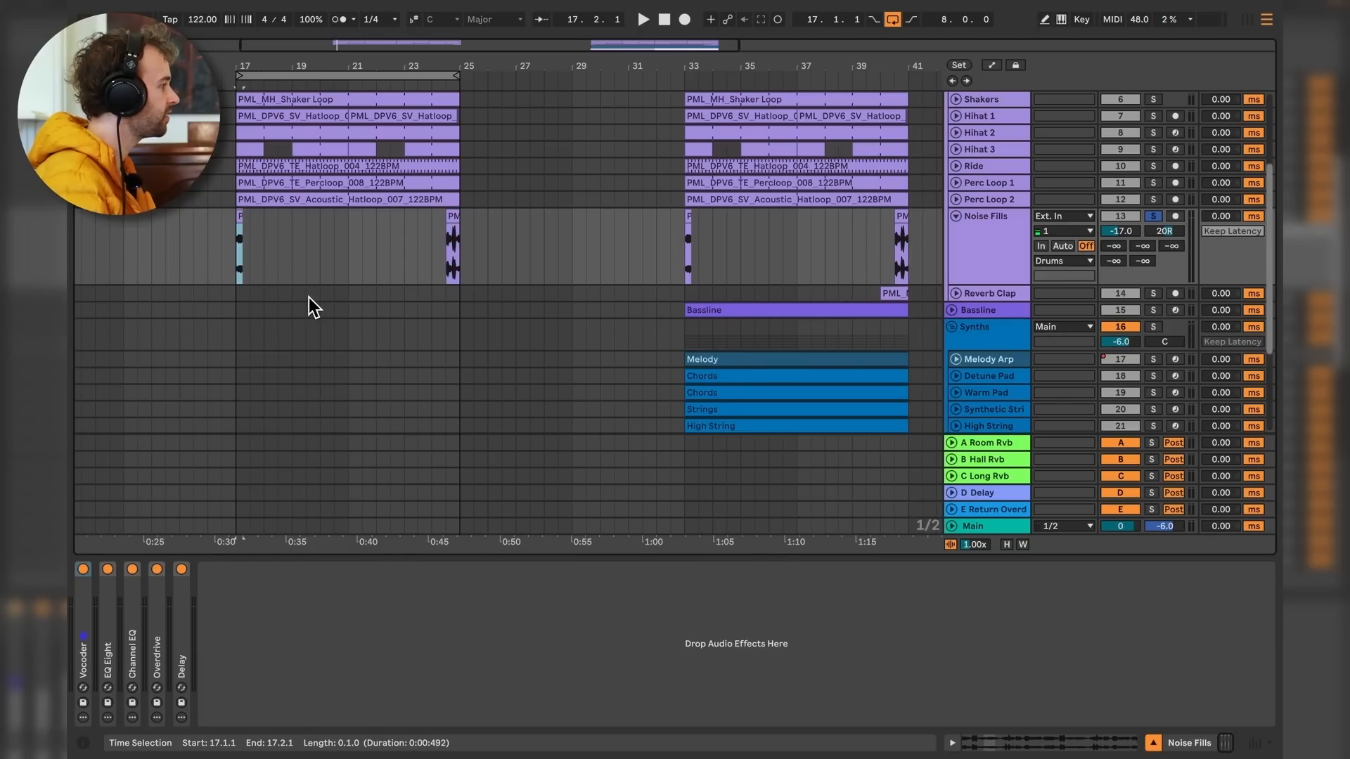
{"action": "key", "text": "space"}
{"action": "left_click", "coordinate": [447, 262]}
{"action": "key", "text": "space"}
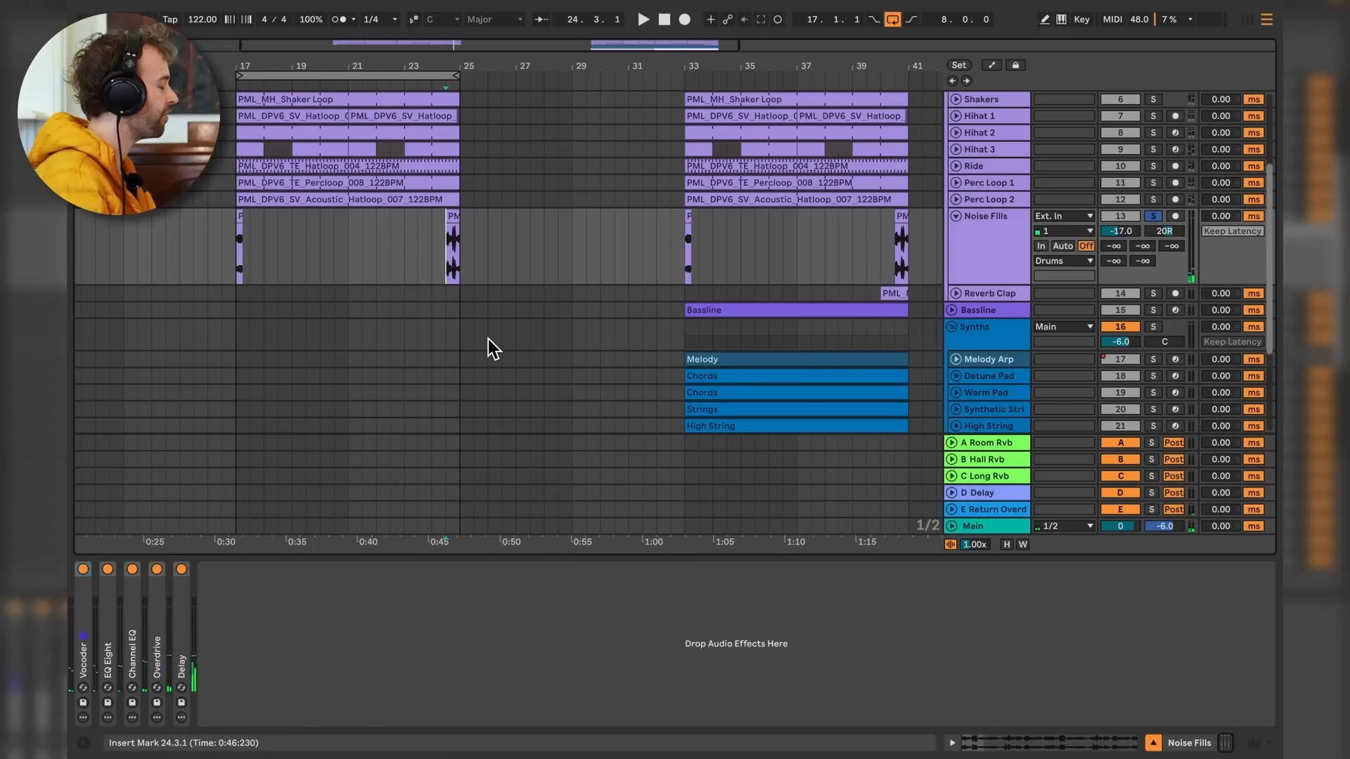
Listen to the noise fills around the loop point, first soloed and then together with the other drums.
{"action": "key", "text": "space"}
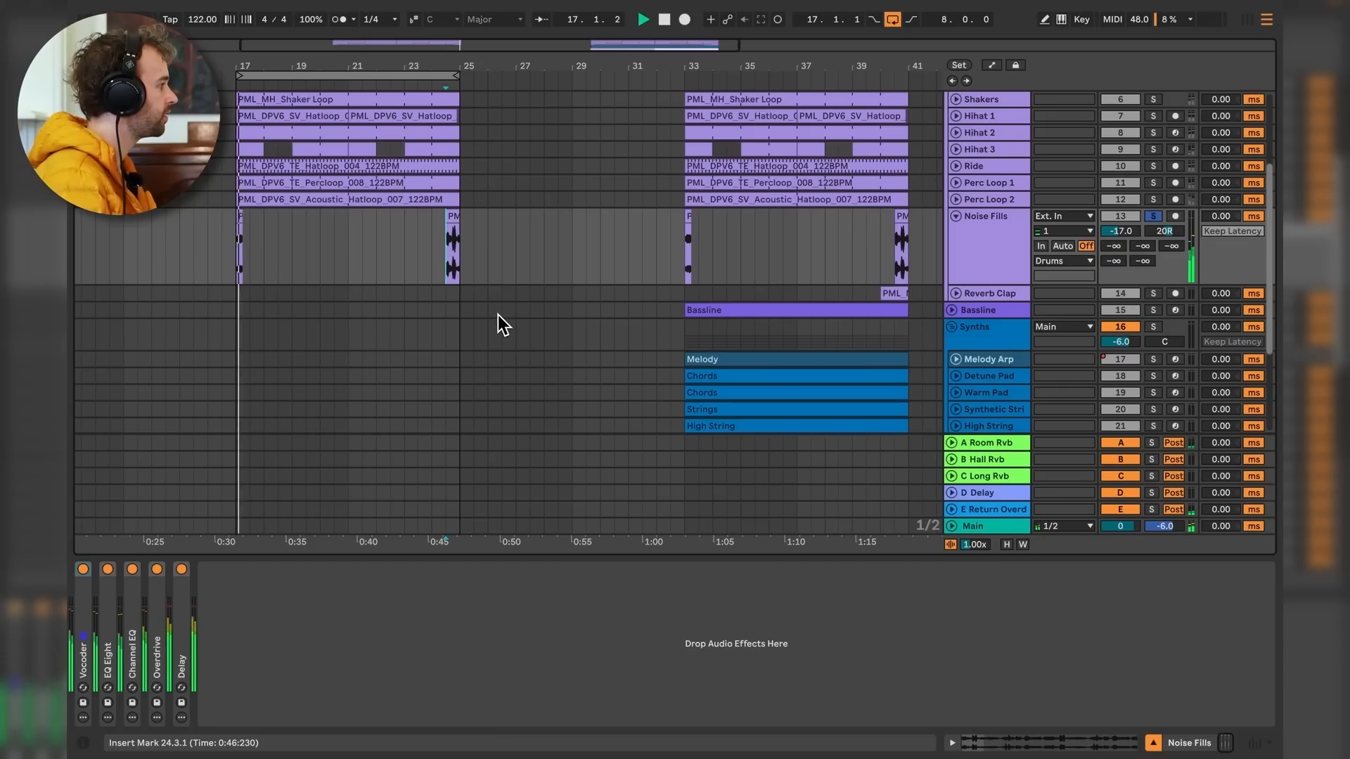
{"action": "key", "text": "space"}
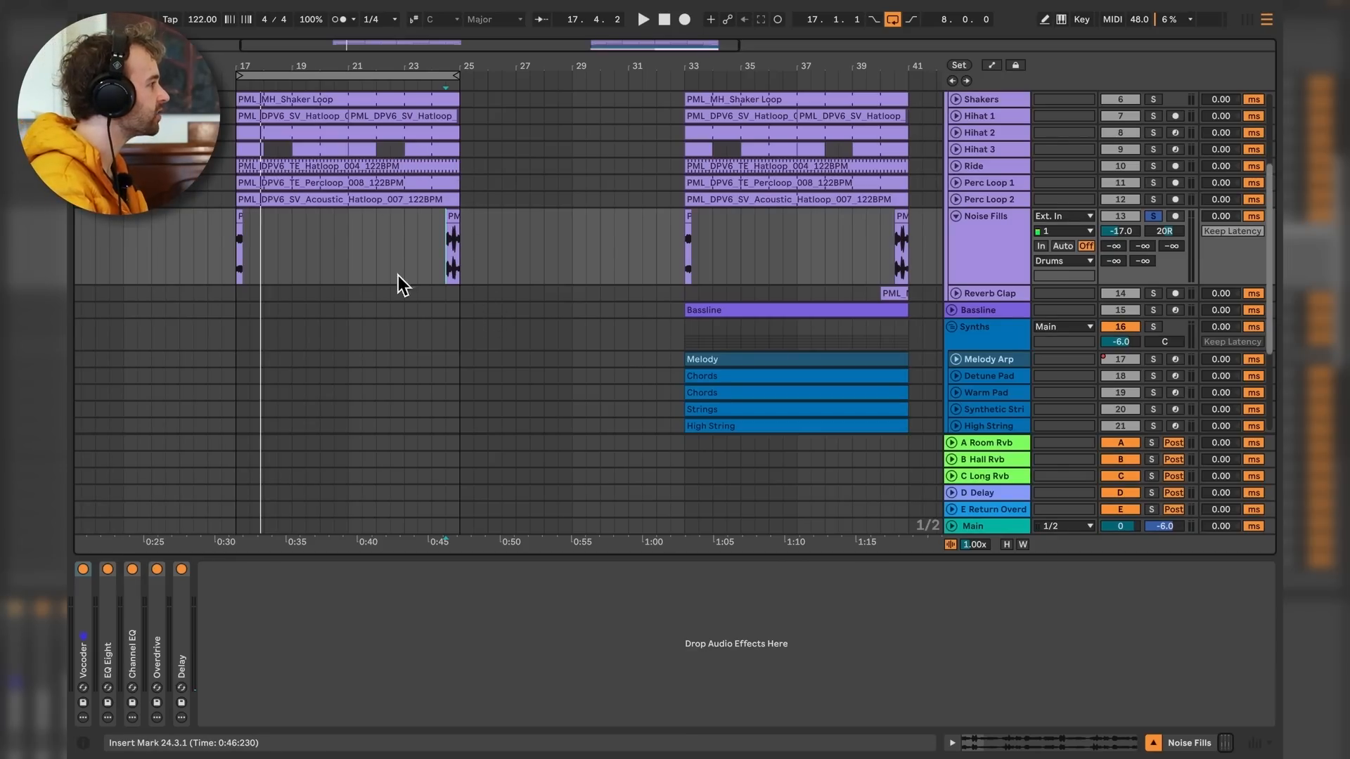
{"action": "key", "text": "space"}
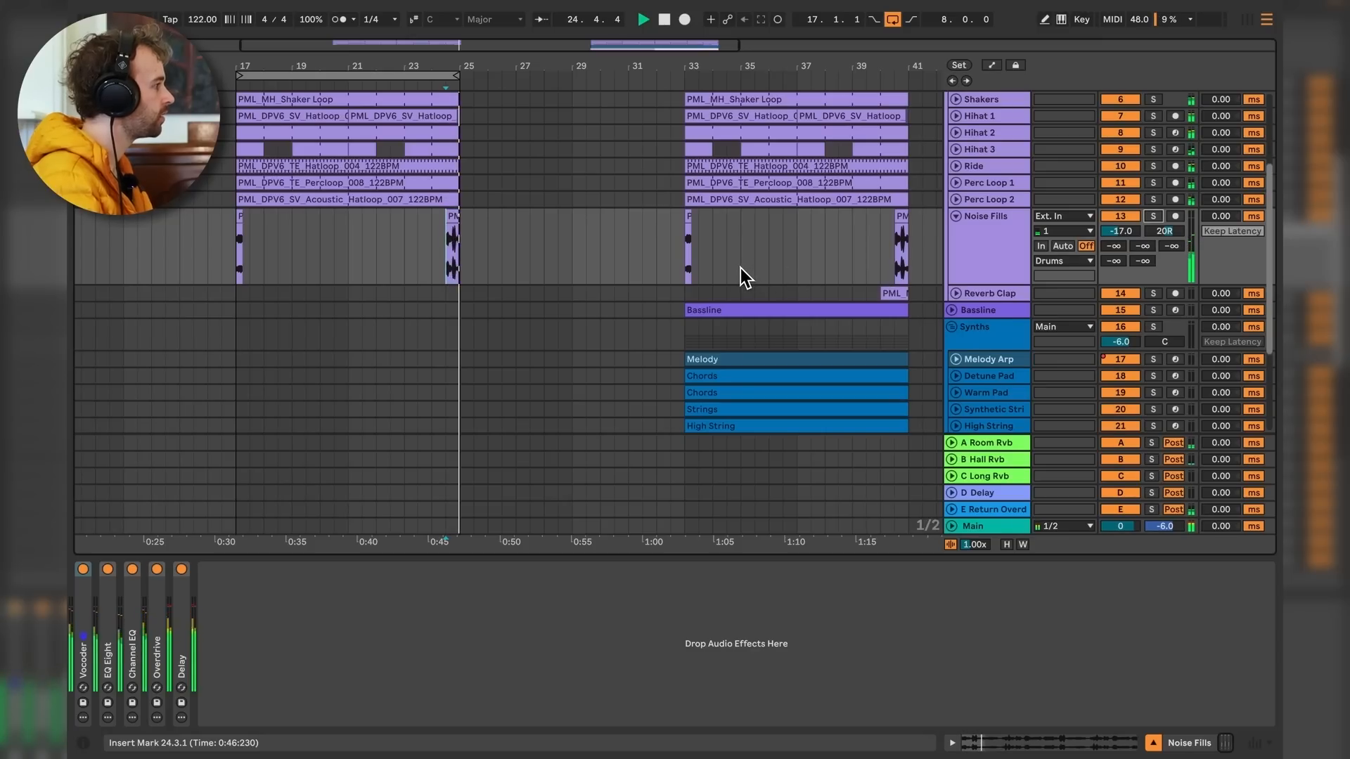
{"action": "key", "text": "space"}
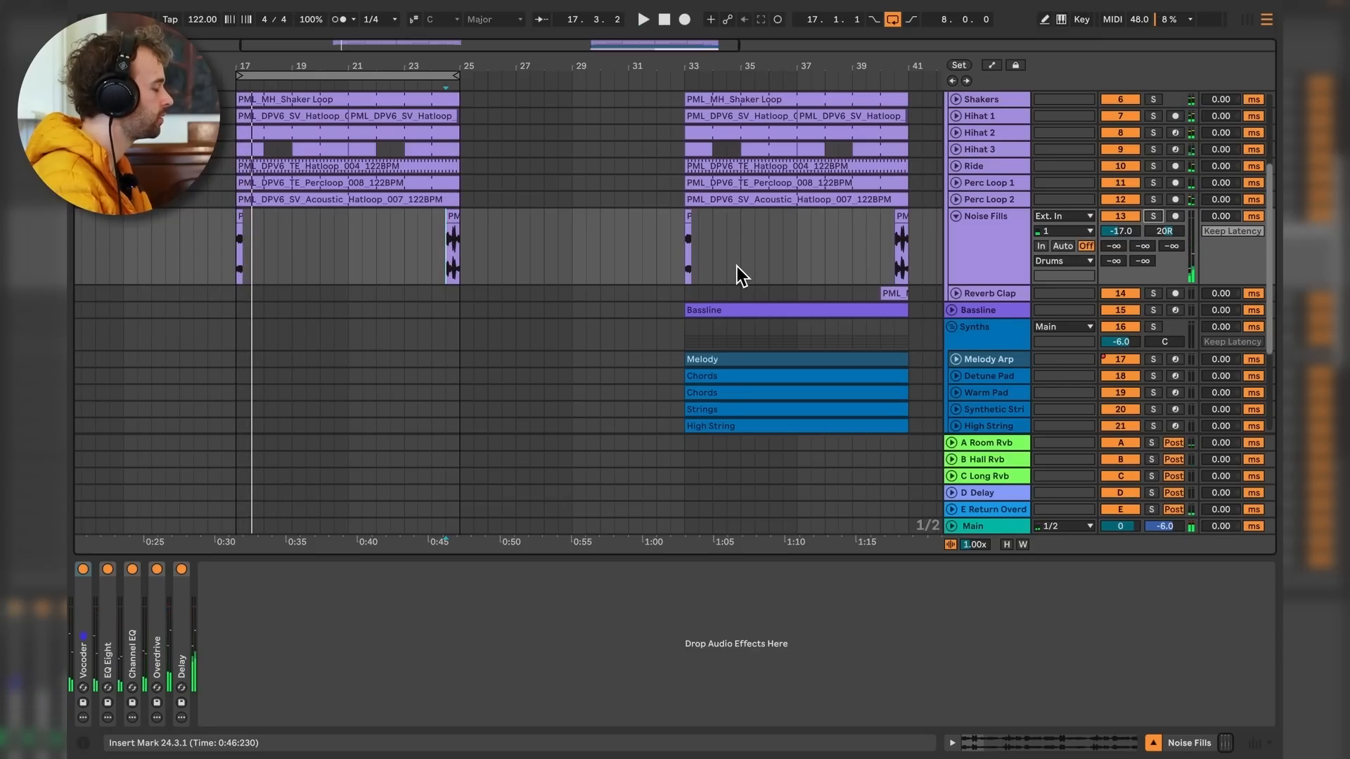
Switch off all five Noise Fills effects and examine the fill clip before bar 25, marking the sample's first two beats.
{"action": "left_click", "coordinate": [182, 635]}
{"action": "left_click", "coordinate": [84, 646], "text": "shift"}
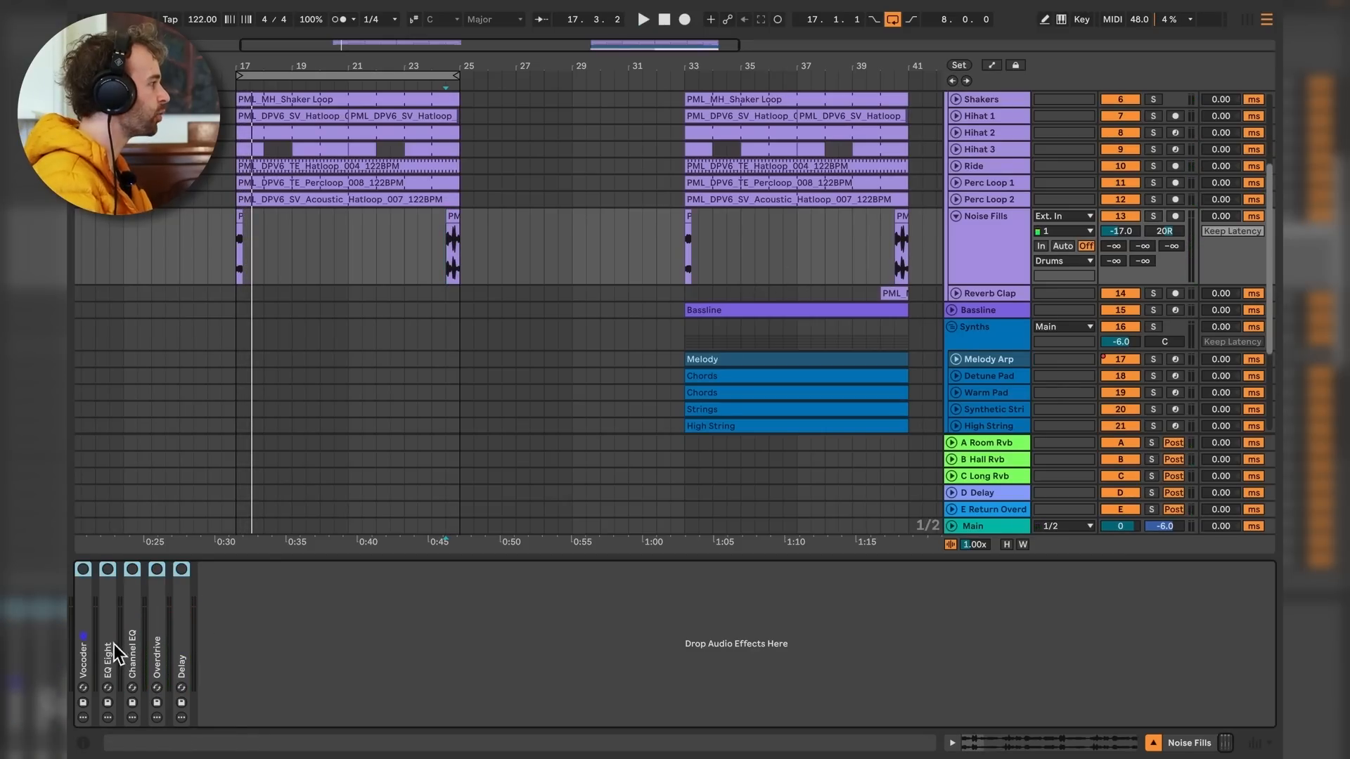
{"action": "double_click", "coordinate": [464, 225]}
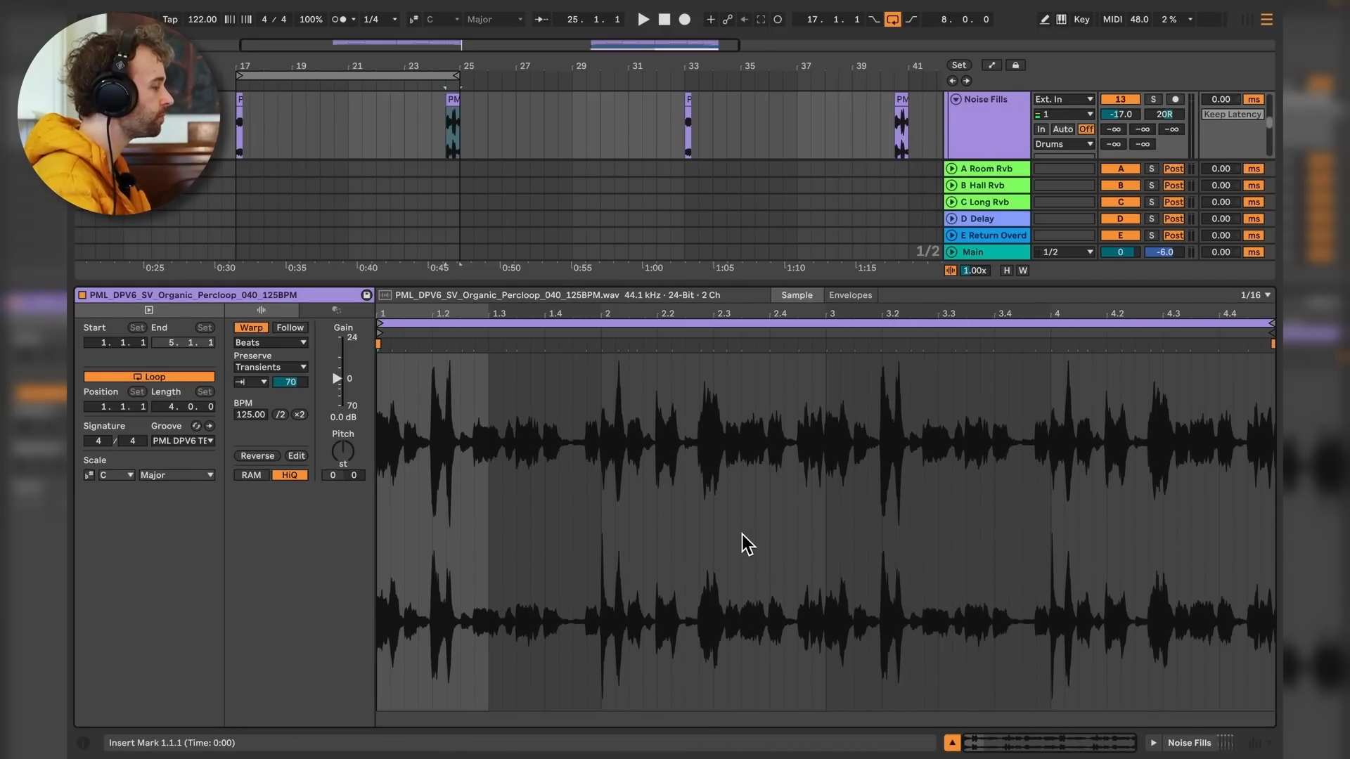
{"action": "left_click_drag", "start_coordinate": [490, 442], "coordinate": [386, 446]}
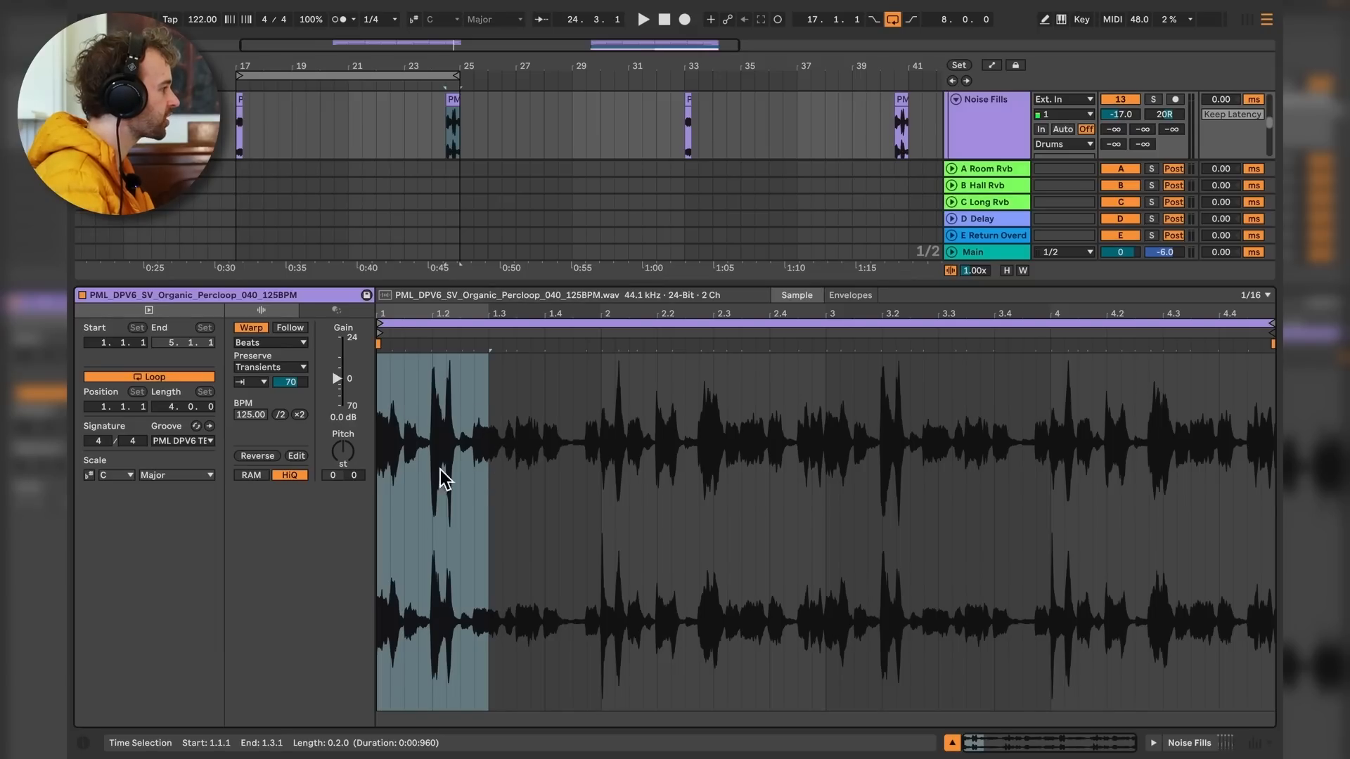
{"action": "left_click", "coordinate": [238, 149]}
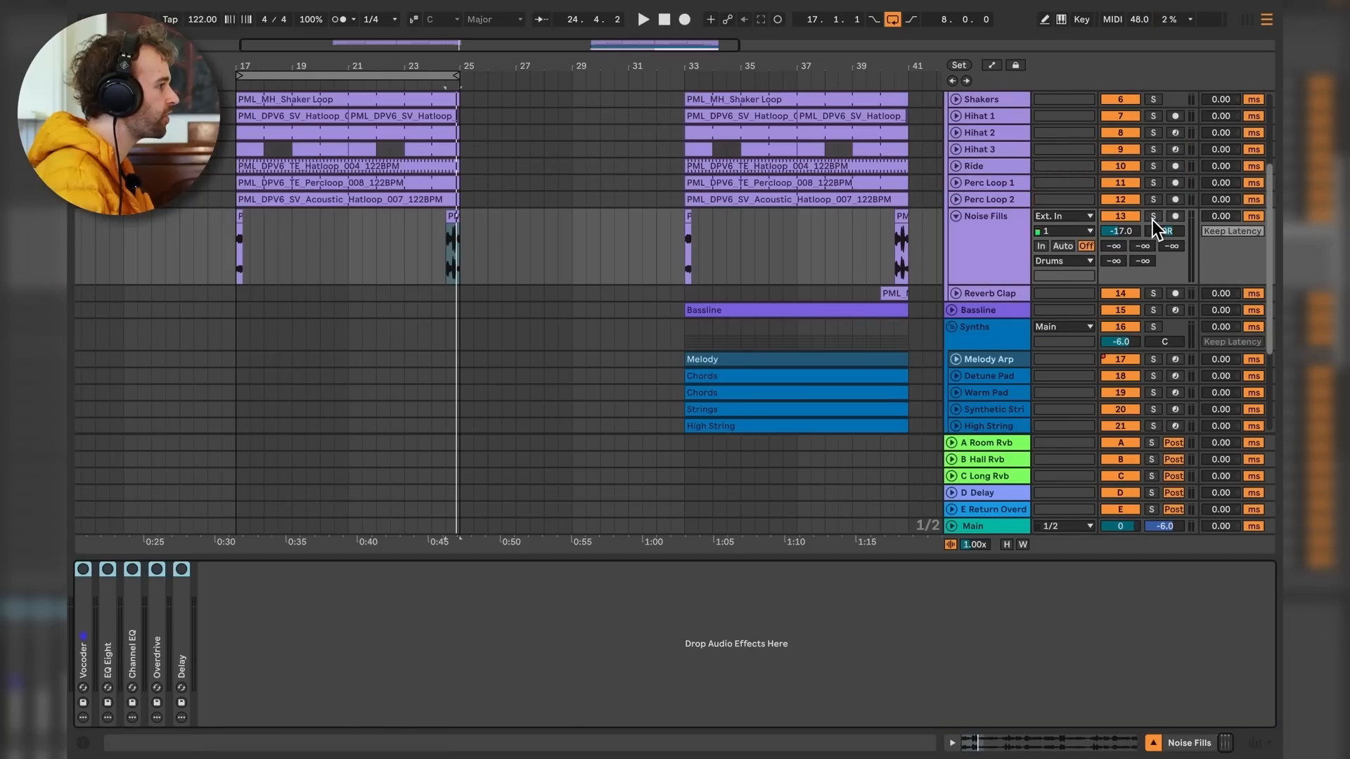
Solo Noise Fills and listen to the unprocessed fill from bar 24.3 across the loop point.
{"action": "left_click", "coordinate": [1153, 216]}
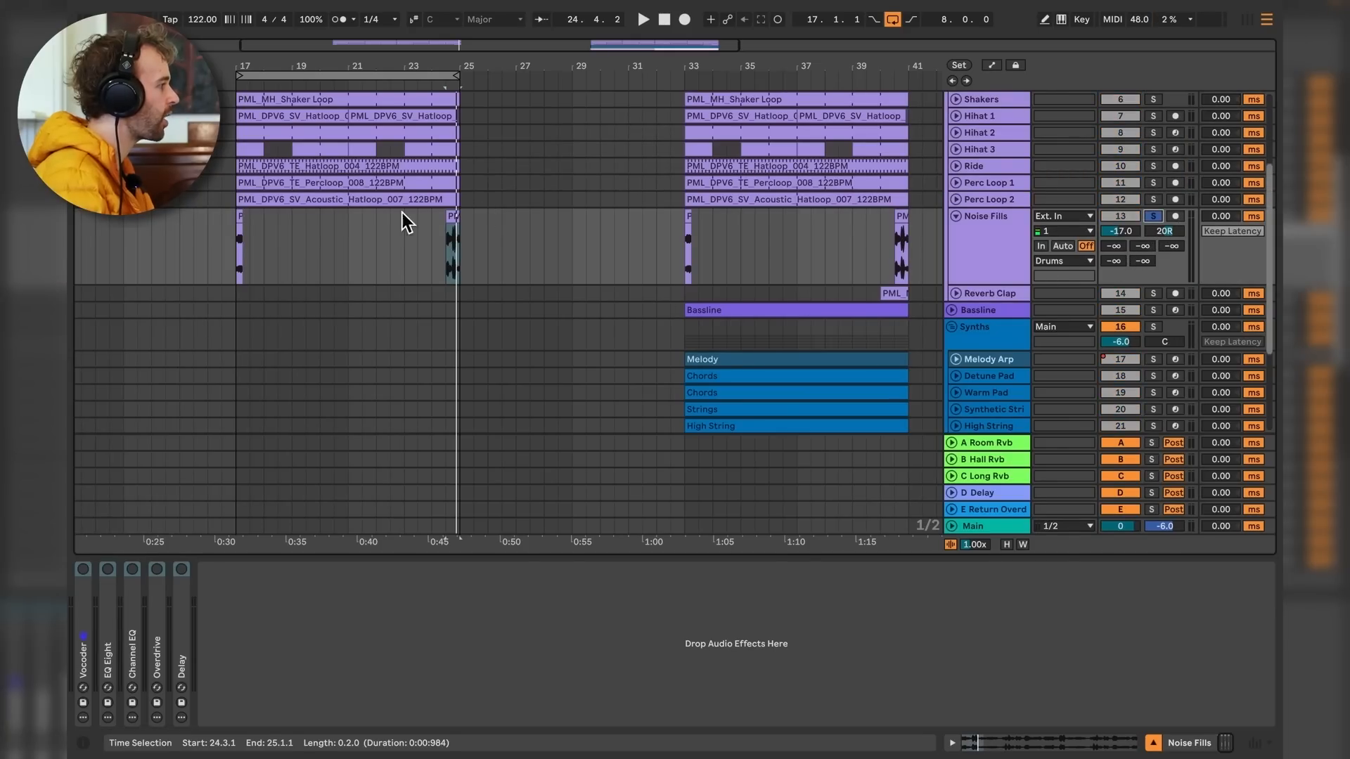
{"action": "left_click", "coordinate": [454, 271]}
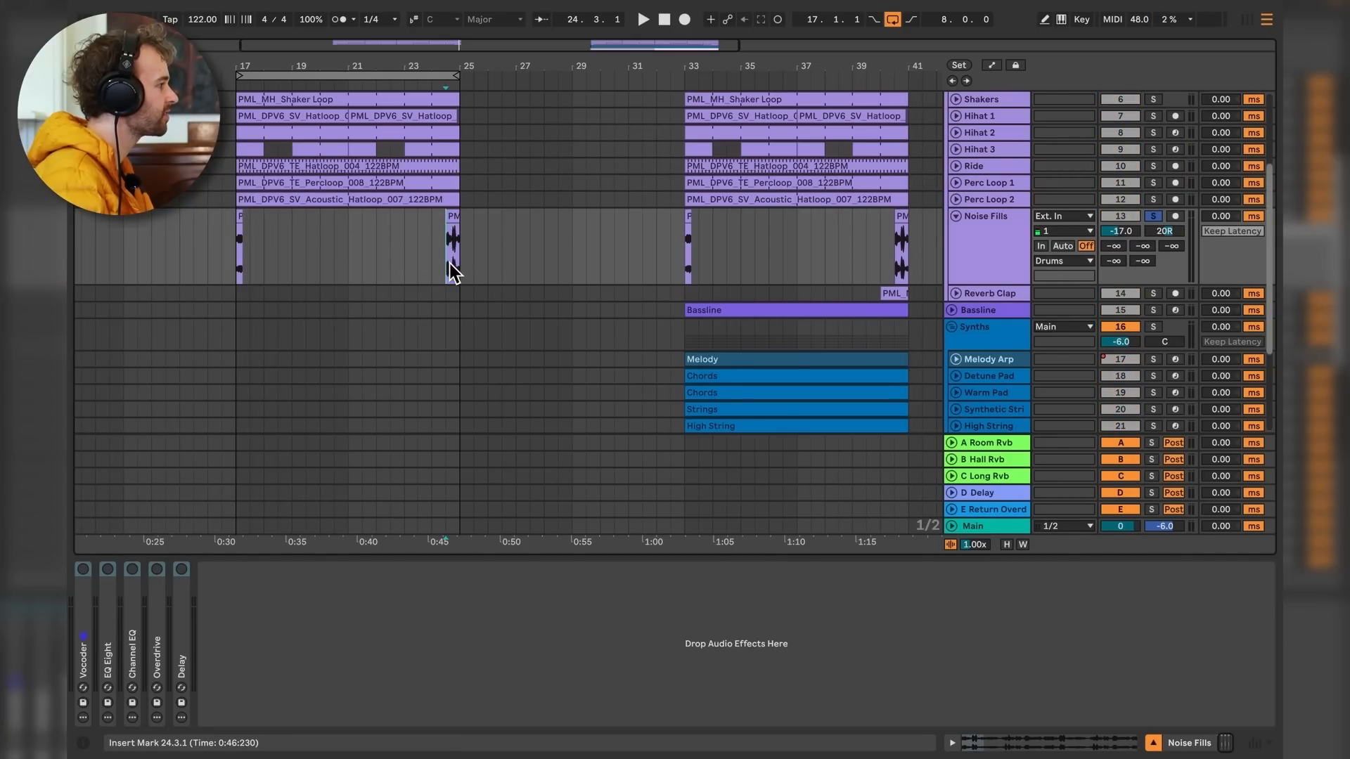
{"action": "key", "text": "space"}
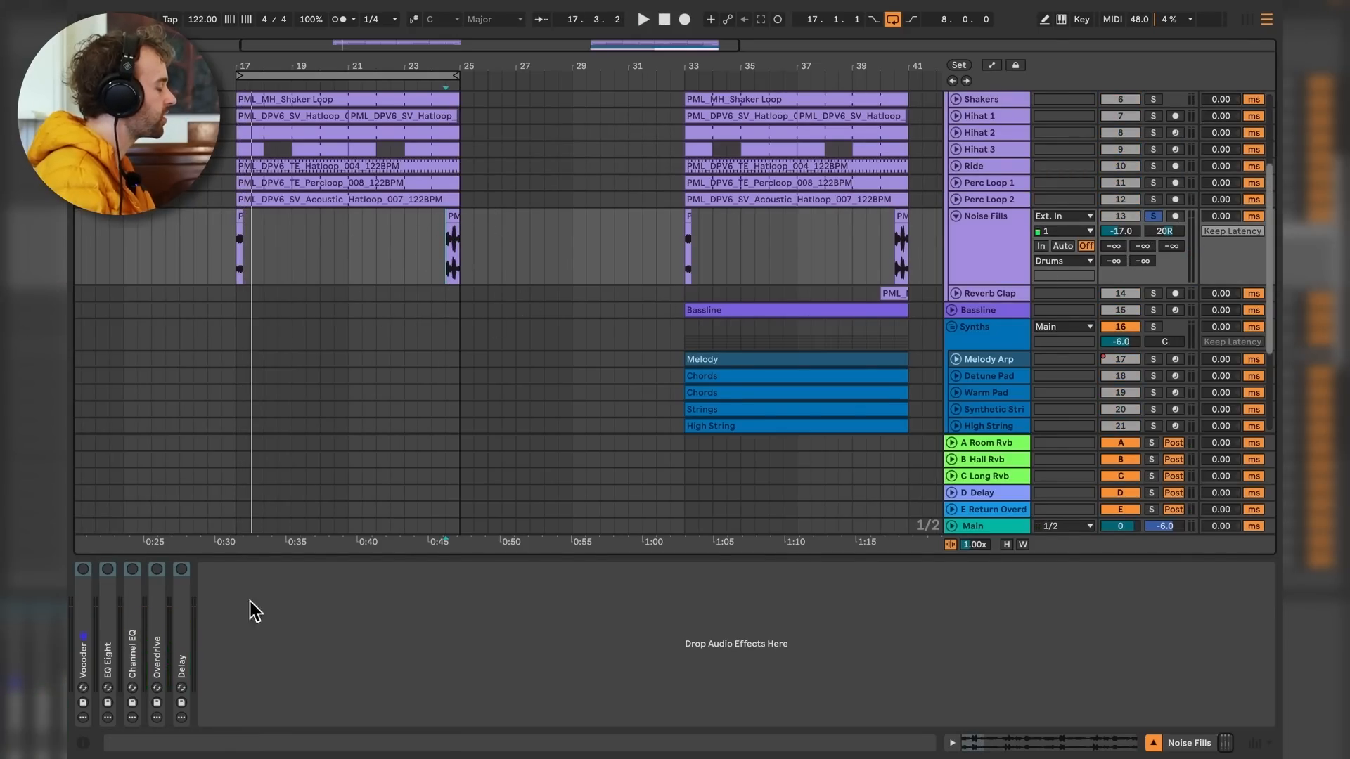
Unfold the Vocoder and EQ Eight on Noise Fills, switch both back on, and listen to the fill.
{"action": "double_click", "coordinate": [85, 619]}
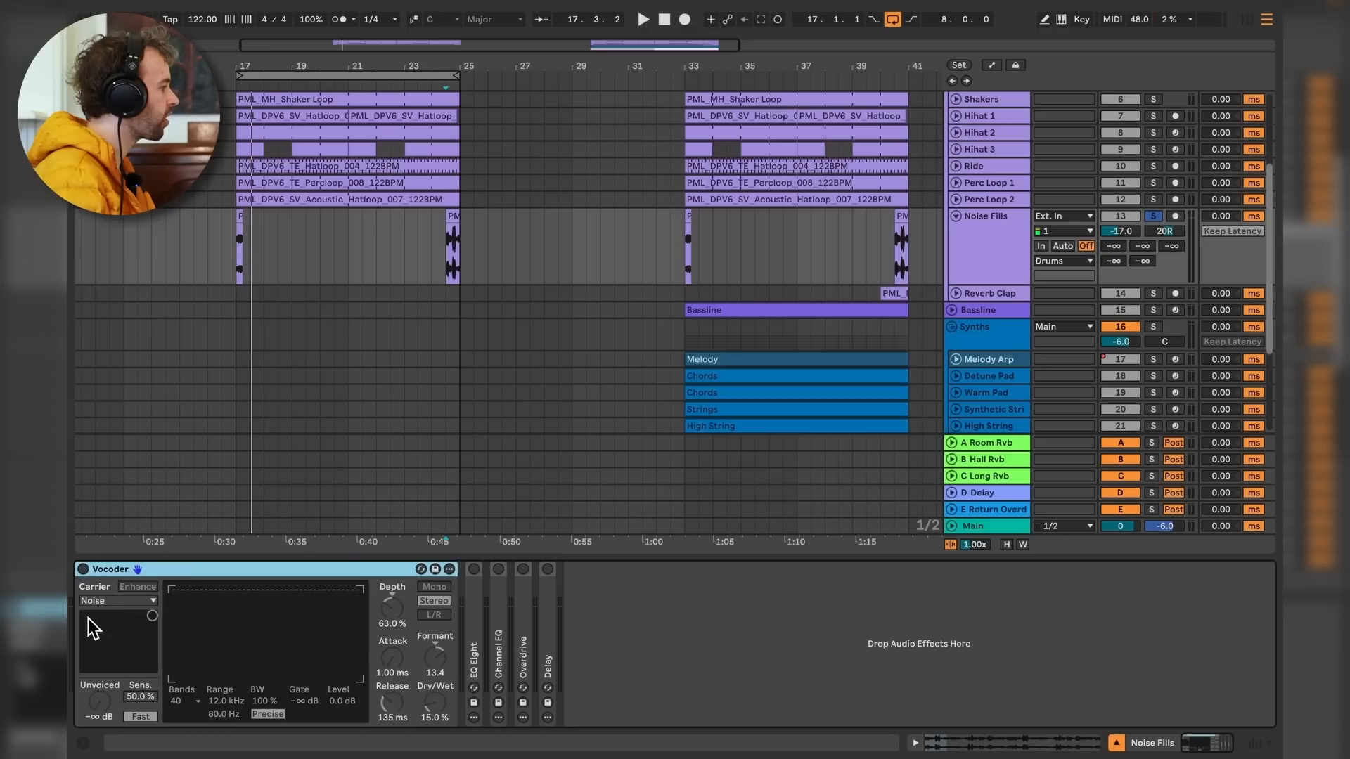
{"action": "left_click", "coordinate": [83, 570]}
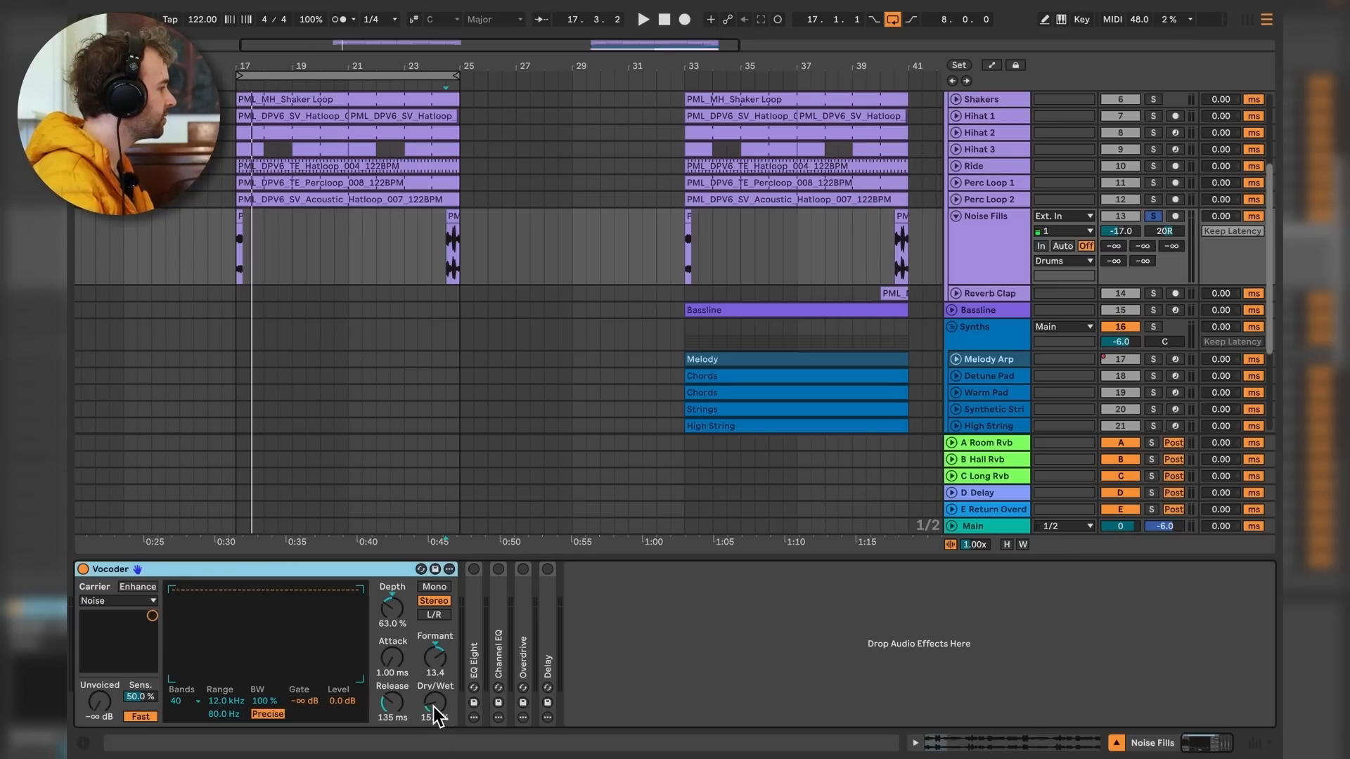
{"action": "double_click", "coordinate": [480, 606]}
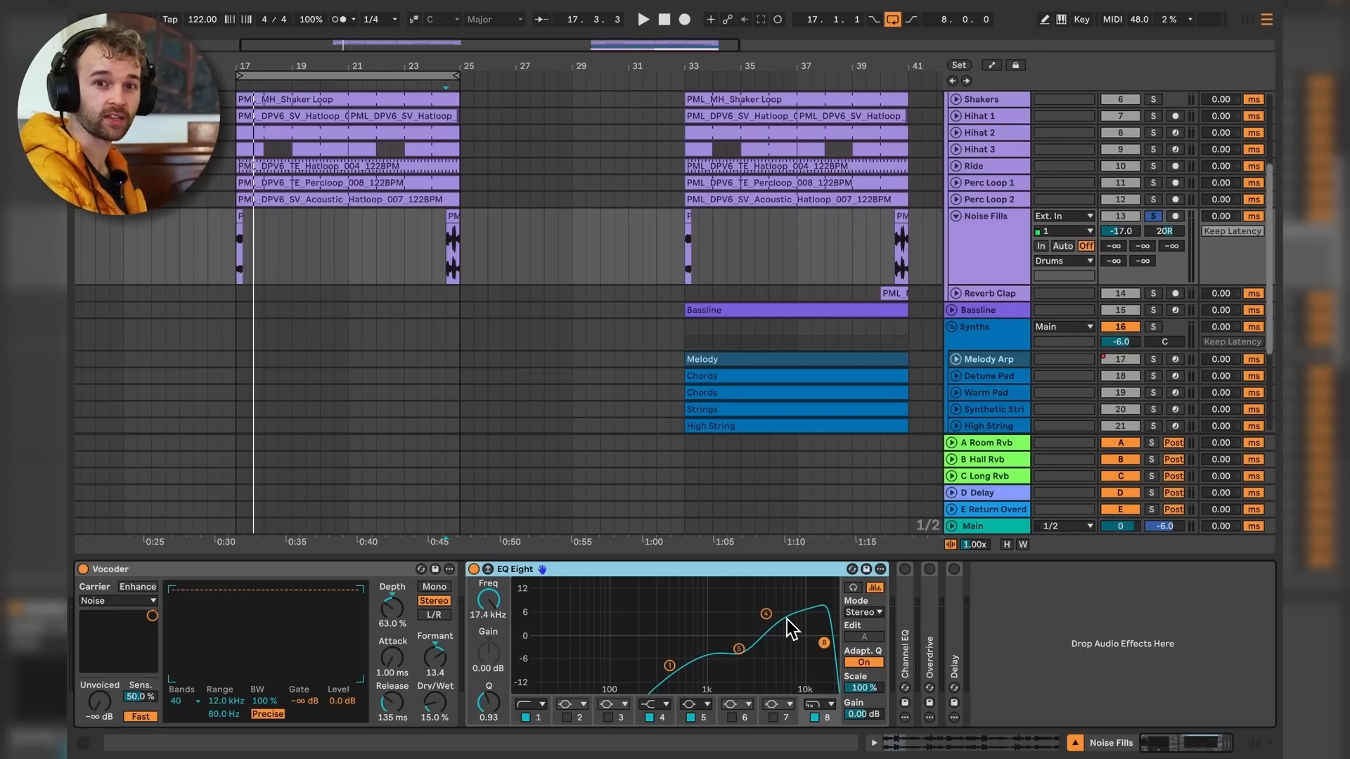
{"action": "key", "text": "space"}
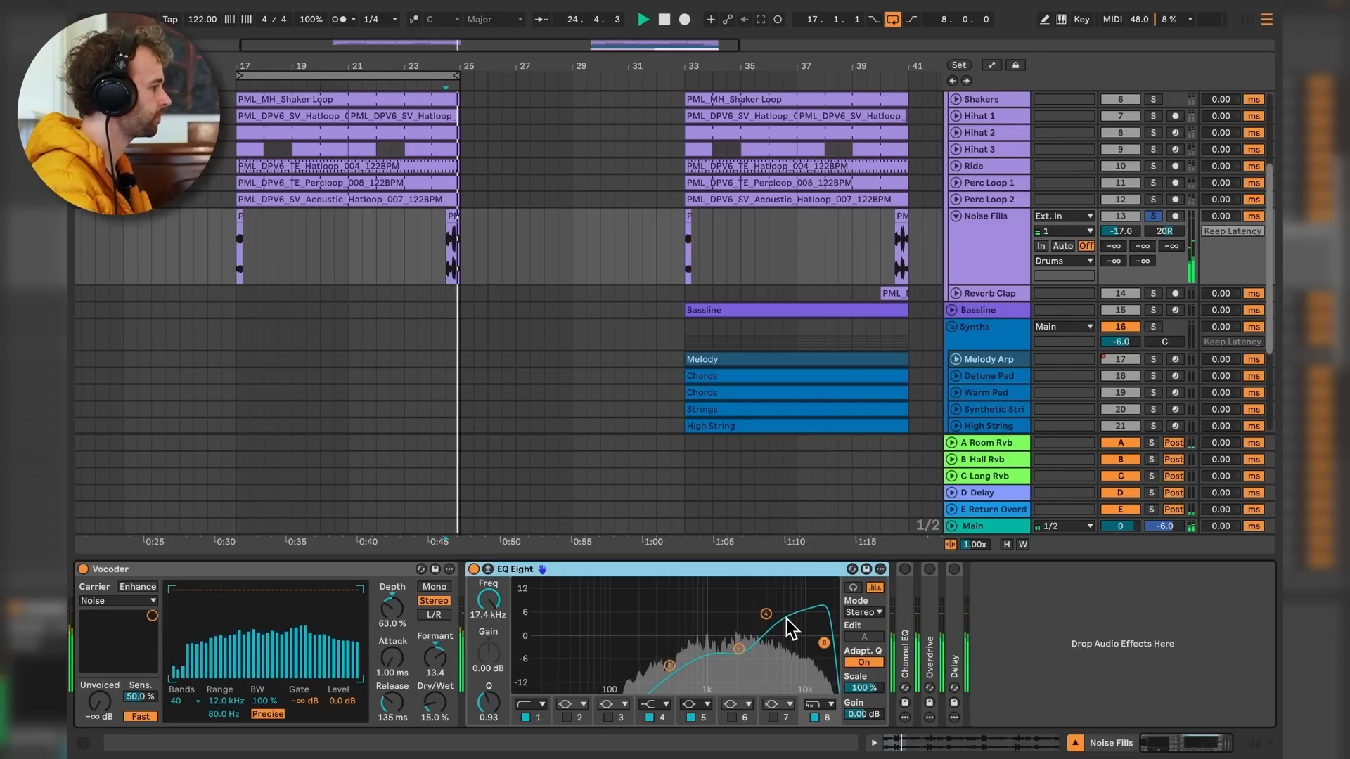
{"action": "key", "text": "space"}
Unfold the Channel EQ on Noise Fills, switch it back on, and listen to the brightened fill.
{"action": "double_click", "coordinate": [905, 643]}
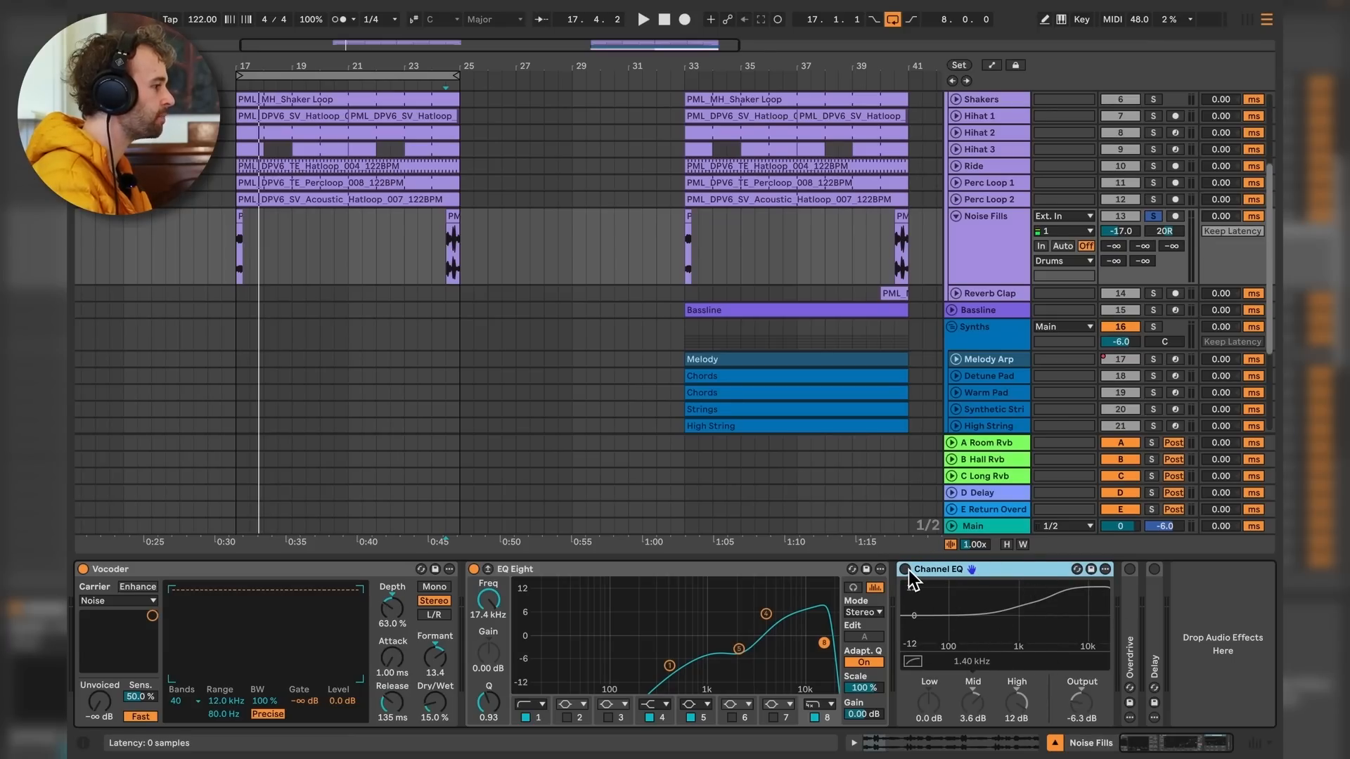
{"action": "key", "text": "space"}
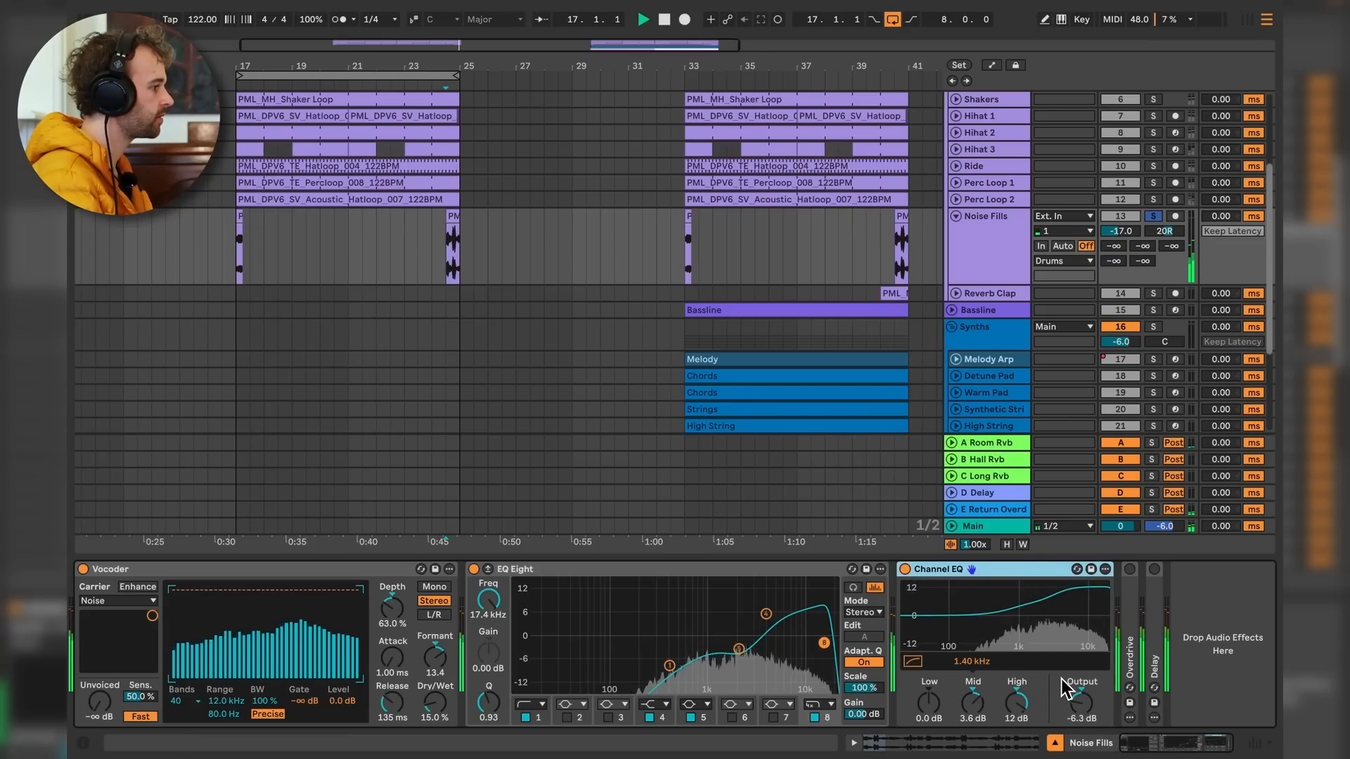
{"action": "key", "text": "space"}
Unfold the Overdrive on Noise Fills, switch it back on, and listen to the distortion.
{"action": "double_click", "coordinate": [1132, 606]}
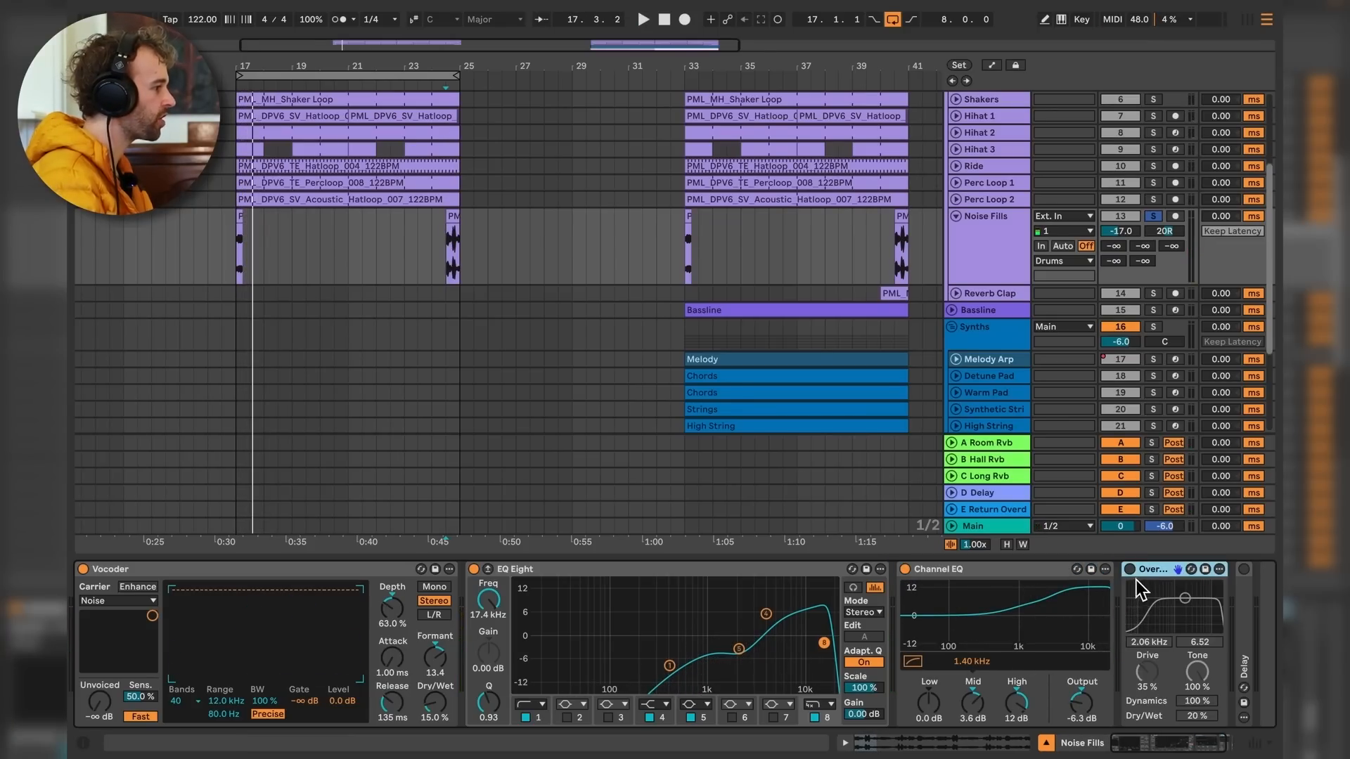
{"action": "left_click", "coordinate": [1130, 570]}
{"action": "left_click_drag", "start_coordinate": [1150, 665], "coordinate": [894, 664]}
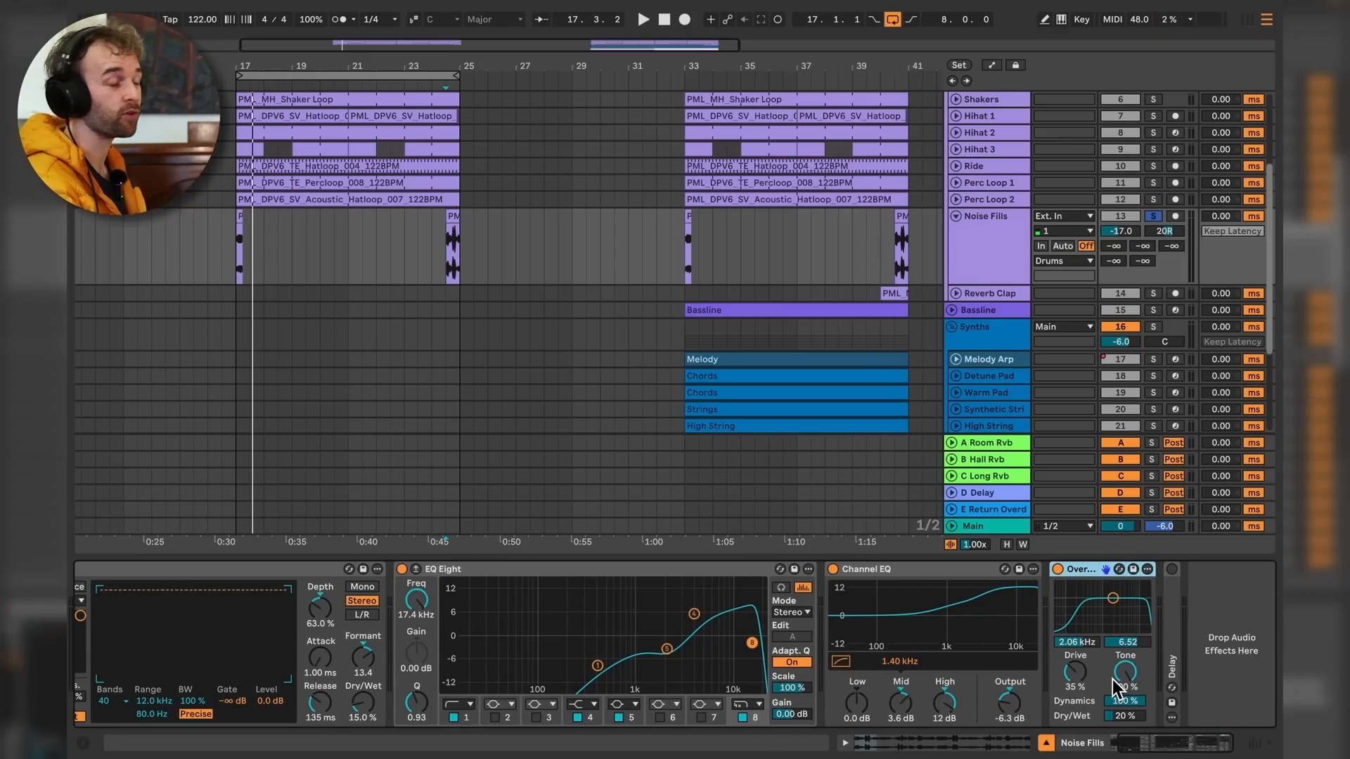
{"action": "key", "text": "space"}
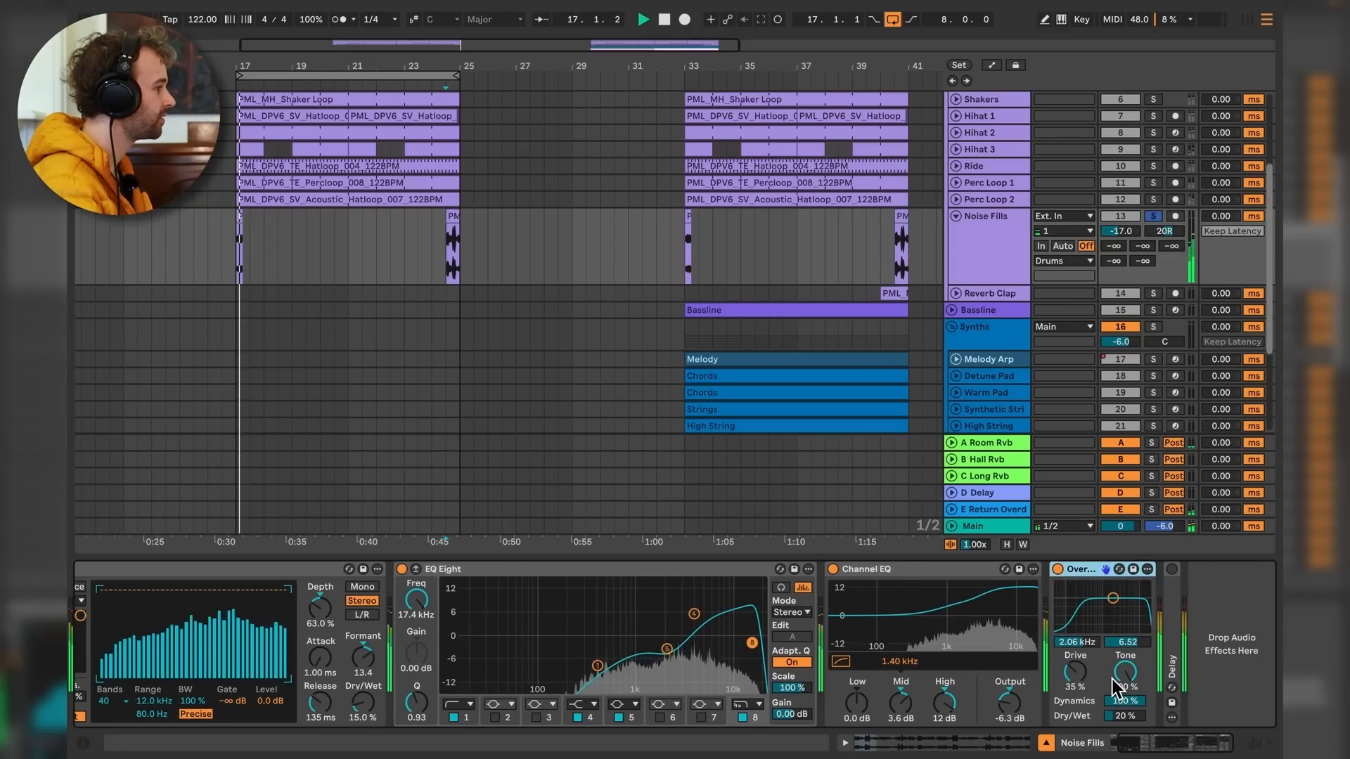
{"action": "key", "text": "space"}
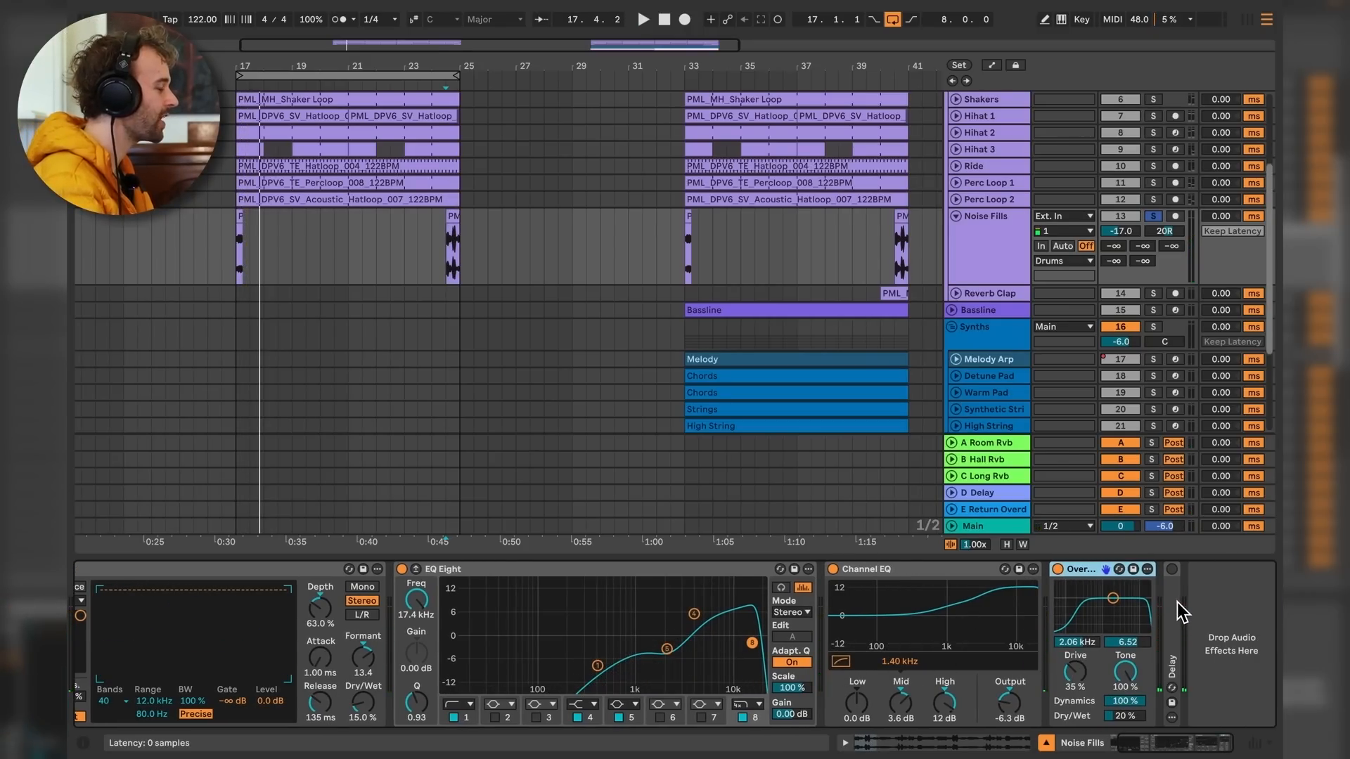
Unfold the Delay on Noise Fills, switch it back on, and listen to the fully processed fill.
{"action": "double_click", "coordinate": [1175, 602]}
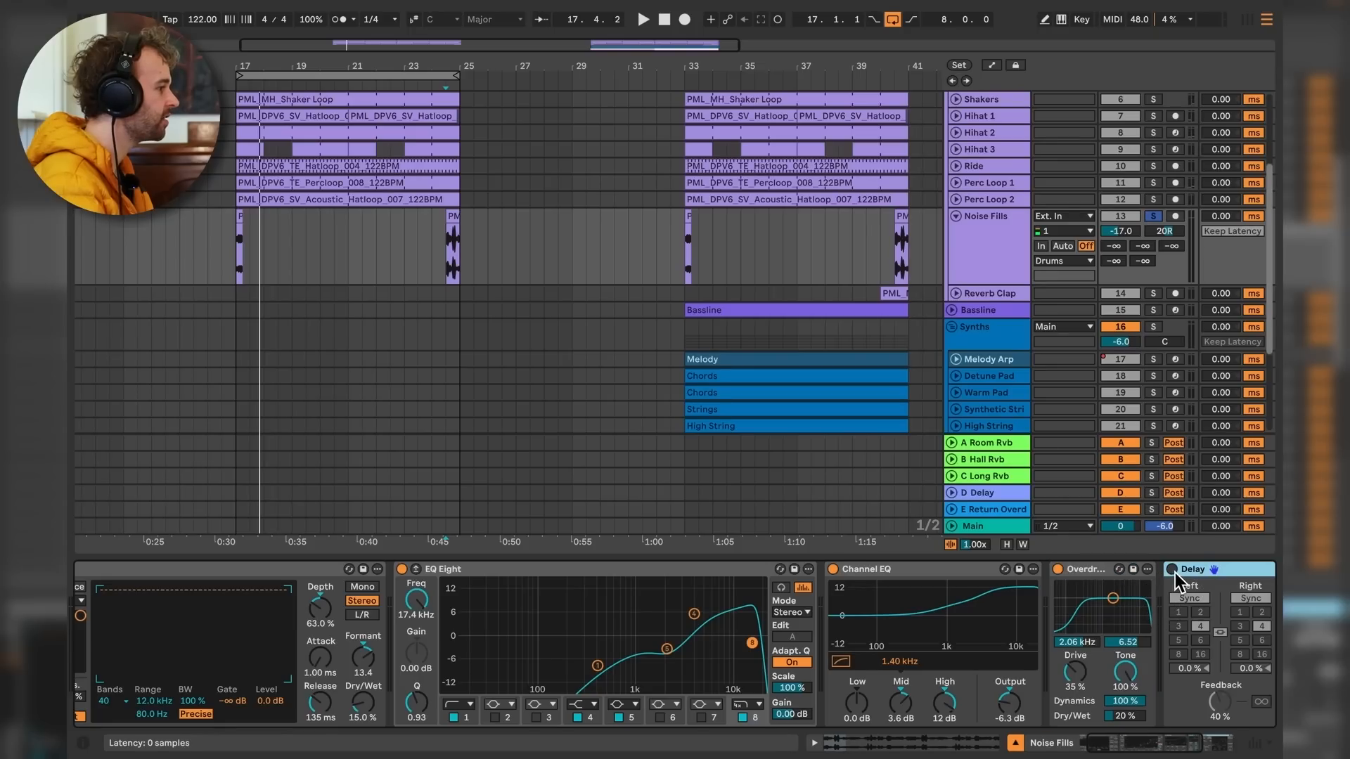
{"action": "left_click", "coordinate": [1173, 572]}
{"action": "scroll", "coordinate": [1175, 584], "scroll_direction": "right", "scroll_amount": 5}
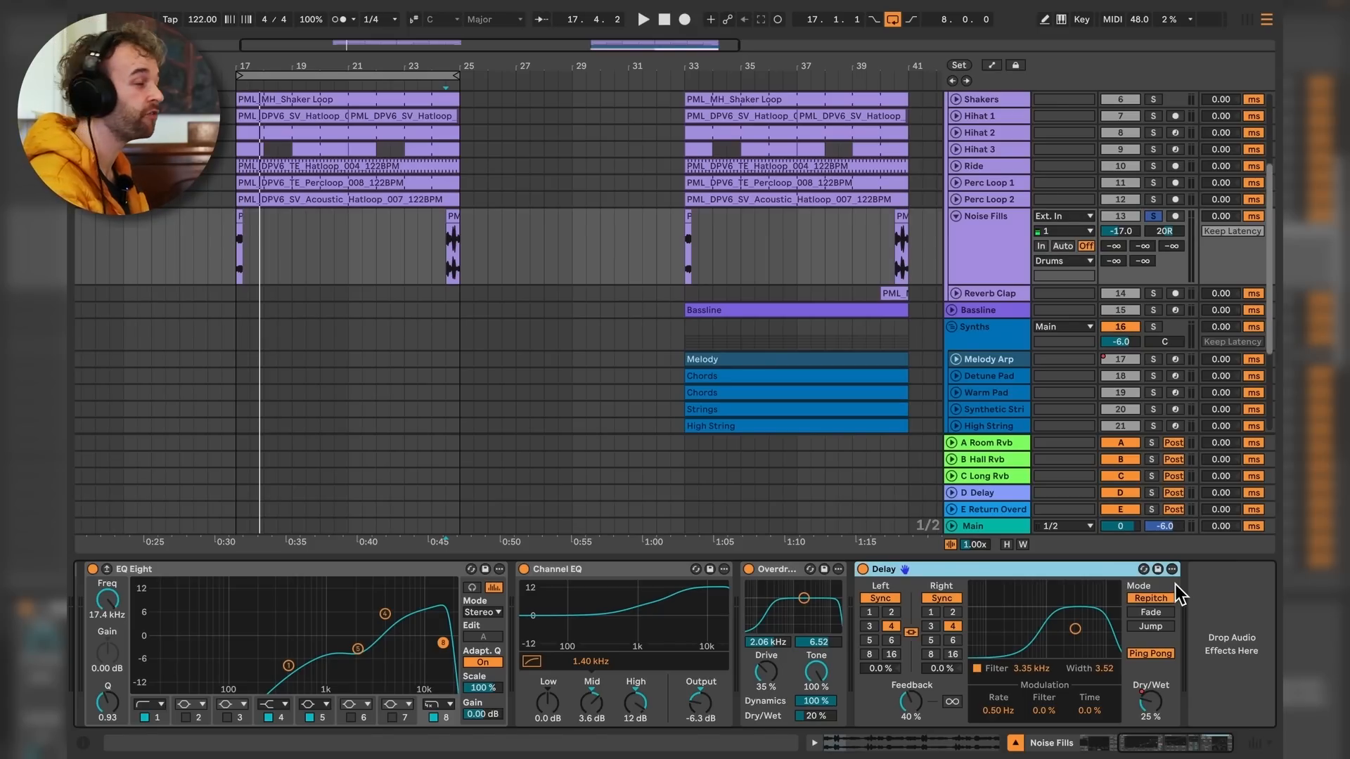
{"action": "key", "text": "space"}
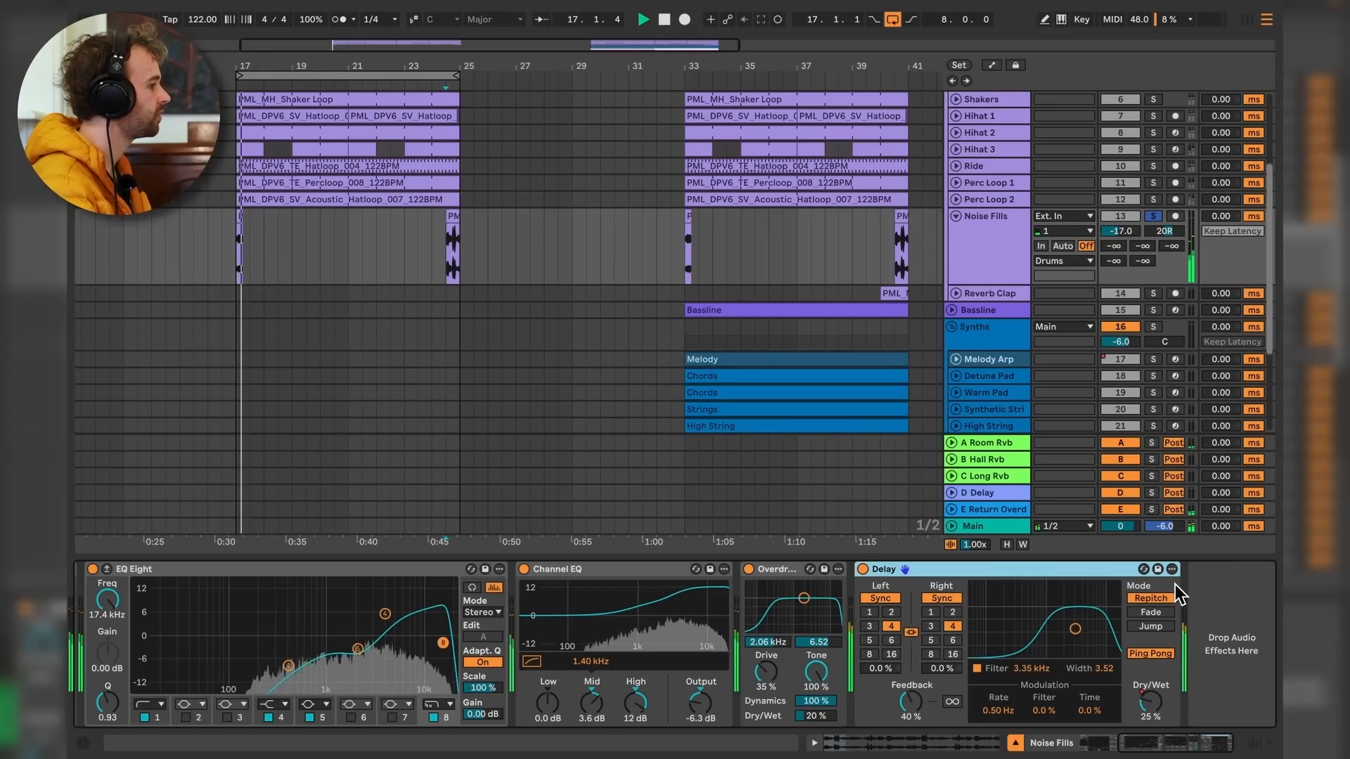
Fold Noise Fills, unfold and solo Reverb Clap, and copy its clip from bar 40 to bar 24.
{"action": "left_click", "coordinate": [957, 216]}
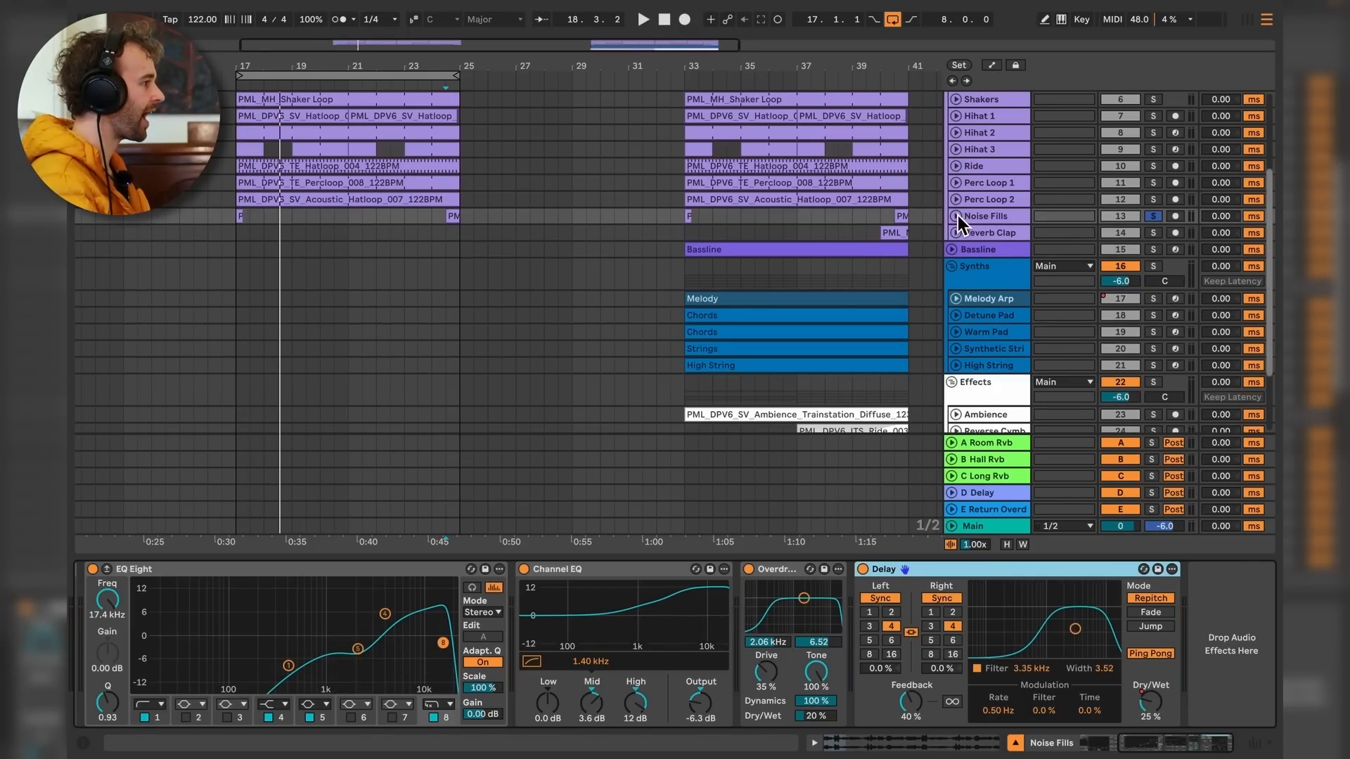
{"action": "left_click", "coordinate": [981, 233]}
{"action": "left_click", "coordinate": [956, 233]}
{"action": "left_click", "coordinate": [1152, 233]}
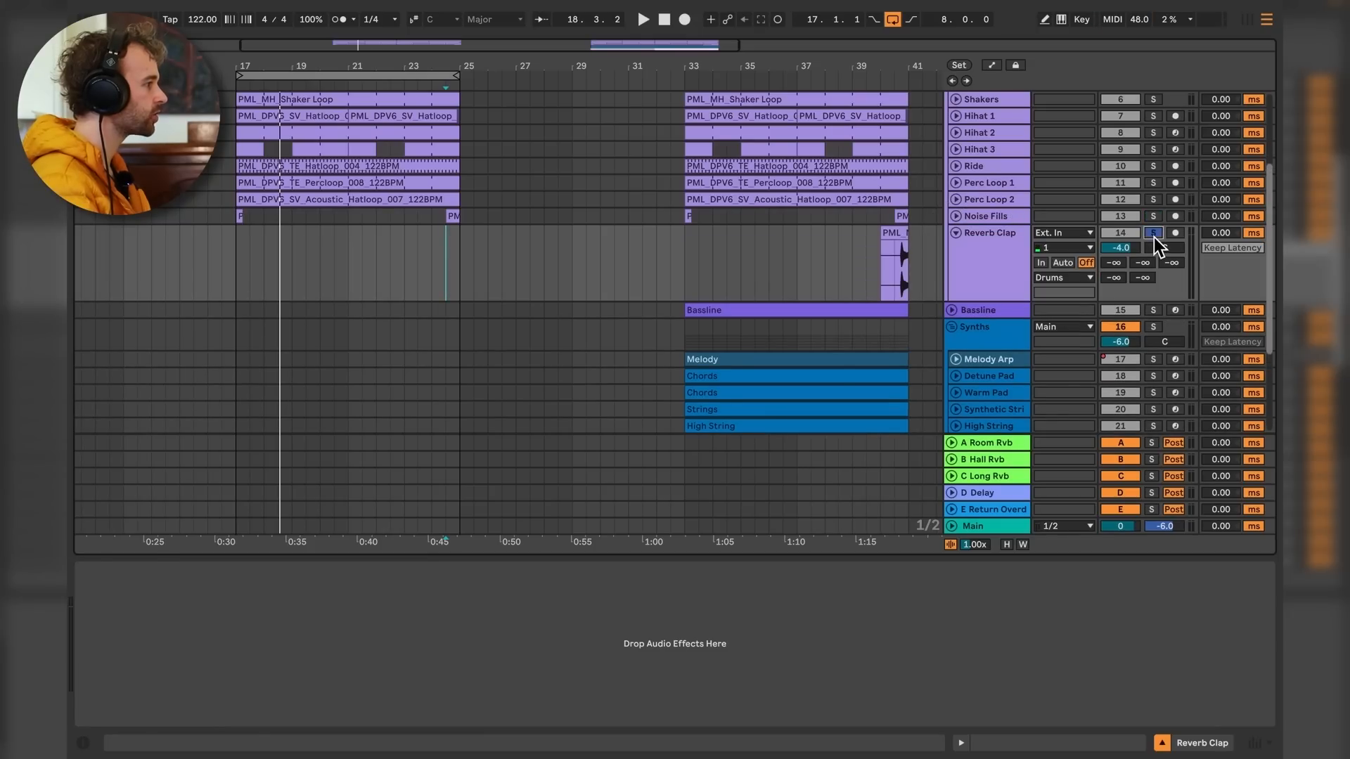
{"action": "left_click_drag", "start_coordinate": [911, 274], "coordinate": [688, 274]}
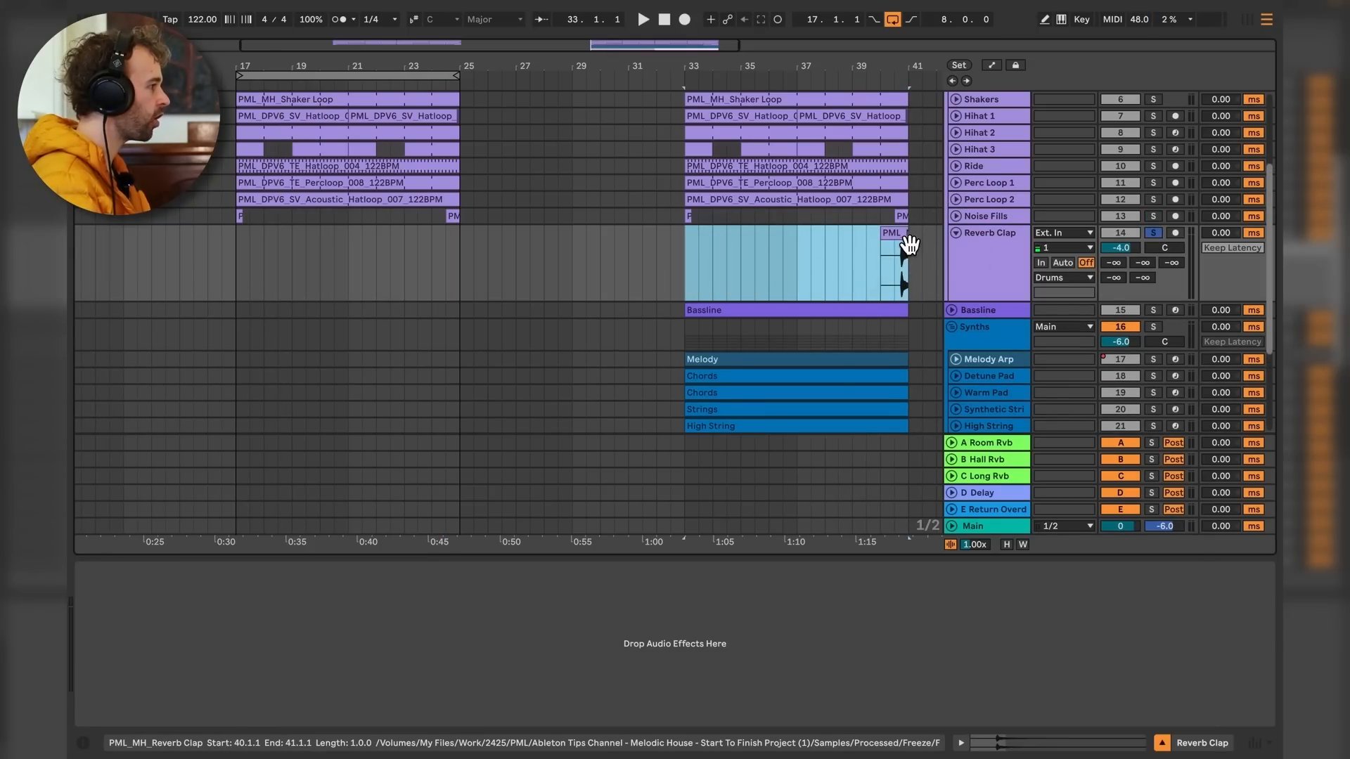
{"action": "left_click_drag", "start_coordinate": [909, 244], "coordinate": [450, 250]}
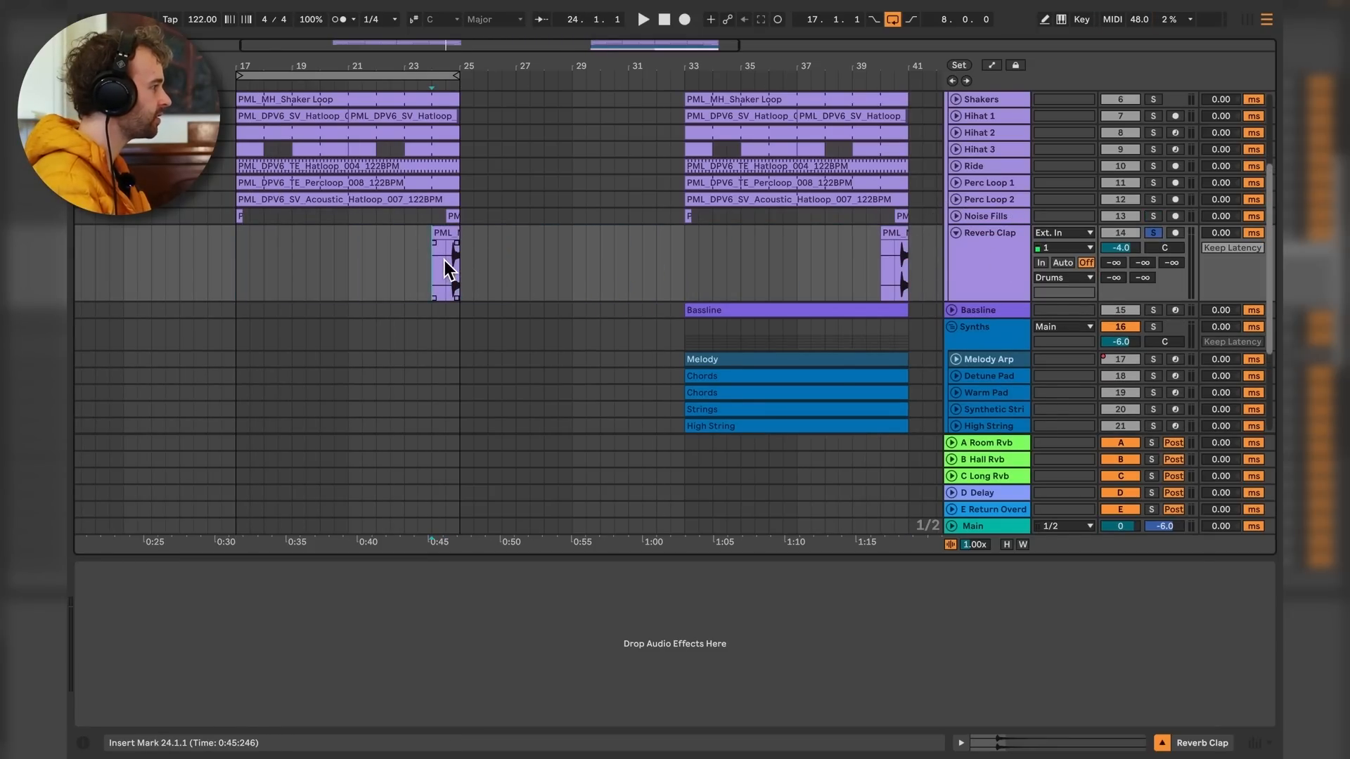
Open the copied reverb clap clip at bar 24, examine its sample waveform, and return to the track's device view.
{"action": "key", "text": "minus"}
{"action": "left_click", "coordinate": [427, 246]}
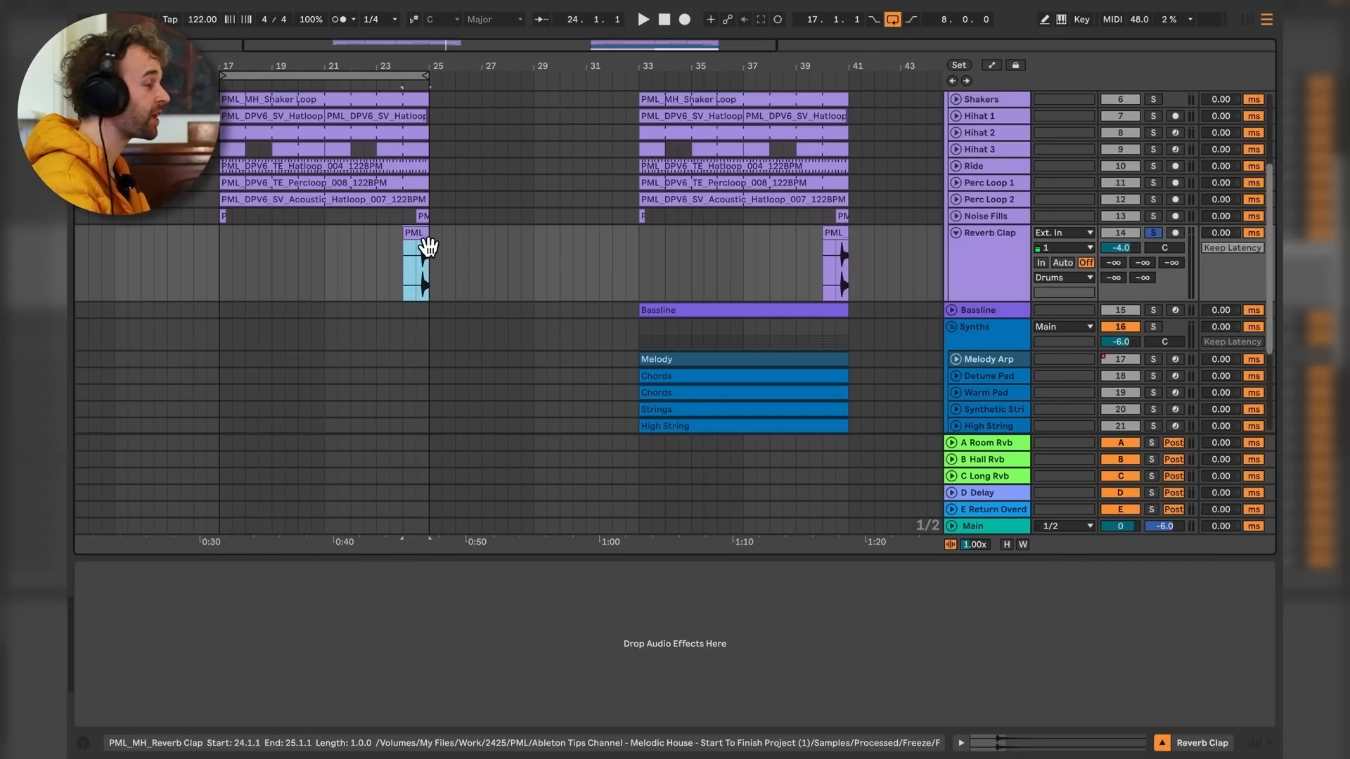
{"action": "double_click", "coordinate": [427, 246]}
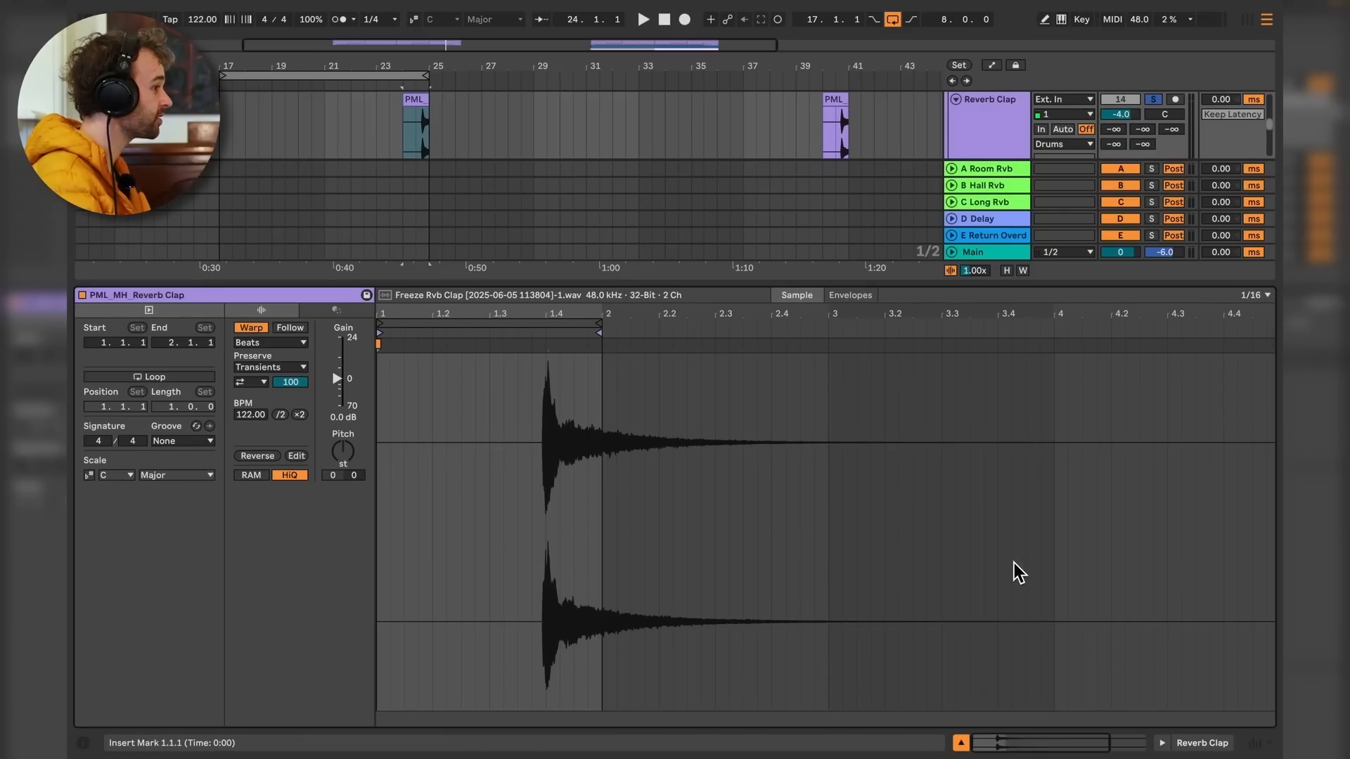
{"action": "left_click_drag", "start_coordinate": [222, 137], "coordinate": [325, 121]}
{"action": "left_click", "coordinate": [419, 111]}
{"action": "key", "text": "shift+Tab"}
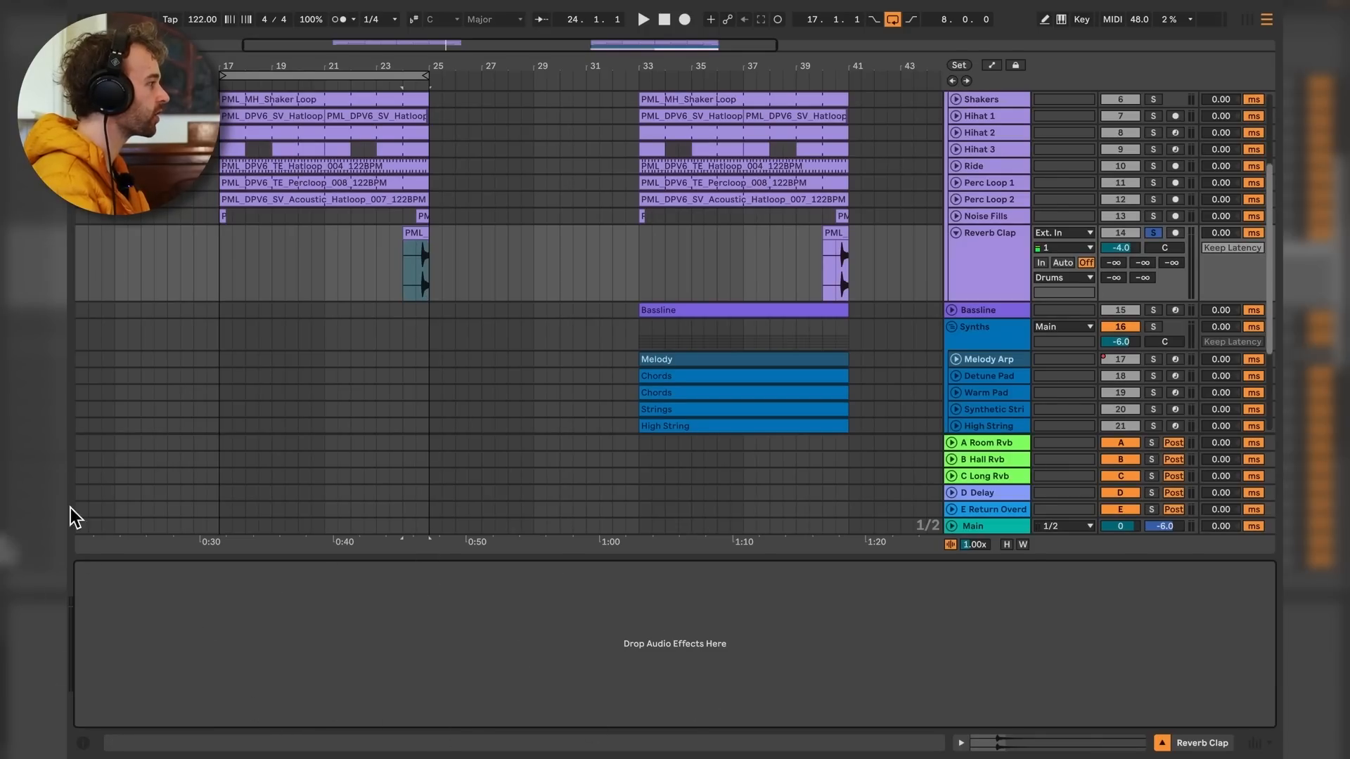
Fold Reverb Clap with its solo off, select the Drums group, and switch off all of its effects.
{"action": "scroll", "coordinate": [927, 271], "scroll_direction": "up", "scroll_amount": 1}
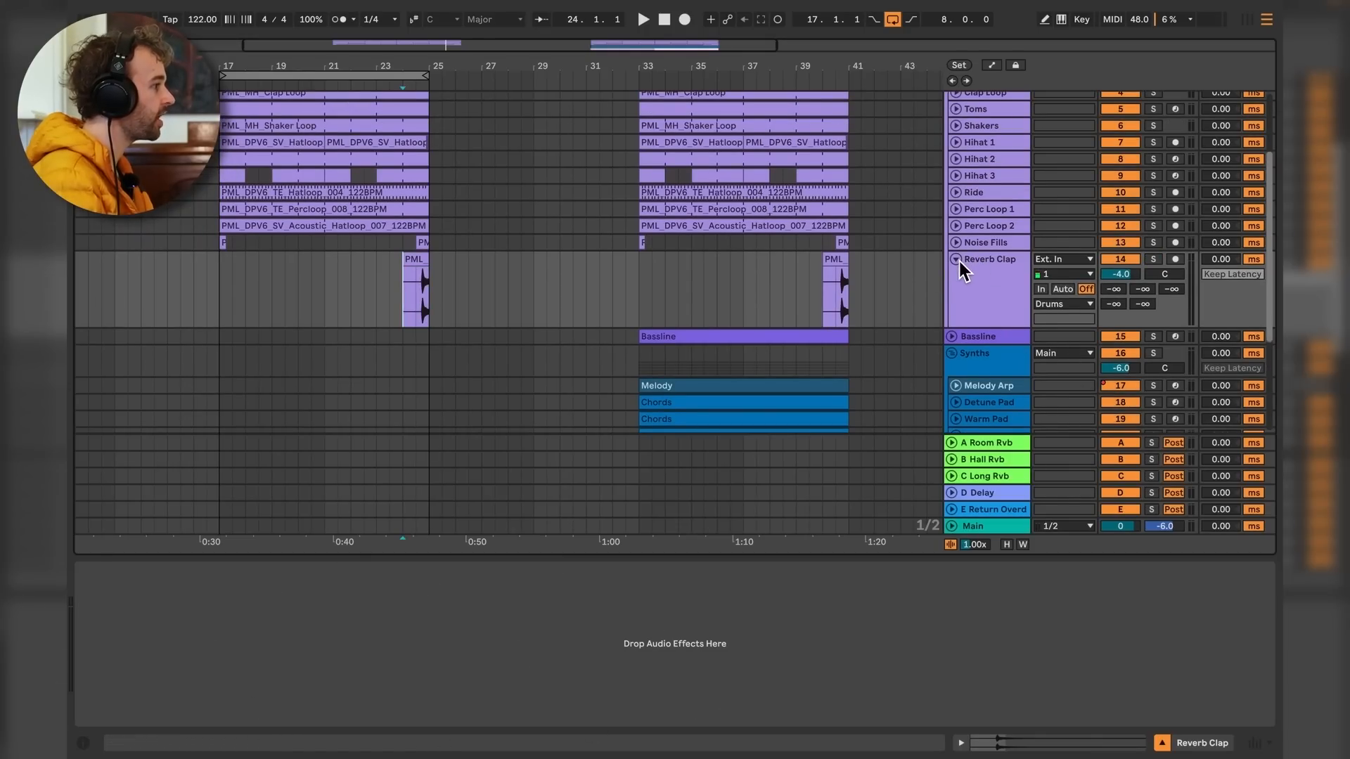
{"action": "left_click", "coordinate": [956, 259]}
{"action": "left_click", "coordinate": [951, 293]}
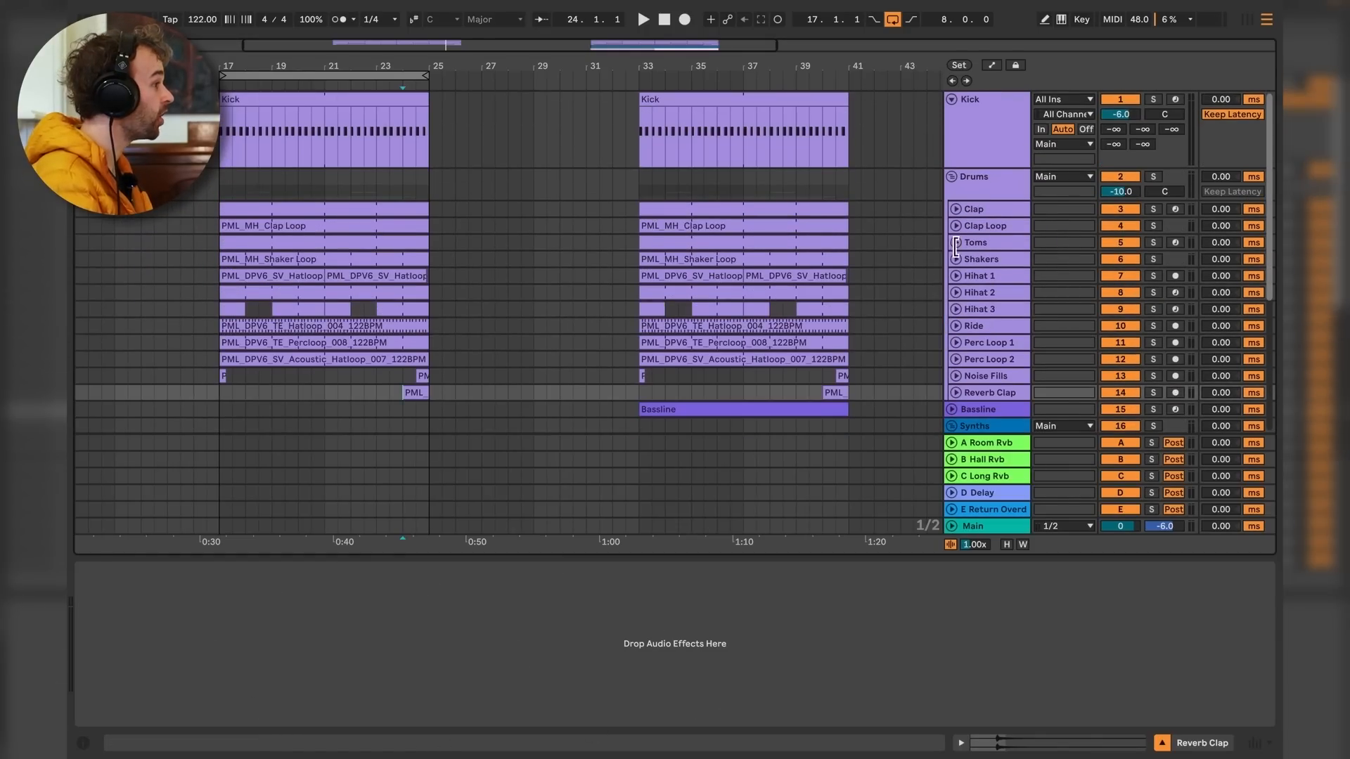
{"action": "left_click", "coordinate": [980, 188]}
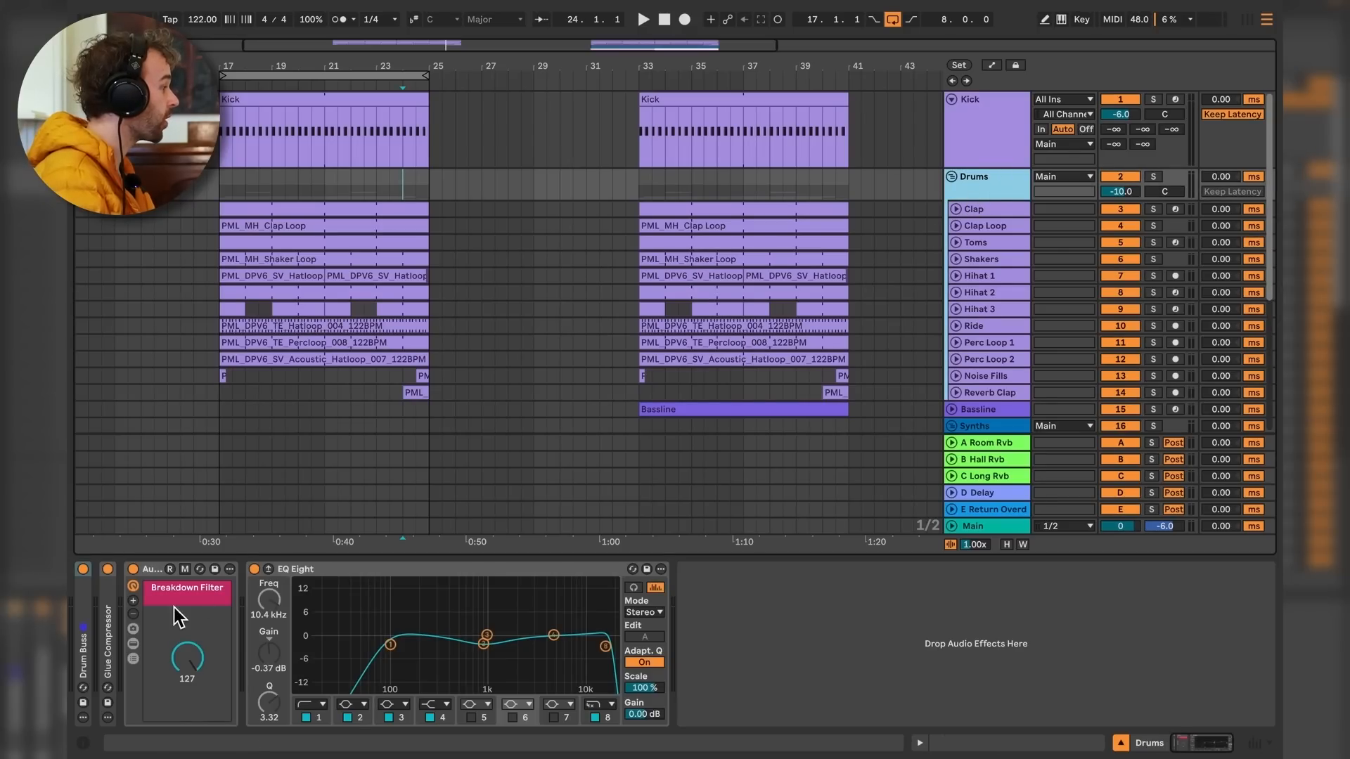
{"action": "left_click", "coordinate": [323, 573]}
{"action": "key", "text": "0"}
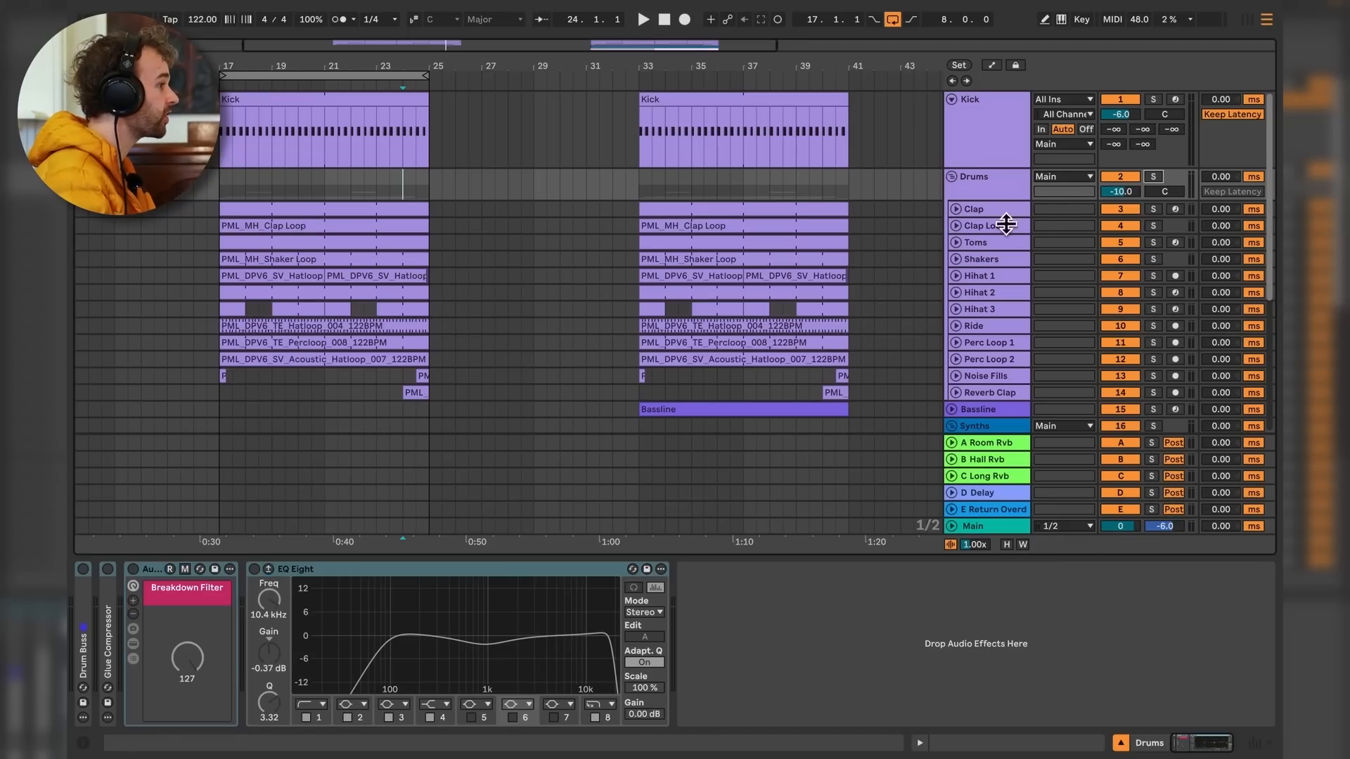
Solo the Drums group and listen to it from bar 17 with its effects bypassed.
{"action": "left_click", "coordinate": [1156, 179]}
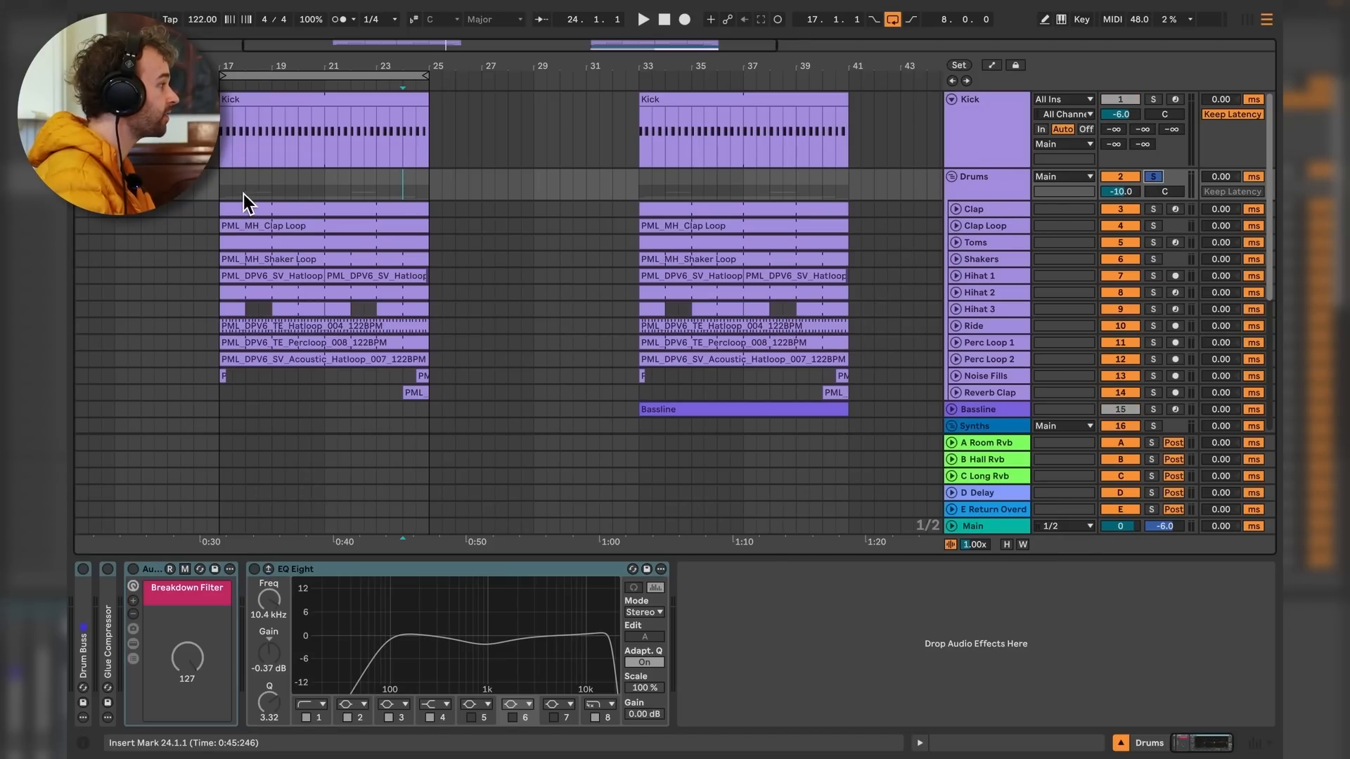
{"action": "left_click", "coordinate": [219, 193]}
{"action": "key", "text": "space"}
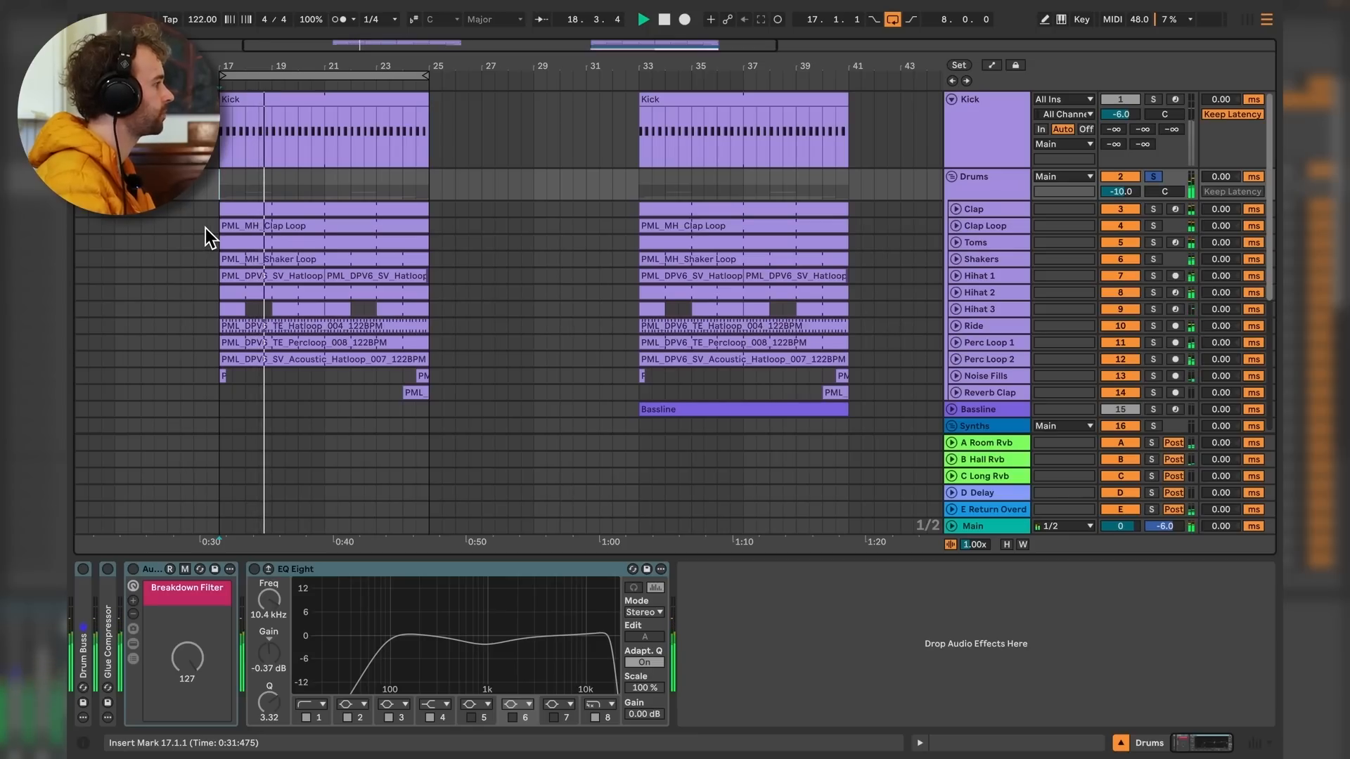
Unfold the Drum Buss on the Drums group, switch it back on, and listen to its effect.
{"action": "double_click", "coordinate": [82, 618]}
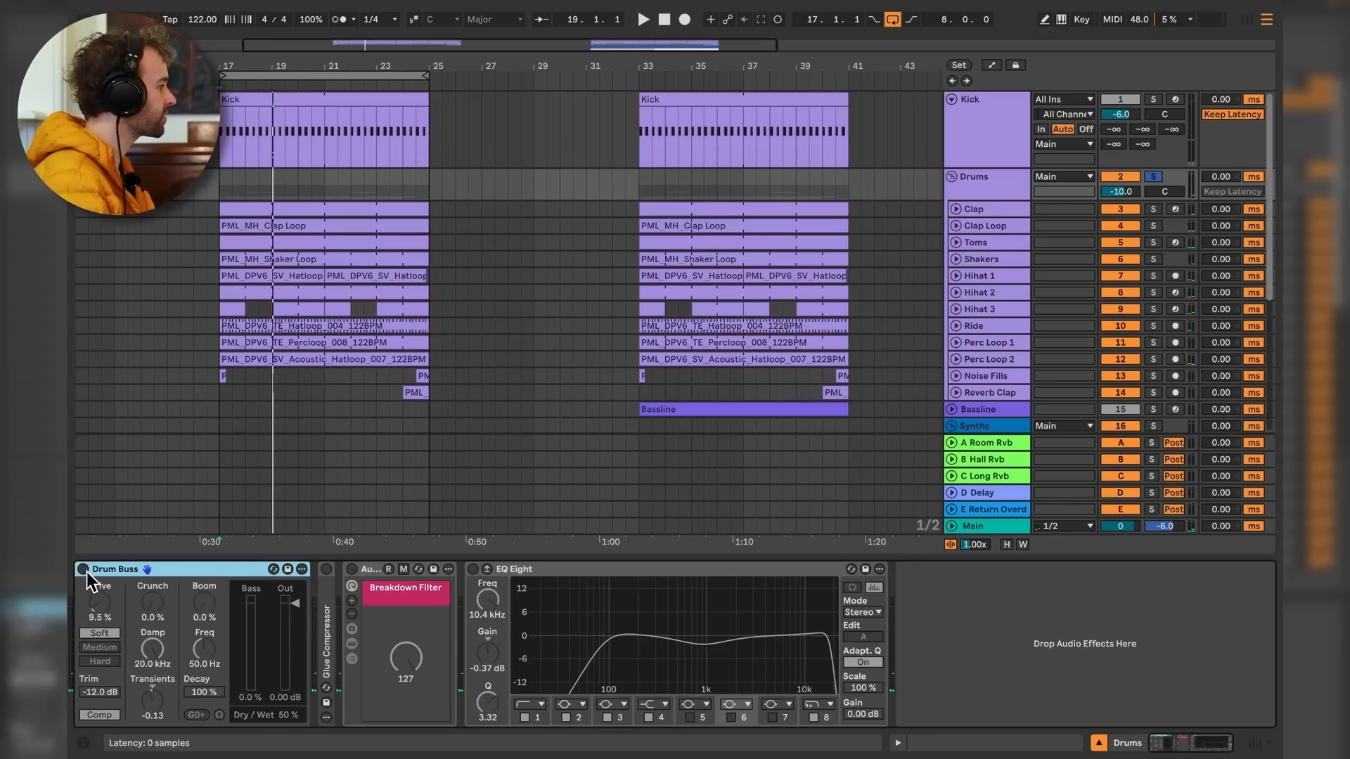
{"action": "left_click", "coordinate": [83, 570]}
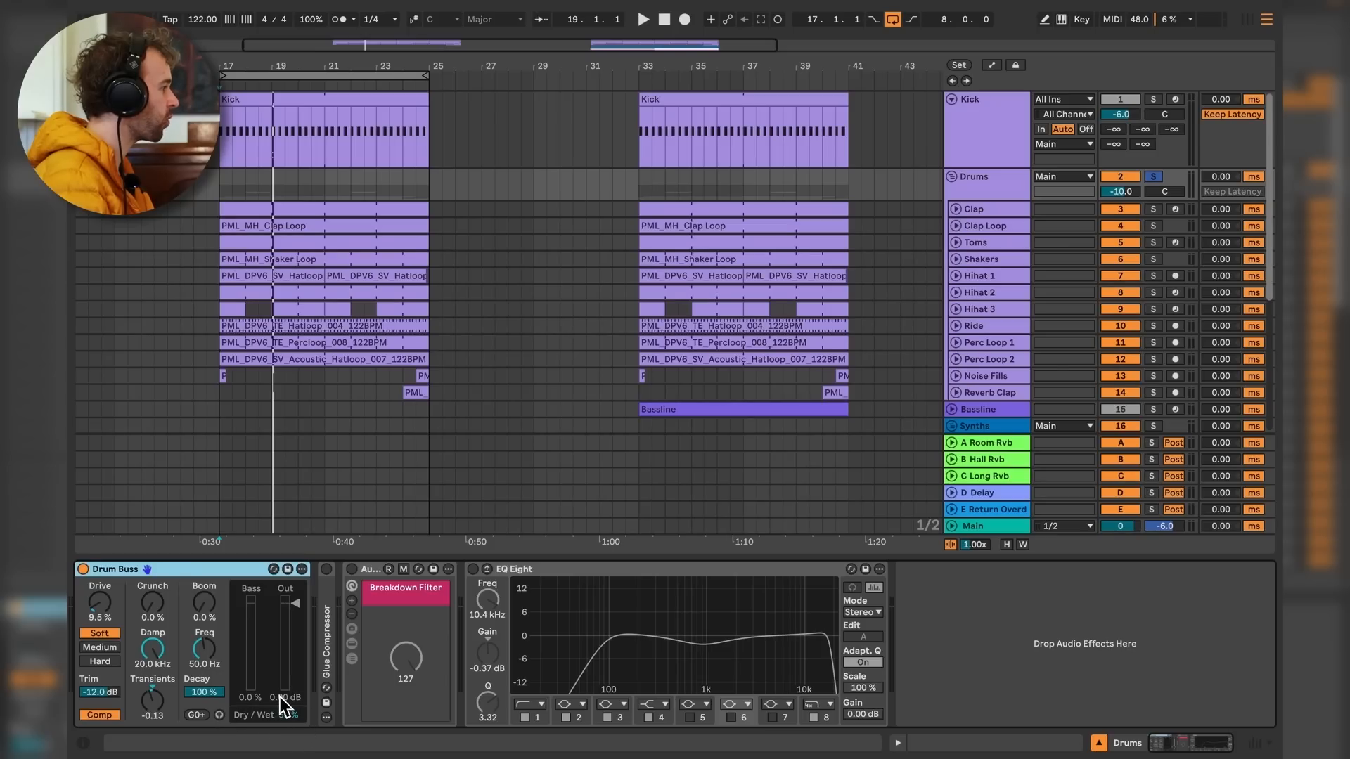
{"action": "key", "text": "space"}
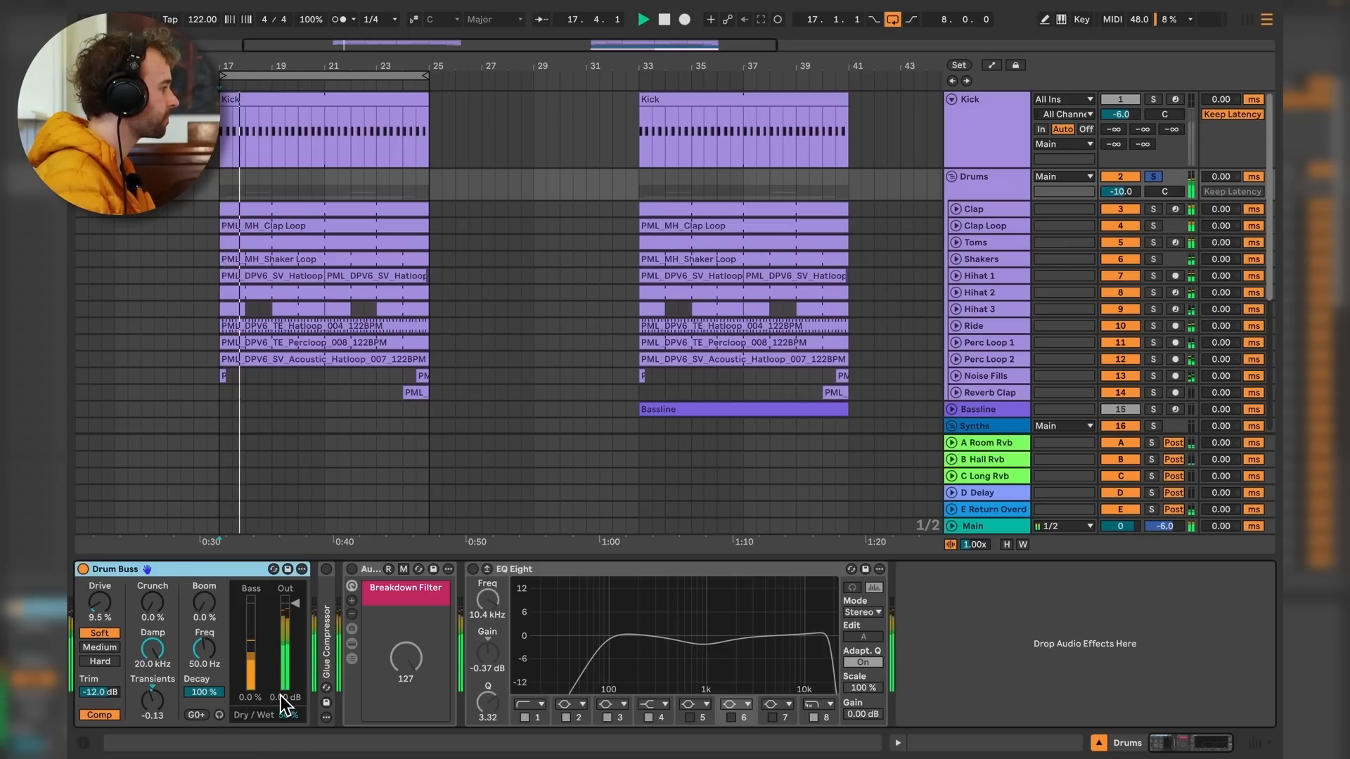
Unfold the Glue Compressor on the Drums group, switch it back on, and listen to the compressed drums.
{"action": "double_click", "coordinate": [328, 630]}
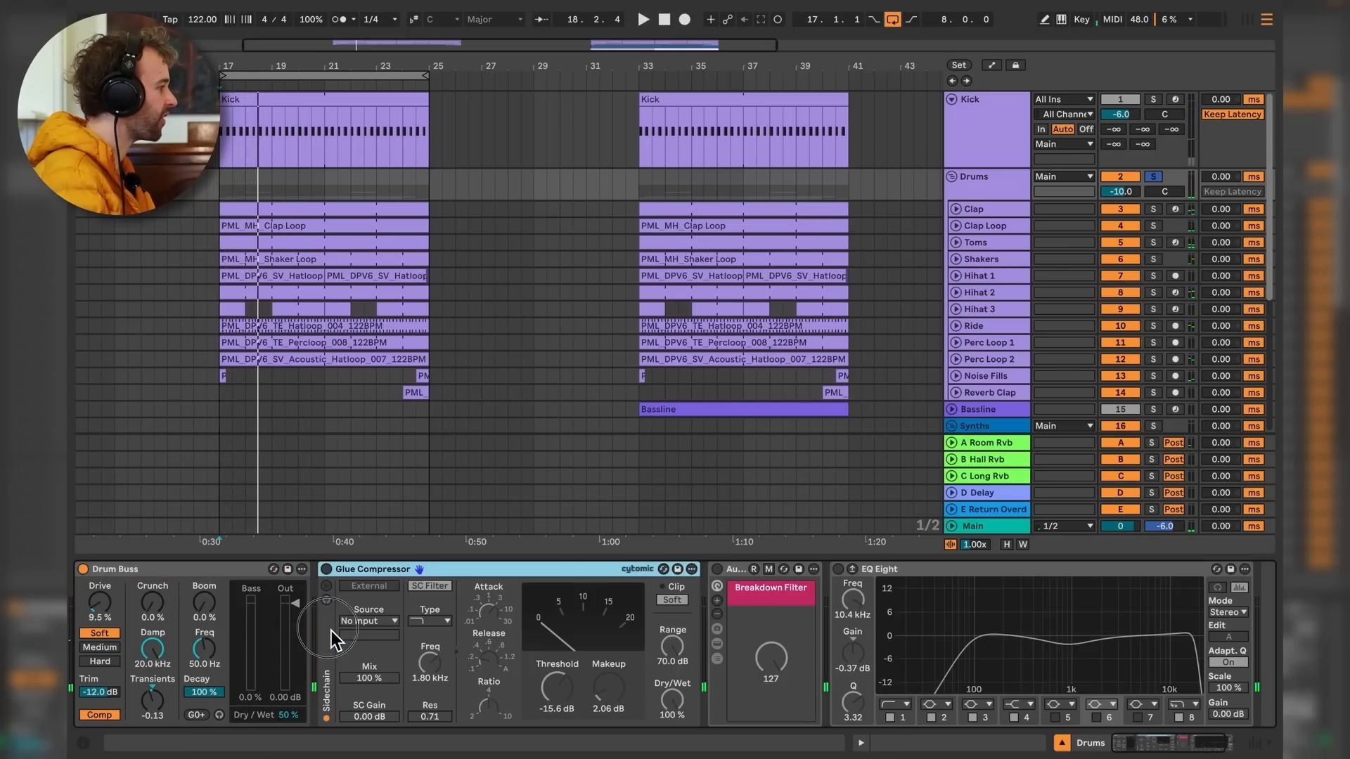
{"action": "left_click", "coordinate": [327, 569]}
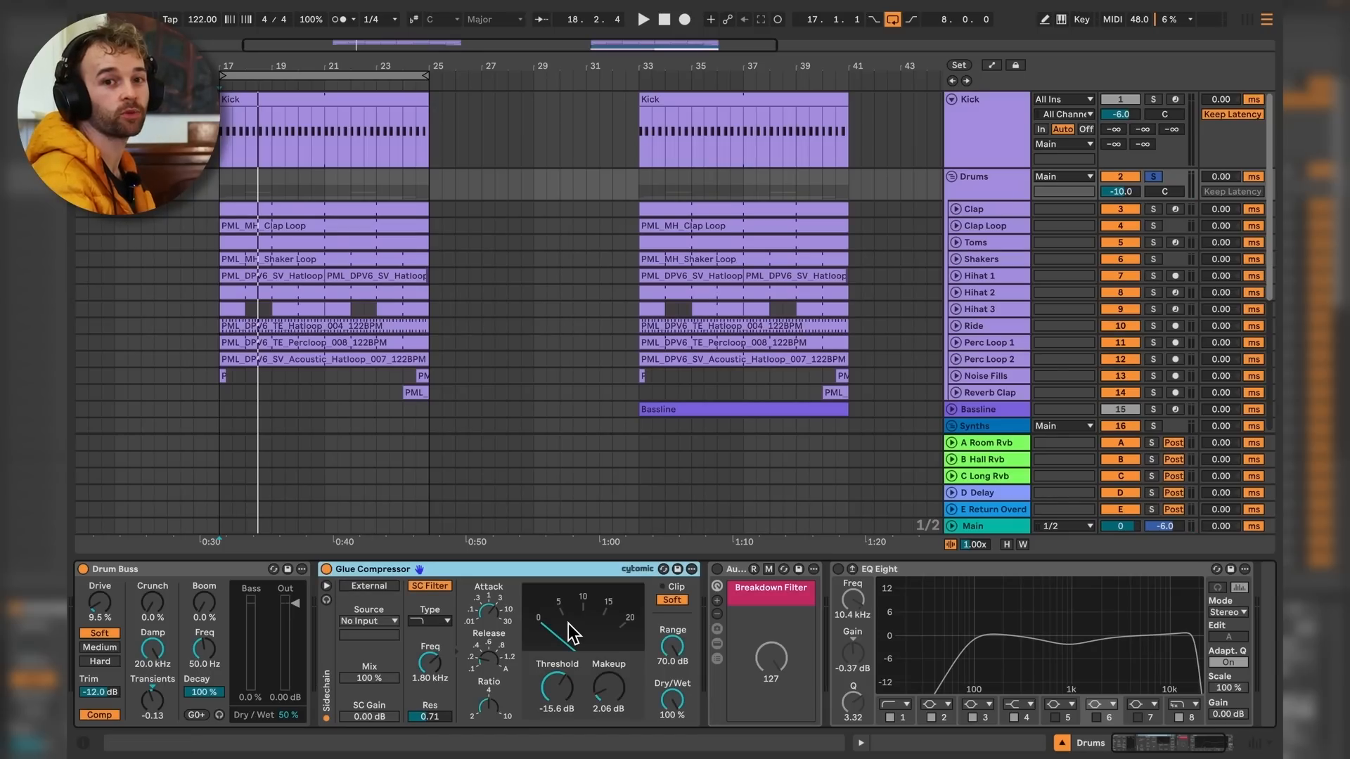
{"action": "key", "text": "space"}
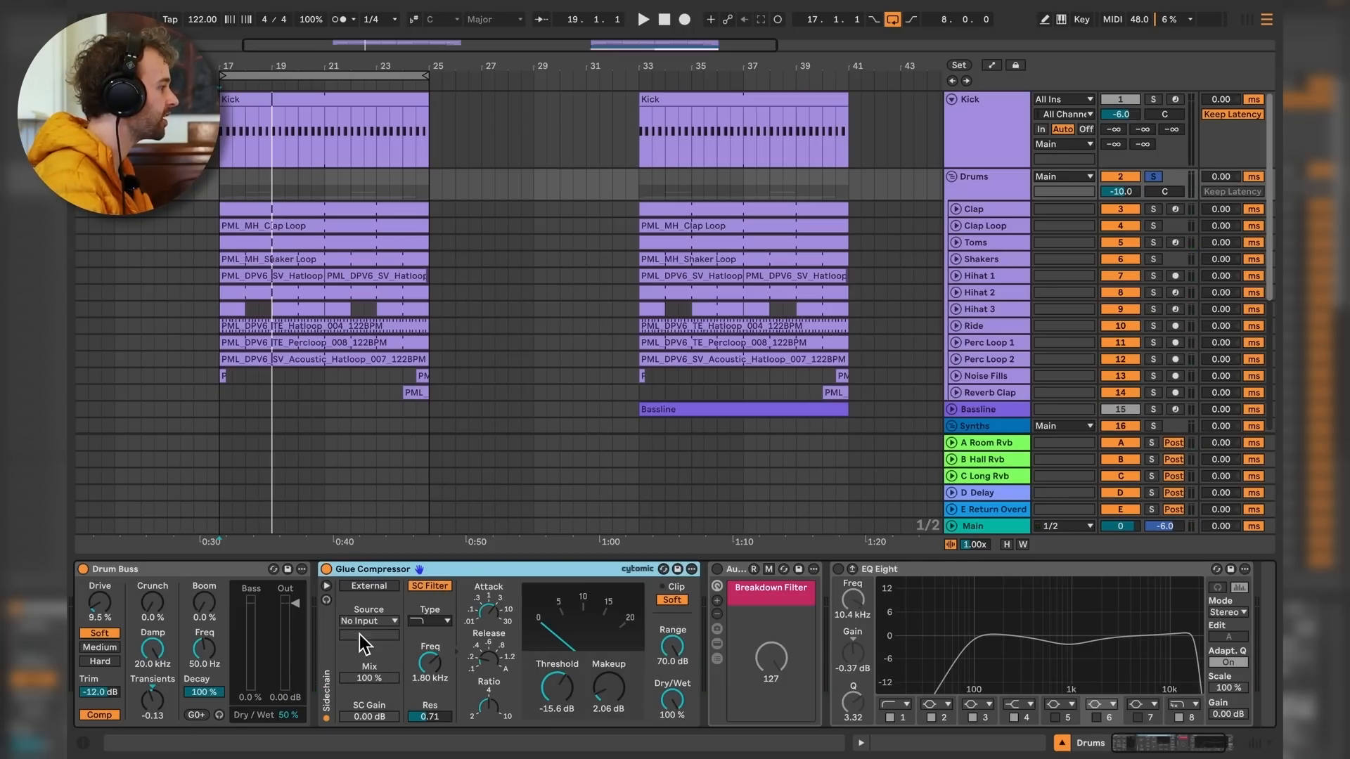
Switch the Drums group's Breakdown Filter rack back on and listen to the drums, keeping its macro at 127.
{"action": "left_click", "coordinate": [717, 569]}
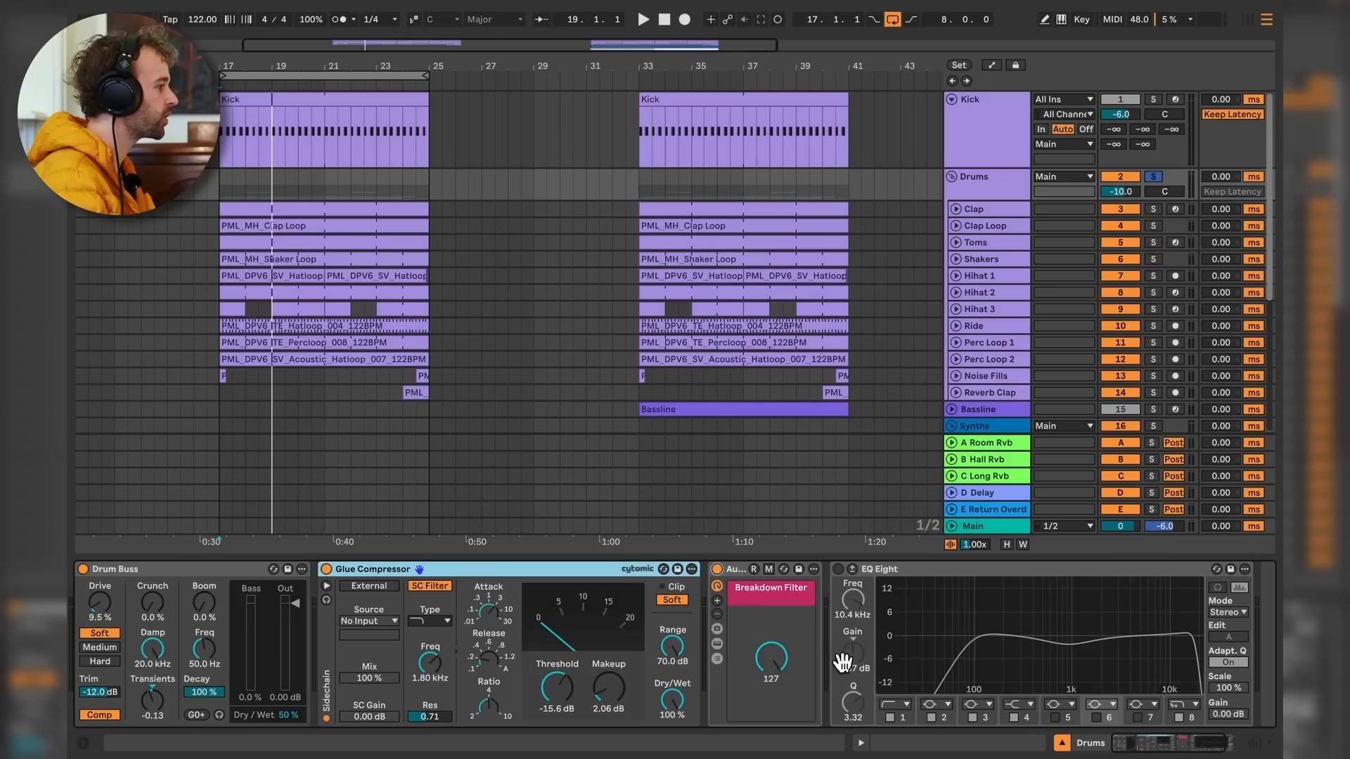
{"action": "left_click_drag", "start_coordinate": [842, 663], "coordinate": [551, 664]}
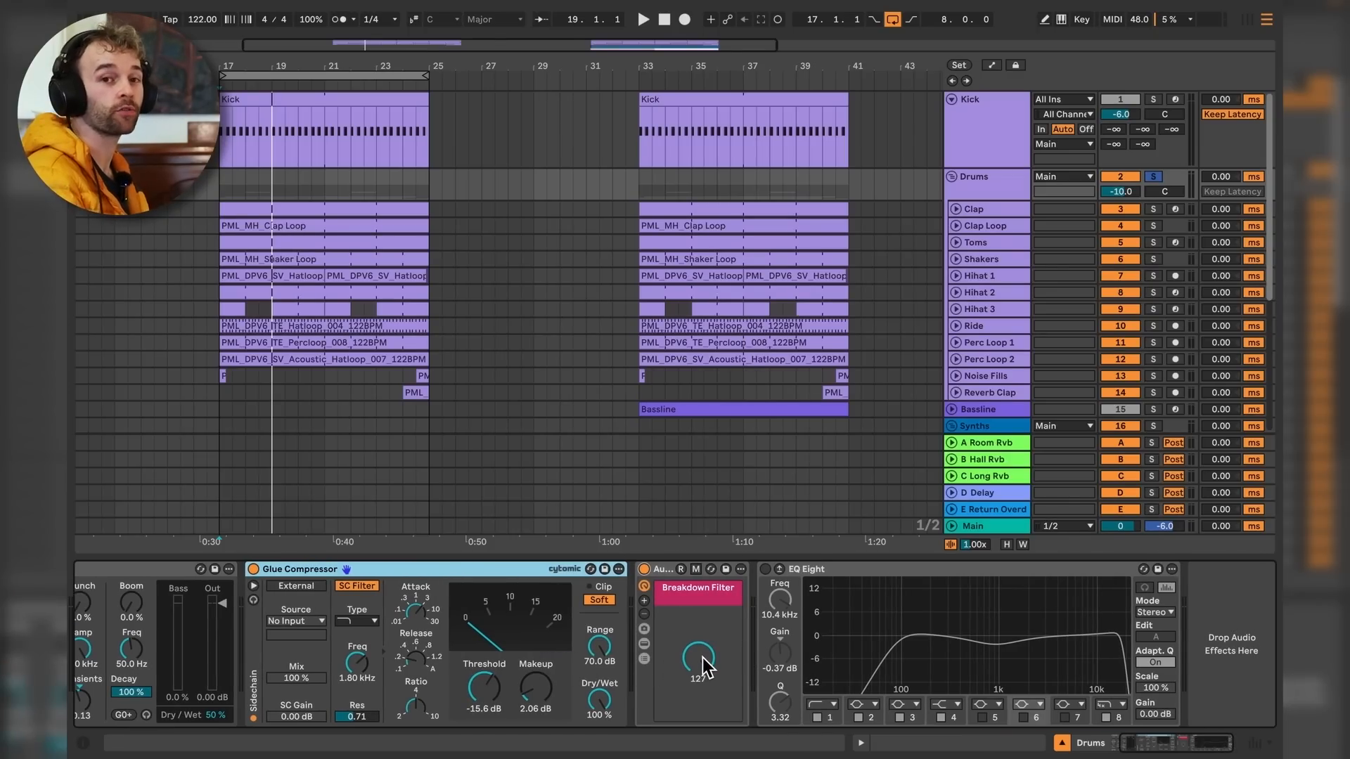
{"action": "key", "text": "space"}
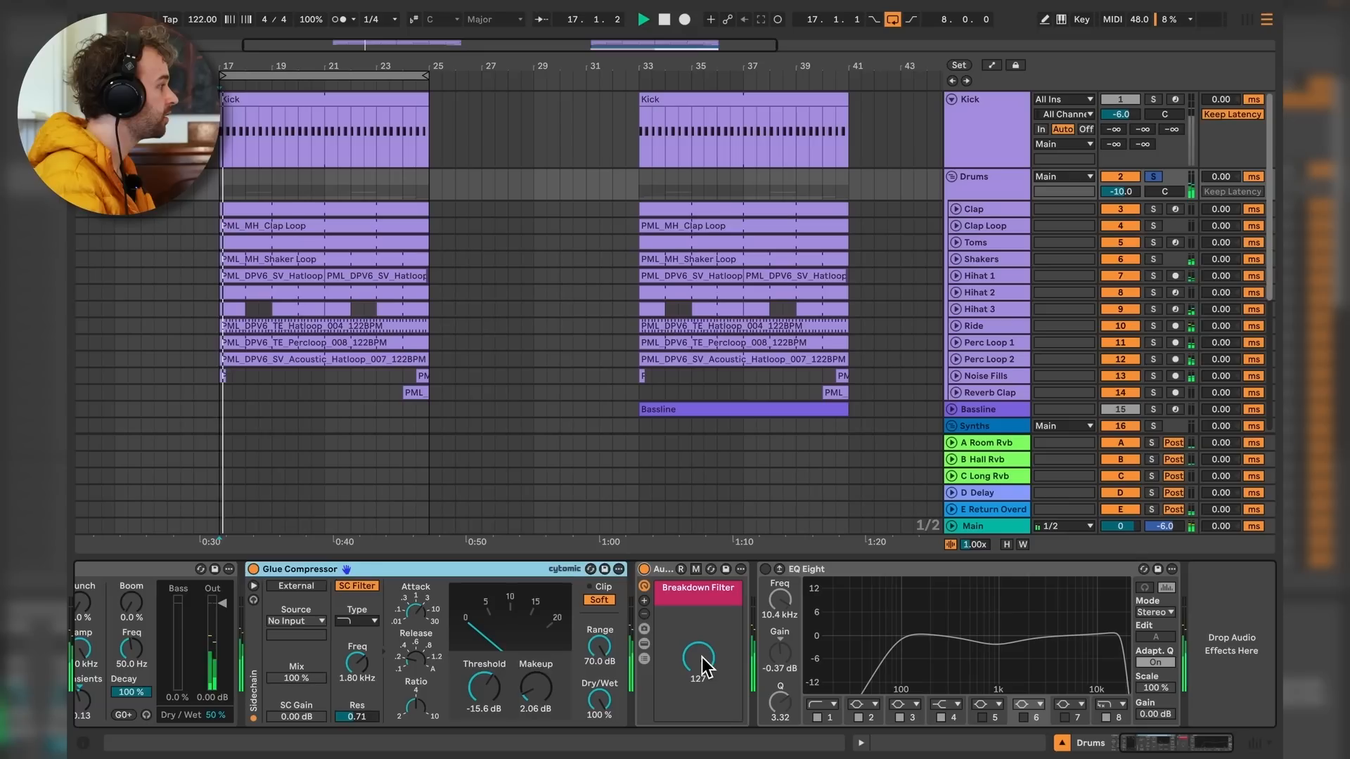
{"action": "mouse_move", "coordinate": [701, 657]}
{"action": "left_mouse_down"}
{"action": "mouse_move", "coordinate": [702, 716]}
{"action": "mouse_move", "coordinate": [701, 655]}
{"action": "left_mouse_up"}
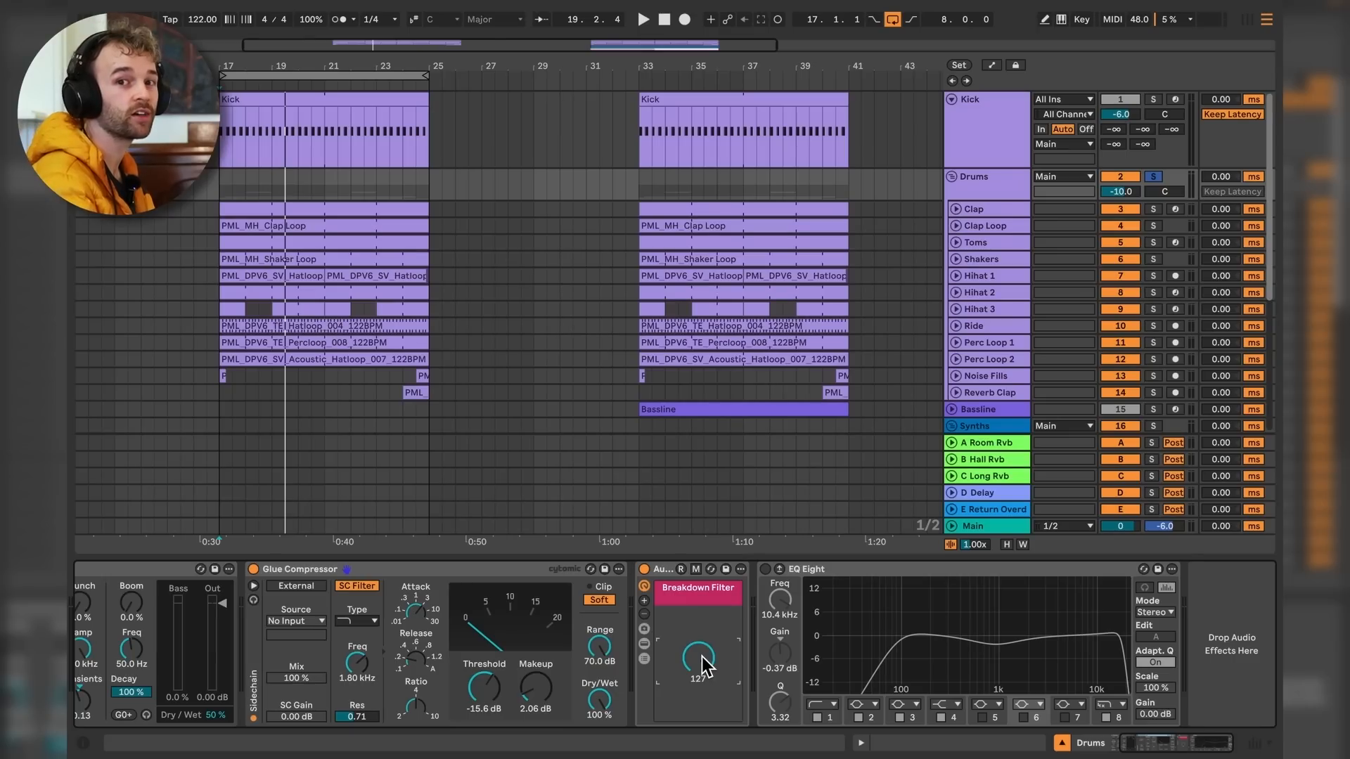
Switch the Drums group's EQ Eight back on and listen to the fully processed drums.
{"action": "left_click", "coordinate": [765, 569]}
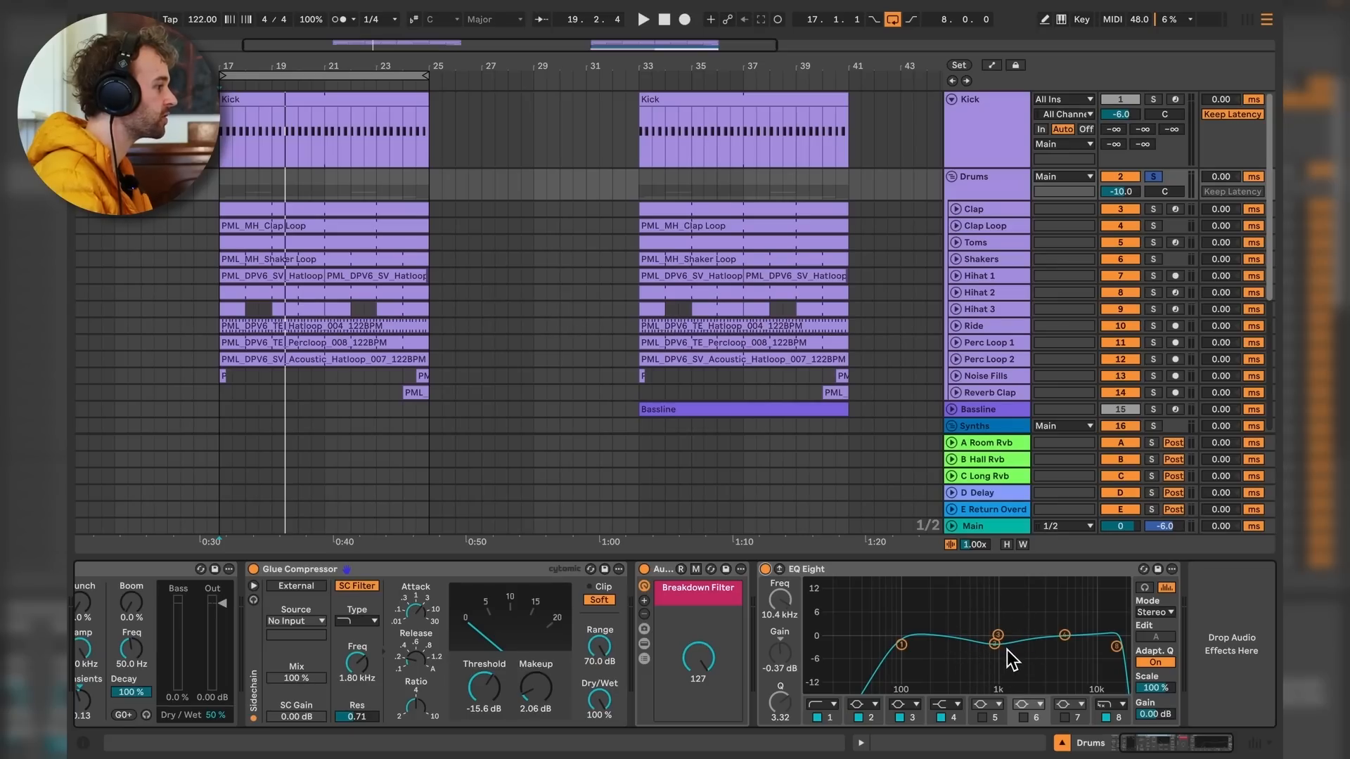
{"action": "key", "text": "space"}
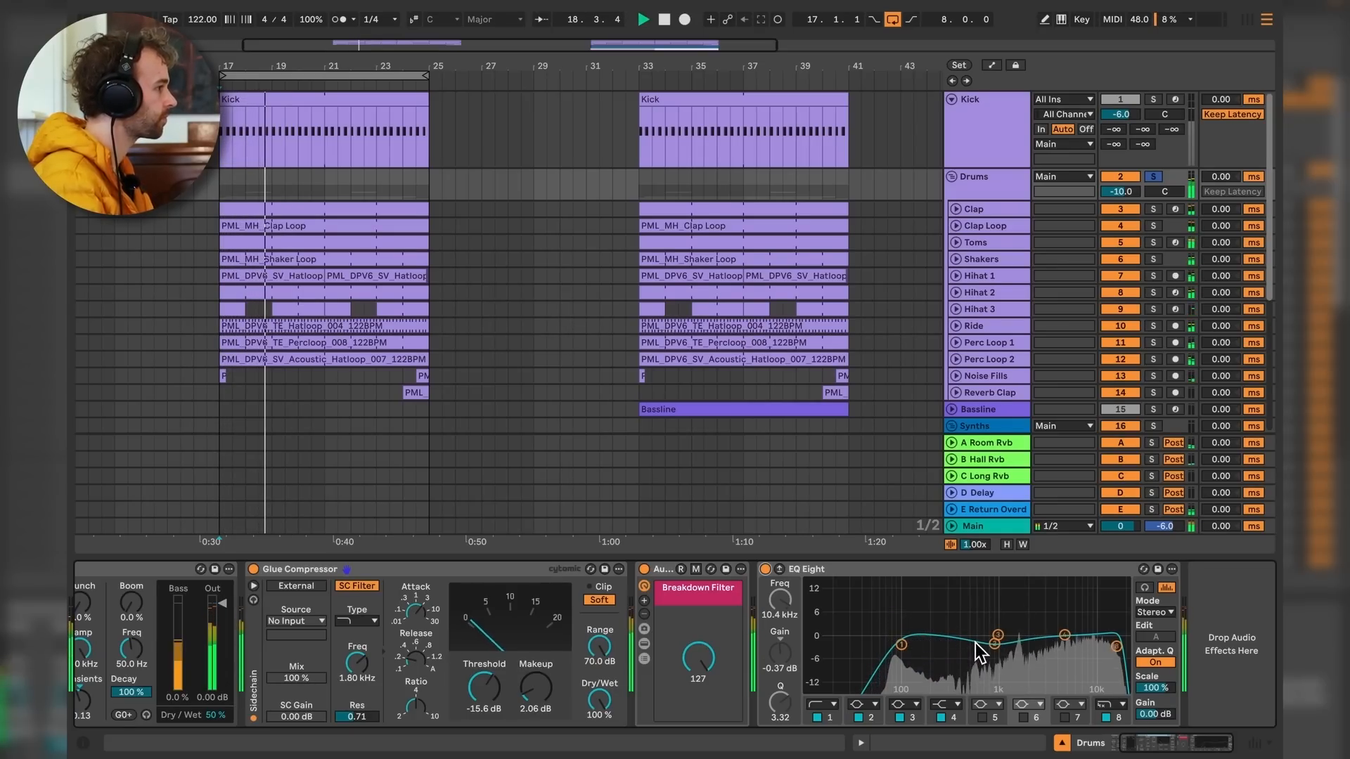
{"action": "key", "text": "space"}
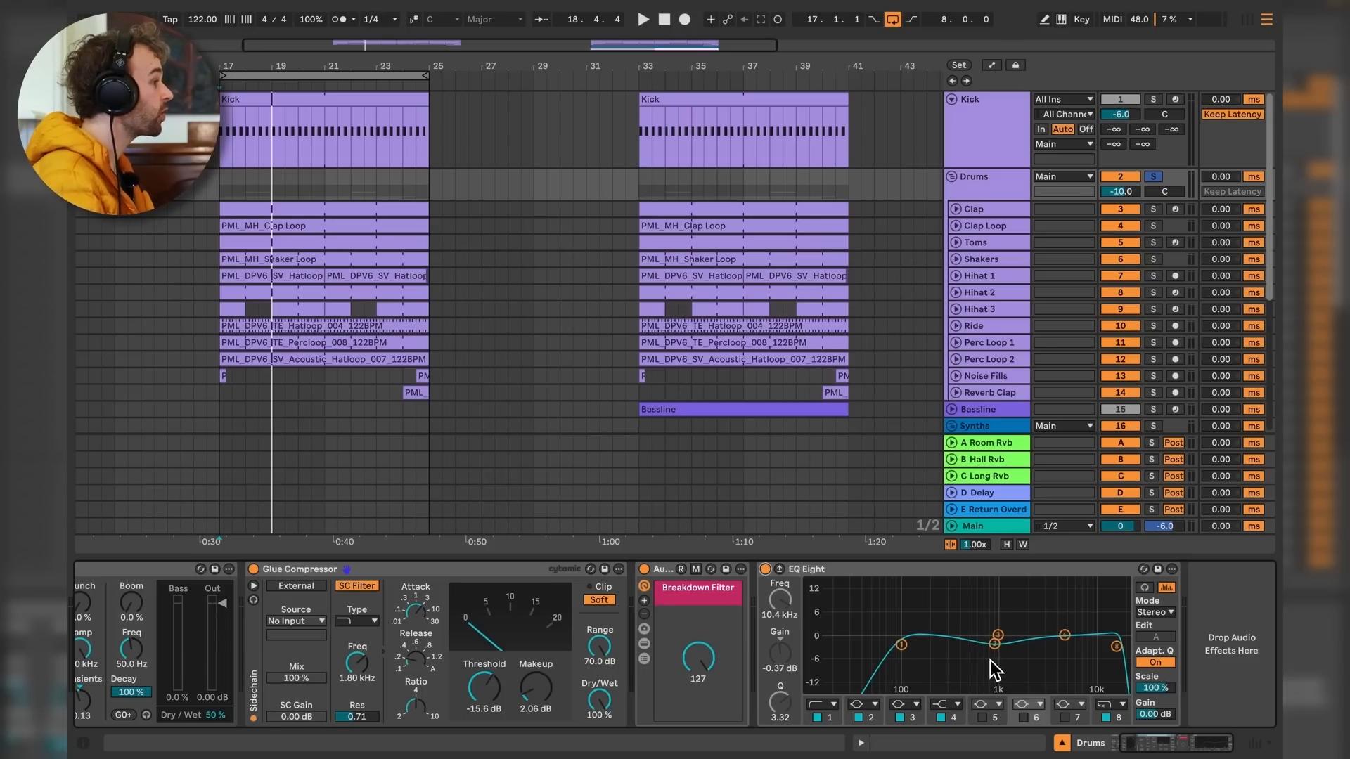
Enlarge the Drums group track to show its sends, and examine the A Room Rvb, E Return Overdrive and C Long Rvb returns.
{"action": "left_click", "coordinate": [993, 191]}
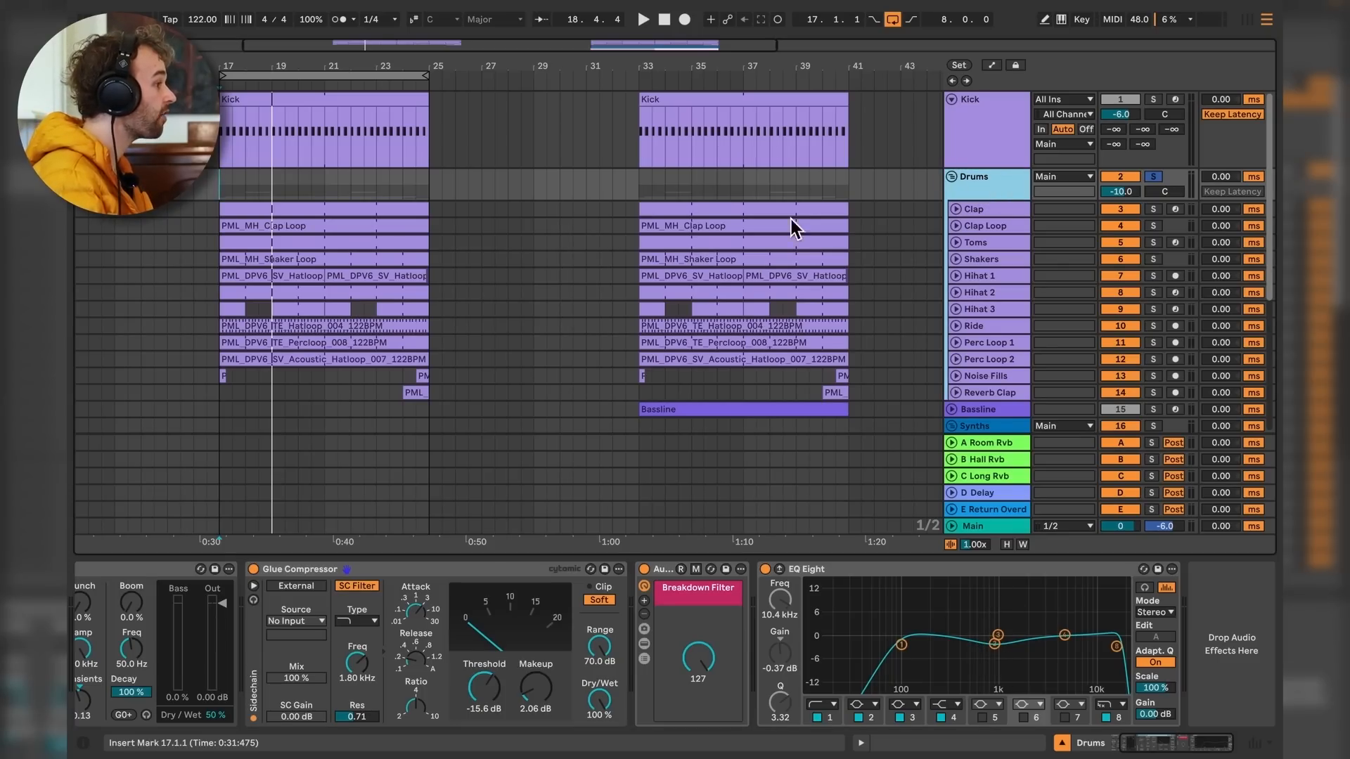
{"action": "left_click", "coordinate": [1021, 206]}
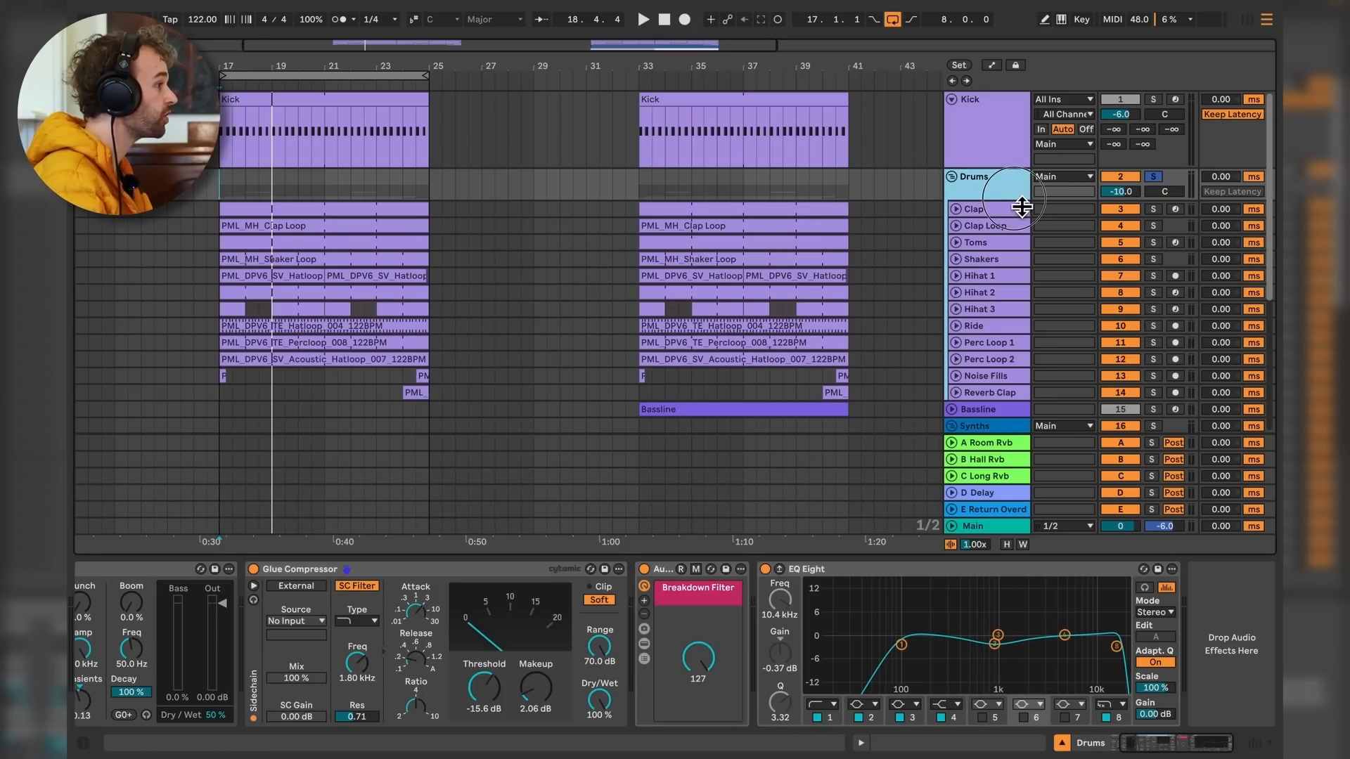
{"action": "left_click_drag", "start_coordinate": [1021, 206], "coordinate": [1023, 240]}
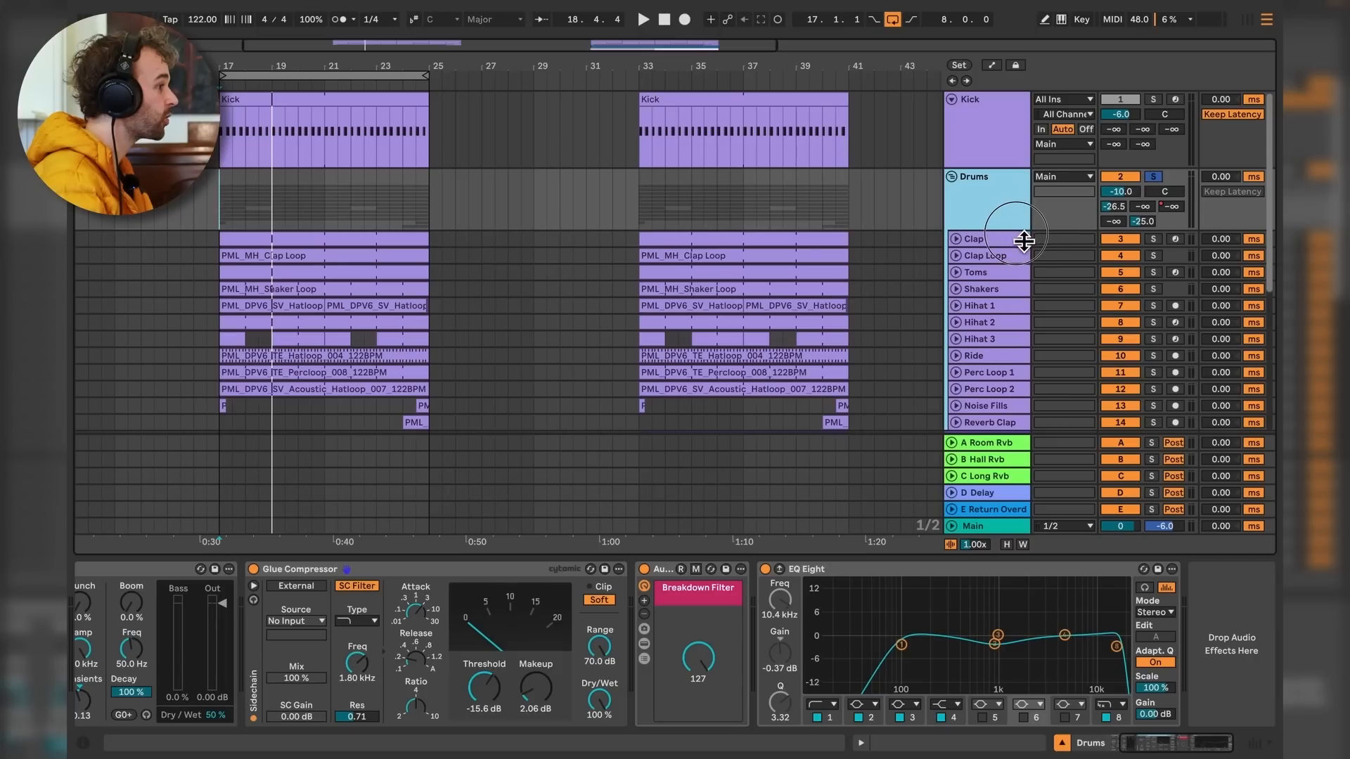
{"action": "left_click", "coordinate": [1122, 212]}
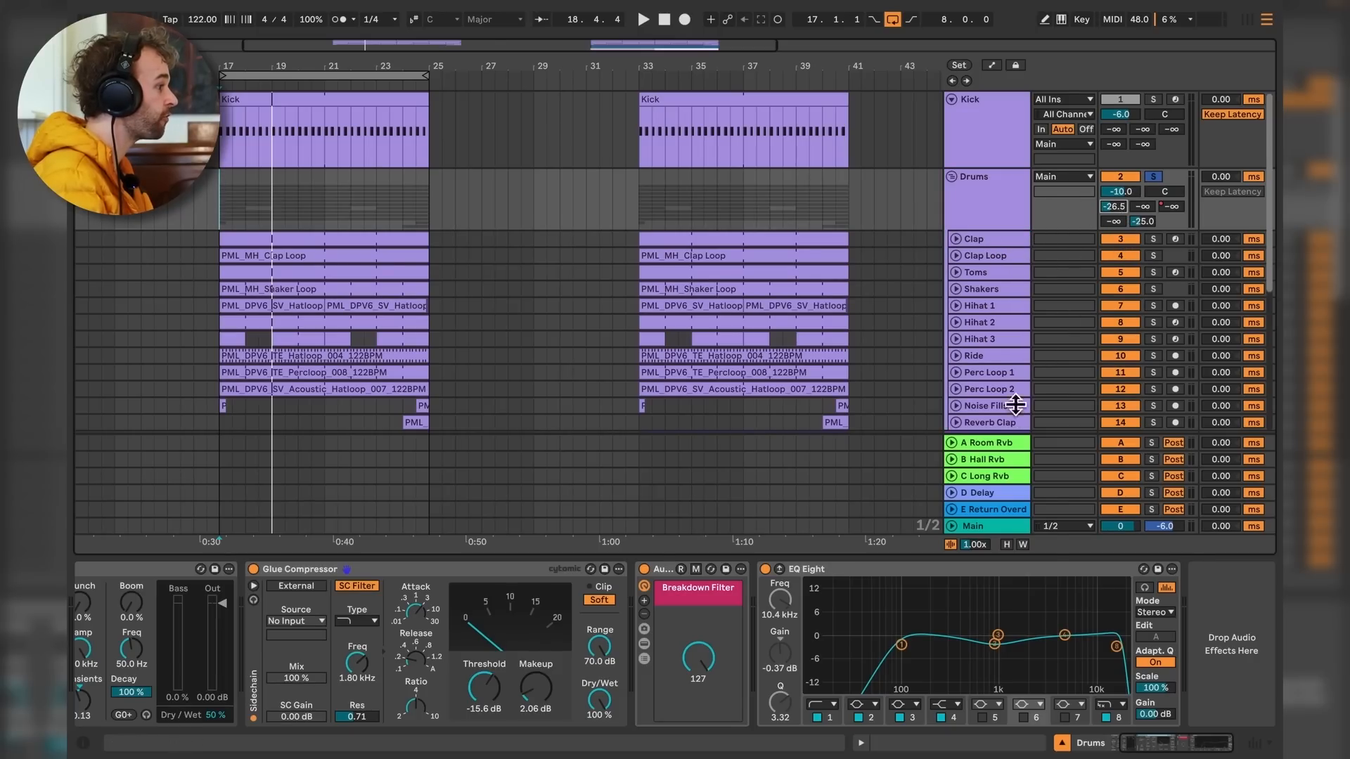
{"action": "left_click", "coordinate": [1009, 444]}
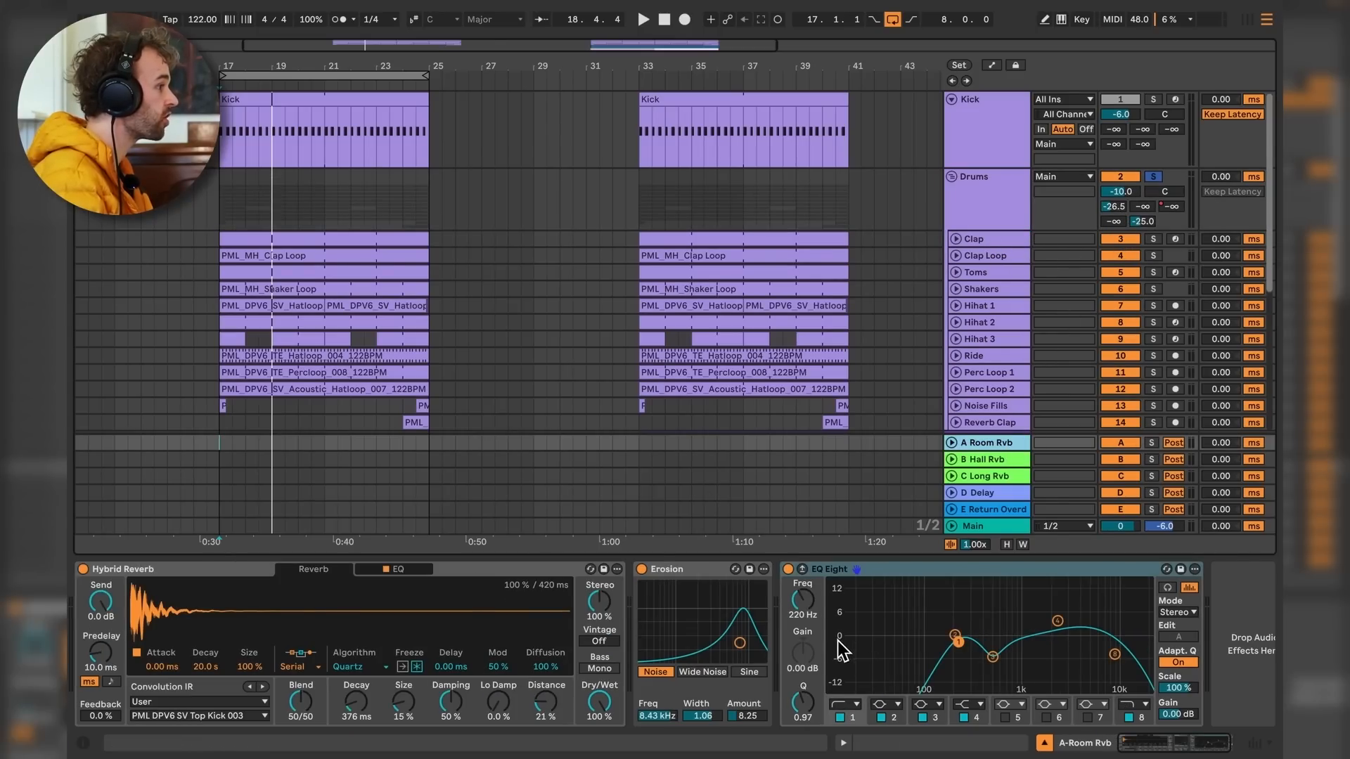
{"action": "left_click", "coordinate": [1001, 511]}
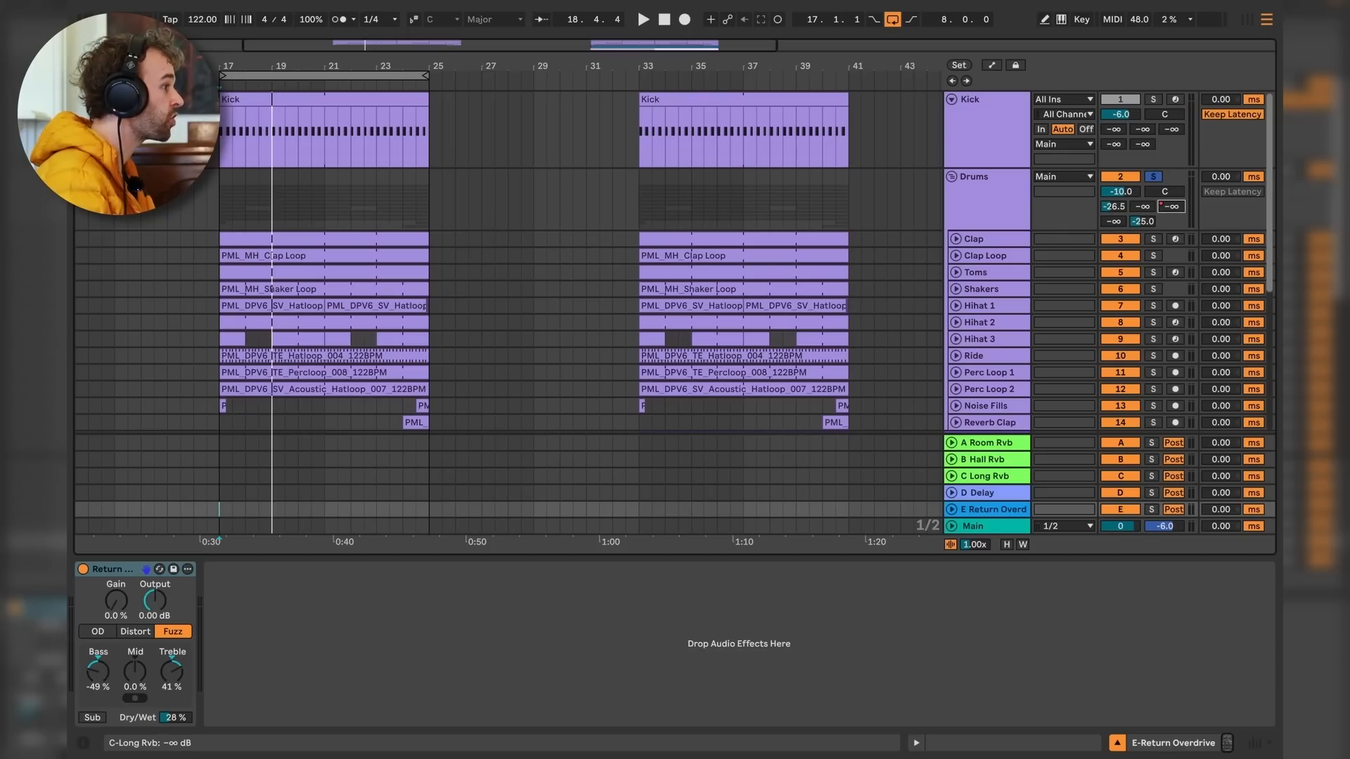
{"action": "left_click", "coordinate": [1011, 475]}
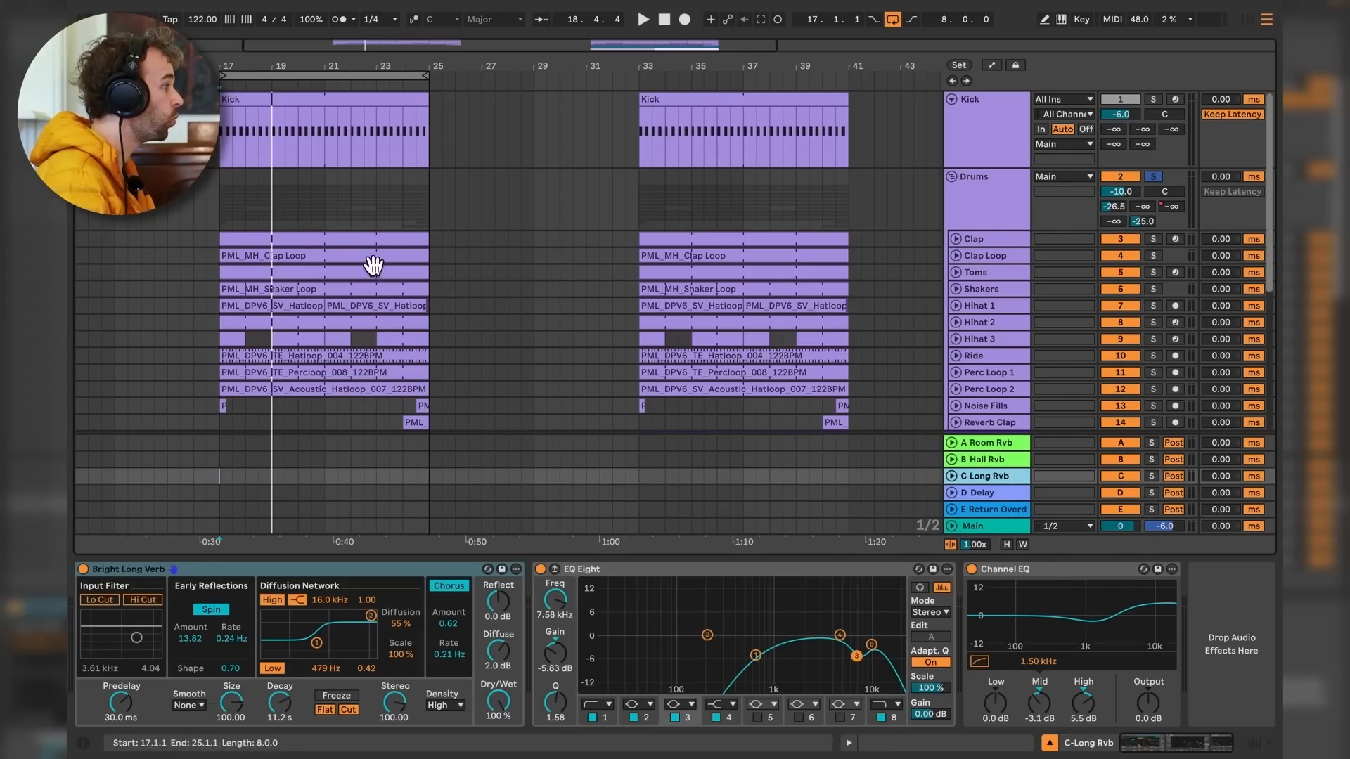
Show the Drums group's automation lanes and copy the C-Long Rvb send automation from bars 33–41 to bar 17.
{"action": "left_click", "coordinate": [379, 206]}
{"action": "left_click", "coordinate": [998, 216]}
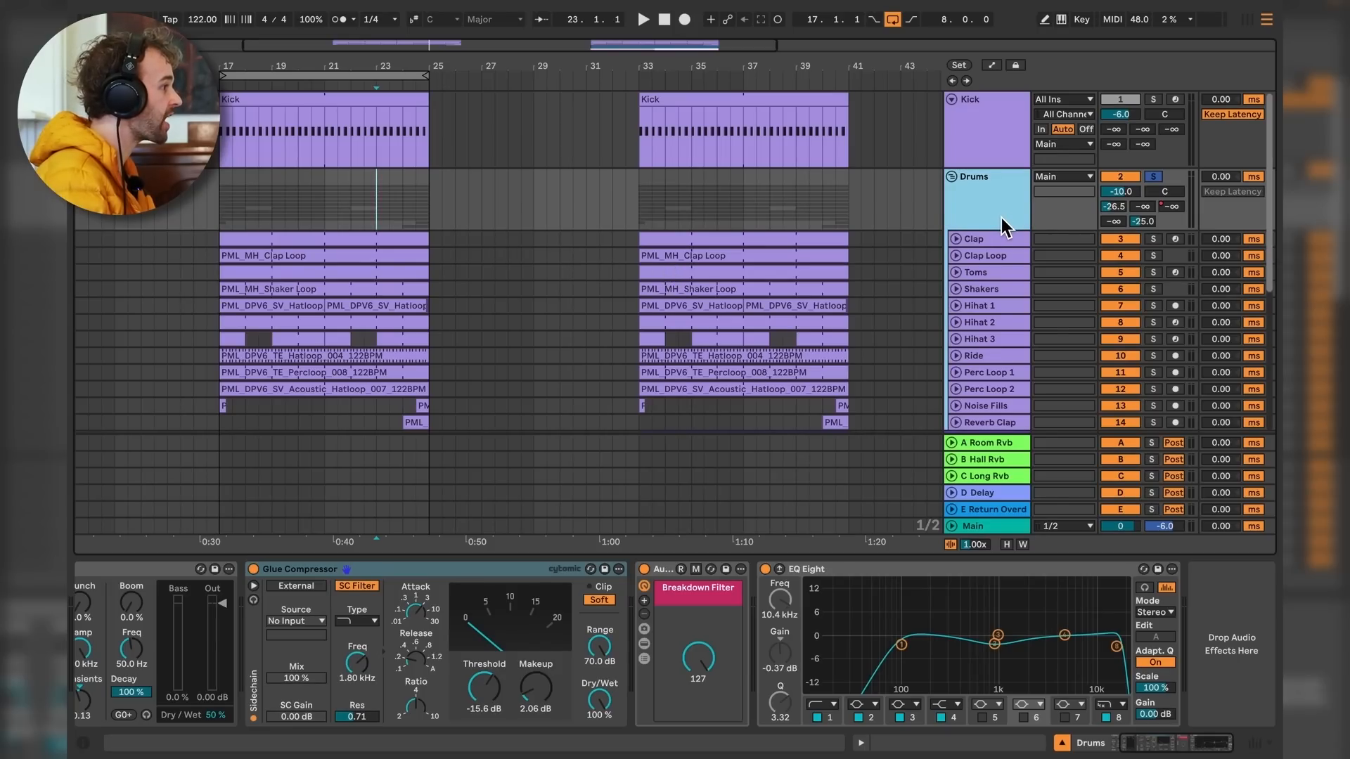
{"action": "key", "text": "a"}
{"action": "left_click_drag", "start_coordinate": [654, 330], "coordinate": [850, 344]}
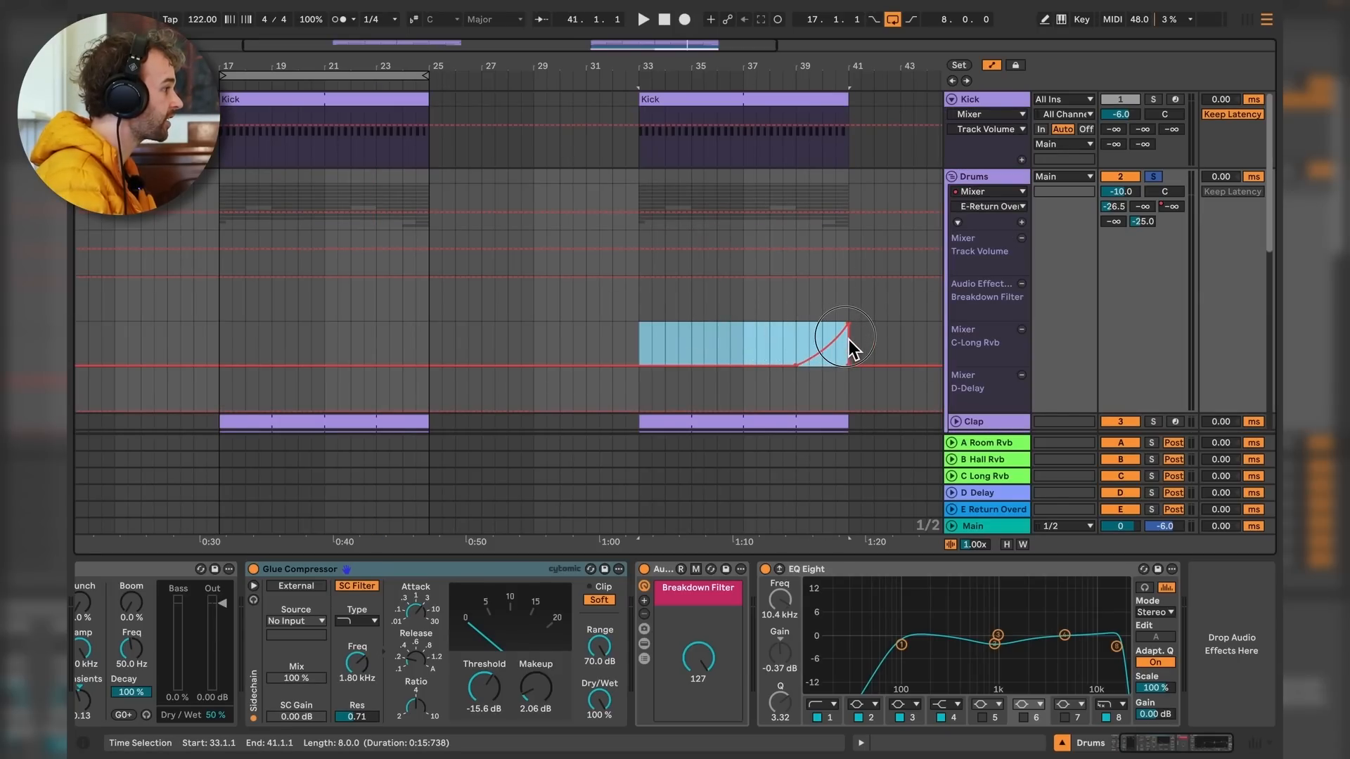
{"action": "key", "text": "ctrl+c"}
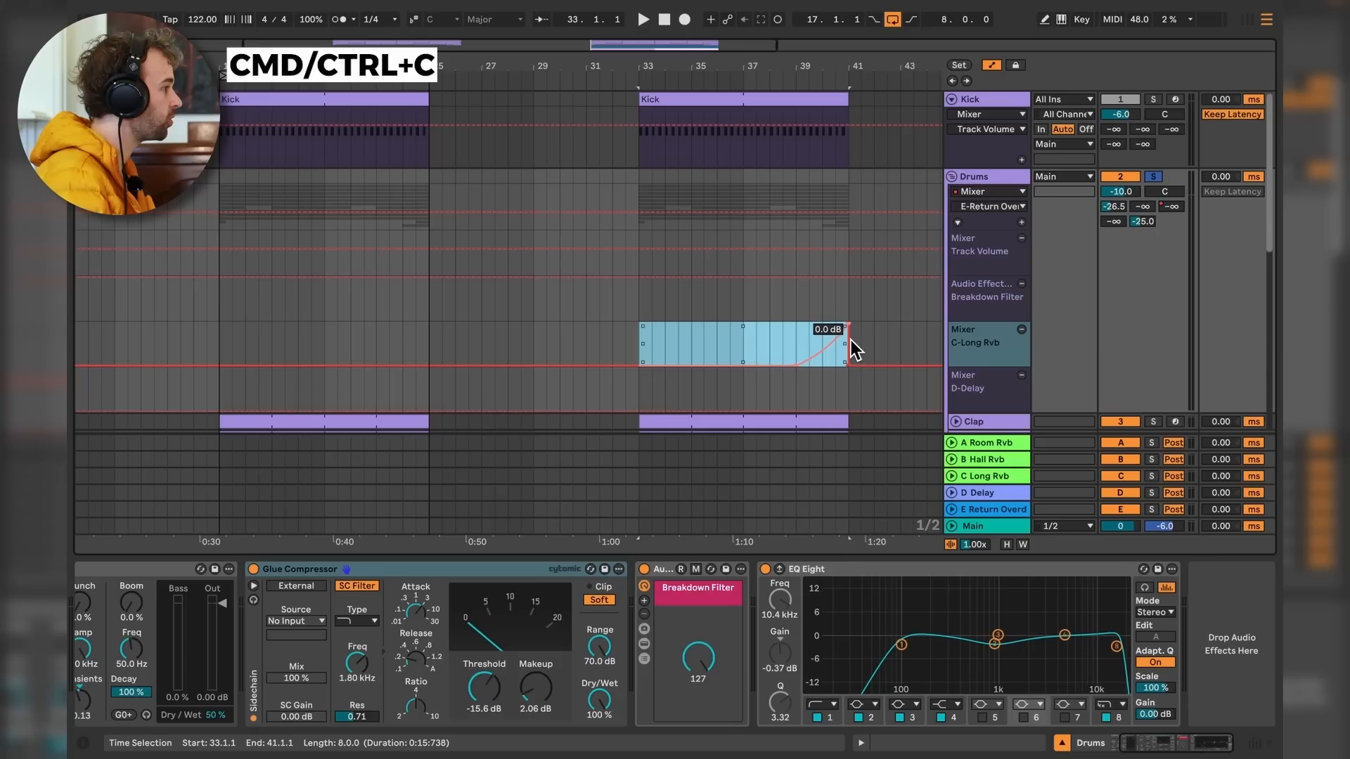
{"action": "left_click", "coordinate": [219, 345]}
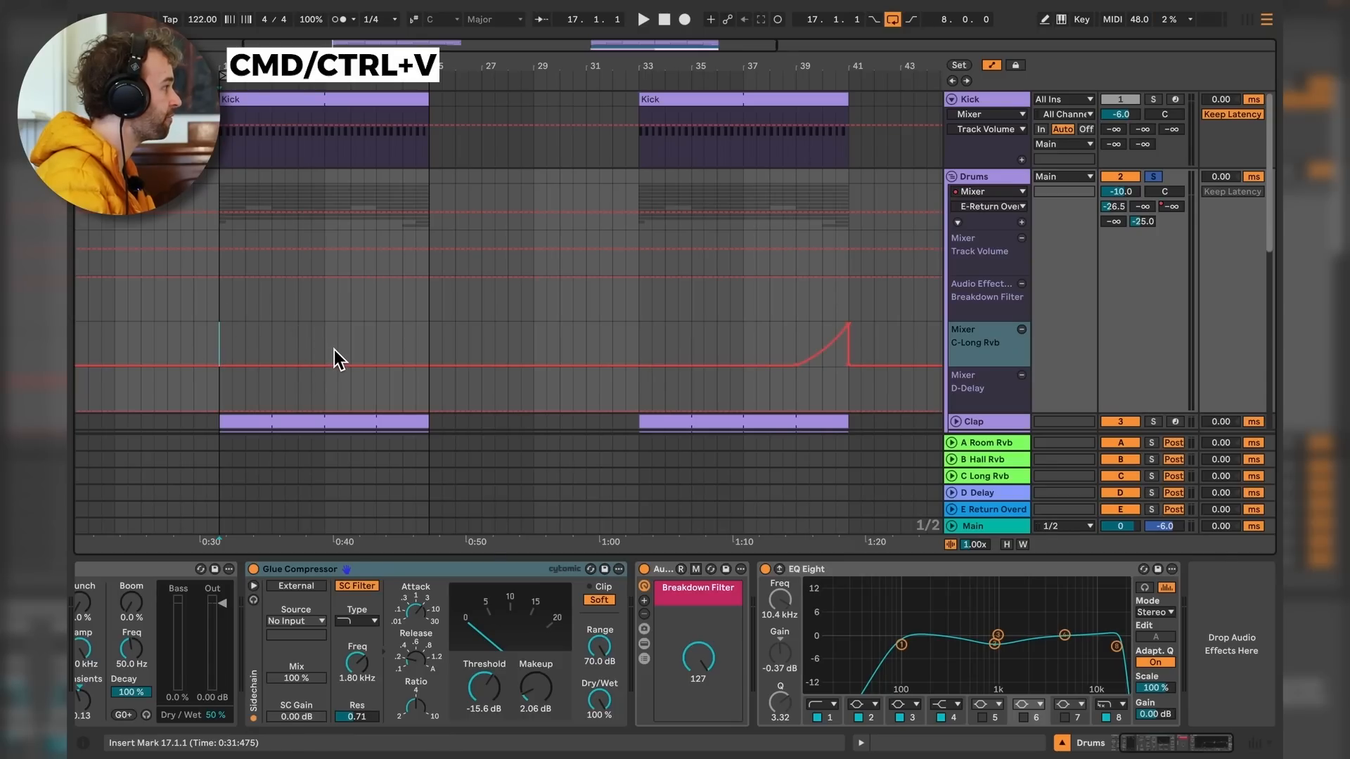
{"action": "key", "text": "ctrl+v"}
Play from bar 23 to hear the copied long reverb send automation, and open the C Long Rvb return's effects.
{"action": "left_click", "coordinate": [377, 343]}
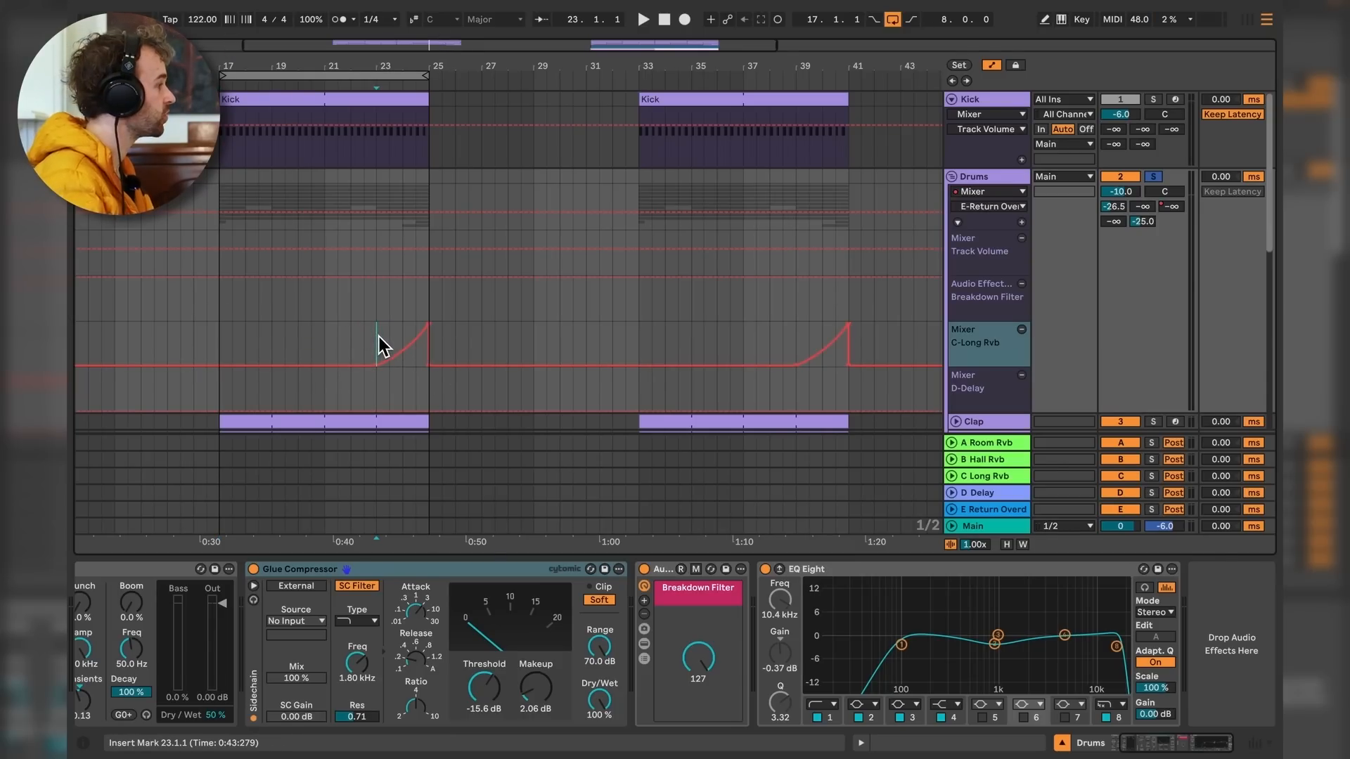
{"action": "key", "text": "space"}
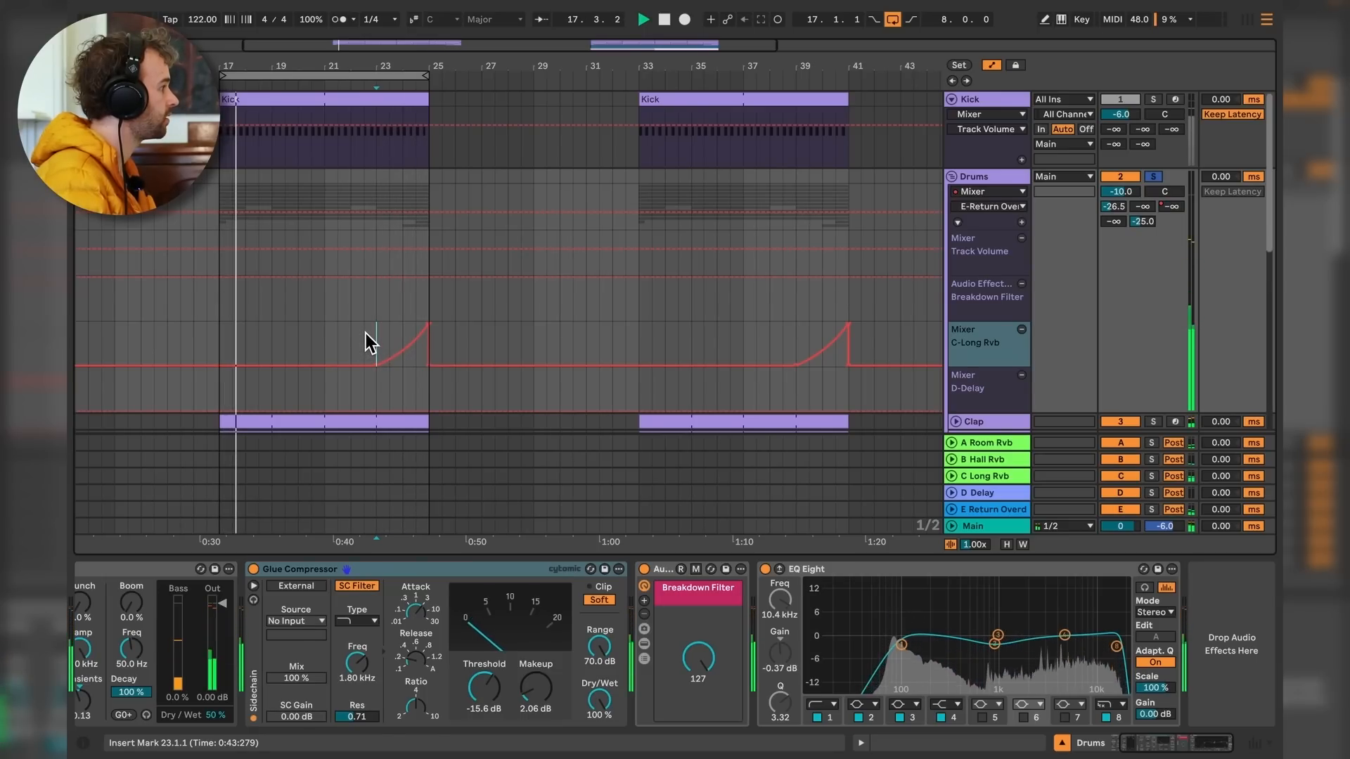
{"action": "key", "text": "space"}
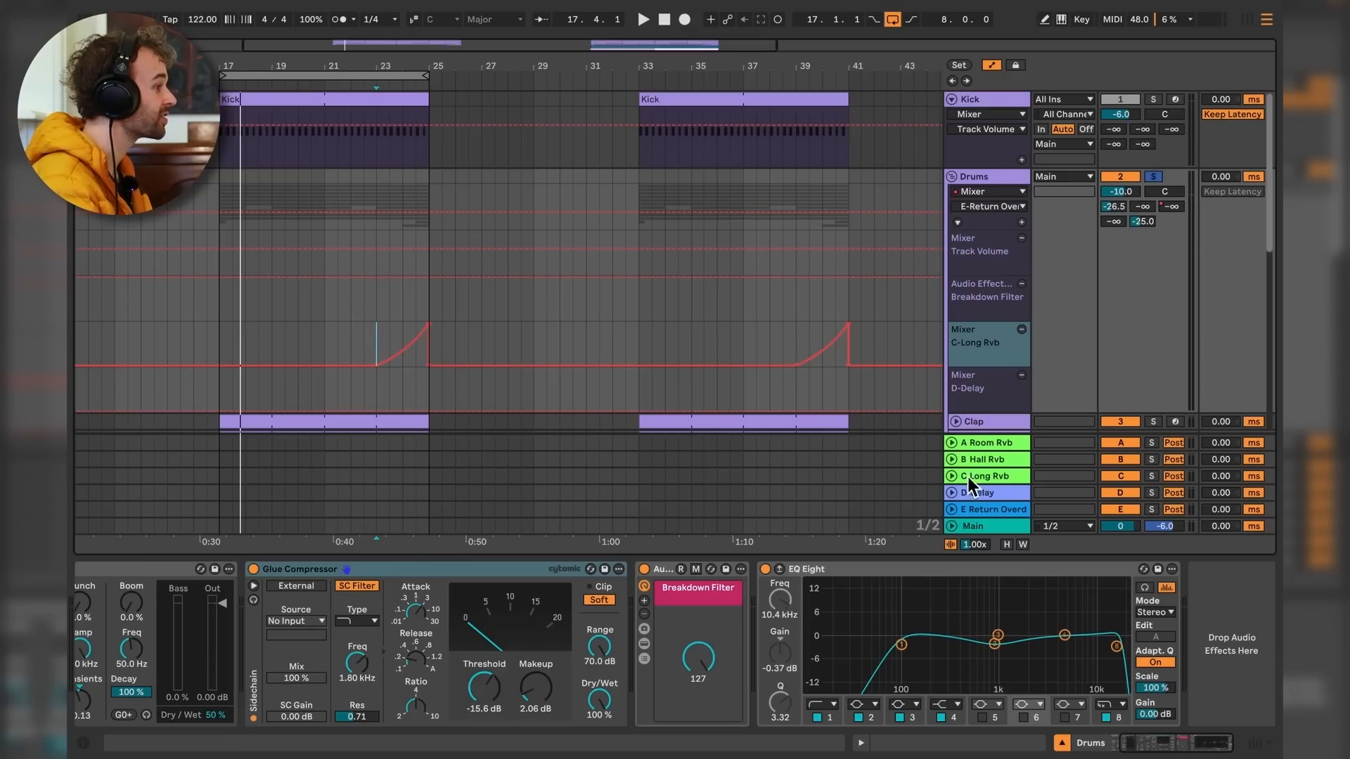
{"action": "left_click", "coordinate": [994, 479]}
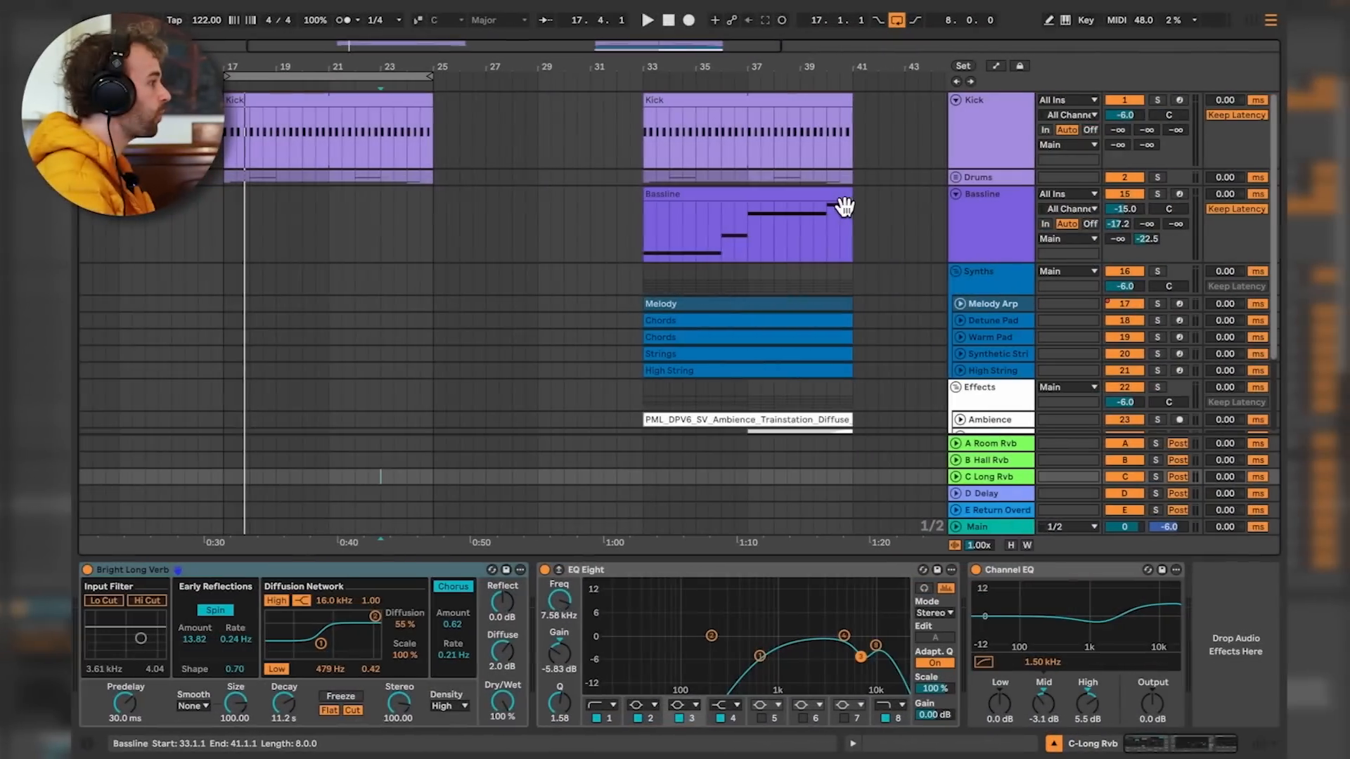
Copy the Bassline clip from bar 33 to bar 17 and listen to the Bassline track soloed.
{"action": "left_click_drag", "start_coordinate": [833, 205], "coordinate": [401, 221]}
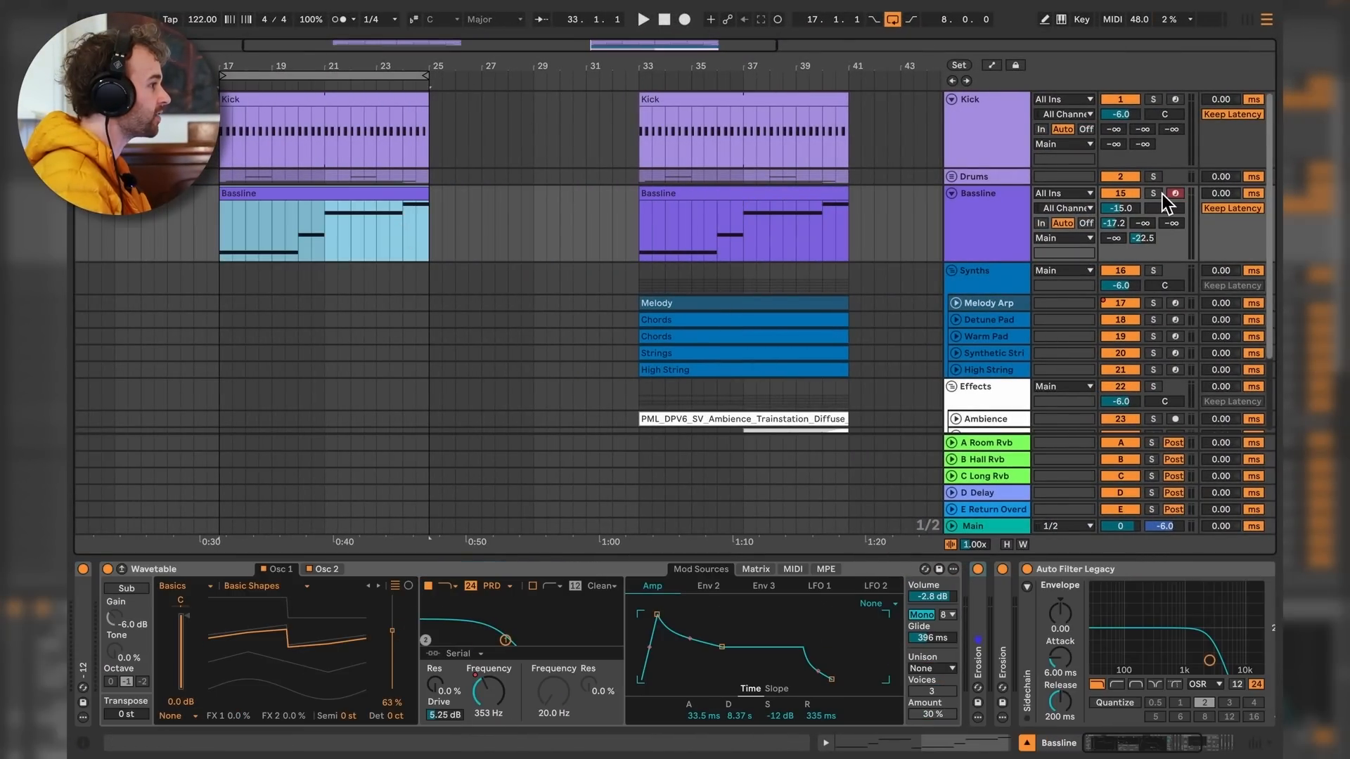
{"action": "left_click", "coordinate": [373, 200]}
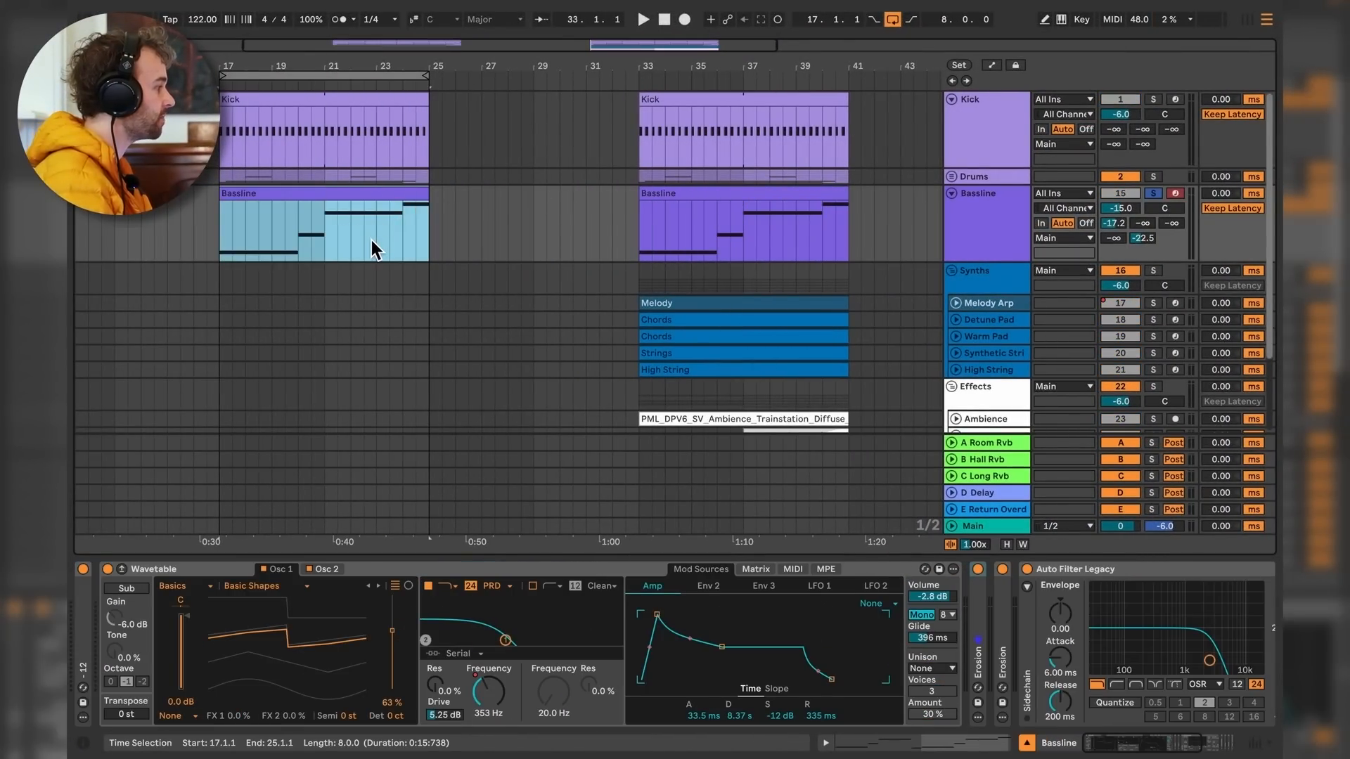
{"action": "key", "text": "space"}
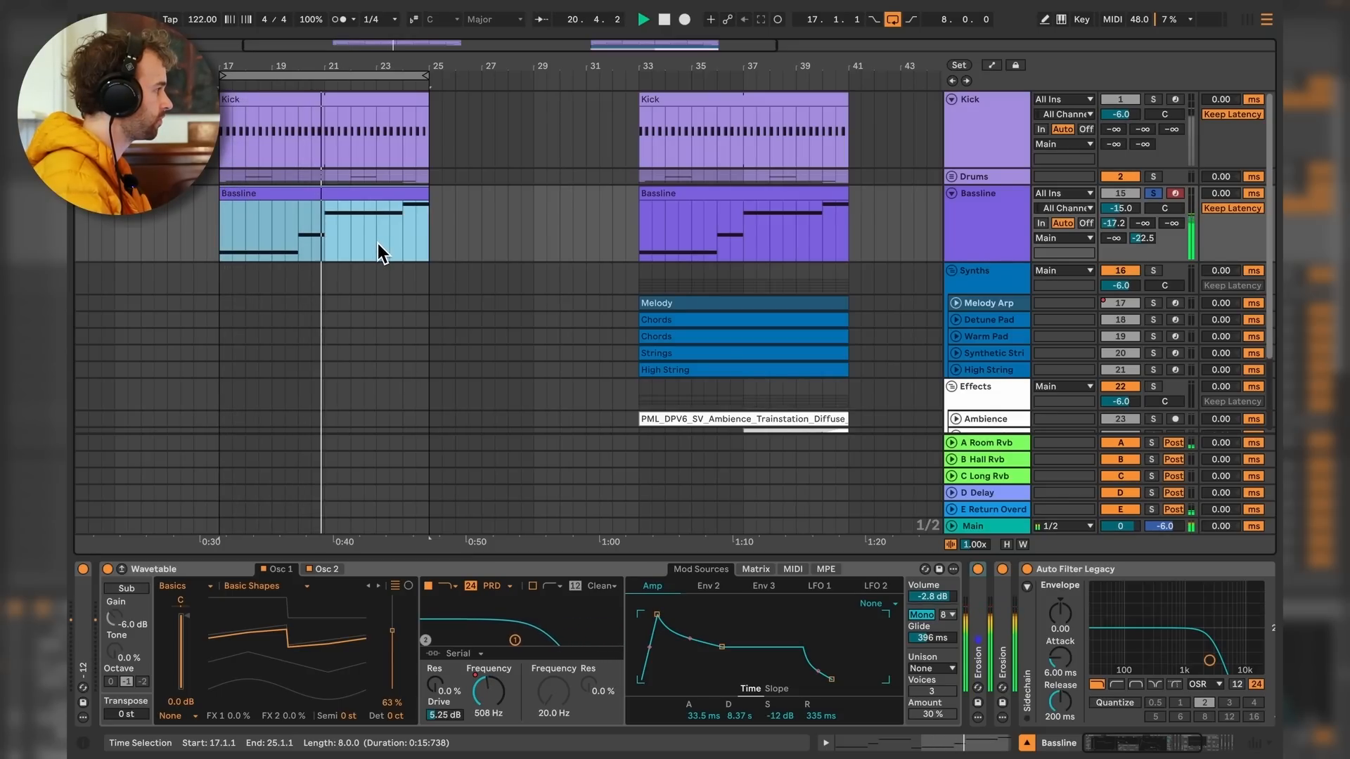
{"action": "key", "text": "space"}
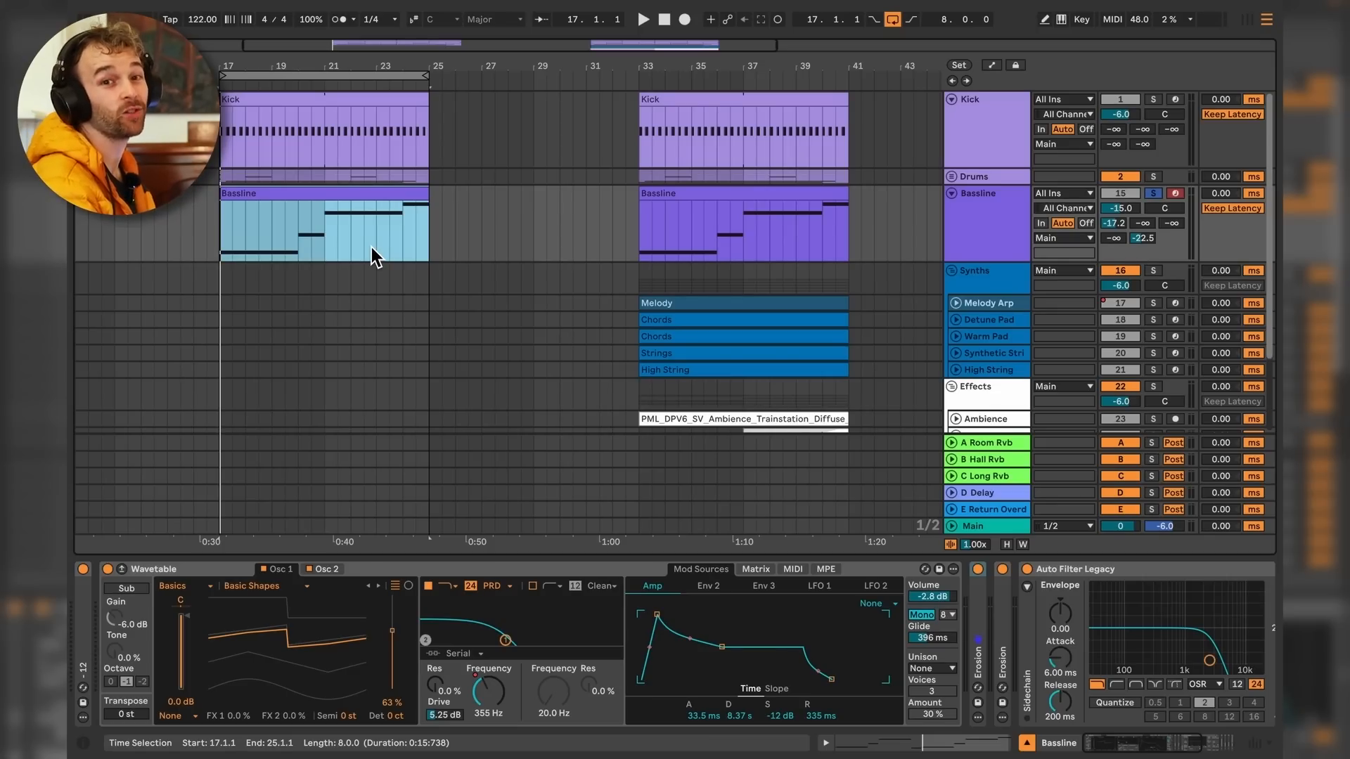
{"action": "left_click", "coordinate": [374, 210]}
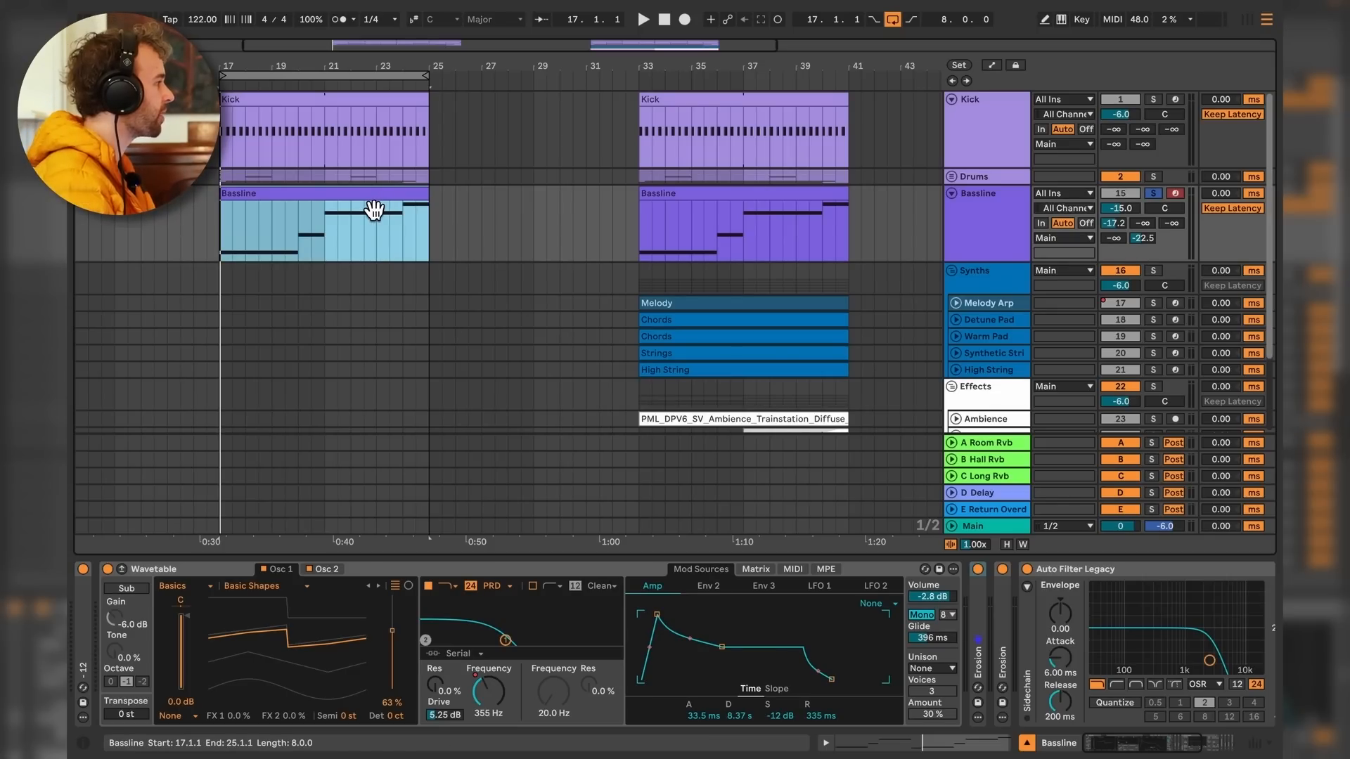
Open the notes of the Bassline clip at bar 17 and audition its C1, E1, A1 and B1 pitches.
{"action": "double_click", "coordinate": [374, 210]}
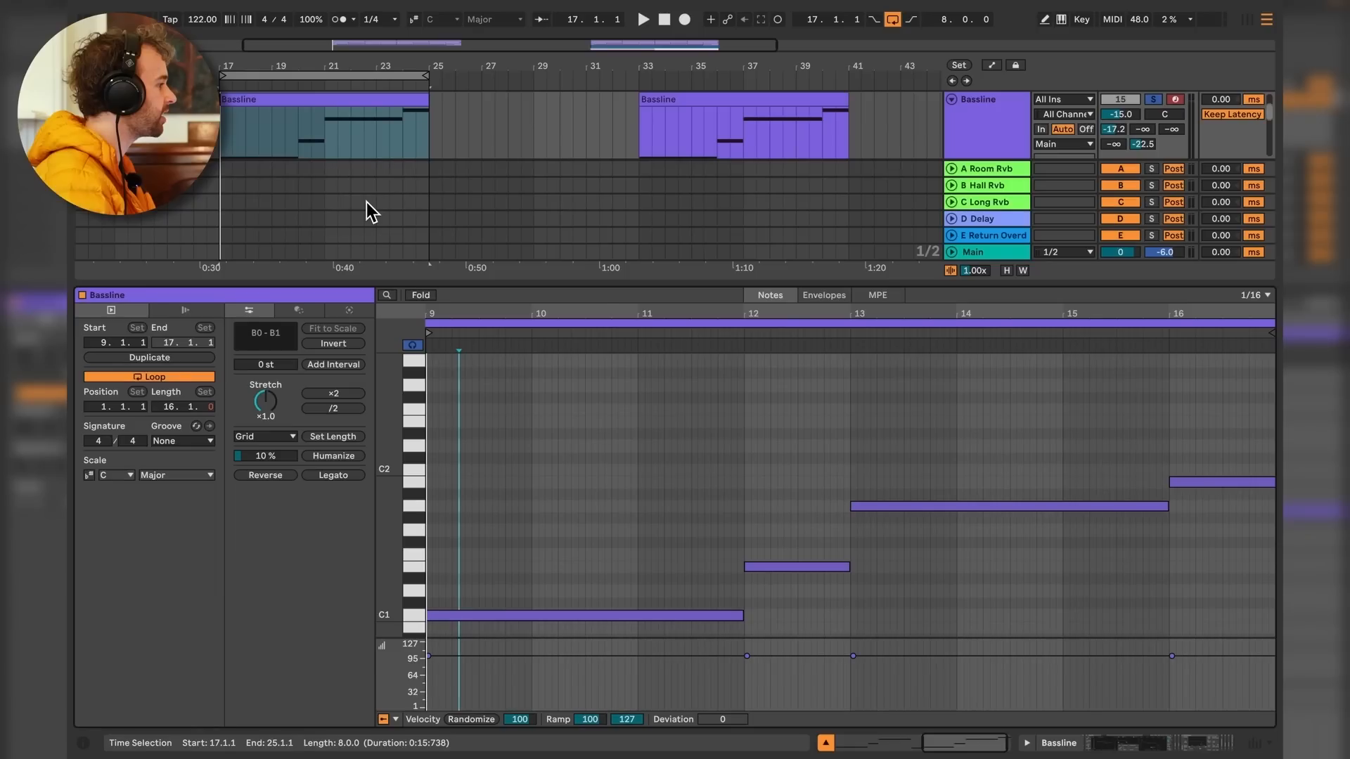
{"action": "left_click", "coordinate": [420, 619]}
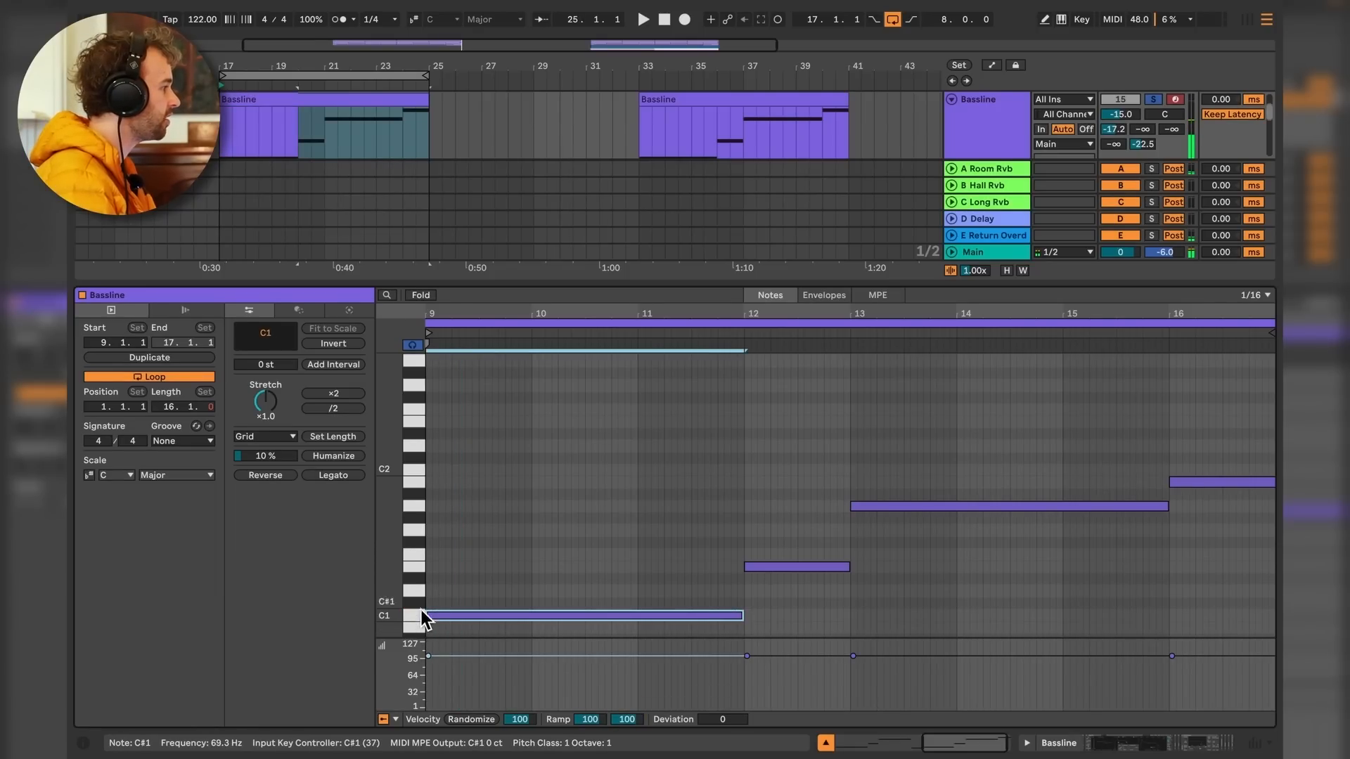
{"action": "left_click", "coordinate": [421, 569]}
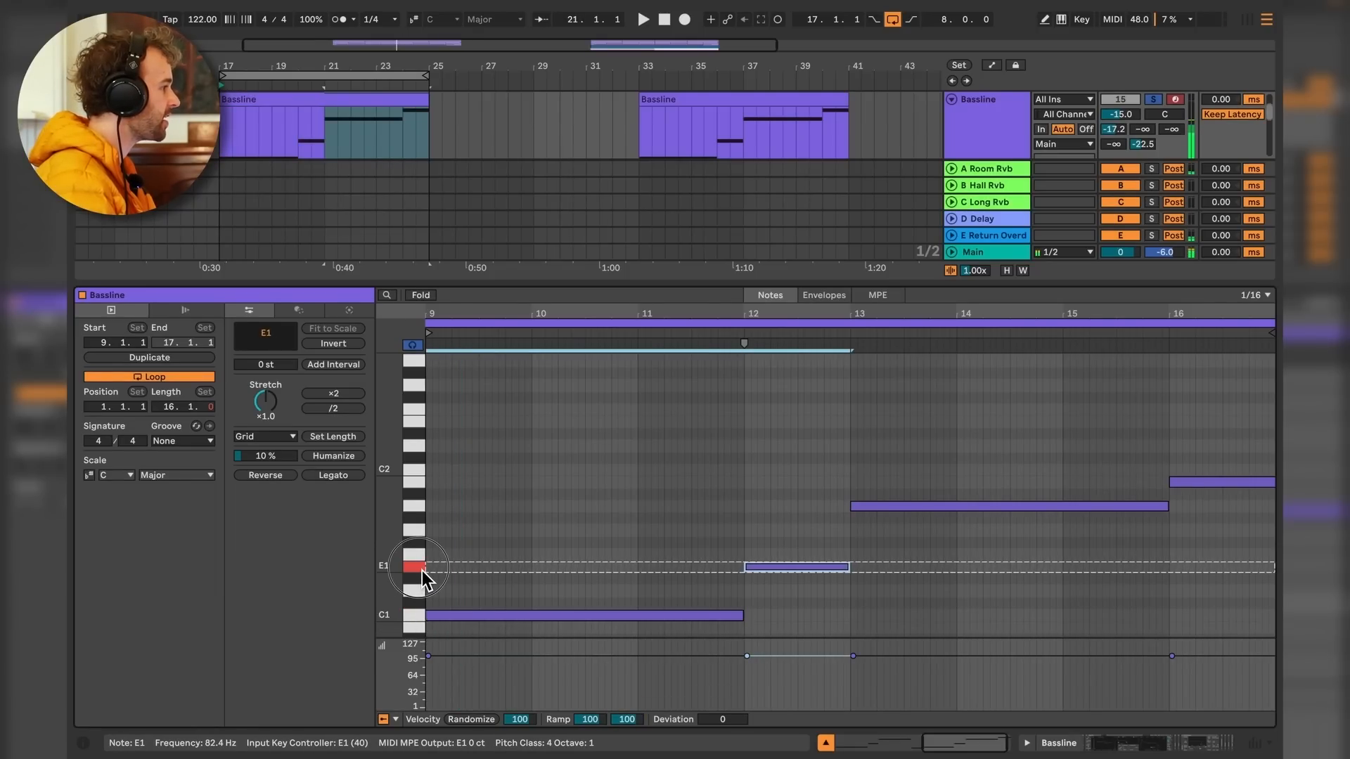
{"action": "left_click", "coordinate": [416, 510]}
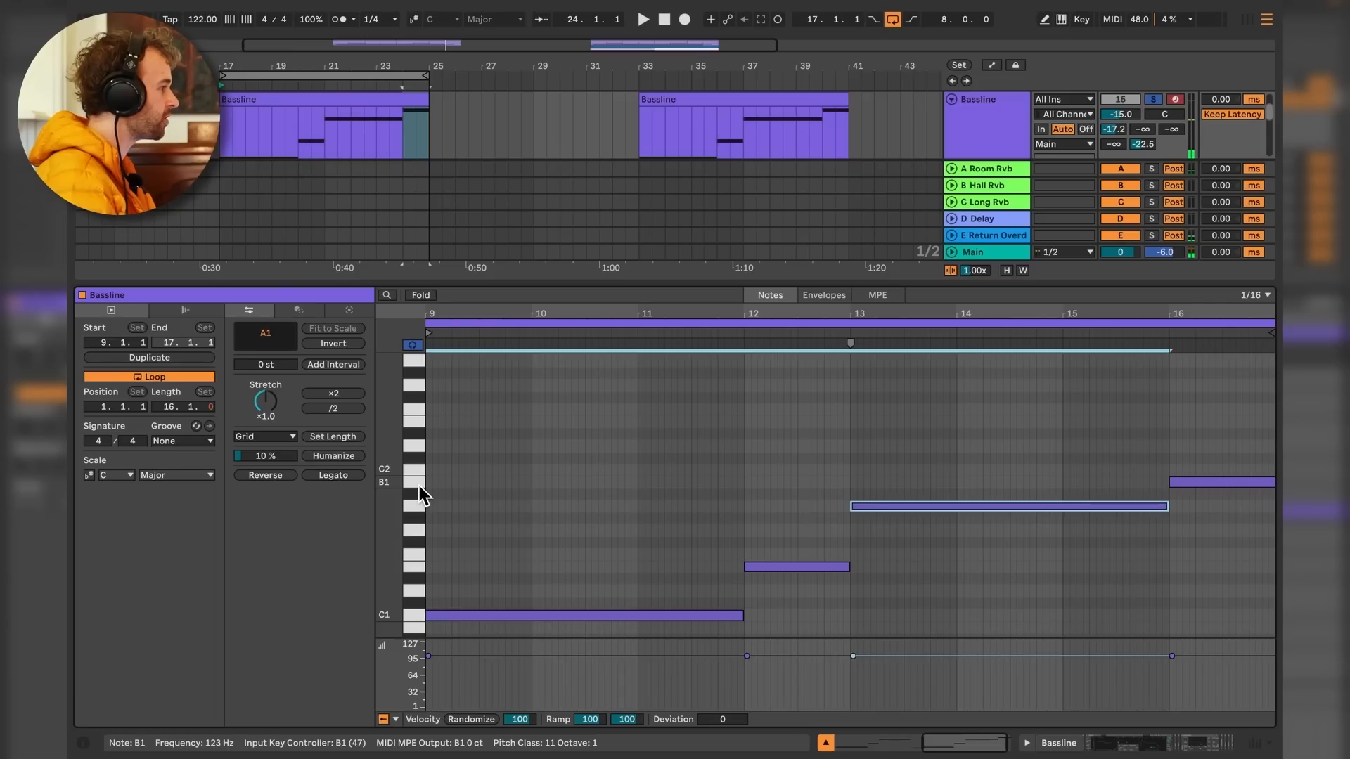
{"action": "left_click", "coordinate": [419, 487]}
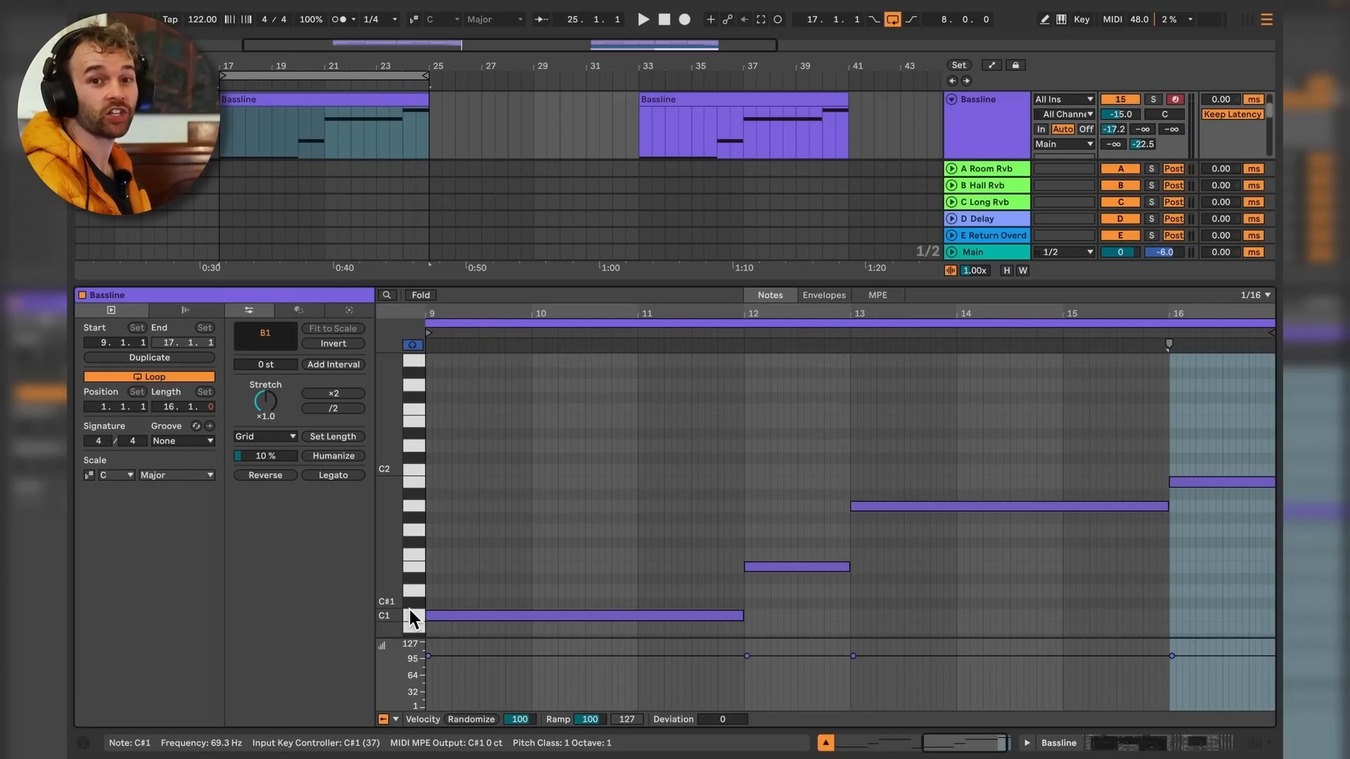
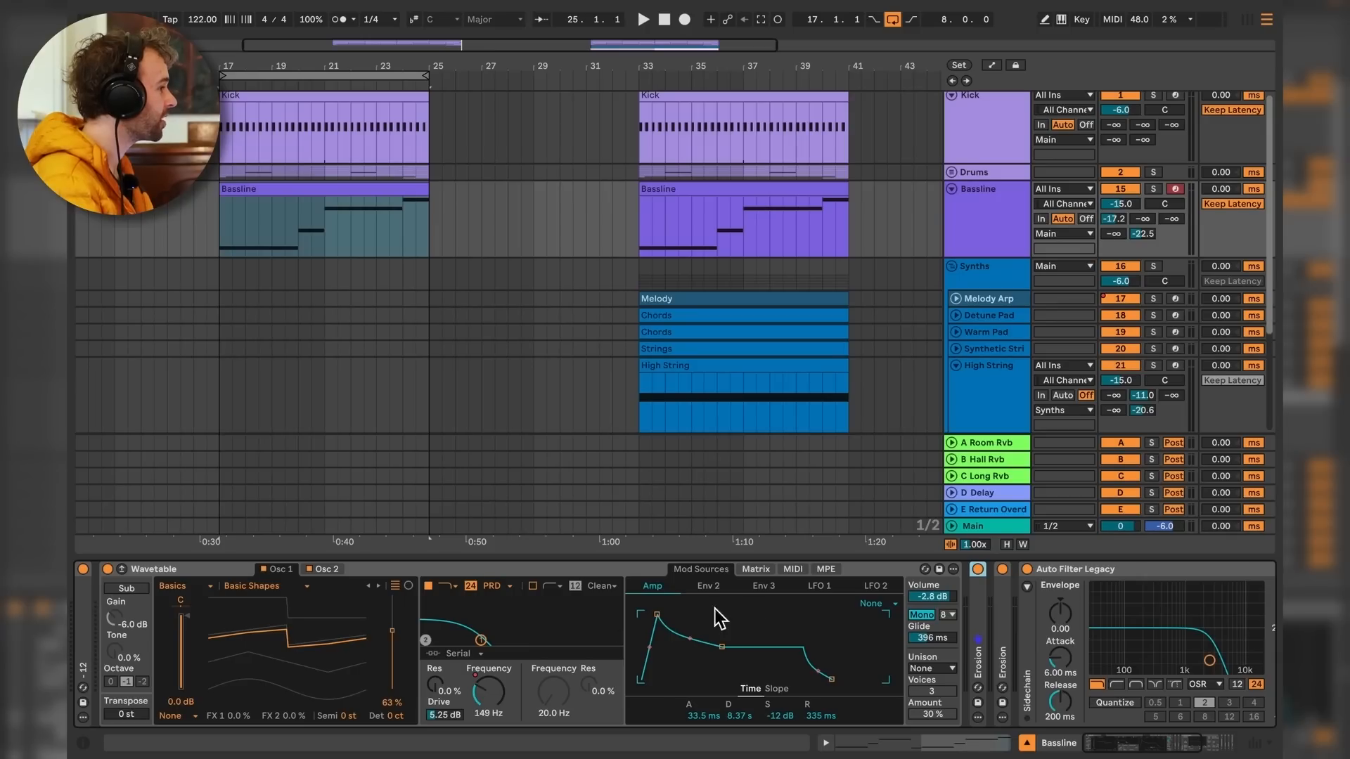
Deactivate every effect after Wavetable on the Bassline track, from the first Erosion through the volume shaper at the chain's end.
{"action": "left_click", "coordinate": [1172, 672]}
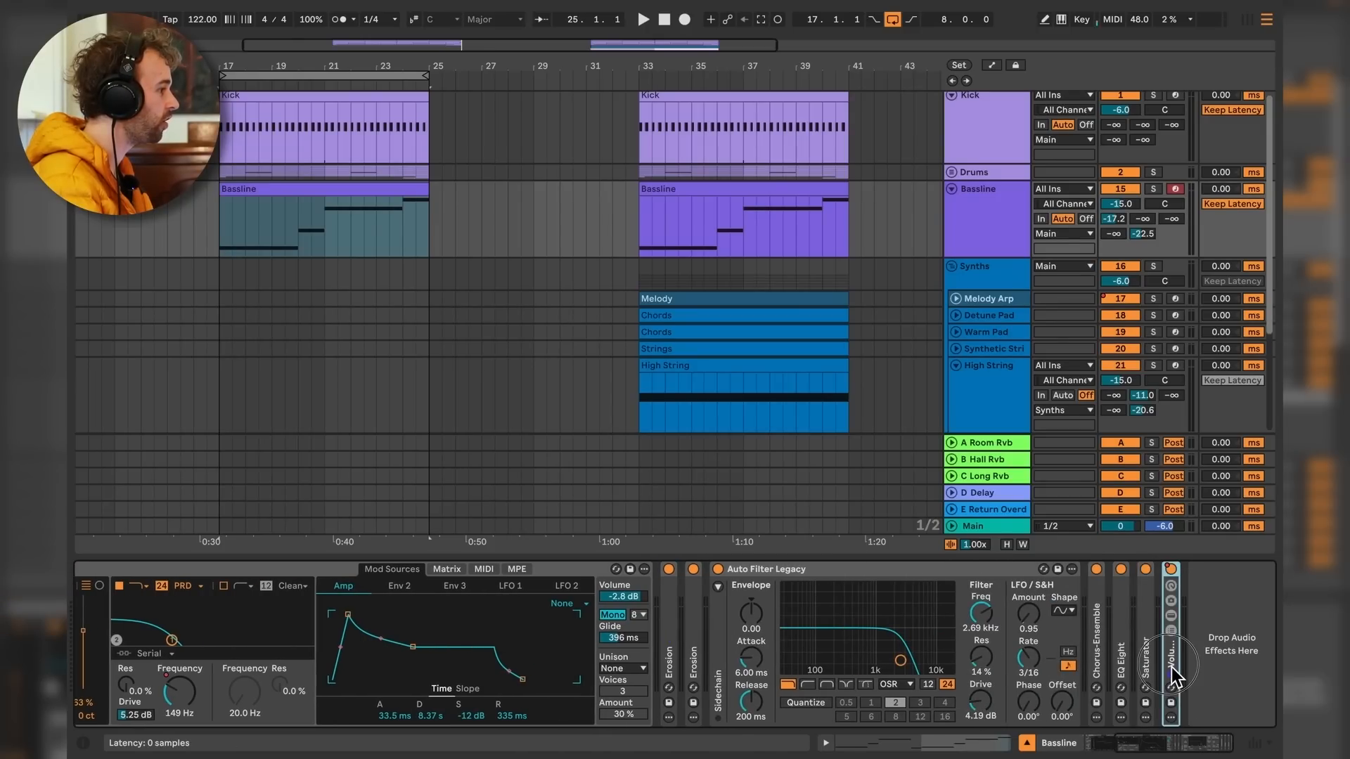
{"action": "left_click", "coordinate": [665, 654], "text": "shift"}
{"action": "key", "text": "0"}
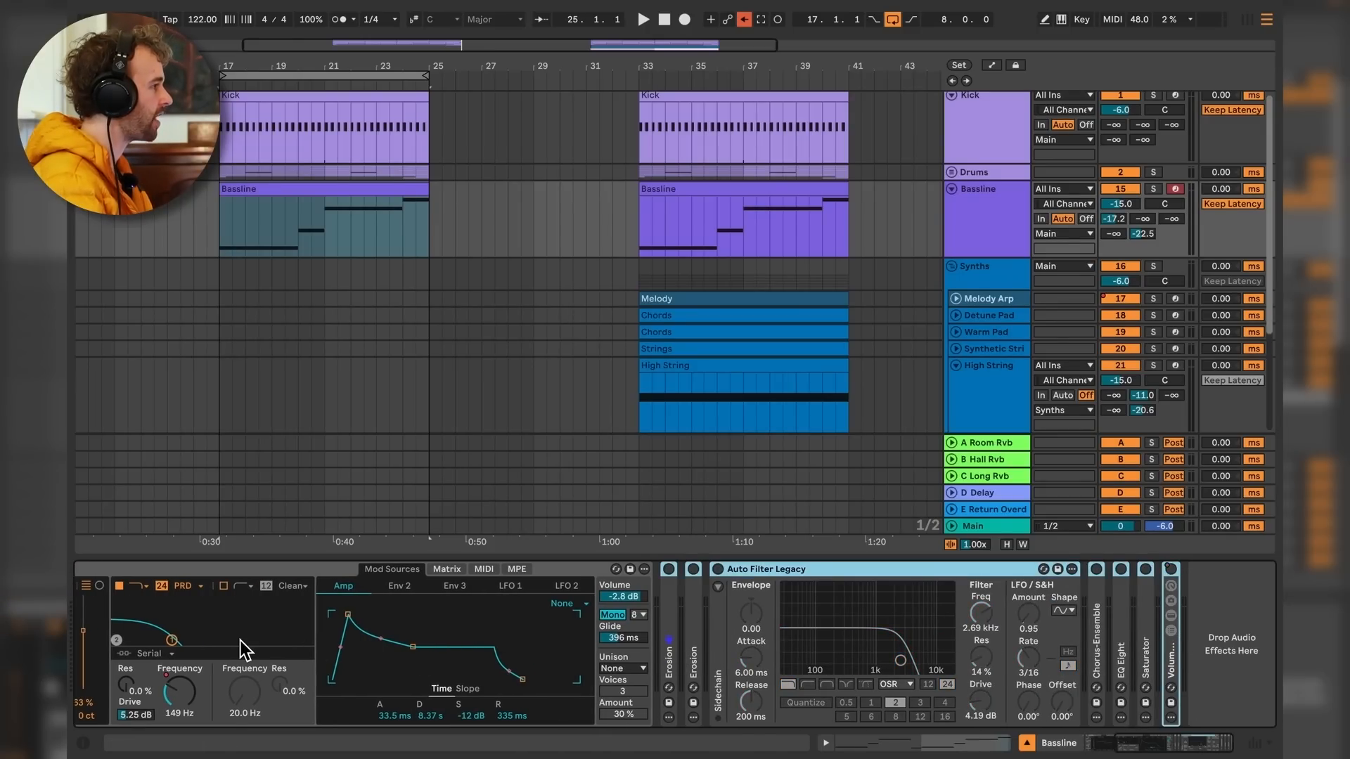
Unfold the Pitch device in front of Wavetable to examine its transposition, and fold it again.
{"action": "left_click_drag", "start_coordinate": [248, 646], "coordinate": [663, 650]}
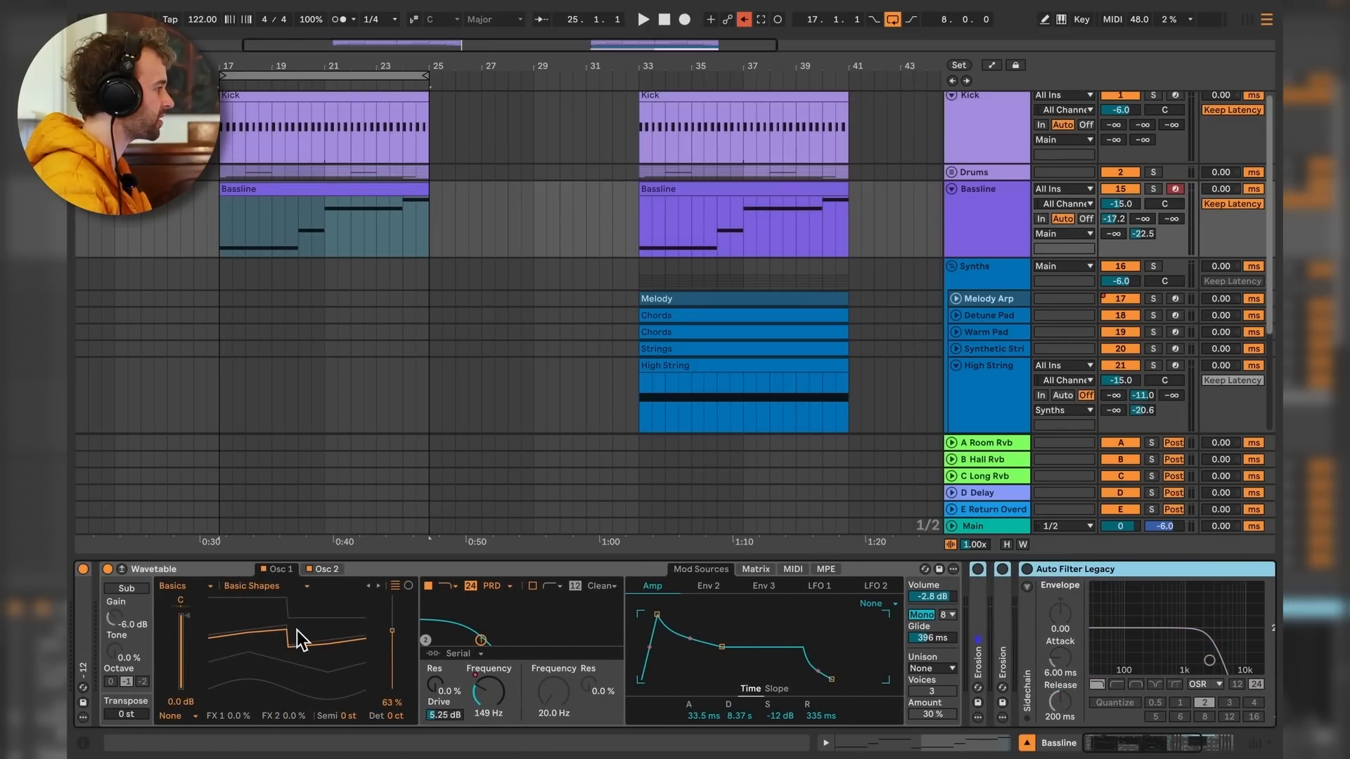
{"action": "left_click", "coordinate": [218, 580]}
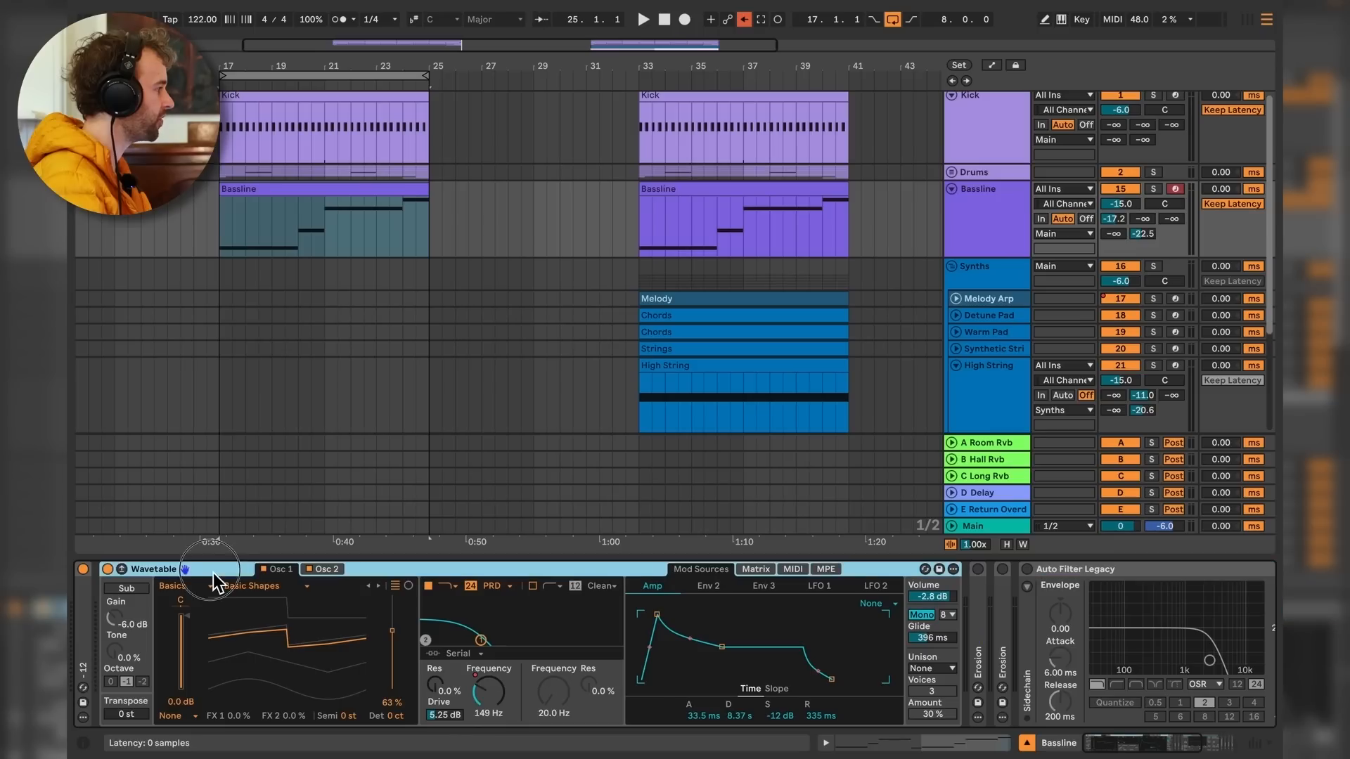
{"action": "double_click", "coordinate": [87, 635]}
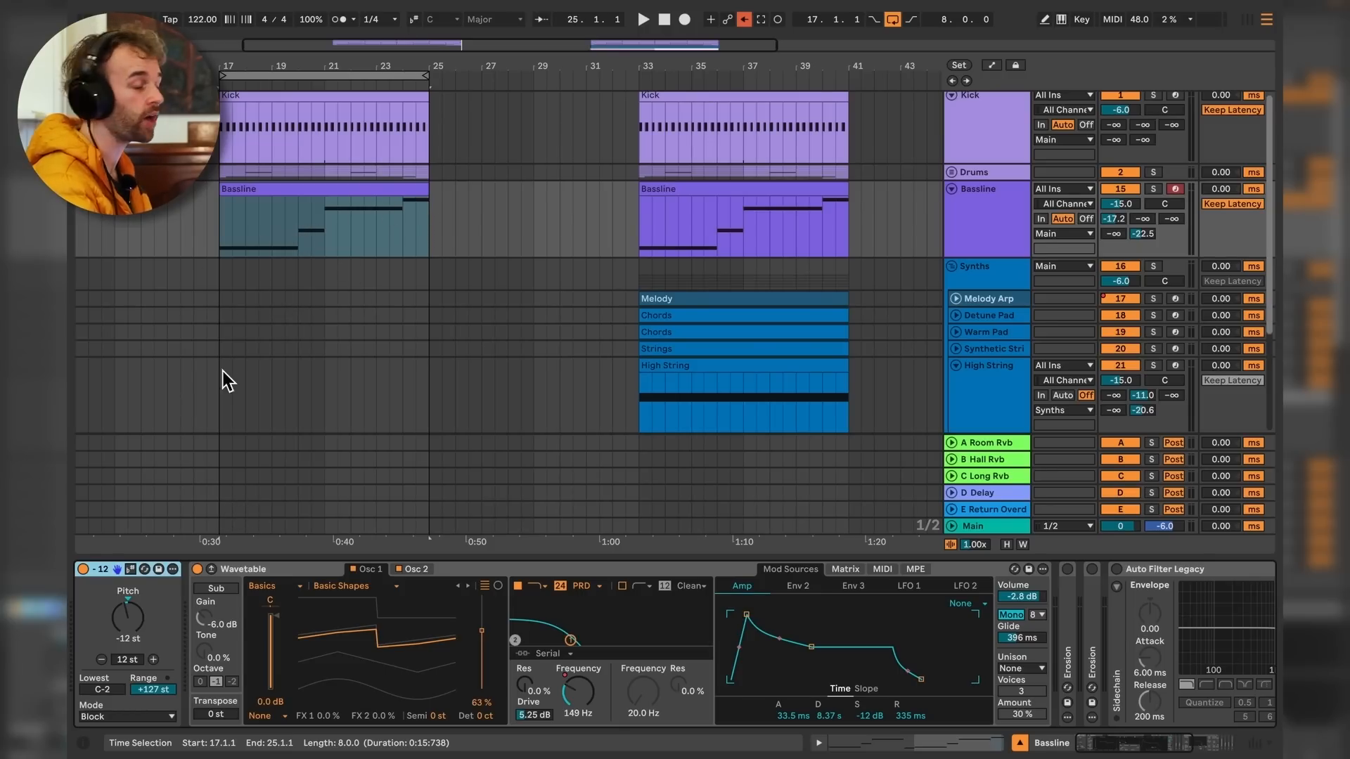
{"action": "double_click", "coordinate": [104, 572]}
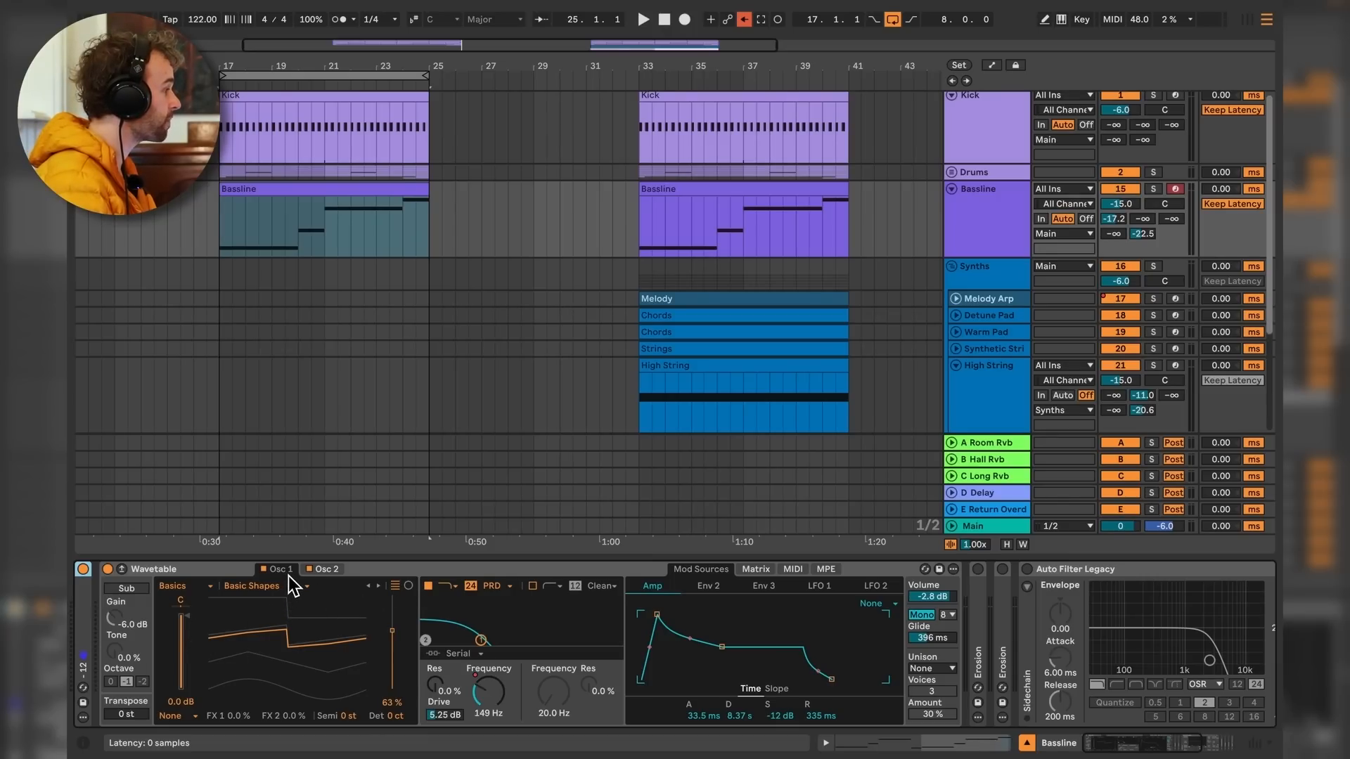
Review Wavetable's second and first oscillators, and solo the Bassline track to hear its sound without effects.
{"action": "left_click", "coordinate": [328, 571]}
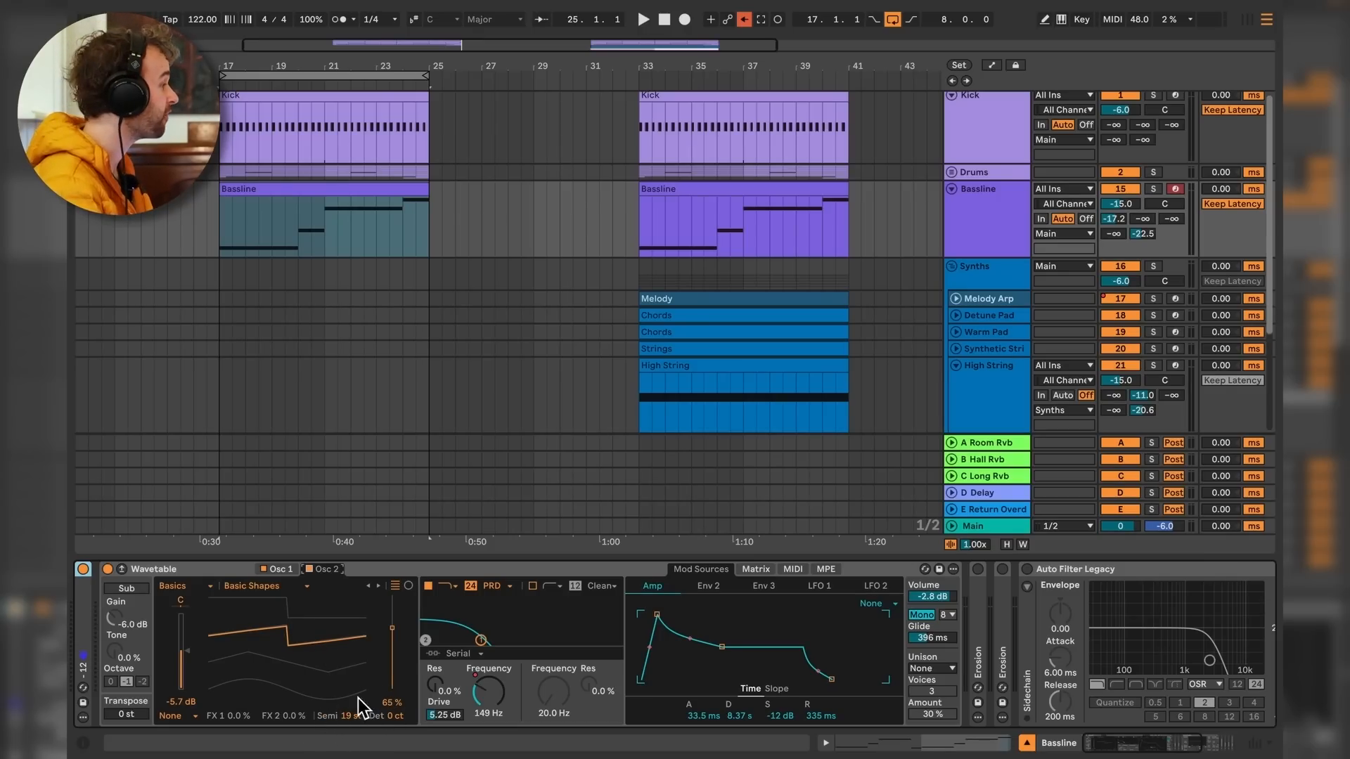
{"action": "left_click", "coordinate": [281, 569]}
{"action": "key", "text": "space"}
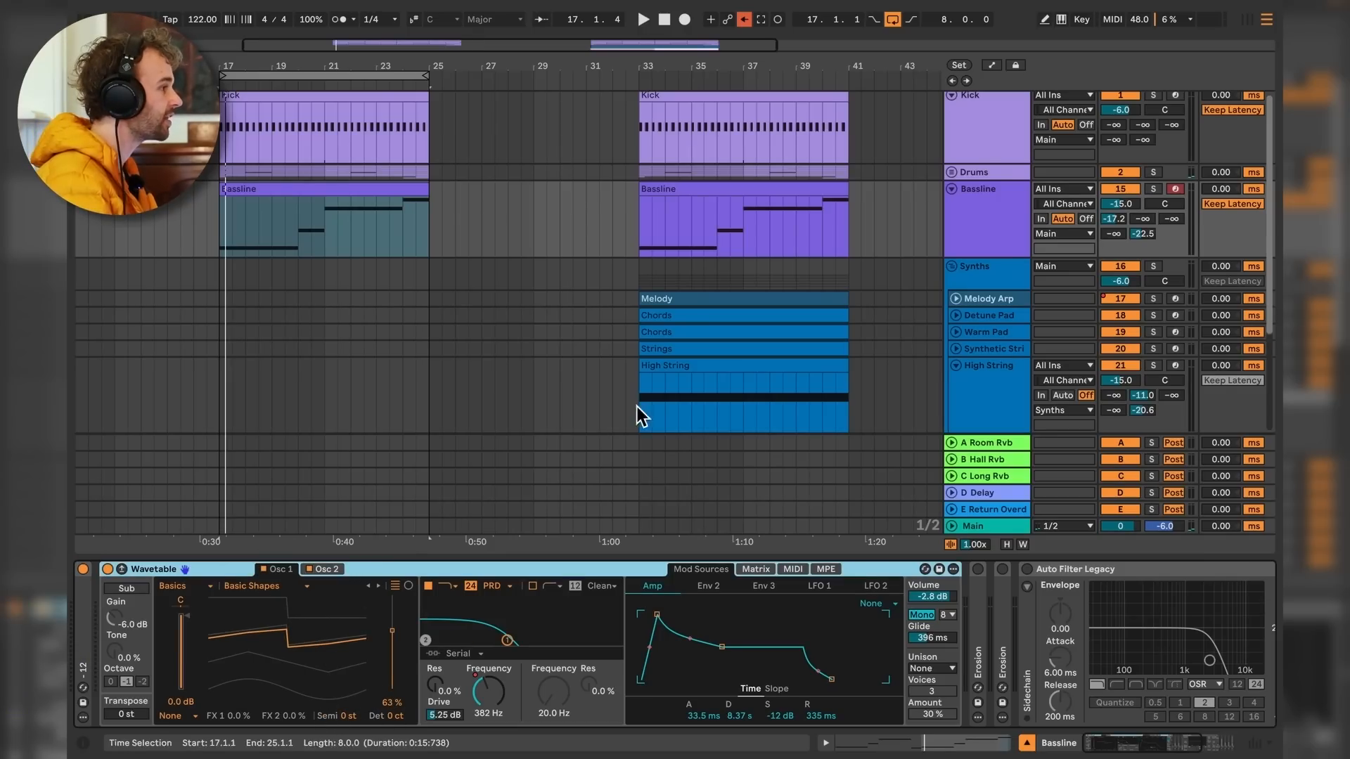
{"action": "left_click", "coordinate": [1153, 189]}
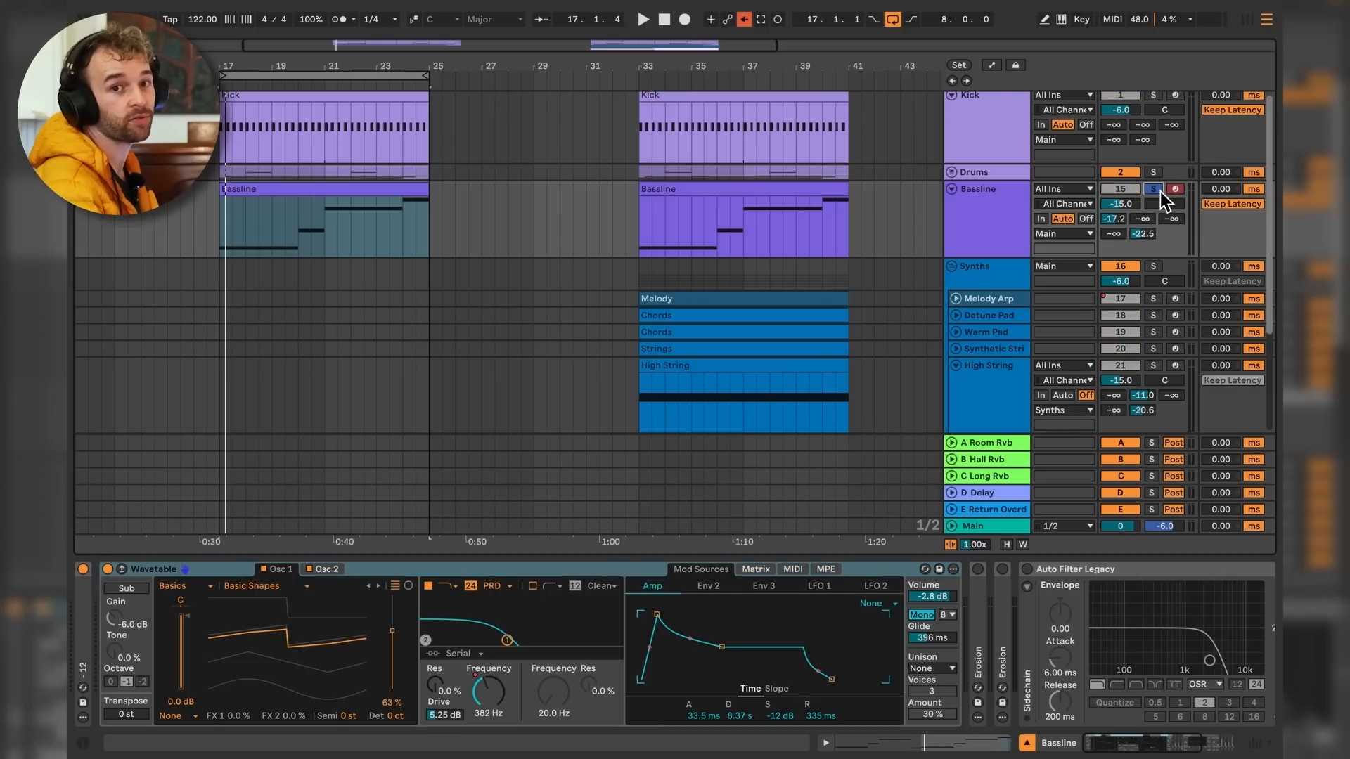
{"action": "key", "text": "space"}
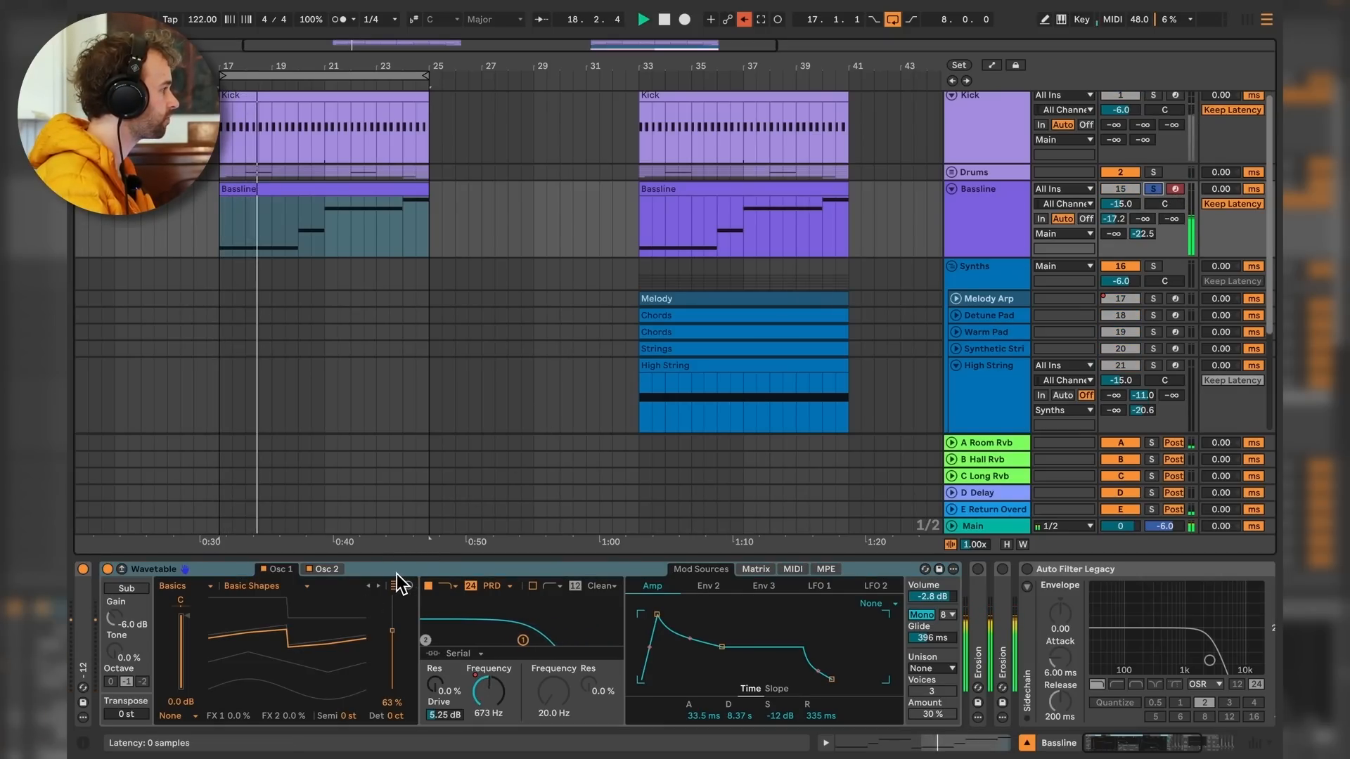
{"action": "key", "text": "space"}
Compare the bassline with Wavetable's second oscillator switched off and switched back on.
{"action": "left_click", "coordinate": [309, 569]}
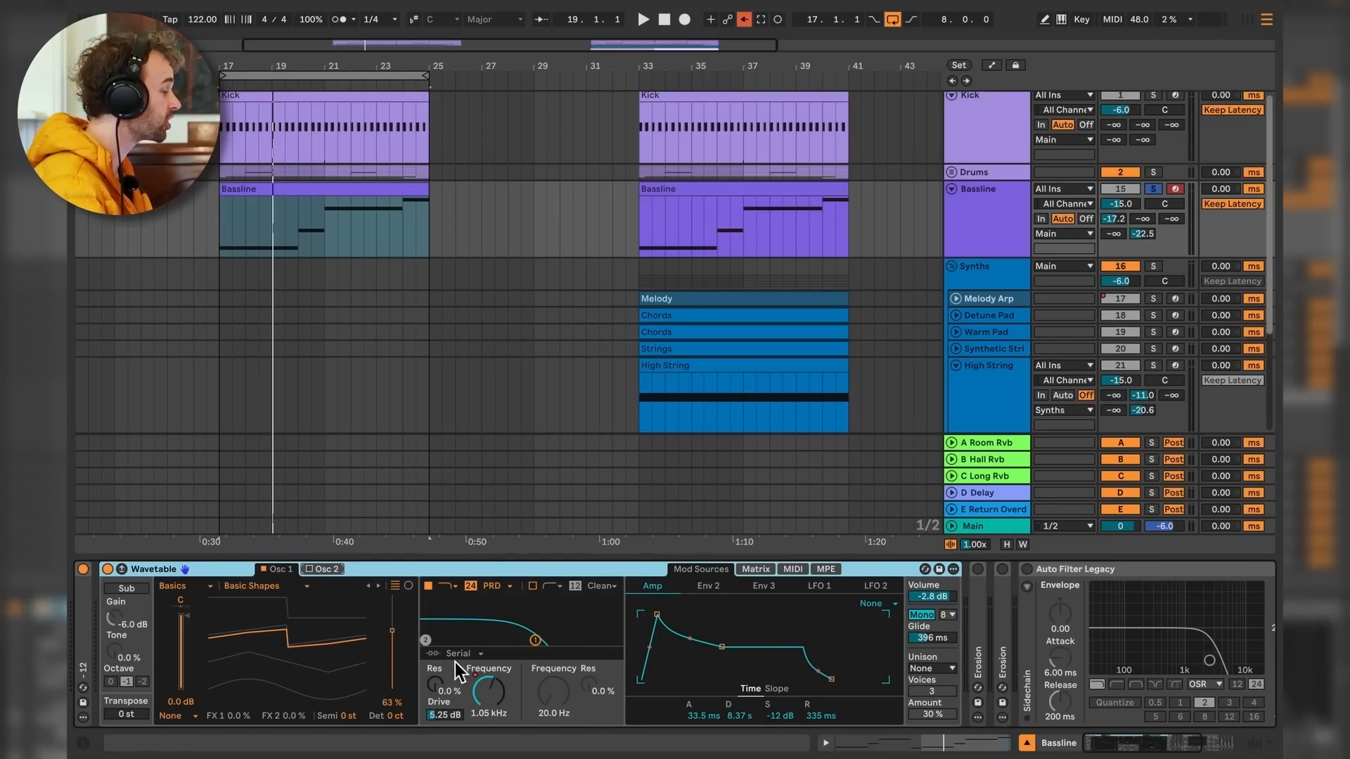
{"action": "left_click_drag", "start_coordinate": [535, 640], "coordinate": [522, 655]}
{"action": "key", "text": "space"}
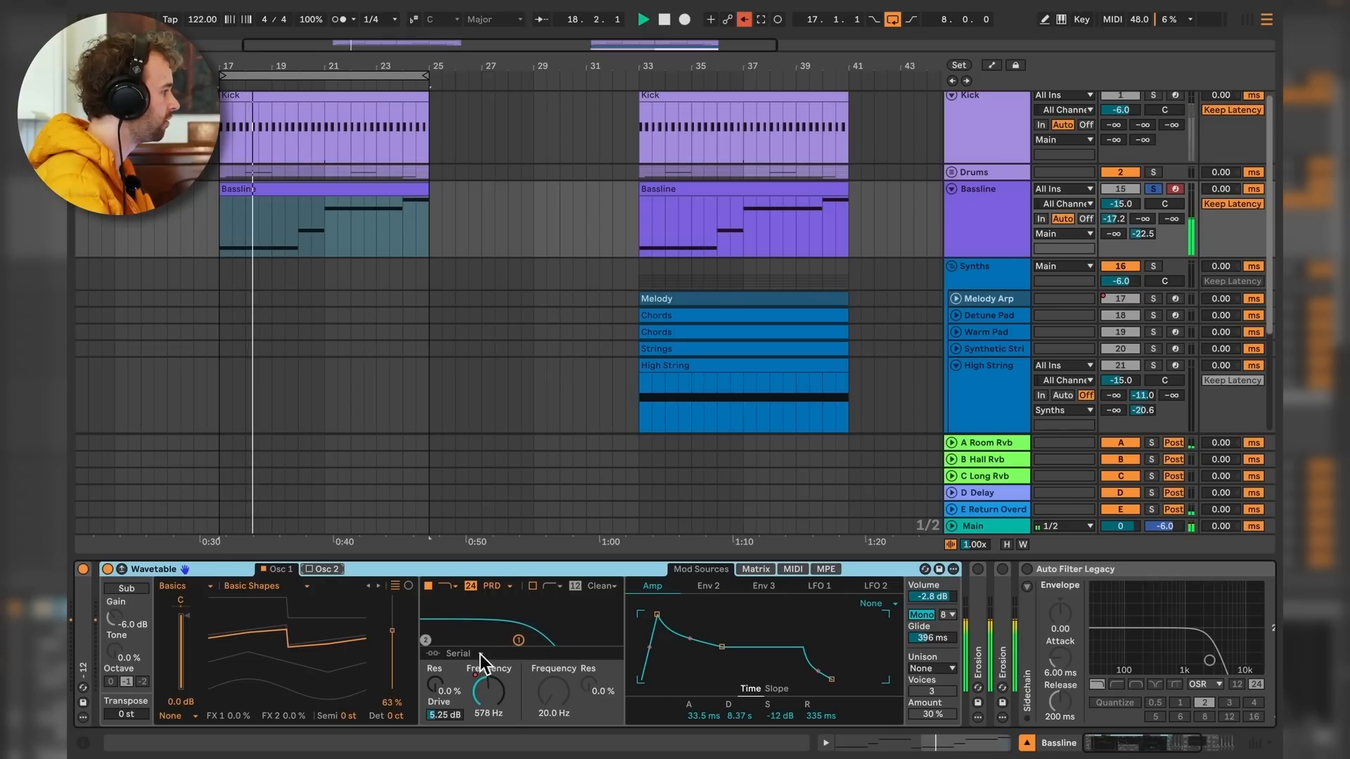
{"action": "key", "text": "space"}
{"action": "left_click", "coordinate": [319, 569]}
{"action": "left_click", "coordinate": [309, 568]}
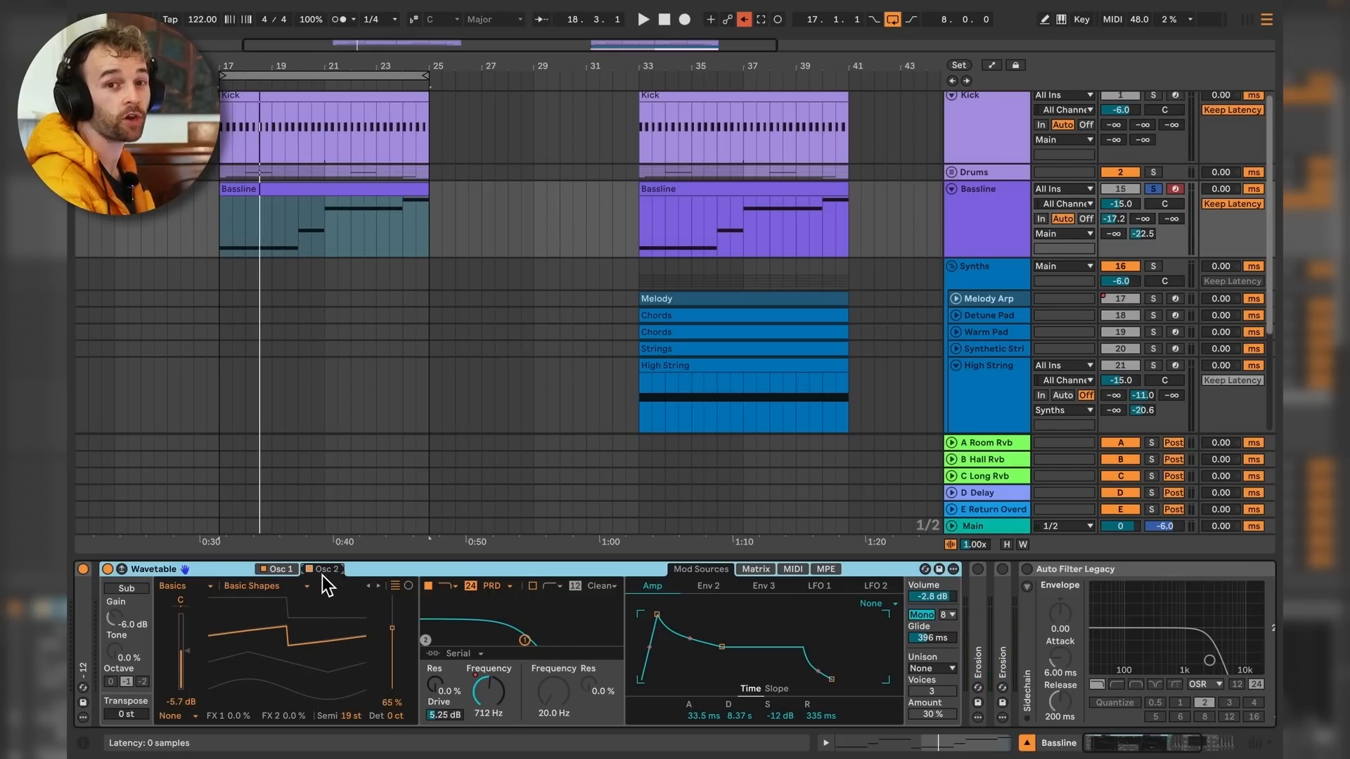
{"action": "key", "text": "space"}
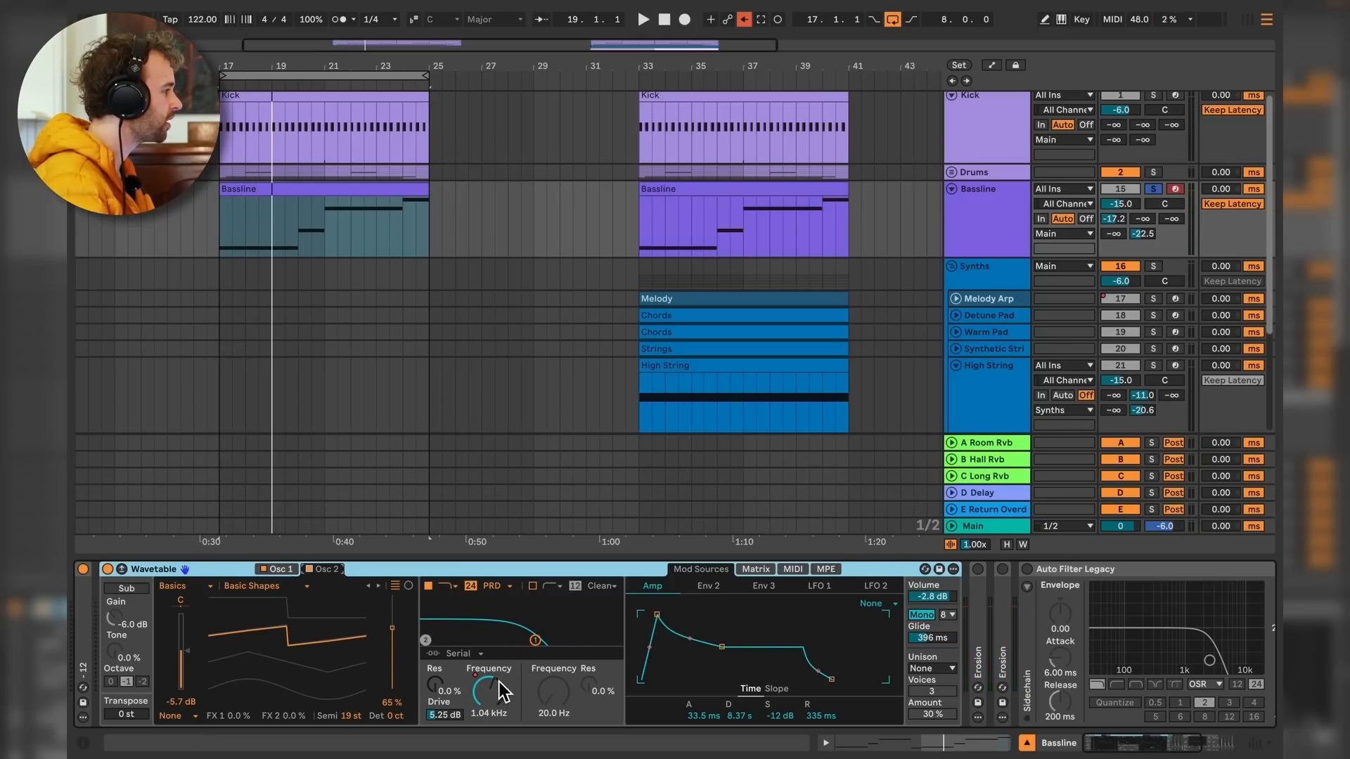
Examine the first Wavetable filter's circuit types, keeping PRD, along with its drive and frequency settings.
{"action": "left_click", "coordinate": [500, 587]}
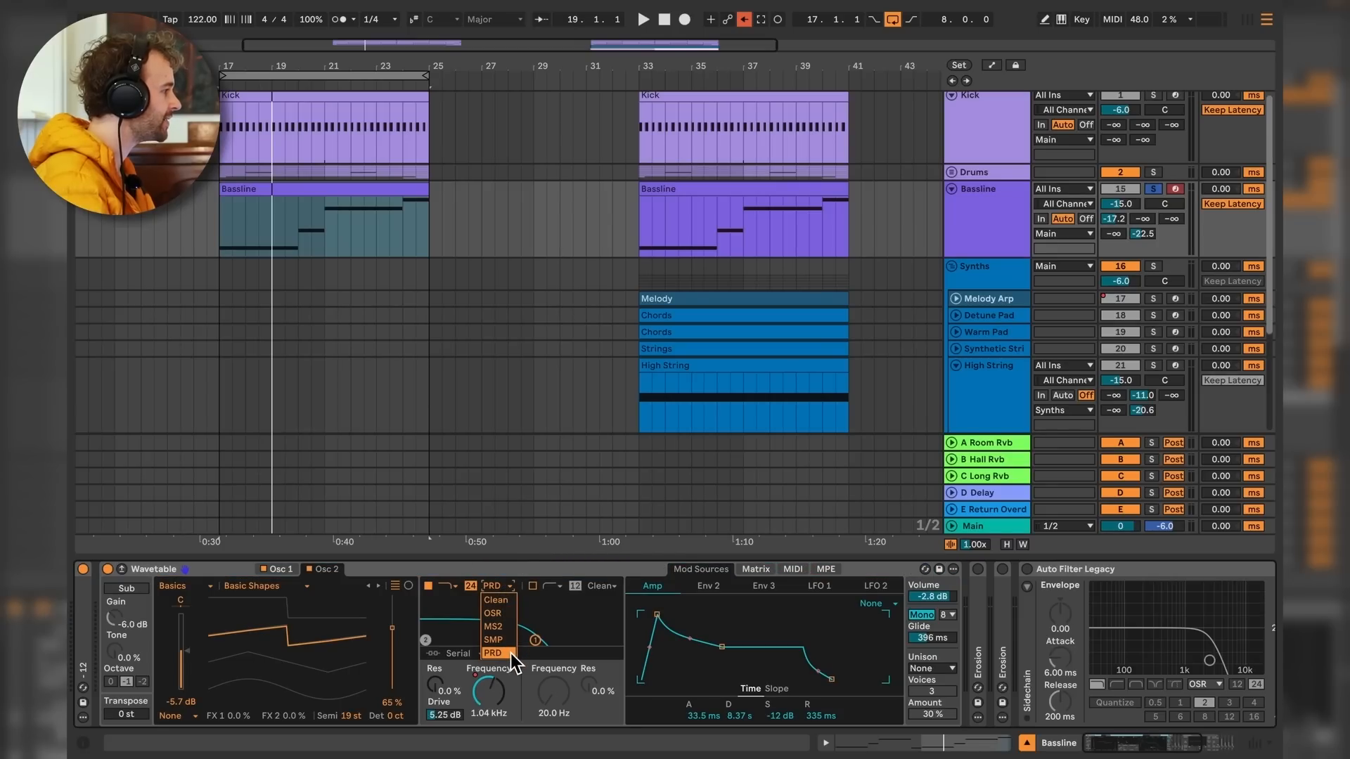
{"action": "left_click", "coordinate": [503, 573]}
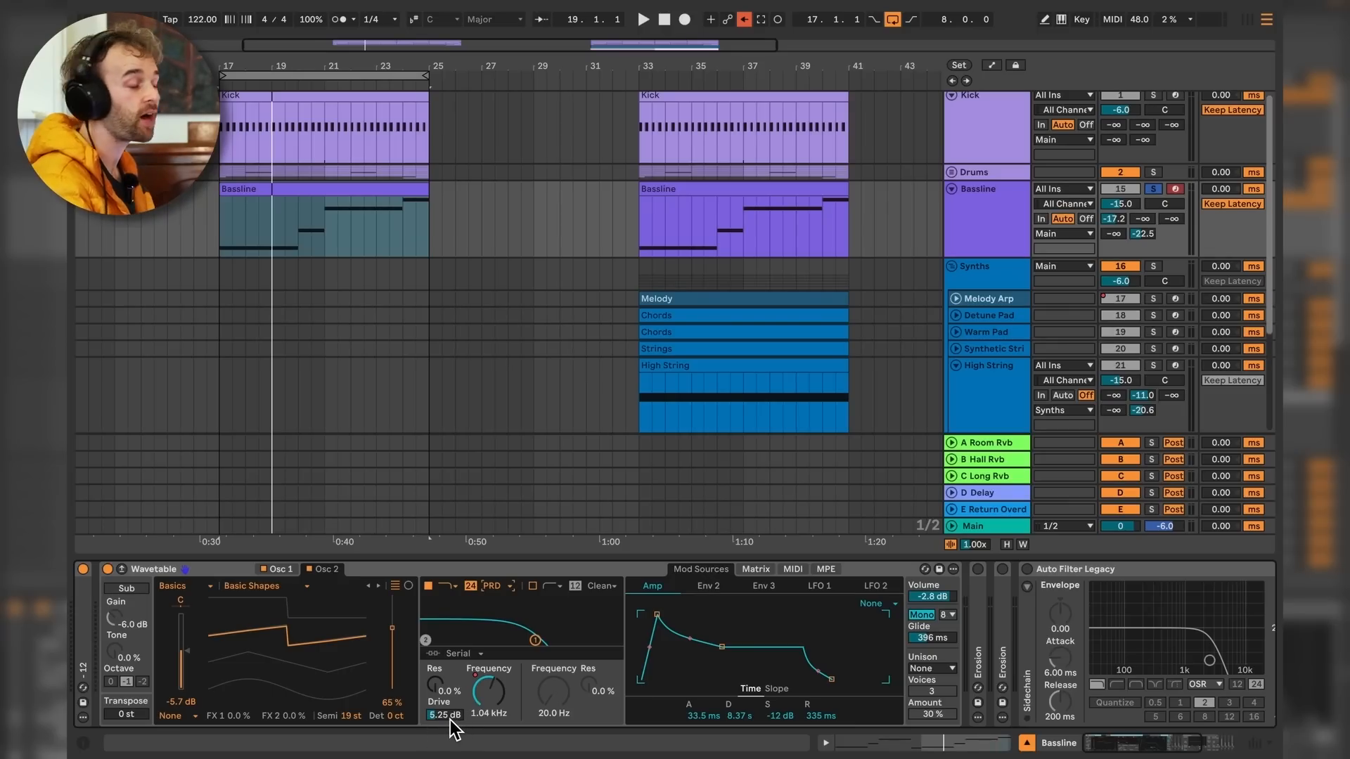
{"action": "left_click", "coordinate": [483, 706]}
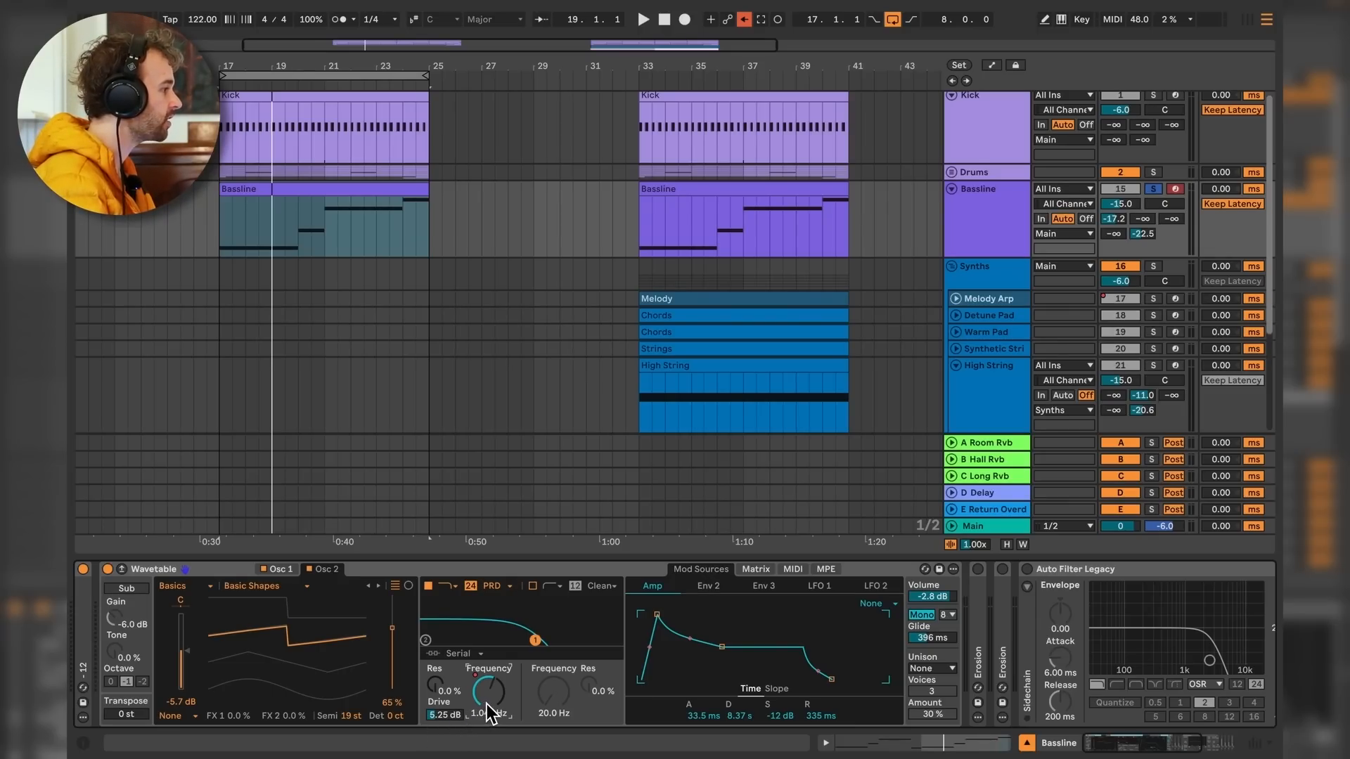
Examine the Filter 1 Freq modulation in Wavetable's matrix and the Envelope 2 curve driving it, and play the bassline.
{"action": "left_click", "coordinate": [754, 570]}
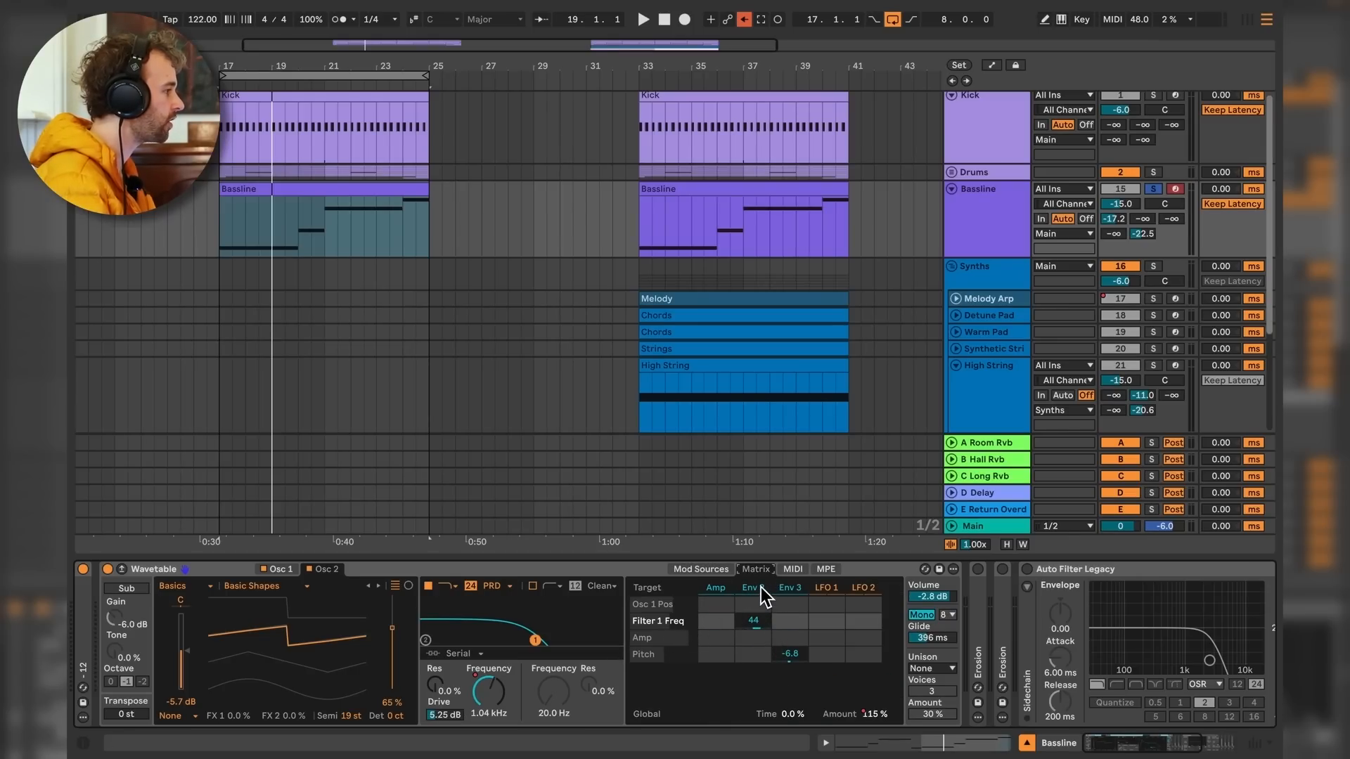
{"action": "left_click", "coordinate": [762, 599]}
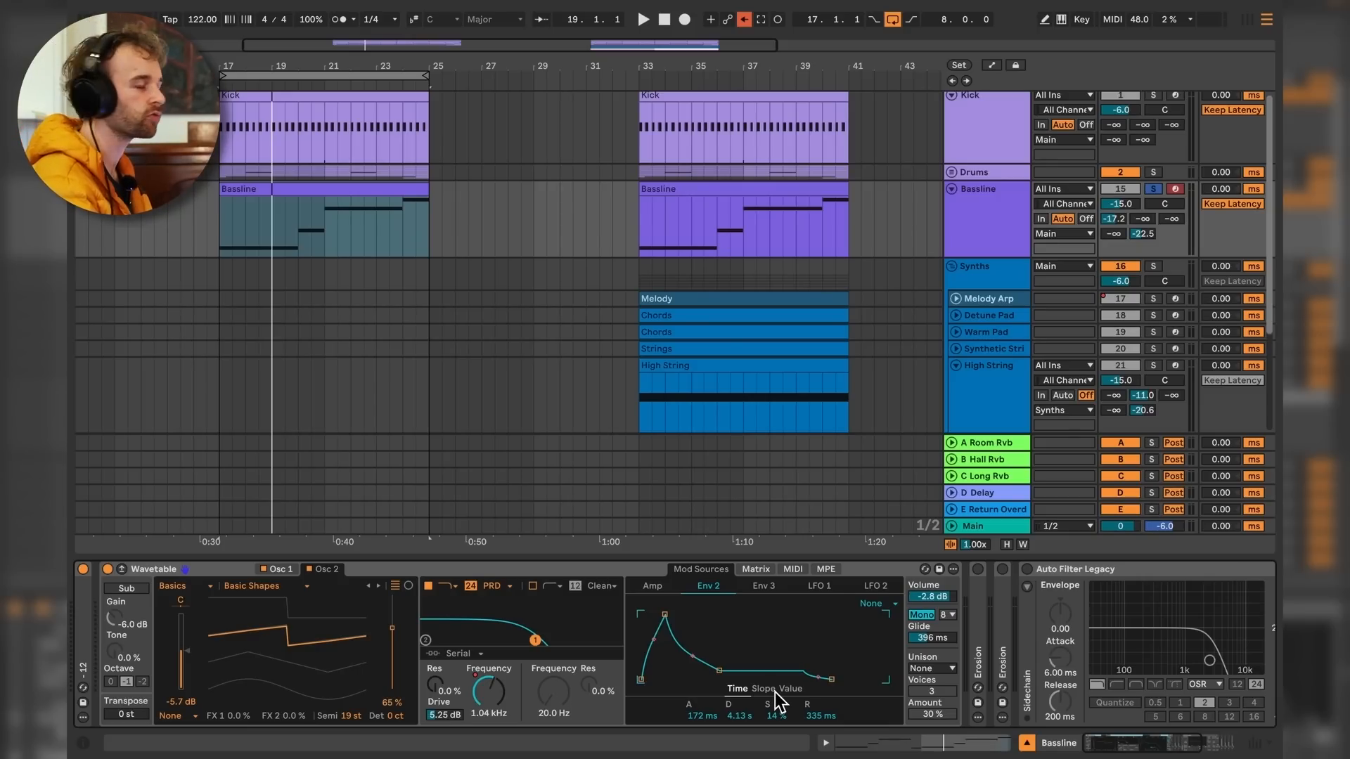
{"action": "key", "text": "space"}
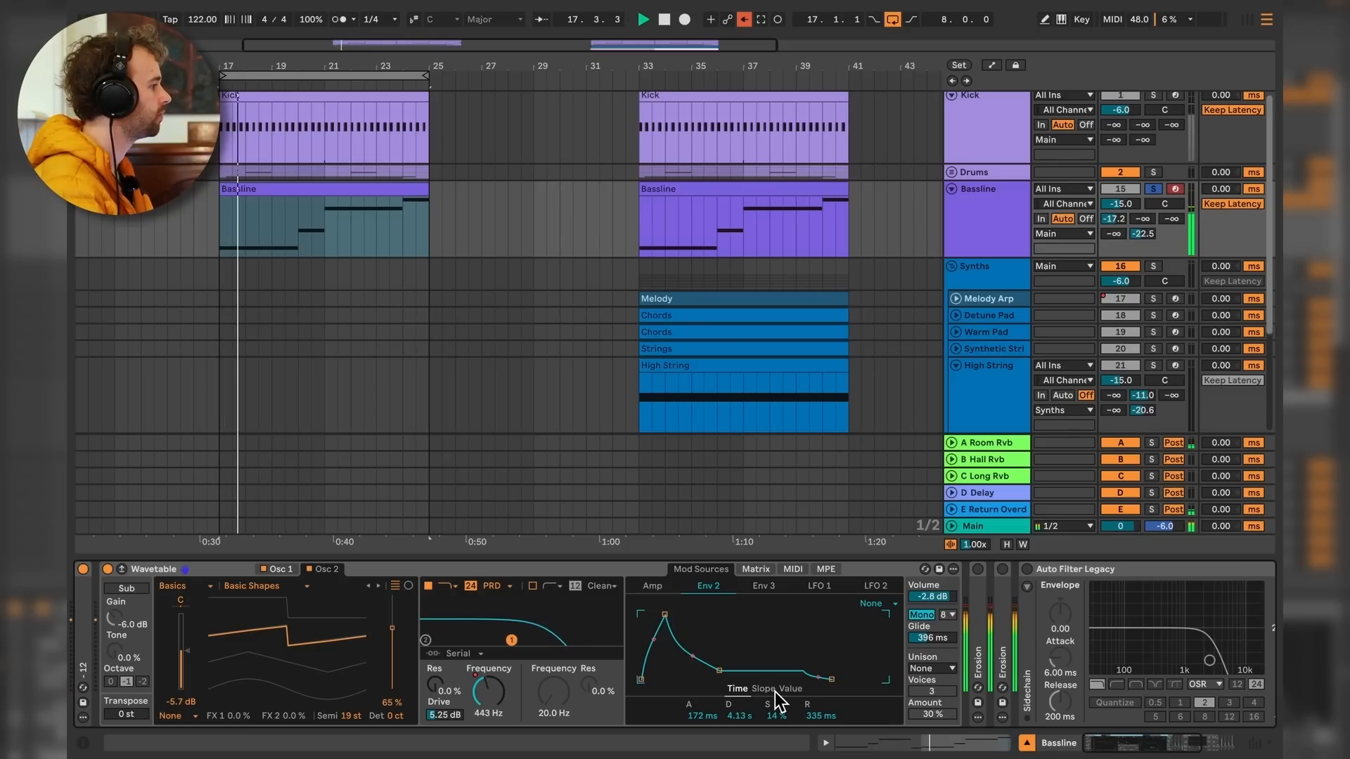
Examine Envelope 3's shape and its pitch modulation in Wavetable's matrix, play the bassline, and review the amp envelope.
{"action": "left_click", "coordinate": [768, 570]}
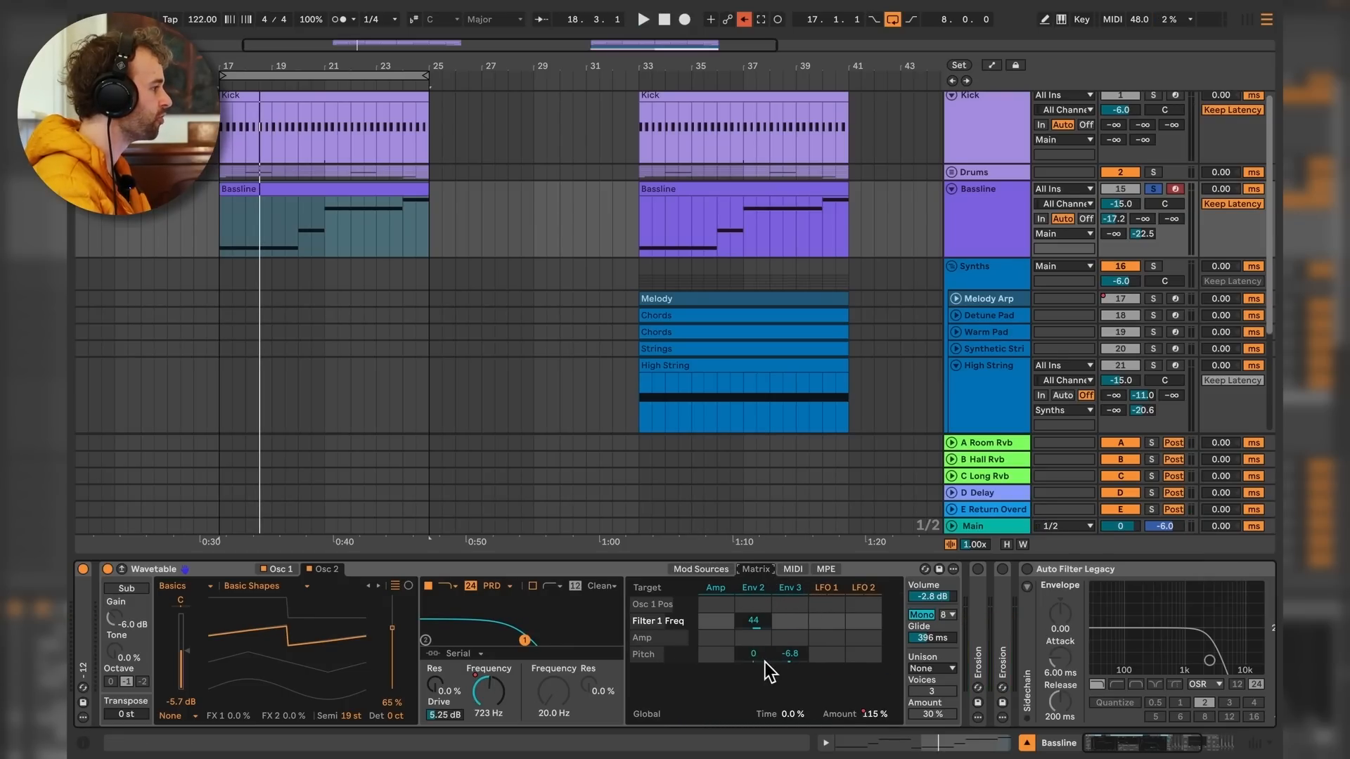
{"action": "left_click", "coordinate": [798, 592]}
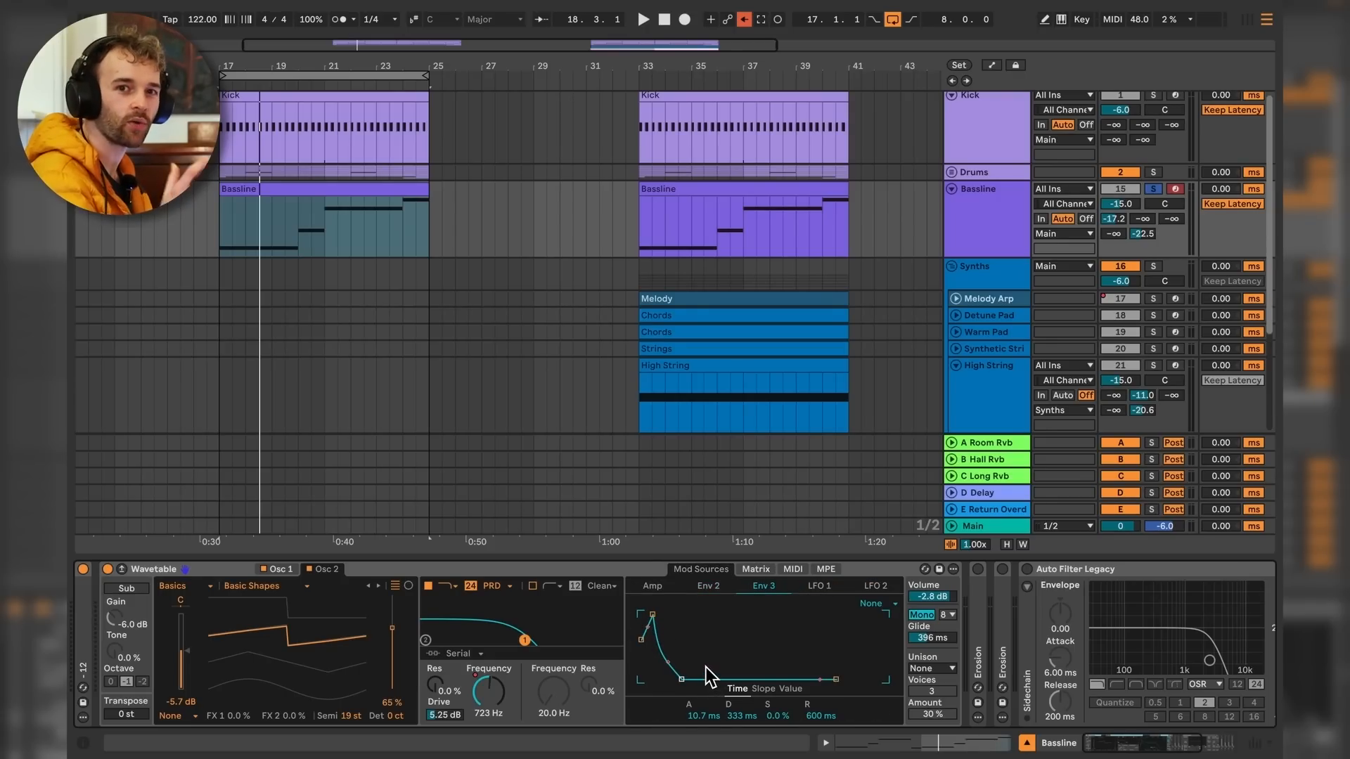
{"action": "left_click", "coordinate": [756, 570]}
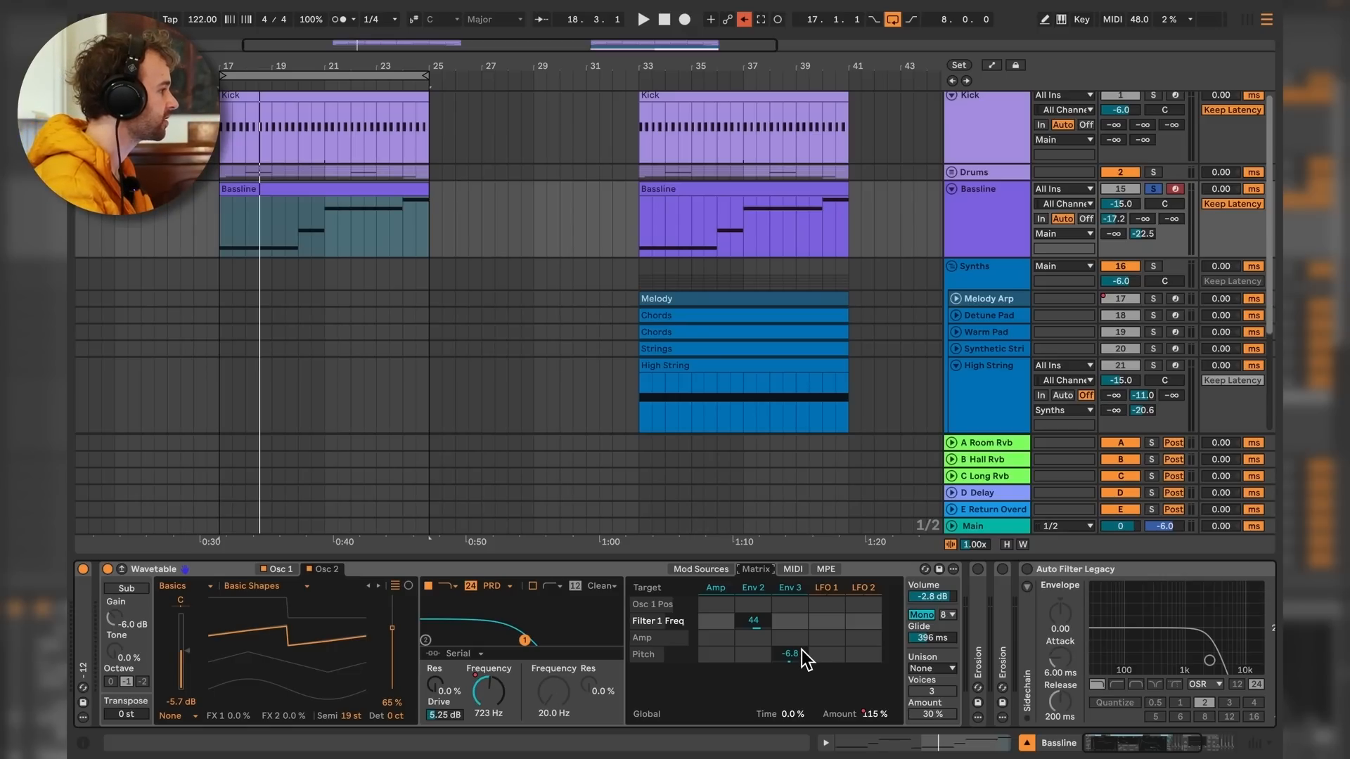
{"action": "mouse_move", "coordinate": [801, 661]}
{"action": "left_mouse_down"}
{"action": "mouse_move", "coordinate": [802, 679]}
{"action": "mouse_move", "coordinate": [803, 661]}
{"action": "left_mouse_up"}
{"action": "key", "text": "space"}
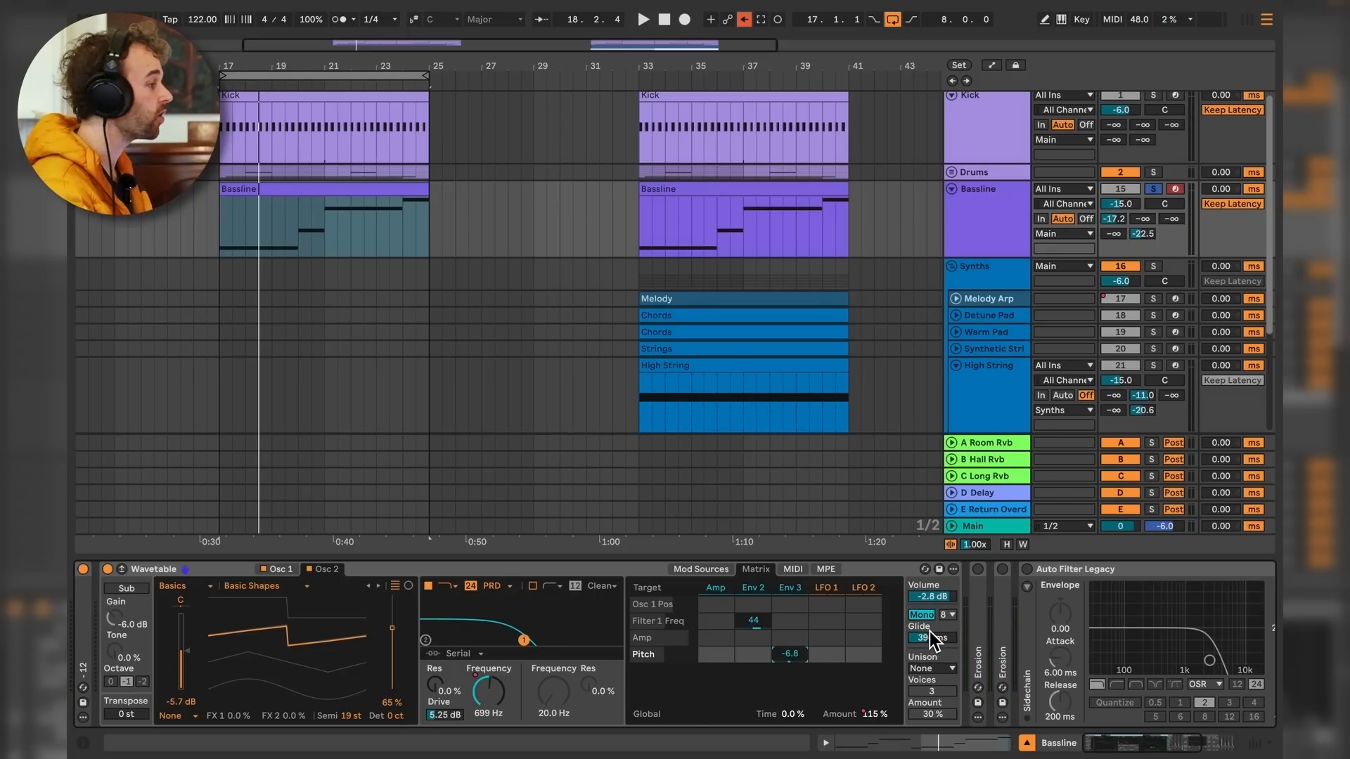
{"action": "left_click", "coordinate": [701, 568]}
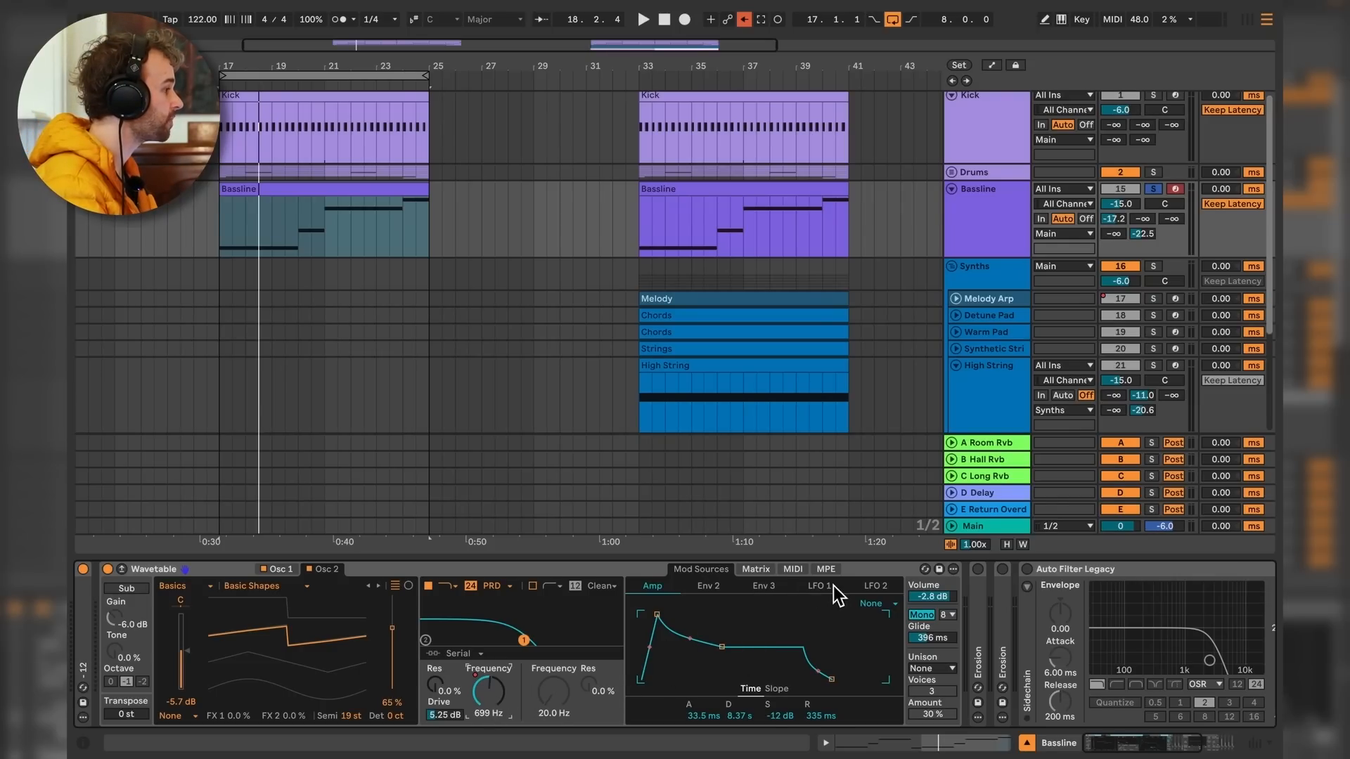
{"action": "left_click", "coordinate": [755, 568]}
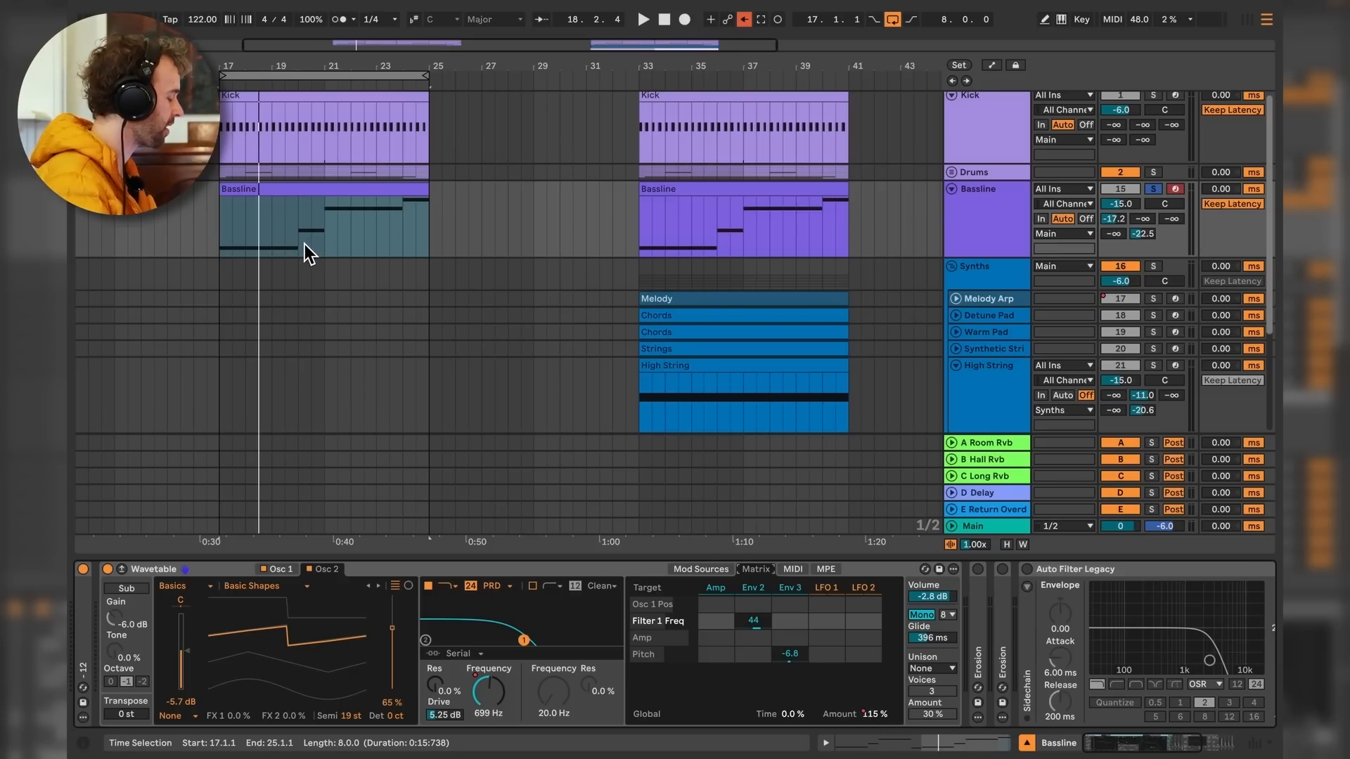
Examine the Bassline's Wavetable automation for Filter 1 Freq and Global Mod Amount from bar 17, and play the bassline.
{"action": "key", "text": "a"}
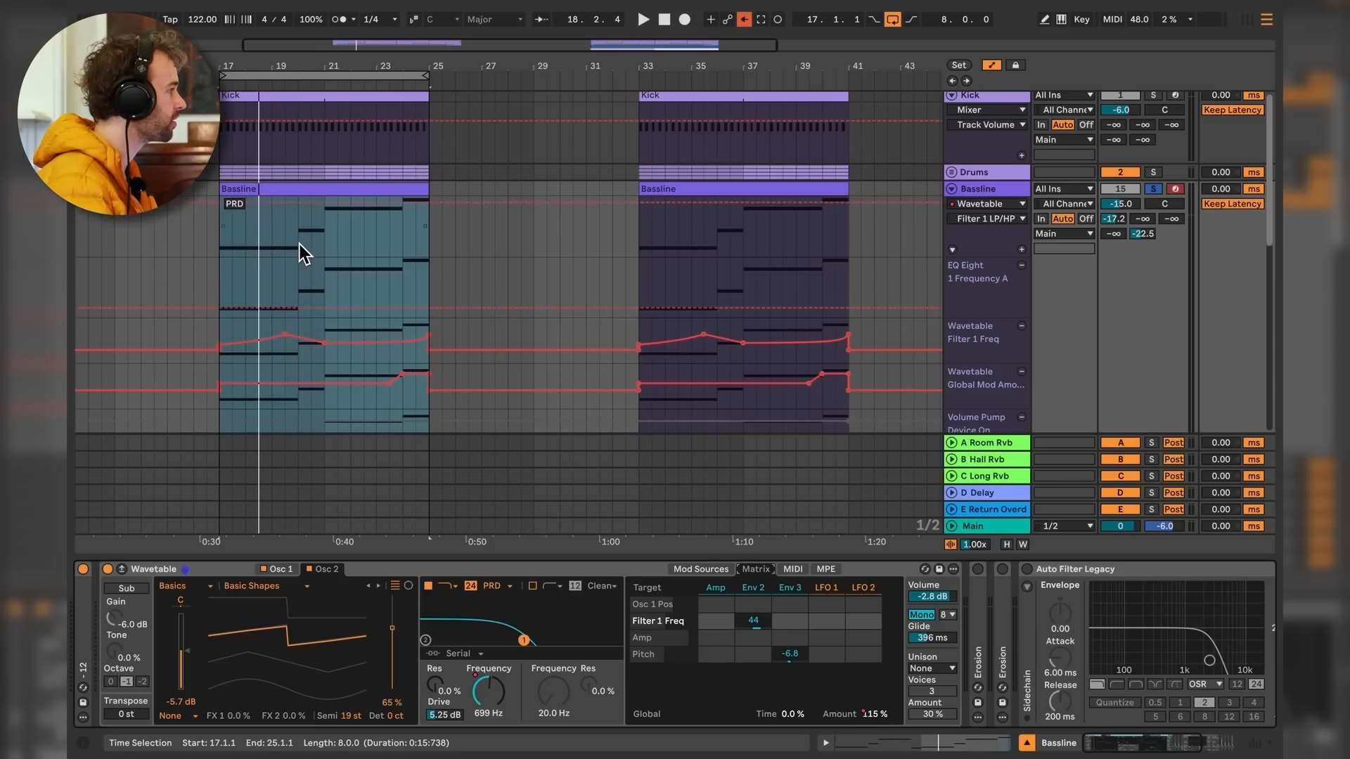
{"action": "left_click", "coordinate": [225, 333]}
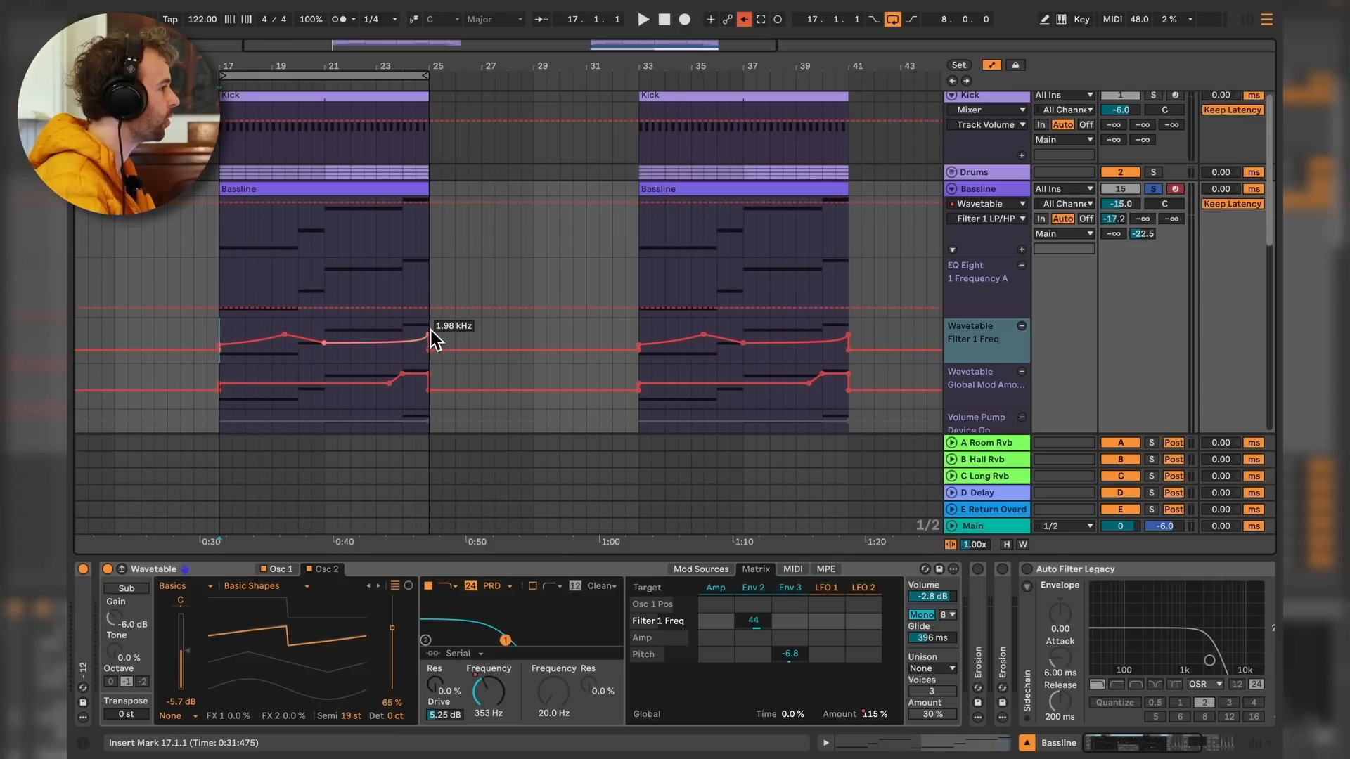
{"action": "scroll", "coordinate": [432, 330], "scroll_direction": "down", "scroll_amount": 3}
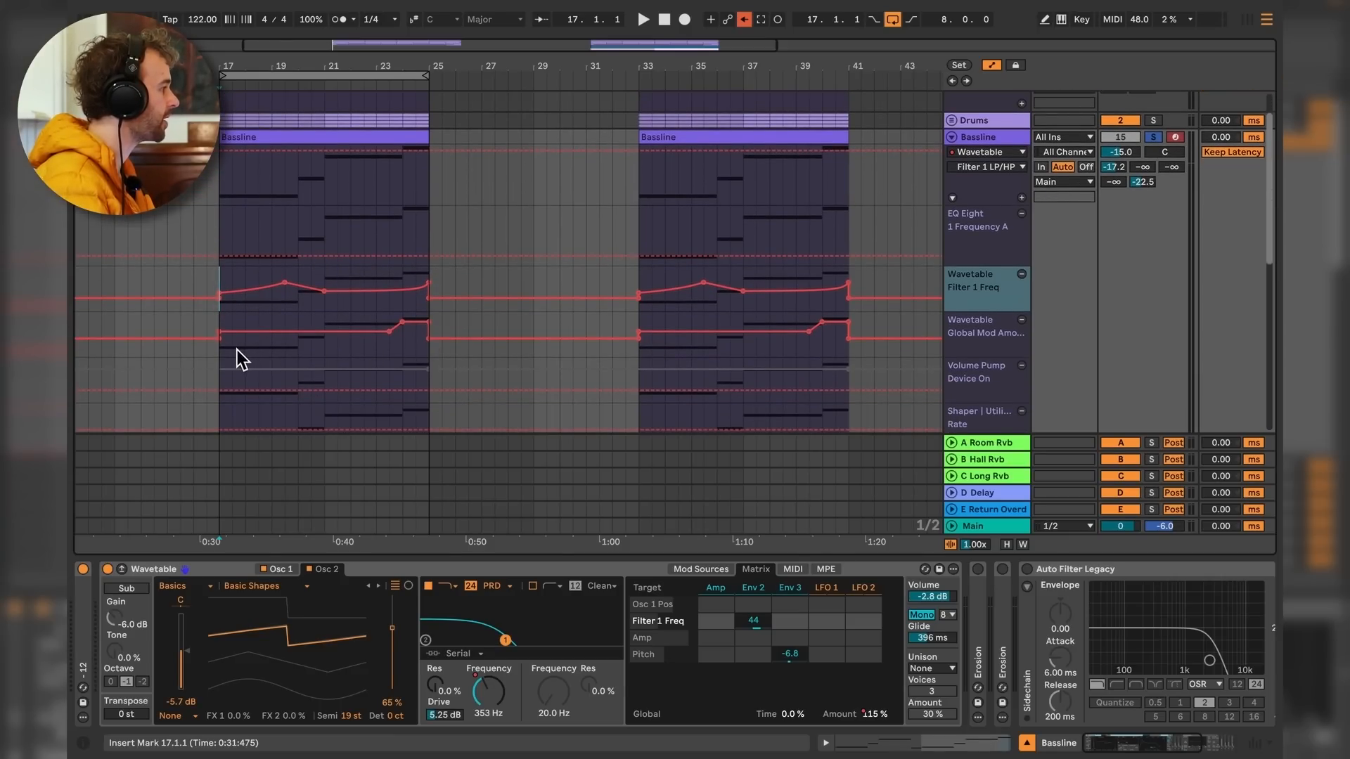
{"action": "left_click_drag", "start_coordinate": [223, 346], "coordinate": [416, 352]}
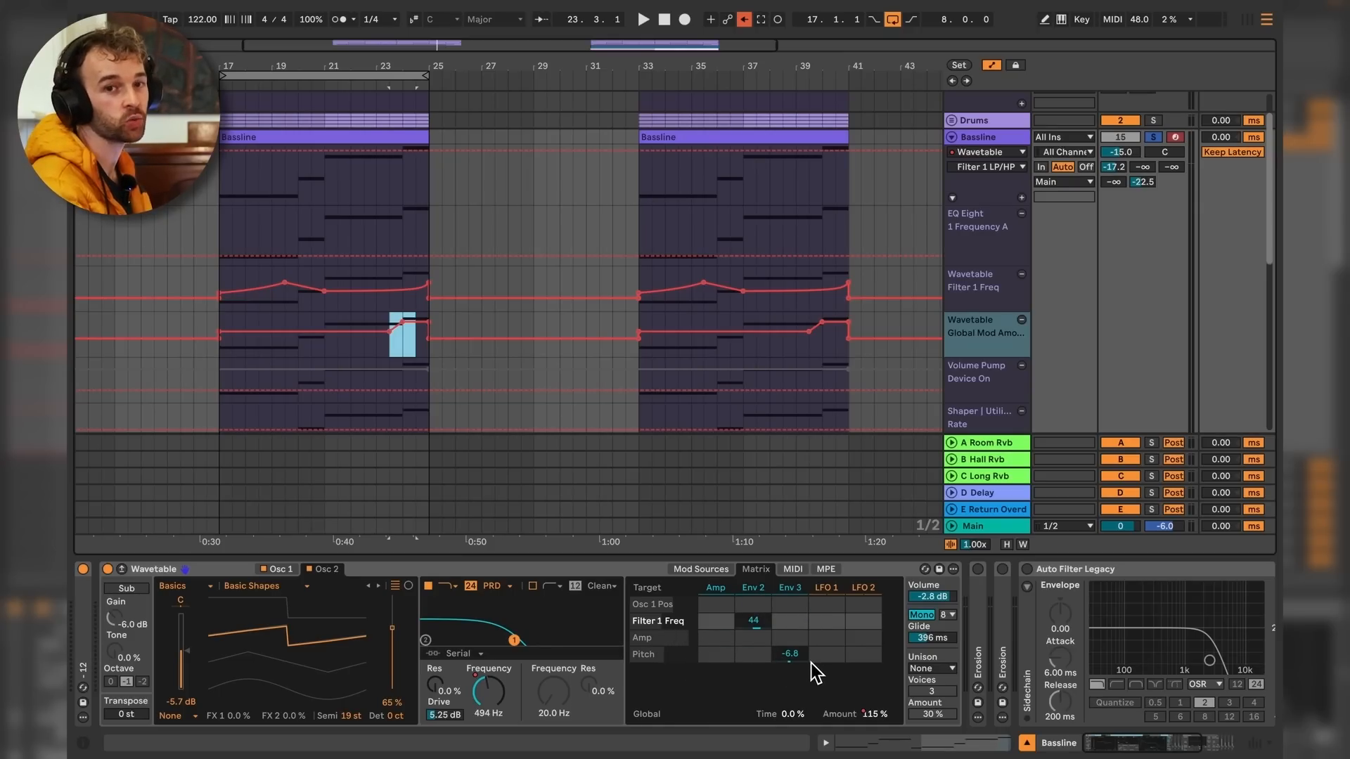
{"action": "scroll", "coordinate": [396, 377], "scroll_direction": "up", "scroll_amount": 1}
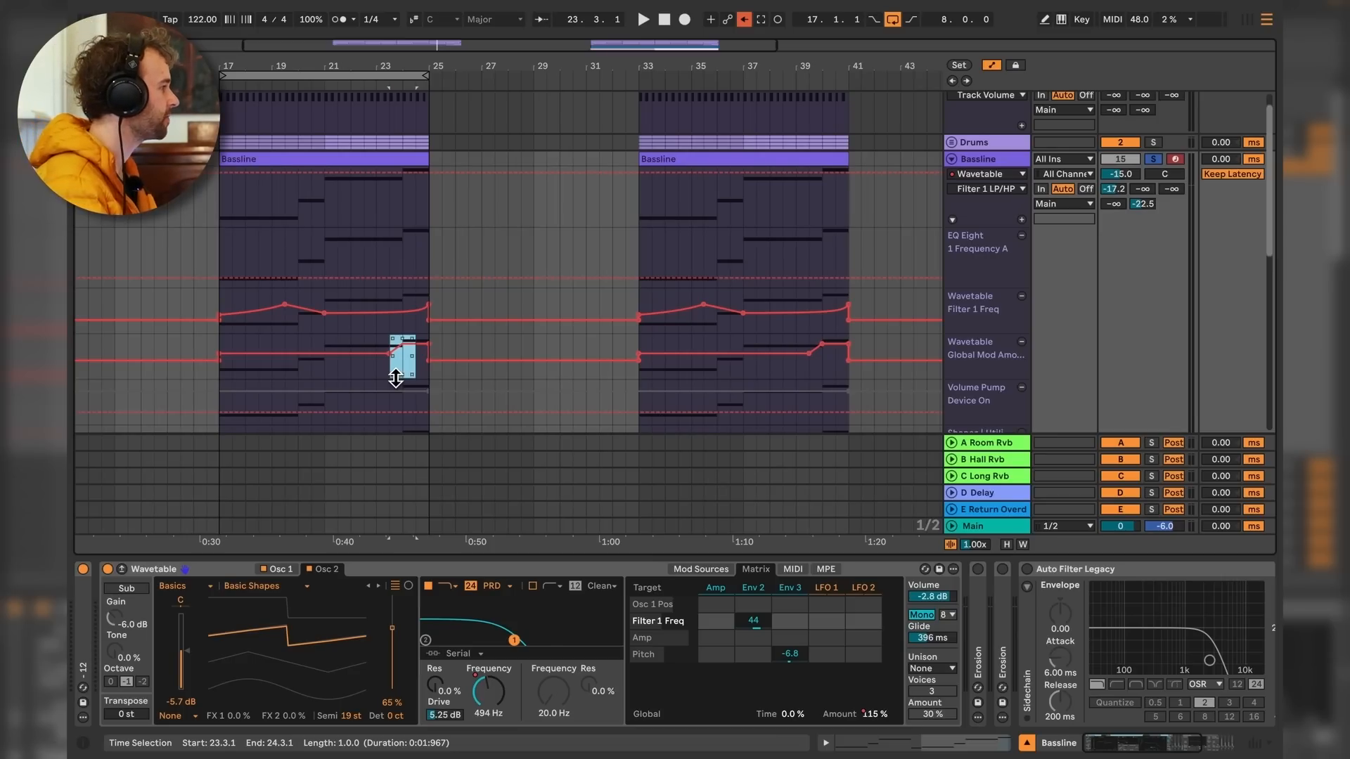
{"action": "left_click", "coordinate": [390, 370]}
{"action": "key", "text": "space"}
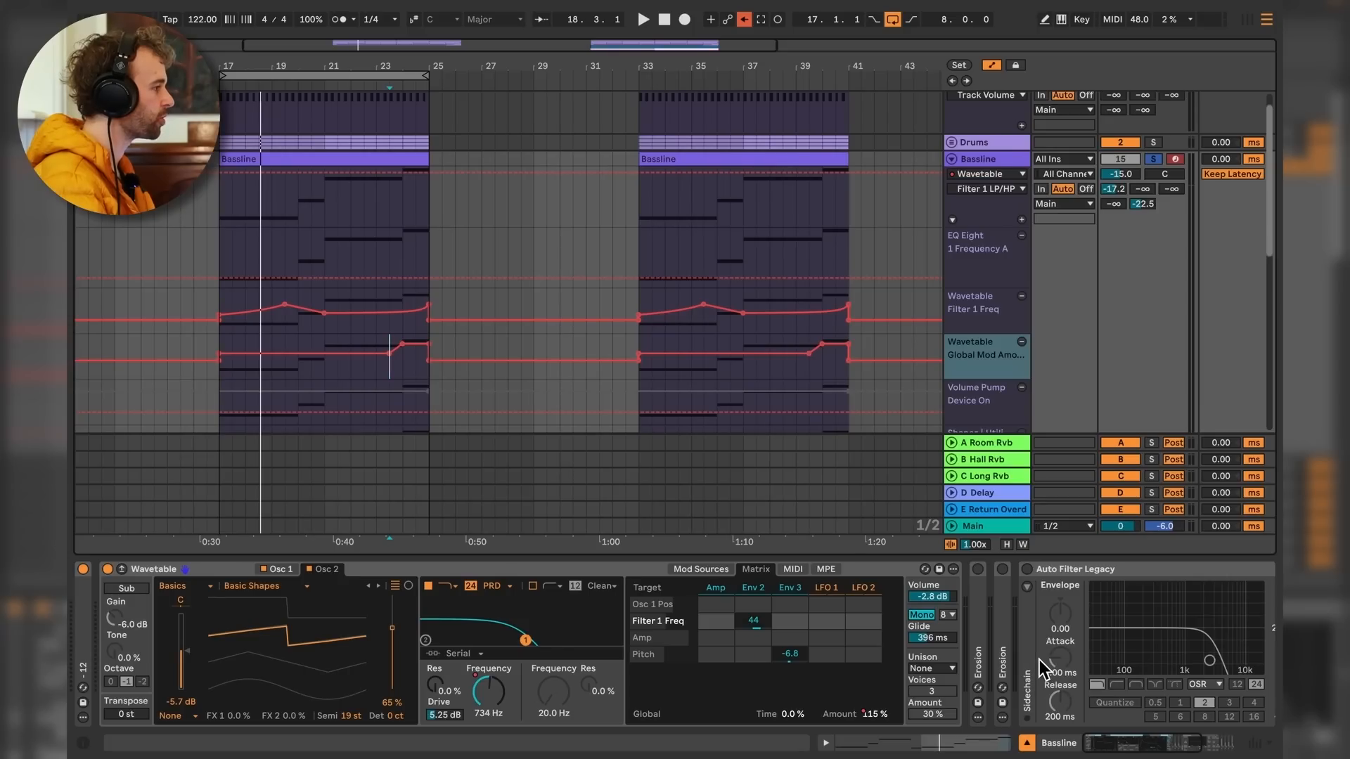
{"action": "key", "text": "a"}
{"action": "scroll", "coordinate": [1048, 655], "scroll_direction": "right", "scroll_amount": 5}
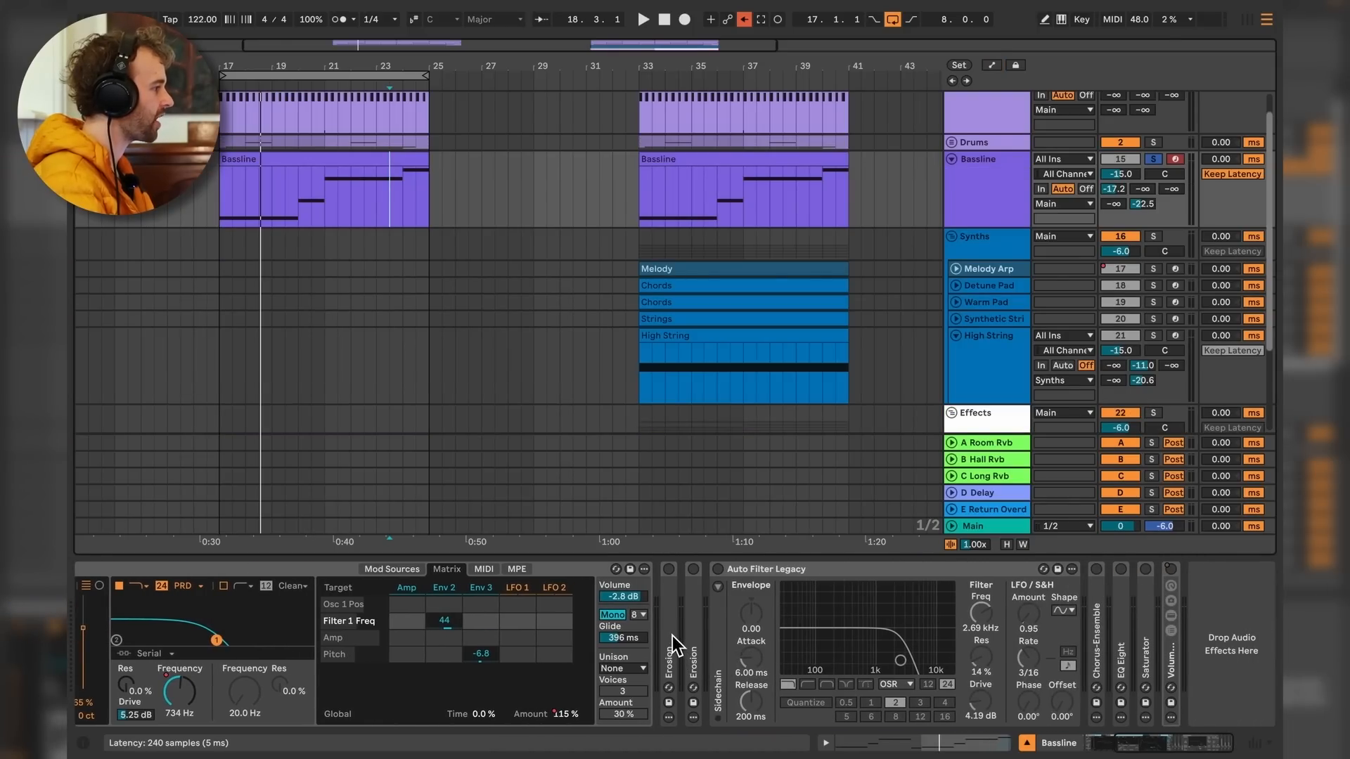
{"action": "double_click", "coordinate": [672, 635]}
{"action": "double_click", "coordinate": [827, 614]}
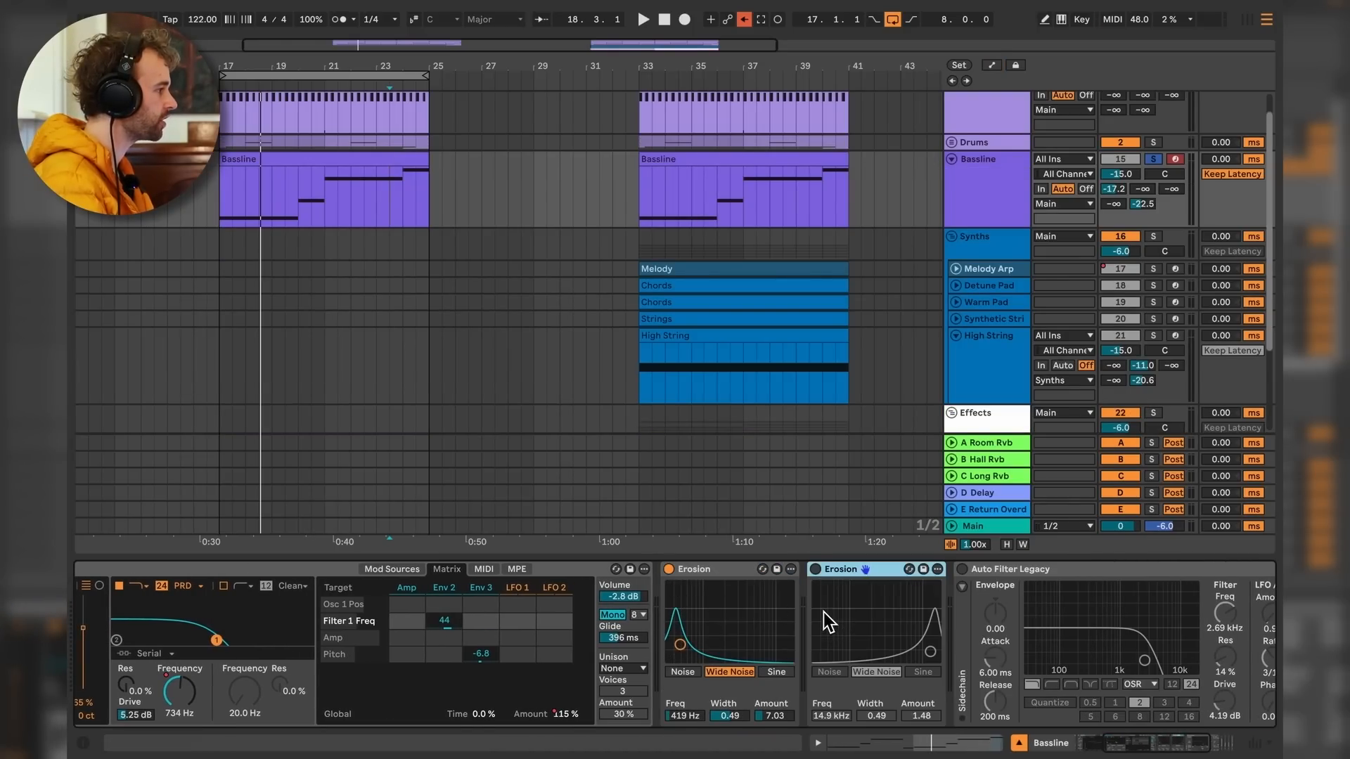
{"action": "left_click", "coordinate": [815, 570]}
Play the bassline through both Erosions, and with the second bypassed, compare the first one switched off and on.
{"action": "scroll", "coordinate": [783, 624], "scroll_direction": "right", "scroll_amount": 3}
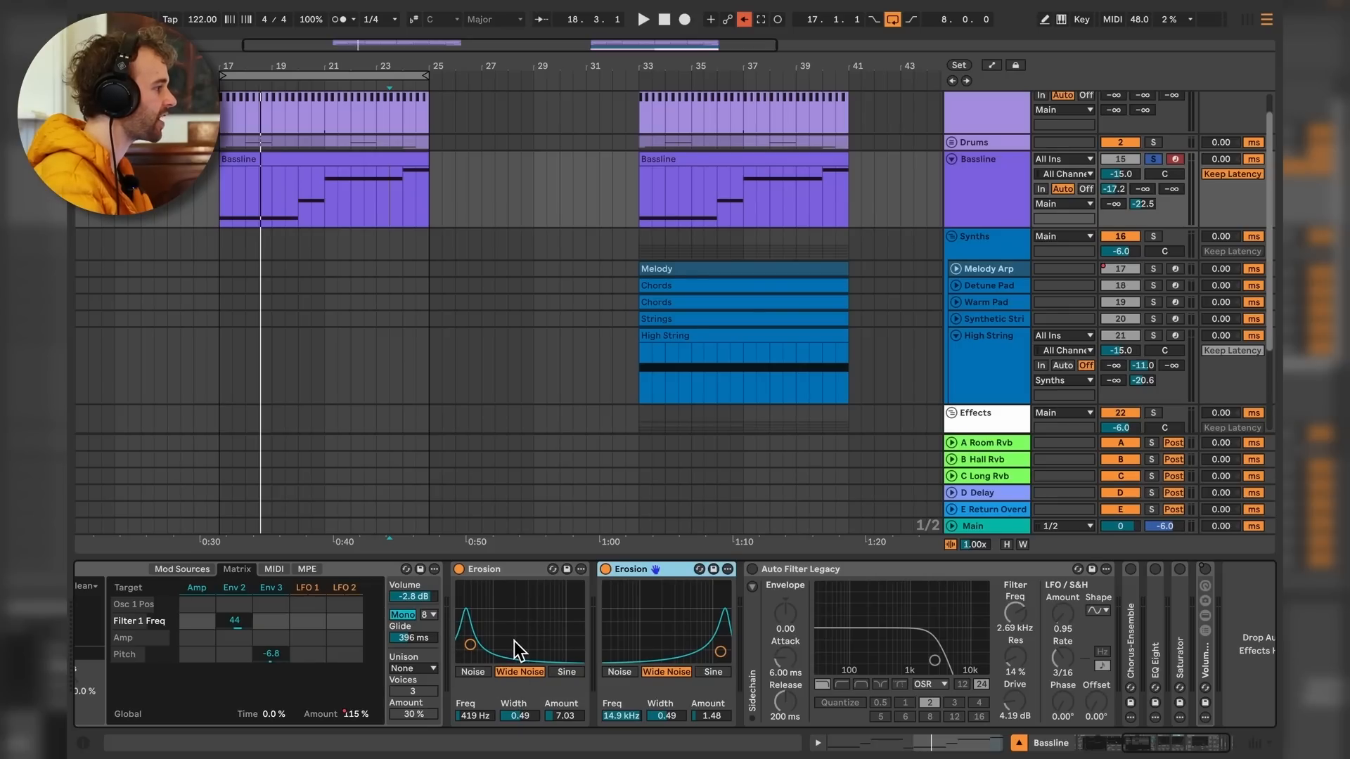
{"action": "left_click", "coordinate": [510, 574]}
{"action": "key", "text": "space"}
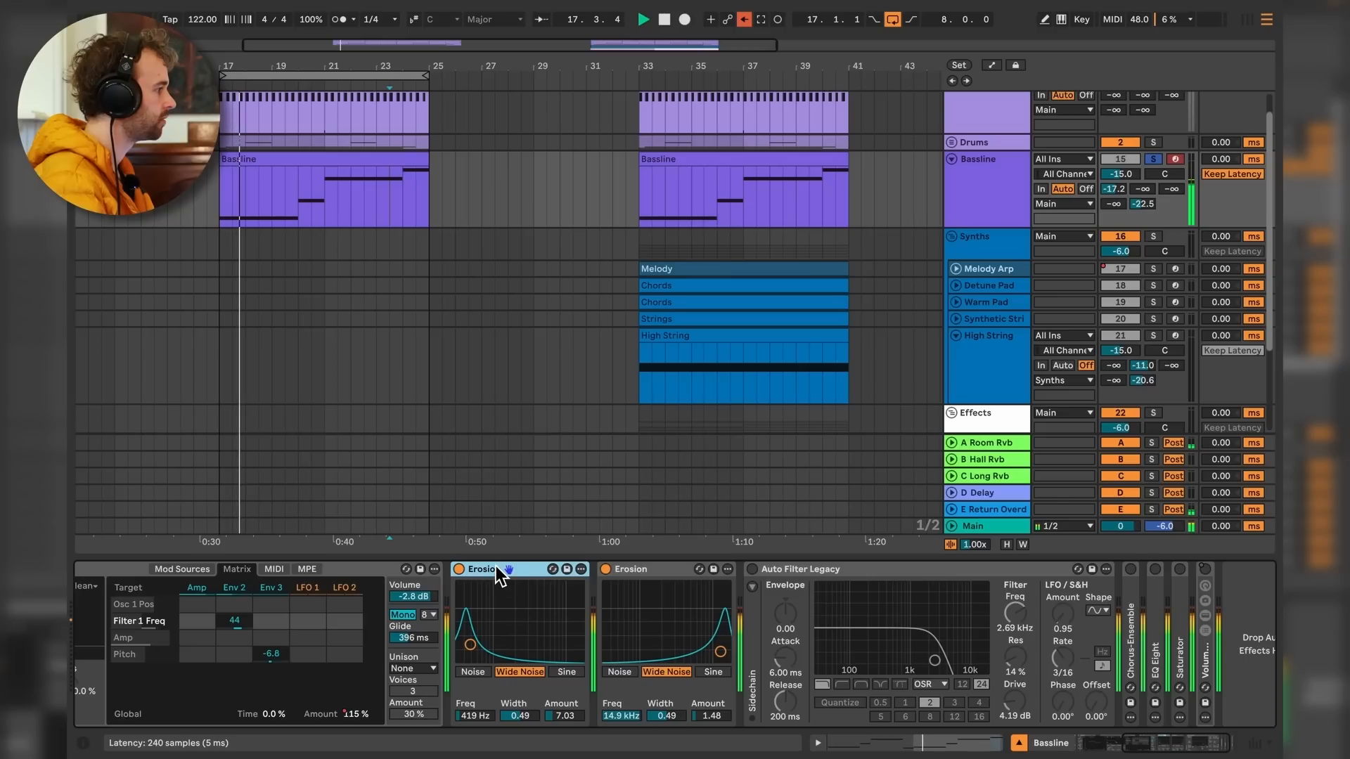
{"action": "key", "text": "space"}
{"action": "left_click", "coordinate": [607, 570]}
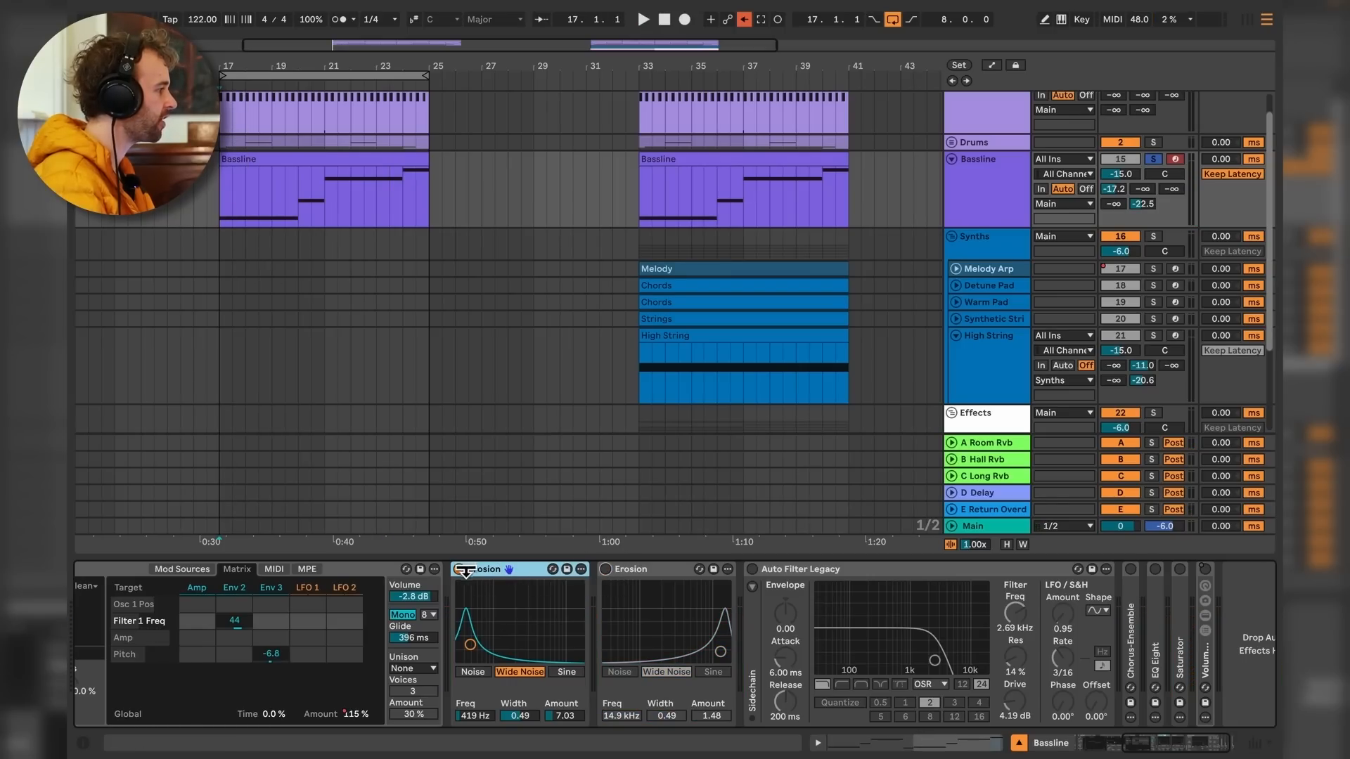
{"action": "key", "text": "space"}
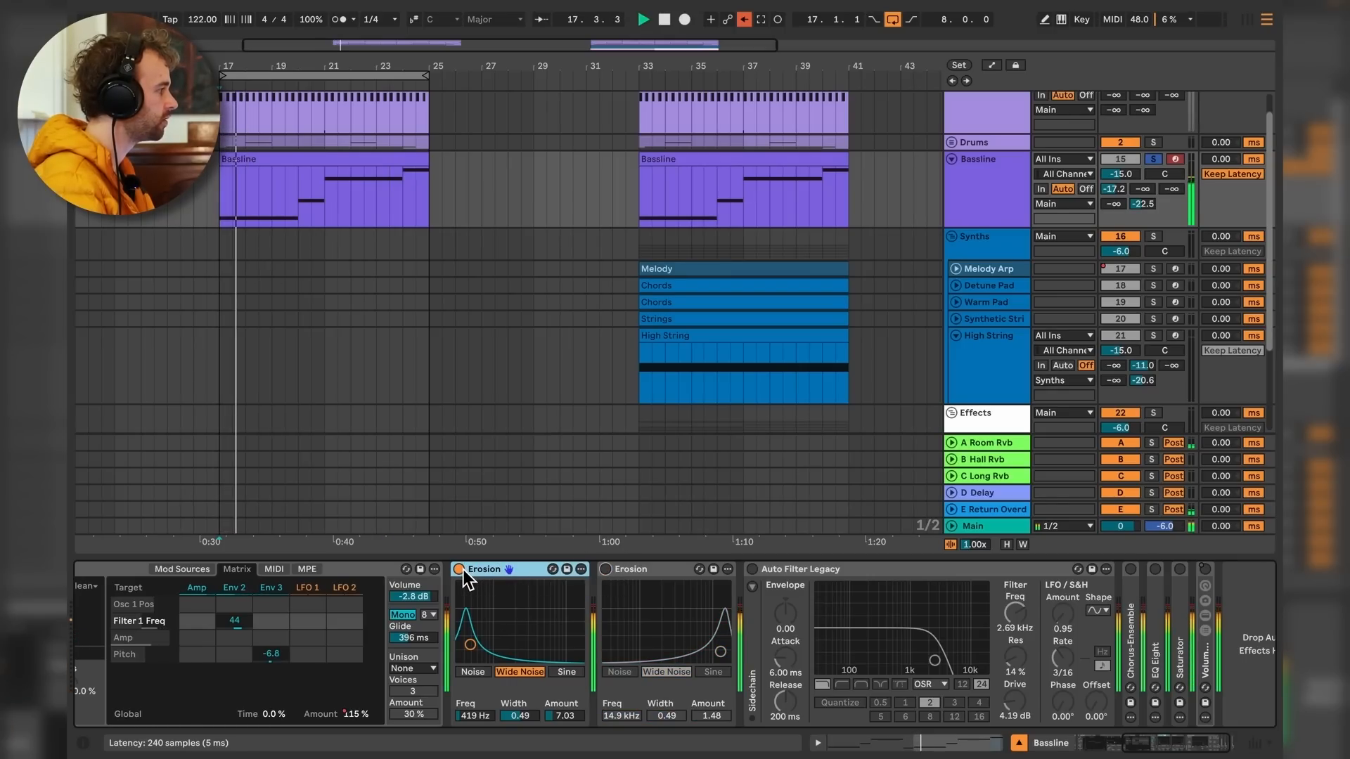
{"action": "left_click", "coordinate": [458, 569]}
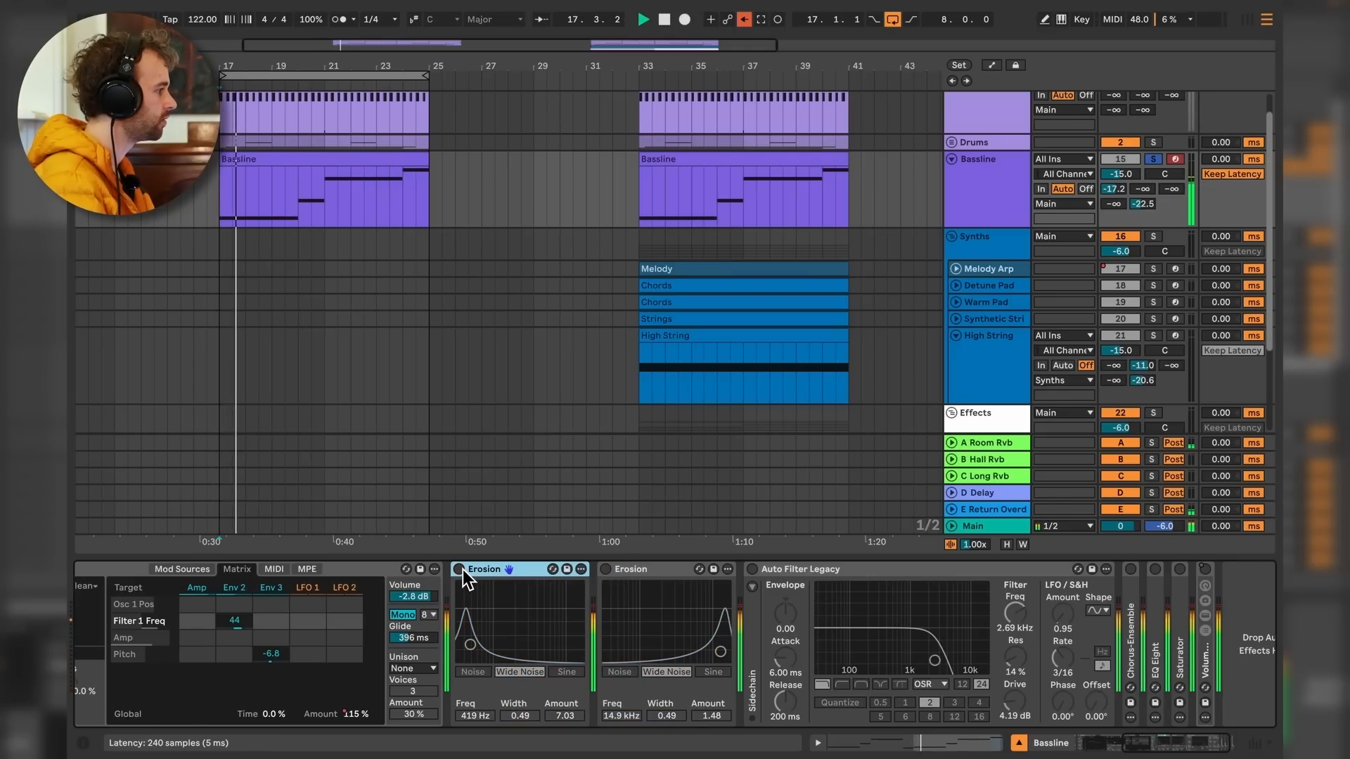
{"action": "left_click", "coordinate": [461, 570]}
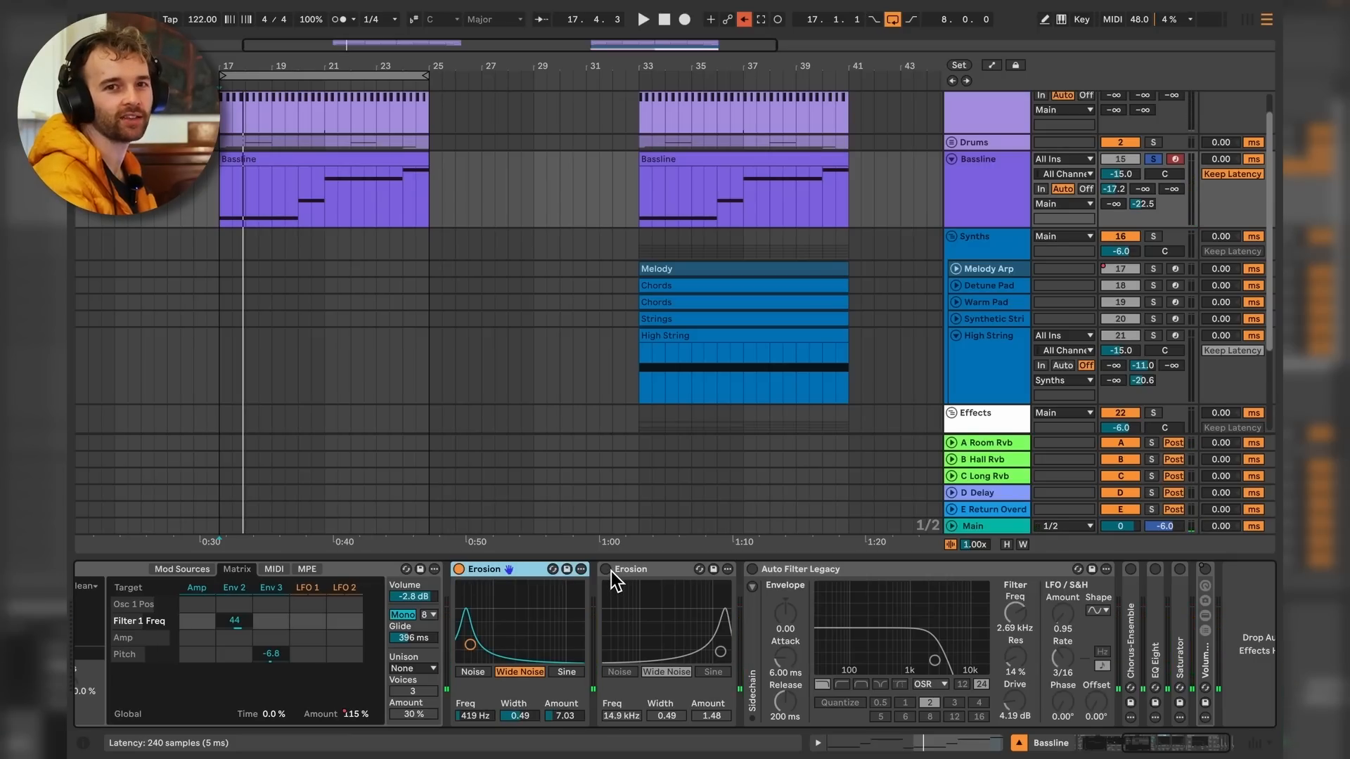
Compare the bassline with the second Erosion switched on and off during playback.
{"action": "left_click", "coordinate": [606, 569]}
{"action": "key", "text": "space"}
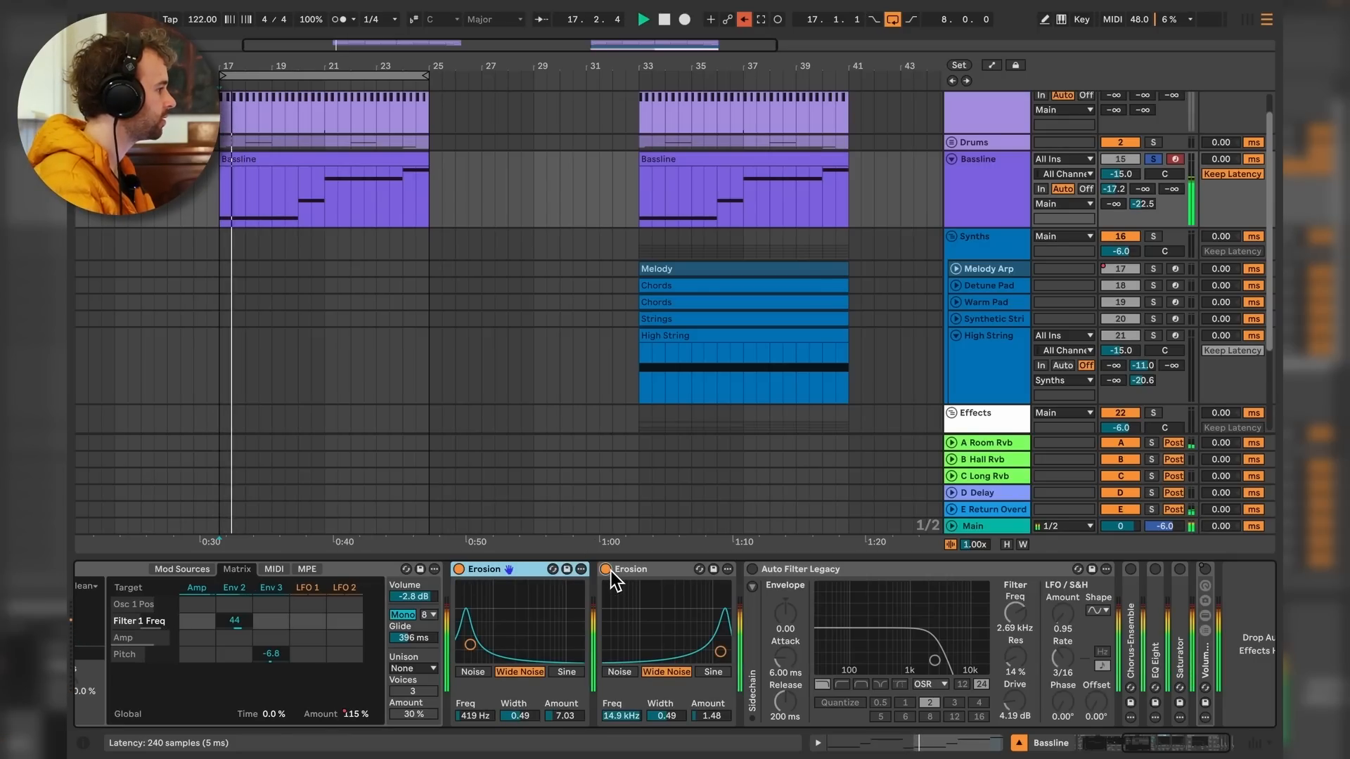
{"action": "left_click", "coordinate": [606, 570]}
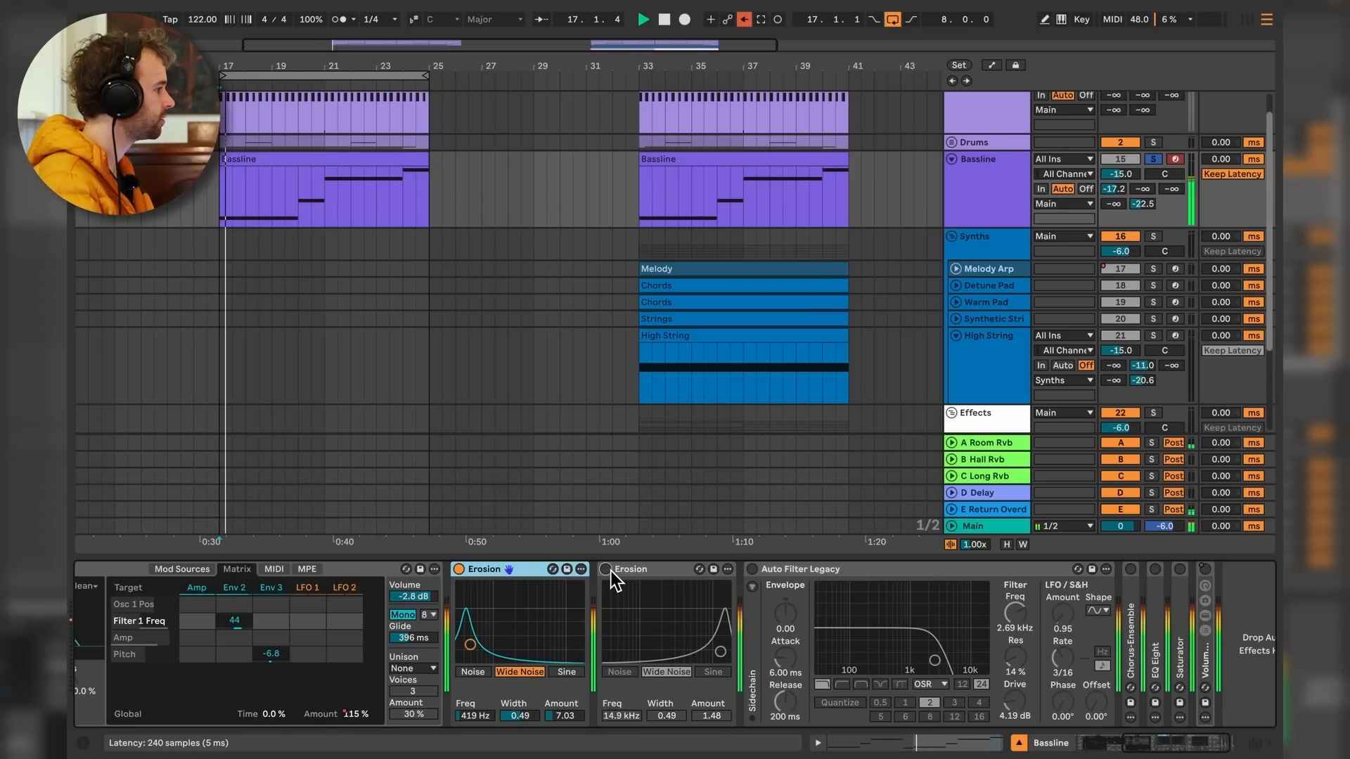
Turn on the second Erosion and the Auto Filter Legacy on the Bassline track and audition the sound.
{"action": "left_click", "coordinate": [606, 570]}
{"action": "key", "text": "space"}
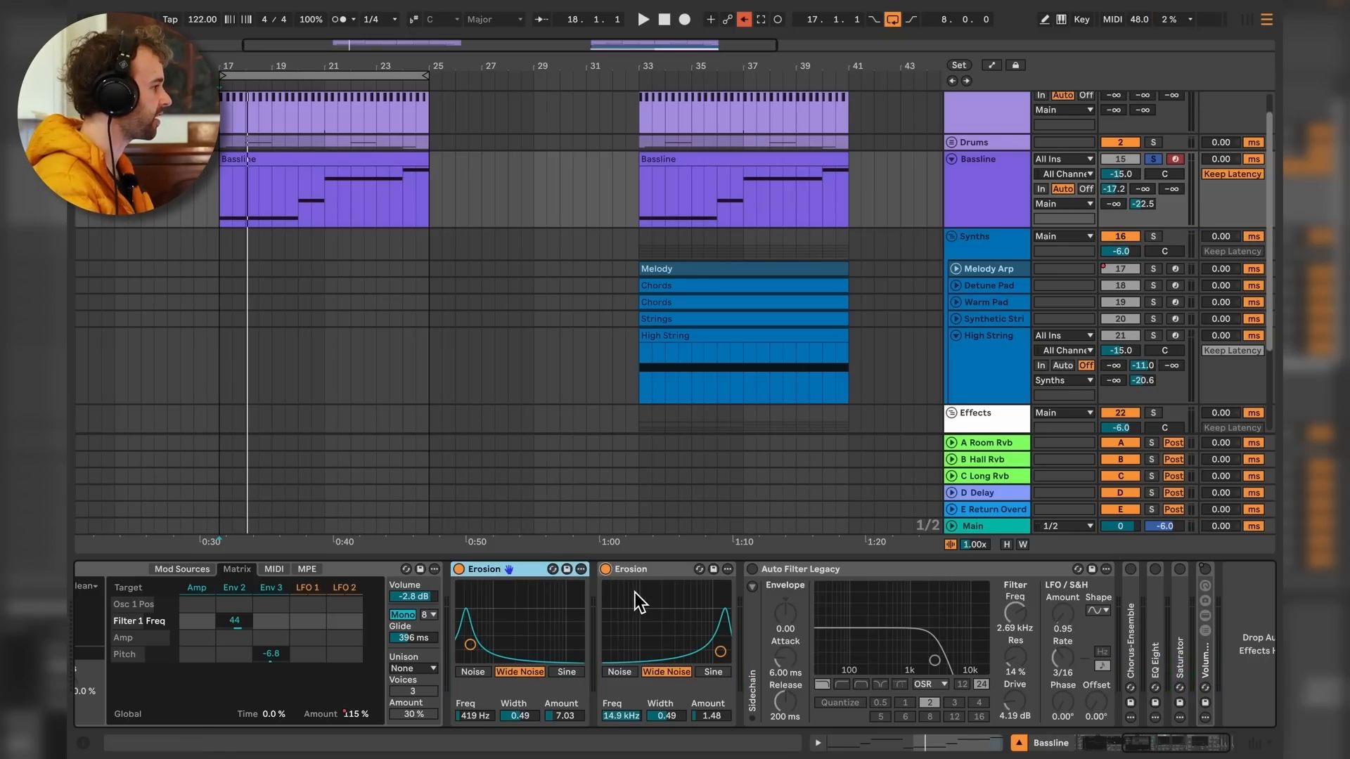
{"action": "scroll", "coordinate": [635, 593], "scroll_direction": "right", "scroll_amount": 2}
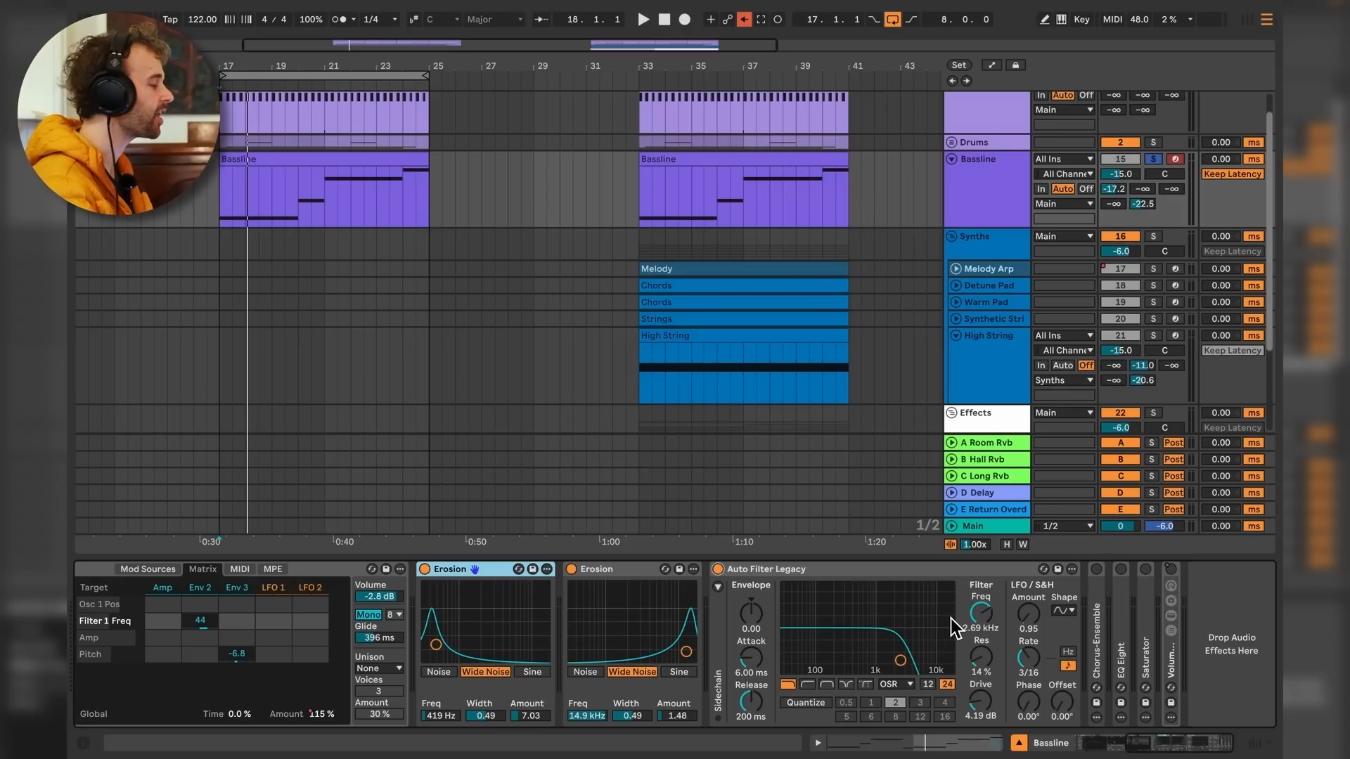
{"action": "key", "text": "space"}
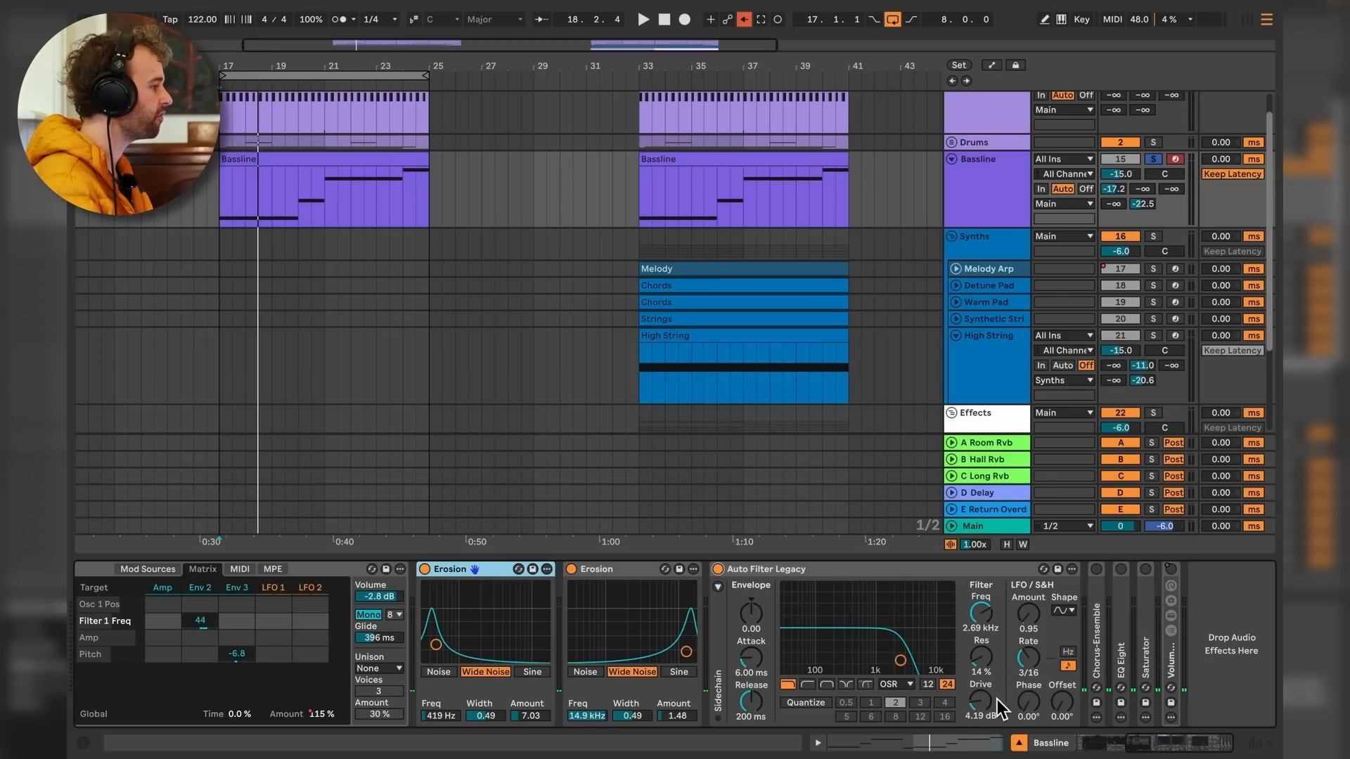
Expand the Chorus-Ensemble on the Bassline track, turn it on and play the bassline through it.
{"action": "double_click", "coordinate": [1103, 626]}
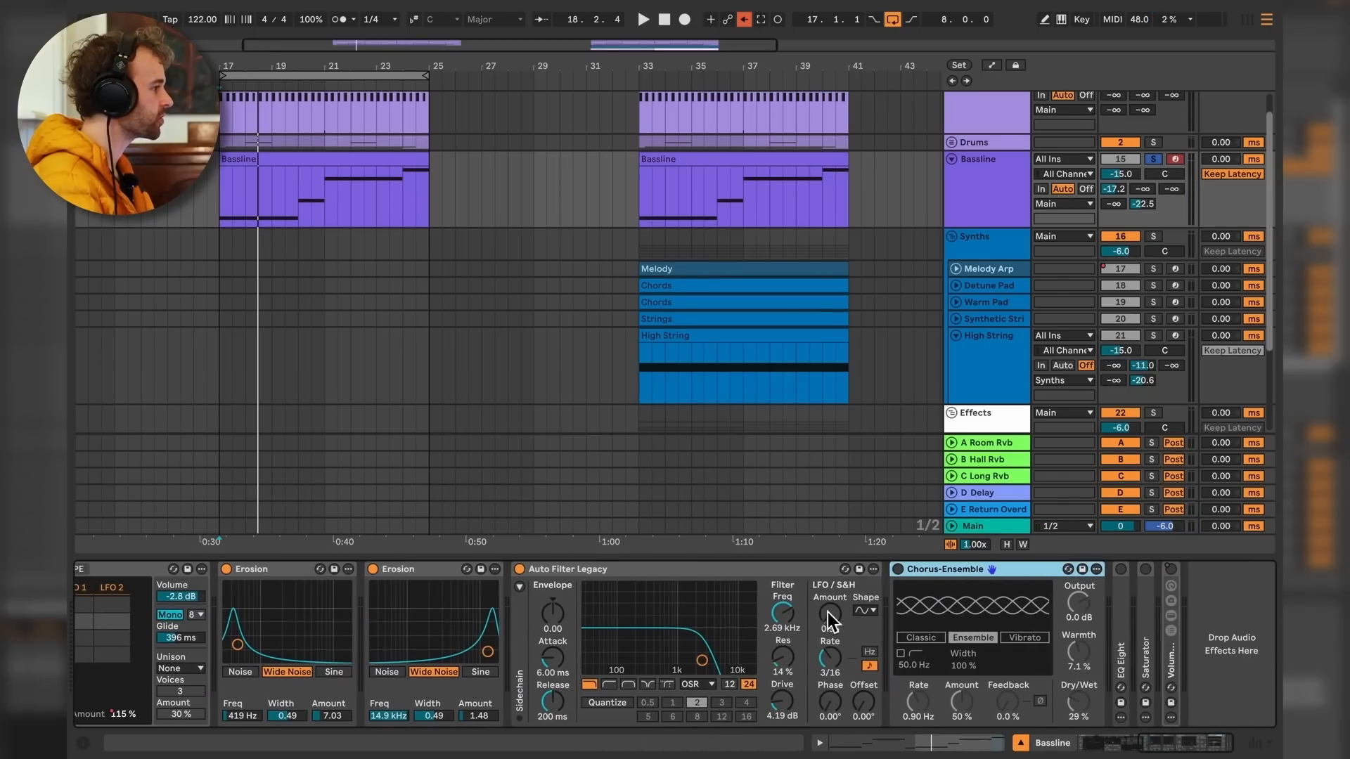
{"action": "left_click", "coordinate": [898, 570]}
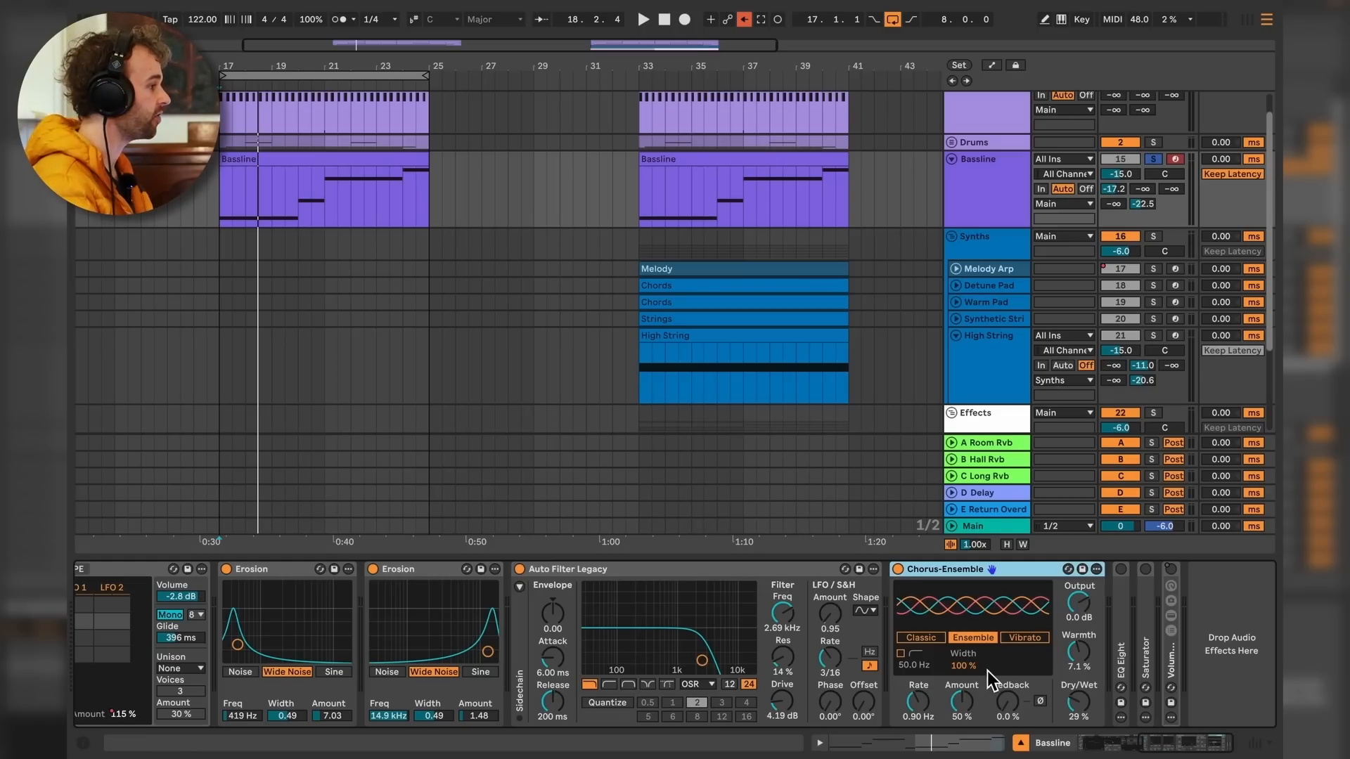
{"action": "key", "text": "space"}
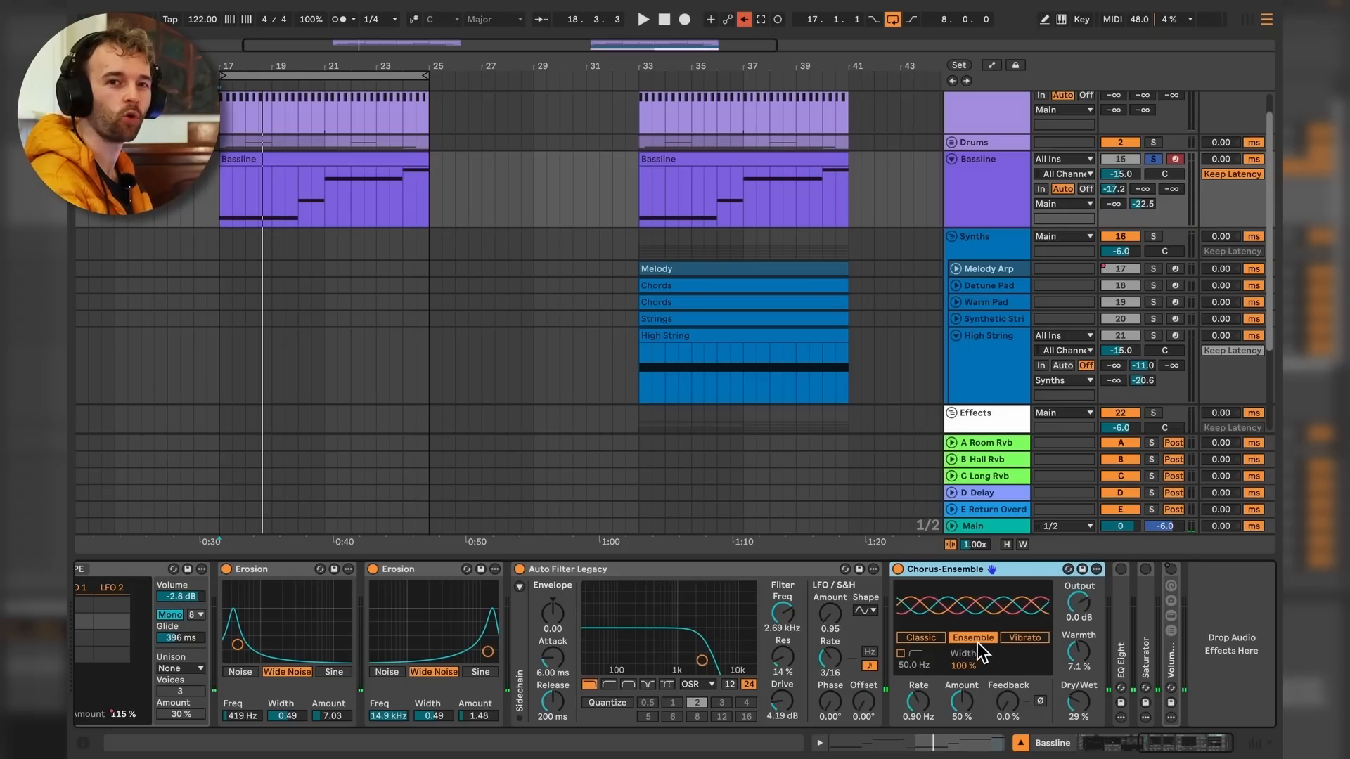
Expand the Bassline's EQ Eight, keep its mode on M/S and switch the edited channel to S.
{"action": "double_click", "coordinate": [1121, 605]}
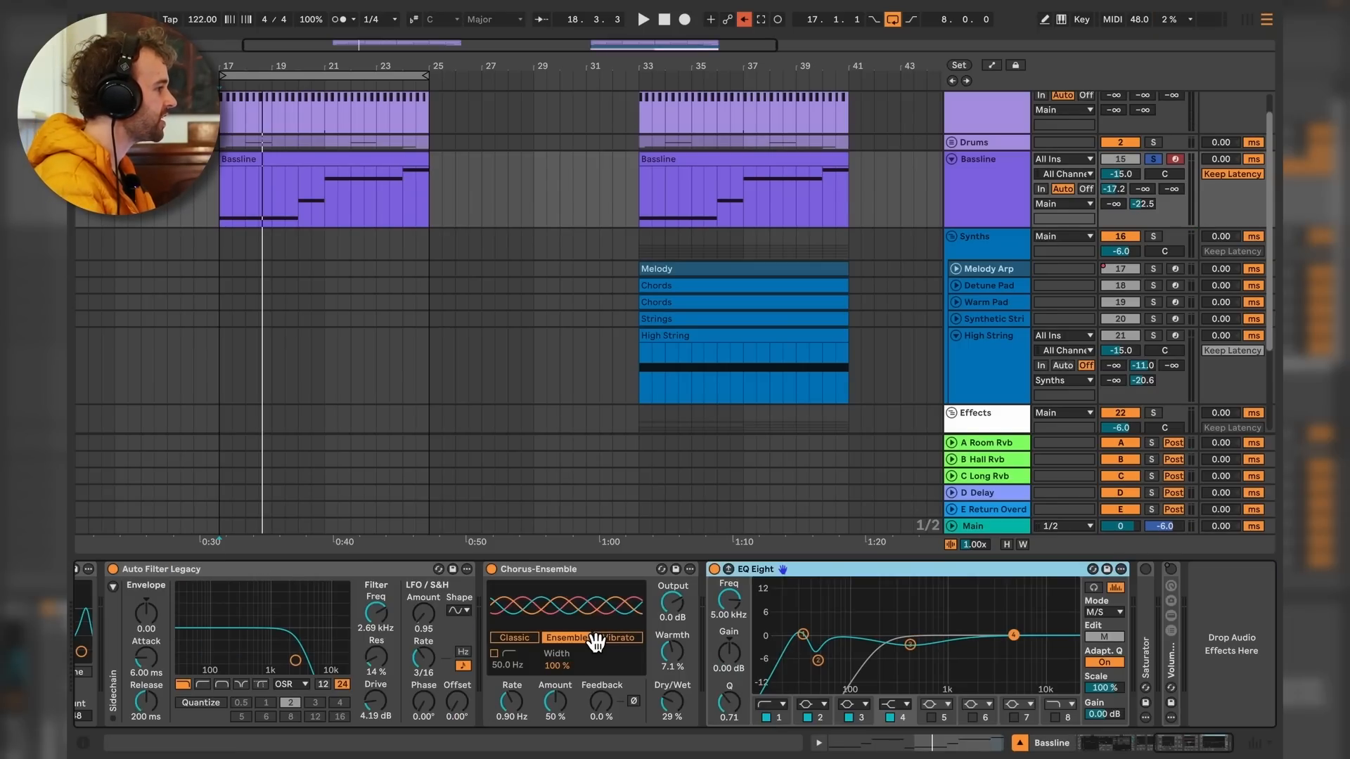
{"action": "left_click", "coordinate": [1121, 613]}
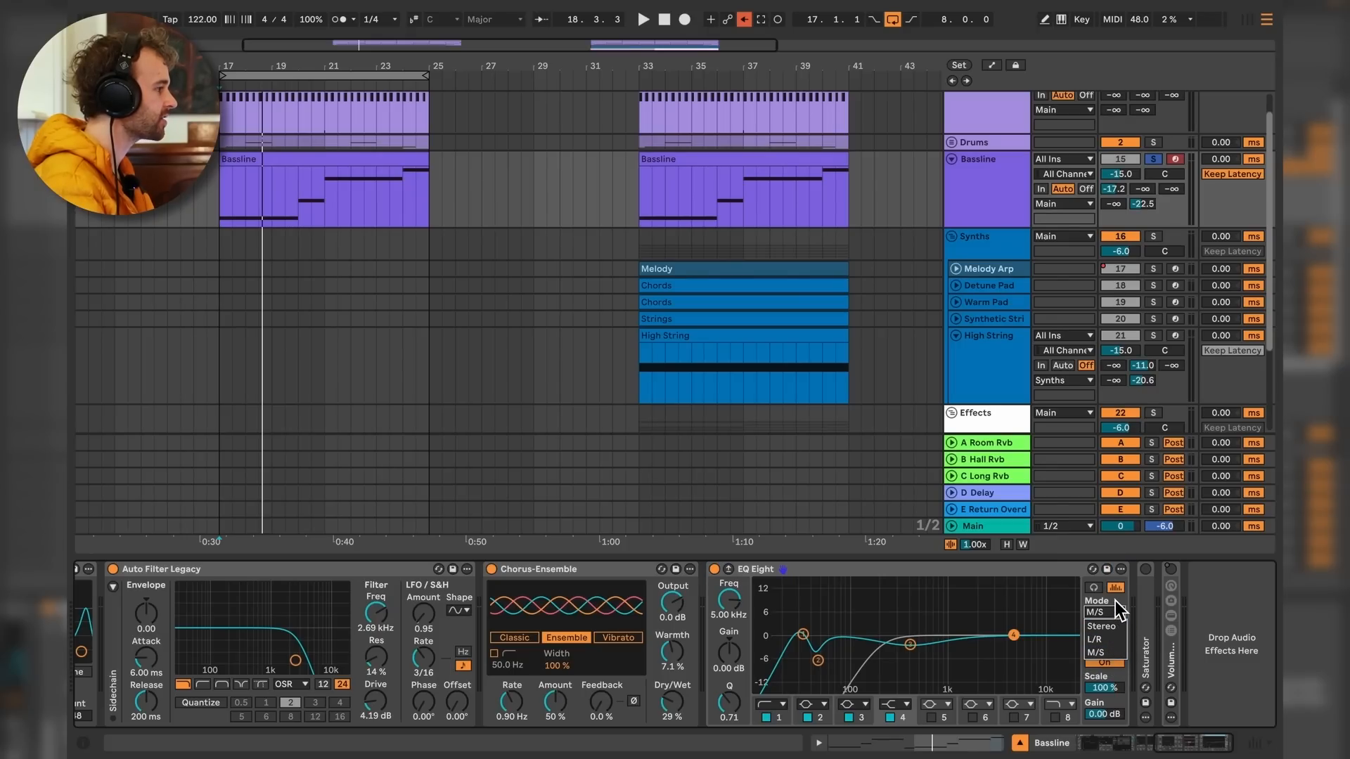
{"action": "left_click", "coordinate": [1121, 612]}
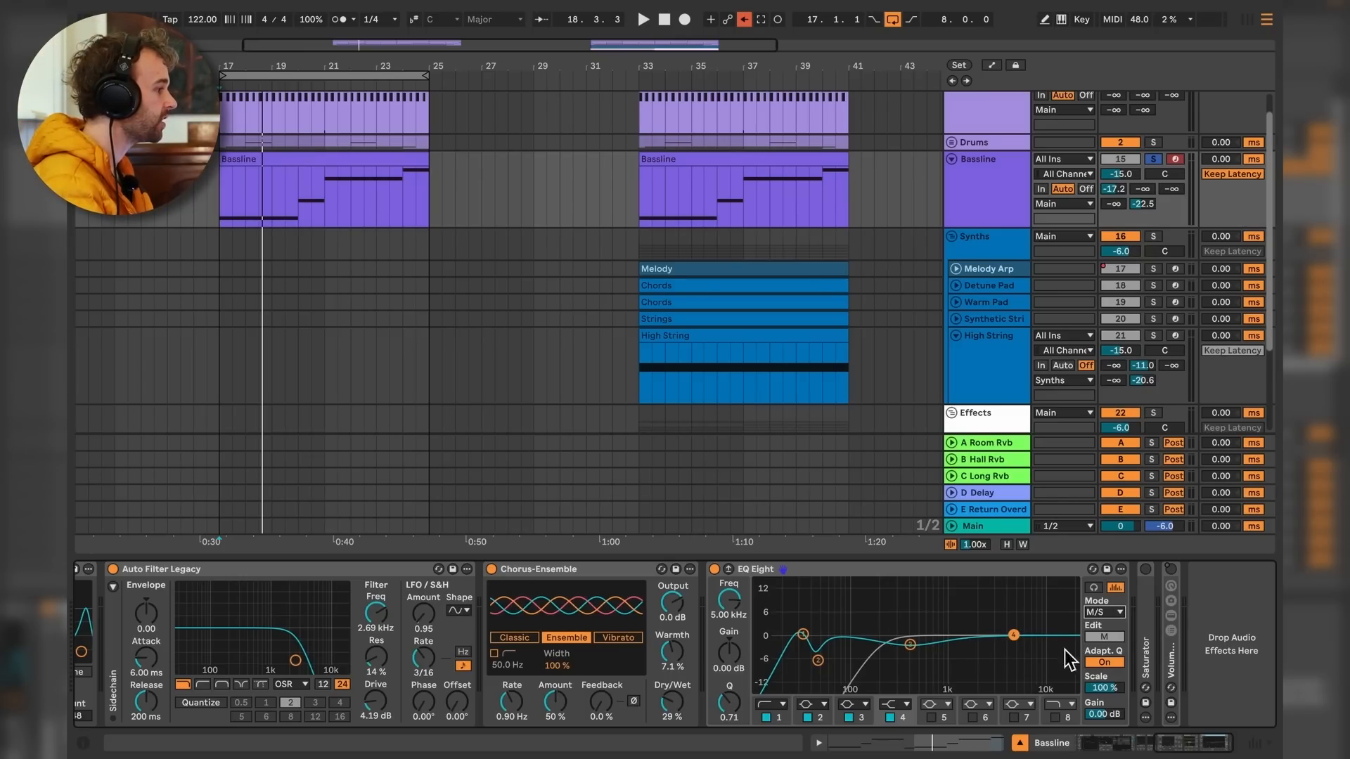
{"action": "left_click", "coordinate": [1103, 637]}
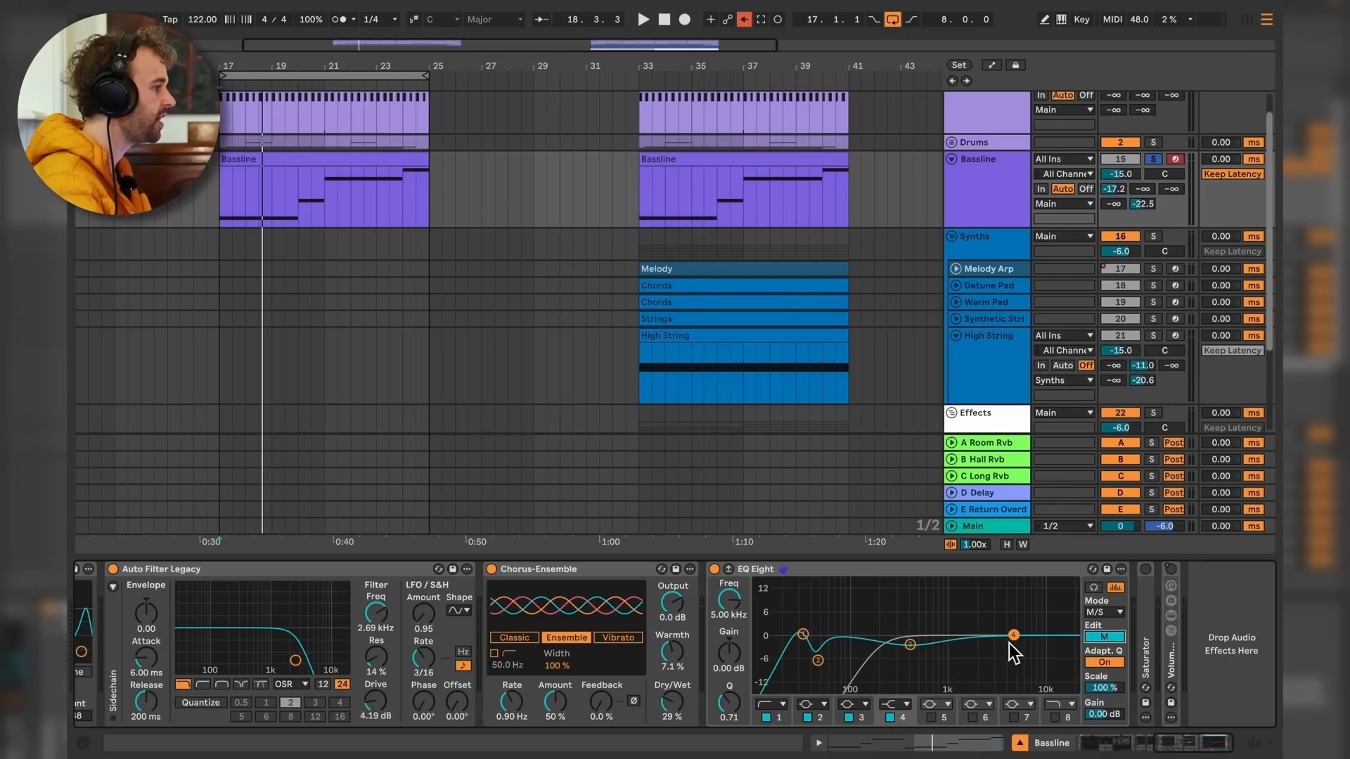
{"action": "left_click", "coordinate": [1106, 637]}
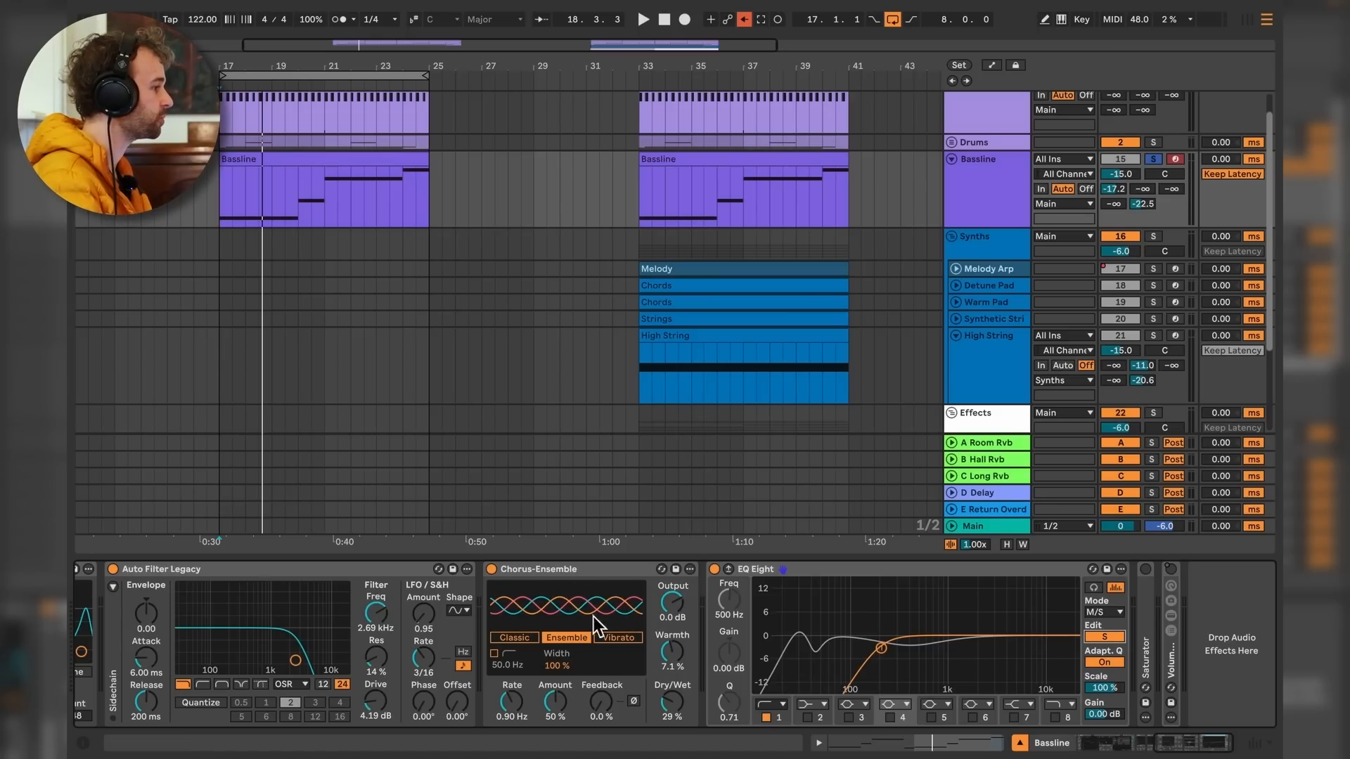
Play the bassline while bypassing and re-enabling EQ Eight to compare the sound with and without it.
{"action": "key", "text": "space"}
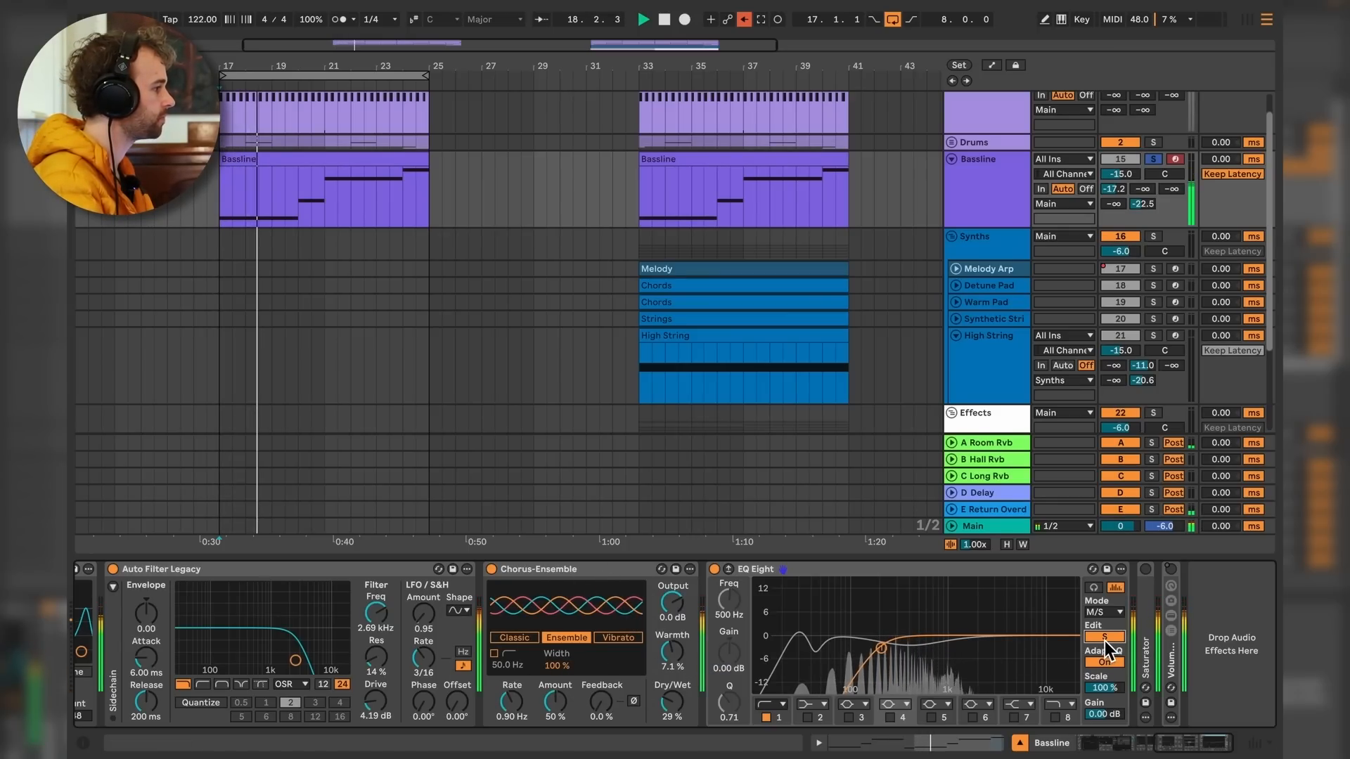
{"action": "left_click", "coordinate": [715, 570]}
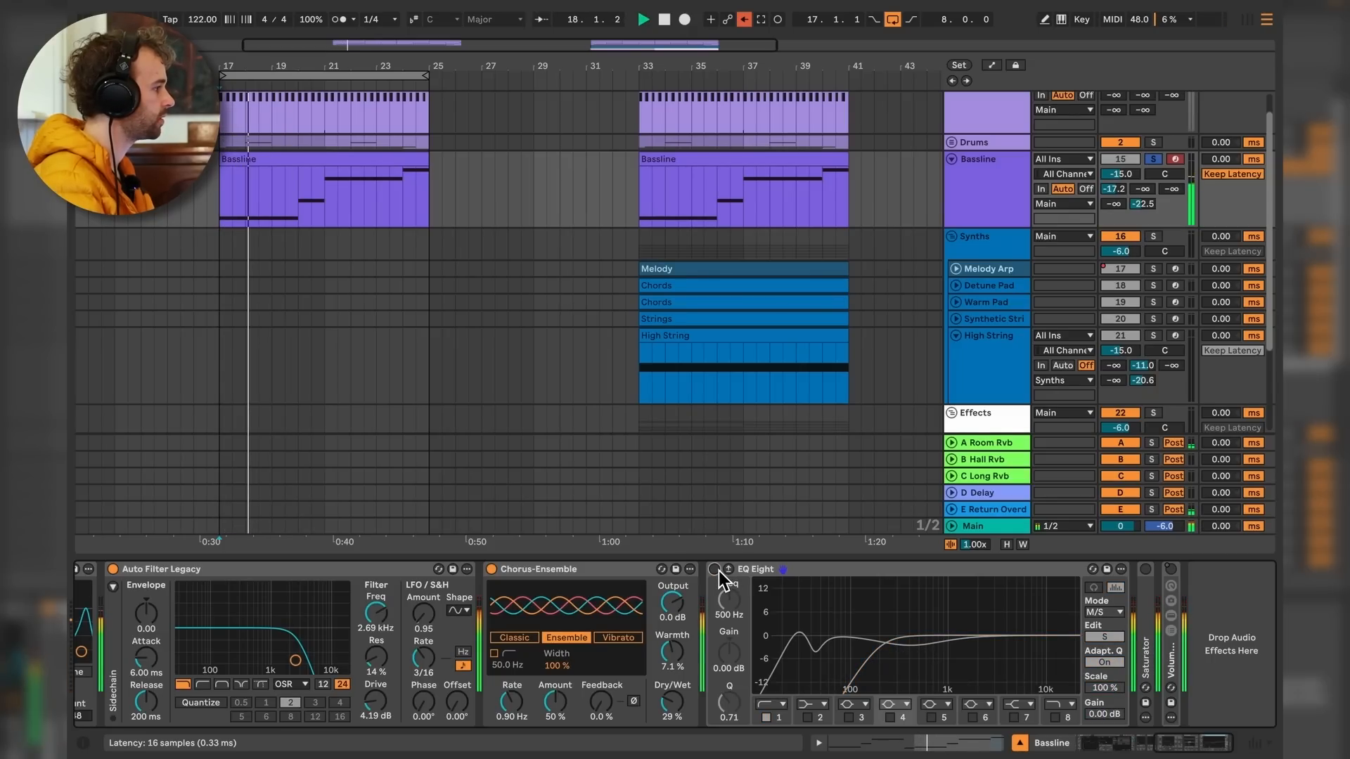
{"action": "left_click", "coordinate": [715, 569]}
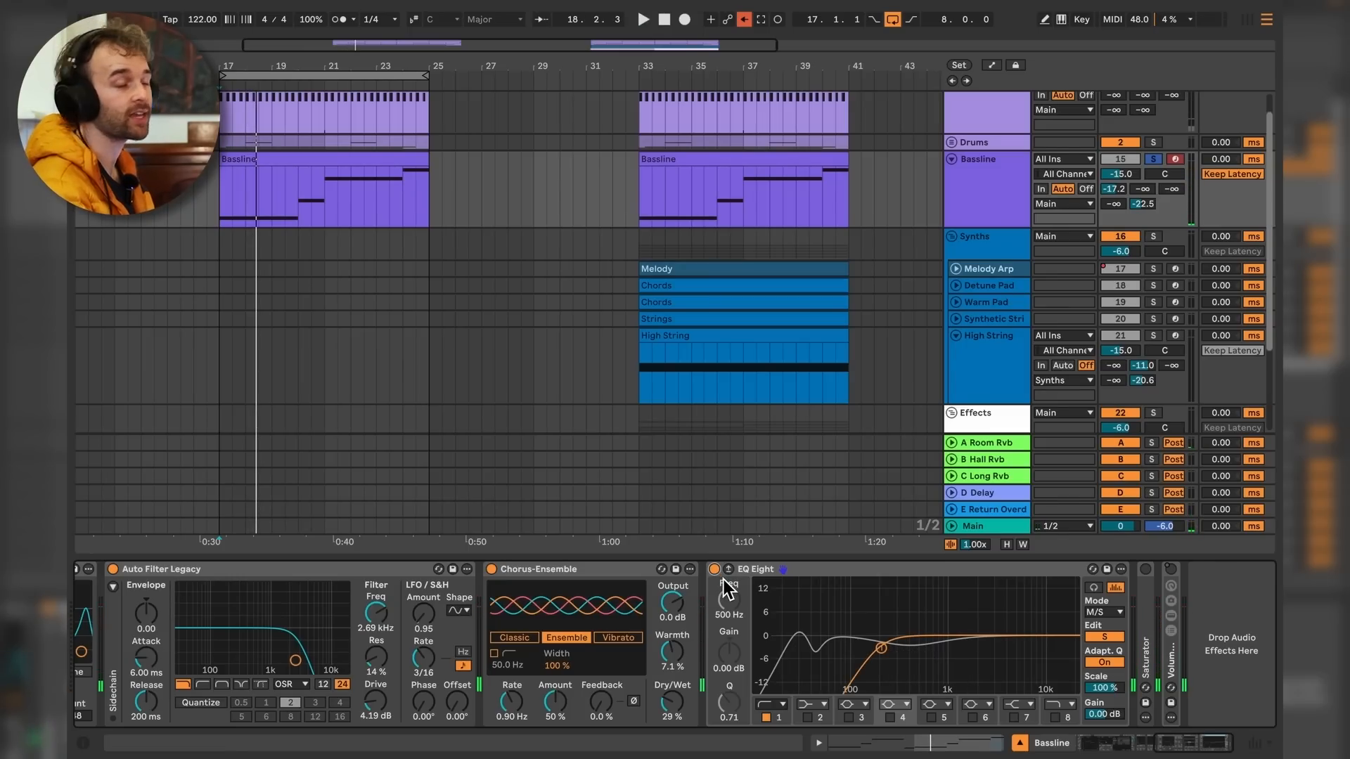
Expand and turn on the Bassline's Saturator, keep Soft Clip selected and play the bassline through it.
{"action": "double_click", "coordinate": [1147, 650]}
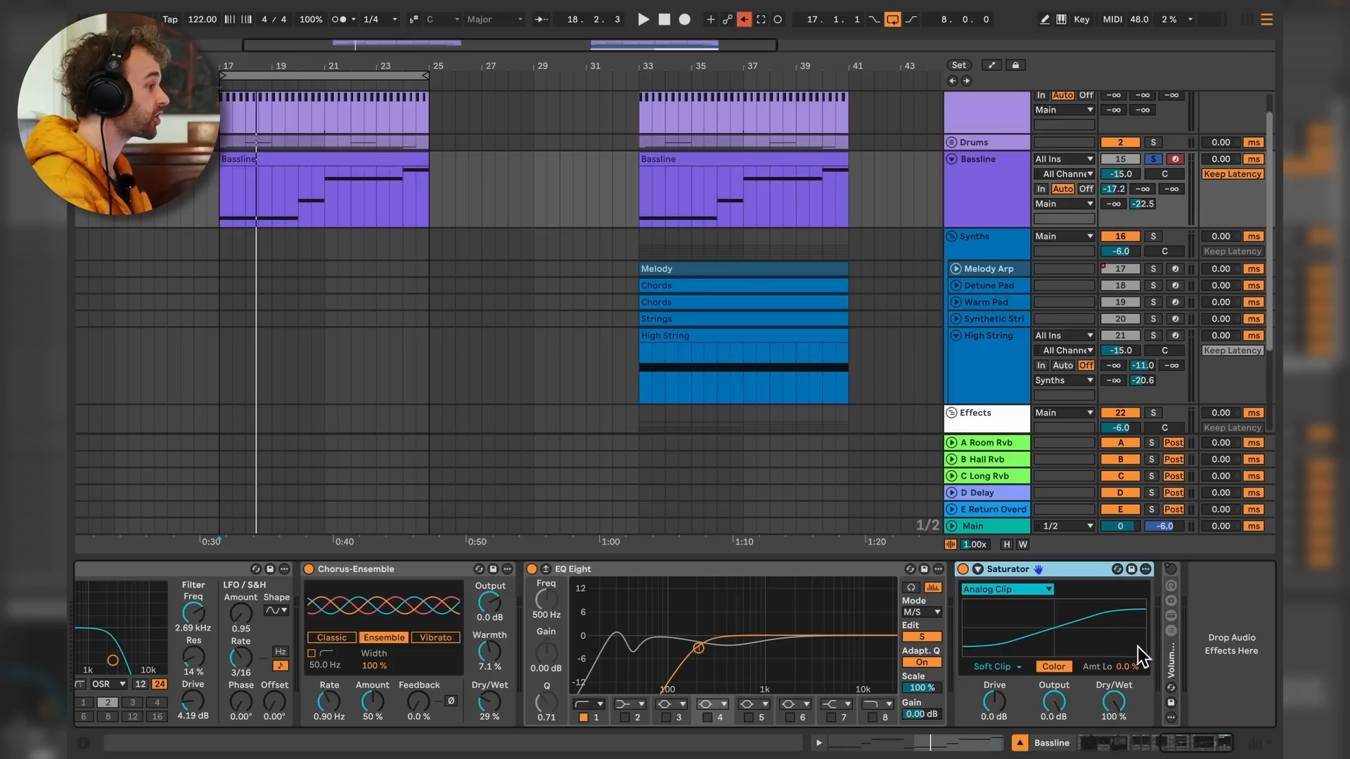
{"action": "left_click", "coordinate": [1022, 668]}
{"action": "left_click", "coordinate": [1011, 669]}
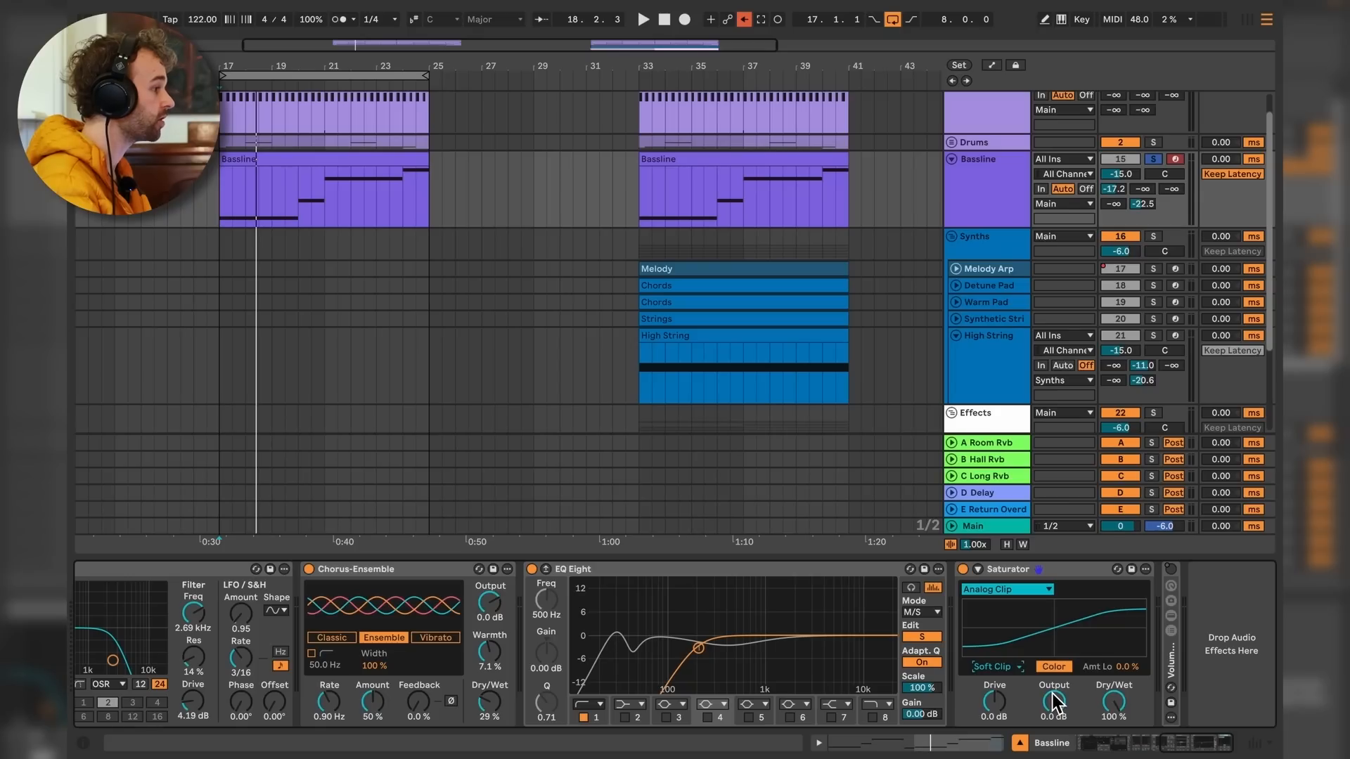
{"action": "key", "text": "space"}
Expand the Volume Pump rack at the end of the Bassline chain, turn it on and audition the pumping.
{"action": "scroll", "coordinate": [807, 617], "scroll_direction": "right", "scroll_amount": 2}
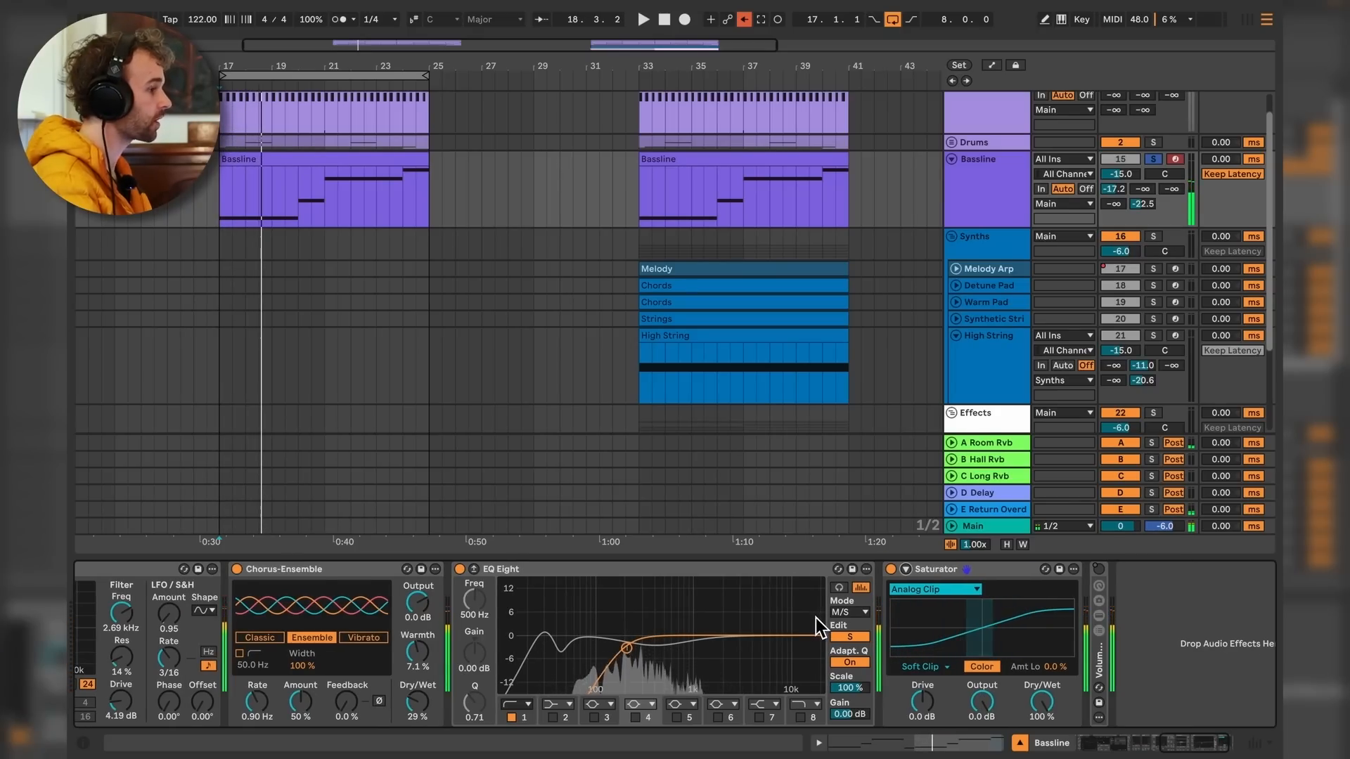
{"action": "scroll", "coordinate": [815, 618], "scroll_direction": "right", "scroll_amount": 1}
{"action": "double_click", "coordinate": [1059, 669]}
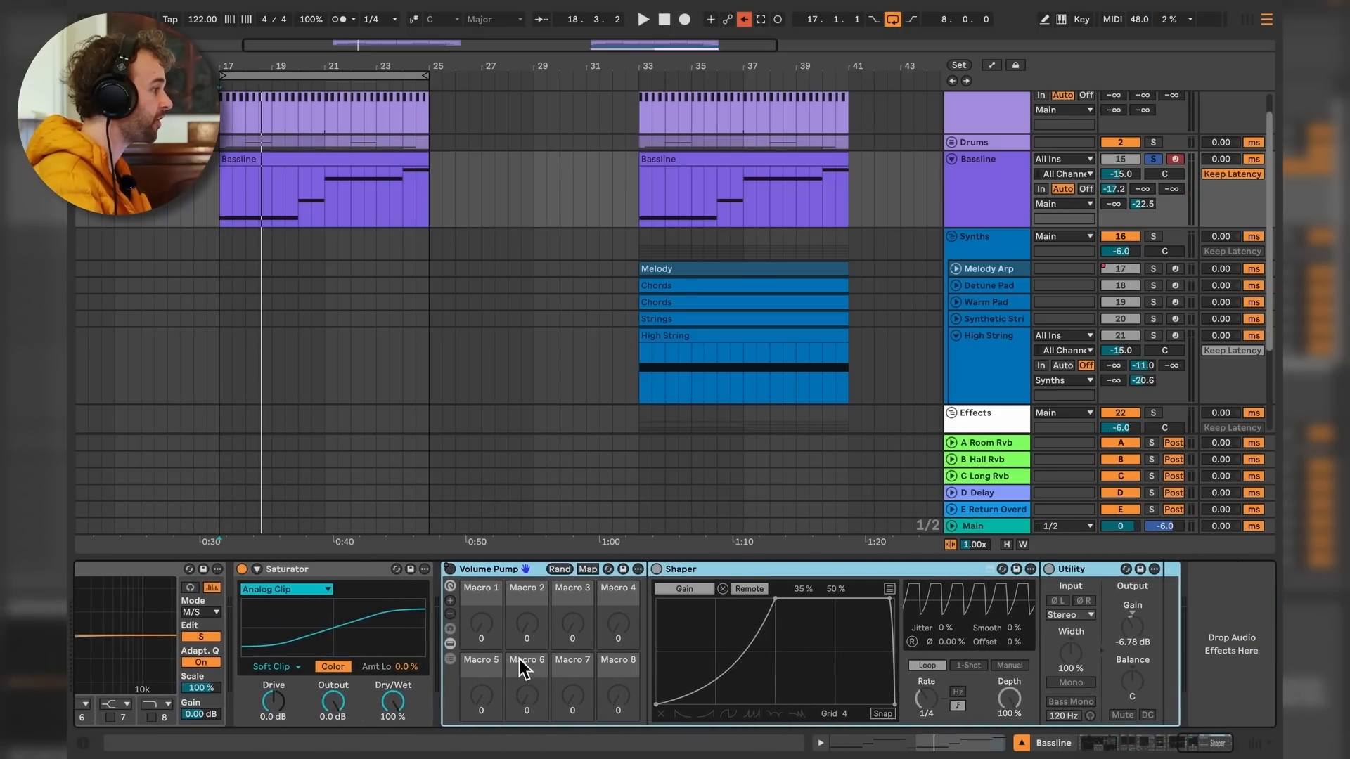
{"action": "left_click", "coordinate": [451, 569]}
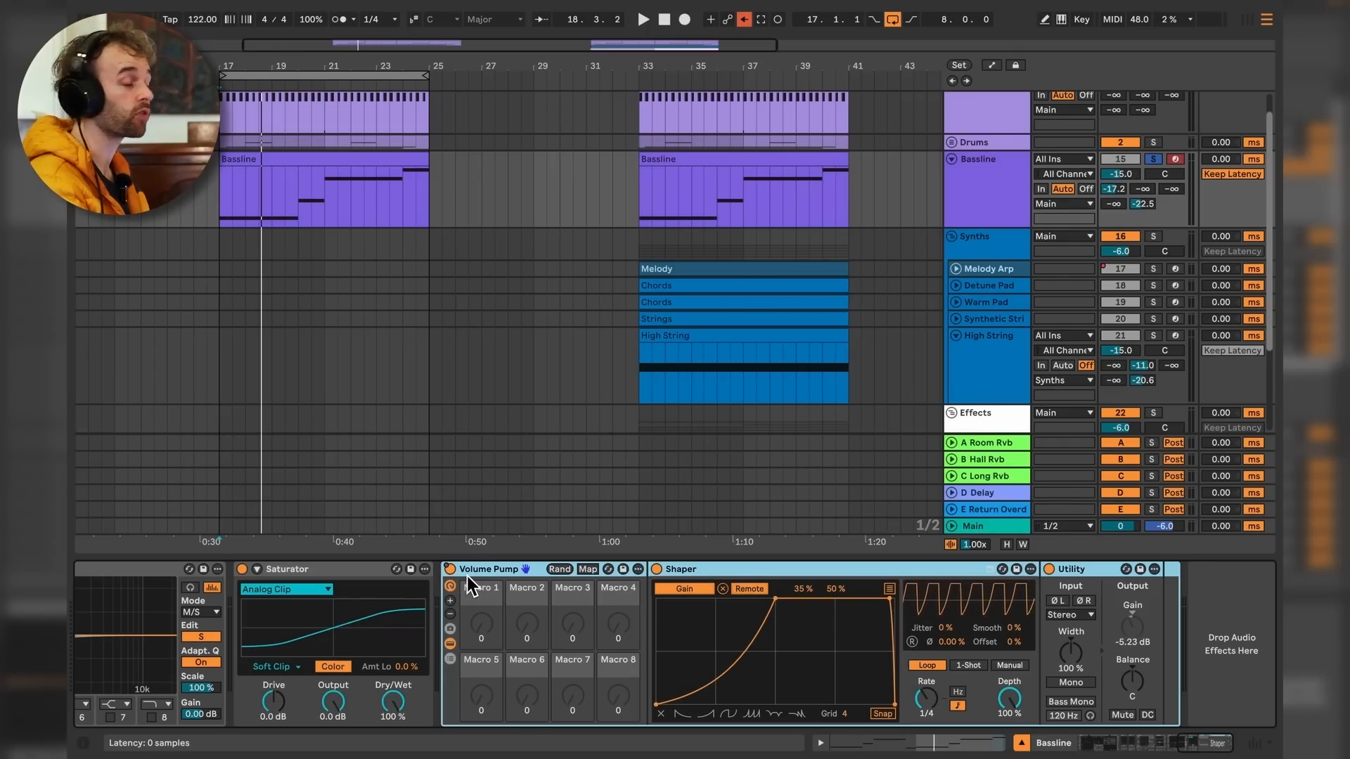
{"action": "key", "text": "space"}
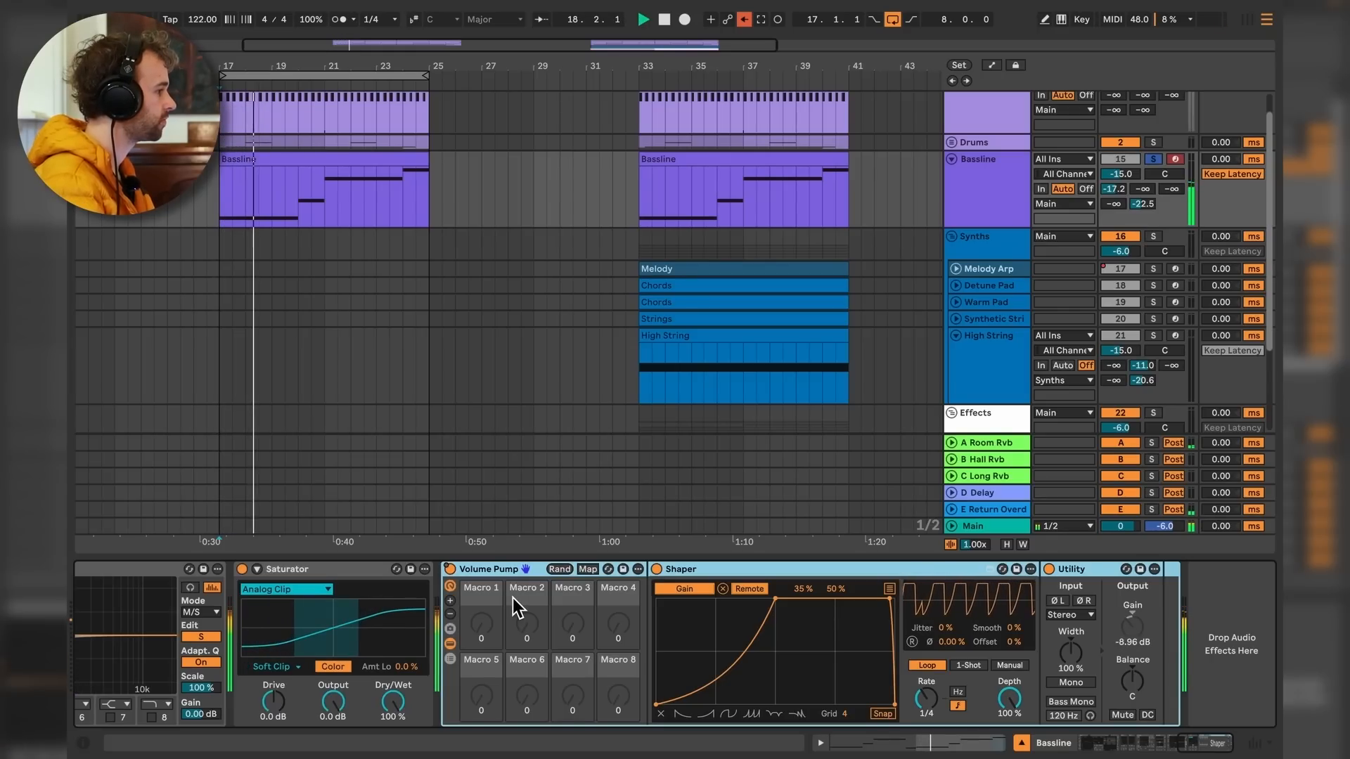
{"action": "key", "text": "space"}
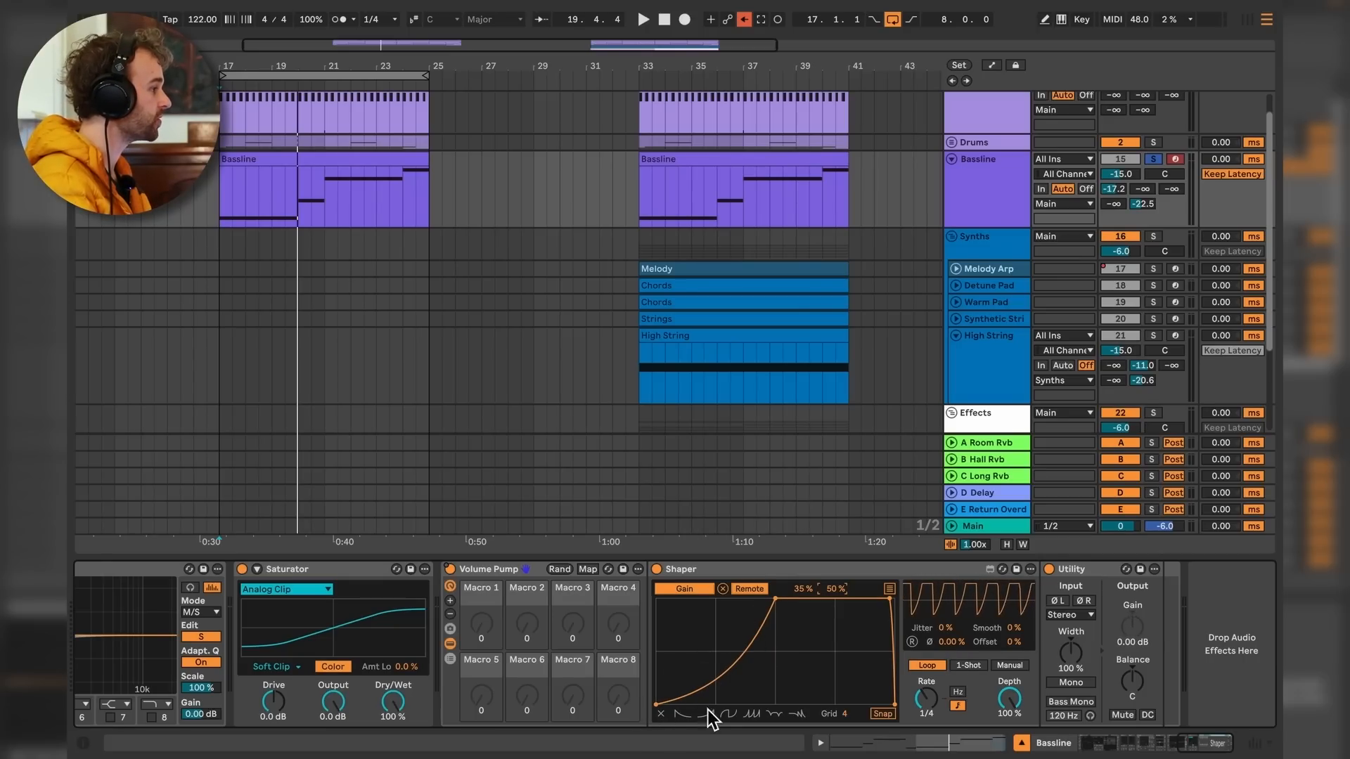
View the Bassline track and the A Room Rvb and E Return Overdrive return tracks it sends to.
{"action": "left_click", "coordinate": [989, 167]}
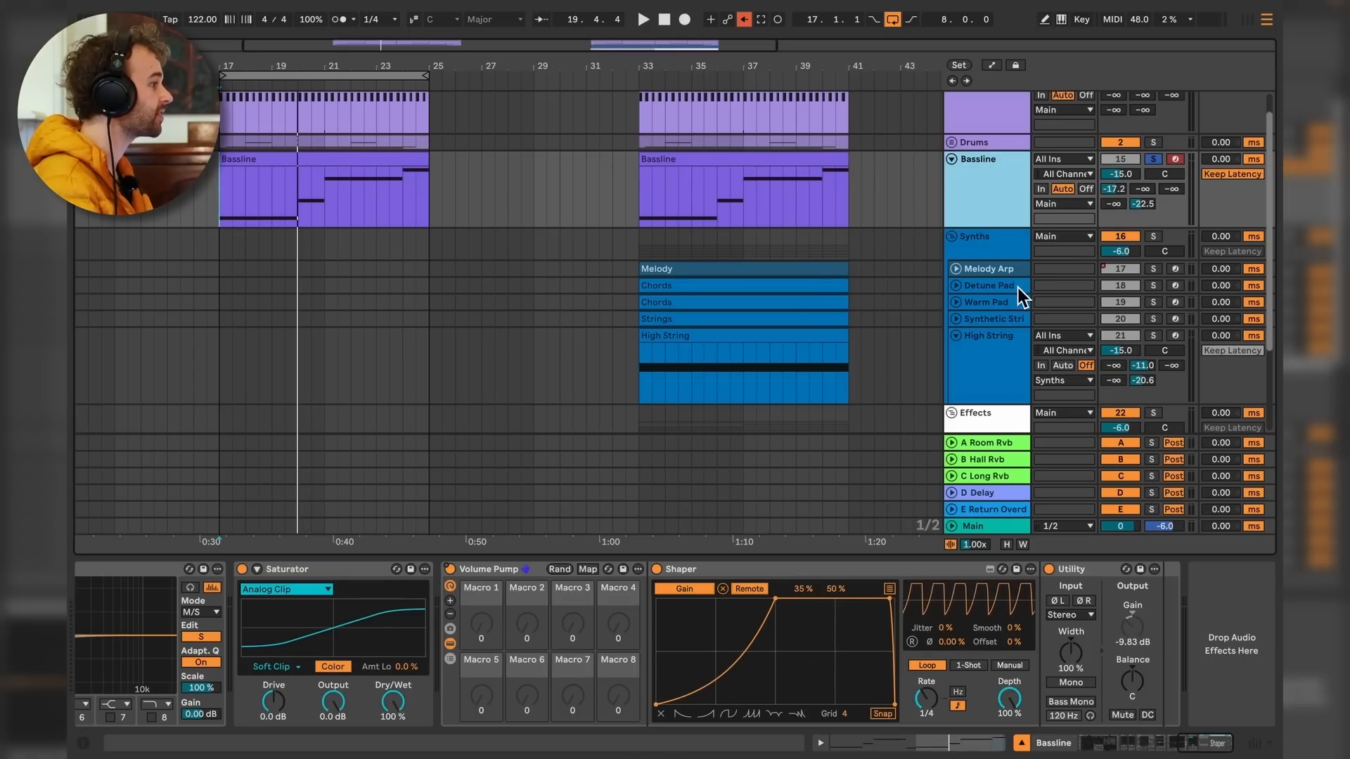
{"action": "left_click", "coordinate": [1023, 445]}
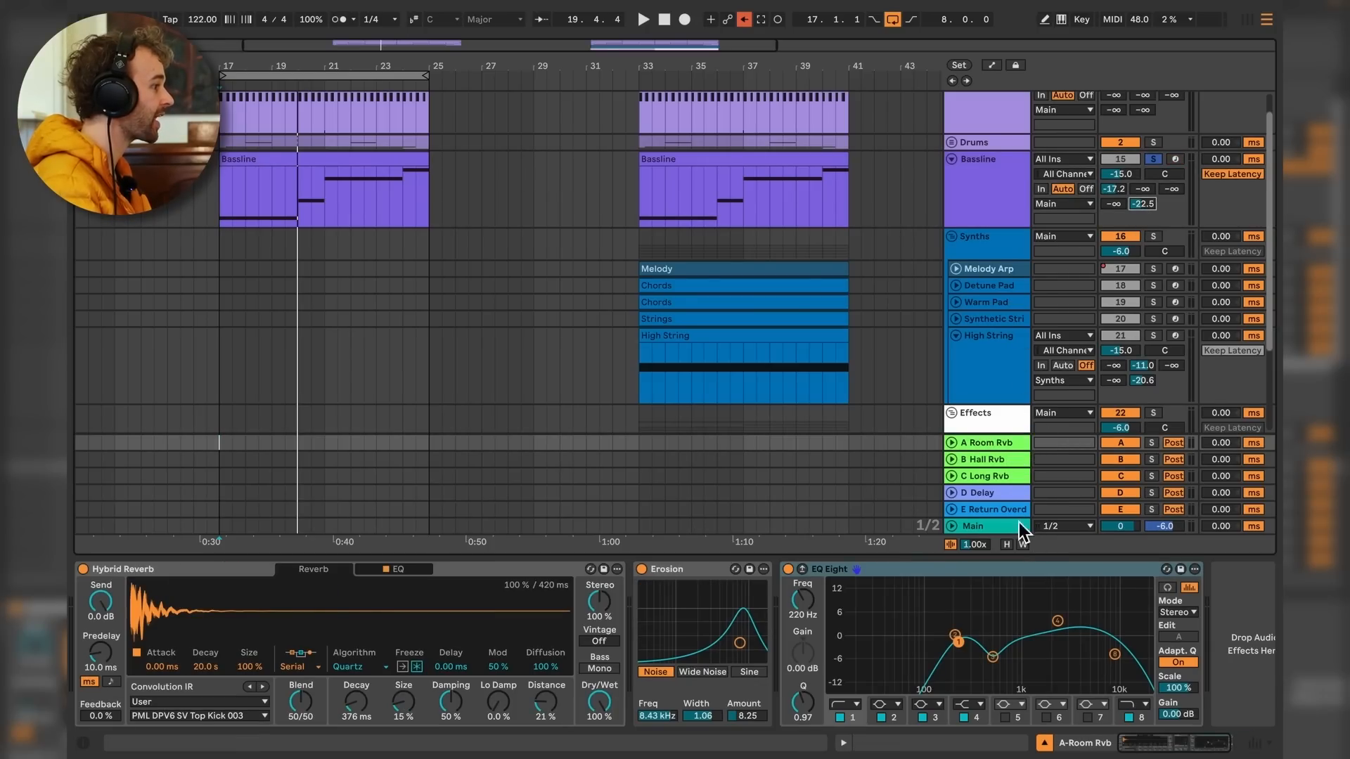
{"action": "left_click", "coordinate": [990, 511]}
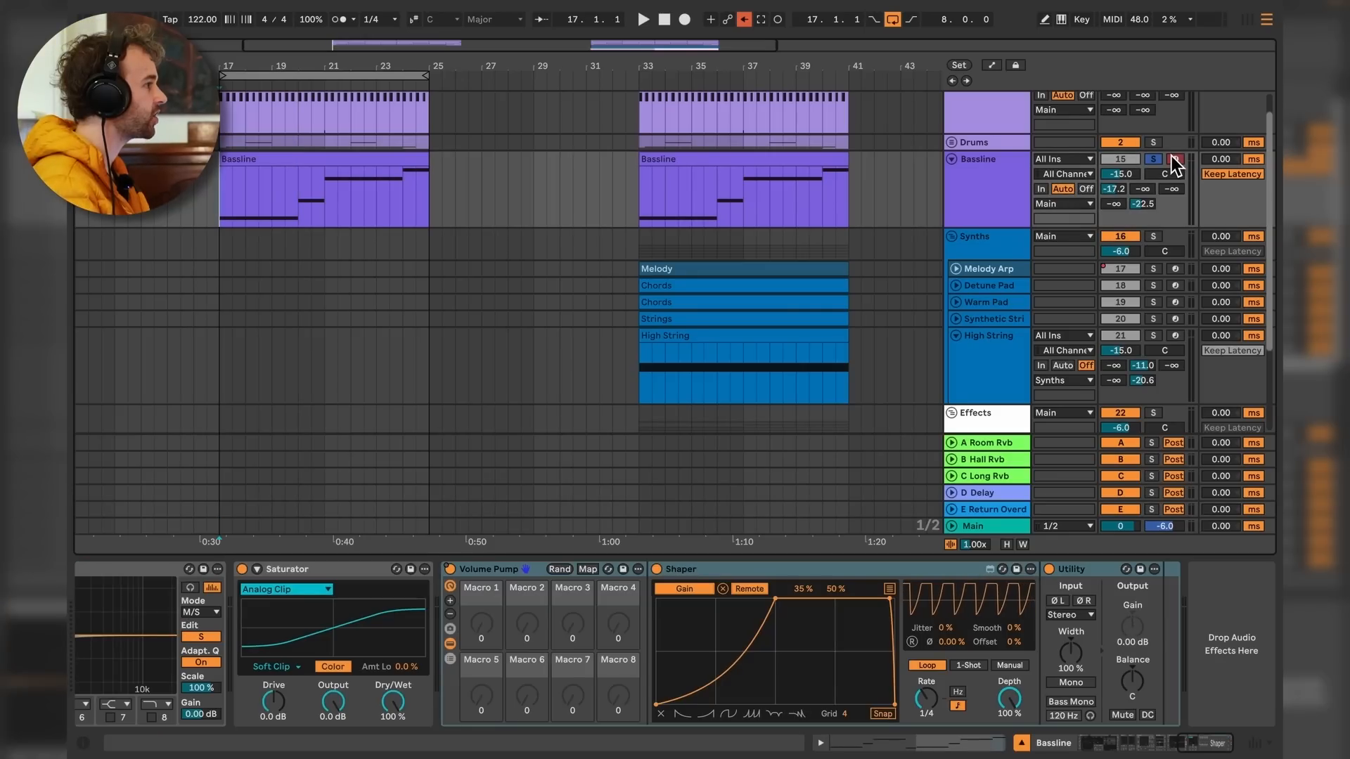
Unsolo the Bassline track and play it together with the kick and drums from bar 17.
{"action": "left_click", "coordinate": [1152, 160]}
{"action": "scroll", "coordinate": [281, 273], "scroll_direction": "up", "scroll_amount": 1}
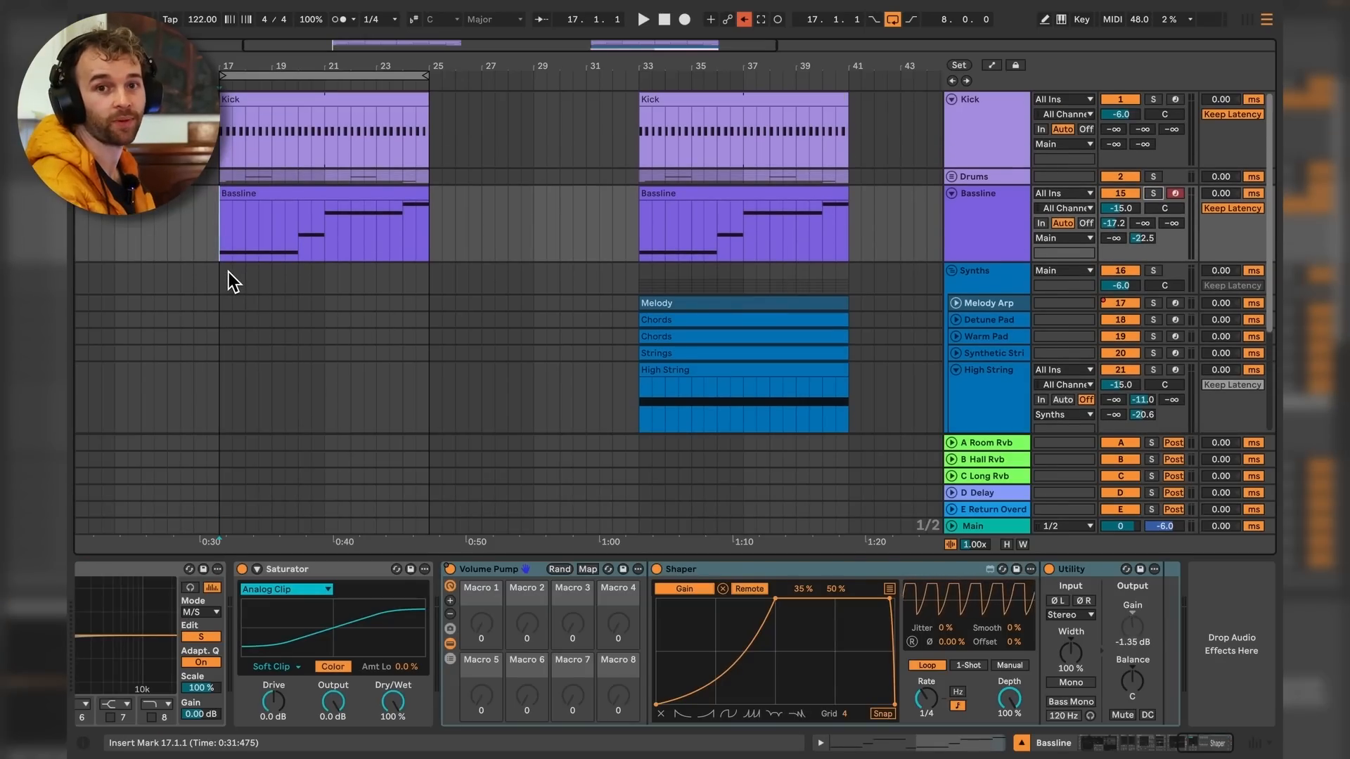
{"action": "key", "text": "space"}
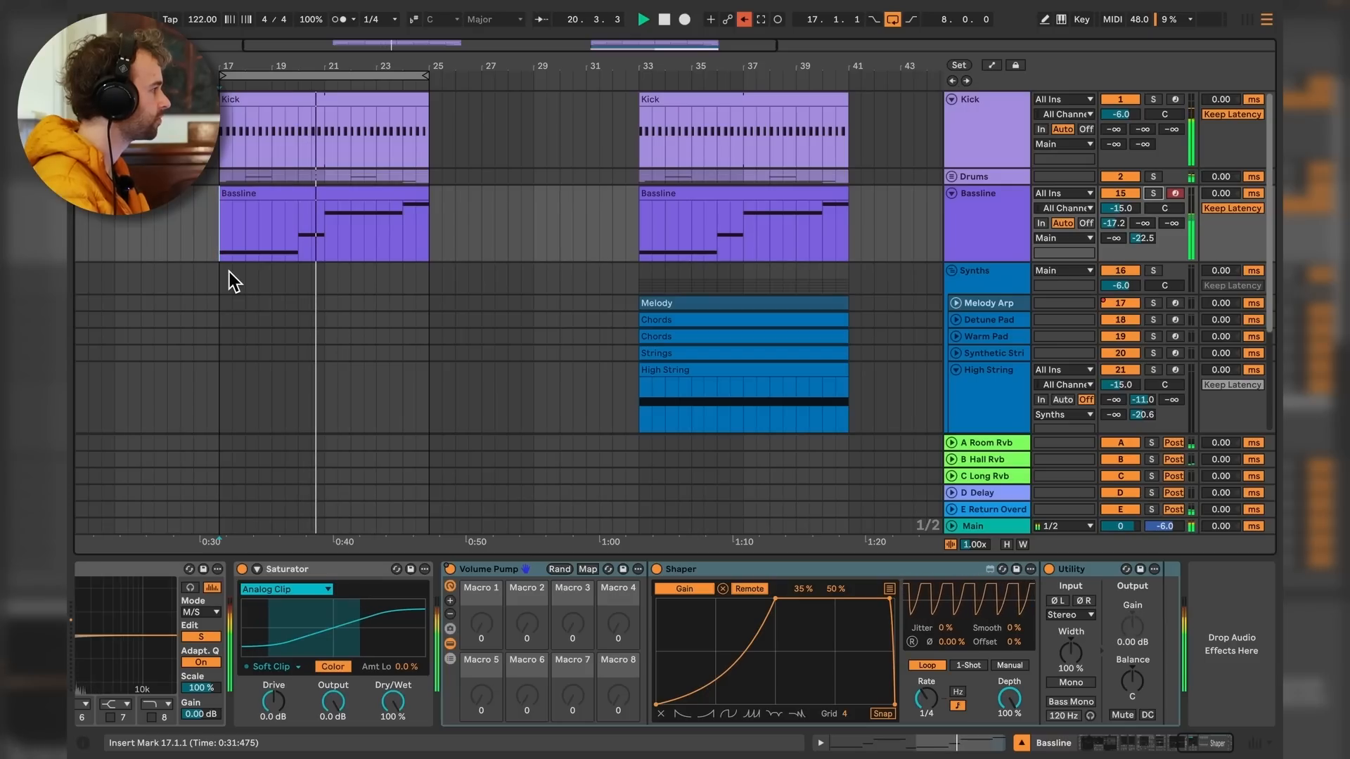
{"action": "key", "text": "space"}
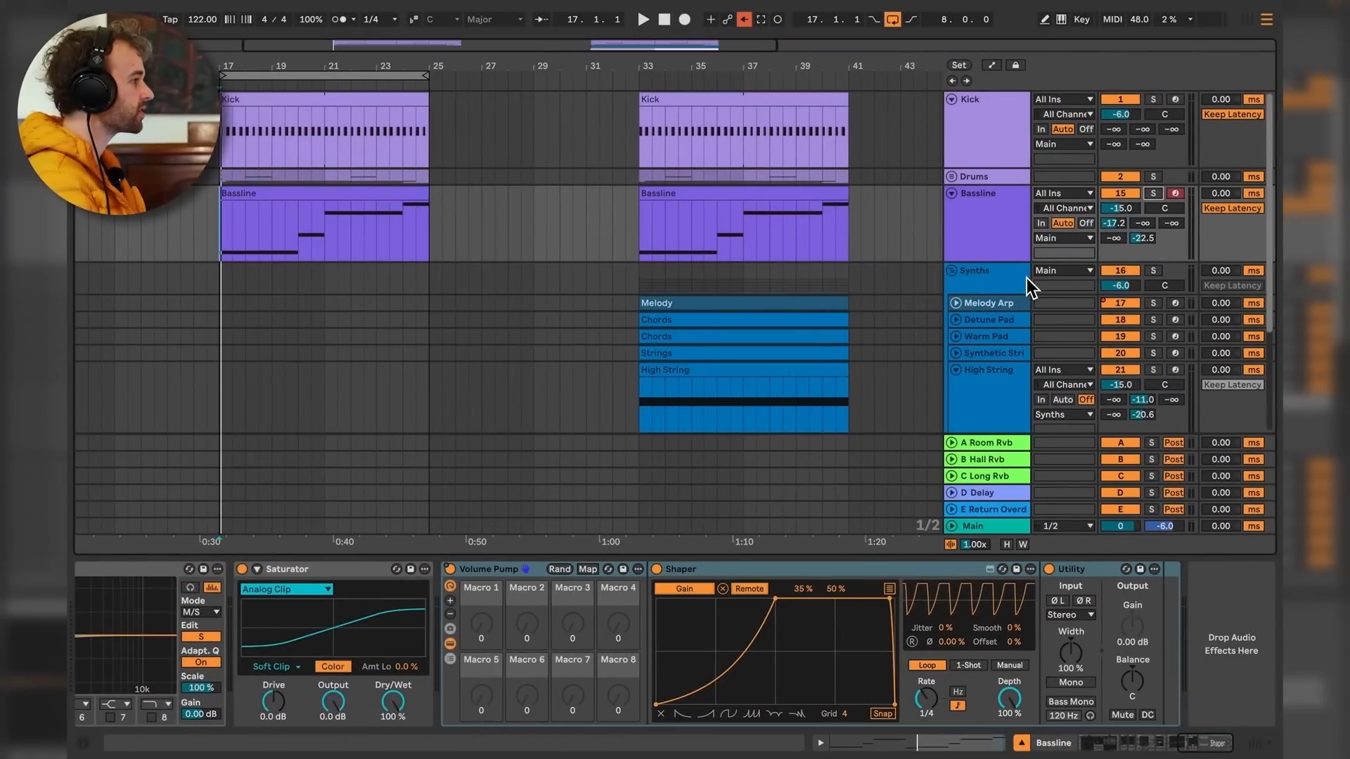
Fold the High String track in the Synths group and unfold the Melody Arp track.
{"action": "left_click", "coordinate": [1009, 272]}
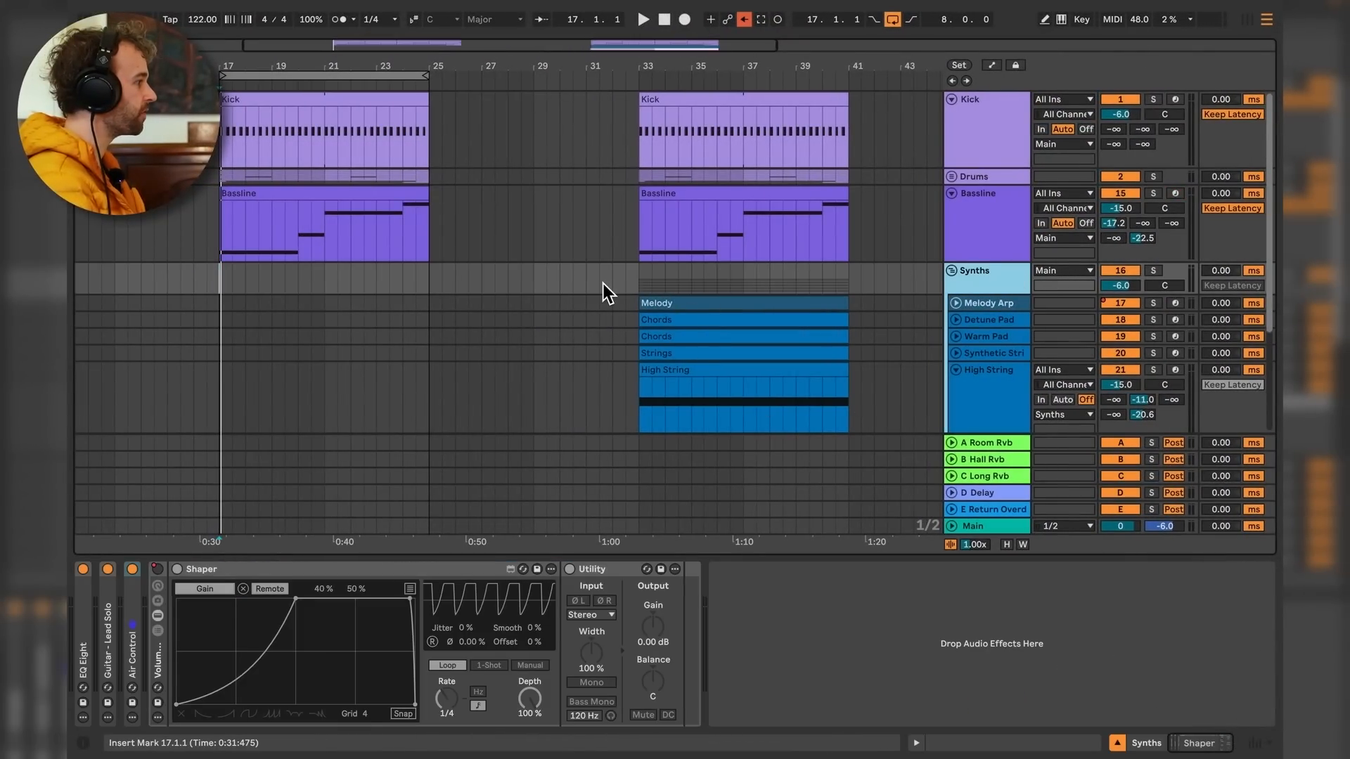
{"action": "scroll", "coordinate": [602, 284], "scroll_direction": "down", "scroll_amount": 1}
{"action": "left_click", "coordinate": [992, 276]}
{"action": "left_click", "coordinate": [995, 347]}
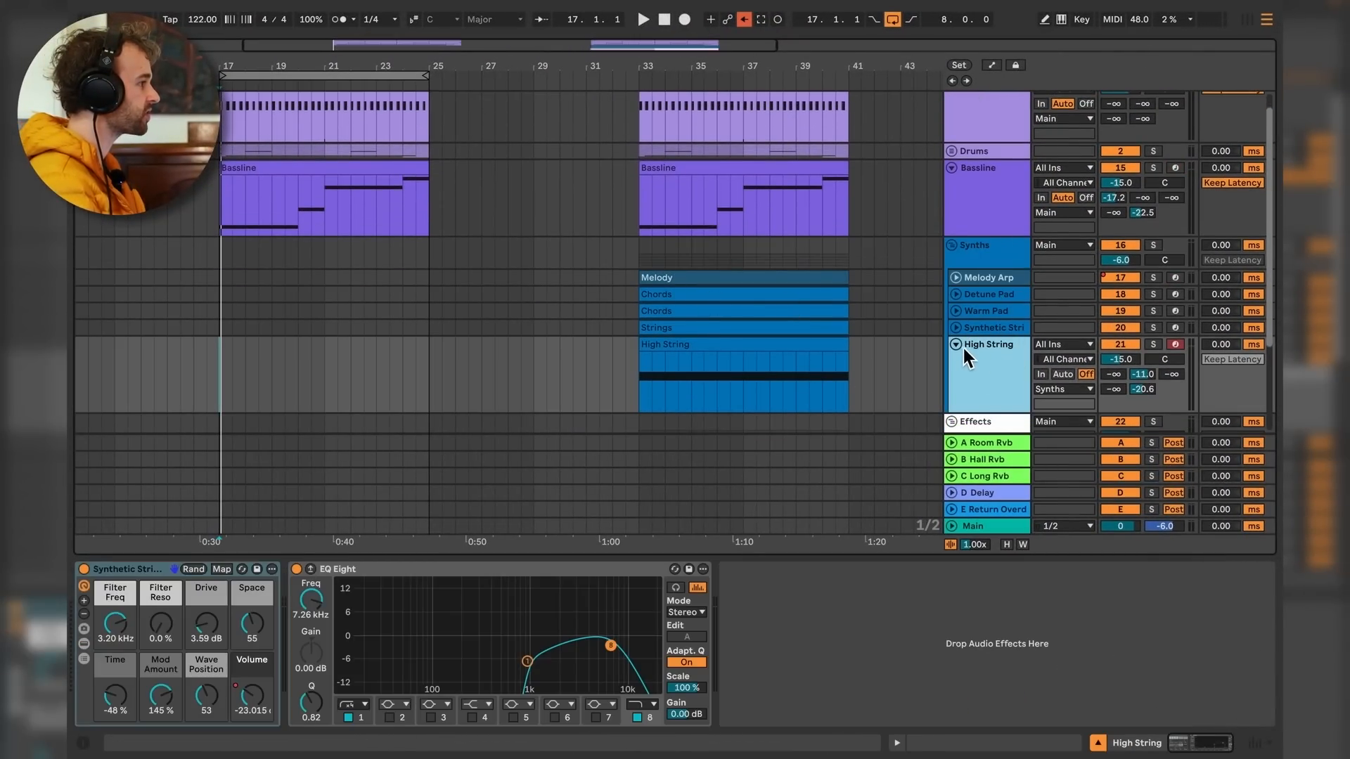
{"action": "left_click", "coordinate": [958, 345]}
{"action": "left_click", "coordinate": [997, 280]}
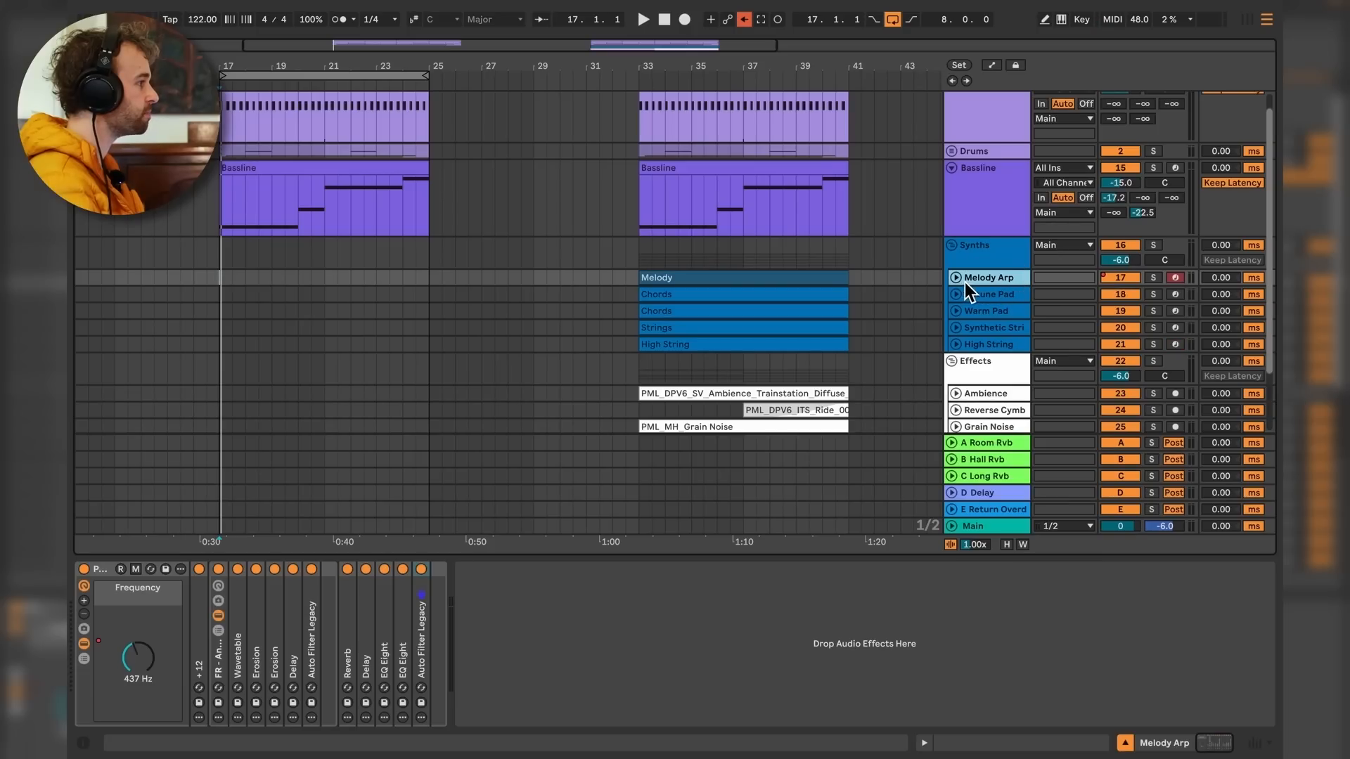
{"action": "left_click", "coordinate": [959, 279]}
Copy the Melody clip from bar 33 to bar 17 on Melody Arp, then solo the track and play it.
{"action": "left_click_drag", "start_coordinate": [831, 286], "coordinate": [408, 282]}
{"action": "left_click", "coordinate": [1153, 277]}
{"action": "left_click", "coordinate": [377, 311]}
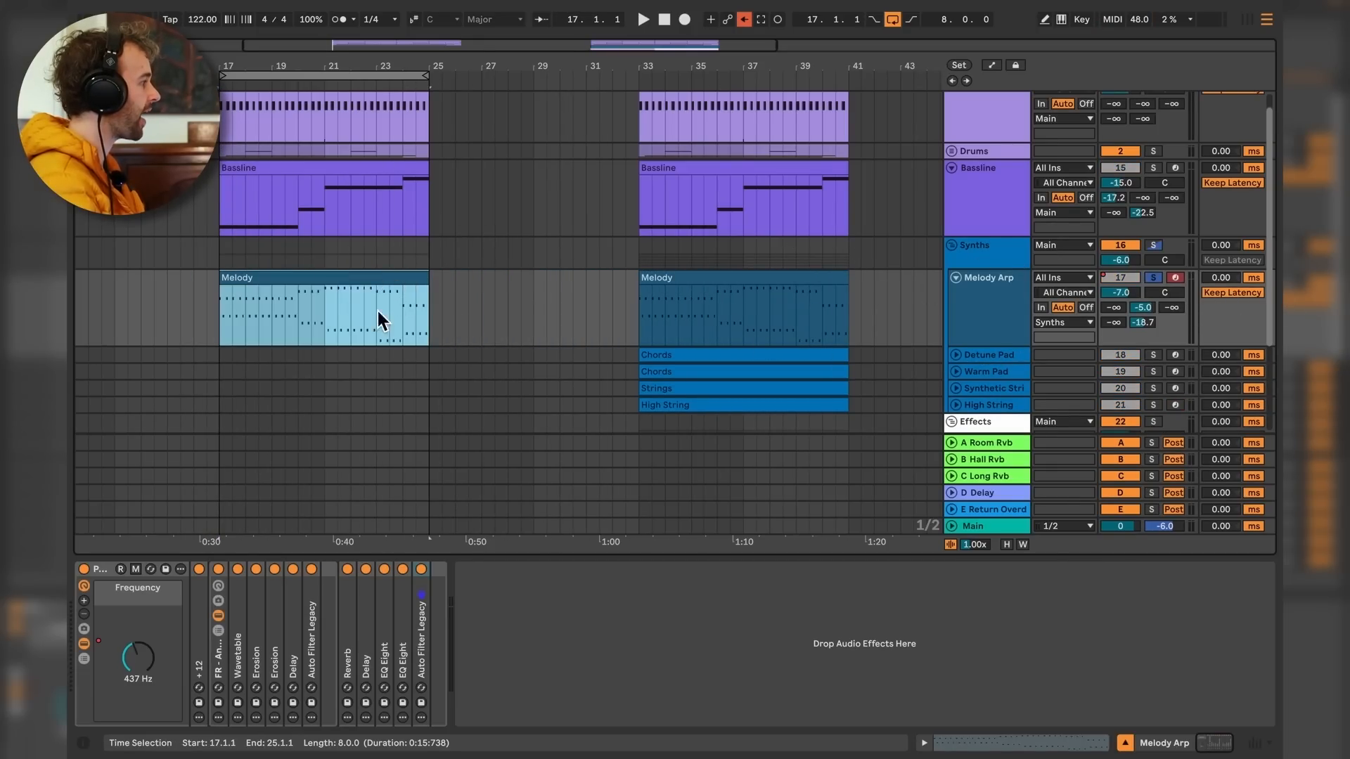
{"action": "key", "text": "space"}
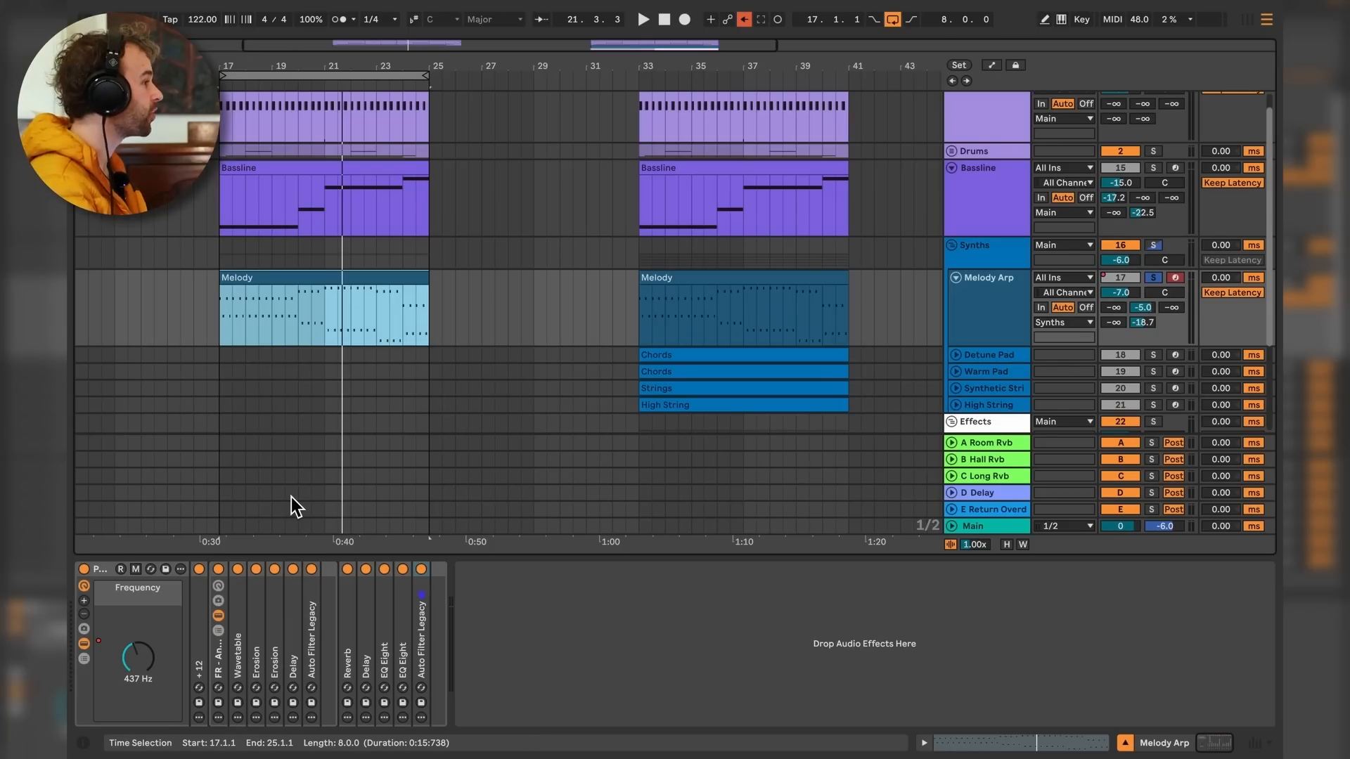
Deactivate EQ Eight, Guitar - Lead Solo and Air Control on the Synths group.
{"action": "left_click", "coordinate": [1010, 252]}
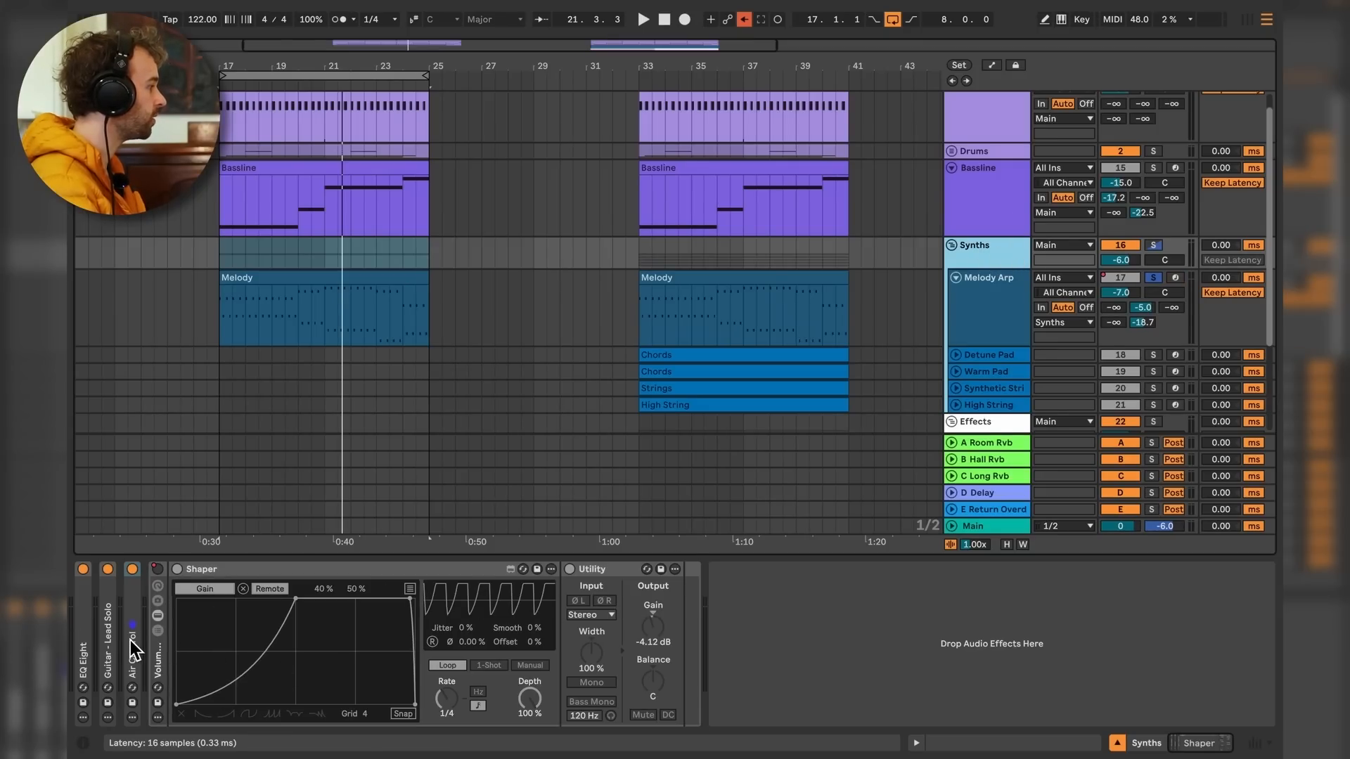
{"action": "left_click", "coordinate": [138, 596]}
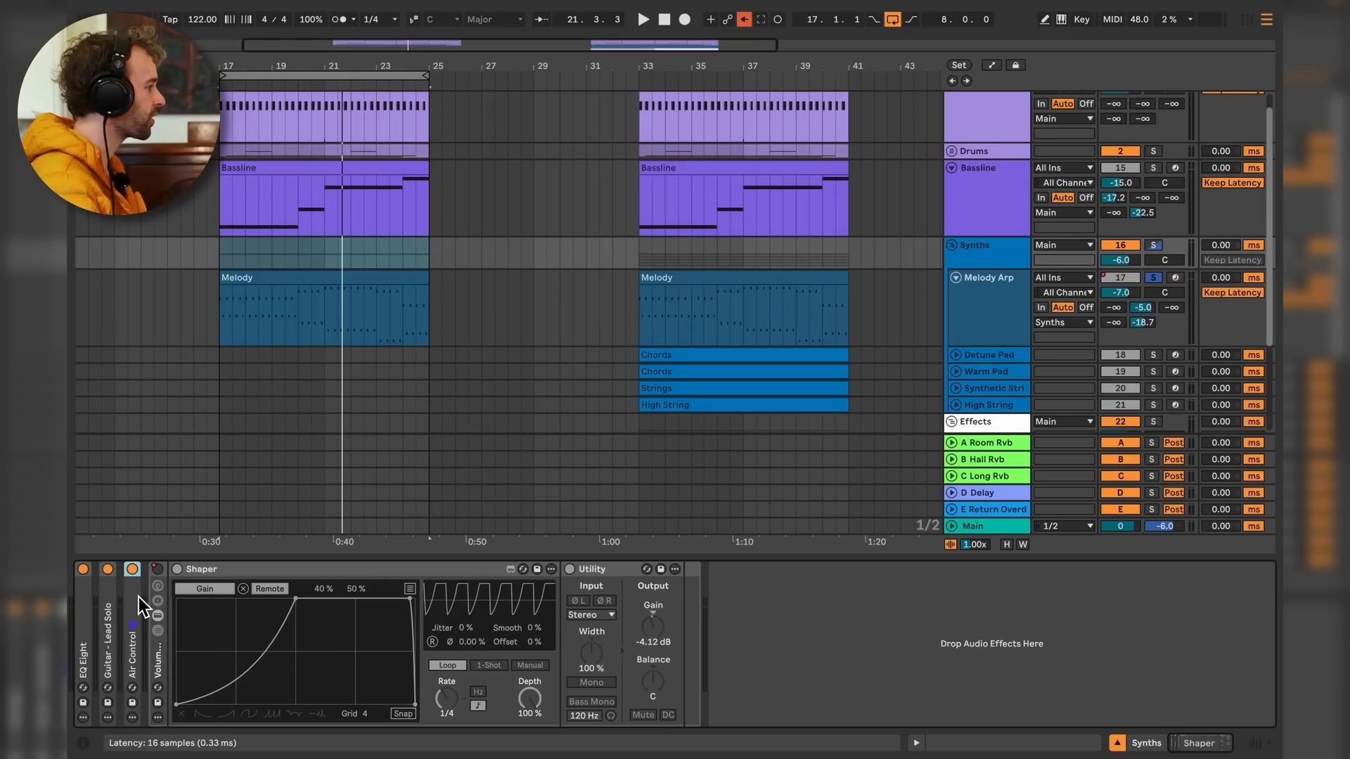
{"action": "left_click", "coordinate": [85, 597], "text": "shift"}
{"action": "key", "text": "0"}
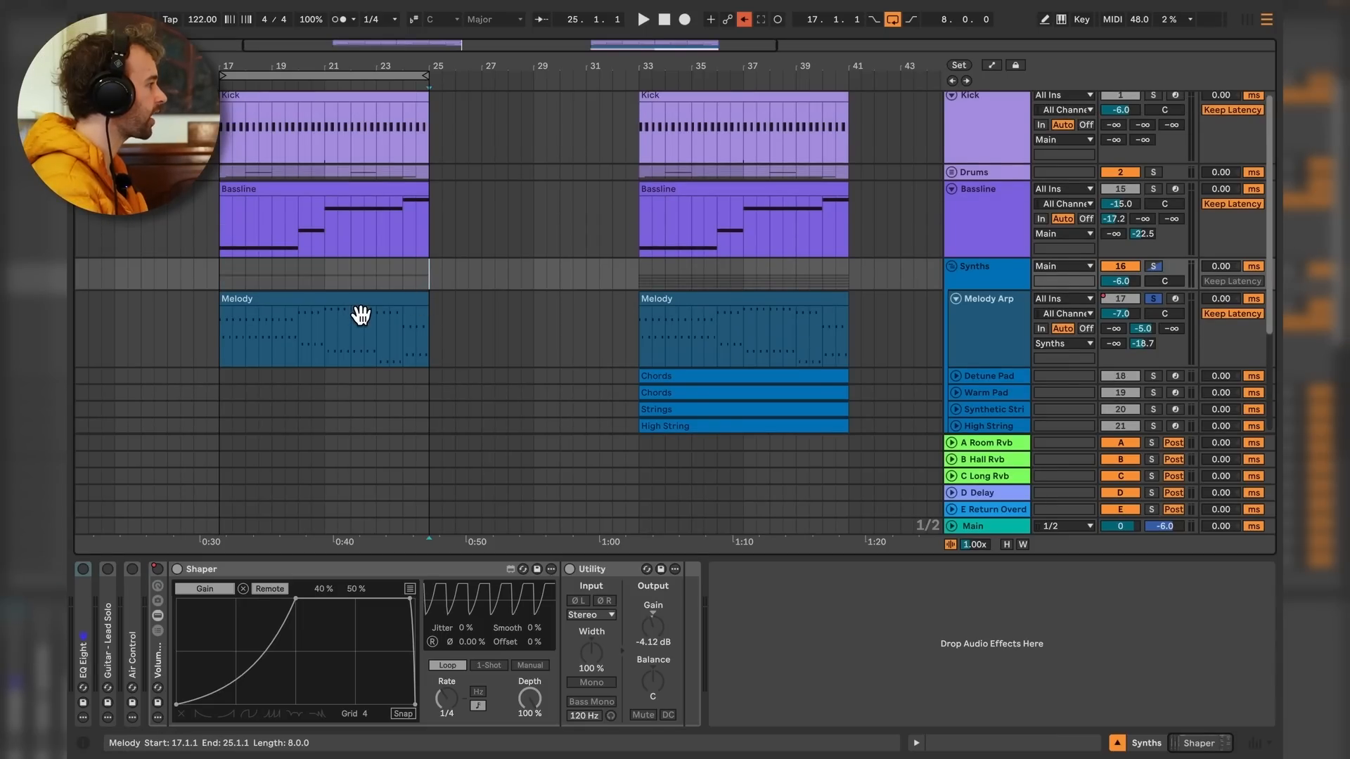
Open the Melody clip at bar 17 and audition its pitch rows in sequence: E5, B4, F#5, A4, G5, G4, F#5, E4, D5 and F#4.
{"action": "double_click", "coordinate": [361, 315]}
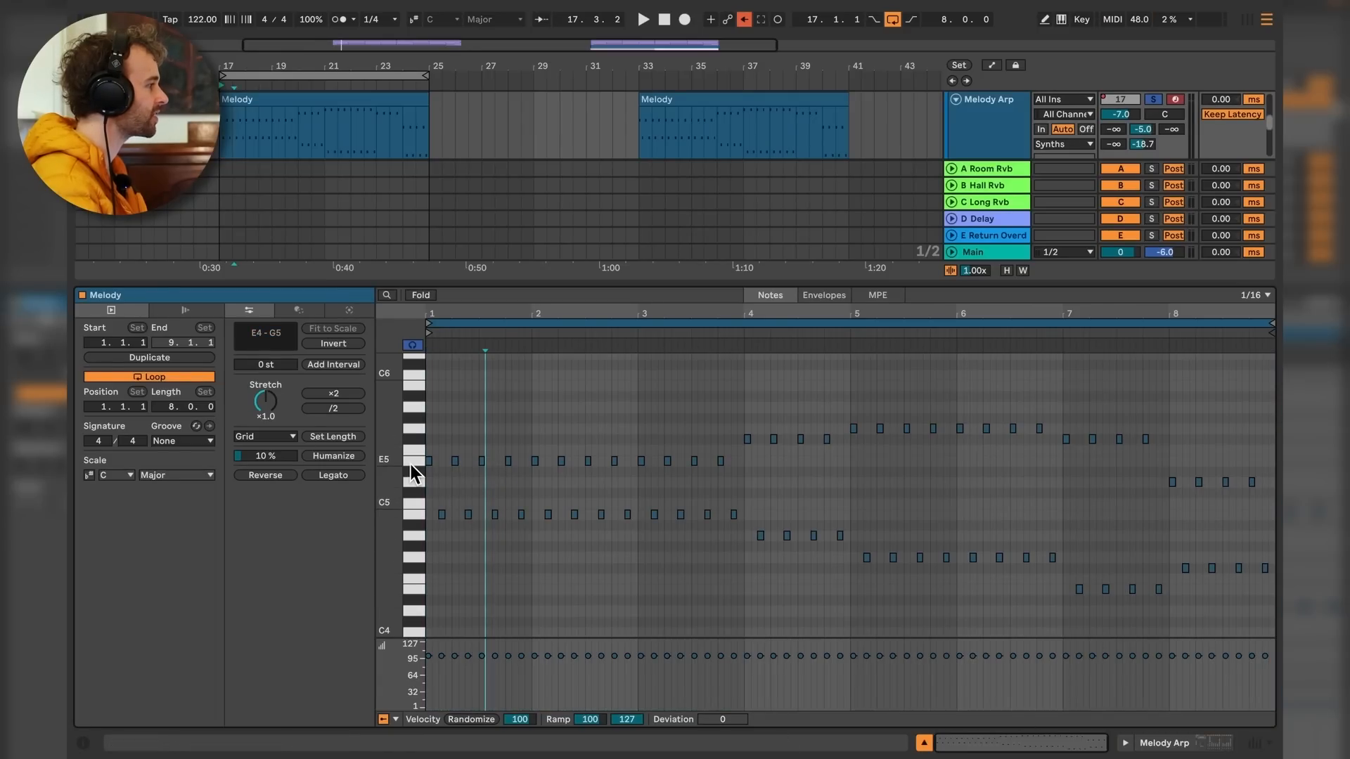
{"action": "left_click", "coordinate": [411, 461]}
{"action": "left_click", "coordinate": [415, 513]}
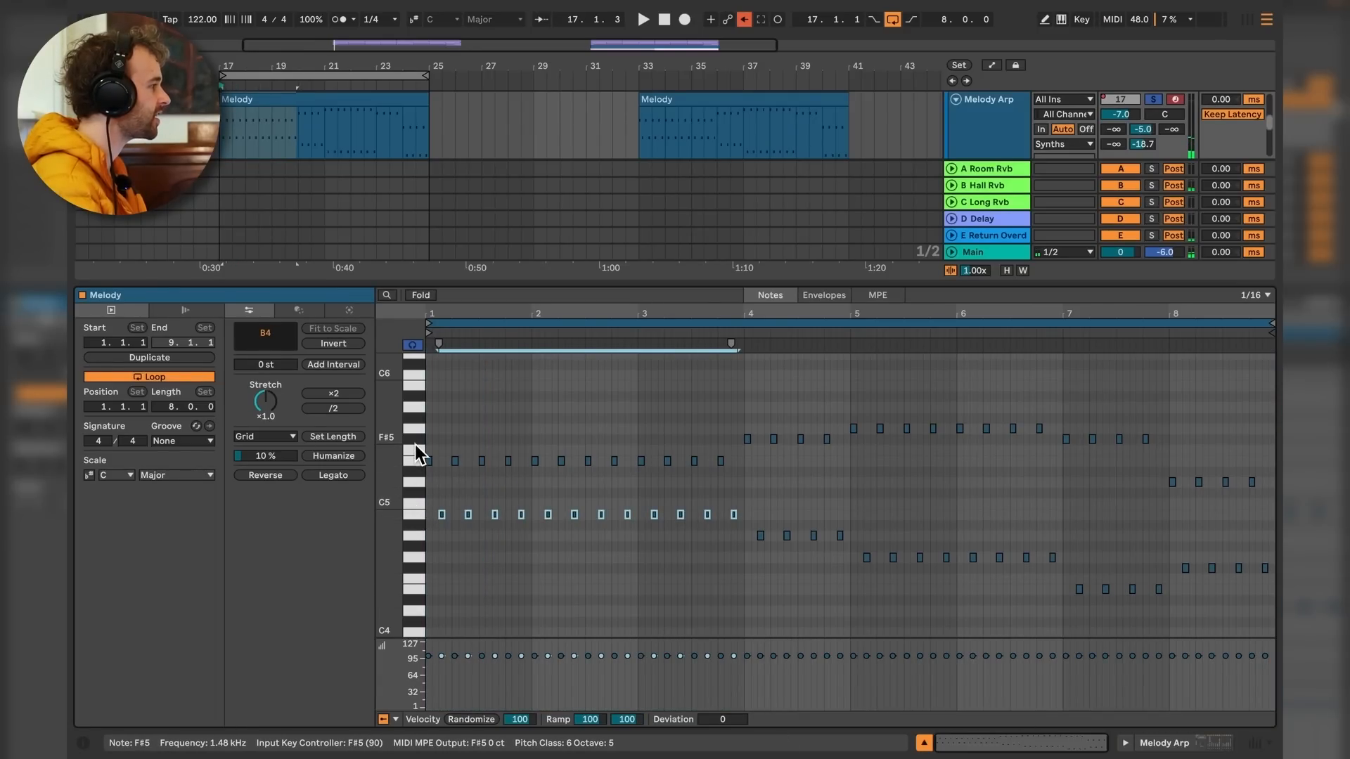
{"action": "left_click", "coordinate": [415, 440]}
{"action": "left_click", "coordinate": [425, 536]}
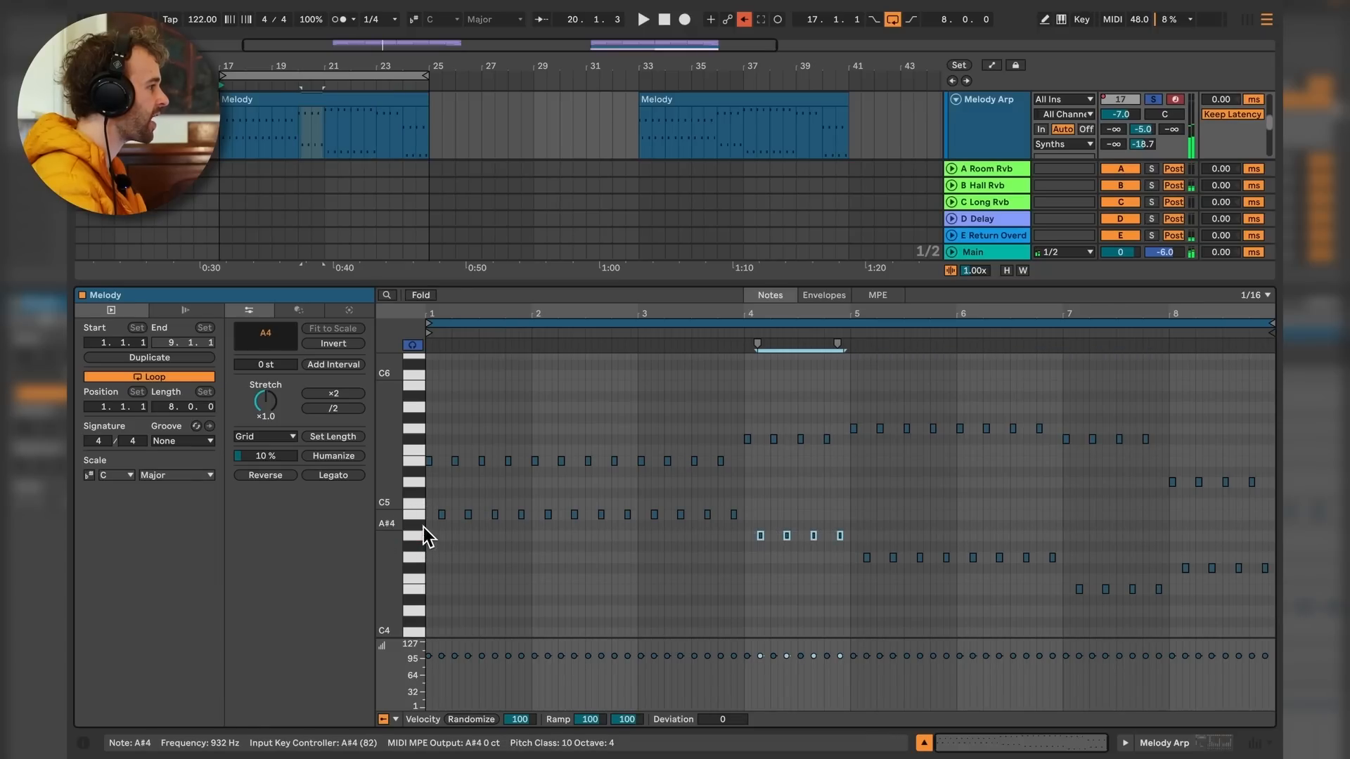
{"action": "left_click", "coordinate": [424, 428]}
{"action": "left_click", "coordinate": [421, 558]}
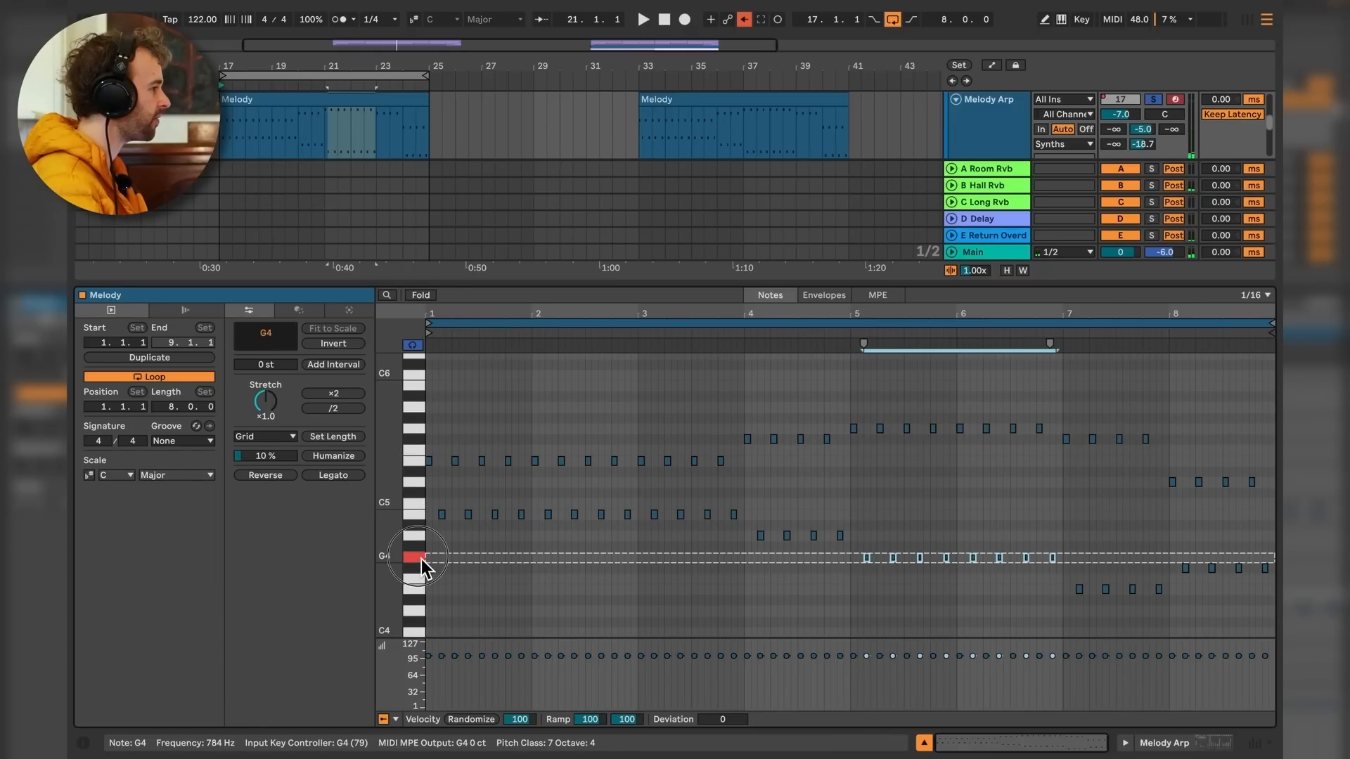
{"action": "left_click", "coordinate": [422, 563]}
{"action": "left_click", "coordinate": [419, 441]}
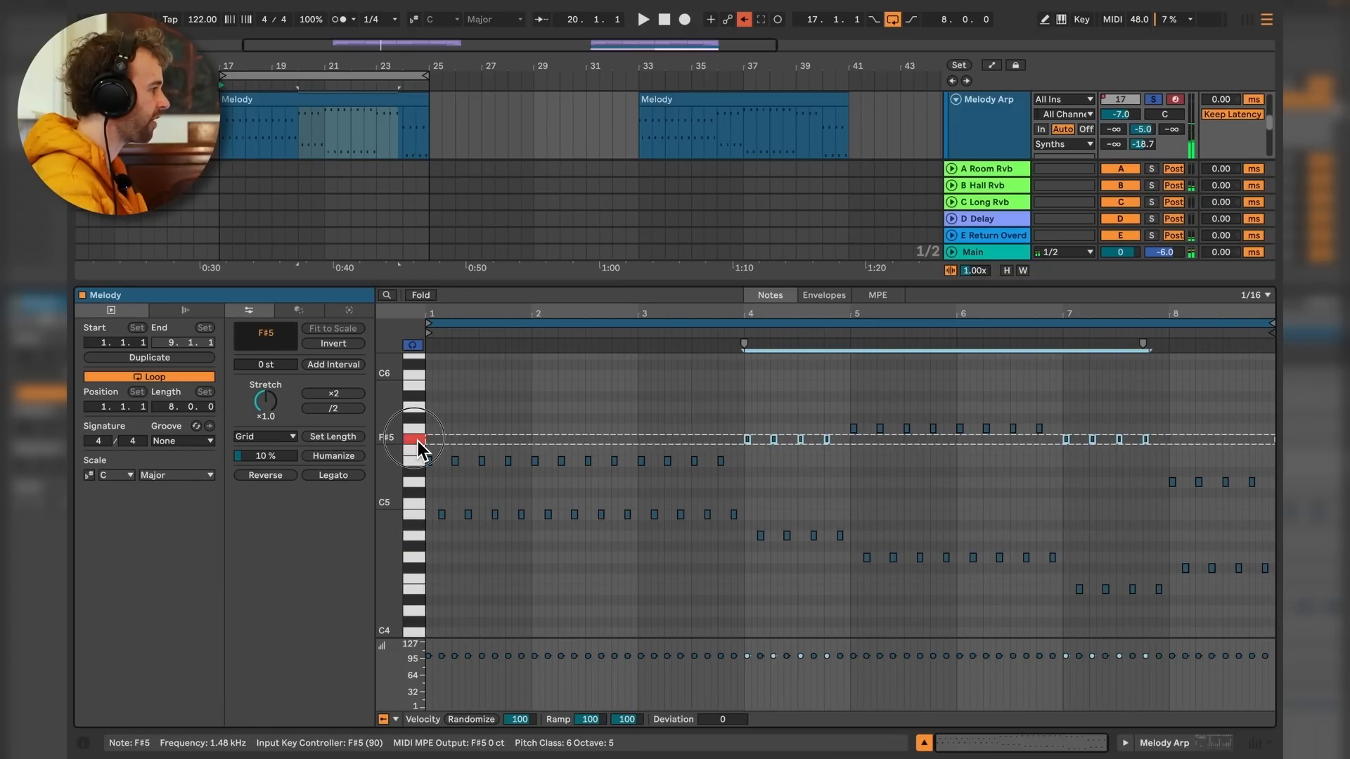
{"action": "left_click", "coordinate": [421, 591]}
{"action": "left_click", "coordinate": [419, 484]}
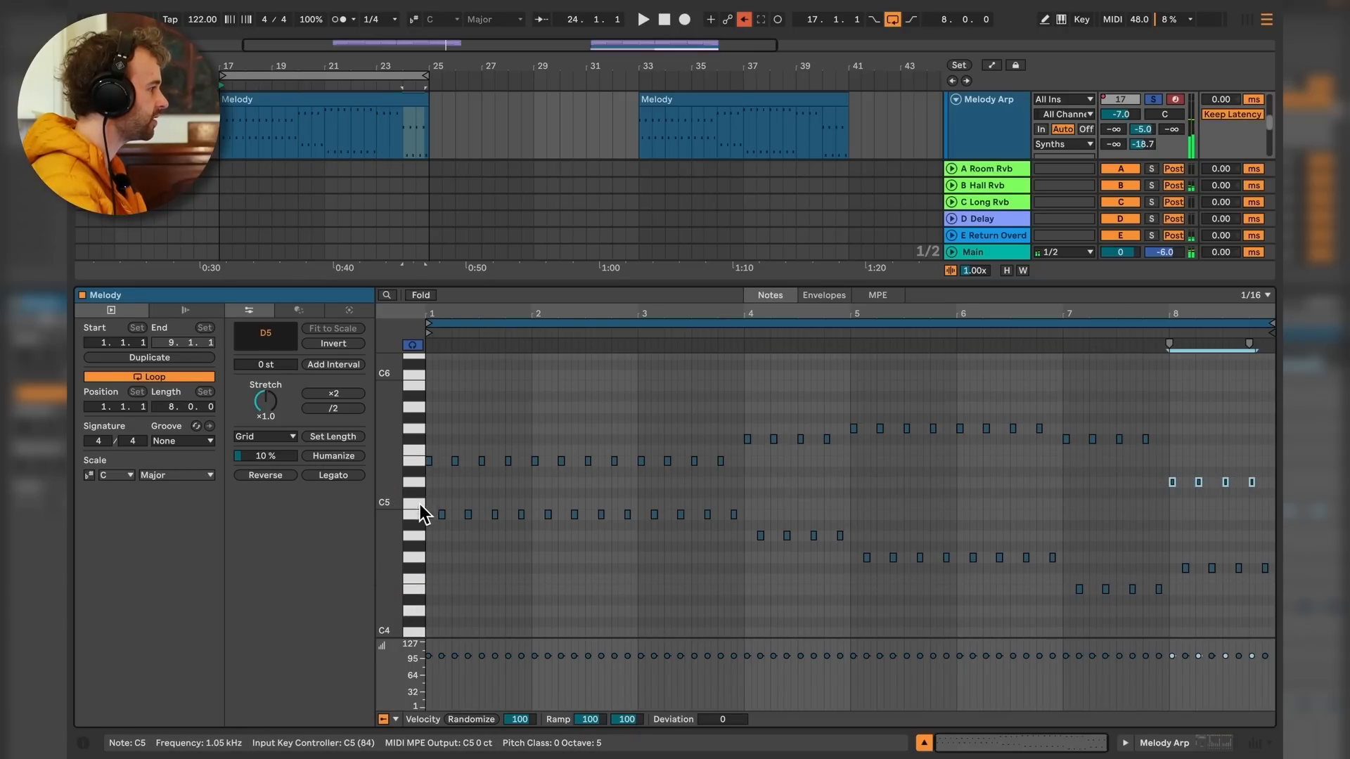
{"action": "left_click", "coordinate": [415, 570]}
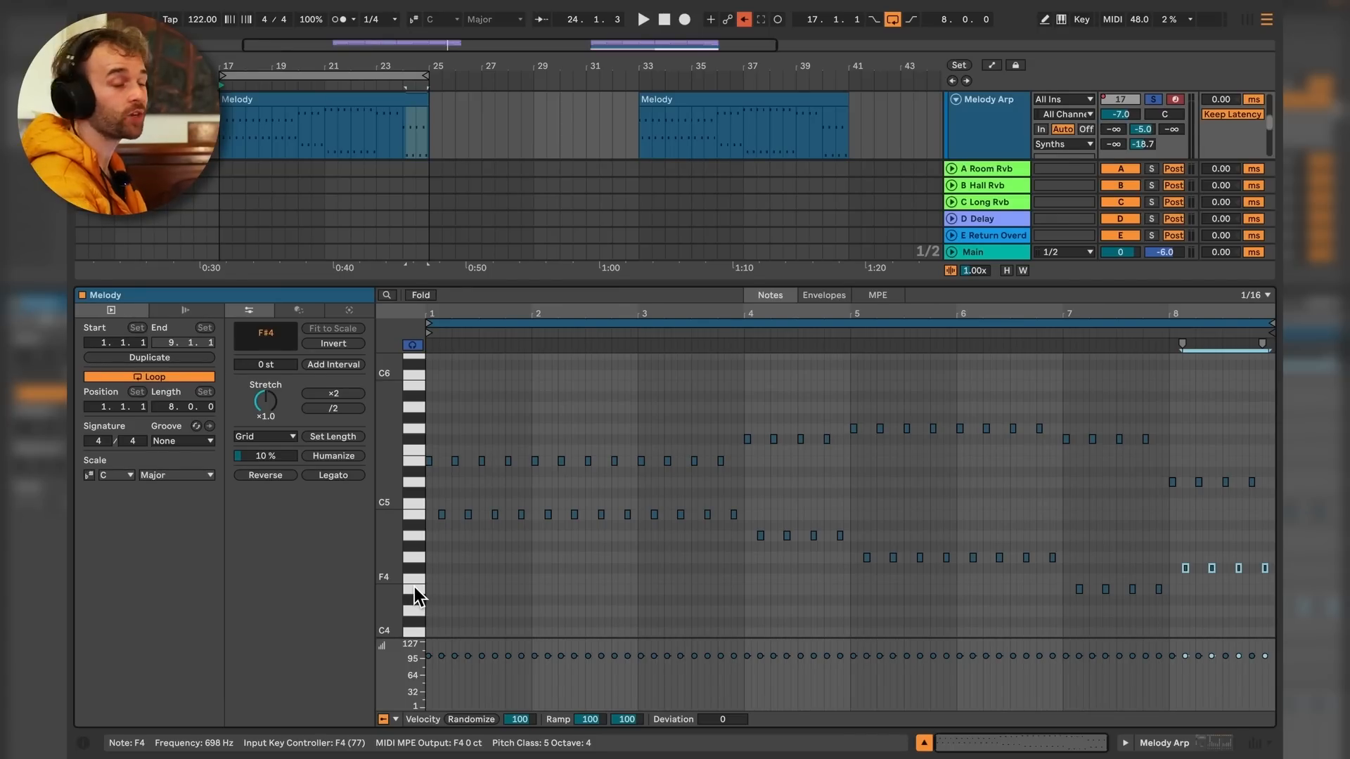
{"action": "key", "text": "shift+Tab"}
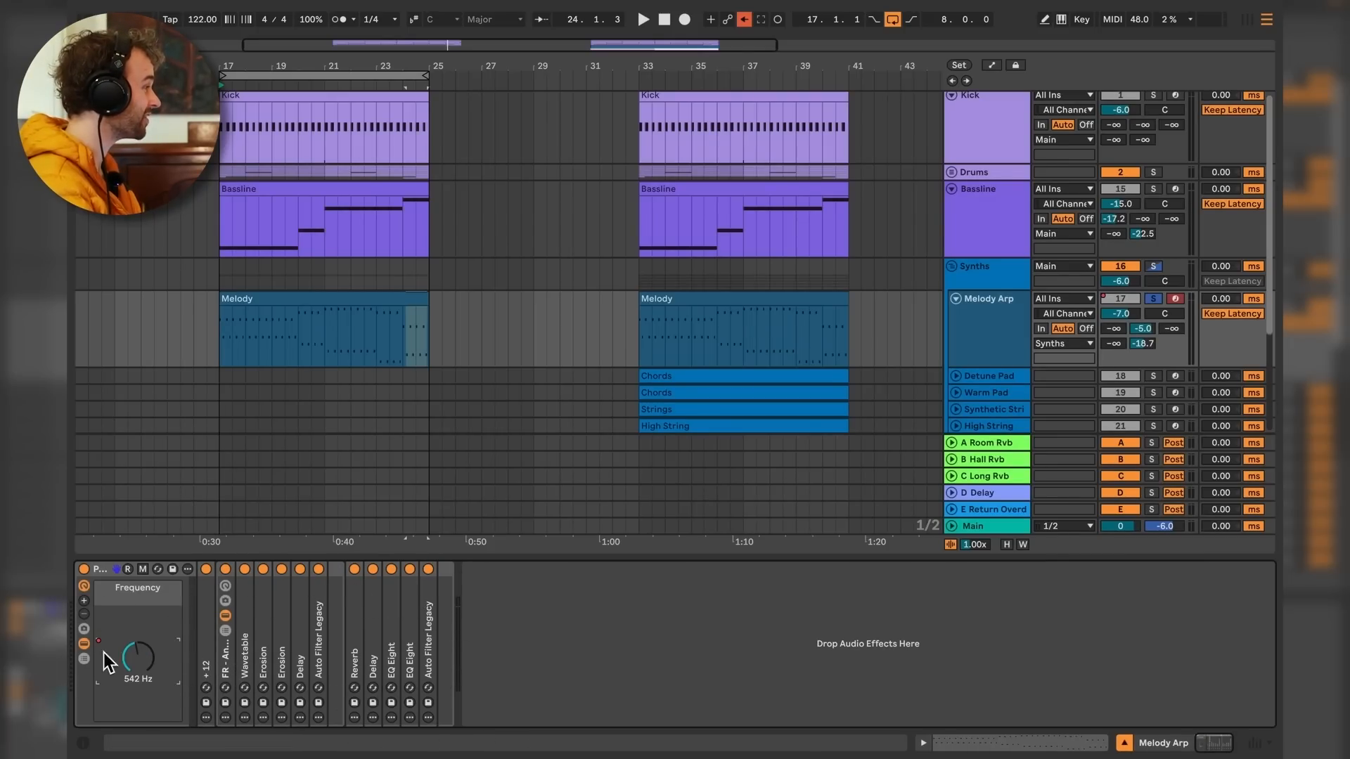
{"action": "left_click", "coordinate": [104, 571]}
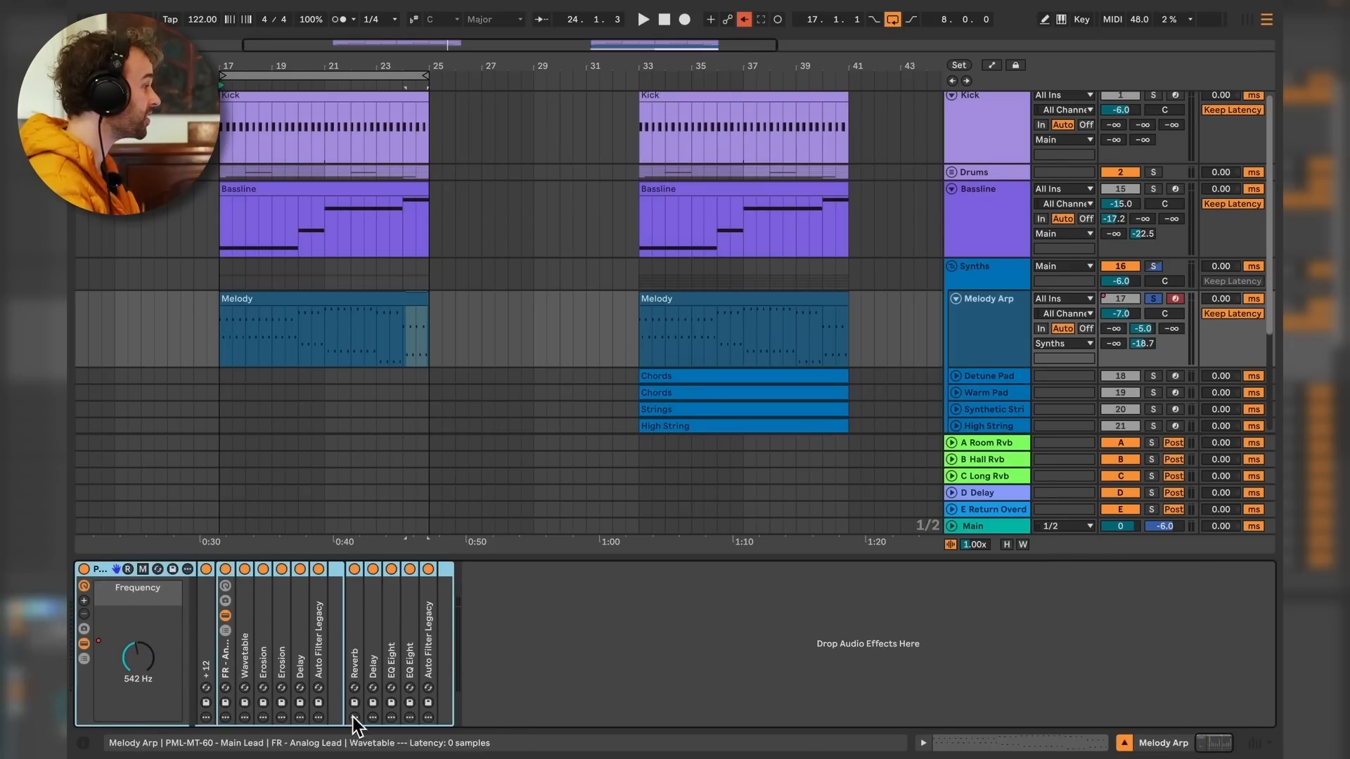
{"action": "double_click", "coordinate": [205, 631]}
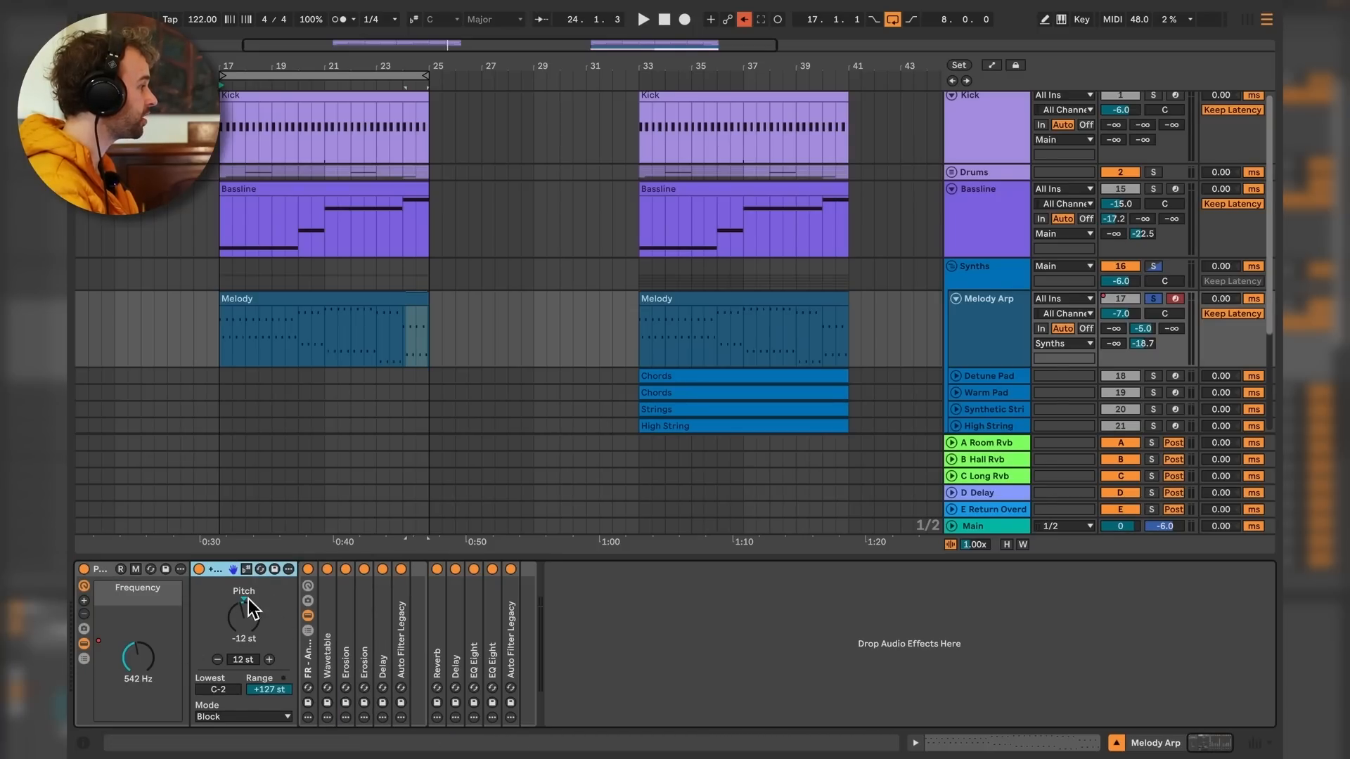
{"action": "double_click", "coordinate": [224, 569]}
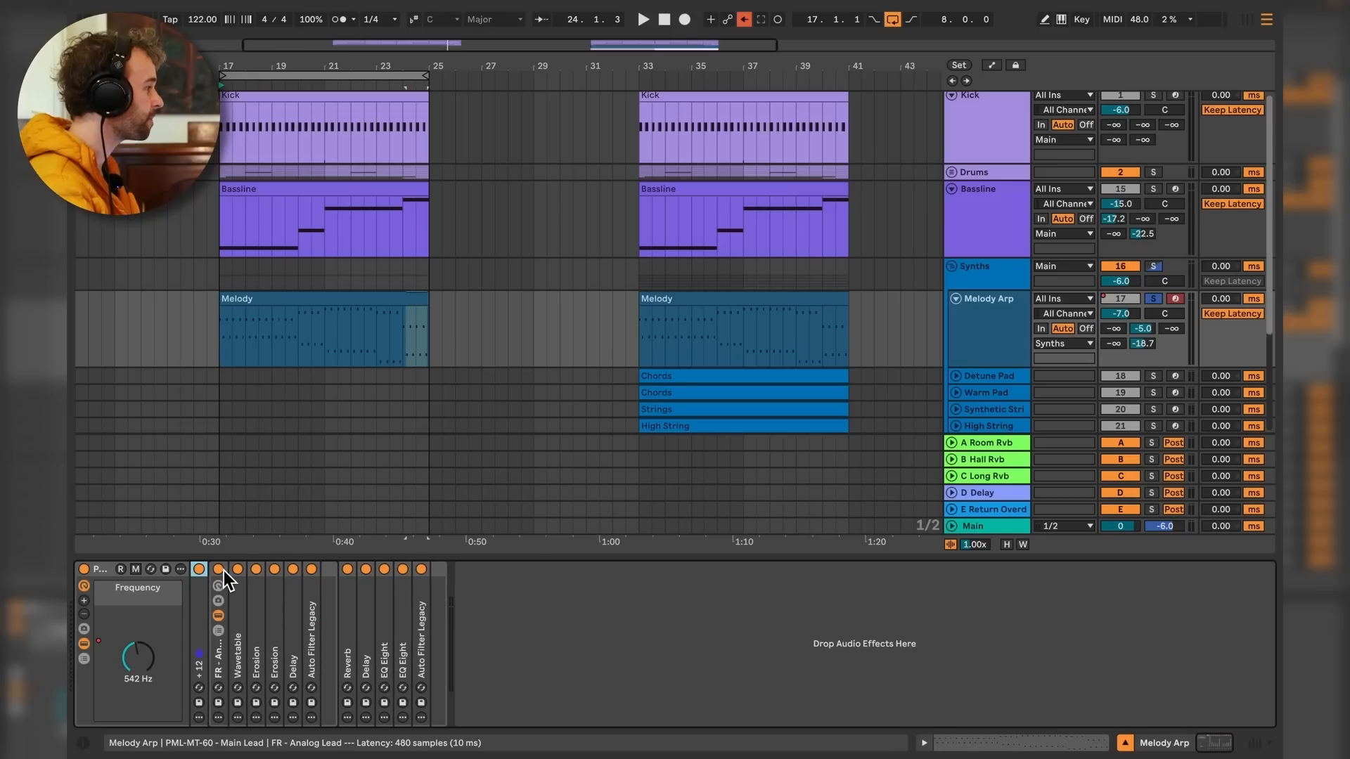
{"action": "left_click", "coordinate": [329, 636]}
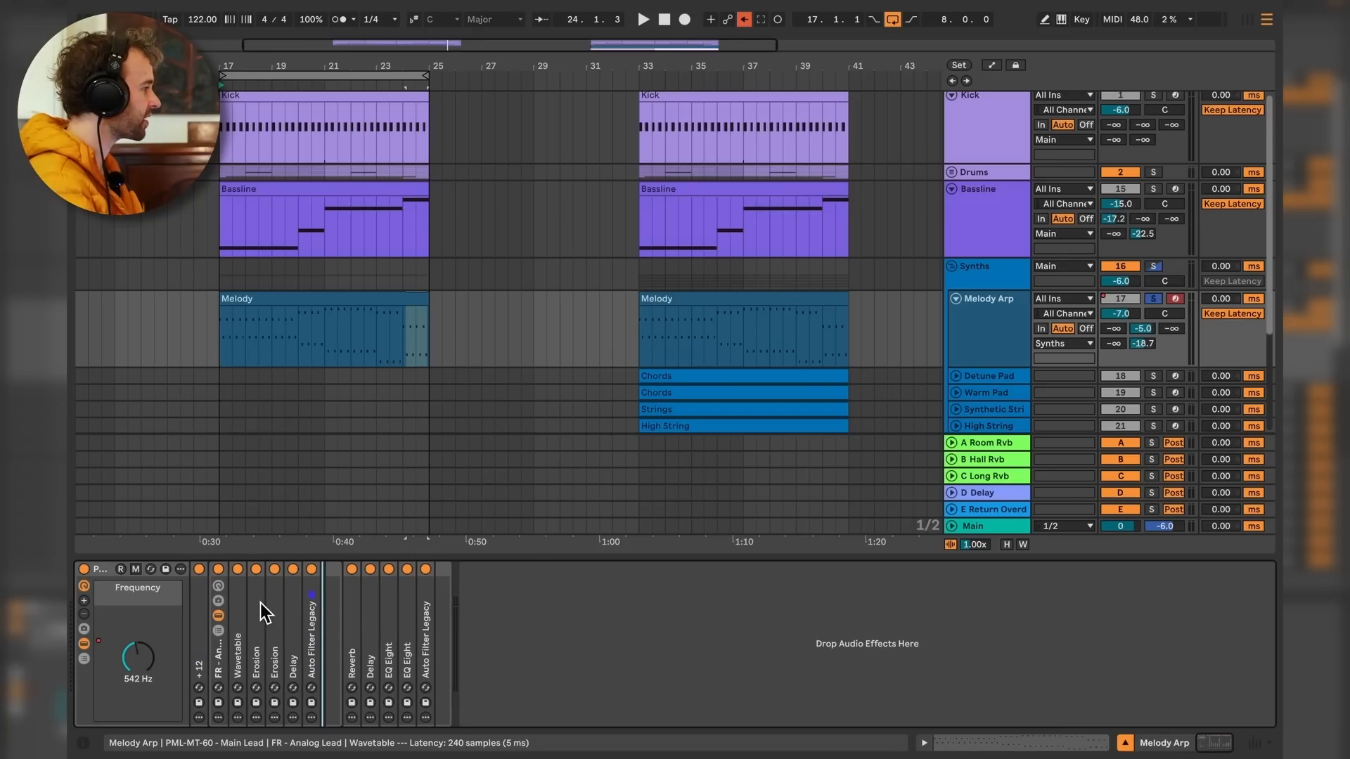
{"action": "double_click", "coordinate": [239, 640]}
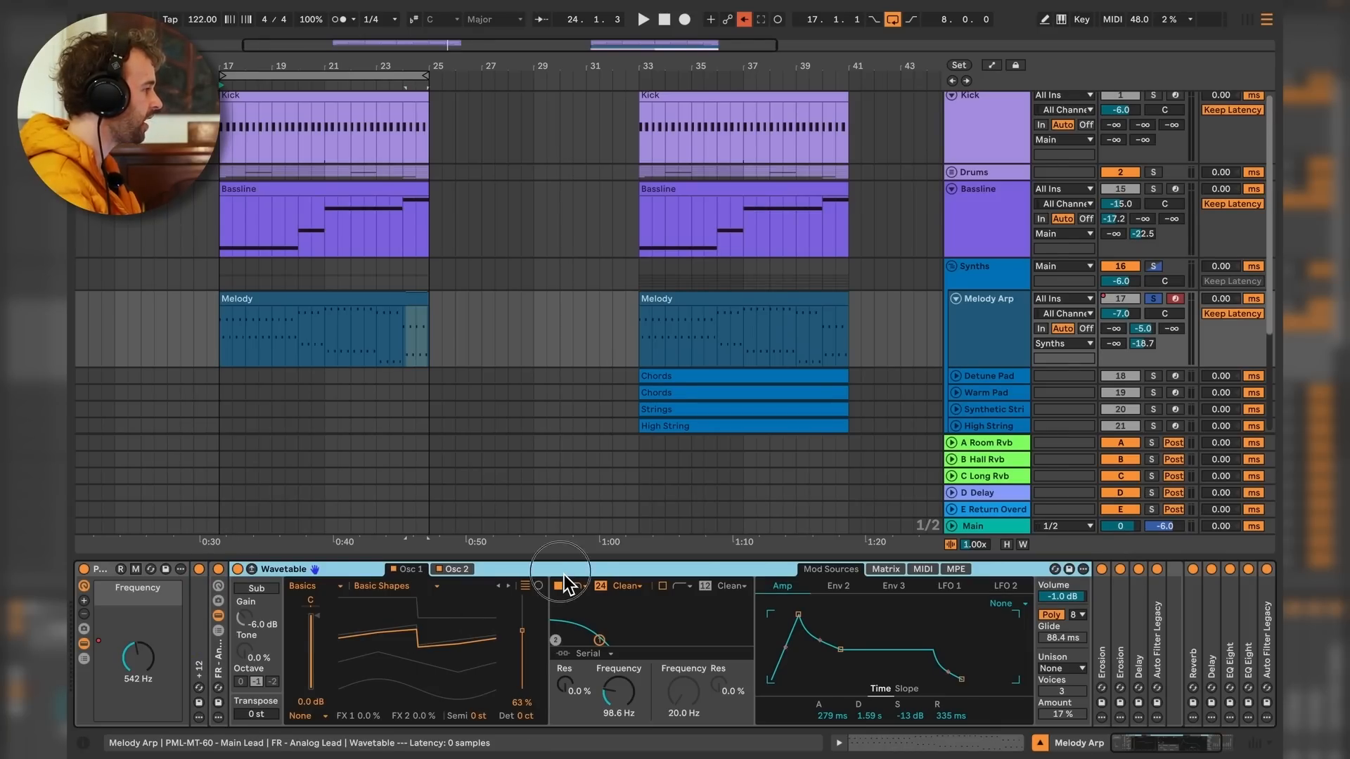
{"action": "double_click", "coordinate": [564, 574]}
Deactivate both Erosions, the Delay and Auto Filter Legacy that directly follow Wavetable inside the rack.
{"action": "left_click", "coordinate": [260, 631]}
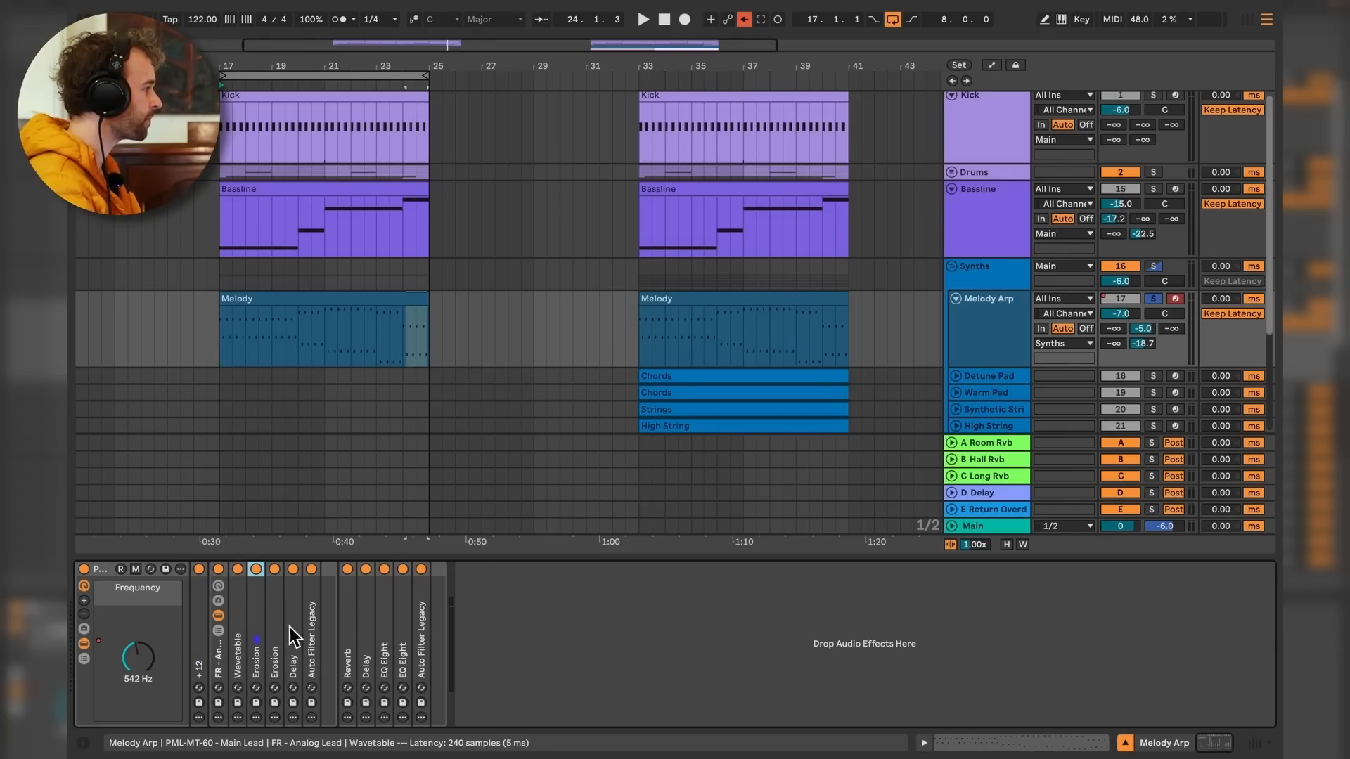
{"action": "left_click", "coordinate": [316, 618], "text": "shift"}
{"action": "key", "text": "0"}
Deactivate the Reverb, the second Delay, both EQ Eights and the final Auto Filter Legacy in the Melody Arp chain.
{"action": "left_click", "coordinate": [347, 612]}
{"action": "key", "text": "0"}
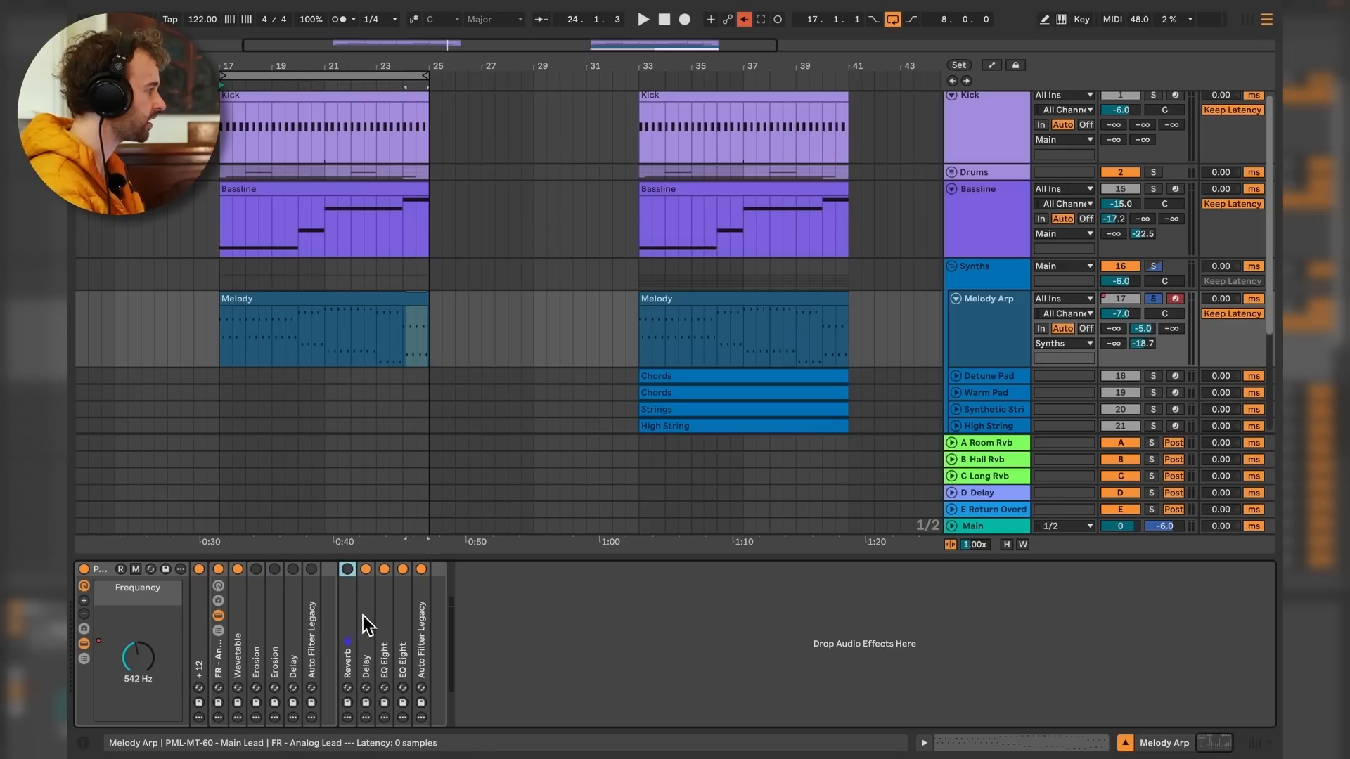
{"action": "left_click", "coordinate": [365, 613]}
{"action": "key", "text": "0"}
{"action": "left_click", "coordinate": [388, 607]}
{"action": "key", "text": "0"}
{"action": "left_click", "coordinate": [403, 606]}
{"action": "key", "text": "0"}
{"action": "key", "text": "0"}
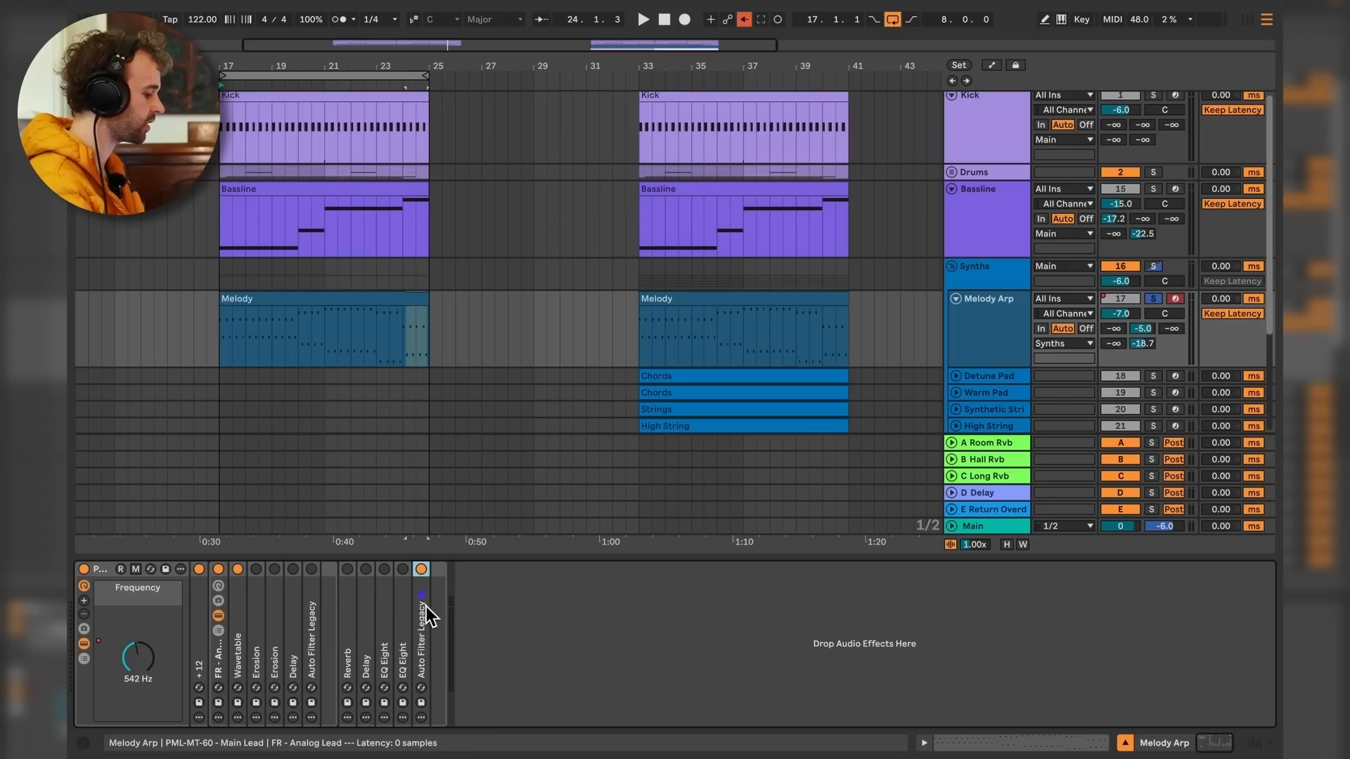
Unfold Wavetable and play the Melody clip from bar 17 without the effects.
{"action": "double_click", "coordinate": [243, 613]}
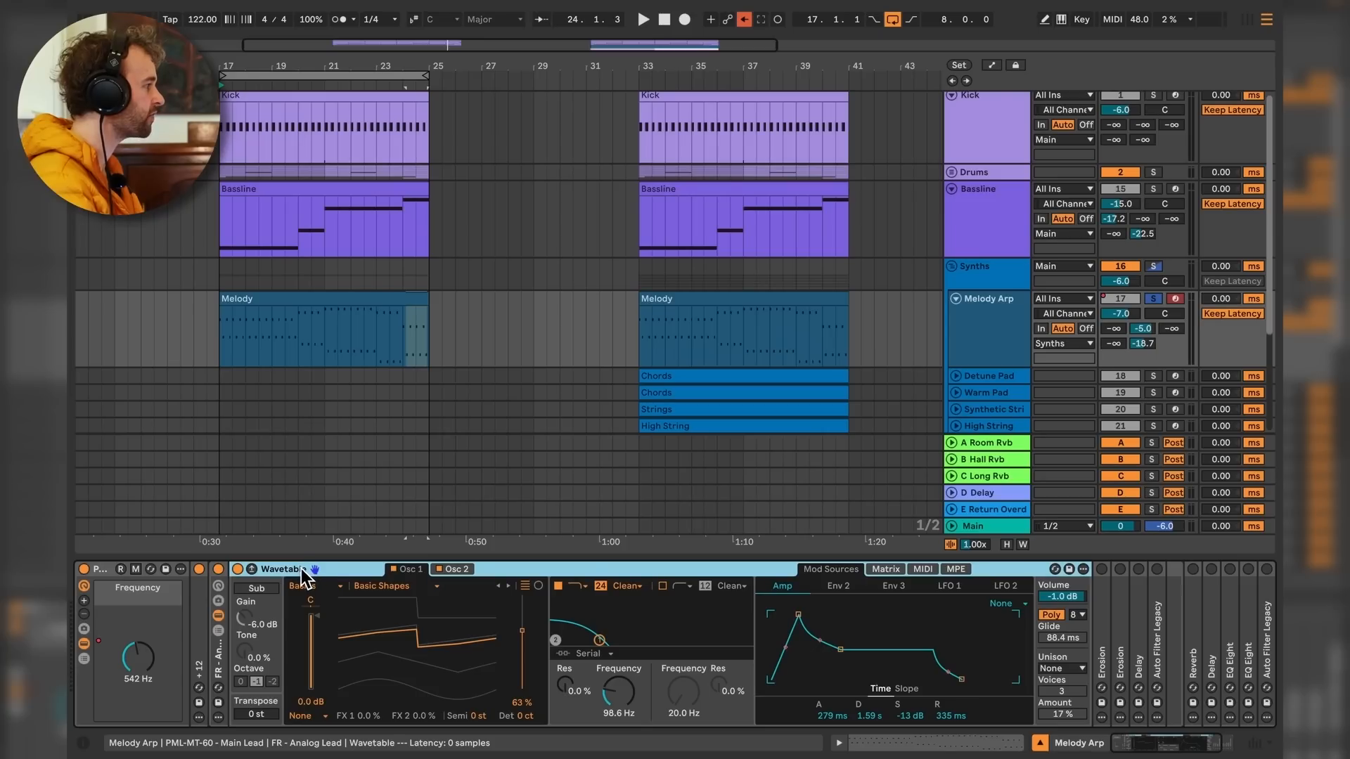
{"action": "left_click", "coordinate": [401, 301]}
{"action": "key", "text": "space"}
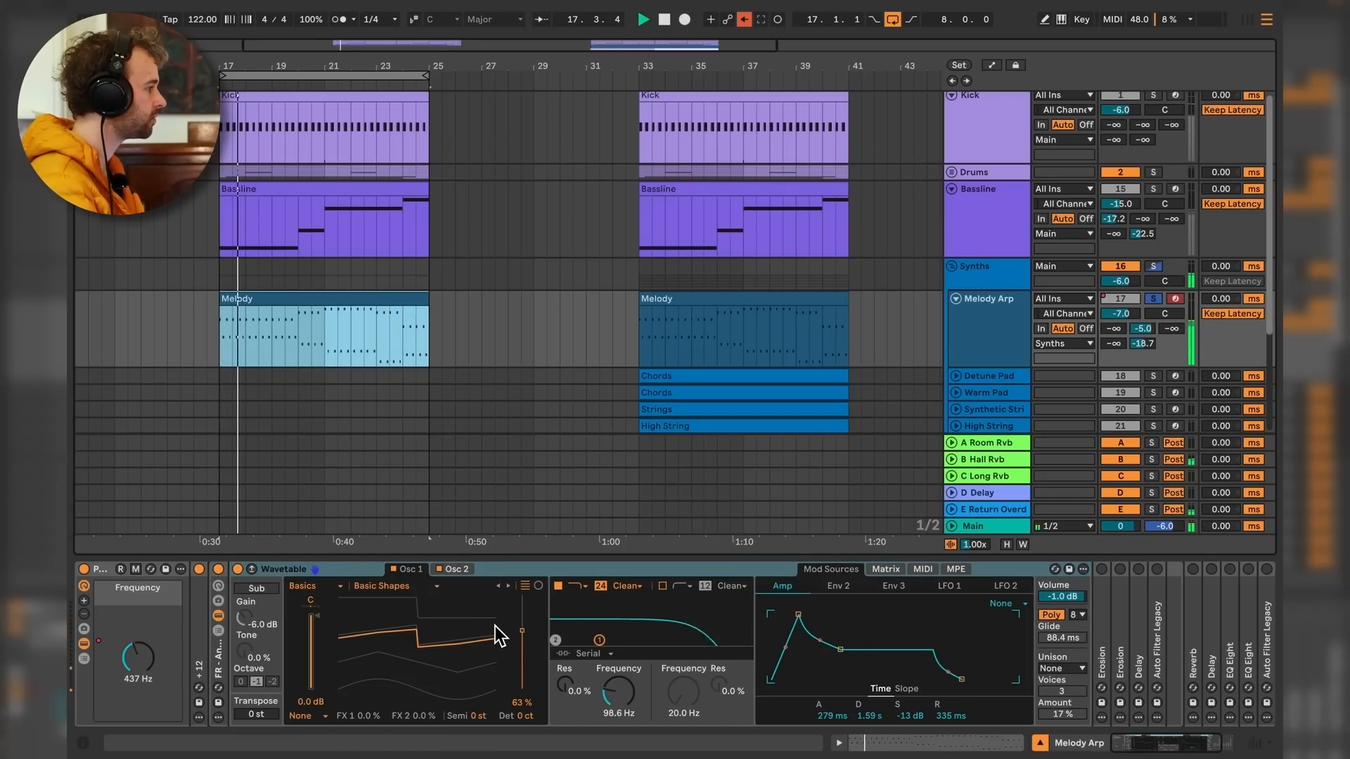
{"action": "key", "text": "space"}
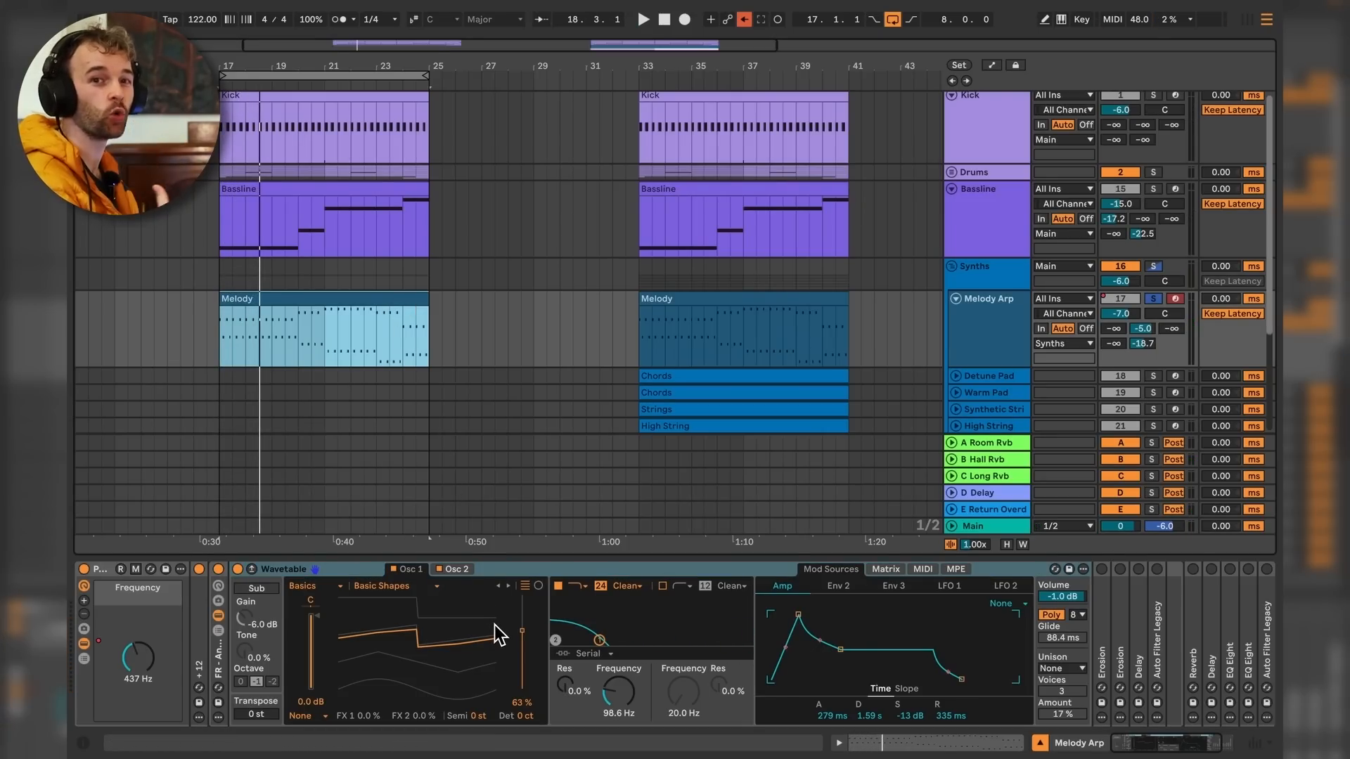
Show Wavetable's Osc 2 settings and select the Filter 1 frequency for inspection.
{"action": "left_click", "coordinate": [459, 581]}
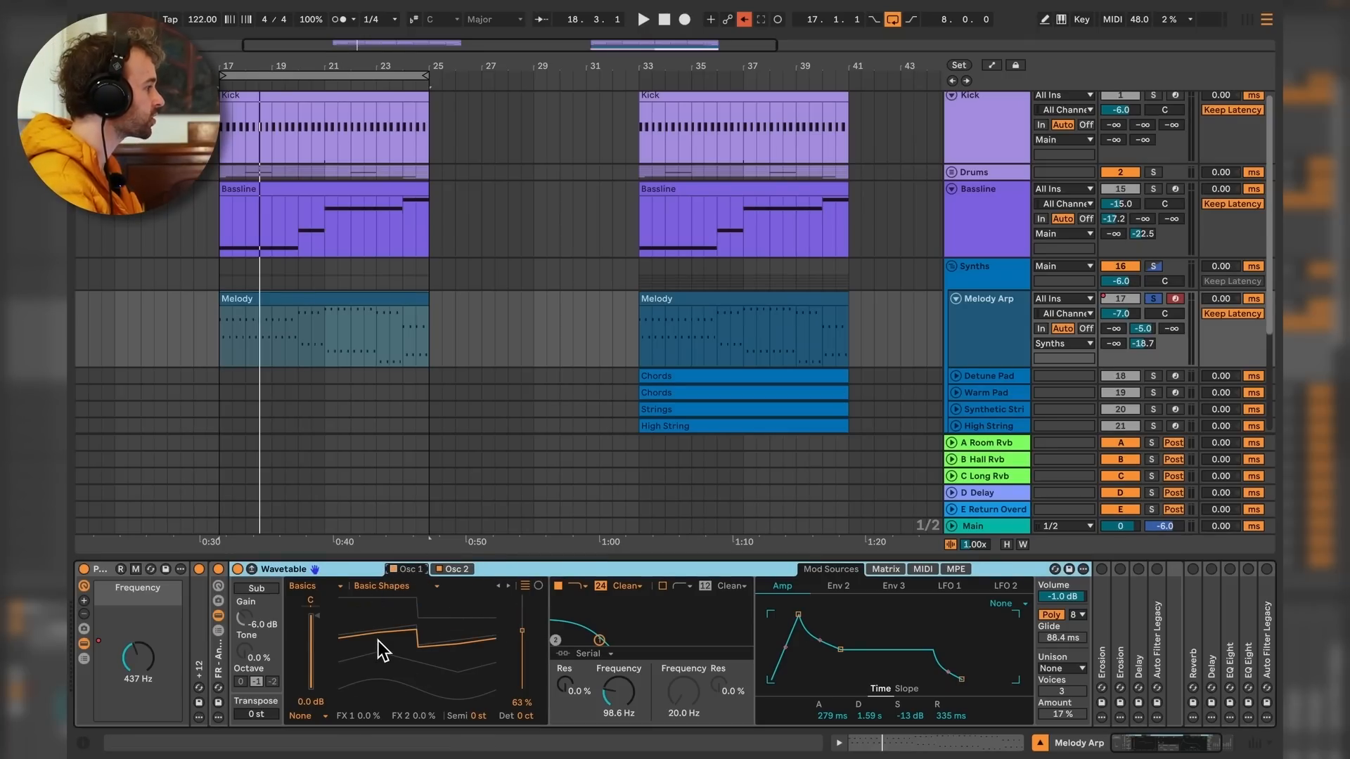
{"action": "left_click", "coordinate": [455, 573]}
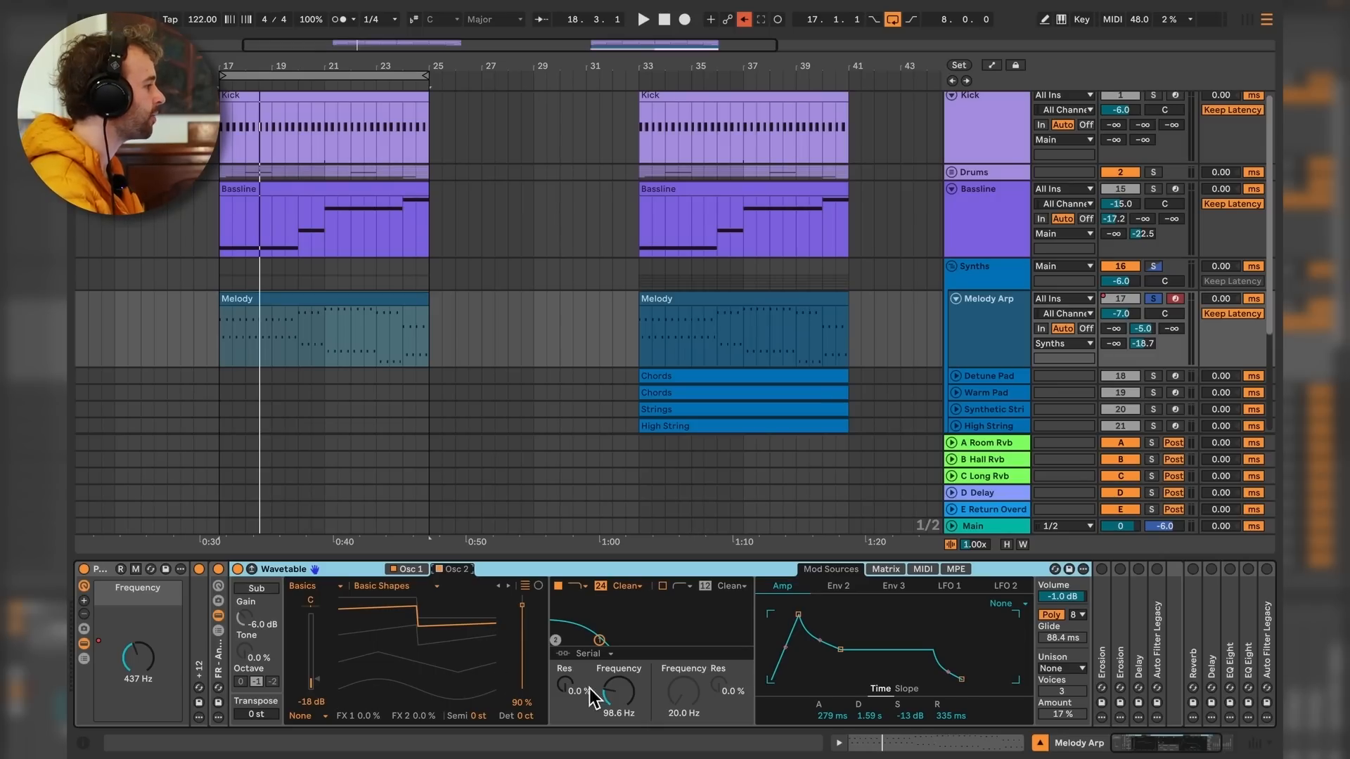
{"action": "left_click", "coordinate": [623, 695]}
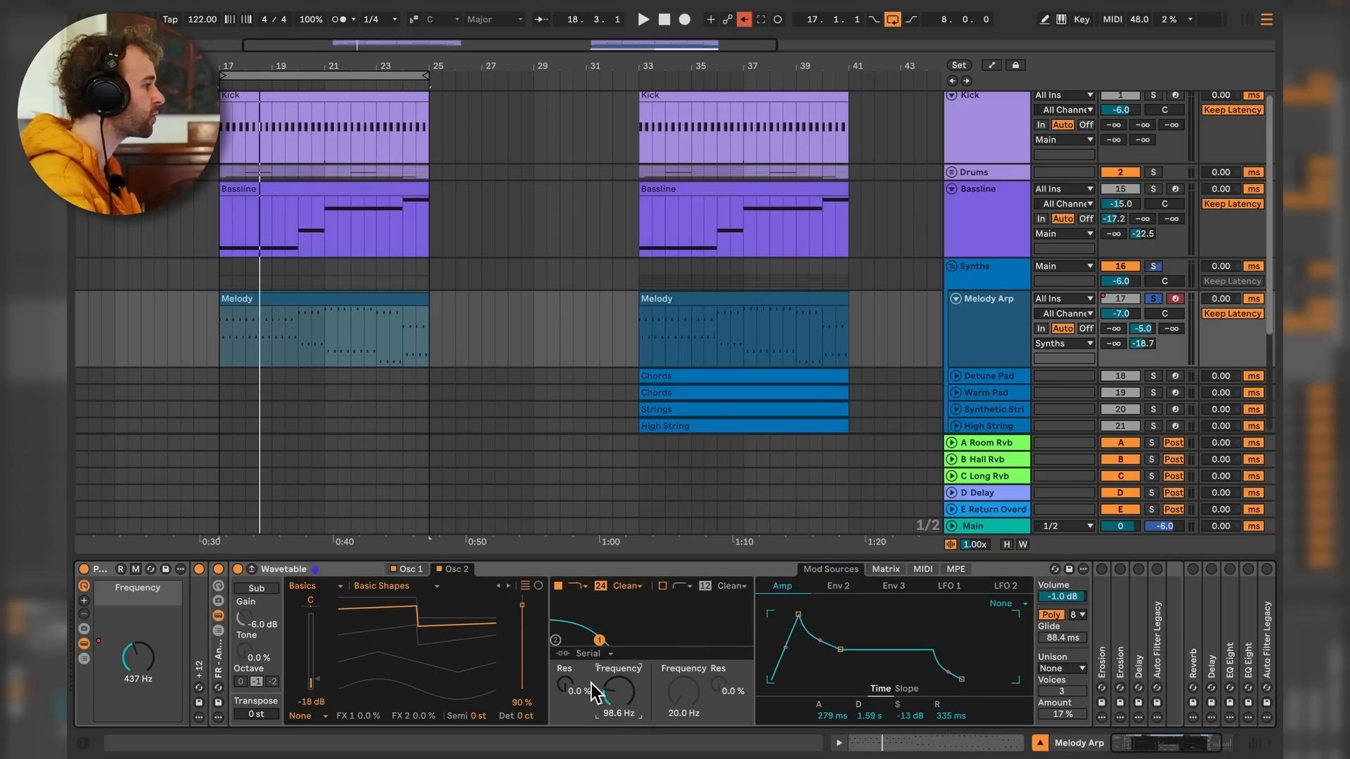
Examine Wavetable's modulation matrix and Env 2, play the melody, and show the Amp envelope.
{"action": "left_click", "coordinate": [889, 571]}
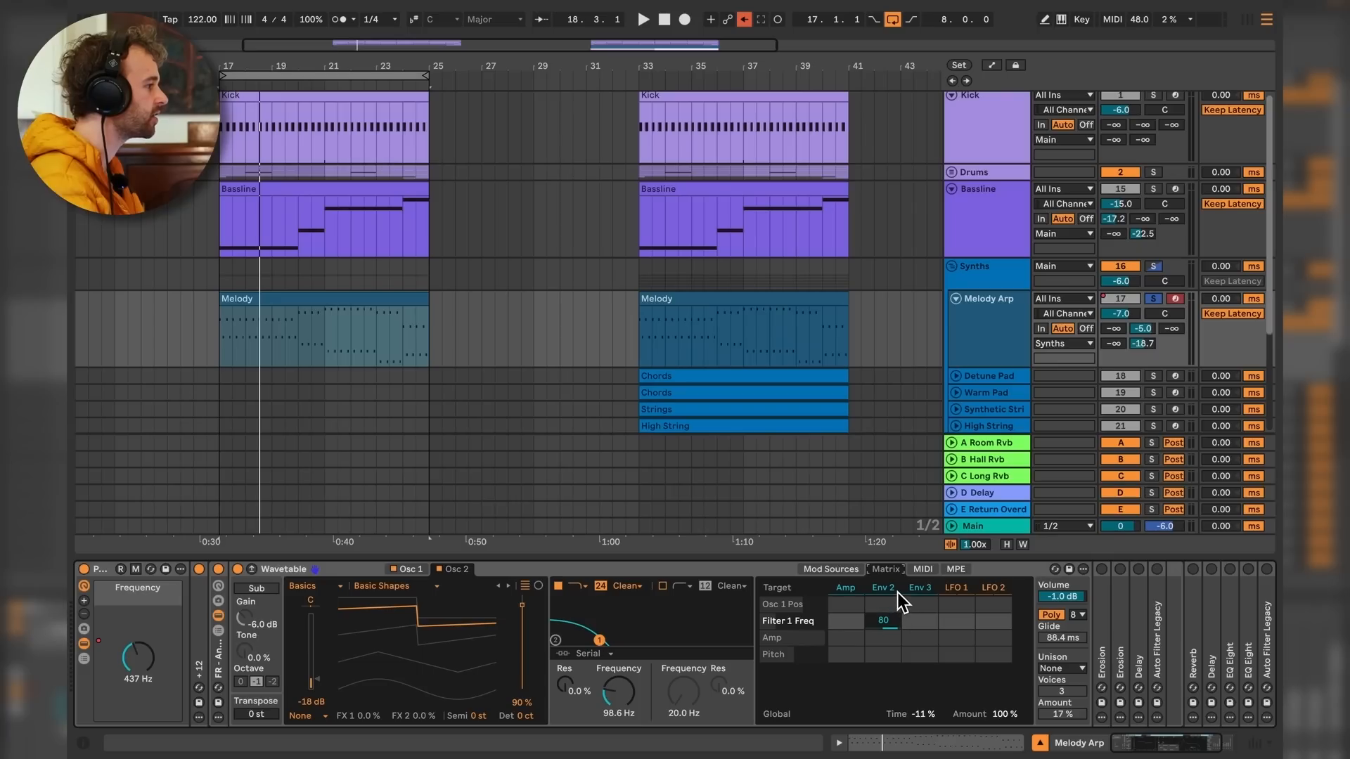
{"action": "left_click", "coordinate": [897, 593]}
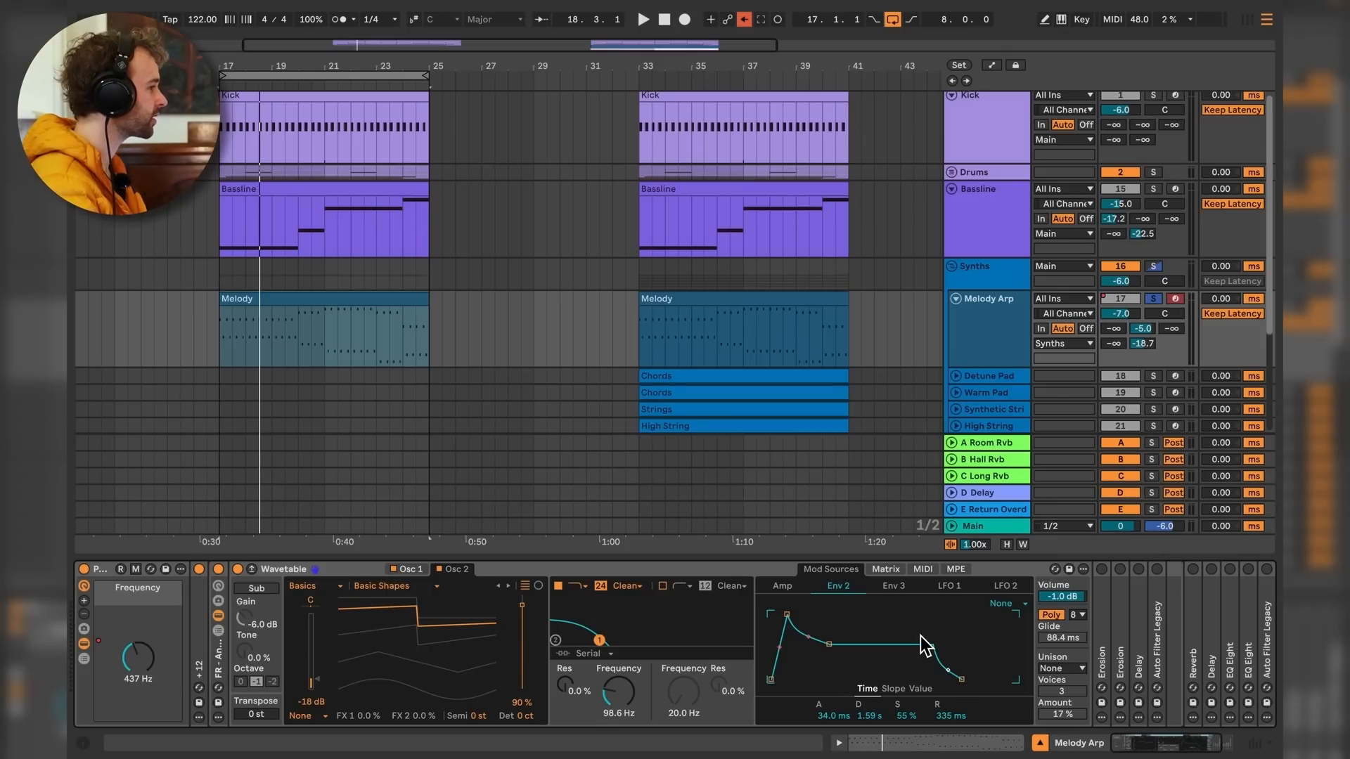
{"action": "key", "text": "space"}
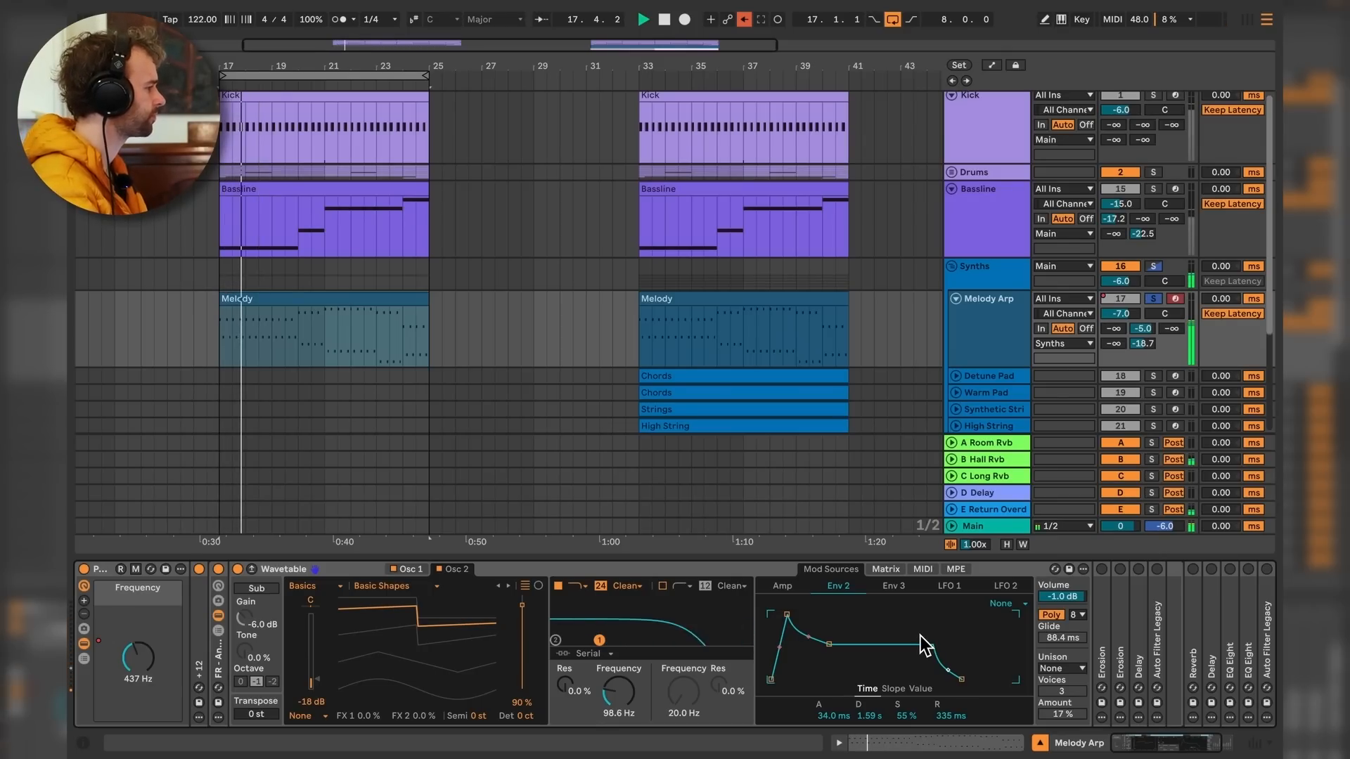
{"action": "left_click", "coordinate": [786, 586]}
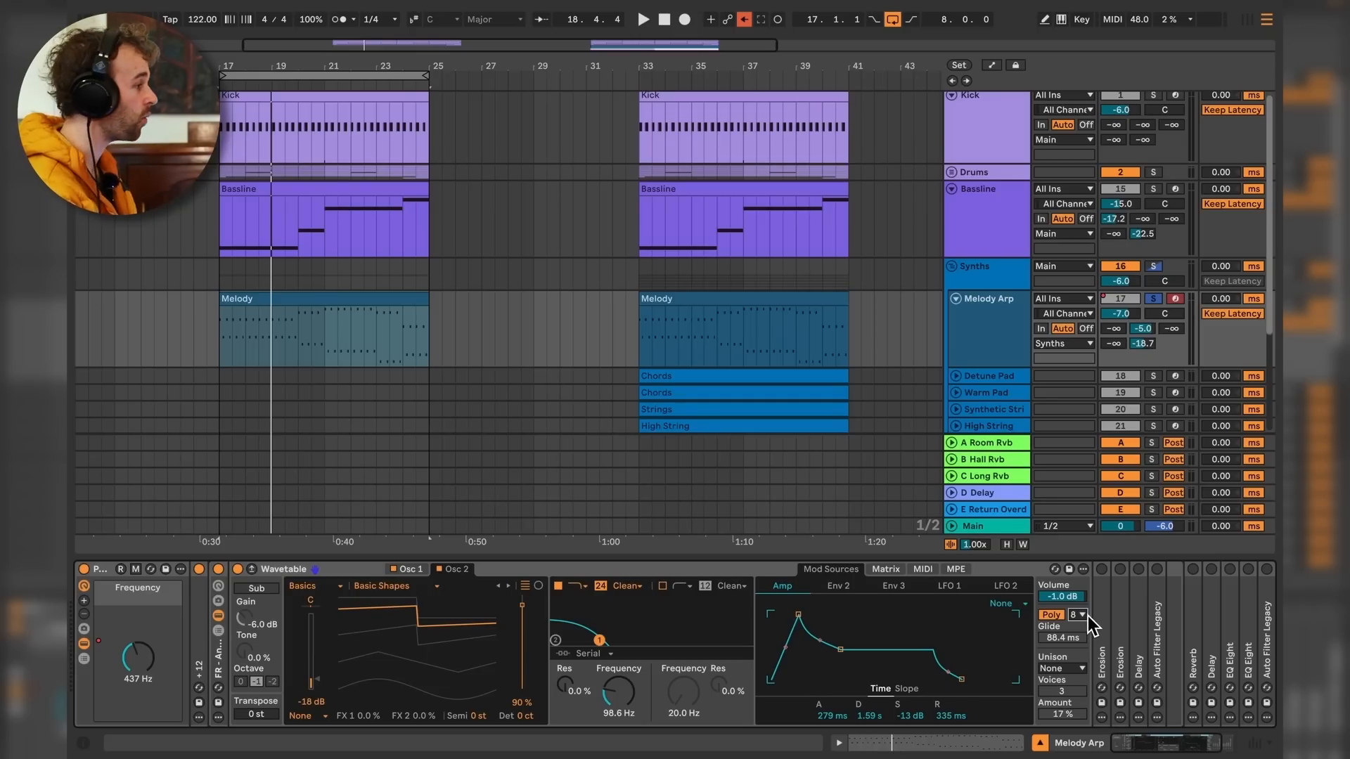
Unfold and activate both Erosion devices after Wavetable on the Melody Arp.
{"action": "scroll", "coordinate": [1107, 639], "scroll_direction": "right", "scroll_amount": 3}
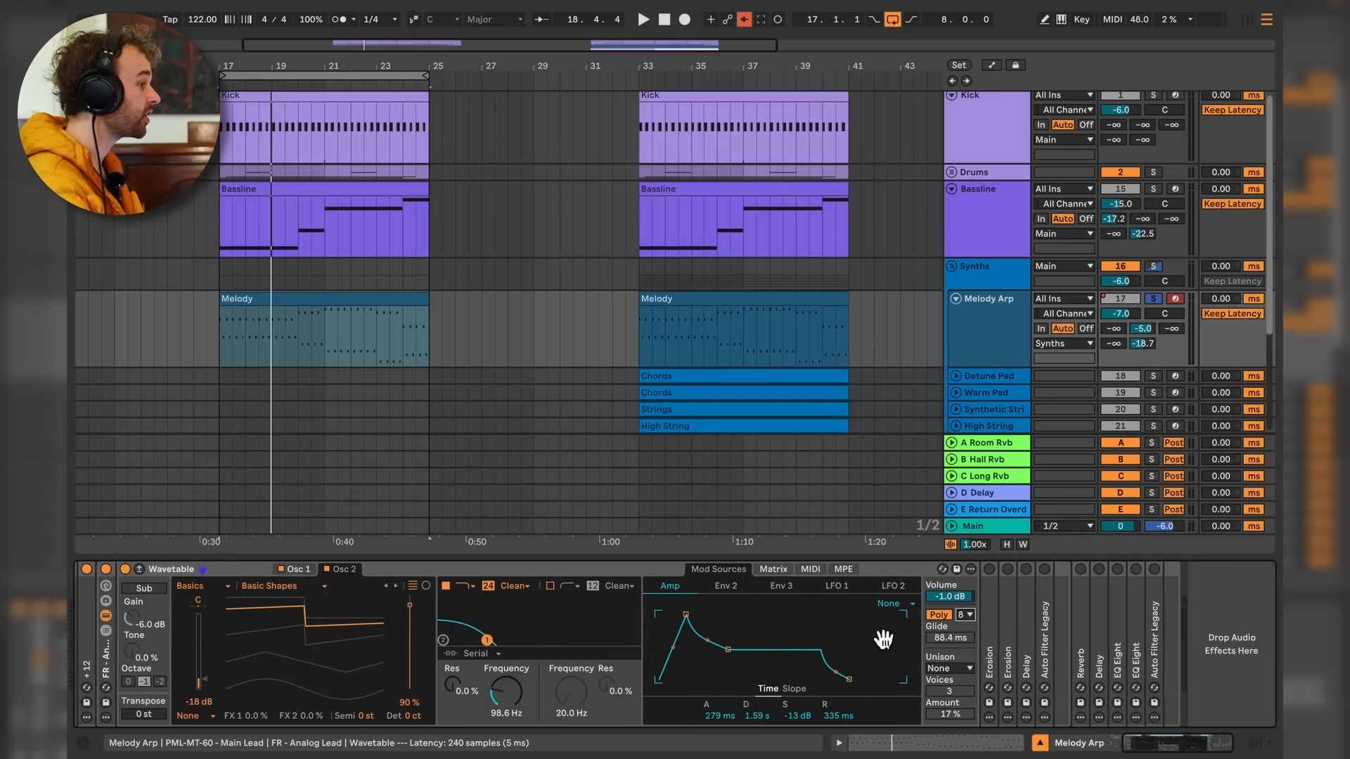
{"action": "double_click", "coordinate": [988, 630]}
{"action": "left_click_drag", "start_coordinate": [1069, 630], "coordinate": [940, 640]}
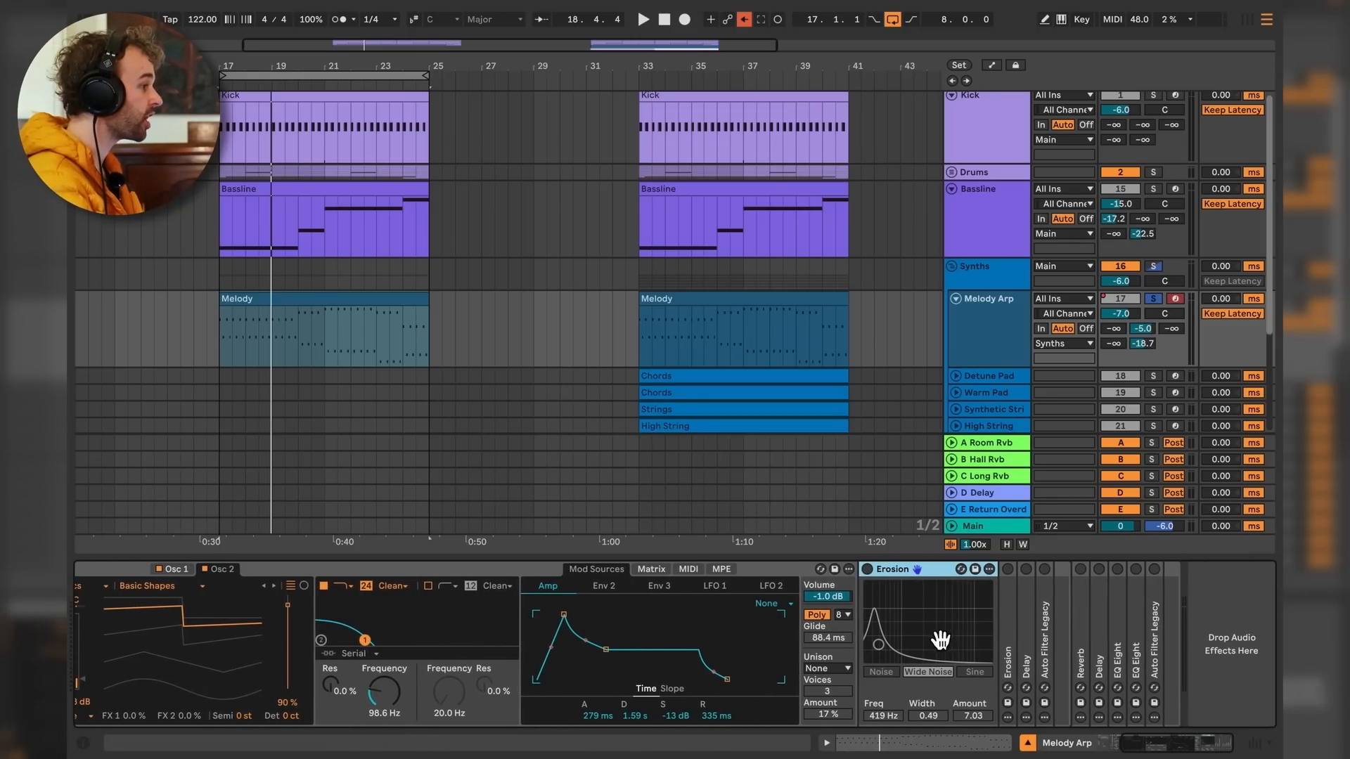
{"action": "left_click", "coordinate": [1011, 629]}
{"action": "double_click", "coordinate": [1012, 629]}
{"action": "left_click", "coordinate": [869, 570]}
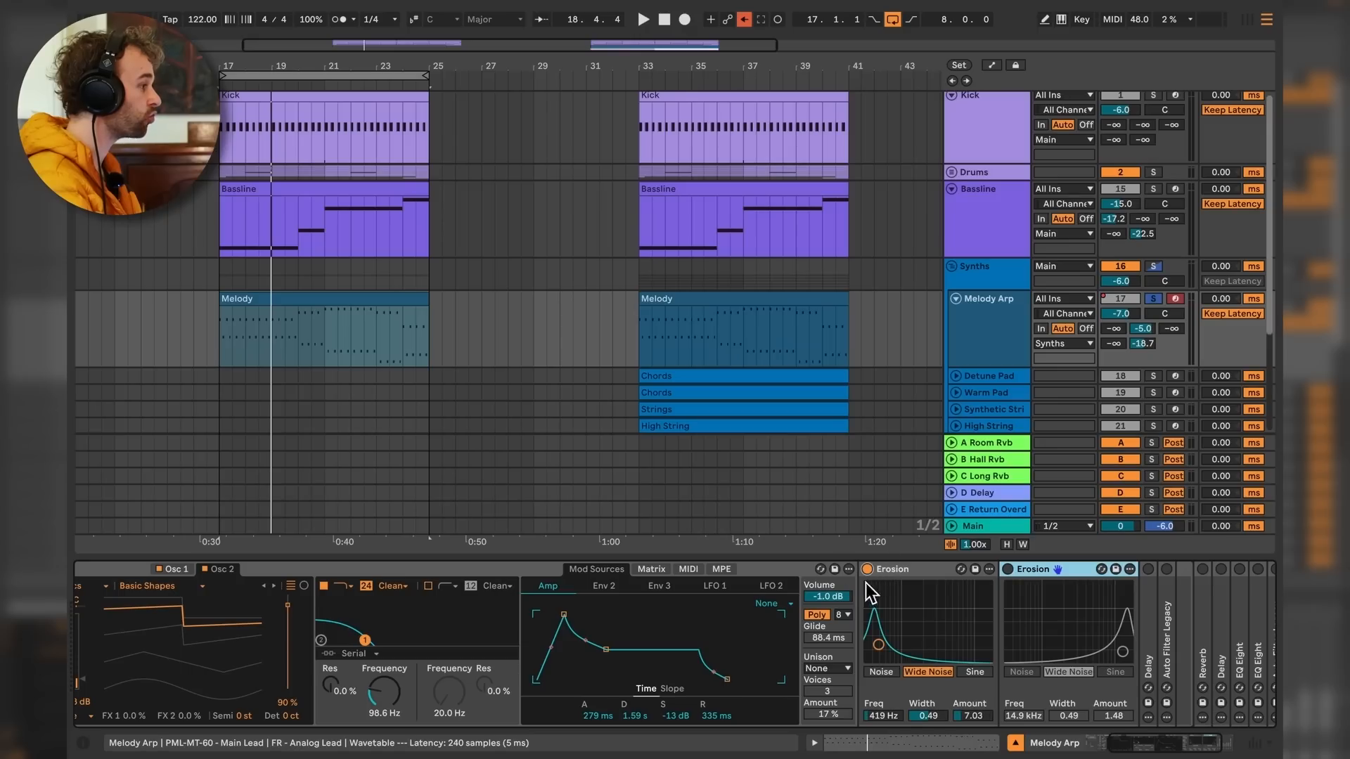
{"action": "left_click", "coordinate": [916, 572]}
{"action": "left_click", "coordinate": [1008, 569]}
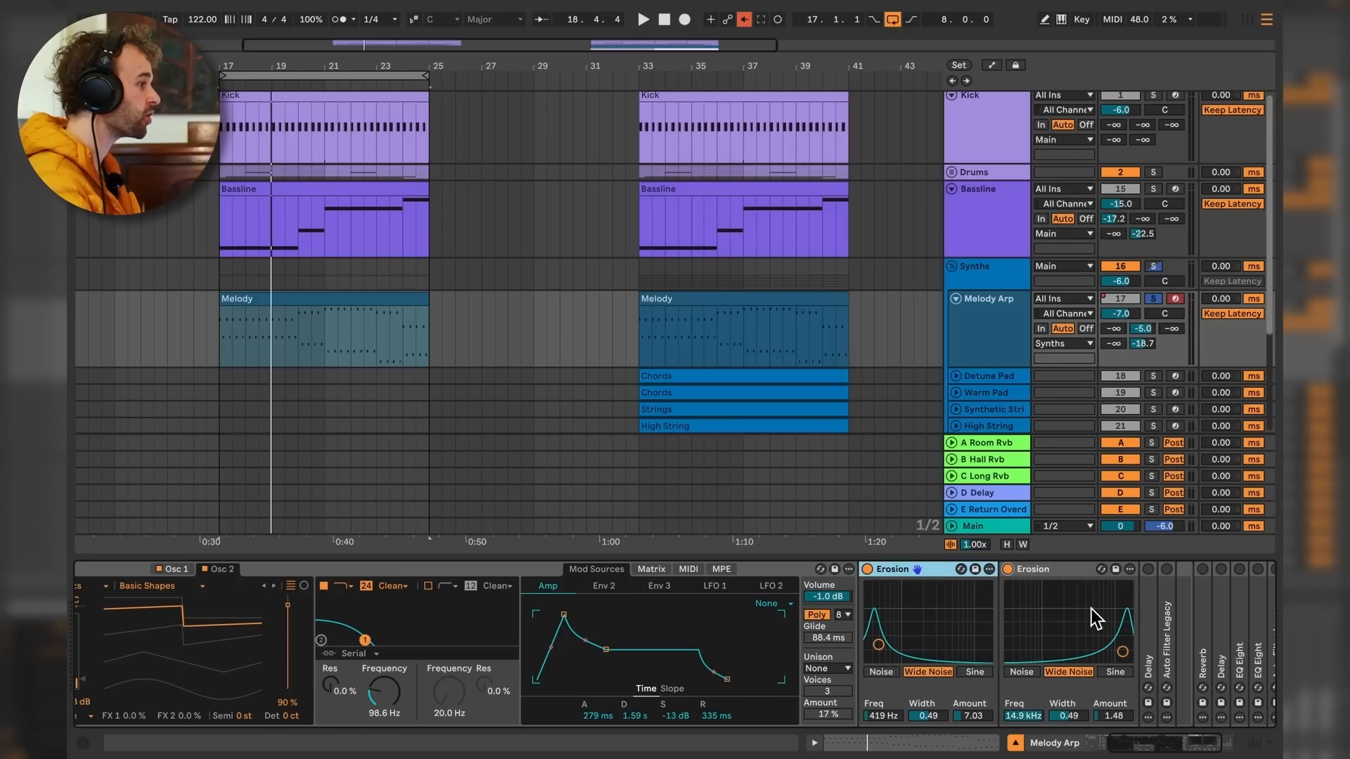
Play the soloed Melody Arp from bar 17 to hear it with both Erosions active.
{"action": "scroll", "coordinate": [1091, 609], "scroll_direction": "right", "scroll_amount": 3}
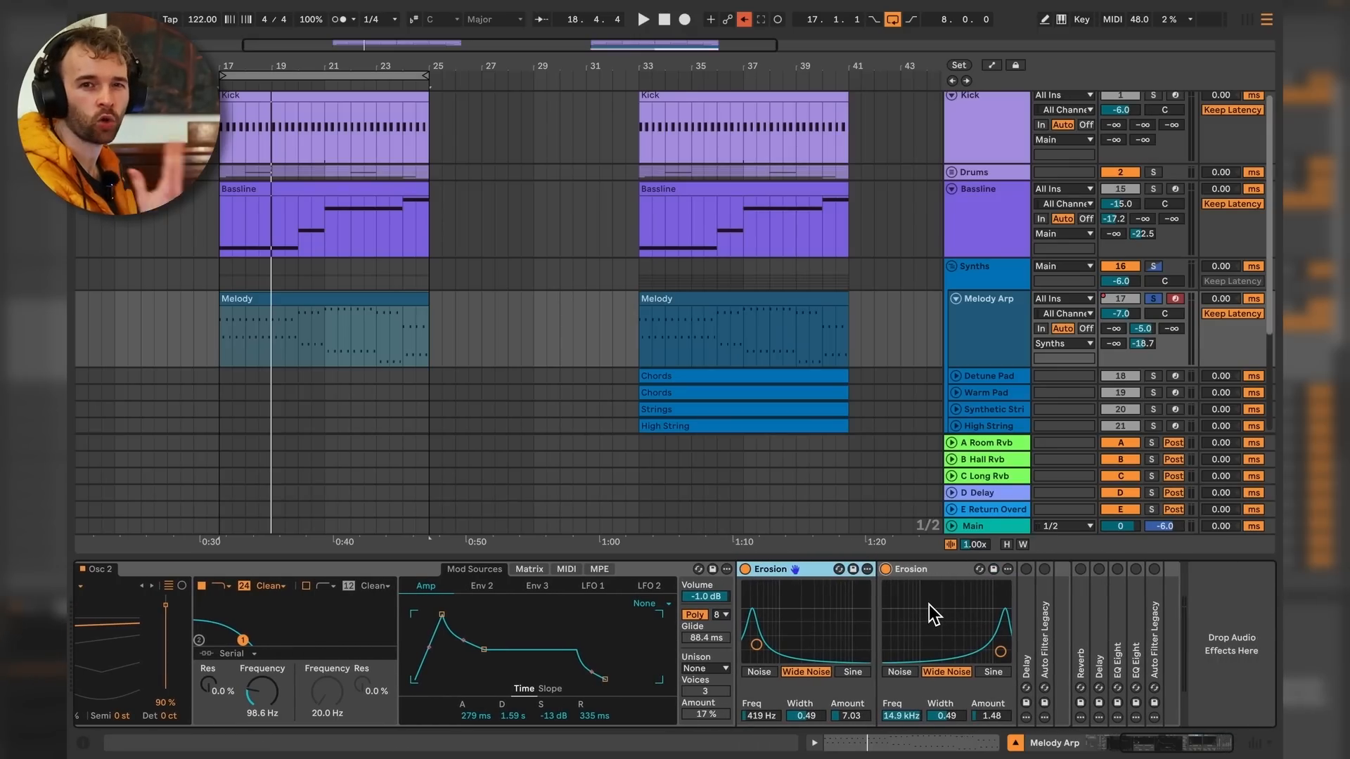
{"action": "key", "text": "space"}
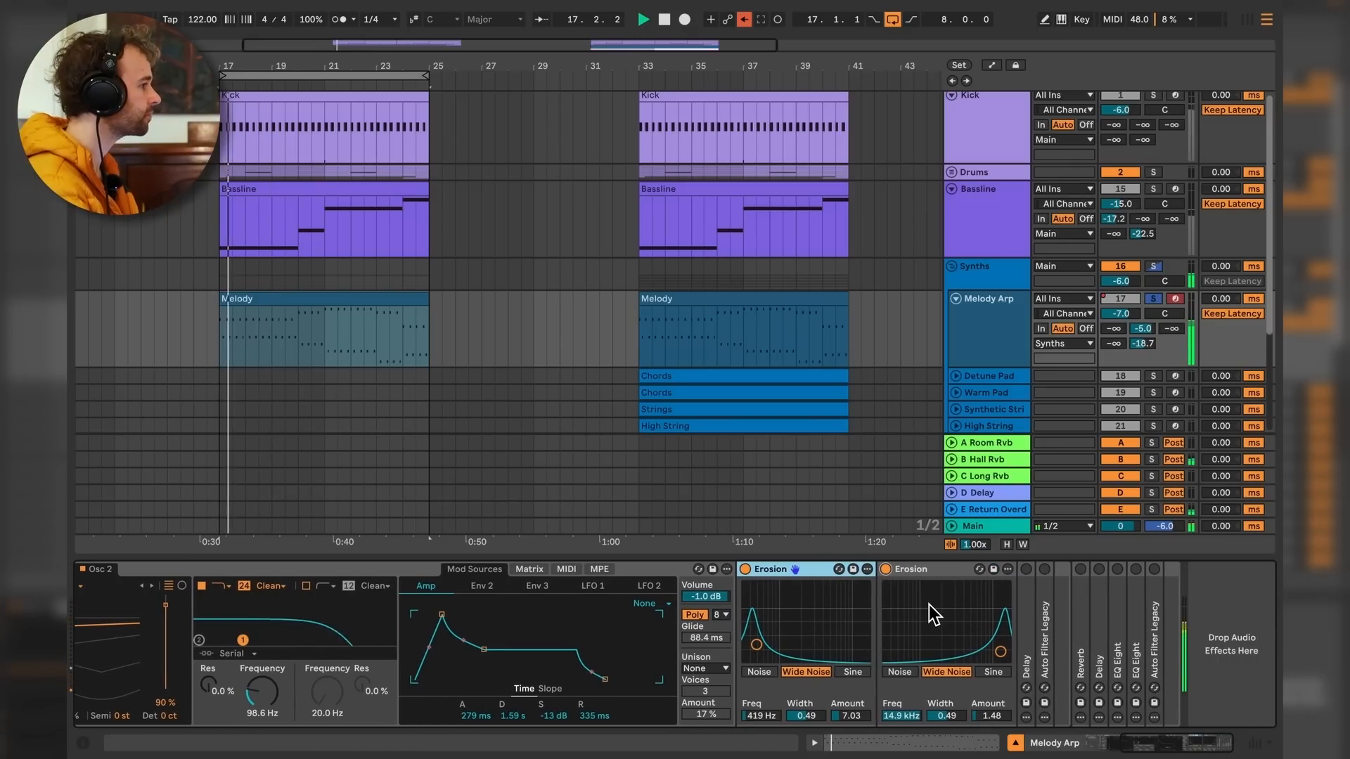
{"action": "key", "text": "space"}
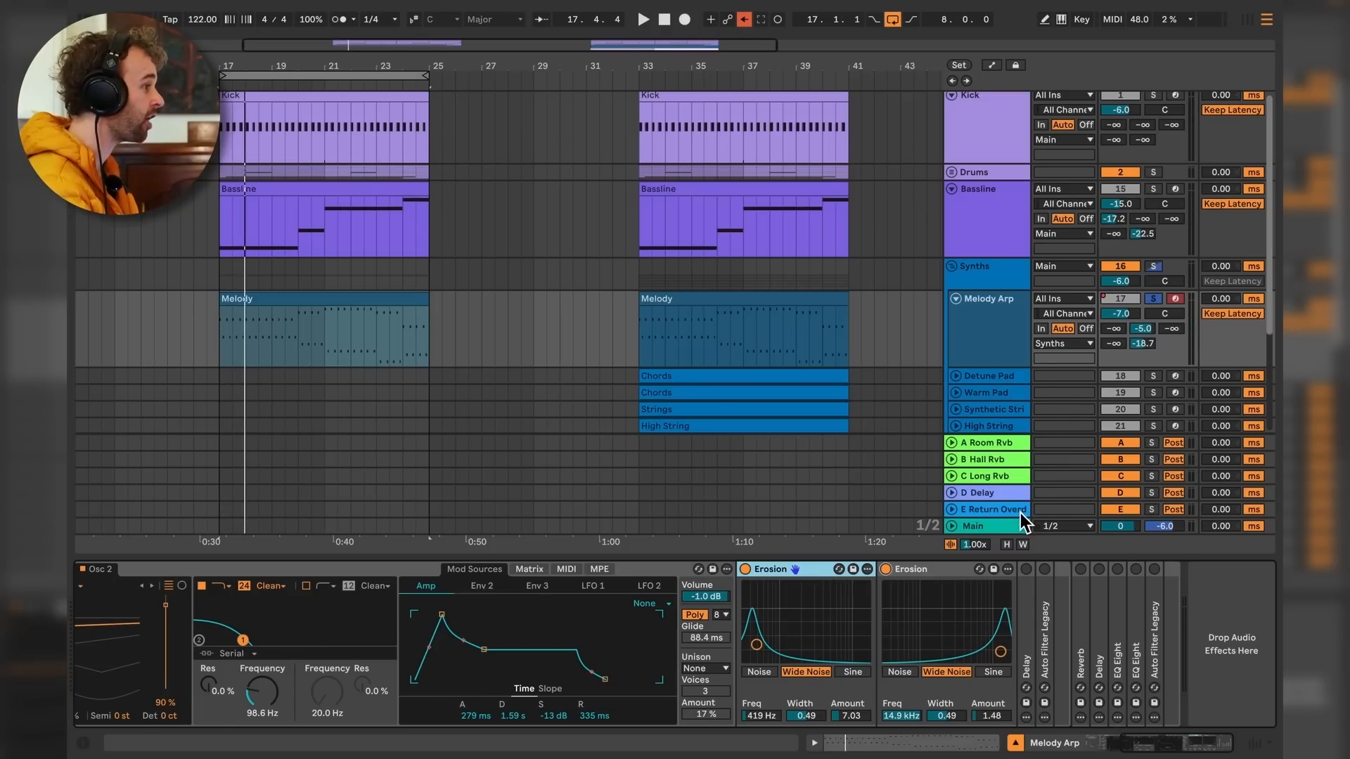
Mute the C Long Rvb and B Hall Rvb returns, activate the Melody Arp's first Delay, and play the melody.
{"action": "left_click", "coordinate": [1127, 476]}
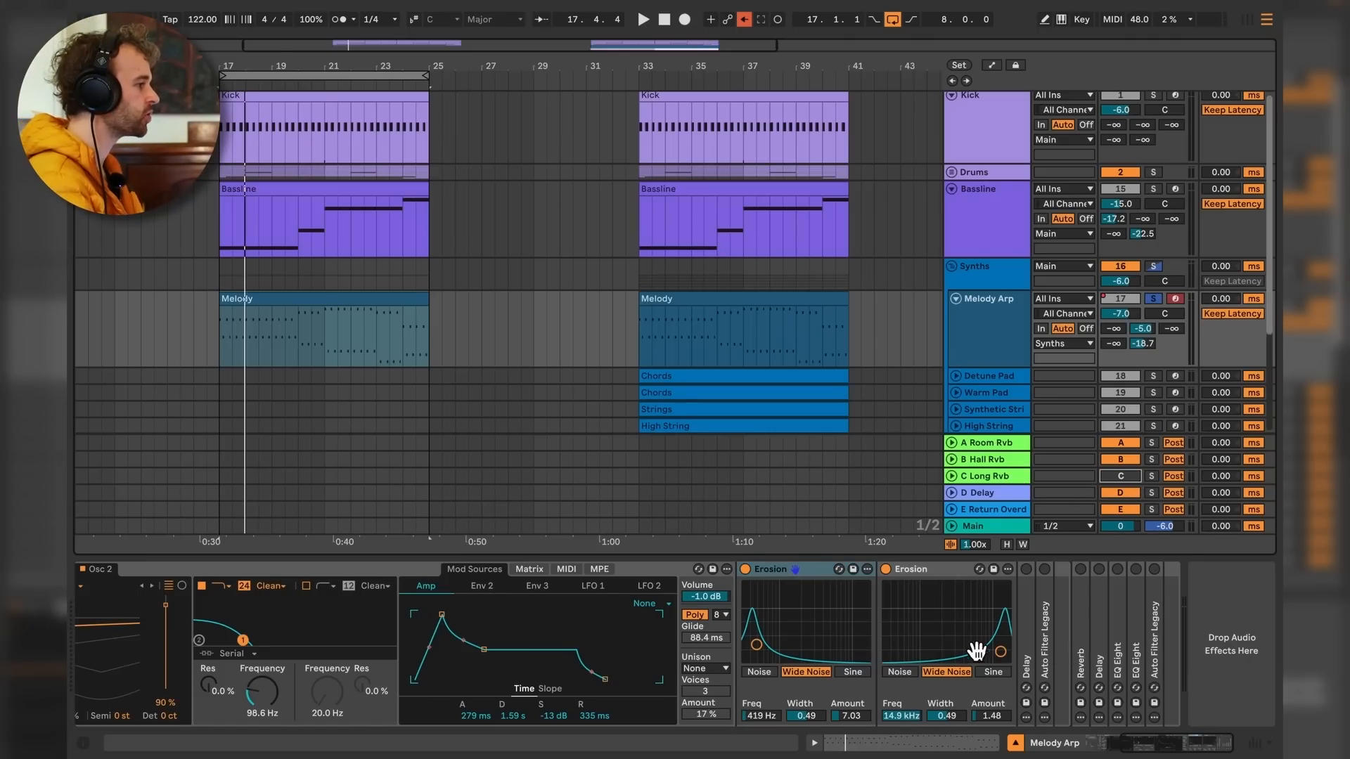
{"action": "double_click", "coordinate": [1027, 630]}
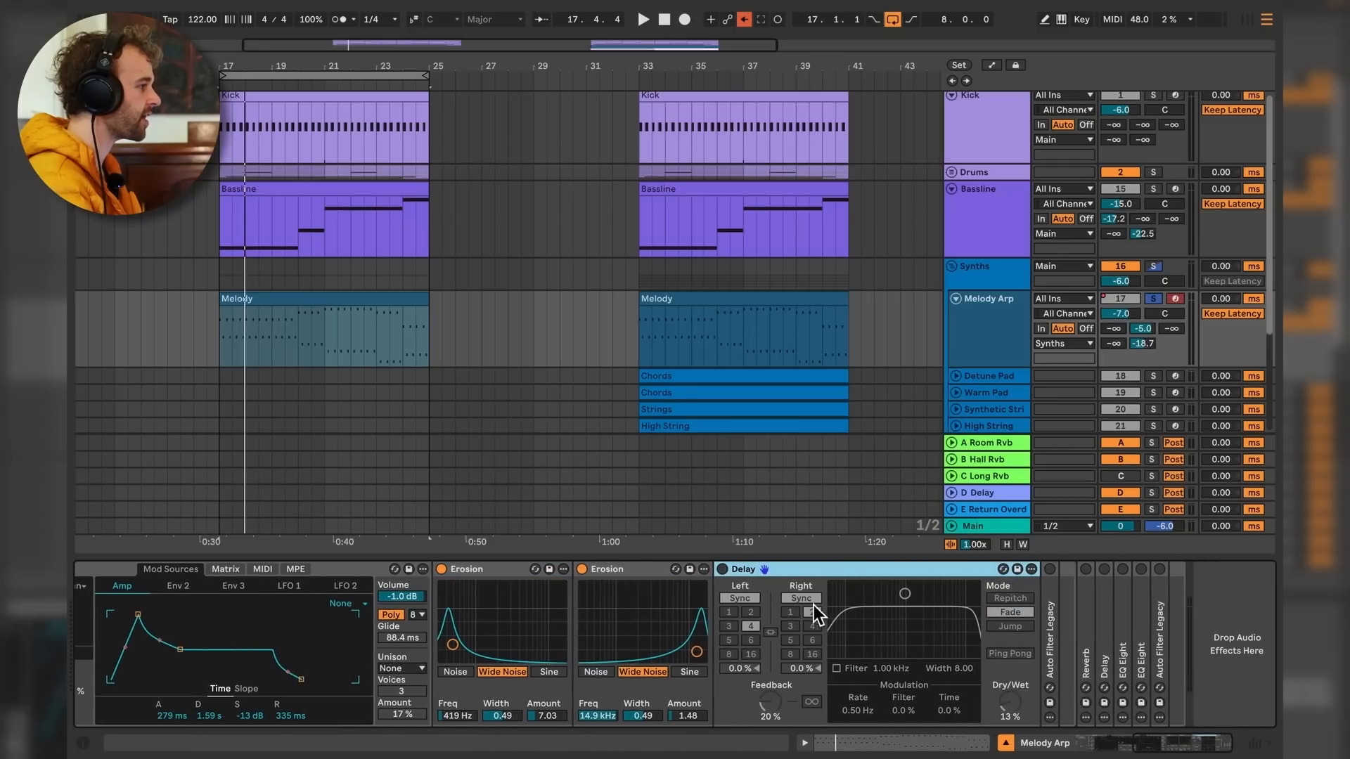
{"action": "left_click", "coordinate": [725, 570]}
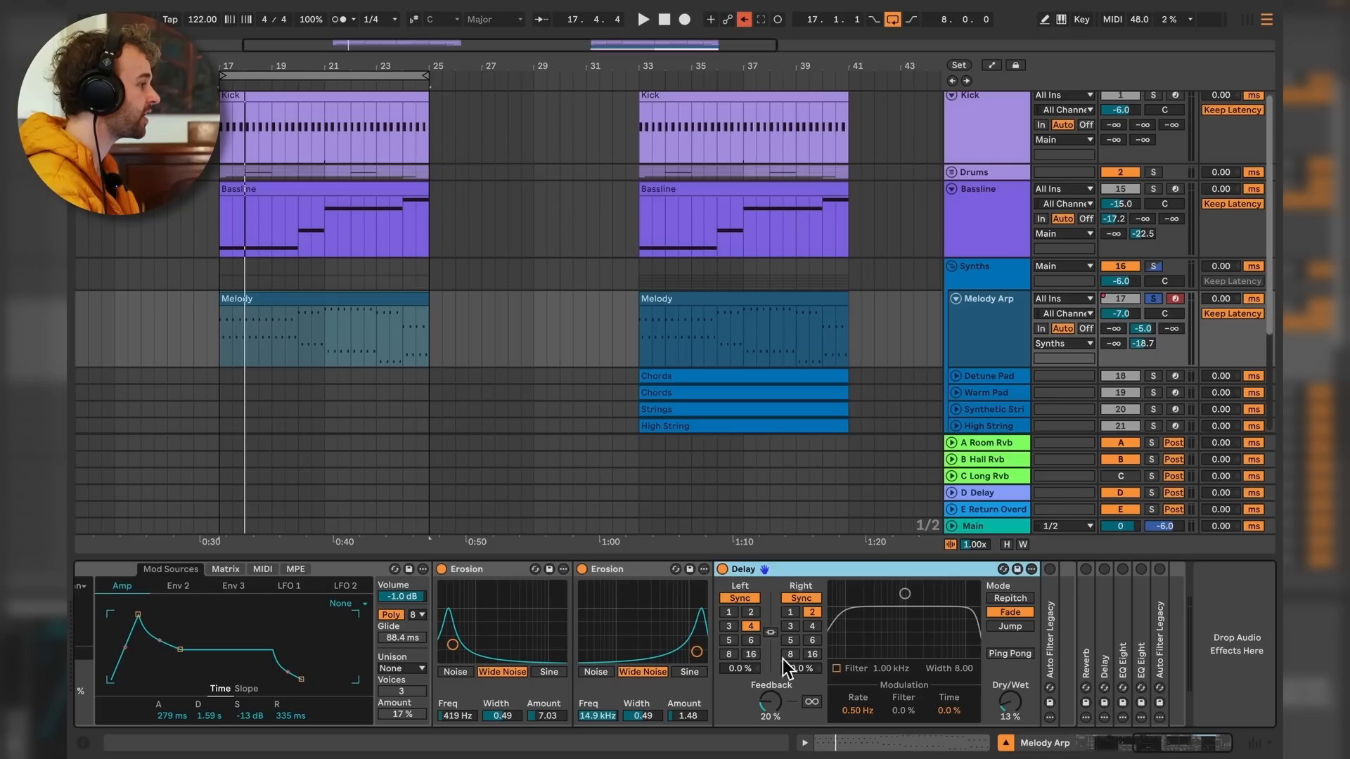
{"action": "key", "text": "space"}
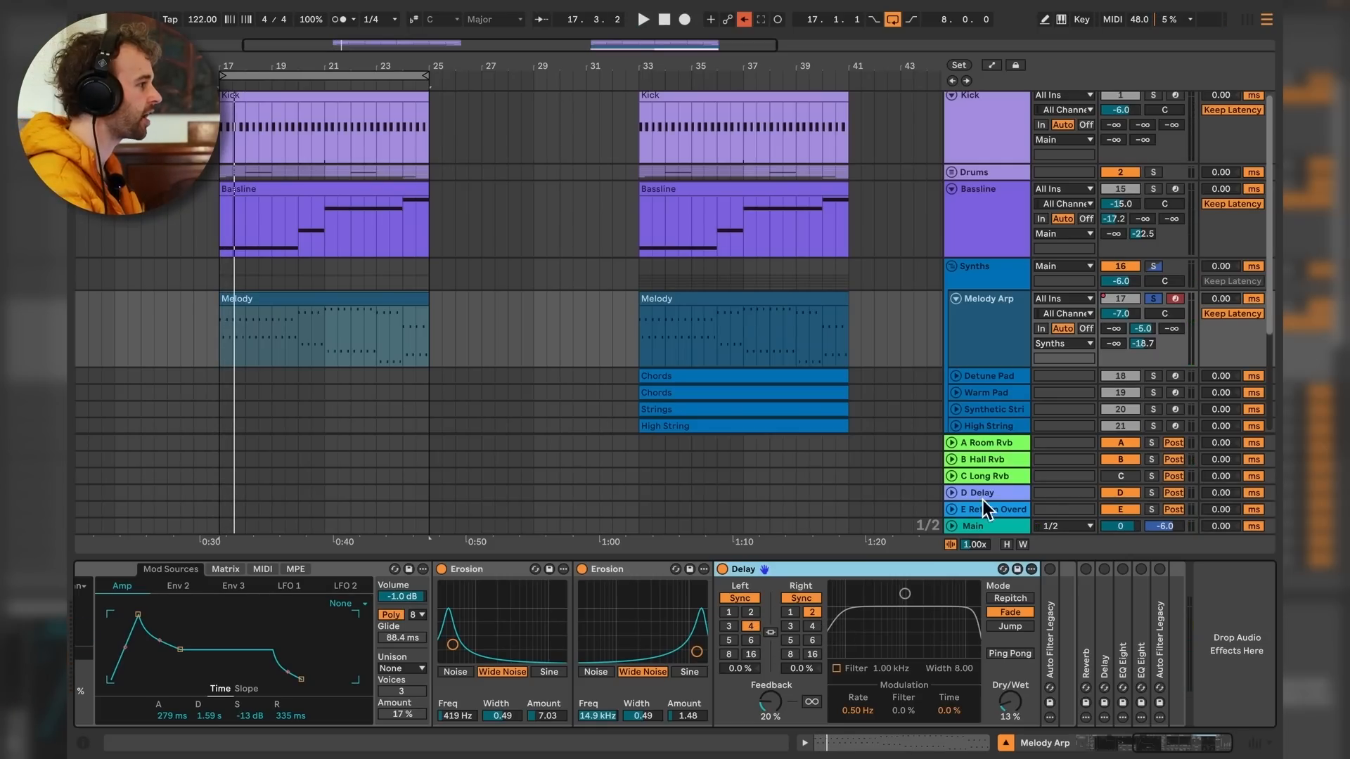
{"action": "left_click", "coordinate": [1130, 461]}
{"action": "key", "text": "space"}
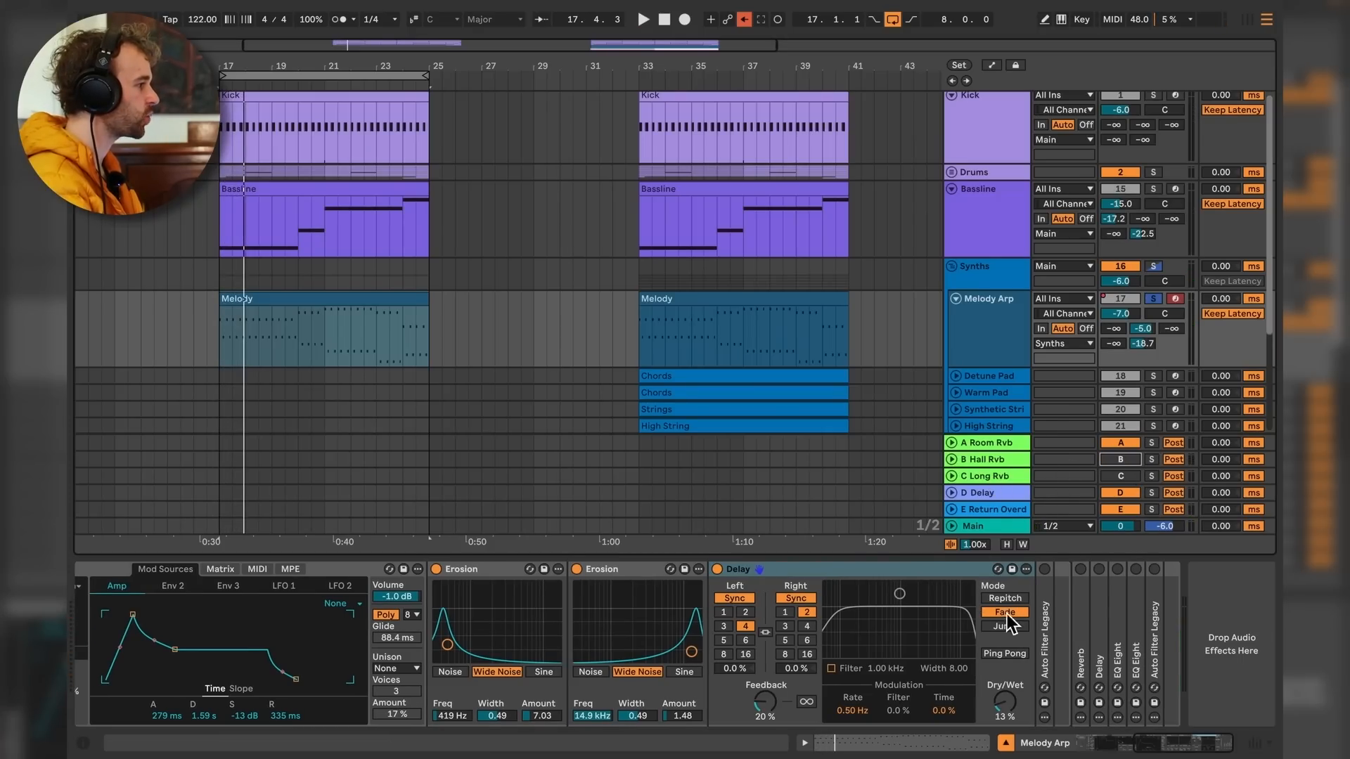
Unfold and activate the Auto Filter Legacy after the first Delay and play the melody through it.
{"action": "double_click", "coordinate": [1047, 626]}
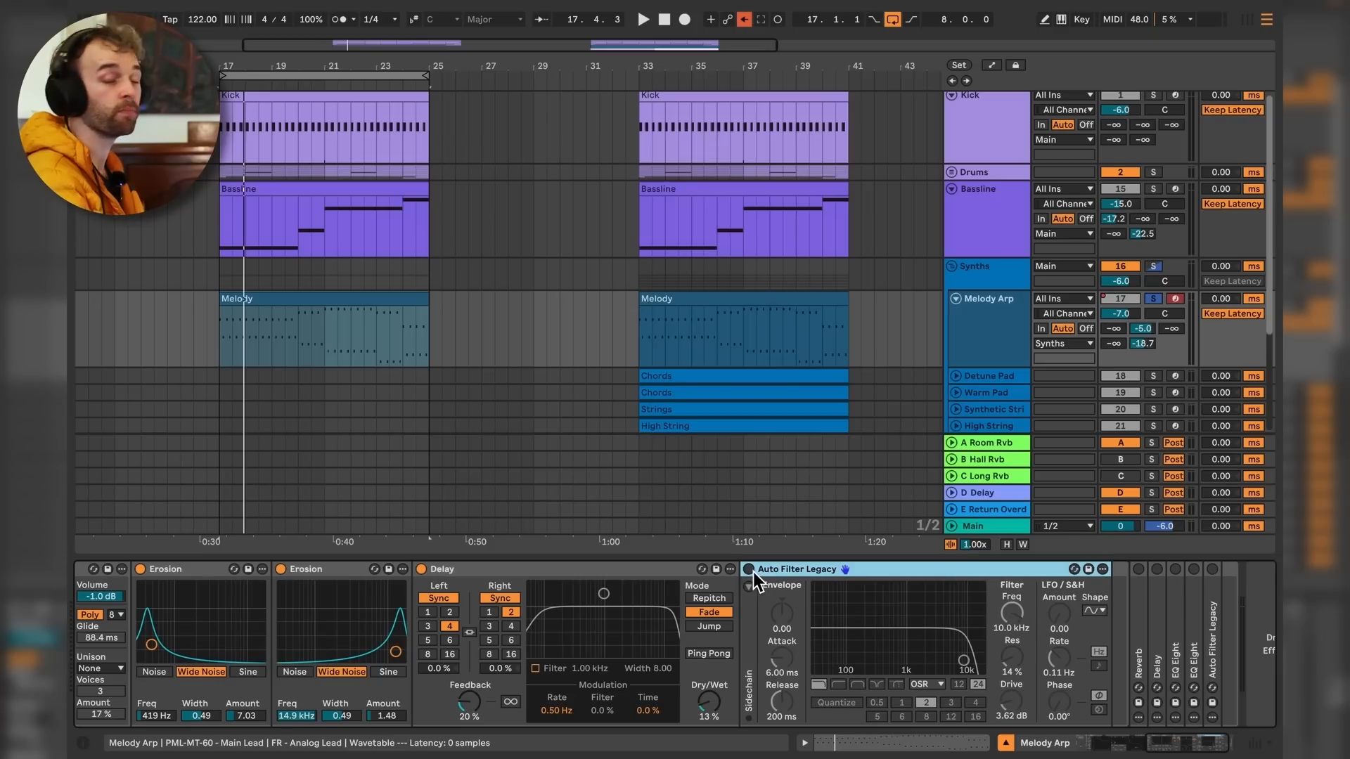
{"action": "left_click", "coordinate": [750, 570]}
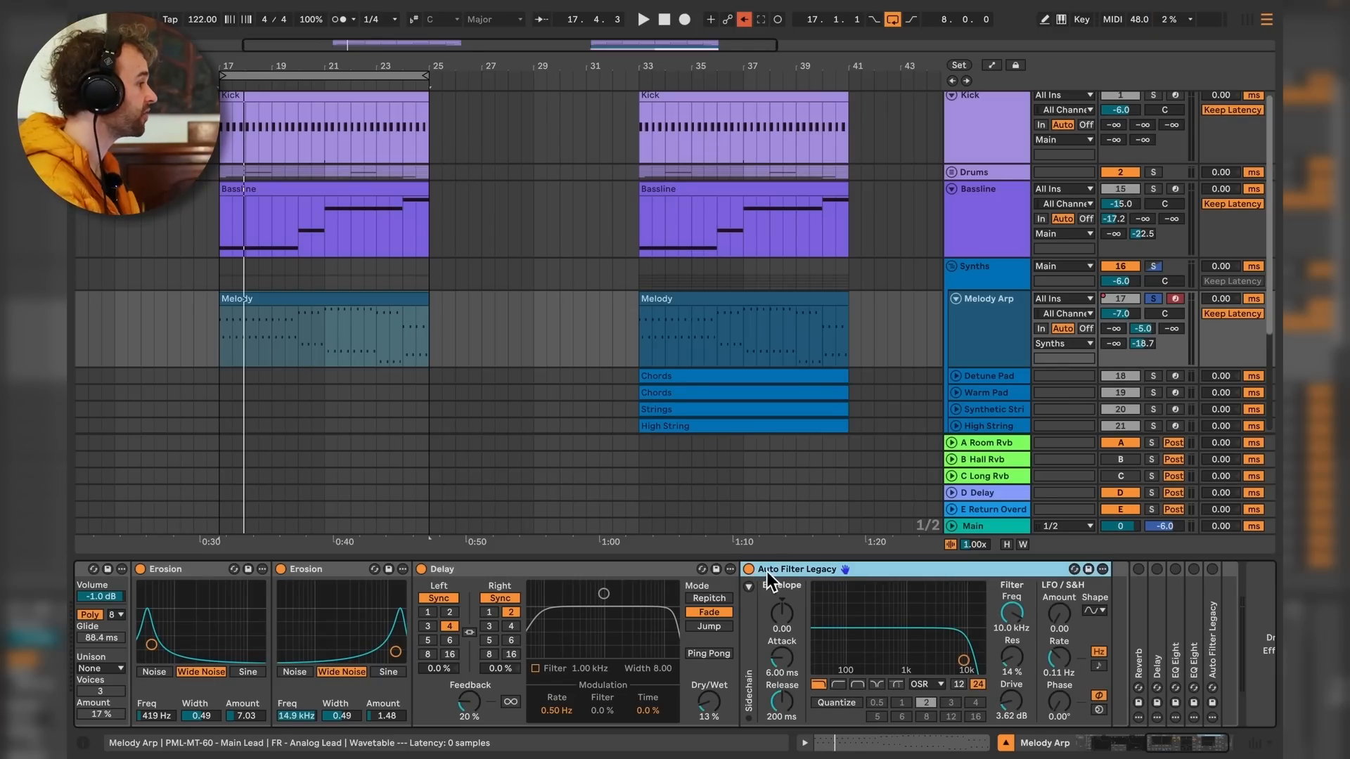
{"action": "key", "text": "space"}
Unfold and activate the Reverb on the Melody Arp and play the melody from bar 17.
{"action": "left_click_drag", "start_coordinate": [1123, 637], "coordinate": [1069, 639]}
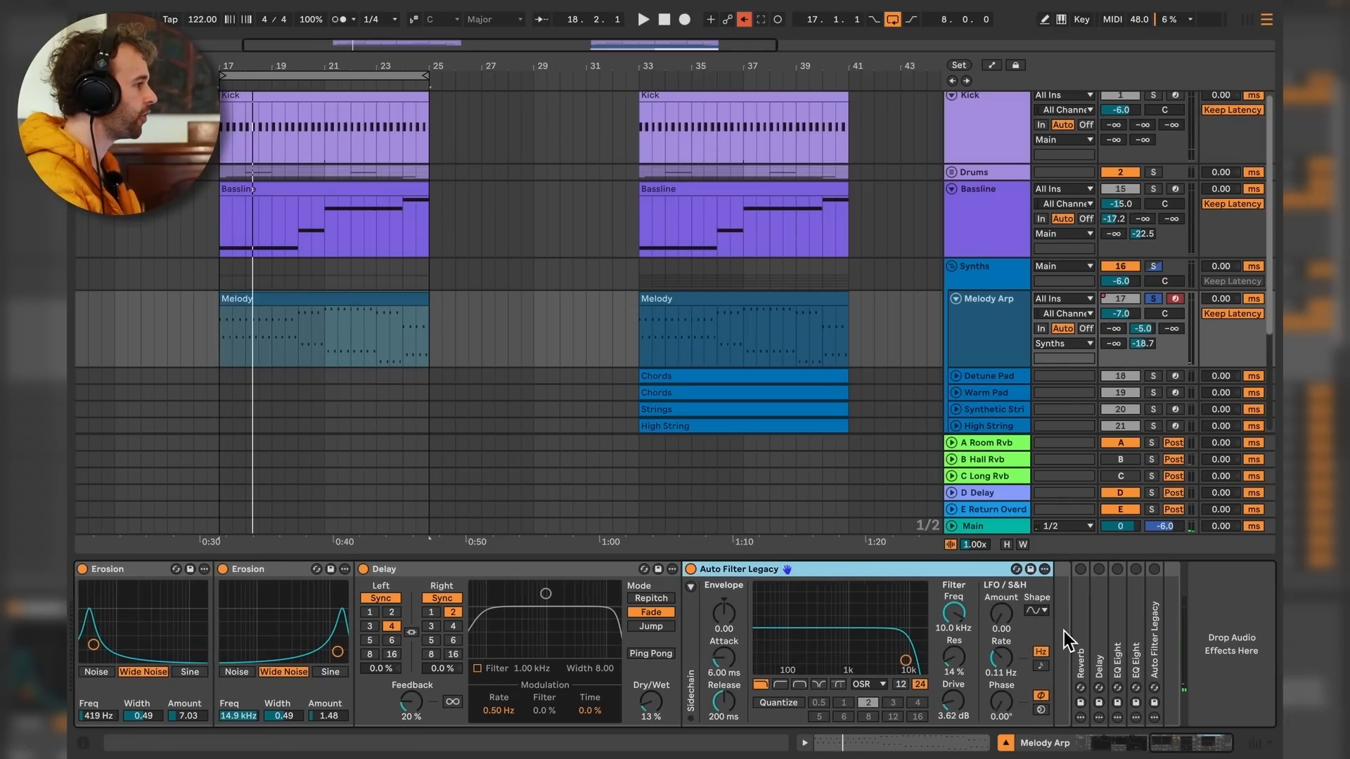
{"action": "double_click", "coordinate": [1080, 625]}
{"action": "left_click_drag", "start_coordinate": [1185, 632], "coordinate": [794, 649]}
{"action": "key", "text": "space"}
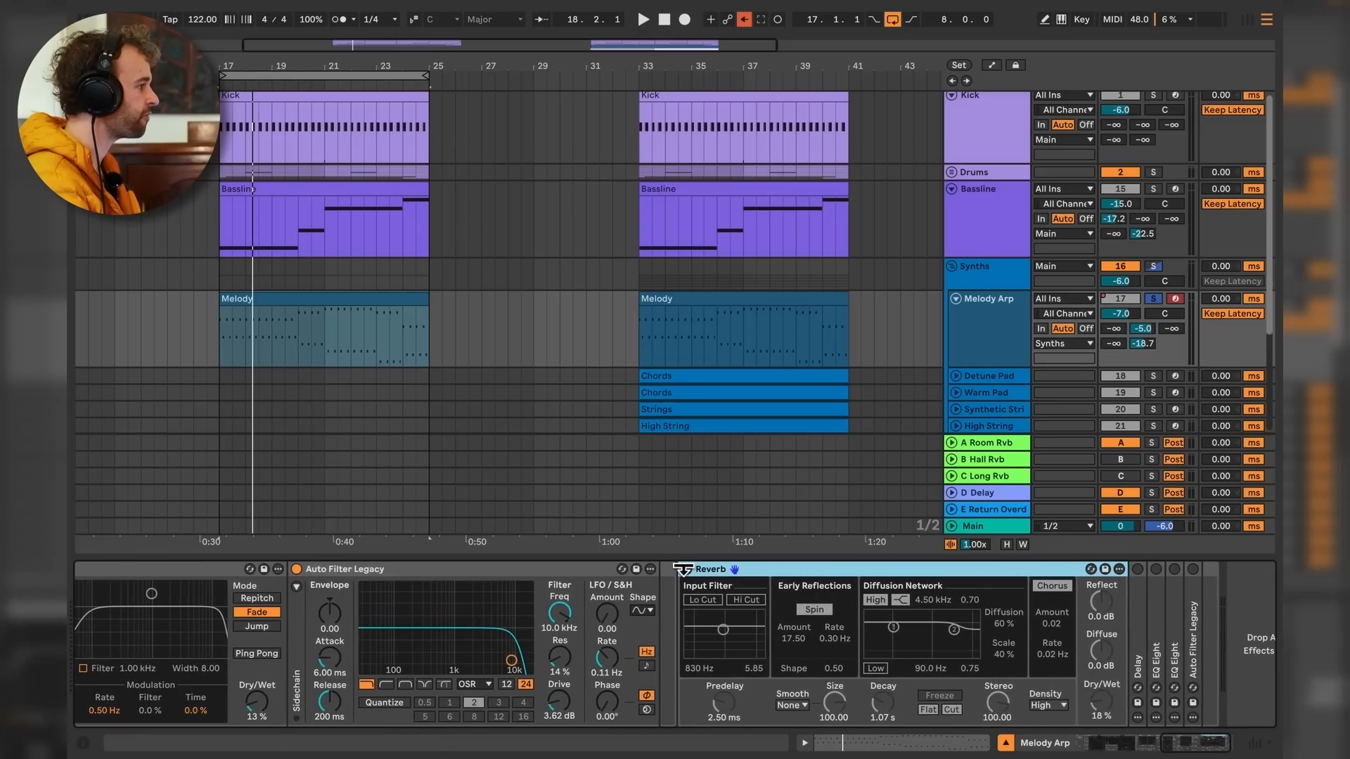
{"action": "left_click", "coordinate": [687, 570]}
{"action": "key", "text": "space"}
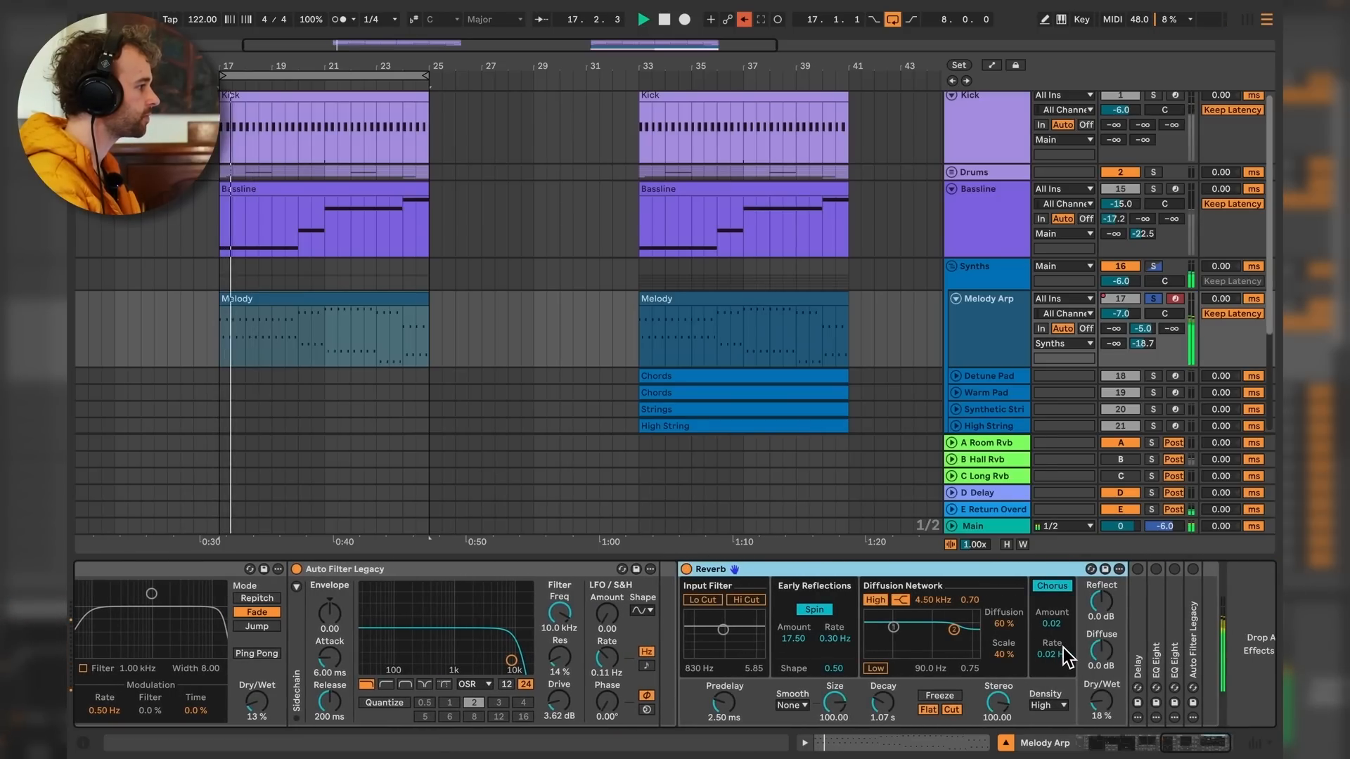
{"action": "key", "text": "space"}
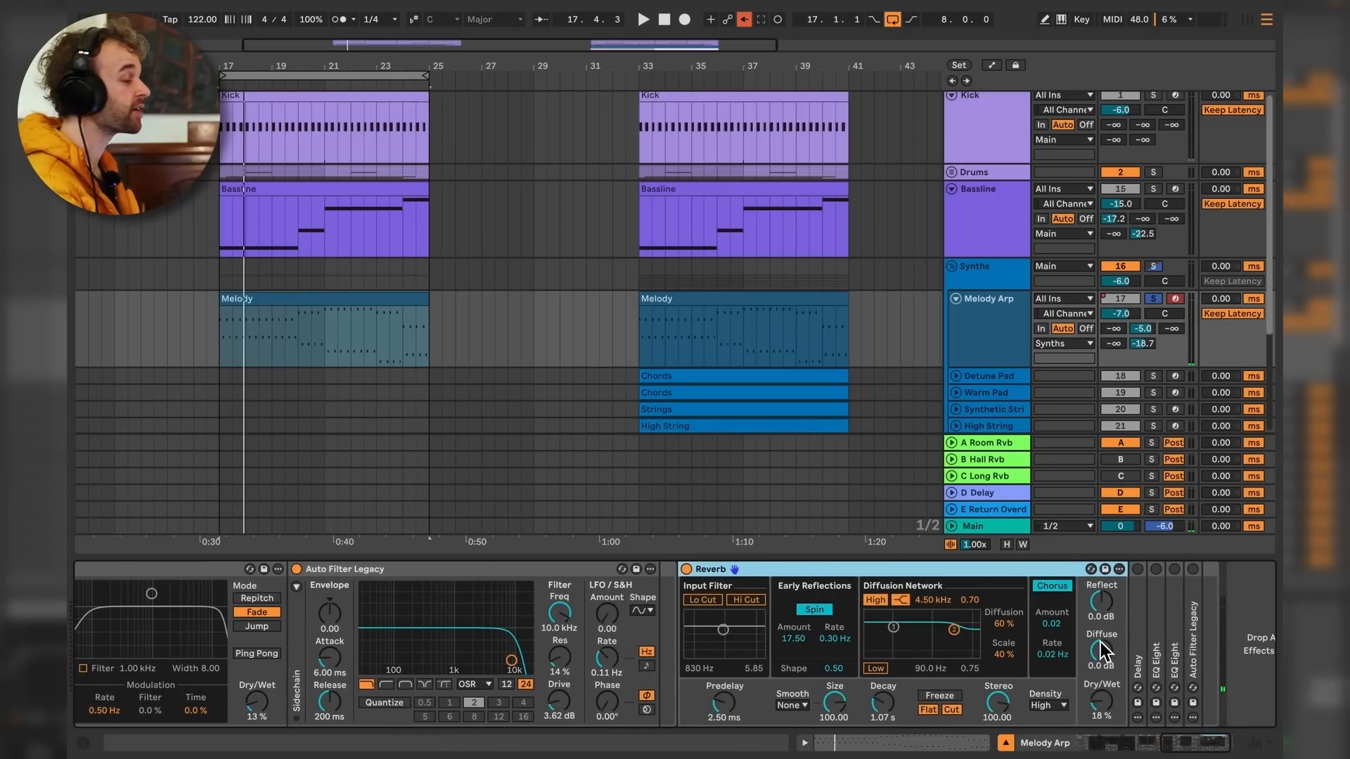
Unfold and activate the second Delay after the Reverb and play the melody with it.
{"action": "double_click", "coordinate": [1138, 648]}
{"action": "left_click", "coordinate": [790, 569]}
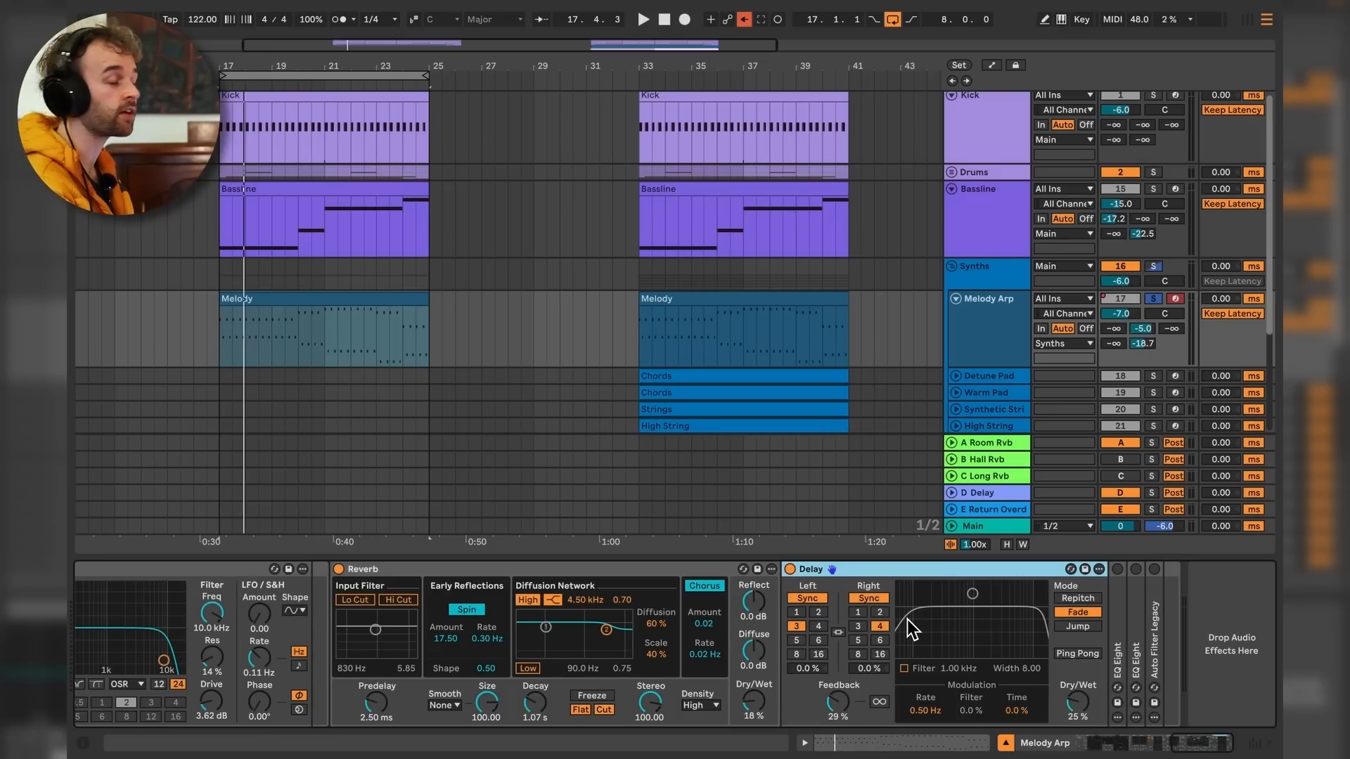
{"action": "key", "text": "space"}
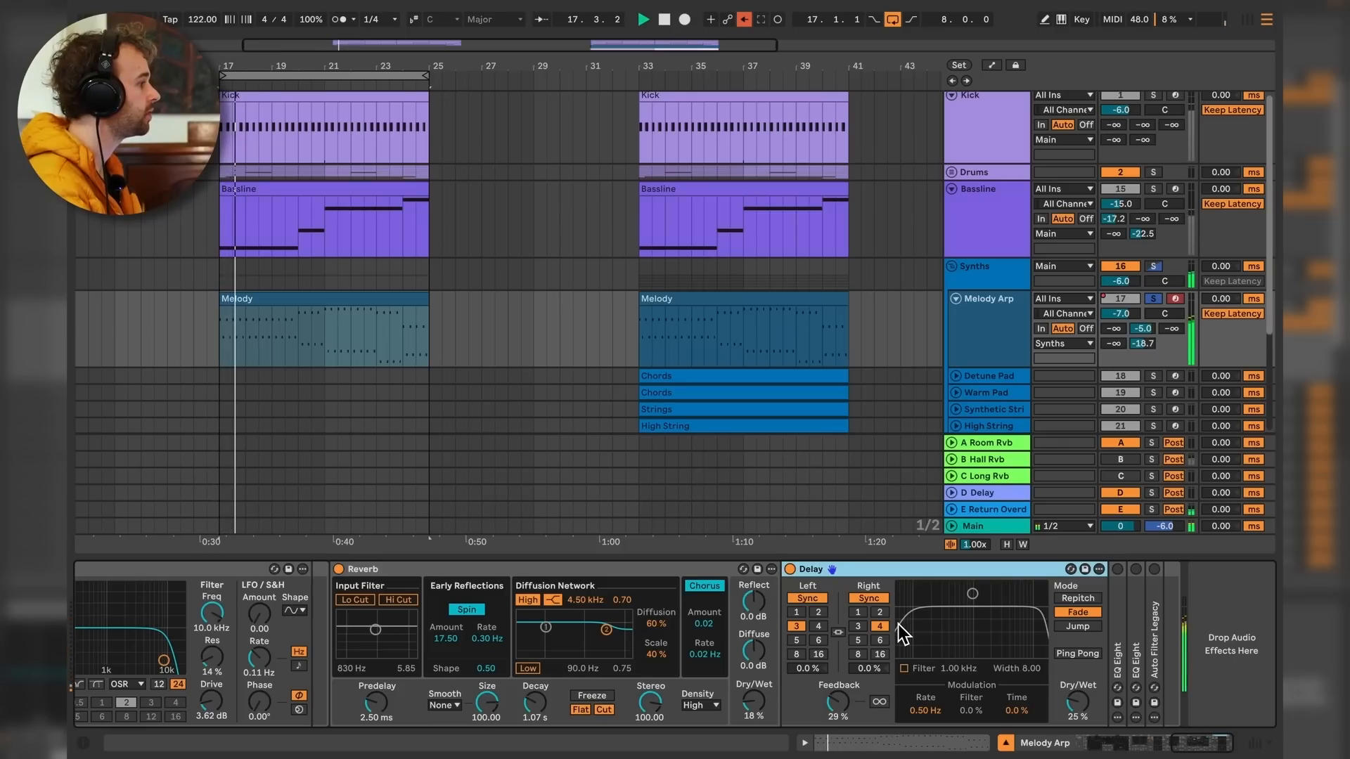
Unfold the first EQ Eight, set band 5 to 1.44 kHz at 2.60 dB and band 4 to 612 Hz at -2.85 dB, and play the melody.
{"action": "double_click", "coordinate": [1117, 654]}
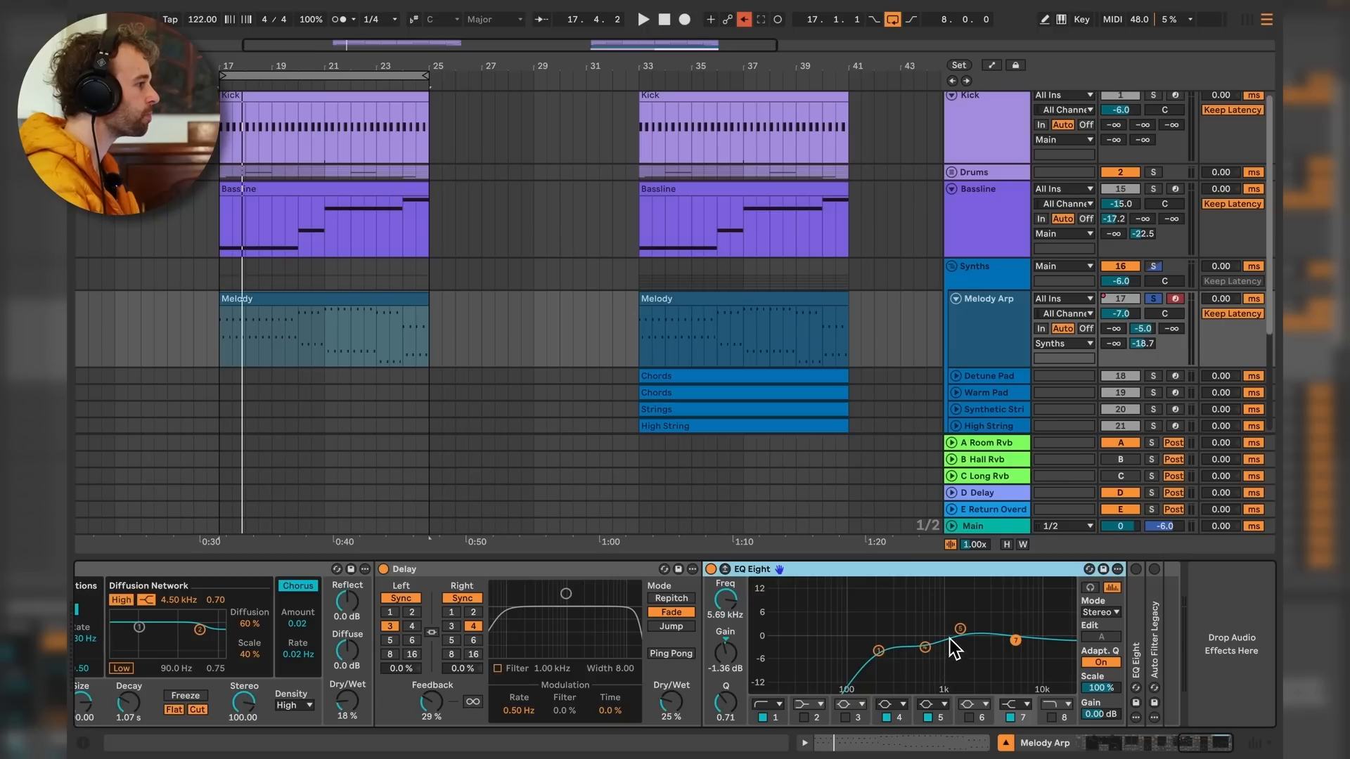
{"action": "left_click_drag", "start_coordinate": [959, 628], "coordinate": [958, 626]}
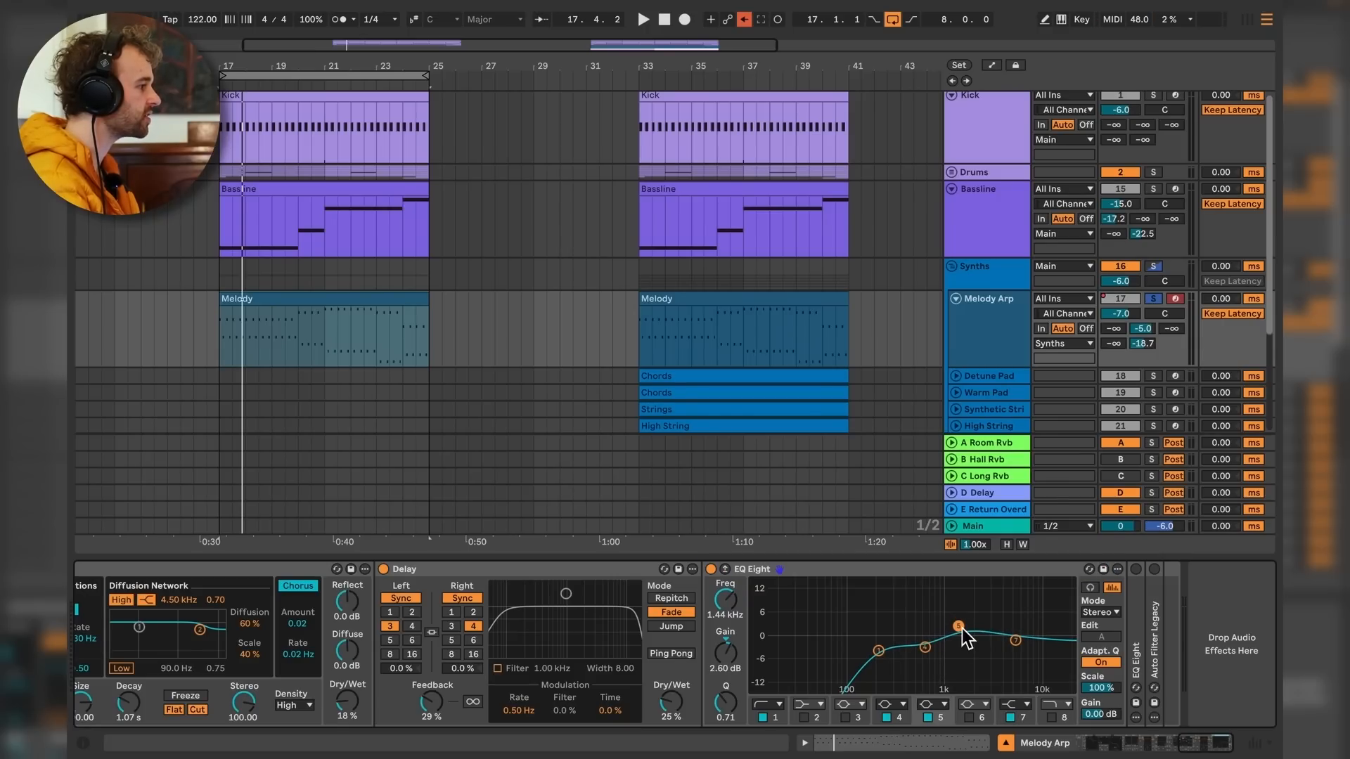
{"action": "left_click", "coordinate": [925, 647]}
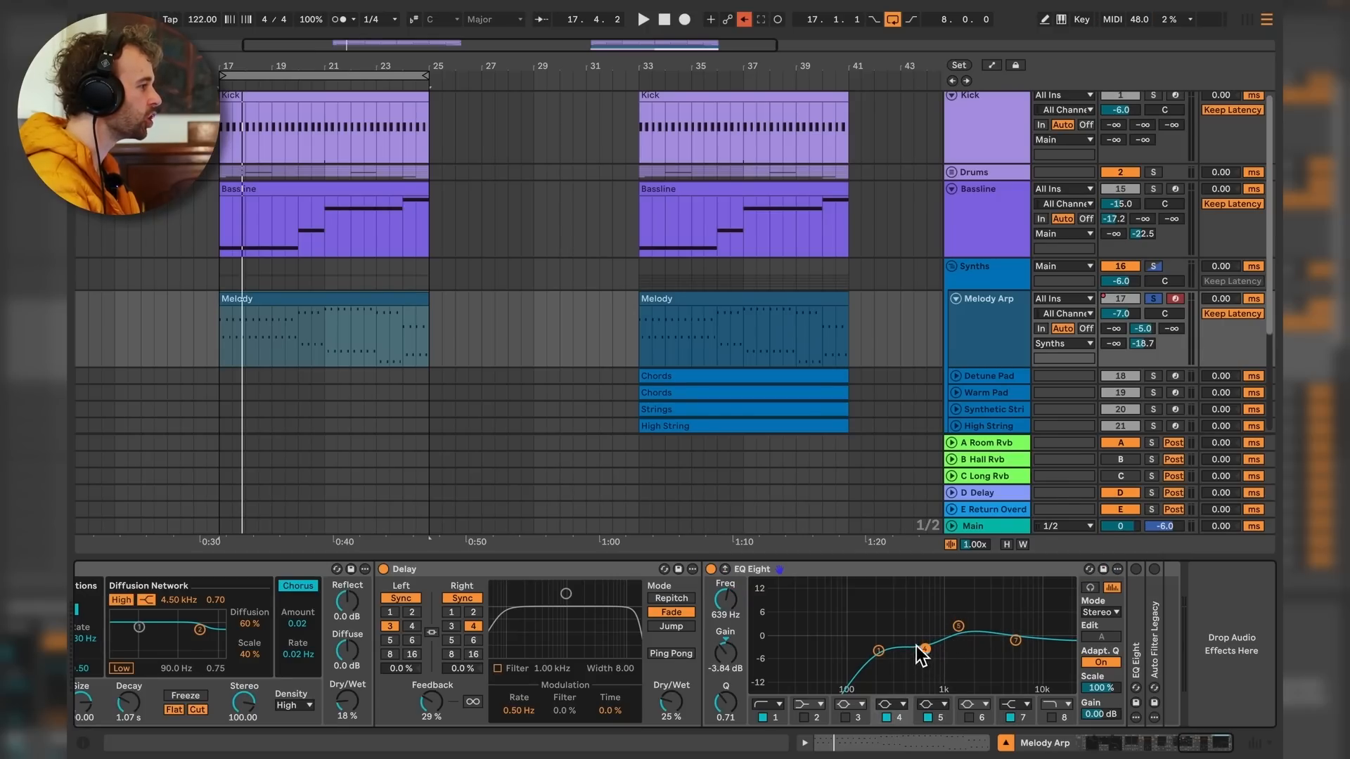
{"action": "left_click_drag", "start_coordinate": [924, 647], "coordinate": [923, 644]}
{"action": "key", "text": "space"}
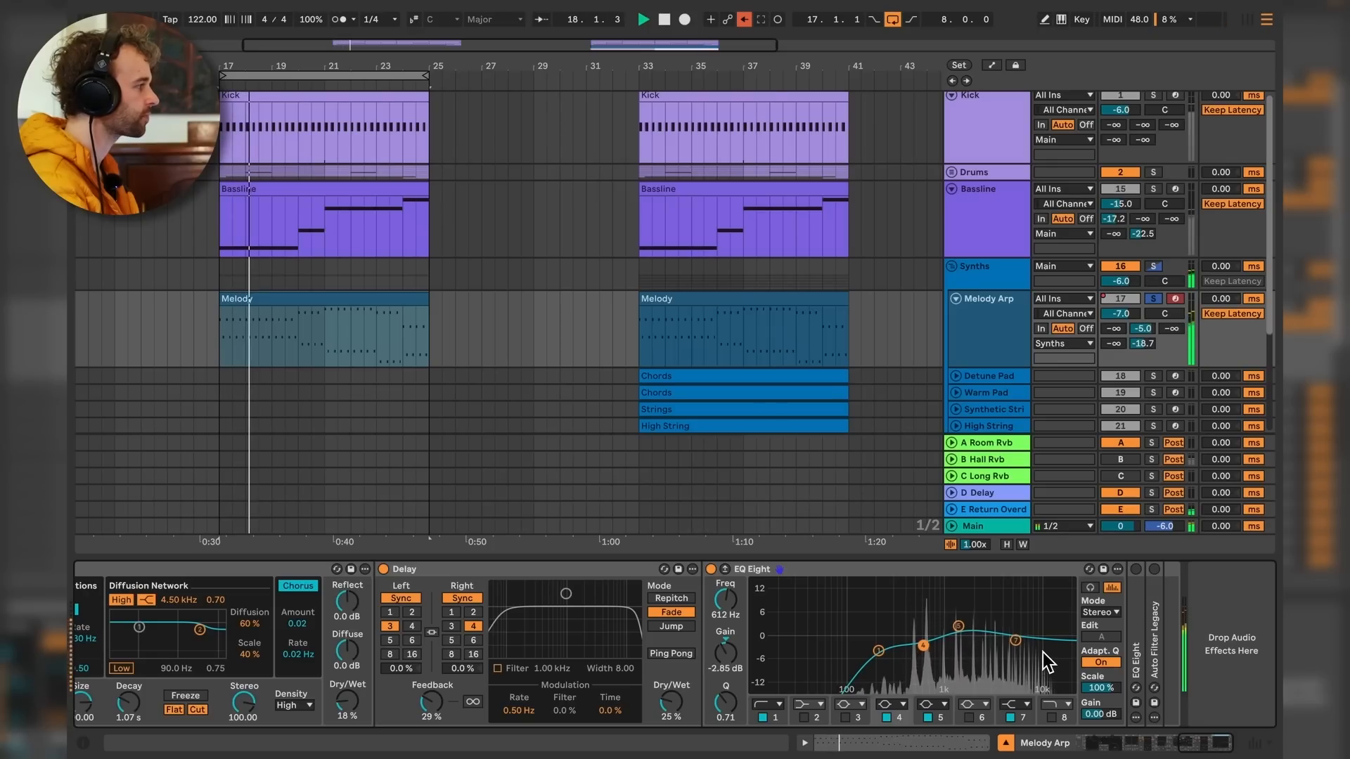
{"action": "key", "text": "space"}
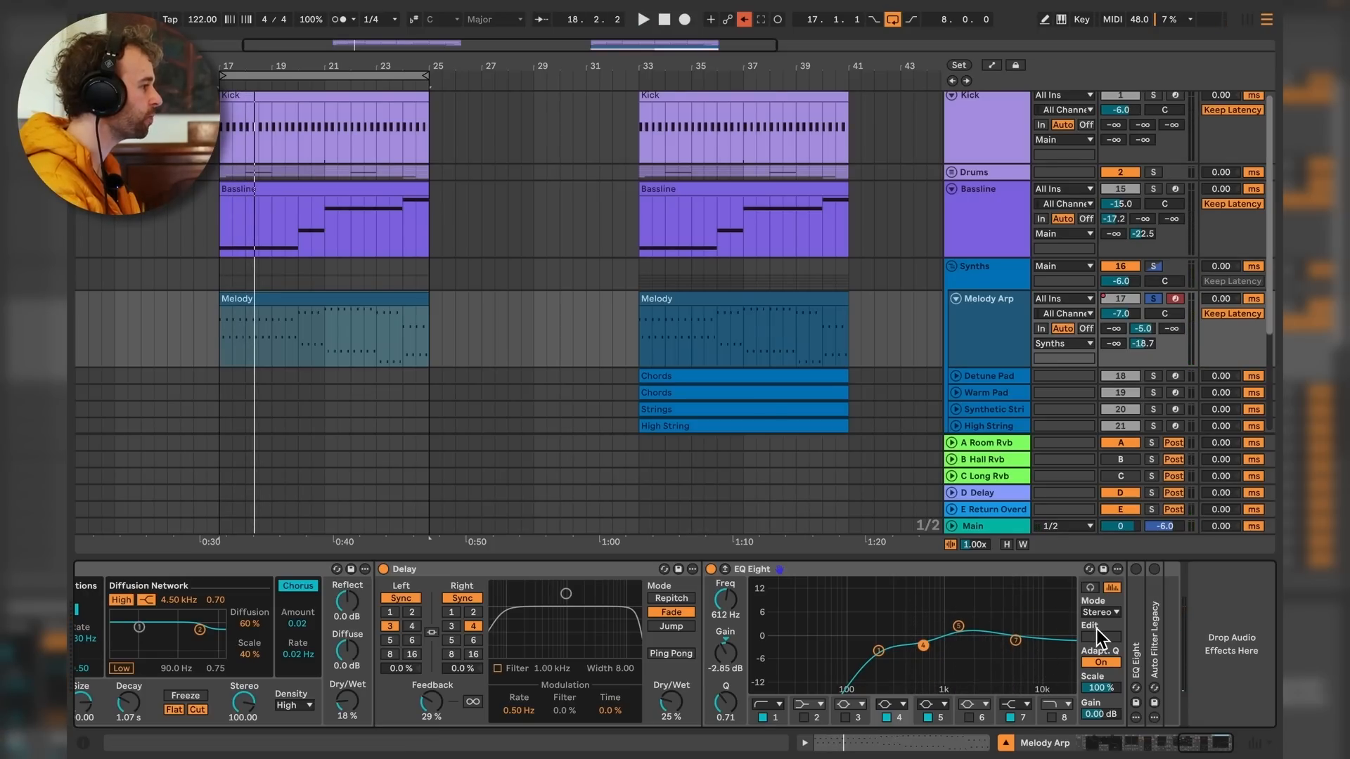
Unfold the second EQ Eight, show its Side channel curve, and play the melody.
{"action": "double_click", "coordinate": [1137, 627]}
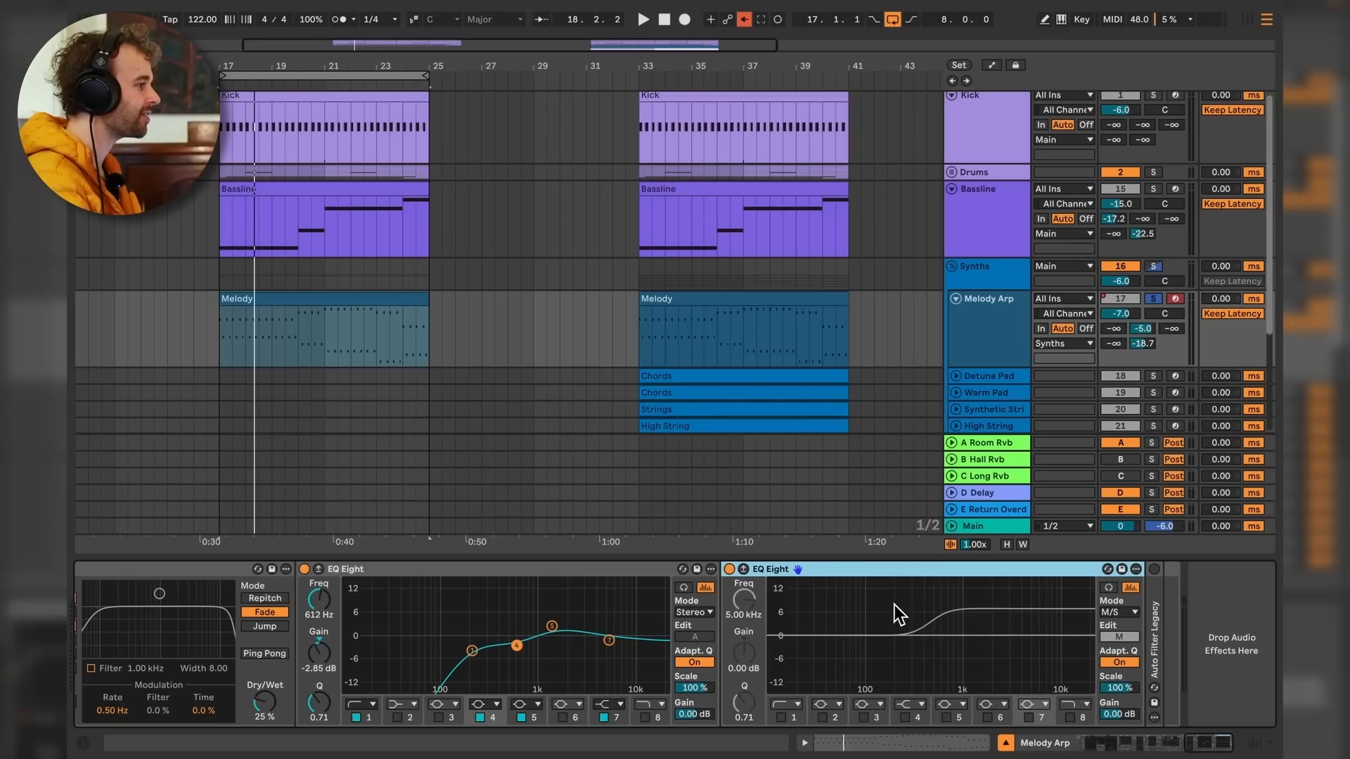
{"action": "left_click", "coordinate": [1119, 637]}
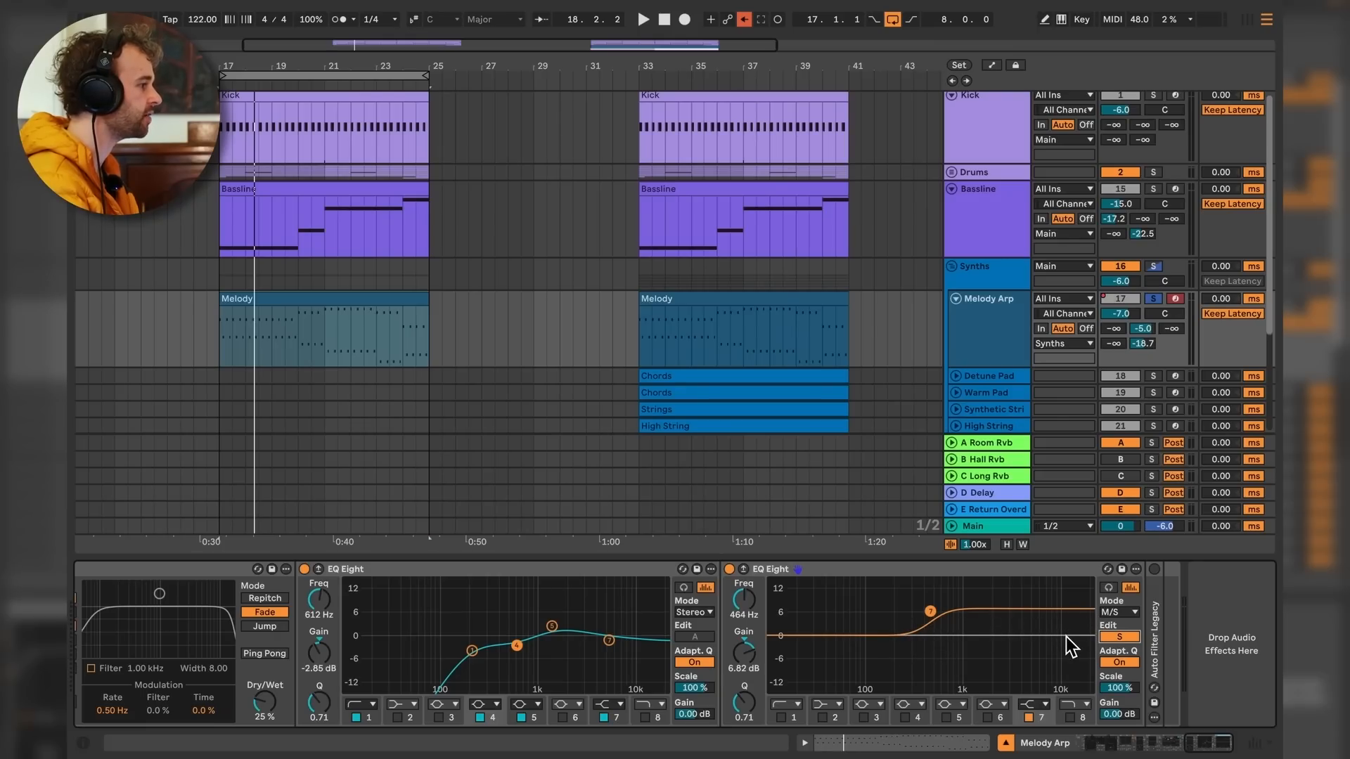
{"action": "key", "text": "space"}
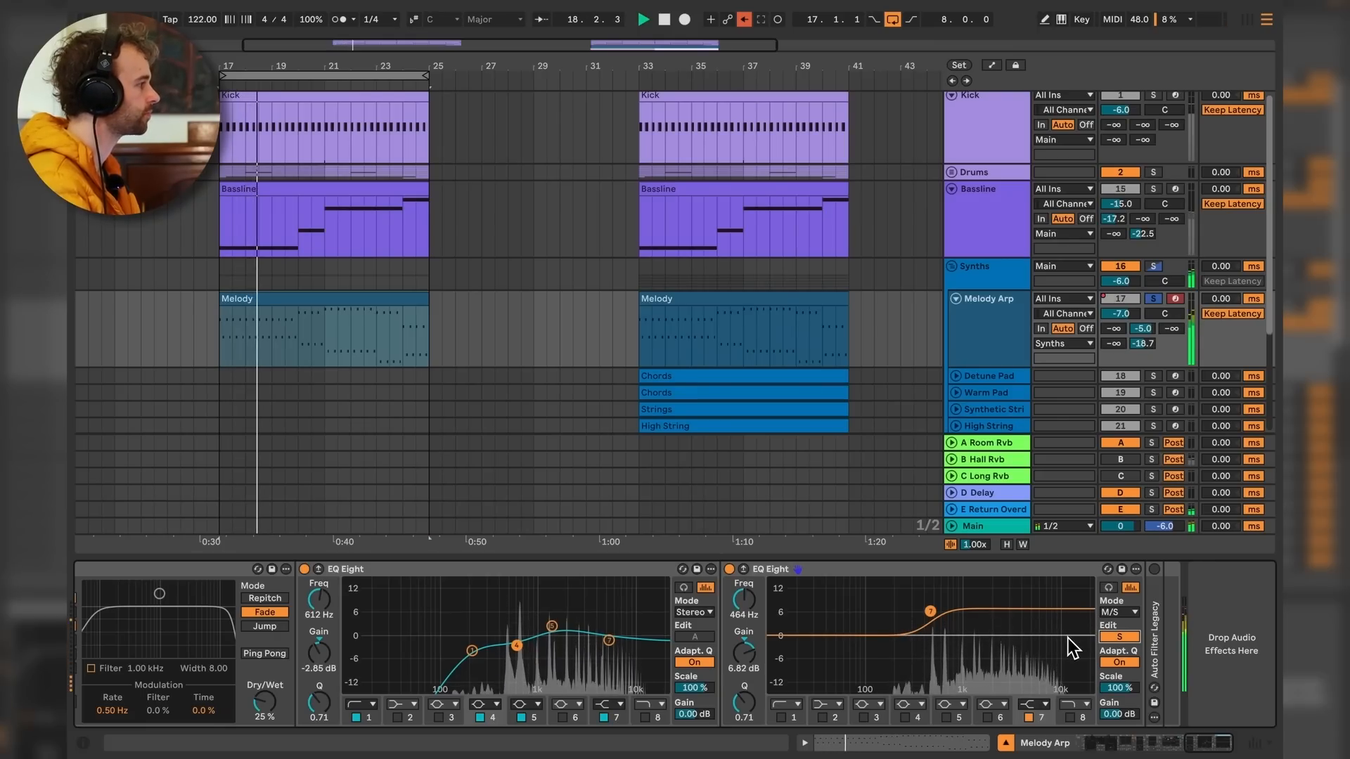
{"action": "key", "text": "space"}
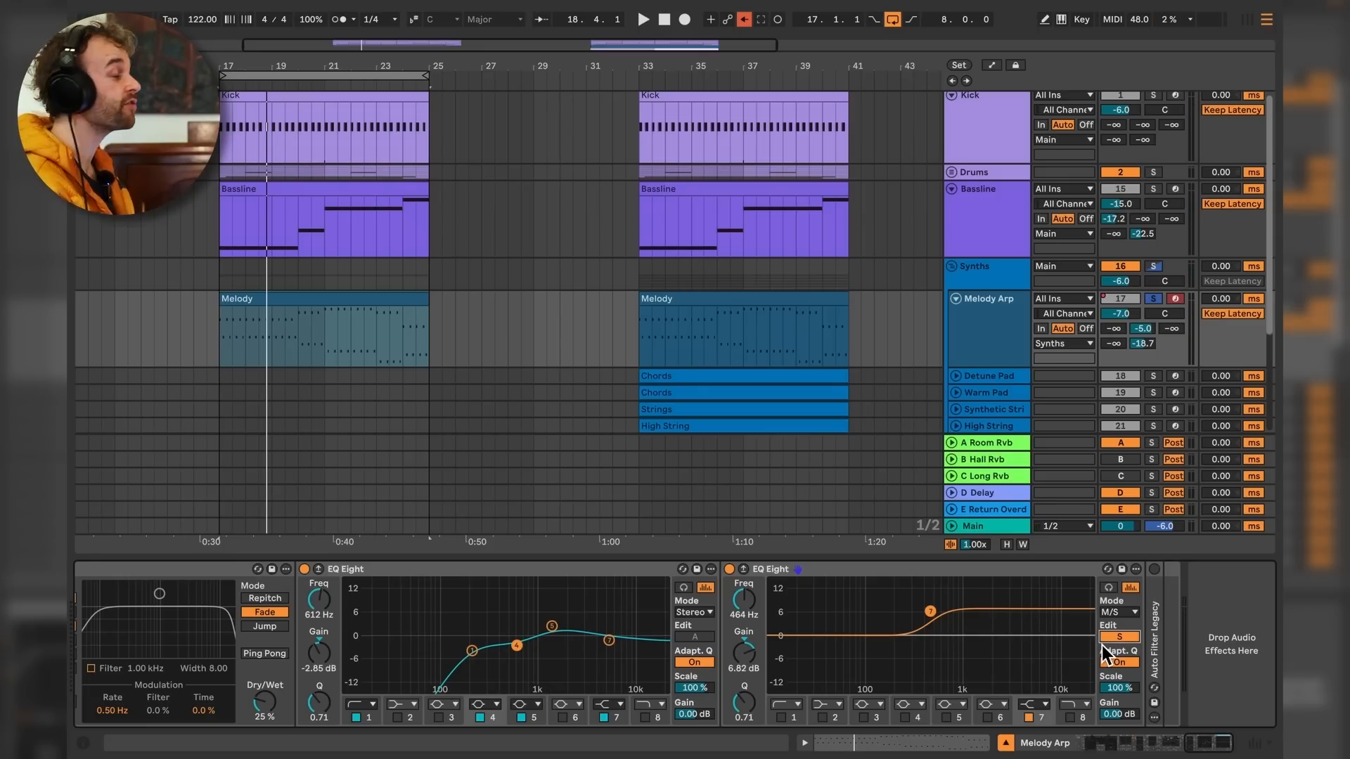
Unfold the last Auto Filter Legacy for inspection and select the instrument rack with its Frequency macro.
{"action": "left_click", "coordinate": [1155, 623]}
{"action": "left_click", "coordinate": [1155, 623]}
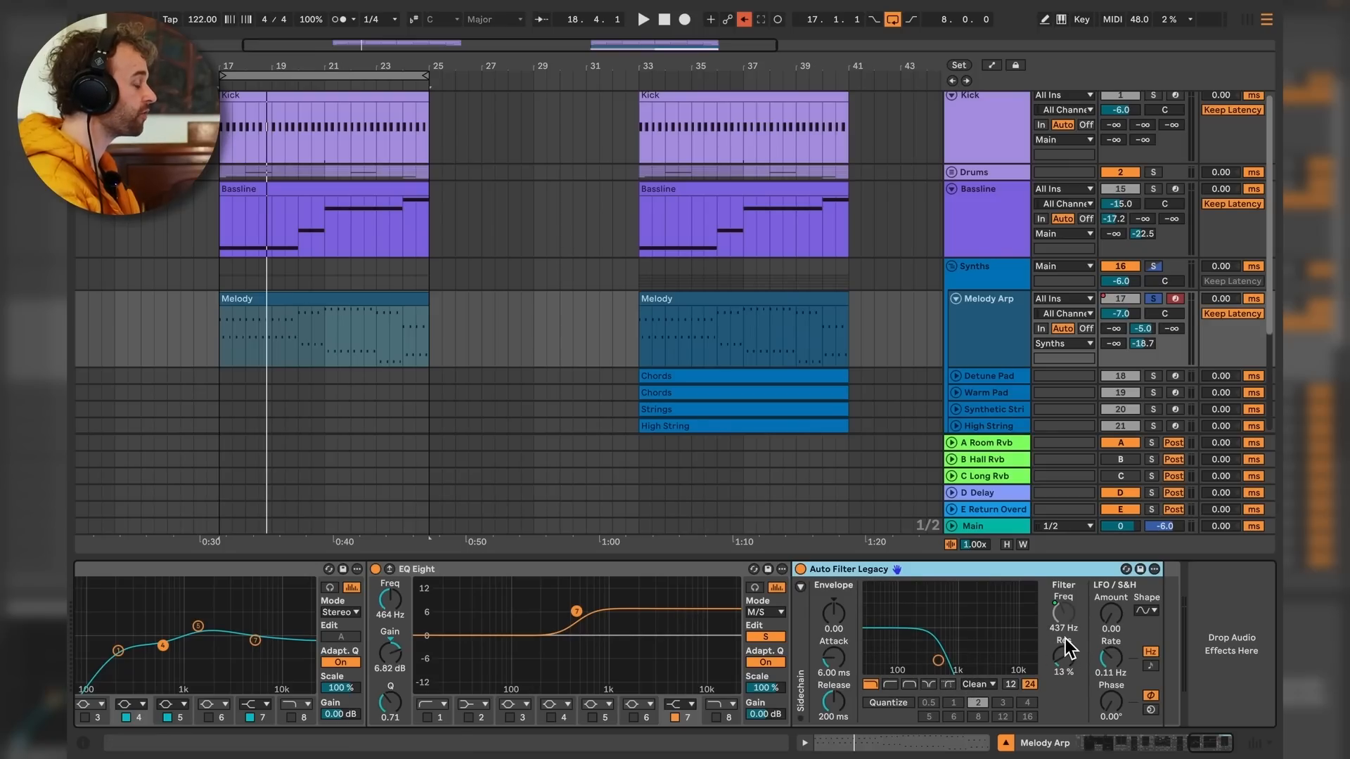
{"action": "scroll", "coordinate": [325, 675], "scroll_direction": "right", "scroll_amount": 10}
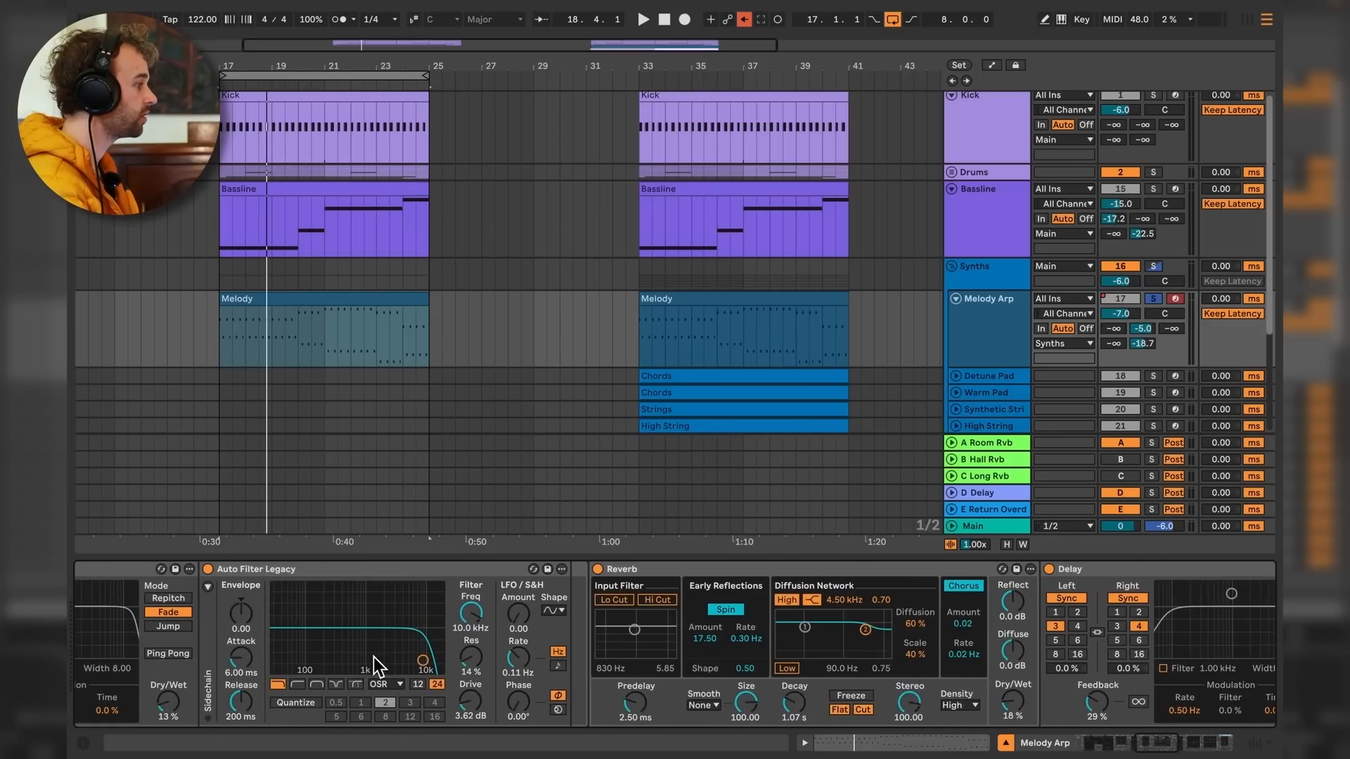
{"action": "scroll", "coordinate": [373, 657], "scroll_direction": "left", "scroll_amount": 10}
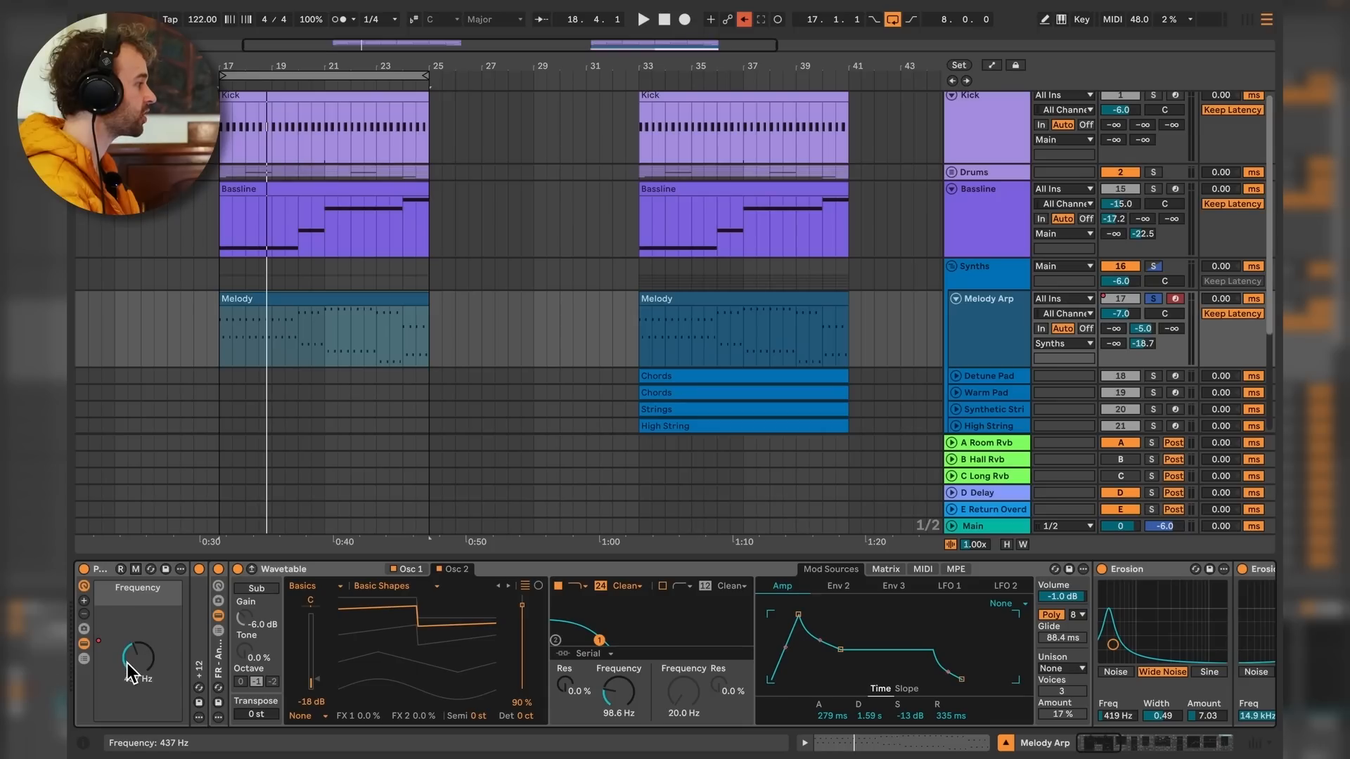
{"action": "left_click", "coordinate": [103, 575]}
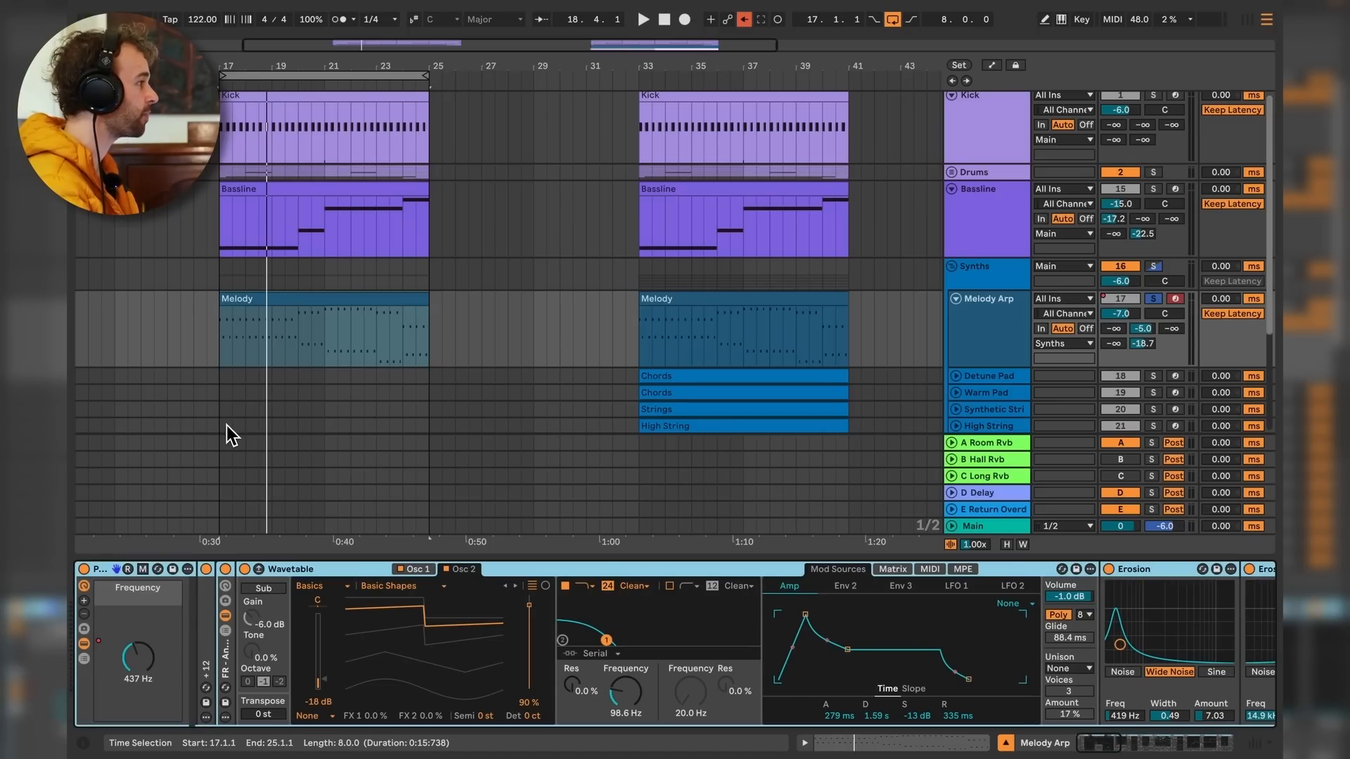
Show automation in the arrangement and add a lane for each automated envelope of the Melody Arp.
{"action": "key", "text": "a"}
{"action": "right_click", "coordinate": [987, 356]}
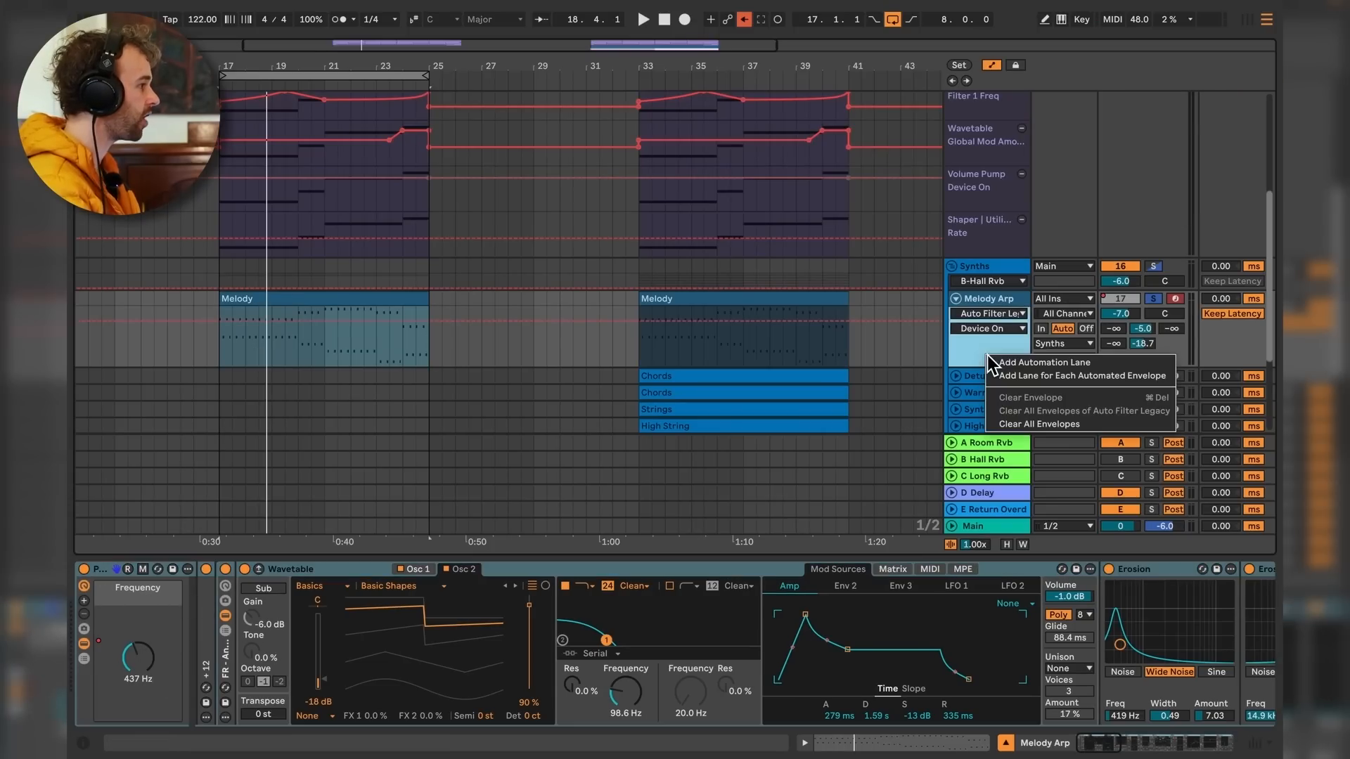
{"action": "left_click", "coordinate": [1022, 375]}
{"action": "scroll", "coordinate": [248, 334], "scroll_direction": "down", "scroll_amount": 4}
Examine the Melody Arp's Frequency automation between bars 22 and 25 and play the melody.
{"action": "left_click", "coordinate": [316, 288]}
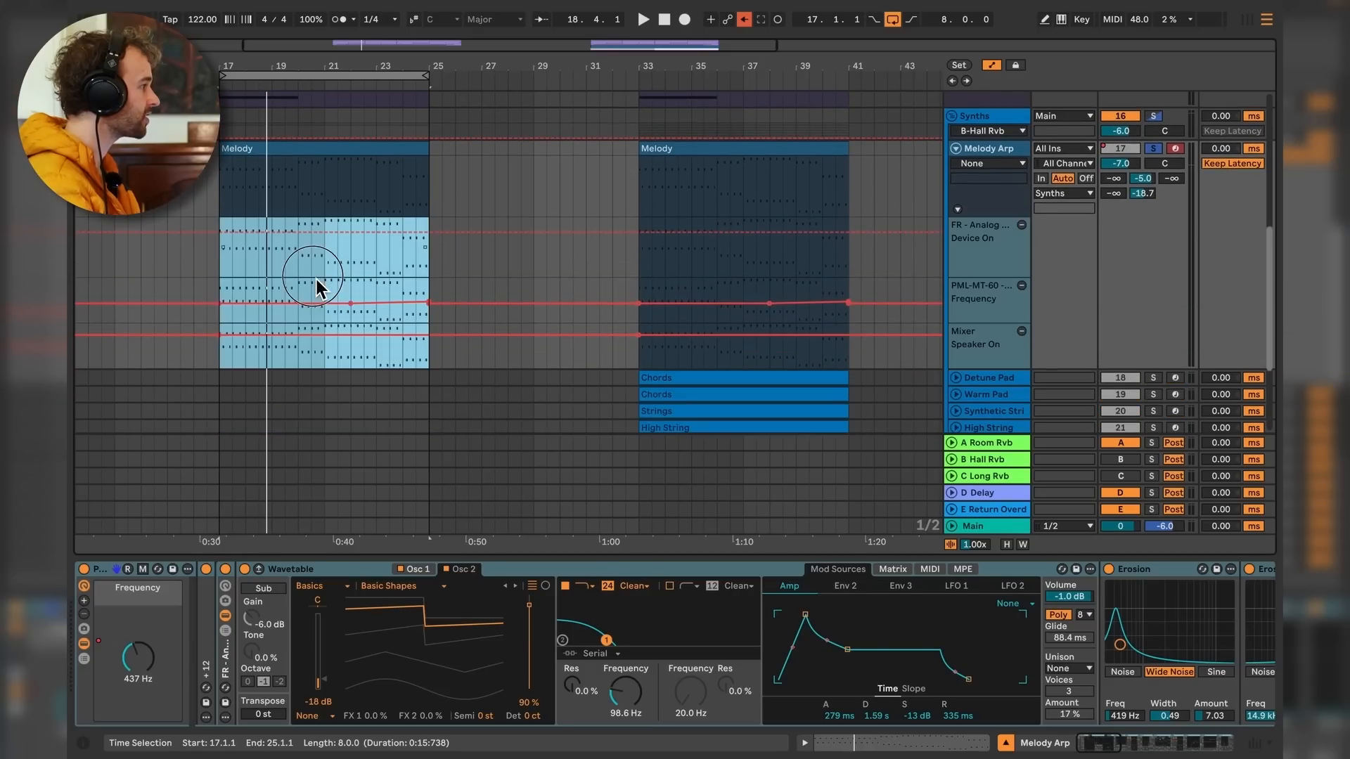
{"action": "left_click", "coordinate": [365, 288]}
{"action": "left_click", "coordinate": [369, 303]}
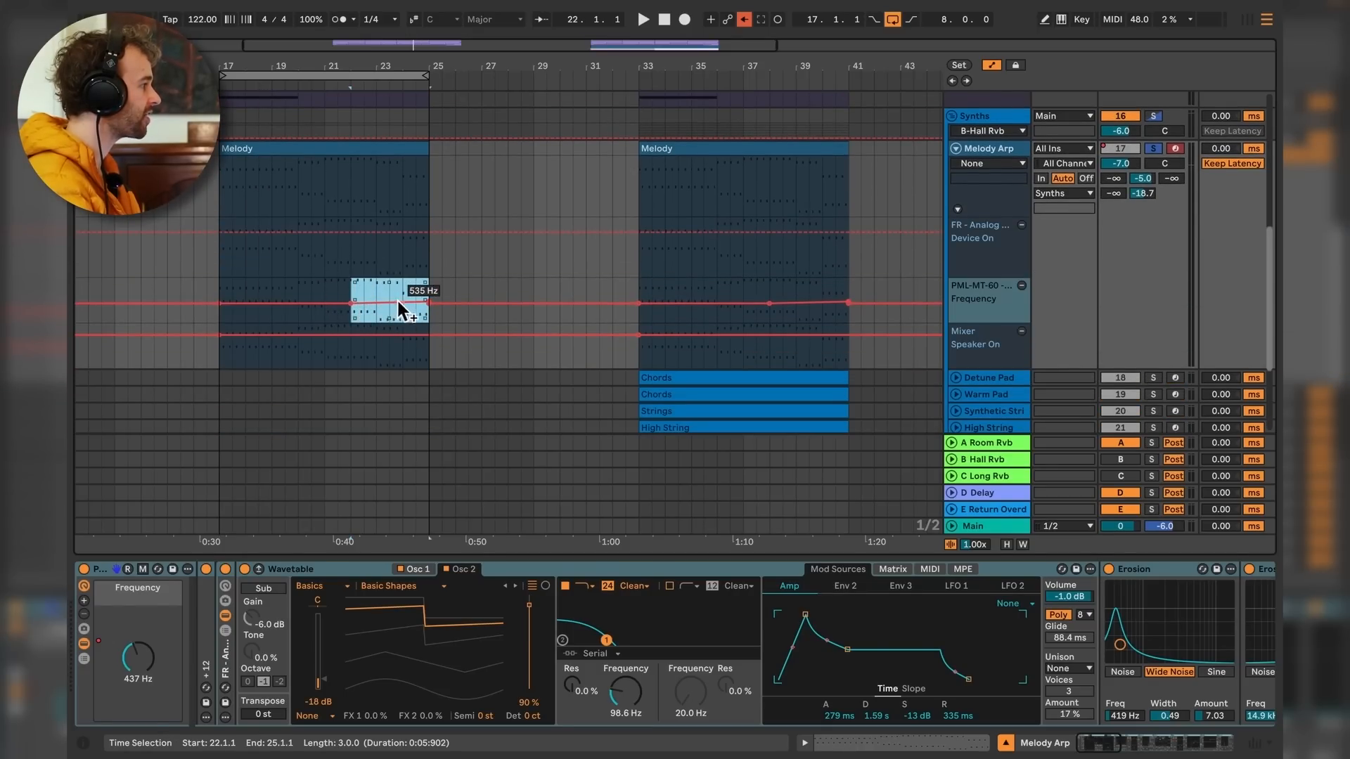
{"action": "left_click", "coordinate": [365, 290]}
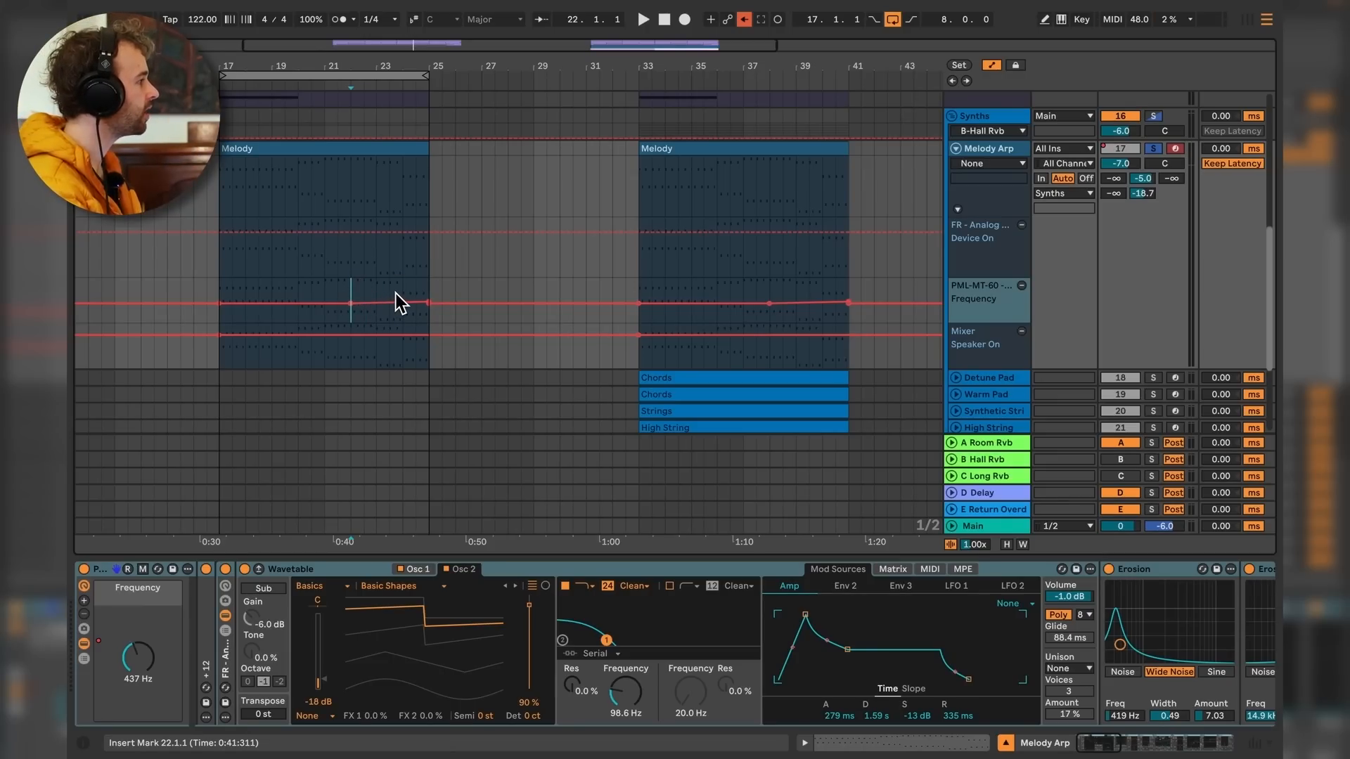
{"action": "left_click", "coordinate": [381, 290]}
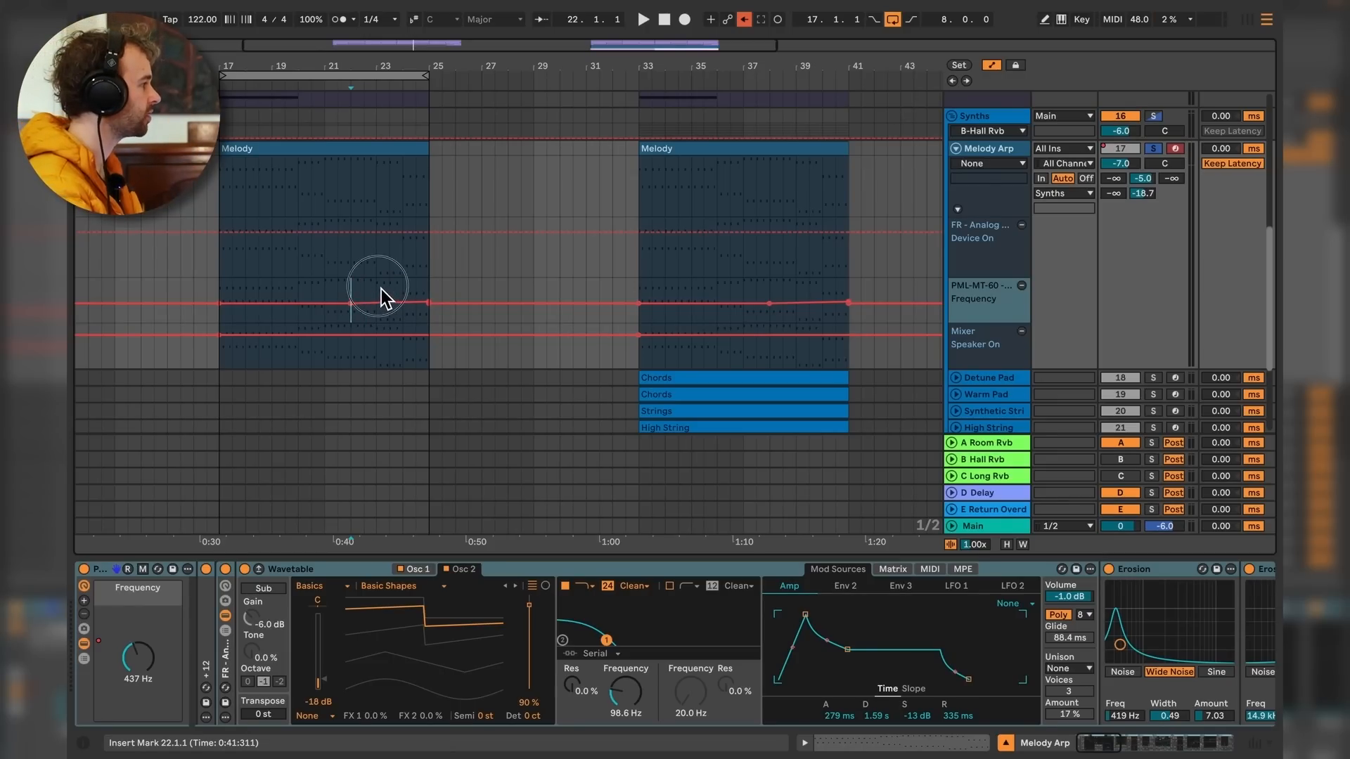
{"action": "key", "text": "space"}
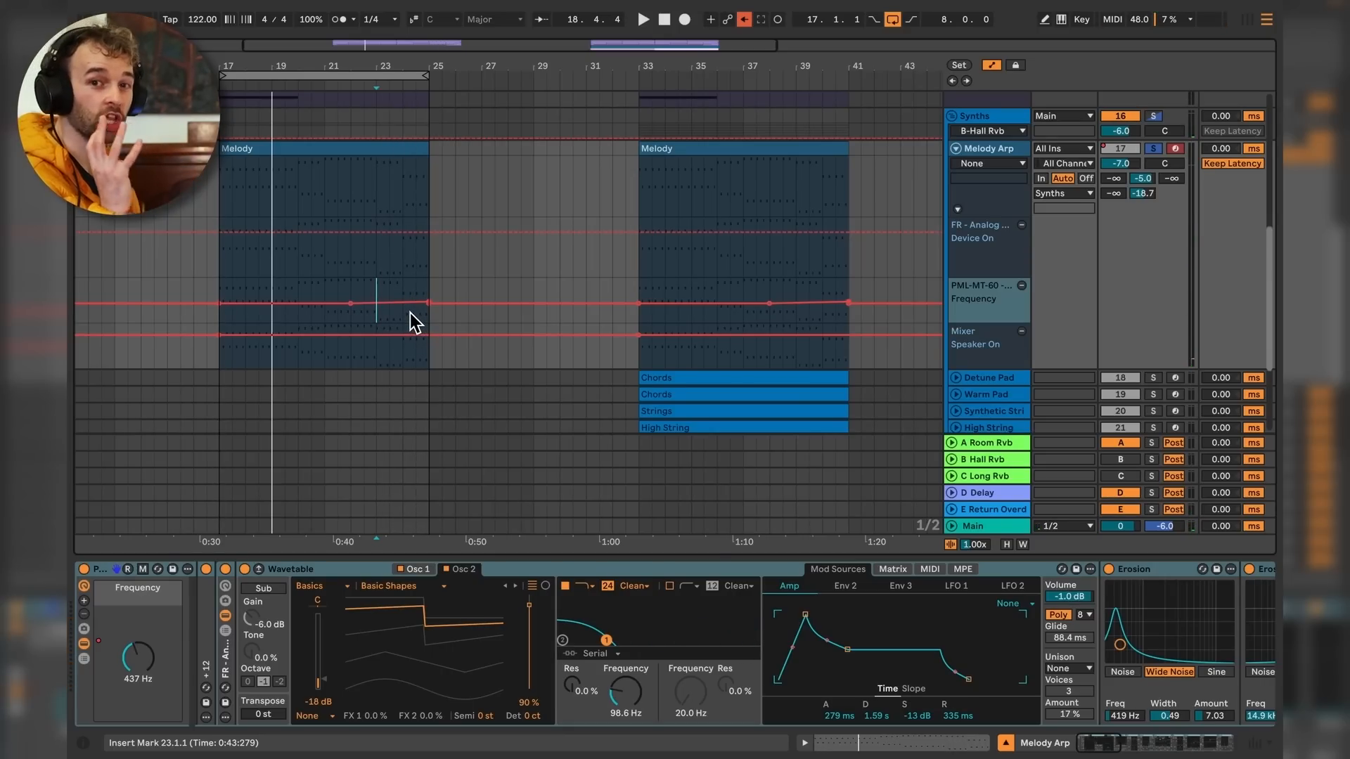
{"action": "mouse_move", "coordinate": [411, 311]}
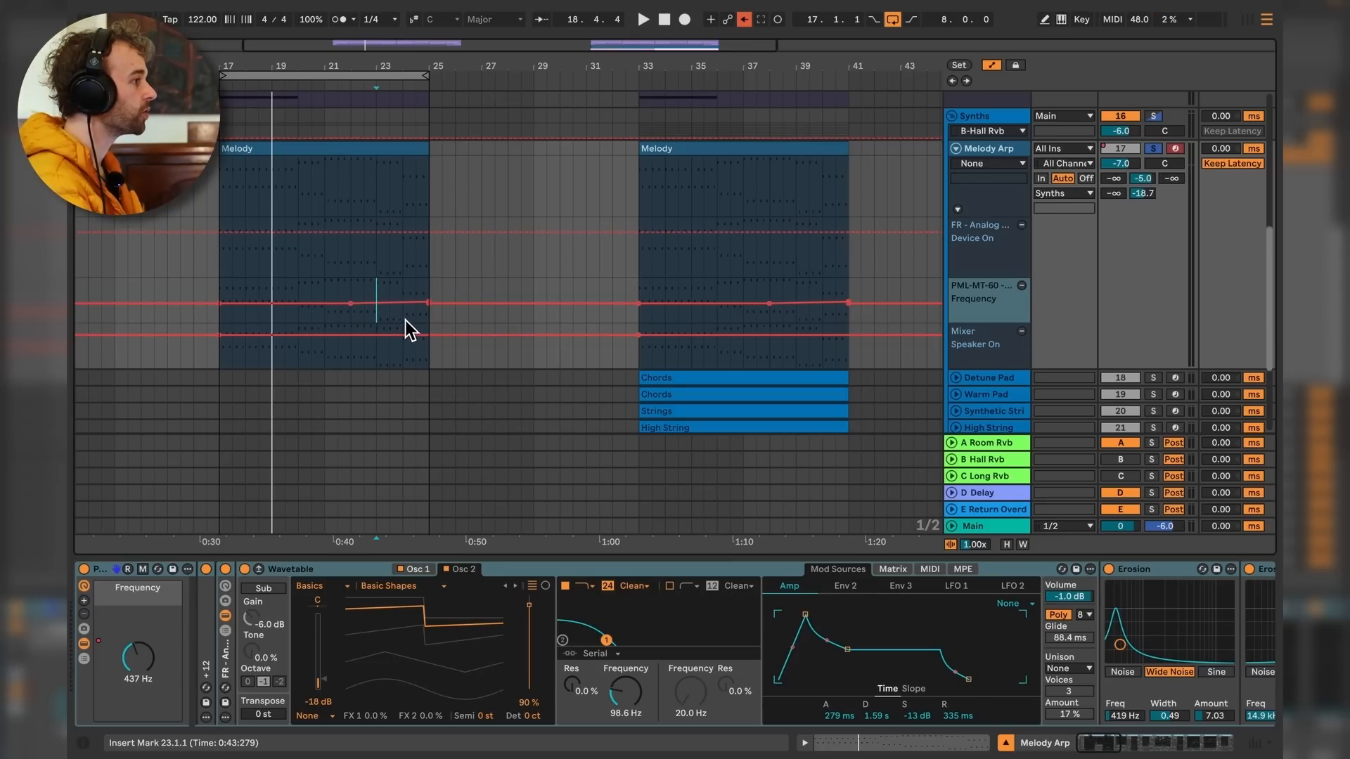
Hide the automation and reactivate the B Hall Rvb and C Long Rvb returns.
{"action": "key", "text": "a"}
{"action": "left_click", "coordinate": [722, 413]}
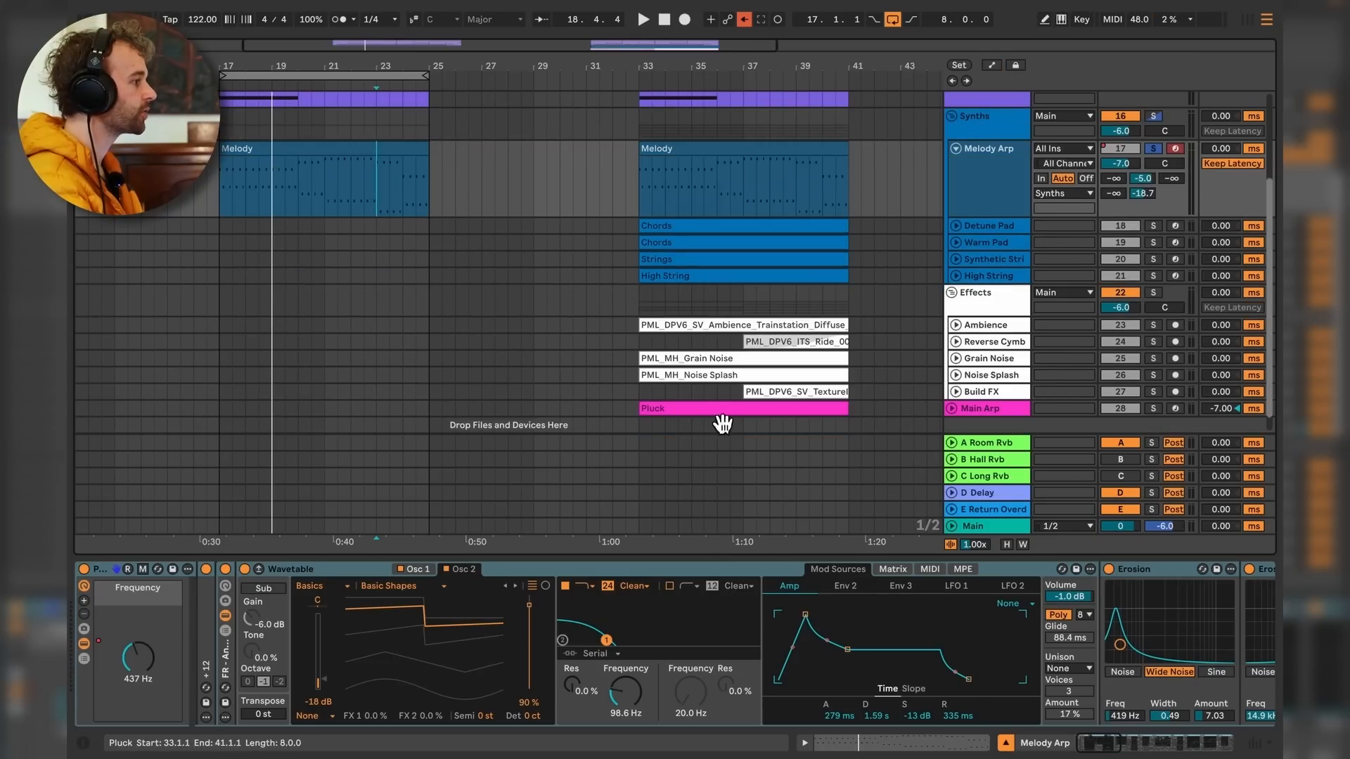
{"action": "left_click", "coordinate": [1133, 475]}
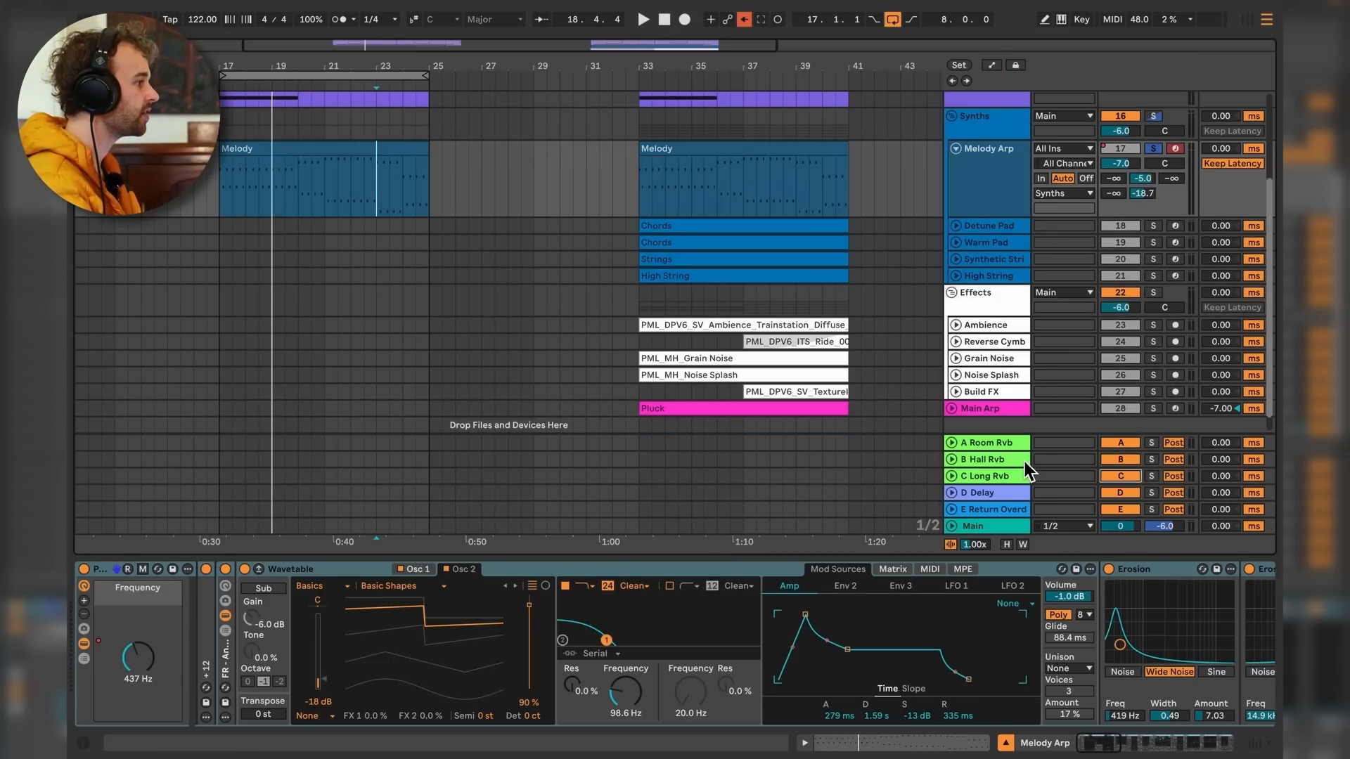
Inspect the B Hall Rvb return's devices and play the Melody Arp from bar 17.
{"action": "left_click", "coordinate": [1011, 463]}
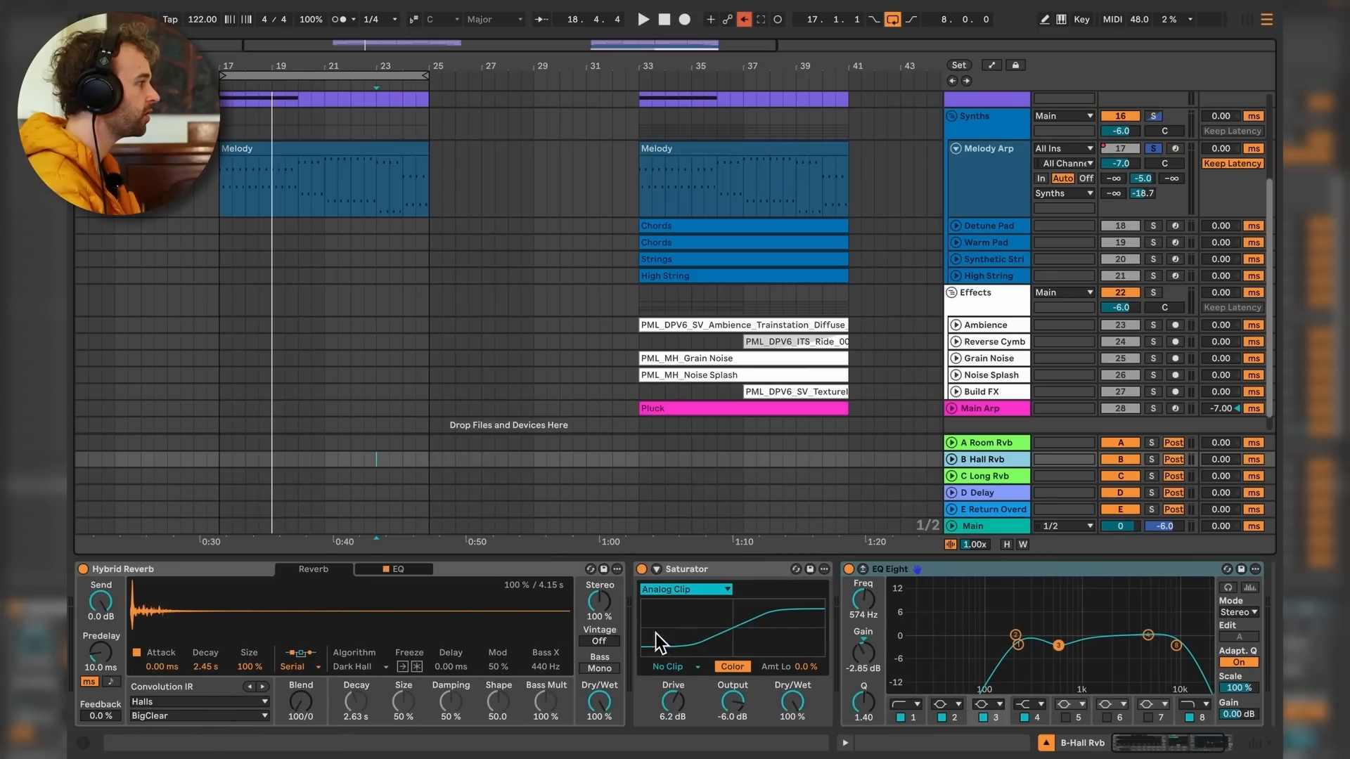
{"action": "left_click", "coordinate": [222, 199]}
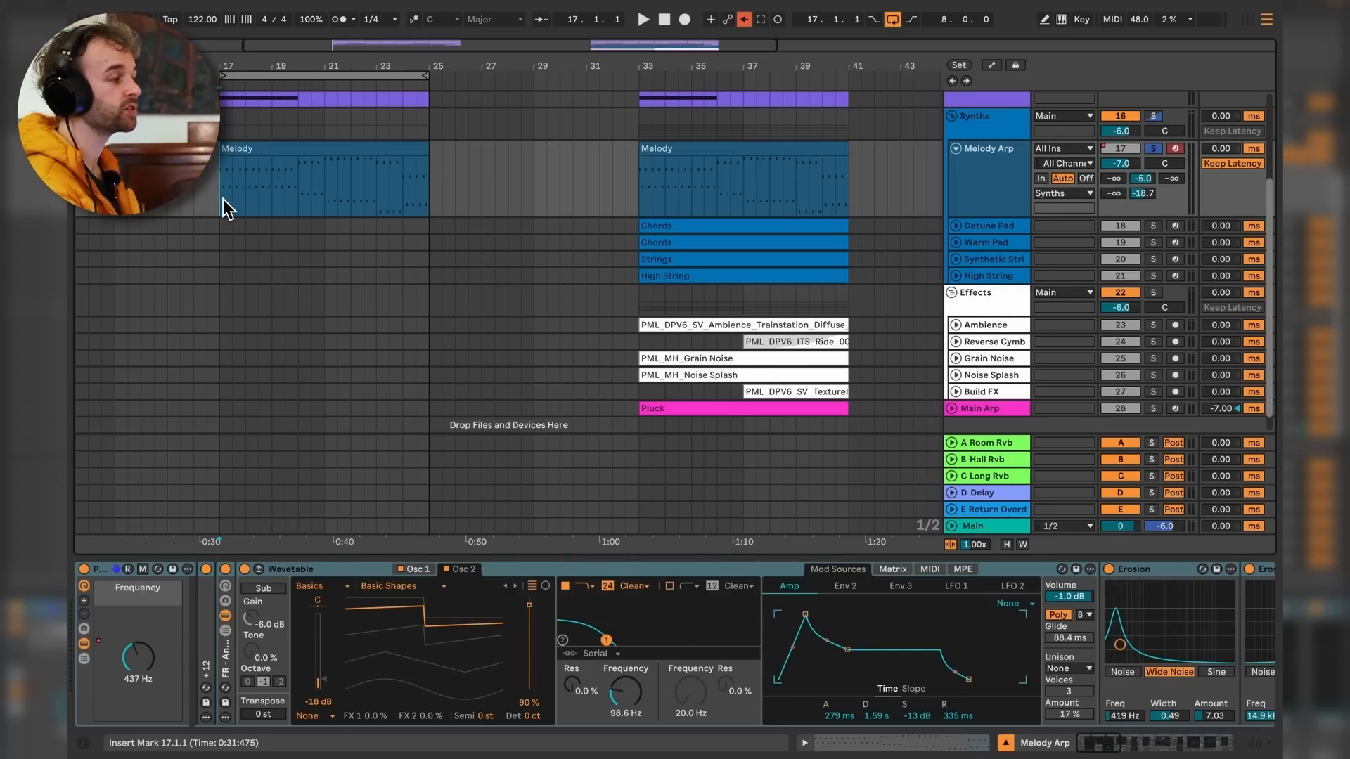
{"action": "key", "text": "space"}
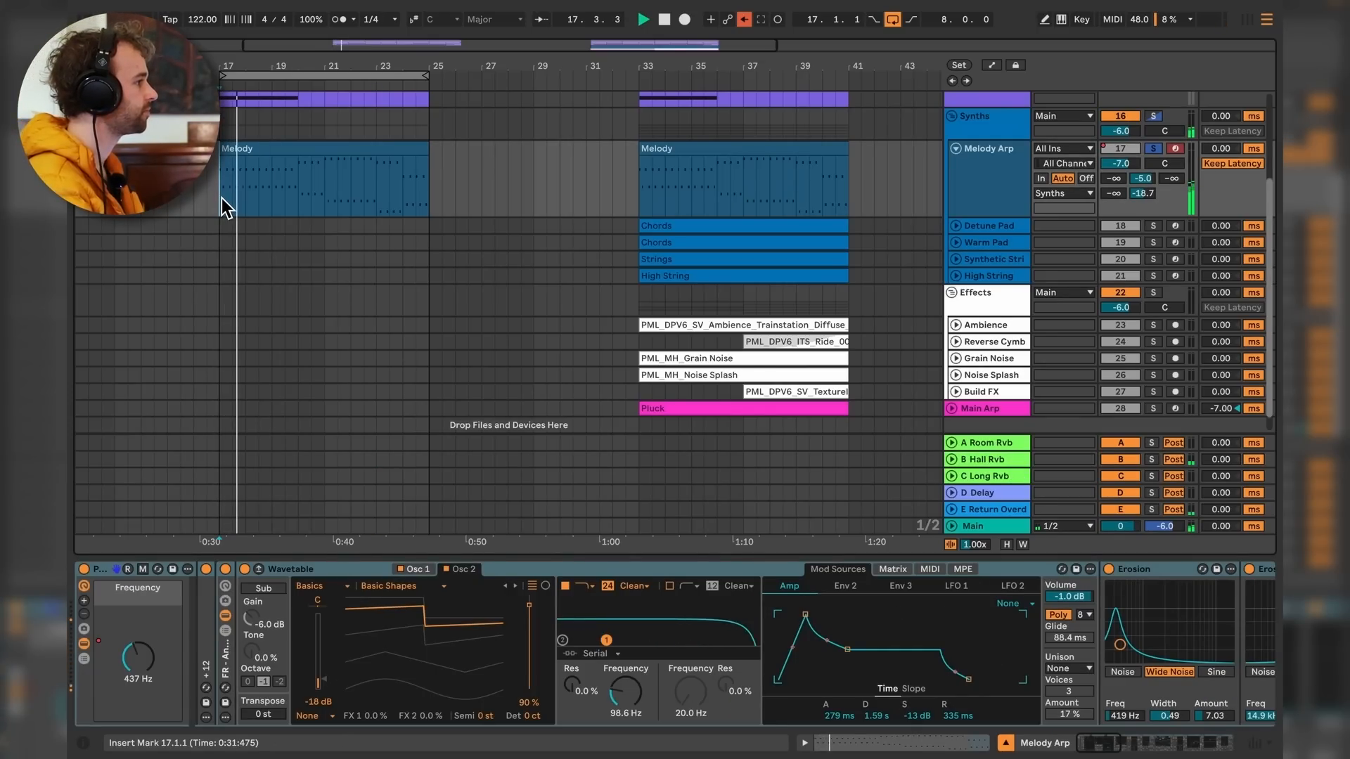
{"action": "key", "text": "space"}
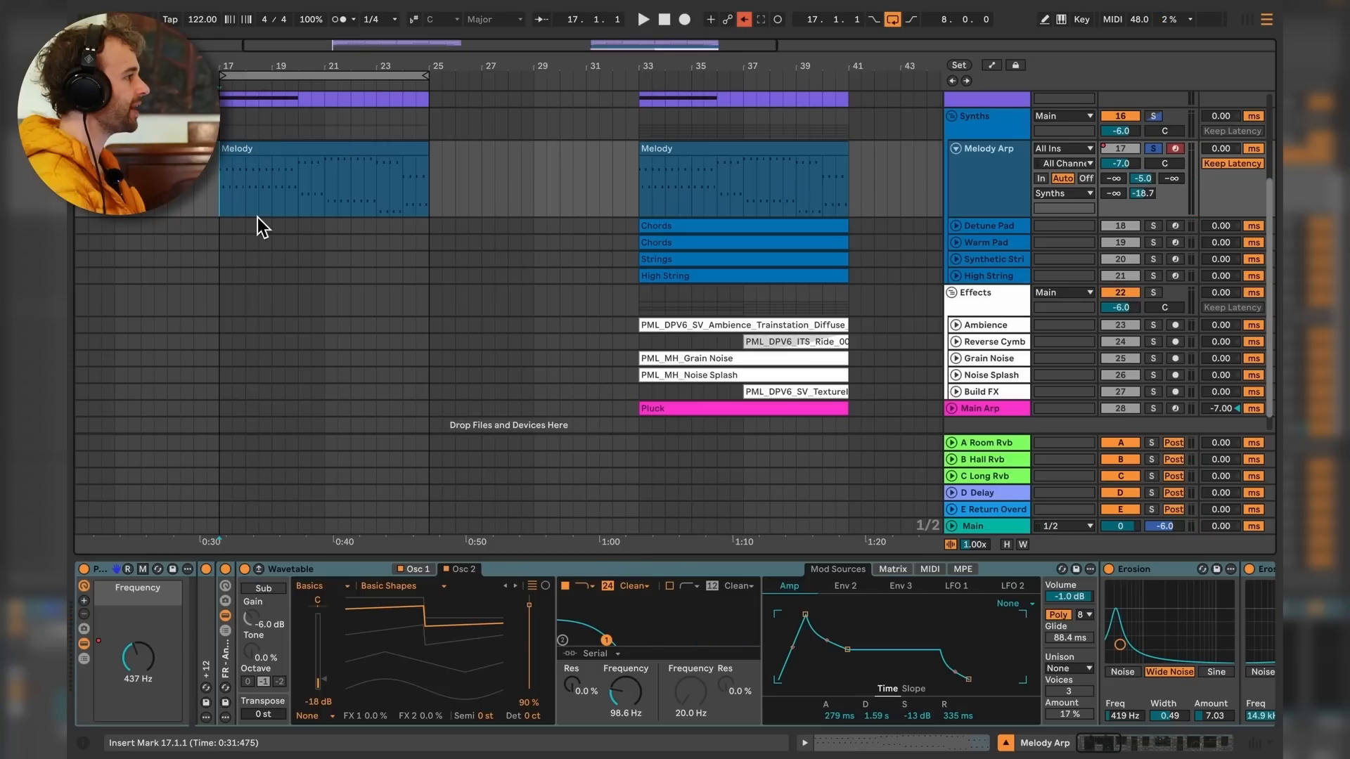
Copy the Detune Pad's Chords clip from bar 33 to bar 17 and solo the Detune Pad track.
{"action": "left_click", "coordinate": [1007, 227]}
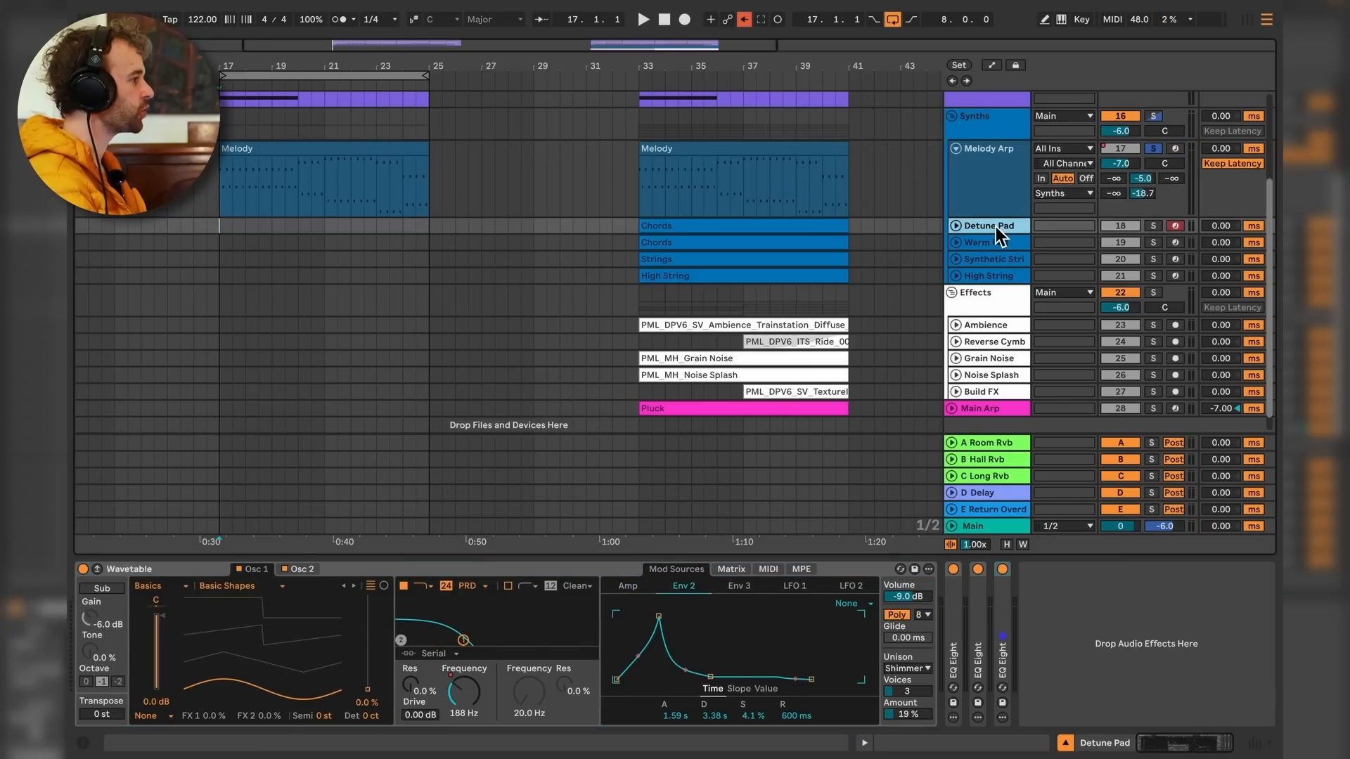
{"action": "left_click", "coordinate": [955, 225]}
{"action": "left_click_drag", "start_coordinate": [801, 241], "coordinate": [371, 253]}
{"action": "left_click", "coordinate": [1153, 226]}
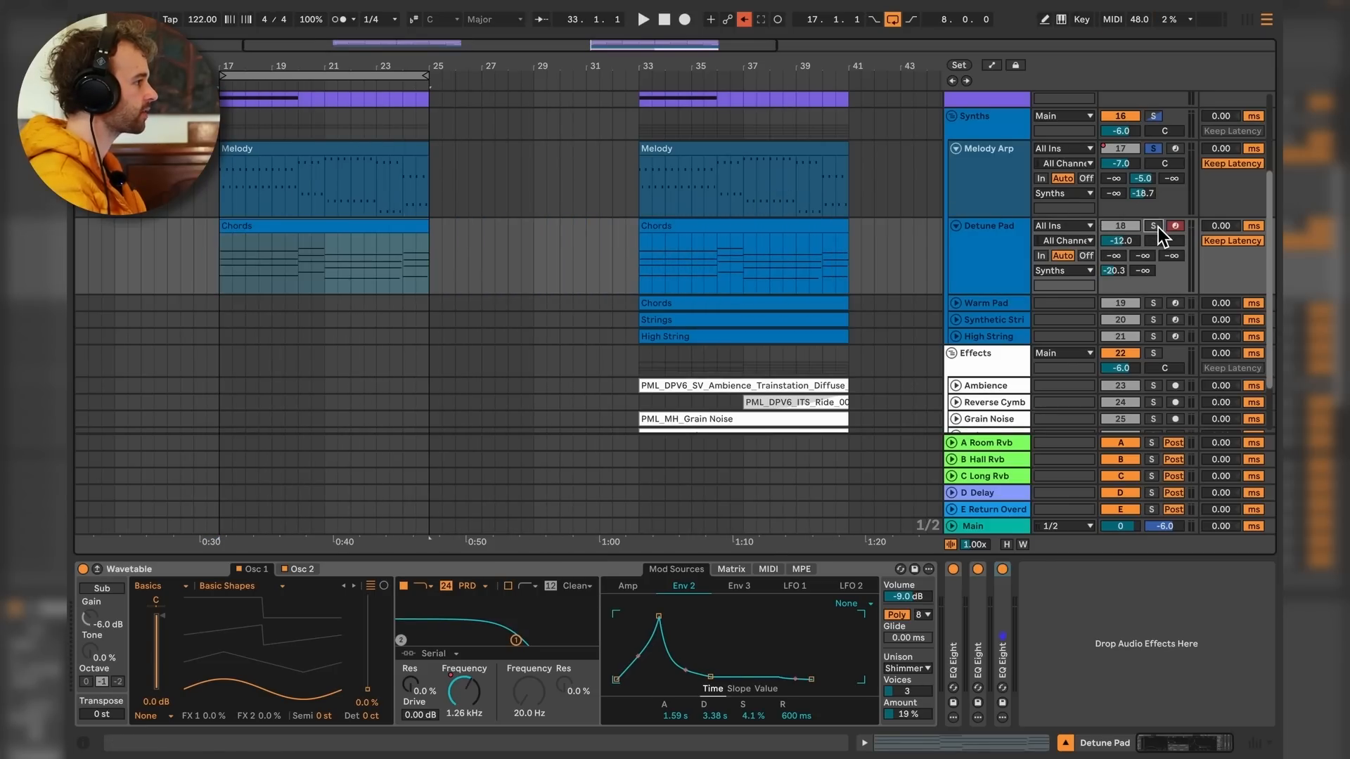
Play the copied Chords clip on the Detune Pad from bar 17.
{"action": "left_click", "coordinate": [373, 236]}
{"action": "key", "text": "space"}
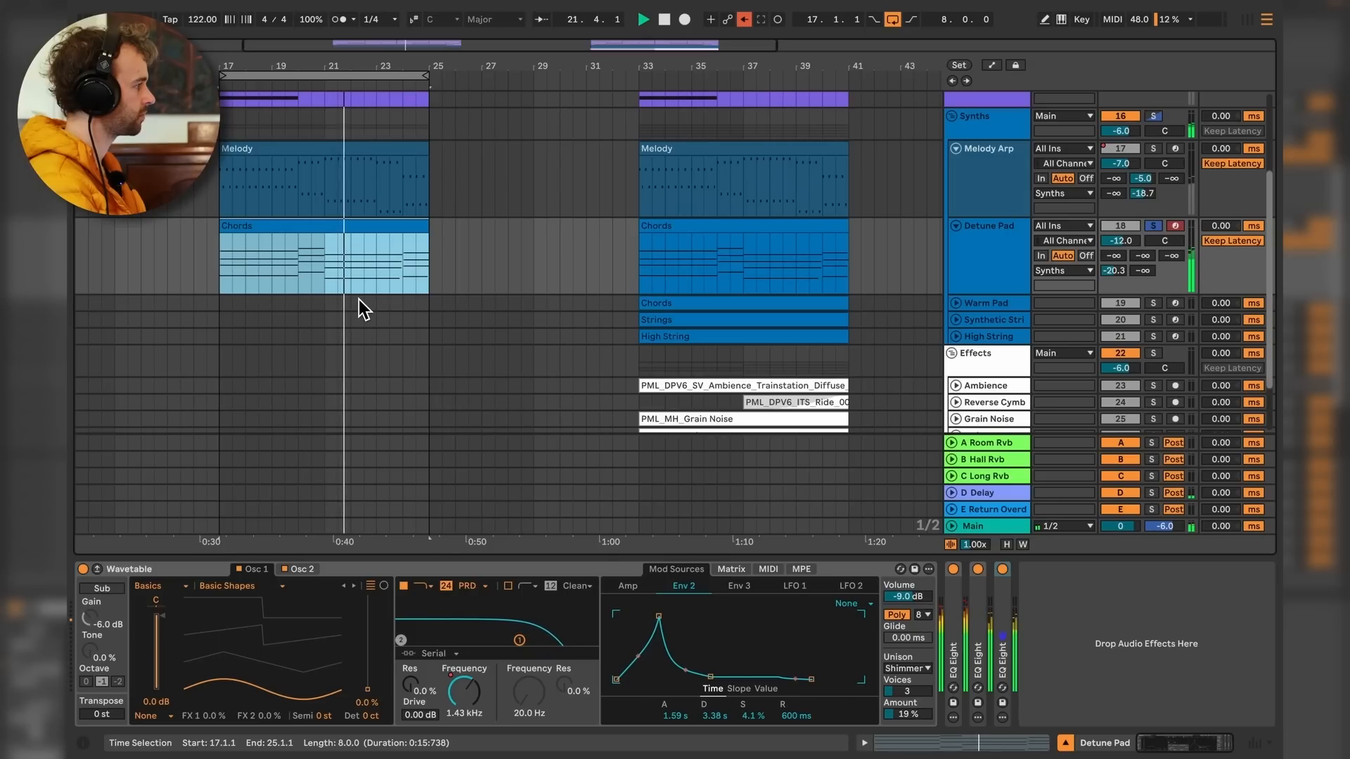
{"action": "key", "text": "space"}
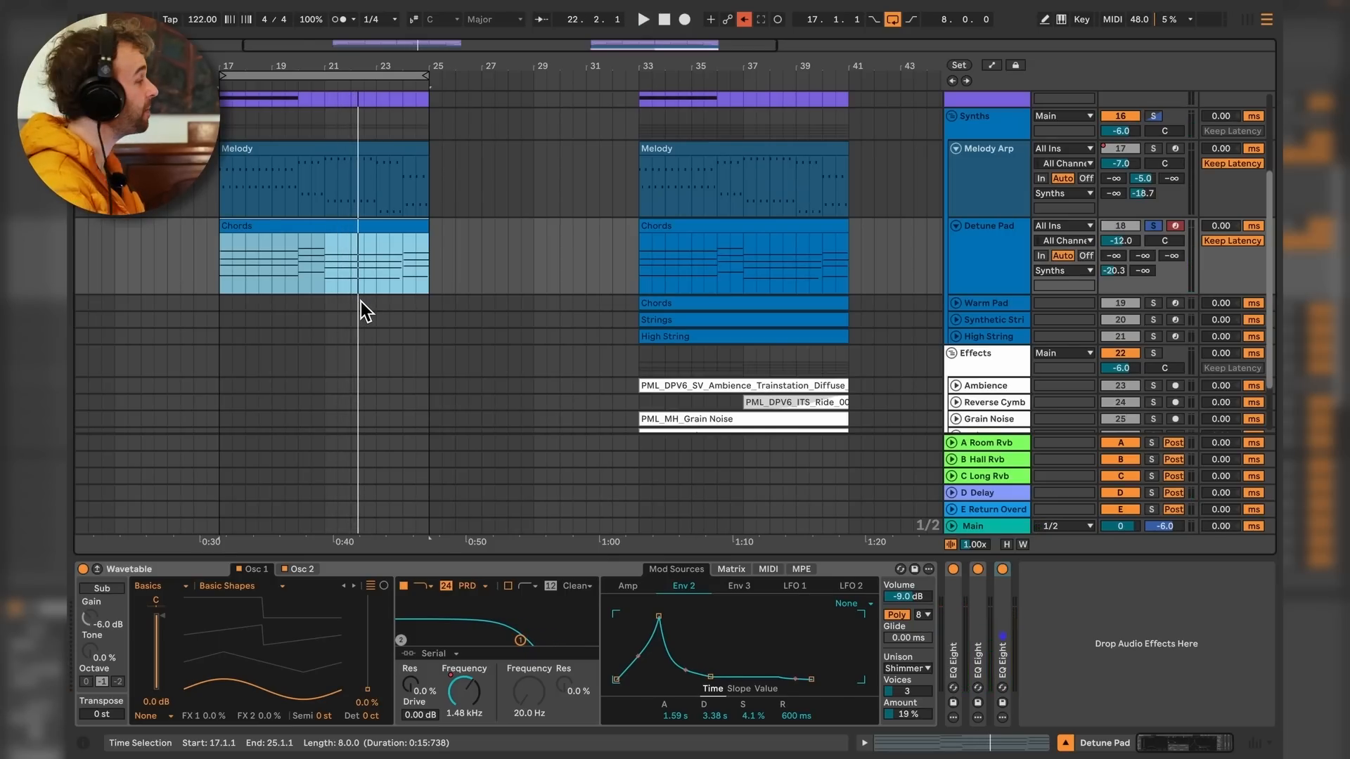
Open the Detune Pad's Chords clip at bar 17 for note editing with its full pitch range in view.
{"action": "left_click", "coordinate": [350, 229]}
{"action": "double_click", "coordinate": [350, 229]}
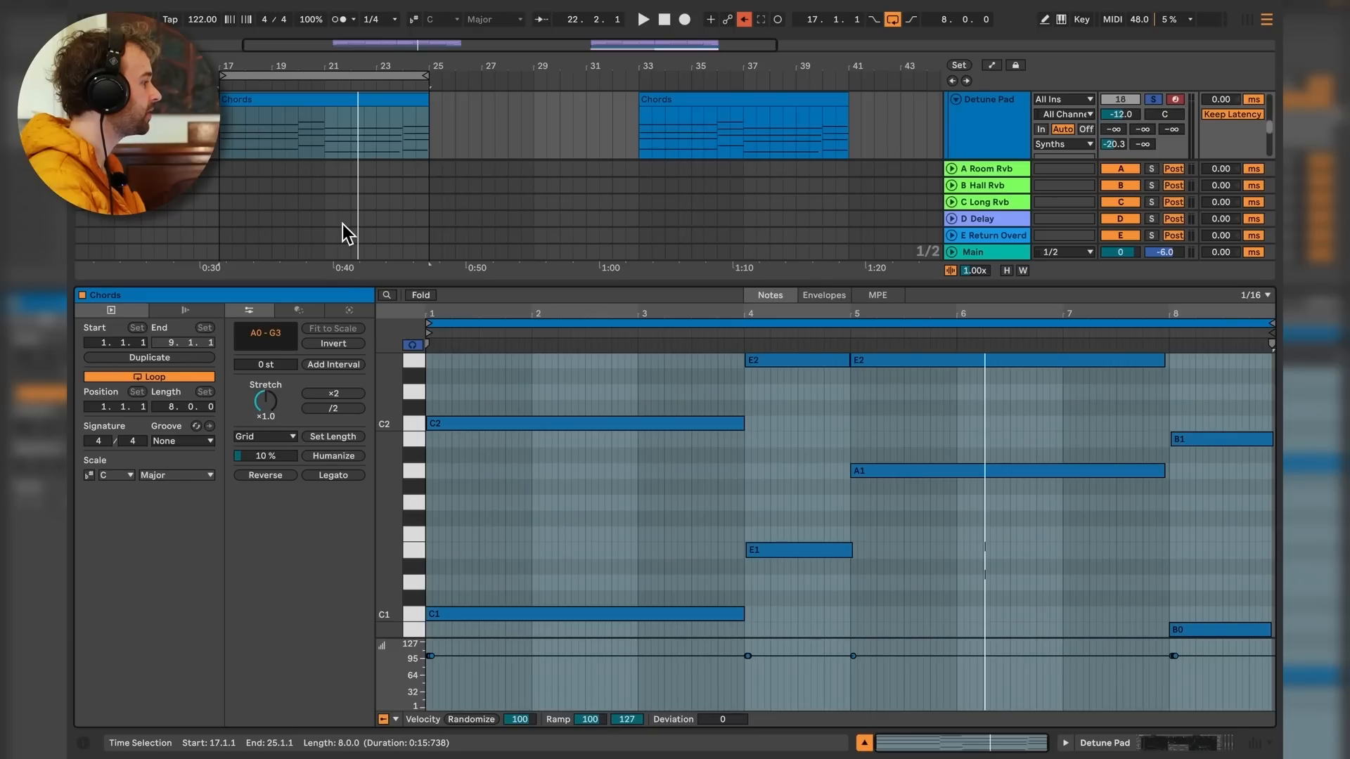
{"action": "left_click_drag", "start_coordinate": [402, 453], "coordinate": [358, 454]}
{"action": "scroll", "coordinate": [750, 469], "scroll_direction": "up", "scroll_amount": 3}
Examine the chord progression by selecting the stacked notes of each chord in turn, up to the last chord in bar 8.
{"action": "left_click", "coordinate": [694, 370]}
{"action": "left_click_drag", "start_coordinate": [693, 370], "coordinate": [700, 619]}
{"action": "left_click", "coordinate": [787, 599]}
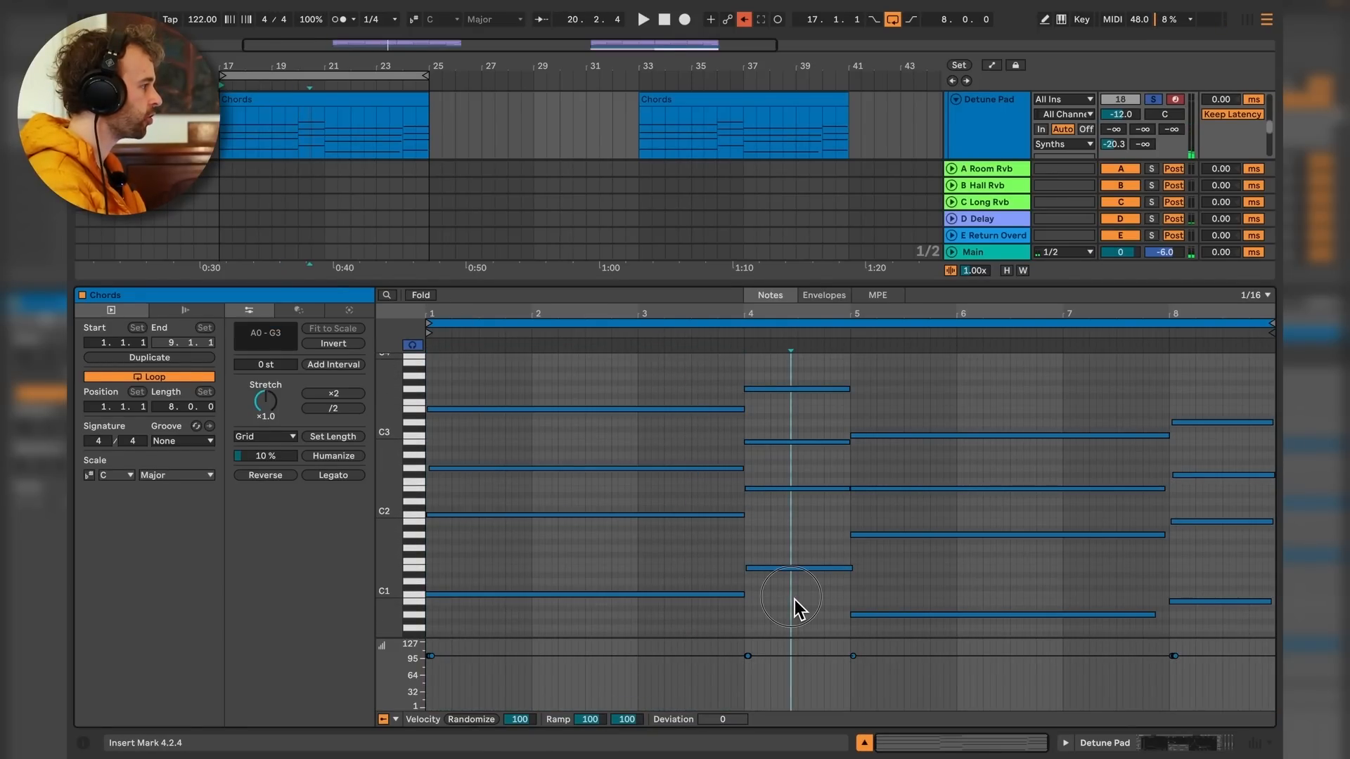
{"action": "left_click_drag", "start_coordinate": [787, 600], "coordinate": [789, 373]}
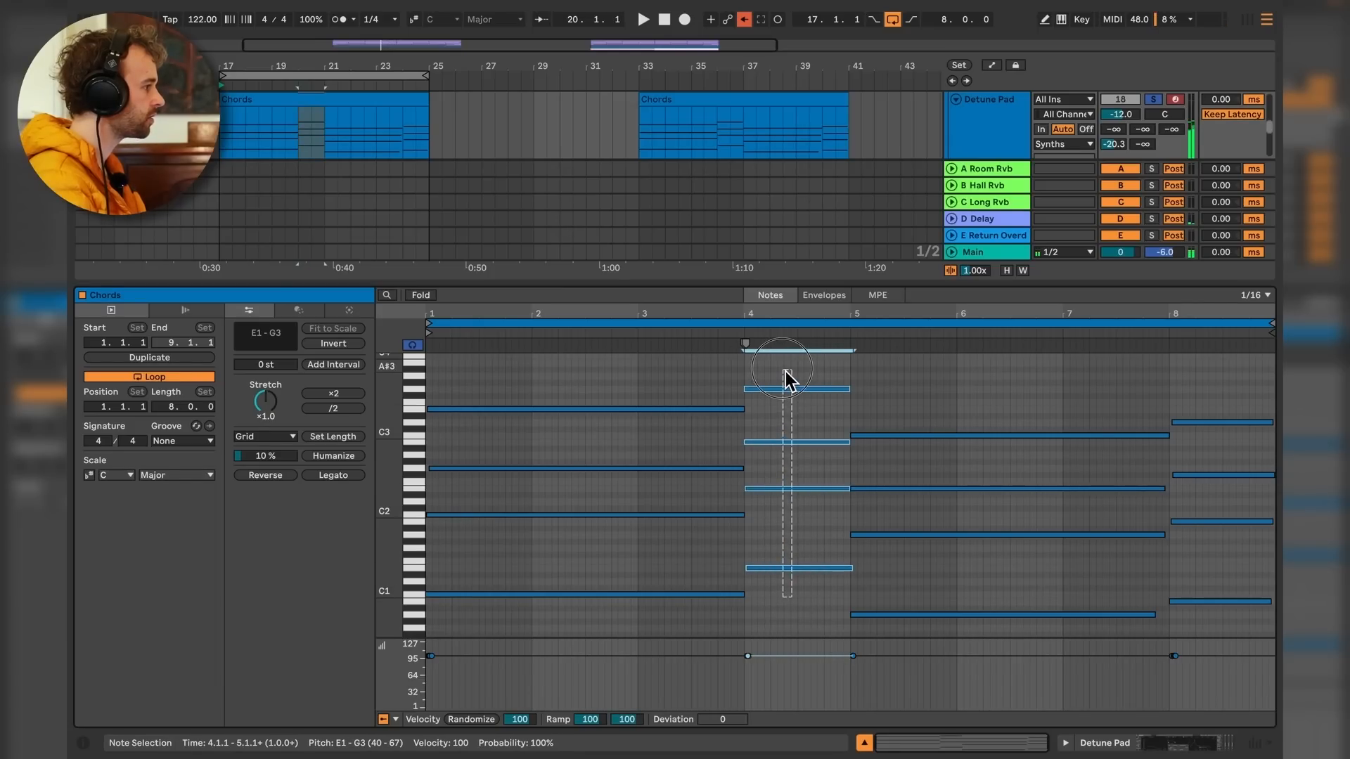
{"action": "left_click", "coordinate": [952, 393]}
{"action": "left_click_drag", "start_coordinate": [953, 393], "coordinate": [940, 626]}
{"action": "left_click", "coordinate": [1229, 622]}
{"action": "left_click_drag", "start_coordinate": [1229, 622], "coordinate": [1214, 369]}
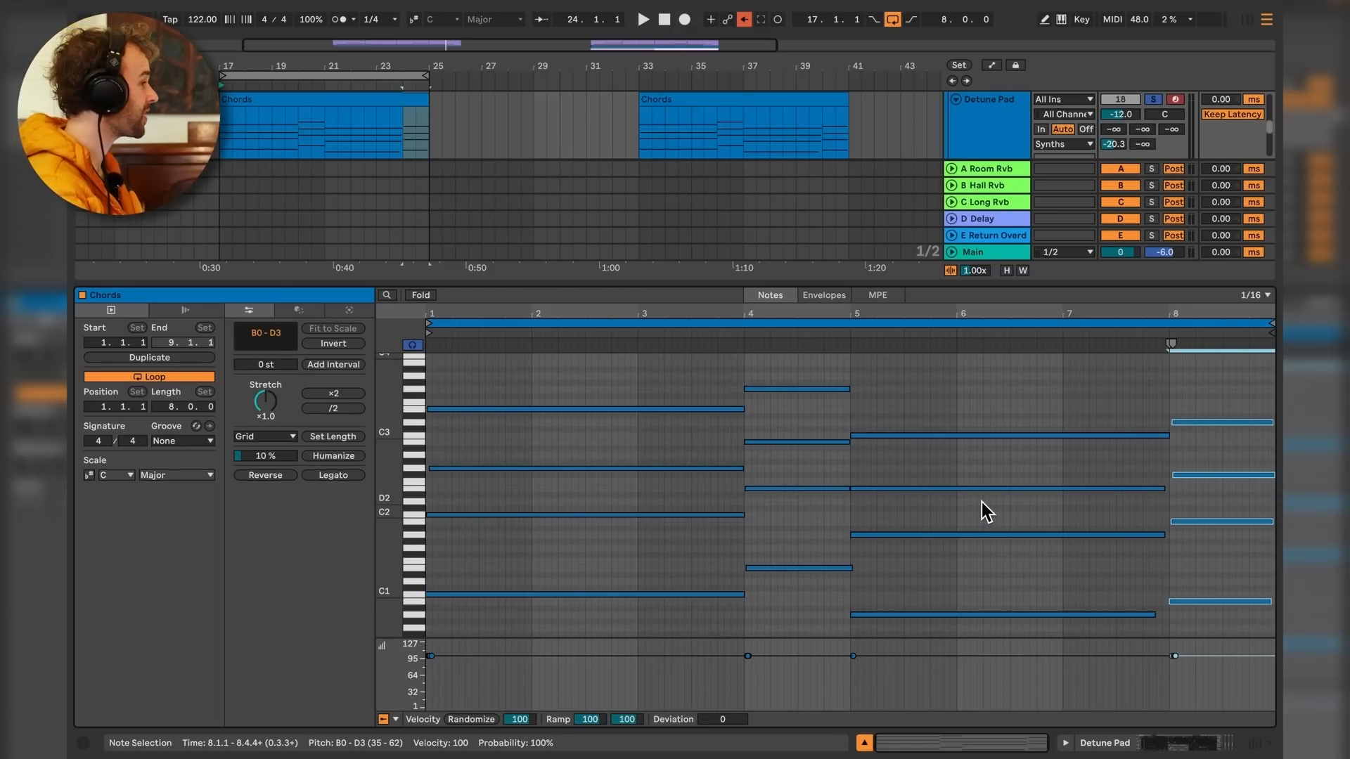
Return to the Detune Pad's devices, switch off its three EQ Eights and deactivate the D Delay return.
{"action": "key", "text": "shift+Tab"}
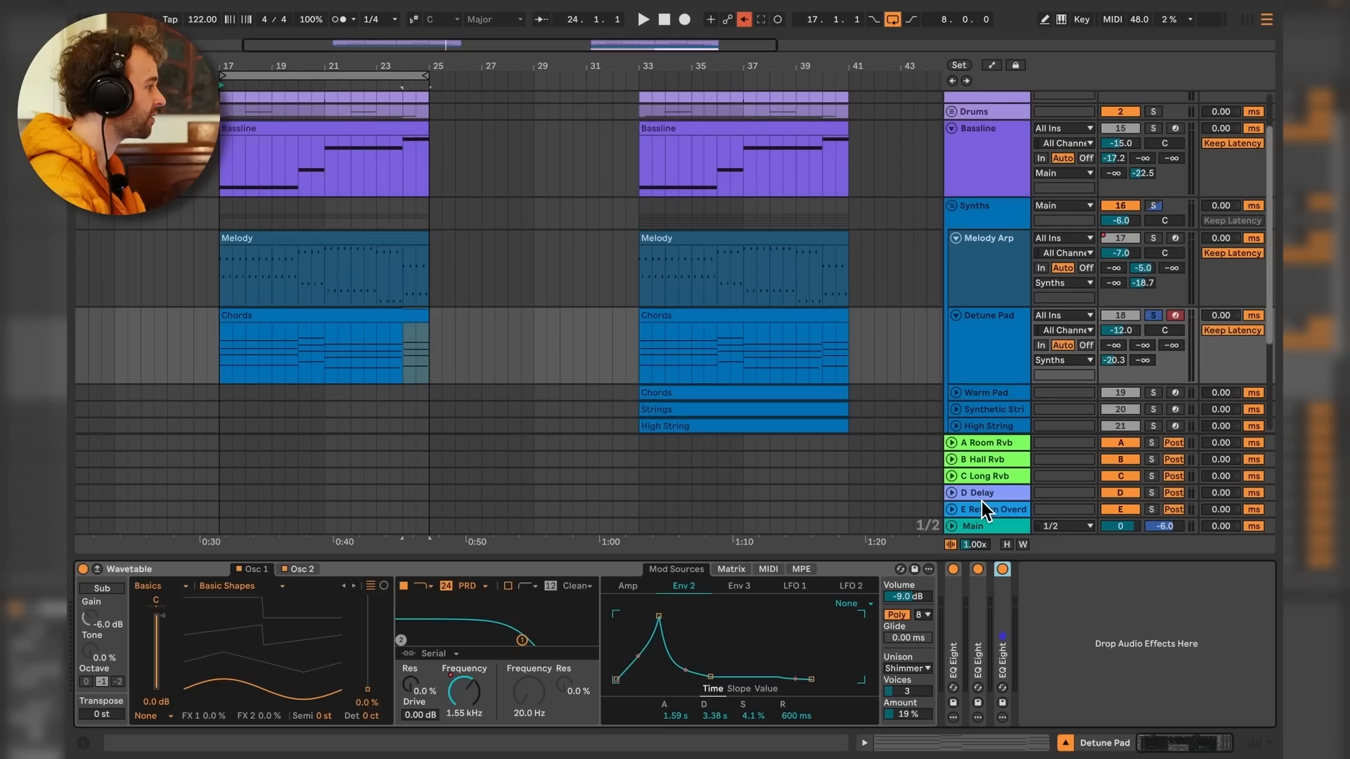
{"action": "left_click", "coordinate": [955, 605], "text": "shift"}
{"action": "left_click", "coordinate": [1029, 632]}
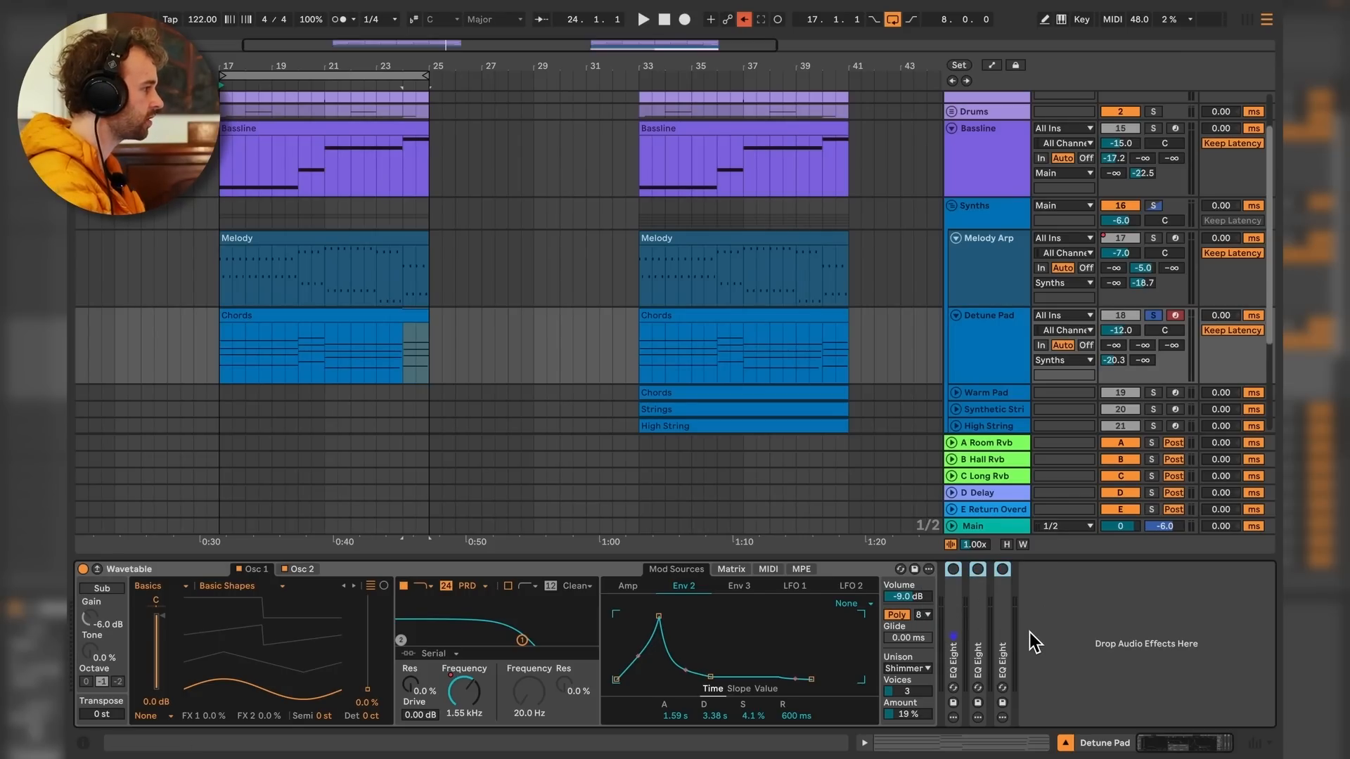
{"action": "left_click", "coordinate": [1117, 494]}
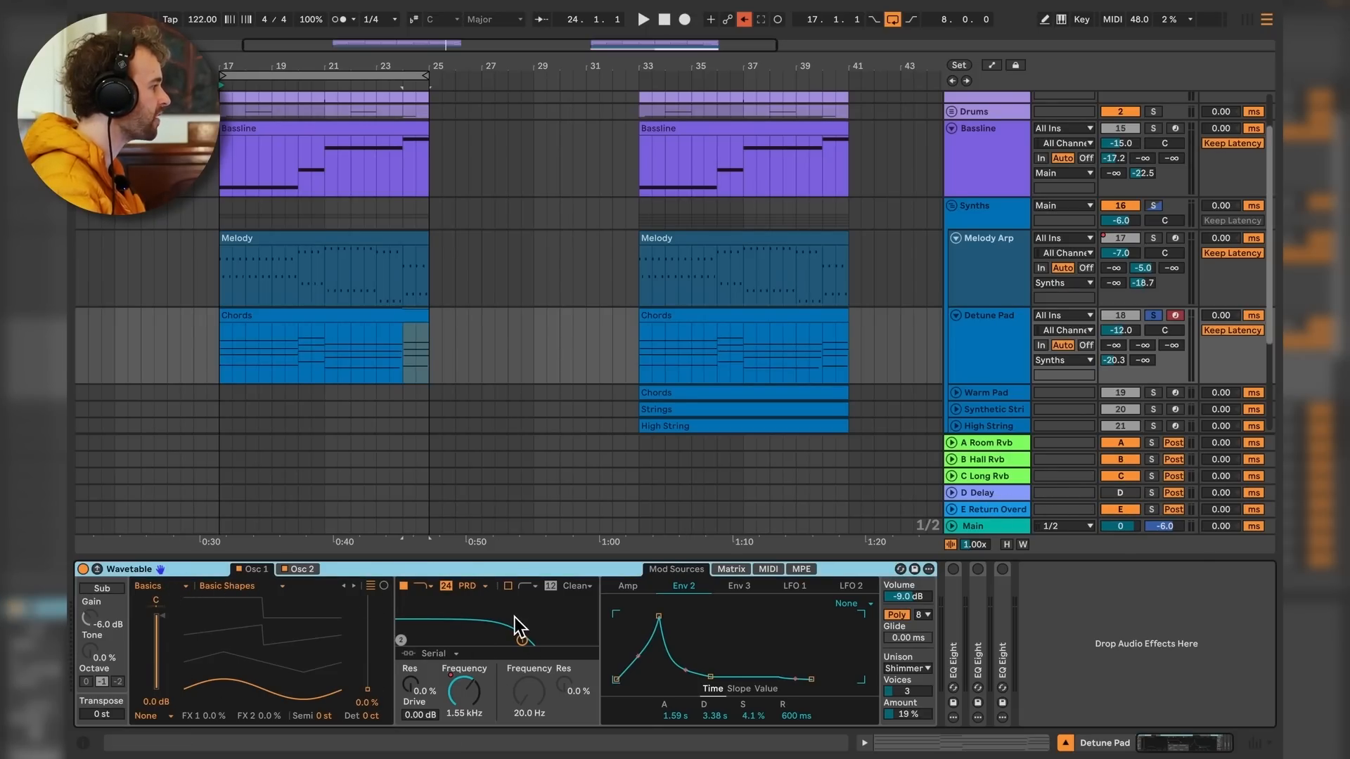
Play the Detune Pad without its EQs and delay, and show Wavetable's Osc 2 settings.
{"action": "left_click_drag", "start_coordinate": [522, 638], "coordinate": [516, 638]}
{"action": "key", "text": "space"}
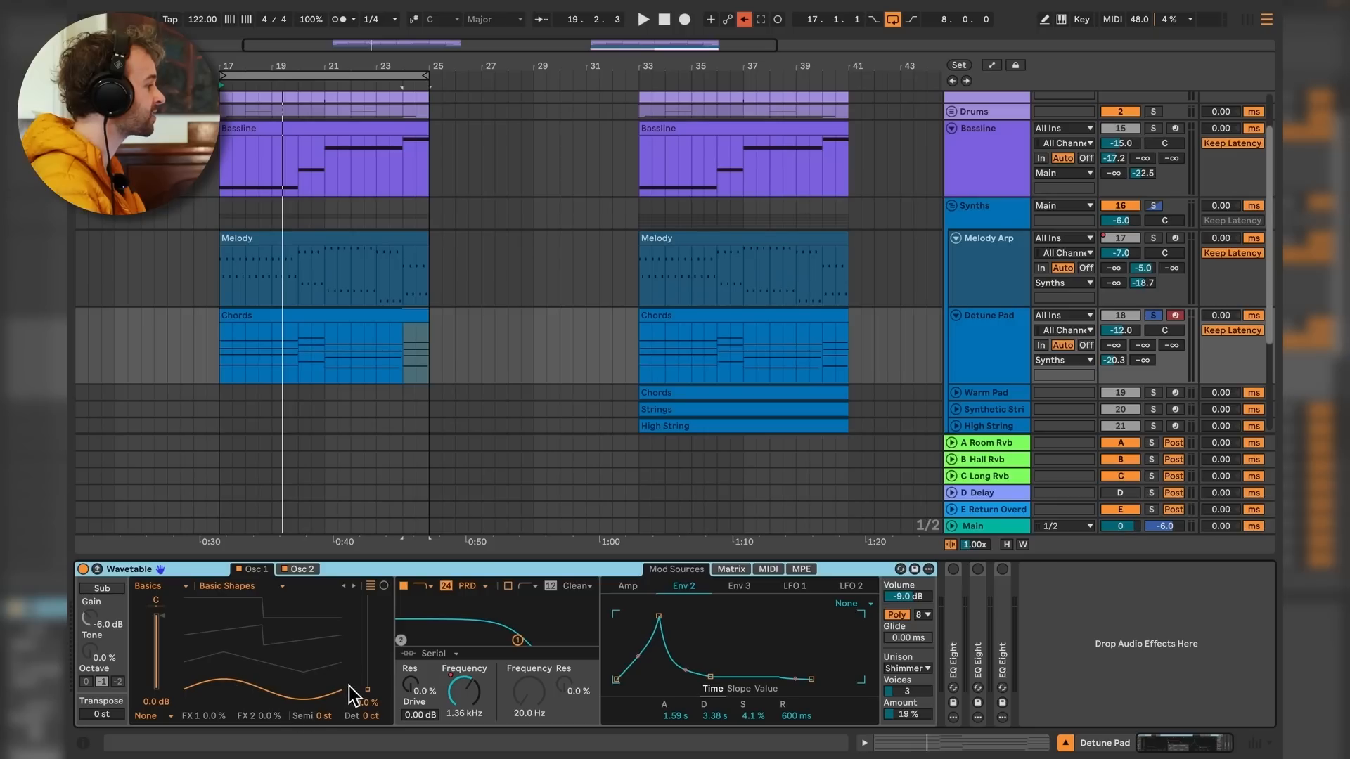
{"action": "left_click", "coordinate": [301, 568]}
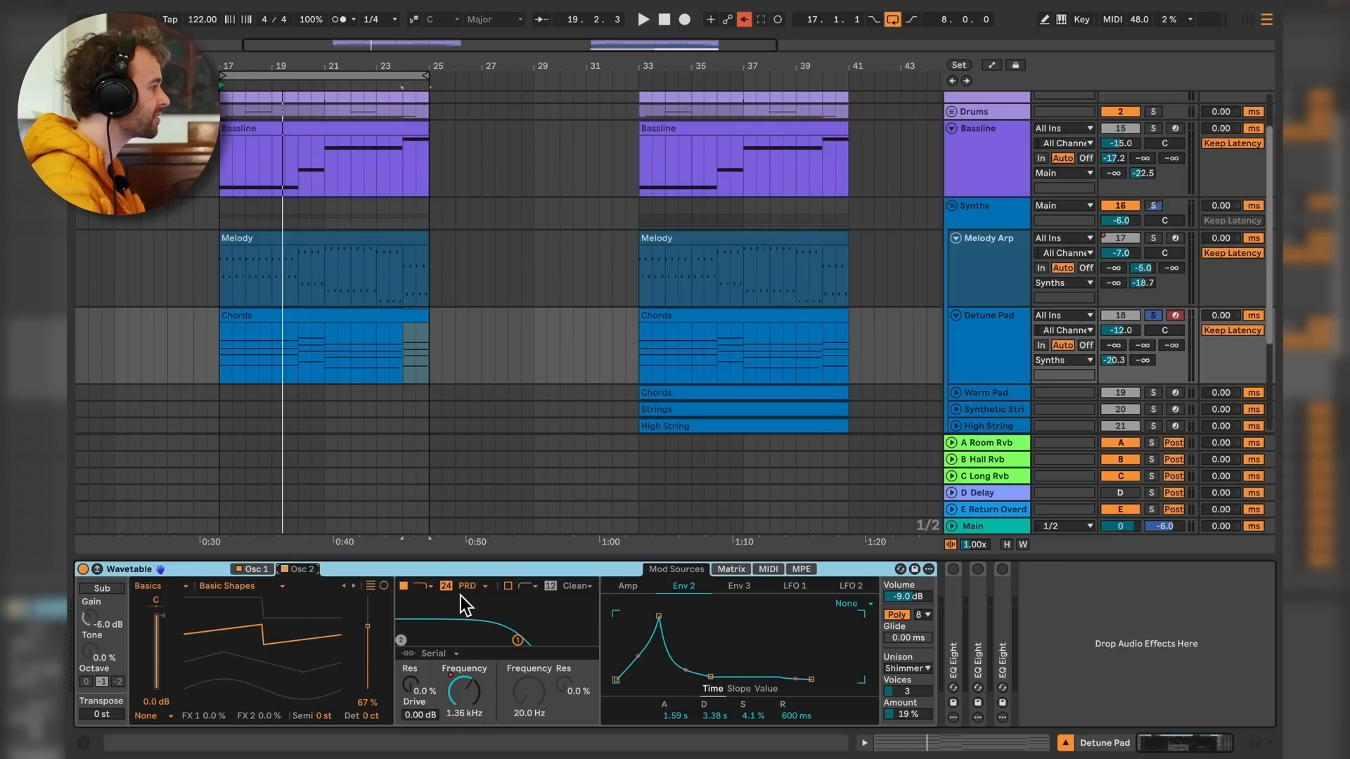
Review the circuit types for Wavetable's first filter and keep PRD.
{"action": "left_click", "coordinate": [480, 589]}
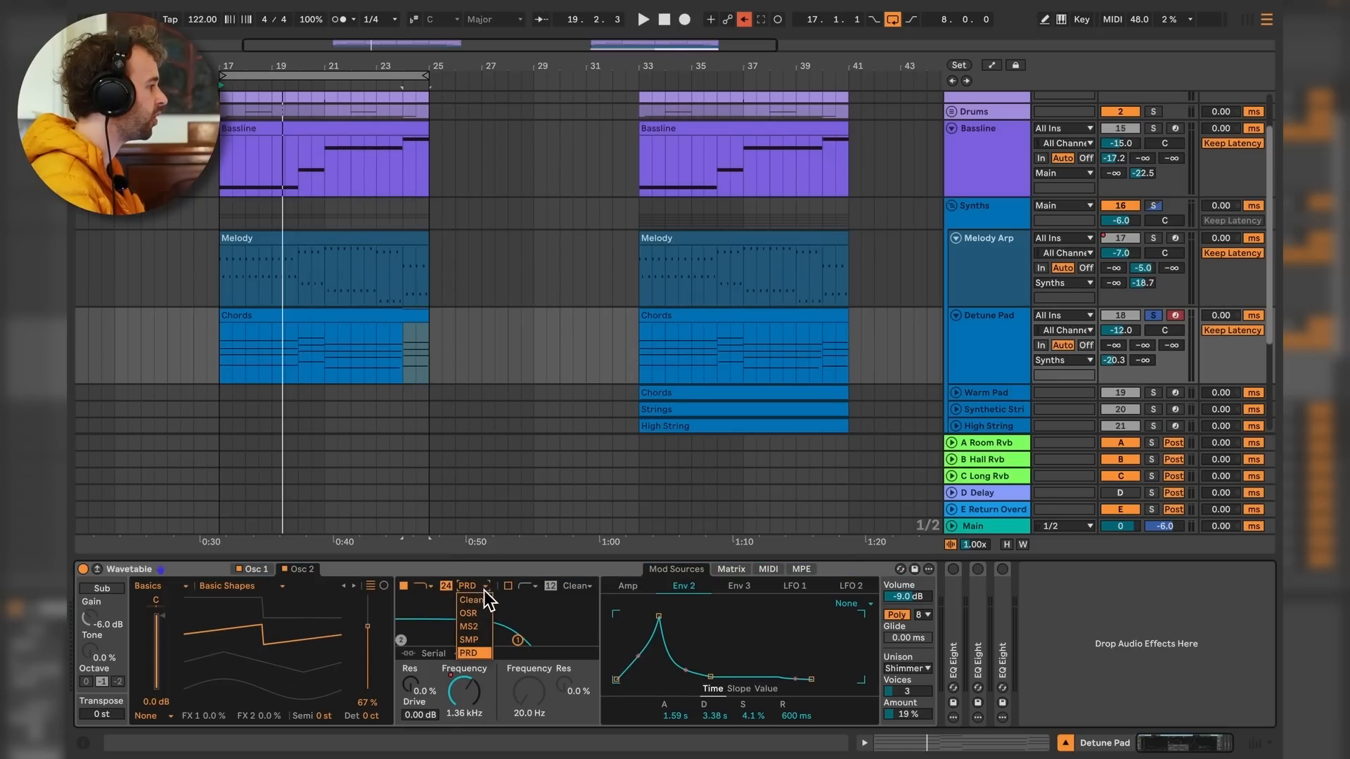
{"action": "left_click", "coordinate": [500, 715]}
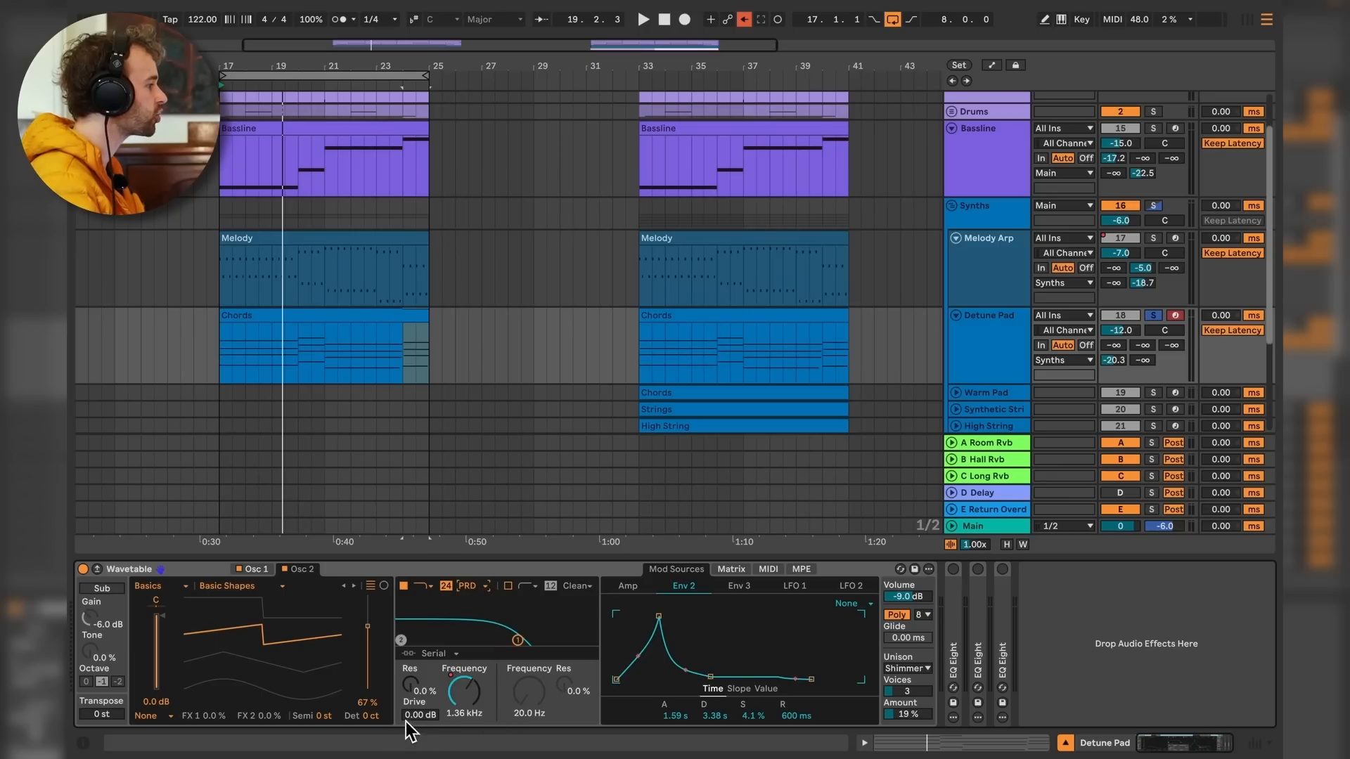
{"action": "left_click", "coordinate": [478, 588]}
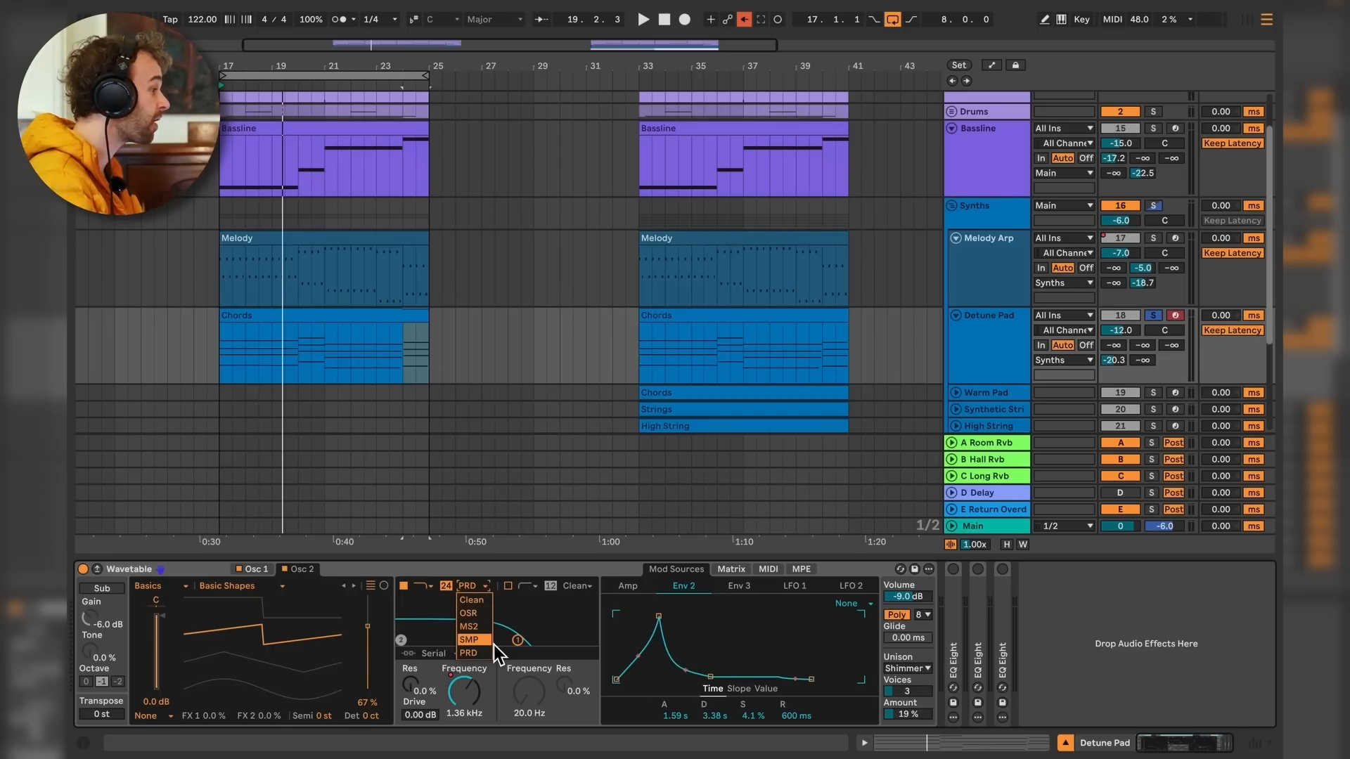
{"action": "left_click", "coordinate": [496, 686]}
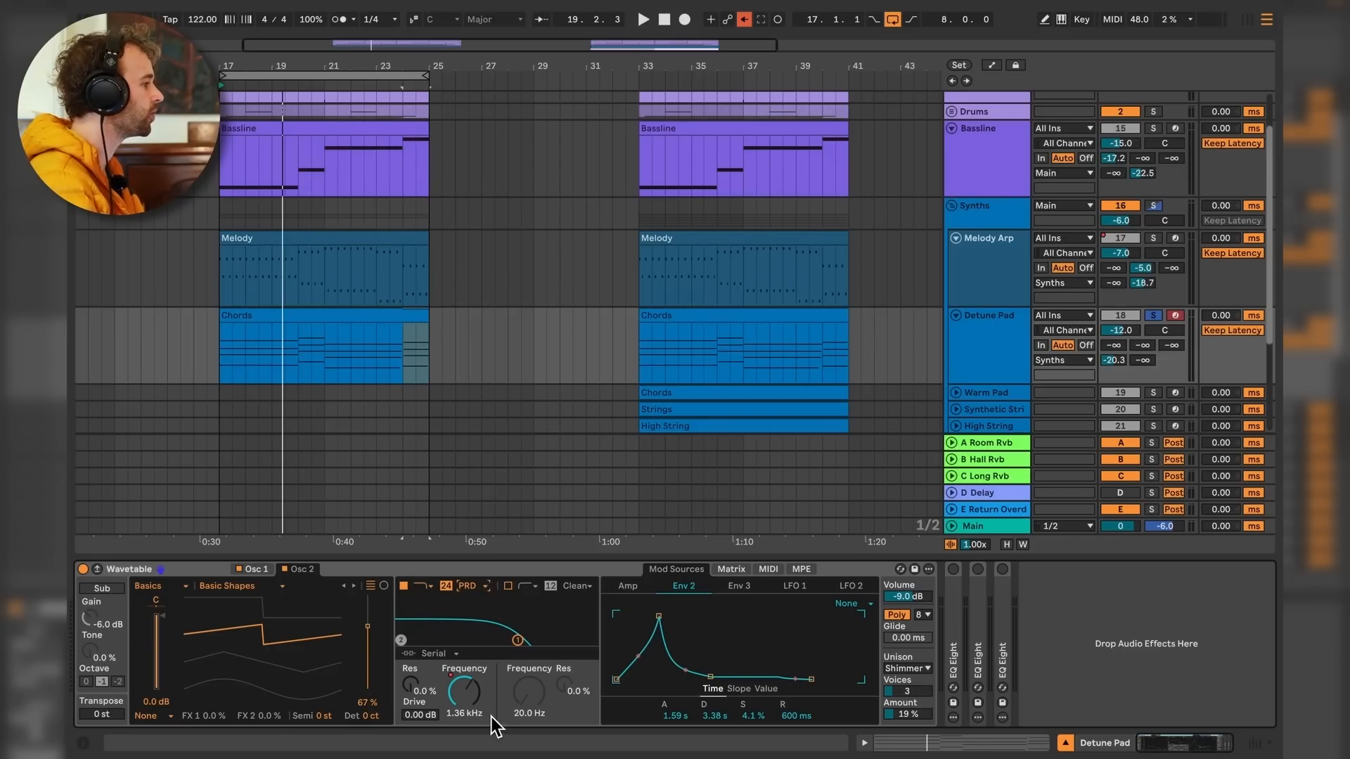
Examine how Env 2 modulates Filter 1 Freq in Wavetable's modulation matrix and look at the Env 2 shape.
{"action": "left_click", "coordinate": [464, 690]}
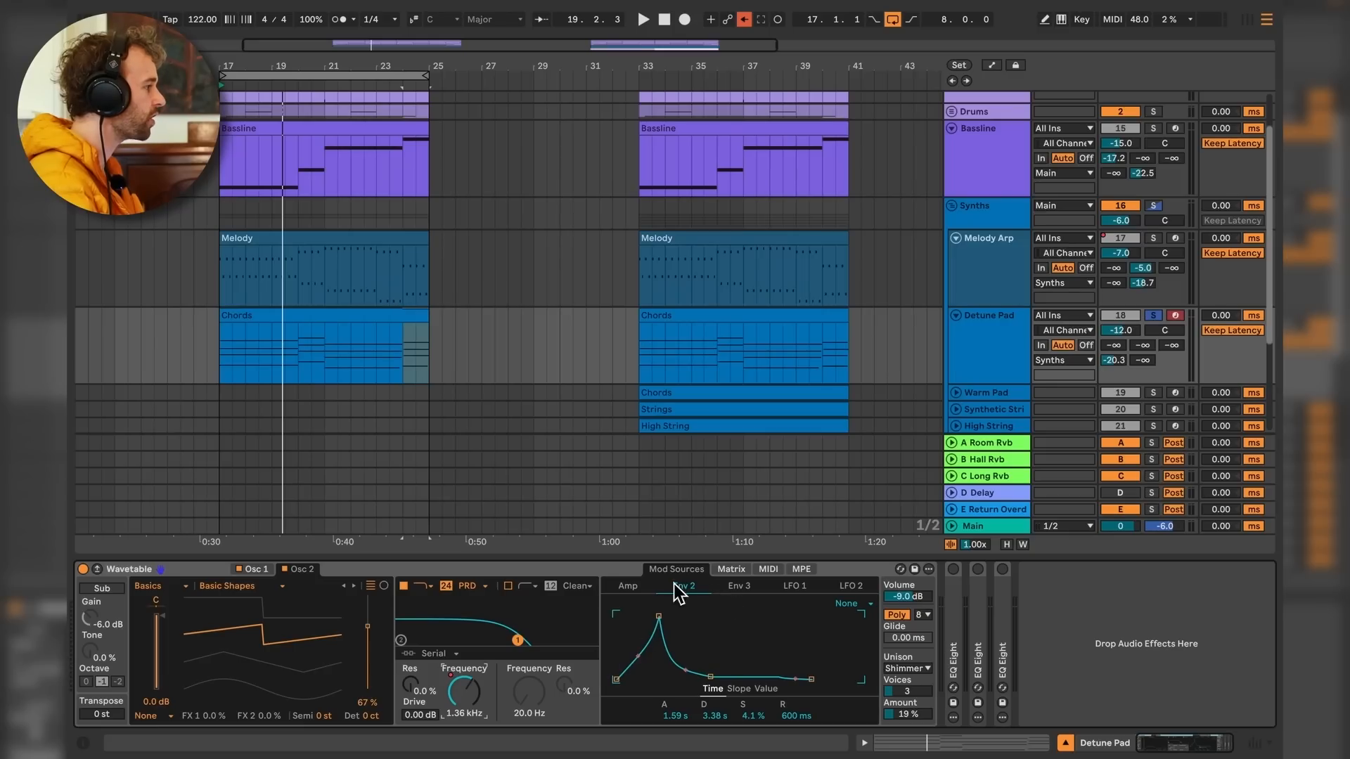
{"action": "left_click", "coordinate": [731, 569]}
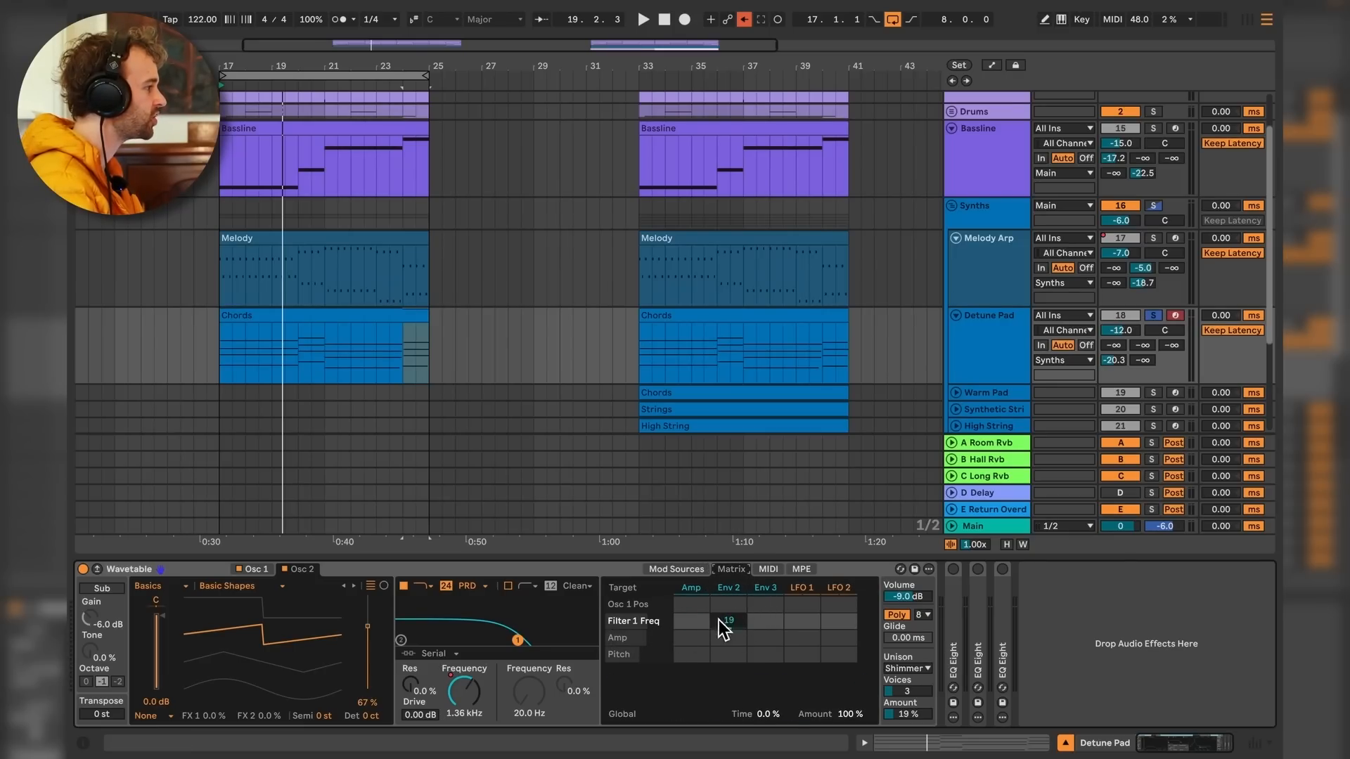
{"action": "left_click", "coordinate": [736, 592]}
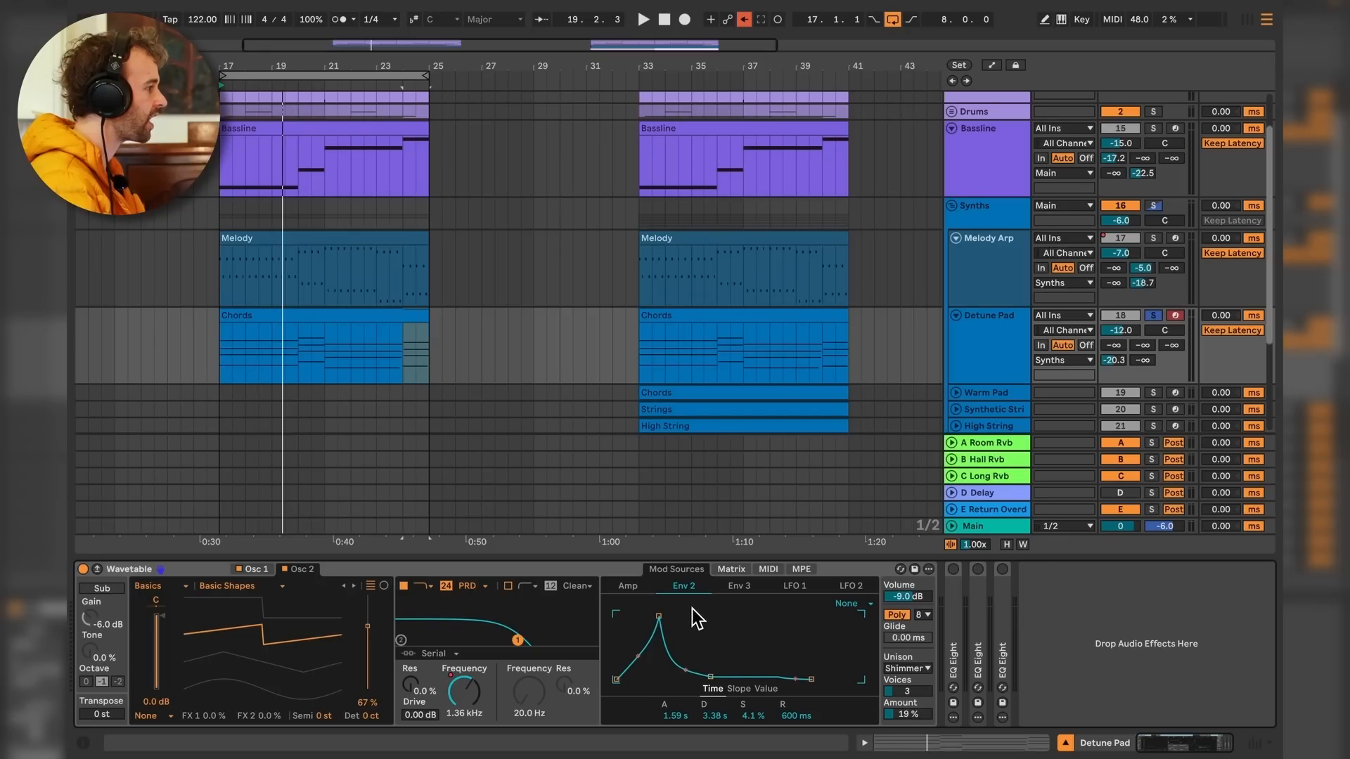
Show Wavetable's Amp envelope, point out the unison amount and play the Detune Pad.
{"action": "left_click", "coordinate": [642, 593]}
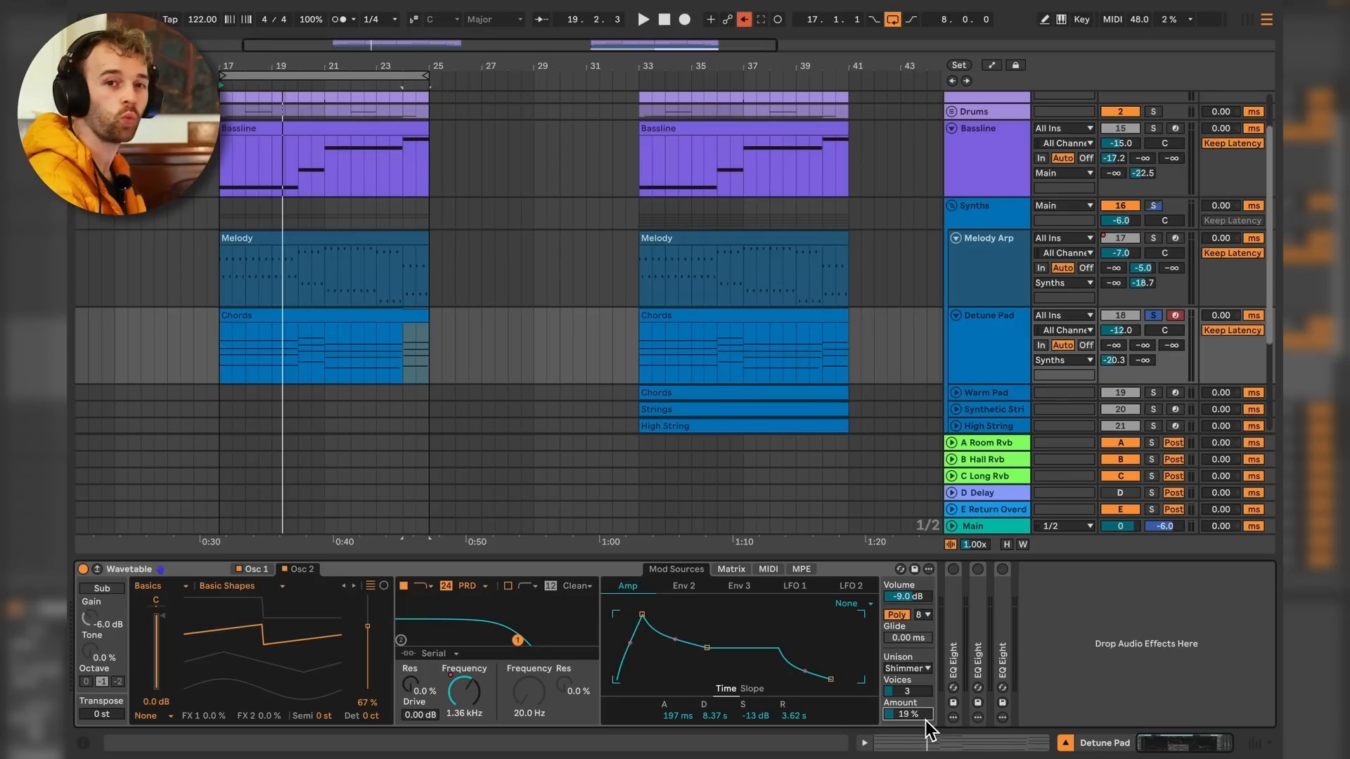
{"action": "mouse_move", "coordinate": [925, 720]}
{"action": "left_mouse_down"}
{"action": "mouse_move", "coordinate": [925, 678]}
{"action": "mouse_move", "coordinate": [925, 719]}
{"action": "left_mouse_up"}
{"action": "key", "text": "space"}
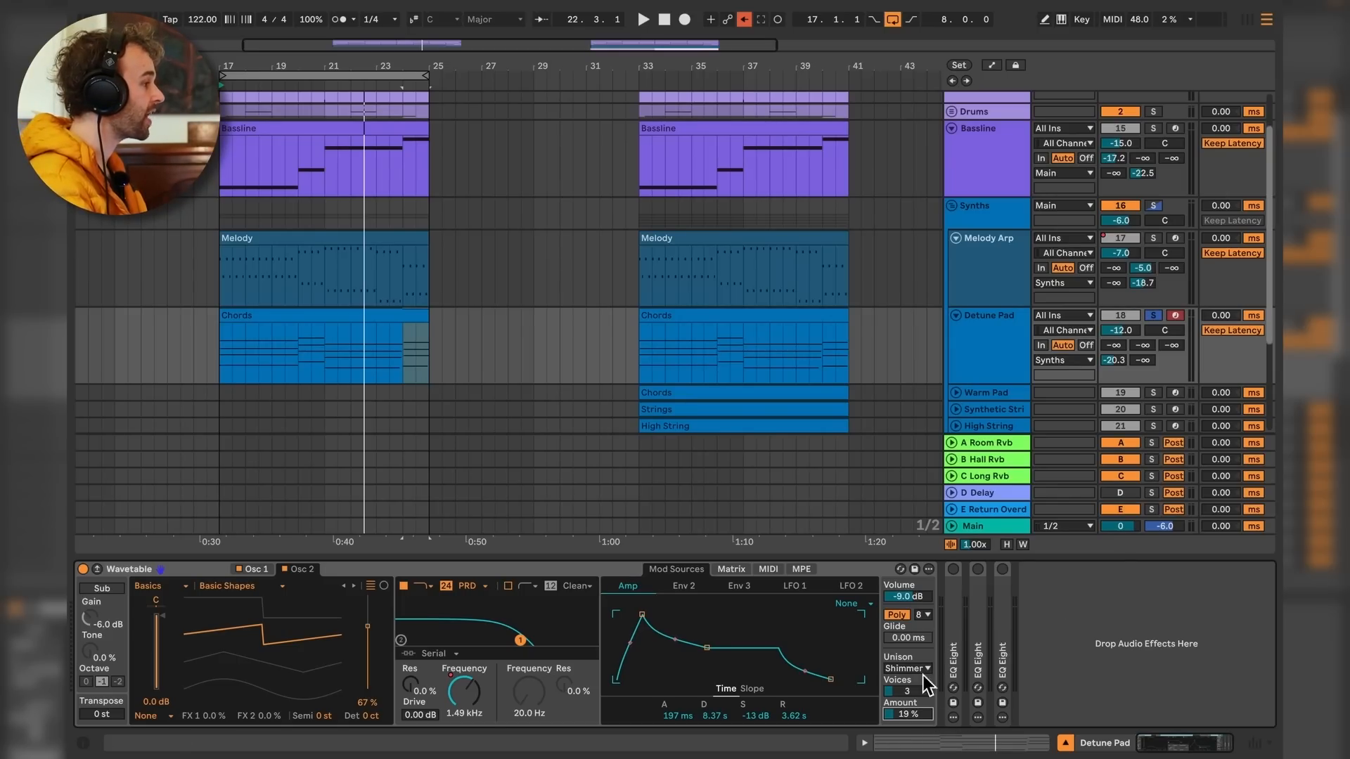
Unfold and reactivate the Detune Pad's first EQ Eight and play the chords through it.
{"action": "double_click", "coordinate": [953, 657]}
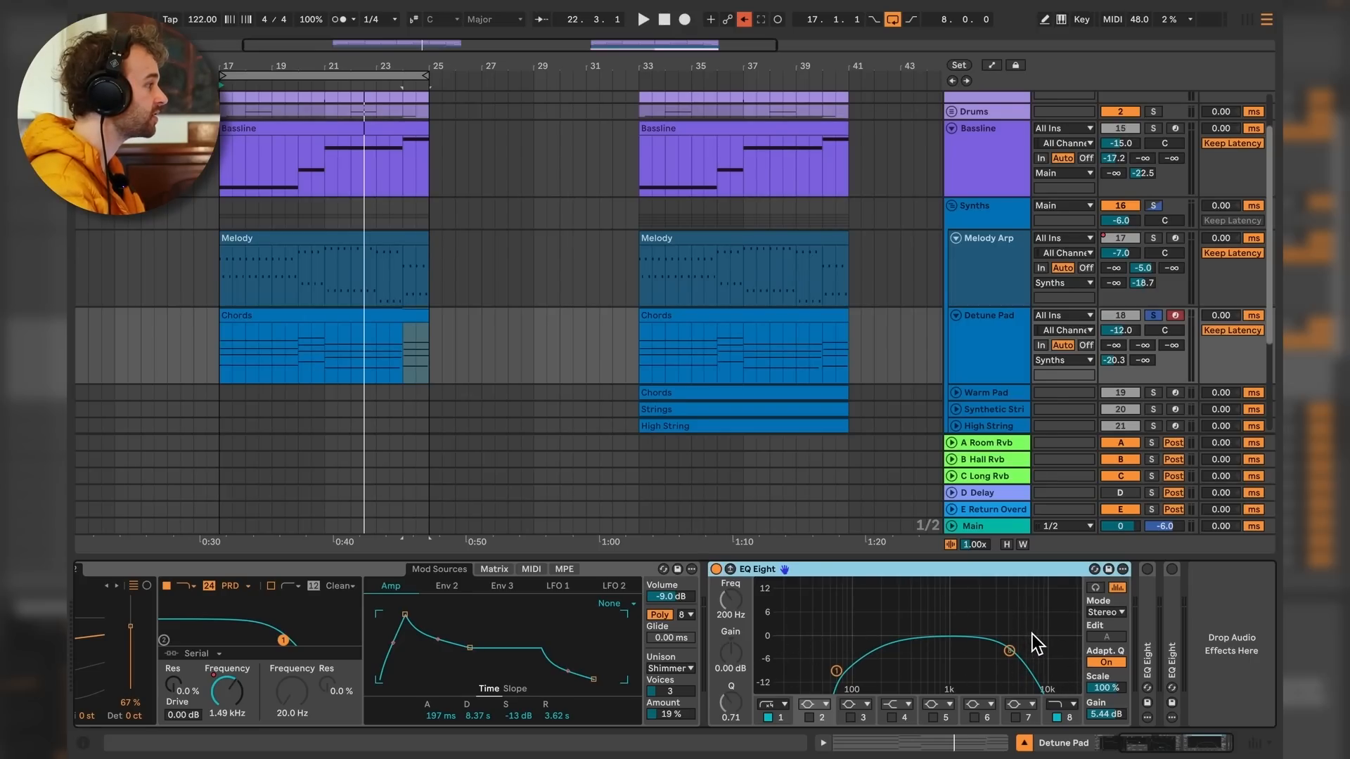
{"action": "key", "text": "space"}
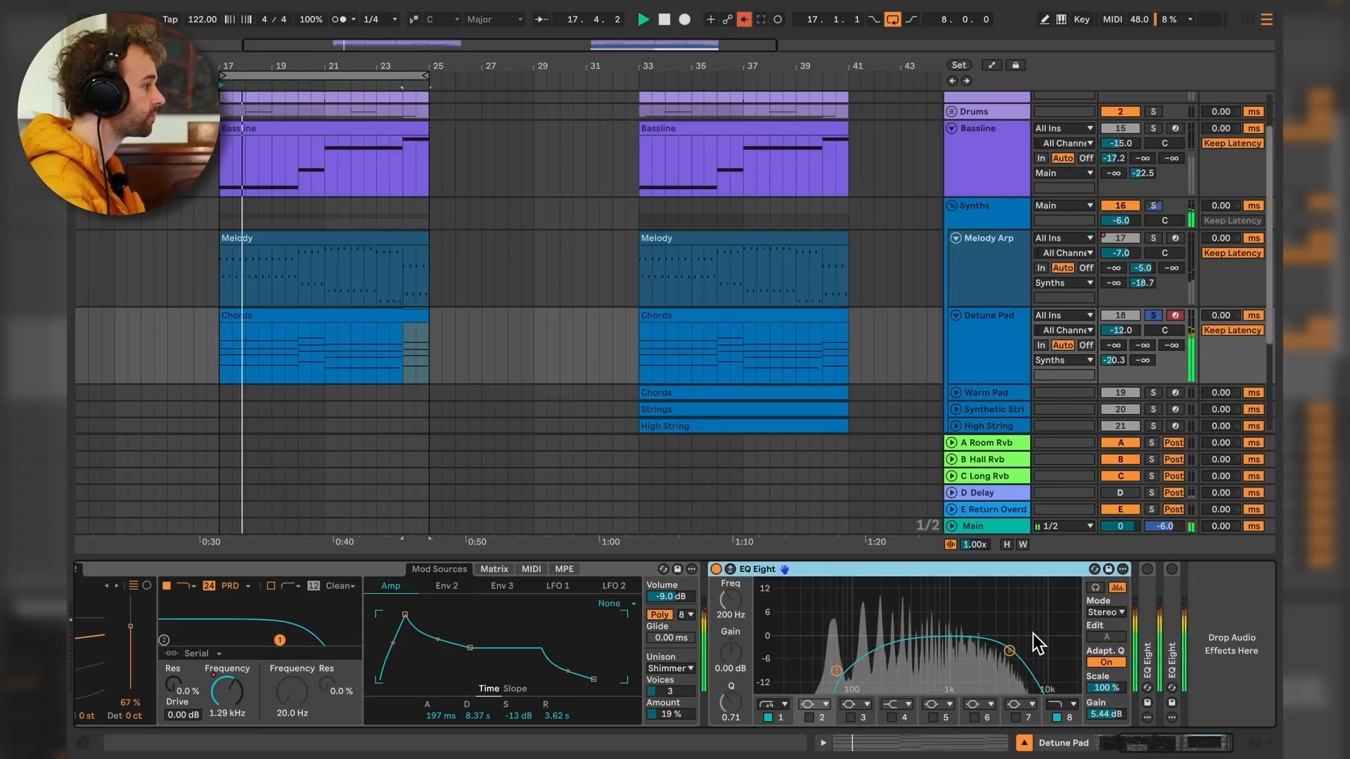
{"action": "key", "text": "space"}
Unfold and reactivate the second EQ Eight, compare its mid and side curves and play the chords through it.
{"action": "double_click", "coordinate": [1148, 654]}
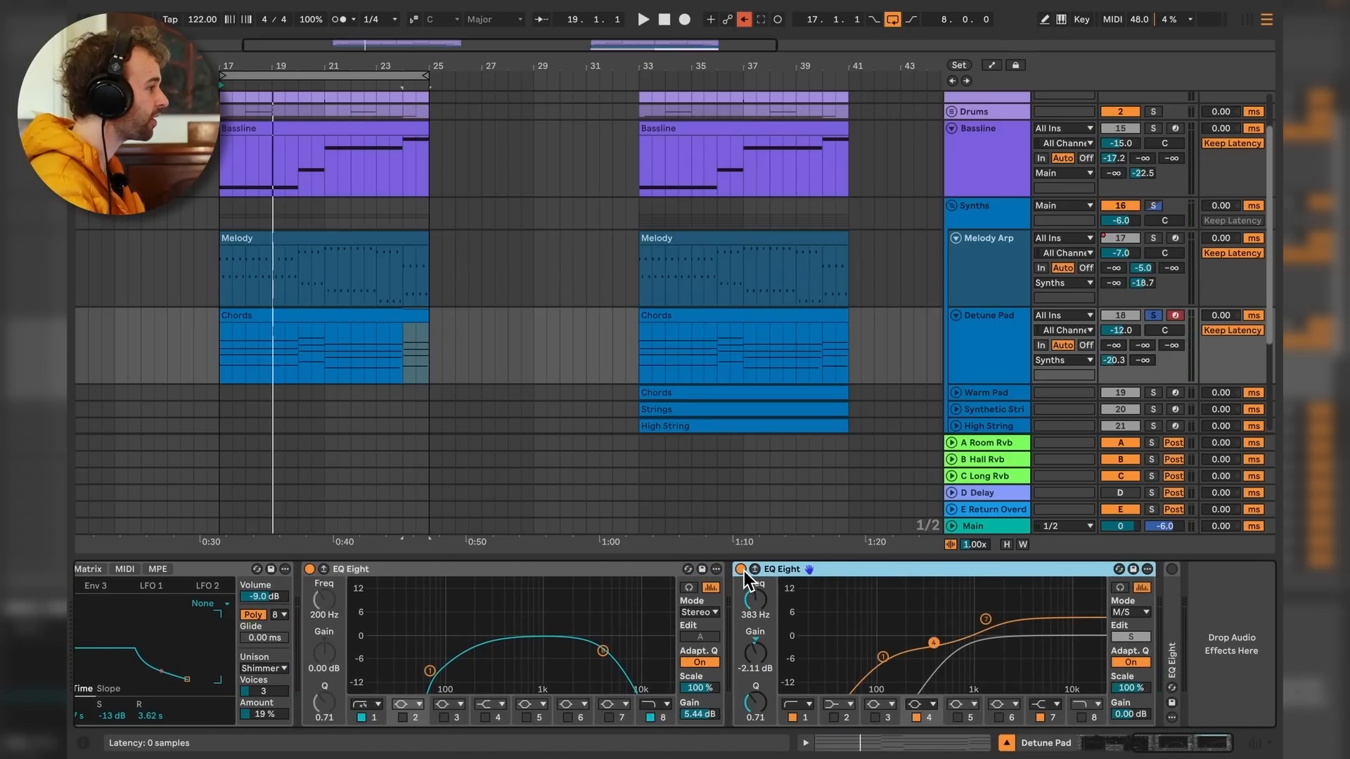
{"action": "left_click", "coordinate": [1148, 637]}
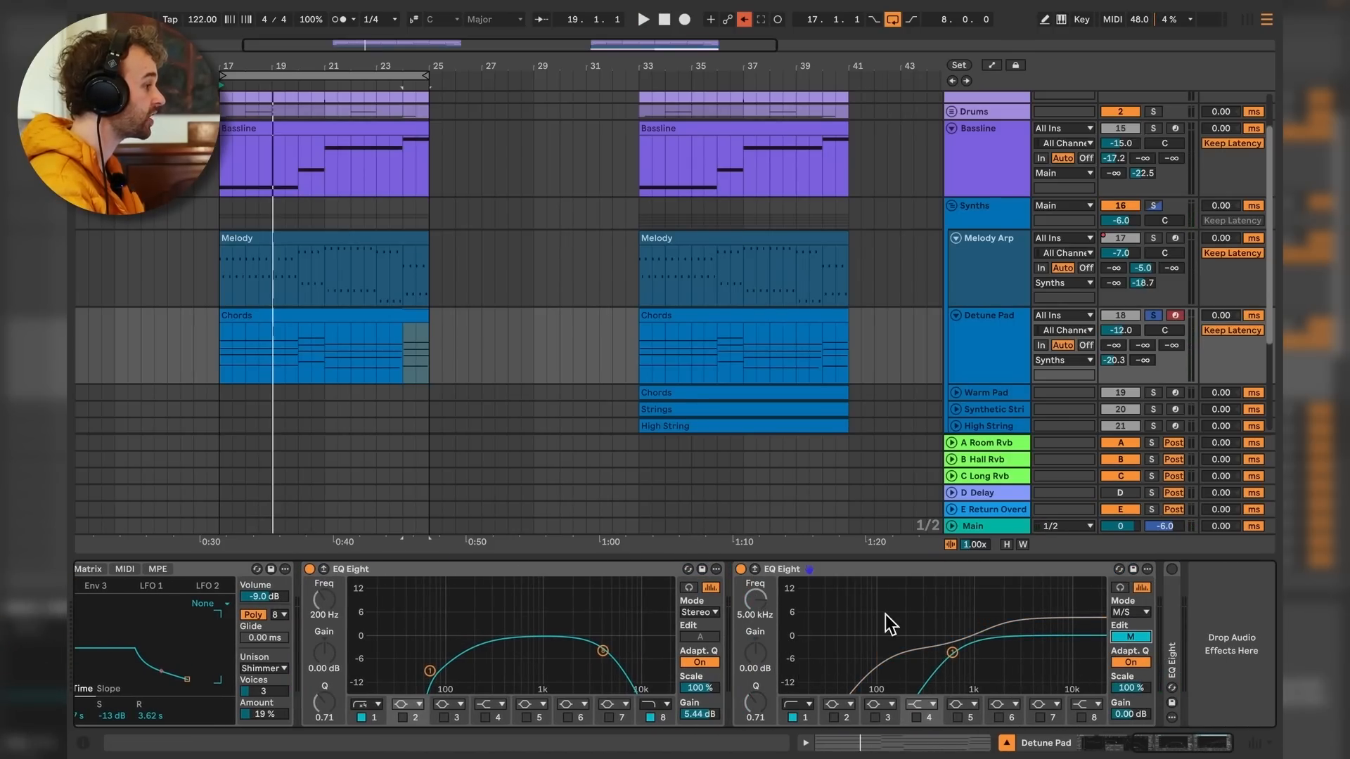
{"action": "left_click", "coordinate": [1138, 637]}
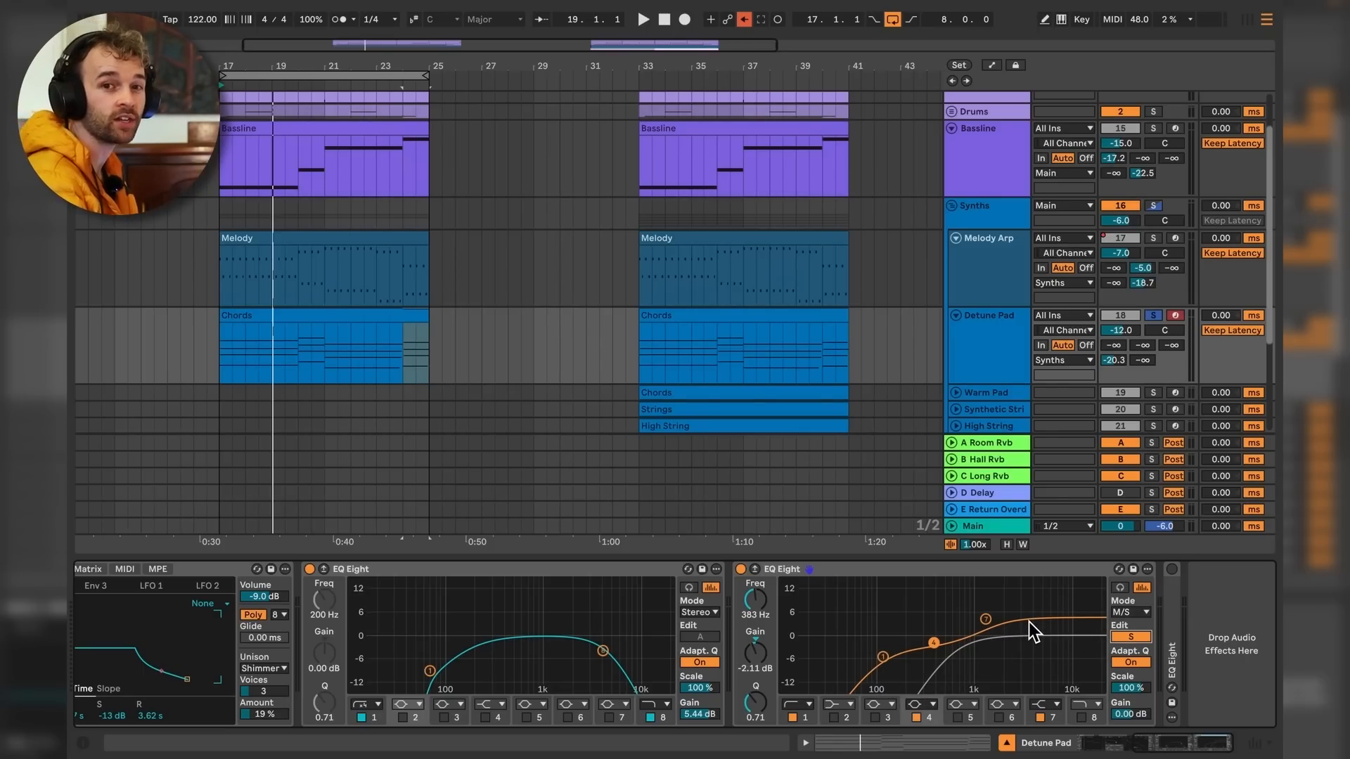
{"action": "key", "text": "space"}
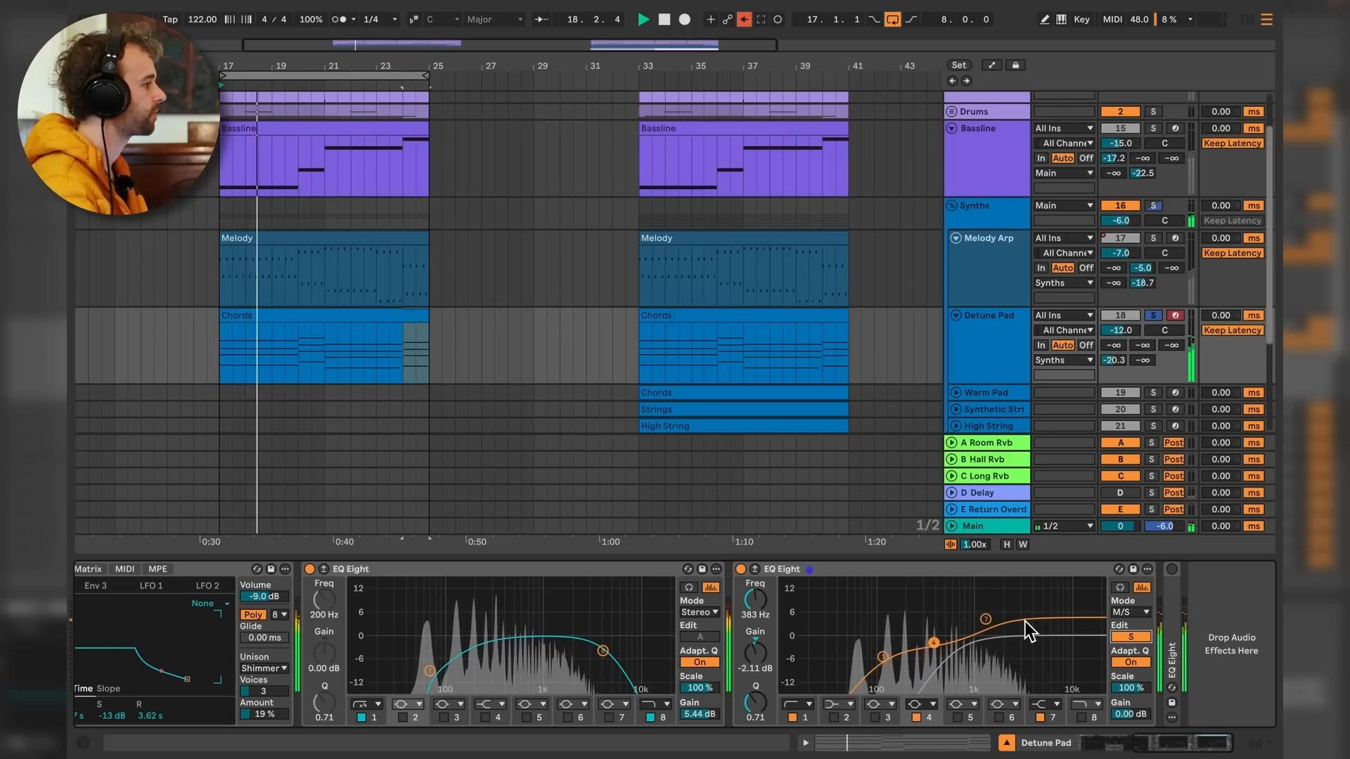
{"action": "key", "text": "space"}
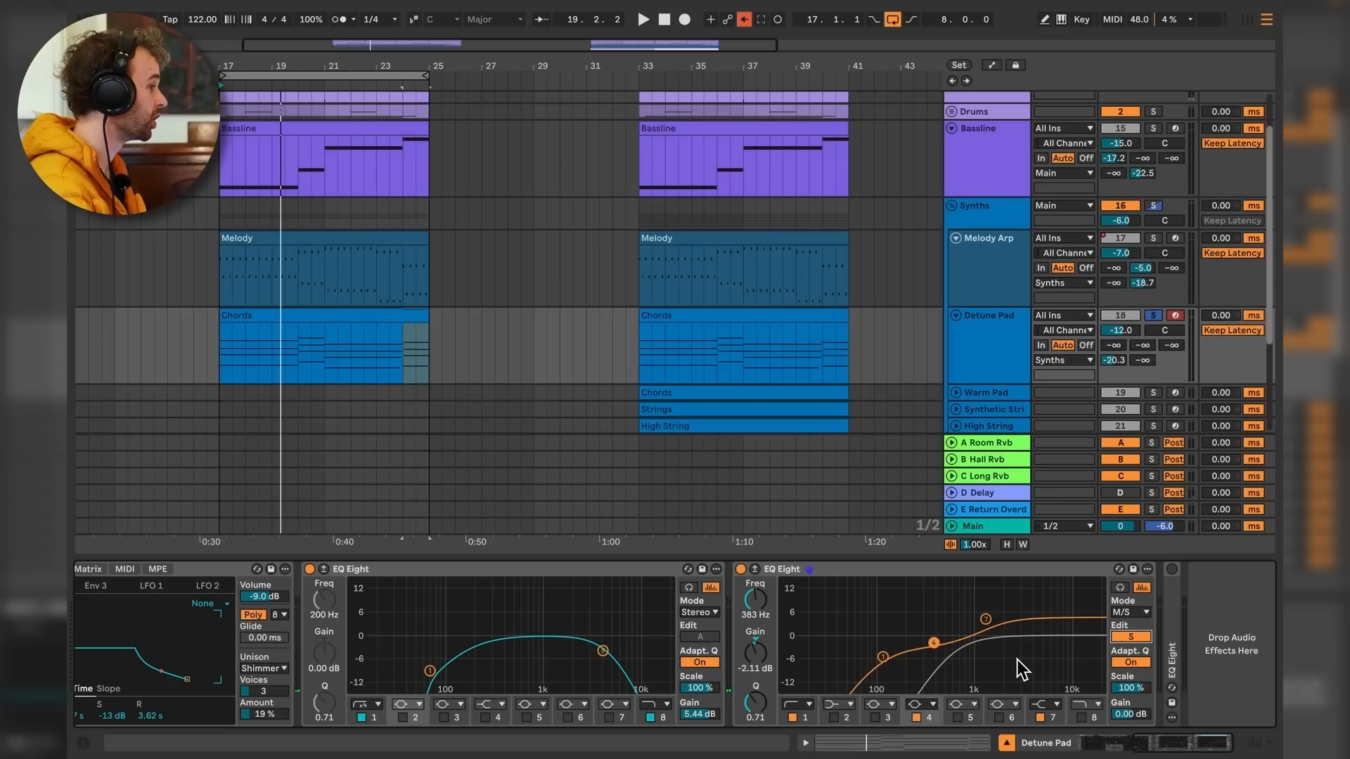
Unfold and reactivate the Detune Pad's third EQ Eight.
{"action": "double_click", "coordinate": [1173, 632]}
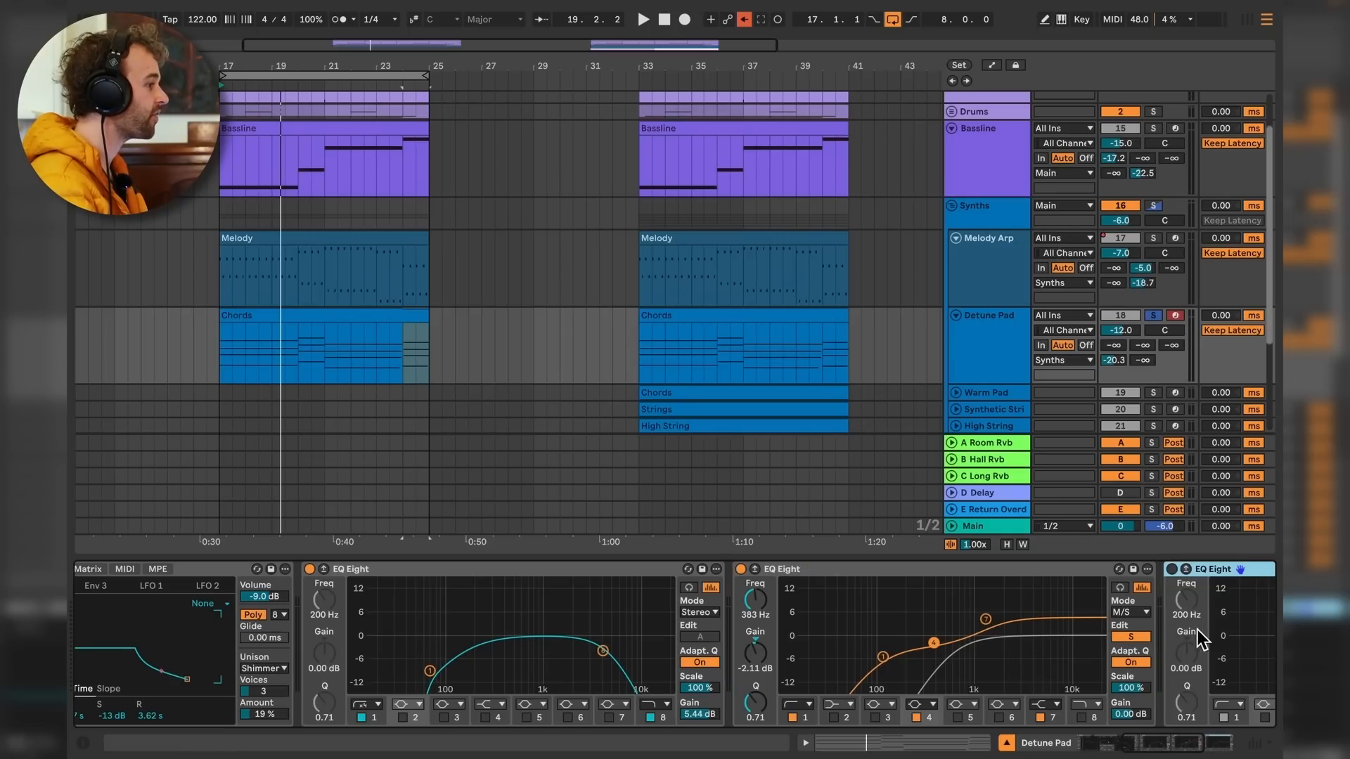
{"action": "left_click", "coordinate": [764, 569]}
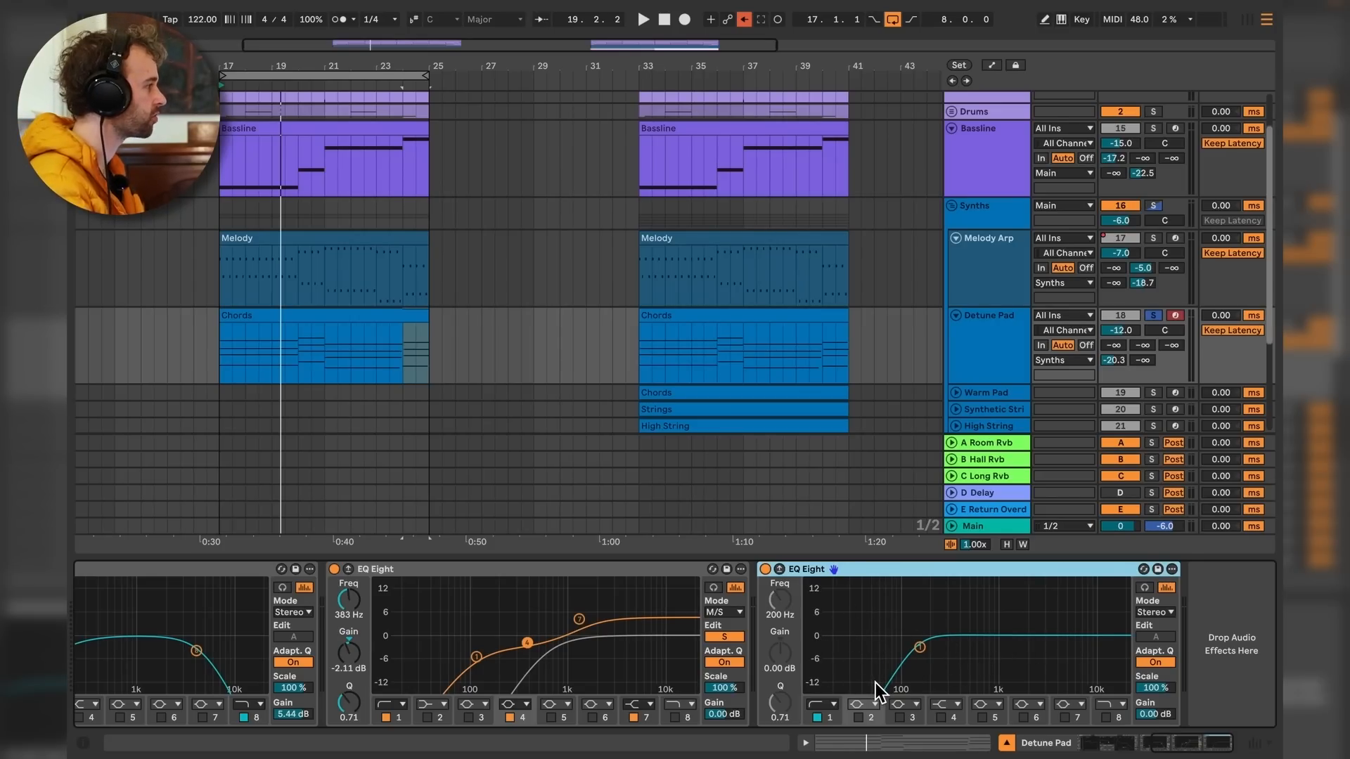
Play the Detune Pad chords through its third EQ Eight.
{"action": "key", "text": "space"}
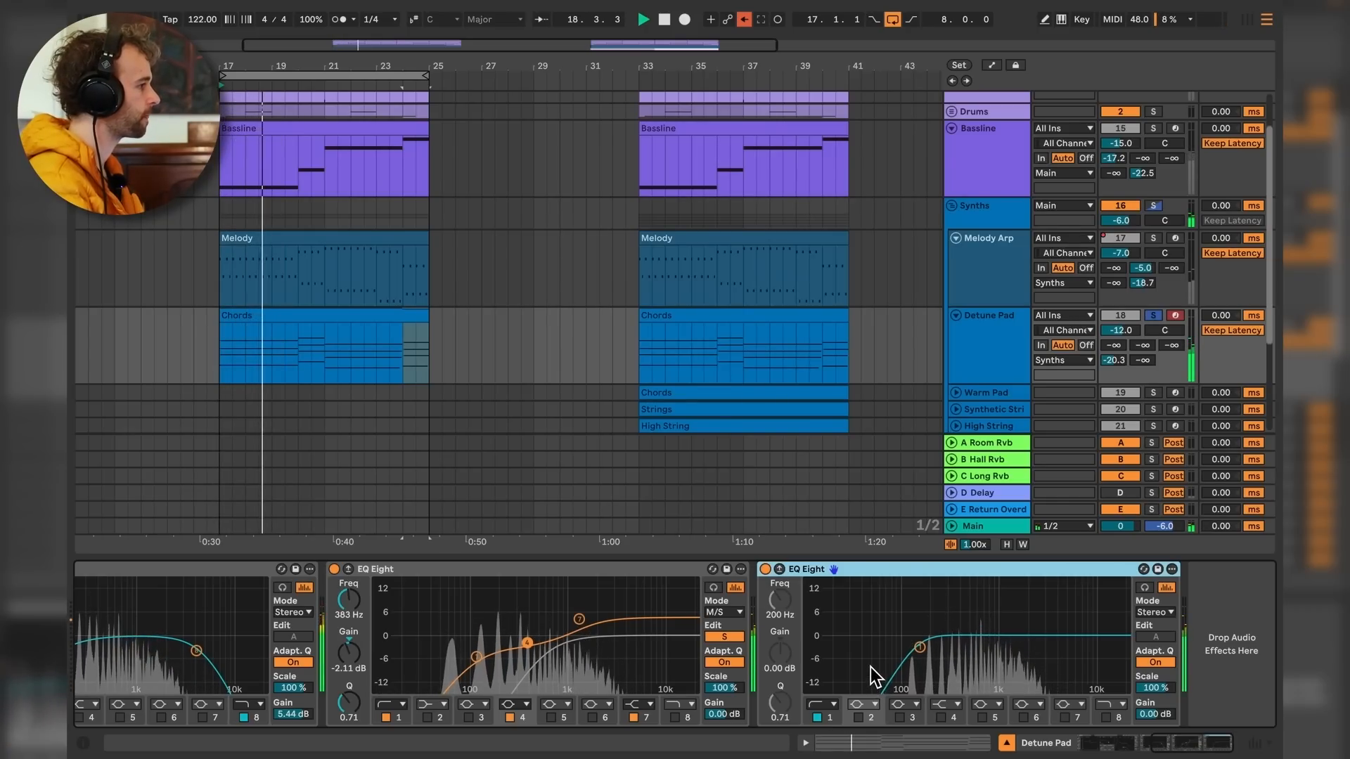
{"action": "key", "text": "space"}
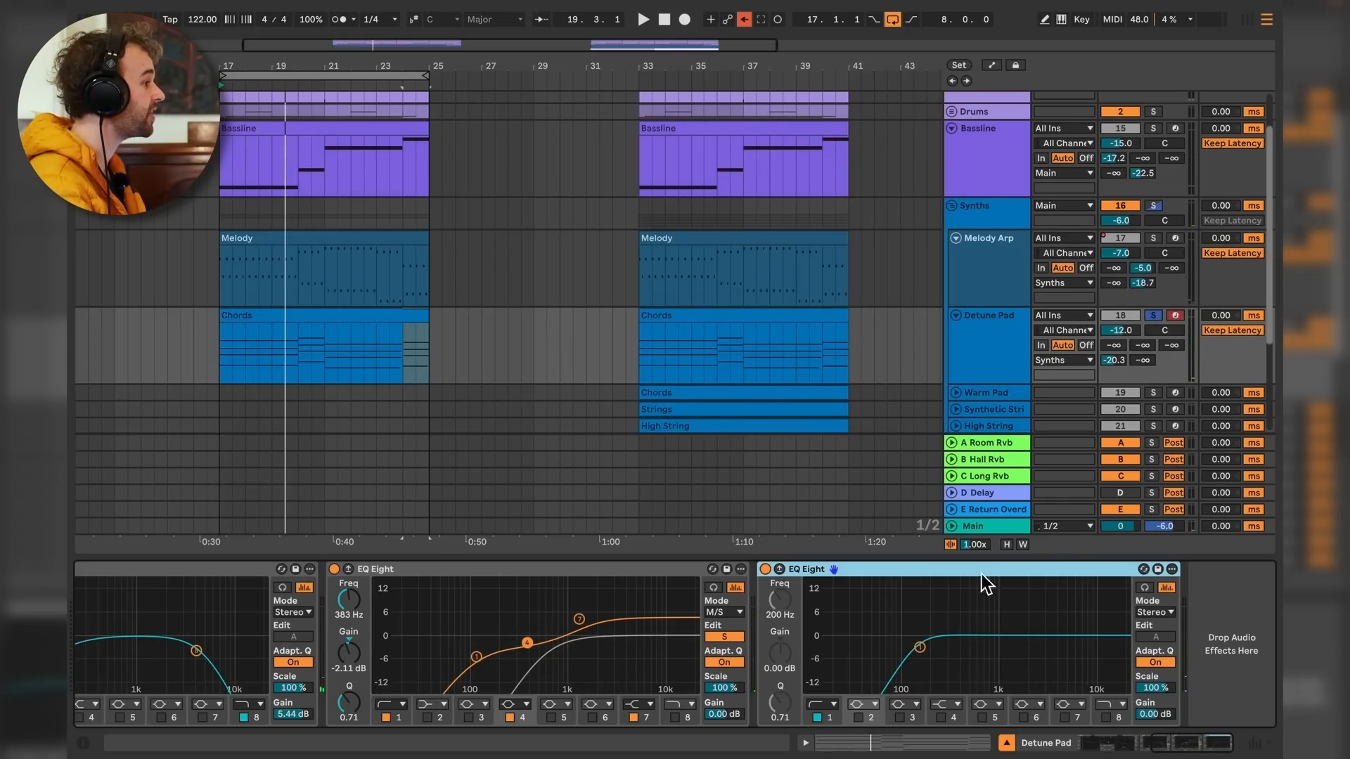
Reactivate the D Delay return track and point out the Reverb and EQ Eight following its Delay.
{"action": "left_click", "coordinate": [1021, 494]}
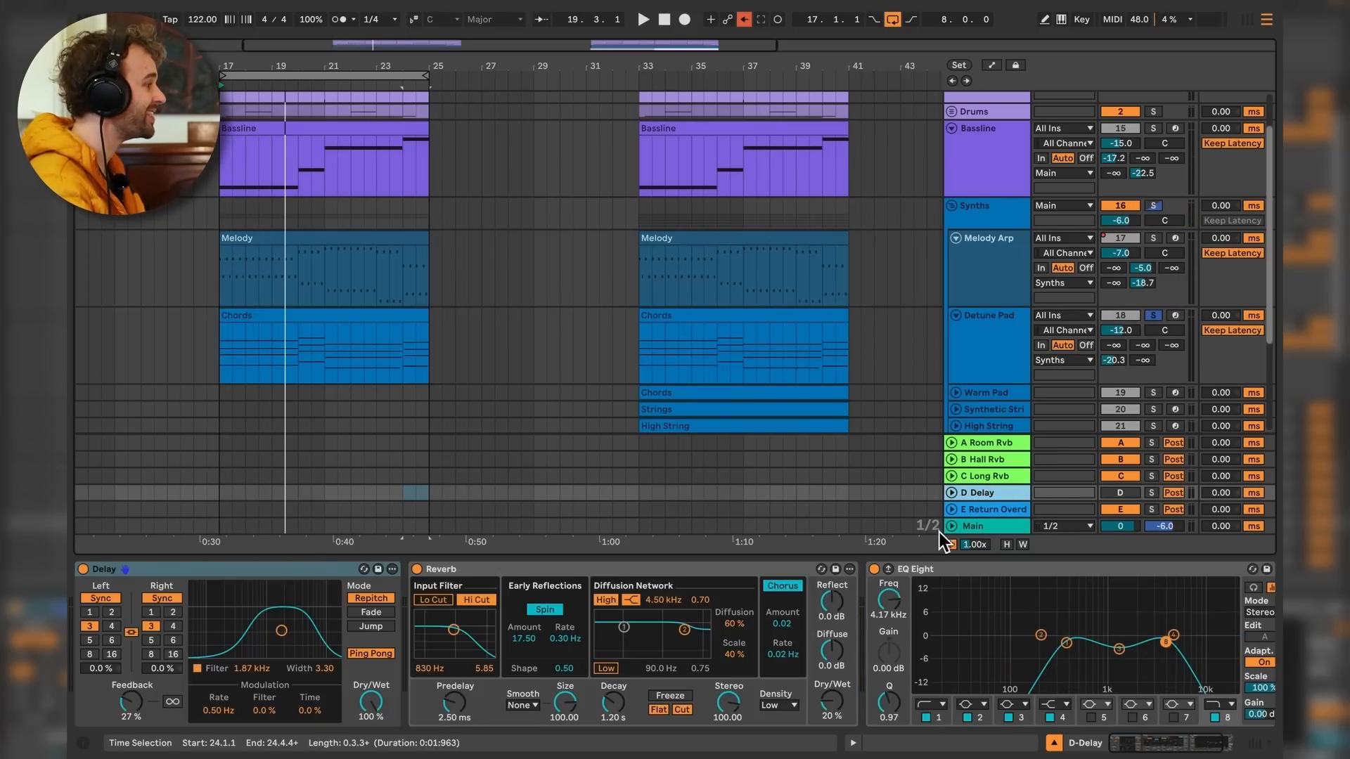
{"action": "left_click", "coordinate": [1132, 496]}
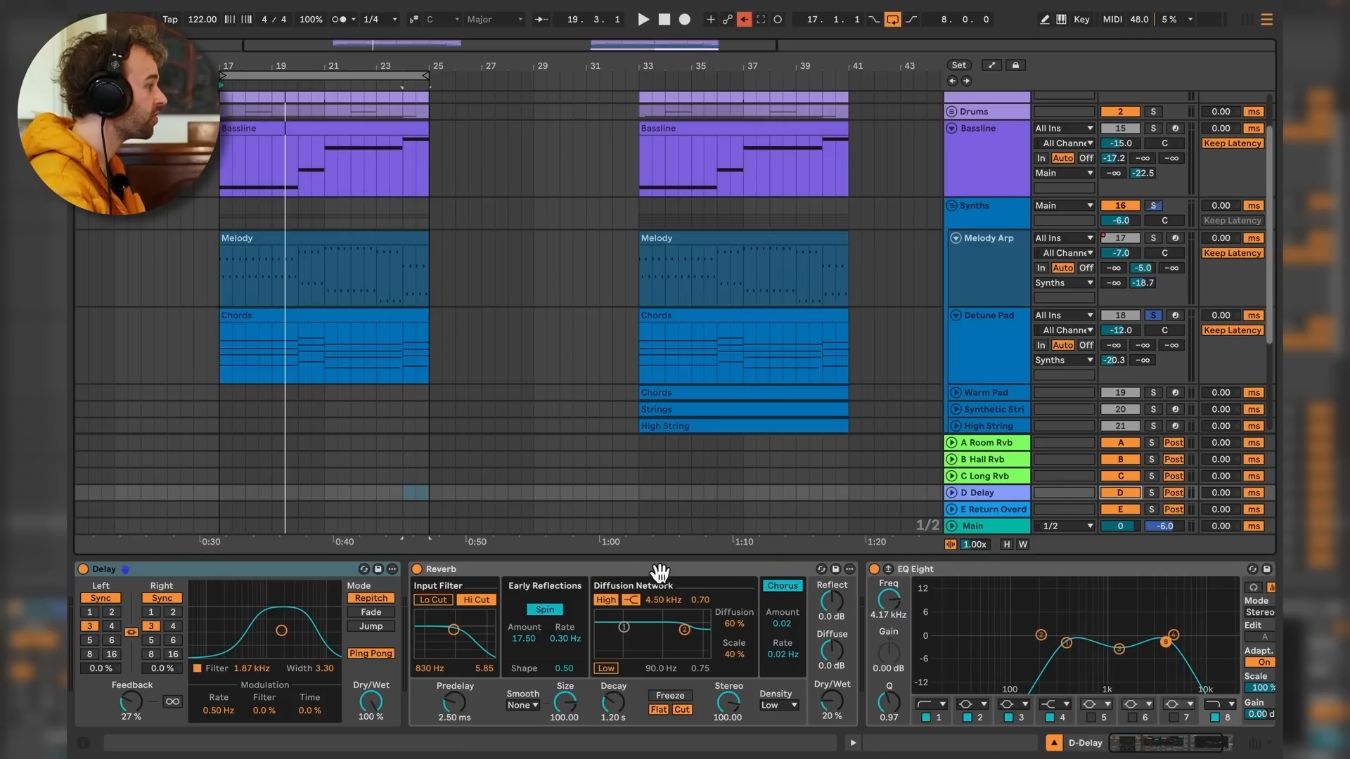
{"action": "left_click", "coordinate": [520, 568]}
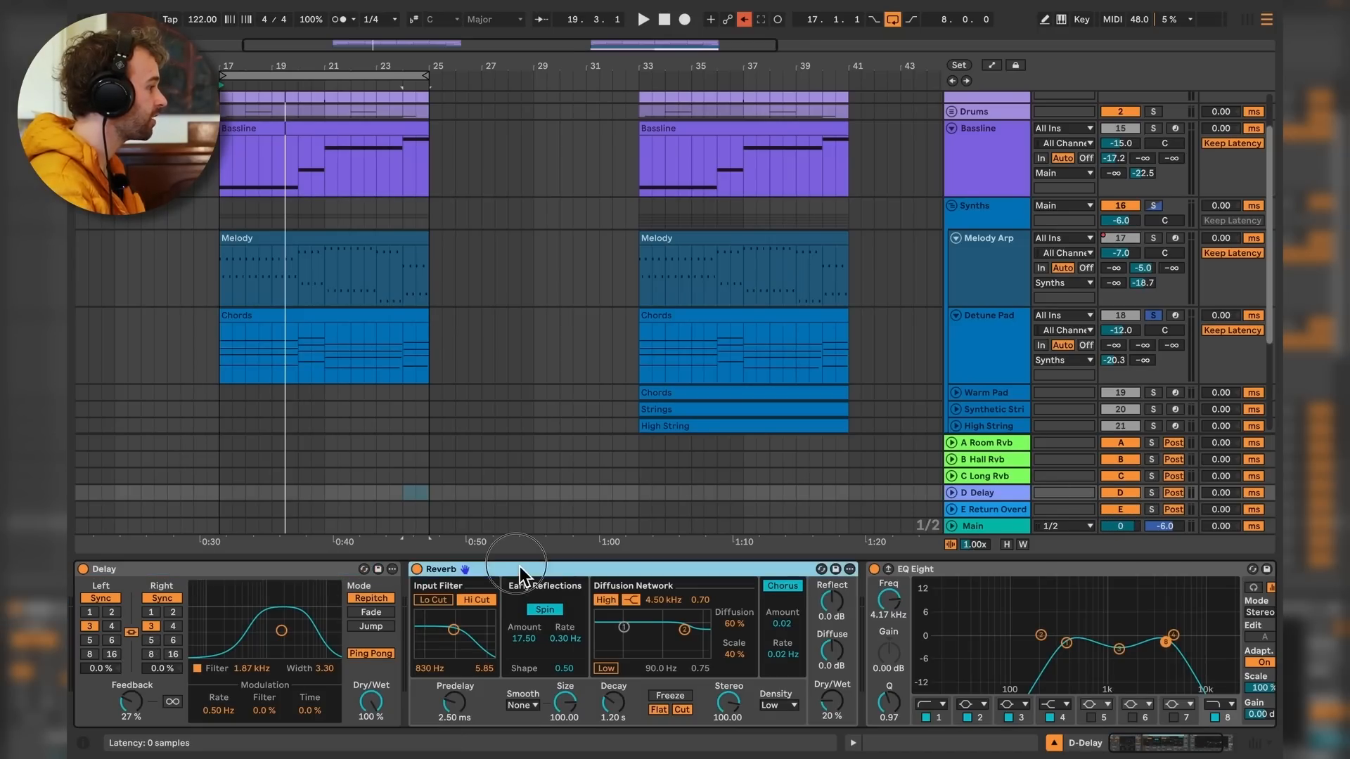
{"action": "left_click", "coordinate": [1015, 568]}
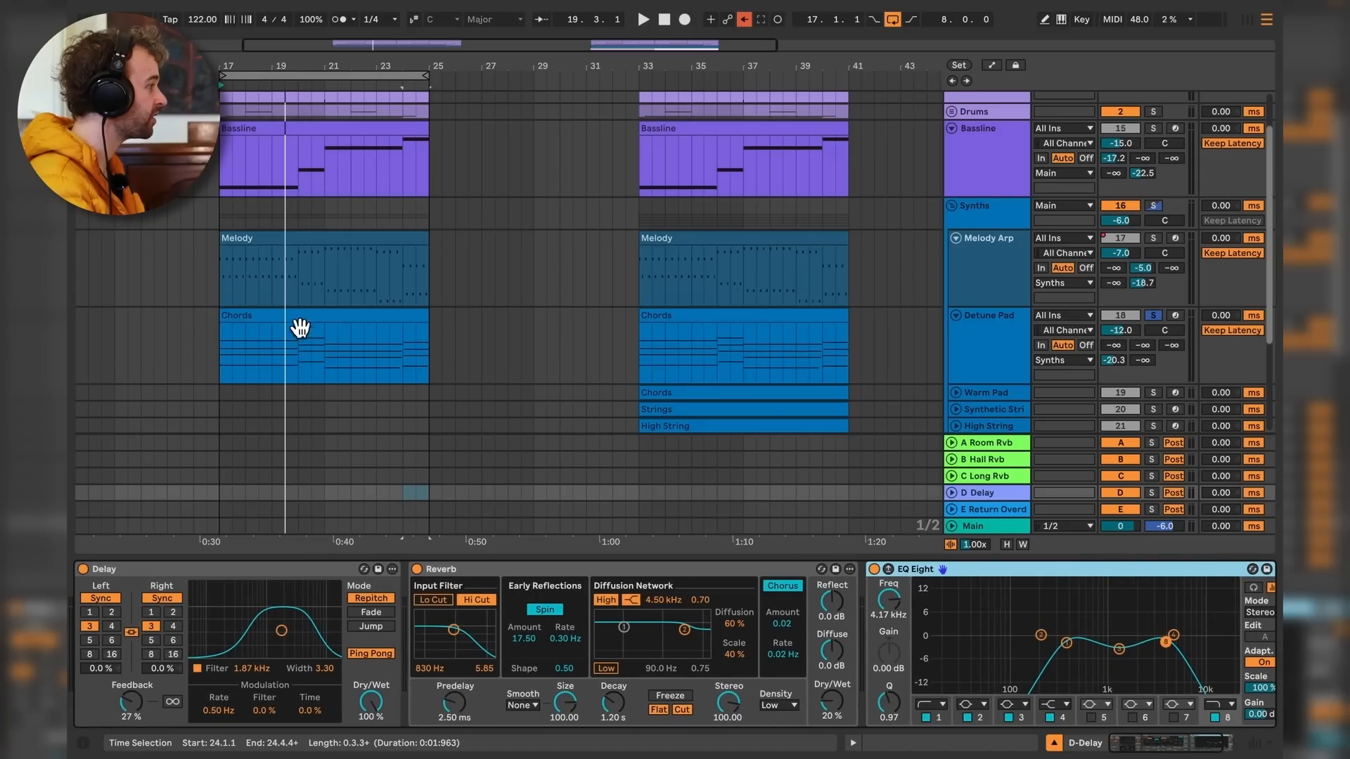
Select the Detune Pad's Chords clip at bar 17 and play it with the delay return.
{"action": "left_click", "coordinate": [301, 320]}
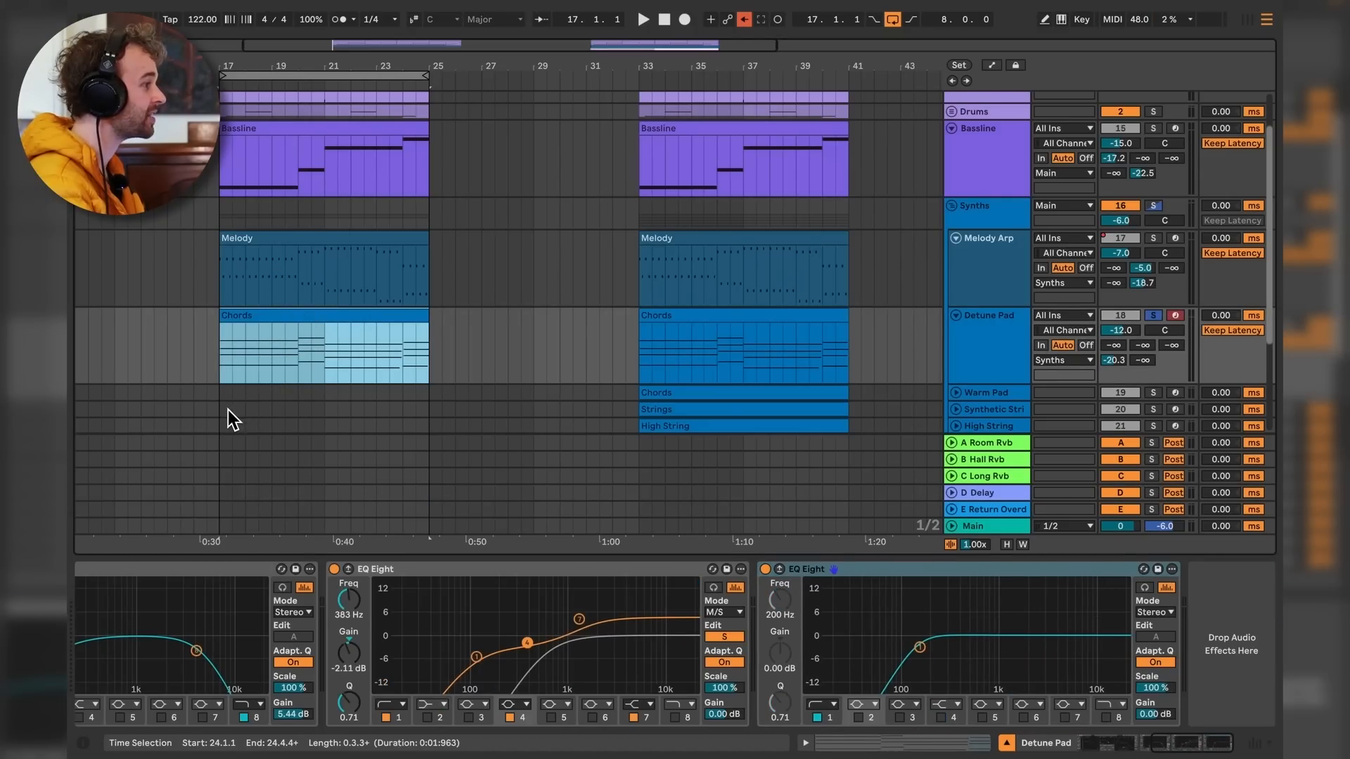
{"action": "key", "text": "space"}
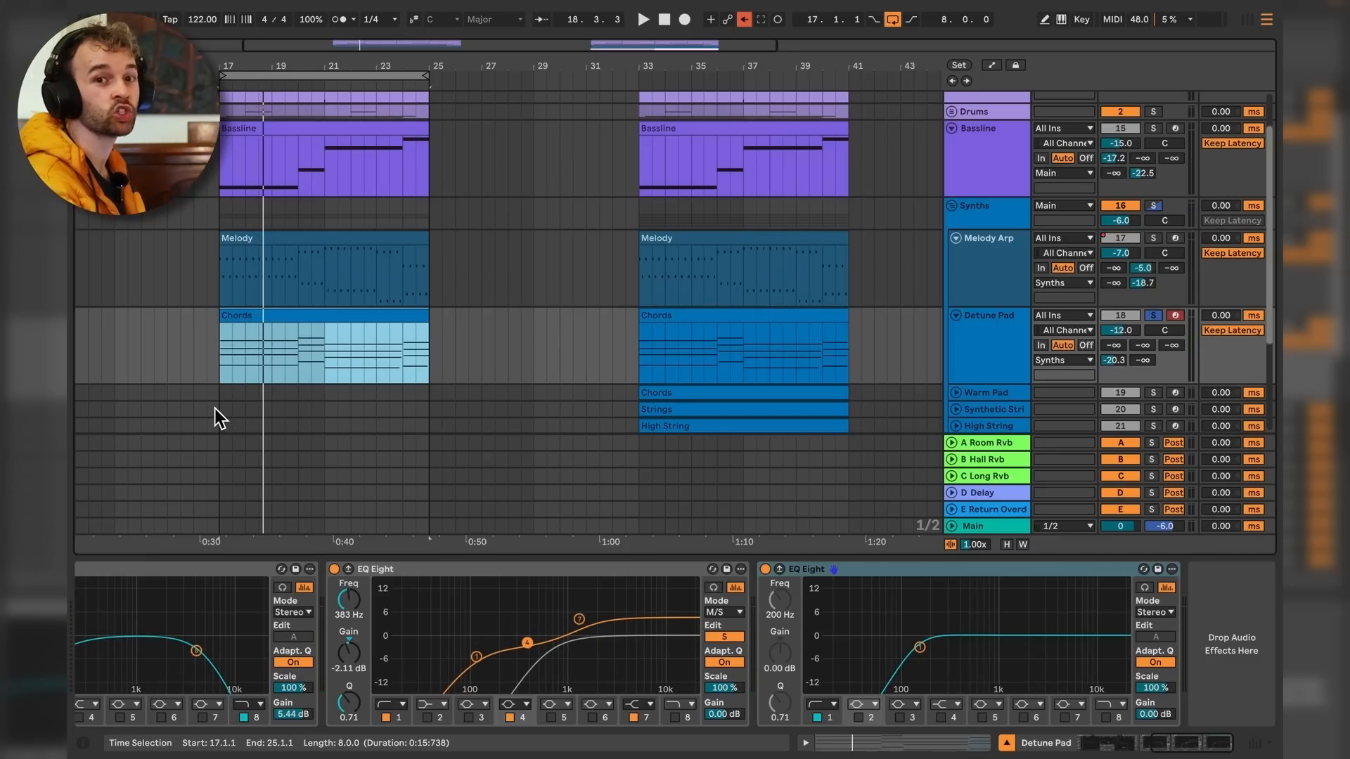
{"action": "key", "text": "space"}
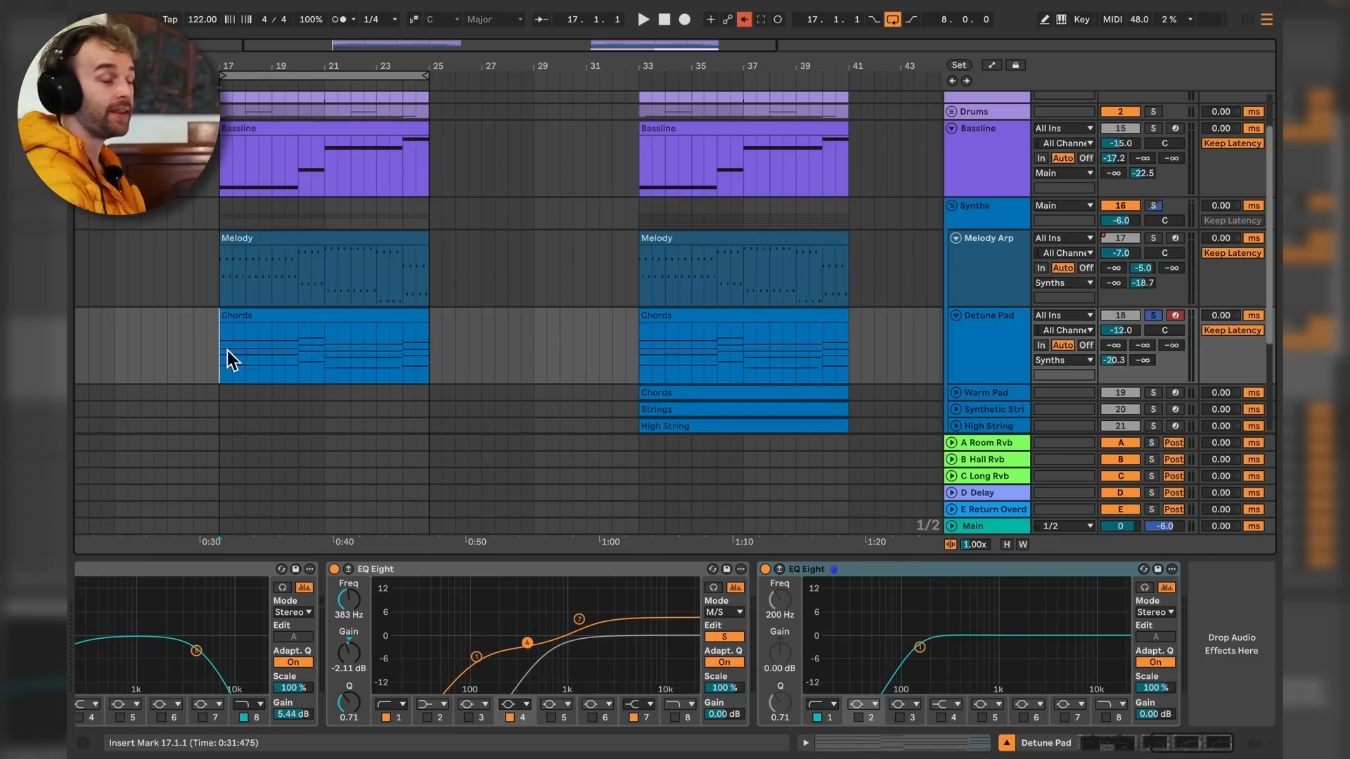
Fold the Detune Pad and Melody Arp tracks, then unfold and solo the Warm Pad track.
{"action": "left_click", "coordinate": [957, 317]}
{"action": "left_click", "coordinate": [956, 238]}
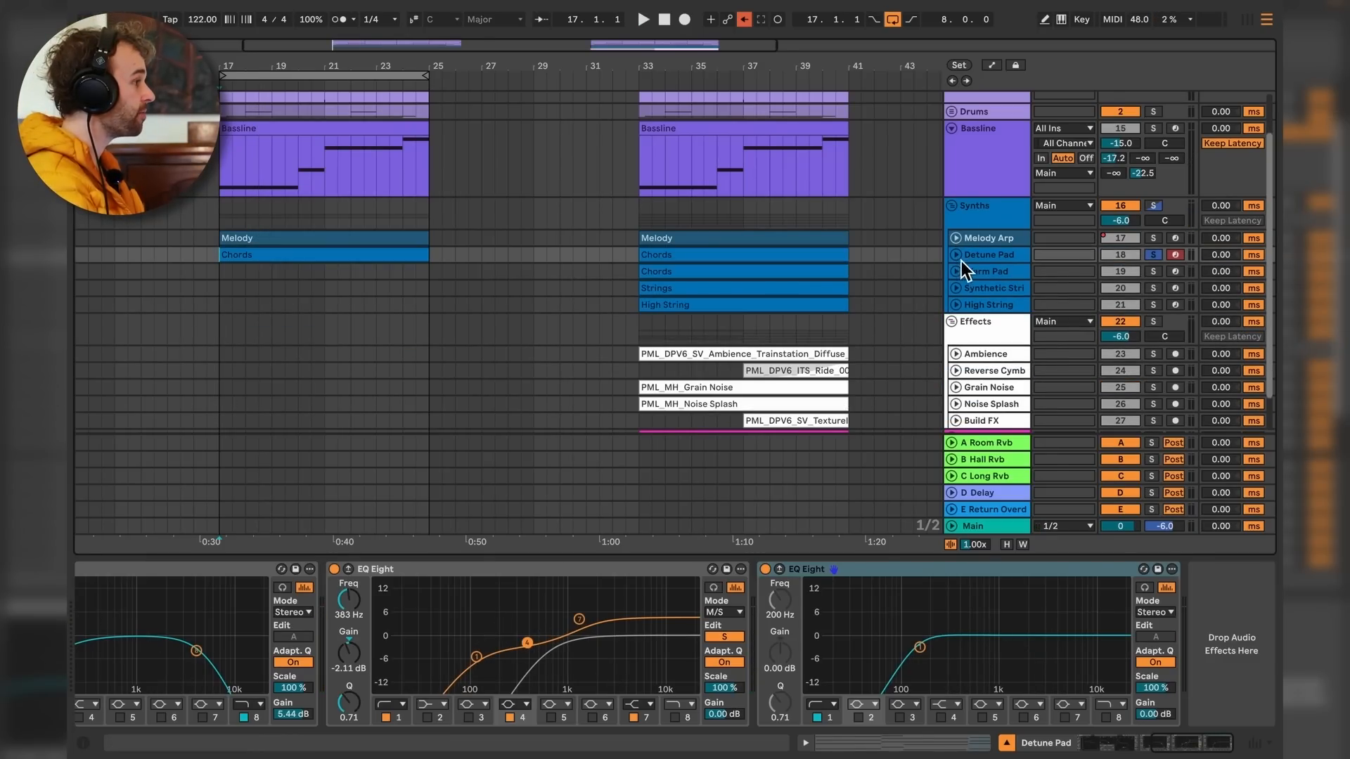
{"action": "left_click", "coordinate": [956, 271]}
{"action": "left_click", "coordinate": [1153, 284]}
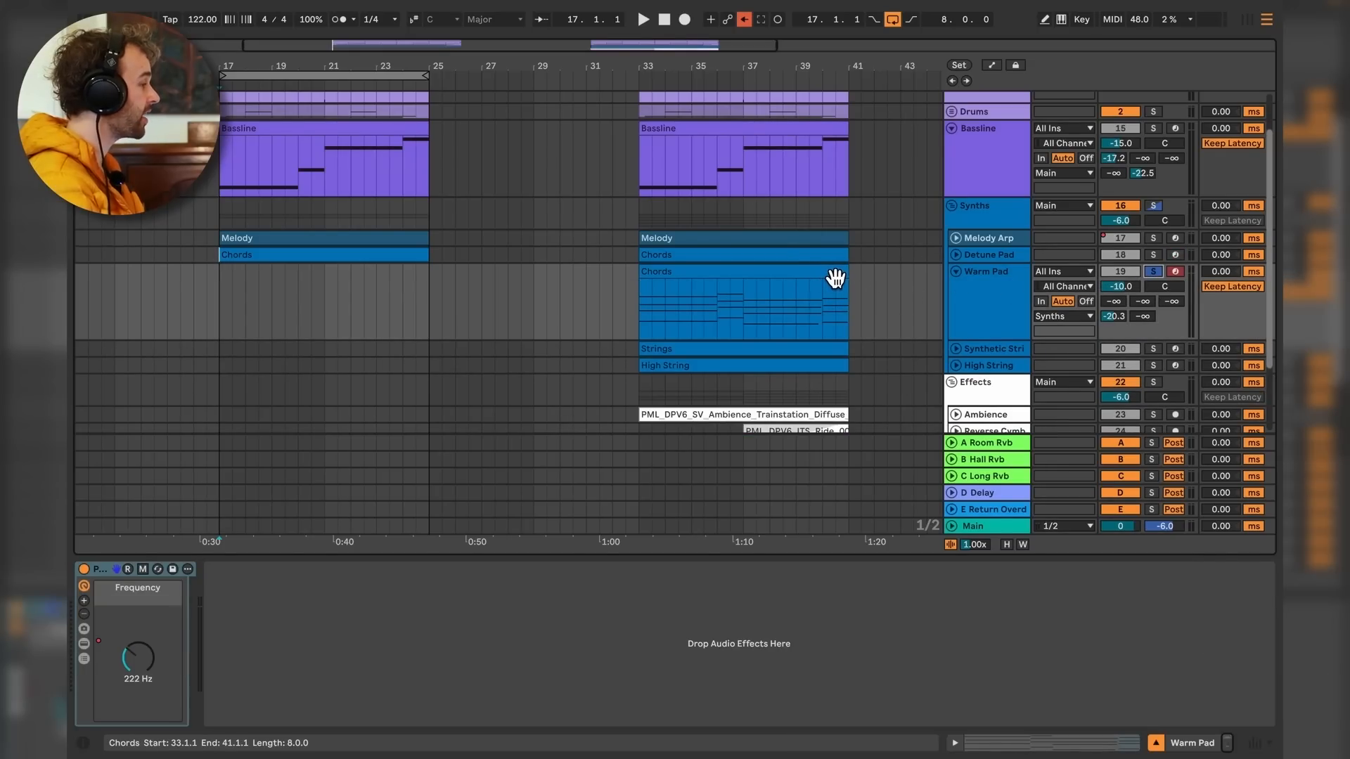
Copy the Warm Pad's Chords clip from bar 33 to bar 17 and play it.
{"action": "left_click_drag", "start_coordinate": [826, 271], "coordinate": [403, 268]}
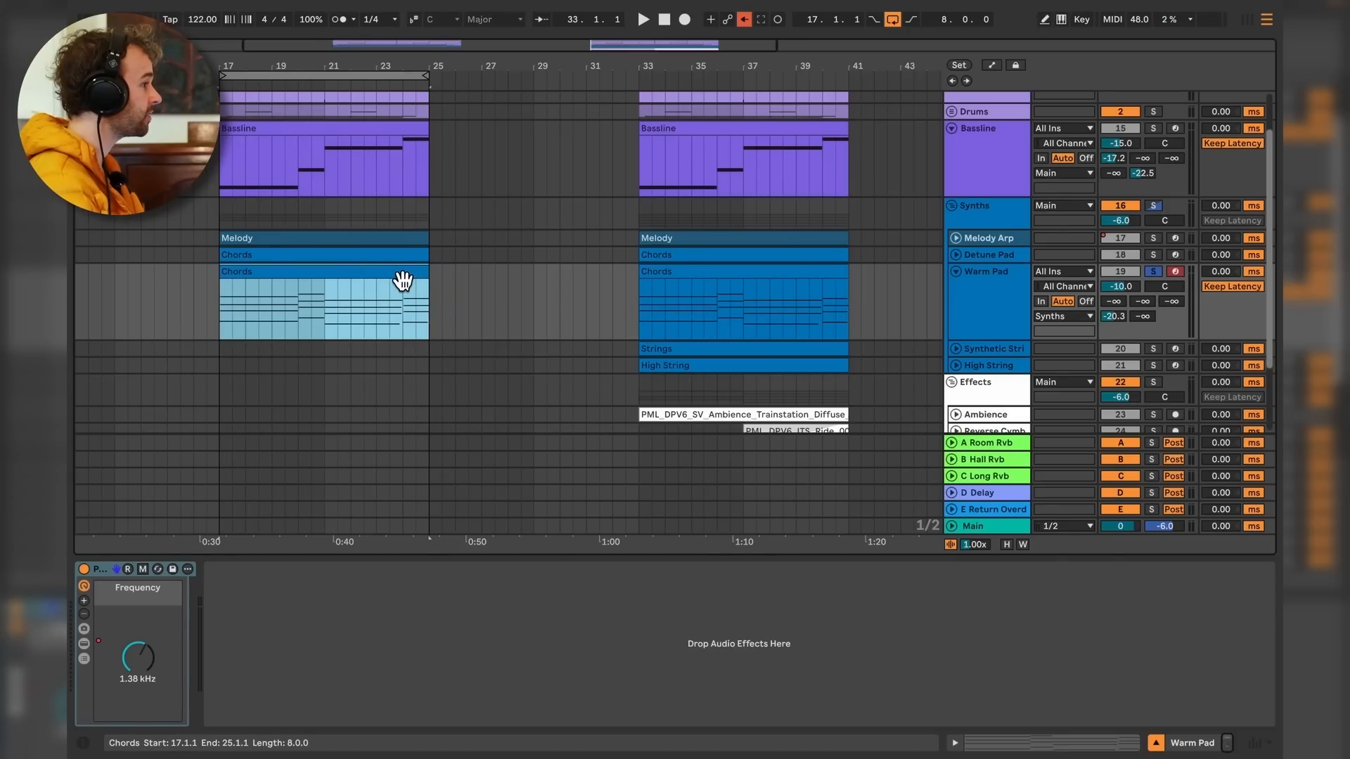
{"action": "key", "text": "space"}
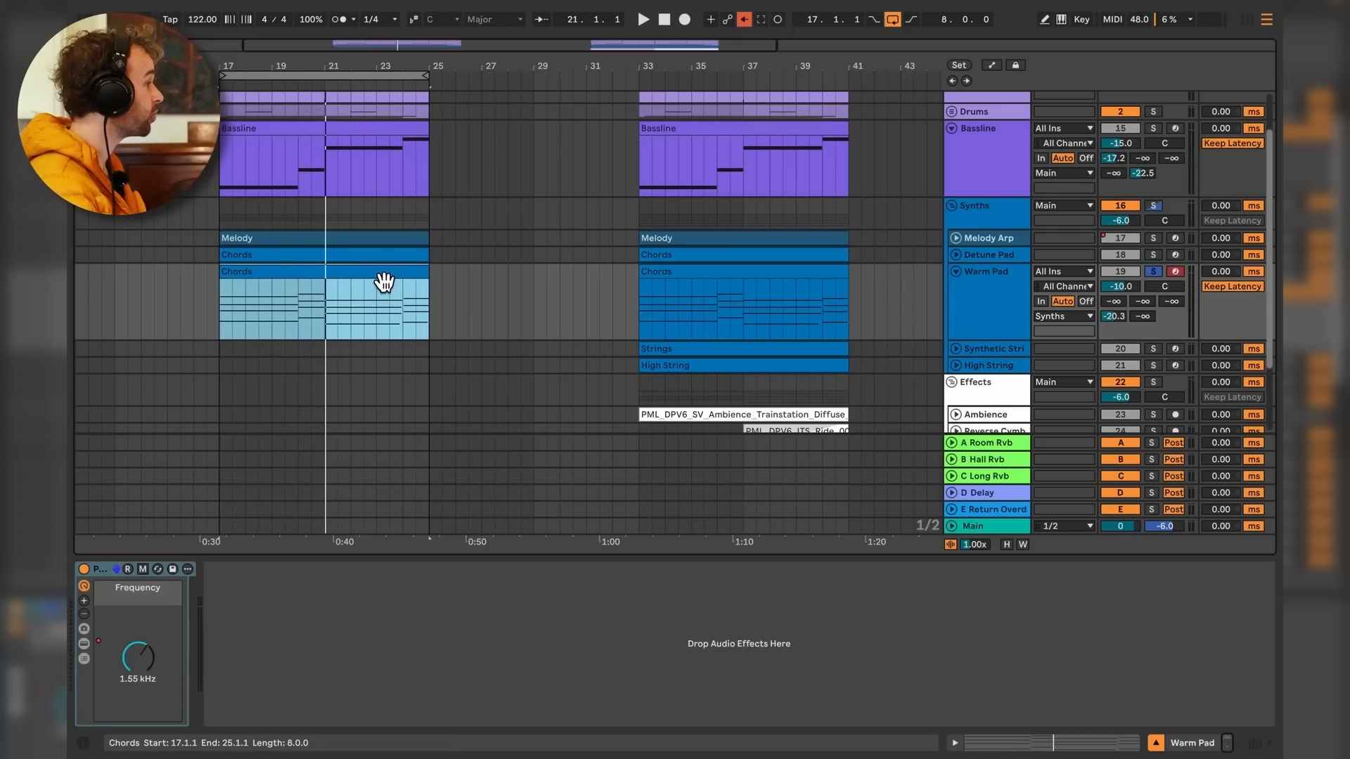
Open the copied Warm Pad clip, view its full chord note range and return to the device chain.
{"action": "double_click", "coordinate": [382, 281]}
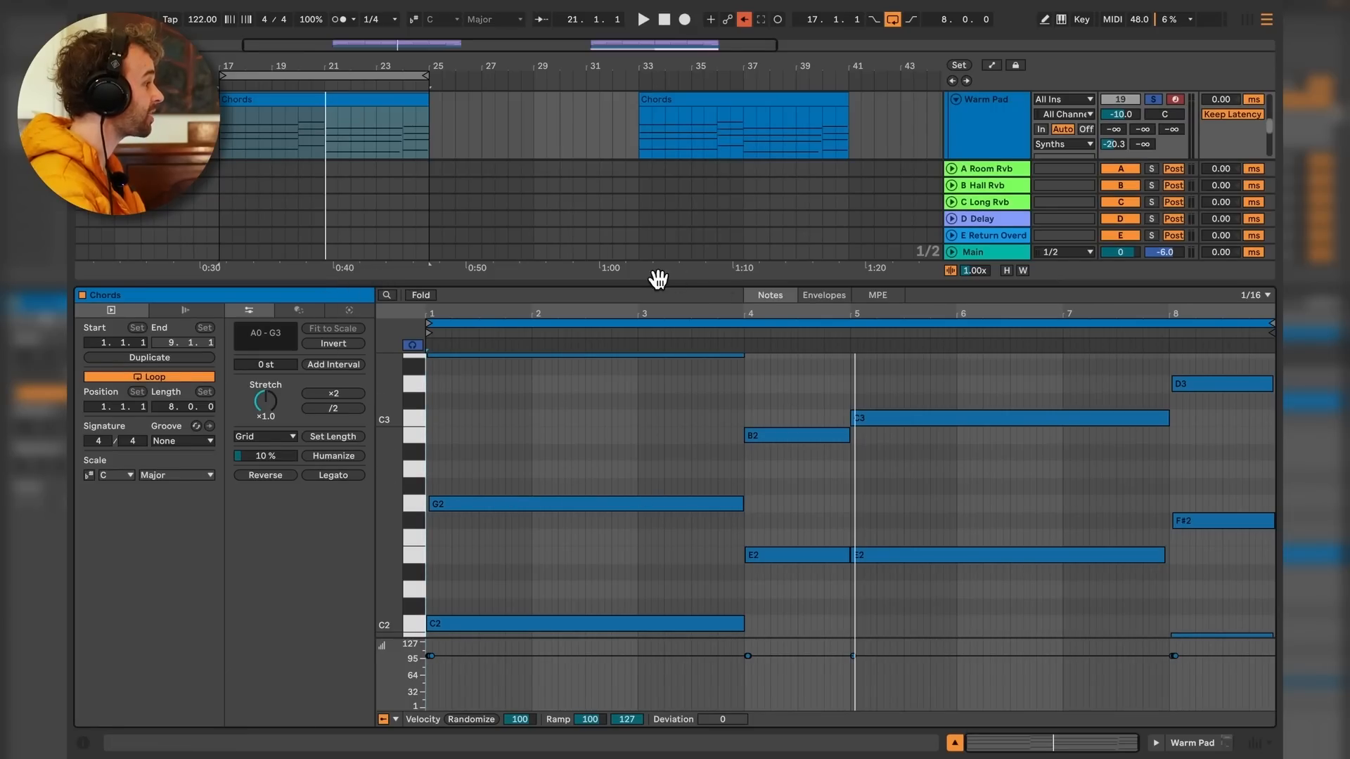
{"action": "double_click", "coordinate": [420, 486]}
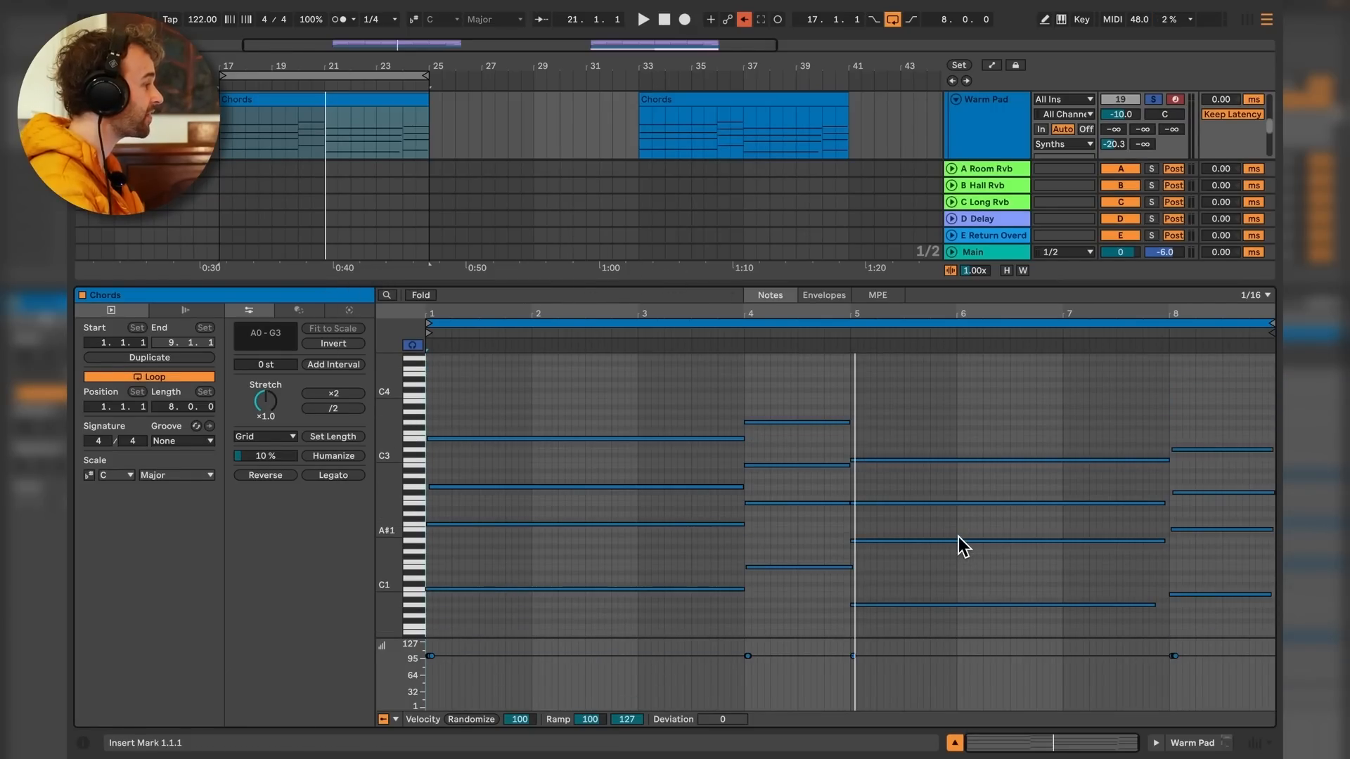
{"action": "key", "text": "shift+Tab"}
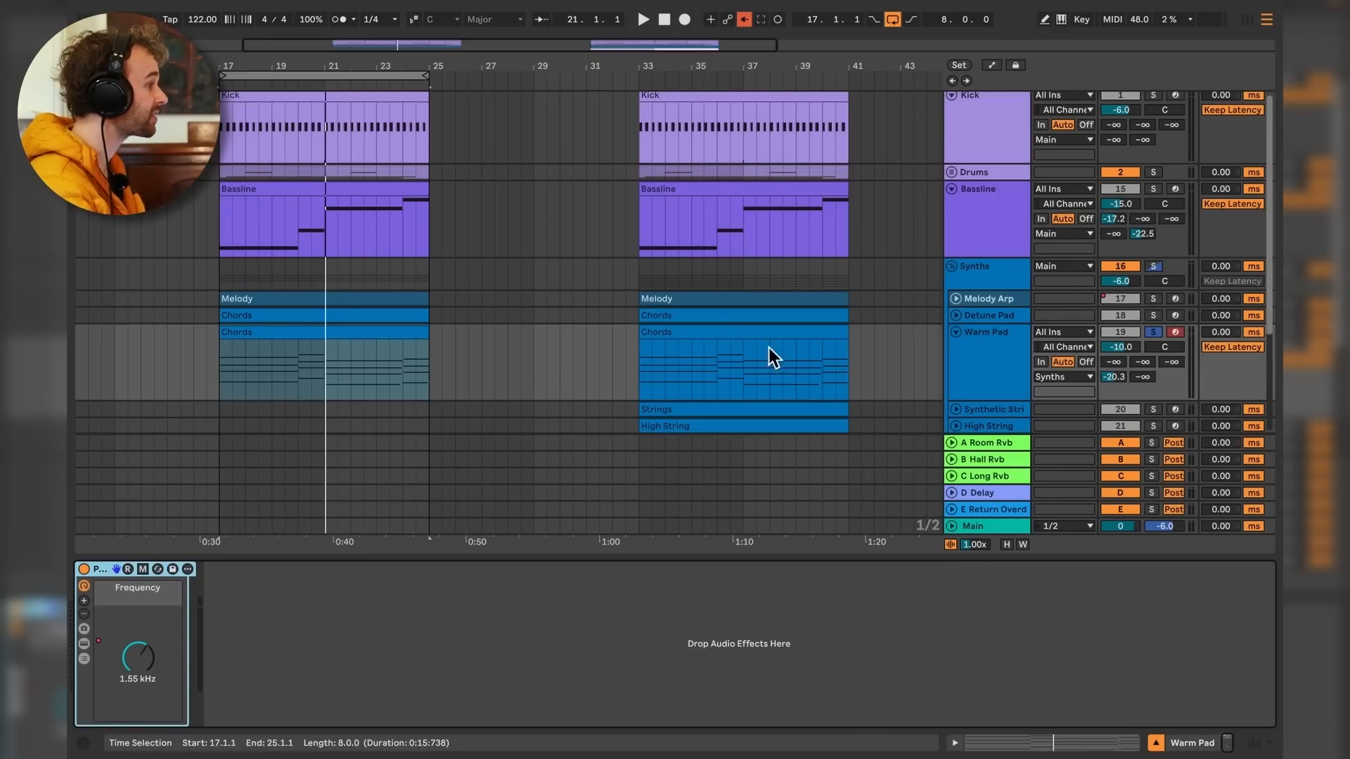
Look at the Melody Arp's Wavetable and show the devices inside the Warm Pad's rack.
{"action": "left_click", "coordinate": [1020, 303]}
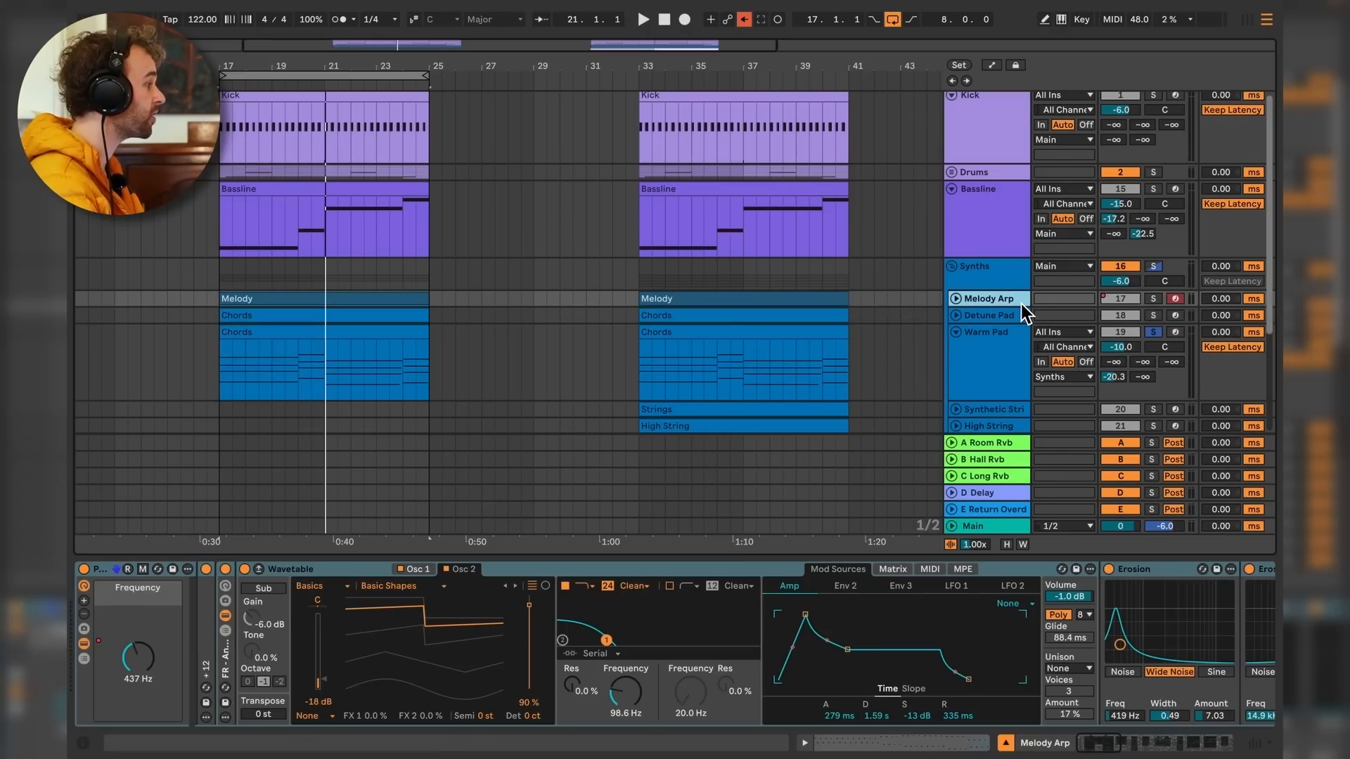
{"action": "left_click", "coordinate": [1011, 378]}
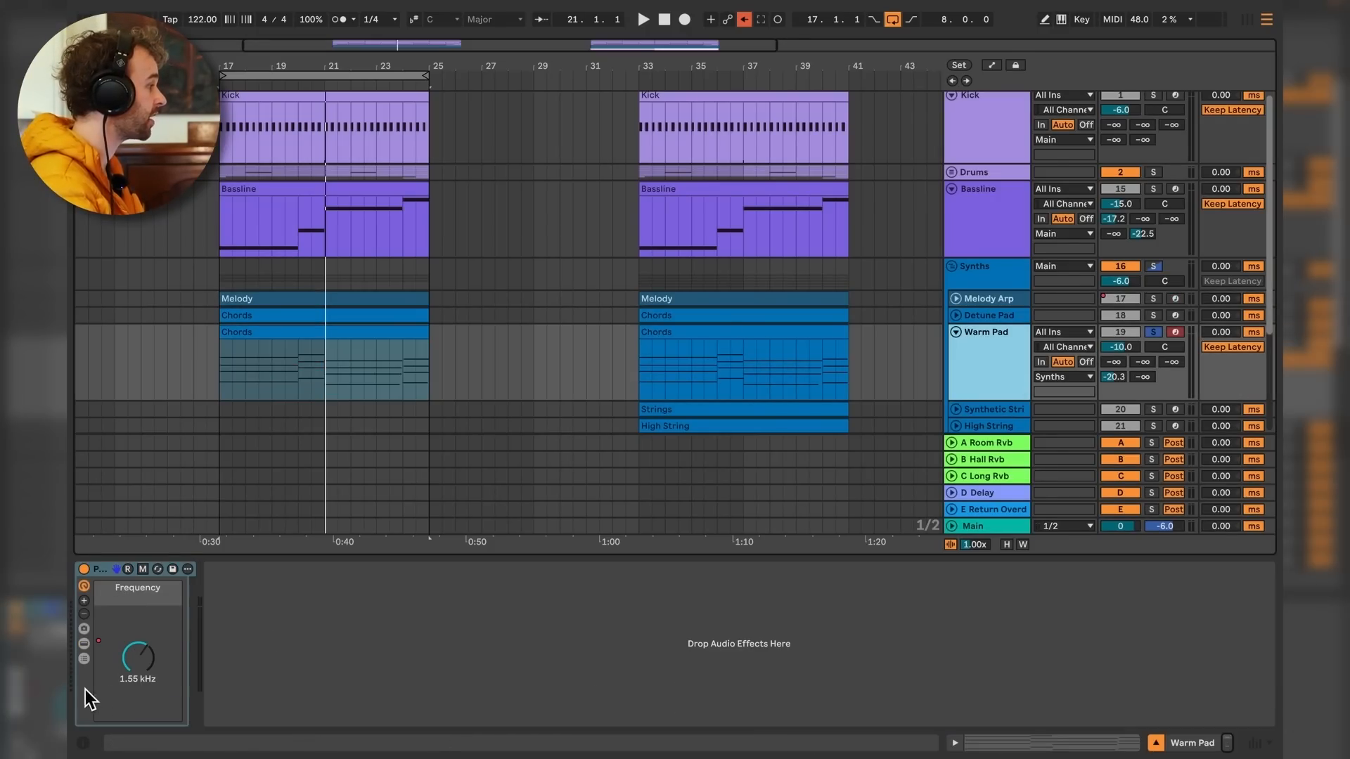
{"action": "left_click", "coordinate": [85, 644]}
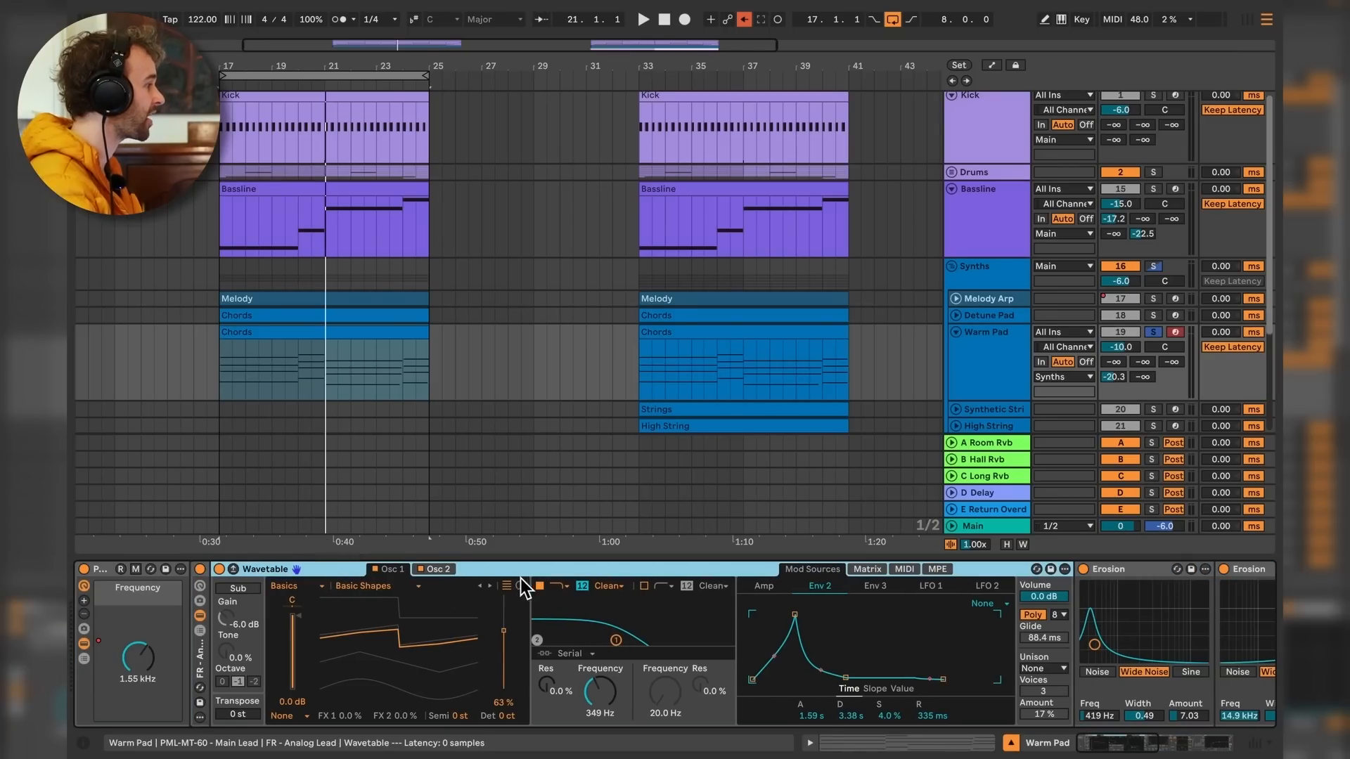
{"action": "scroll", "coordinate": [524, 584], "scroll_direction": "right", "scroll_amount": 3}
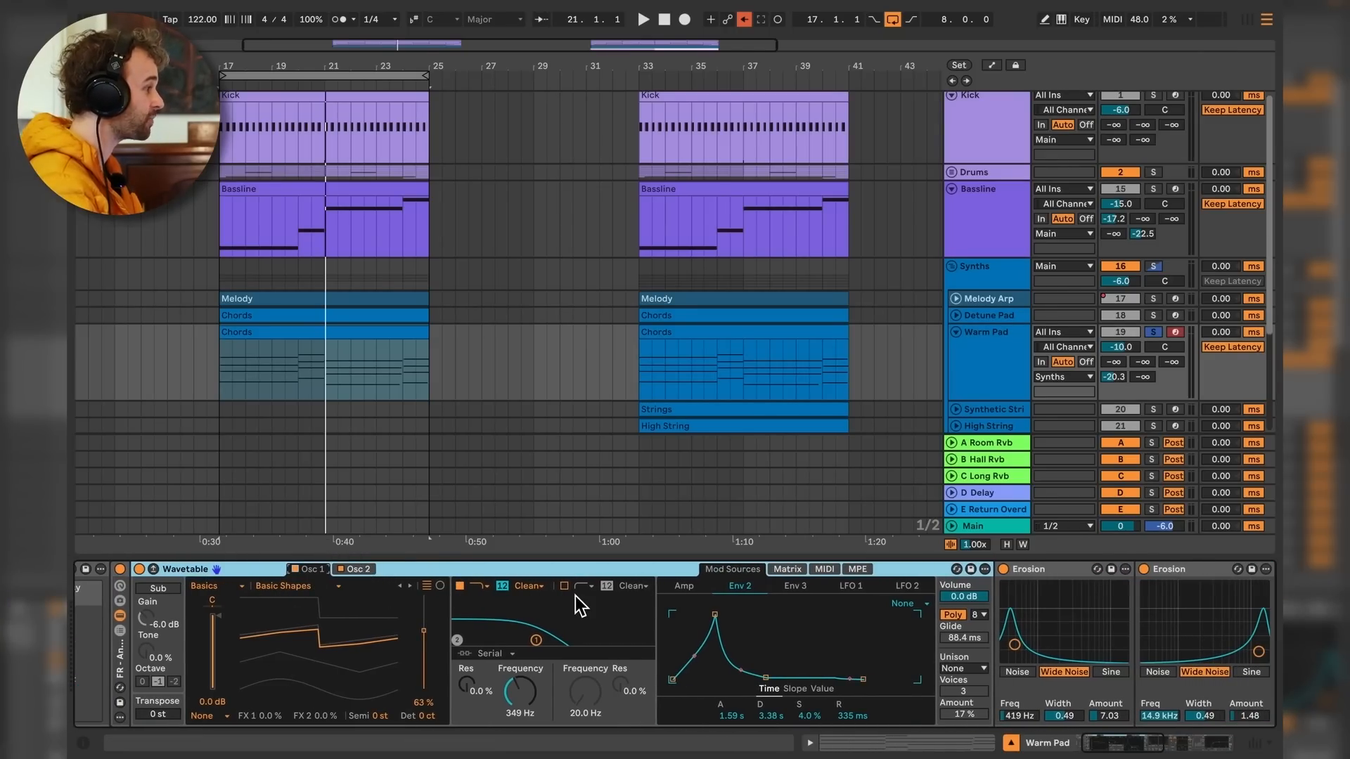
Compare the Melody Arp's Wavetable filter with the Warm Pad's and set the Warm Pad's filter frequency to 331 Hz.
{"action": "left_click", "coordinate": [1017, 304]}
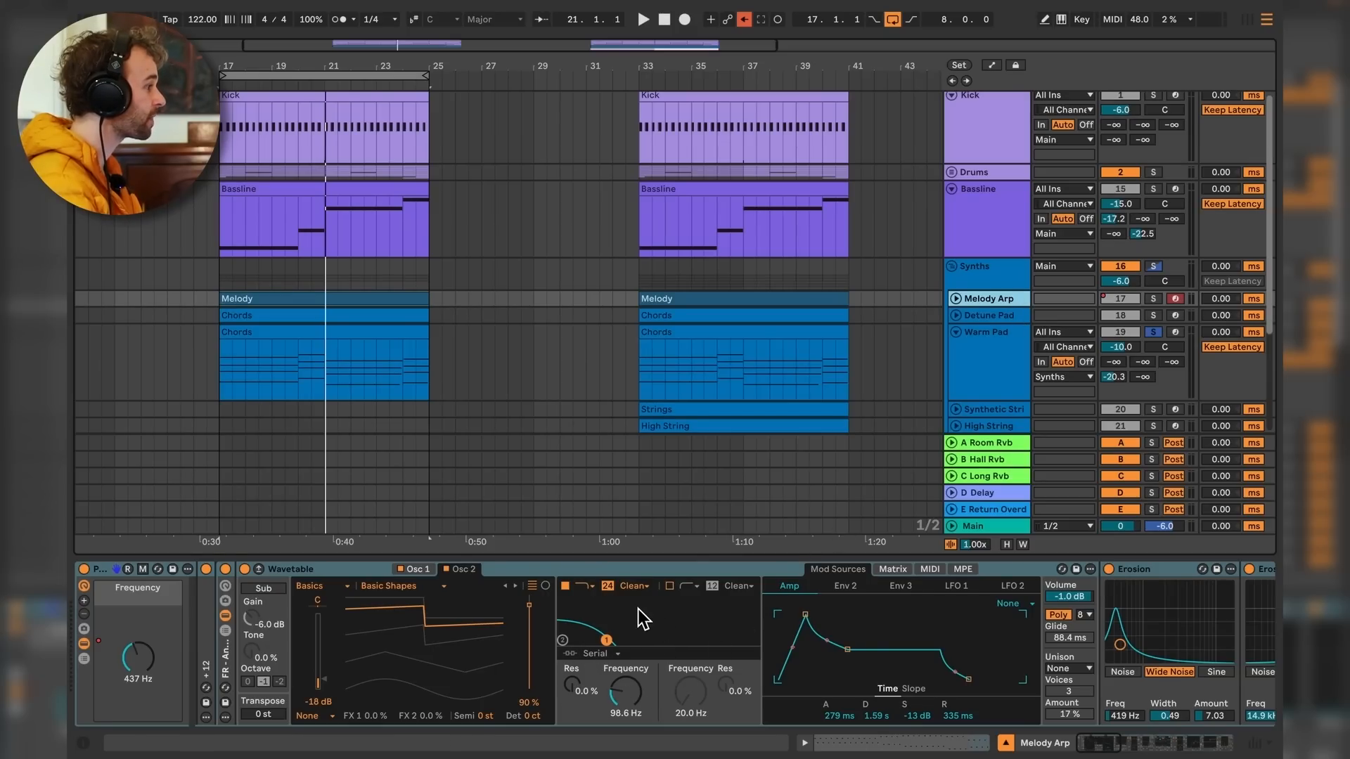
{"action": "left_click", "coordinate": [1007, 361]}
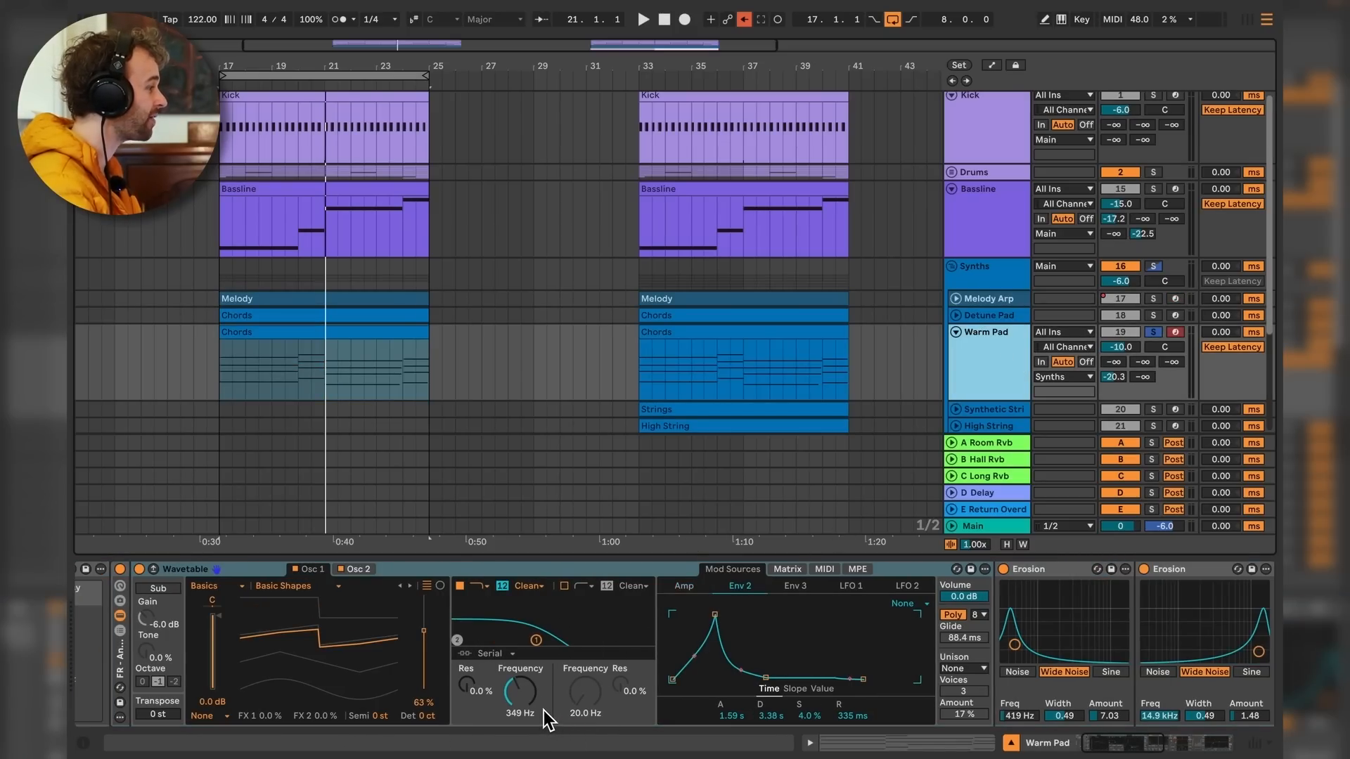
{"action": "mouse_move", "coordinate": [530, 714]}
{"action": "left_mouse_down"}
{"action": "mouse_move", "coordinate": [530, 703]}
{"action": "mouse_move", "coordinate": [530, 716]}
{"action": "left_mouse_up"}
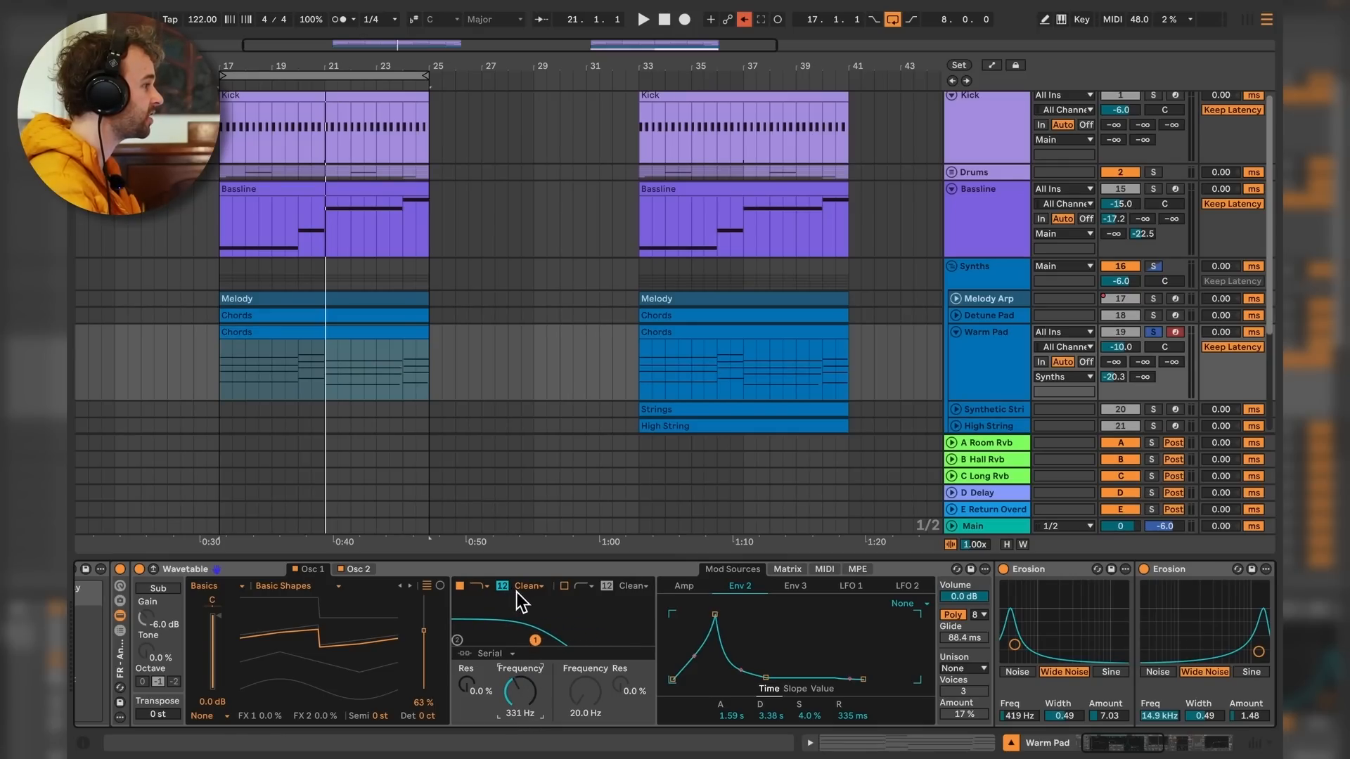
Fold the Warm Pad's effect devices after Wavetable, from the first Erosion to the last EQ Eight.
{"action": "scroll", "coordinate": [984, 623], "scroll_direction": "right", "scroll_amount": 10}
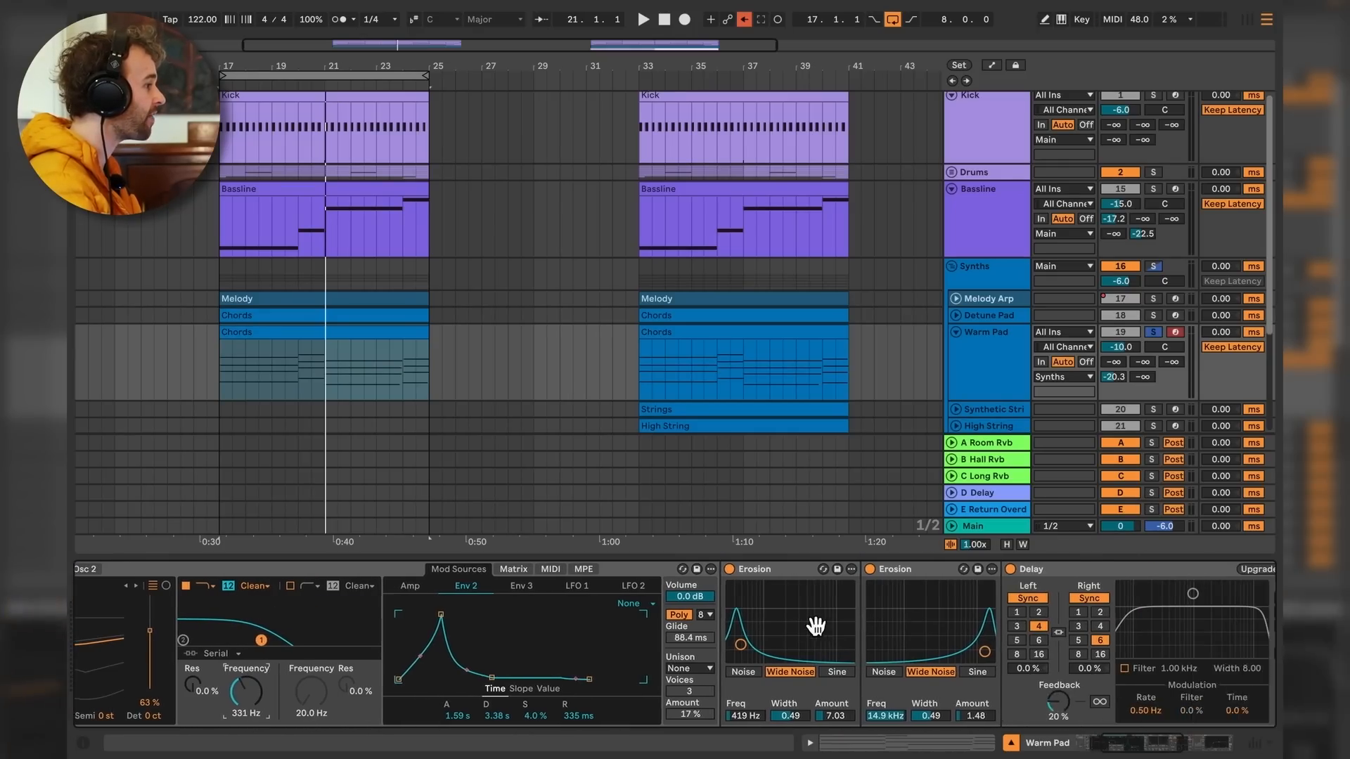
{"action": "double_click", "coordinate": [591, 571]}
{"action": "double_click", "coordinate": [589, 571]}
{"action": "double_click", "coordinate": [589, 571]}
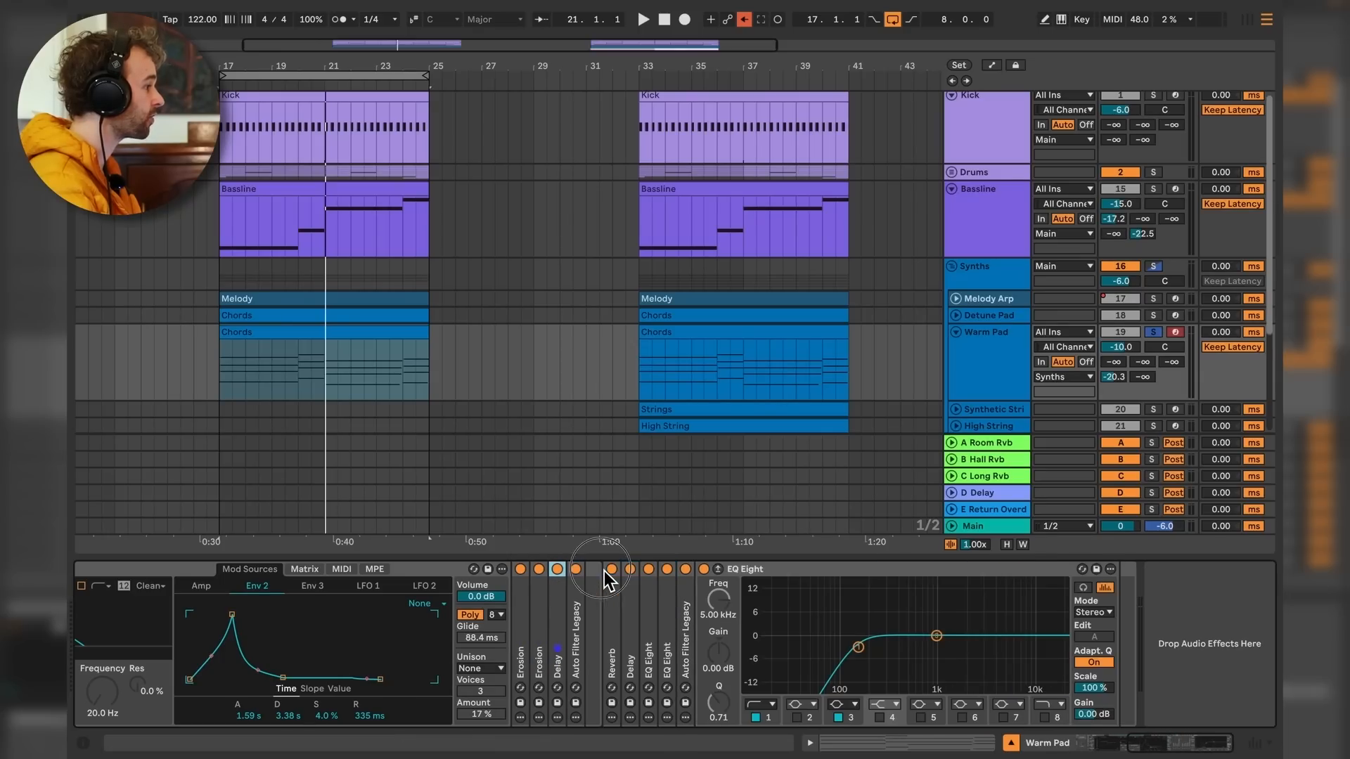
{"action": "double_click", "coordinate": [822, 571]}
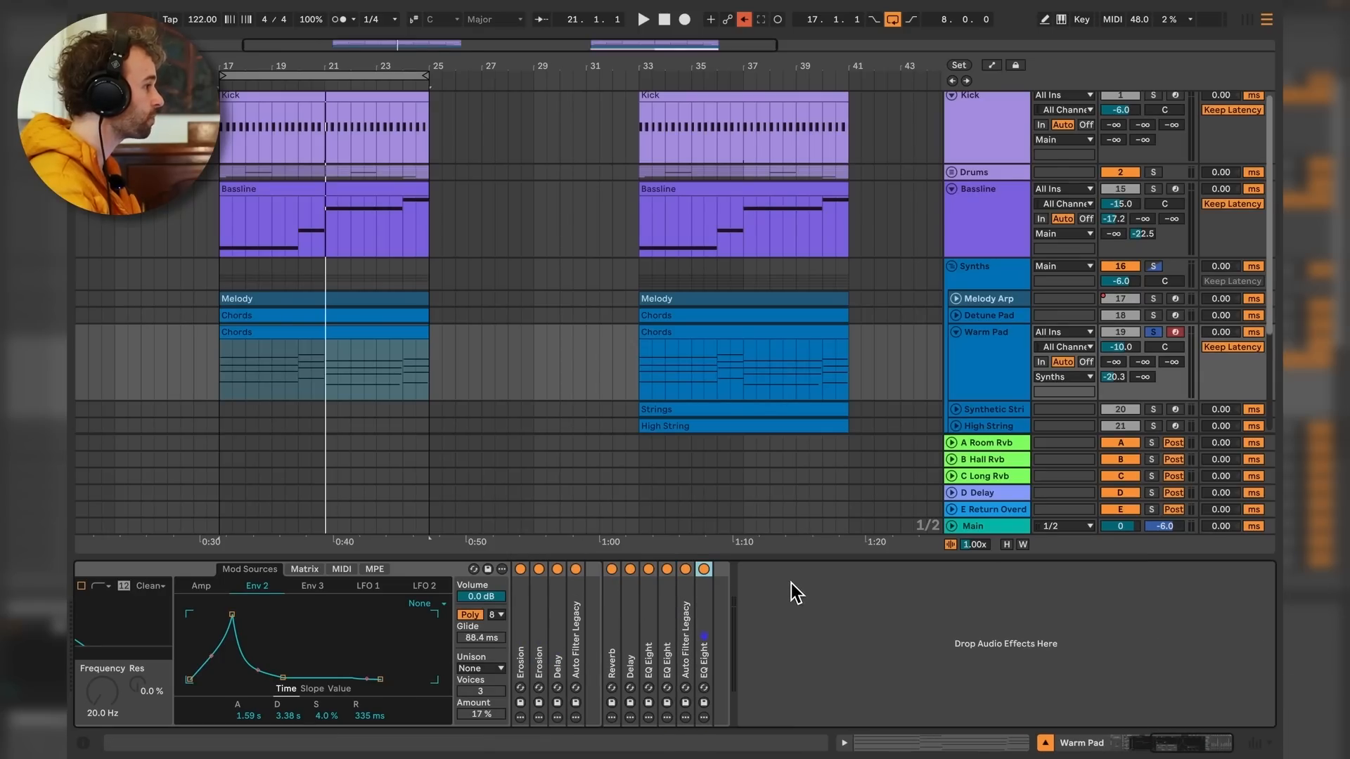
Deactivate all the Warm Pad's effects after Wavetable, in both the inner rack and the outer chain.
{"action": "left_click", "coordinate": [613, 626], "text": "shift"}
{"action": "key", "text": "0"}
{"action": "left_click", "coordinate": [570, 630]}
{"action": "left_click", "coordinate": [523, 634], "text": "shift"}
{"action": "key", "text": "0"}
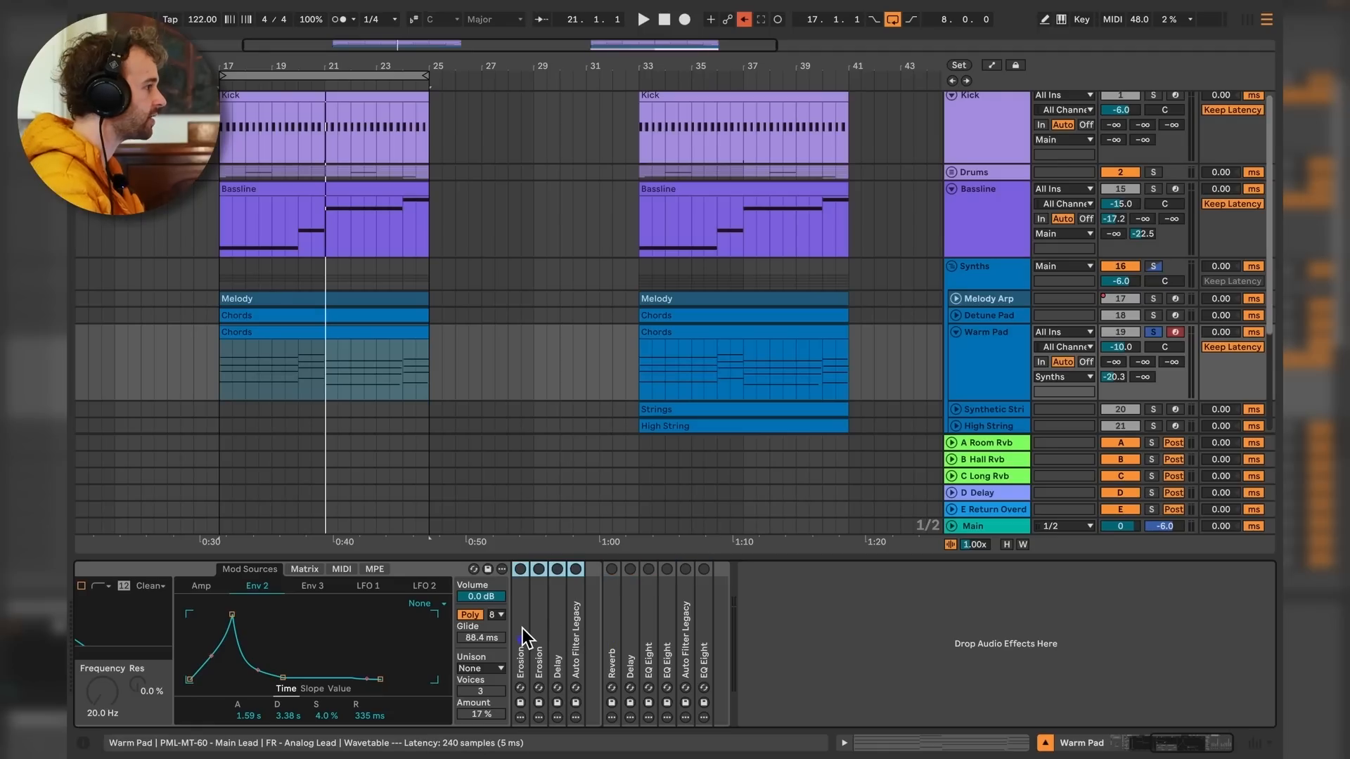
Play the Warm Pad's chords without effects and show Wavetable's Amp envelope.
{"action": "left_click_drag", "start_coordinate": [263, 669], "coordinate": [949, 669]}
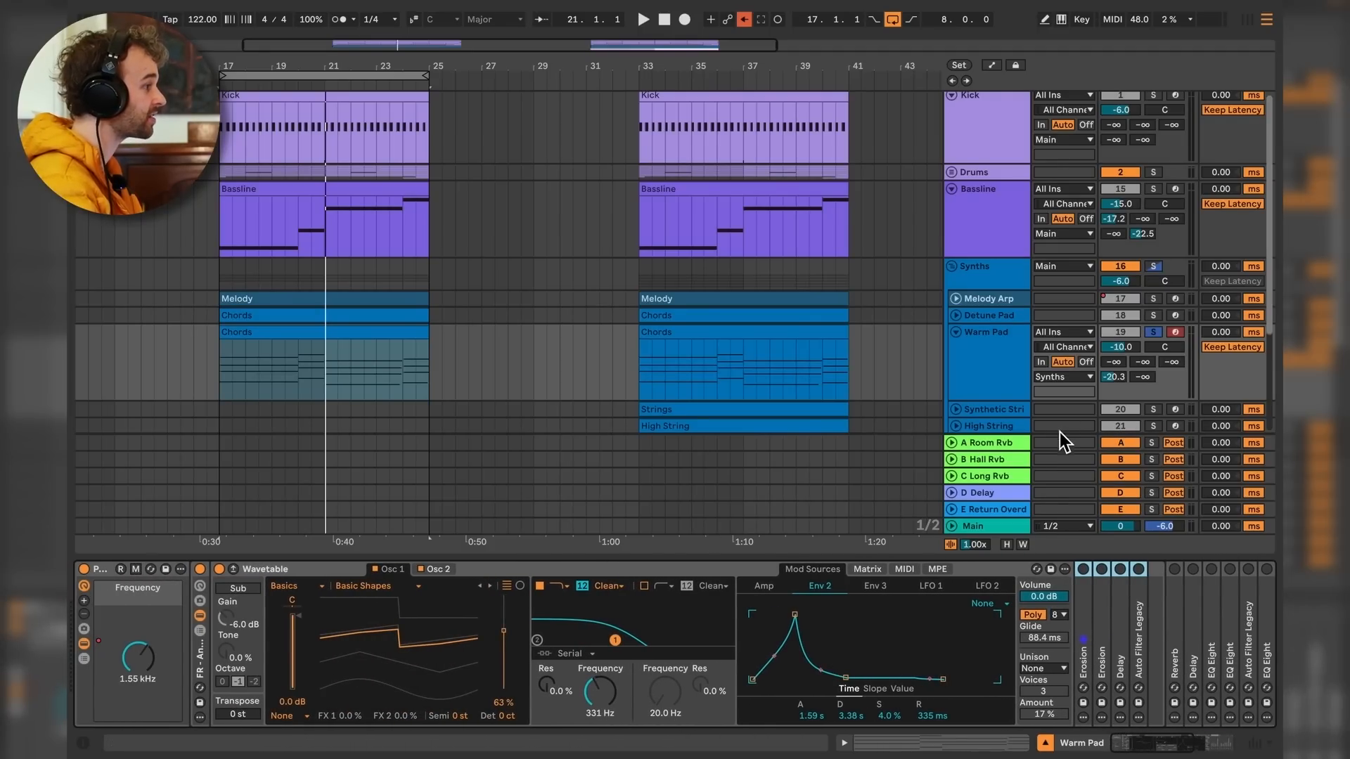
{"action": "left_click", "coordinate": [325, 348]}
{"action": "key", "text": "space"}
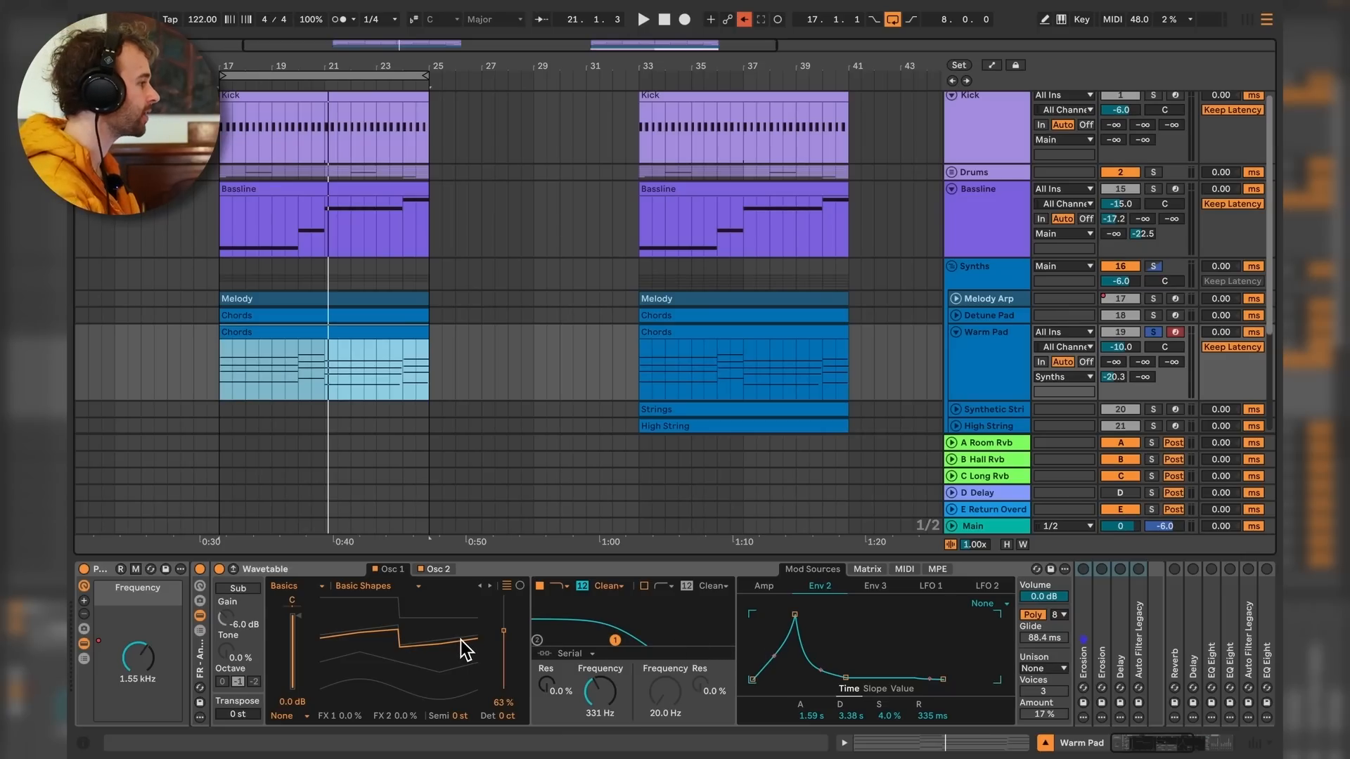
{"action": "left_click", "coordinate": [763, 586]}
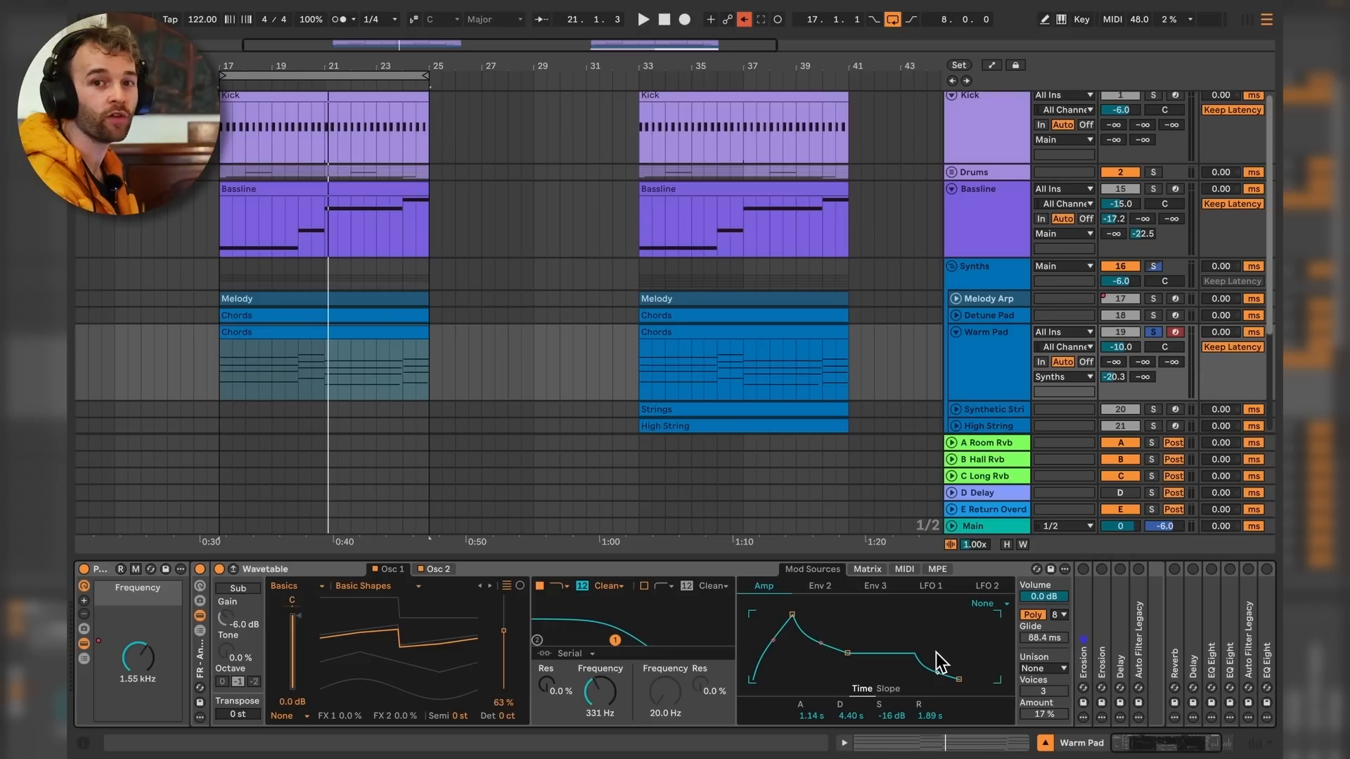
Unfold and reactivate the Warm Pad's two Erosion devices.
{"action": "scroll", "coordinate": [1070, 638], "scroll_direction": "down", "scroll_amount": 2}
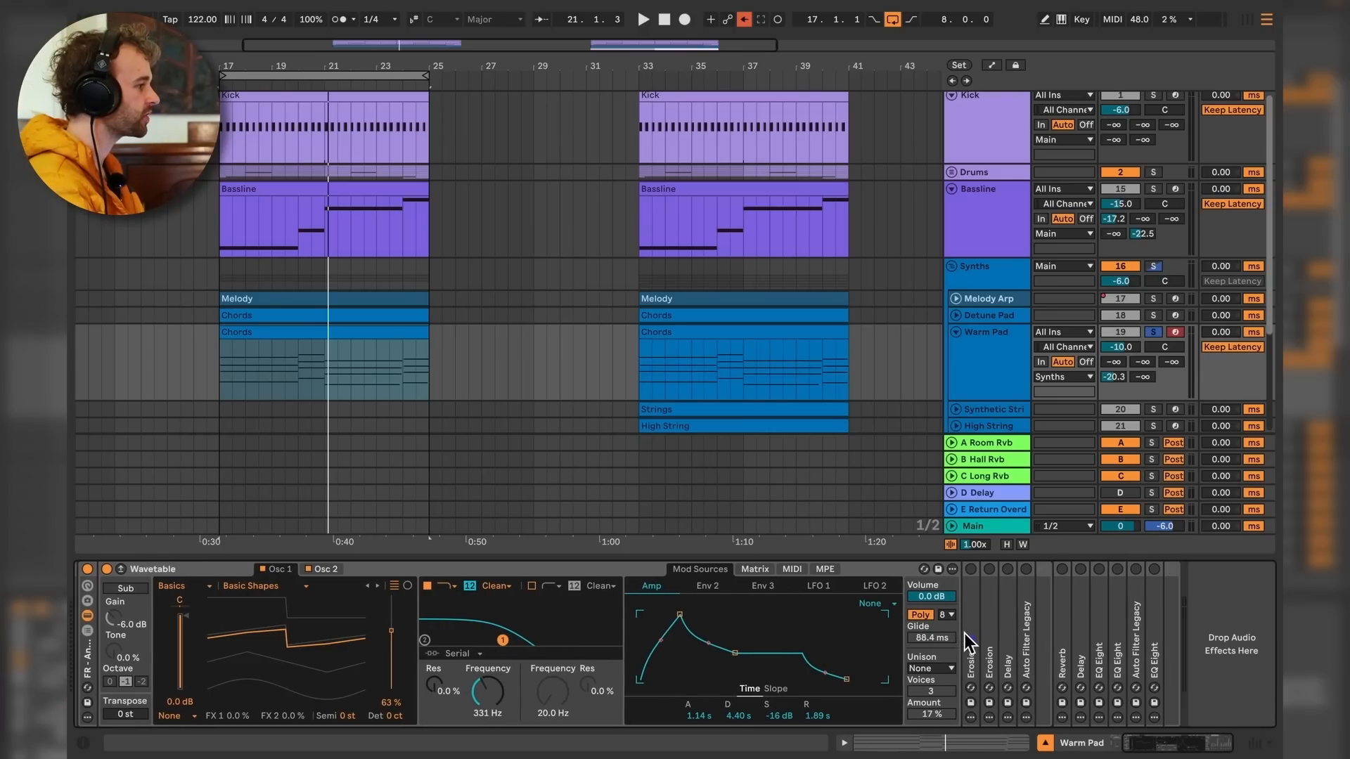
{"action": "double_click", "coordinate": [977, 613]}
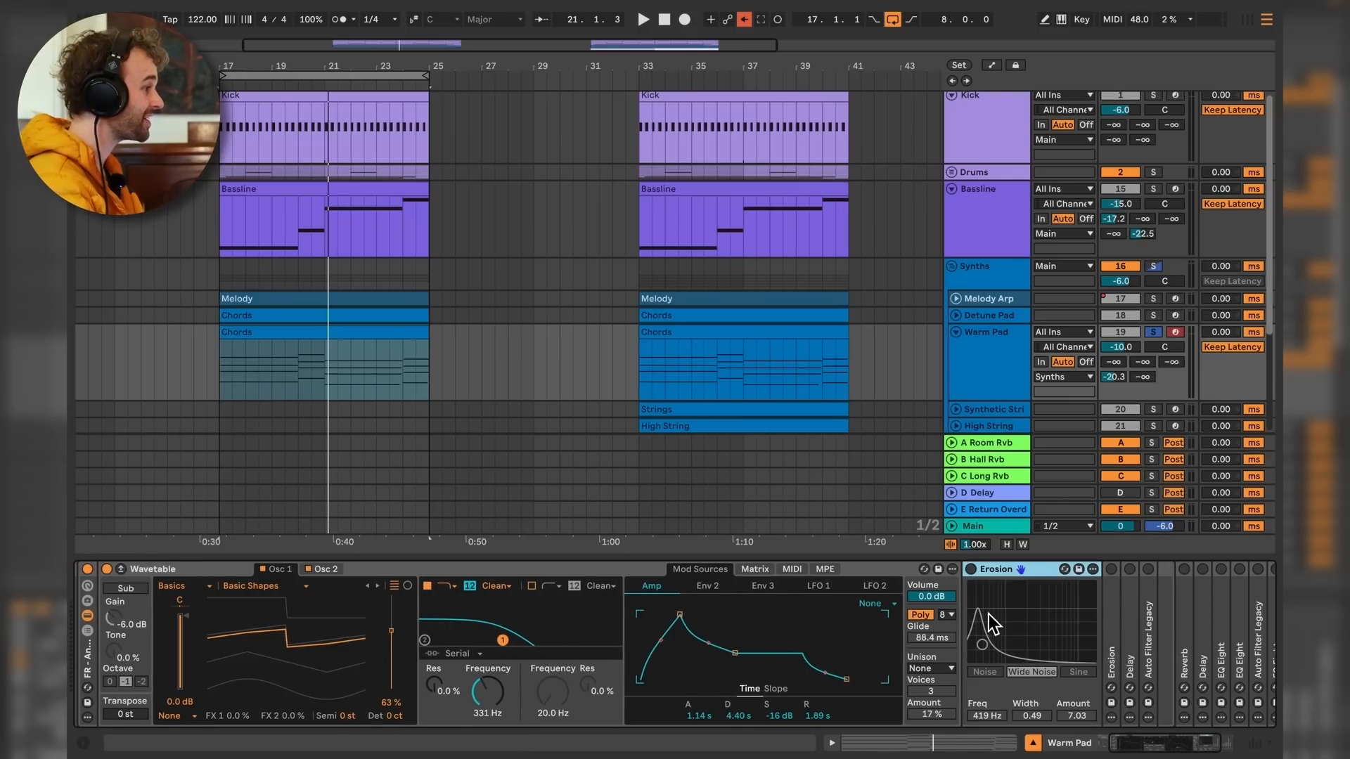
{"action": "double_click", "coordinate": [984, 613]}
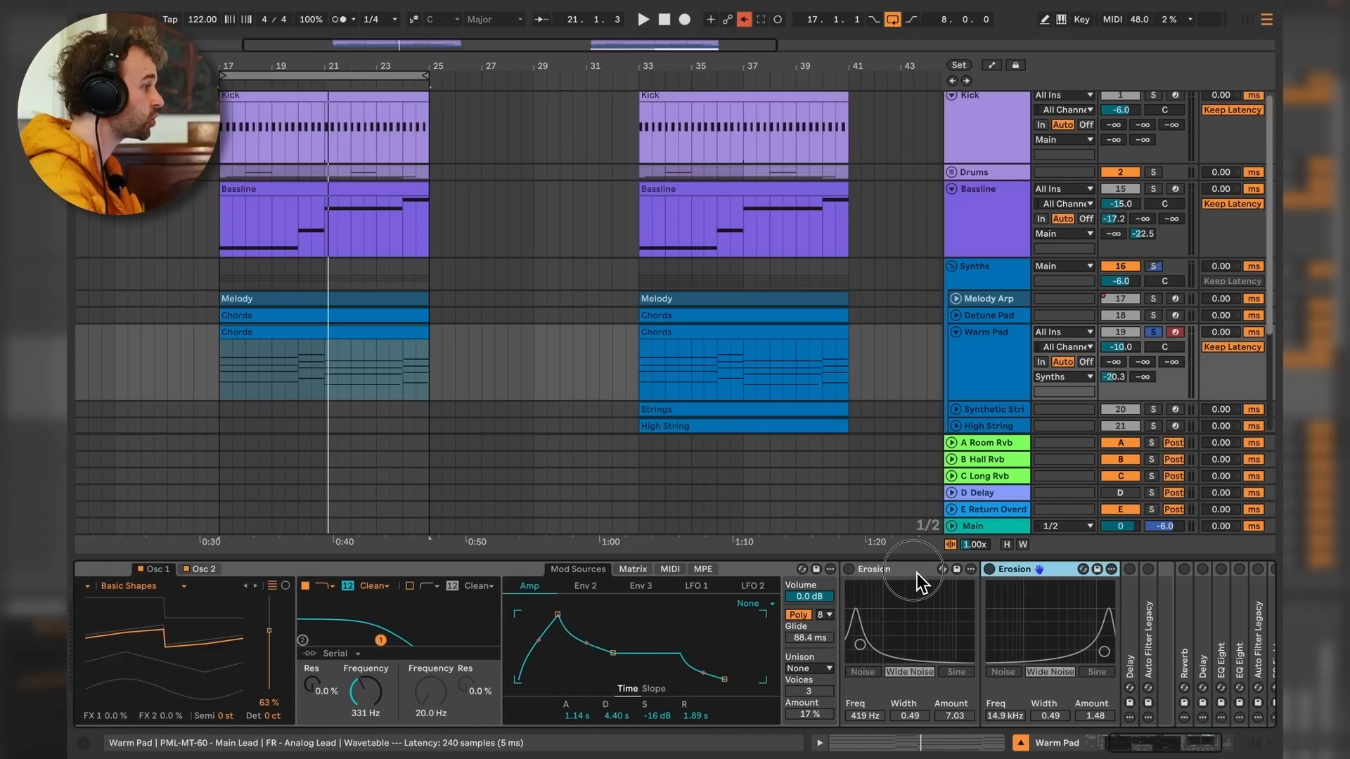
{"action": "key", "text": "0"}
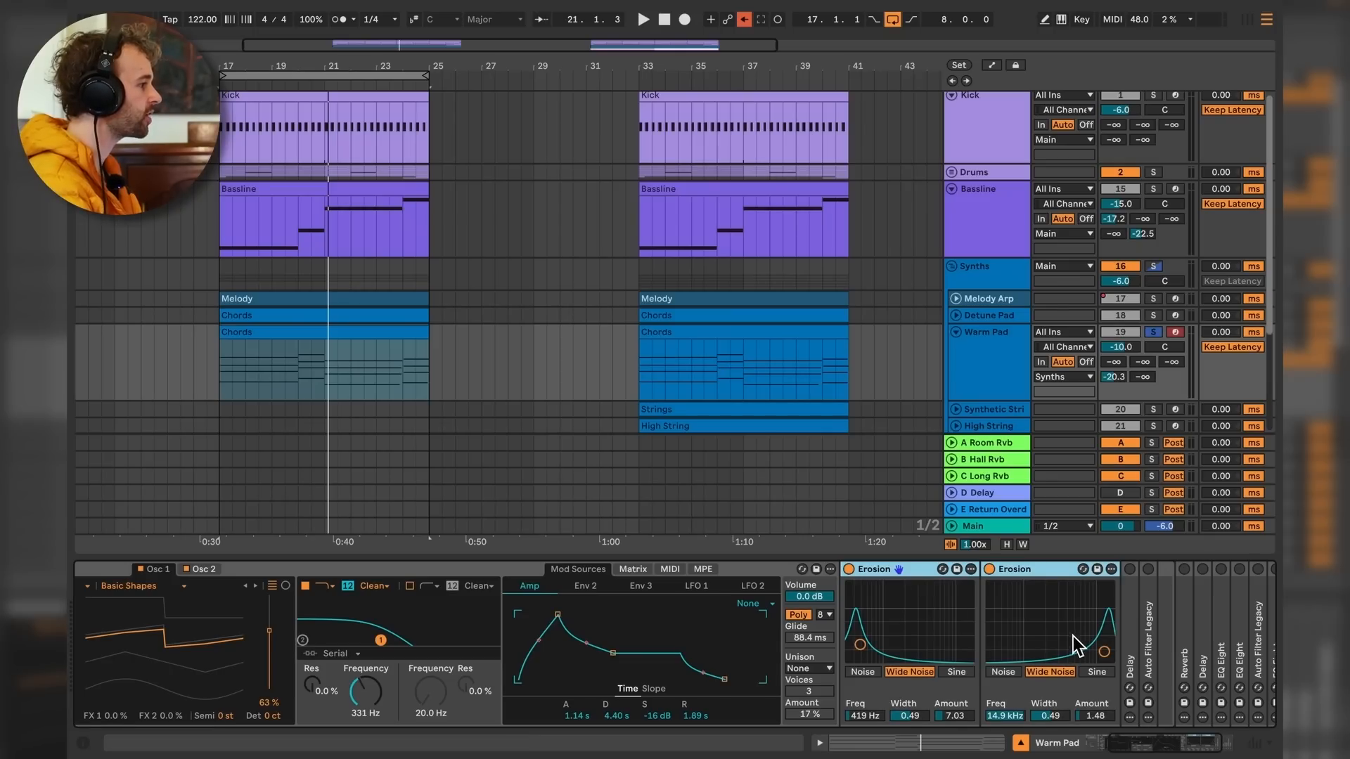
Select the Warm Pad's folded Delay and play the chords through the two Erosion devices.
{"action": "scroll", "coordinate": [1073, 635], "scroll_direction": "right", "scroll_amount": 2}
{"action": "left_click", "coordinate": [1015, 625]}
{"action": "key", "text": "space"}
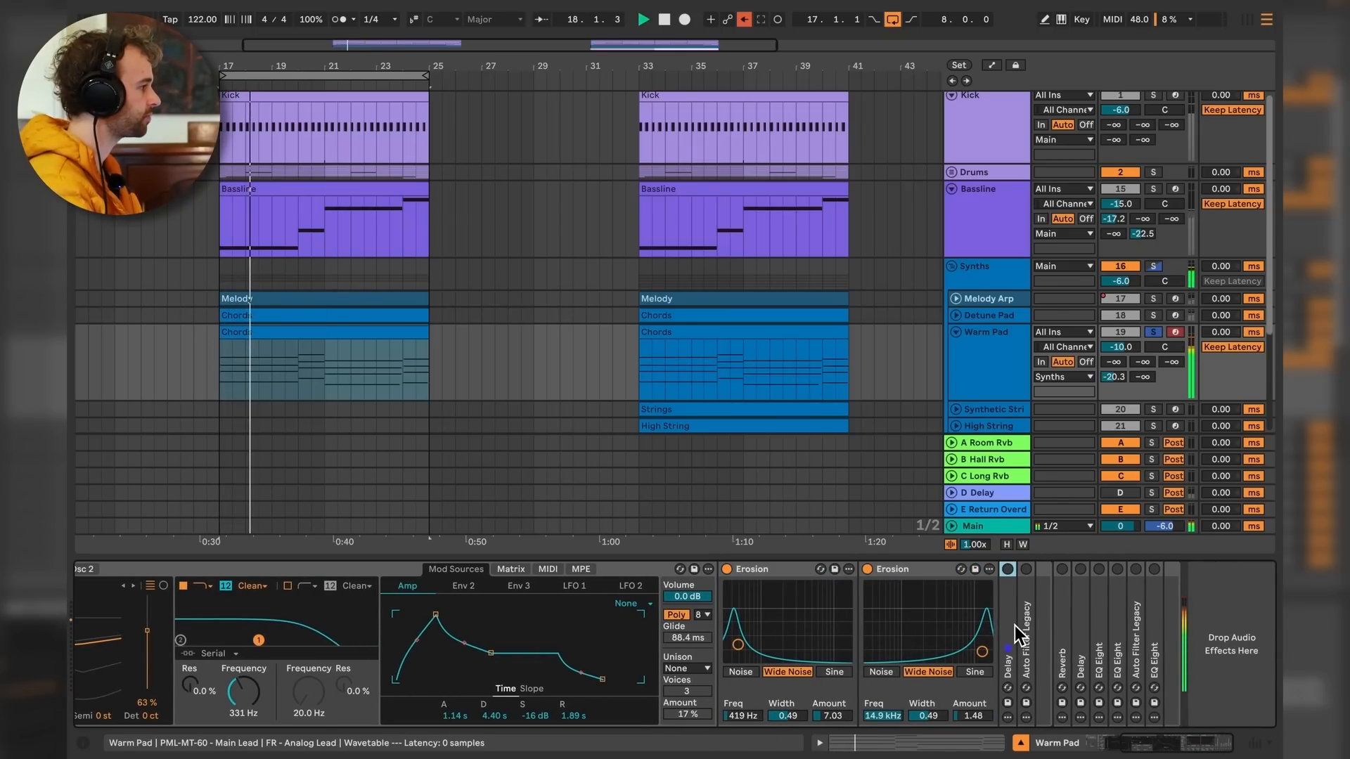
Unfold and reactivate the Warm Pad rack's Delay, then play the chords through it.
{"action": "double_click", "coordinate": [1015, 626]}
{"action": "scroll", "coordinate": [1121, 626], "scroll_direction": "right", "scroll_amount": 4}
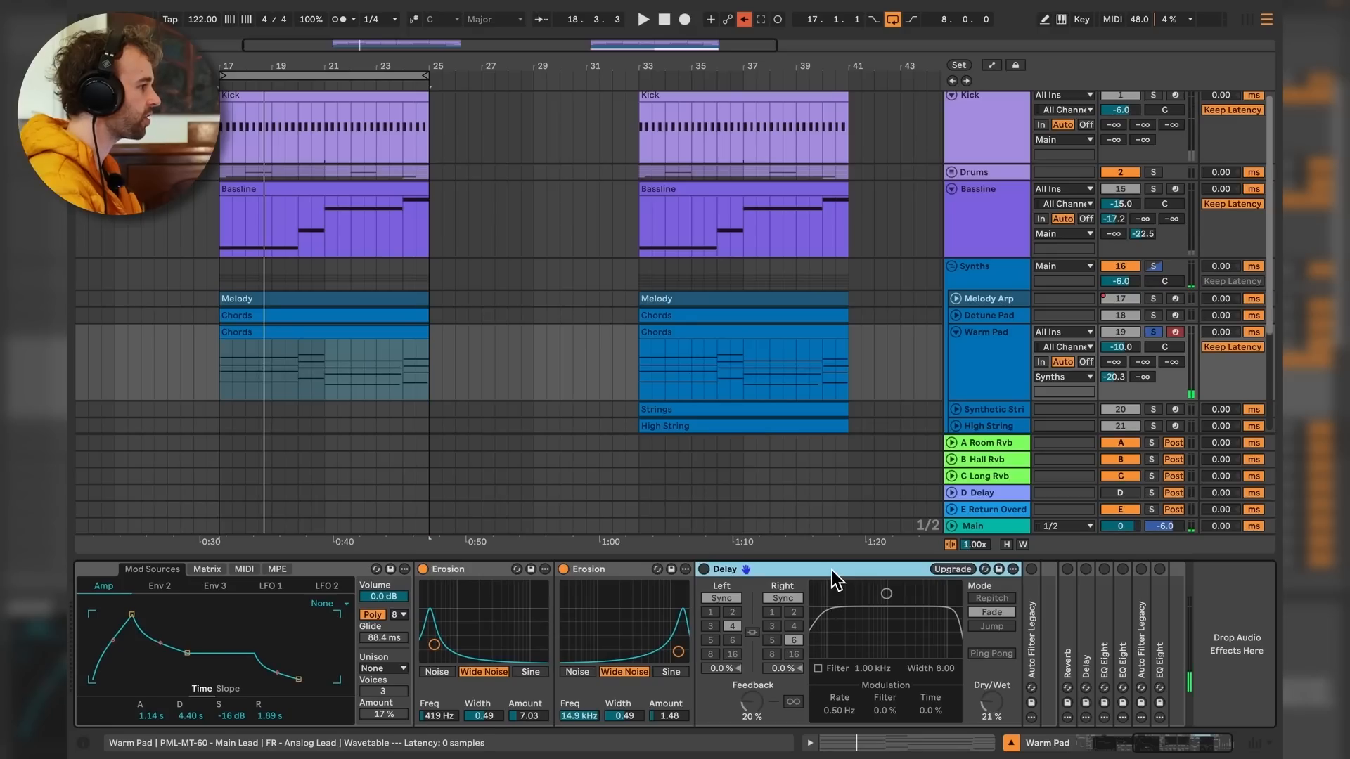
{"action": "key", "text": "0"}
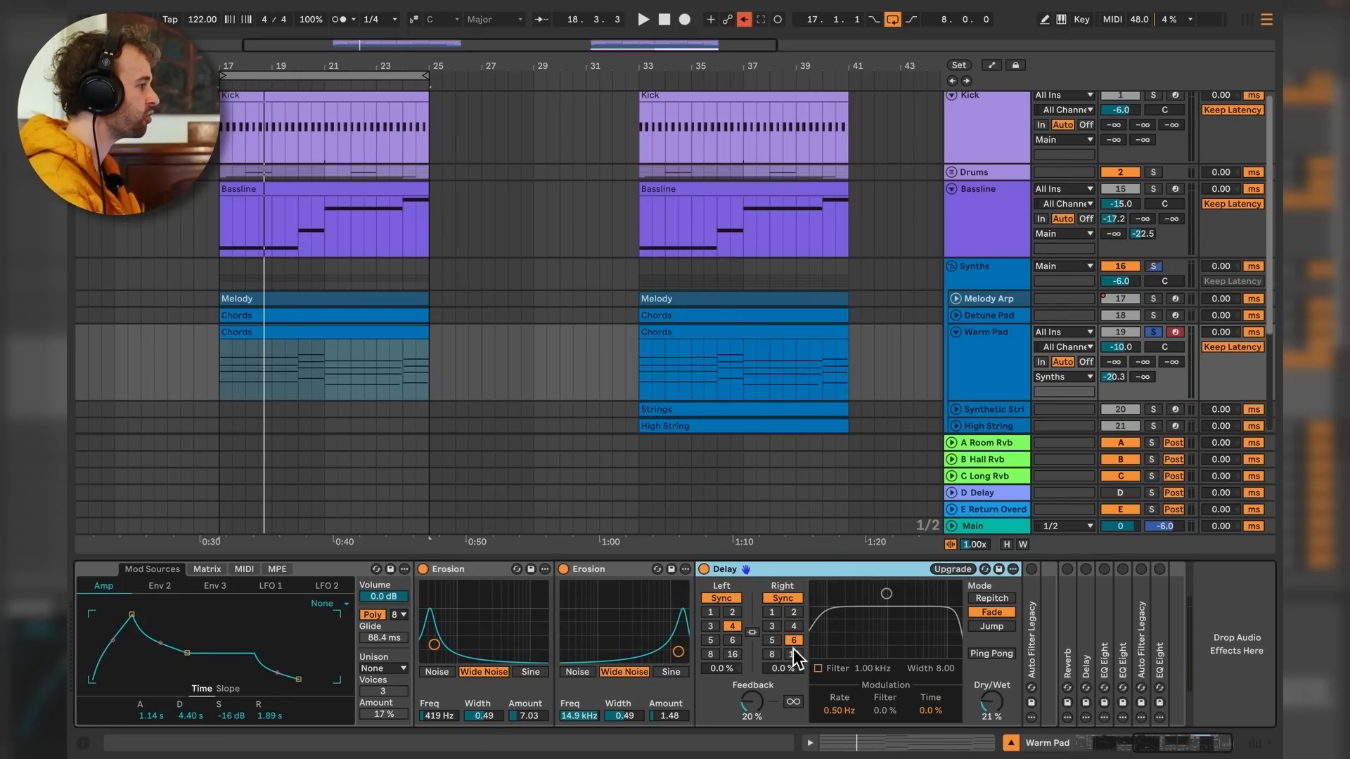
{"action": "key", "text": "space"}
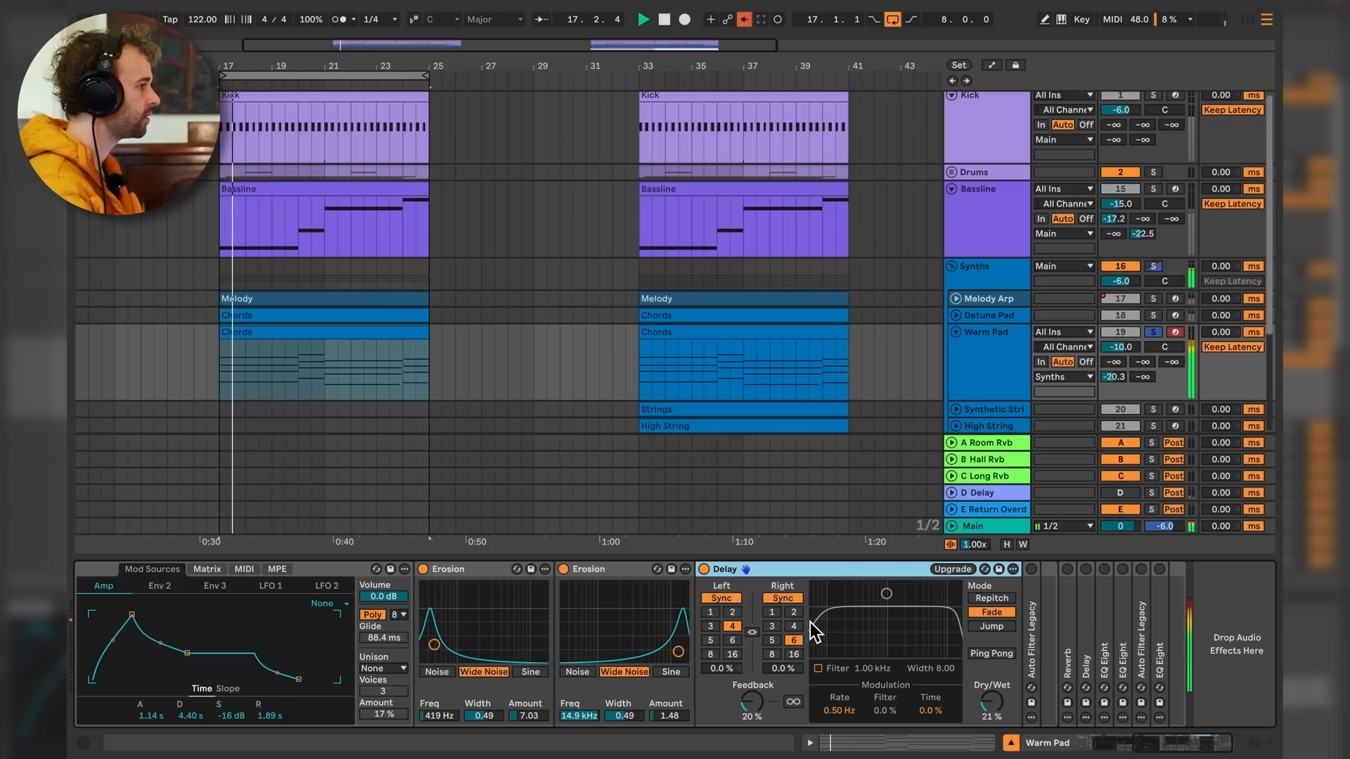
{"action": "key", "text": "space"}
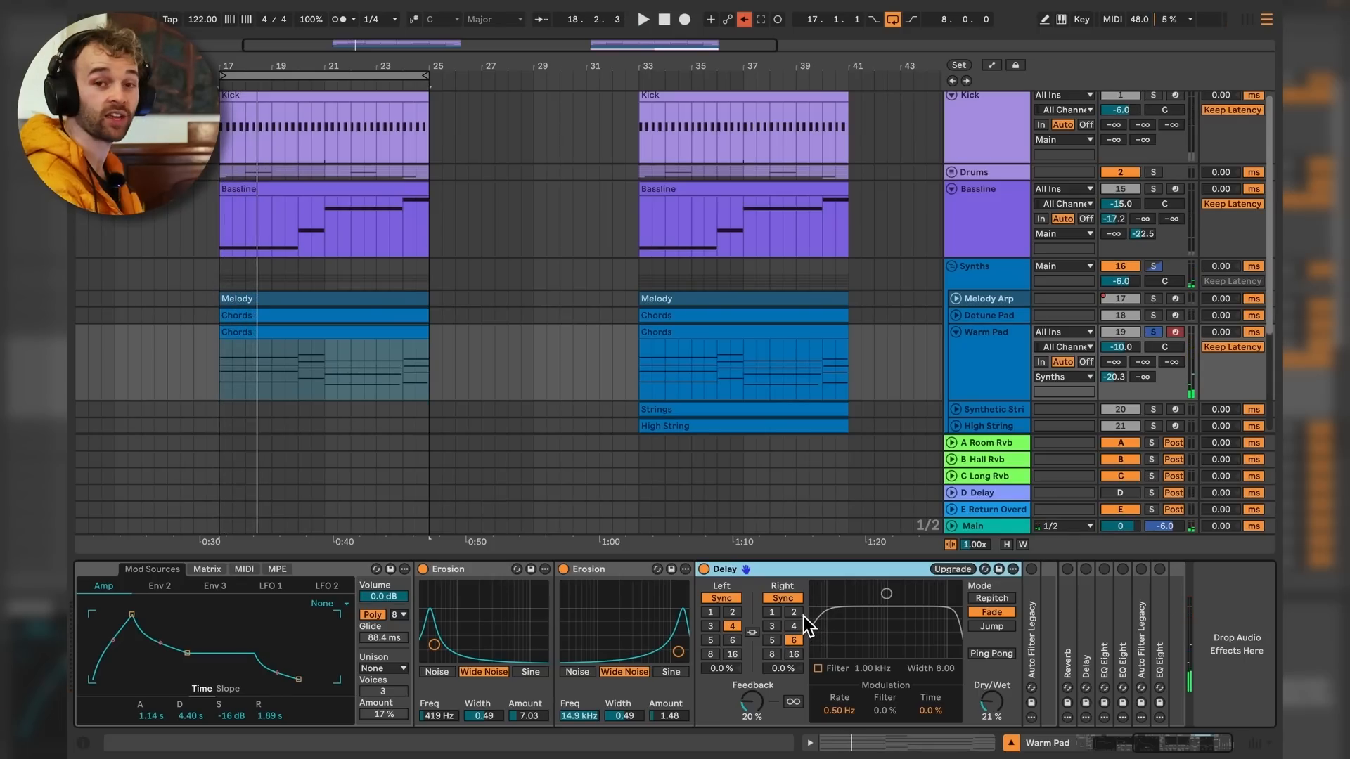
Unfold and reactivate the Auto Filter Legacy after the rack's Delay and play the chords through it.
{"action": "double_click", "coordinate": [1035, 637]}
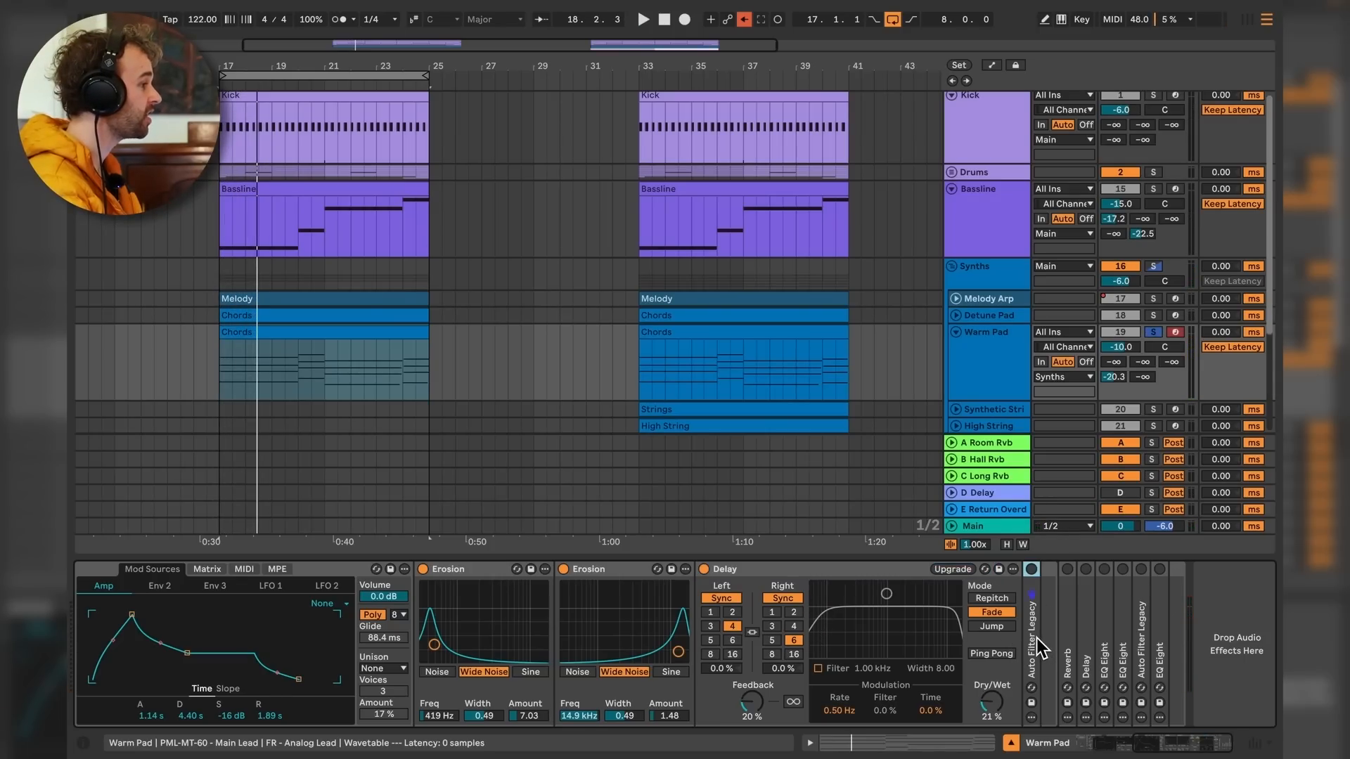
{"action": "left_click", "coordinate": [672, 570]}
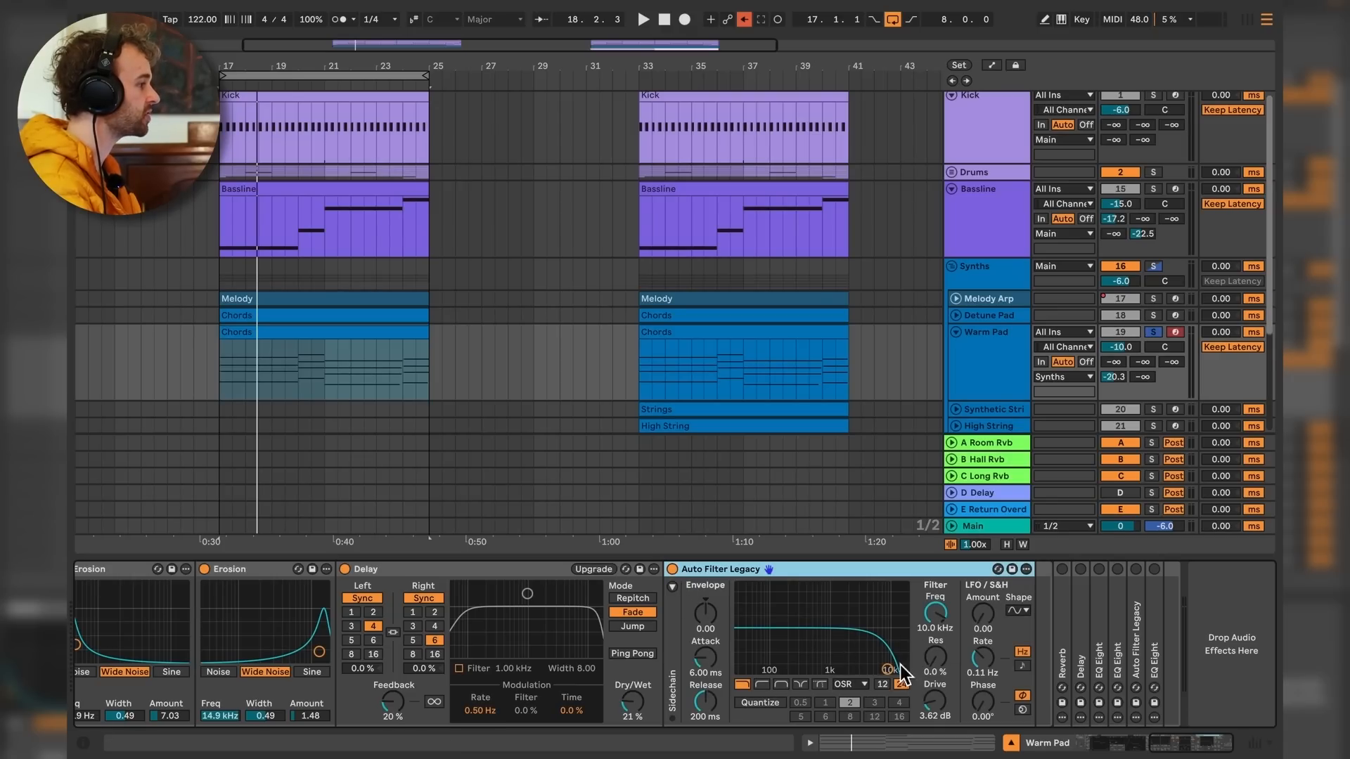
{"action": "key", "text": "space"}
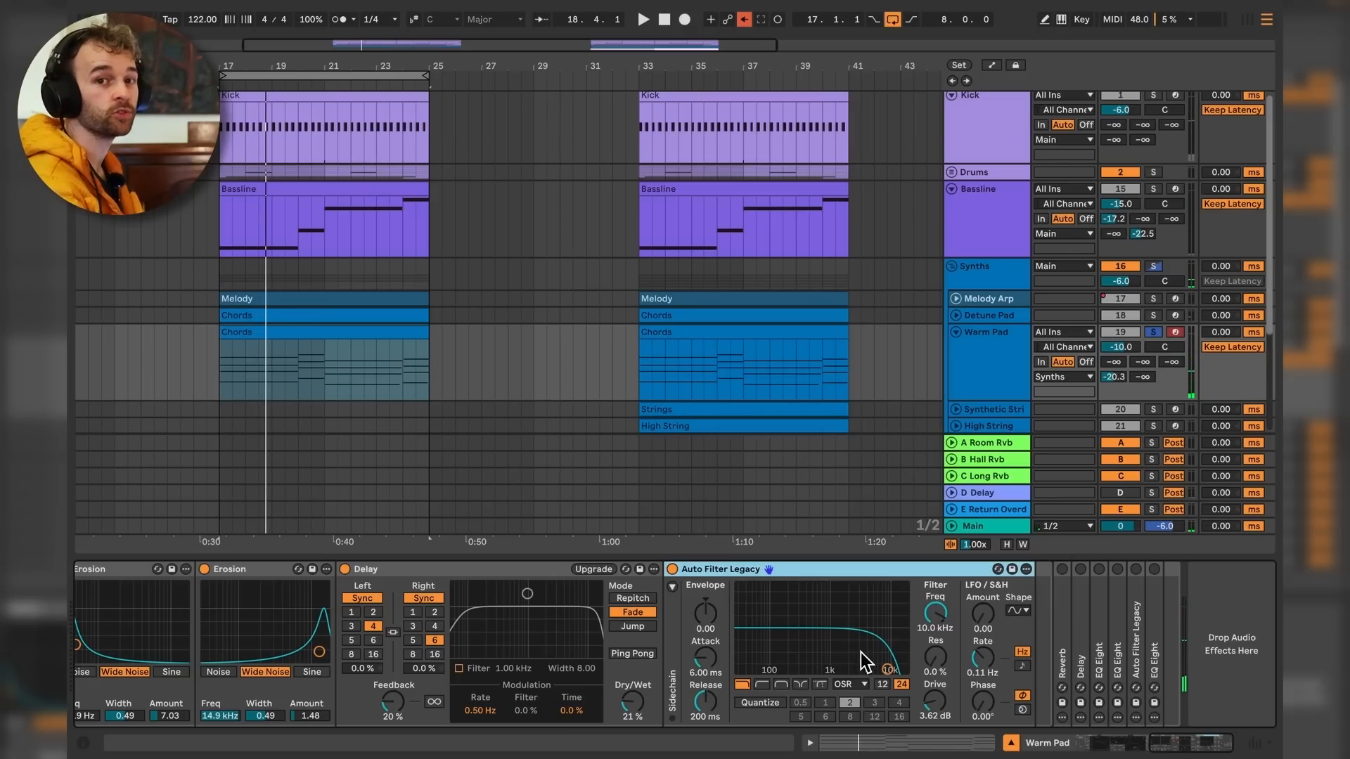
Unfold and reactivate the Reverb and the Delay in the Warm Pad's outer chain, playing the chords through each.
{"action": "double_click", "coordinate": [1062, 650]}
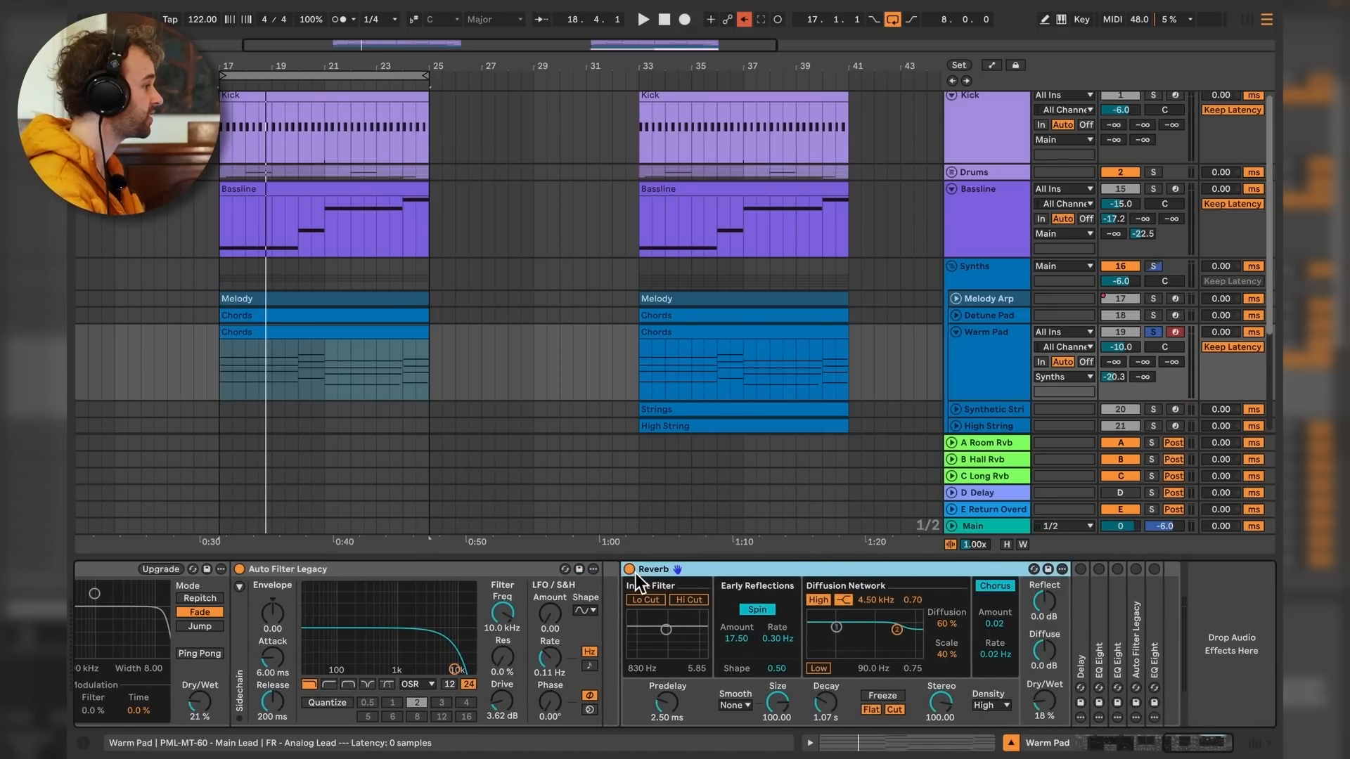
{"action": "key", "text": "space"}
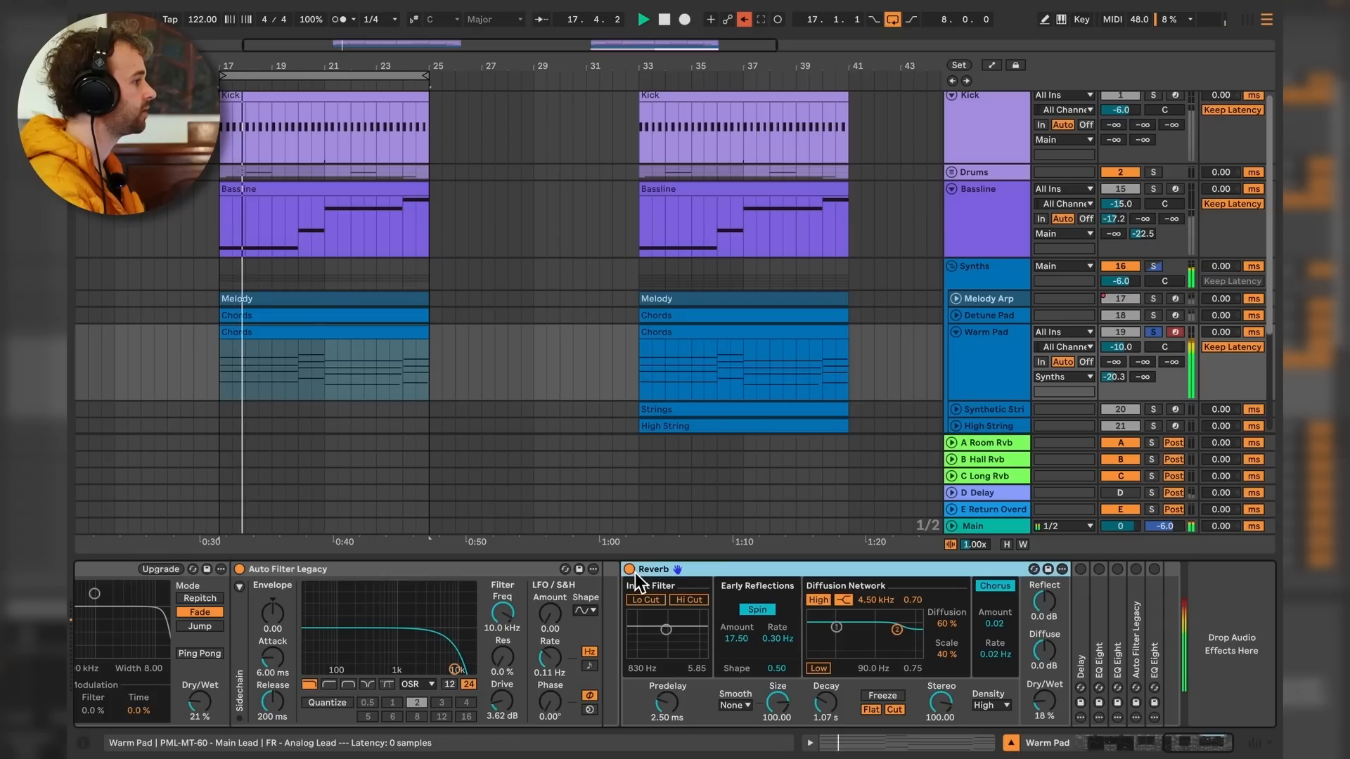
{"action": "double_click", "coordinate": [1081, 625]}
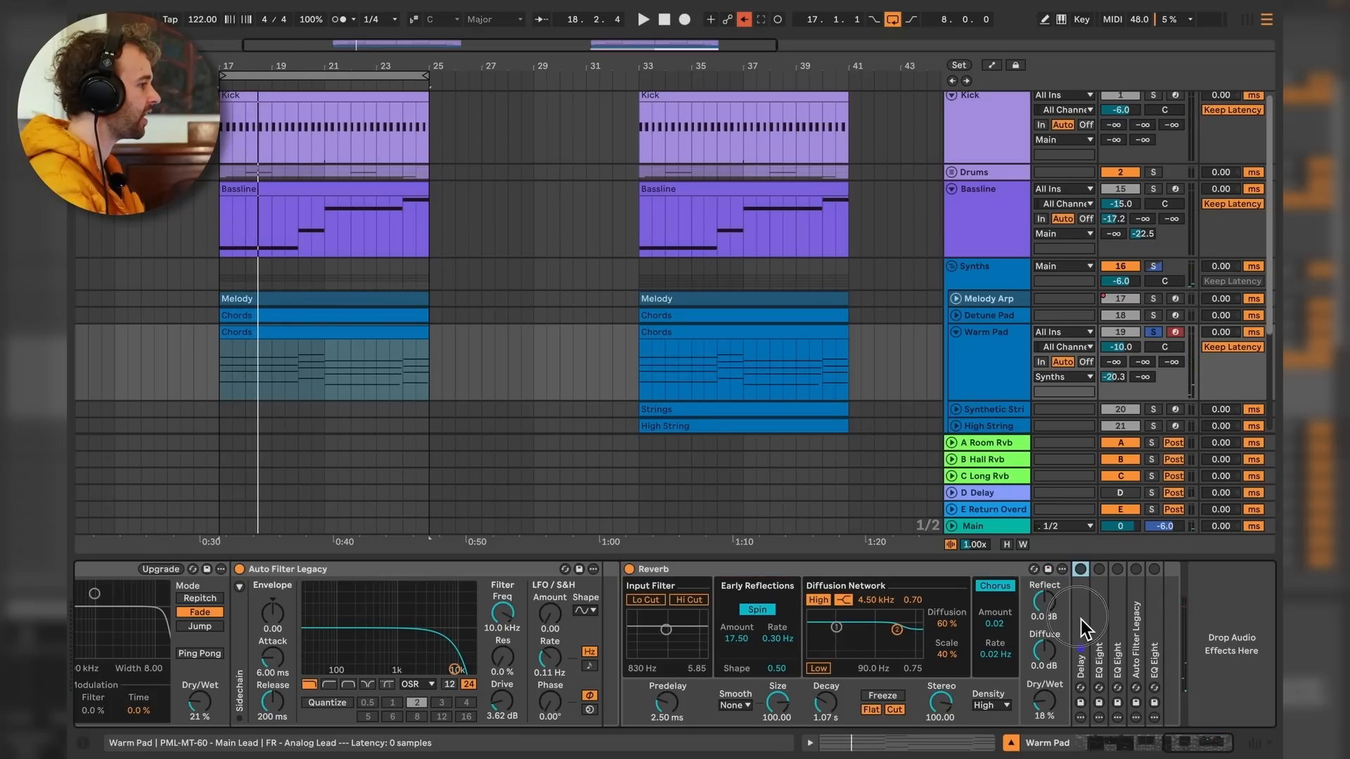
{"action": "left_click", "coordinate": [773, 572]}
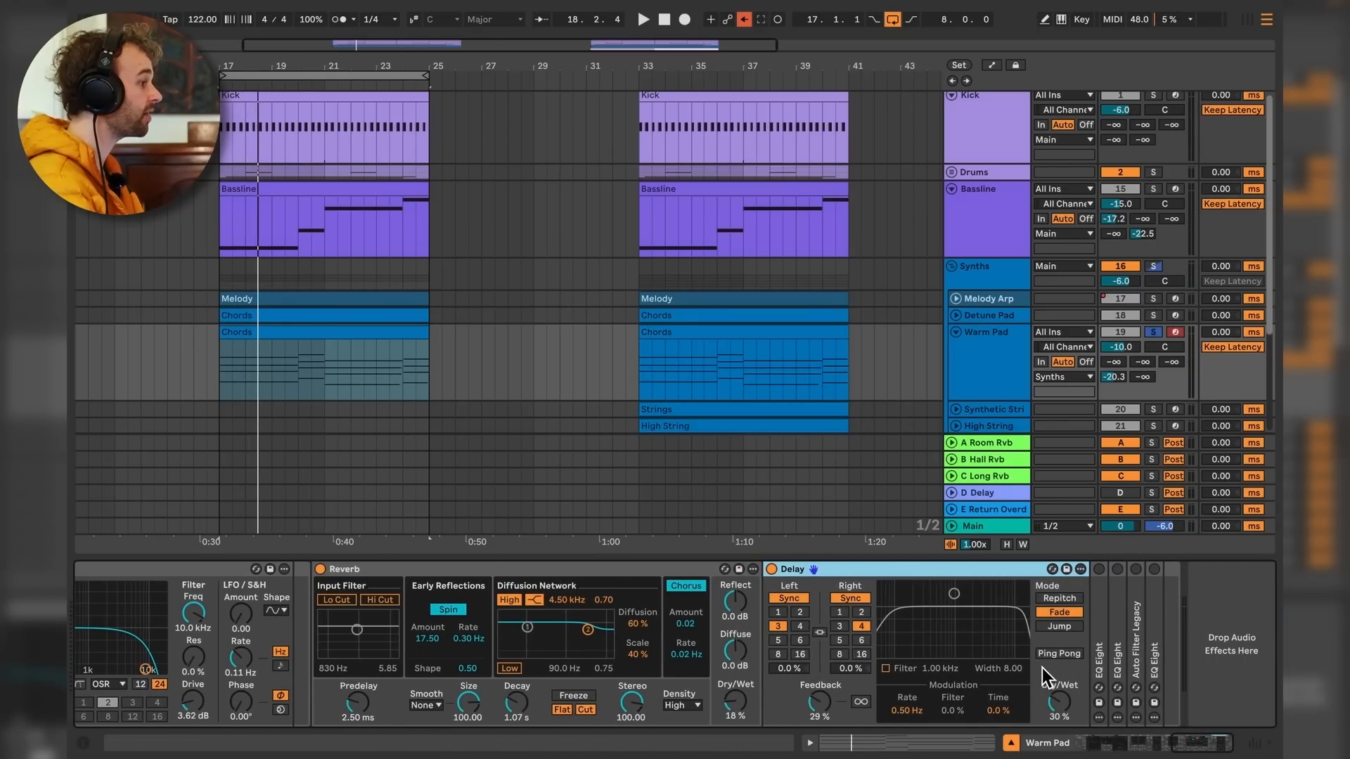
{"action": "key", "text": "space"}
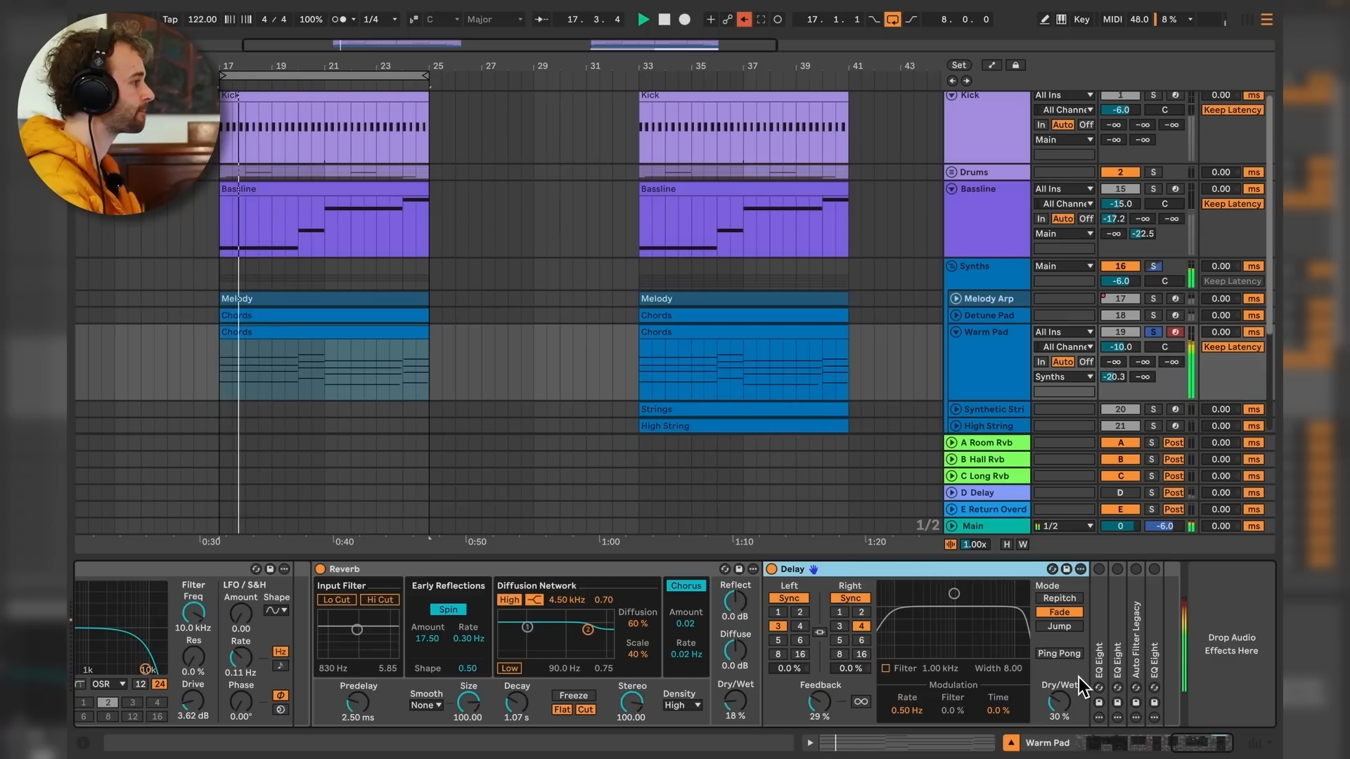
{"action": "key", "text": "space"}
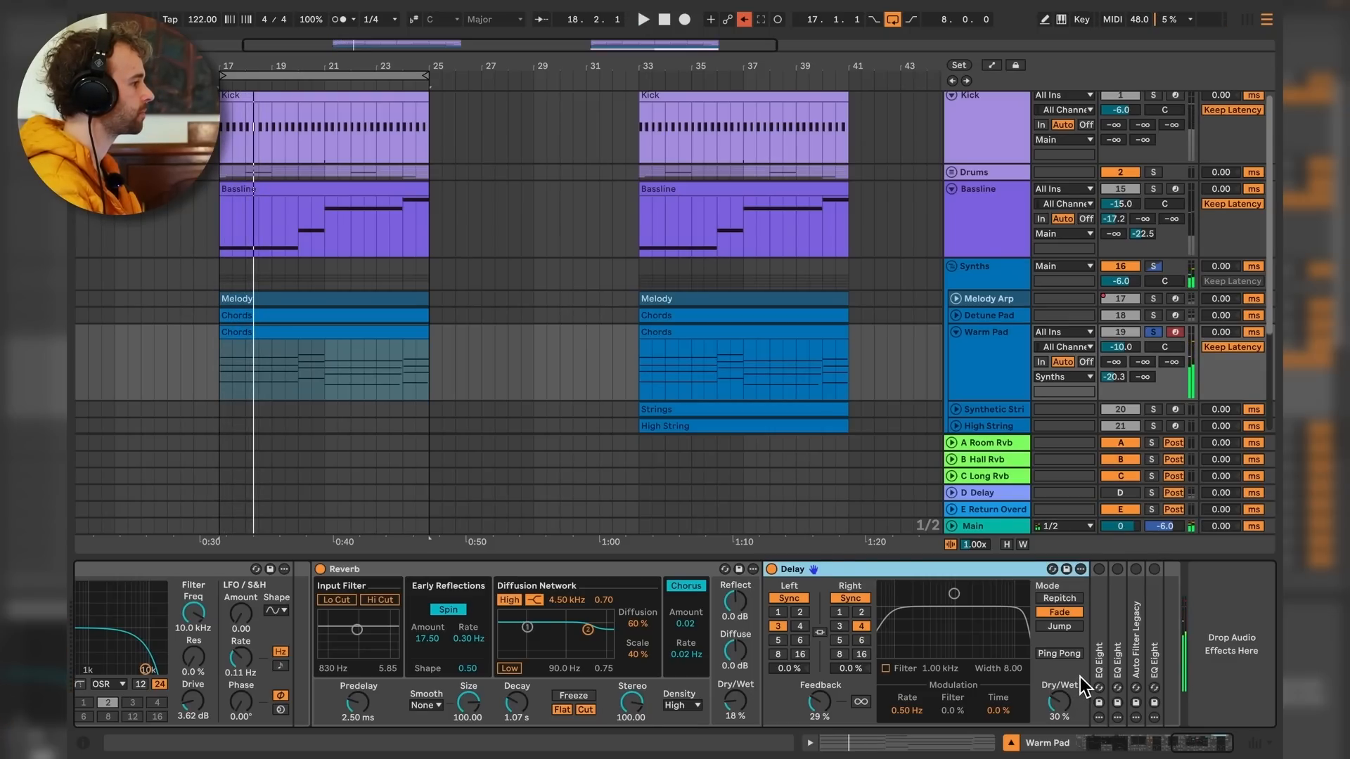
Unfold and reactivate the stereo EQ Eight after the Delay, keep the neighbouring M/S EQ Eight folded and off, and play the chords.
{"action": "double_click", "coordinate": [1099, 660]}
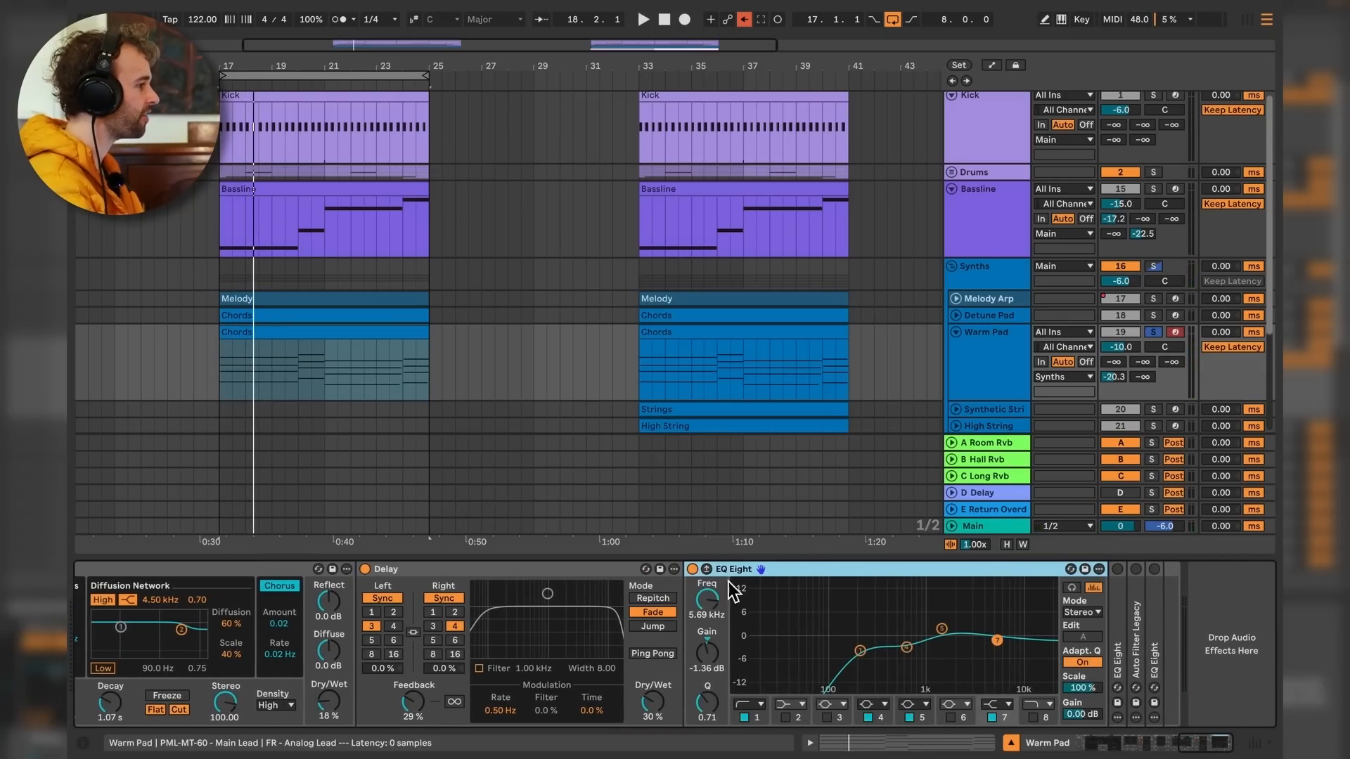
{"action": "double_click", "coordinate": [1122, 650]}
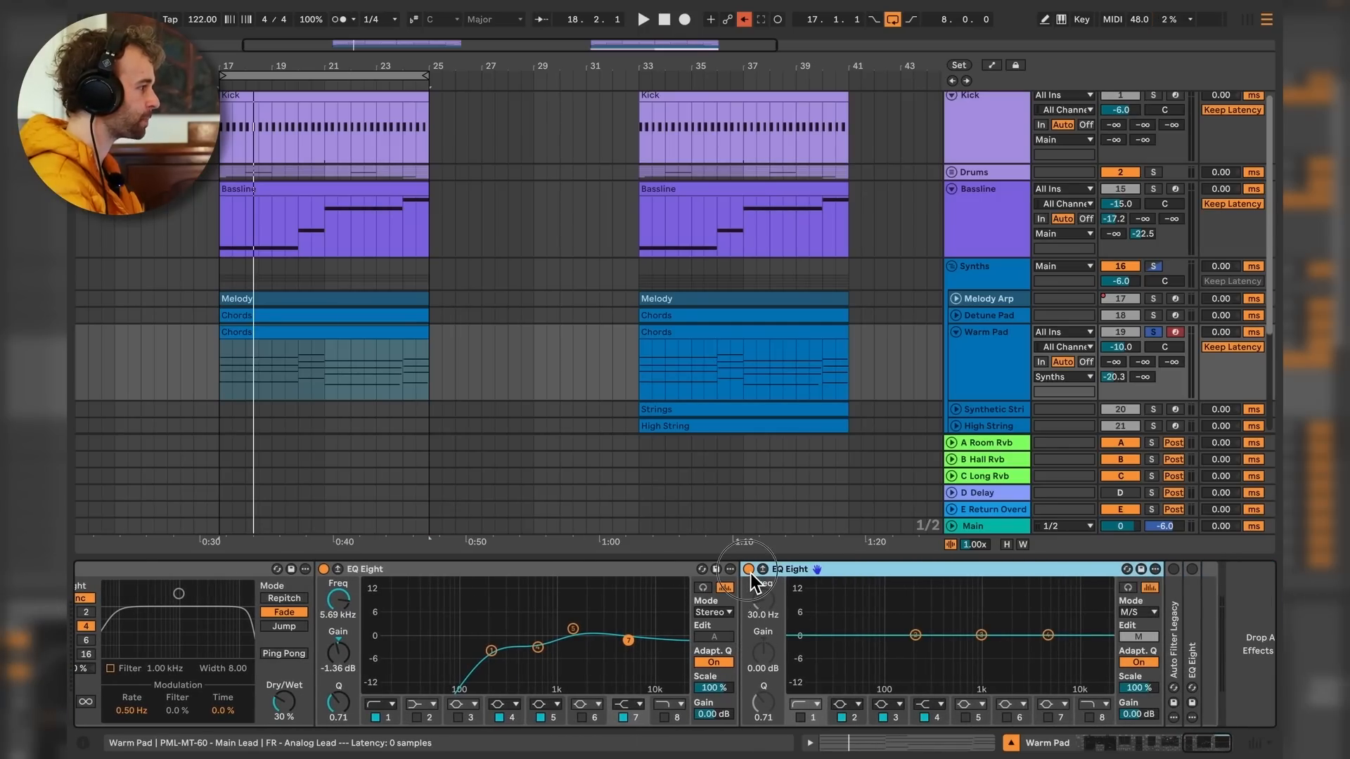
{"action": "left_click", "coordinate": [750, 571]}
{"action": "double_click", "coordinate": [795, 571]}
{"action": "left_click", "coordinate": [578, 617]}
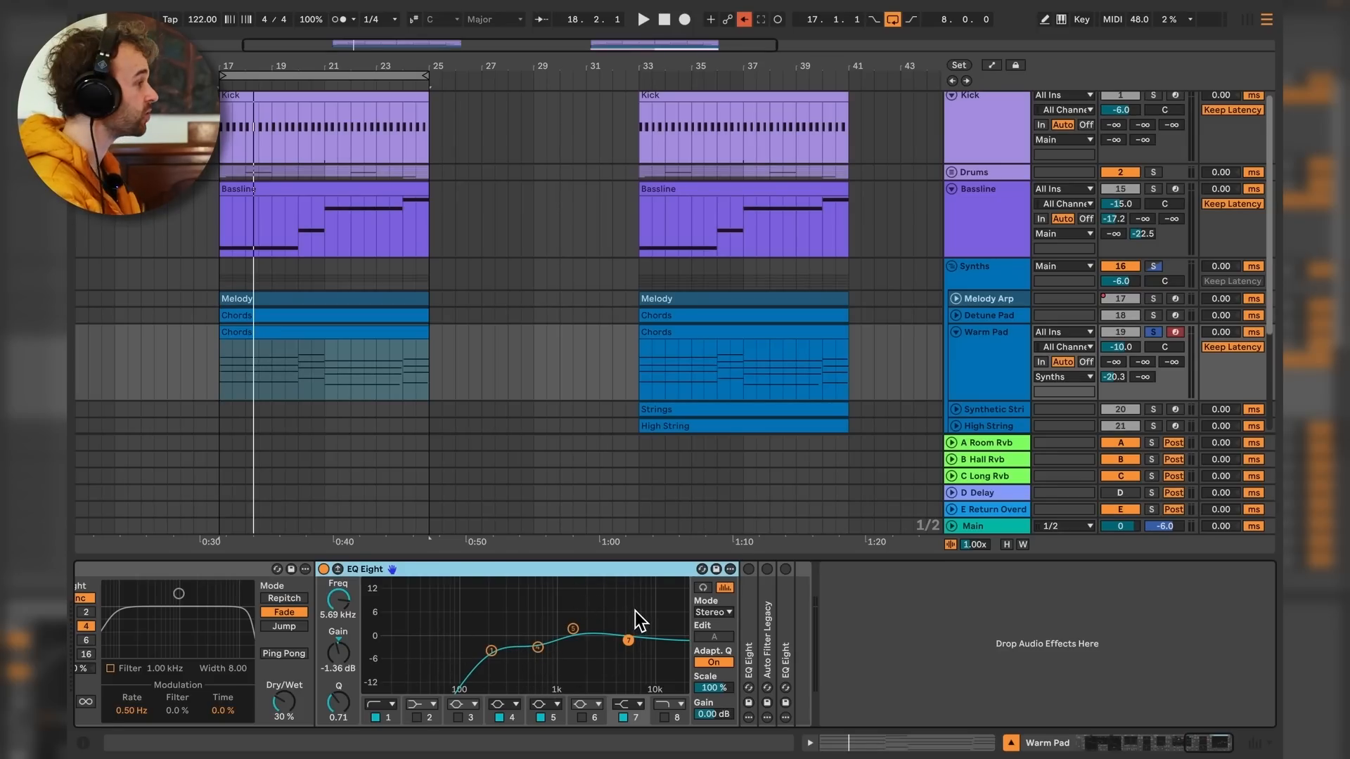
{"action": "key", "text": "space"}
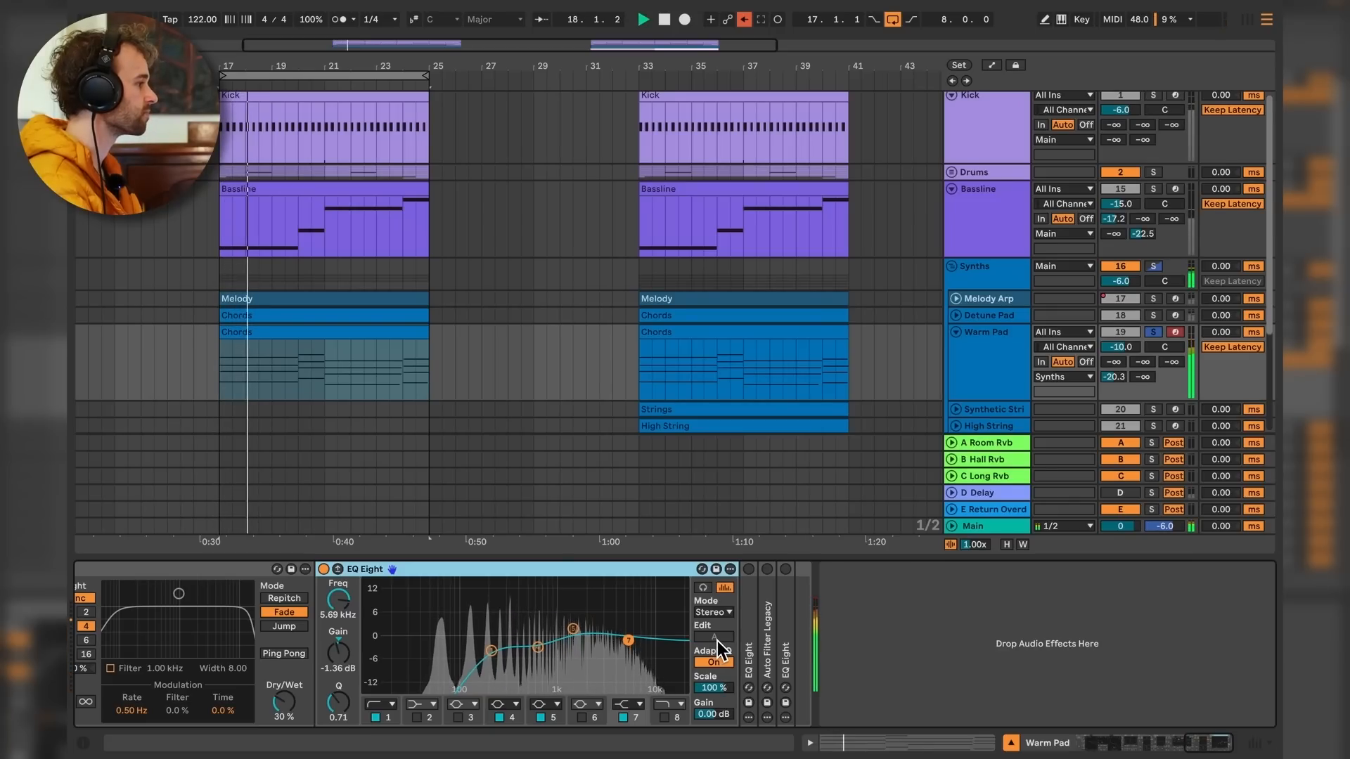
{"action": "key", "text": "space"}
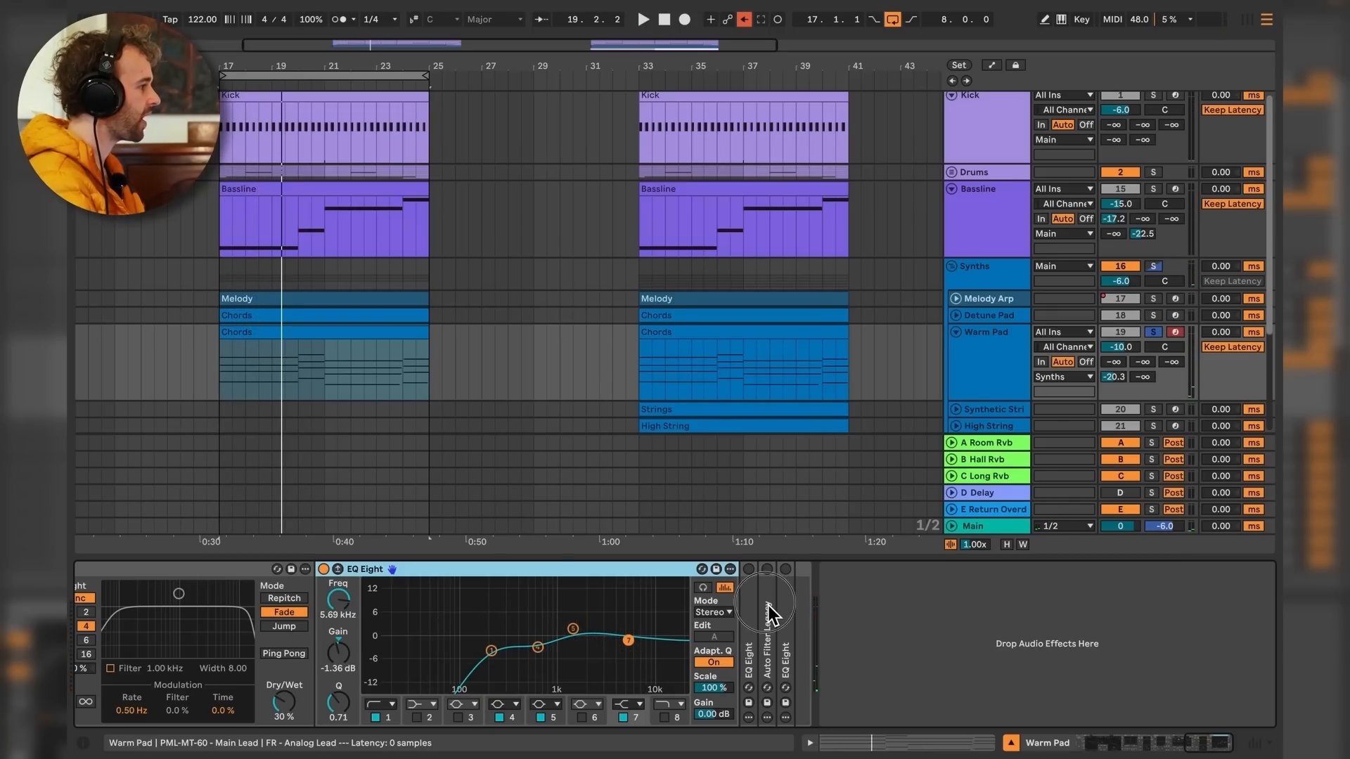
Unfold and reactivate the outer Auto Filter Legacy and show the rack's Frequency macro automation in a new lane.
{"action": "double_click", "coordinate": [768, 613]}
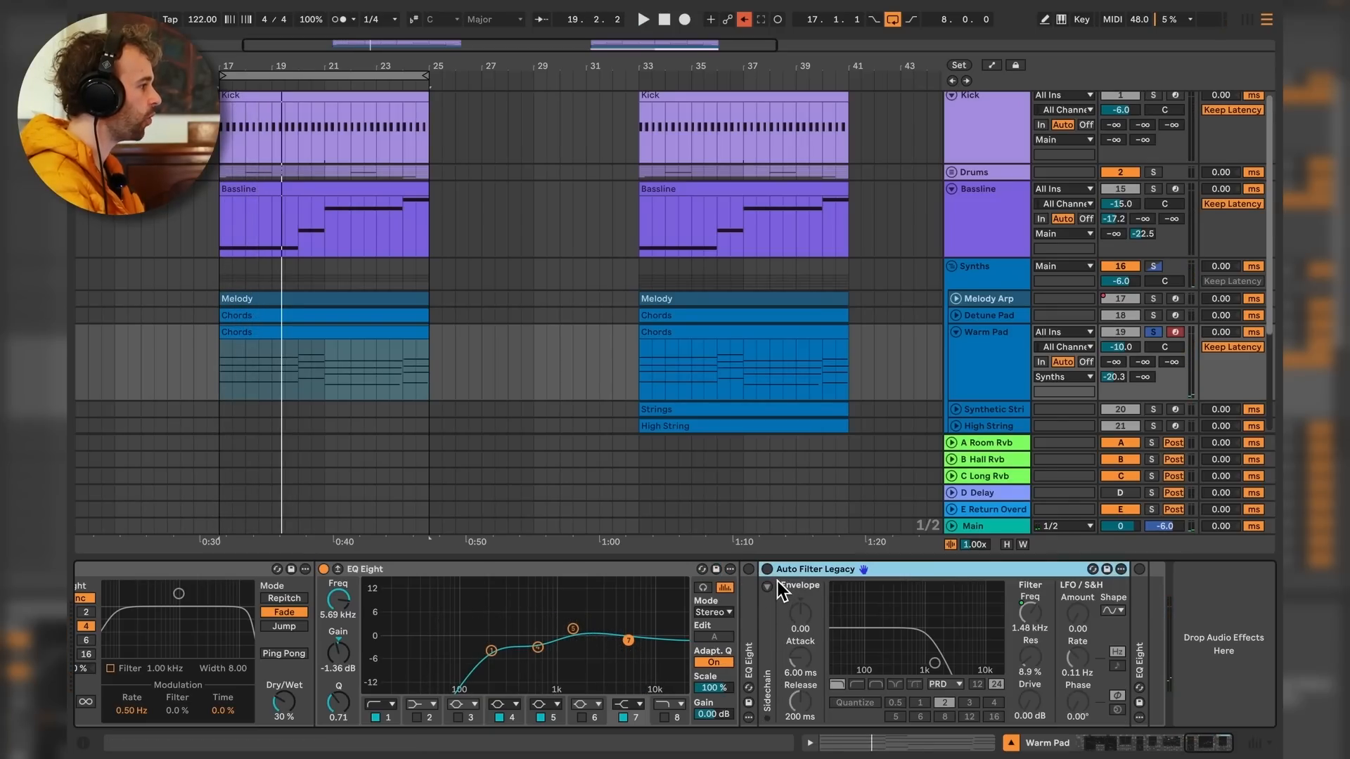
{"action": "scroll", "coordinate": [1049, 636], "scroll_direction": "left", "scroll_amount": 5}
{"action": "scroll", "coordinate": [1049, 636], "scroll_direction": "left", "scroll_amount": 10}
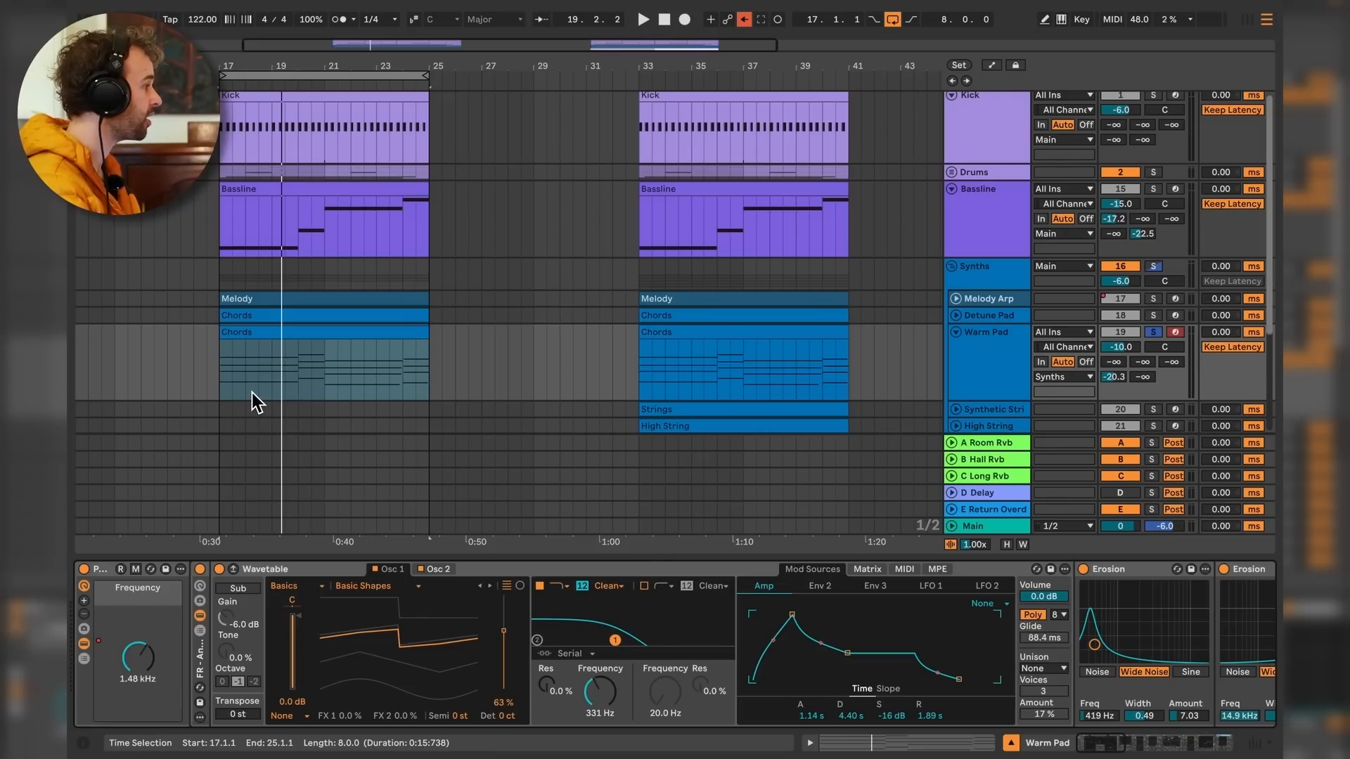
{"action": "key", "text": "a"}
{"action": "right_click", "coordinate": [156, 659]}
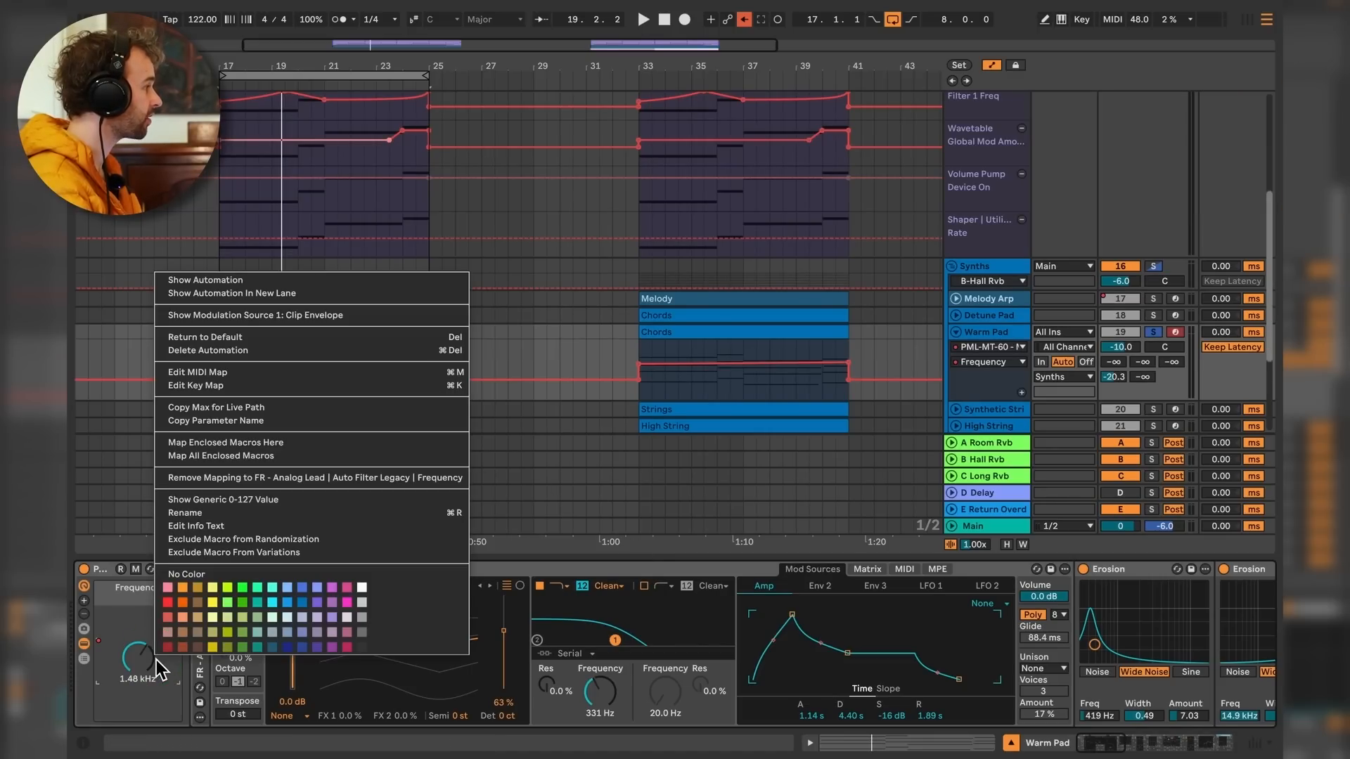
{"action": "left_click", "coordinate": [267, 292]}
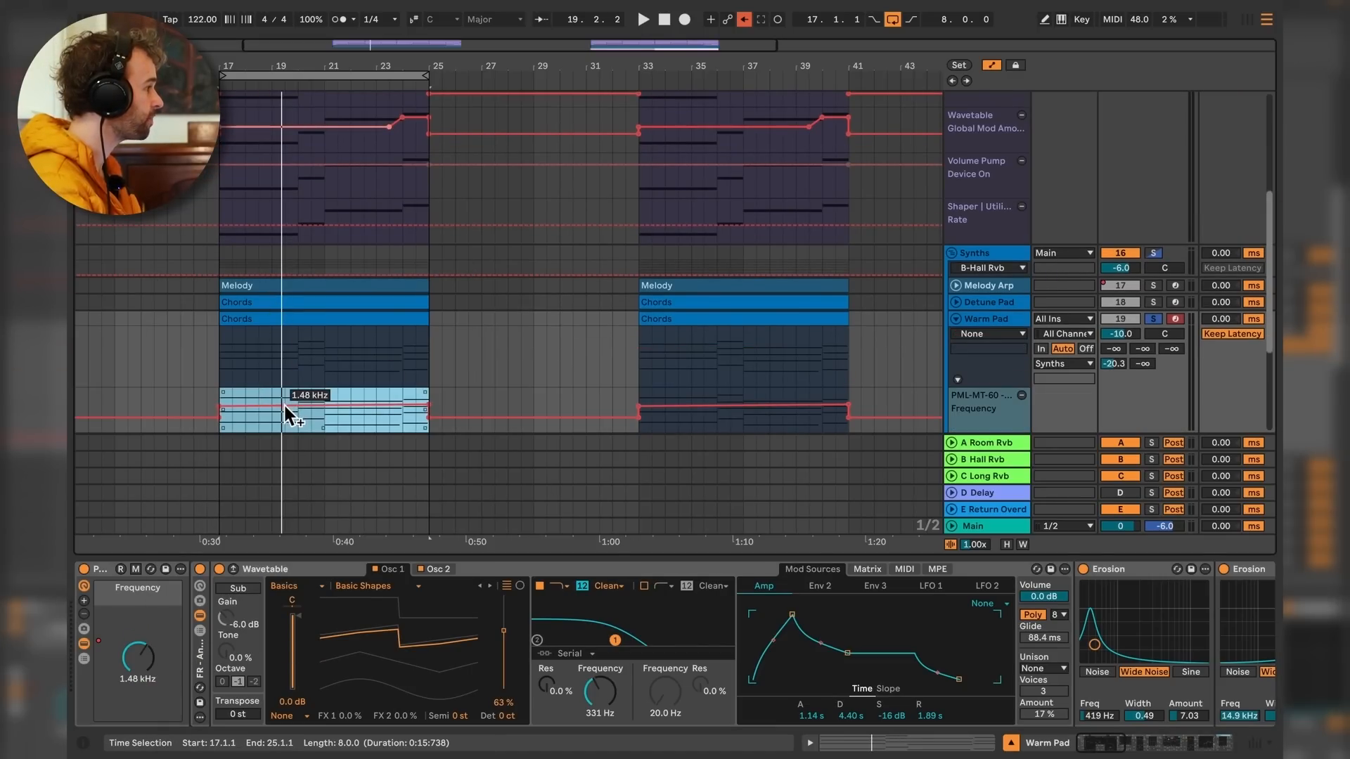
{"action": "left_click", "coordinate": [350, 421]}
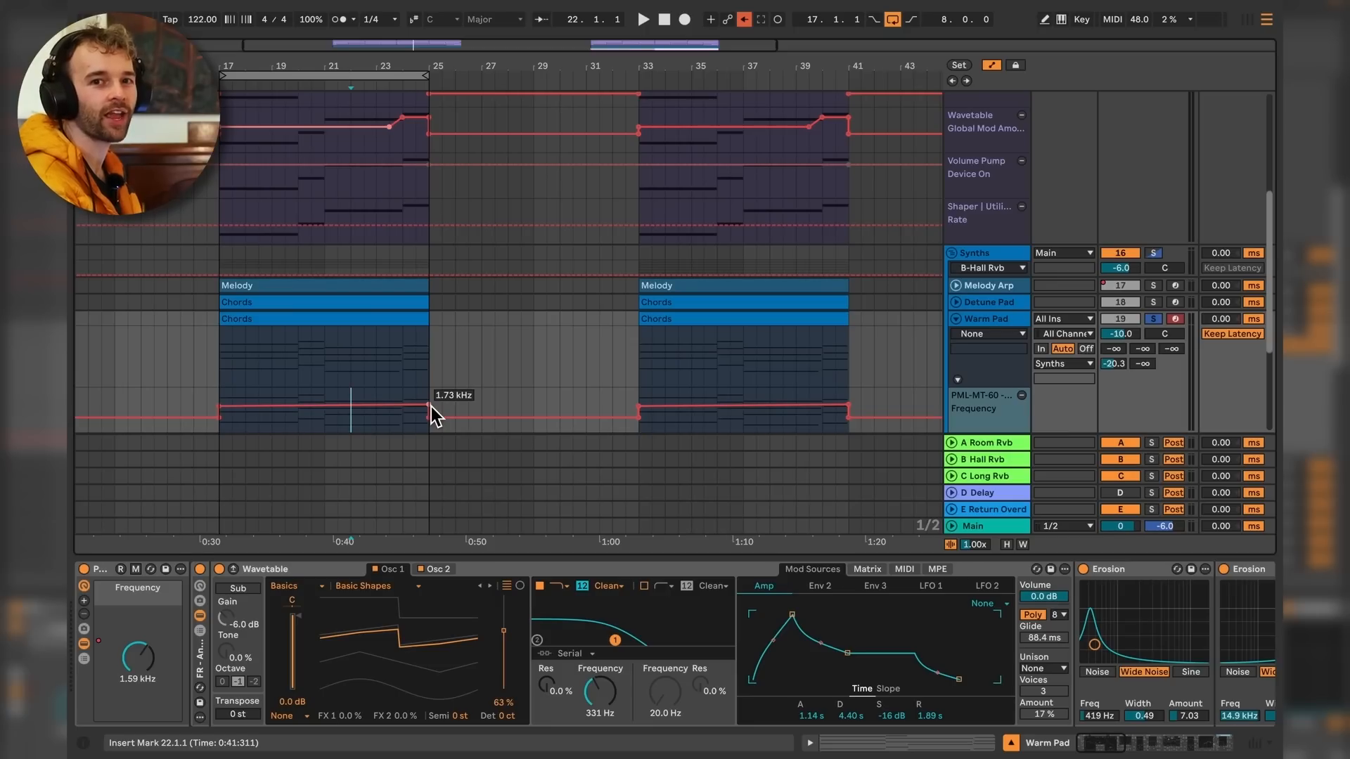
Play the chords with the Frequency automation and view the outer Auto Filter Legacy it controls.
{"action": "key", "text": "space"}
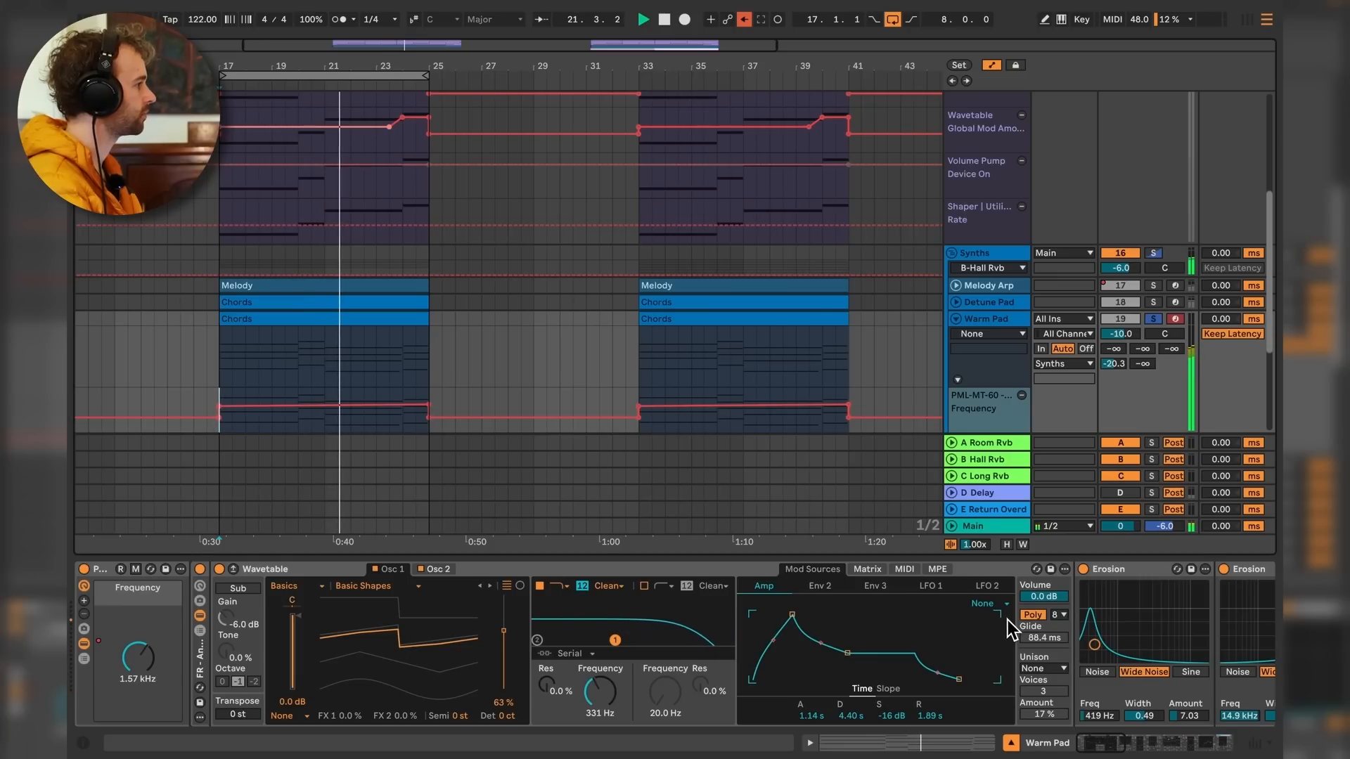
{"action": "key", "text": "space"}
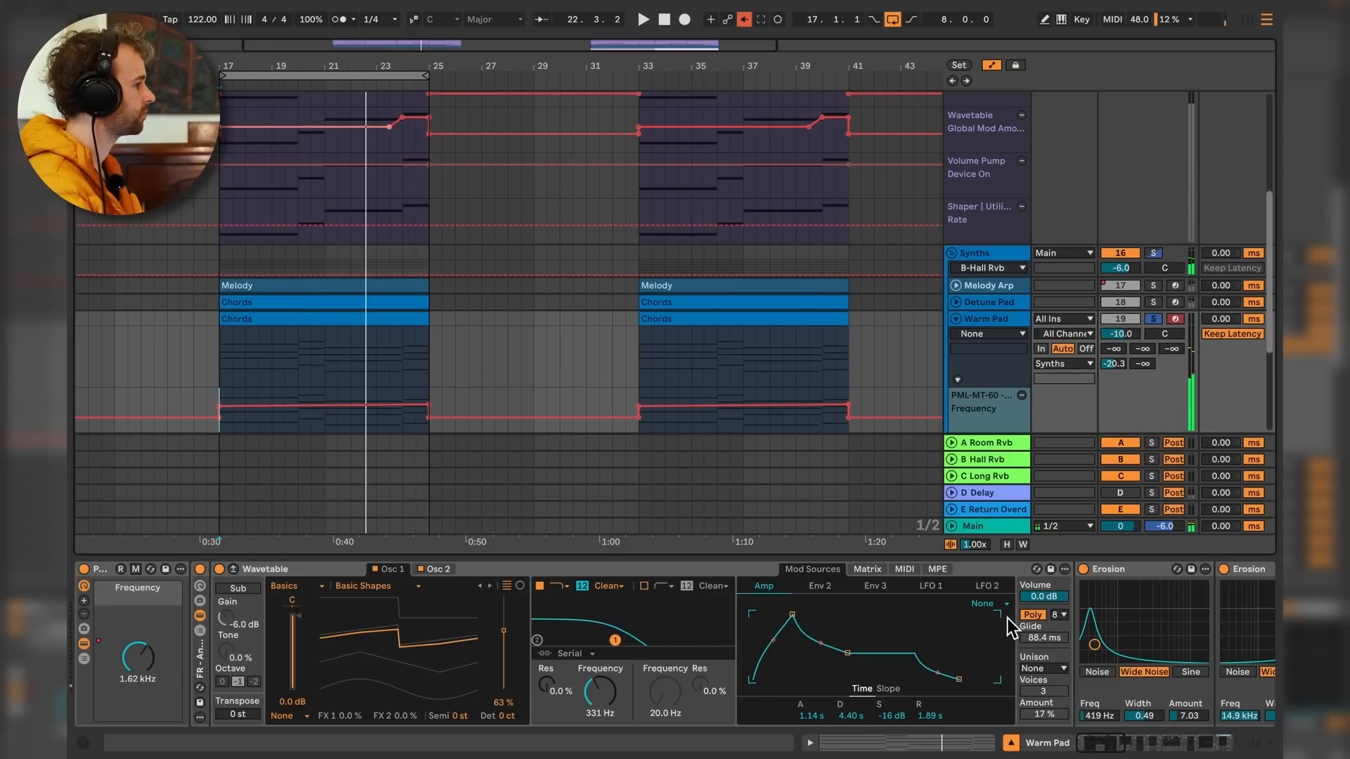
{"action": "left_click_drag", "start_coordinate": [1007, 618], "coordinate": [144, 657]}
{"action": "left_click_drag", "start_coordinate": [950, 661], "coordinate": [175, 671]}
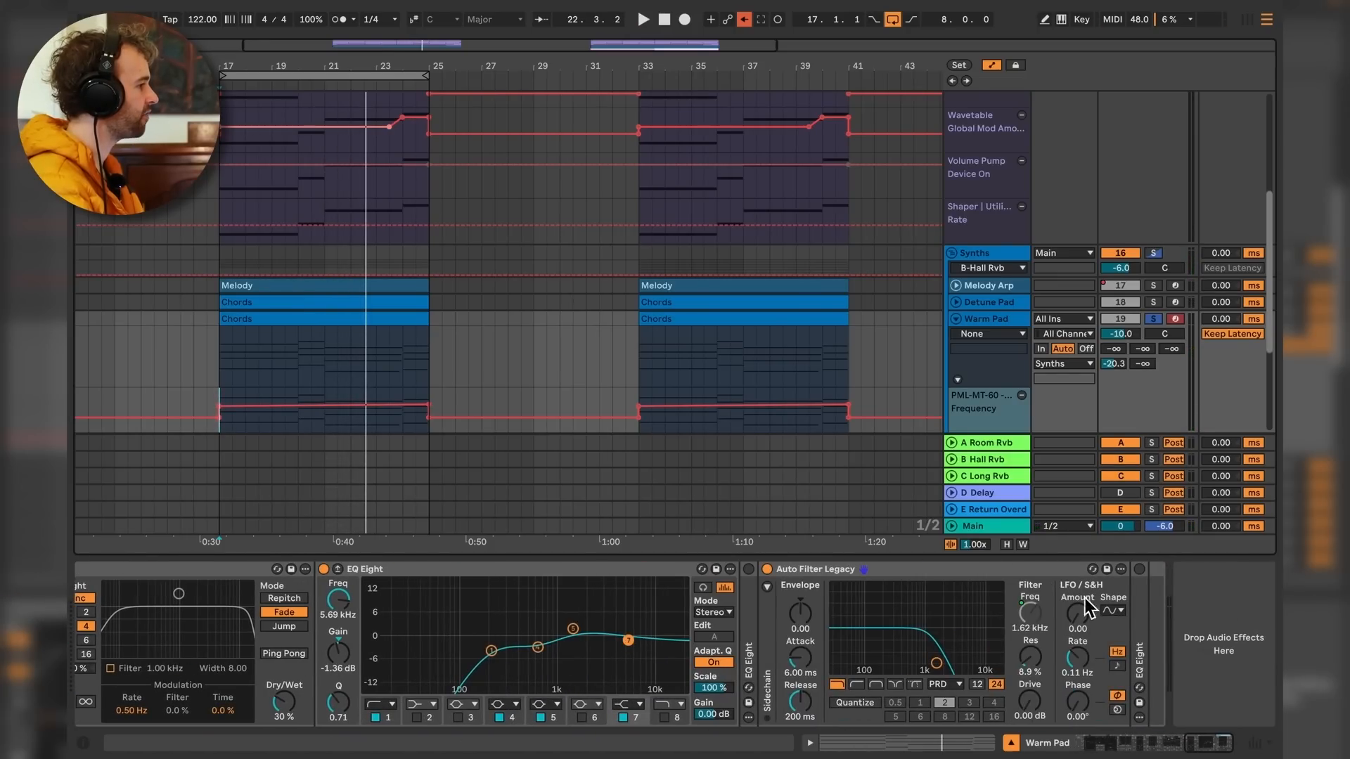
Unfold and reactivate the final EQ Eight in the Warm Pad's chain.
{"action": "left_click", "coordinate": [1149, 615]}
{"action": "left_click_drag", "start_coordinate": [1147, 616], "coordinate": [413, 622]}
{"action": "left_click", "coordinate": [749, 570]}
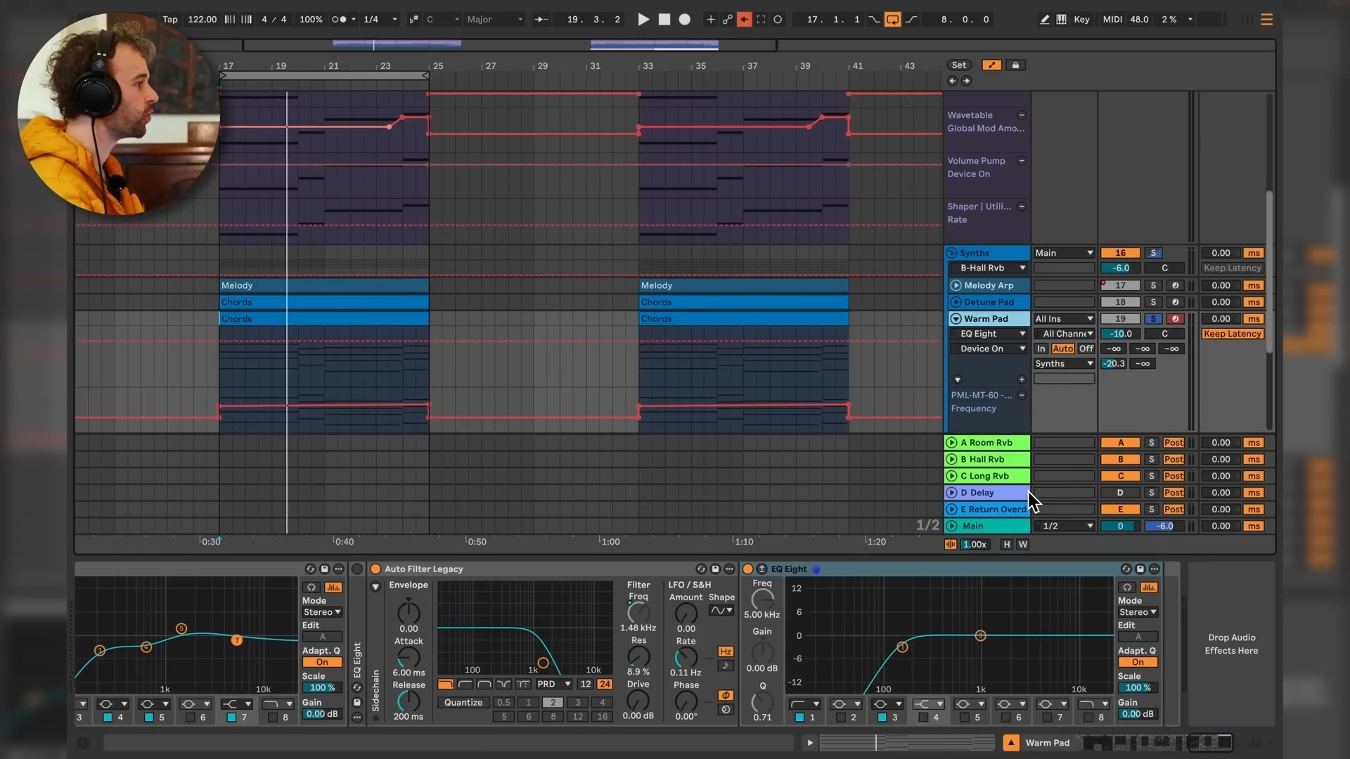
Turn on the D Delay return track and play the Warm Pad's chords with it.
{"action": "left_click", "coordinate": [1027, 492]}
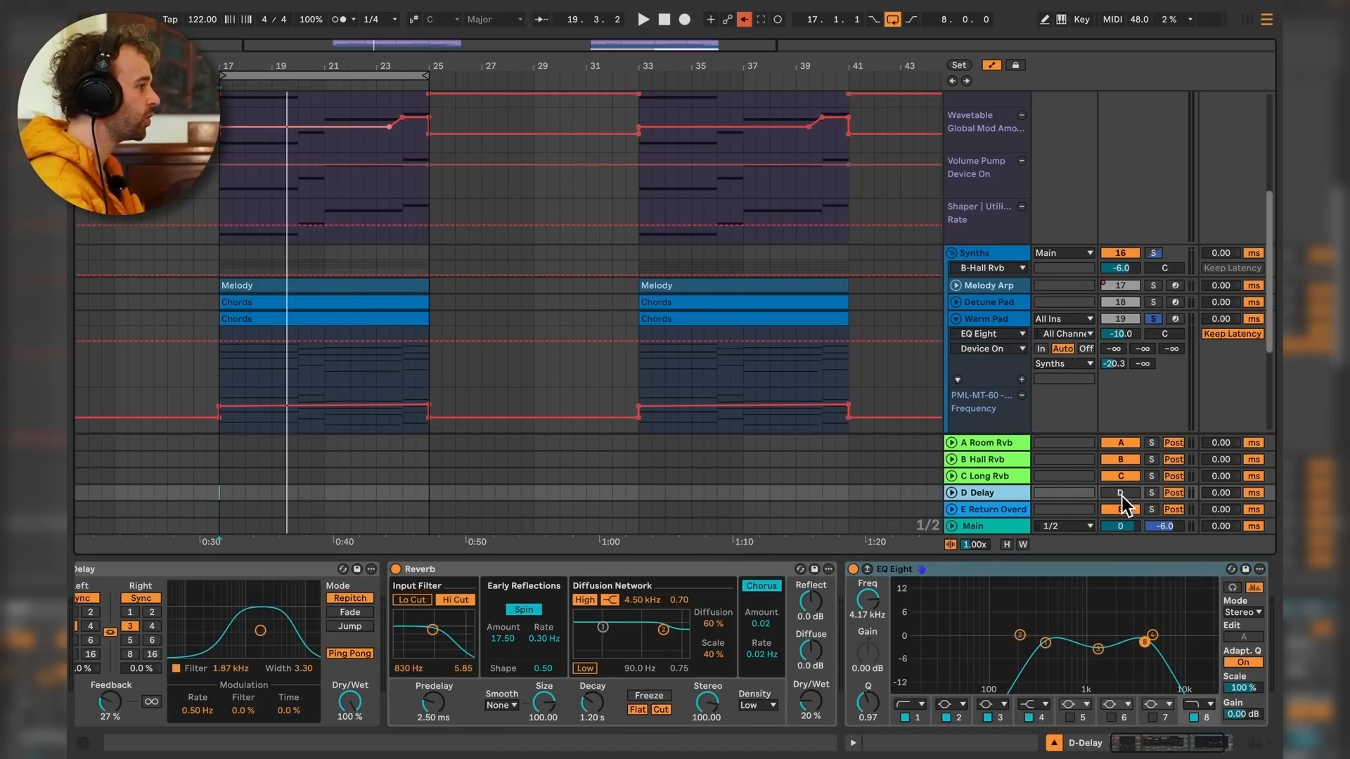
{"action": "left_click", "coordinate": [362, 327]}
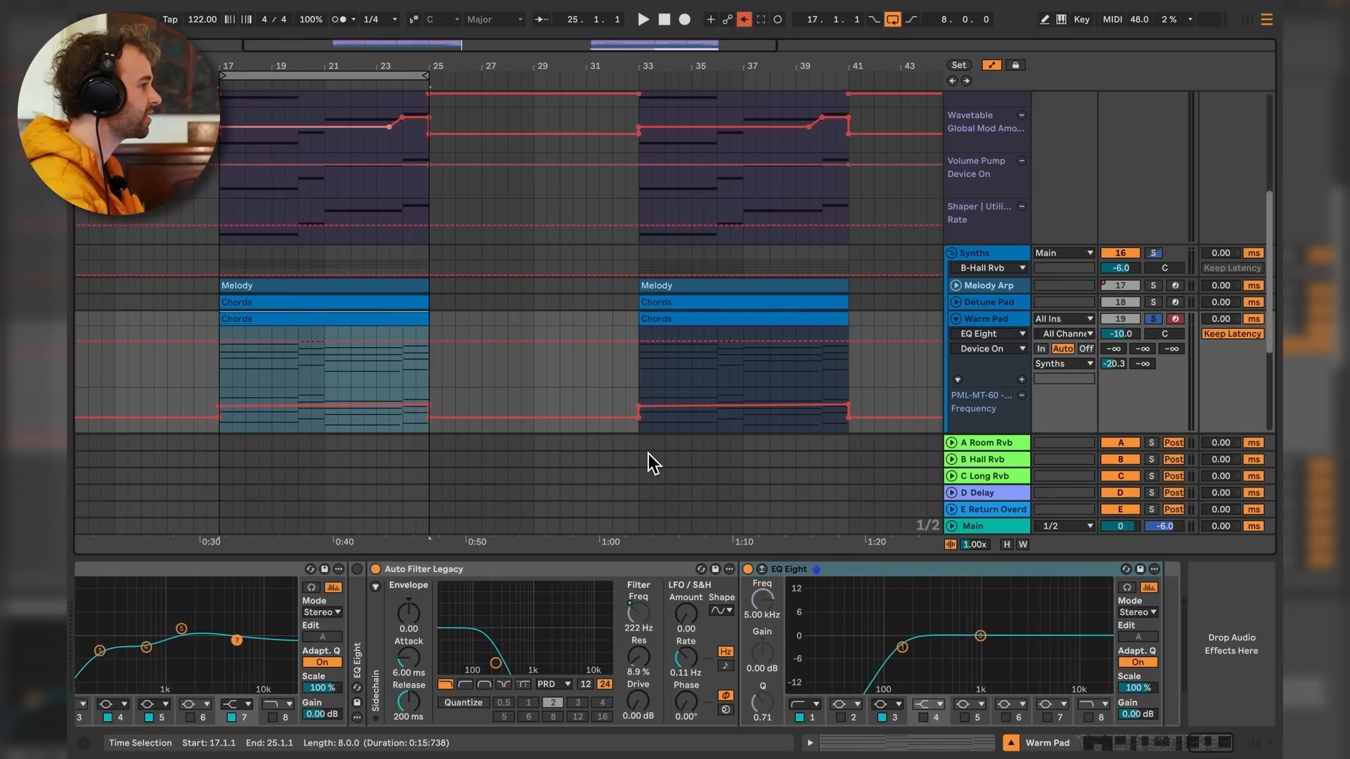
{"action": "key", "text": "space"}
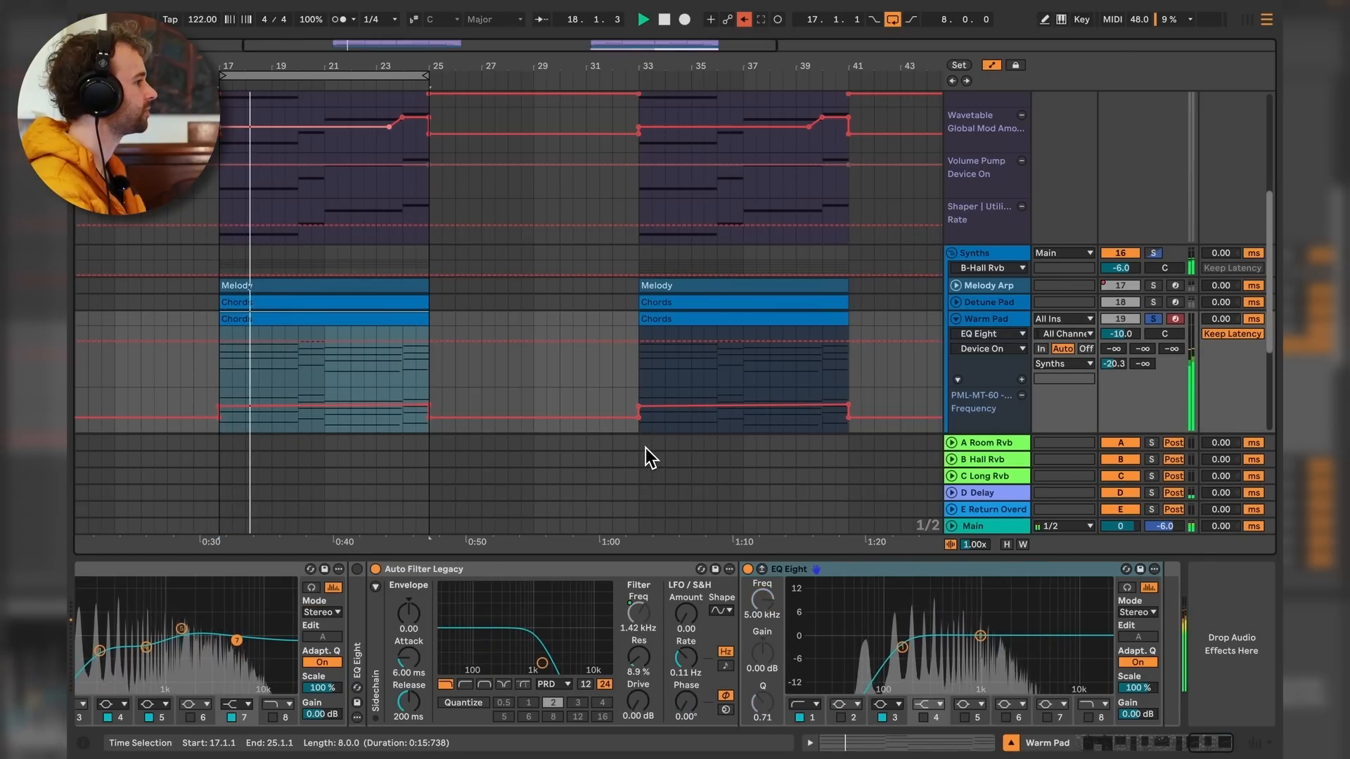
Hide the automation, unfold the Synthetic Strings track and fold the Warm Pad track.
{"action": "key", "text": "a"}
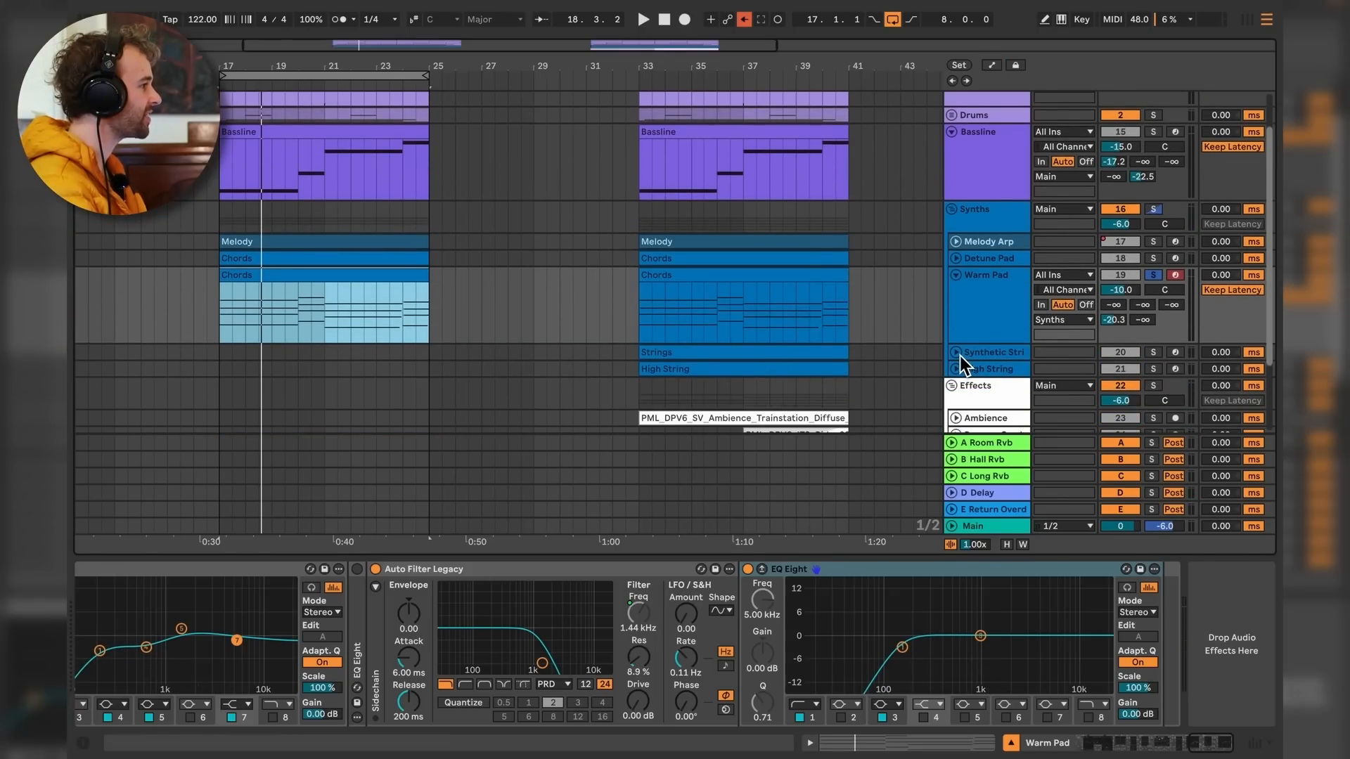
{"action": "left_click", "coordinate": [959, 356]}
{"action": "left_click", "coordinate": [975, 357]}
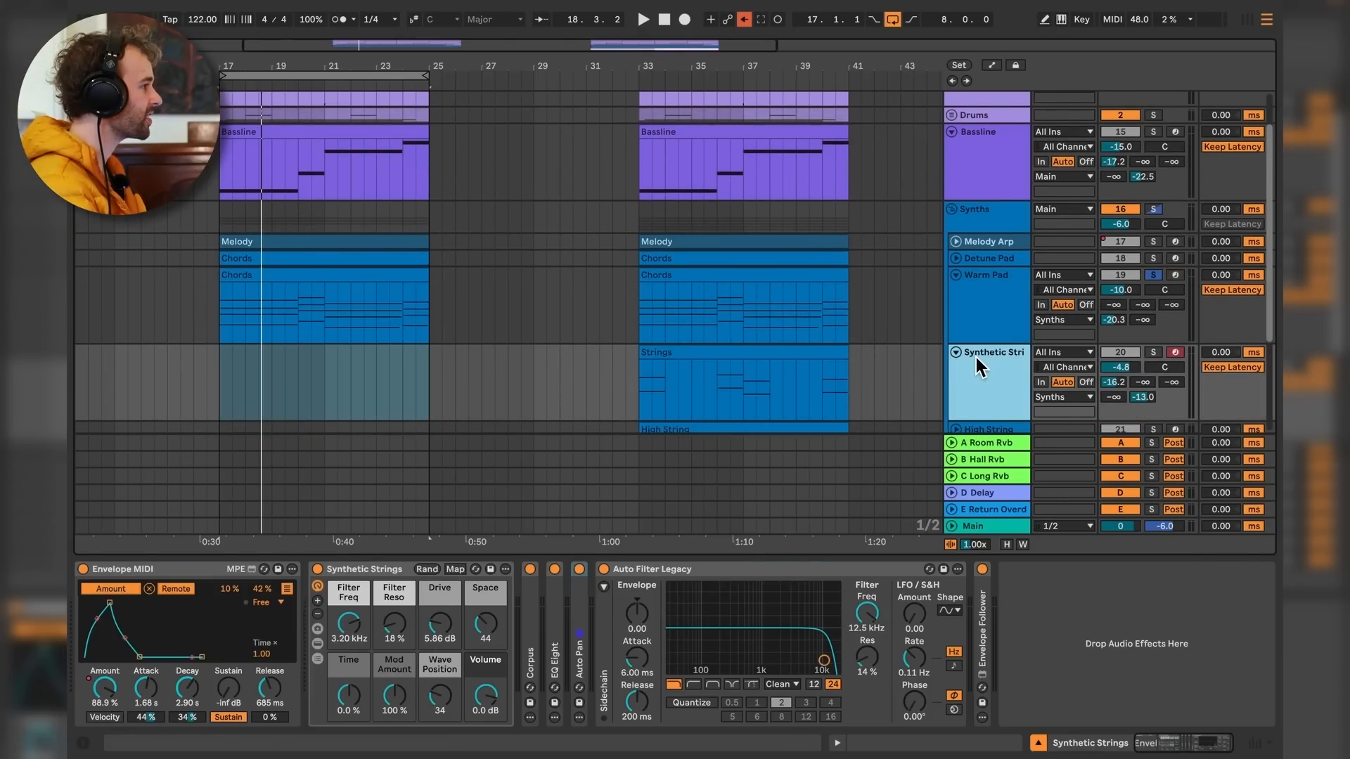
{"action": "left_click", "coordinate": [957, 276]}
Copy the Strings clip from bar 33 to bar 17, solo the Synthetic Strings track and play it.
{"action": "left_click_drag", "start_coordinate": [823, 302], "coordinate": [399, 308]}
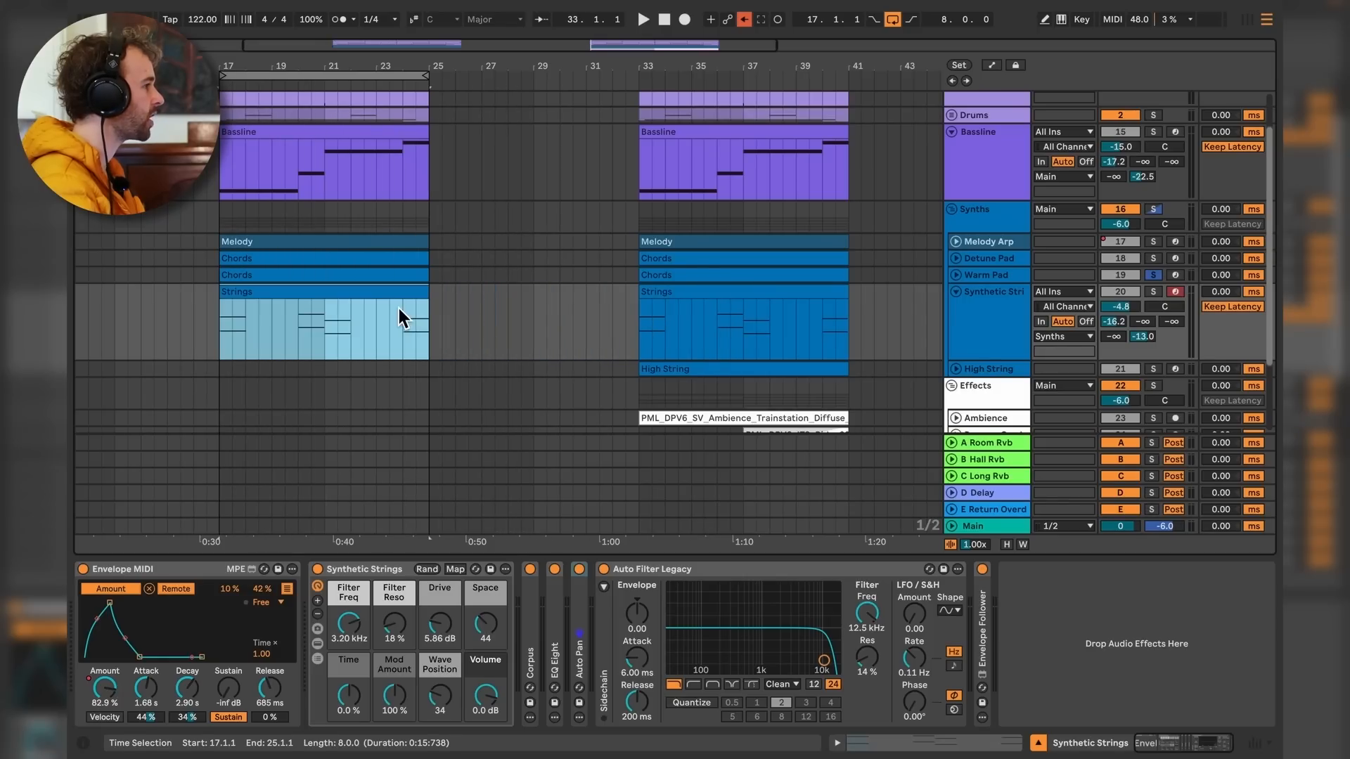
{"action": "left_click", "coordinate": [1153, 291]}
{"action": "left_click", "coordinate": [406, 301]}
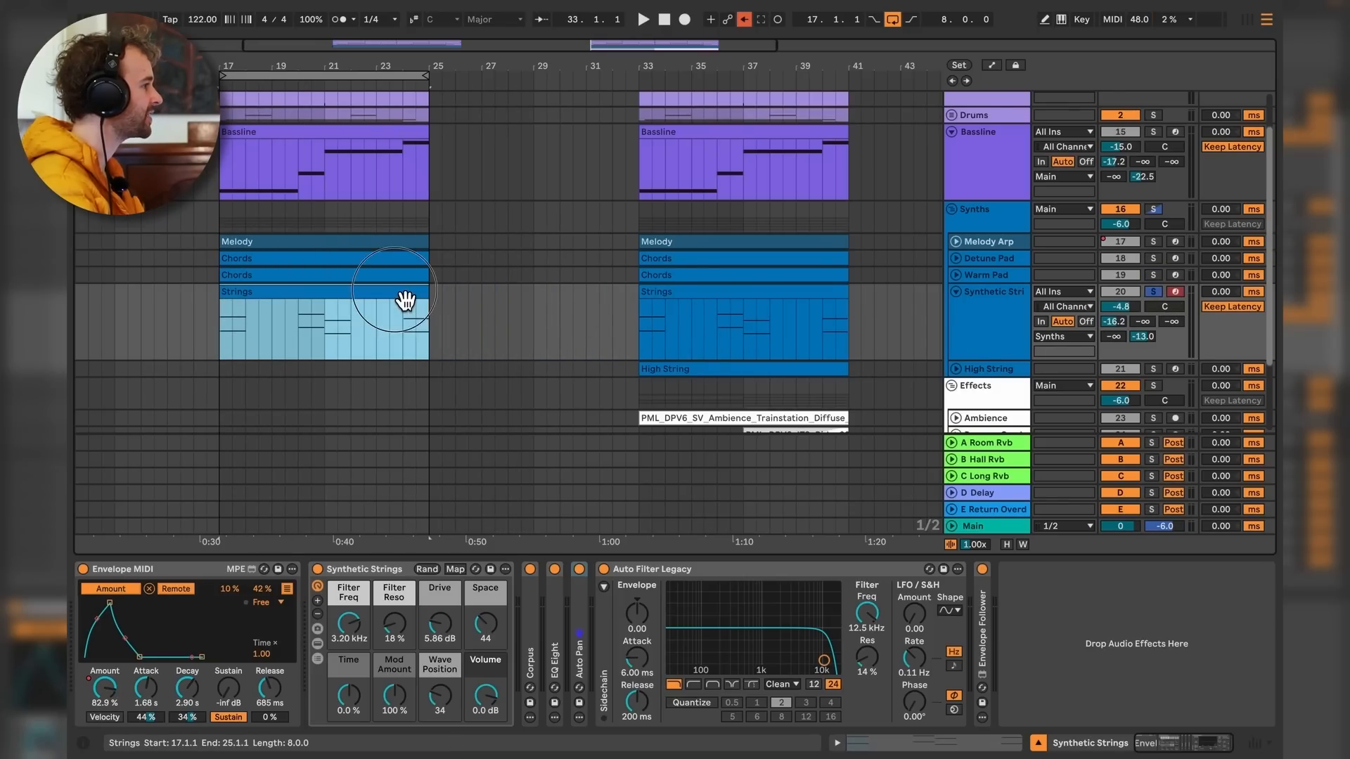
{"action": "key", "text": "space"}
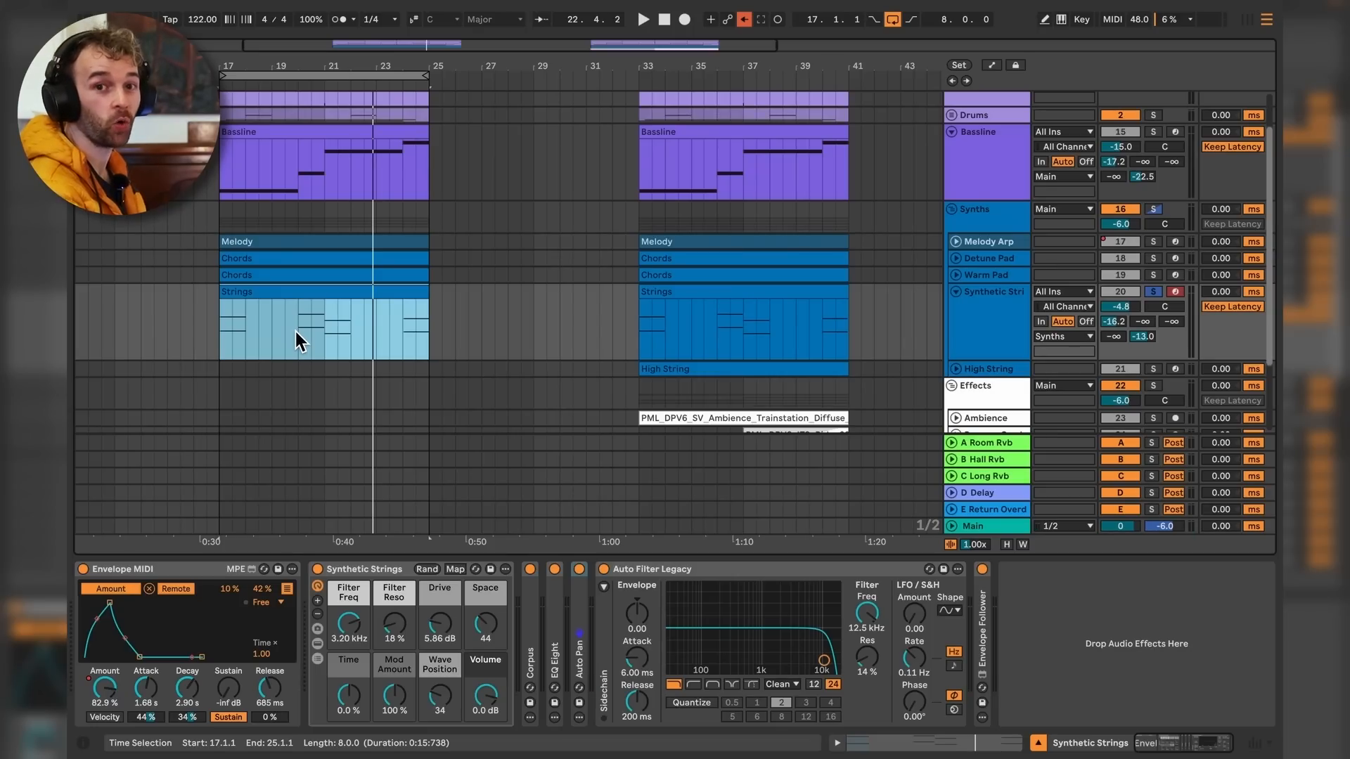
Turn off the A Room Rvb and E Return Overdrive return tracks.
{"action": "left_click", "coordinate": [392, 576]}
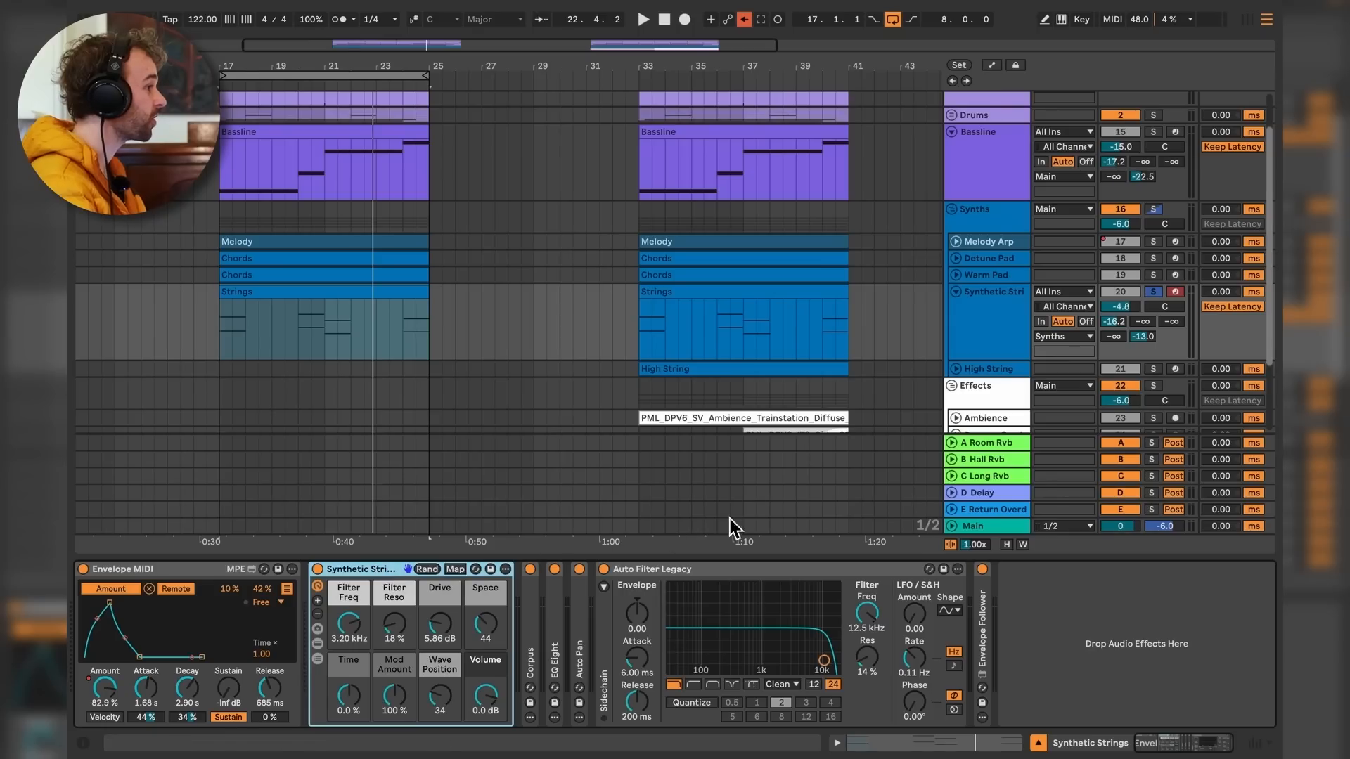
{"action": "left_click", "coordinate": [1026, 449]}
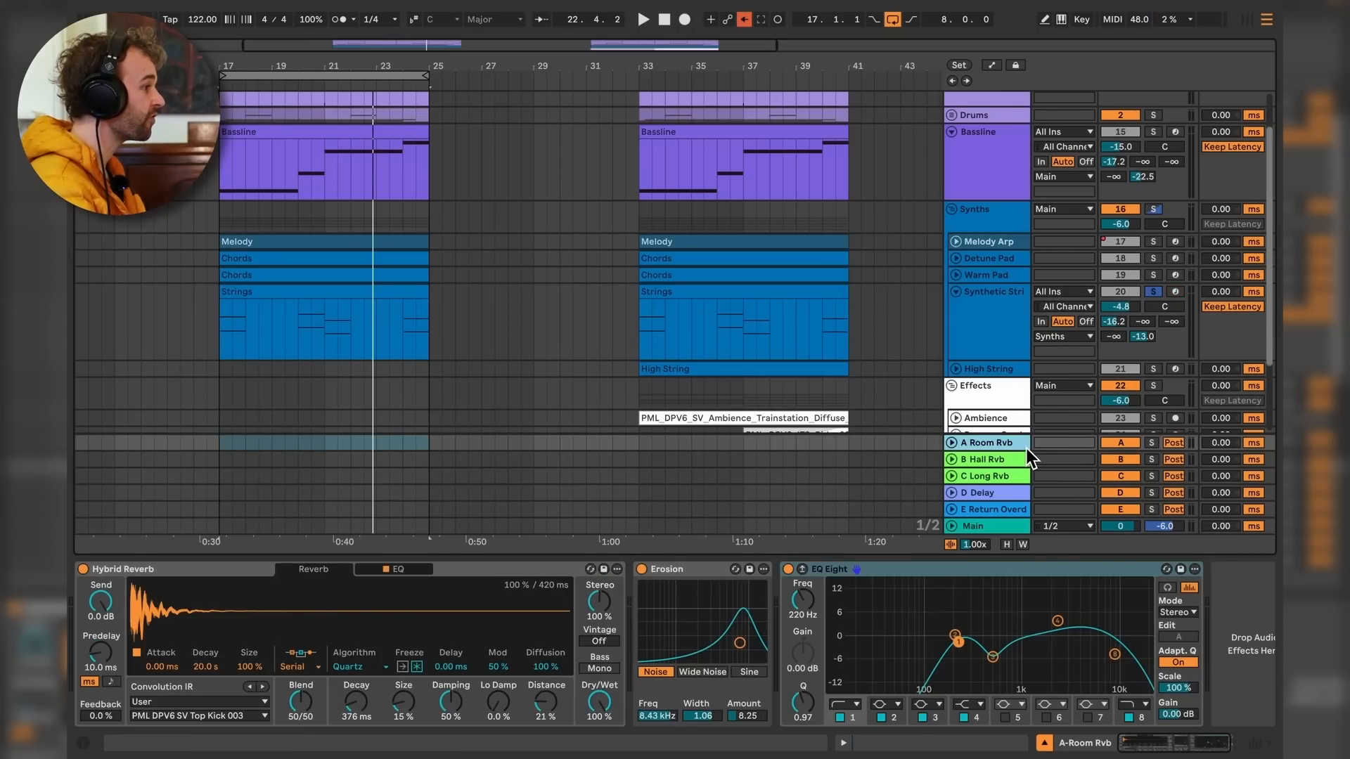
{"action": "left_click", "coordinate": [1012, 512]}
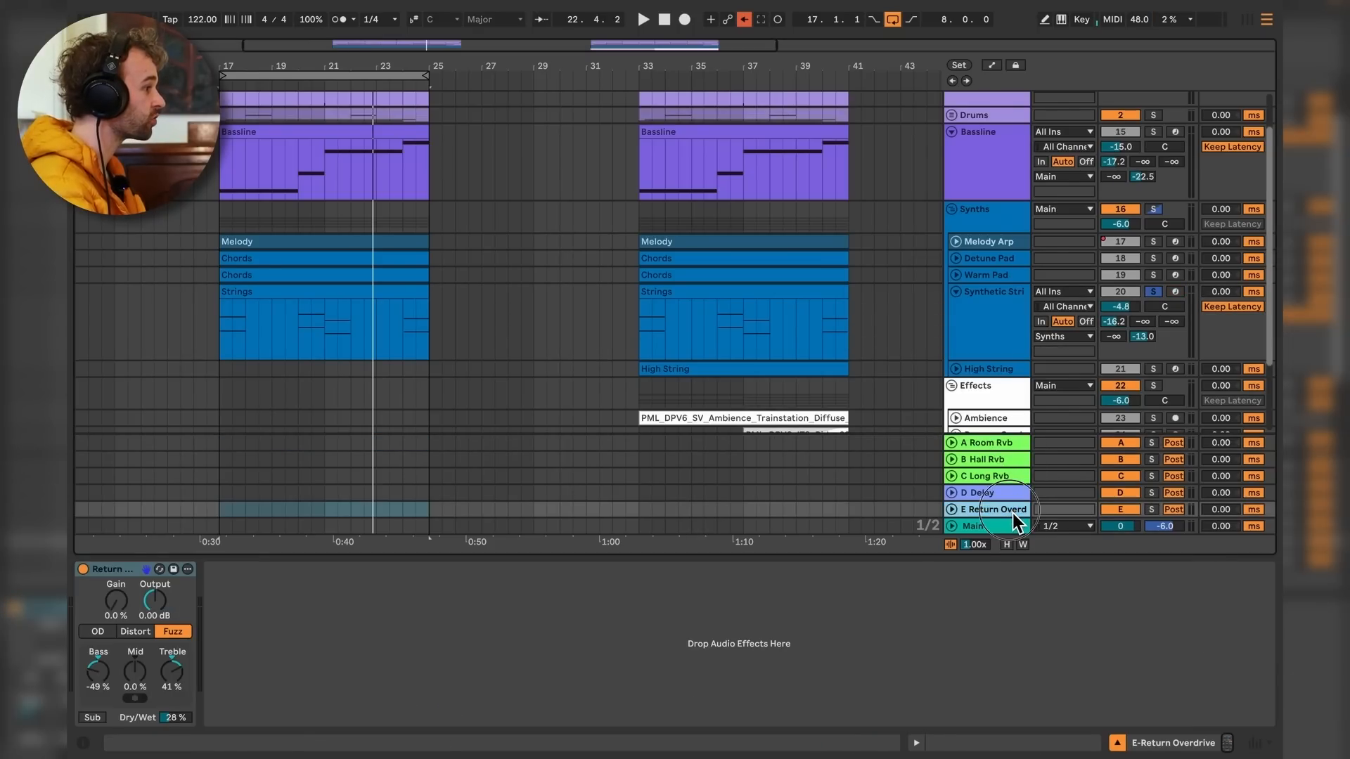
{"action": "left_click", "coordinate": [1122, 443]}
{"action": "left_click", "coordinate": [1124, 508]}
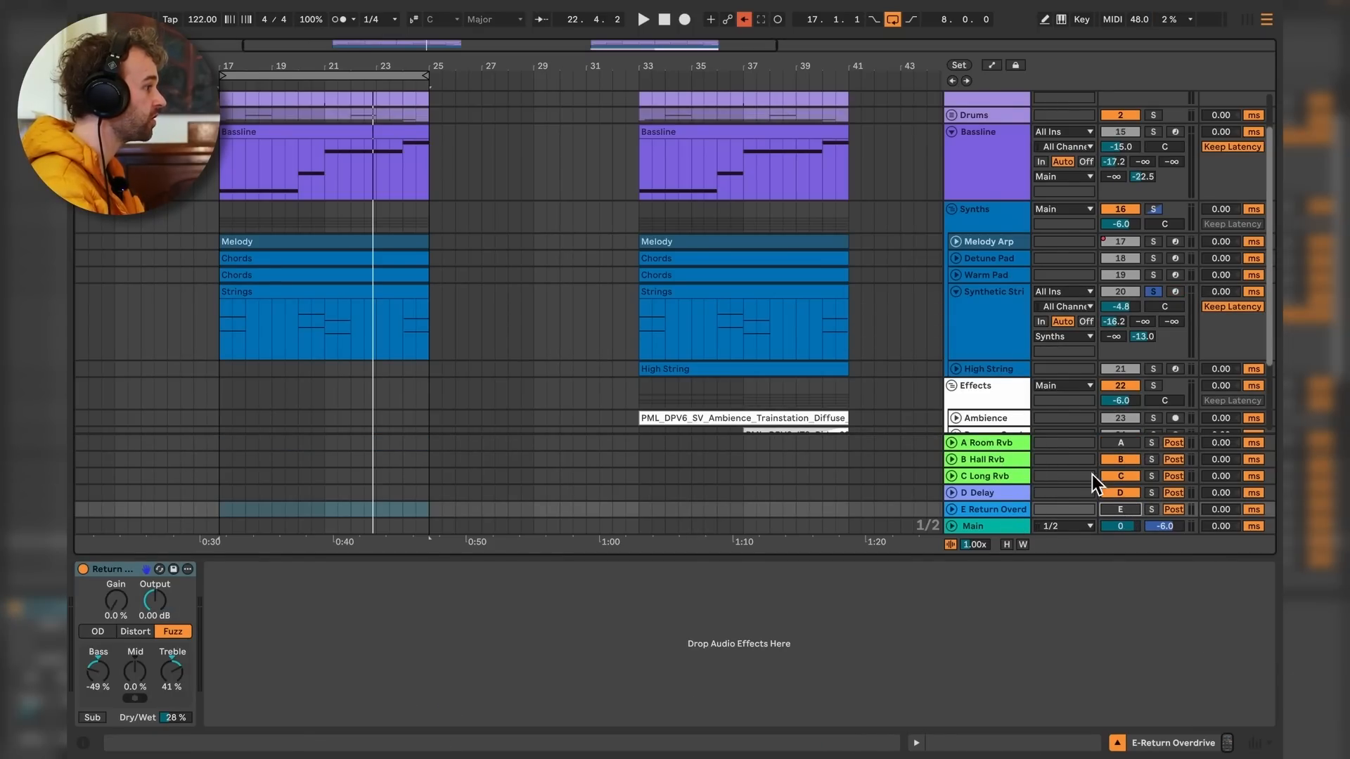
Deactivate the audio effects from Corpus to Envelope Follower on the Synthetic Strings track and play the dry strings.
{"action": "left_click", "coordinate": [1007, 347]}
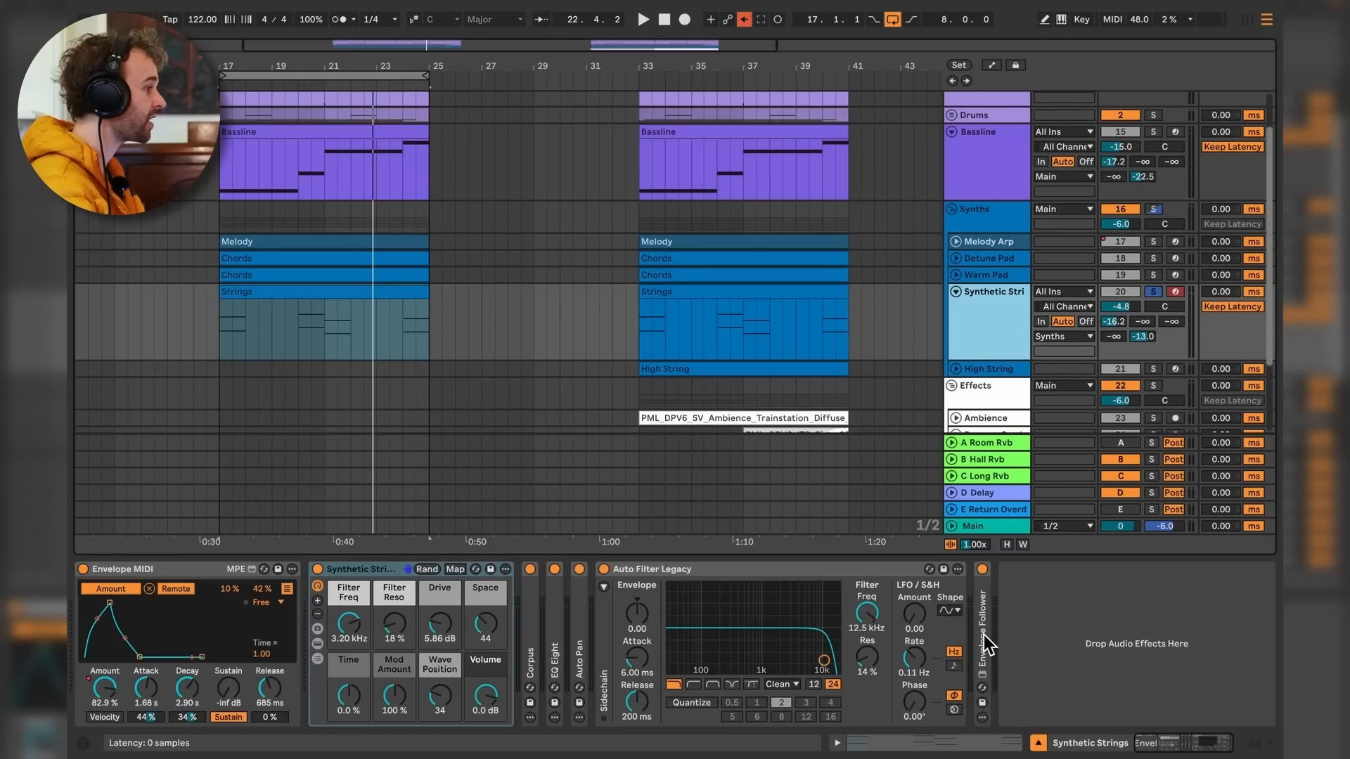
{"action": "left_click", "coordinate": [530, 636]}
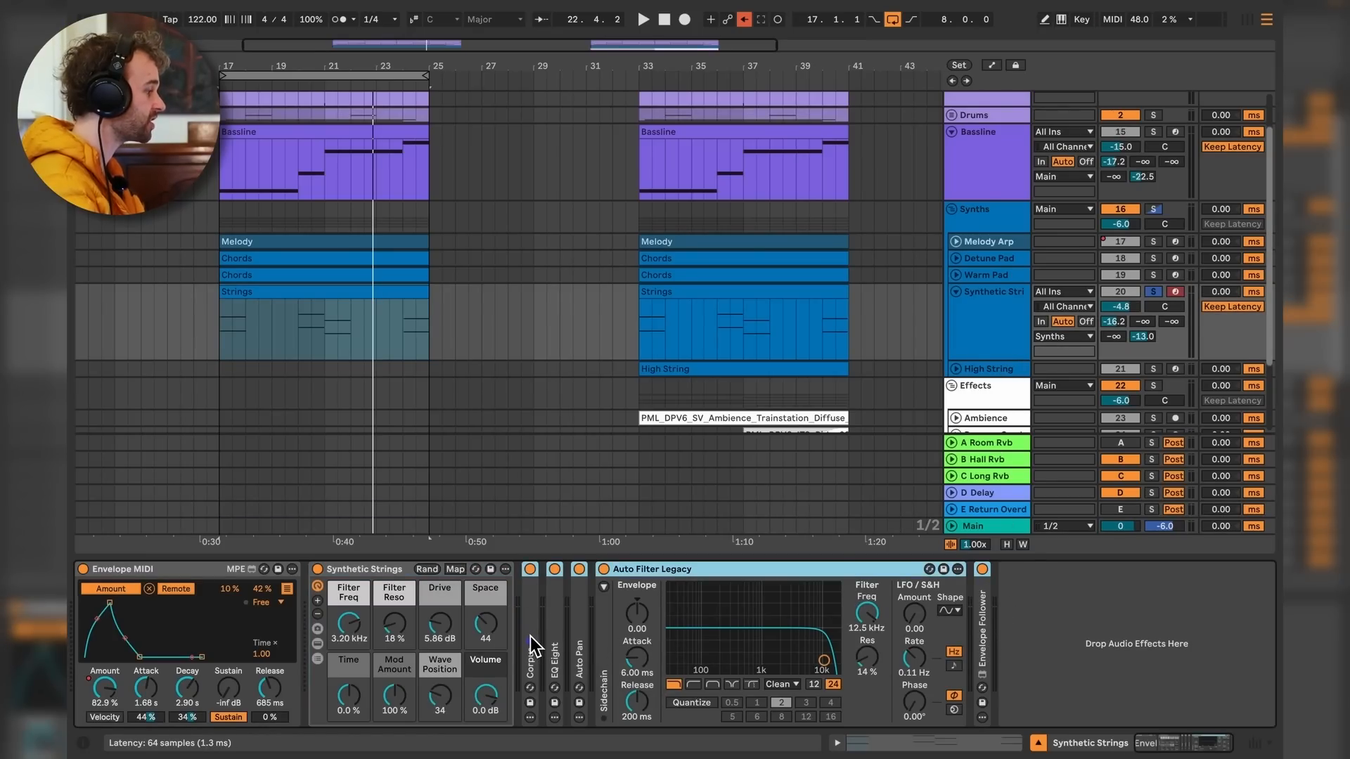
{"action": "key", "text": "0"}
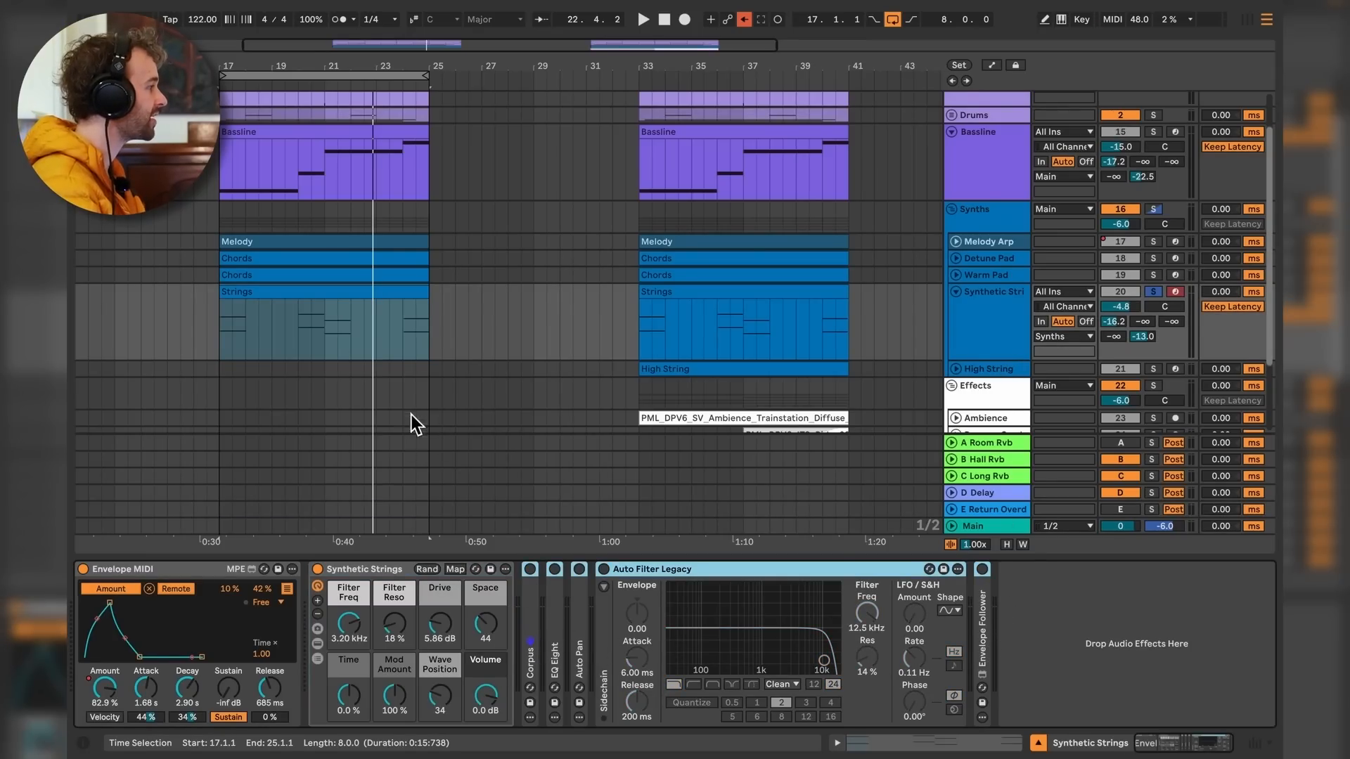
{"action": "left_click", "coordinate": [368, 572]}
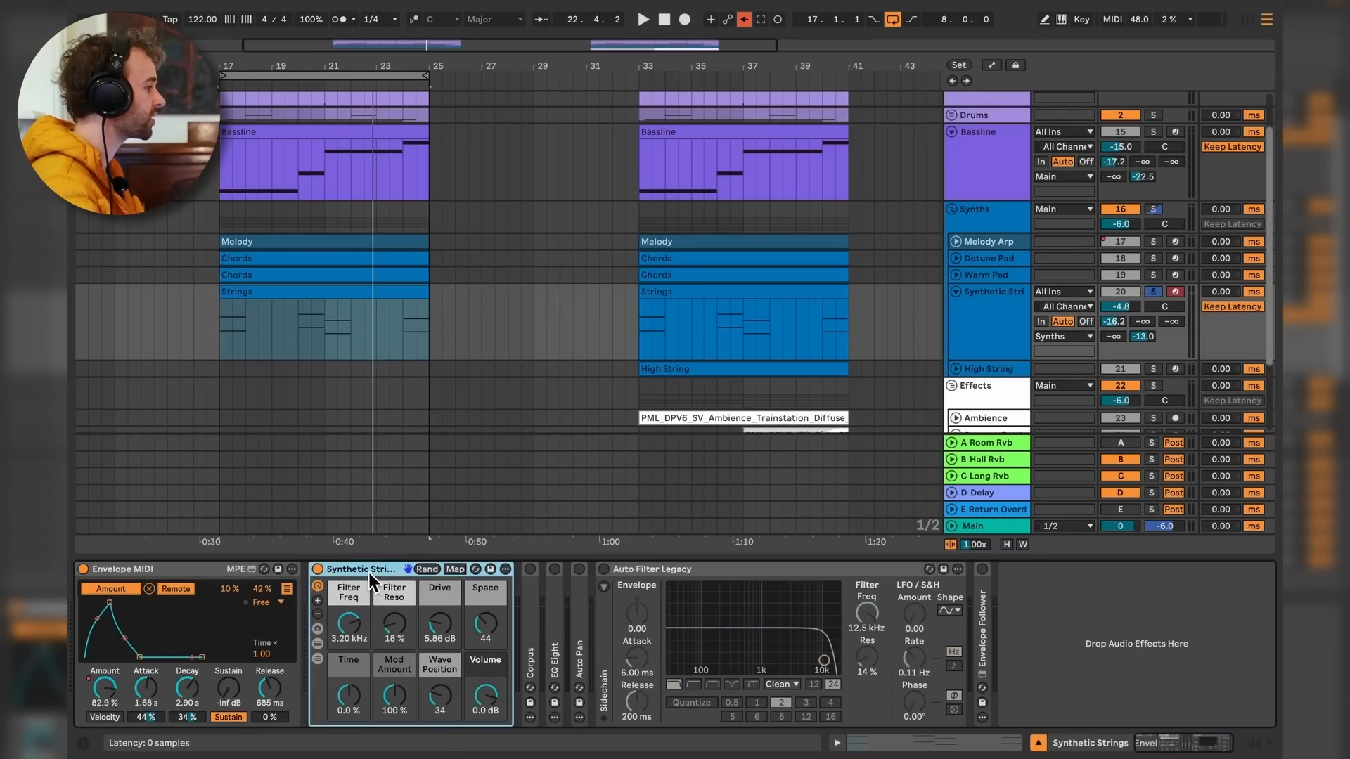
{"action": "left_click", "coordinate": [343, 307]}
{"action": "key", "text": "space"}
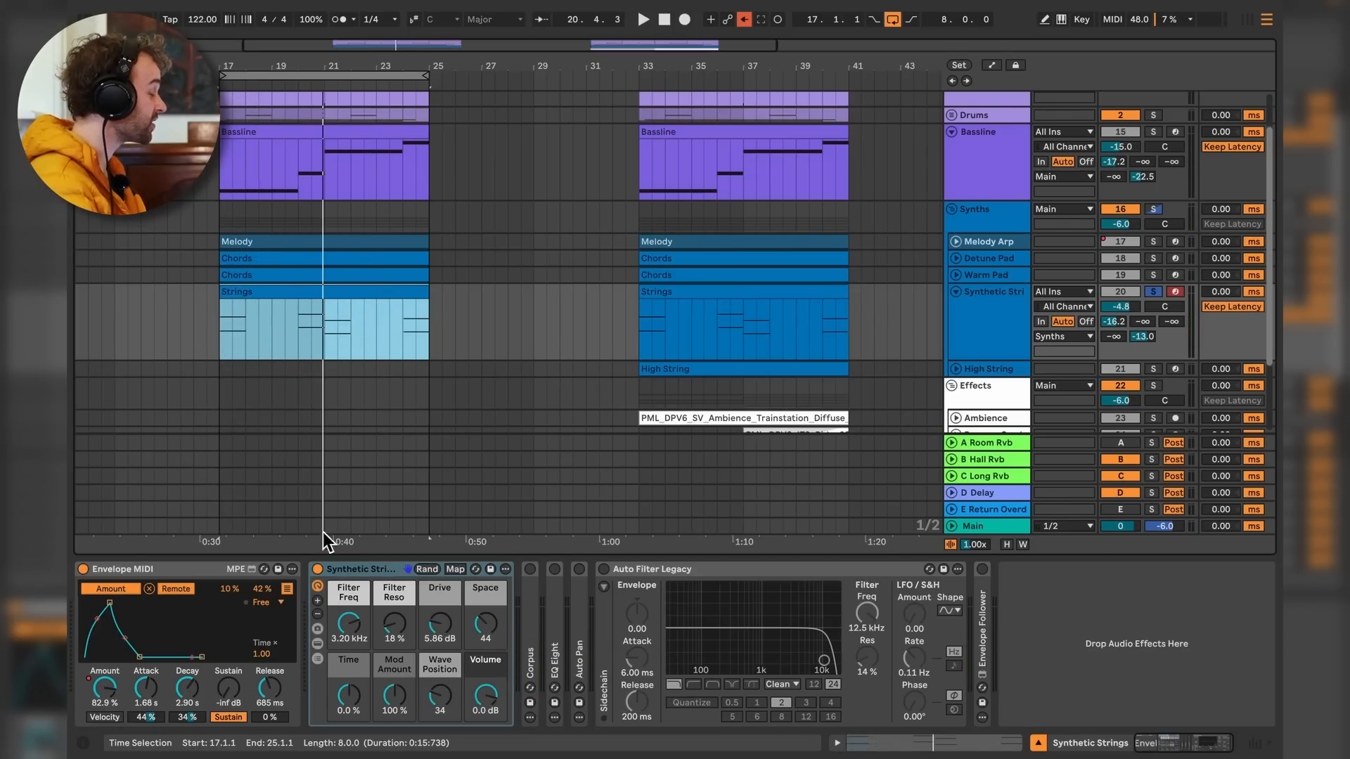
Show the devices inside the Synthetic Strings rack, examine the Wavetable's oscillator, filter and envelope settings, and fold it.
{"action": "left_click", "coordinate": [317, 643]}
{"action": "scroll", "coordinate": [823, 647], "scroll_direction": "right", "scroll_amount": 5}
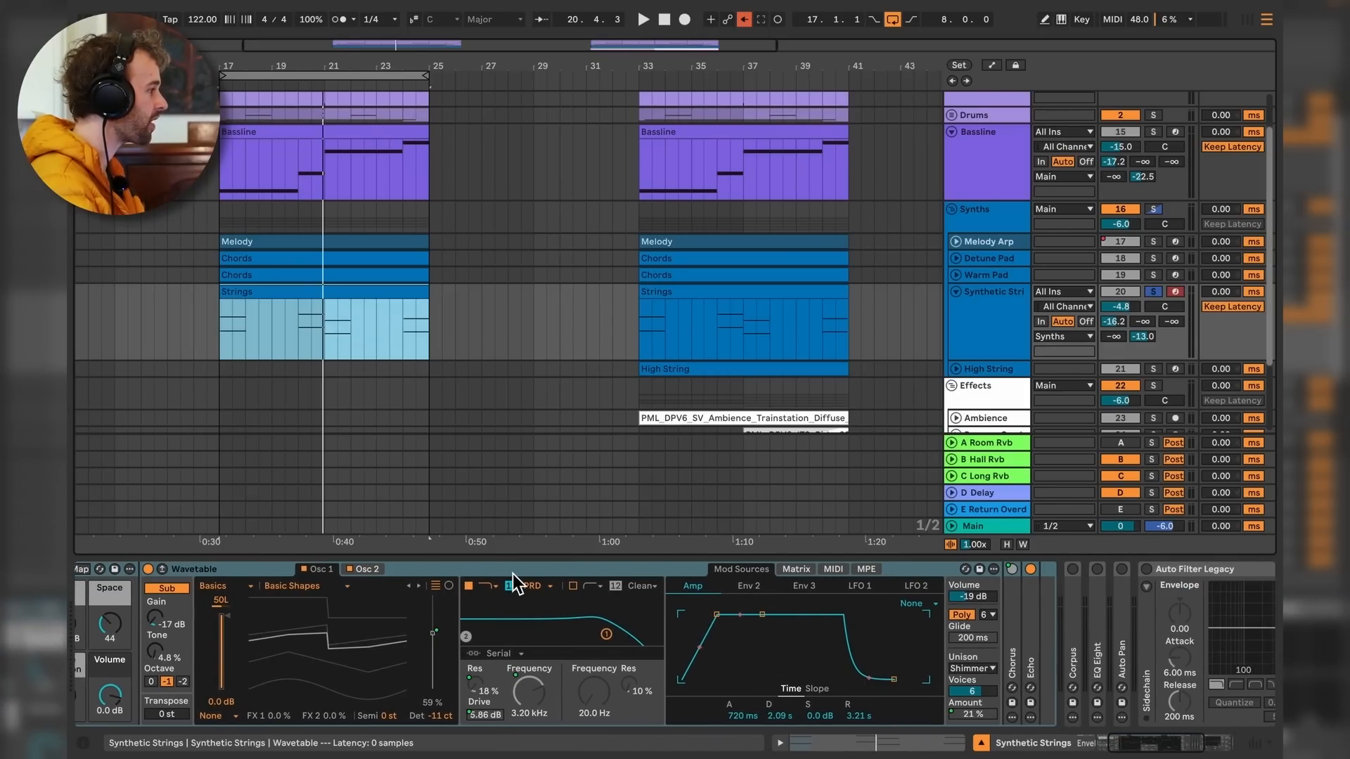
{"action": "scroll", "coordinate": [361, 675], "scroll_direction": "left", "scroll_amount": 3}
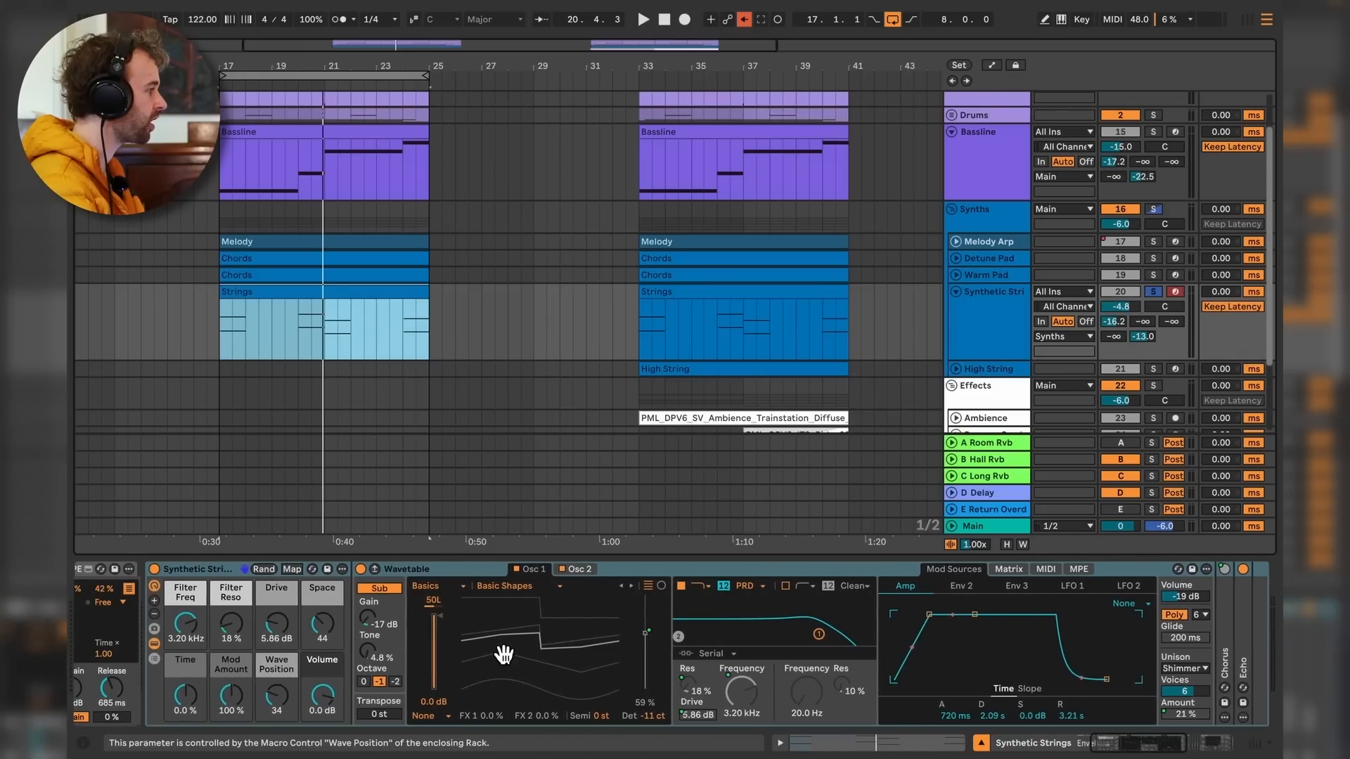
{"action": "double_click", "coordinate": [713, 567]}
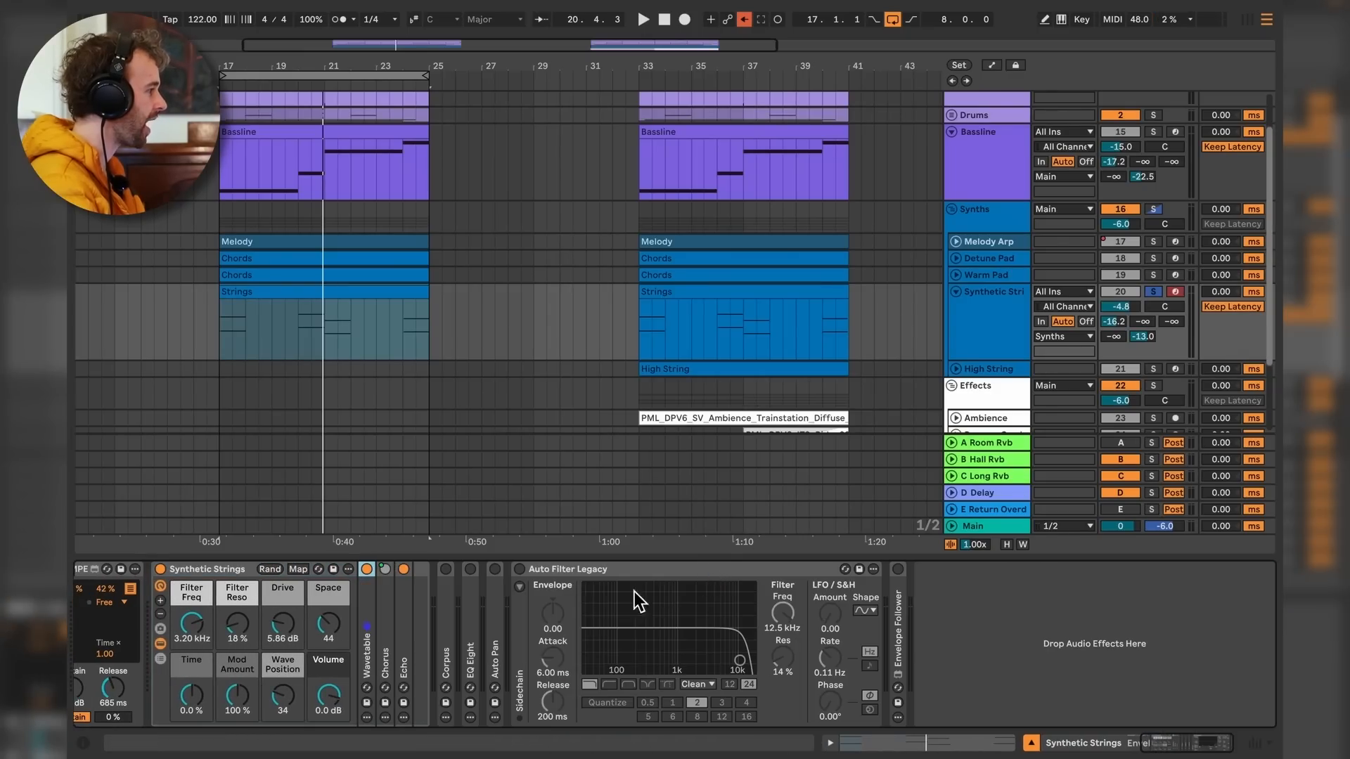
Examine the rack's Chorus and Echo settings, fold both effects and hide the rack's devices.
{"action": "double_click", "coordinate": [387, 621]}
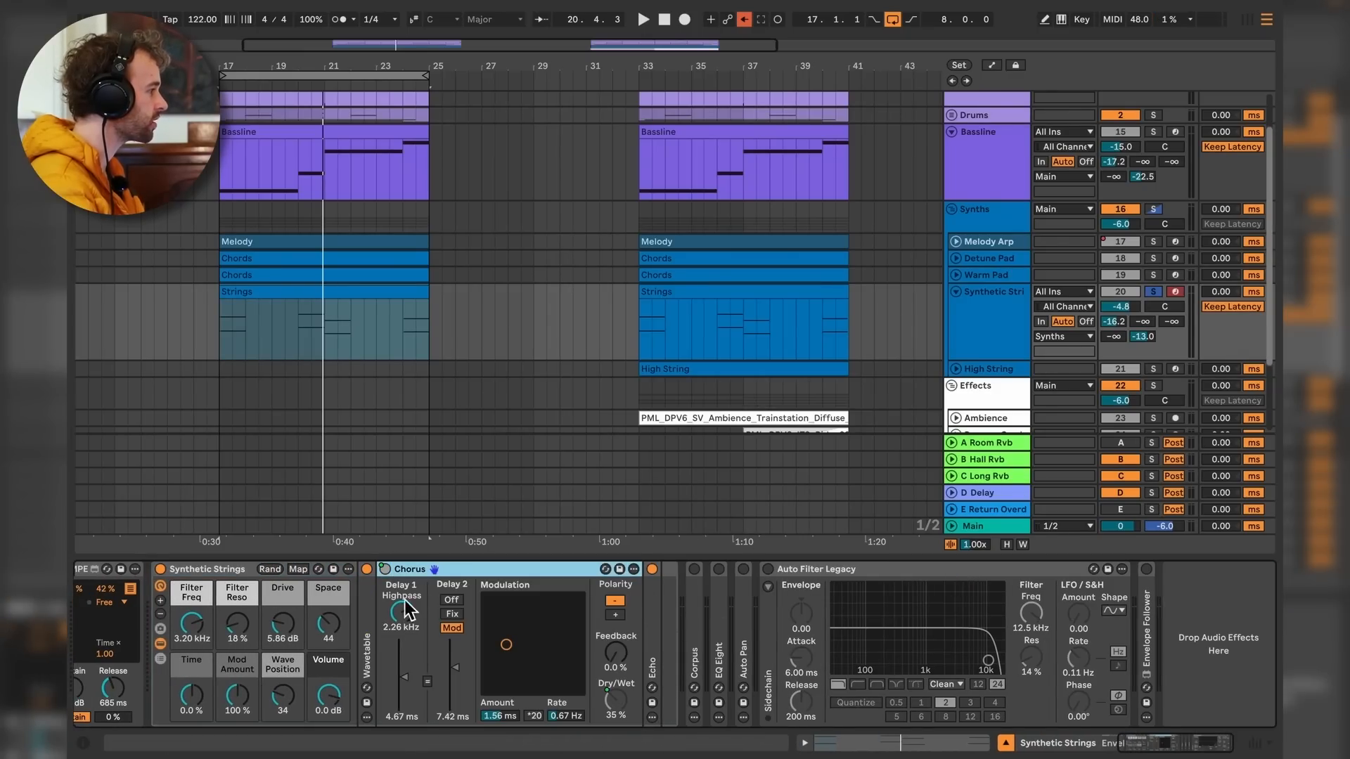
{"action": "double_click", "coordinate": [440, 570]}
{"action": "double_click", "coordinate": [404, 629]}
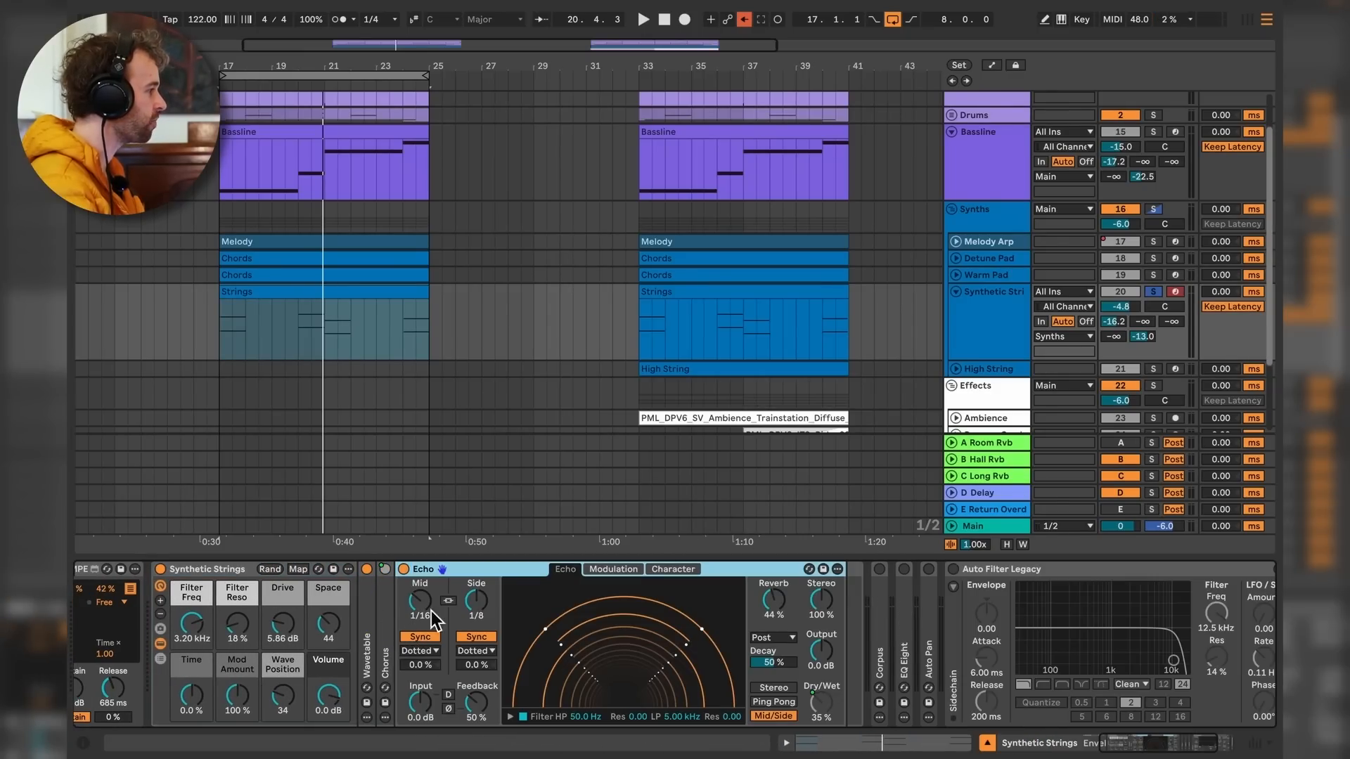
{"action": "double_click", "coordinate": [458, 568]}
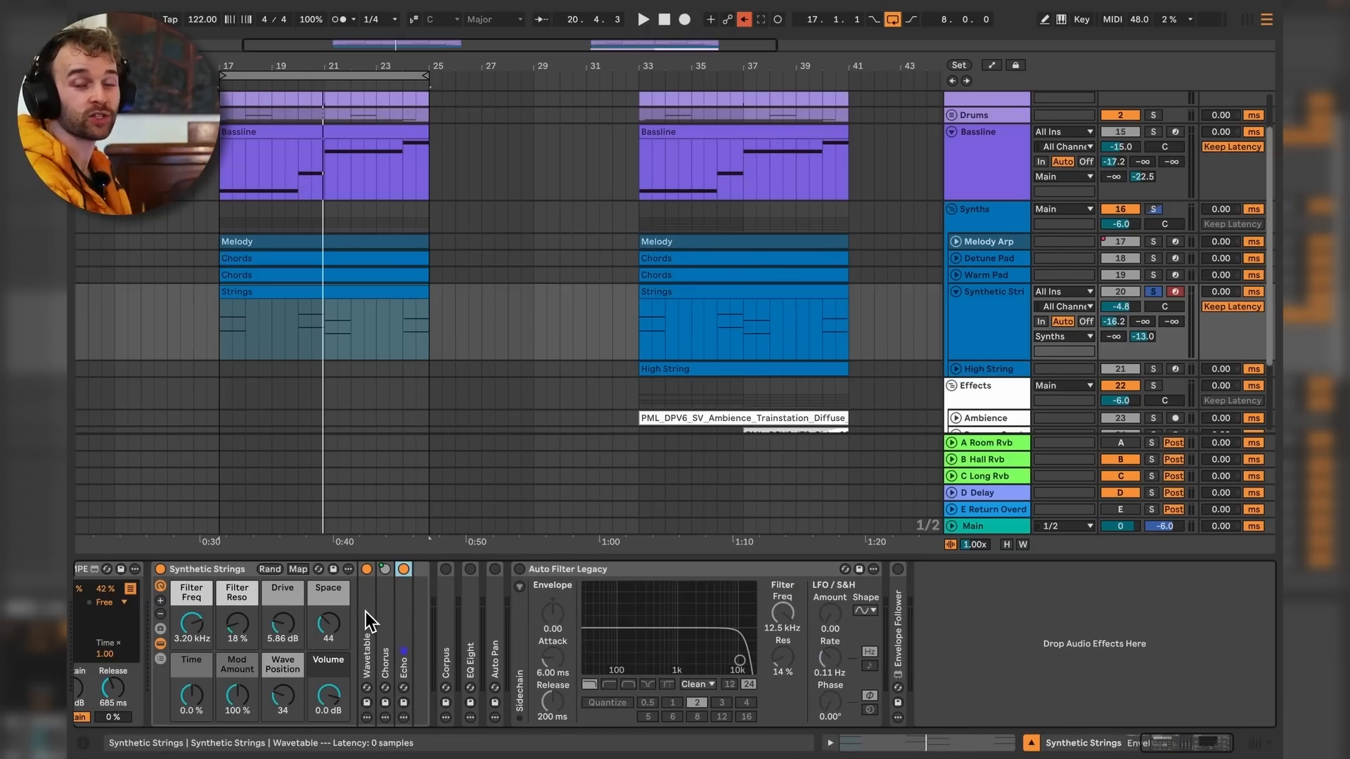
{"action": "scroll", "coordinate": [364, 613], "scroll_direction": "left", "scroll_amount": 5}
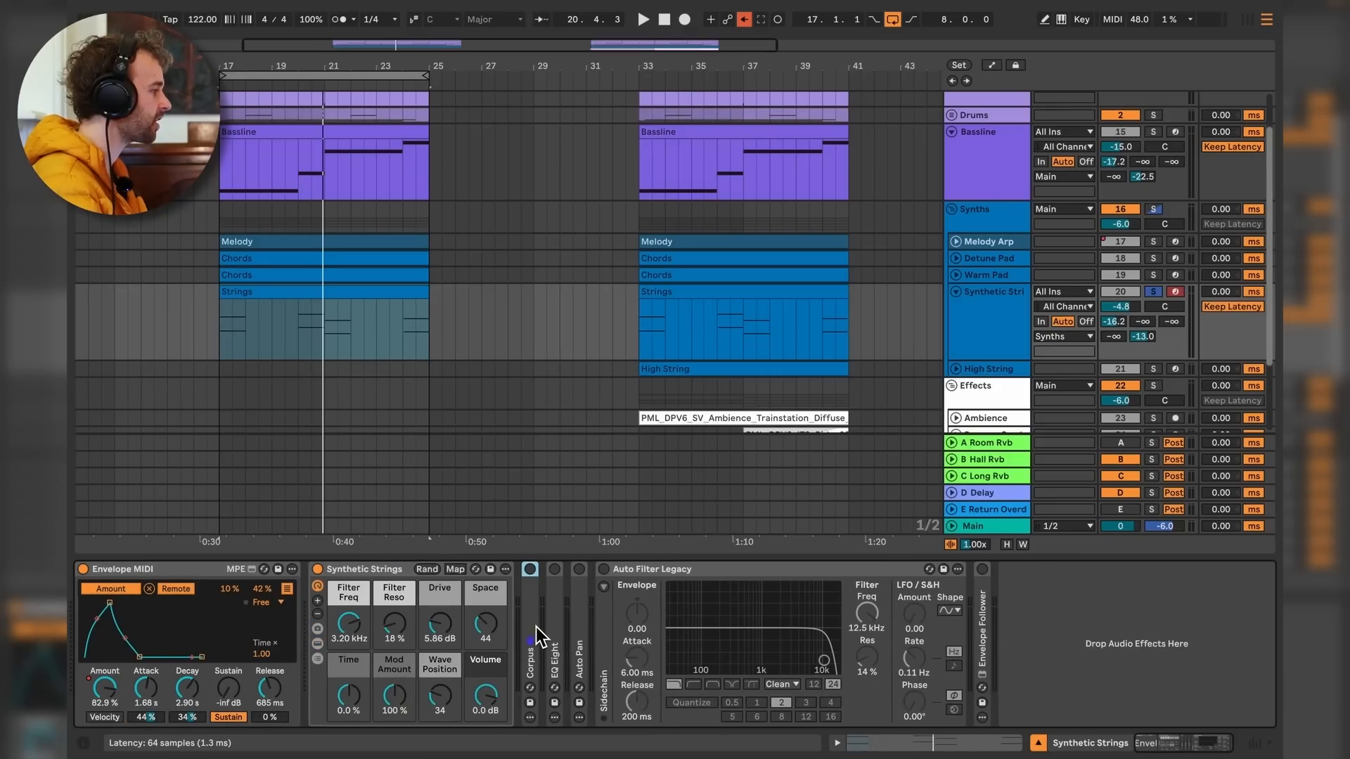
Unfold and reactivate Corpus on the Synthetic Strings track and check its resonator types, keeping String.
{"action": "double_click", "coordinate": [535, 626]}
{"action": "left_click", "coordinate": [531, 570]}
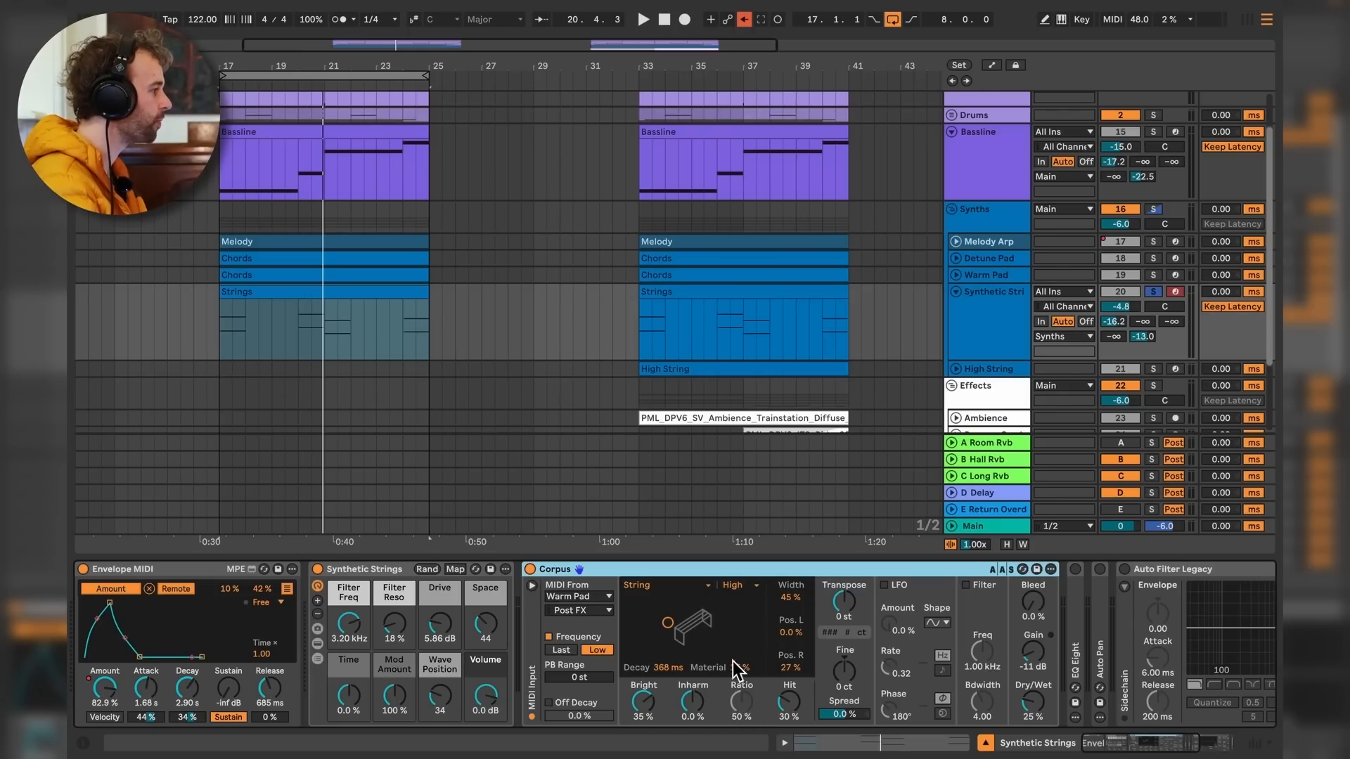
{"action": "left_click", "coordinate": [706, 591]}
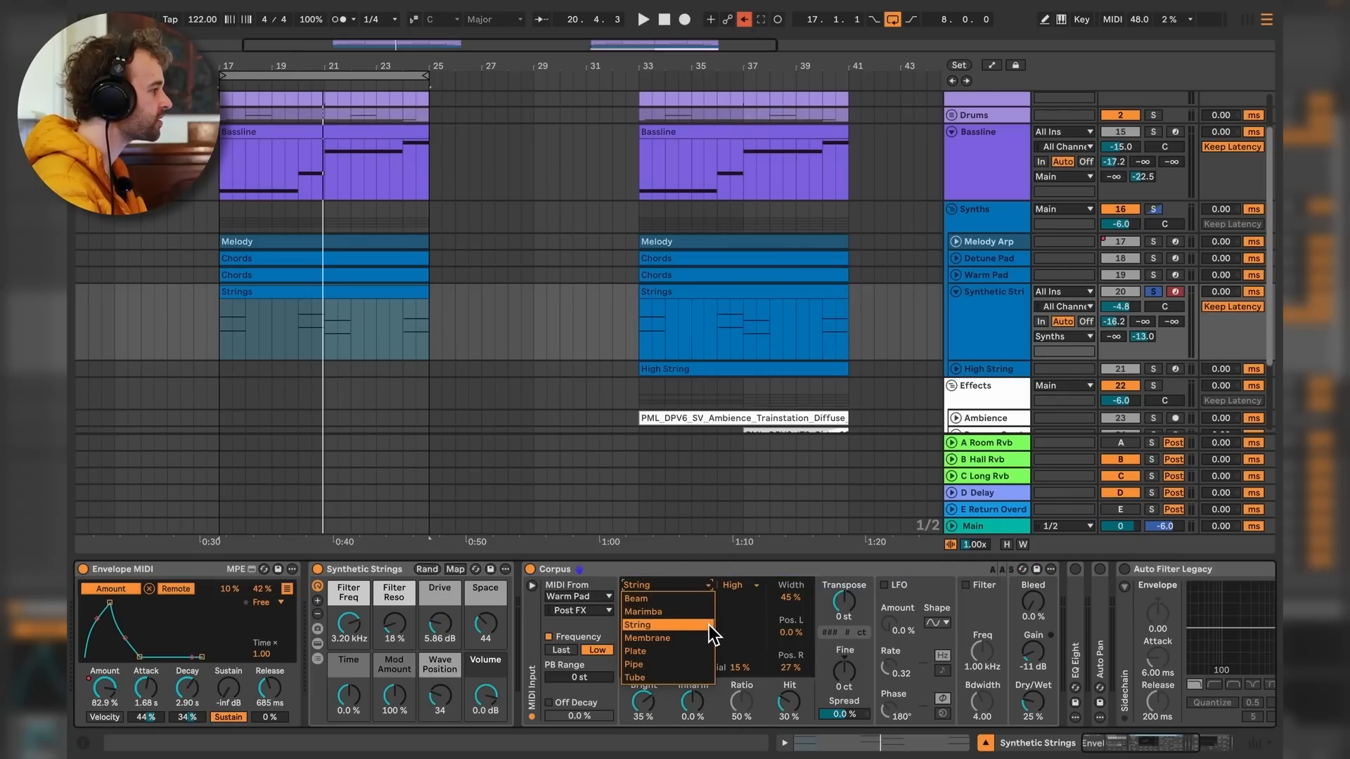
{"action": "left_click", "coordinate": [721, 572]}
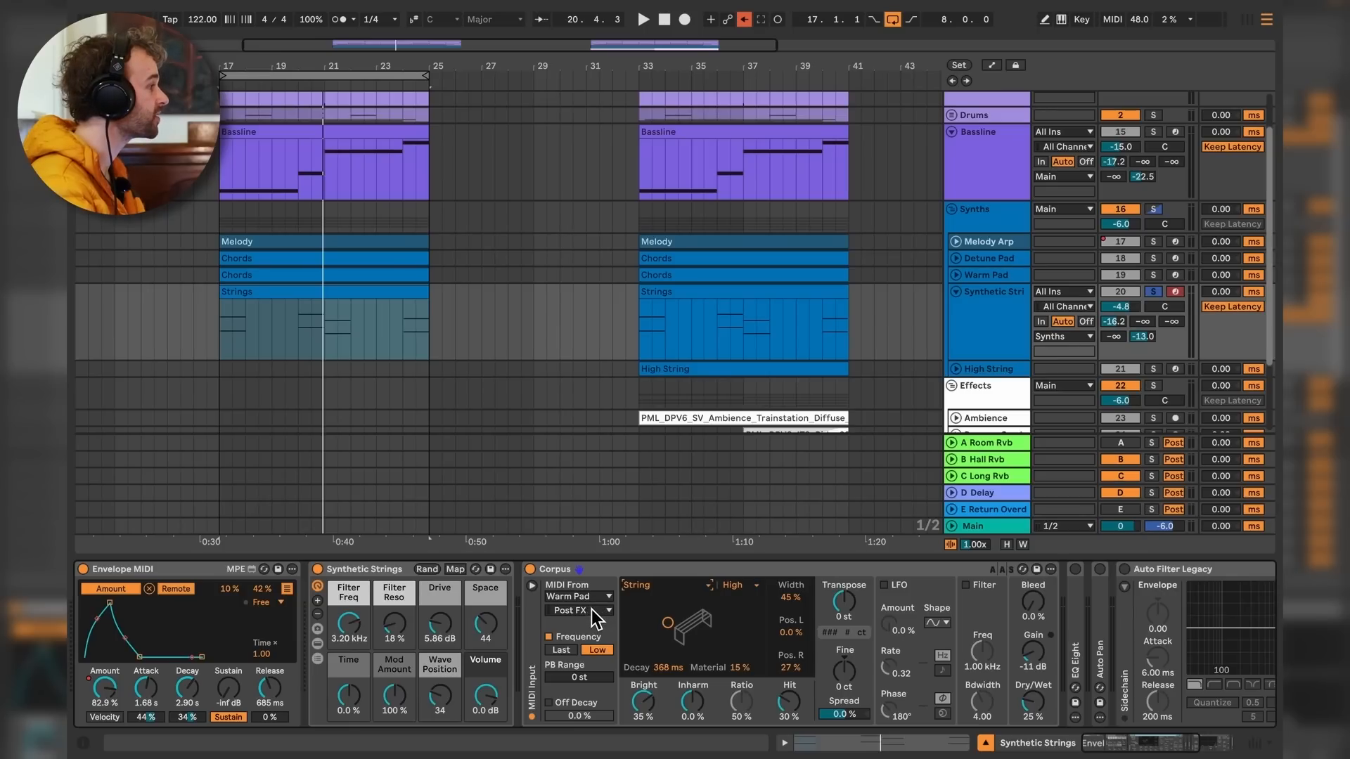
Play the strings with Corpus's Dry/Wet at about 90%, set it back to 25% and play again.
{"action": "left_click", "coordinate": [343, 291]}
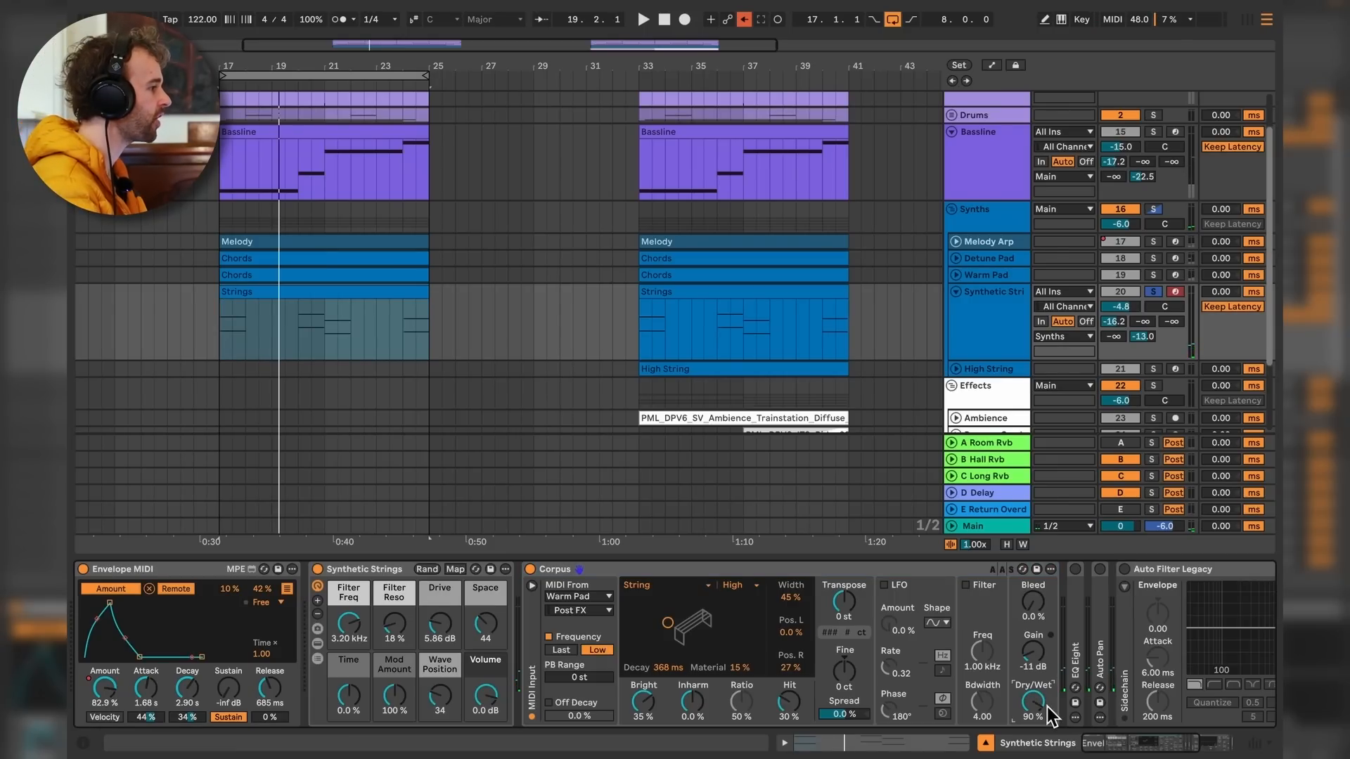
{"action": "key", "text": "space"}
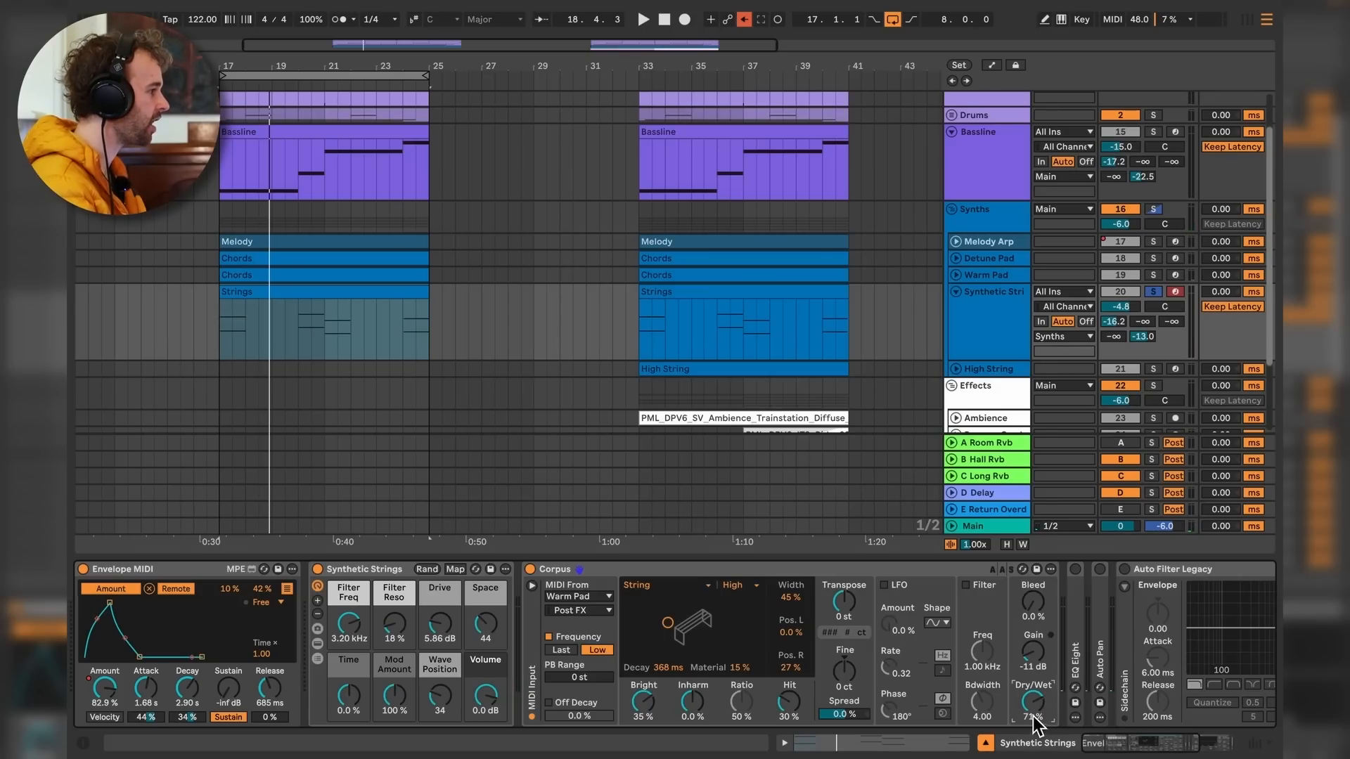
{"action": "left_click_drag", "start_coordinate": [1045, 723], "coordinate": [1039, 734]}
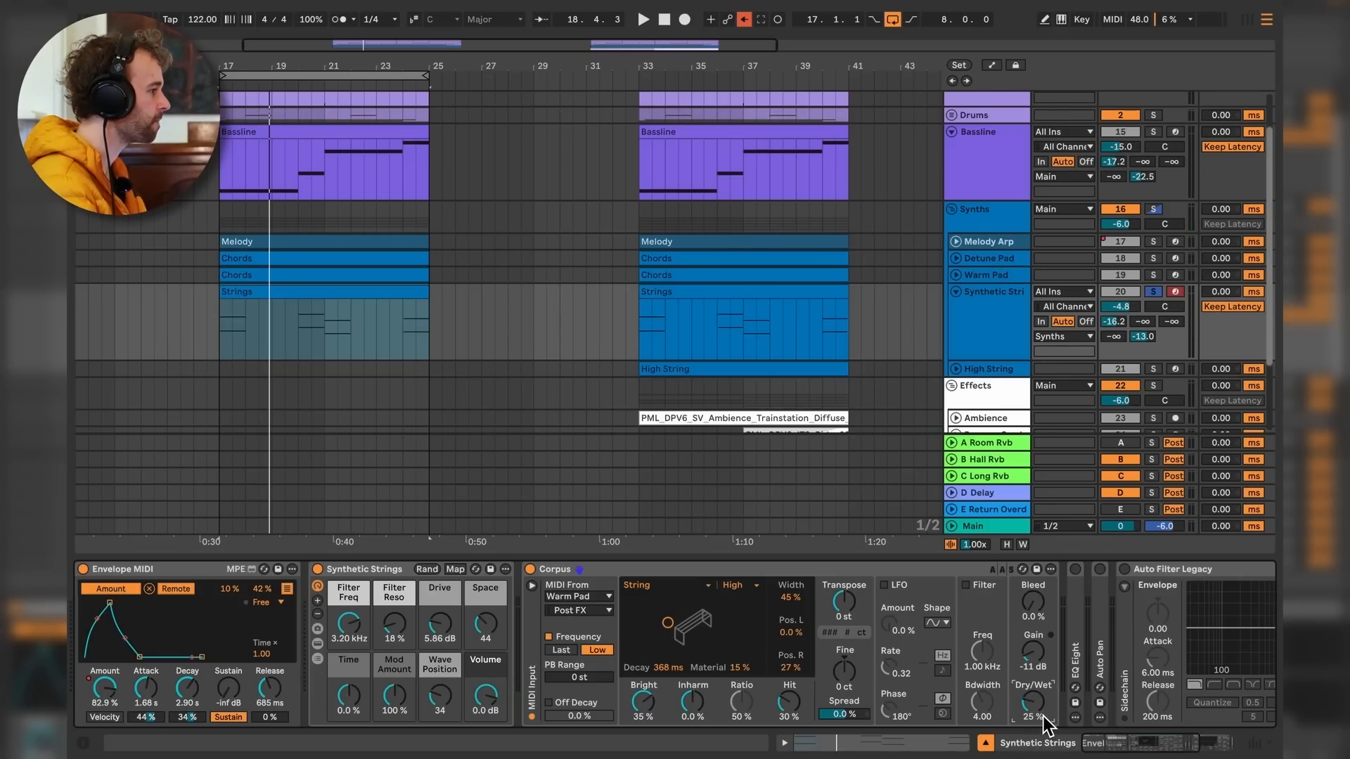
{"action": "key", "text": "space"}
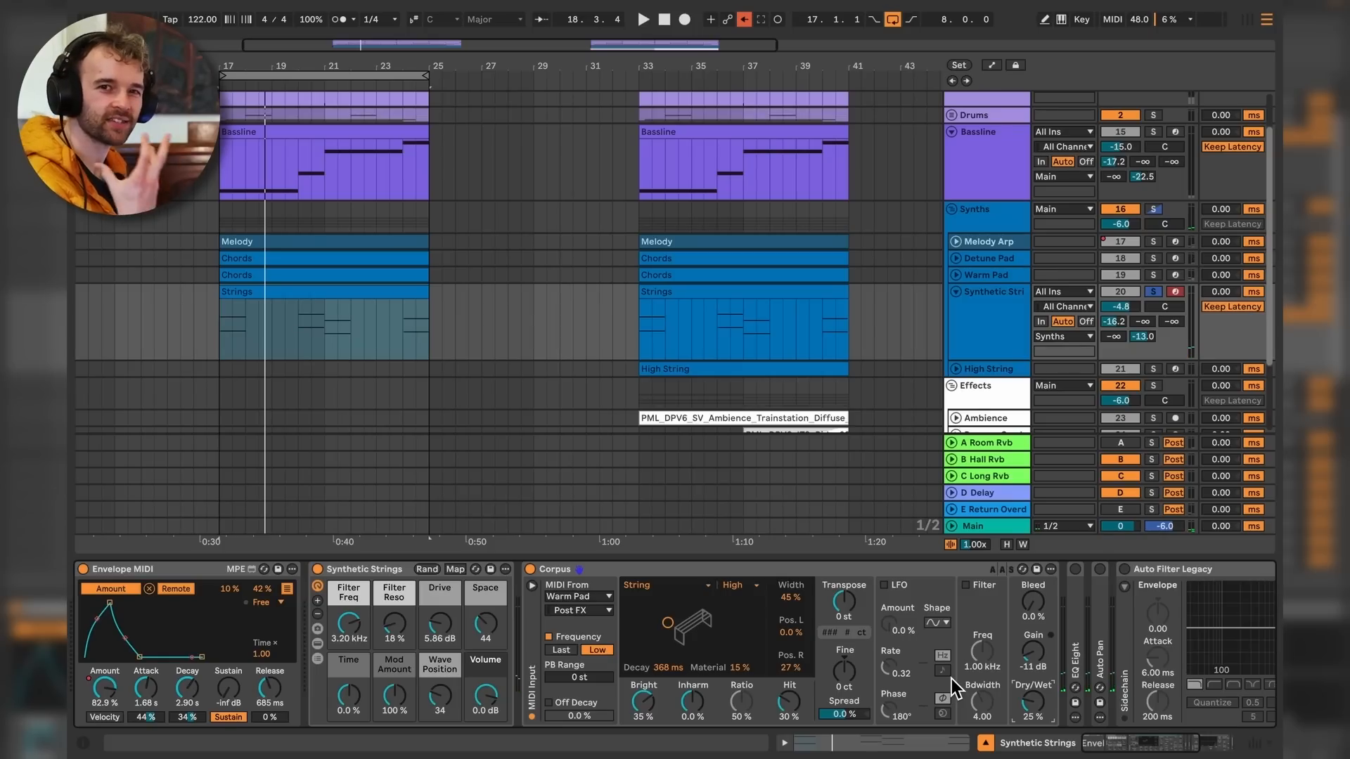
Unfold and reactivate the EQ Eight on the Synthetic Strings track and play the strings with it.
{"action": "double_click", "coordinate": [1077, 618]}
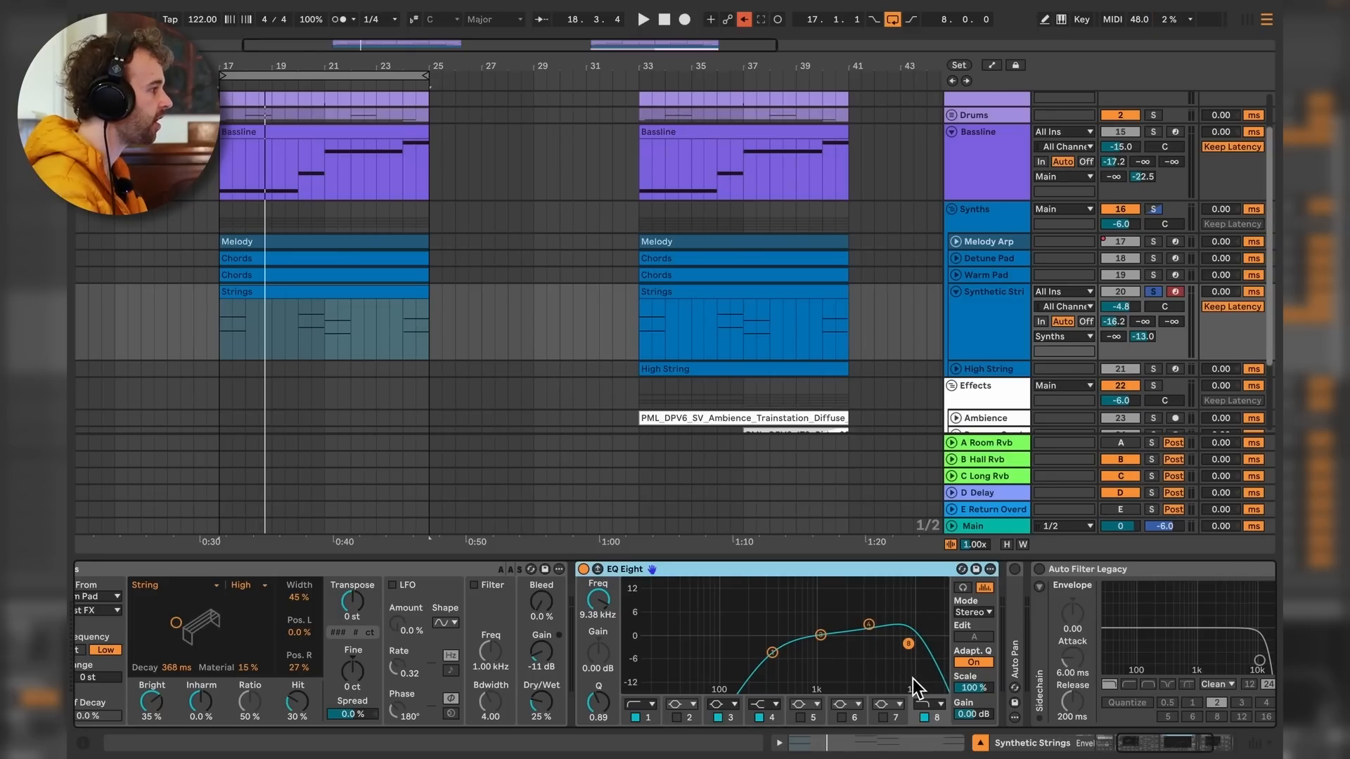
{"action": "key", "text": "space"}
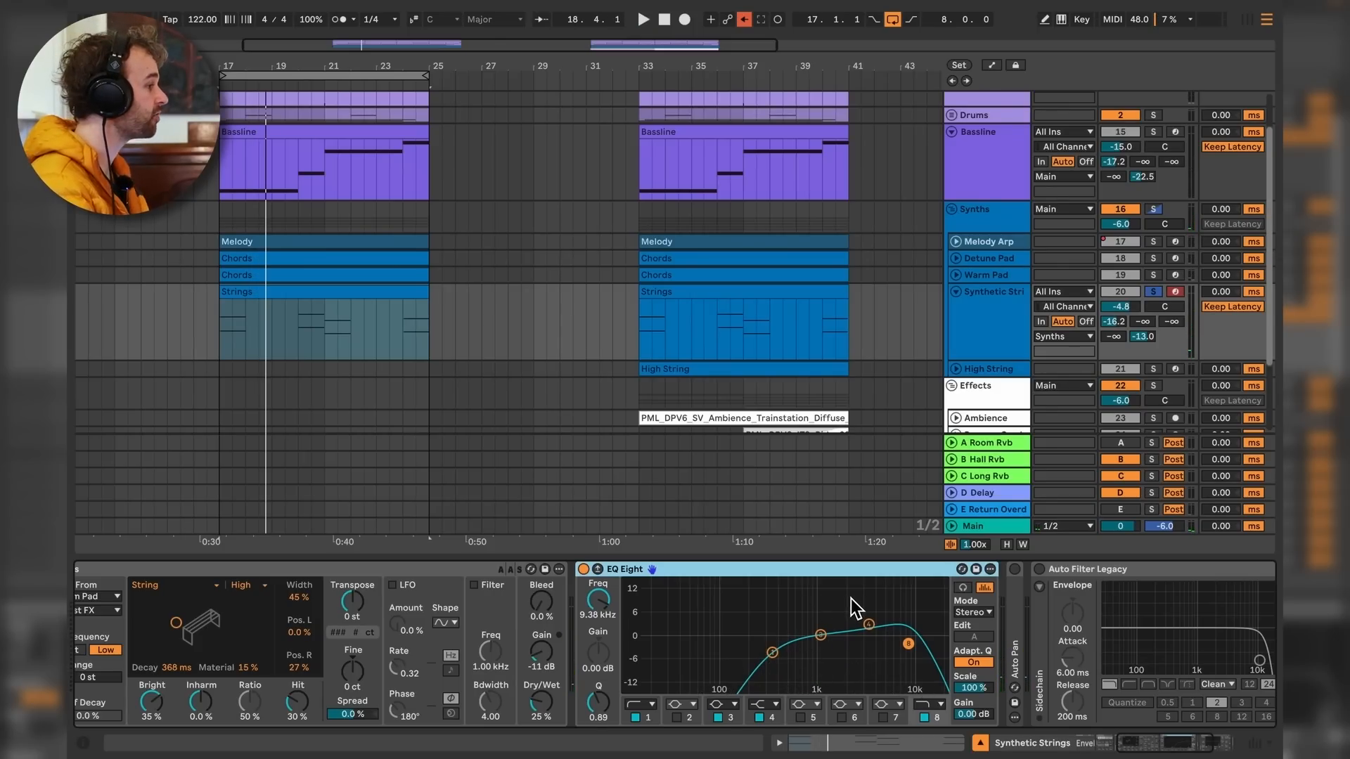
Fold Corpus and EQ Eight, unfold and reactivate Auto Pan, and play the strings with it.
{"action": "double_click", "coordinate": [1019, 650]}
{"action": "double_click", "coordinate": [226, 570]}
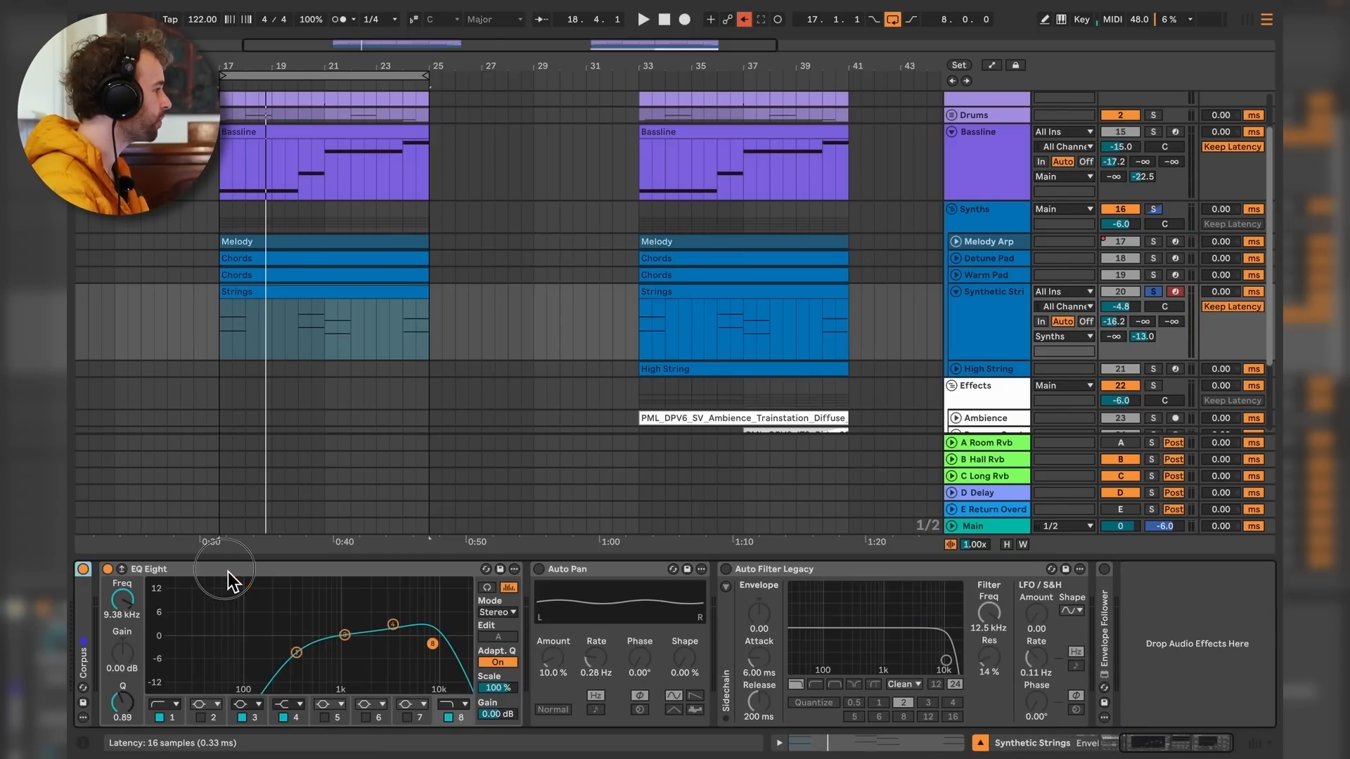
{"action": "double_click", "coordinate": [250, 571]}
{"action": "left_click_drag", "start_coordinate": [150, 633], "coordinate": [644, 591]}
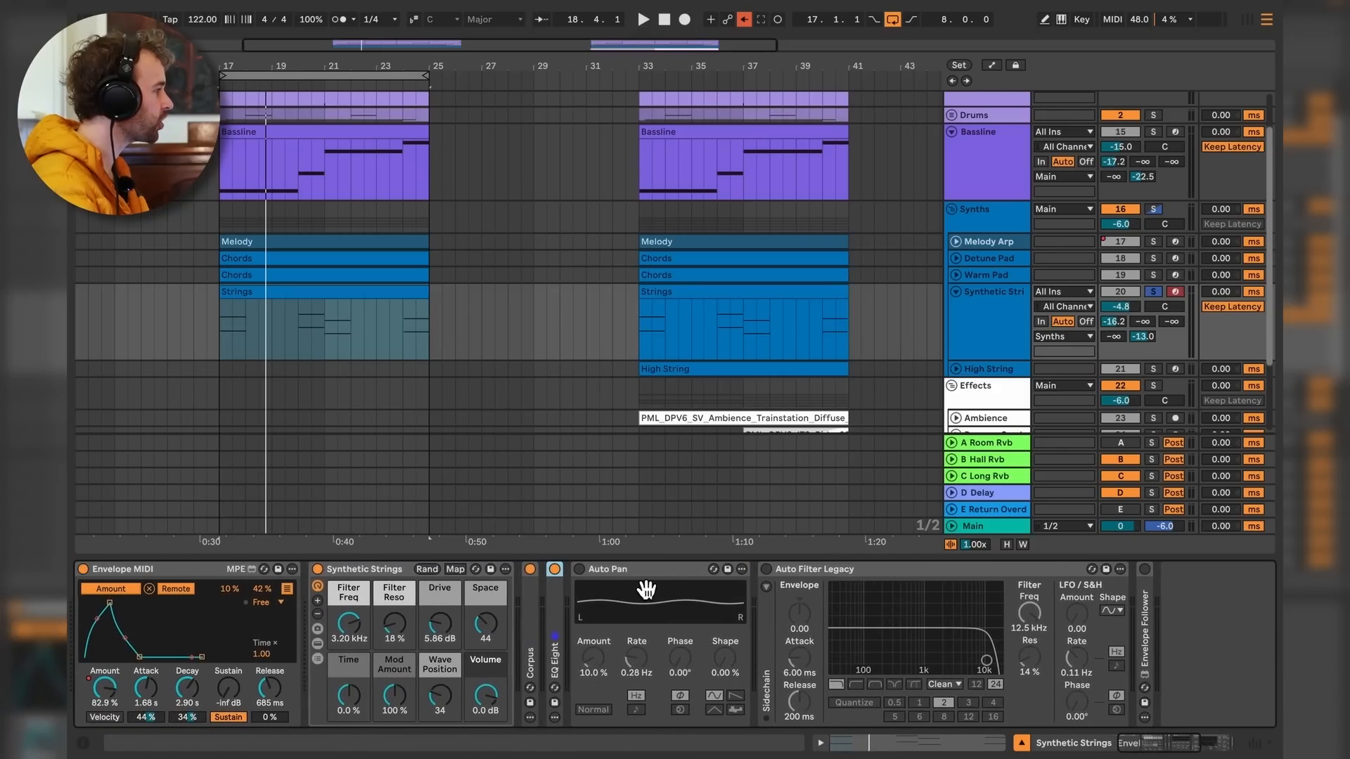
{"action": "left_click", "coordinate": [580, 569]}
{"action": "key", "text": "space"}
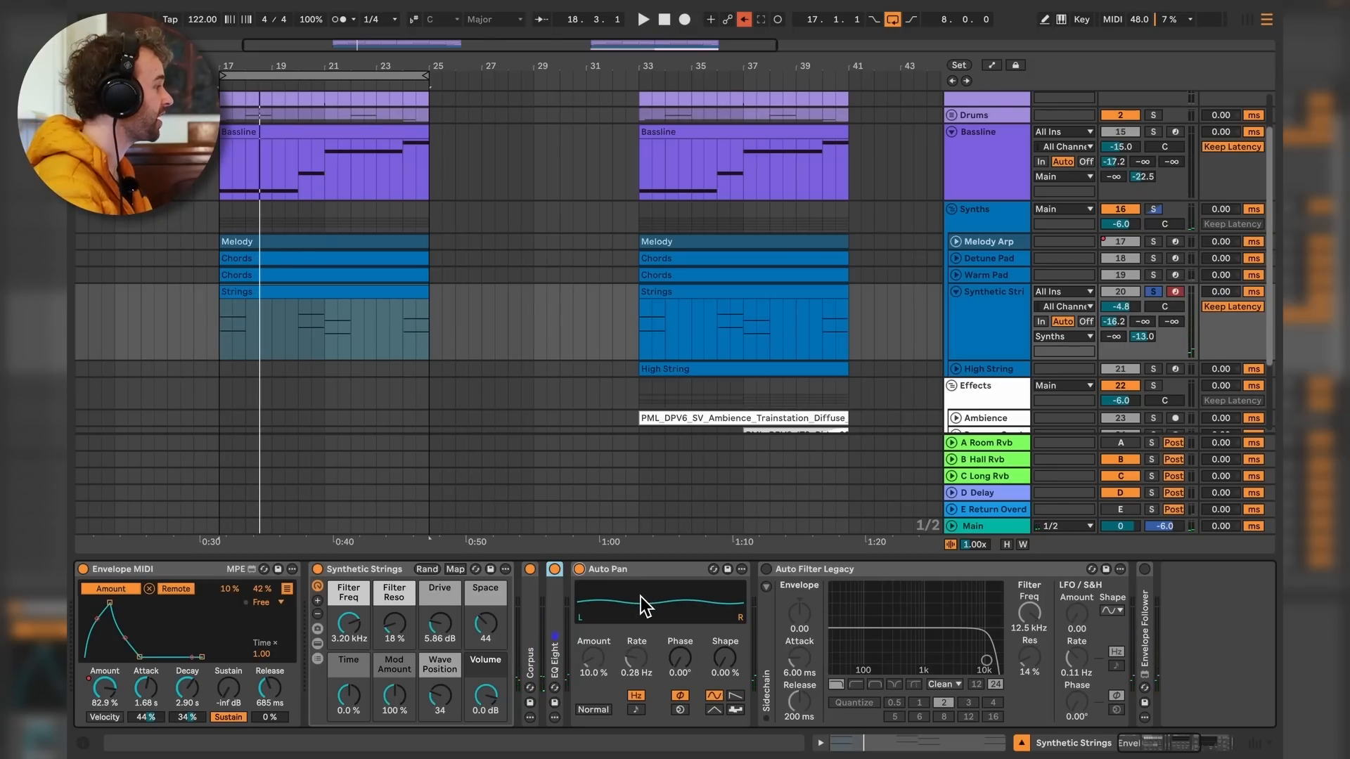
Examine the Envelope MIDI device that modulates Auto Pan's Amount and play the strings.
{"action": "left_click", "coordinate": [217, 572]}
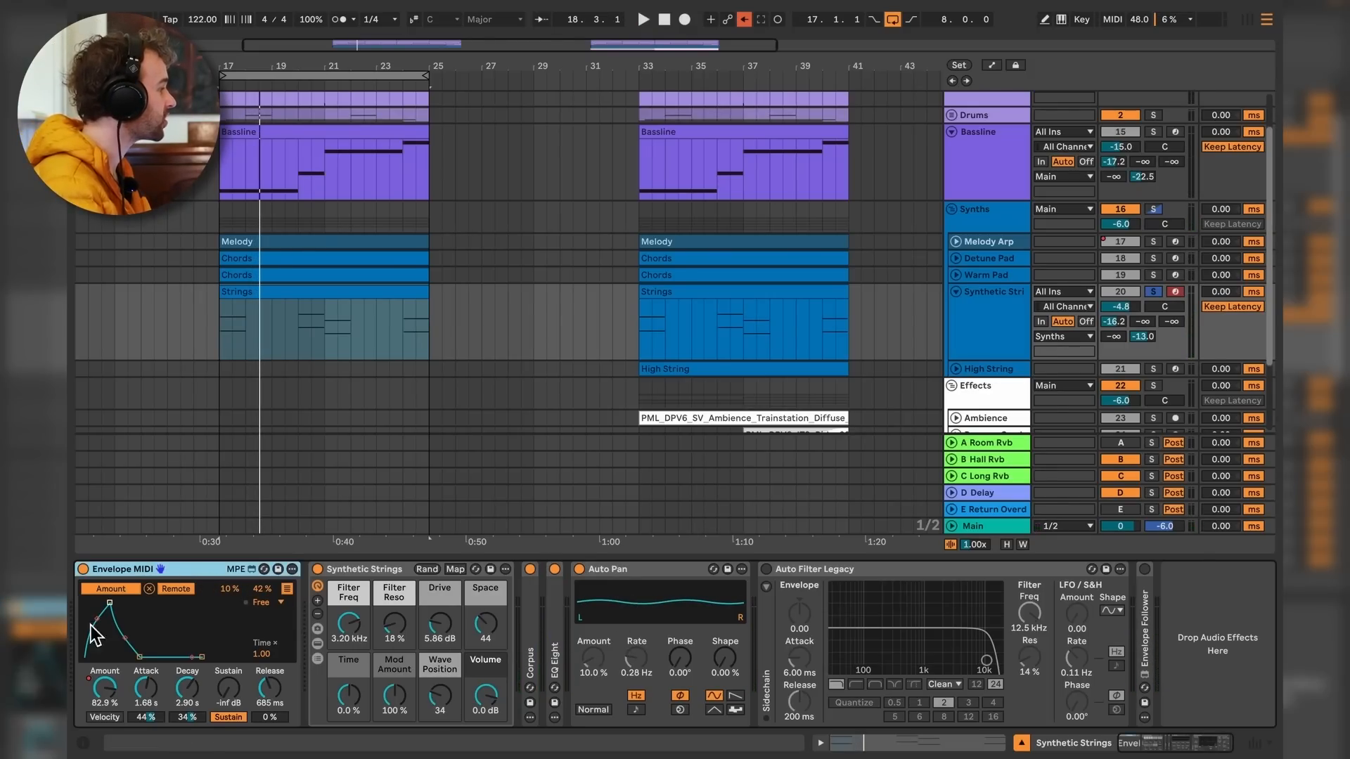
{"action": "left_click", "coordinate": [371, 575]}
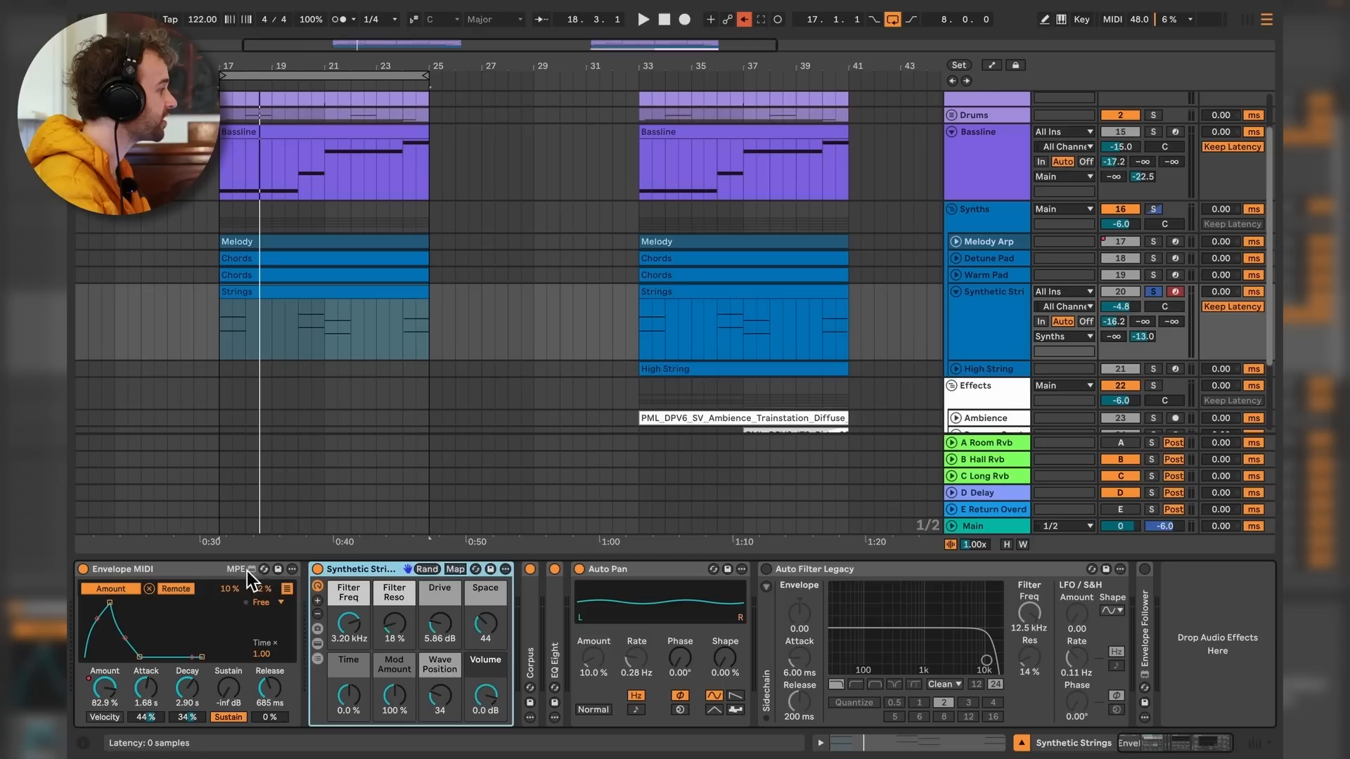
{"action": "left_click", "coordinate": [183, 571]}
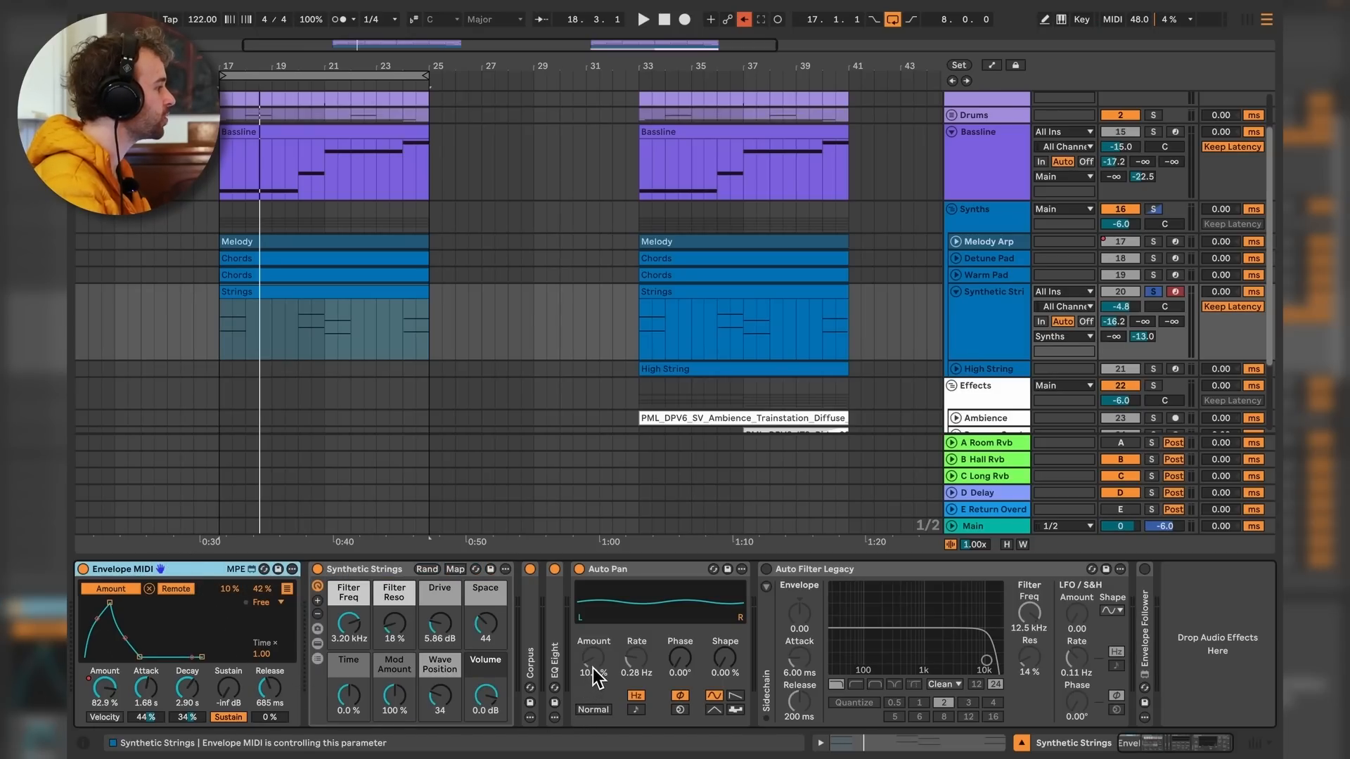
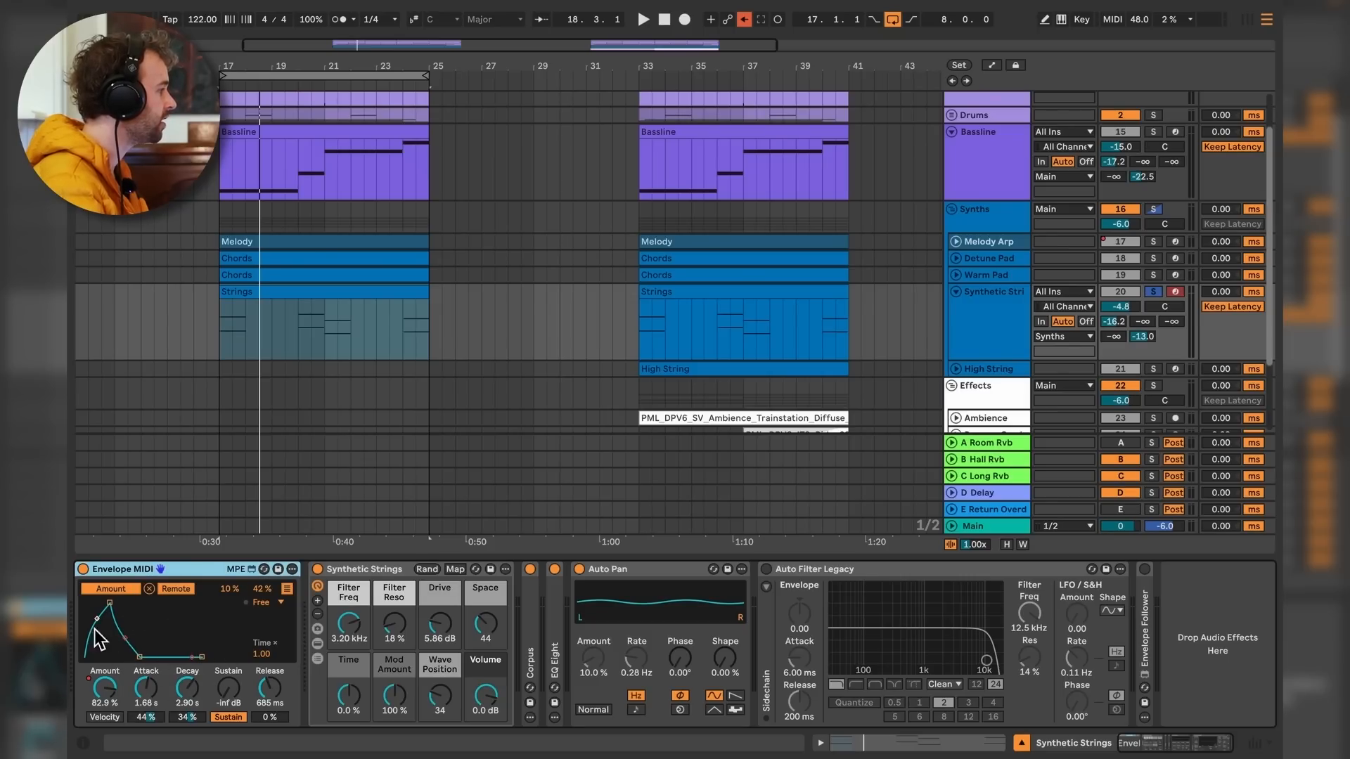
{"action": "key", "text": "space"}
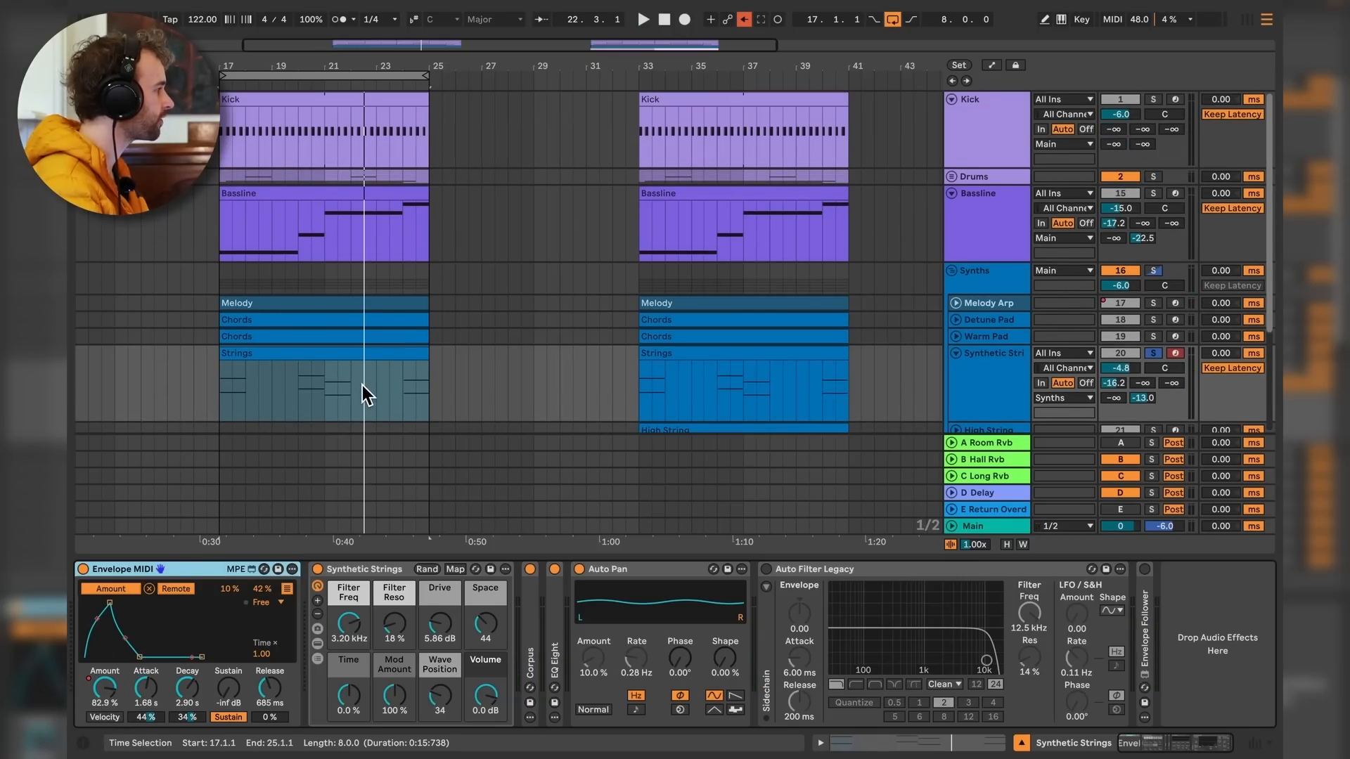
Show the automation and select the Envelope MIDI Amount lane from 23.3.1 to 25.1.1 on the Synthetic Strings track.
{"action": "scroll", "coordinate": [363, 384], "scroll_direction": "down", "scroll_amount": 3}
{"action": "key", "text": "a"}
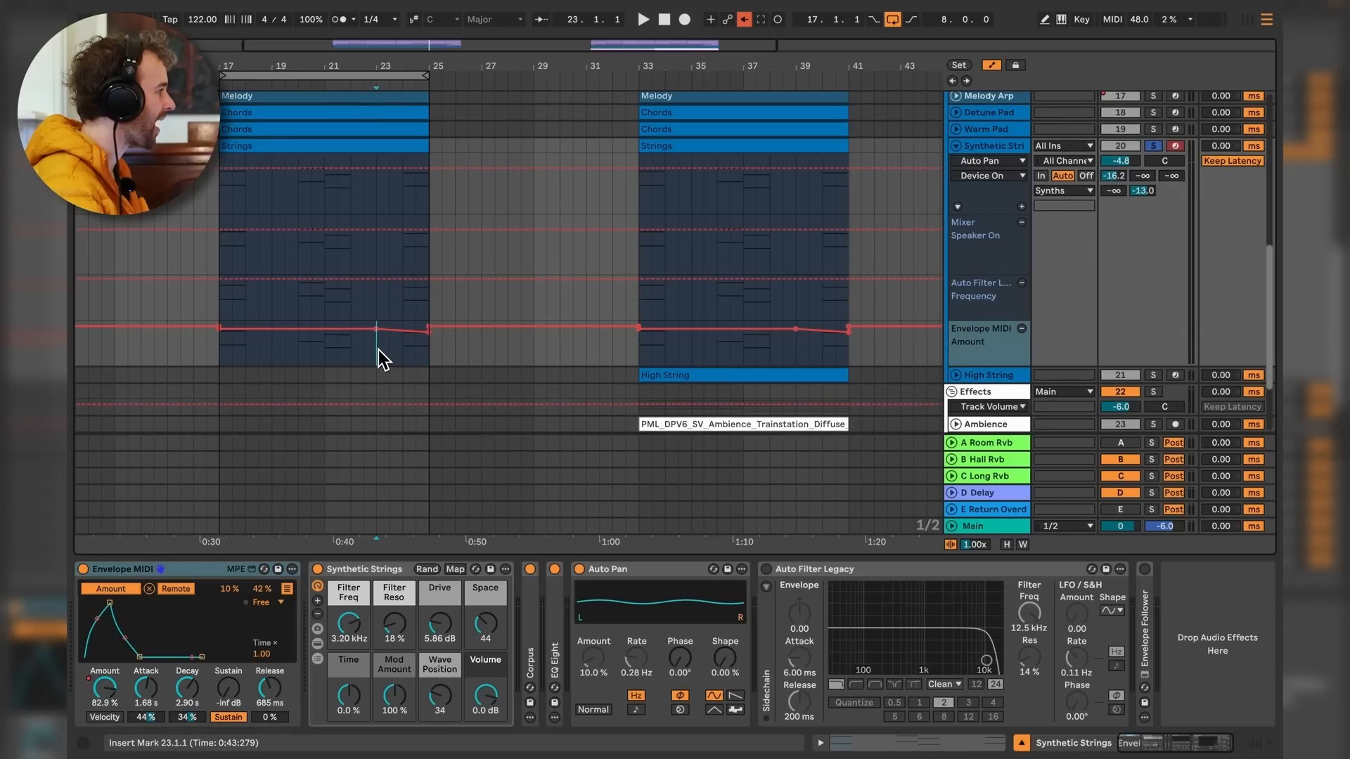
{"action": "left_click_drag", "start_coordinate": [377, 356], "coordinate": [426, 359]}
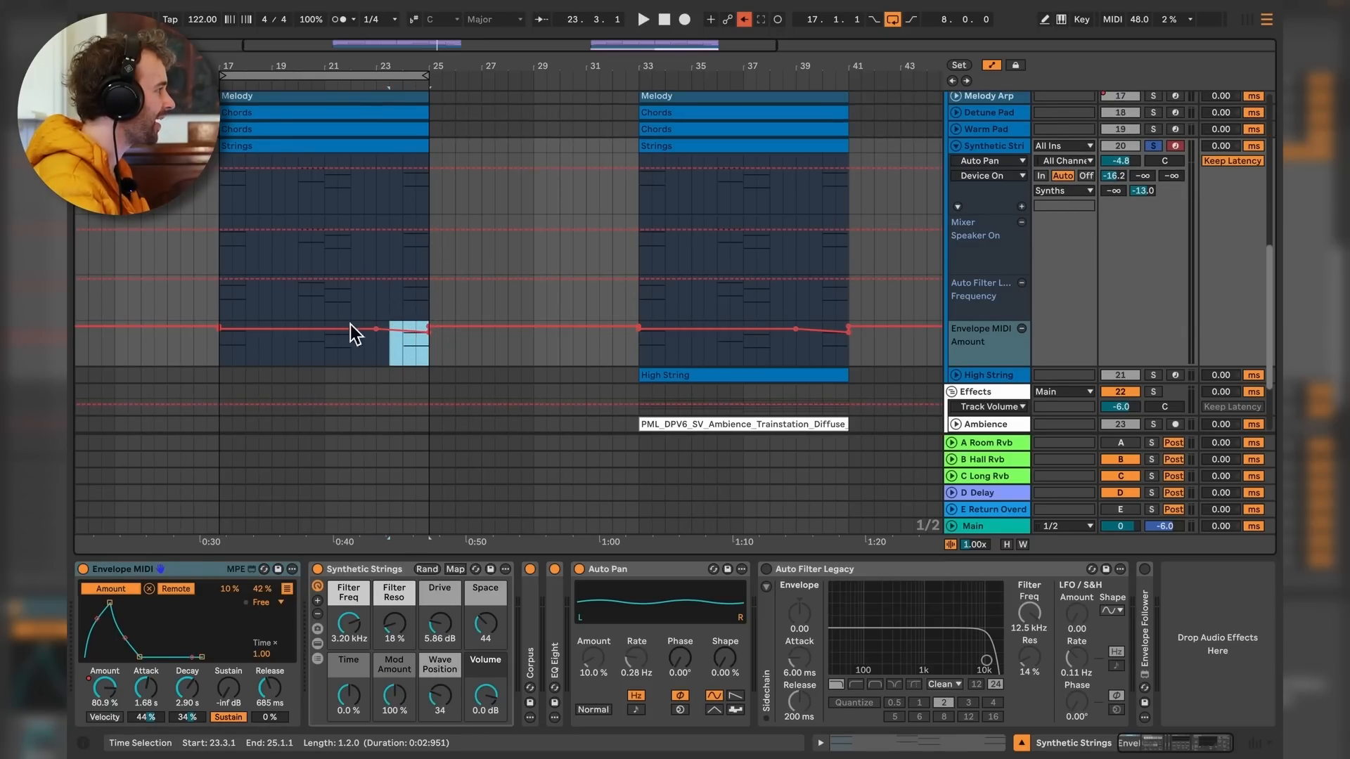
Reactivate Auto Filter Legacy on the Synthetic Strings track and play the strings with it.
{"action": "left_click", "coordinate": [404, 353]}
{"action": "key", "text": "space"}
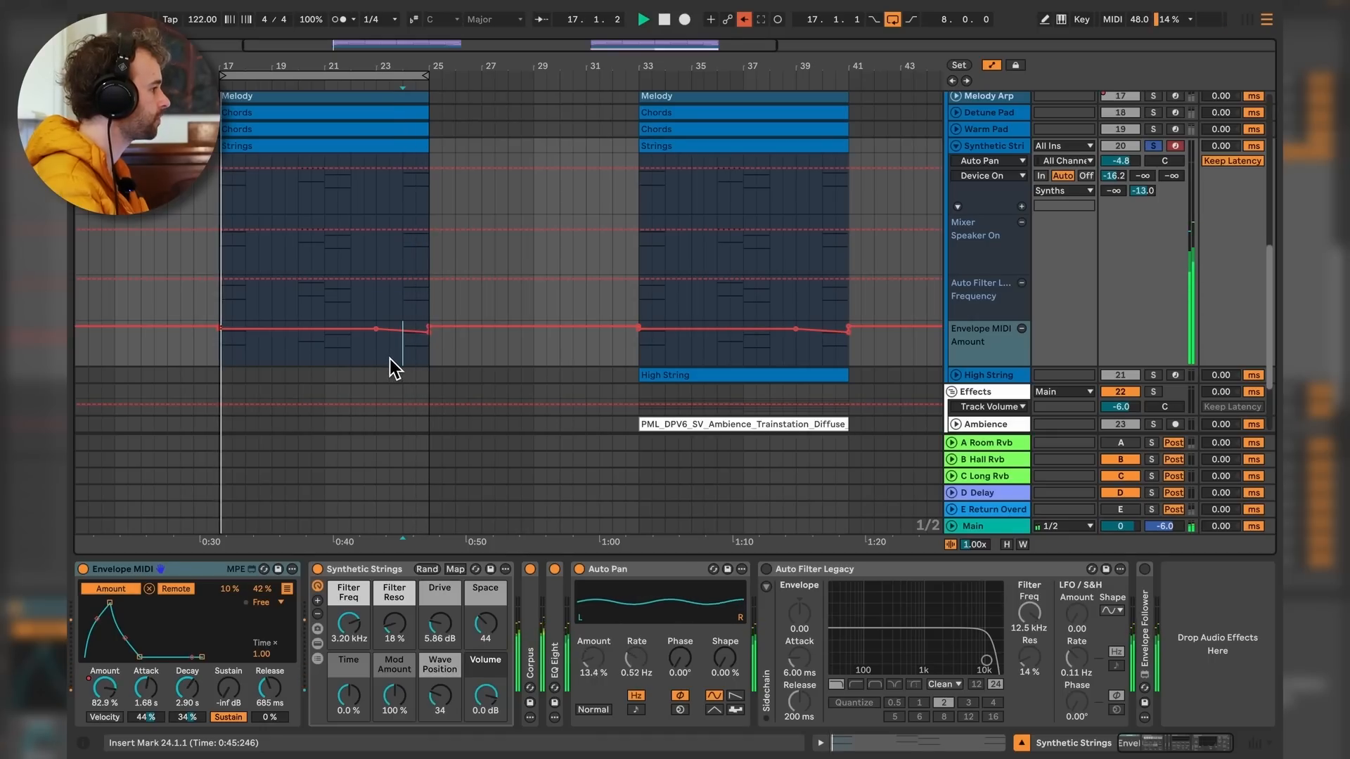
{"action": "left_click", "coordinate": [842, 571]}
{"action": "left_click", "coordinate": [766, 568]}
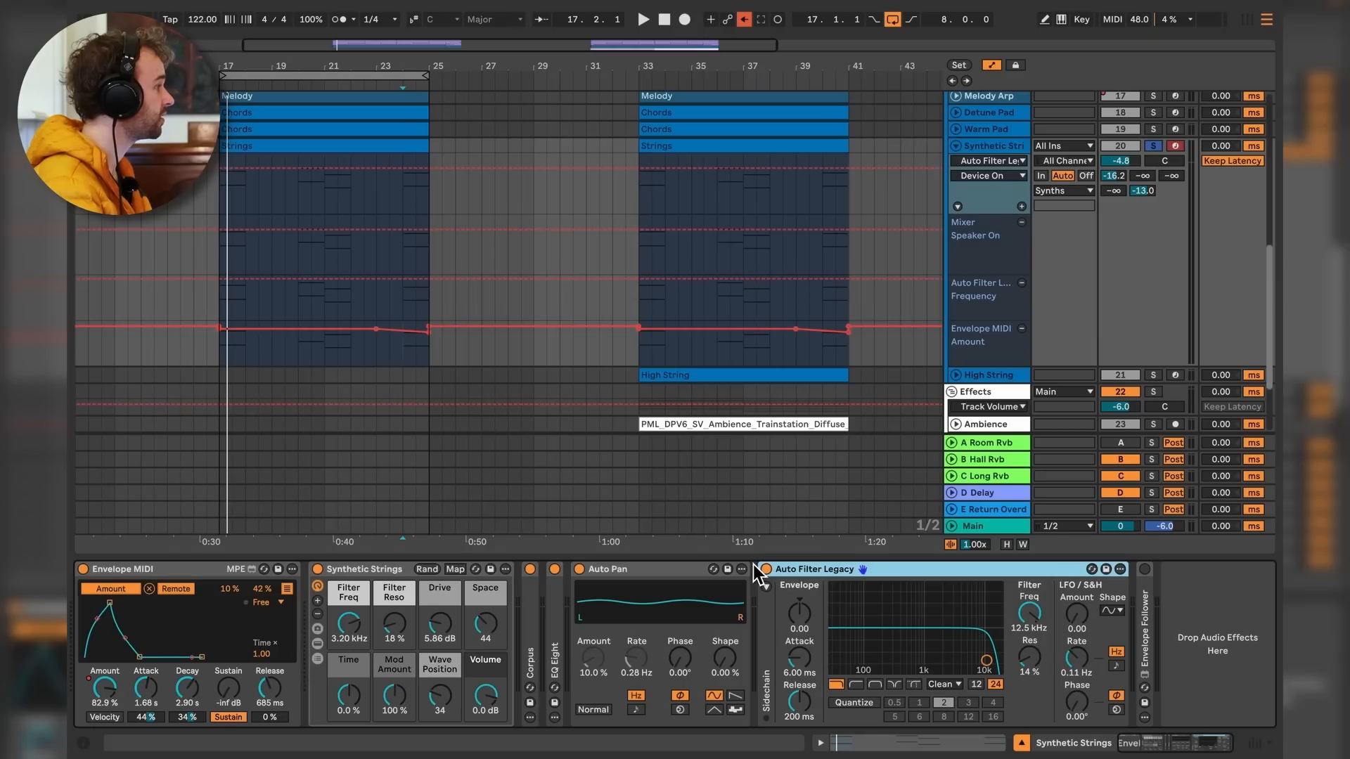
{"action": "key", "text": "space"}
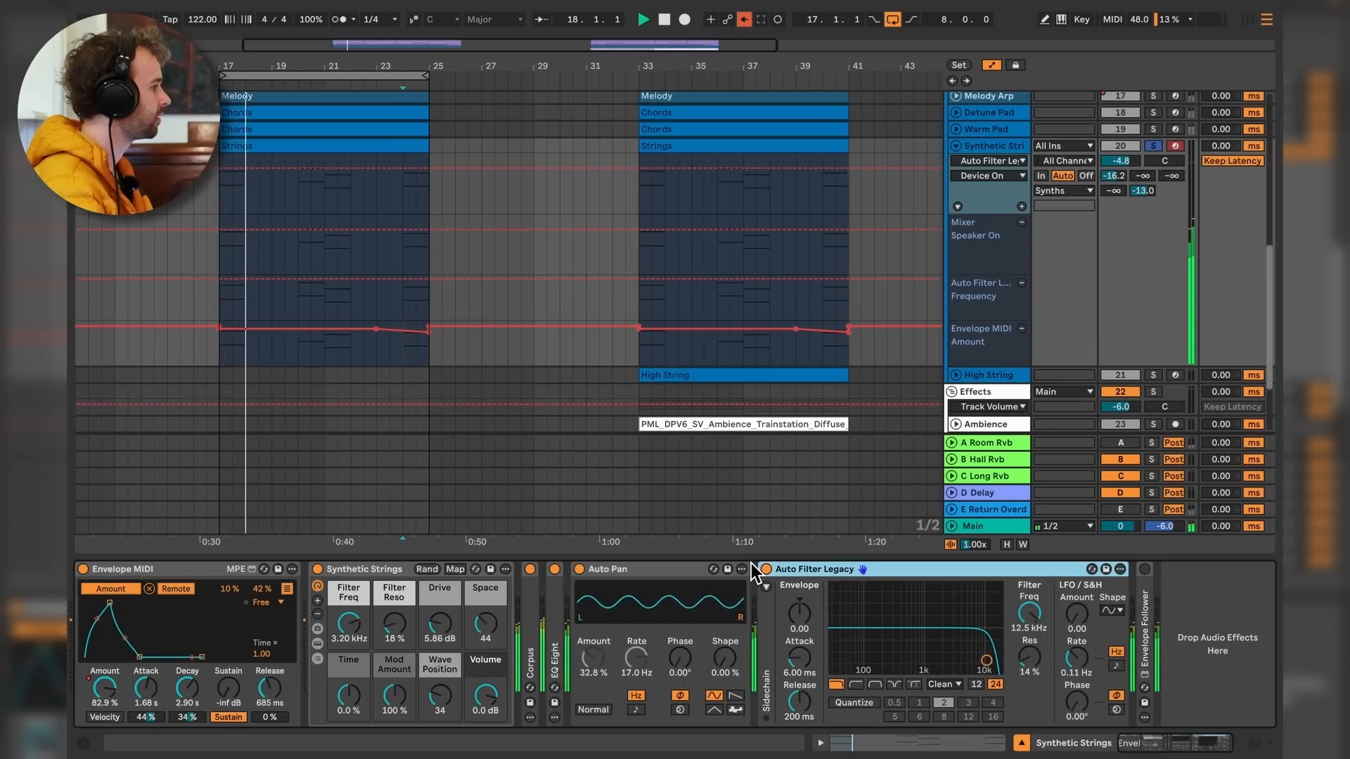
Fold Auto Filter Legacy and Auto Pan, then unfold and reactivate the Envelope Follower.
{"action": "double_click", "coordinate": [744, 568]}
{"action": "double_click", "coordinate": [711, 568]}
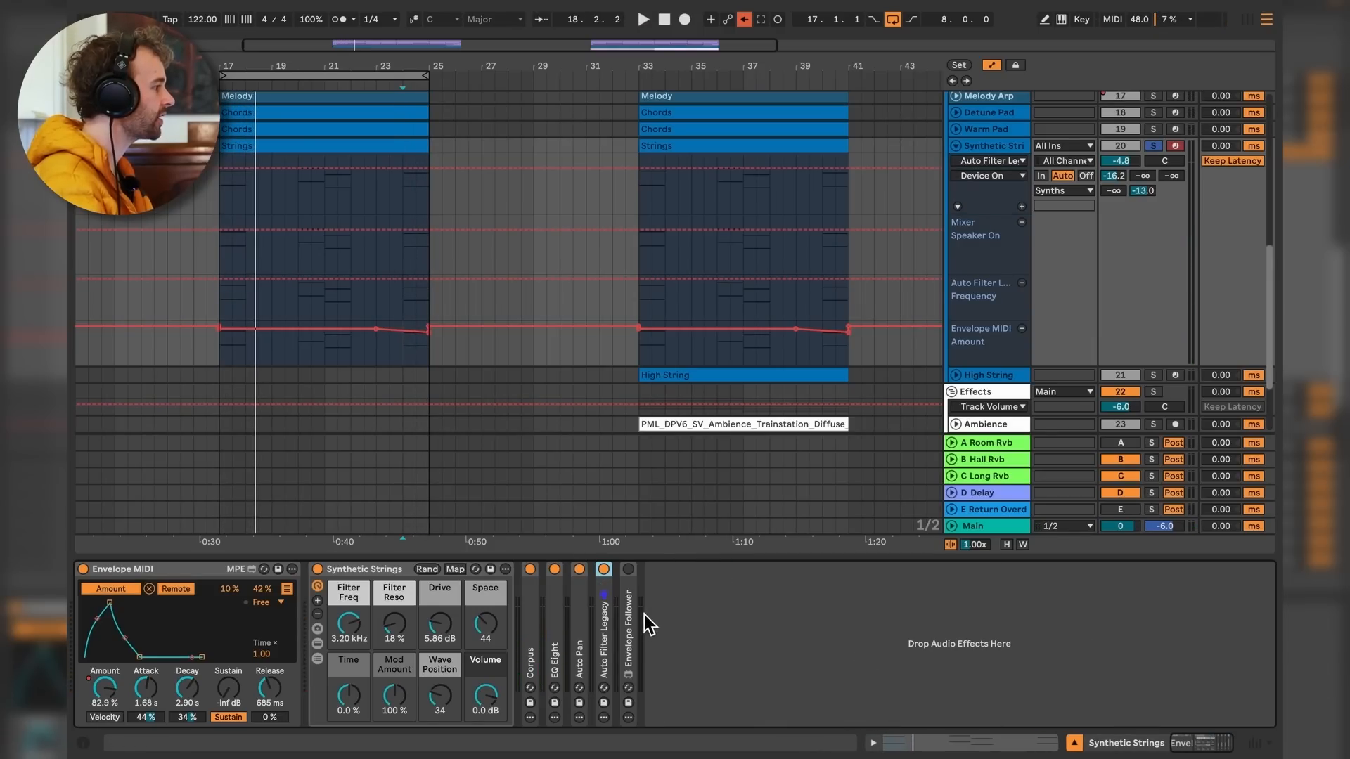
{"action": "double_click", "coordinate": [632, 622]}
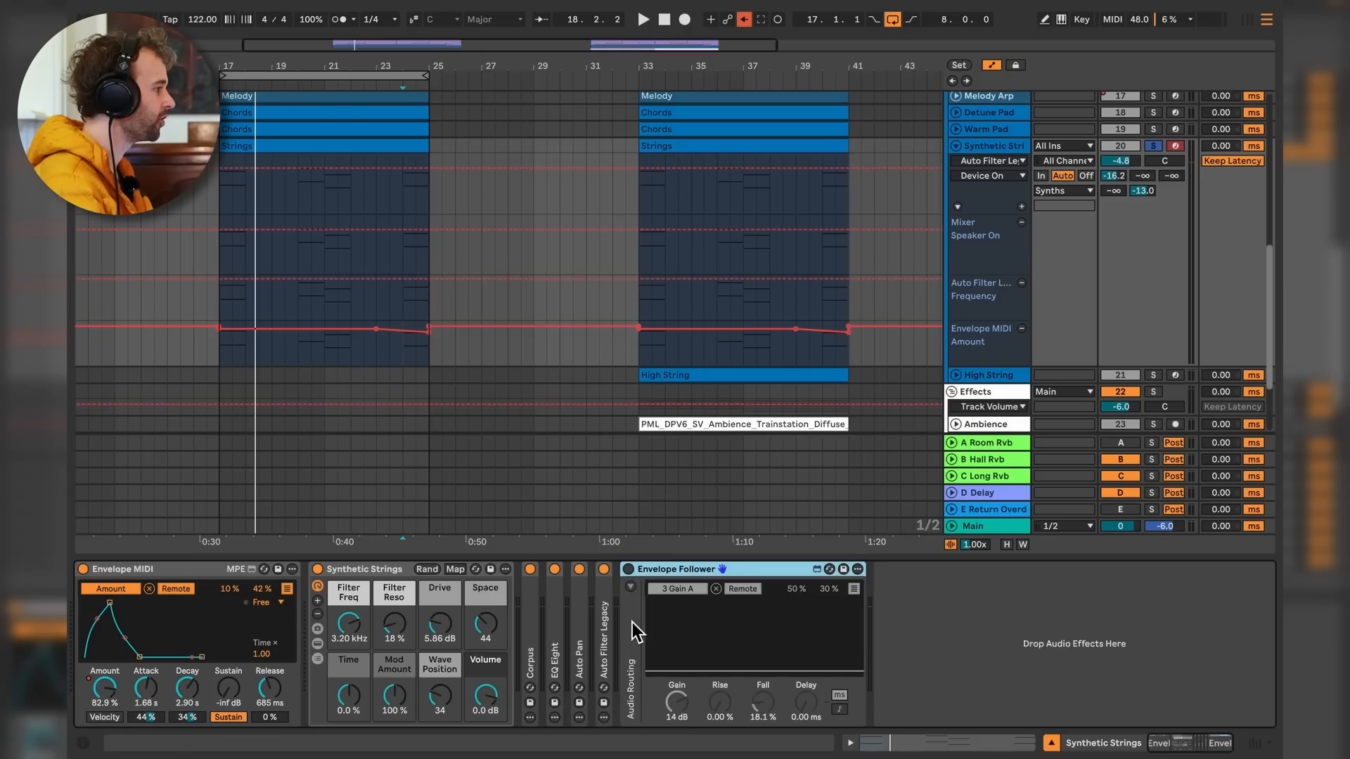
{"action": "left_click", "coordinate": [631, 585]}
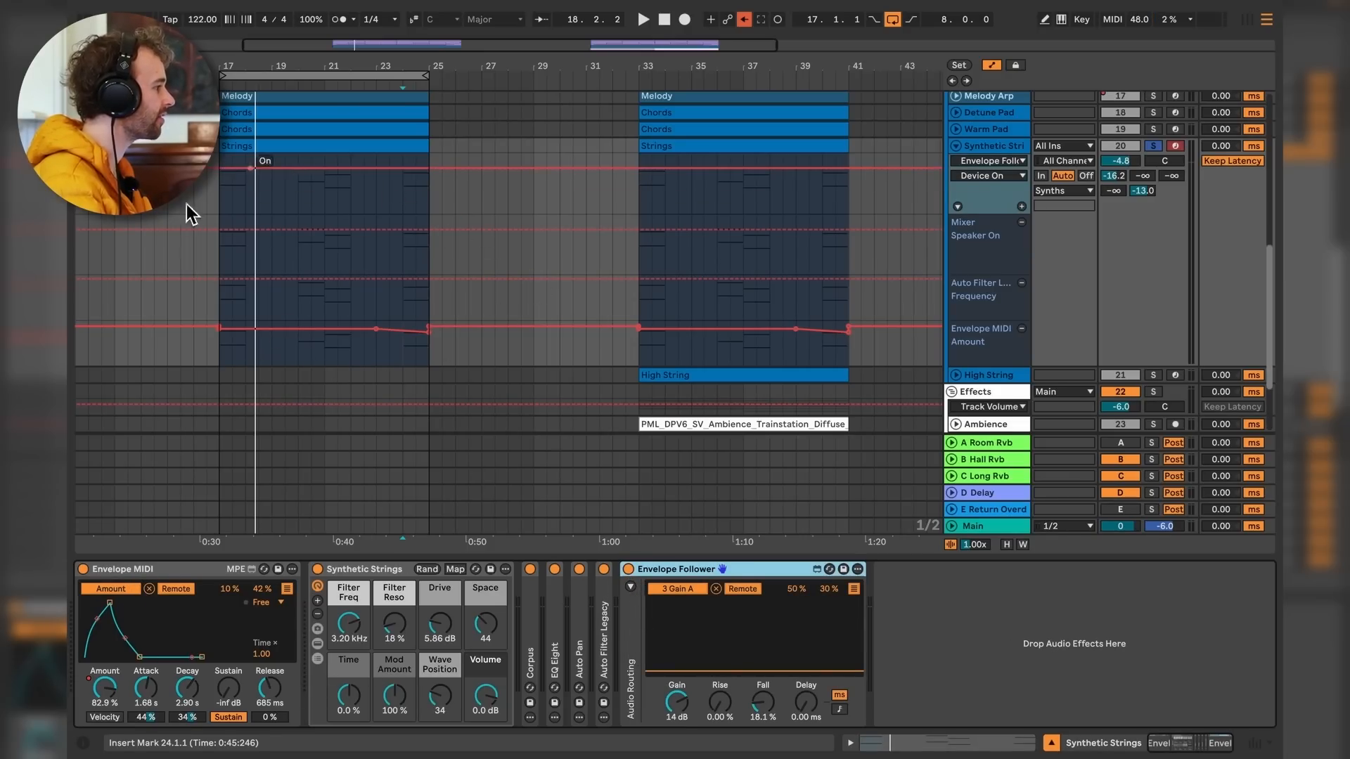
{"action": "left_click", "coordinate": [377, 229]}
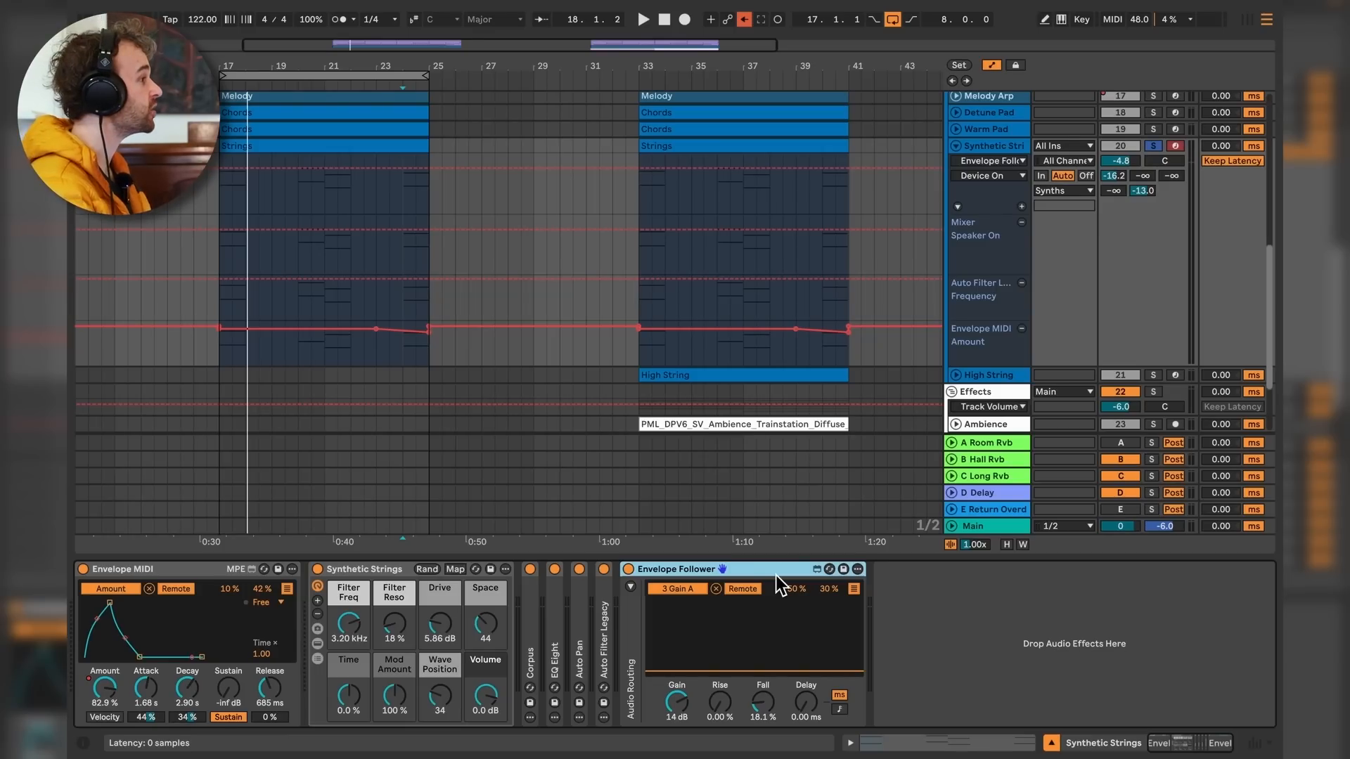
Examine the Warm Pad's last EQ Eight, whose band 3 gain is modulated by the strings' Envelope Follower, during playback.
{"action": "left_click", "coordinate": [1025, 133]}
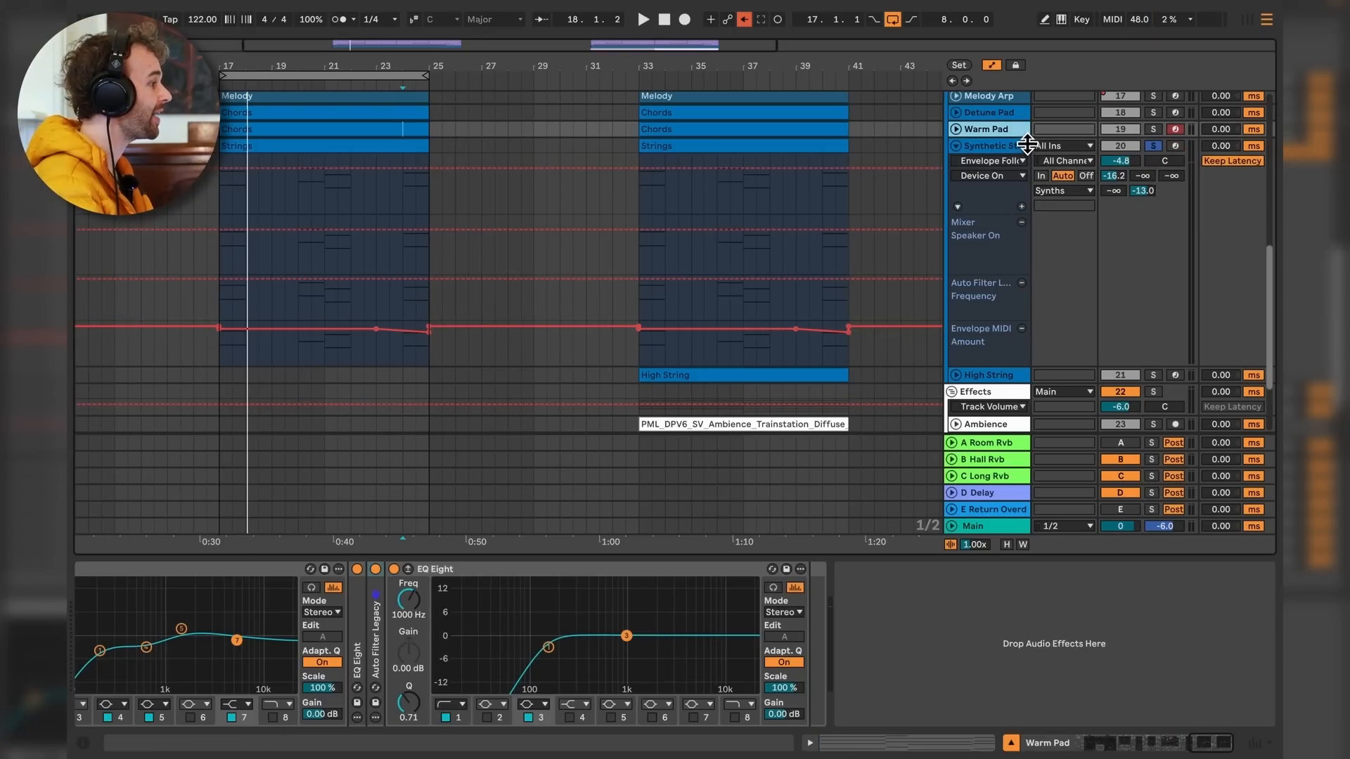
{"action": "left_click", "coordinate": [1024, 116]}
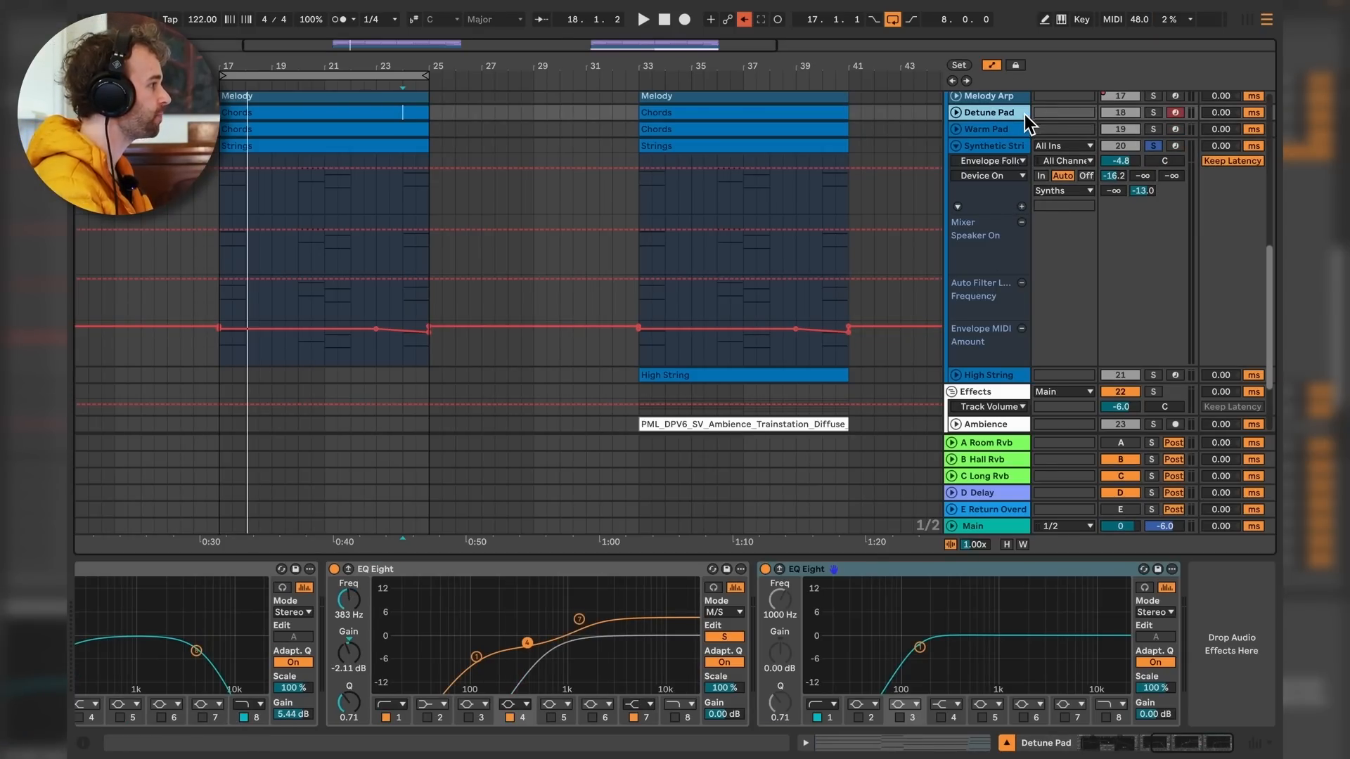
{"action": "left_click", "coordinate": [1021, 130]}
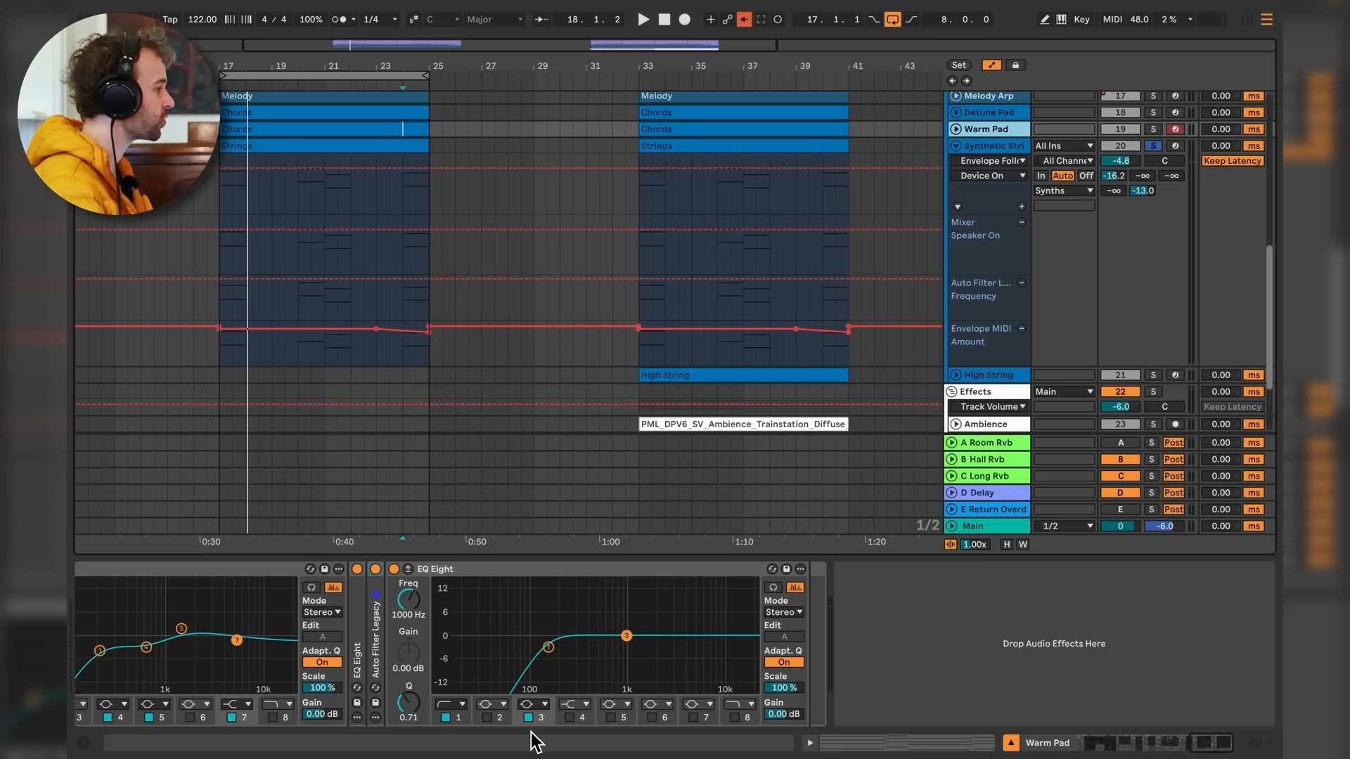
{"action": "left_click", "coordinate": [545, 713]}
{"action": "left_click", "coordinate": [465, 570]}
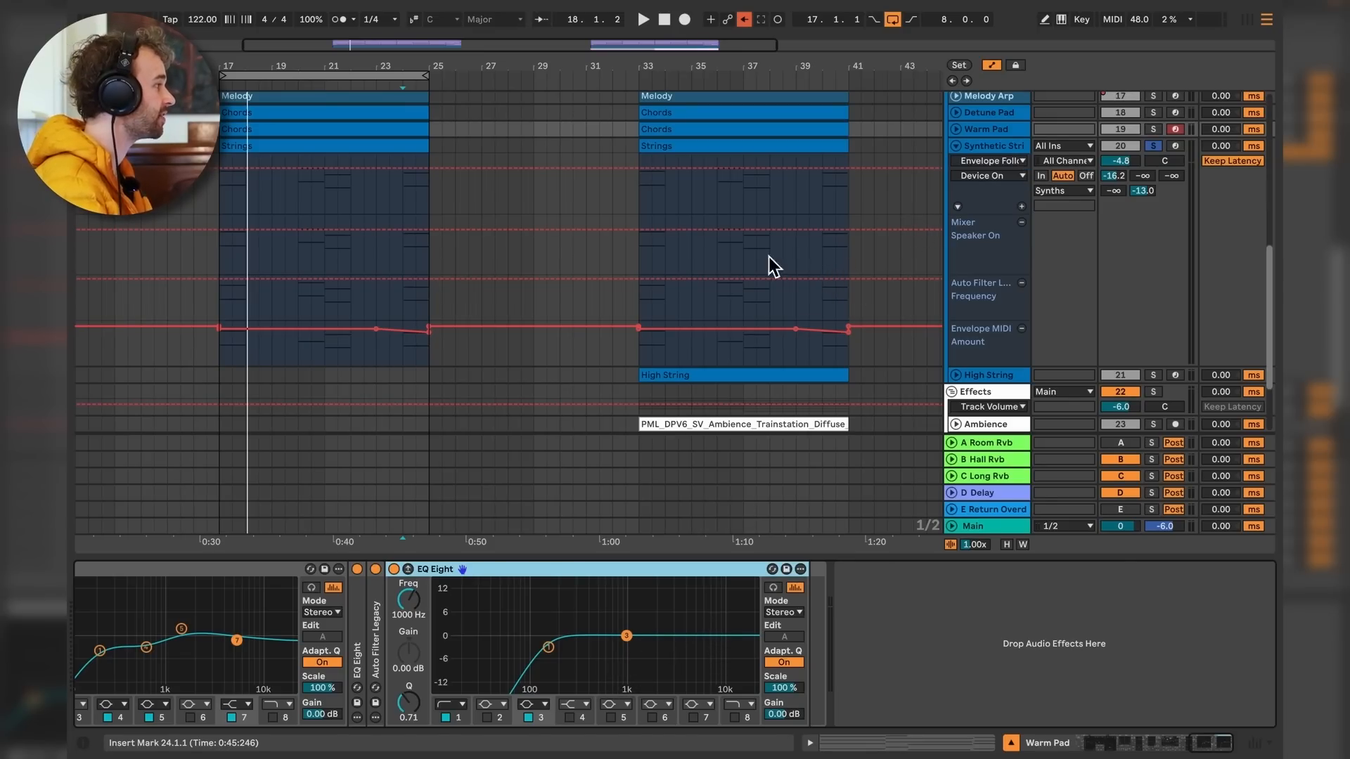
{"action": "key", "text": "space"}
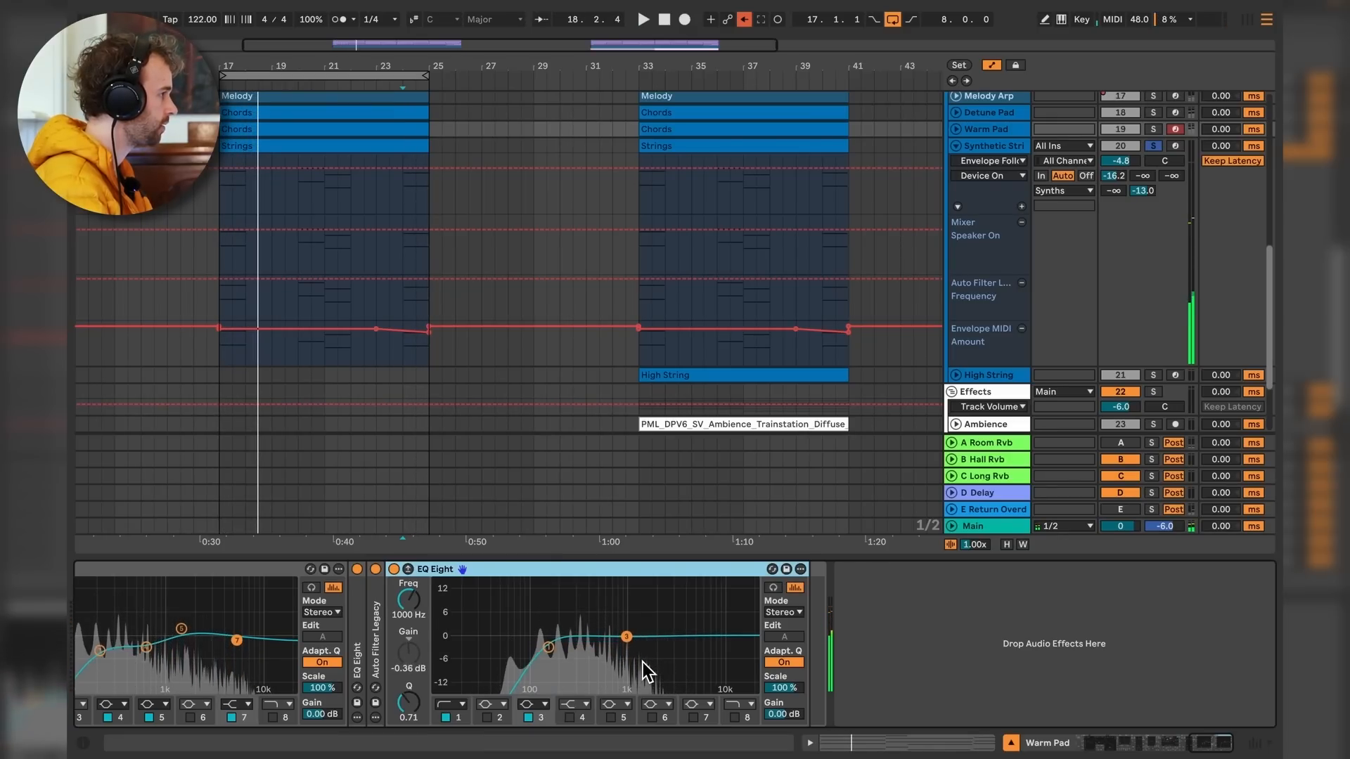
{"action": "key", "text": "space"}
Activate band 3 of the last EQ Eight on the Detune Pad track and play the section.
{"action": "left_click", "coordinate": [991, 117]}
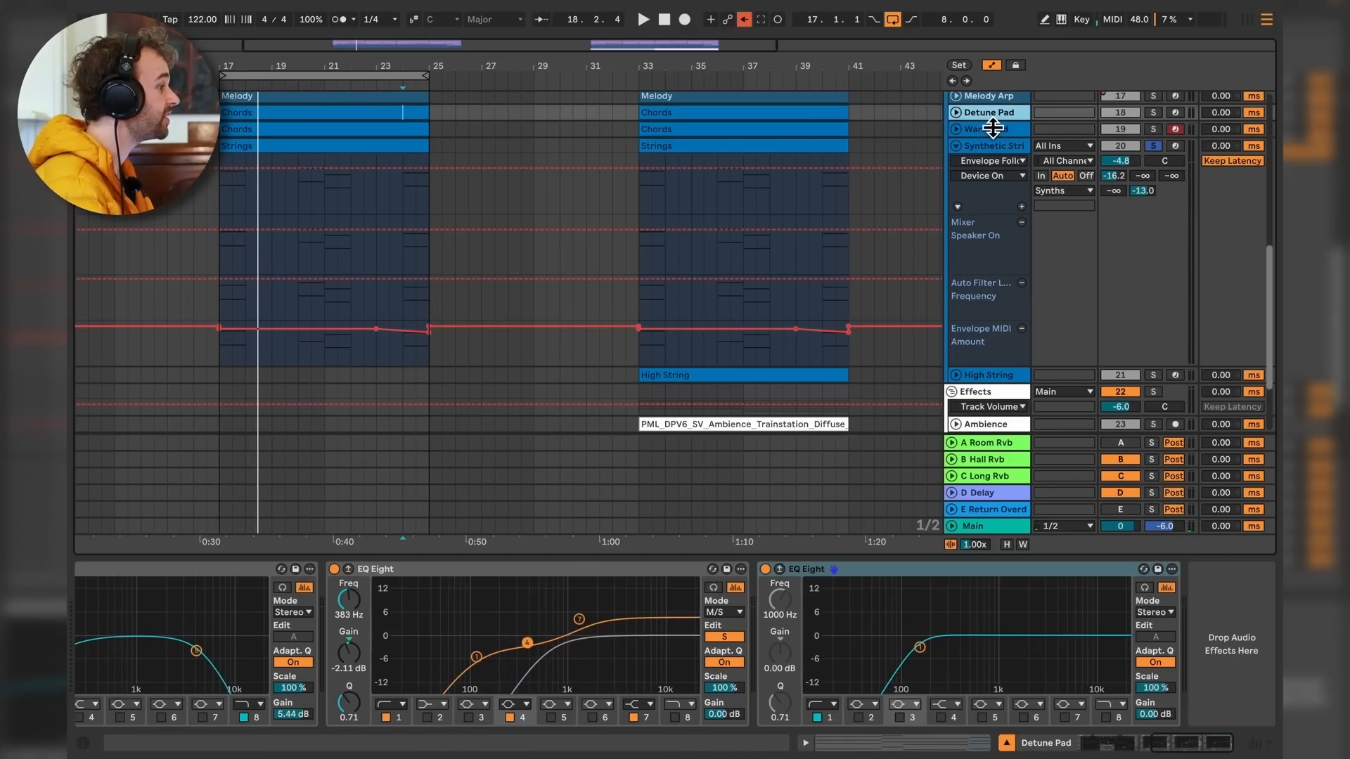
{"action": "left_click", "coordinate": [900, 718]}
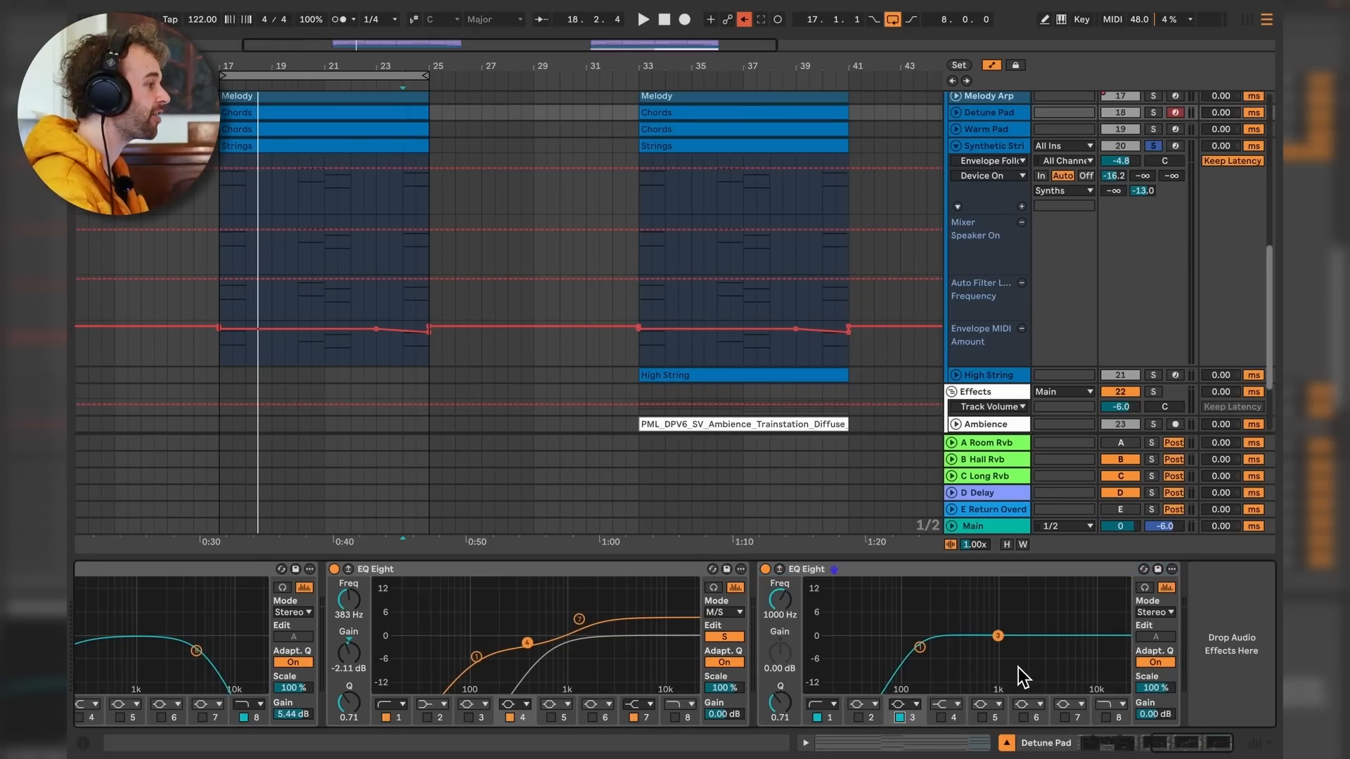
{"action": "left_click", "coordinate": [992, 149]}
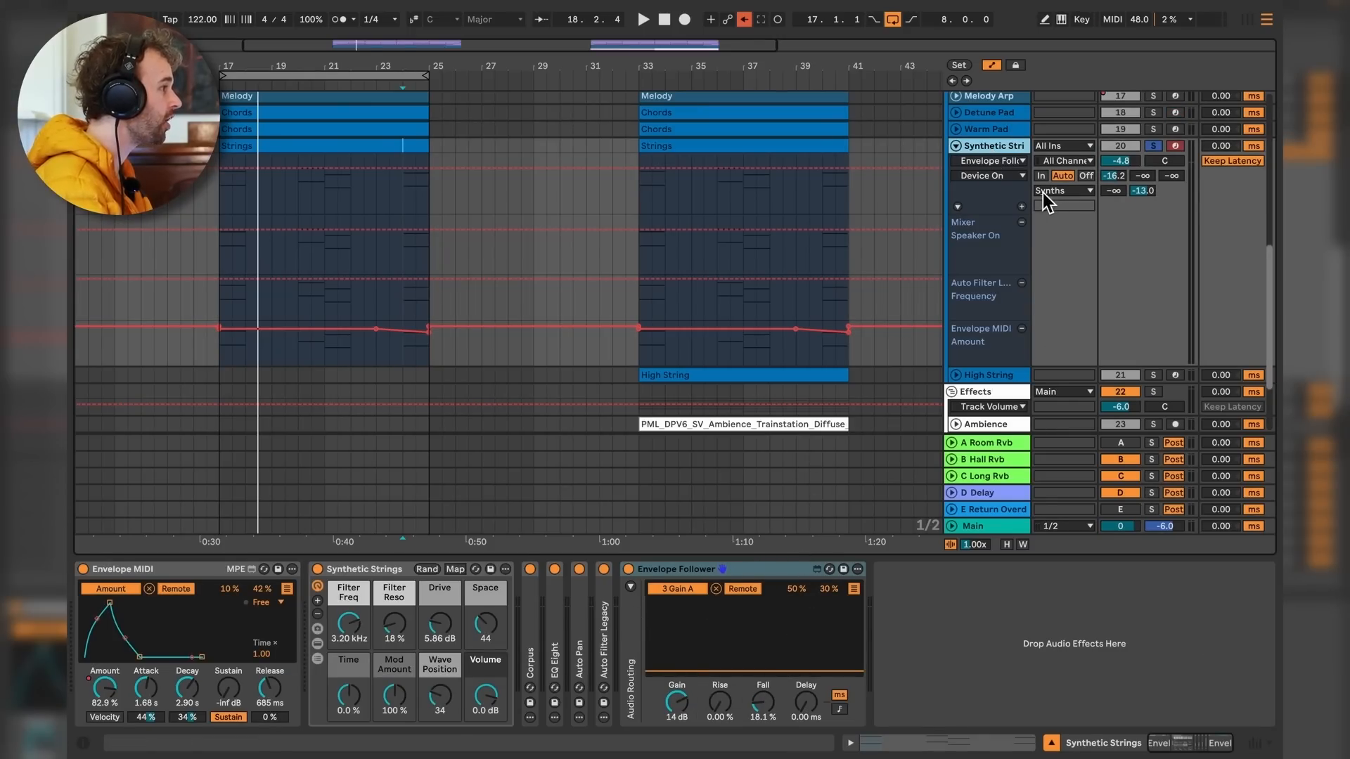
{"action": "left_click", "coordinate": [1012, 116]}
{"action": "key", "text": "space"}
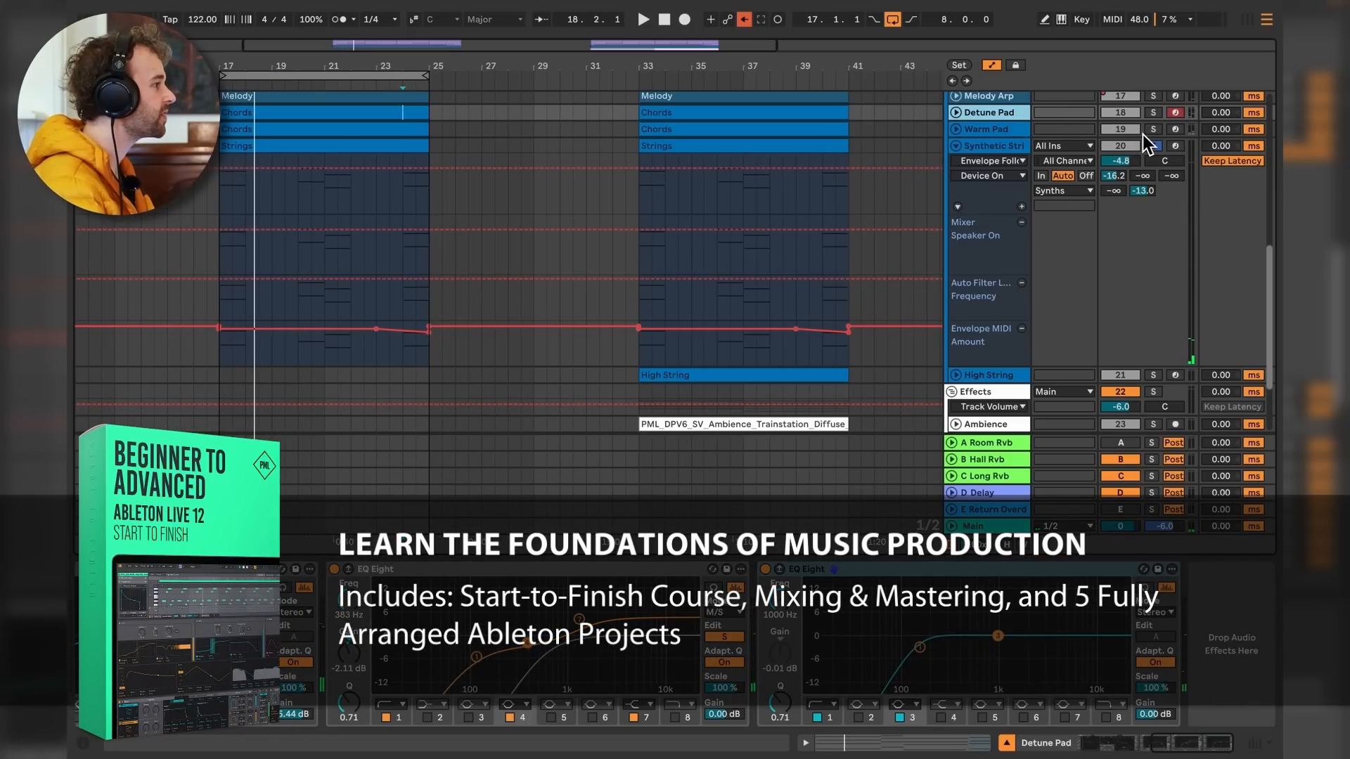
Solo the Warm Pad and Detune Pad together with the Synthetic Strings and play them from bar 17.
{"action": "left_click", "coordinate": [1157, 132]}
{"action": "left_click", "coordinate": [1153, 115]}
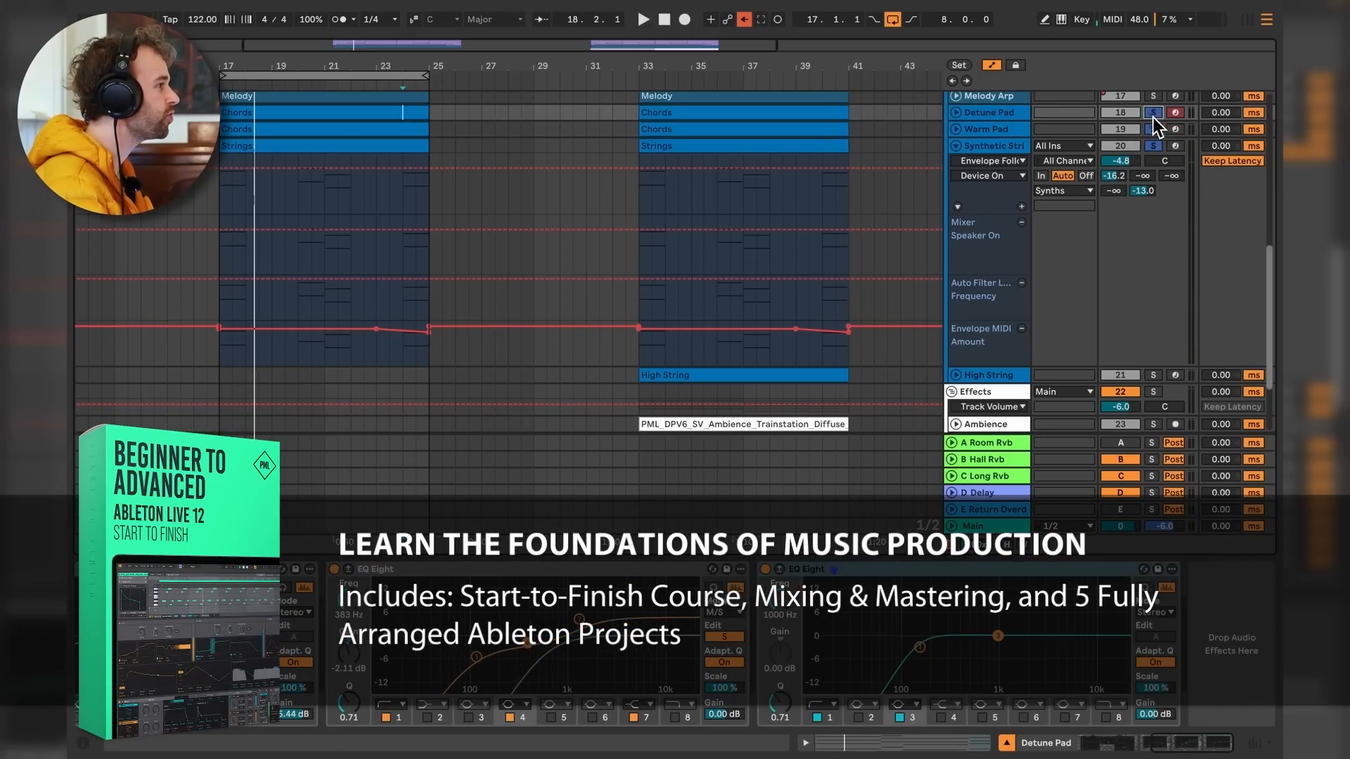
{"action": "left_click", "coordinate": [242, 116]}
{"action": "key", "text": "space"}
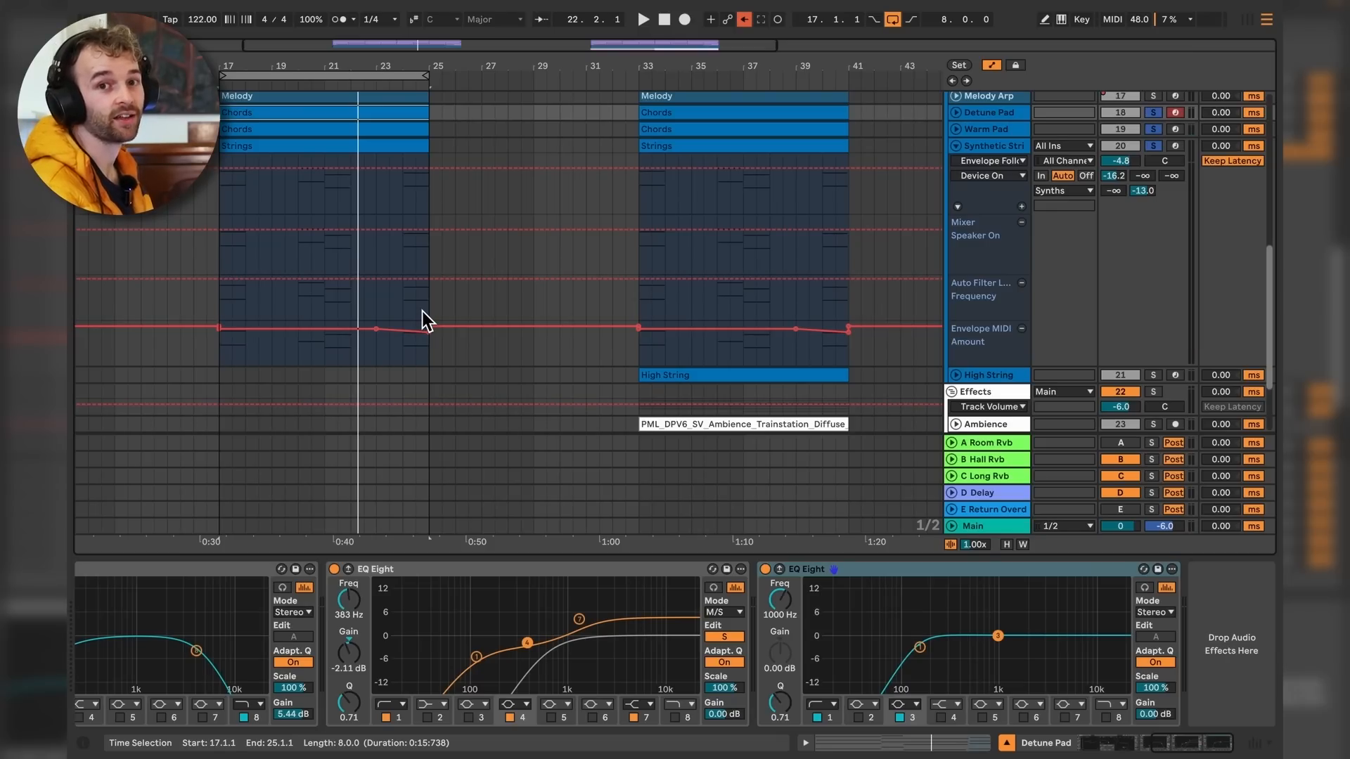
Solo only the Synthetic Strings, activate the A Room Rvb and E Return Overd returns, and play from bar 17.
{"action": "left_click", "coordinate": [423, 311]}
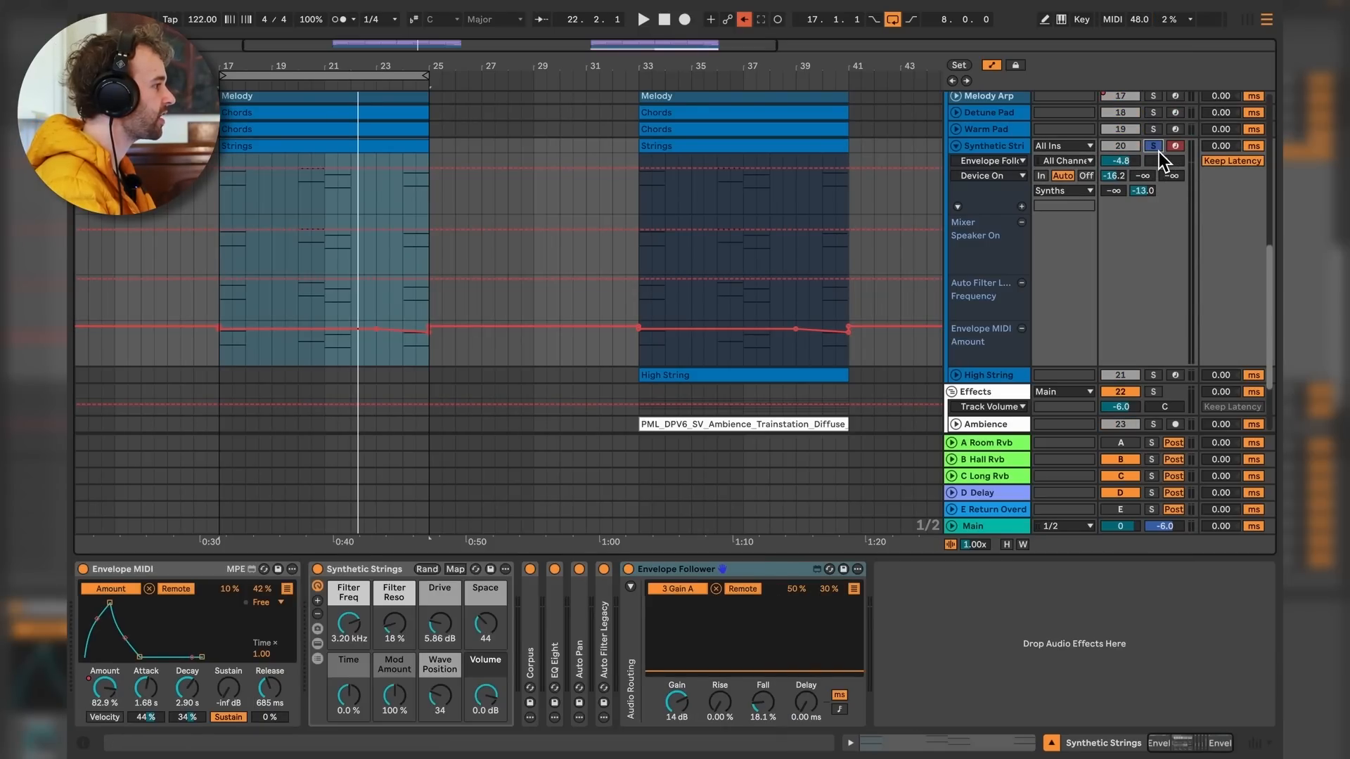
{"action": "left_click", "coordinate": [1021, 444]}
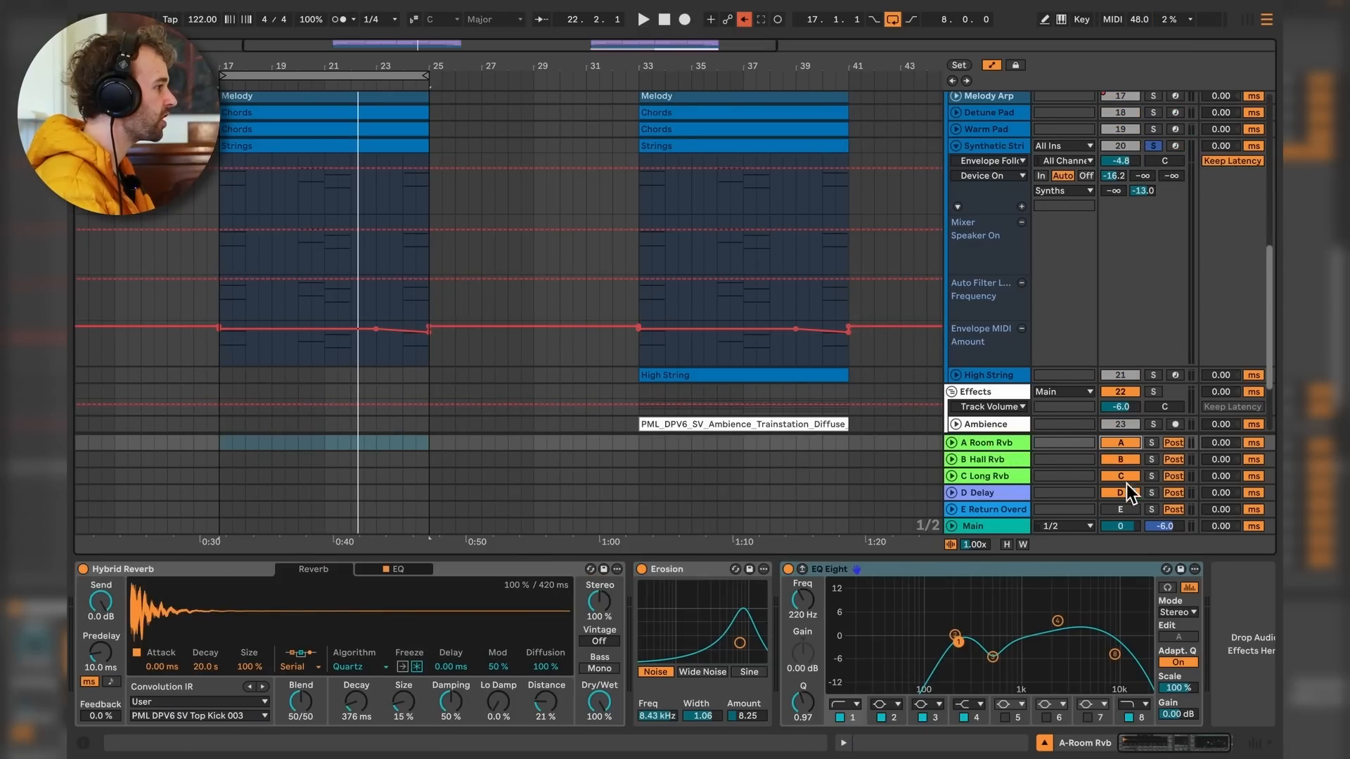
{"action": "left_click", "coordinate": [1122, 510]}
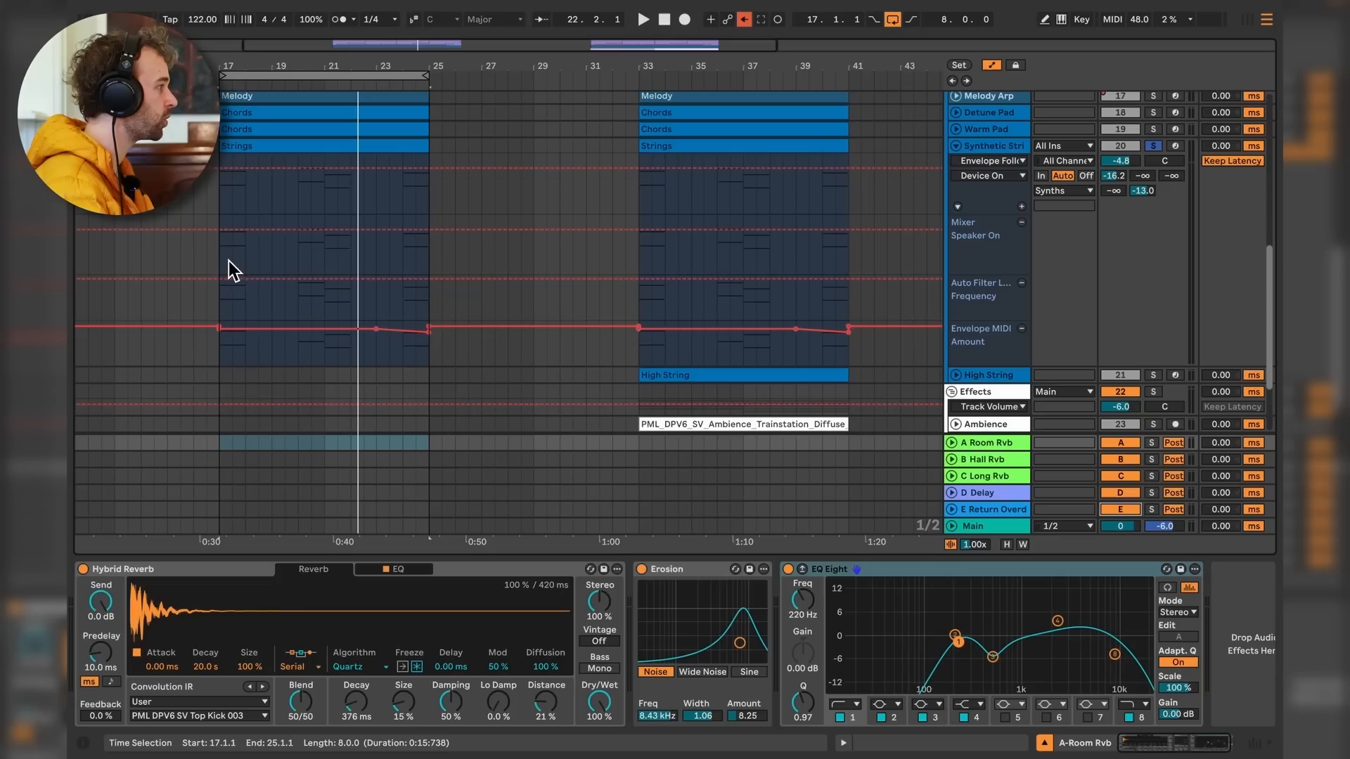
{"action": "left_click", "coordinate": [257, 156]}
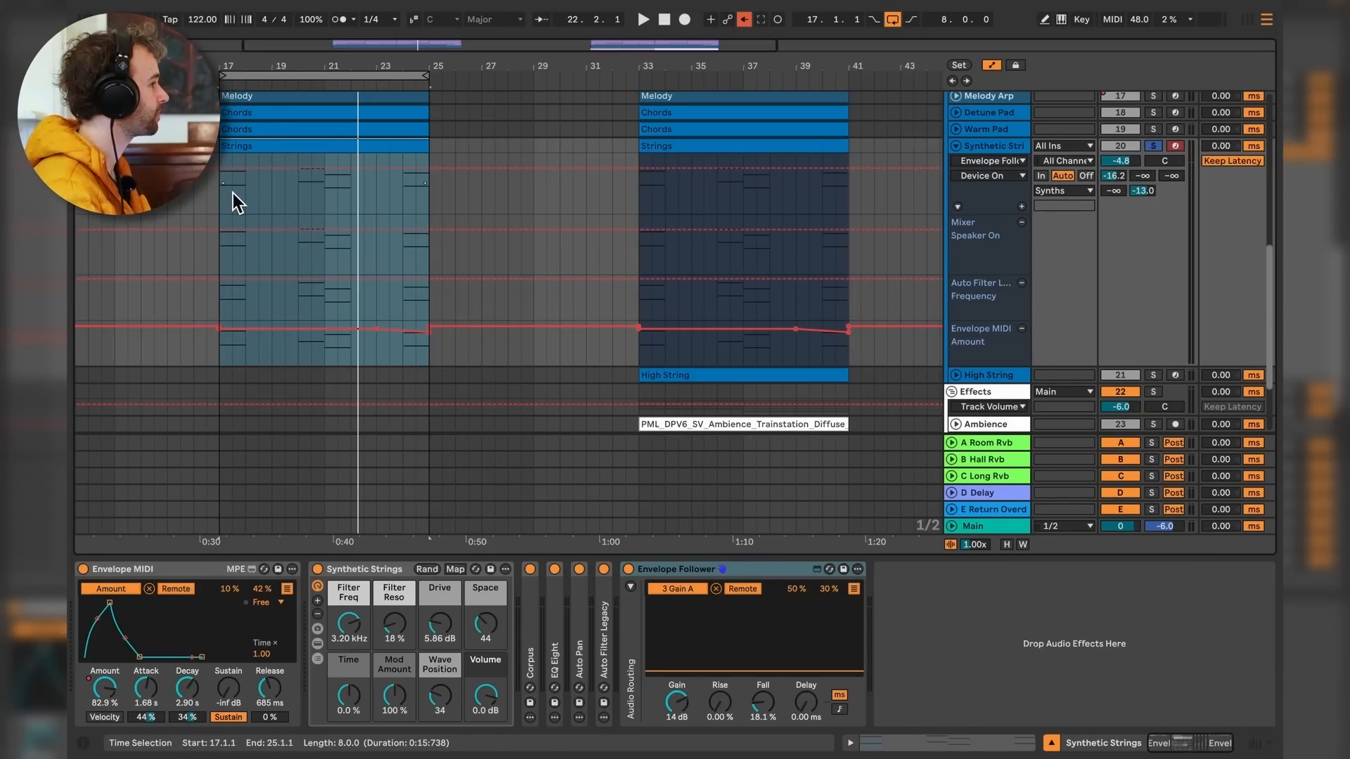
{"action": "key", "text": "space"}
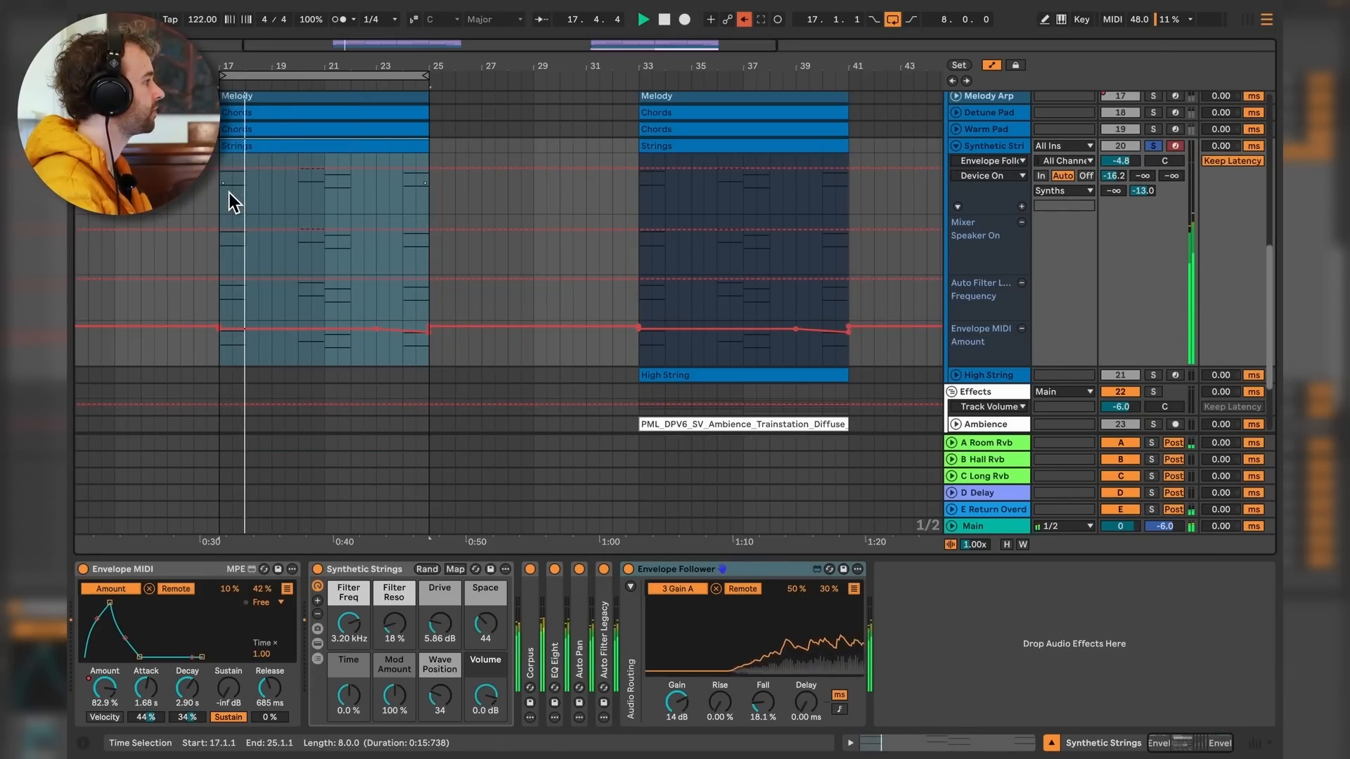
{"action": "key", "text": "space"}
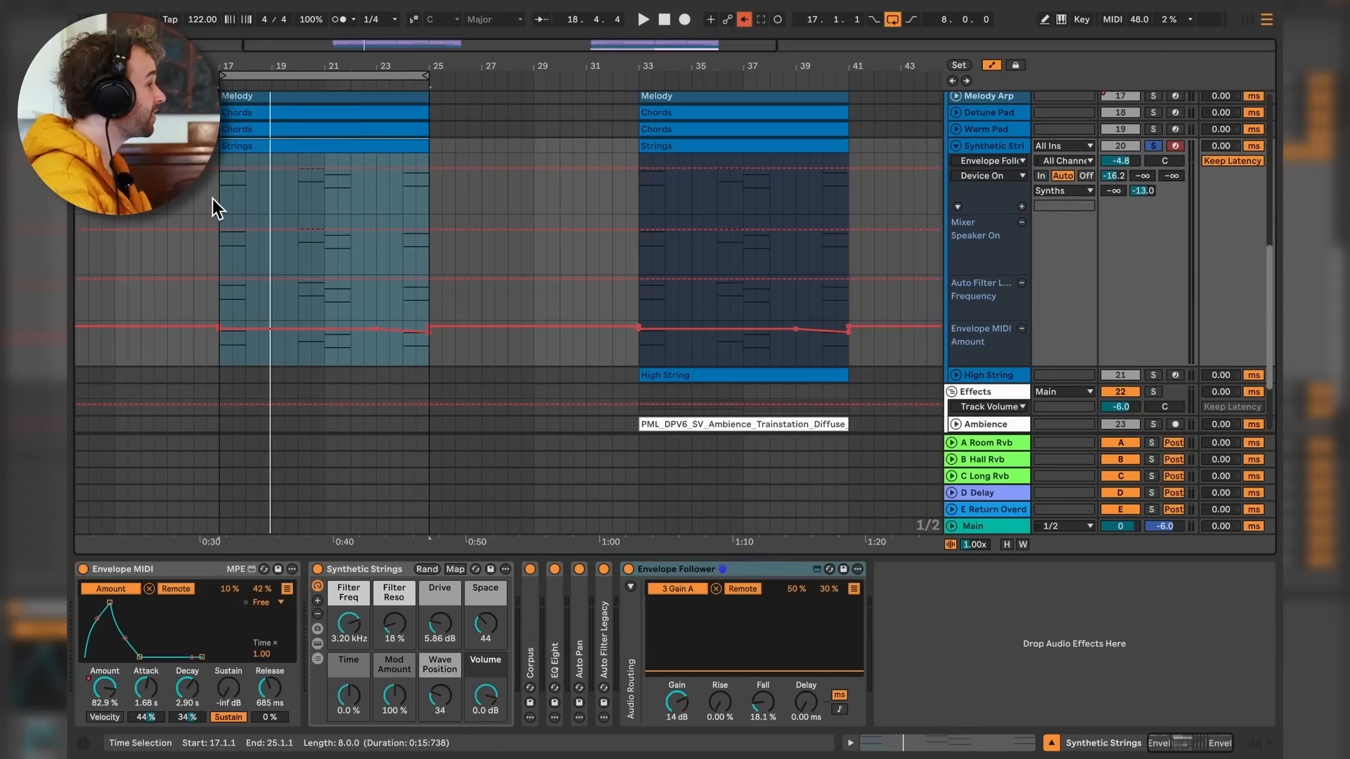
Hide the automation, unfold the High String track in place of Synthetic Strings, and copy its clip from bar 33 to bar 17.
{"action": "key", "text": "a"}
{"action": "left_click", "coordinate": [784, 218]}
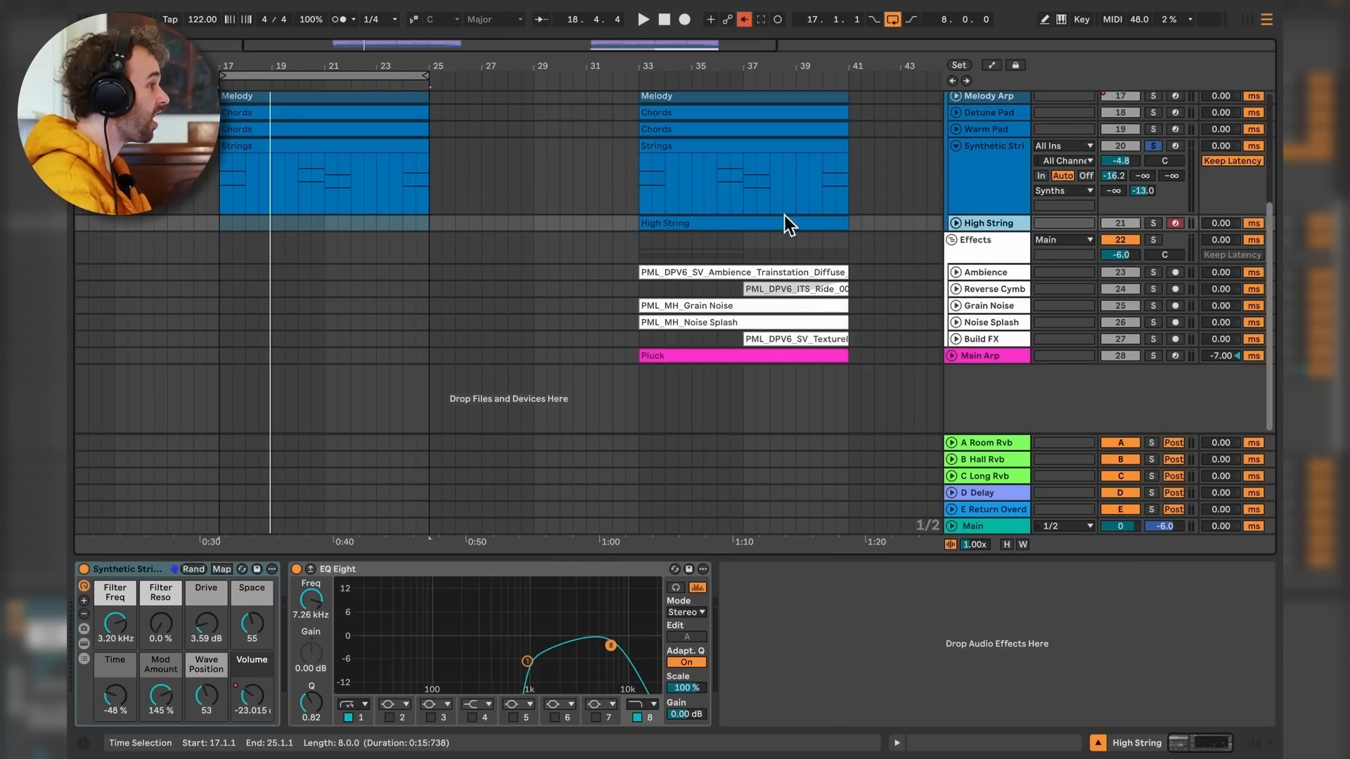
{"action": "left_click", "coordinate": [955, 223]}
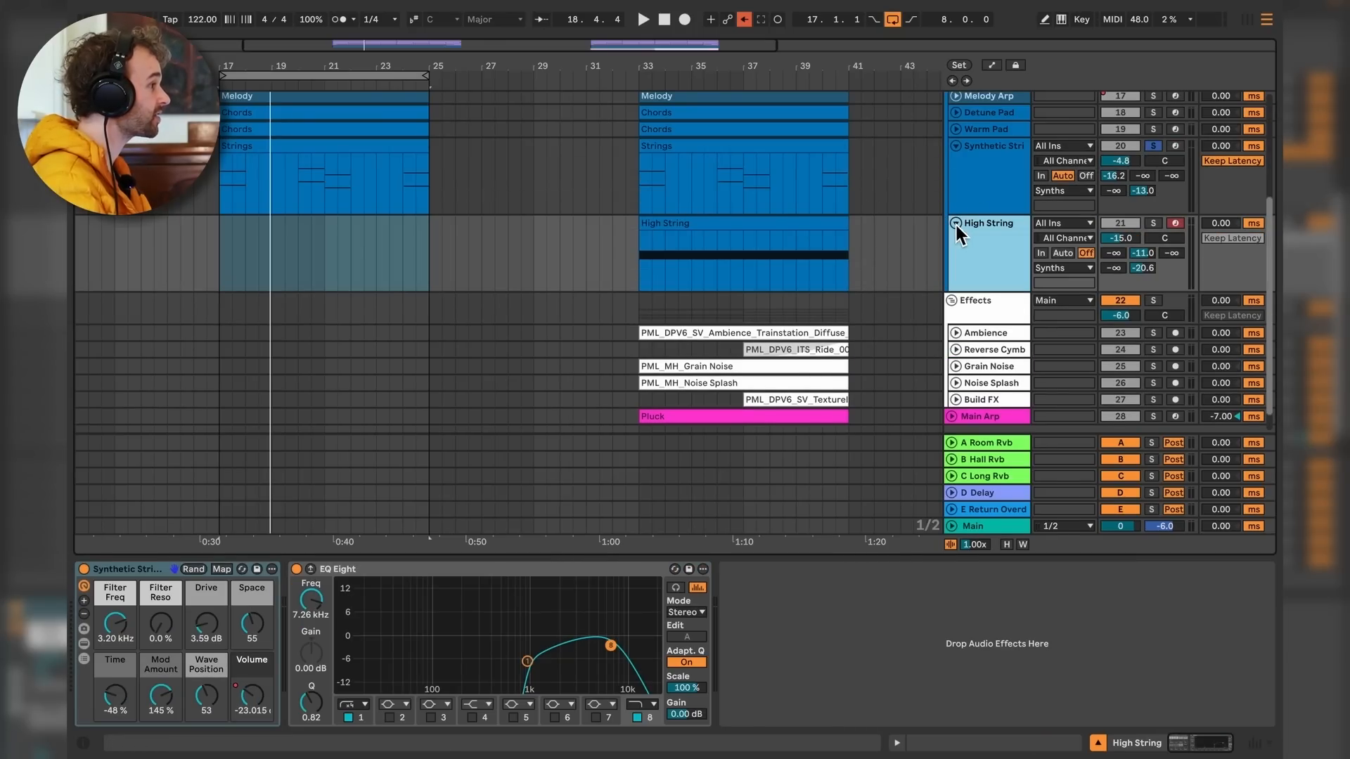
{"action": "left_click", "coordinate": [955, 151]}
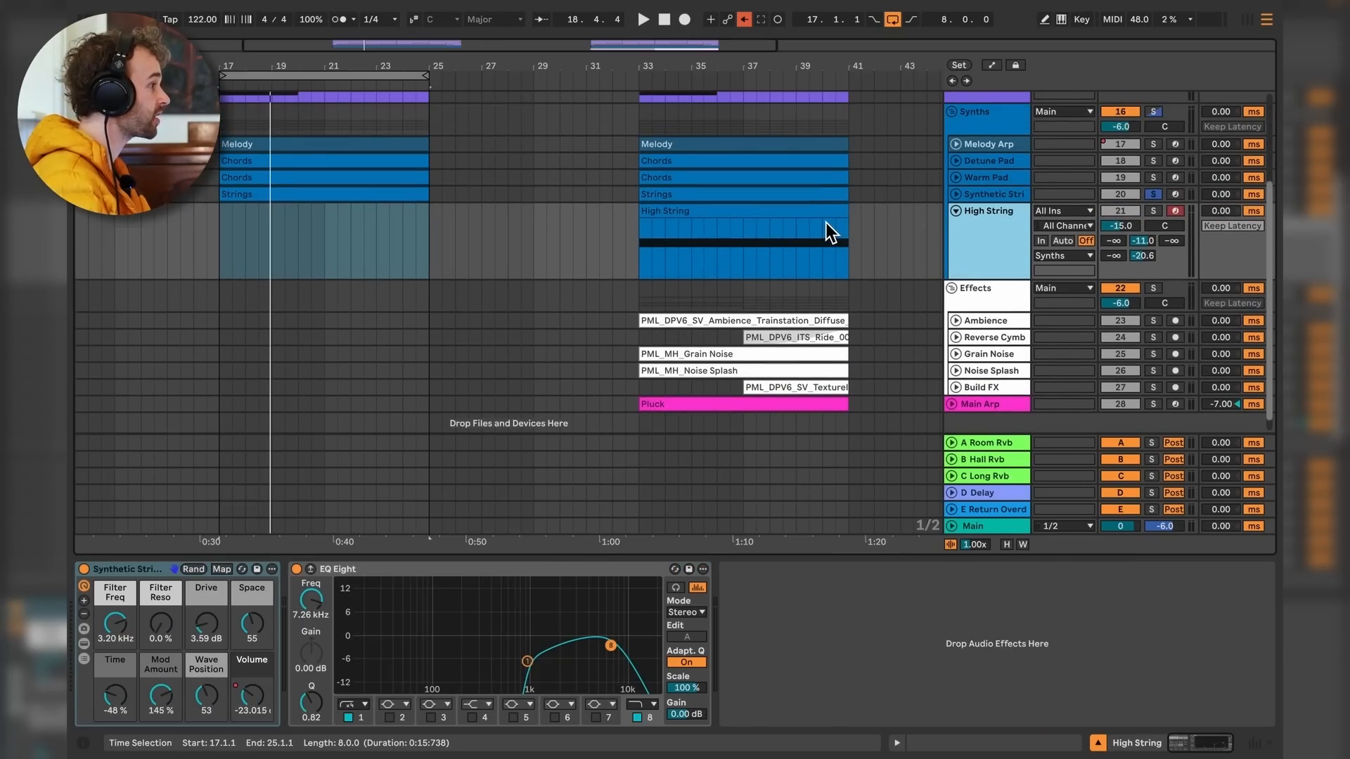
{"action": "left_click_drag", "start_coordinate": [825, 222], "coordinate": [398, 211]}
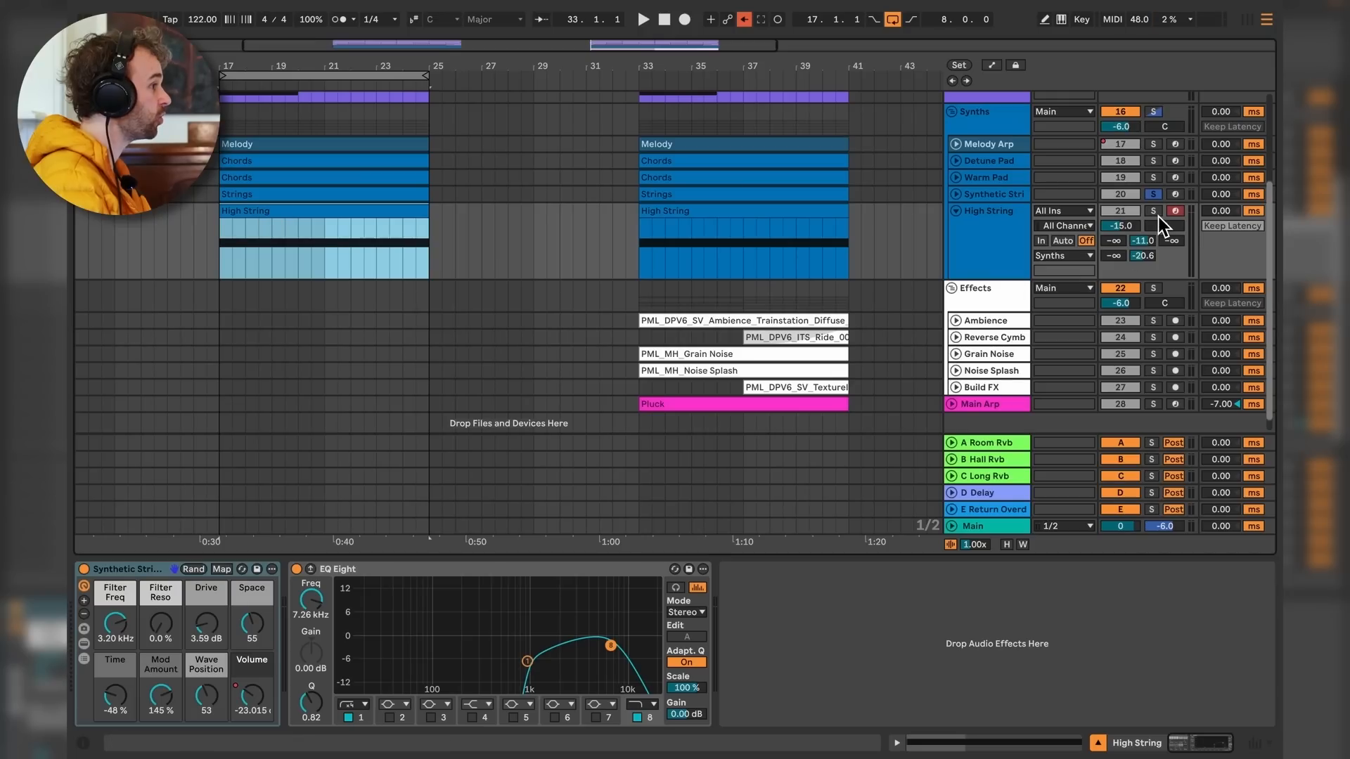
Solo the High String track, play its clip from bar 17, and examine its Synthetic Strings rack and EQ Eight.
{"action": "left_click", "coordinate": [1152, 210]}
{"action": "left_click", "coordinate": [395, 220]}
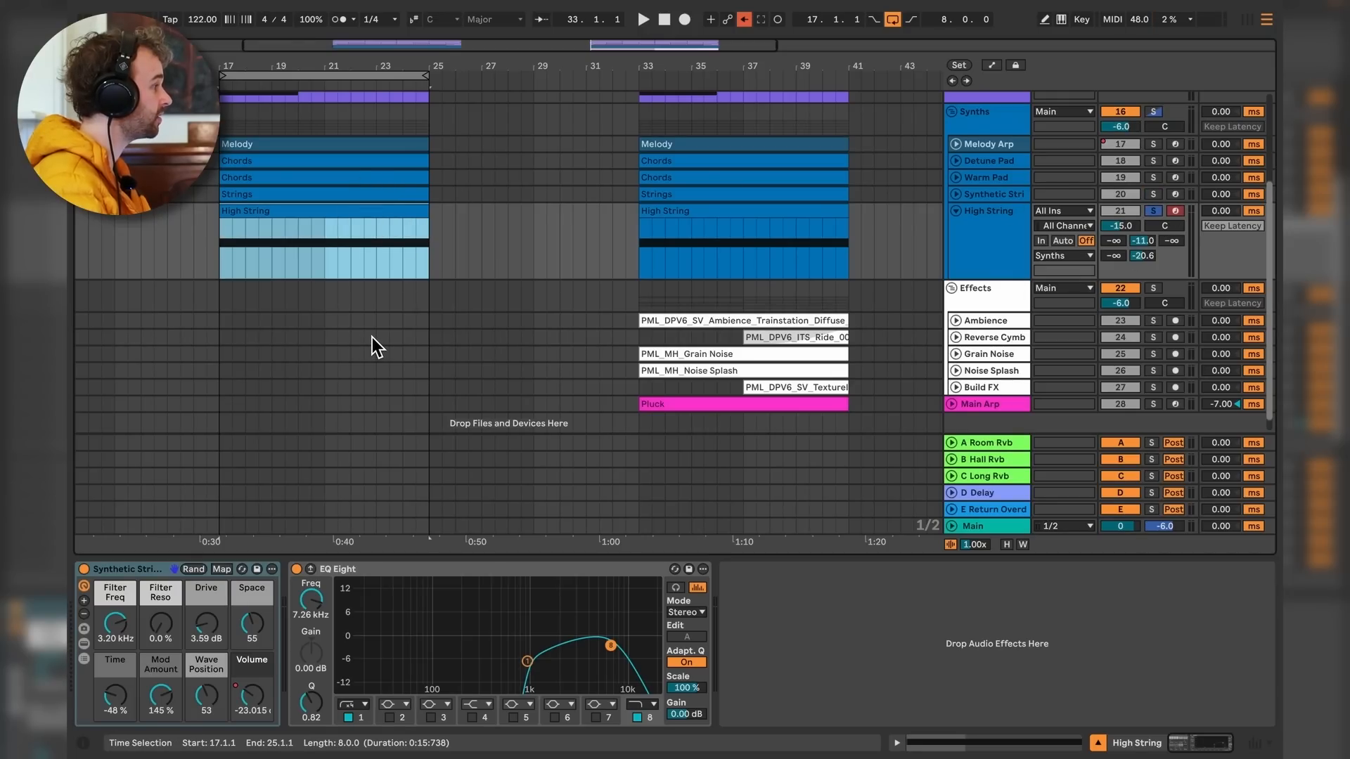
{"action": "key", "text": "space"}
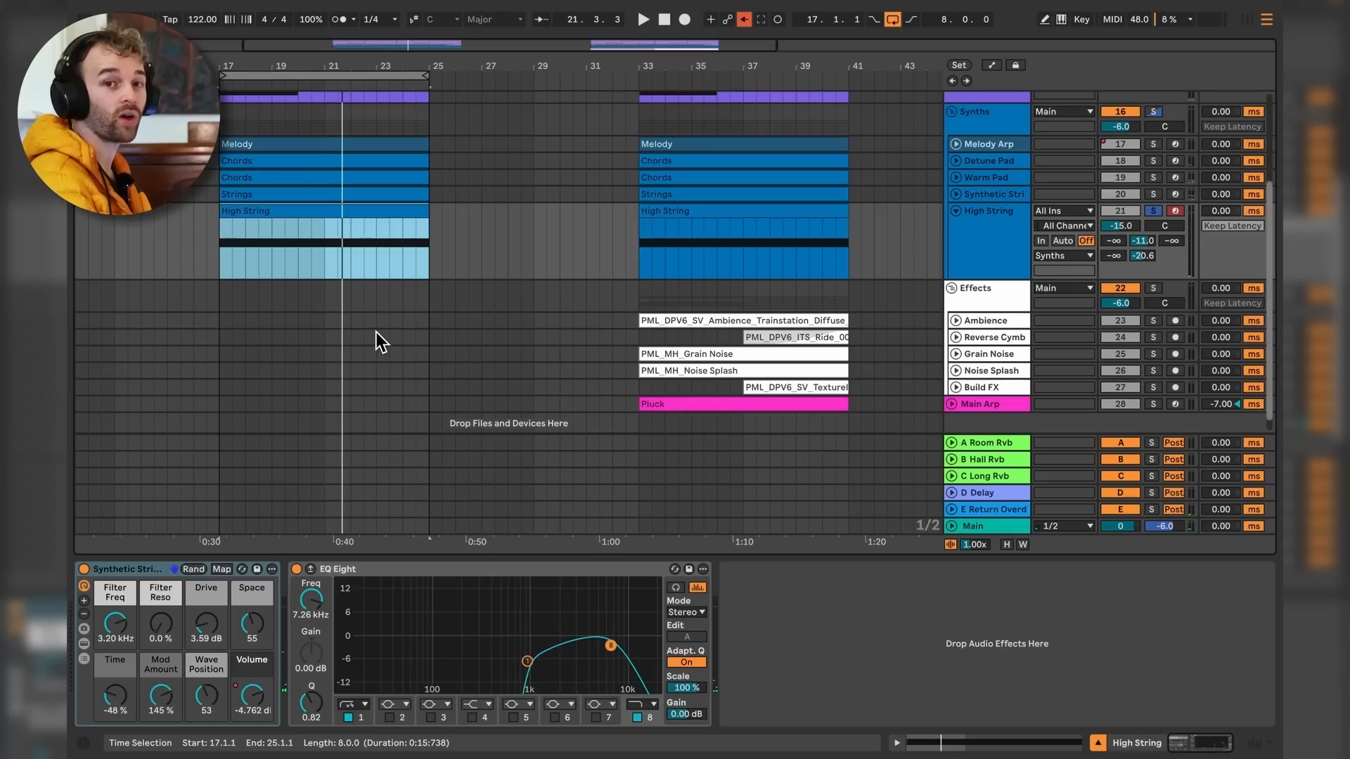
{"action": "left_click", "coordinate": [157, 591]}
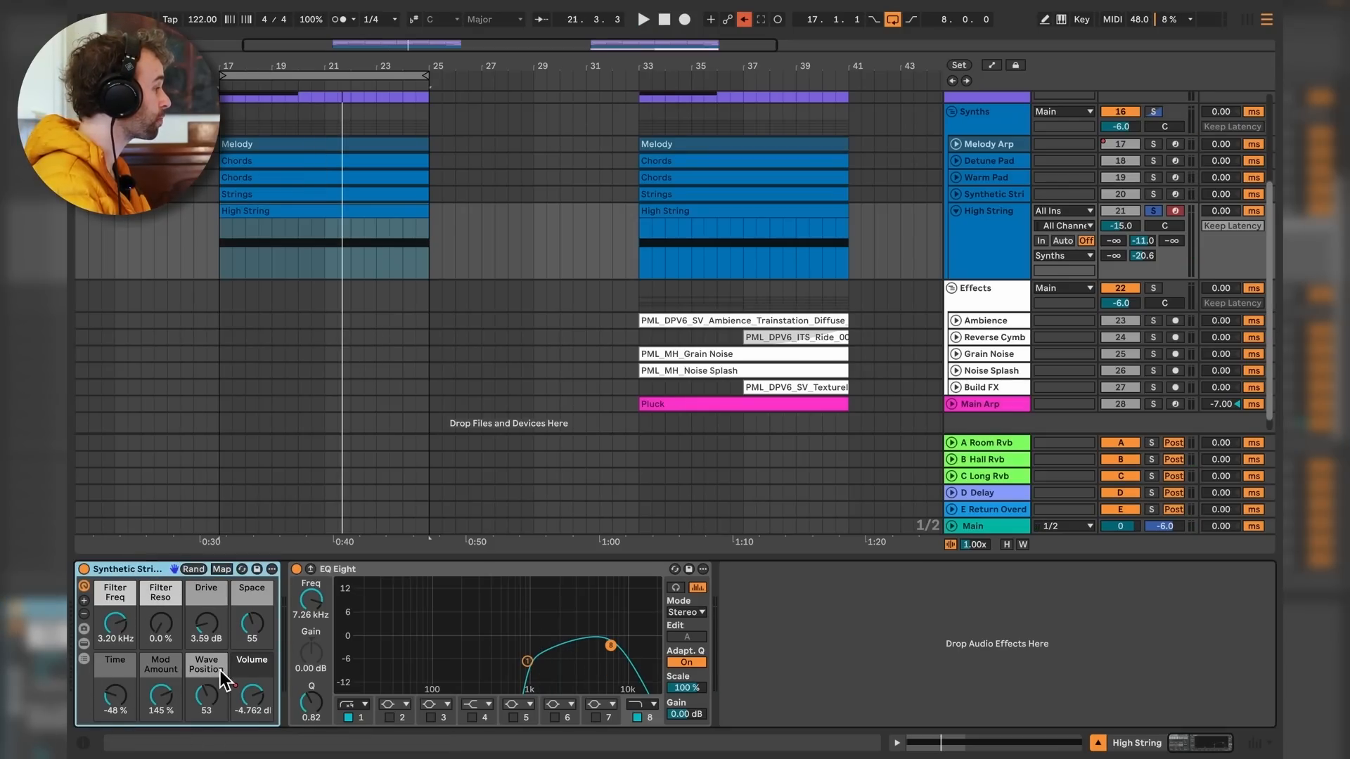
{"action": "left_click", "coordinate": [335, 614]}
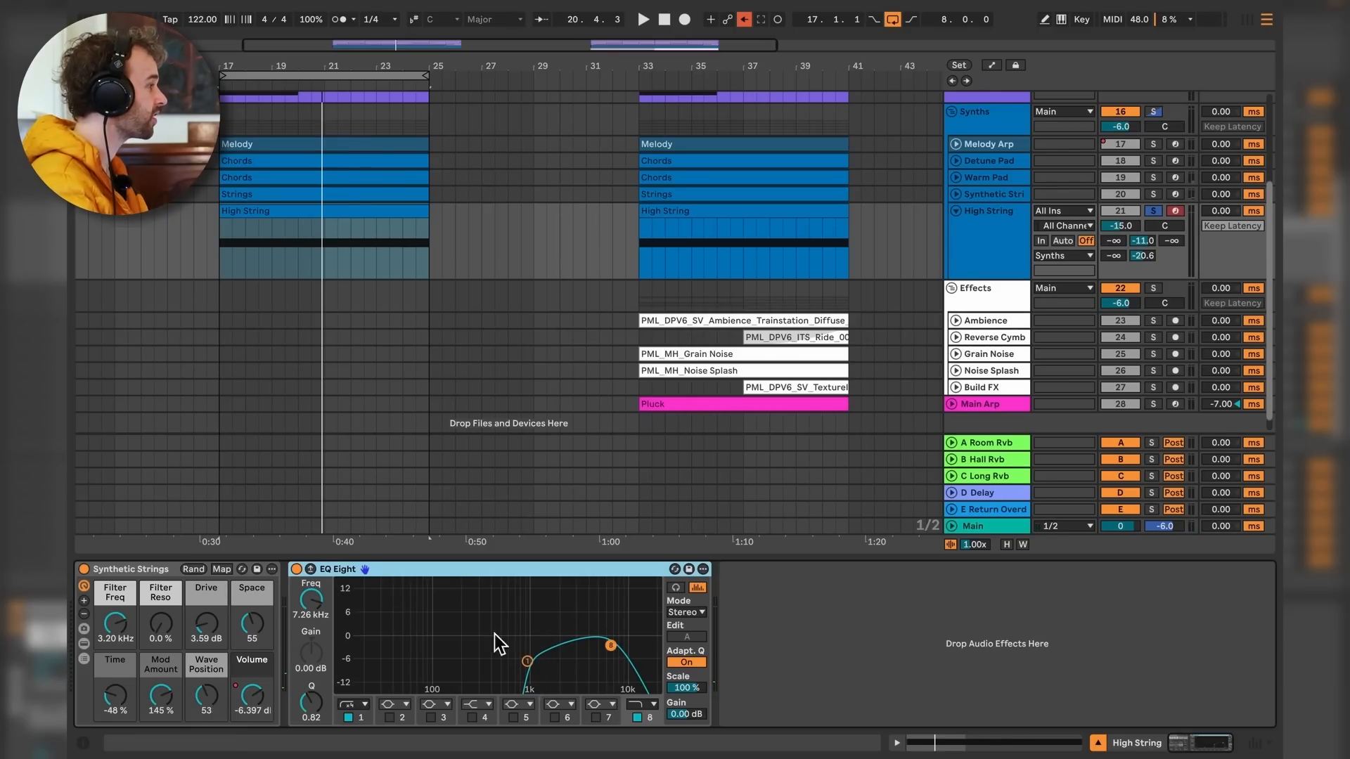
Review the High String's Volume automation by selecting its lane from bar 17 to bar 25, then hide the automation.
{"action": "scroll", "coordinate": [422, 320], "scroll_direction": "up", "scroll_amount": 5}
{"action": "double_click", "coordinate": [387, 372]}
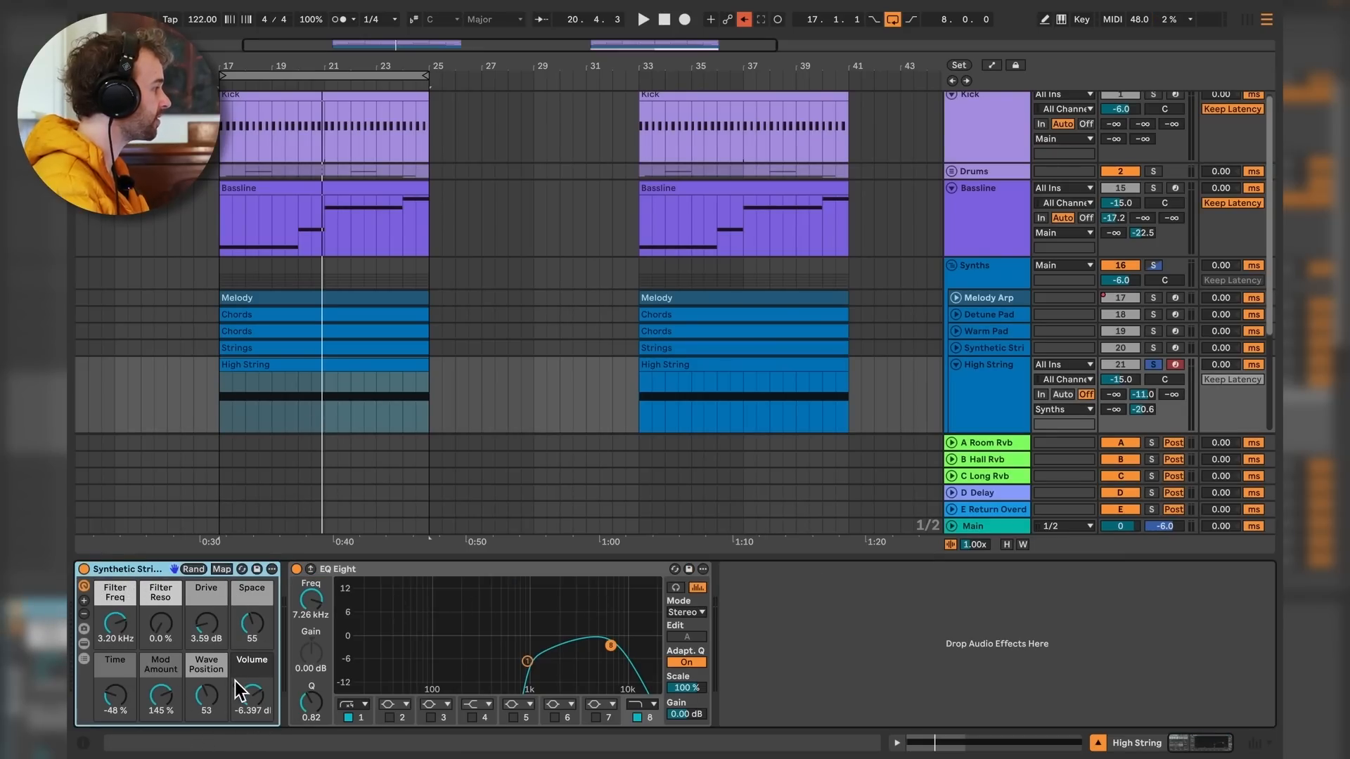
{"action": "key", "text": "a"}
{"action": "left_click", "coordinate": [227, 407]}
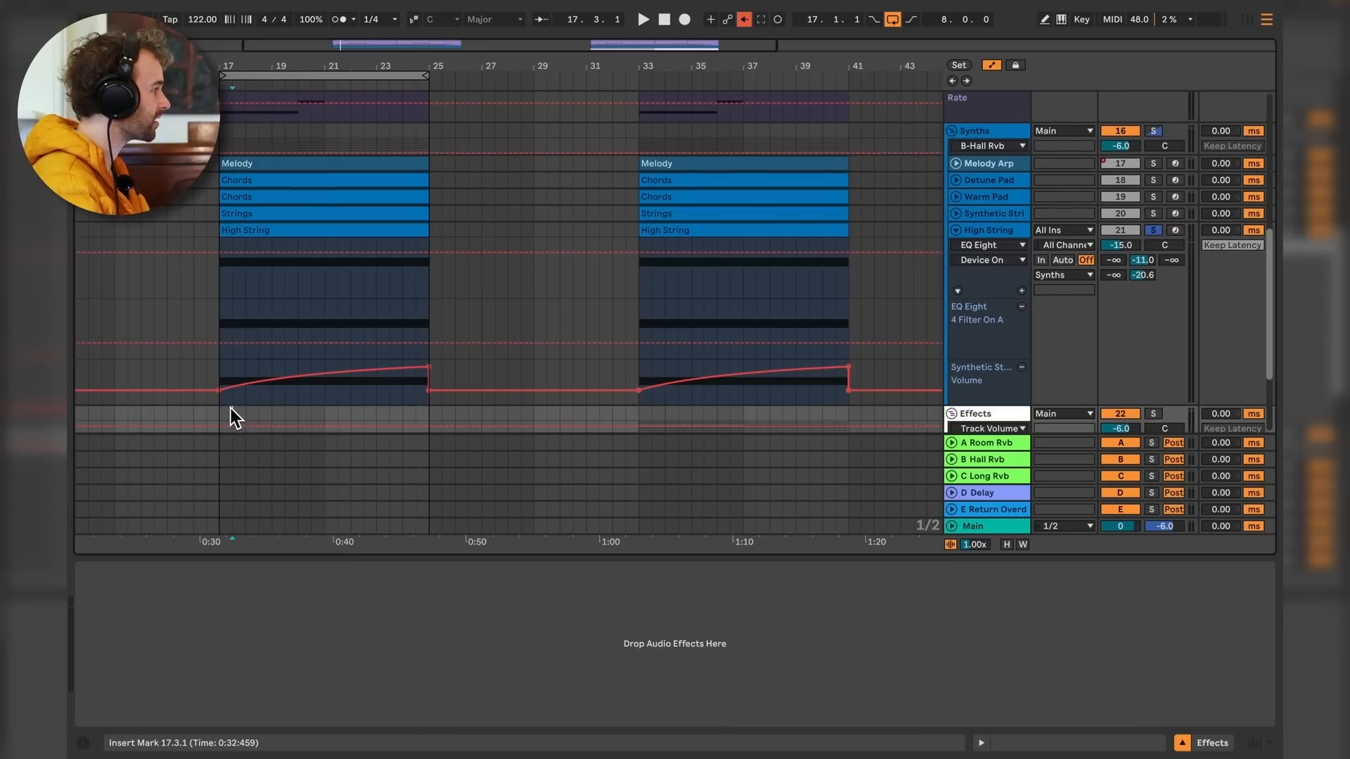
{"action": "left_click_drag", "start_coordinate": [226, 403], "coordinate": [427, 398]}
{"action": "key", "text": "a"}
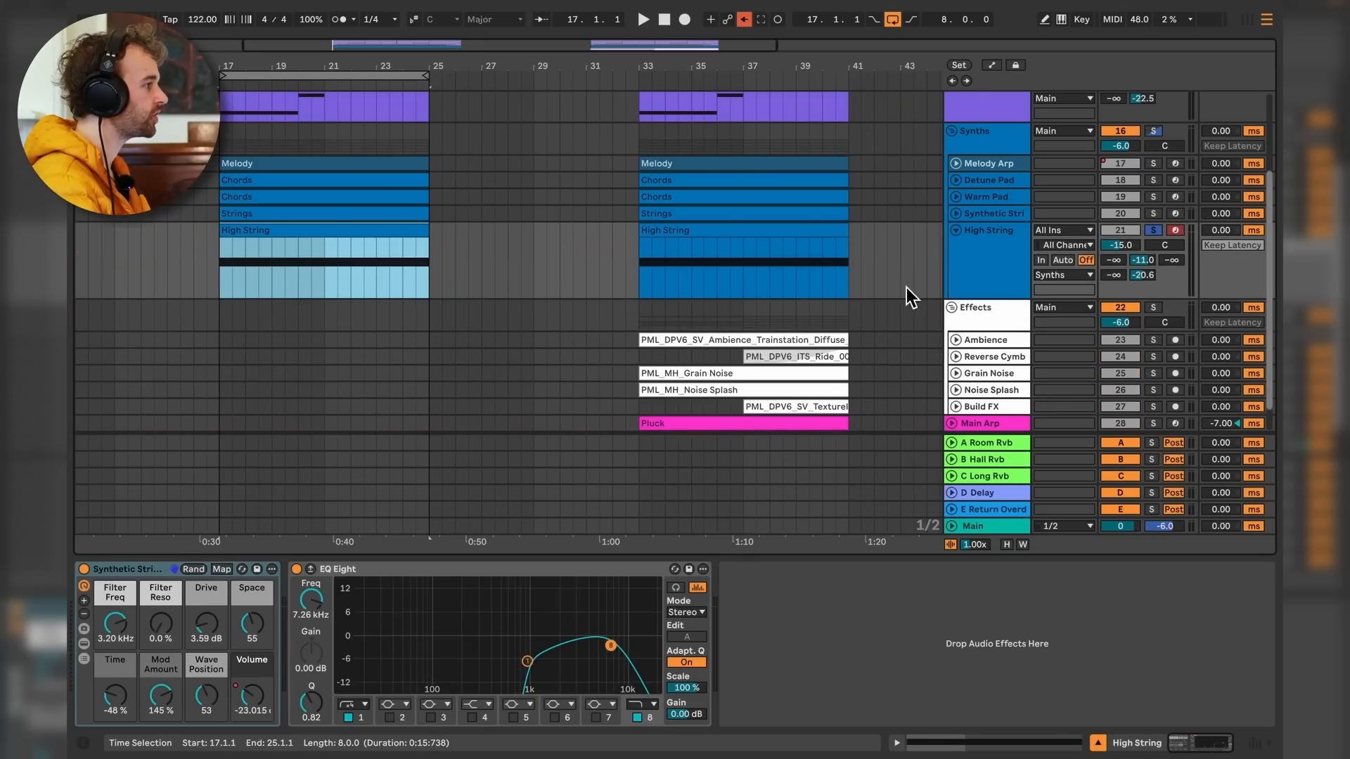
Select the Synths group, unfold its collapsed EQ Eight, and activate that equalizer.
{"action": "left_click", "coordinate": [980, 260]}
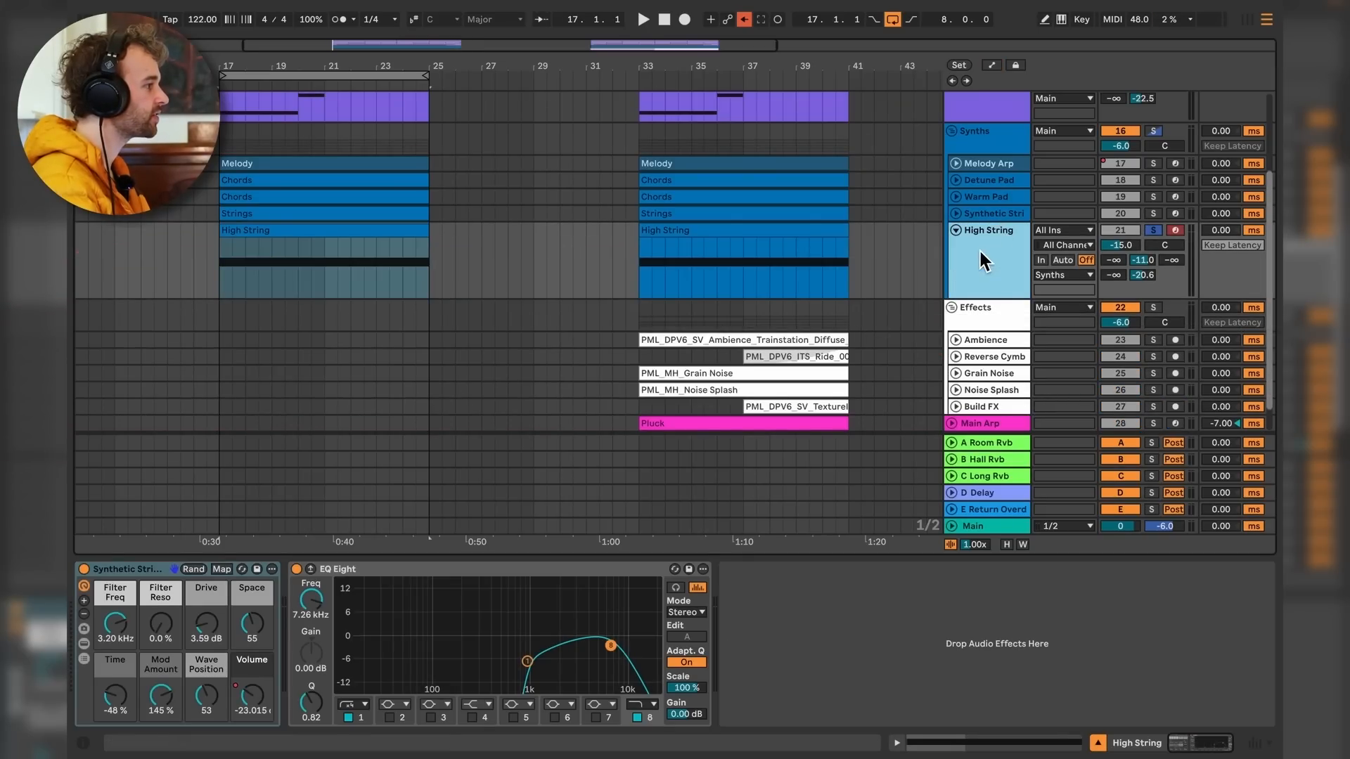
{"action": "left_click", "coordinate": [1006, 466]}
{"action": "left_click", "coordinate": [1010, 515]}
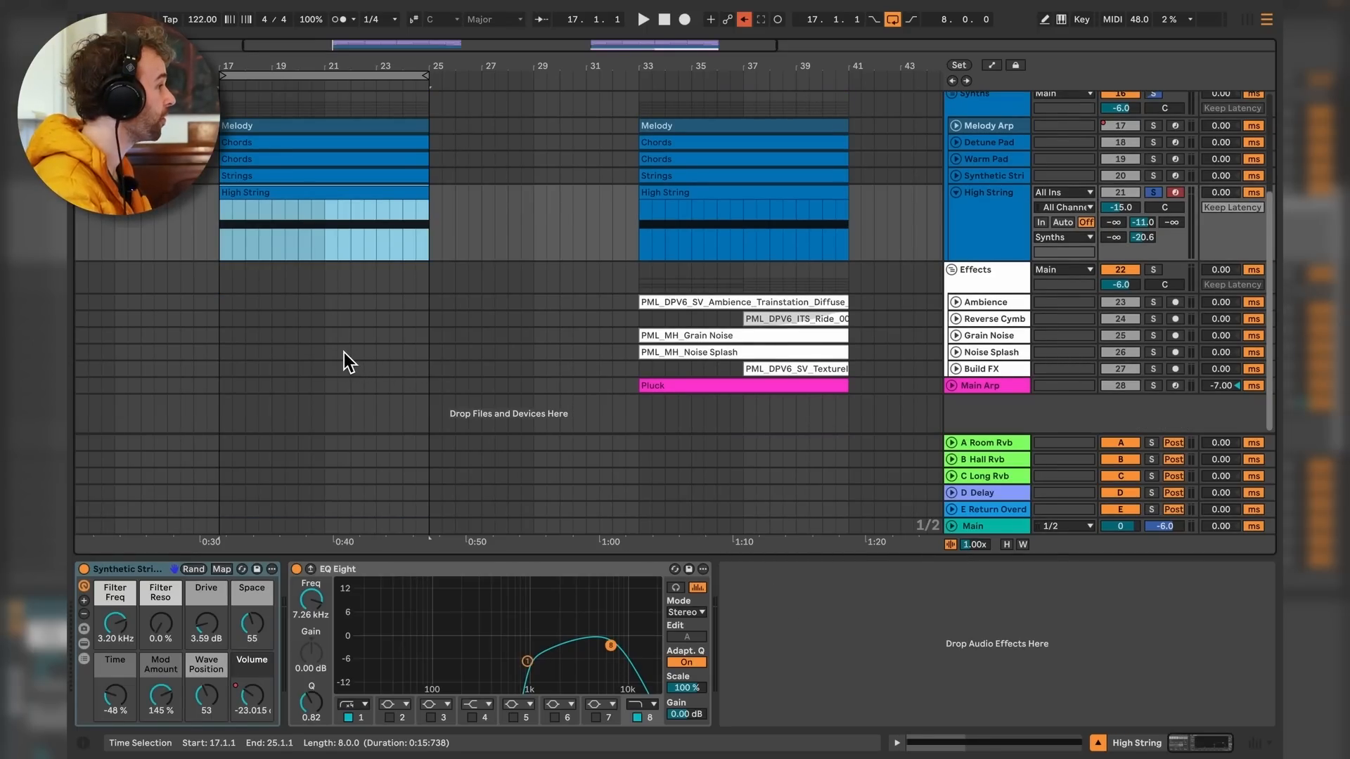
{"action": "scroll", "coordinate": [344, 352], "scroll_direction": "up", "scroll_amount": 10}
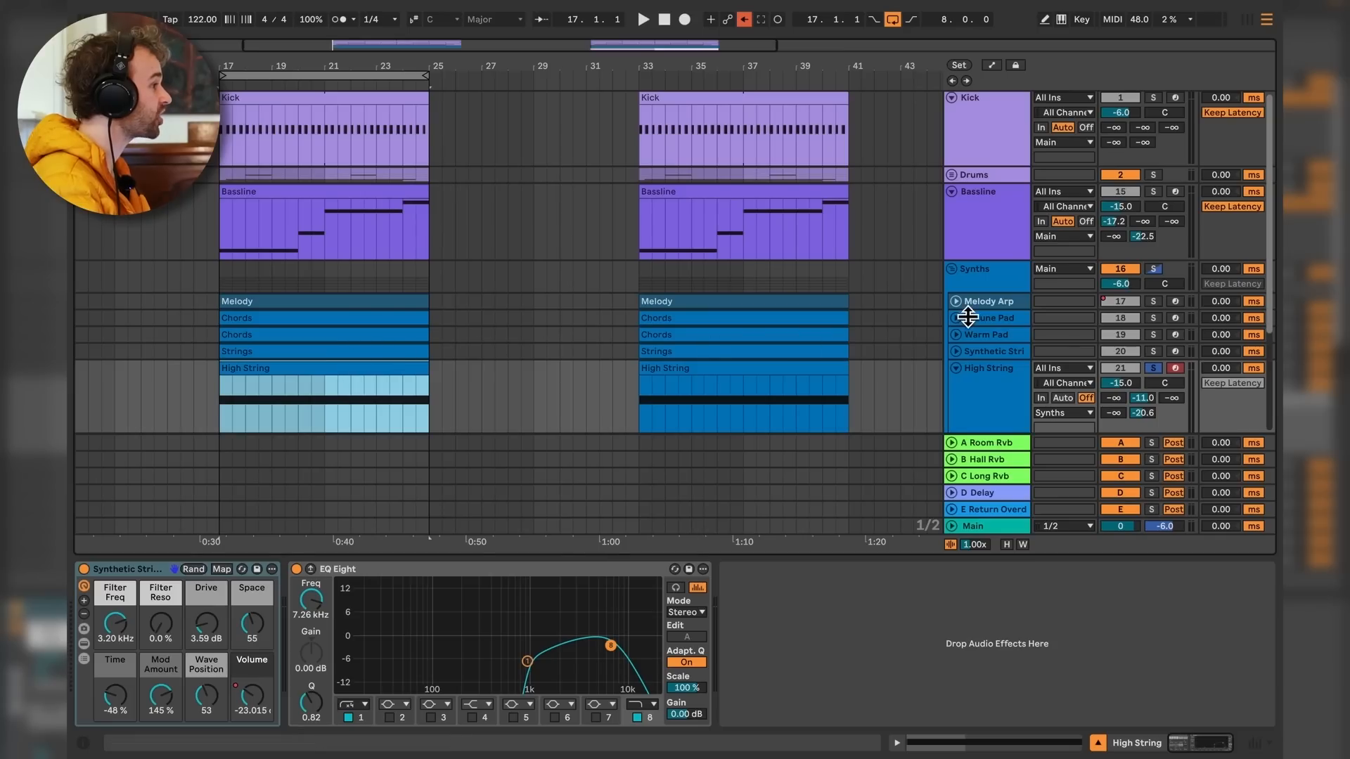
{"action": "left_click", "coordinate": [1017, 284]}
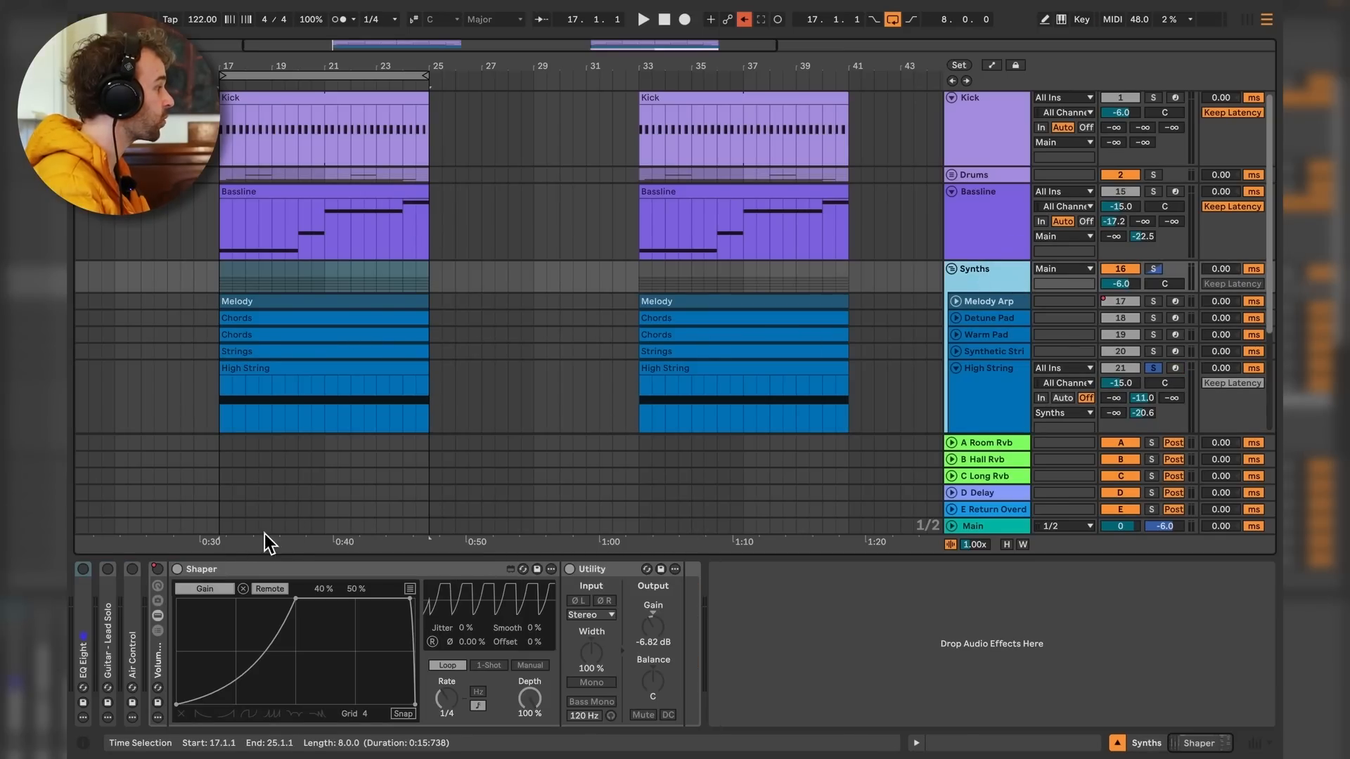
{"action": "double_click", "coordinate": [82, 609]}
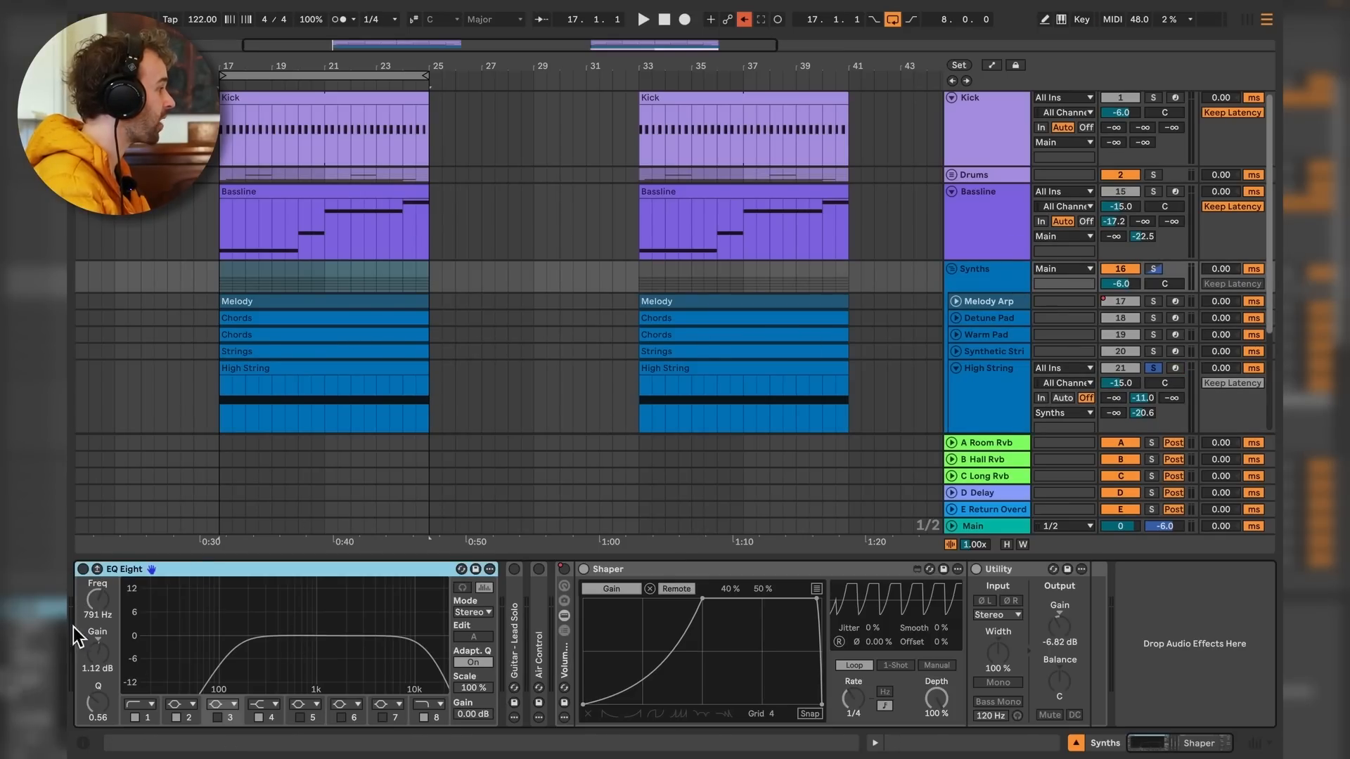
{"action": "left_click", "coordinate": [83, 570]}
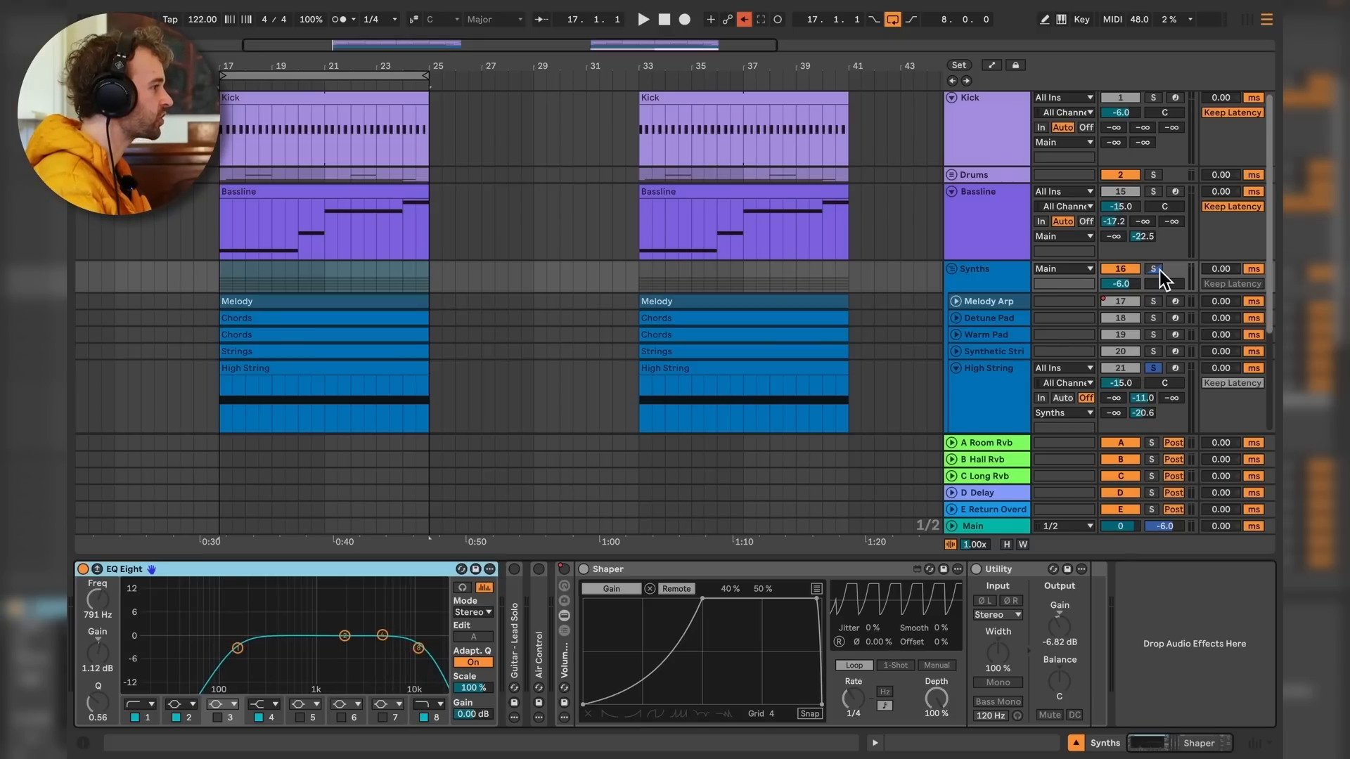
Solo the whole Synths group, play from bar 17, and compare the sound with its EQ Eight bypassed and active.
{"action": "left_click", "coordinate": [534, 314]}
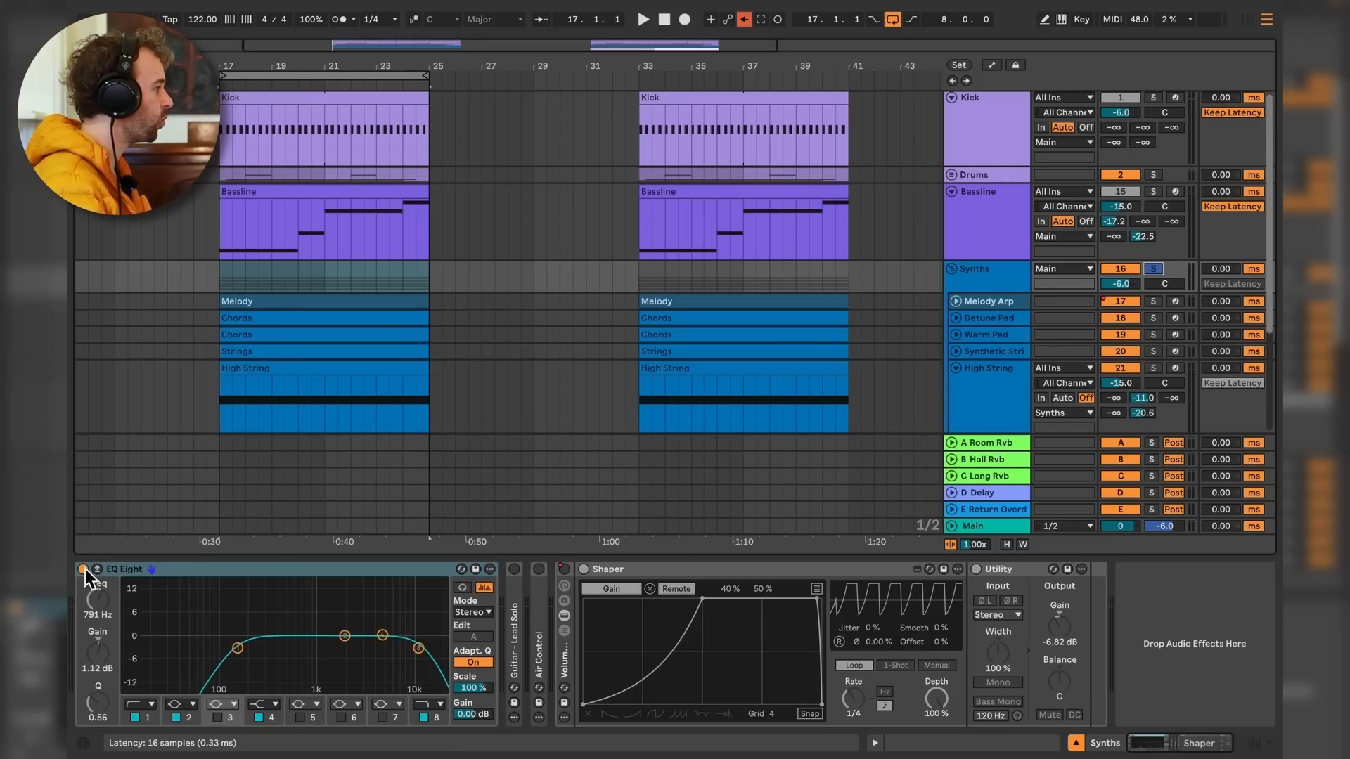
{"action": "key", "text": "space"}
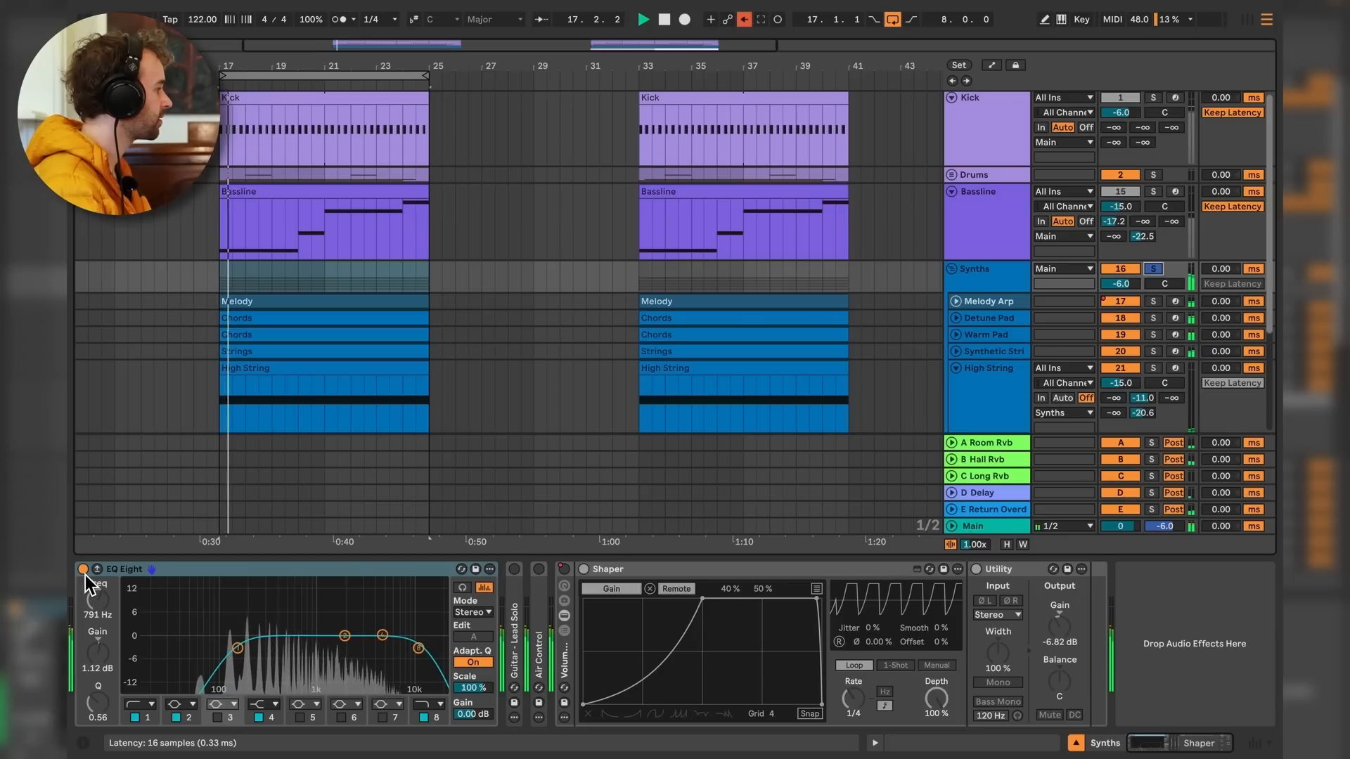
{"action": "left_click", "coordinate": [84, 570]}
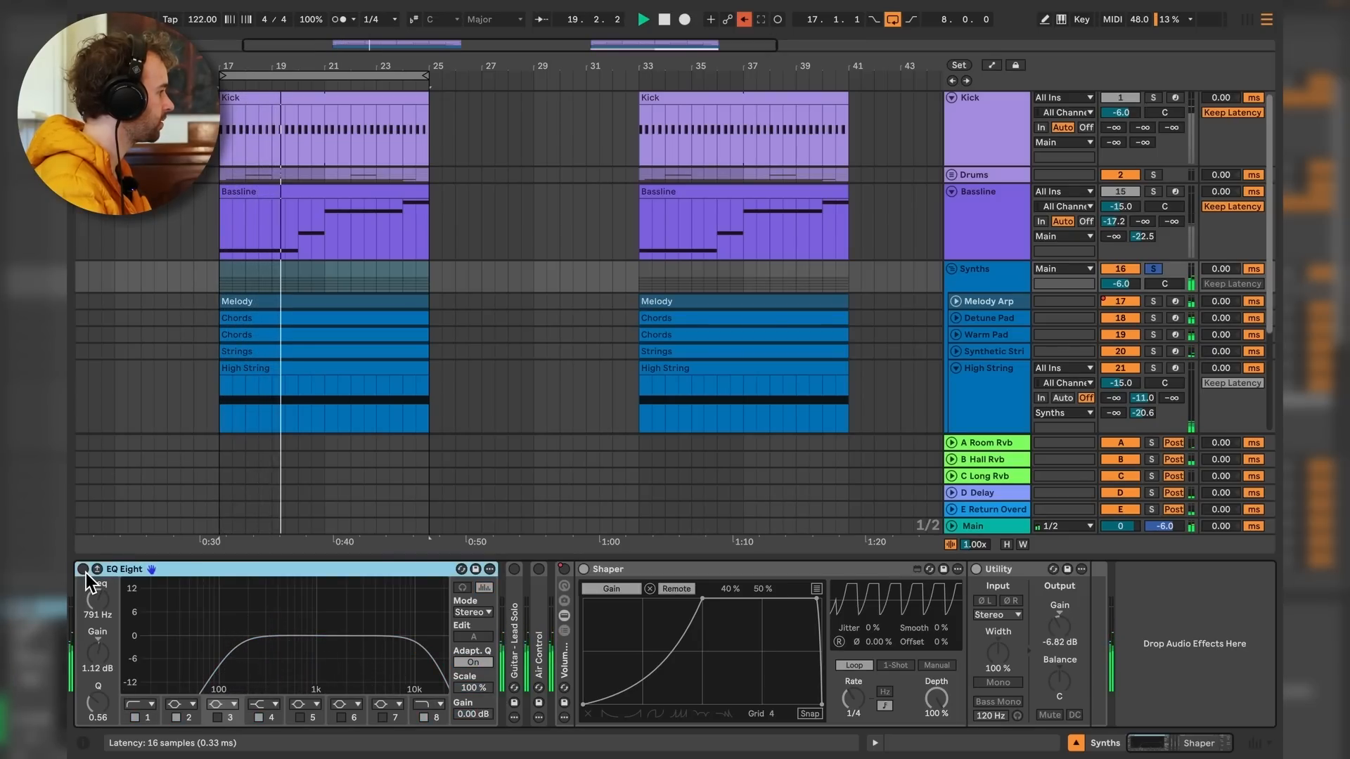
{"action": "left_click", "coordinate": [84, 570]}
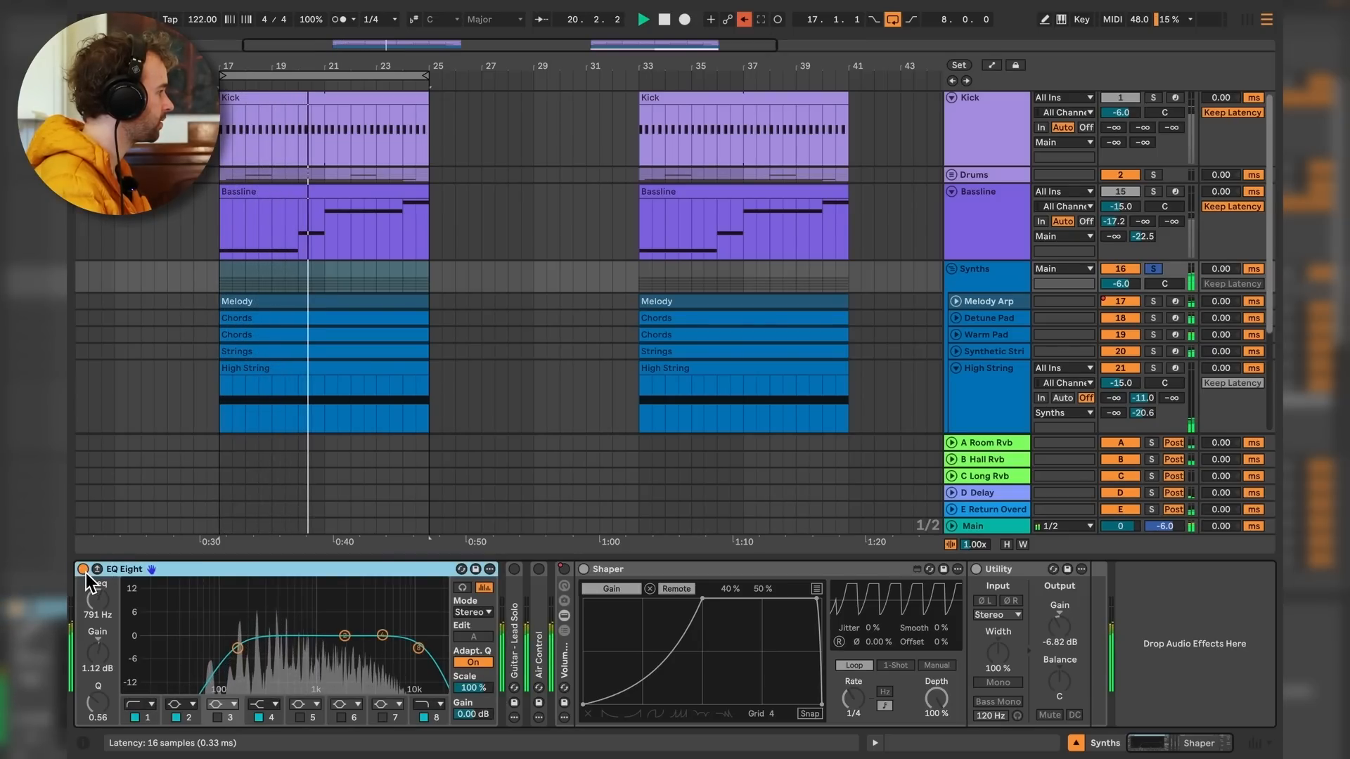
{"action": "left_click", "coordinate": [84, 570]}
{"action": "left_click", "coordinate": [84, 569]}
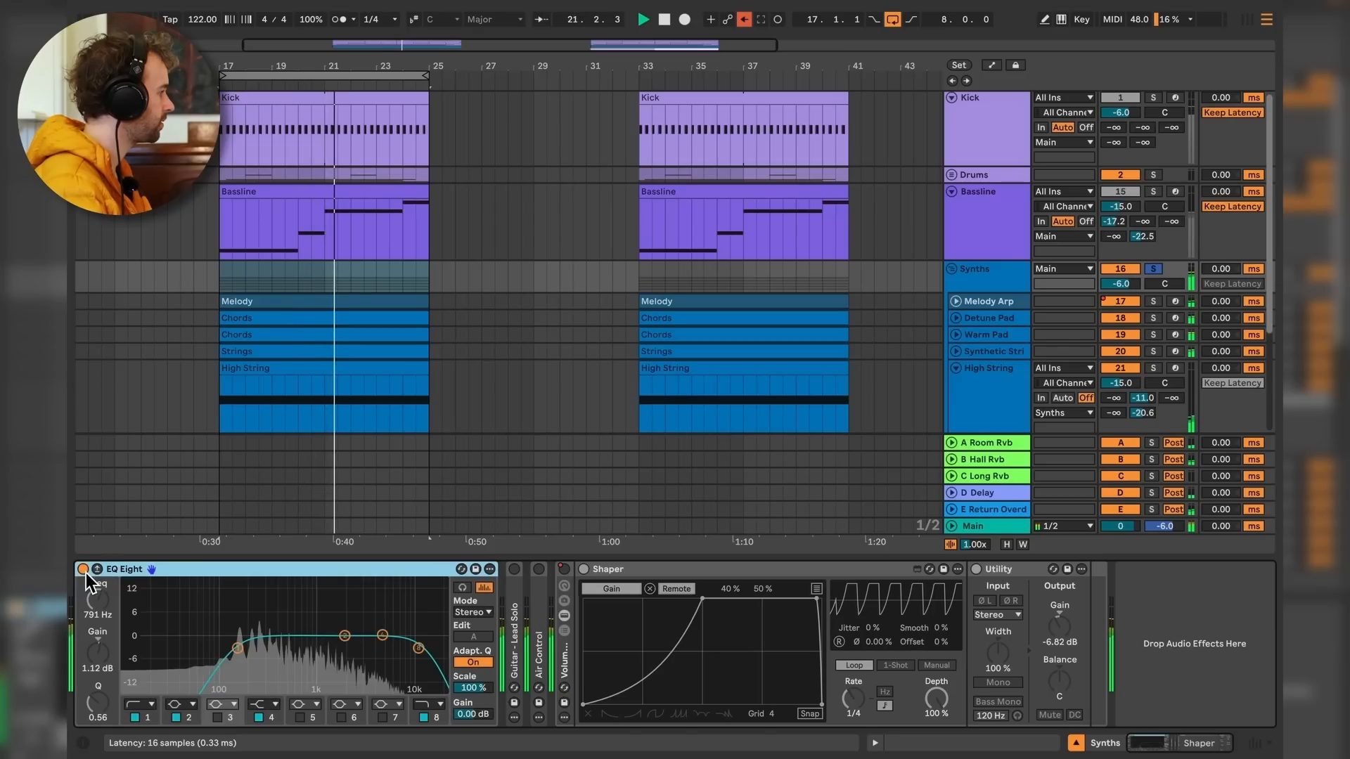
{"action": "key", "text": "space"}
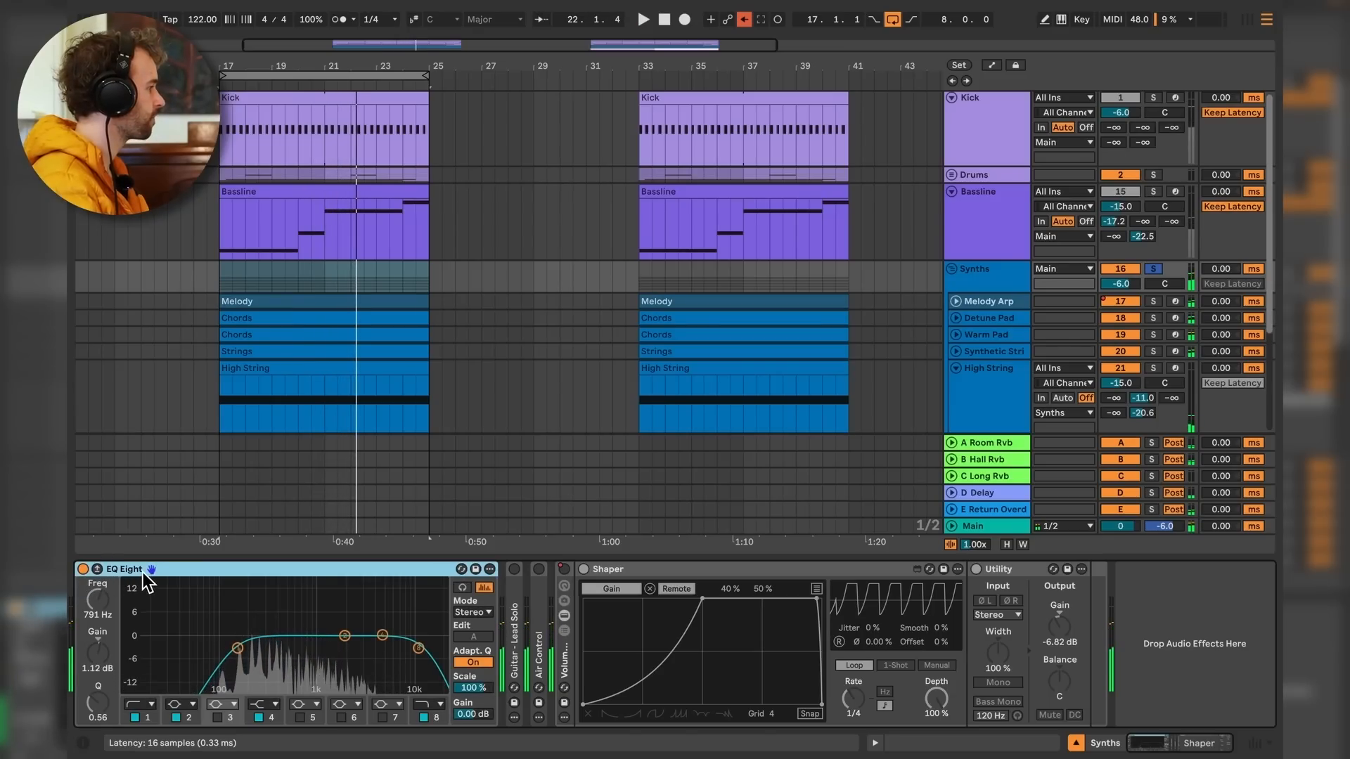
Unfold and activate the Guitar - Lead Solo compressor on the Synths group, and play the group with it.
{"action": "double_click", "coordinate": [514, 618]}
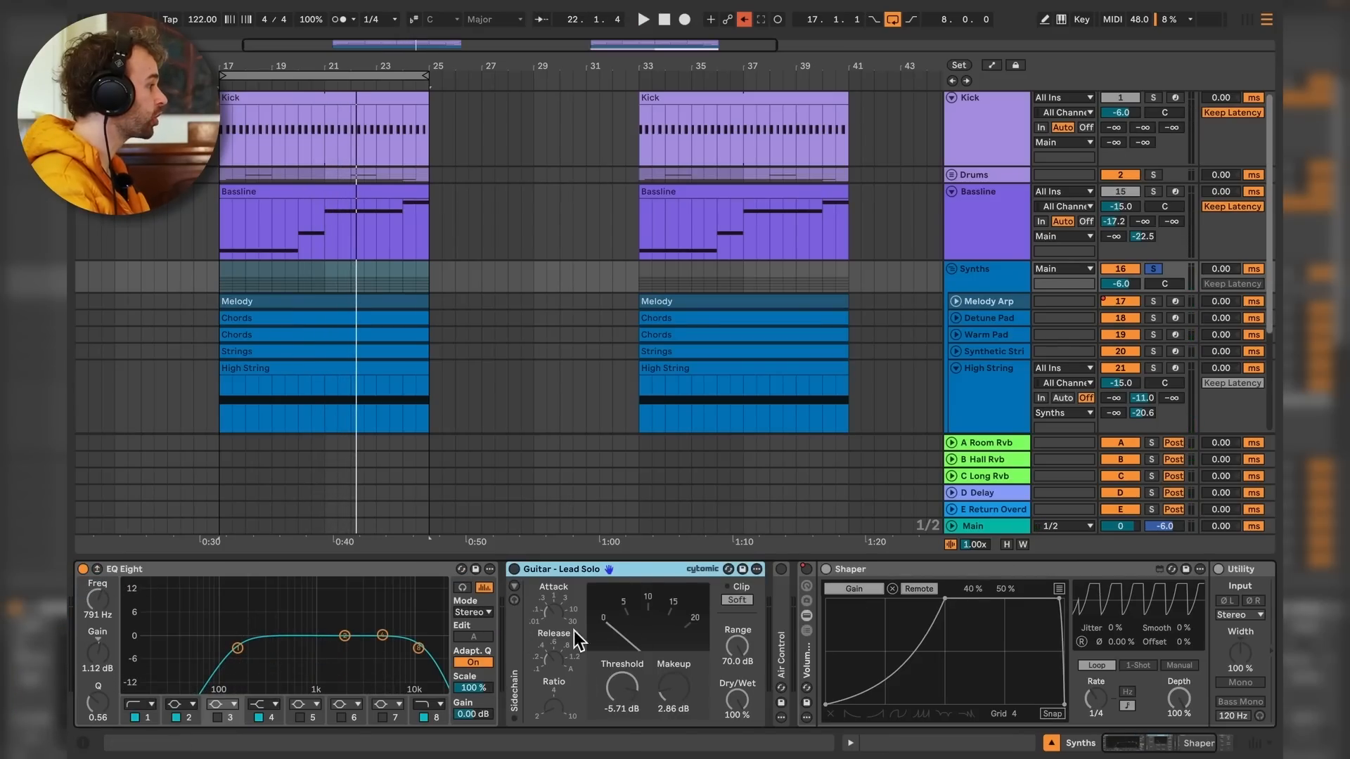
{"action": "left_click", "coordinate": [515, 570]}
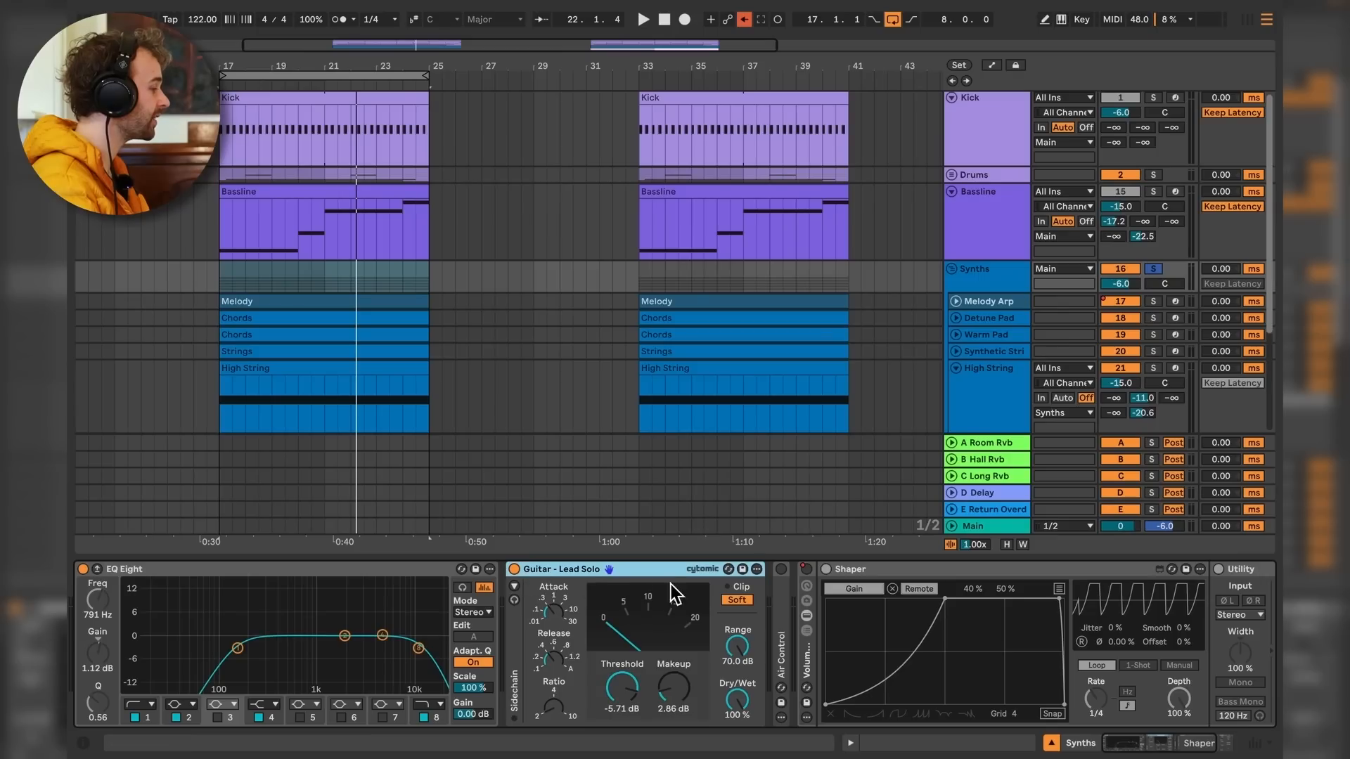
{"action": "scroll", "coordinate": [343, 658], "scroll_direction": "right", "scroll_amount": 4}
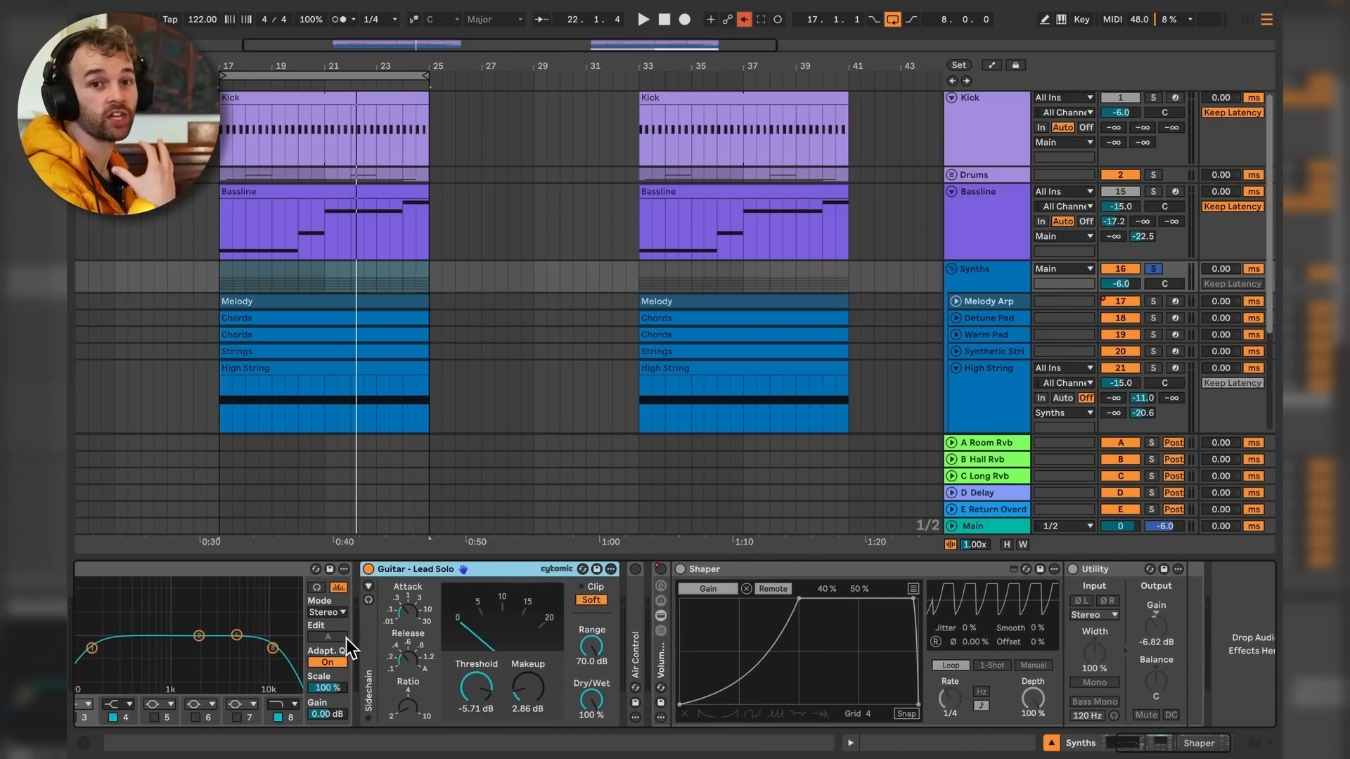
{"action": "key", "text": "space"}
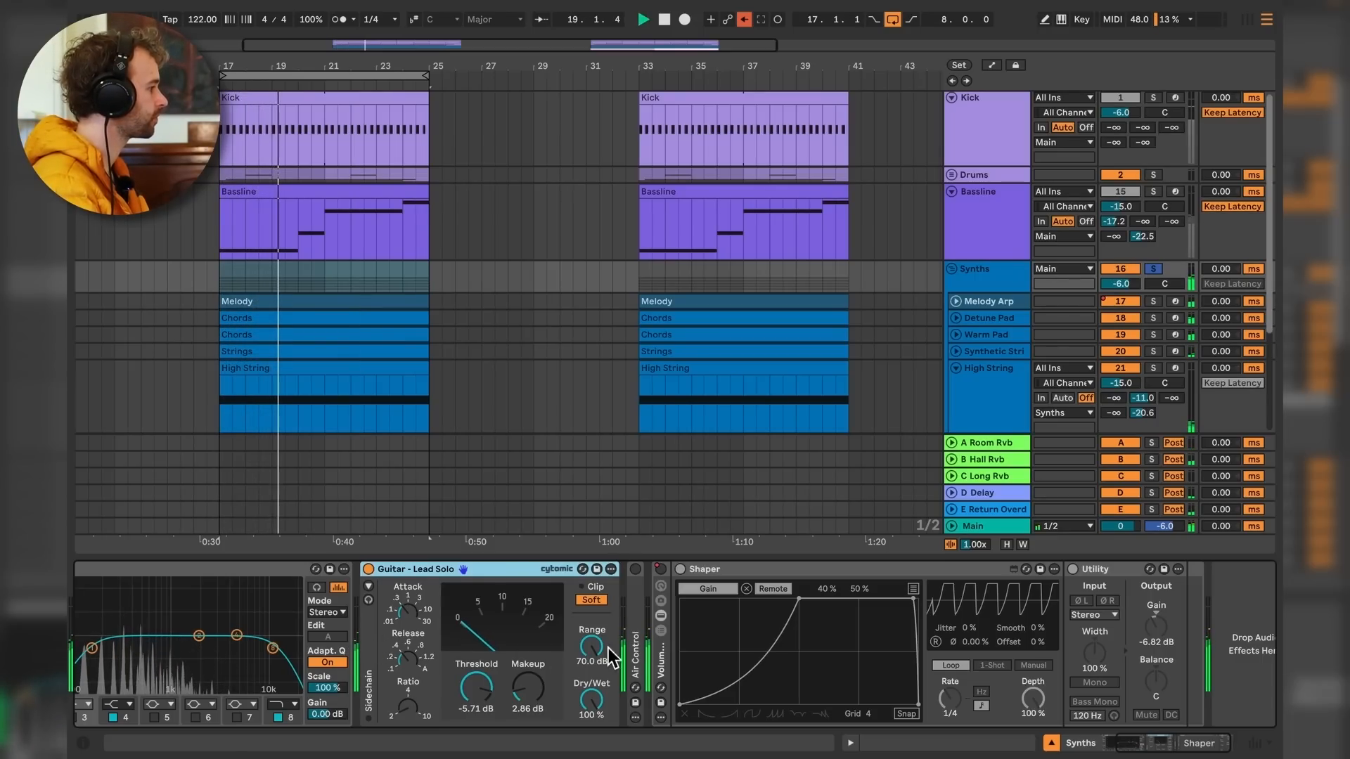
Unfold and activate the Air Control equalizer on the Synths group, and play the group from bar 17.
{"action": "double_click", "coordinate": [637, 628]}
{"action": "left_click_drag", "start_coordinate": [770, 615], "coordinate": [495, 617]}
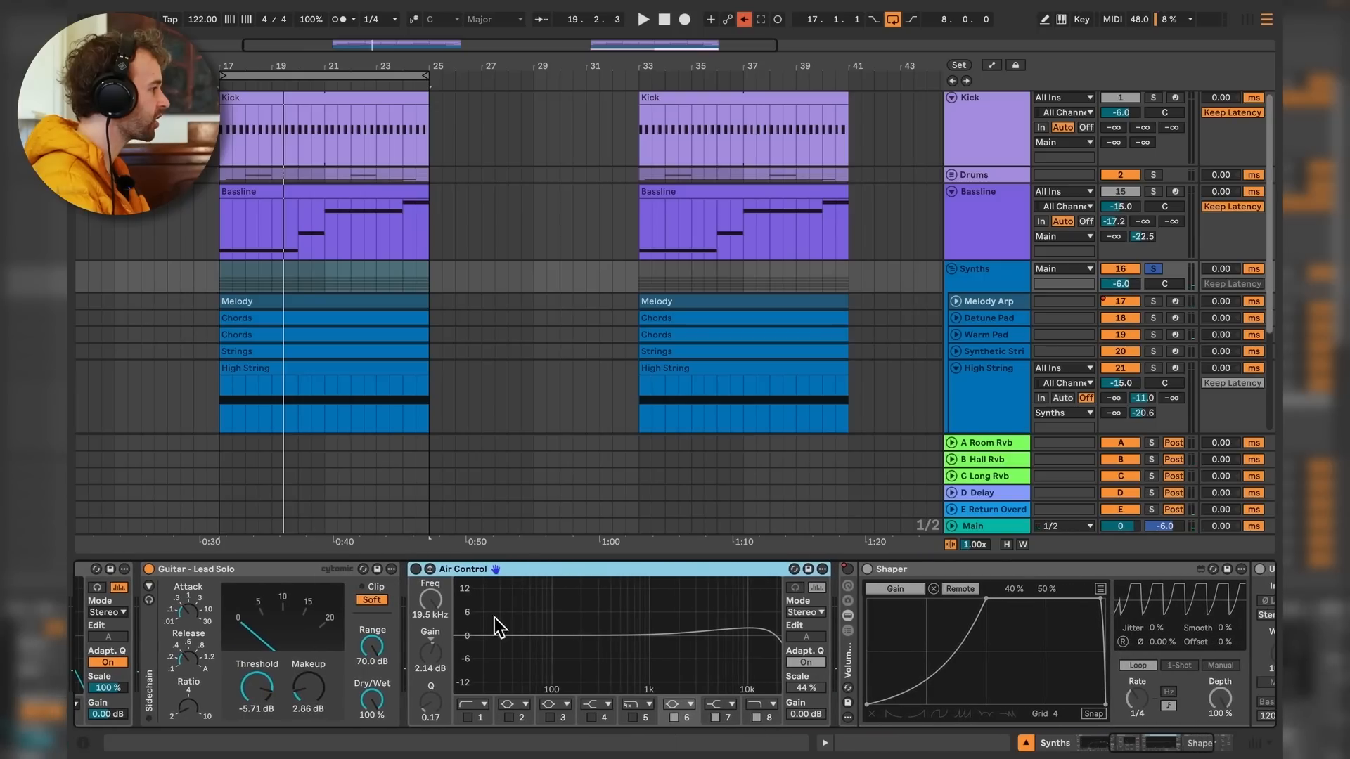
{"action": "left_click", "coordinate": [416, 569]}
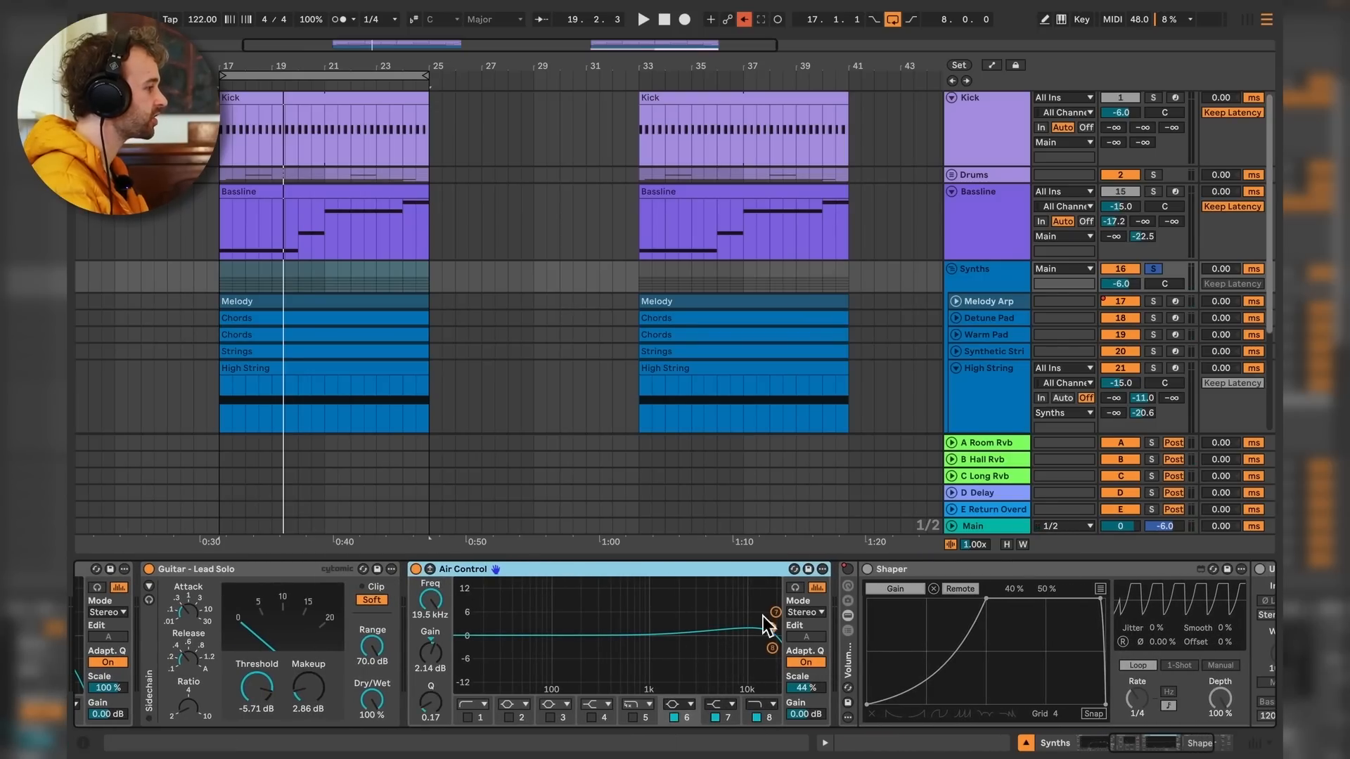
{"action": "key", "text": "space"}
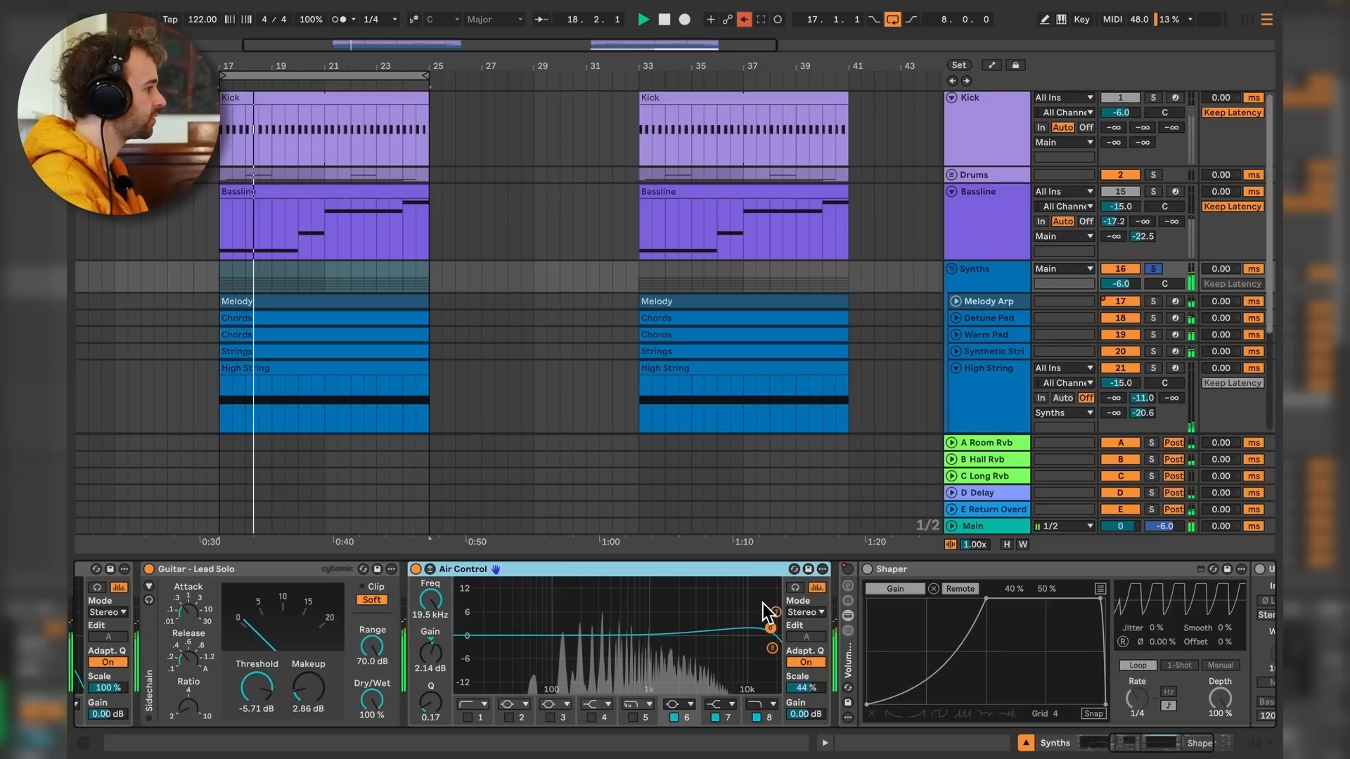
Activate the volume rack holding the Shaper and Utility on the Synths group, and play the group with it.
{"action": "scroll", "coordinate": [532, 613], "scroll_direction": "right", "scroll_amount": 5}
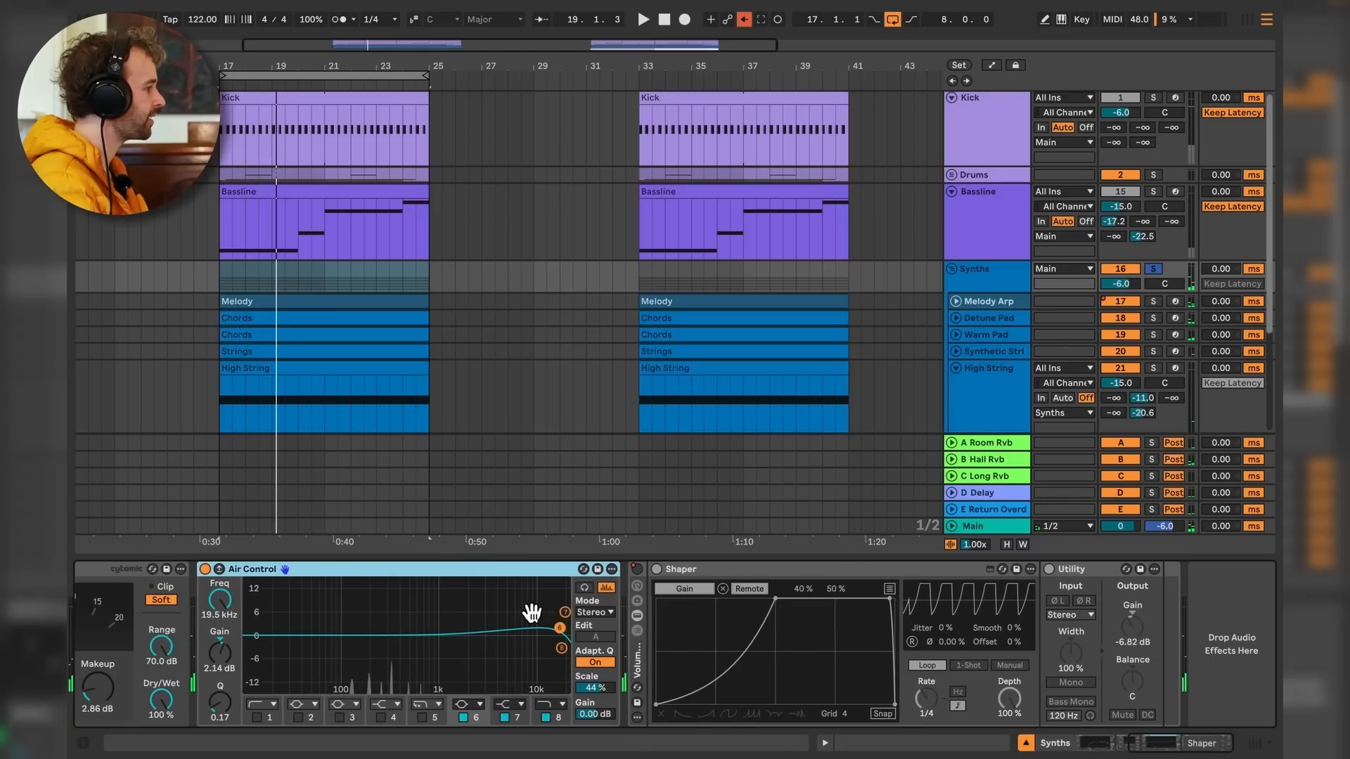
{"action": "left_click", "coordinate": [639, 569]}
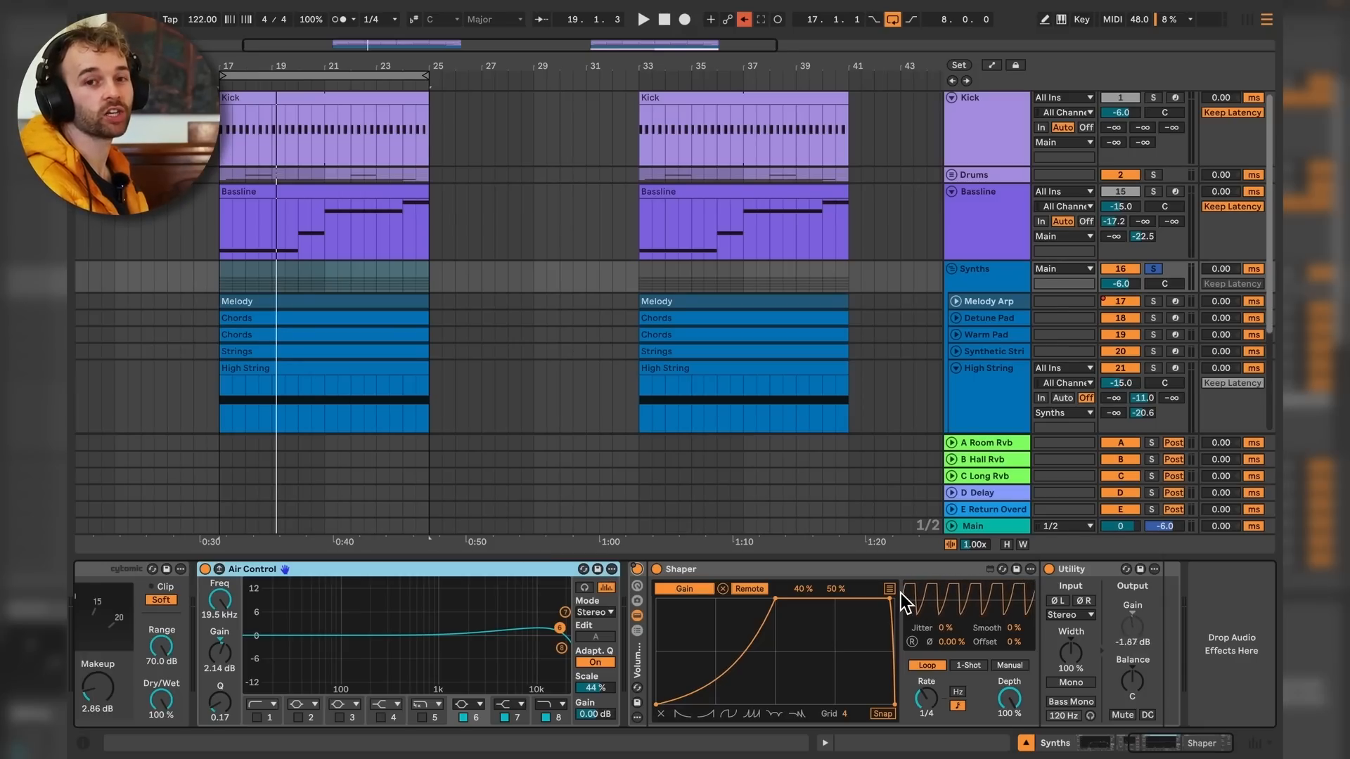
{"action": "key", "text": "space"}
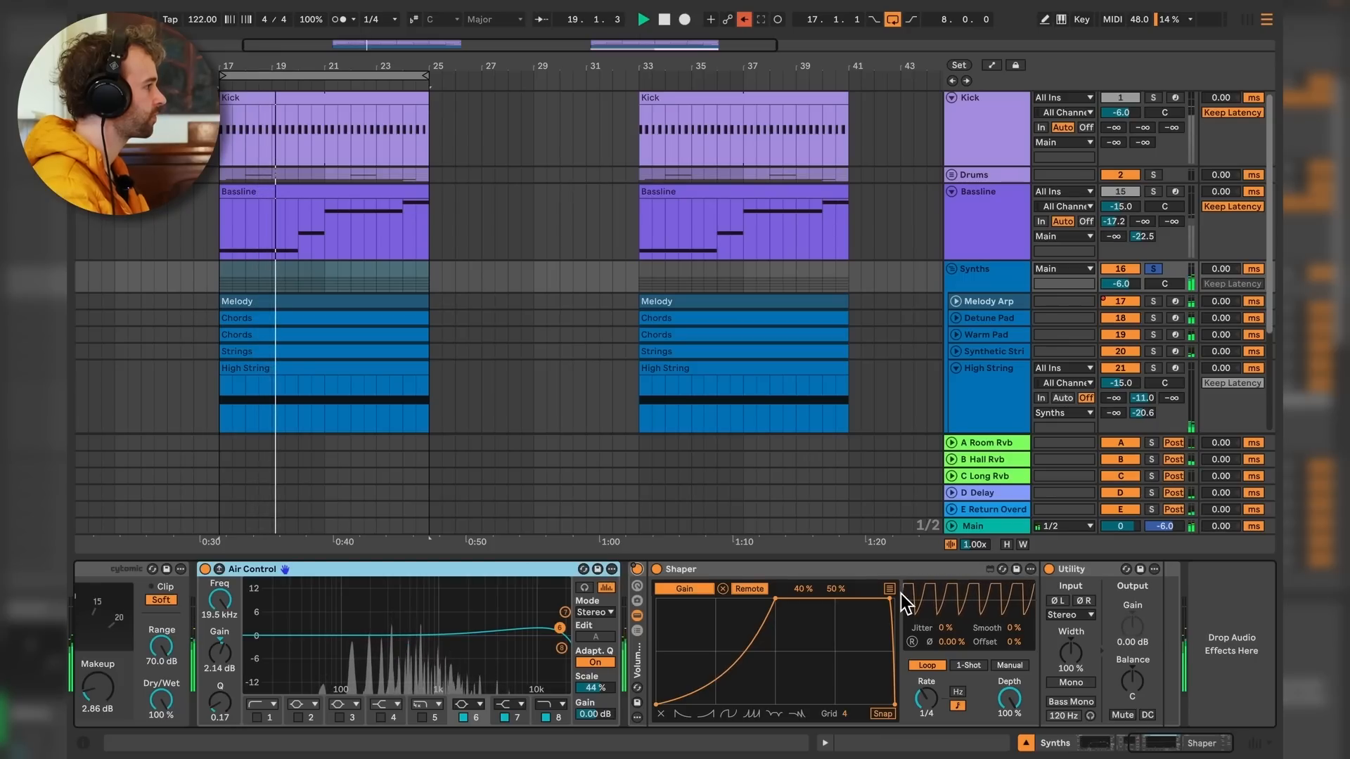
{"action": "key", "text": "space"}
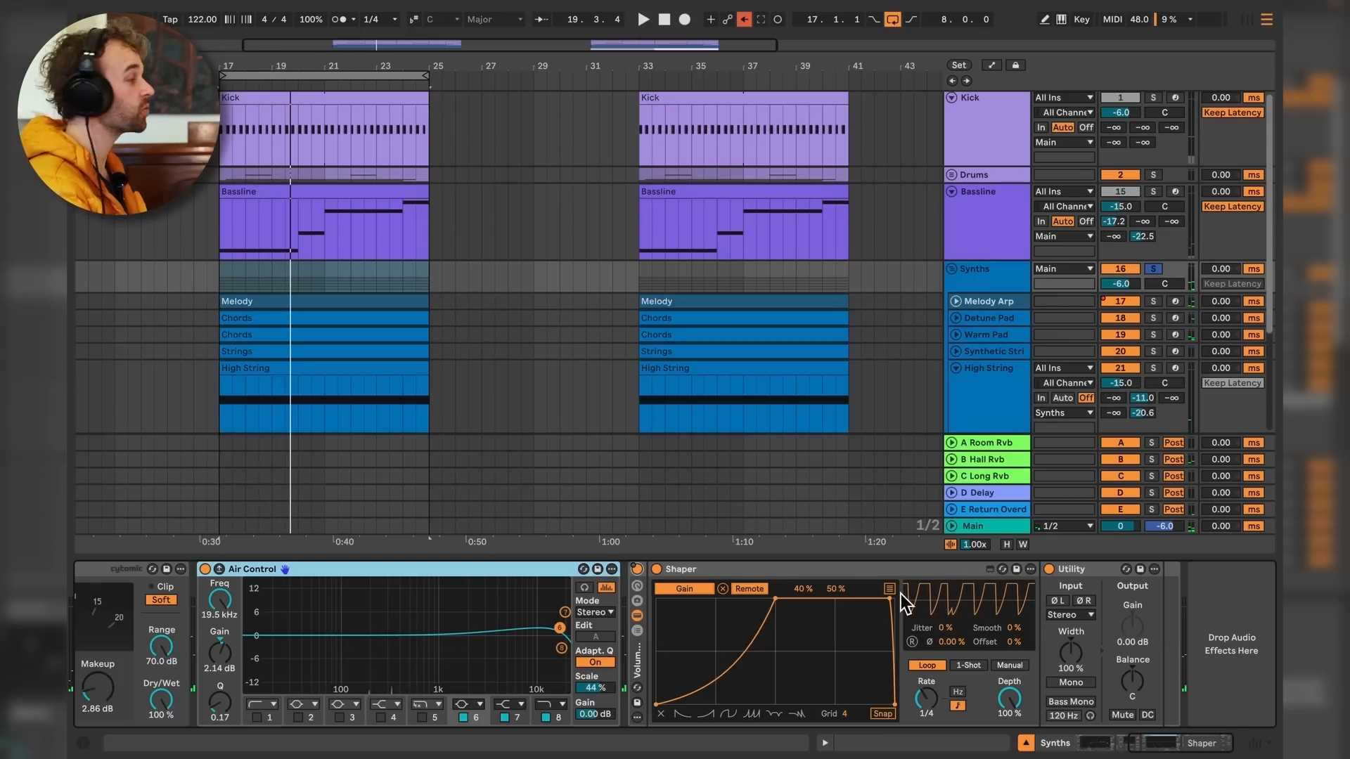
Unsolo the Synths group, play all tracks together from bar 17, and return the insert marker to bar 17.
{"action": "left_click", "coordinate": [1154, 269]}
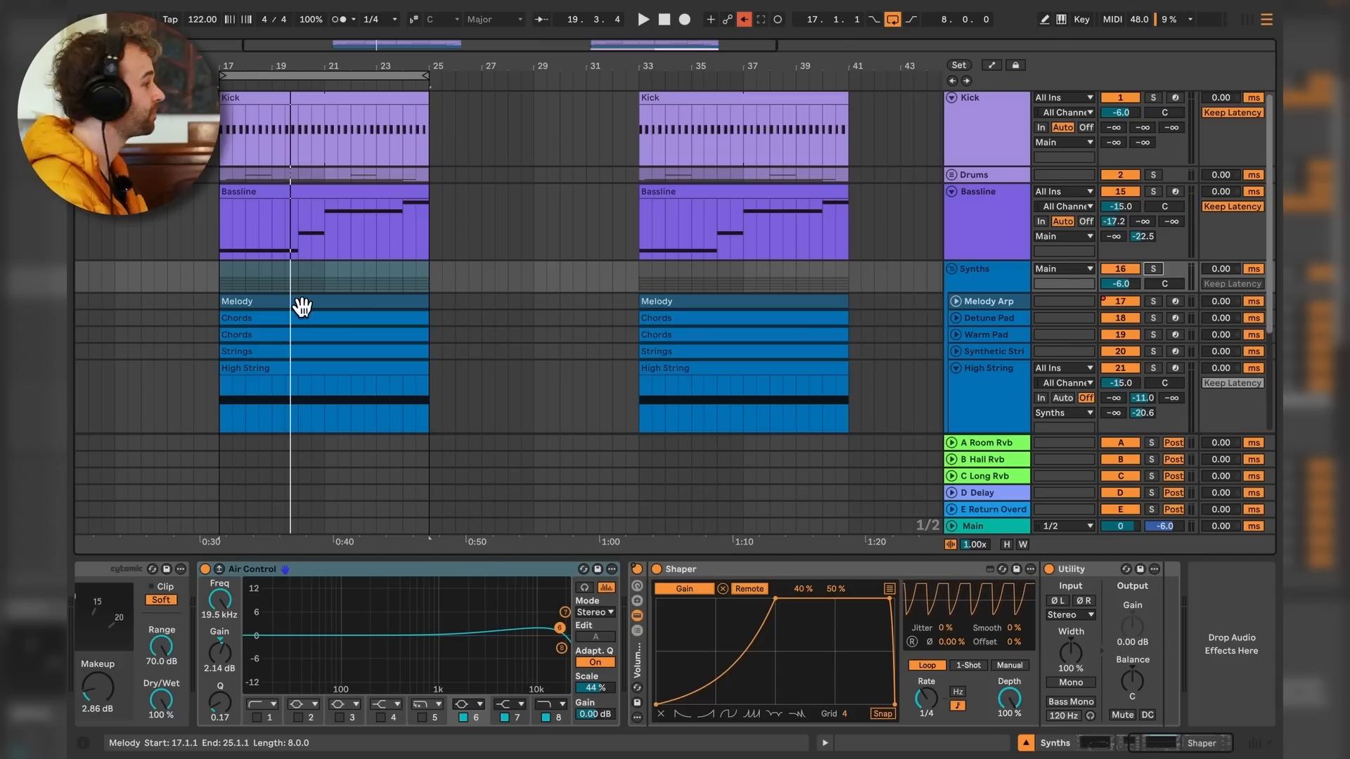
{"action": "left_click", "coordinate": [223, 284]}
{"action": "key", "text": "space"}
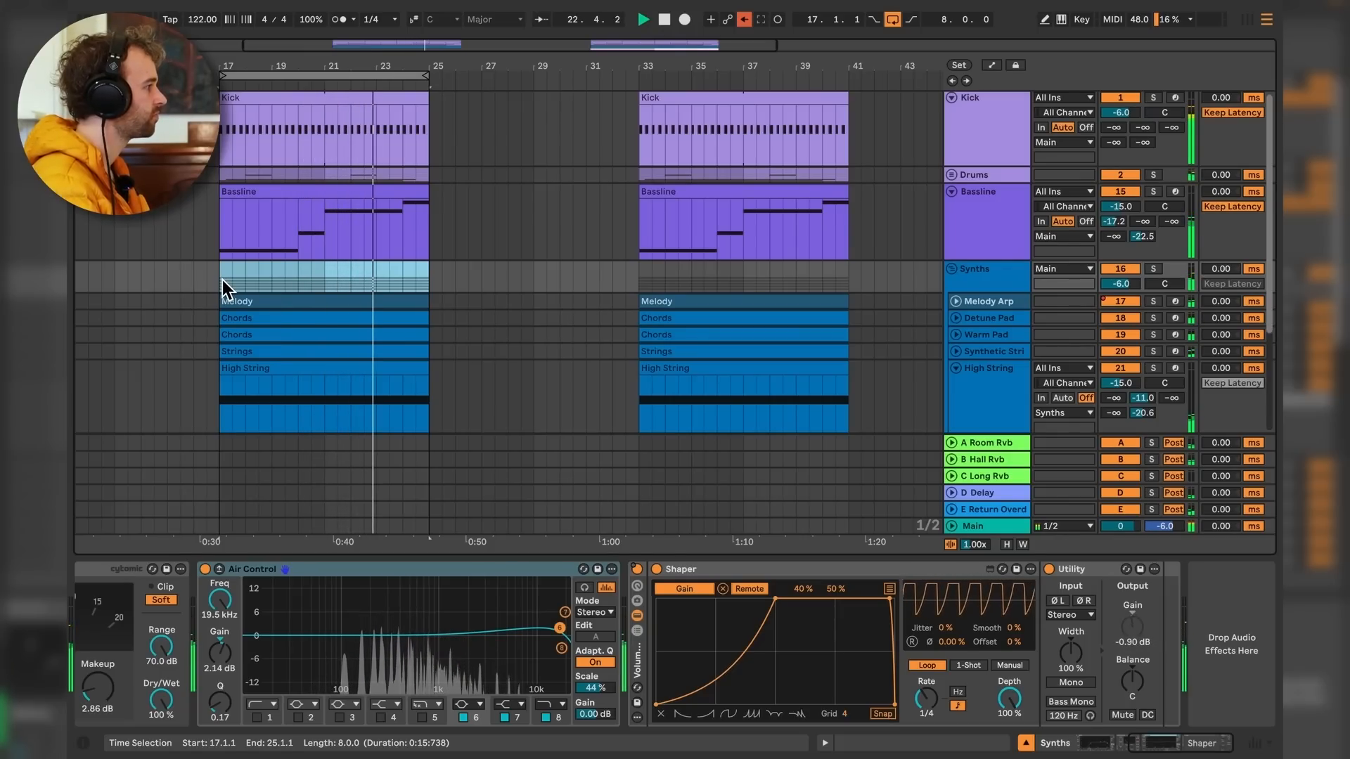
{"action": "key", "text": "space"}
{"action": "left_click", "coordinate": [218, 272]}
Unfold the Ambience track in the Effects group and copy its train station clip from bar 33 to bar 17.
{"action": "scroll", "coordinate": [218, 272], "scroll_direction": "down", "scroll_amount": 2}
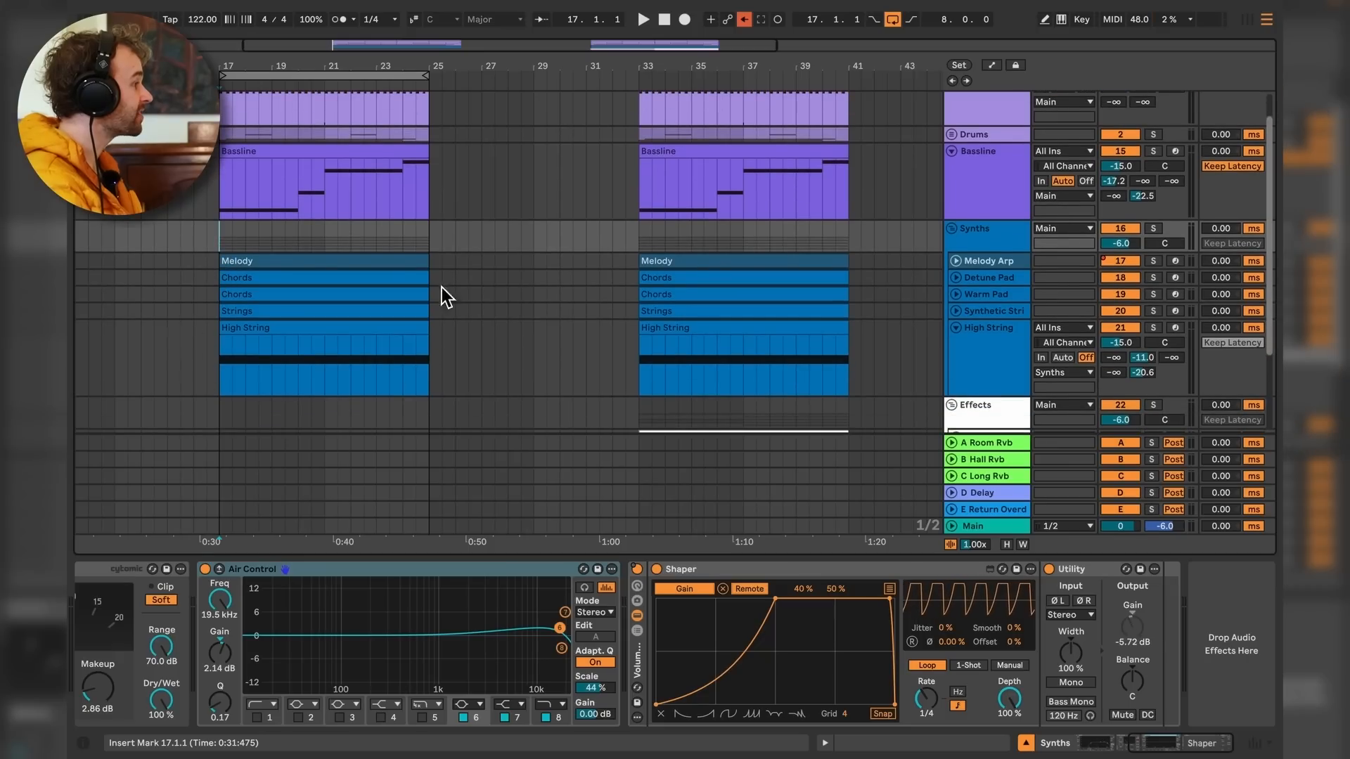
{"action": "scroll", "coordinate": [590, 329], "scroll_direction": "down", "scroll_amount": 5}
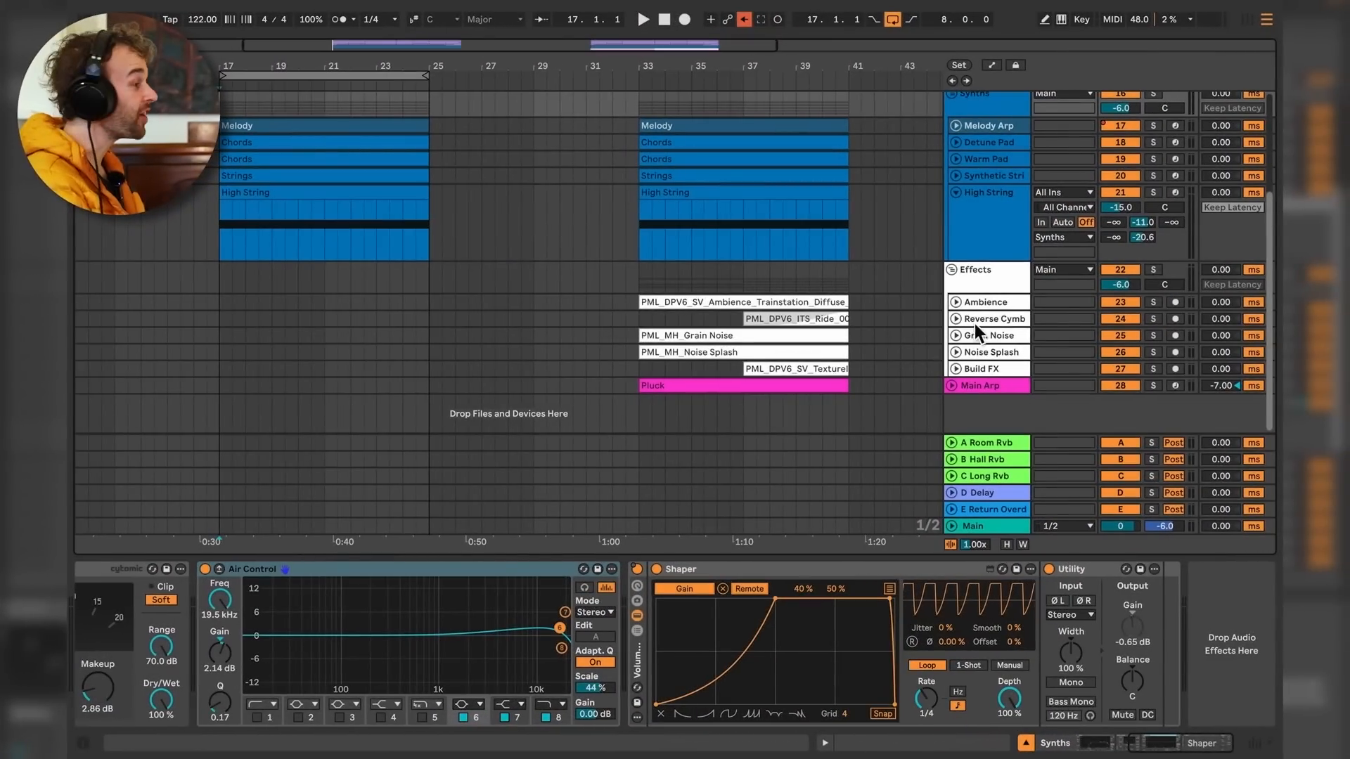
{"action": "left_click", "coordinate": [984, 290]}
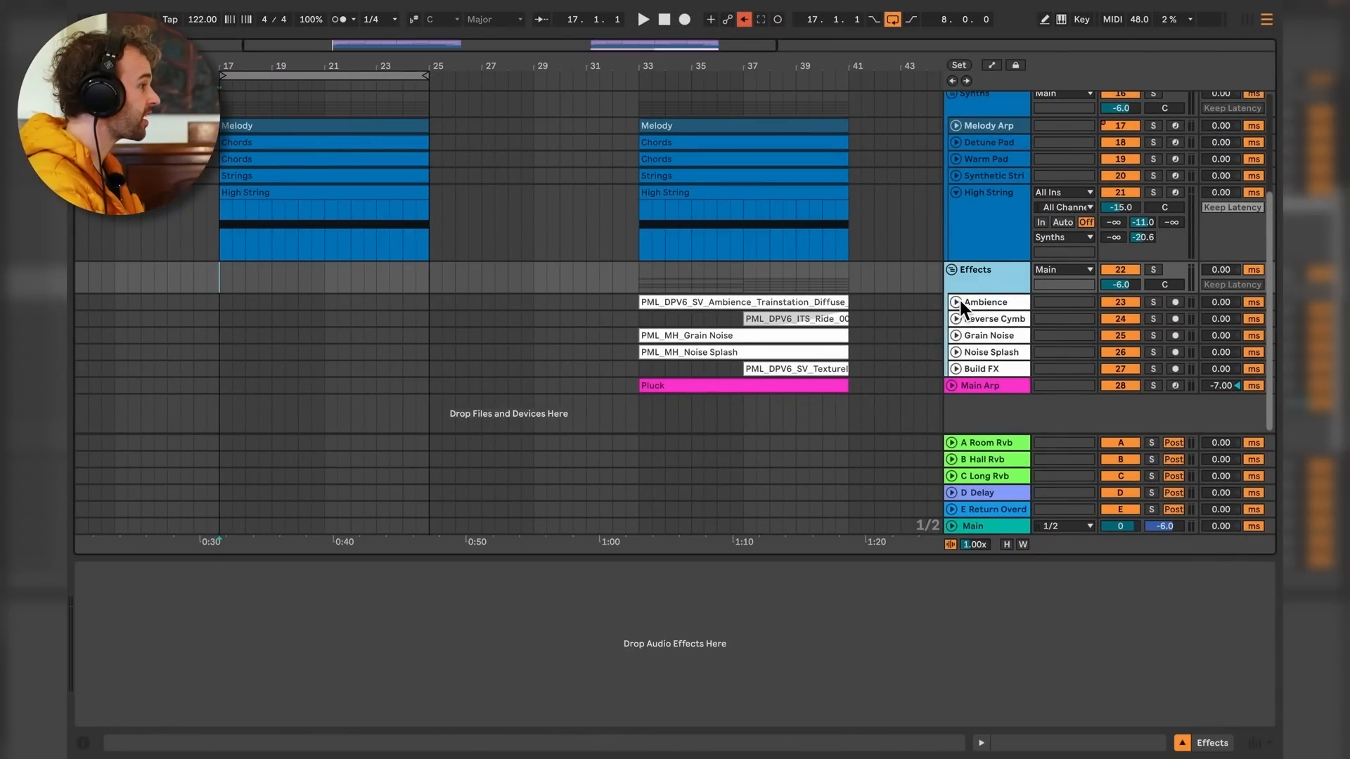
{"action": "left_click", "coordinate": [956, 303]}
{"action": "left_click", "coordinate": [986, 312]}
{"action": "left_click_drag", "start_coordinate": [838, 302], "coordinate": [419, 301]}
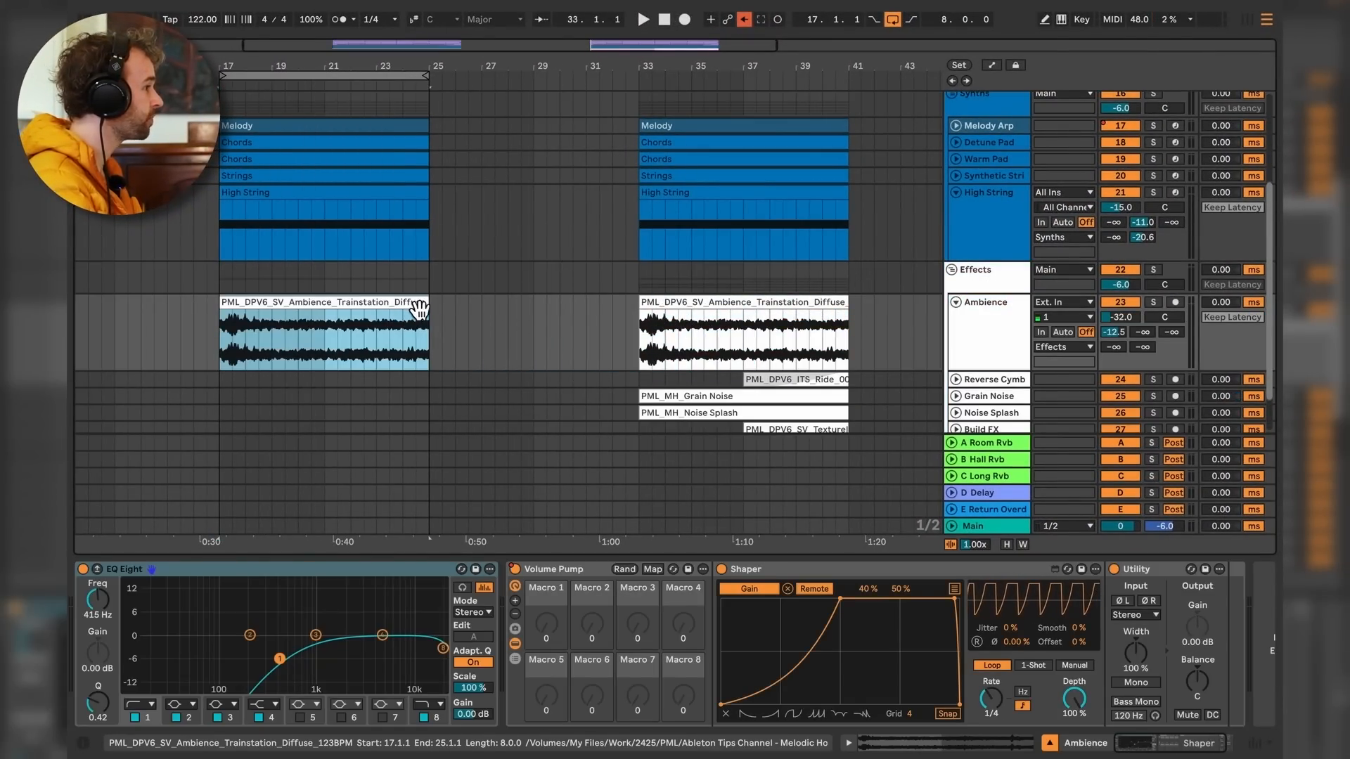
Solo the Ambience track and play its copied clip from bar 17.
{"action": "left_click", "coordinate": [1152, 302]}
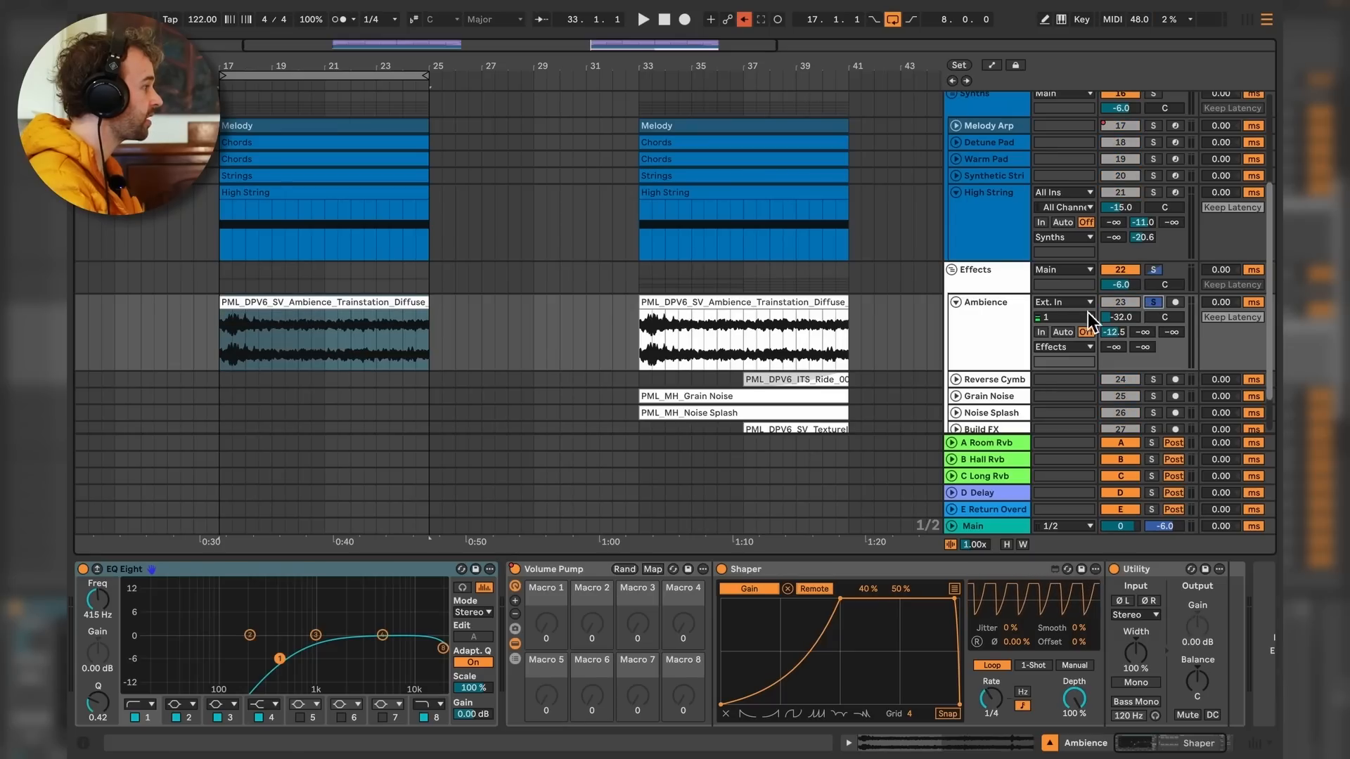
{"action": "left_click", "coordinate": [373, 309]}
{"action": "key", "text": "space"}
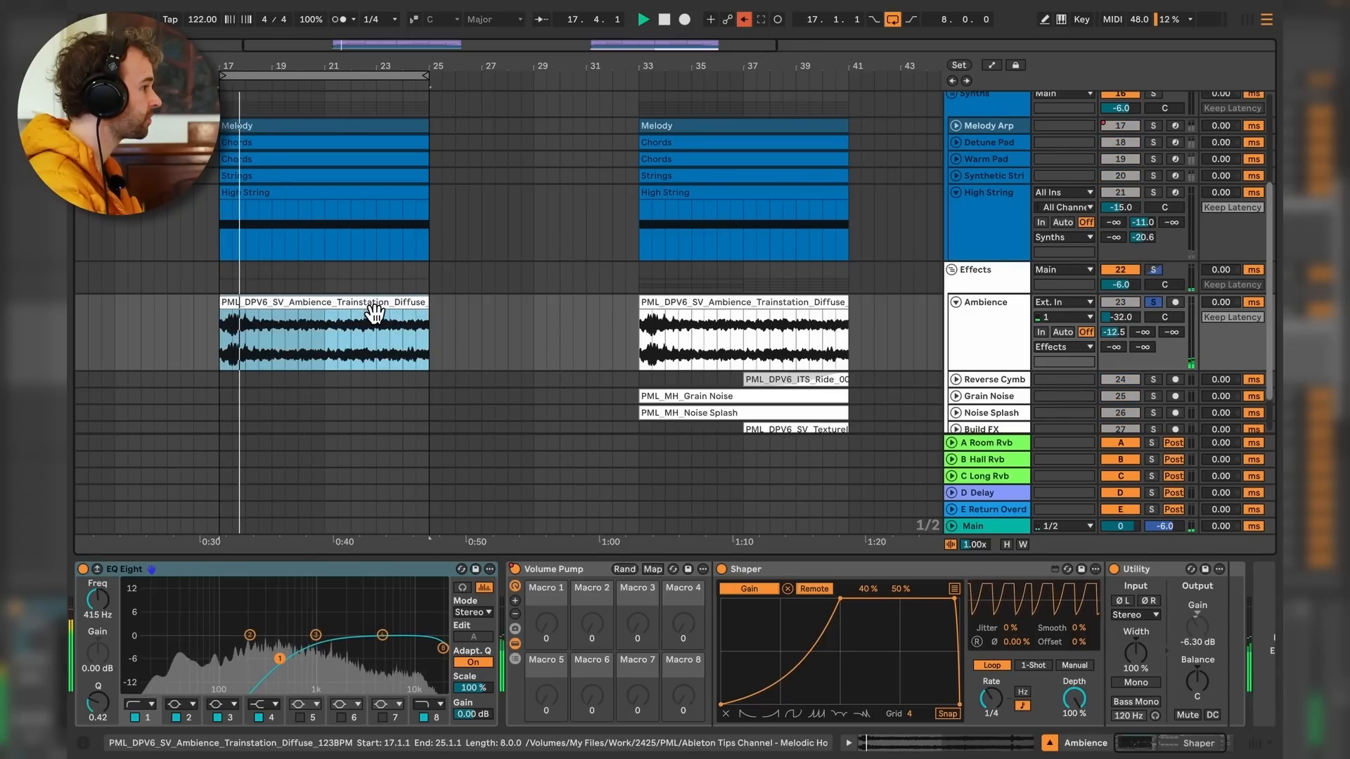
{"action": "key", "text": "space"}
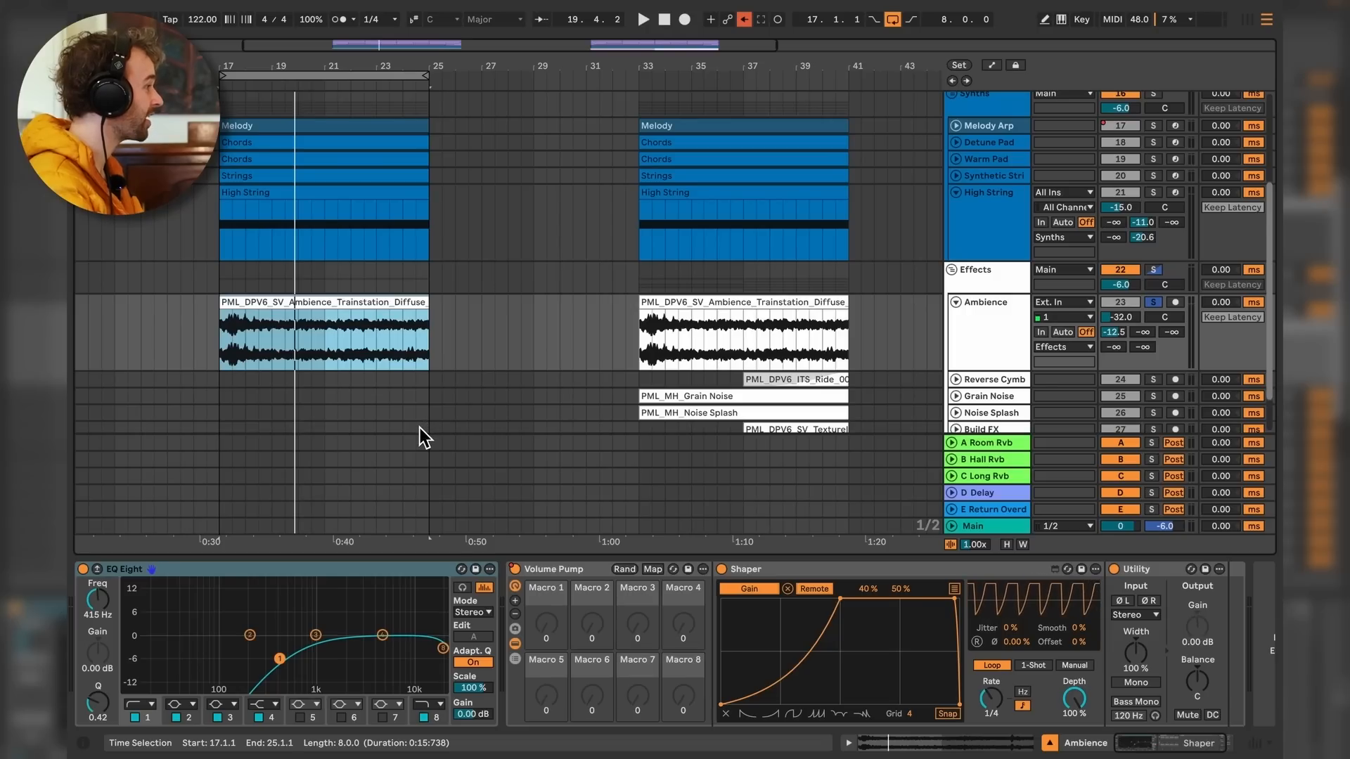
Deactivate all devices on the Ambience track and raise its track volume to -3.4 dB.
{"action": "left_click", "coordinate": [336, 574]}
{"action": "key", "text": "ctrl+a"}
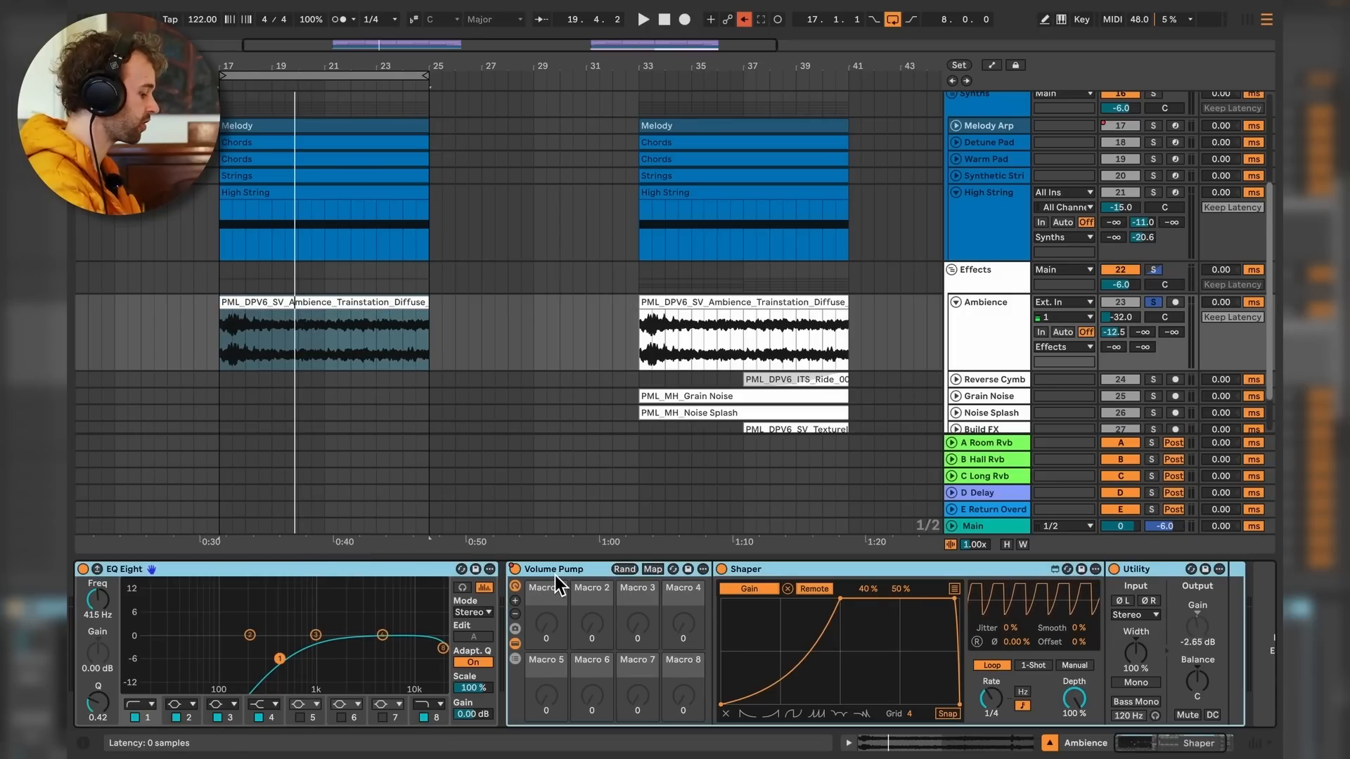
{"action": "key", "text": "ctrl+0"}
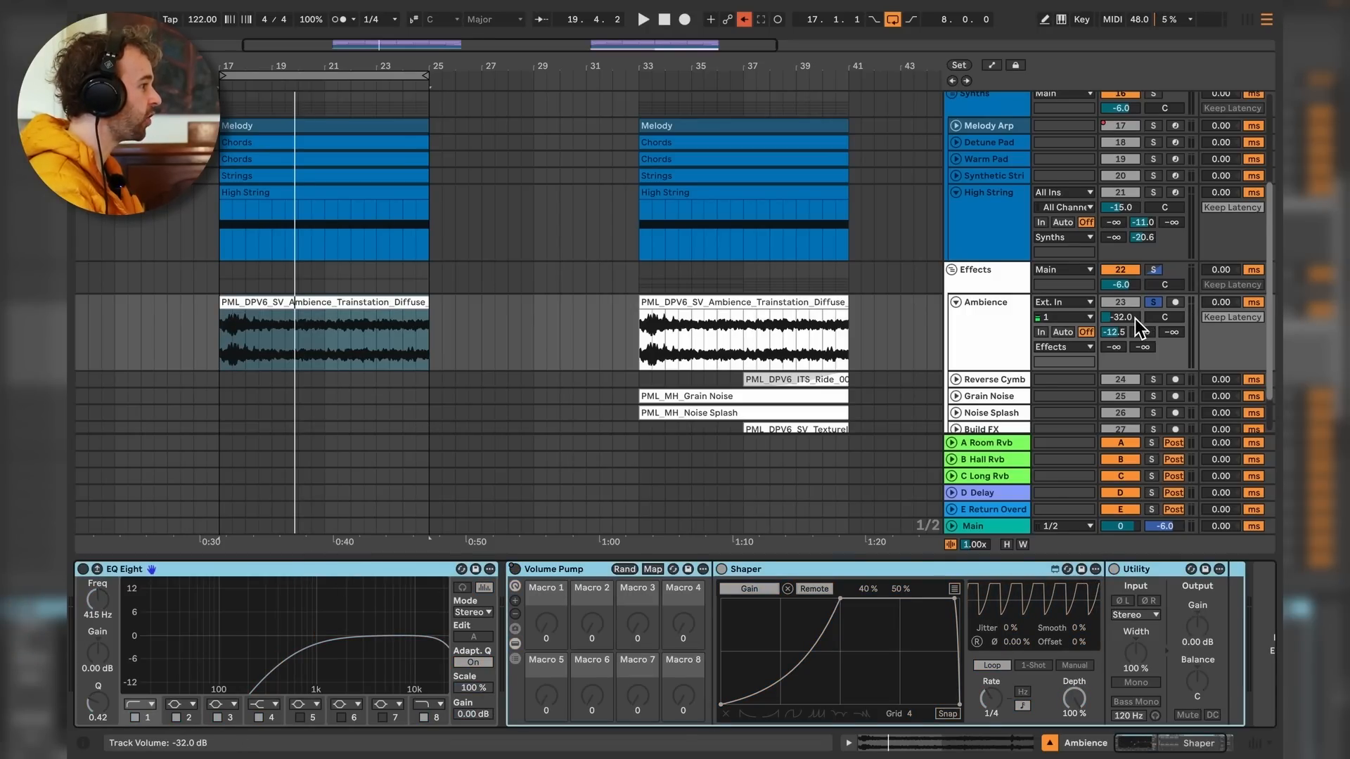
{"action": "left_click_drag", "start_coordinate": [1134, 320], "coordinate": [1134, 295]}
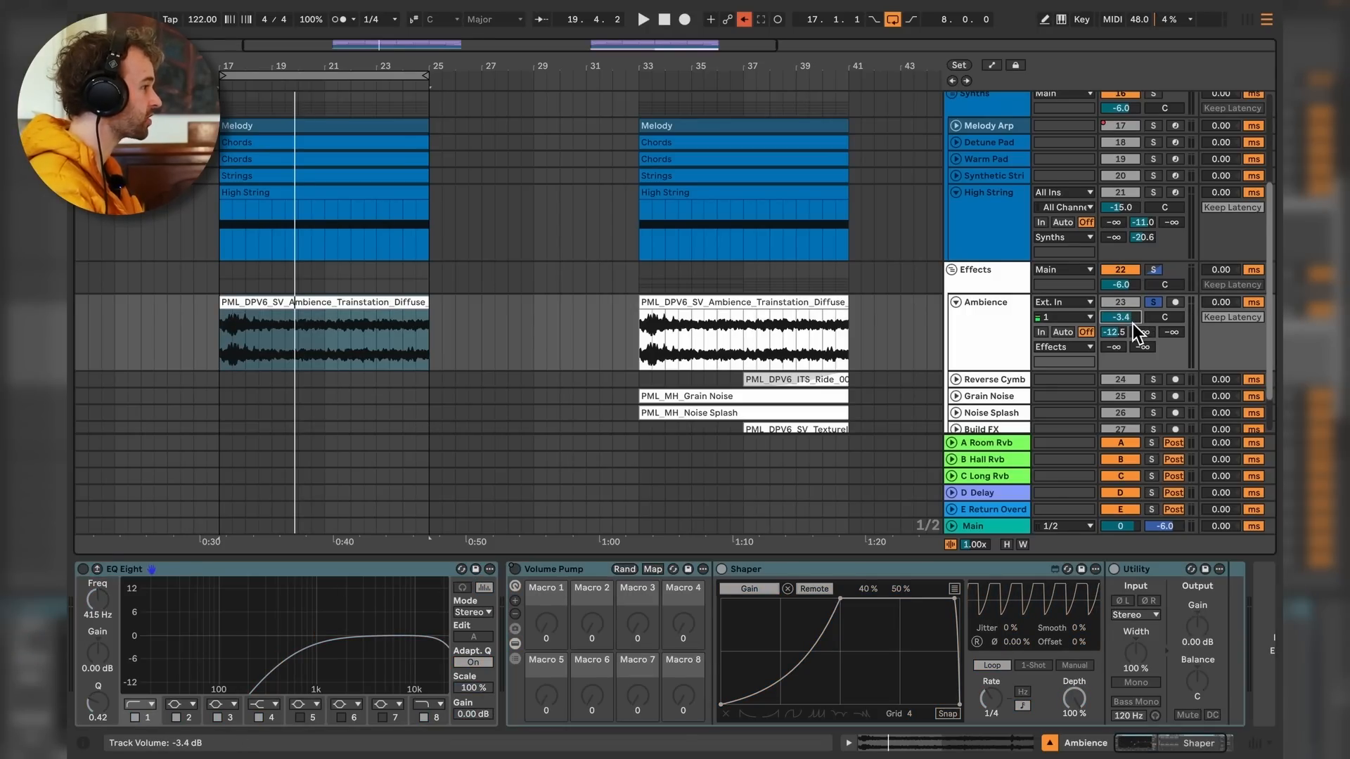
Play the Ambience clip from bar 17 with its devices off and lower the track volume to -32.0 dB.
{"action": "key", "text": "space"}
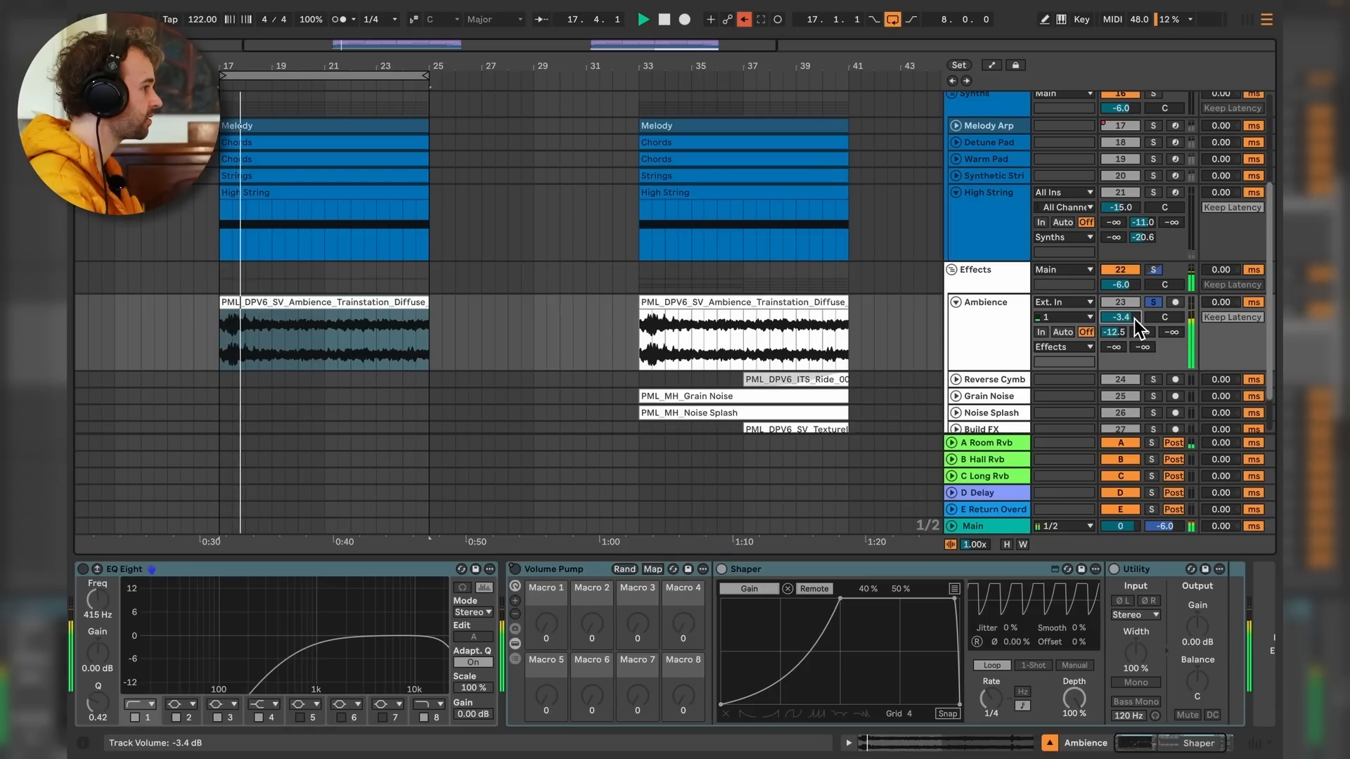
{"action": "left_click_drag", "start_coordinate": [1135, 320], "coordinate": [1134, 320]}
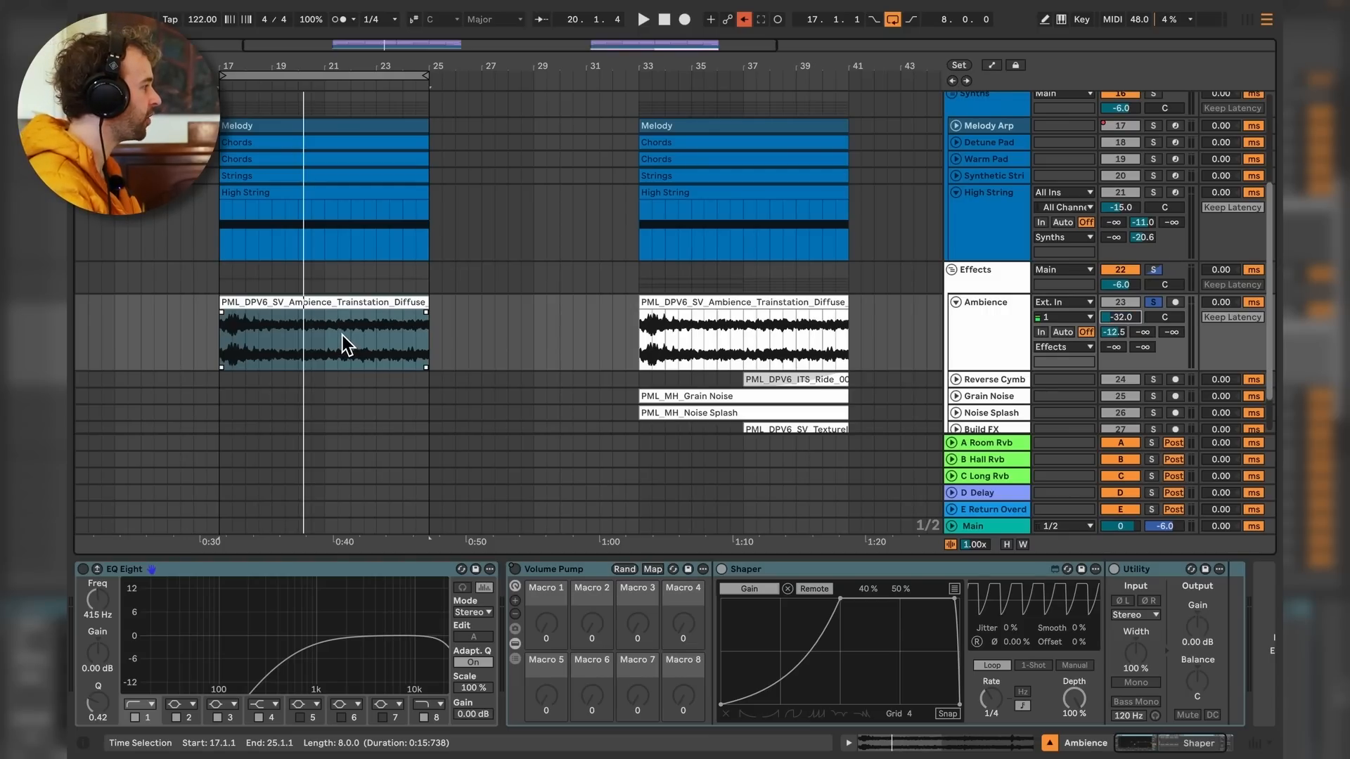
Reactivate the EQ Eight on the Ambience track and play the clip from bar 17.
{"action": "left_click", "coordinate": [295, 604]}
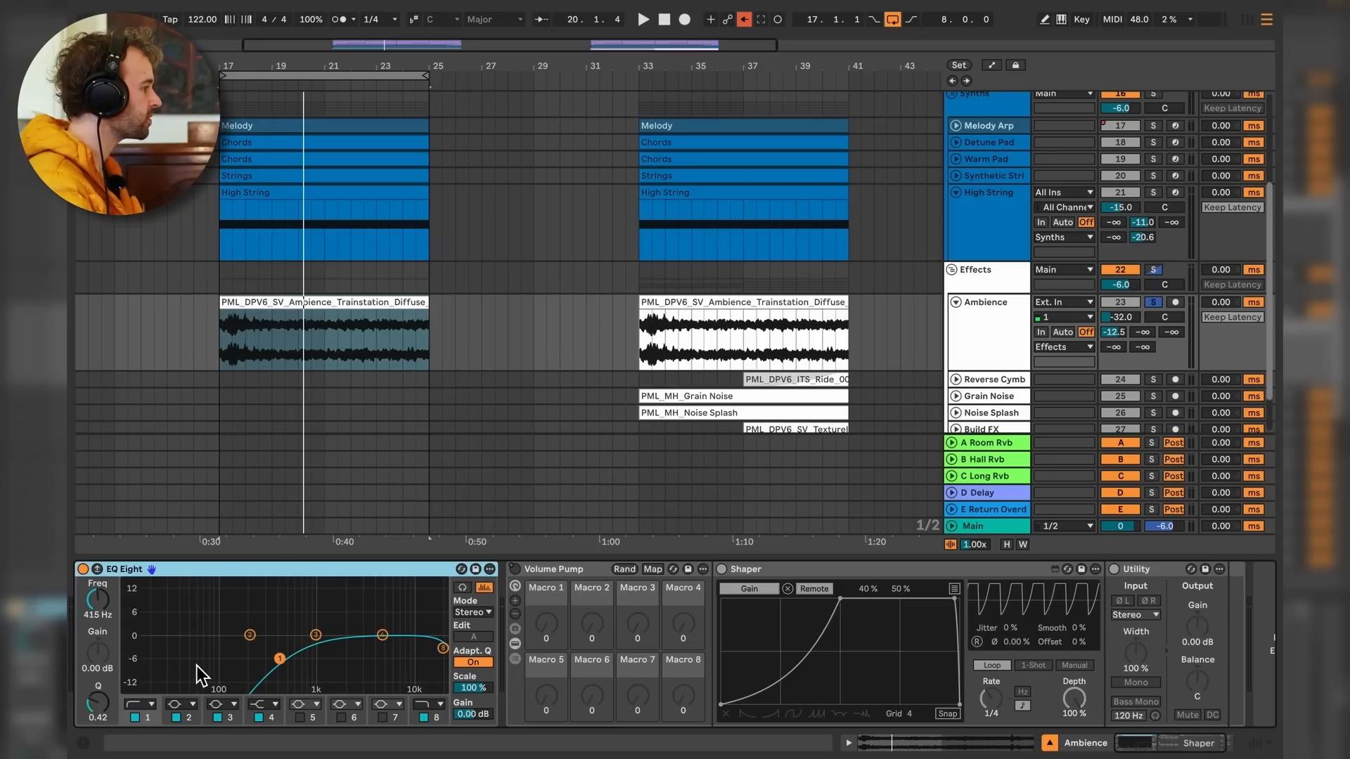
{"action": "key", "text": "space"}
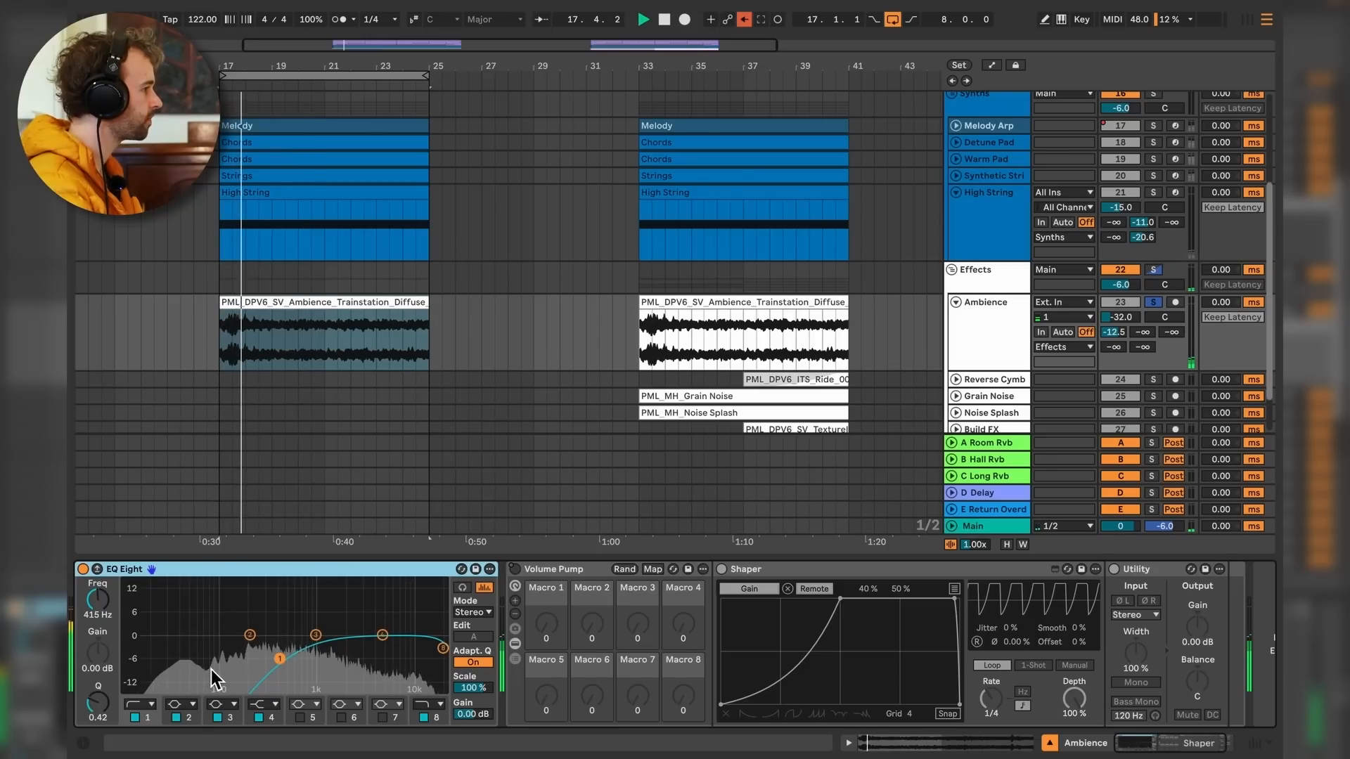
{"action": "key", "text": "space"}
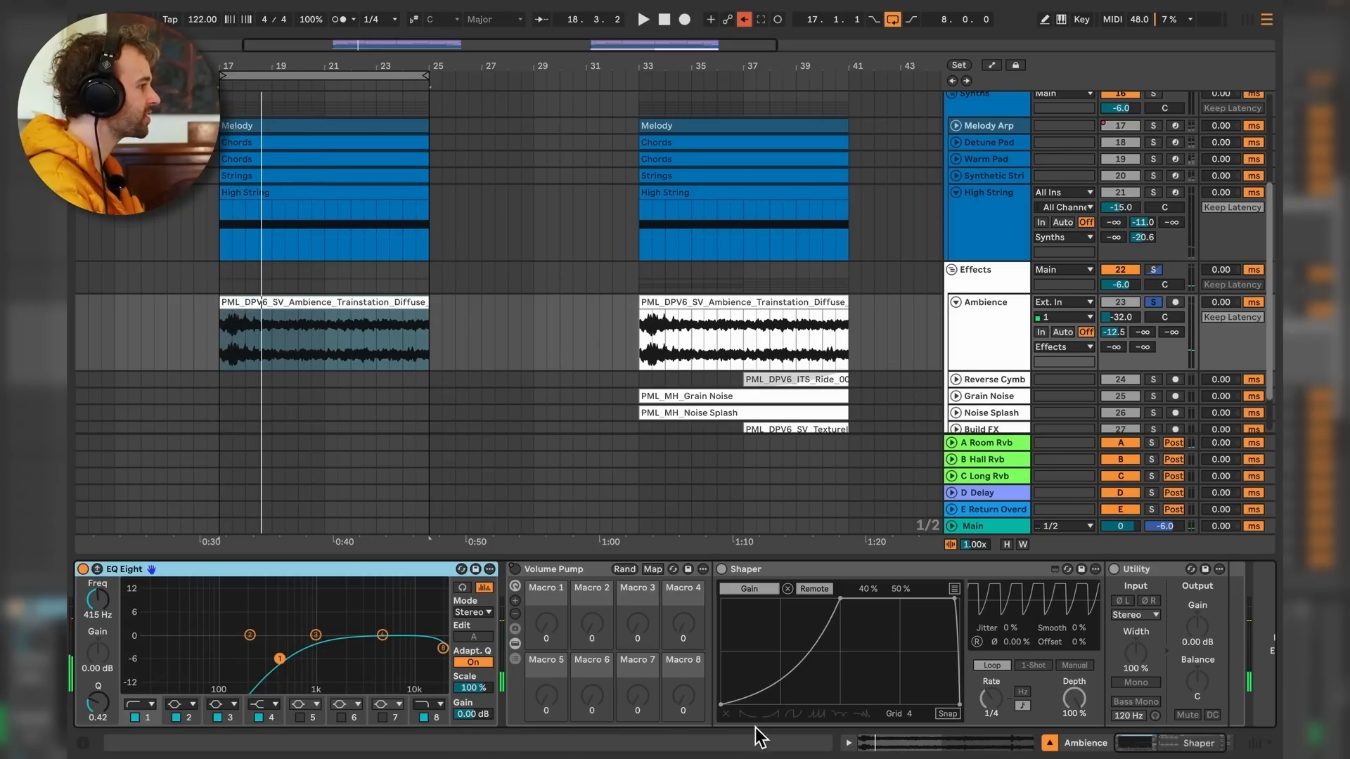
Reactivate the Volume Pump, Shaper and Utility on the Ambience track, and show the A Room Rvb return's devices.
{"action": "left_click", "coordinate": [520, 570]}
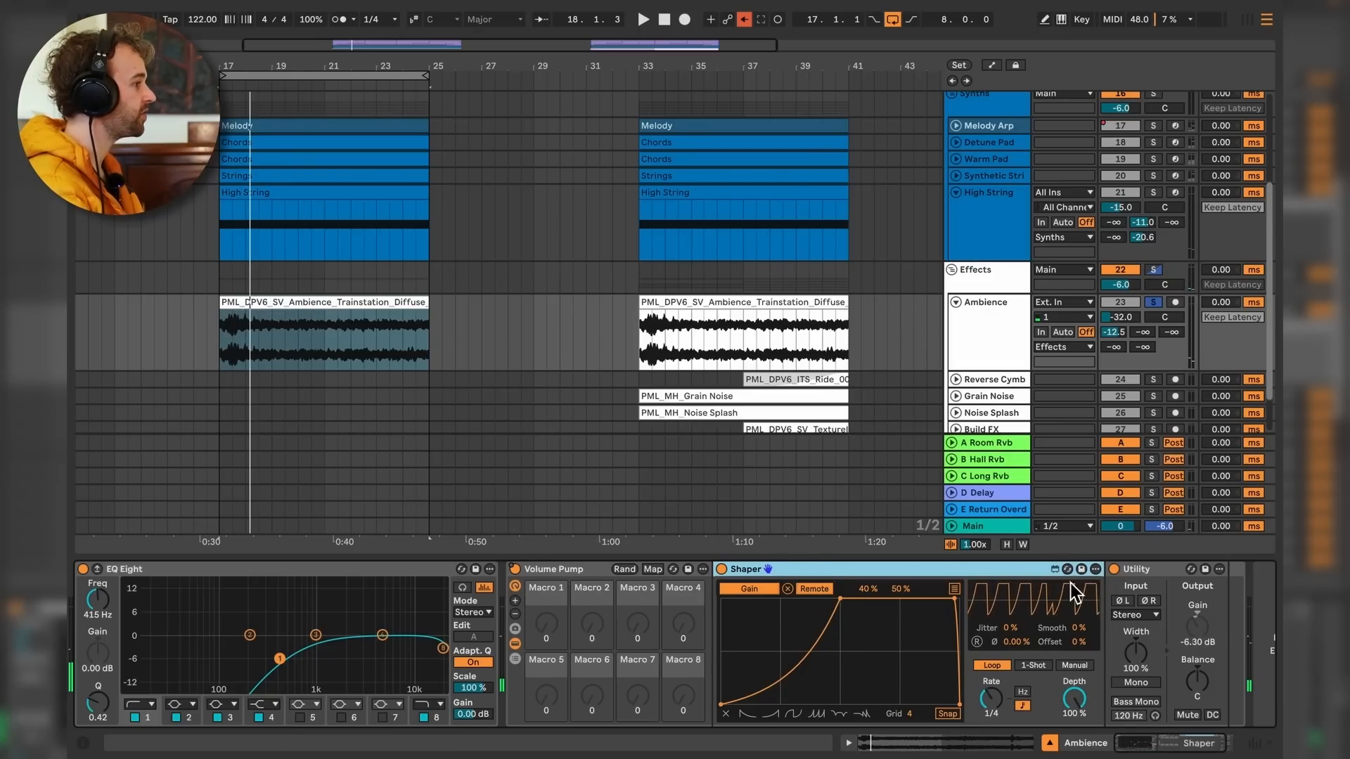
{"action": "left_click", "coordinate": [1016, 443]}
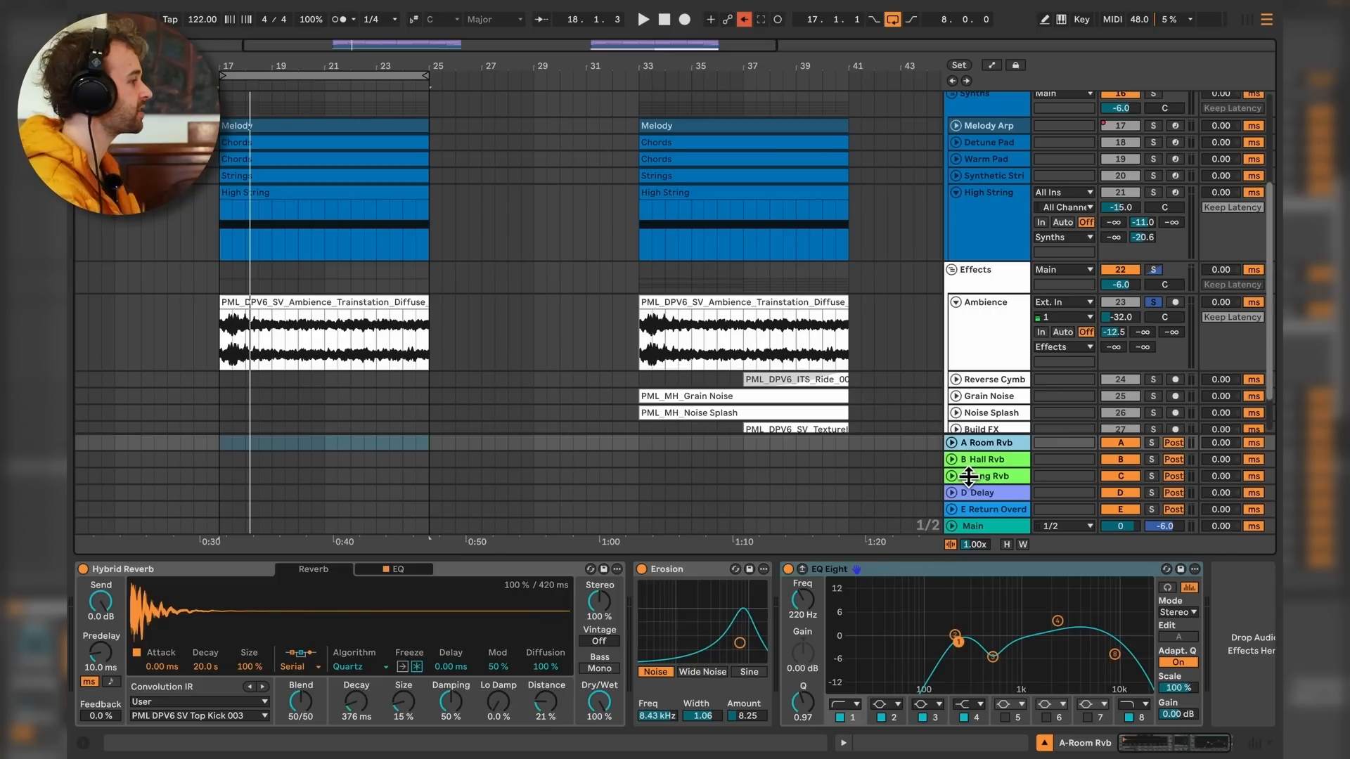
Fold the Ambience track, unfold Reverse Cymbal, and copy its ride clip from bar 37 to bar 21.
{"action": "left_click", "coordinate": [958, 304]}
{"action": "left_click", "coordinate": [957, 318]}
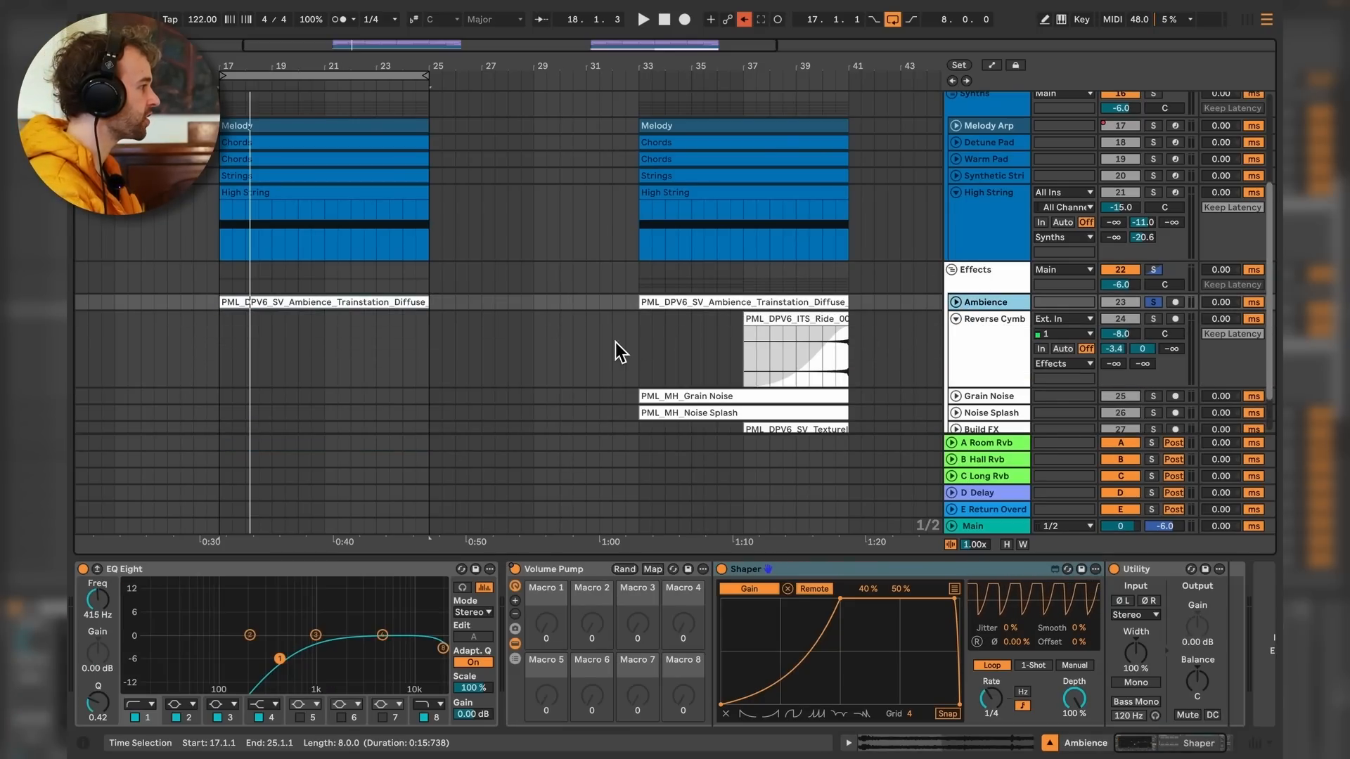
{"action": "left_click", "coordinate": [662, 346]}
{"action": "left_click_drag", "start_coordinate": [665, 347], "coordinate": [402, 340]}
{"action": "left_click", "coordinate": [403, 342]}
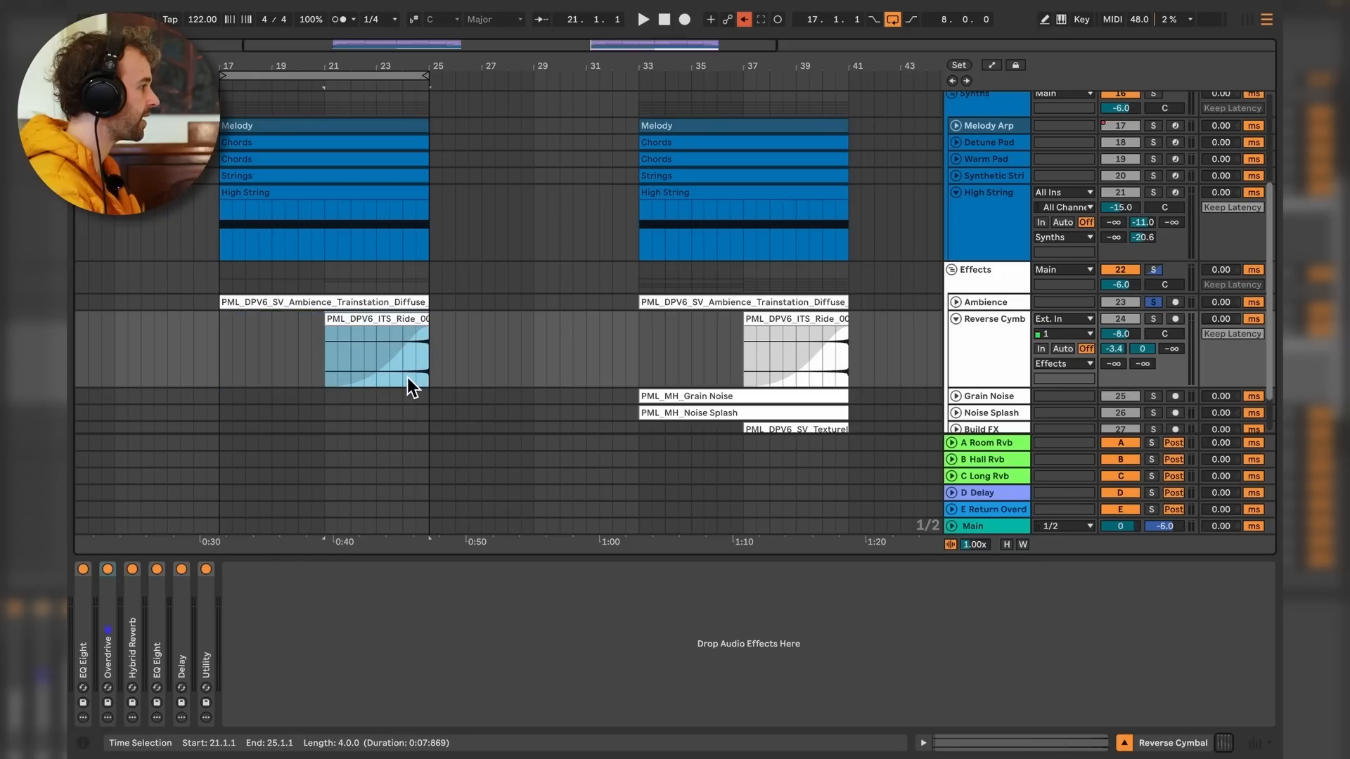
Solo the Reverse Cymbal track in place of Ambience and play its copied clip from bar 24.
{"action": "left_click", "coordinate": [1153, 319]}
{"action": "key", "text": "space"}
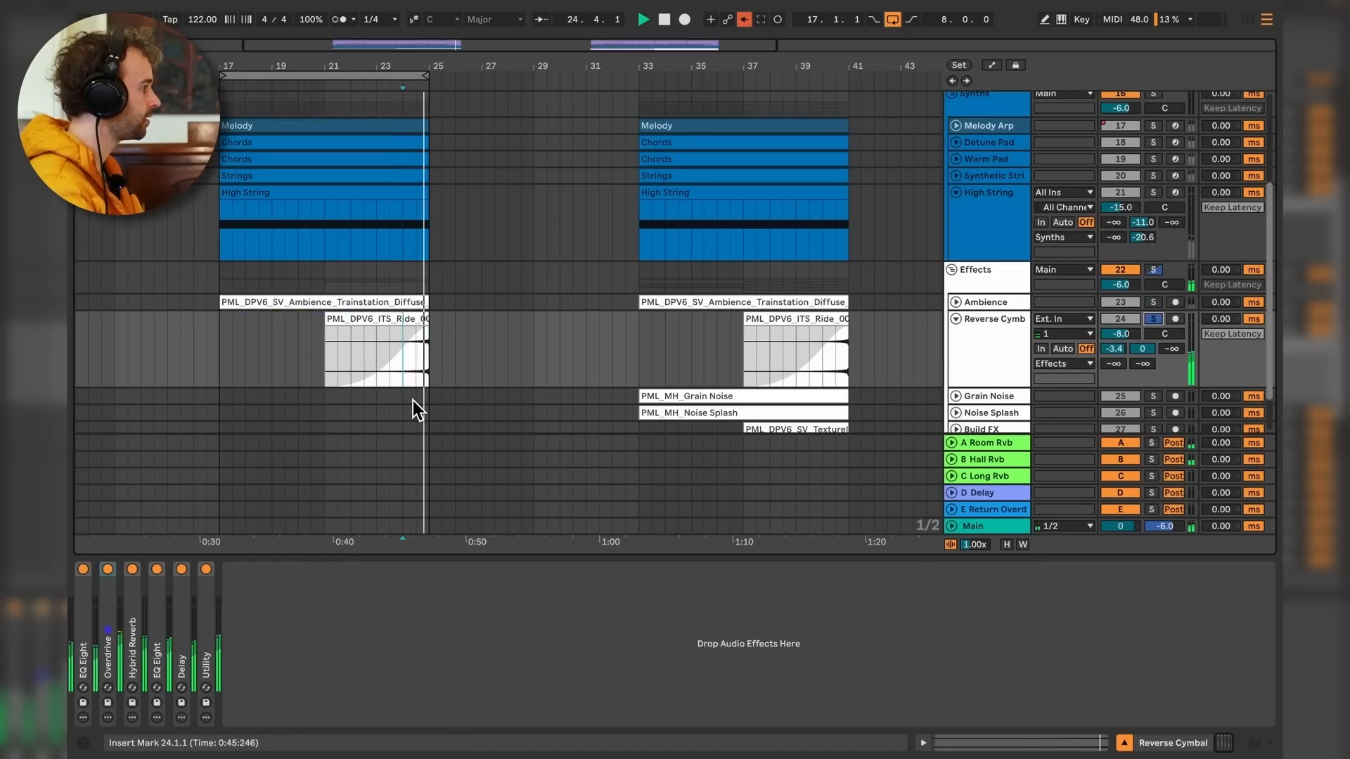
{"action": "key", "text": "space"}
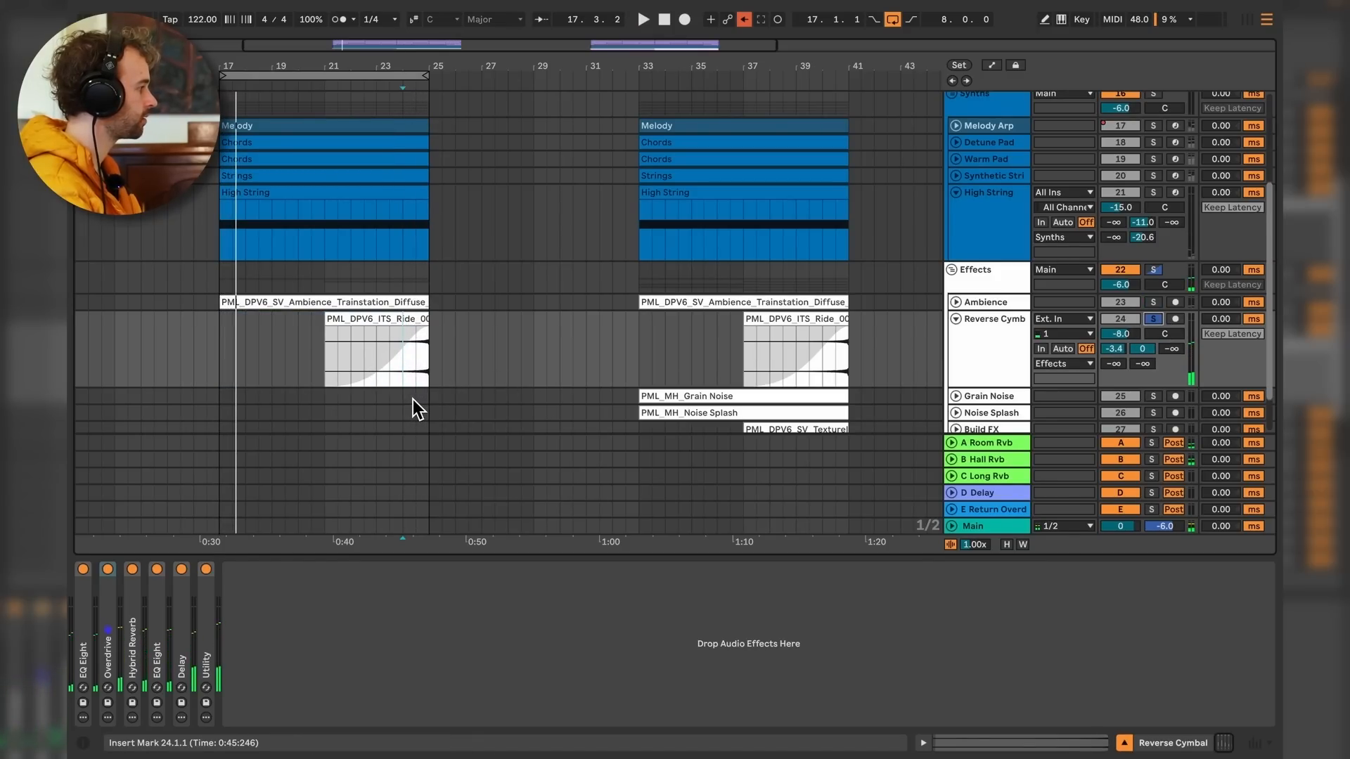
Select all devices on the Reverse Cymbal track, from EQ Eight through Utility.
{"action": "left_click", "coordinate": [212, 615]}
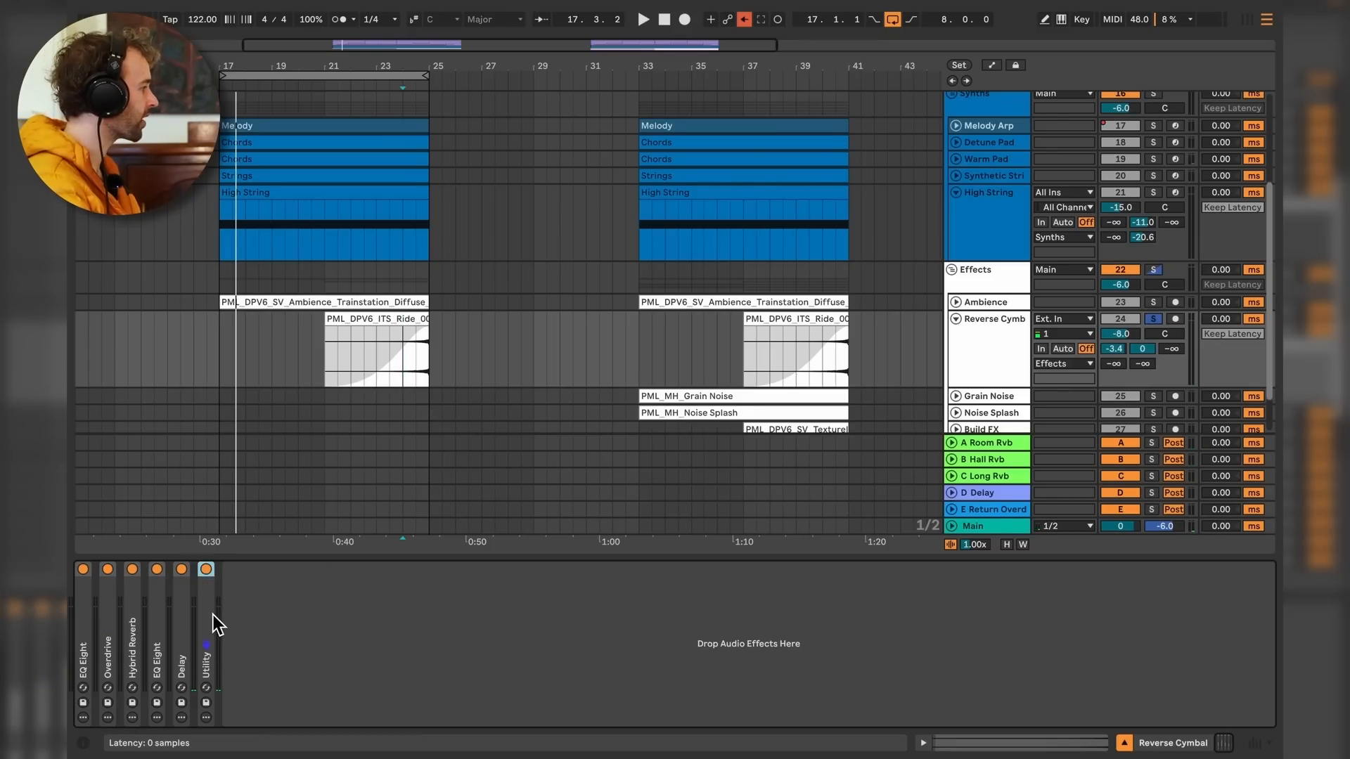
{"action": "left_click", "coordinate": [89, 609], "text": "shift"}
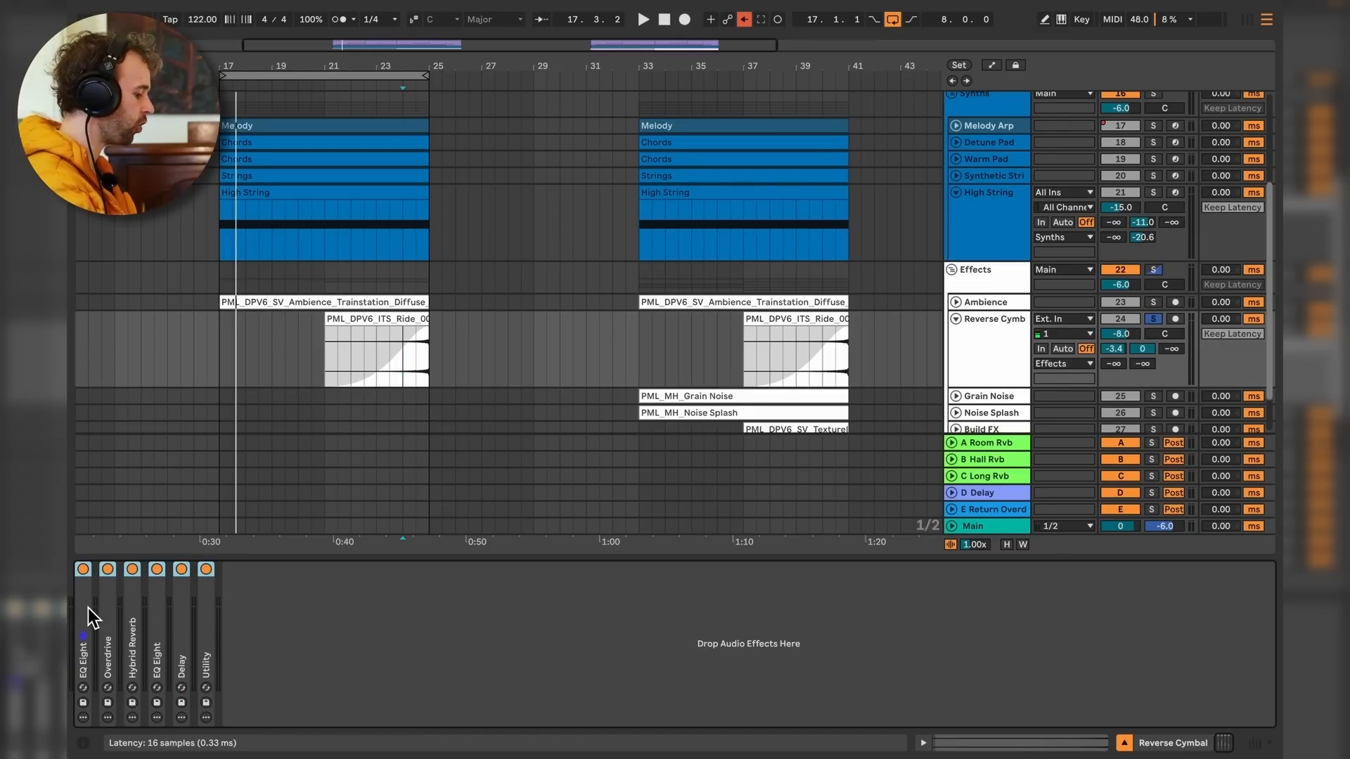
Bypass all effects on the Reverse Cymbal track and mute the A Room Rvb and B Hall Rvb returns.
{"action": "key", "text": "0"}
{"action": "left_click", "coordinate": [1132, 446]}
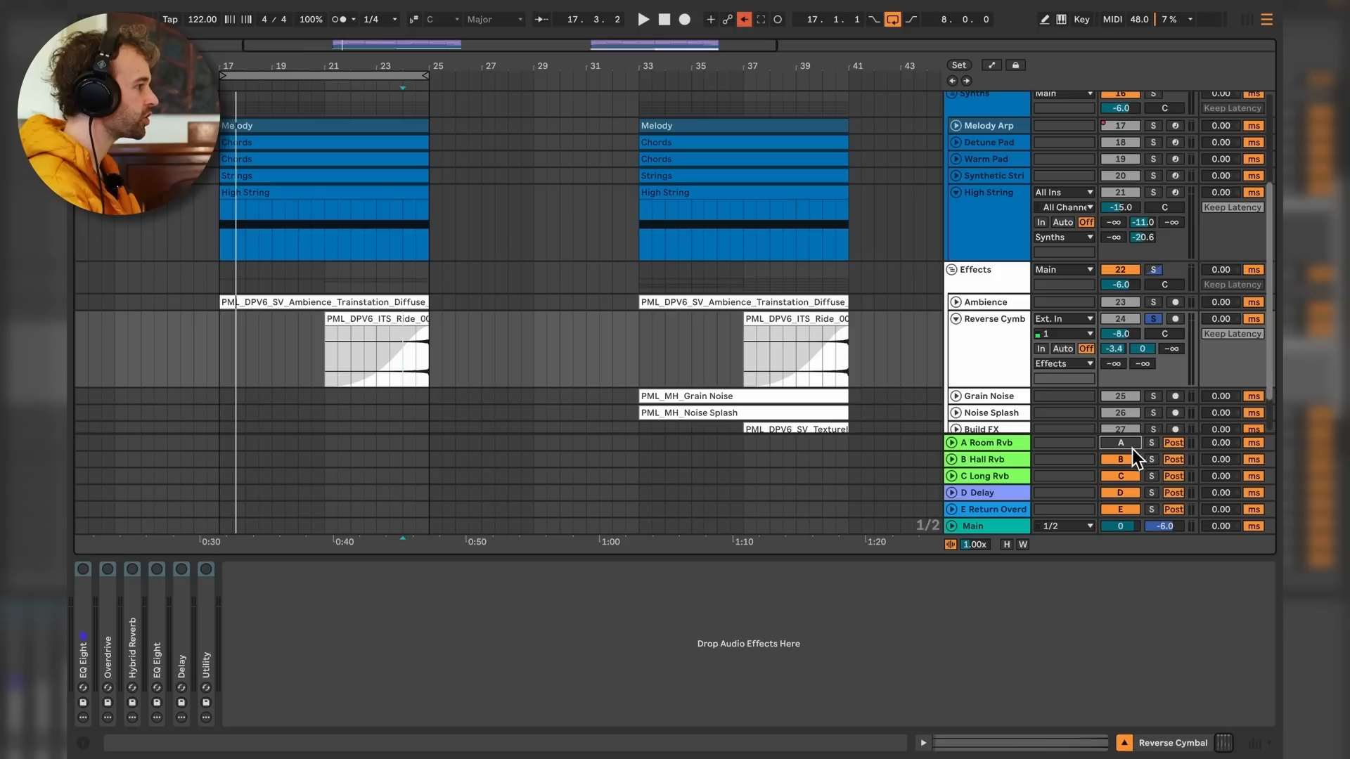
{"action": "left_click", "coordinate": [1132, 460]}
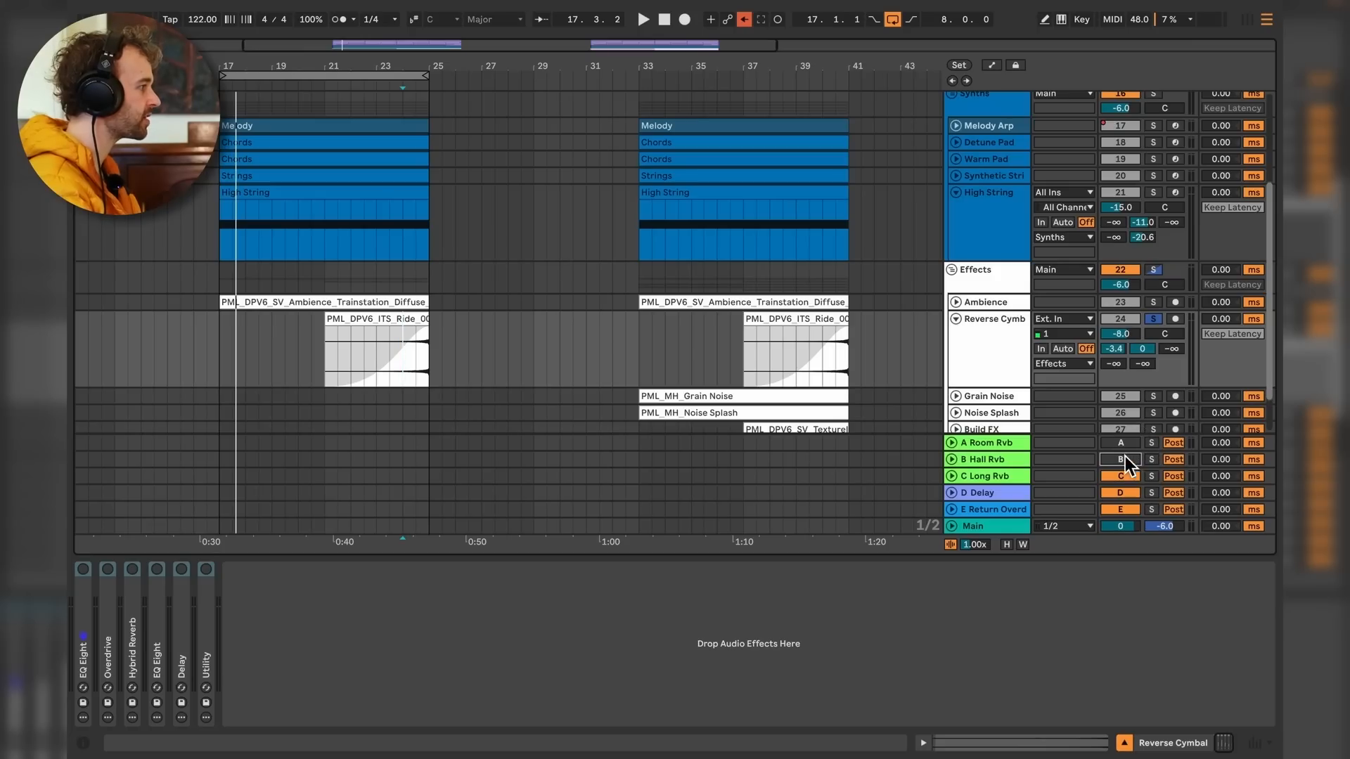
Play the dry reverse cymbal from 23.3.1 to the end of the loop, then stop playback.
{"action": "left_click", "coordinate": [395, 373]}
{"action": "key", "text": "space"}
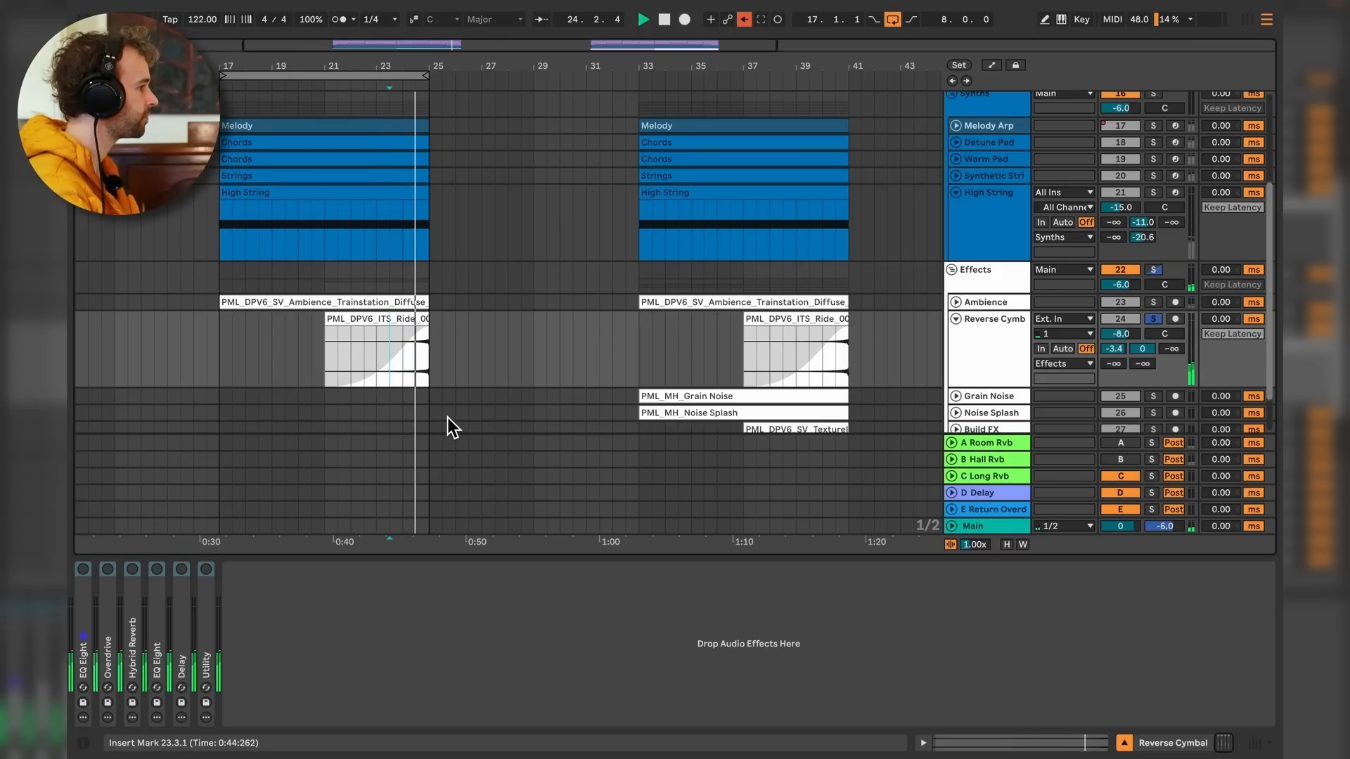
{"action": "key", "text": "space"}
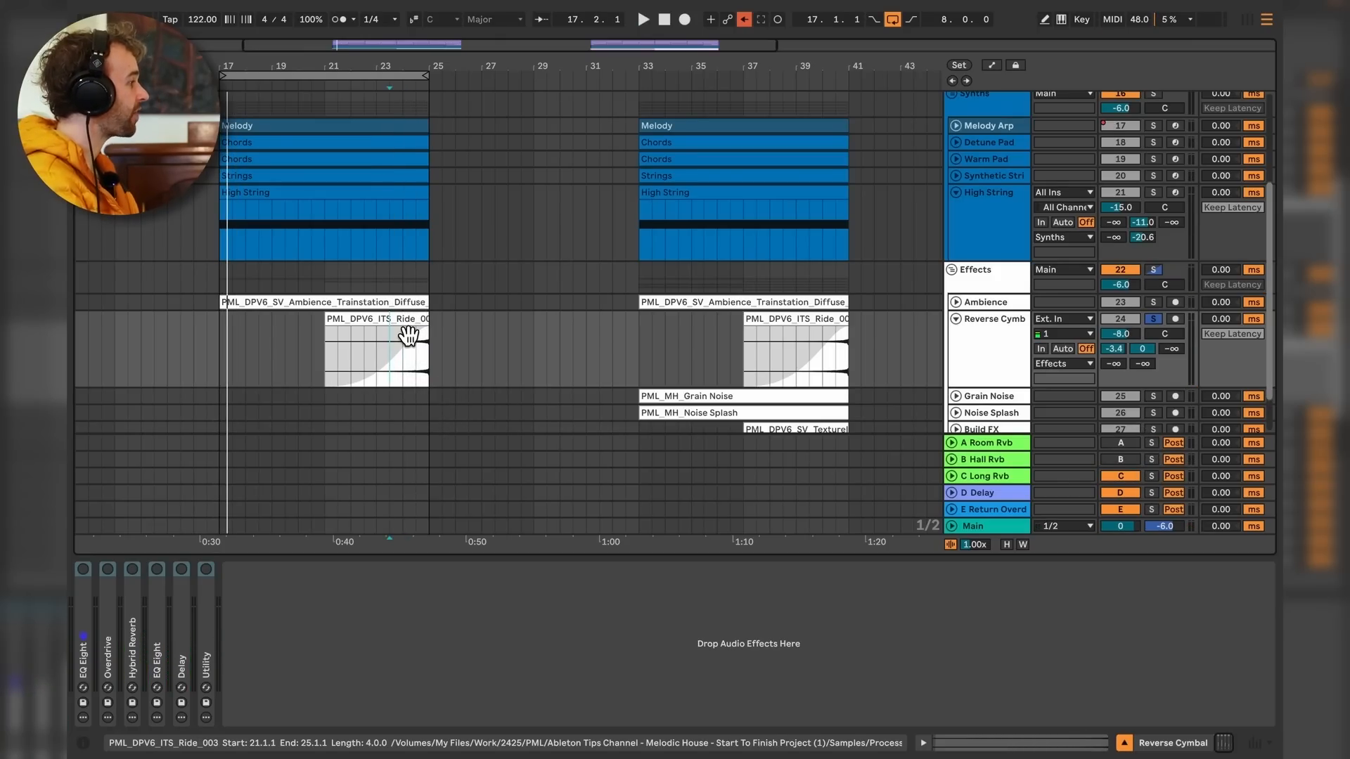
Examine the first reverse cymbal clip's sample and its fade-in from 21.1.1 to 24.3.1.
{"action": "double_click", "coordinate": [401, 329]}
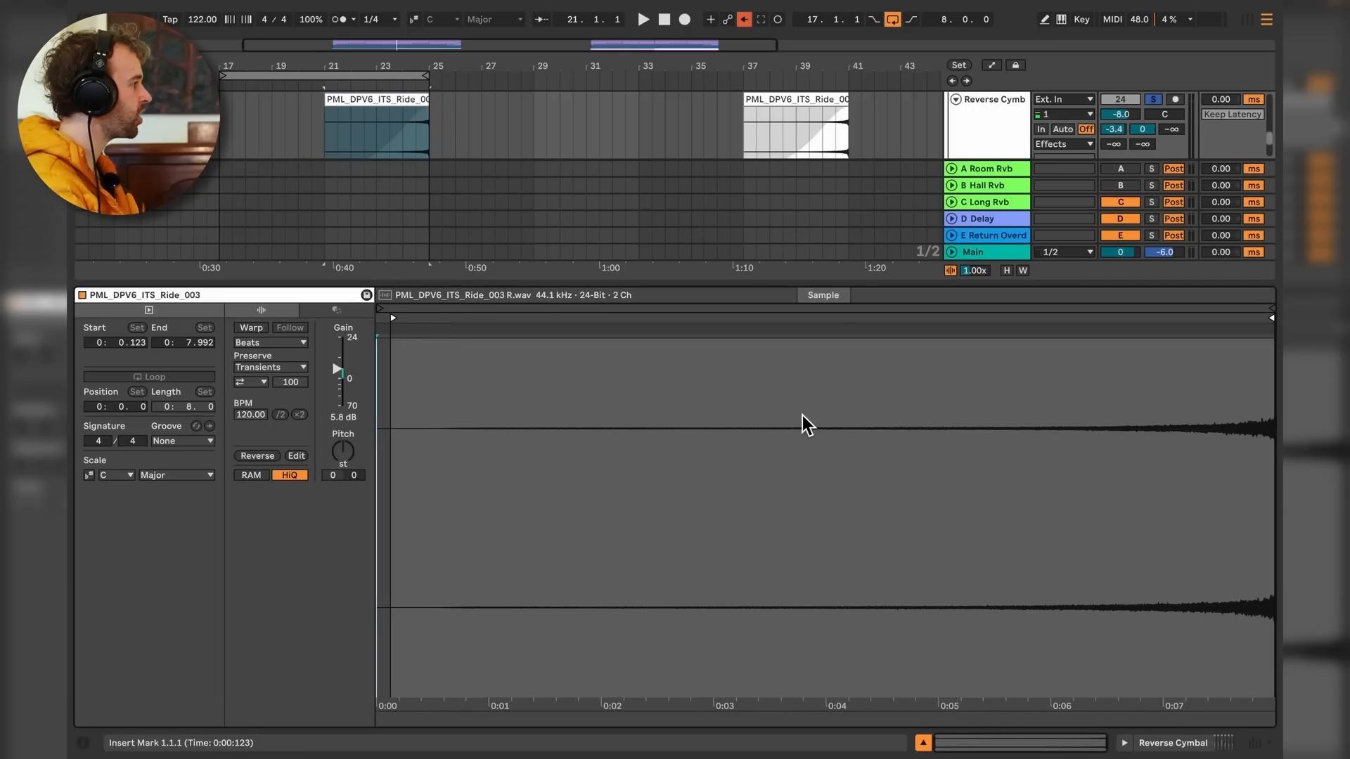
{"action": "key", "text": "shift+Tab"}
{"action": "left_click", "coordinate": [333, 392]}
{"action": "mouse_move", "coordinate": [333, 392]}
{"action": "left_mouse_down"}
{"action": "mouse_move", "coordinate": [423, 392]}
{"action": "mouse_move", "coordinate": [335, 378]}
{"action": "mouse_move", "coordinate": [420, 382]}
{"action": "left_mouse_up"}
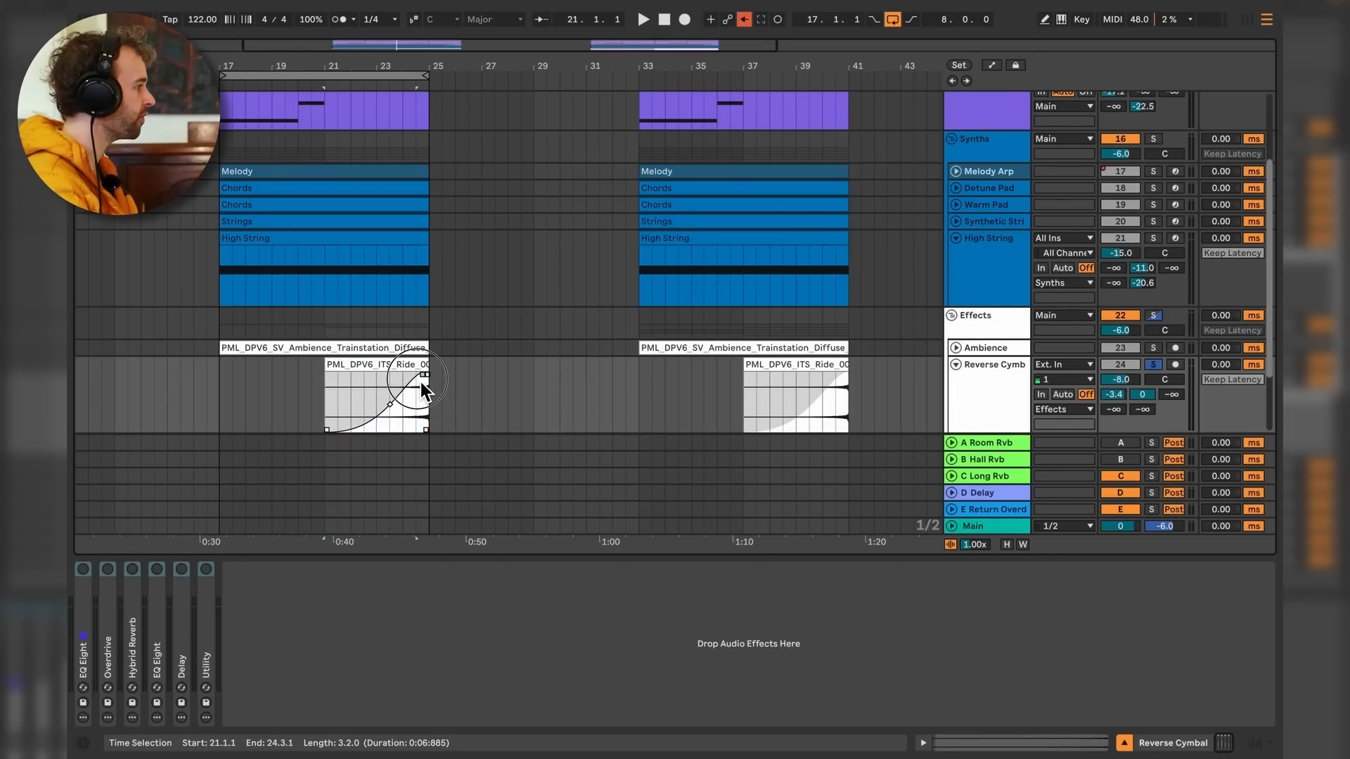
Unfold and enable the first EQ Eight and the Overdrive in turn, playing the cymbal from bar 24 after each.
{"action": "double_click", "coordinate": [83, 606]}
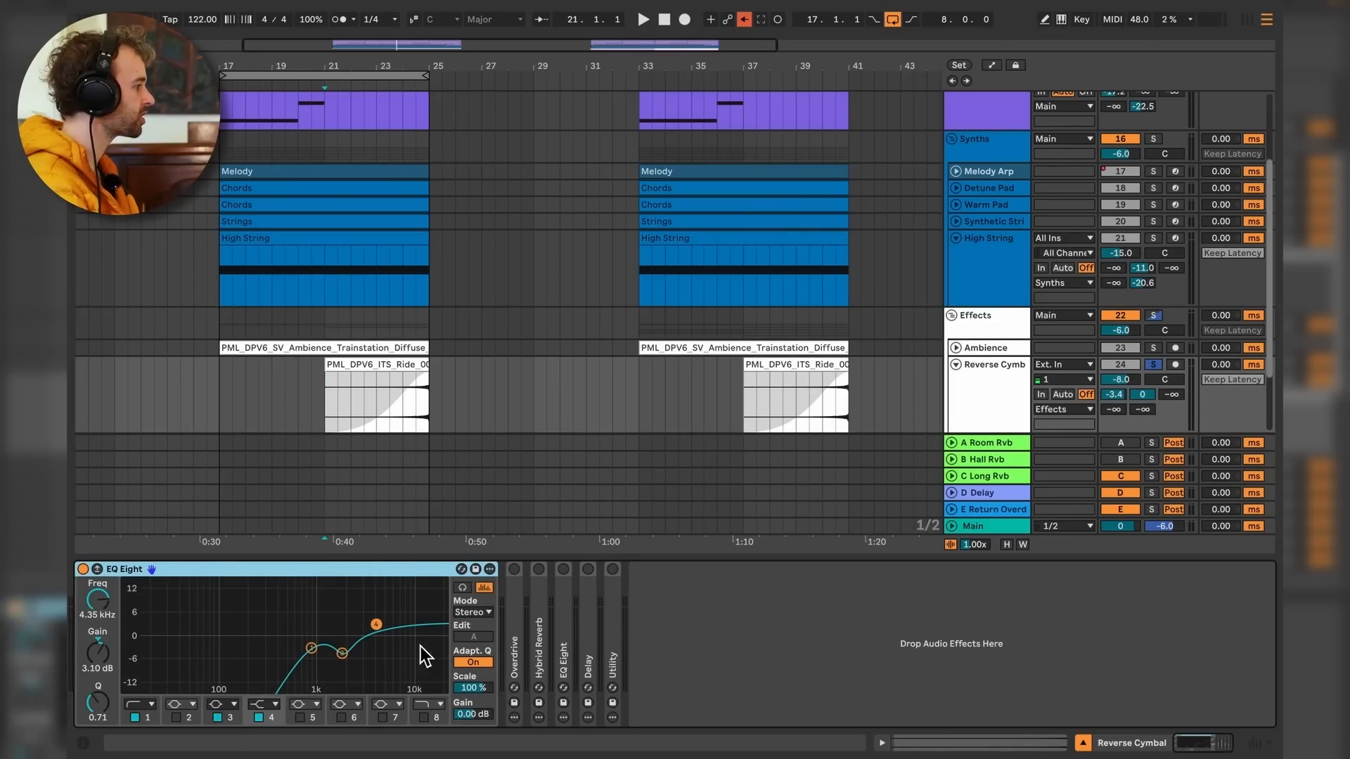
{"action": "left_click", "coordinate": [404, 425]}
{"action": "key", "text": "space"}
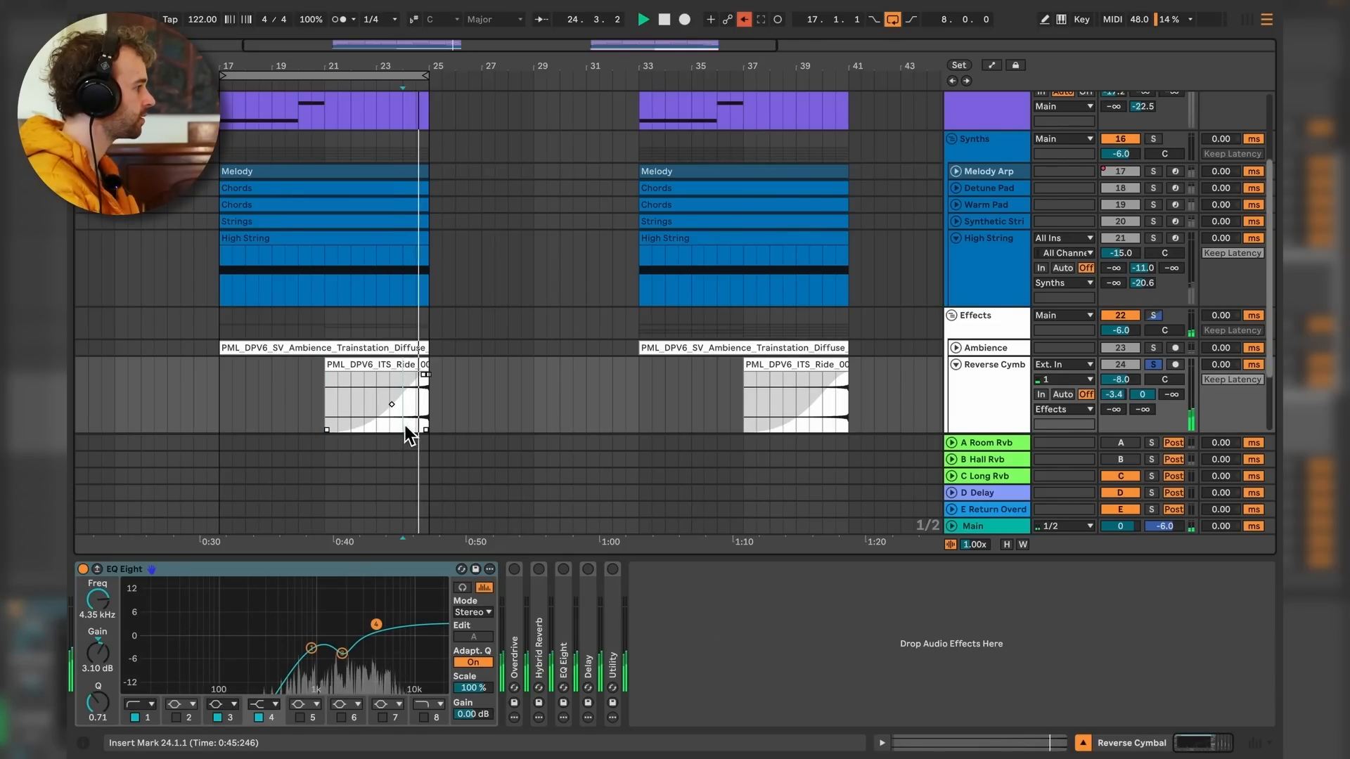
{"action": "double_click", "coordinate": [522, 609]}
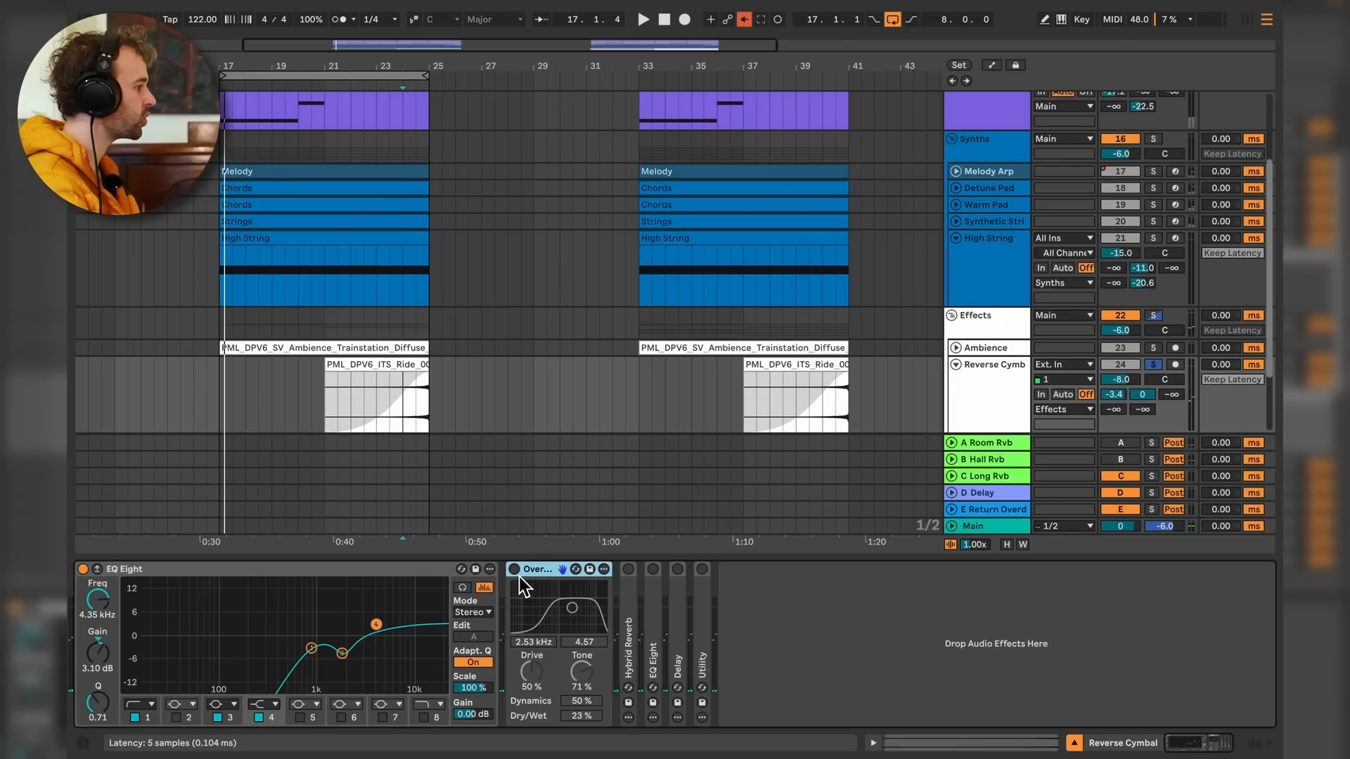
{"action": "left_click", "coordinate": [514, 568]}
{"action": "key", "text": "space"}
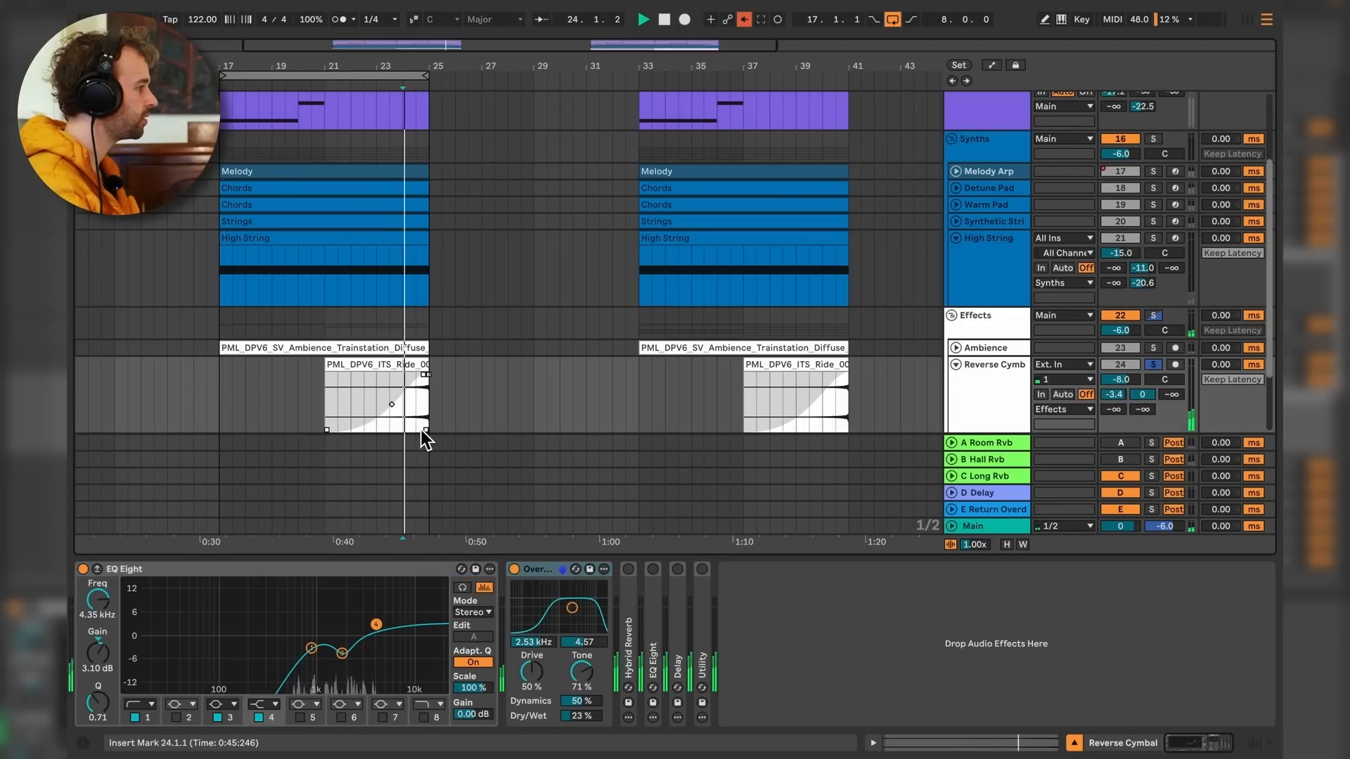
Unfold and enable the Hybrid Reverb and the second EQ Eight in turn, playing the cymbal from bar 24 after each.
{"action": "double_click", "coordinate": [637, 616]}
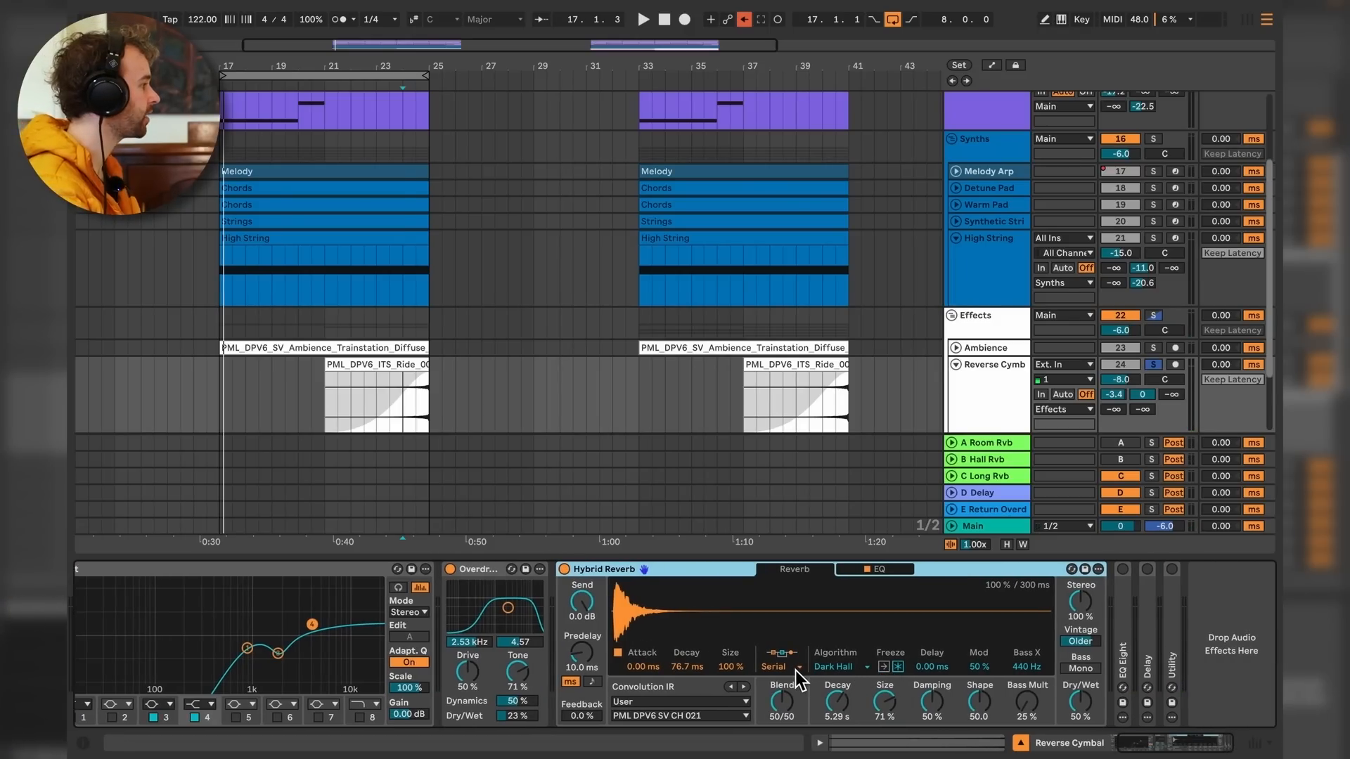
{"action": "key", "text": "space"}
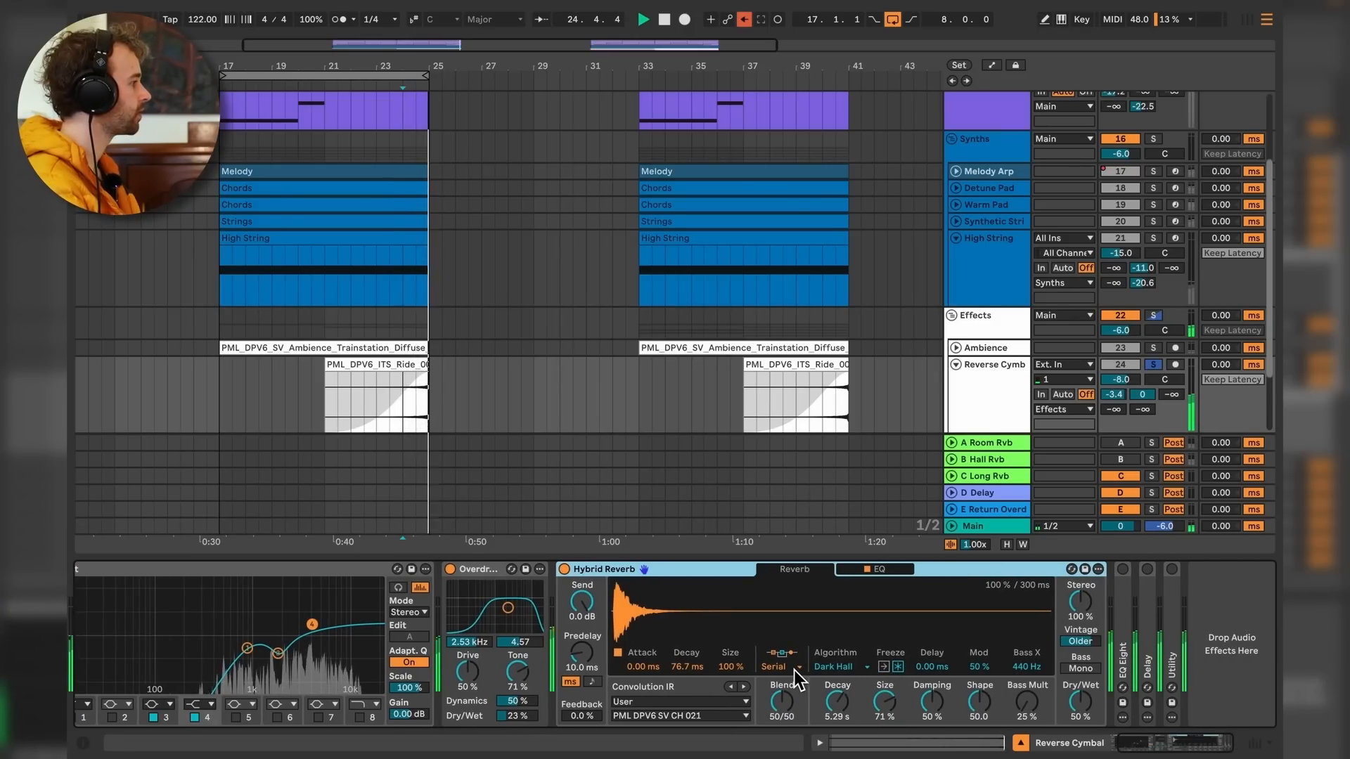
{"action": "double_click", "coordinate": [1123, 639]}
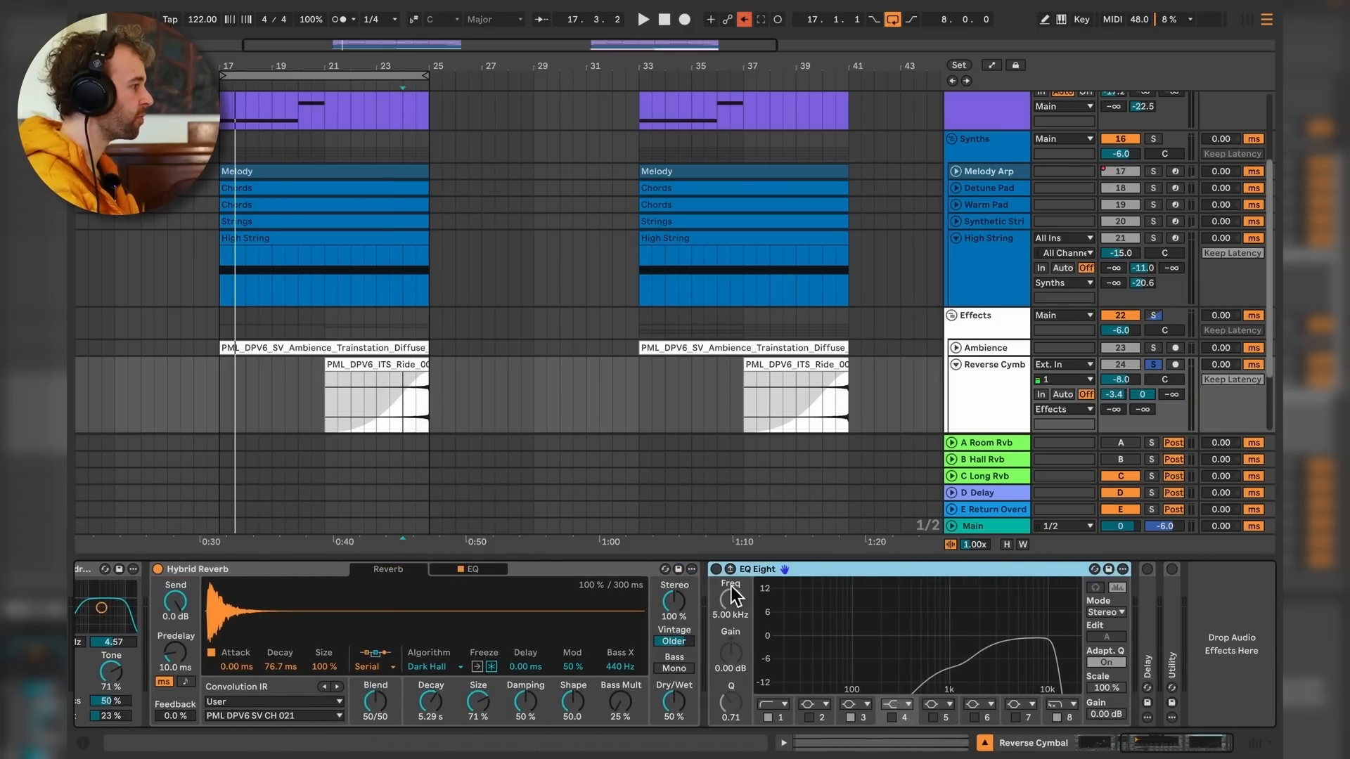
{"action": "left_click", "coordinate": [716, 570]}
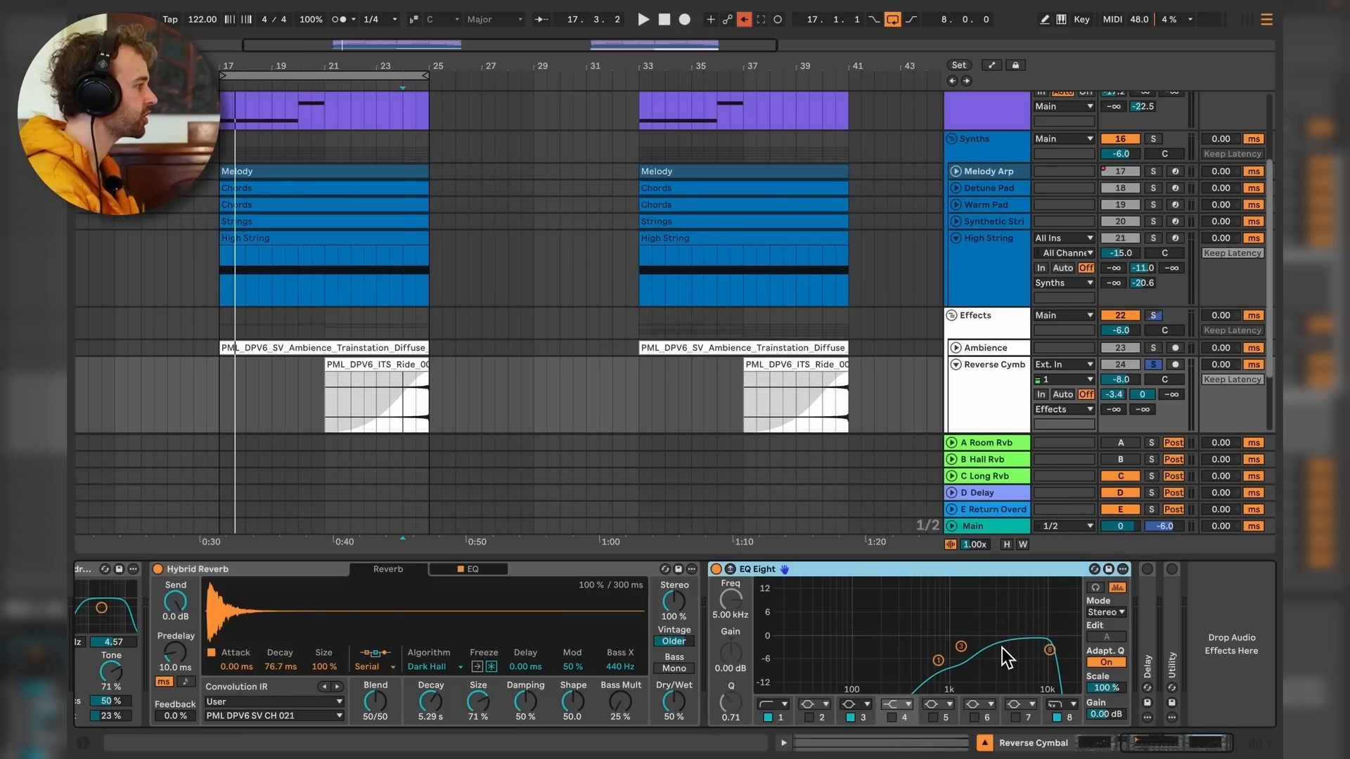
{"action": "key", "text": "space"}
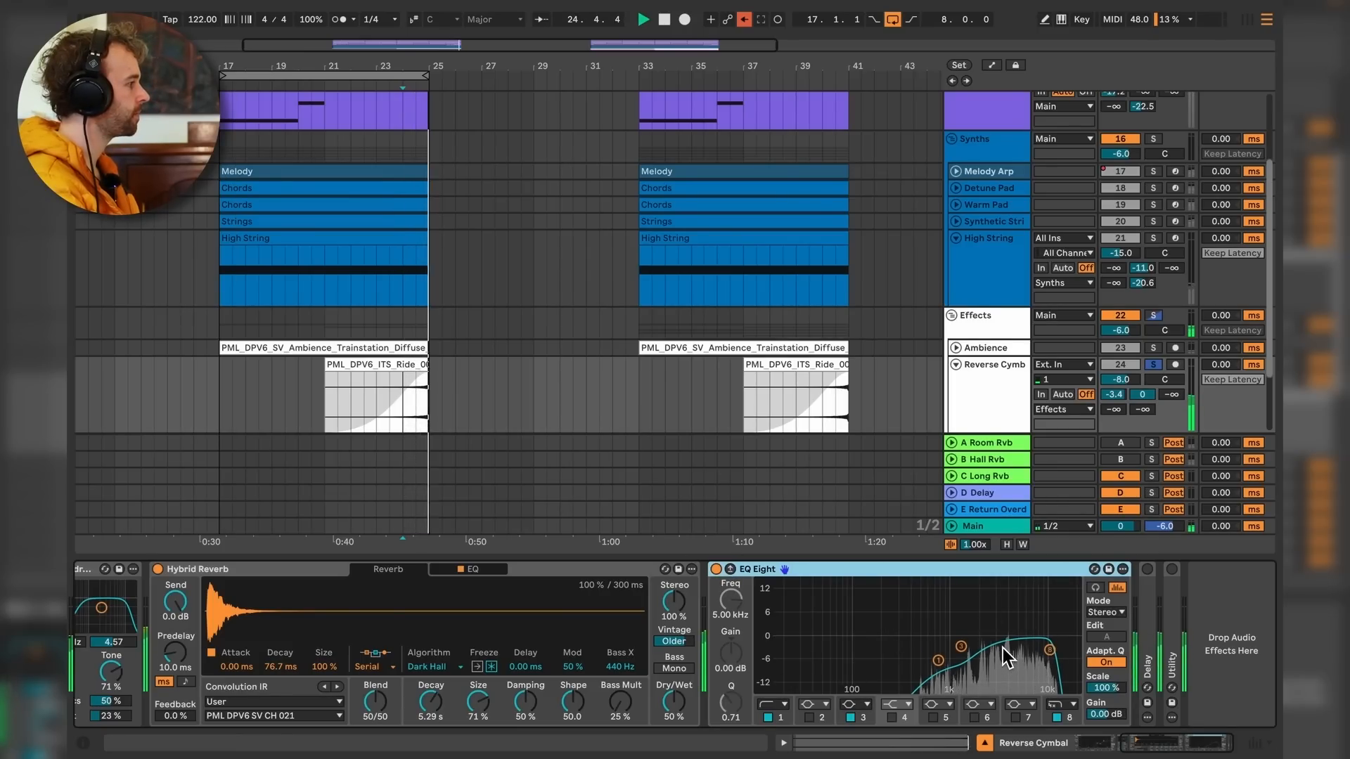
Unfold and enable the Delay, and play the cymbal from bar 24 through the loop restart.
{"action": "double_click", "coordinate": [1147, 636]}
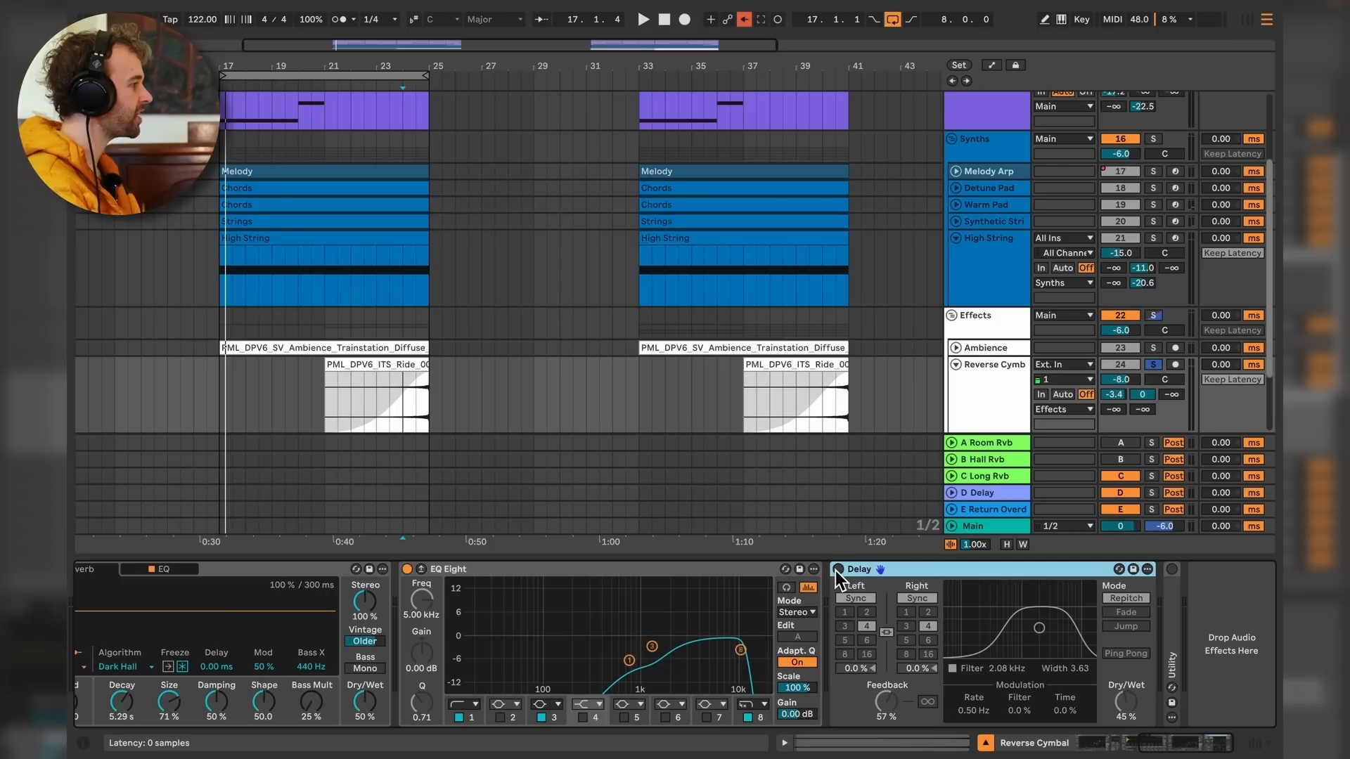
{"action": "left_click", "coordinate": [838, 569]}
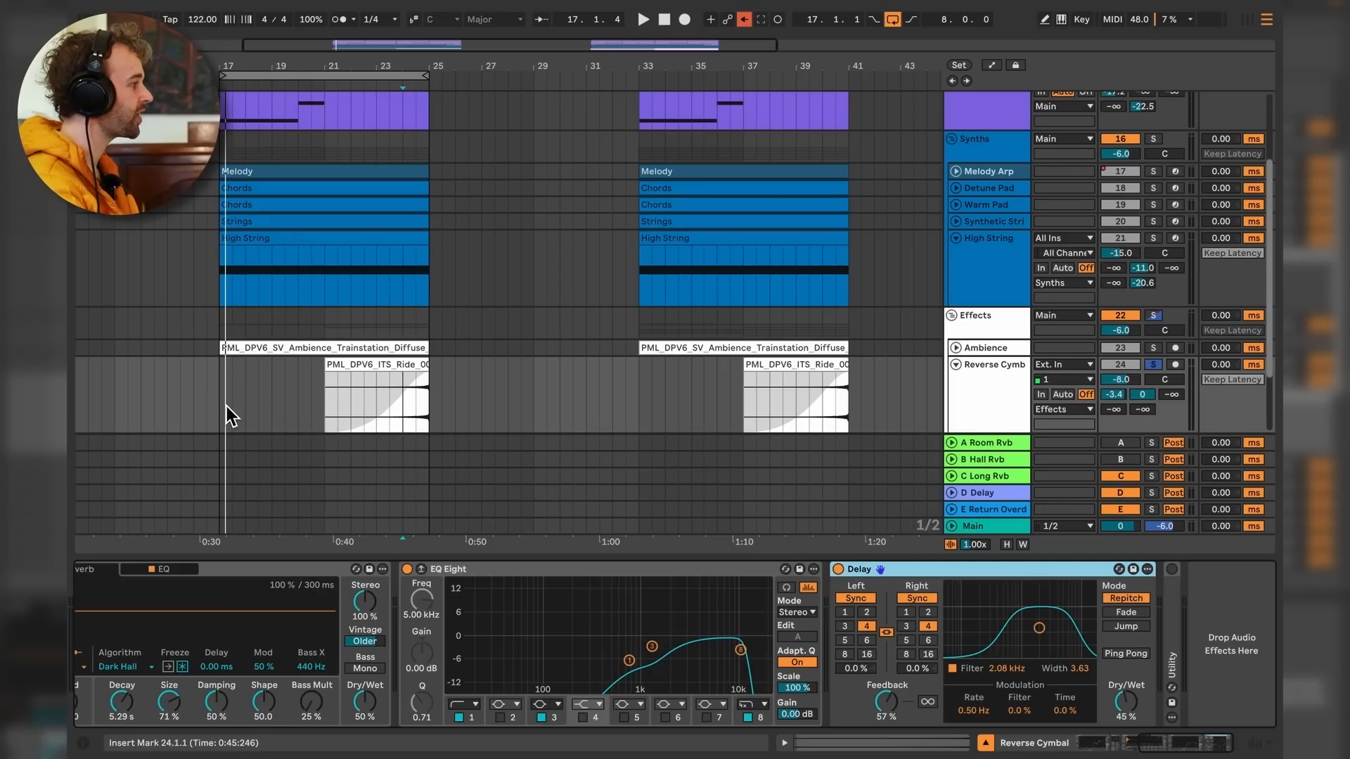
{"action": "left_click_drag", "start_coordinate": [228, 415], "coordinate": [242, 403]}
{"action": "left_click", "coordinate": [405, 422]}
{"action": "key", "text": "space"}
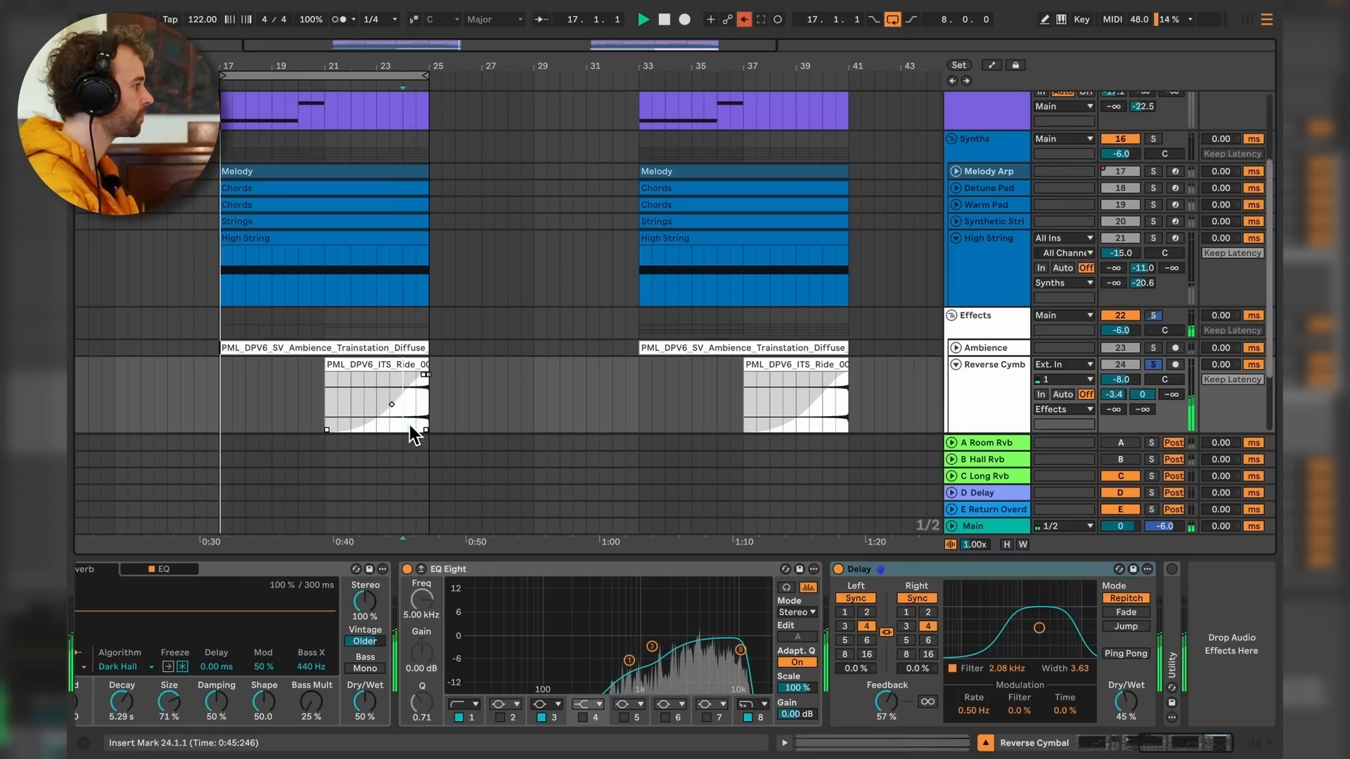
{"action": "key", "text": "space"}
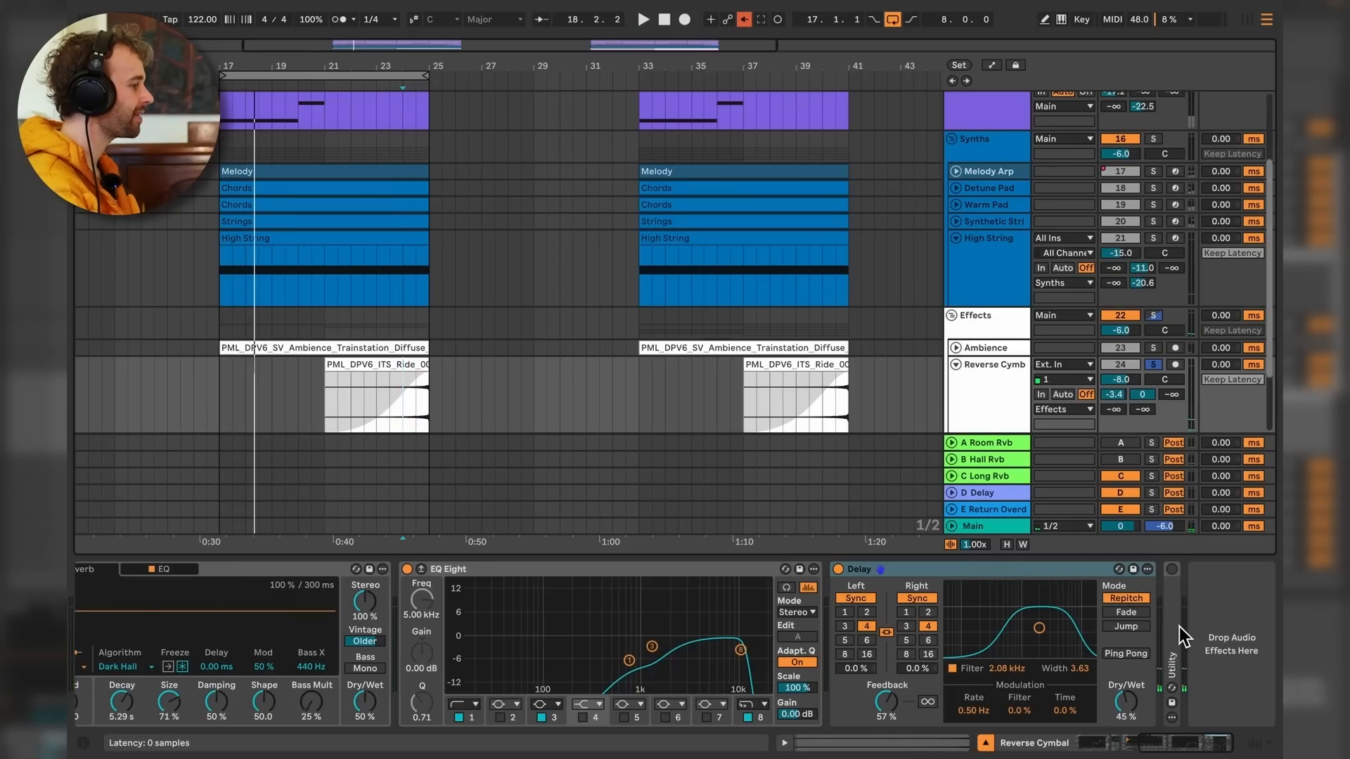
Unfold and enable the Utility, and show the Reverse Cymbal track's automation lanes.
{"action": "double_click", "coordinate": [1179, 626]}
{"action": "left_click_drag", "start_coordinate": [1178, 626], "coordinate": [892, 625]}
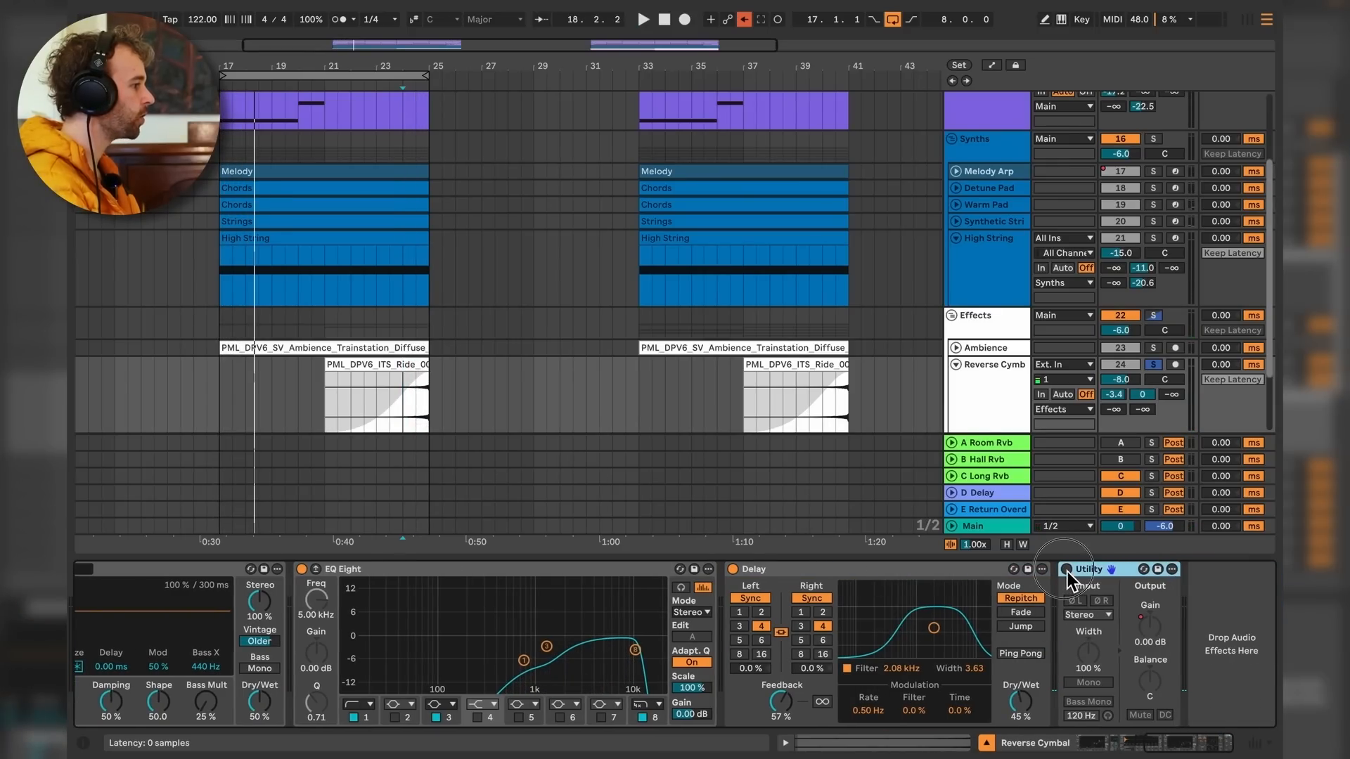
{"action": "key", "text": "a"}
{"action": "scroll", "coordinate": [443, 401], "scroll_direction": "down", "scroll_amount": 3}
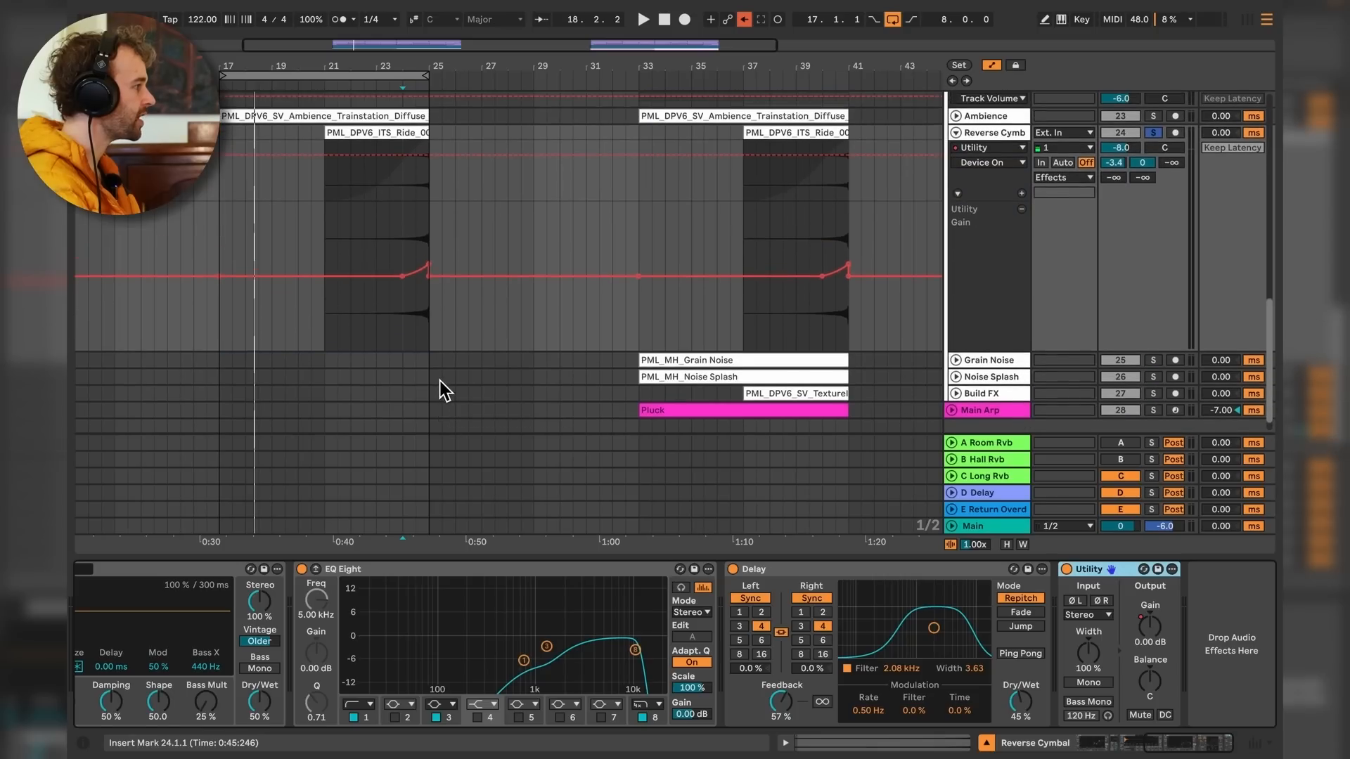
Examine the Utility Gain automation before bar 25 and the delay tail area from bar 17 to 19.
{"action": "scroll", "coordinate": [443, 390], "scroll_direction": "up", "scroll_amount": 1}
{"action": "left_click_drag", "start_coordinate": [399, 340], "coordinate": [439, 345]}
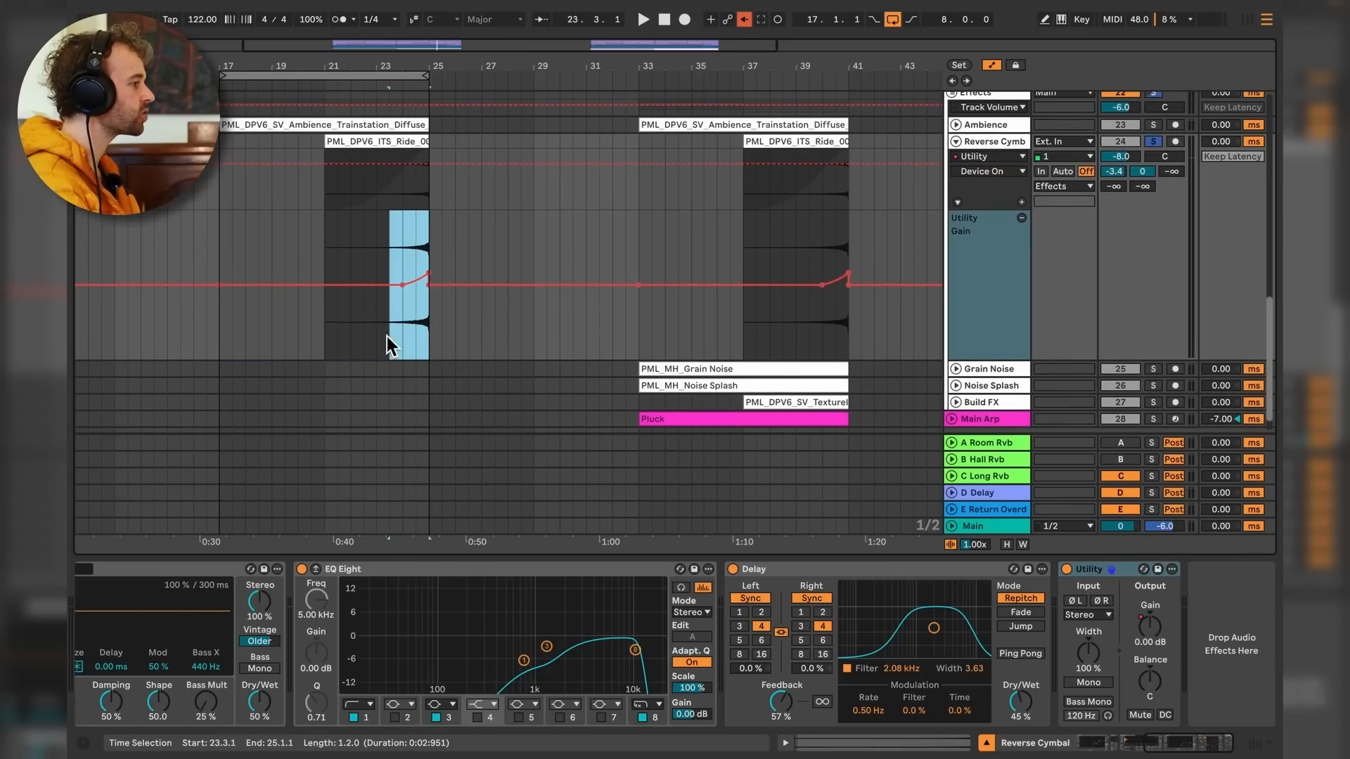
{"action": "left_click", "coordinate": [812, 582]}
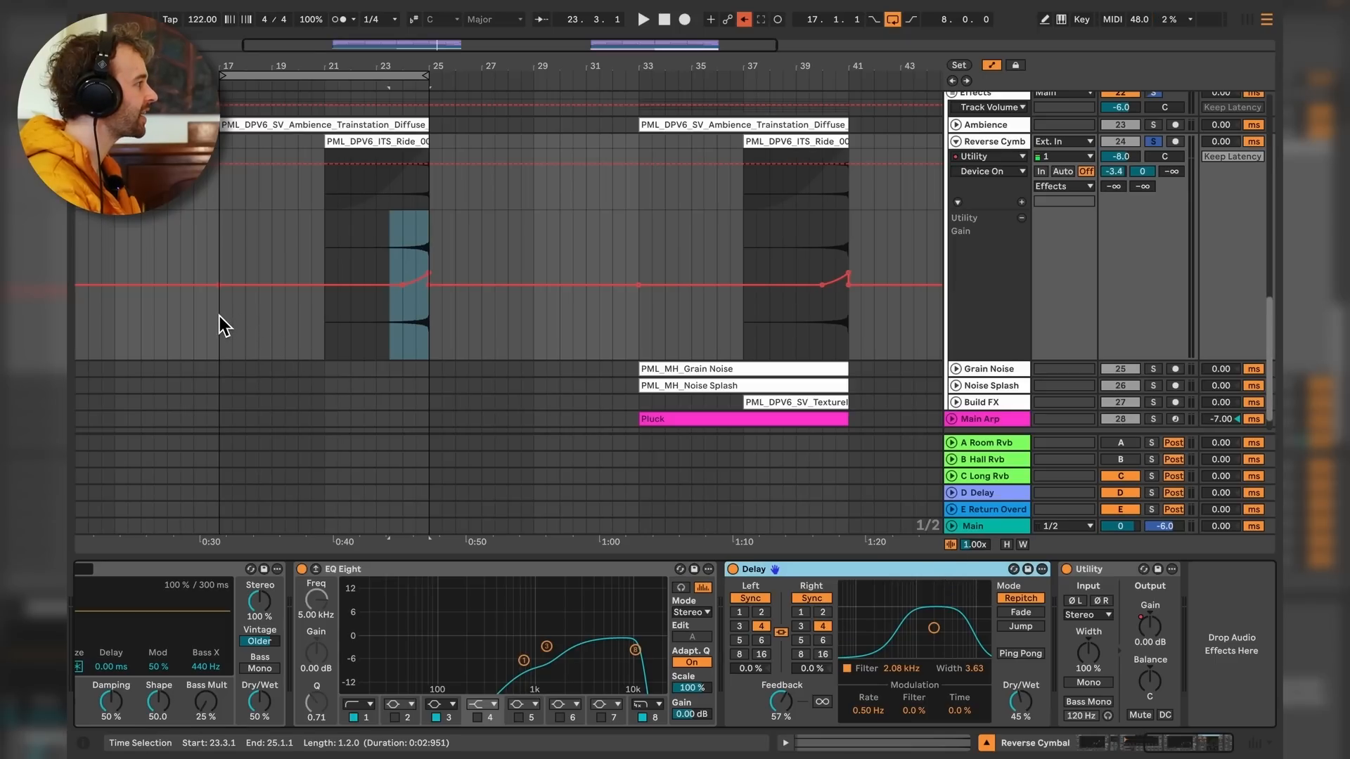
{"action": "left_click_drag", "start_coordinate": [224, 324], "coordinate": [280, 323]}
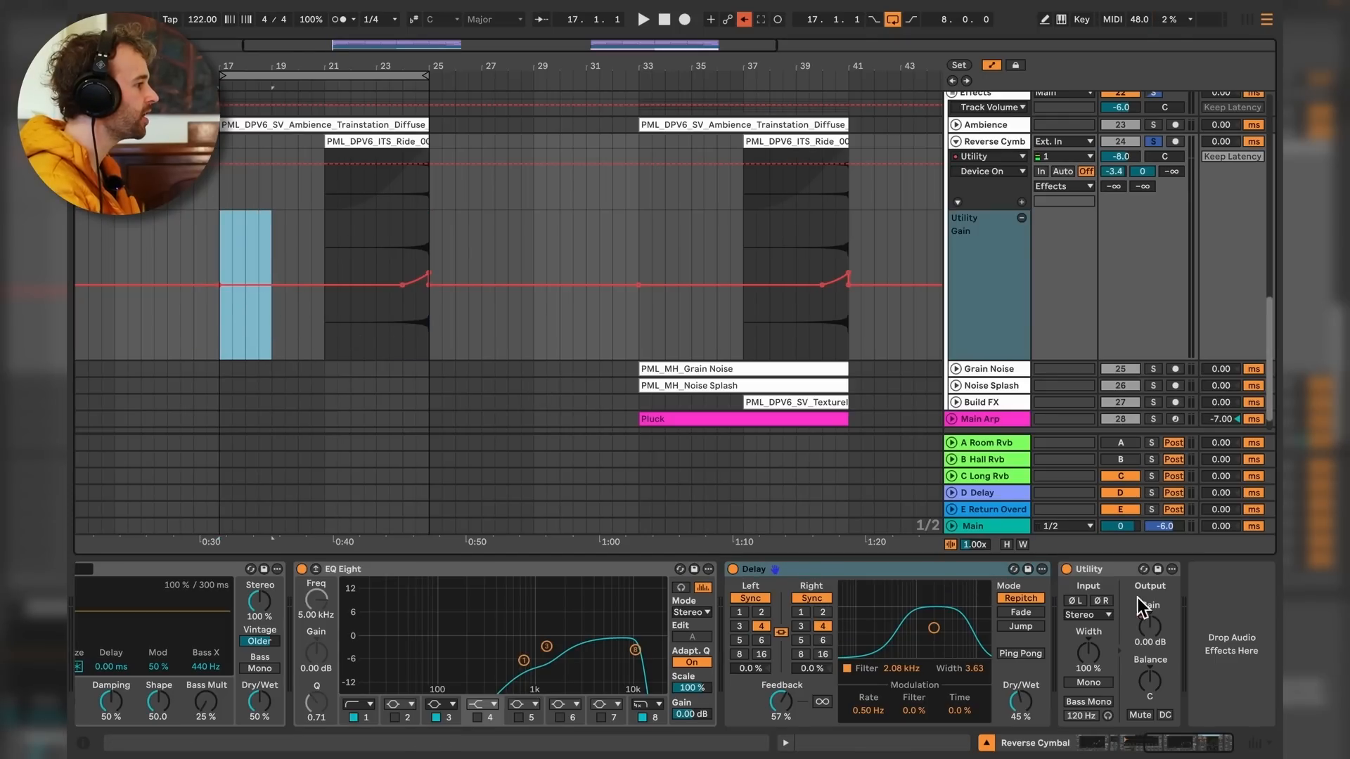
{"action": "left_click_drag", "start_coordinate": [415, 277], "coordinate": [432, 273]}
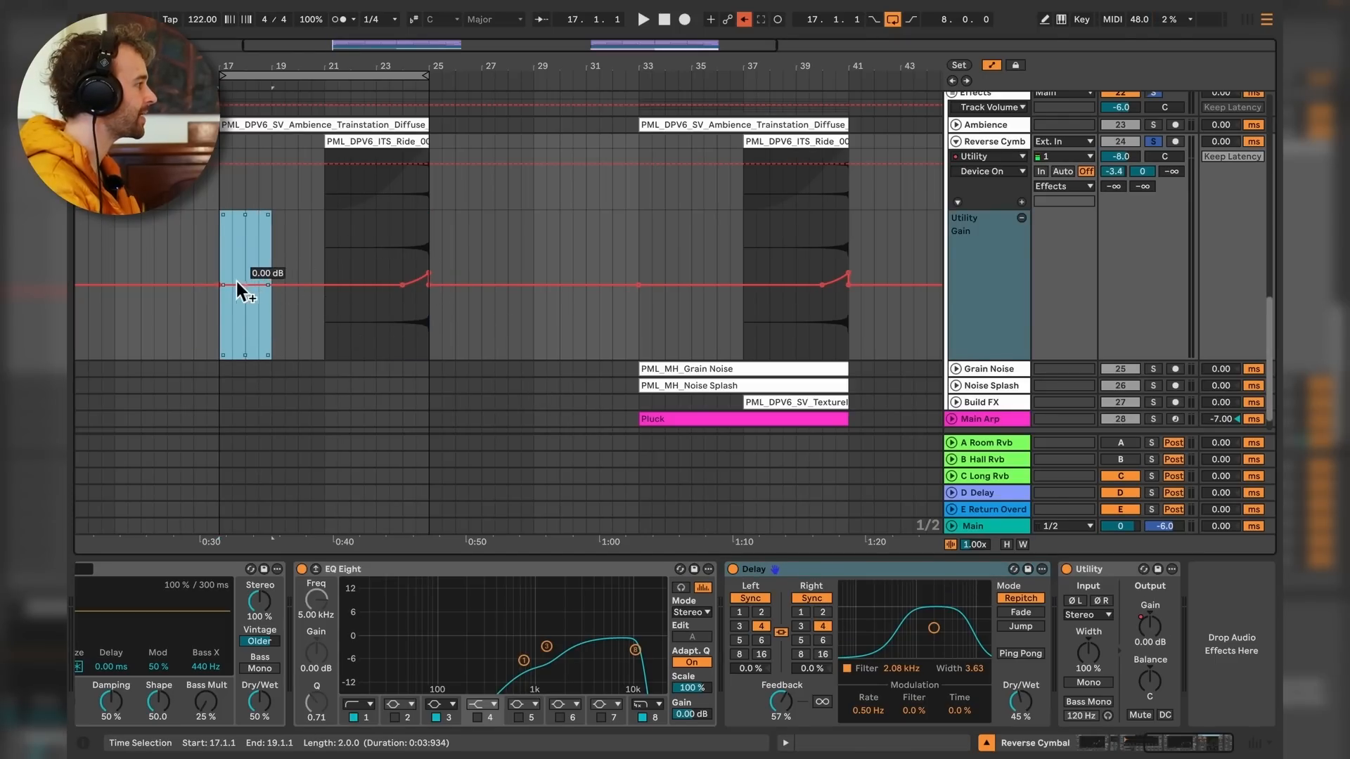
{"action": "mouse_move", "coordinate": [225, 292]}
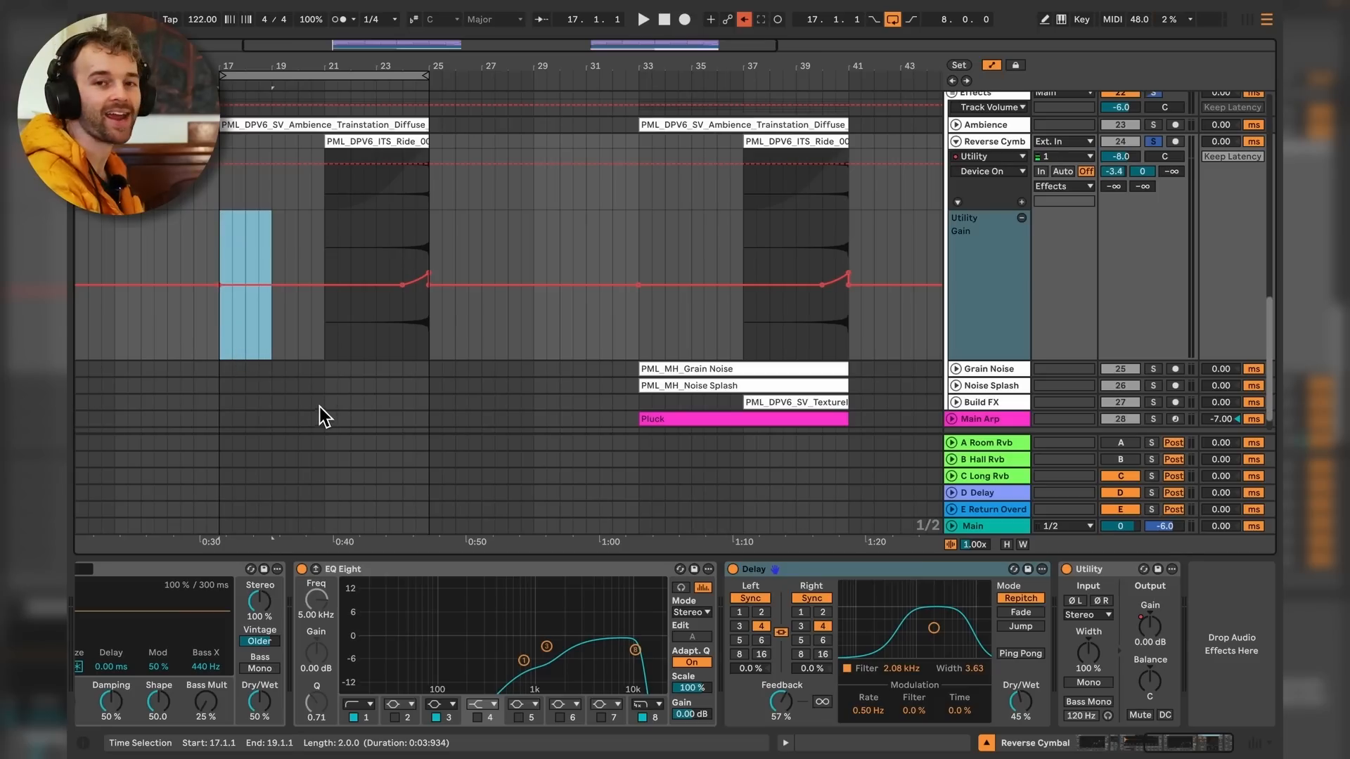
{"action": "left_click_drag", "start_coordinate": [227, 338], "coordinate": [290, 333]}
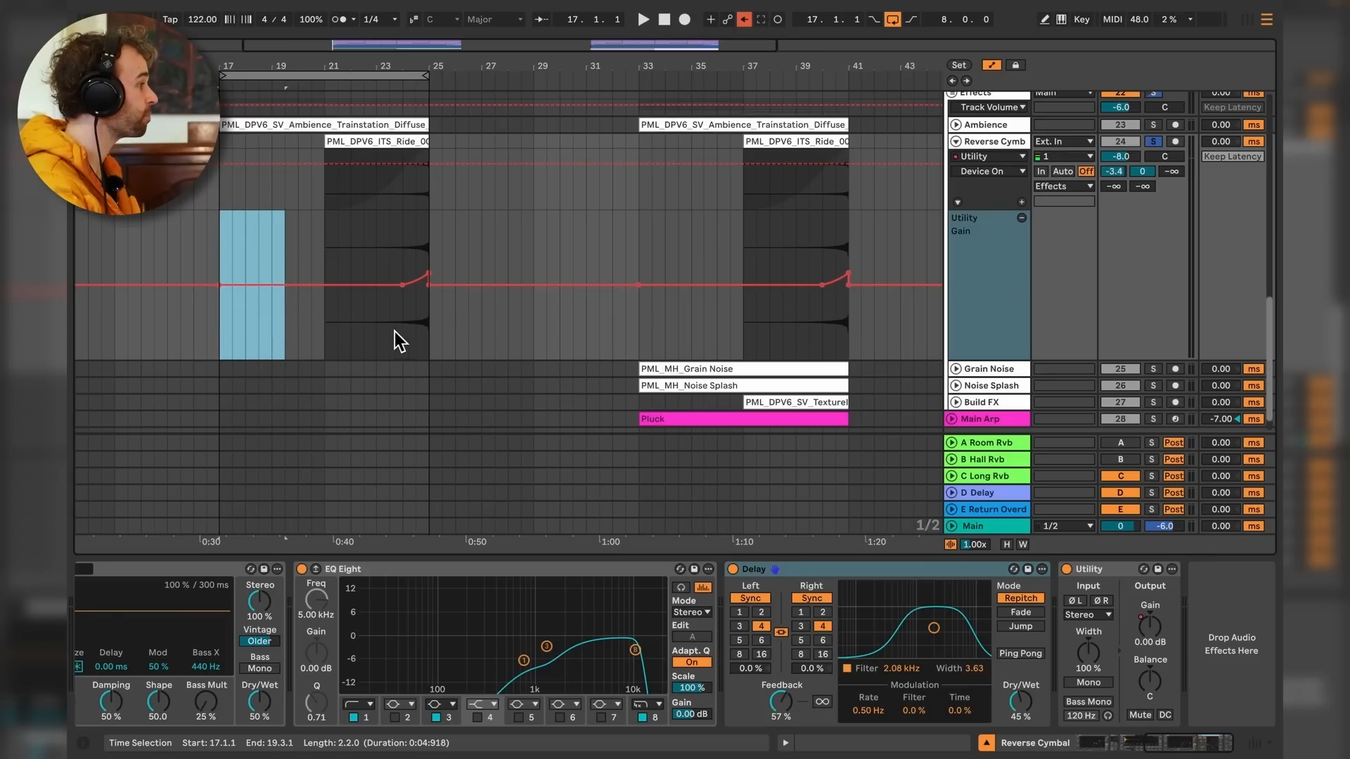
Play the reverse cymbal from 24.1.1 with its whole effect chain and gain automation active.
{"action": "left_click_drag", "start_coordinate": [400, 328], "coordinate": [431, 325]}
{"action": "left_click", "coordinate": [411, 338]}
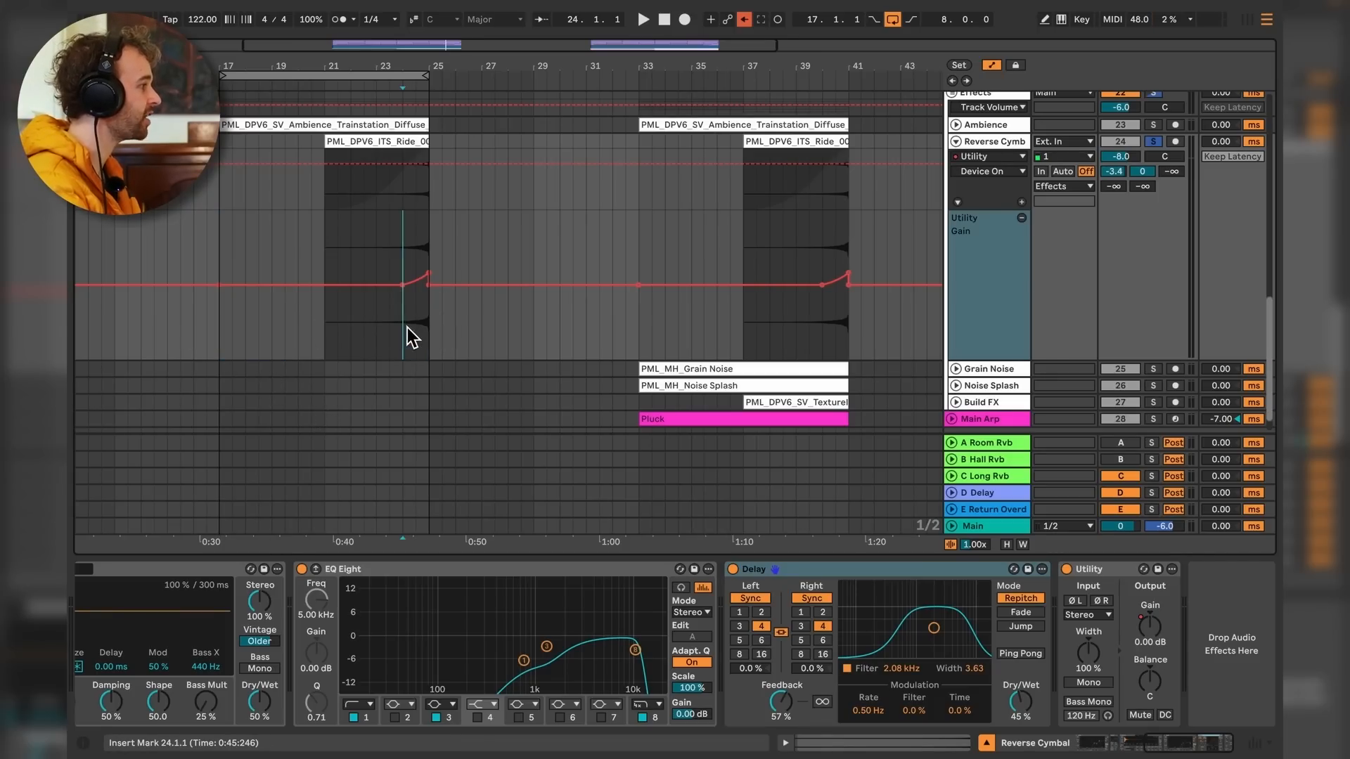
{"action": "key", "text": "space"}
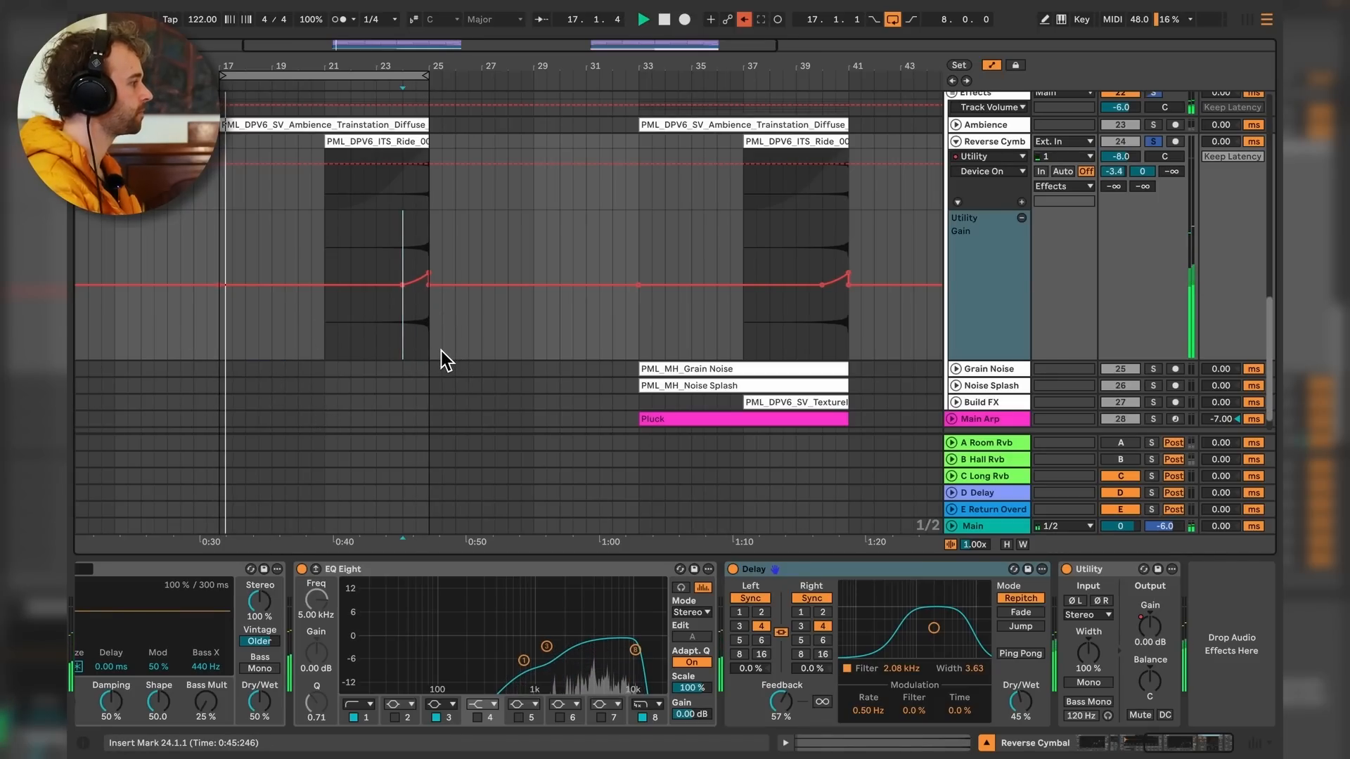
Reactivate the A Room Rvb and B Hall Rvb returns and play the reverse cymbal from bar 24.
{"action": "left_click", "coordinate": [1022, 451]}
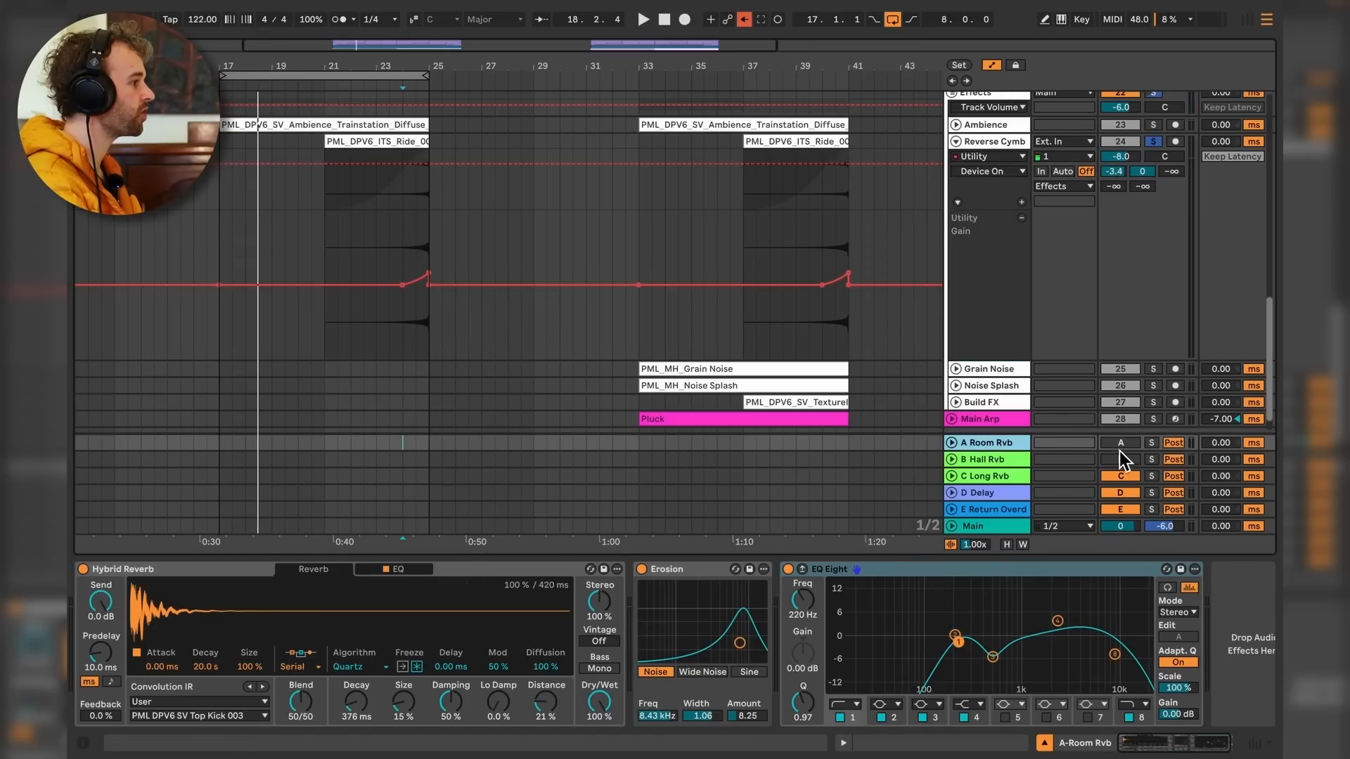
{"action": "left_click", "coordinate": [1122, 445]}
{"action": "left_click", "coordinate": [1004, 460]}
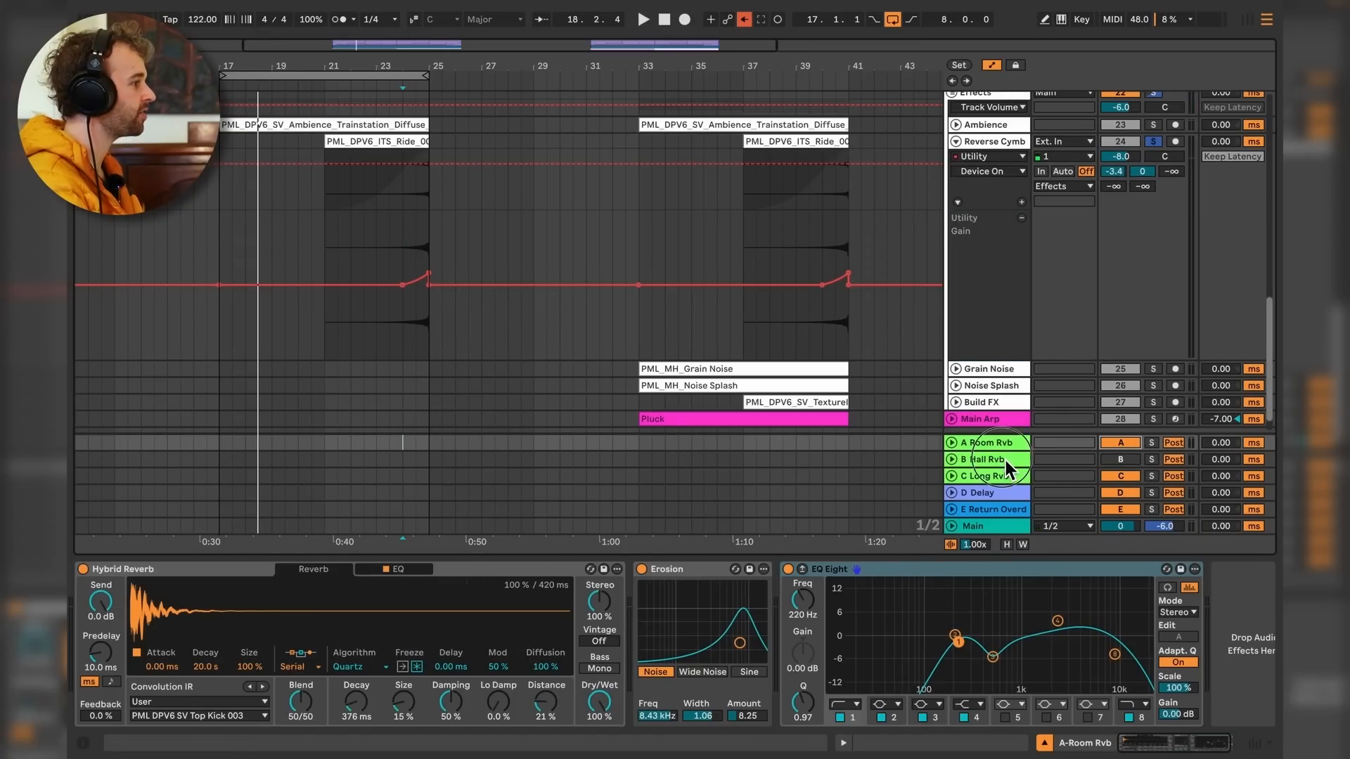
{"action": "left_click", "coordinate": [1127, 463]}
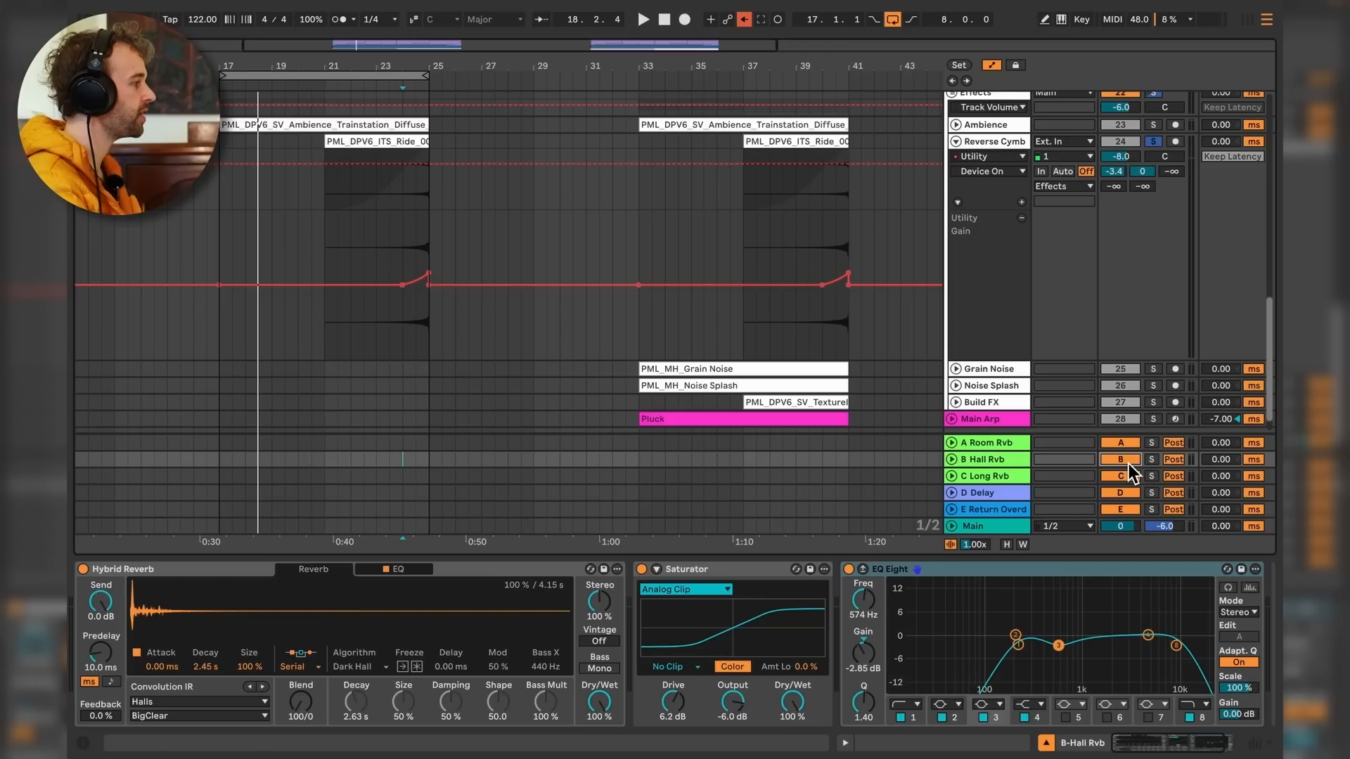
{"action": "left_click", "coordinate": [407, 323]}
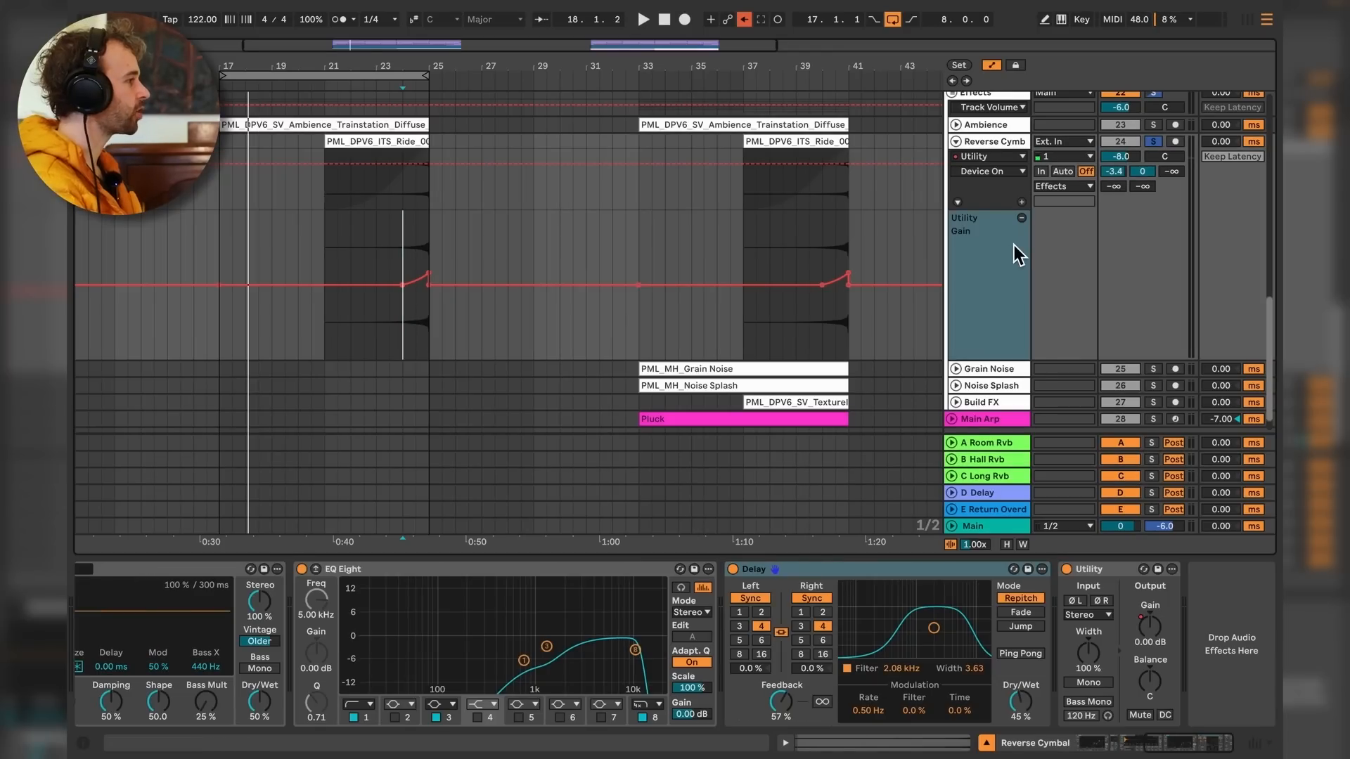
Hide the automation, fold the Reverse Cymbal track and unfold the Grain Noise track.
{"action": "key", "text": "a"}
{"action": "left_click", "coordinate": [958, 143]}
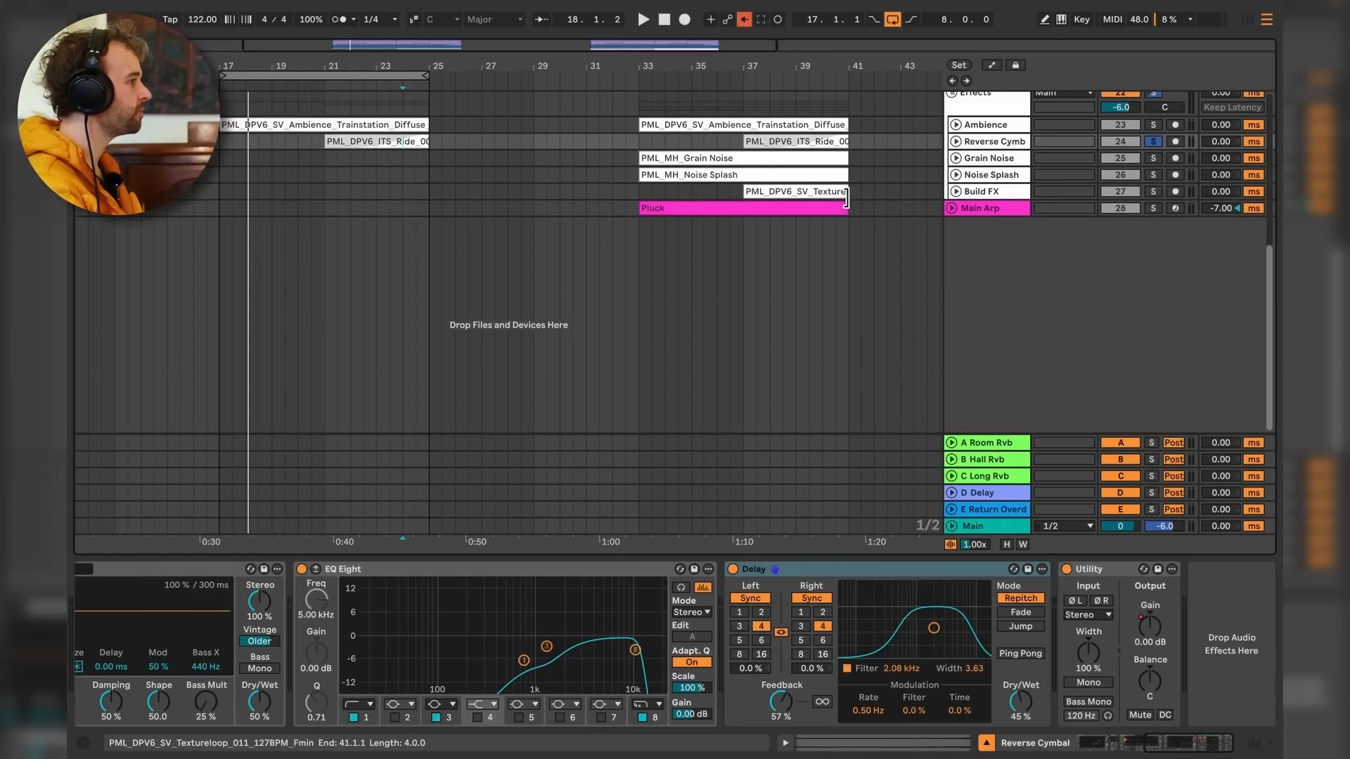
{"action": "scroll", "coordinate": [970, 208], "scroll_direction": "up", "scroll_amount": 2}
{"action": "left_click", "coordinate": [956, 237]}
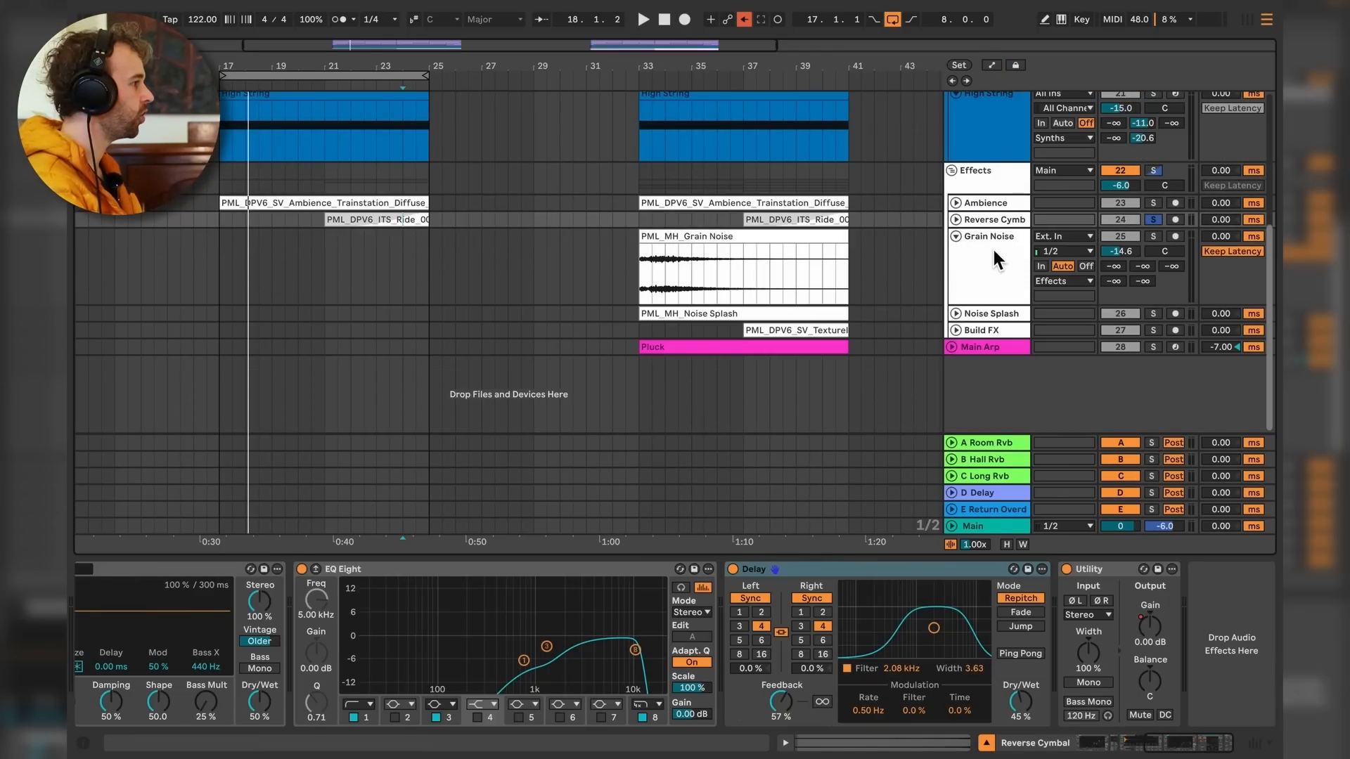
Copy the Grain Noise clip from bar 33 to bar 17, solo its track and play the copy.
{"action": "left_click", "coordinate": [835, 250]}
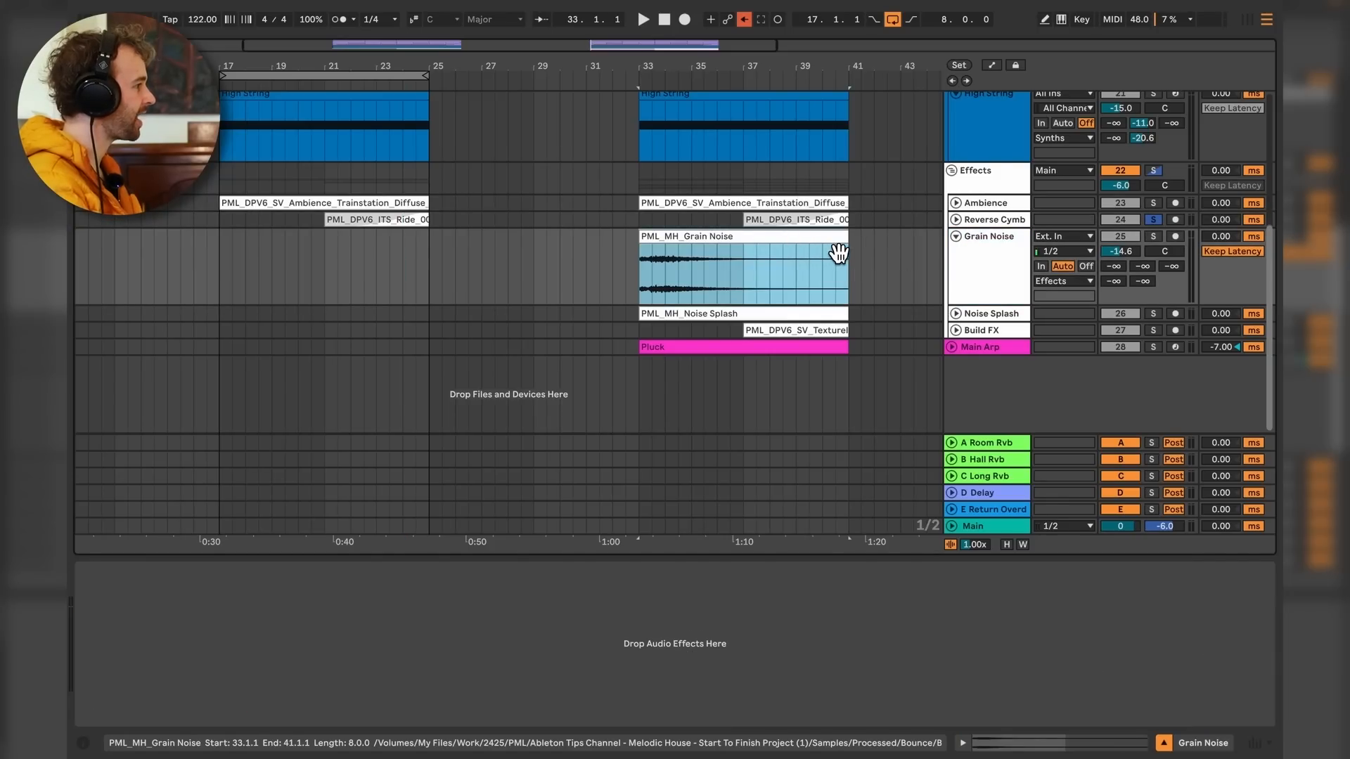
{"action": "left_click_drag", "start_coordinate": [835, 251], "coordinate": [404, 236]}
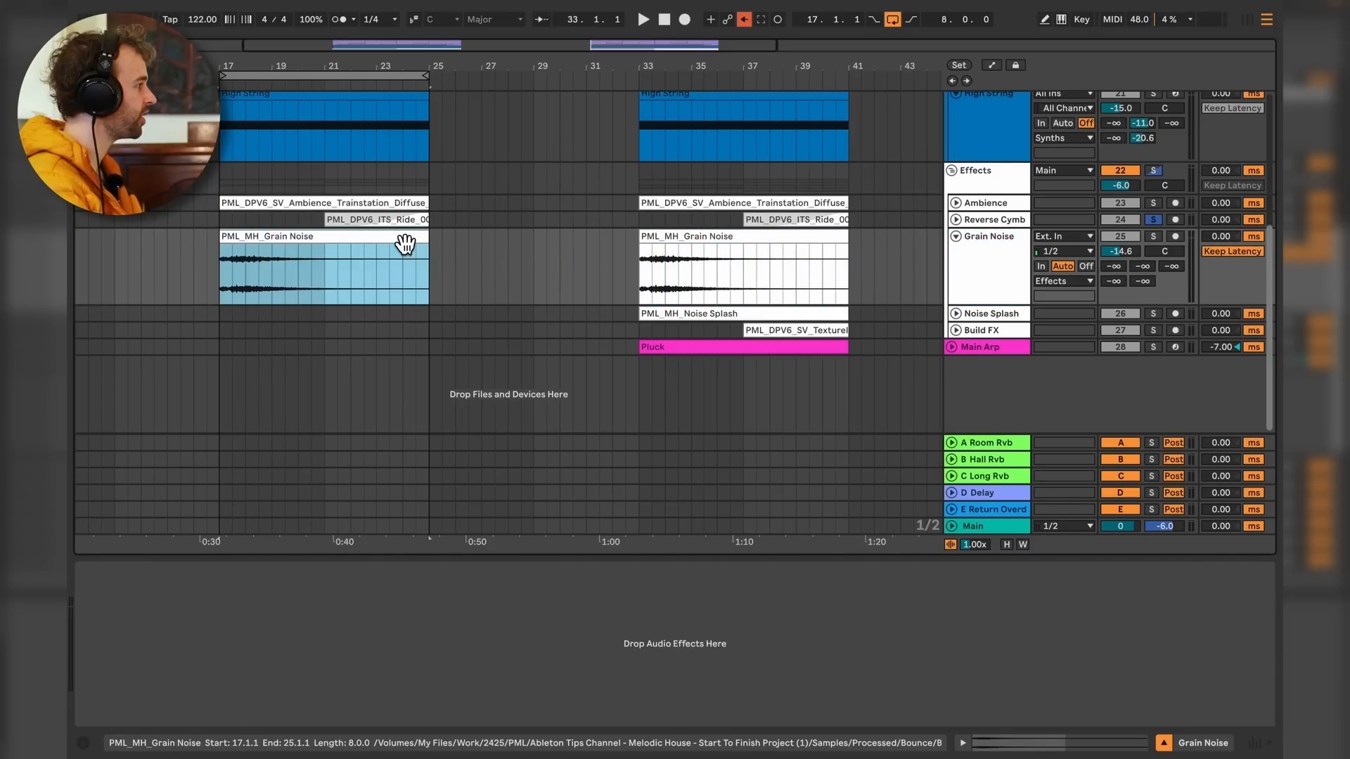
{"action": "left_click", "coordinate": [1153, 237]}
{"action": "left_click", "coordinate": [383, 260]}
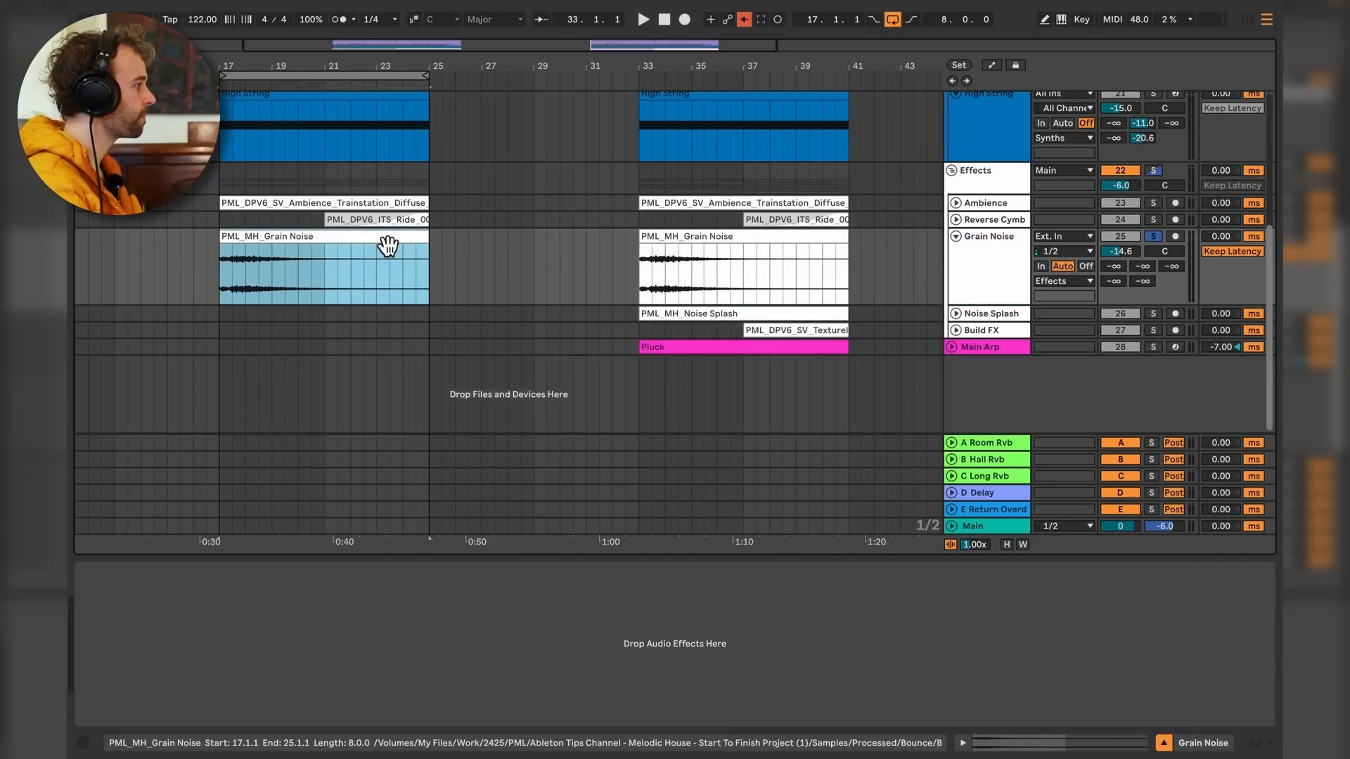
{"action": "key", "text": "space"}
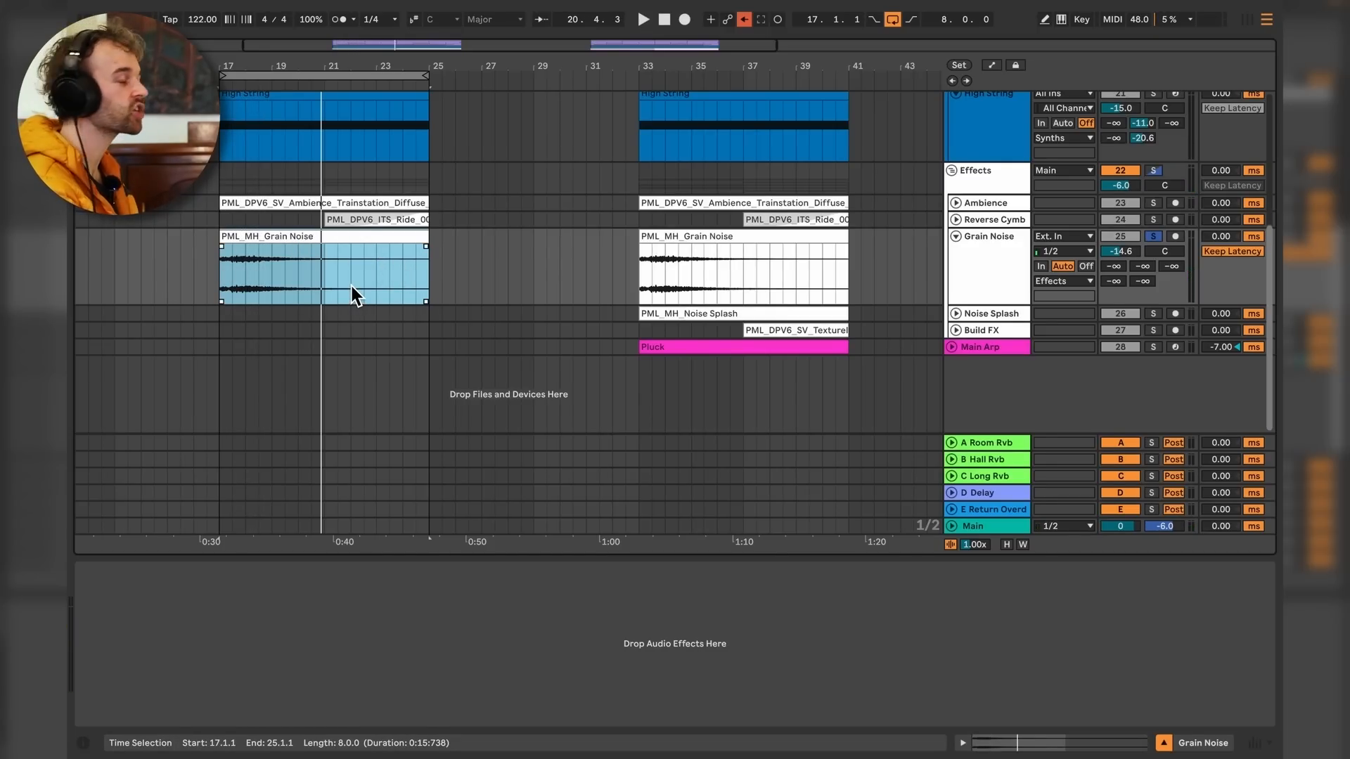
Unfold the Noise Splash track, copy its clip from bar 33 to bar 17 and solo the track.
{"action": "left_click", "coordinate": [956, 314]}
{"action": "left_click", "coordinate": [965, 318]}
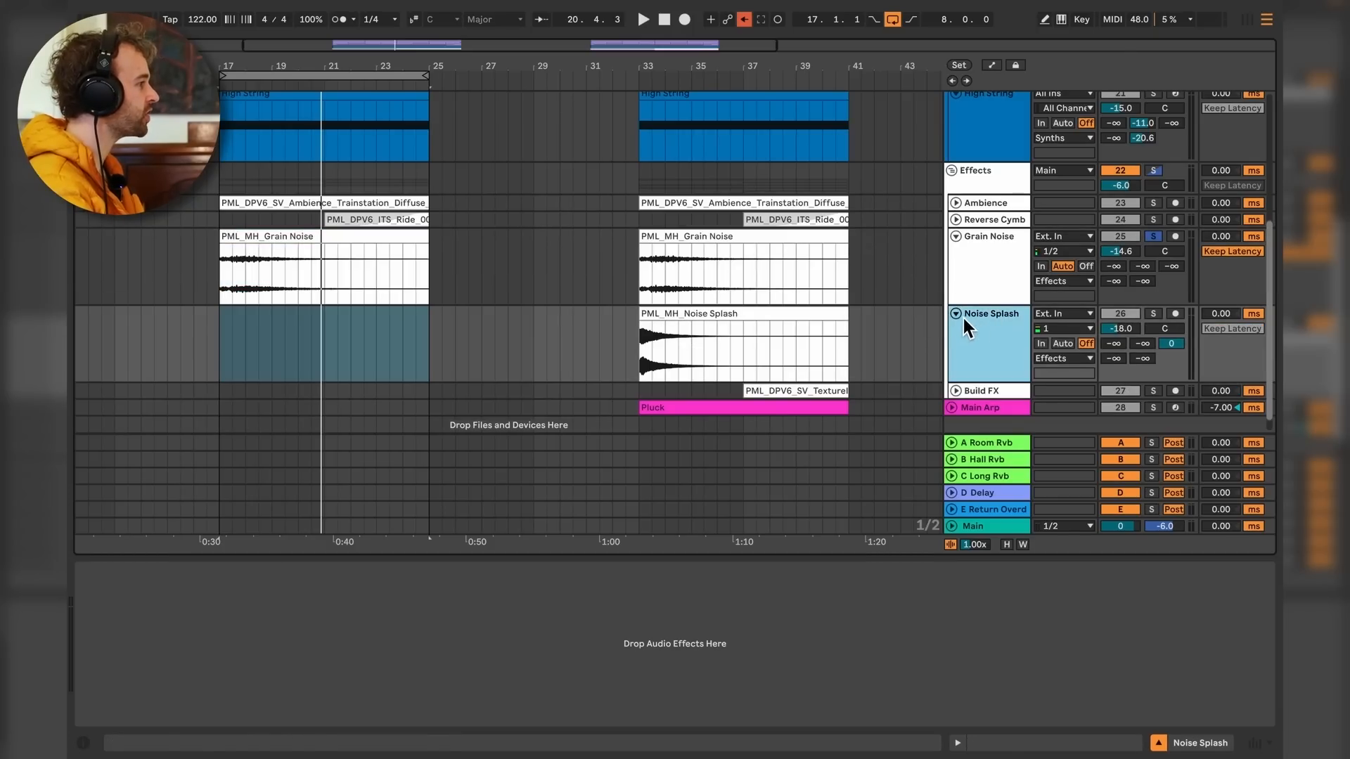
{"action": "left_click_drag", "start_coordinate": [820, 329], "coordinate": [390, 320]}
{"action": "left_click", "coordinate": [1155, 317]}
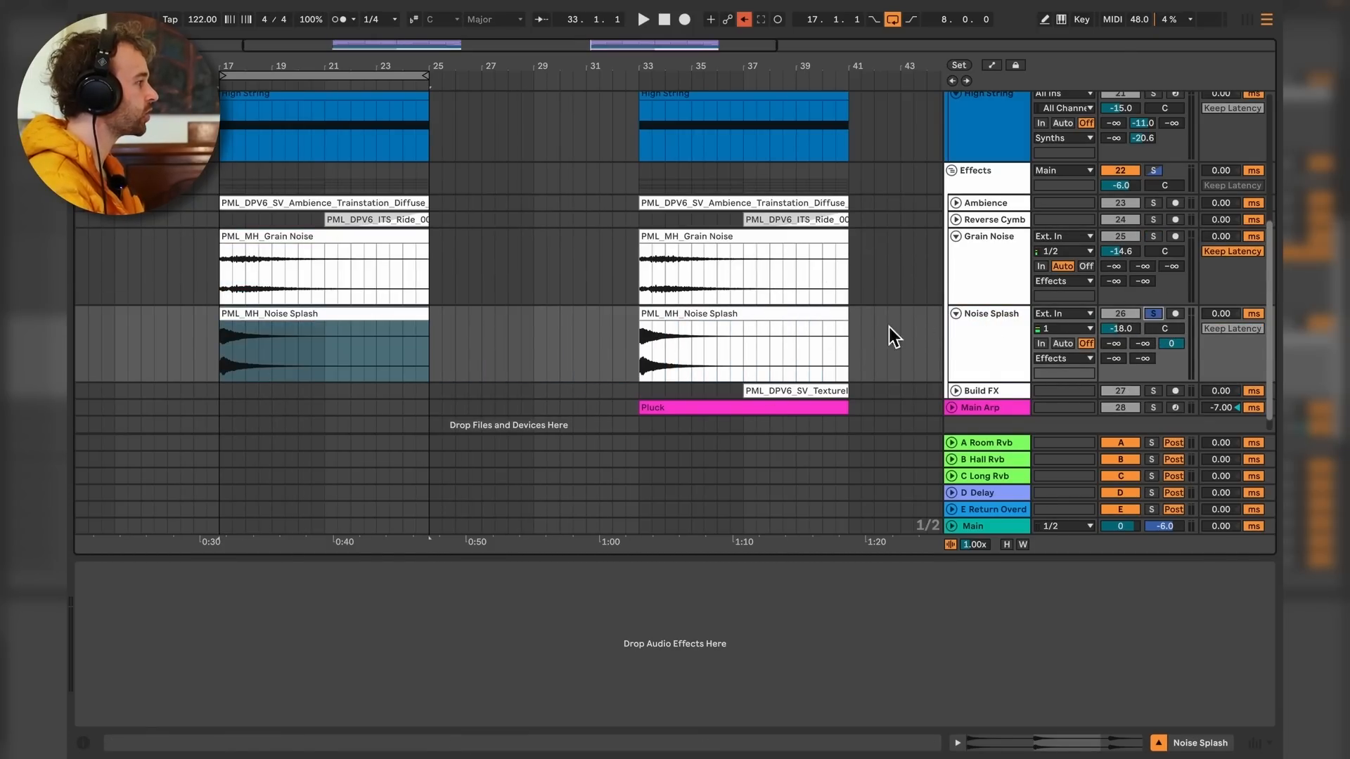
Play the copied Noise Splash clip from bar 17 and examine the C Long Rvb return's devices.
{"action": "left_click", "coordinate": [391, 322]}
{"action": "key", "text": "space"}
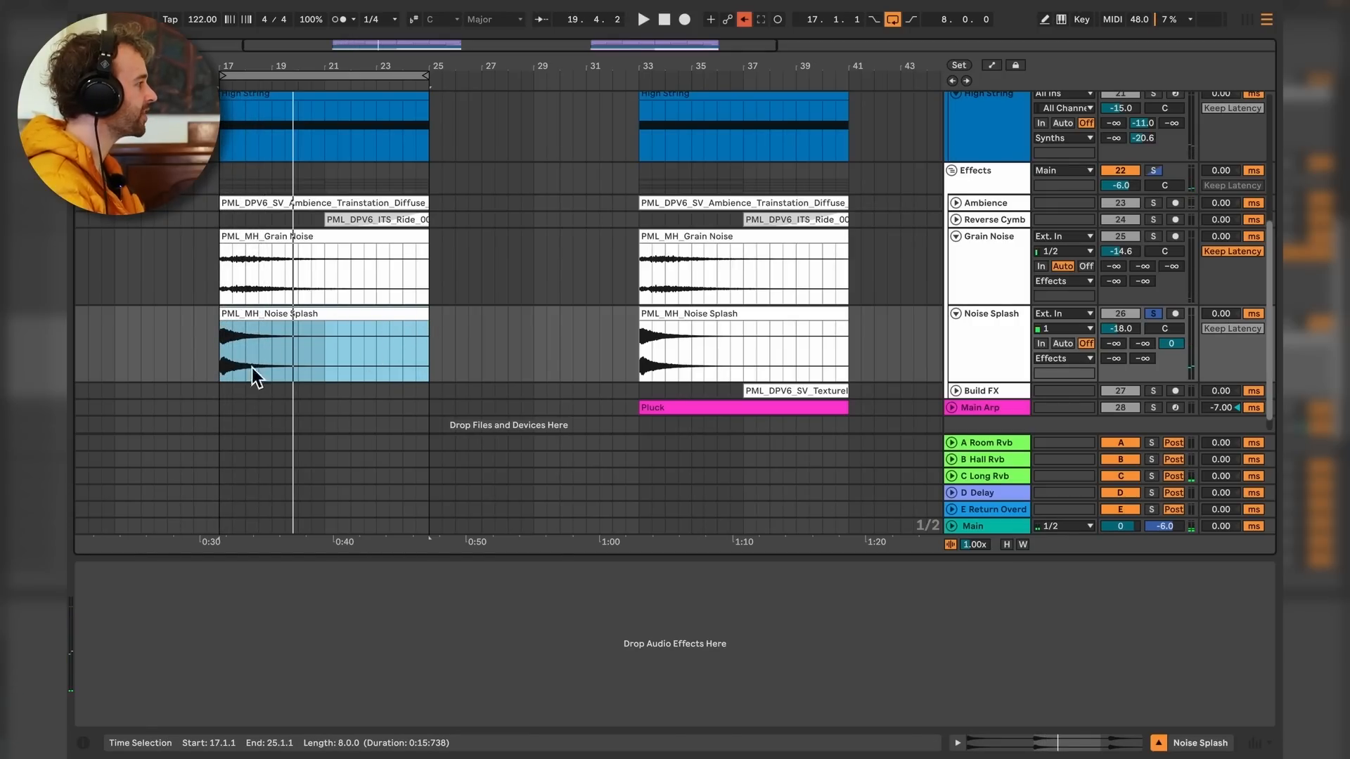
{"action": "key", "text": "space"}
{"action": "left_click", "coordinate": [222, 348]}
{"action": "left_click", "coordinate": [998, 476]}
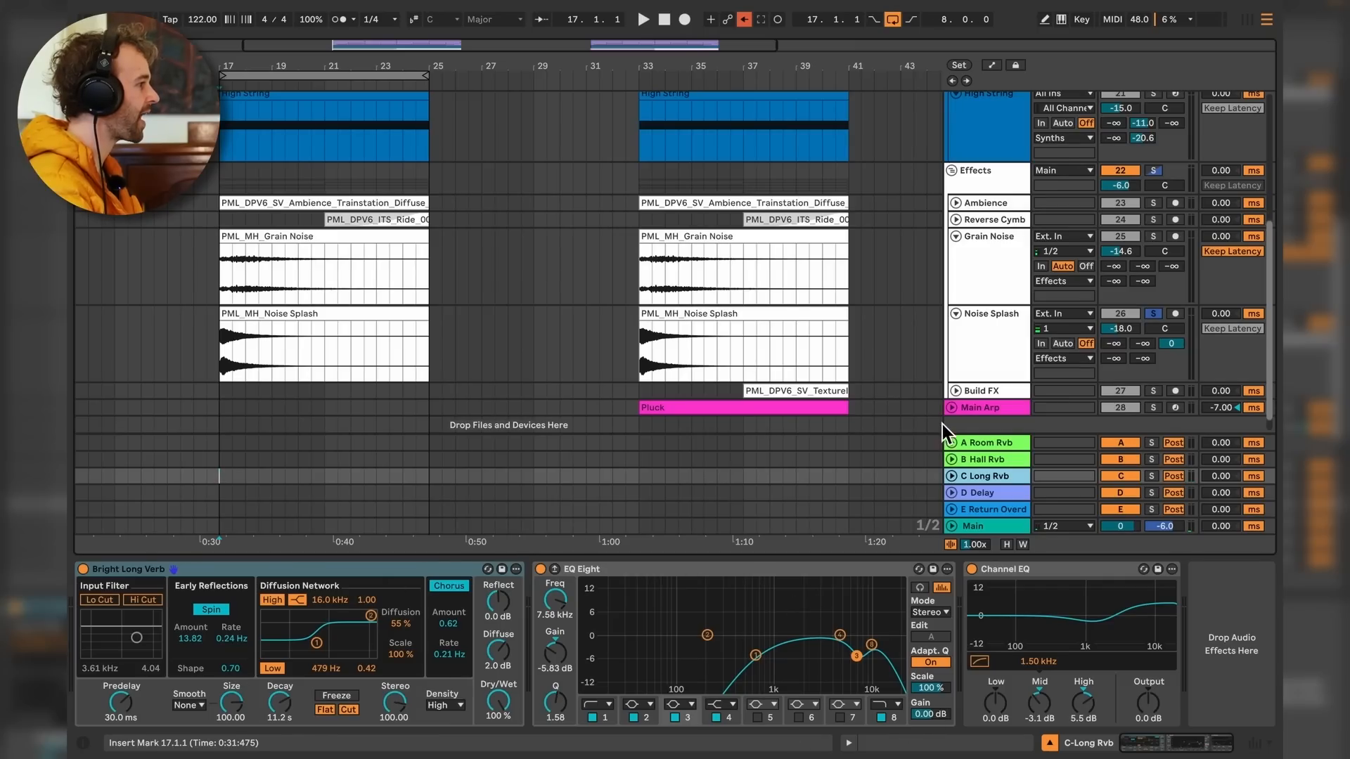
Unfold the Build FX track, copy its texture loop clip from bar 37 to bar 21 and solo the track.
{"action": "left_click", "coordinate": [955, 391]}
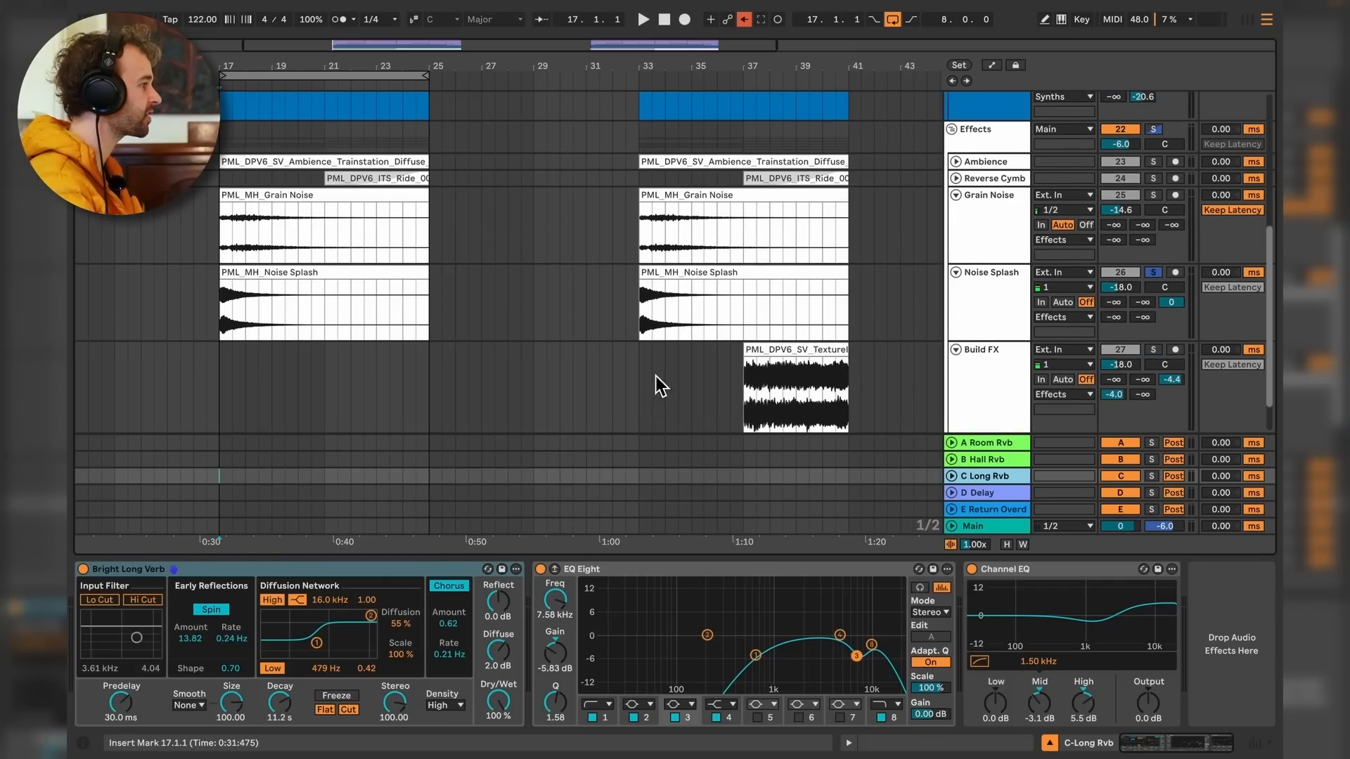
{"action": "left_click", "coordinate": [849, 378]}
{"action": "left_click_drag", "start_coordinate": [849, 377], "coordinate": [393, 362]}
{"action": "left_click", "coordinate": [414, 354]}
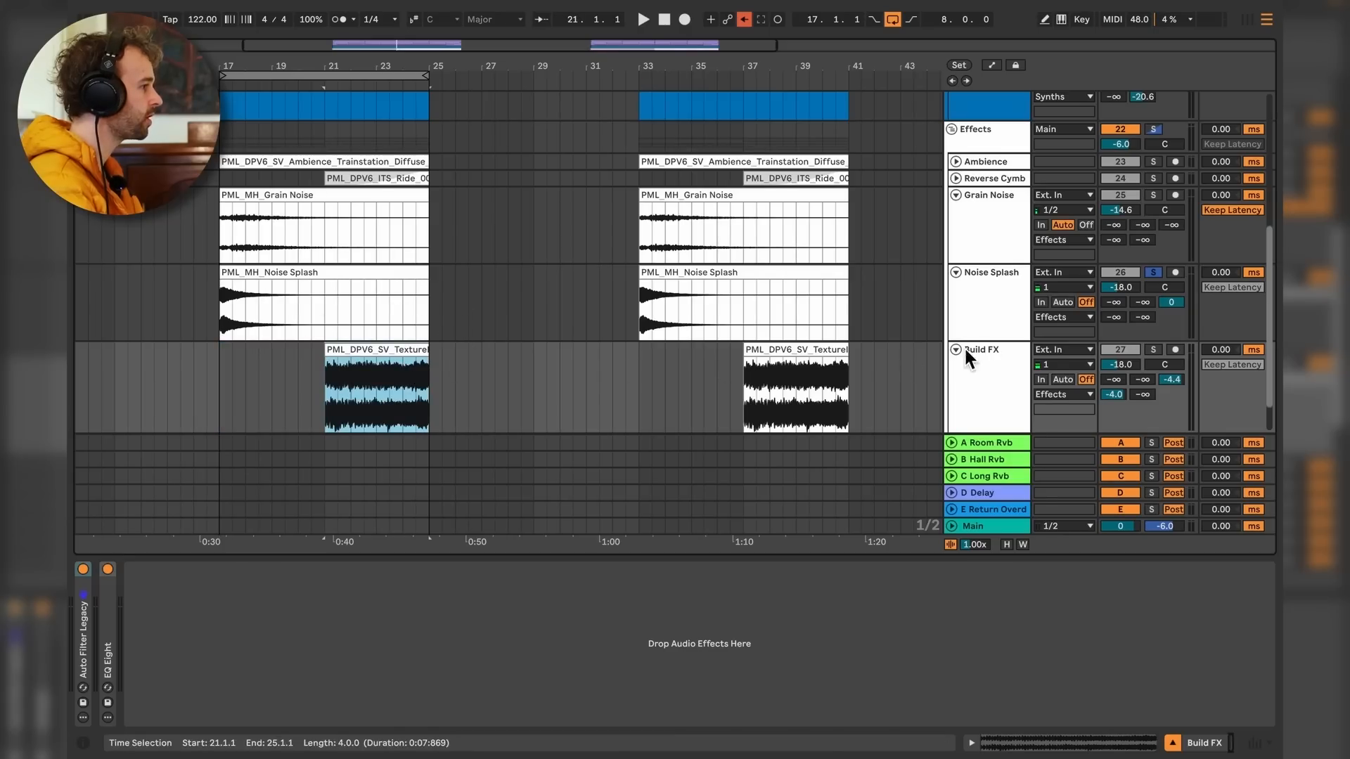
{"action": "left_click", "coordinate": [1153, 350]}
Play the copied Build FX texture loop from bar 21.
{"action": "left_click", "coordinate": [420, 354]}
{"action": "key", "text": "space"}
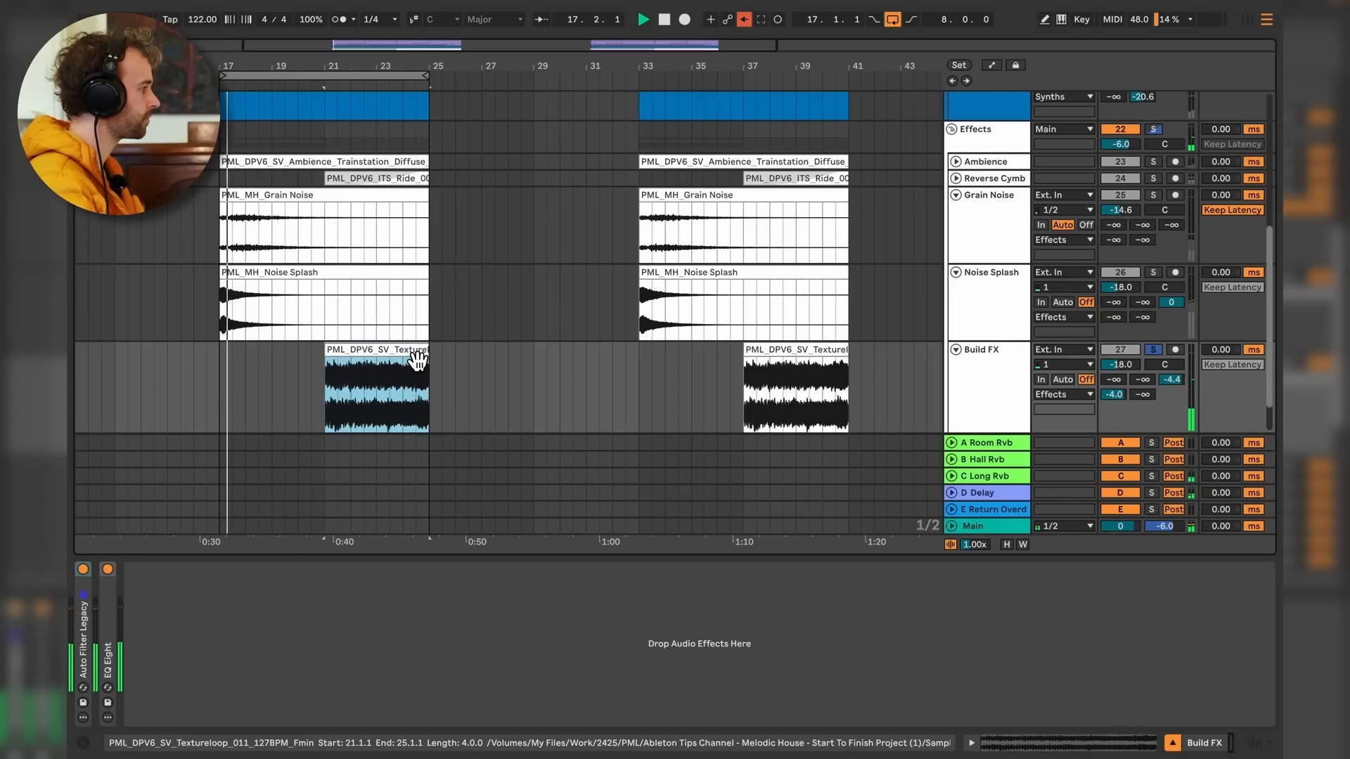
{"action": "key", "text": "space"}
Expand the Auto Filter Legacy and EQ Eight devices on Build FX and deactivate both.
{"action": "double_click", "coordinate": [401, 362]}
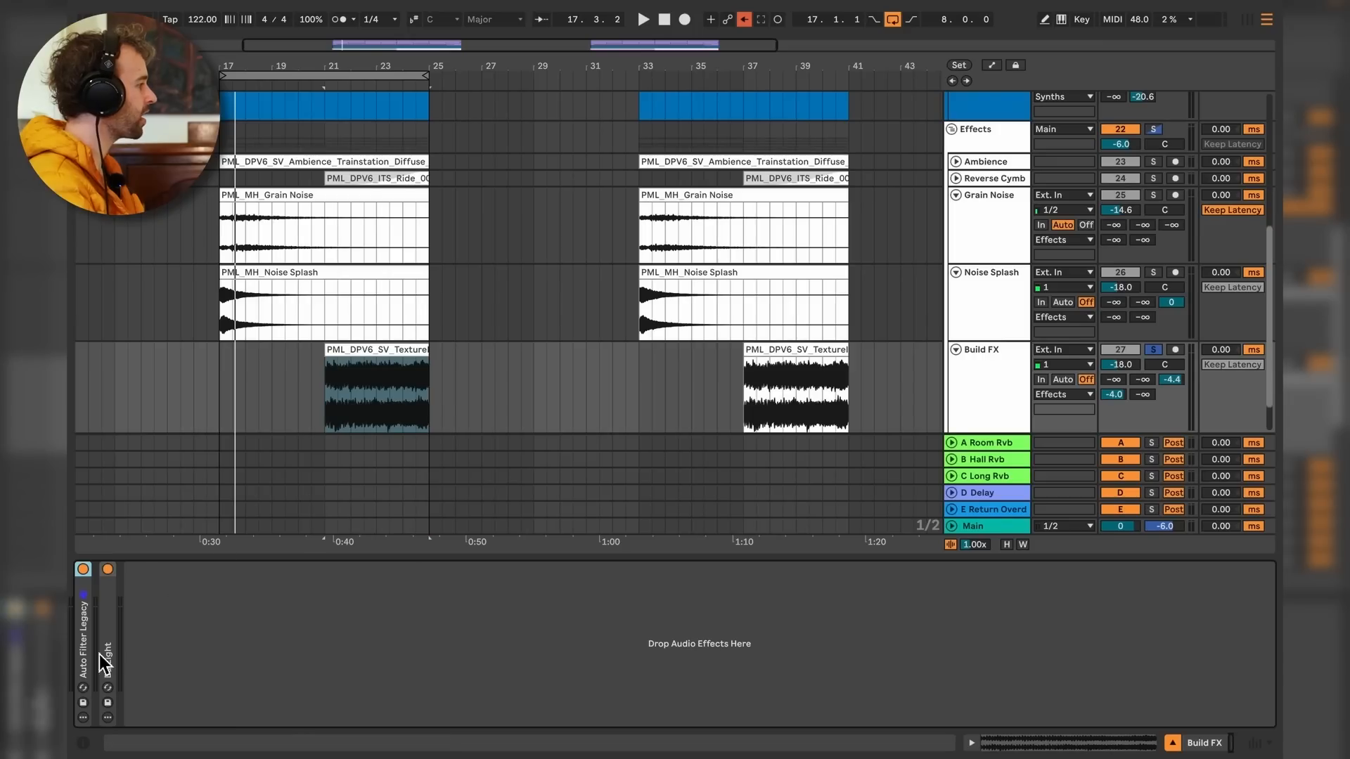
{"action": "double_click", "coordinate": [88, 620]}
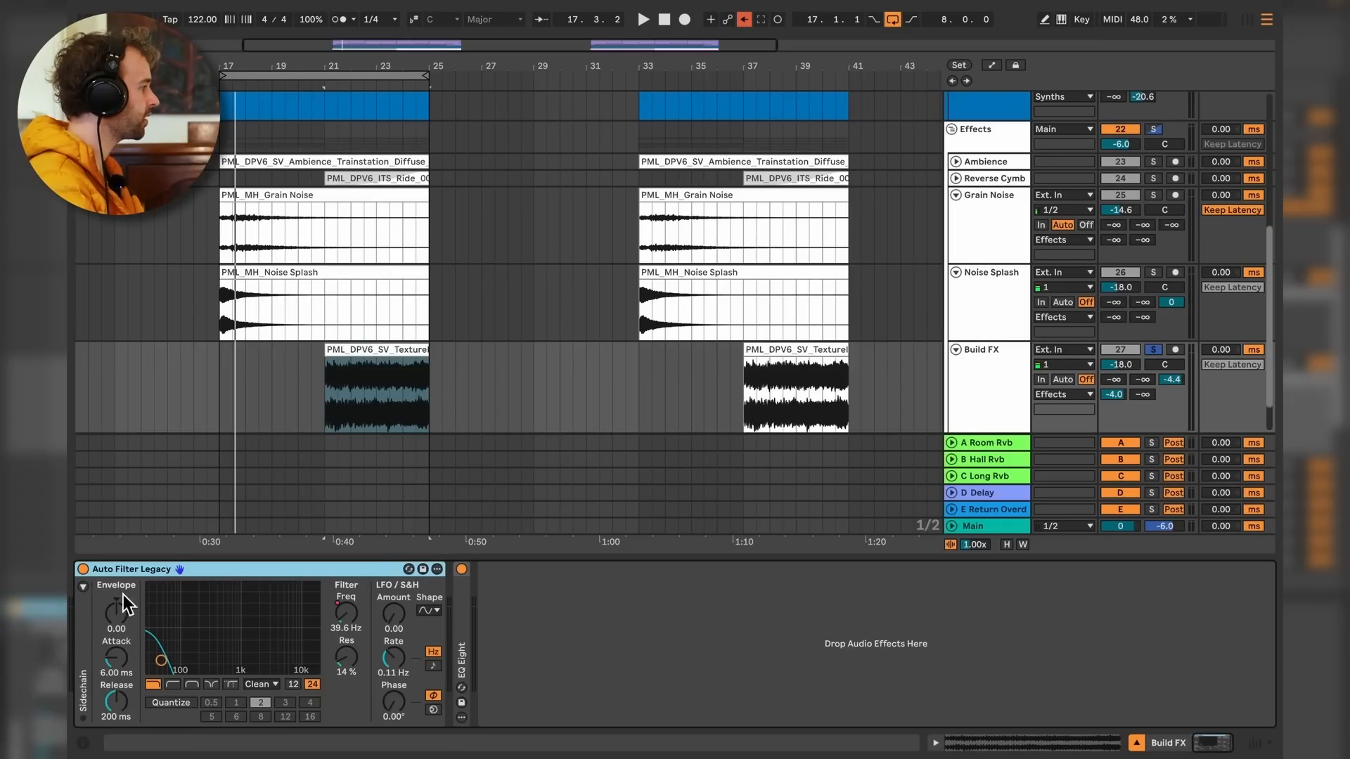
{"action": "double_click", "coordinate": [470, 630]}
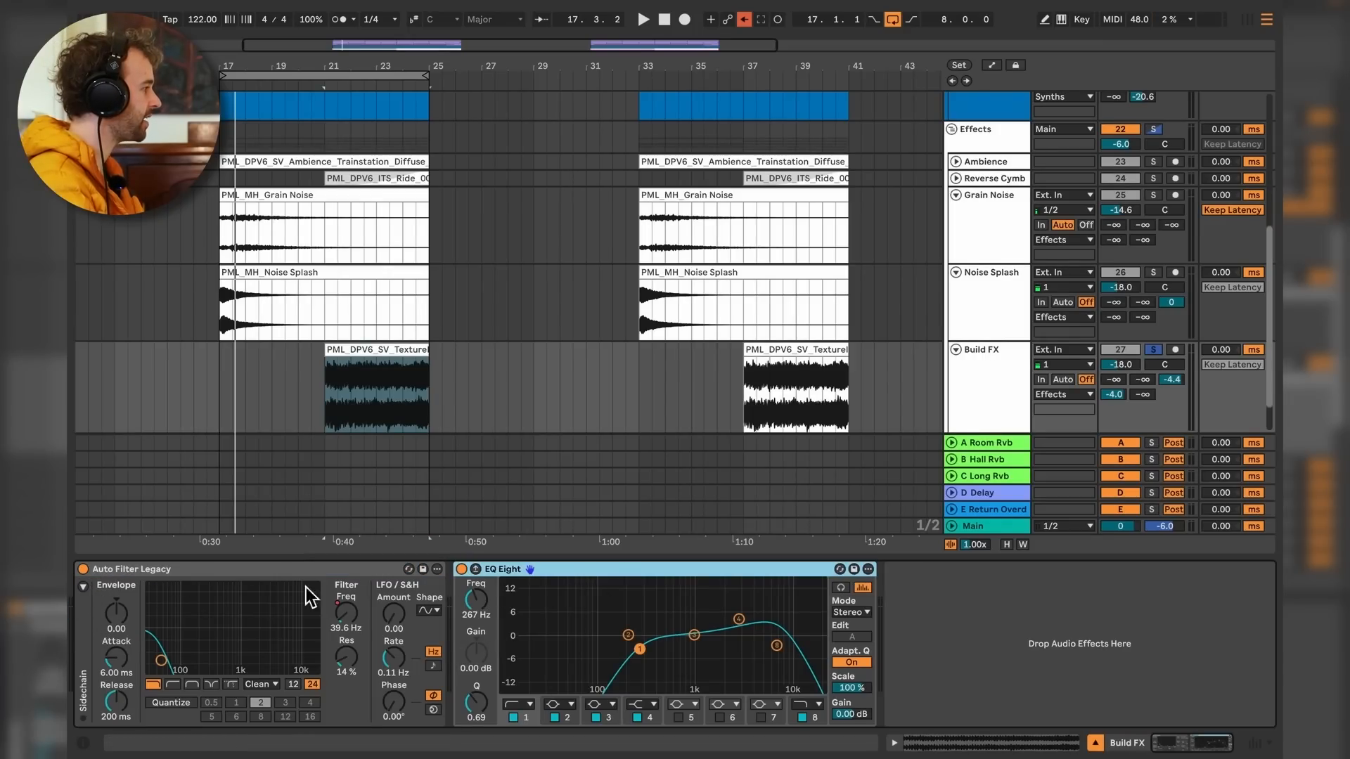
{"action": "left_click", "coordinate": [253, 571]}
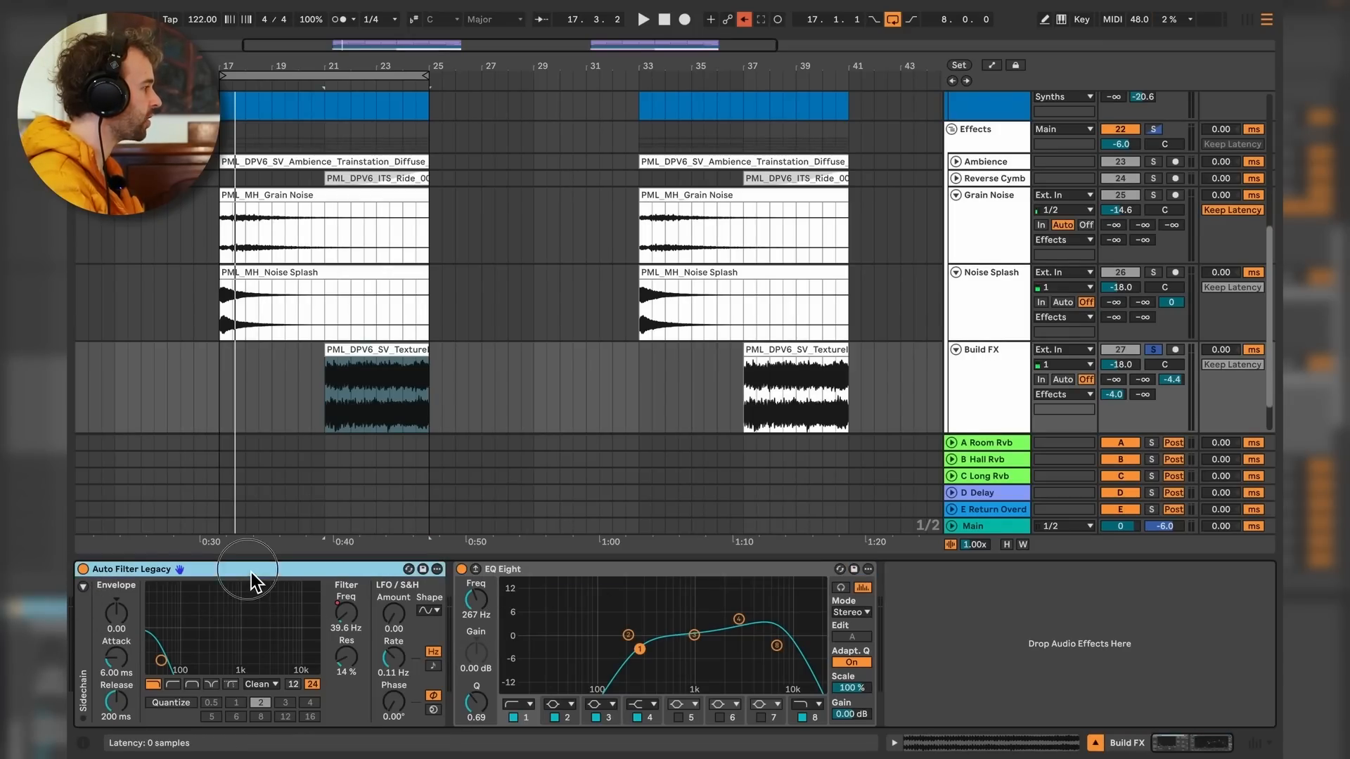
{"action": "left_click", "coordinate": [567, 570]}
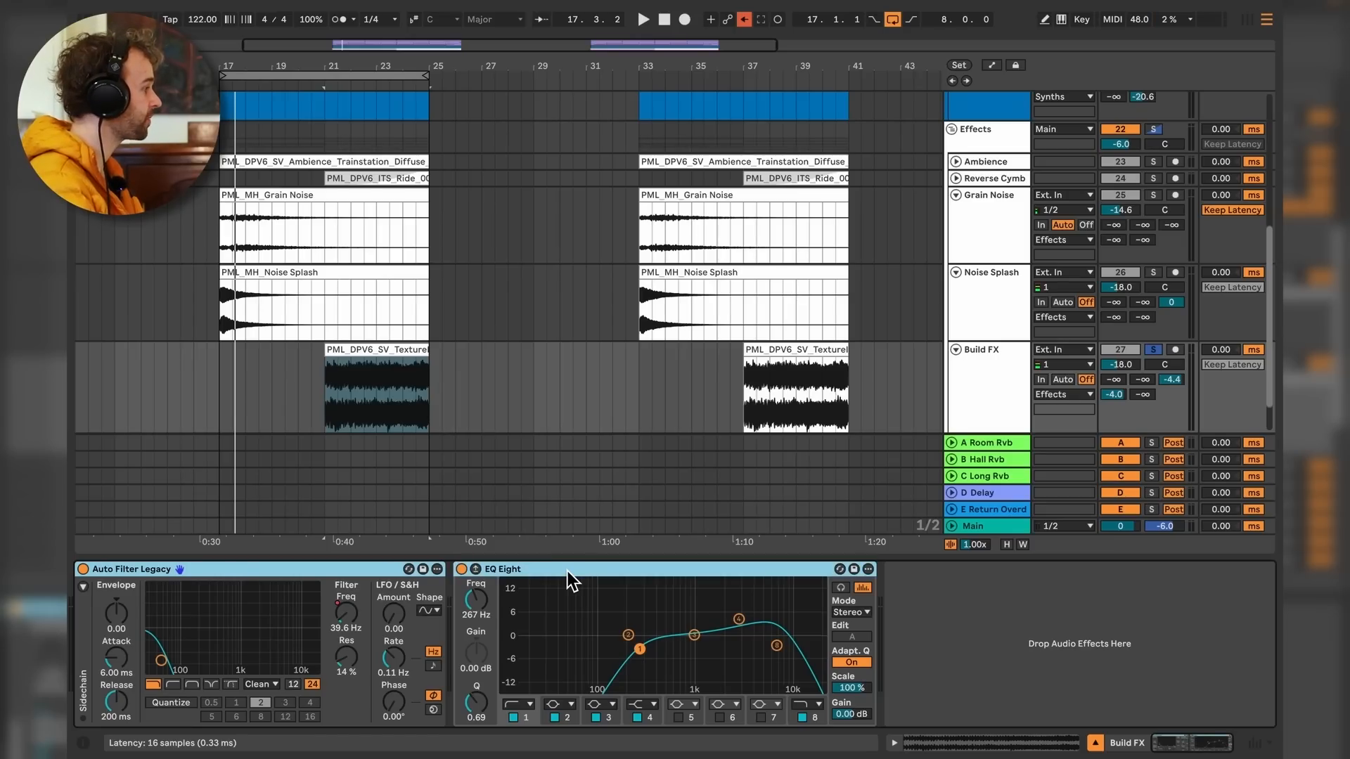
{"action": "key", "text": "0"}
Show the Auto Filter Frequency automation on Build FX and select its rise from bar 21 to bar 25.
{"action": "left_click", "coordinate": [365, 571]}
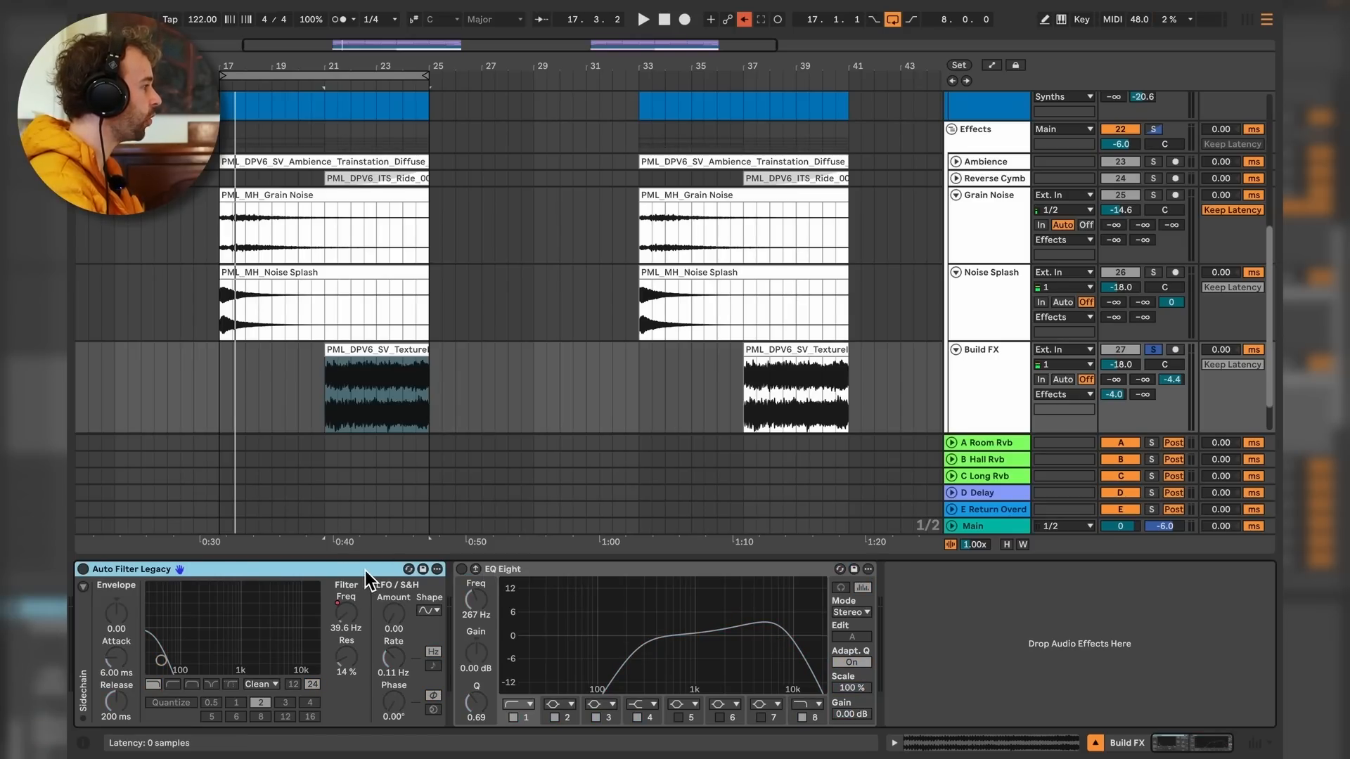
{"action": "scroll", "coordinate": [370, 382], "scroll_direction": "down", "scroll_amount": 3}
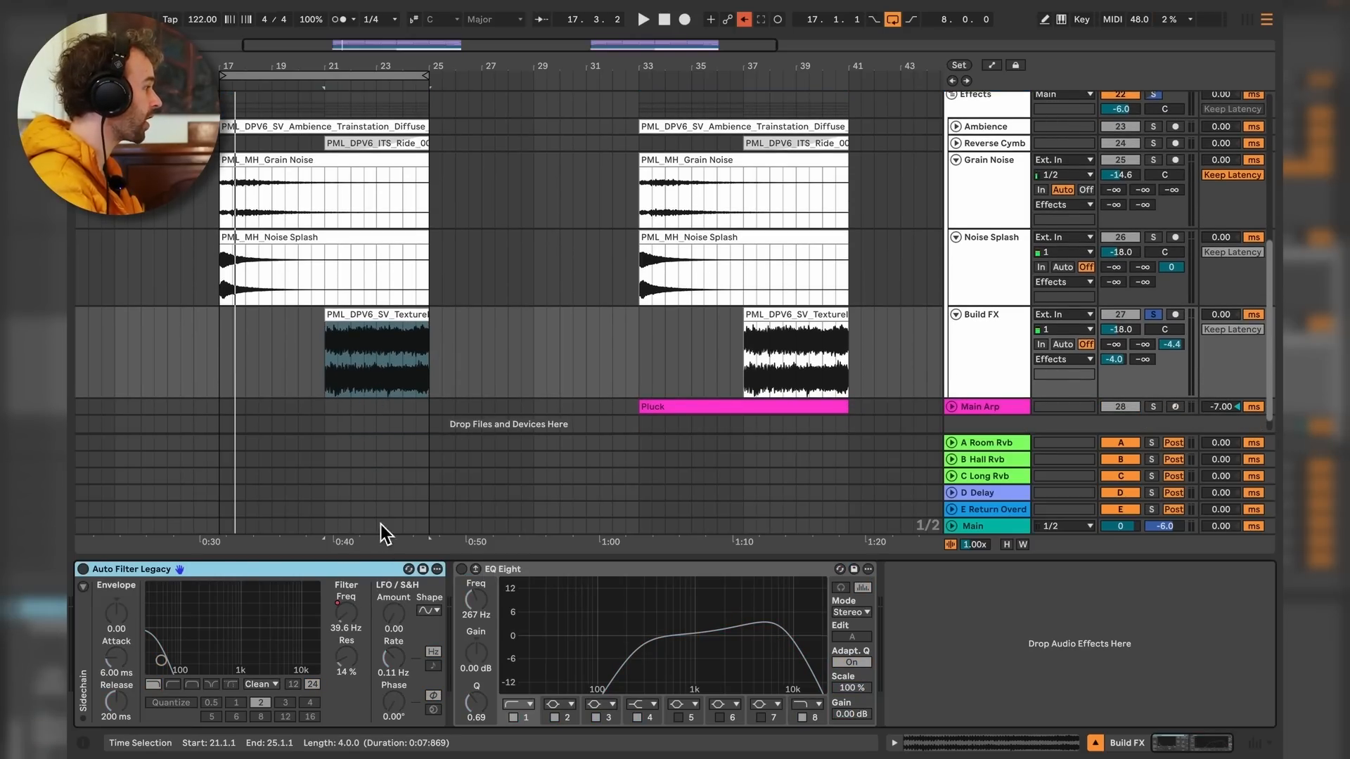
{"action": "left_click", "coordinate": [354, 624]}
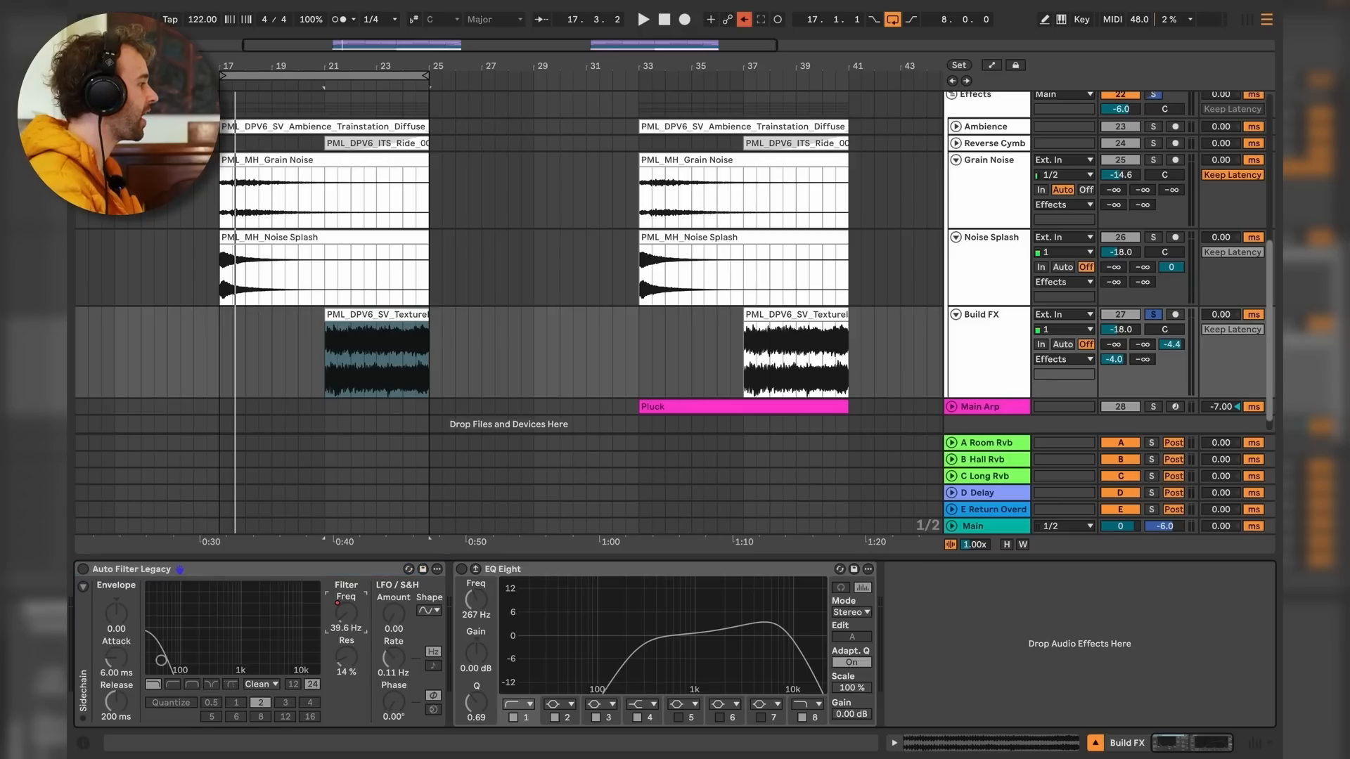
{"action": "left_click", "coordinate": [324, 373]}
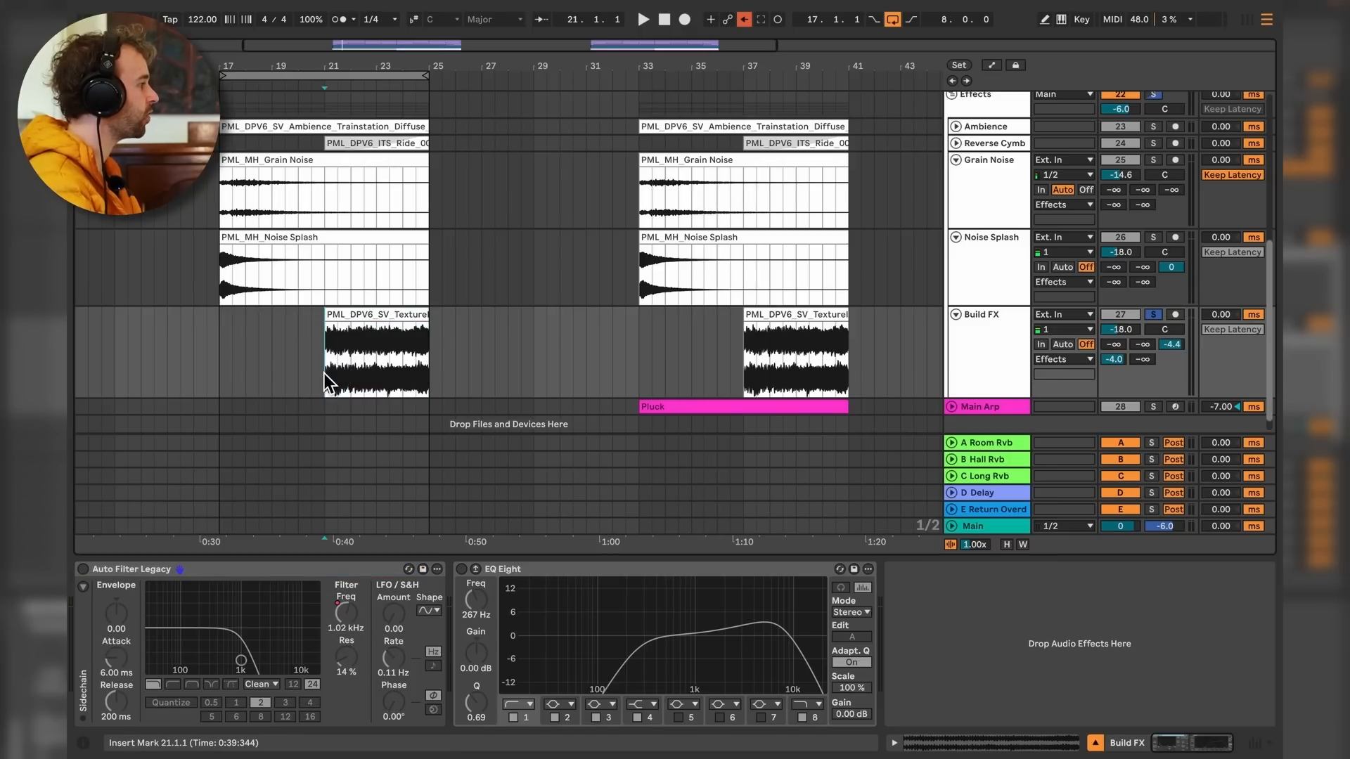
{"action": "key", "text": "a"}
{"action": "left_click_drag", "start_coordinate": [330, 347], "coordinate": [431, 348]}
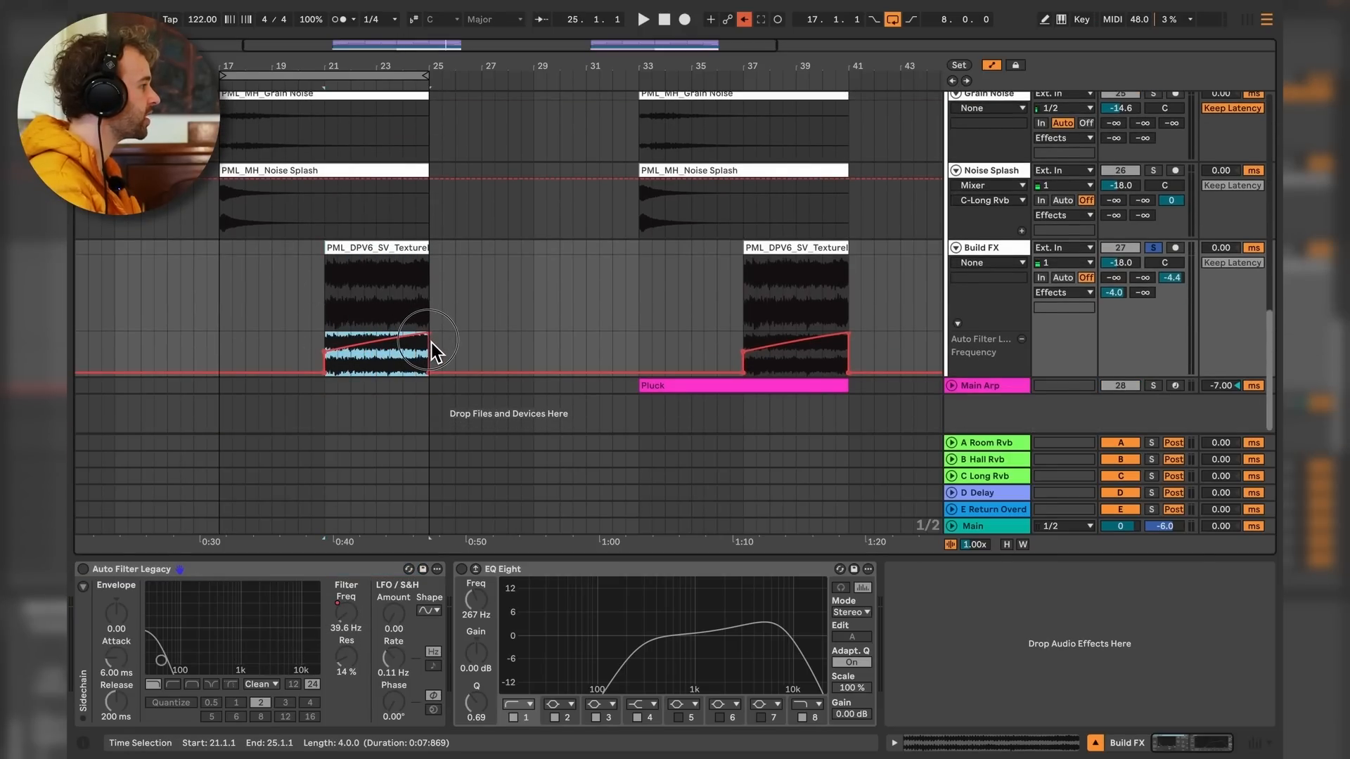
Reactivate Auto Filter Legacy and EQ Eight one after the other, playing the texture loop with each added.
{"action": "left_click", "coordinate": [83, 570]}
{"action": "key", "text": "space"}
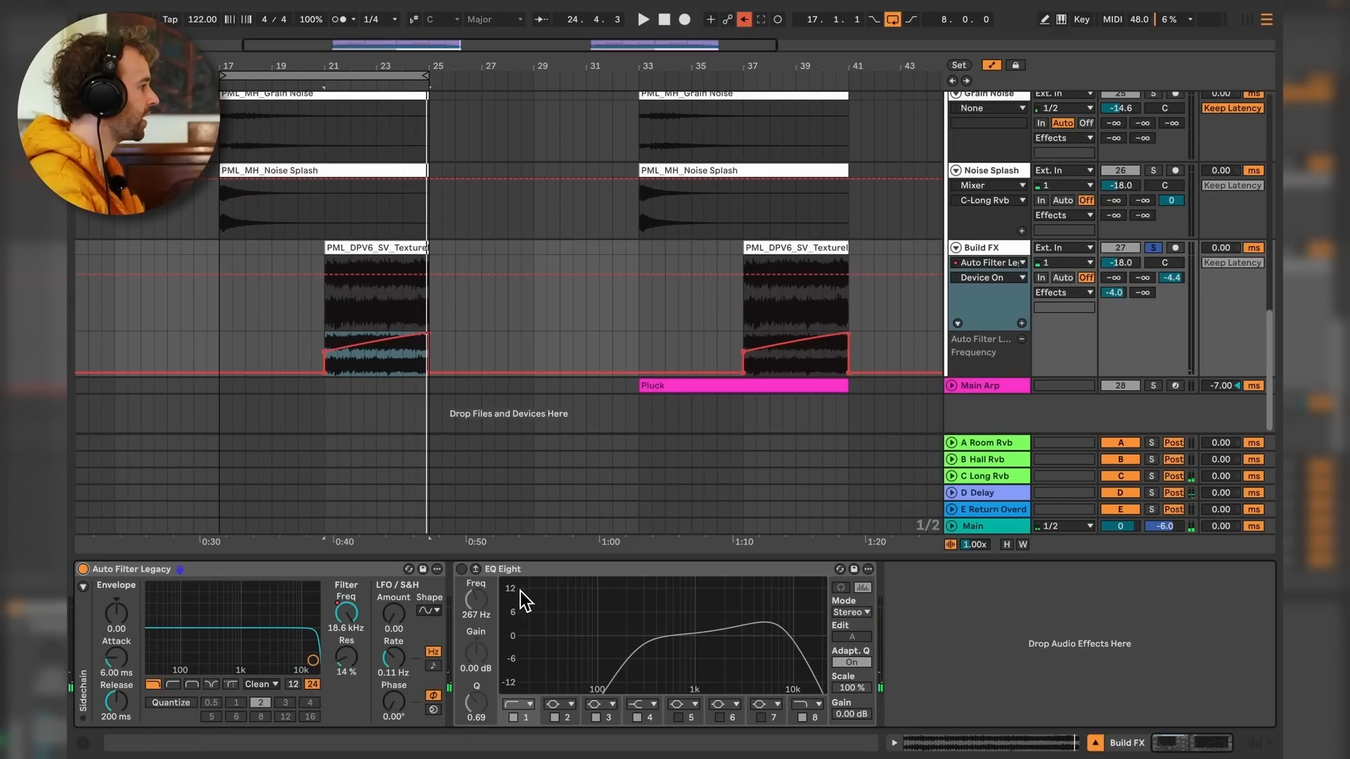
{"action": "left_click", "coordinate": [462, 570]}
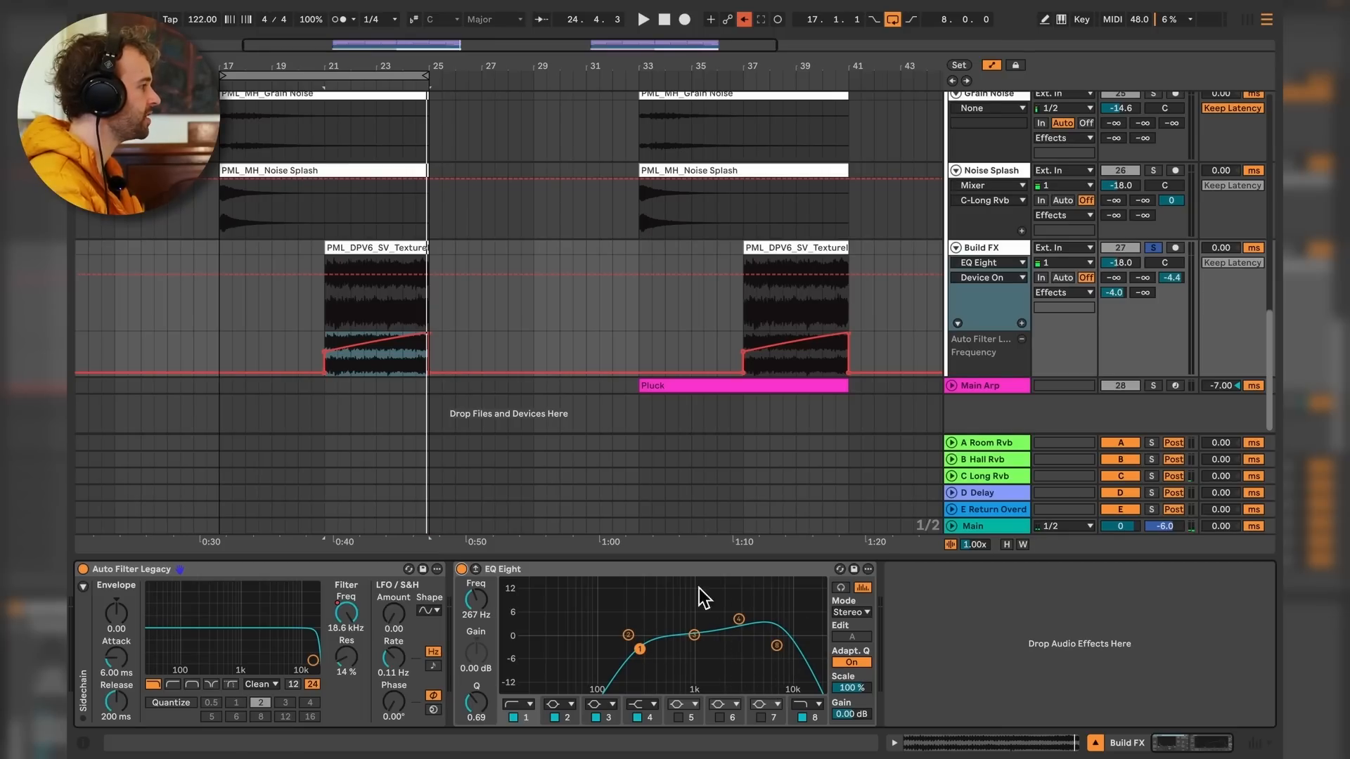
{"action": "key", "text": "space"}
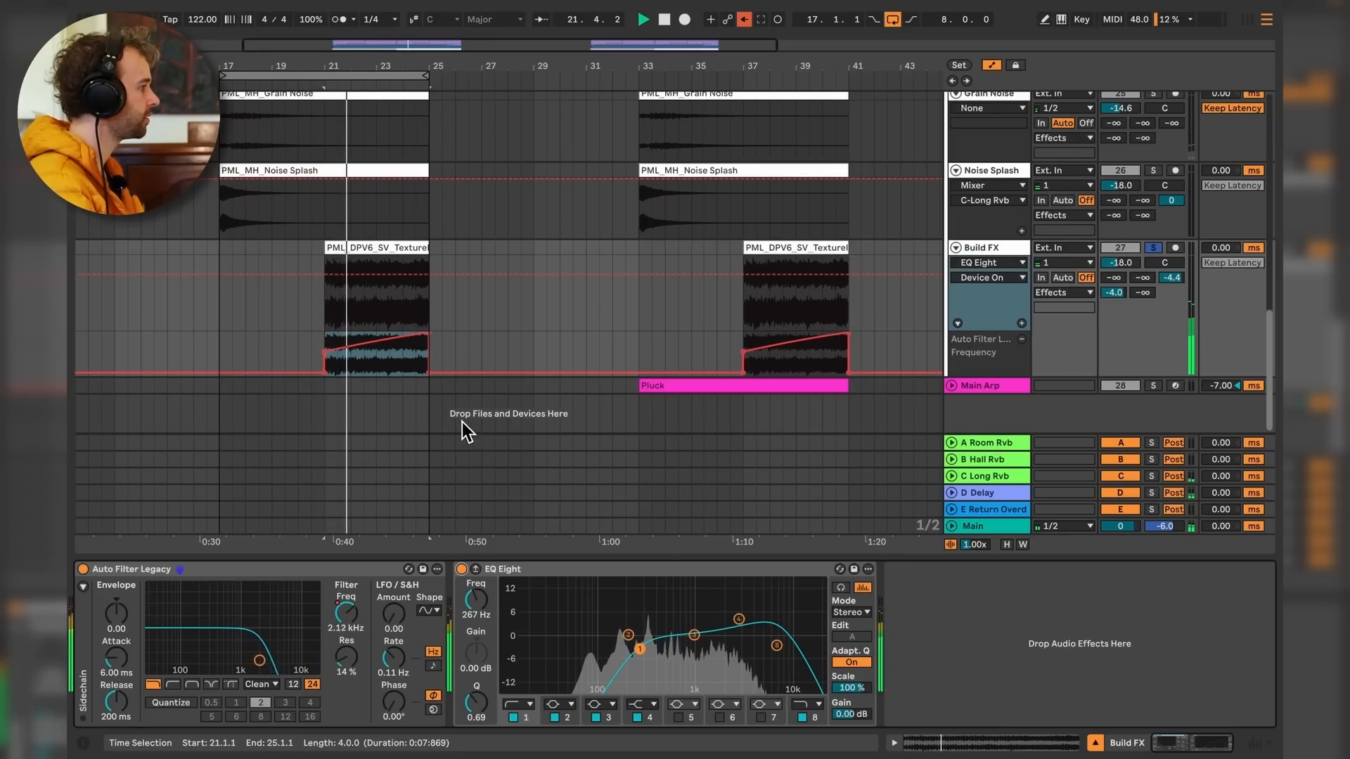
{"action": "left_click", "coordinate": [408, 371]}
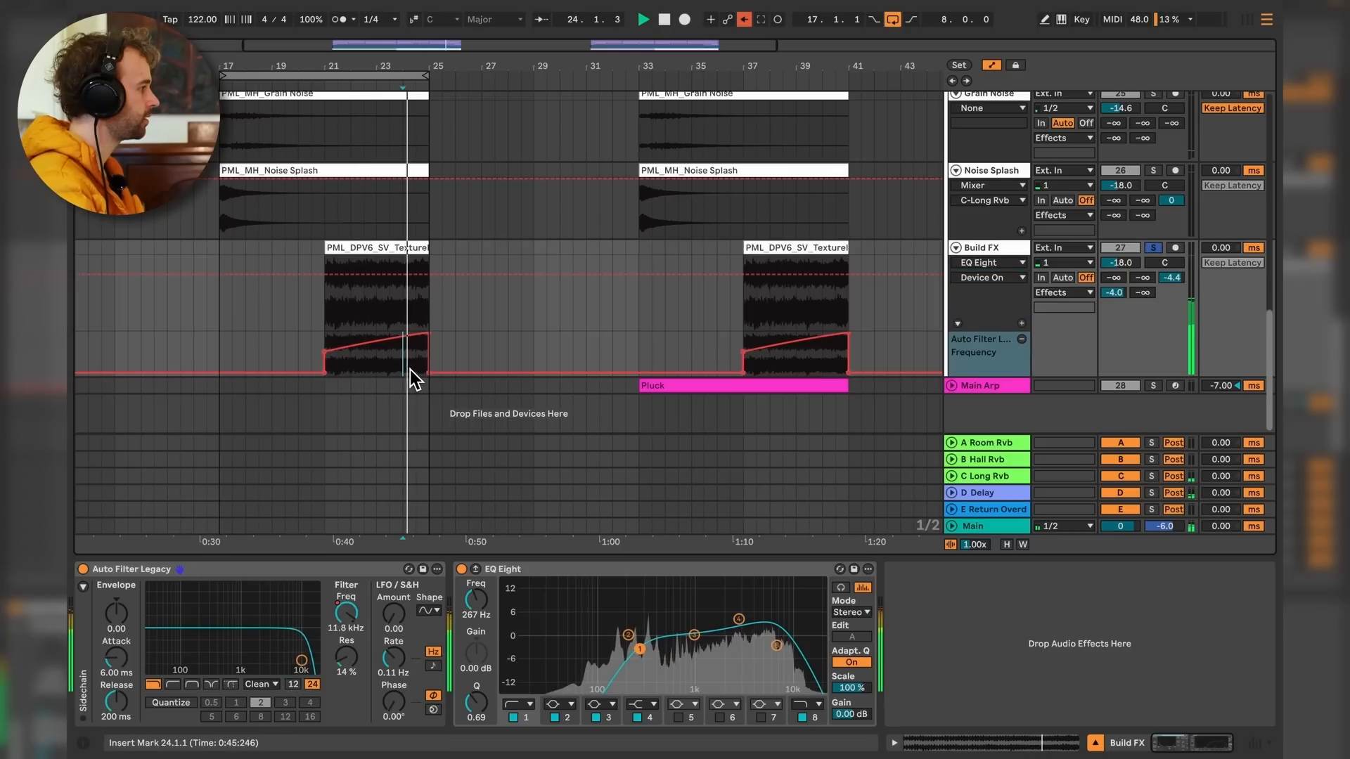
{"action": "key", "text": "space"}
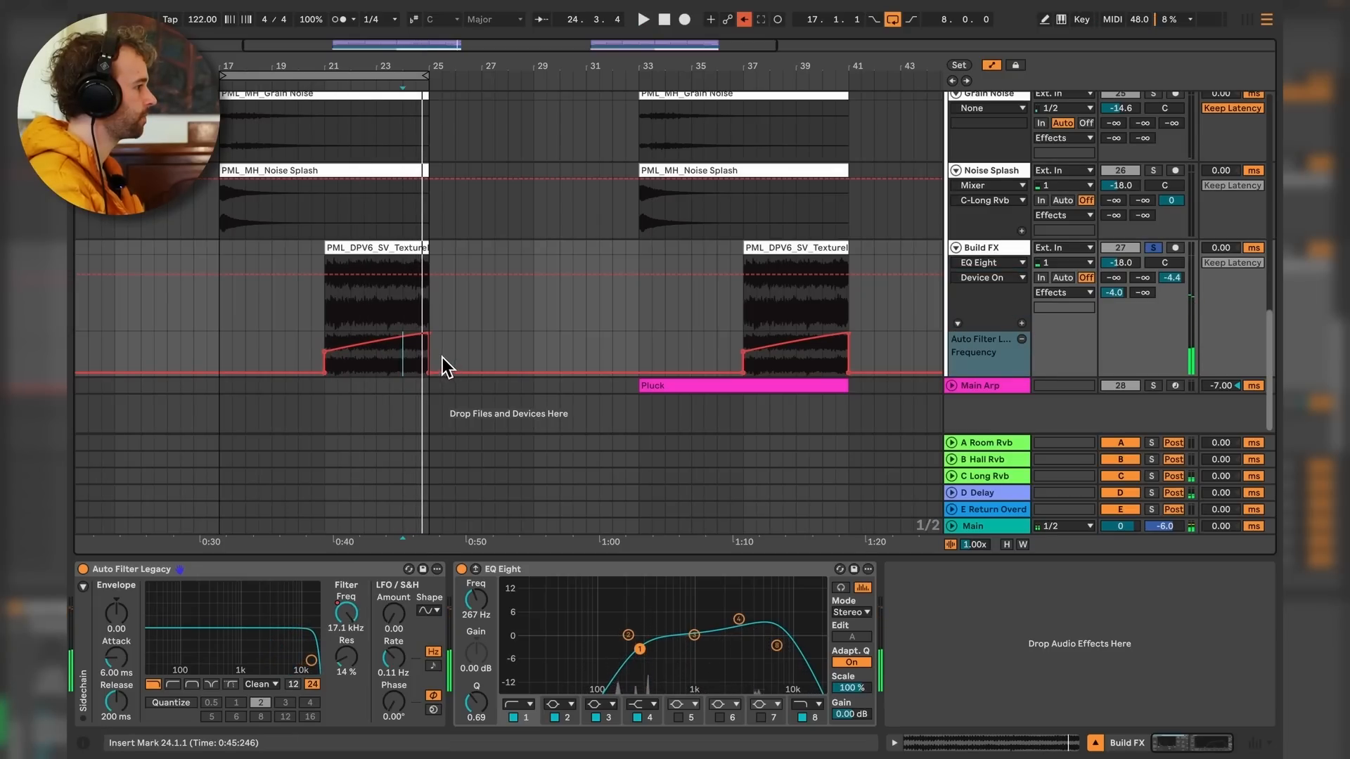
Examine the devices on the C Long Rvb and D Delay returns that Build FX feeds.
{"action": "left_click", "coordinate": [1016, 478]}
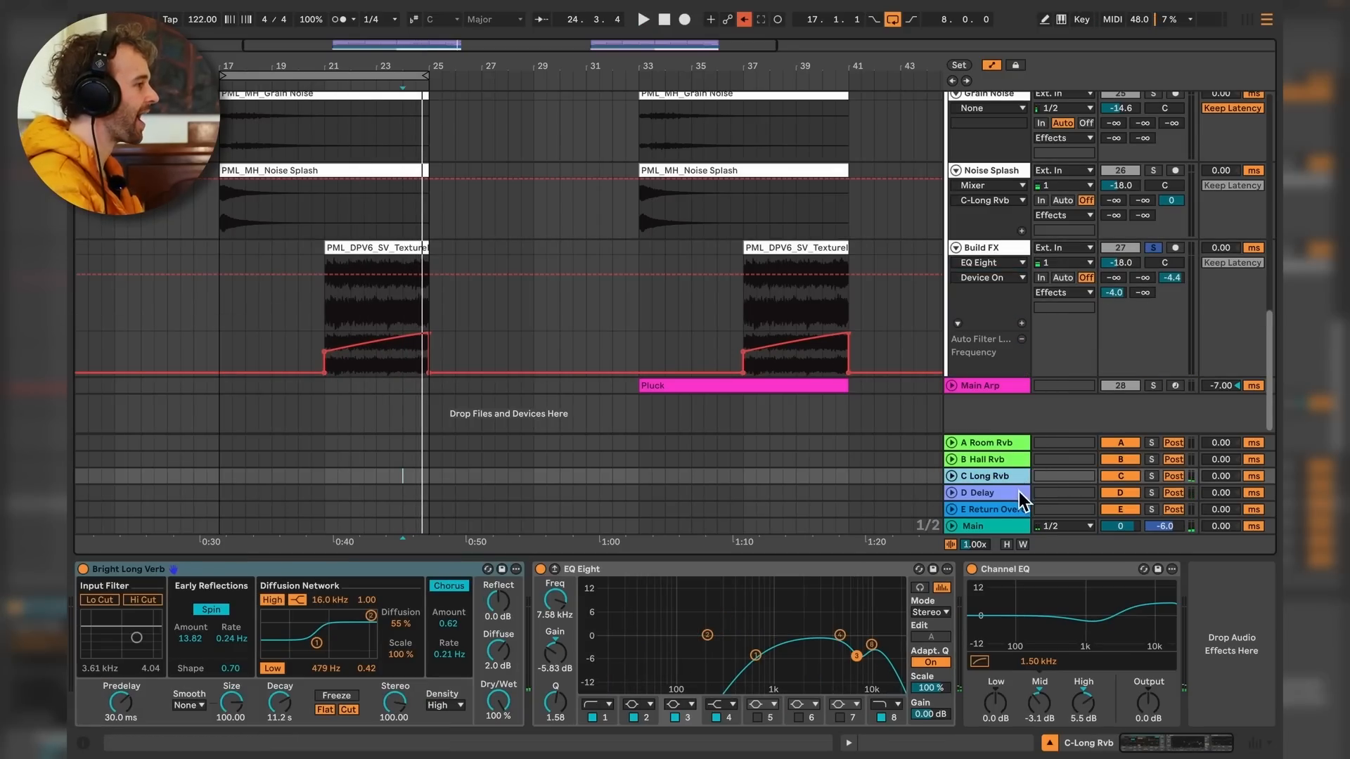
{"action": "left_click", "coordinate": [1018, 491]}
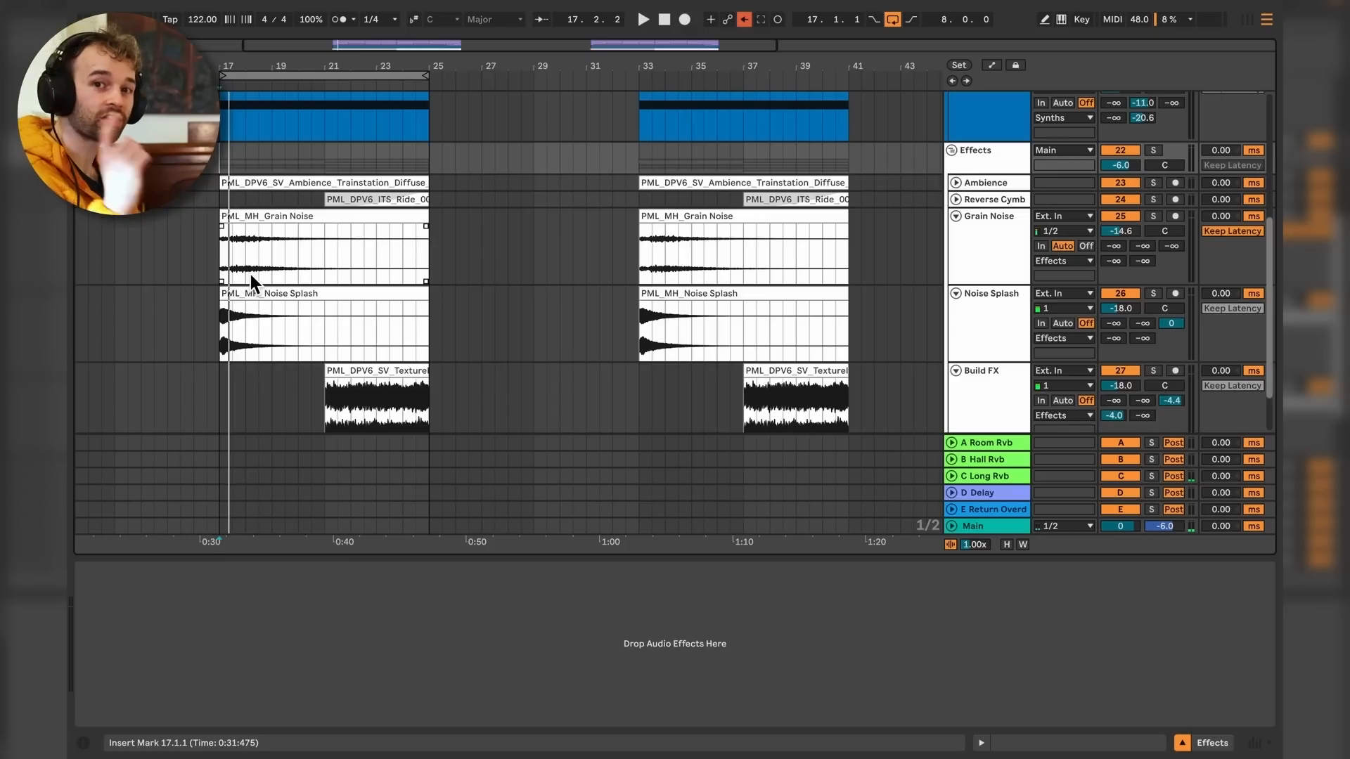
Unfold the Main Arp track, copy its Pluck clip from bar 33 to bar 17 and solo the track.
{"action": "scroll", "coordinate": [341, 267], "scroll_direction": "down", "scroll_amount": 3}
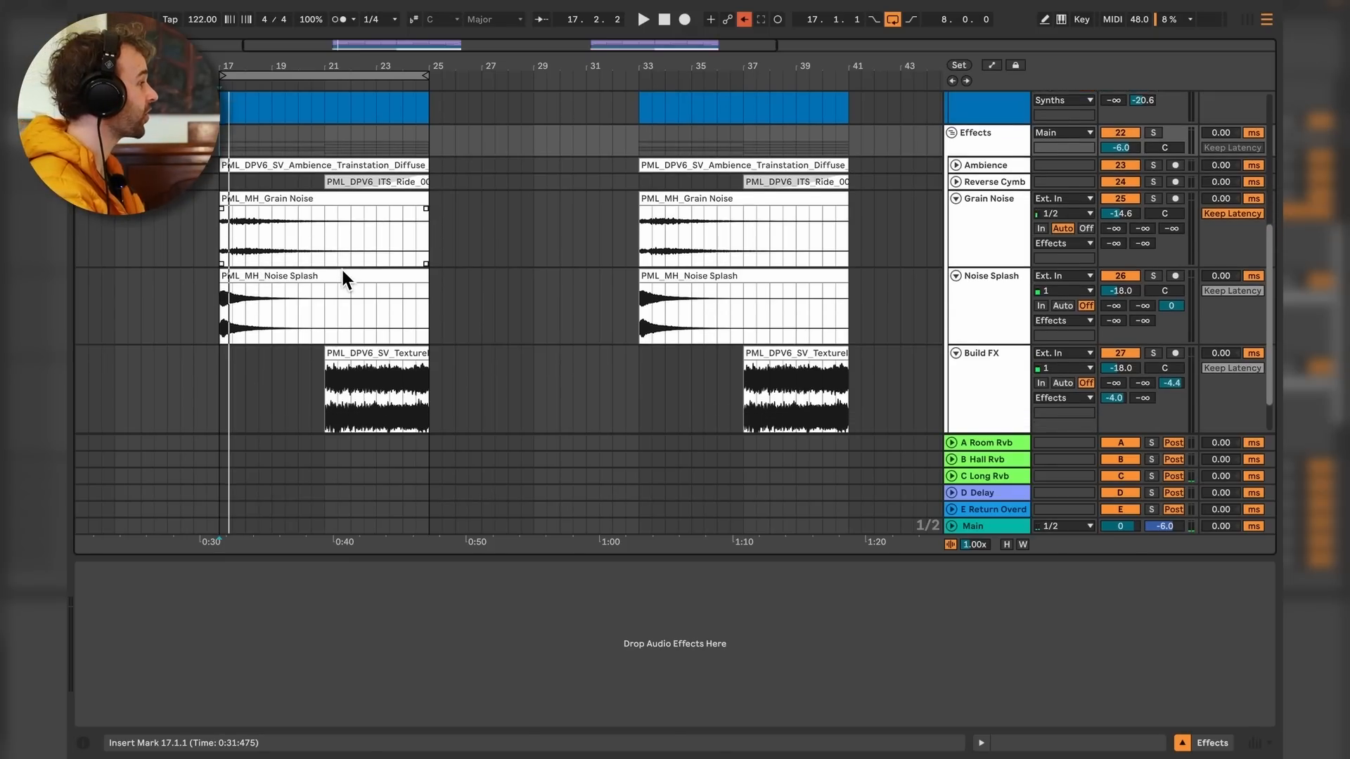
{"action": "left_click", "coordinate": [984, 391]}
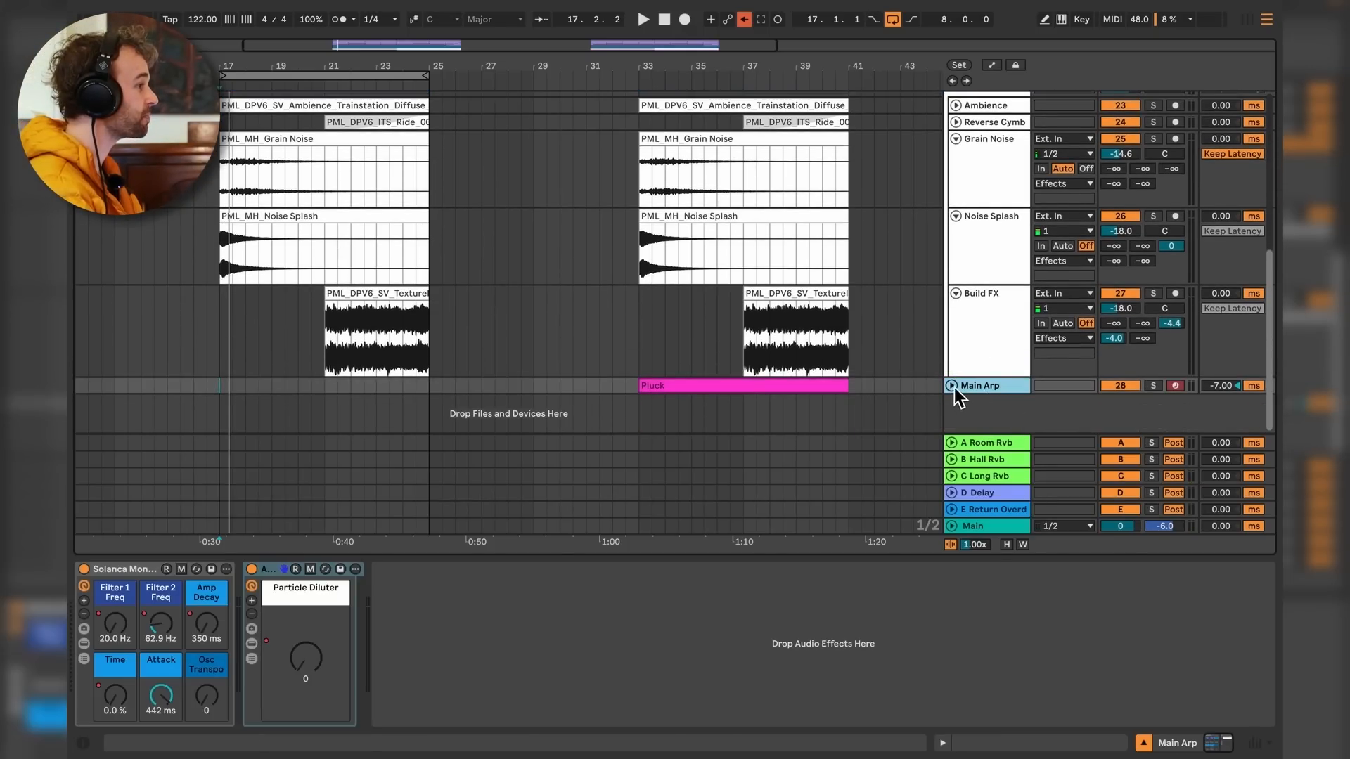
{"action": "left_click", "coordinate": [951, 386]}
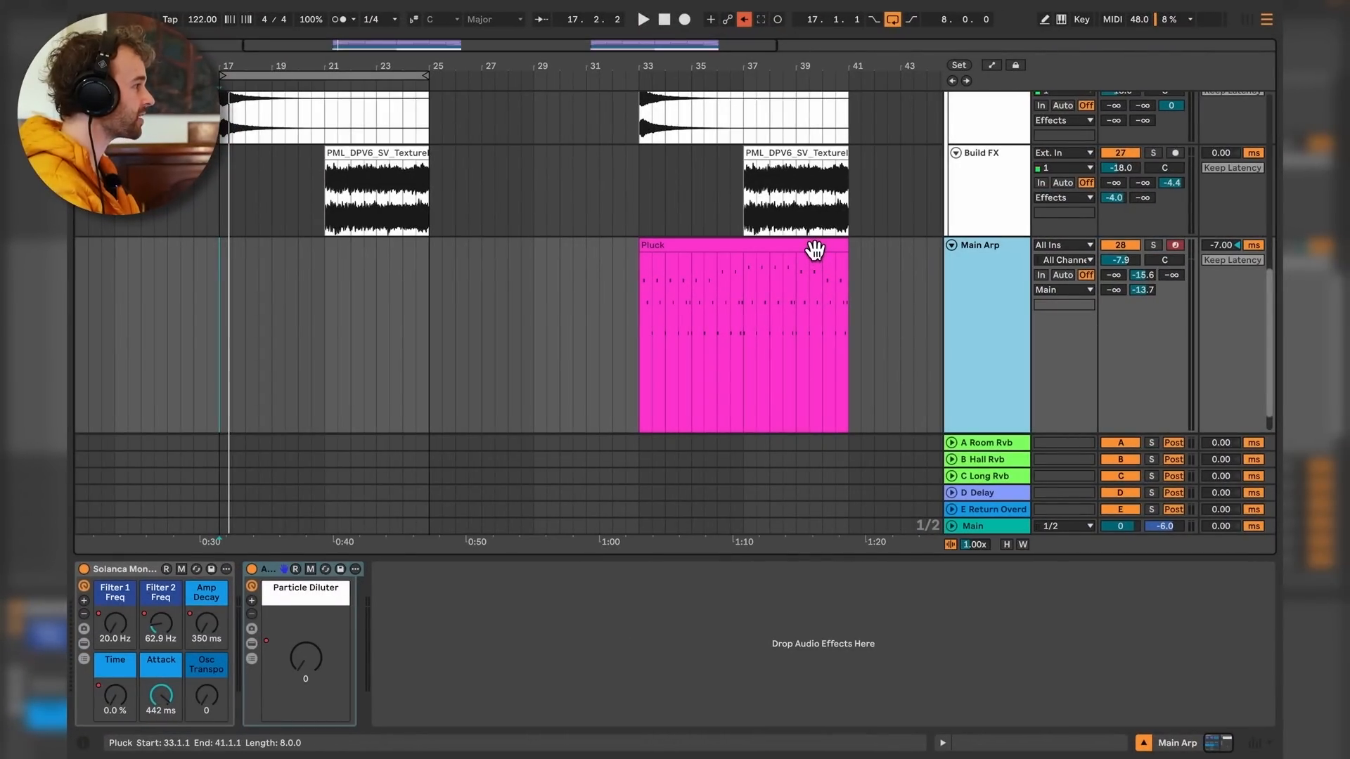
{"action": "left_click", "coordinate": [789, 243]}
{"action": "left_click_drag", "start_coordinate": [788, 242], "coordinate": [385, 271]}
{"action": "left_click", "coordinate": [1154, 246]}
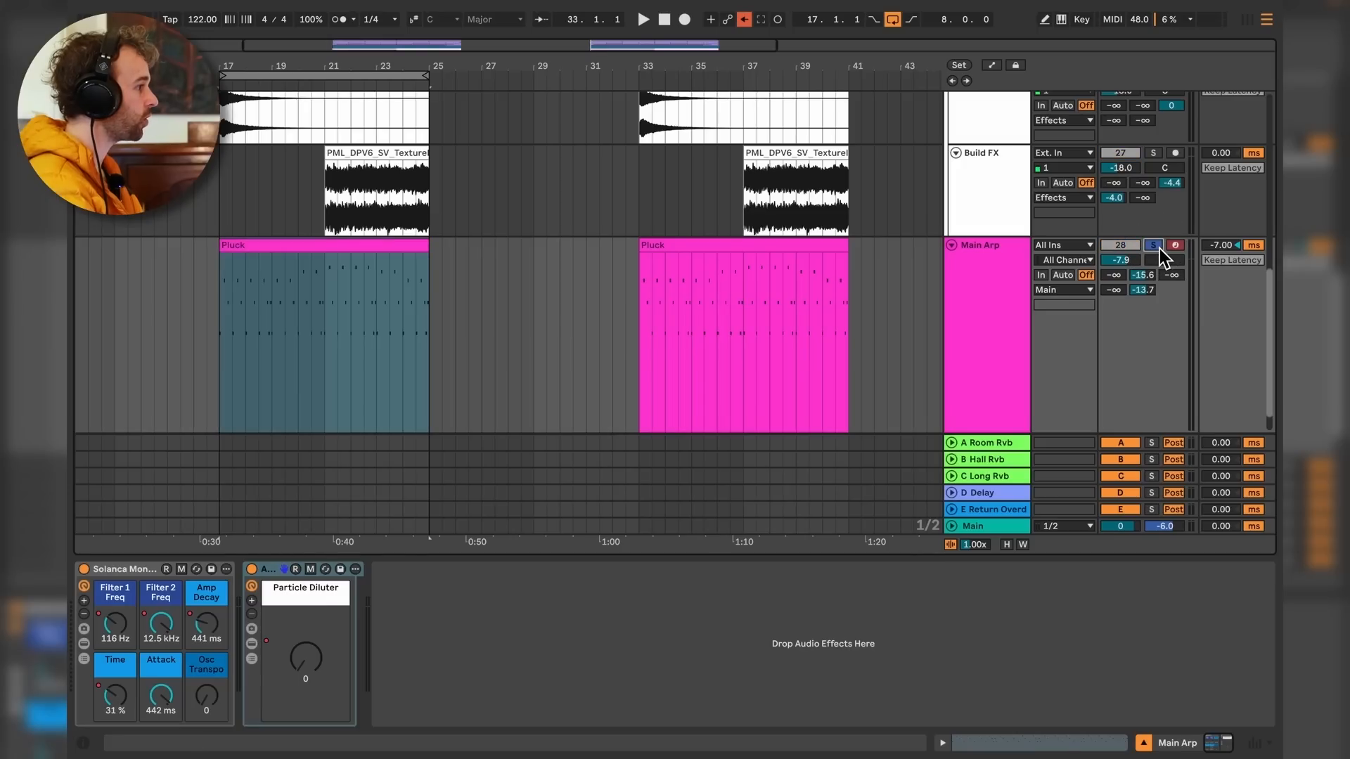
Play the copied Pluck clip from bar 17 and select the Main Arp track.
{"action": "left_click", "coordinate": [401, 266]}
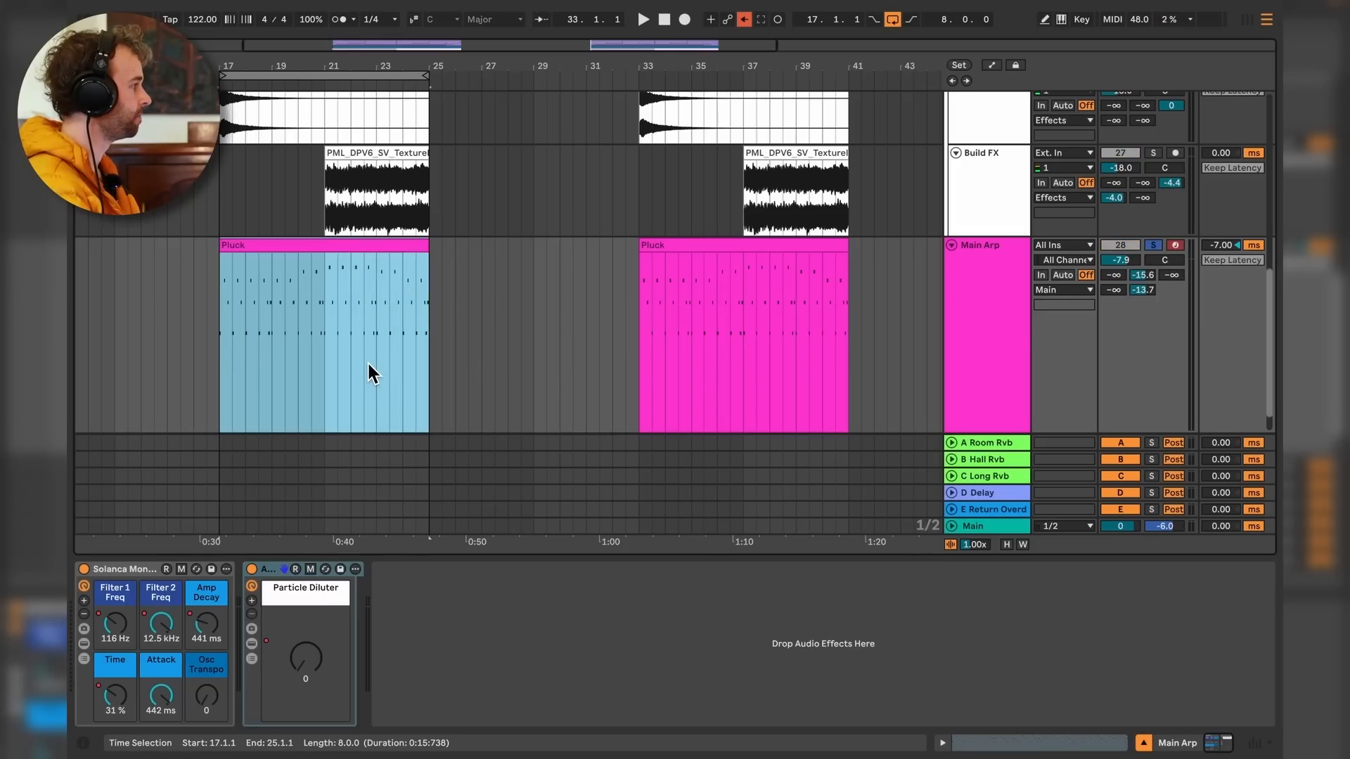
{"action": "key", "text": "space"}
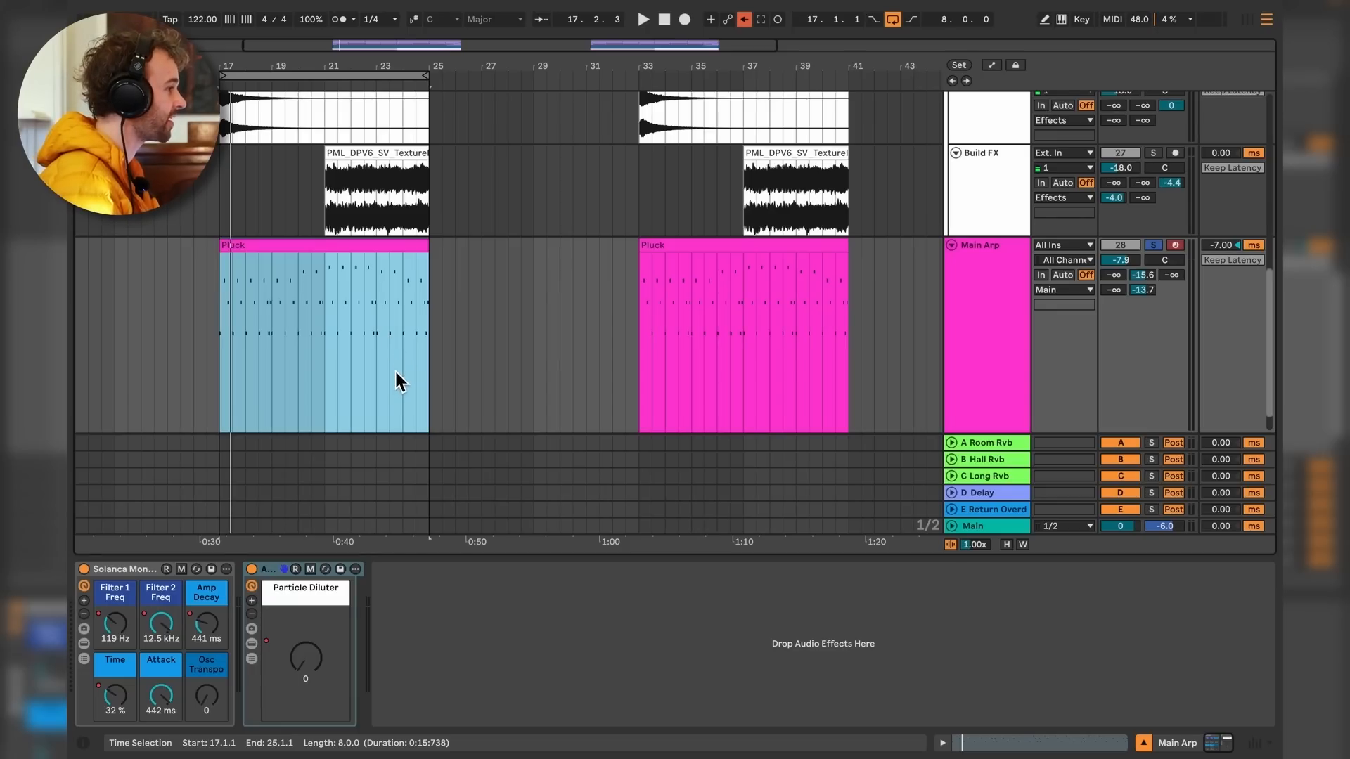
{"action": "left_click", "coordinate": [1013, 292]}
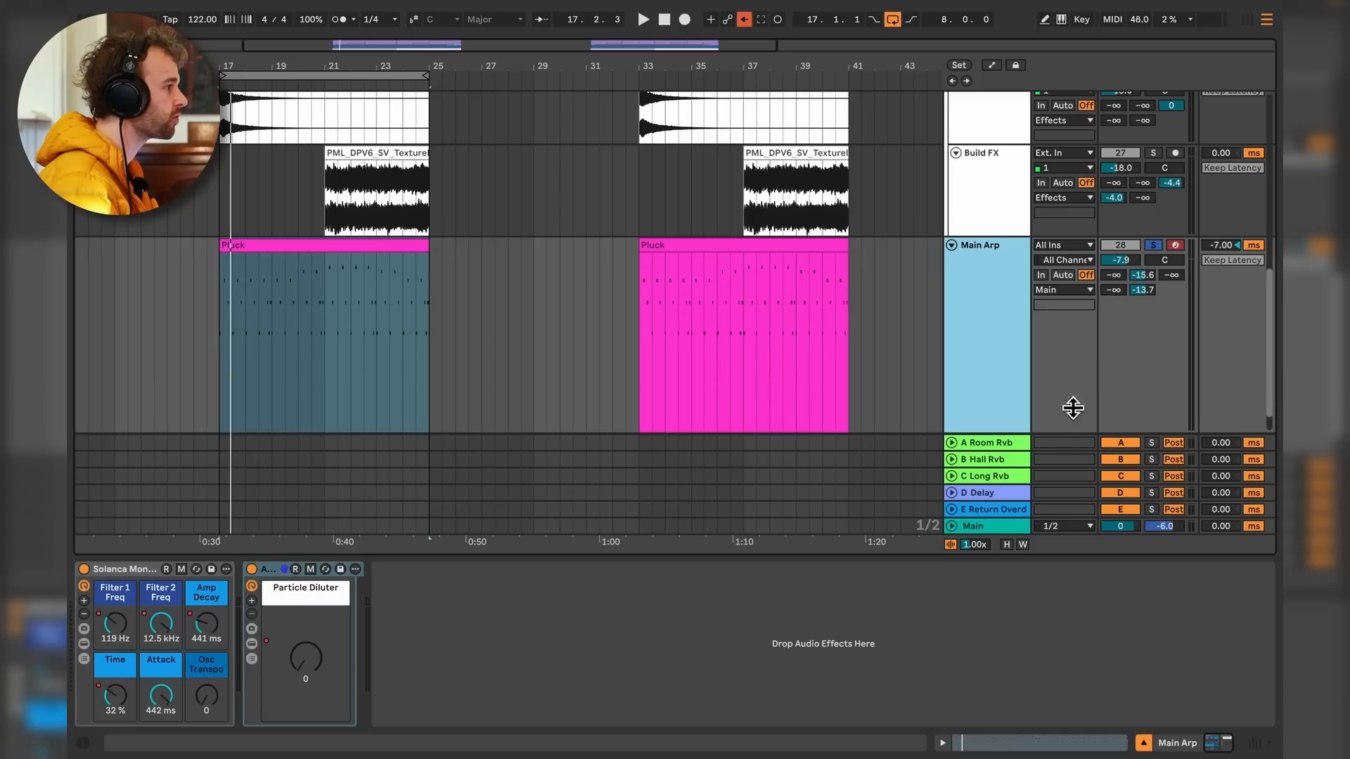
Deactivate the B Hall Rvb and E Return Overd return tracks.
{"action": "left_click", "coordinate": [1019, 460]}
{"action": "left_click", "coordinate": [1137, 462]}
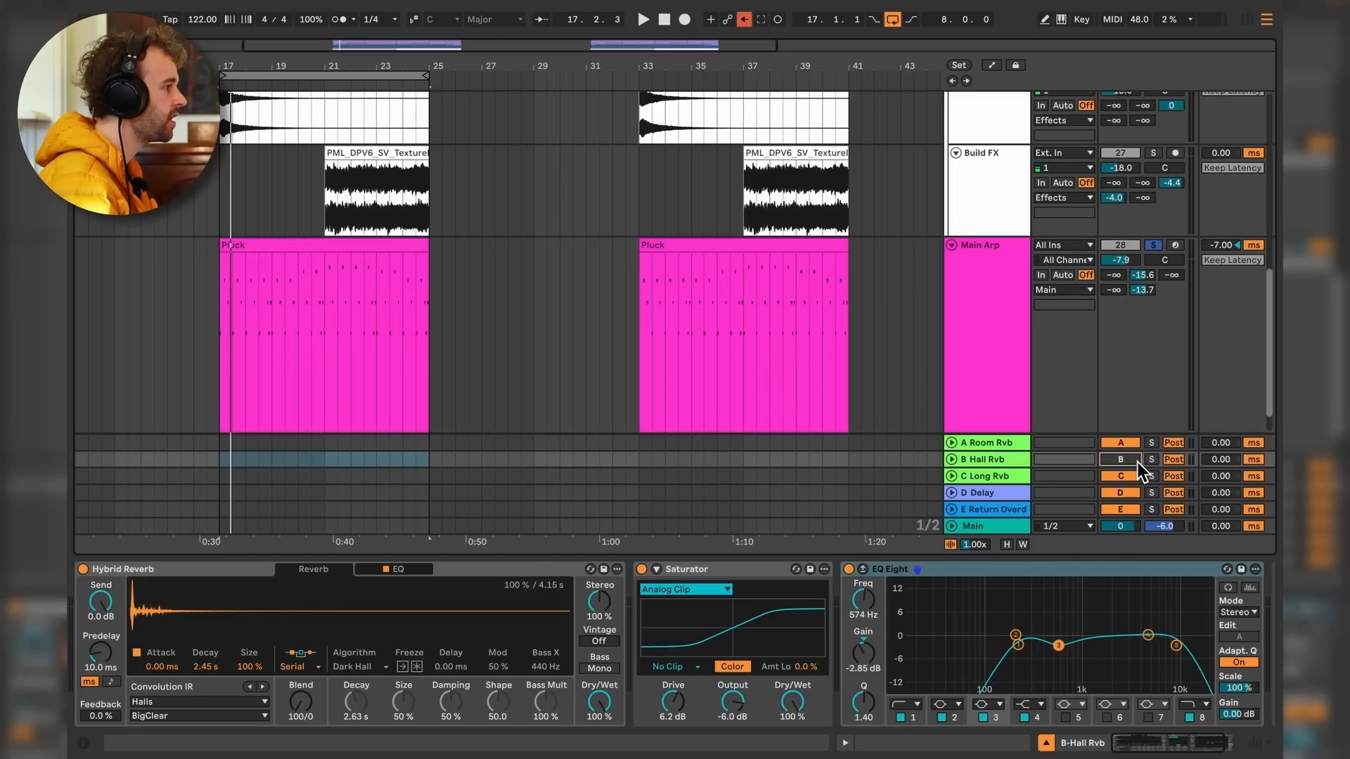
{"action": "left_click", "coordinate": [1131, 507]}
Open the Main Arp's Pluck clip at bar 17 and examine its note pattern and groove options.
{"action": "left_click", "coordinate": [309, 255]}
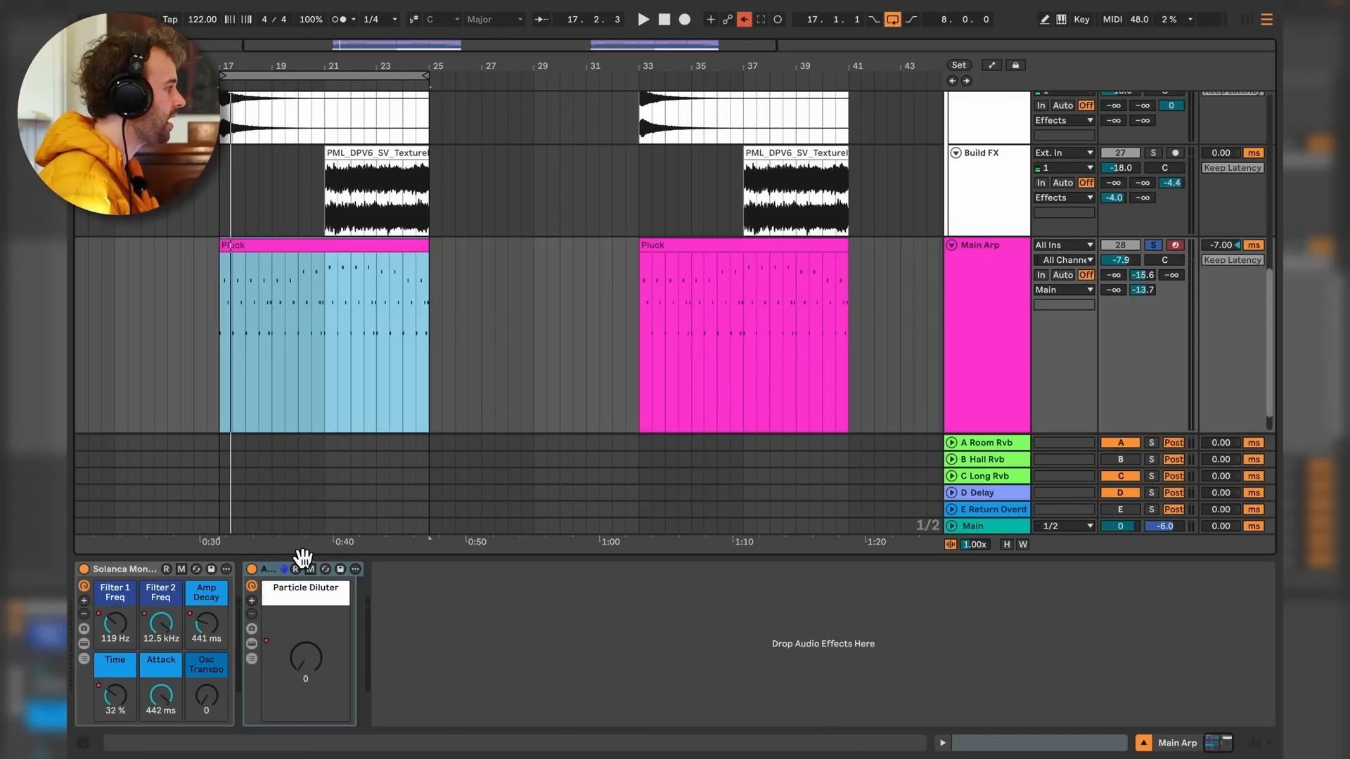
{"action": "left_click", "coordinate": [361, 582]}
{"action": "left_click", "coordinate": [352, 261]}
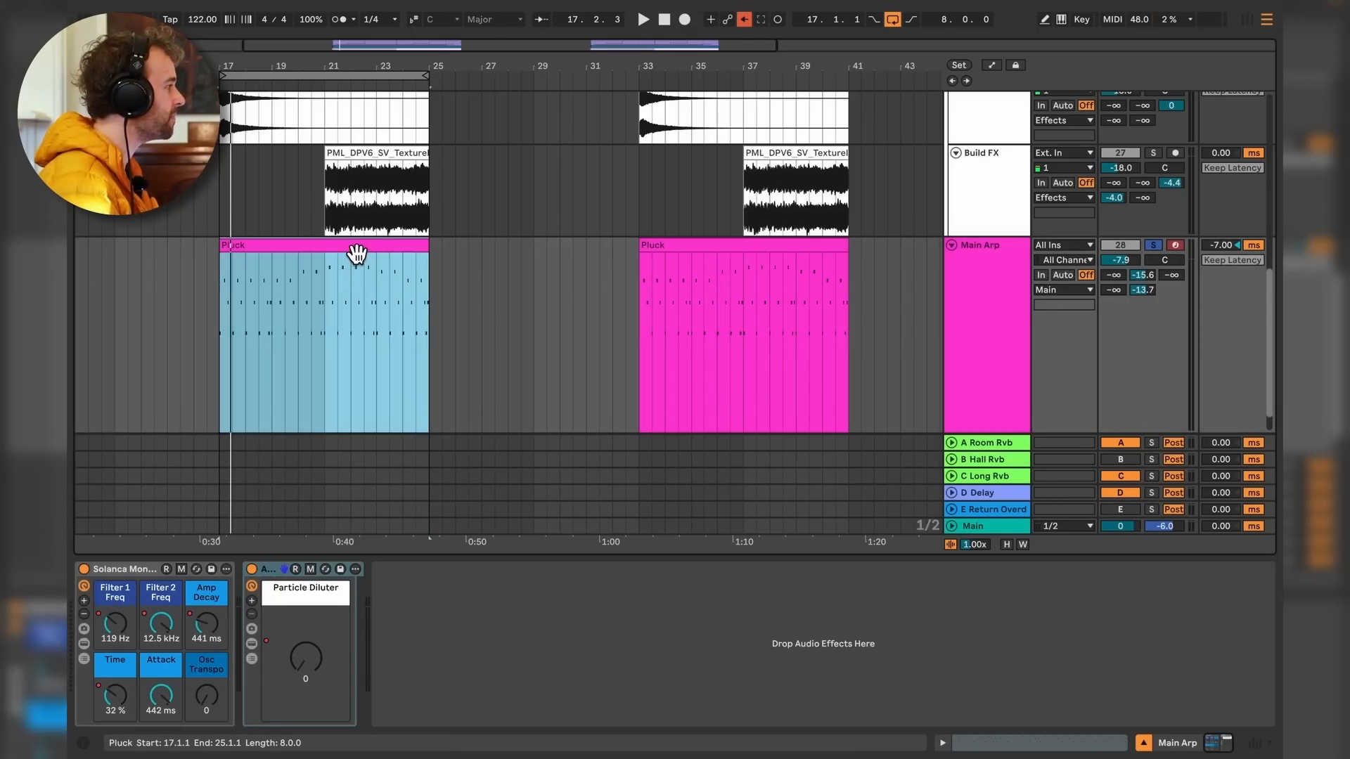
{"action": "double_click", "coordinate": [356, 254]}
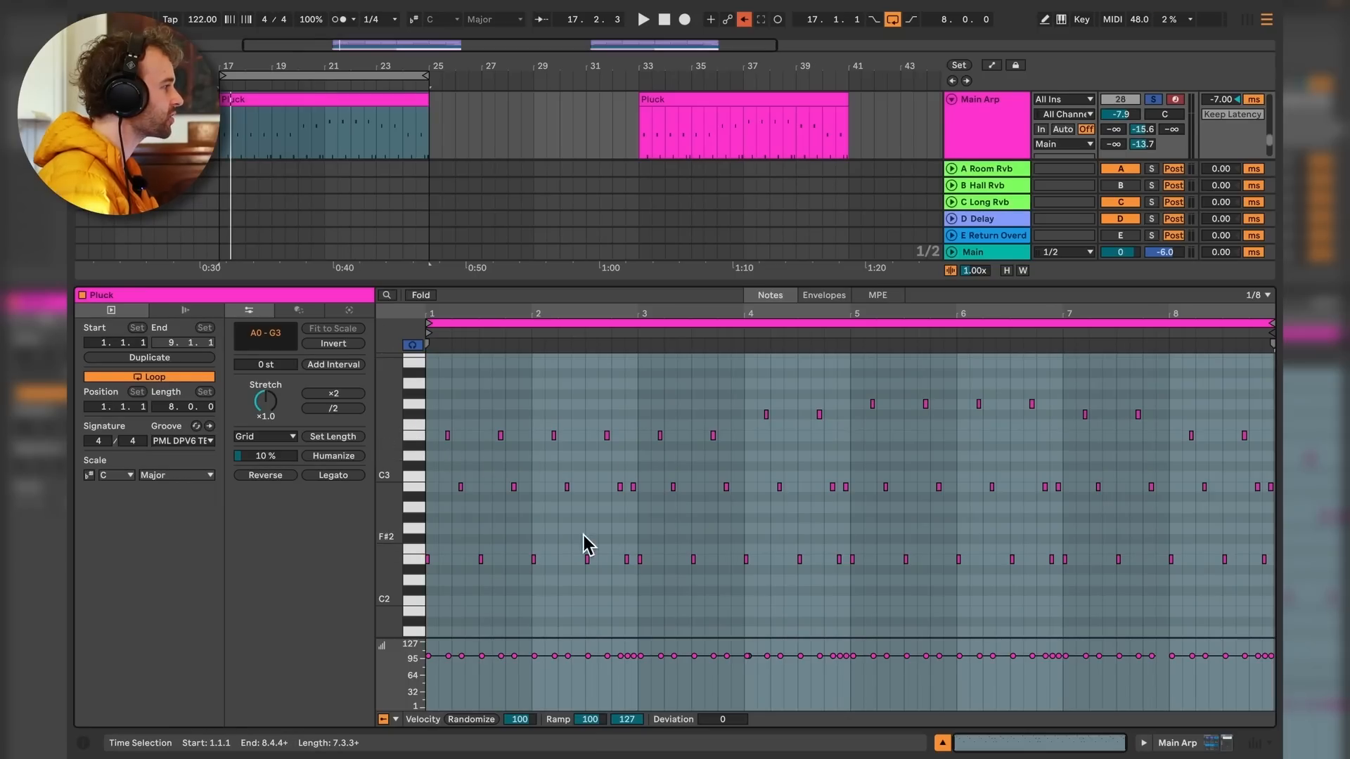
{"action": "scroll", "coordinate": [445, 500], "scroll_direction": "up", "scroll_amount": 10}
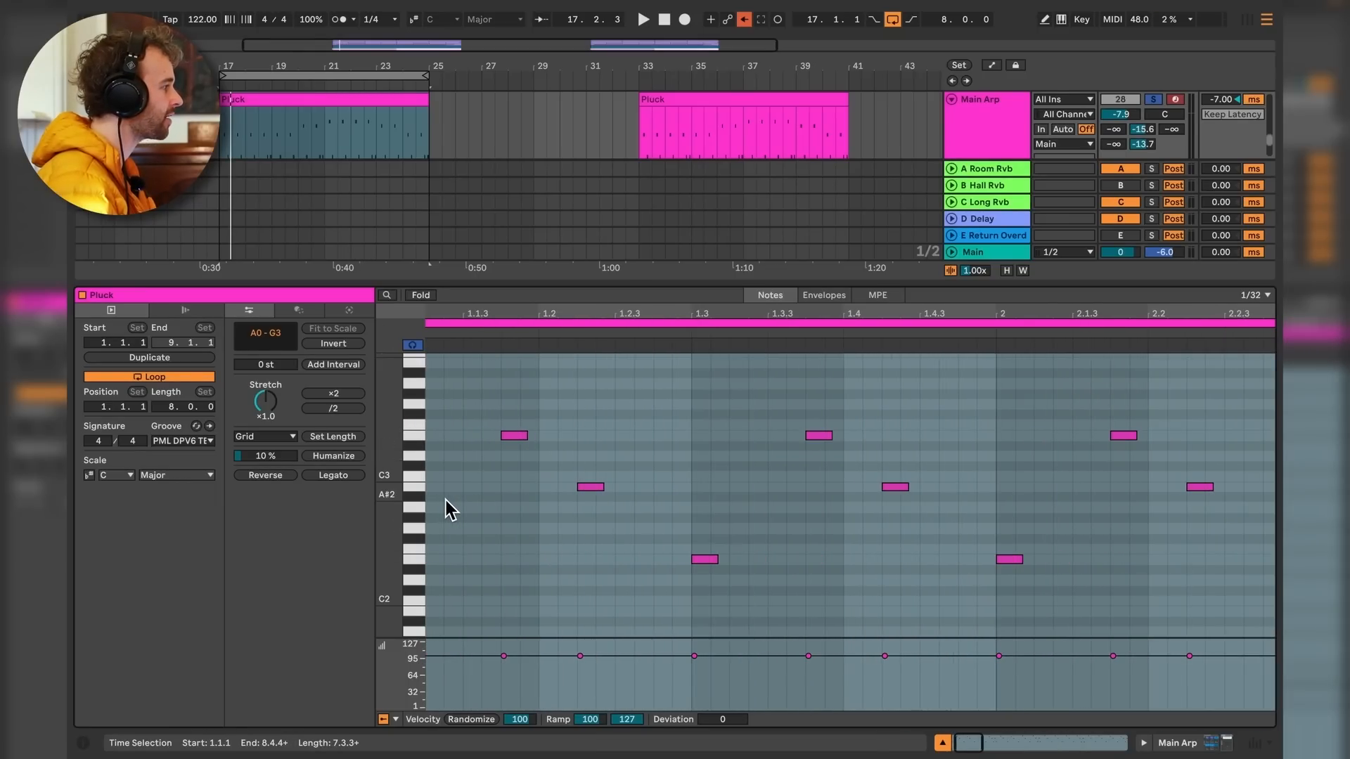
{"action": "left_click", "coordinate": [180, 441]}
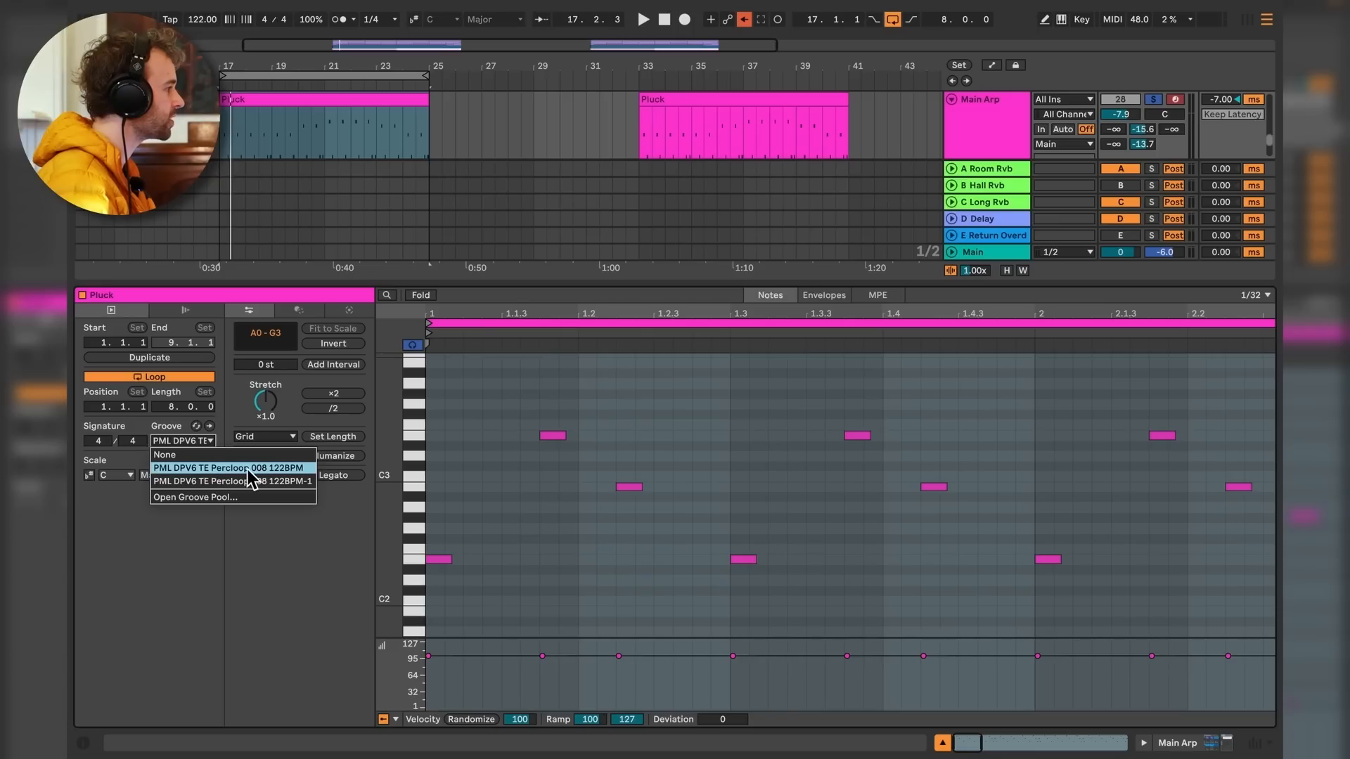
{"action": "left_click", "coordinate": [619, 467]}
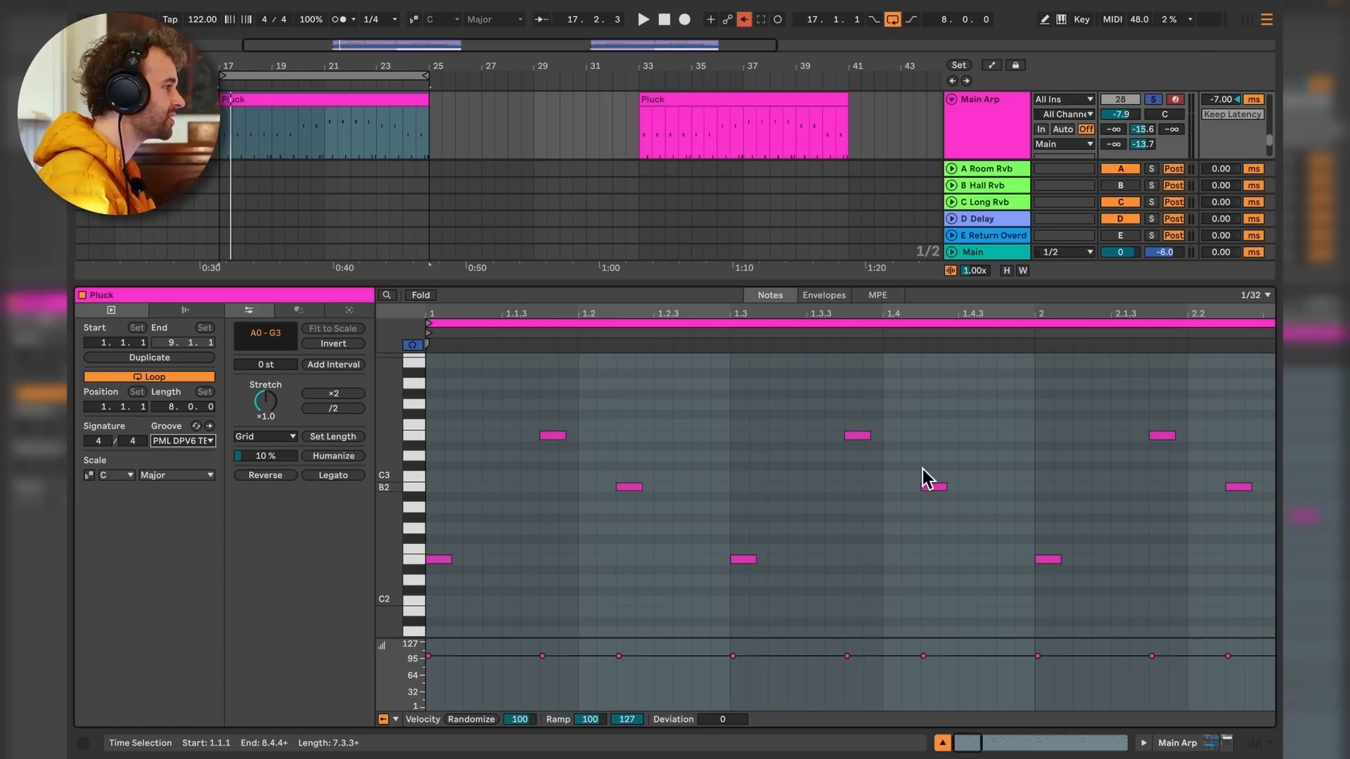
{"action": "scroll", "coordinate": [733, 509], "scroll_direction": "down", "scroll_amount": 8}
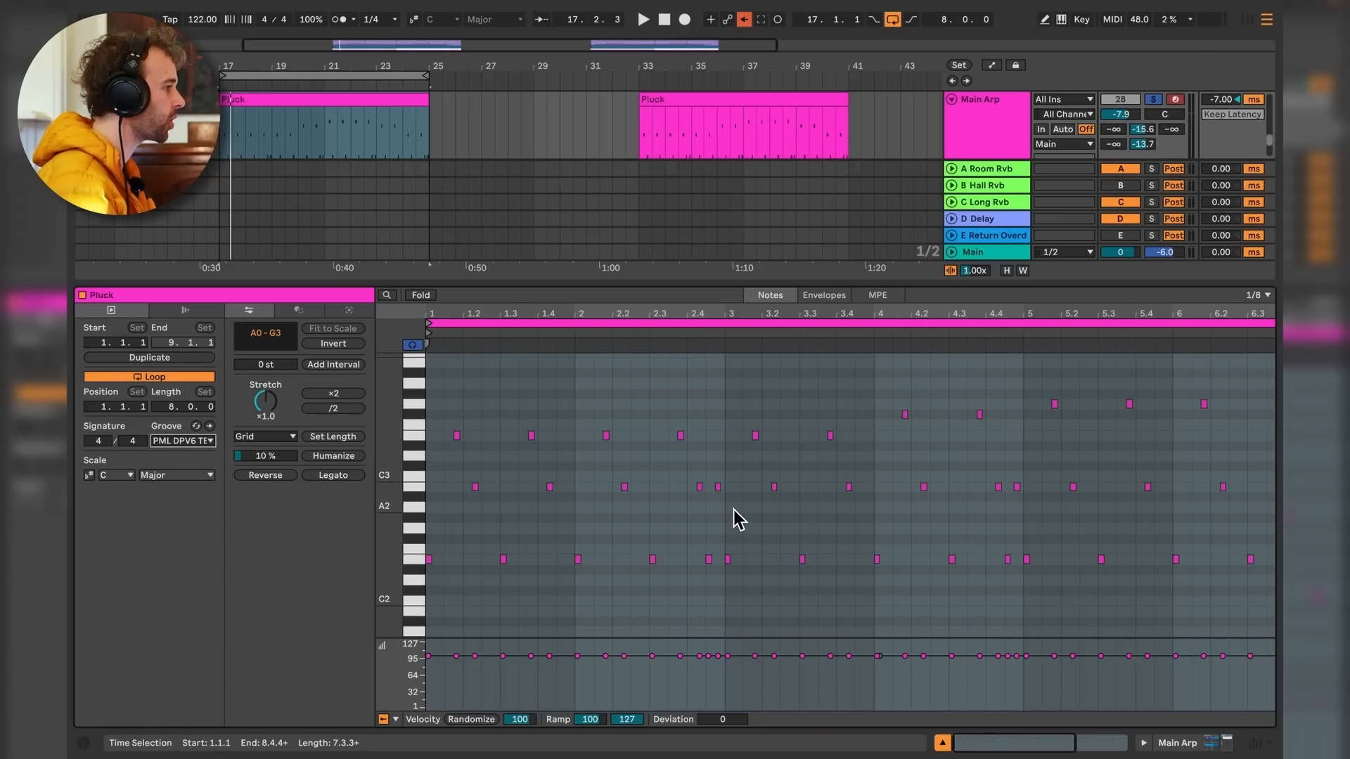
{"action": "key", "text": "z"}
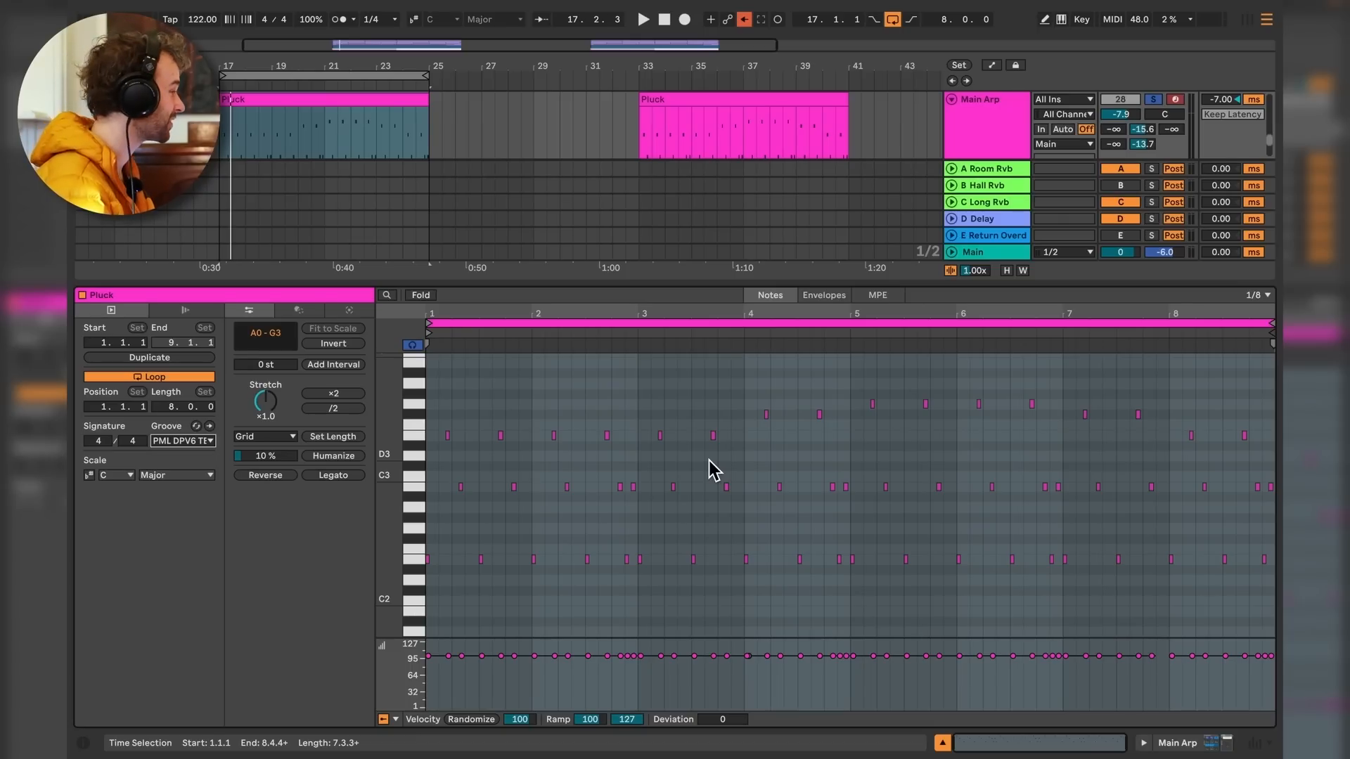
Return to the Main Arp's devices, inspect the Solanca Mono Synth's Filter 1 Freq, Filter 2 Freq and Time macros, and play the arp.
{"action": "key", "text": "shift+Tab"}
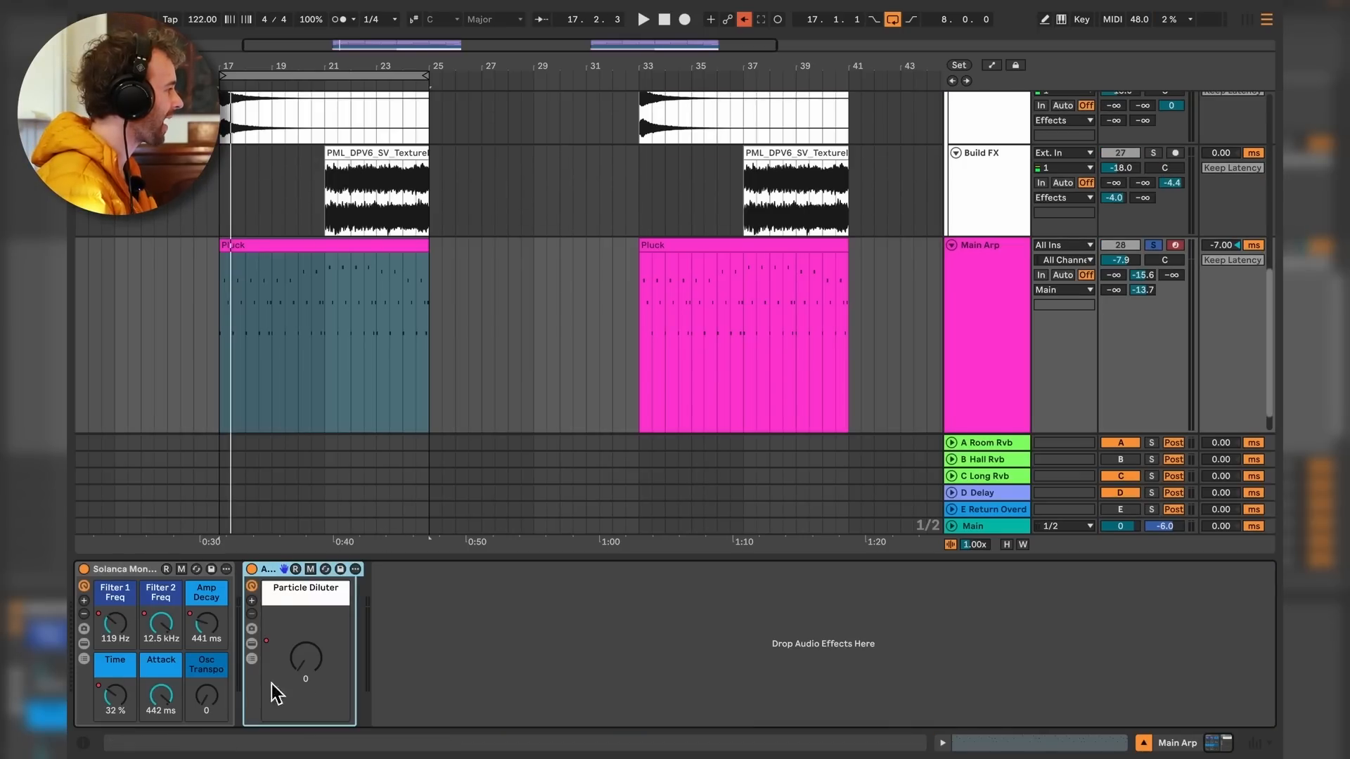
{"action": "left_click", "coordinate": [200, 625]}
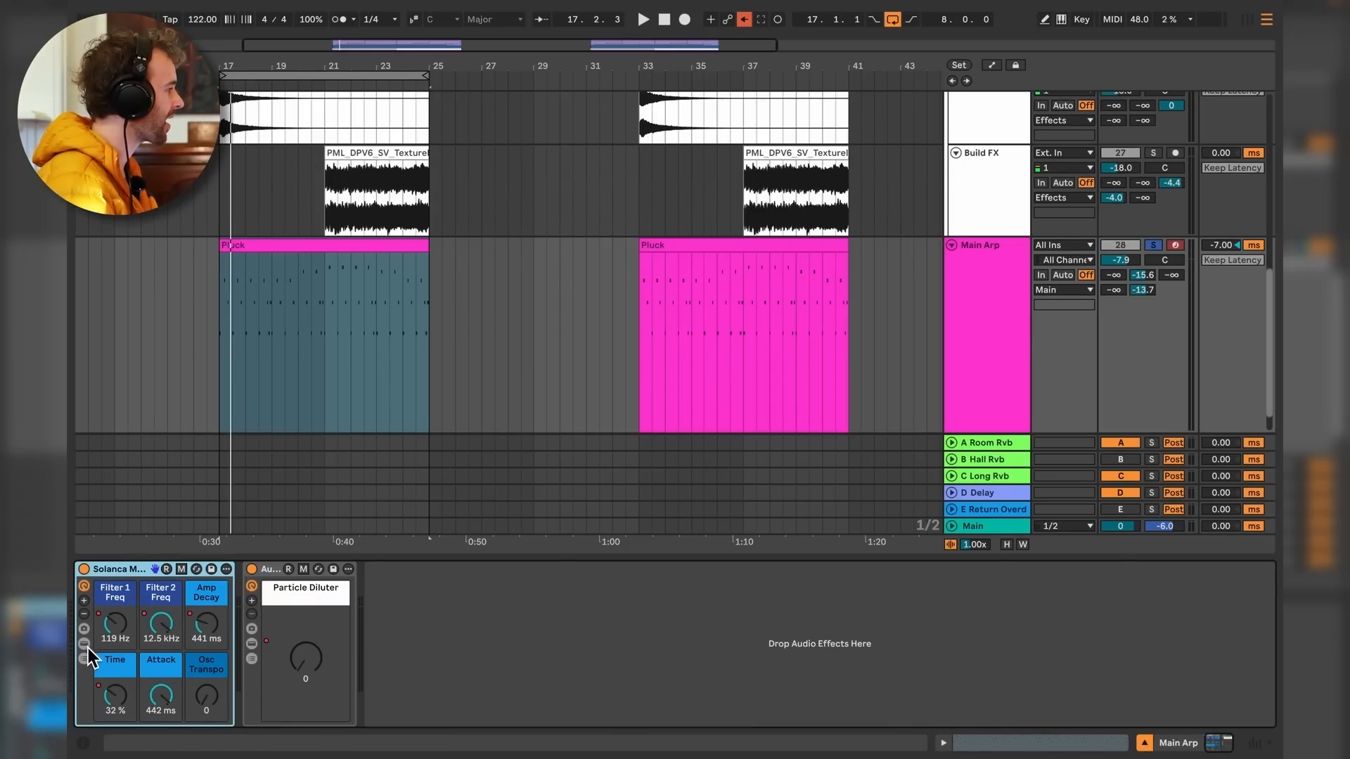
{"action": "left_click", "coordinate": [125, 636]}
{"action": "left_click", "coordinate": [159, 635]}
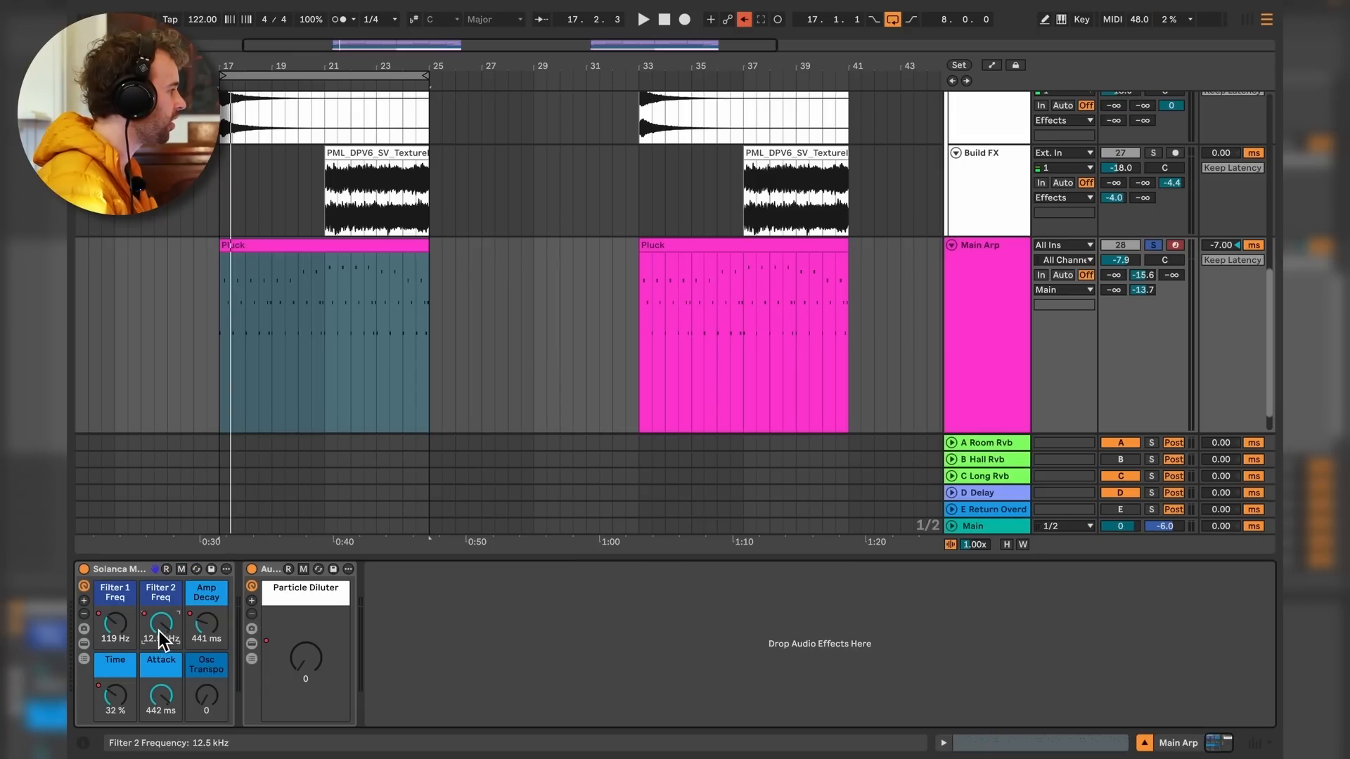
{"action": "left_click", "coordinate": [129, 694]}
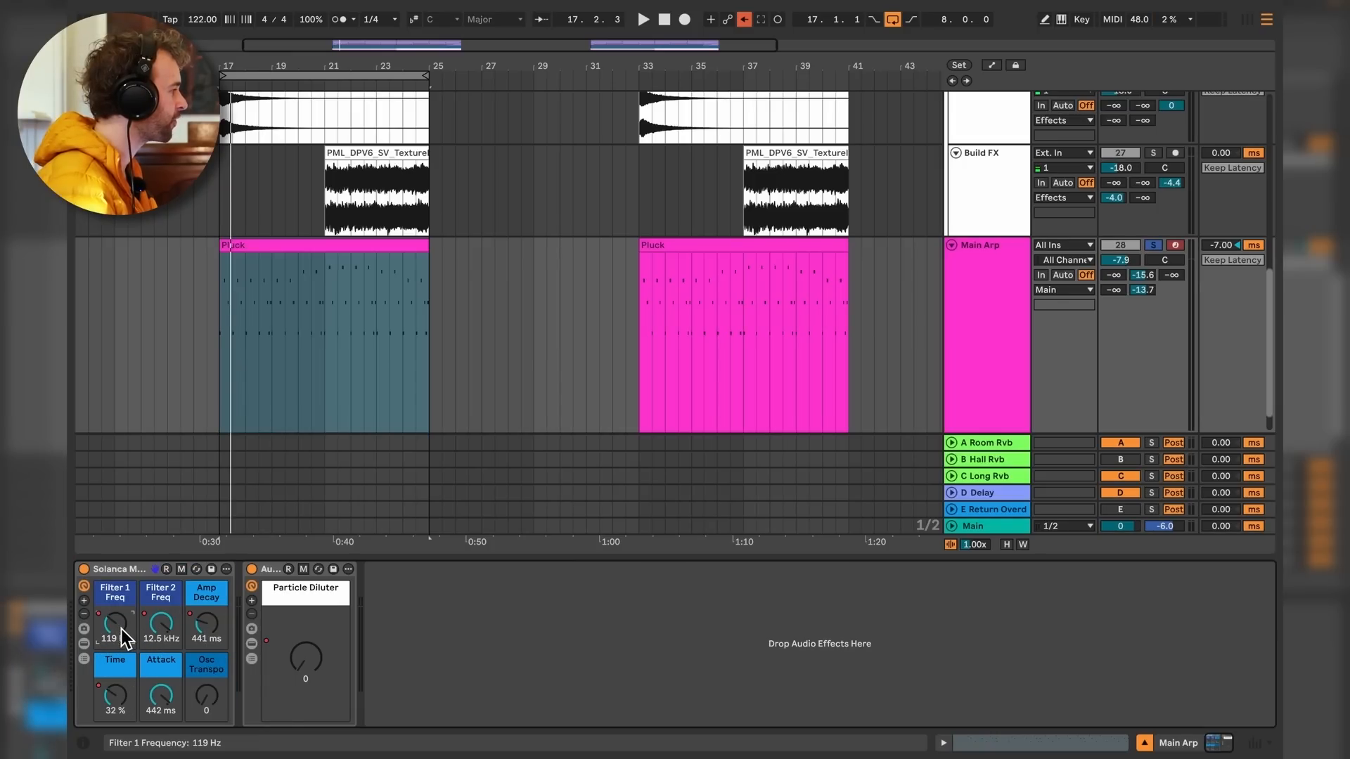
{"action": "left_click", "coordinate": [117, 710]}
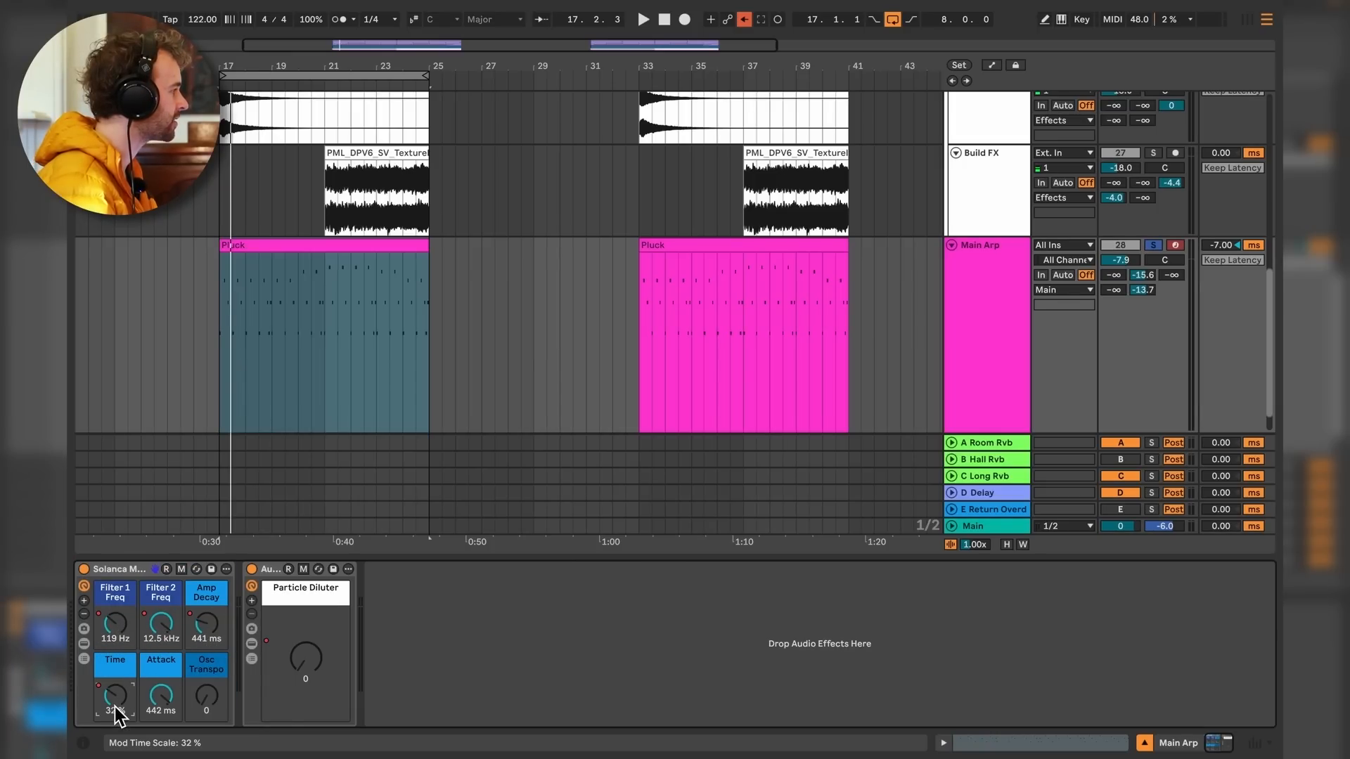
{"action": "key", "text": "space"}
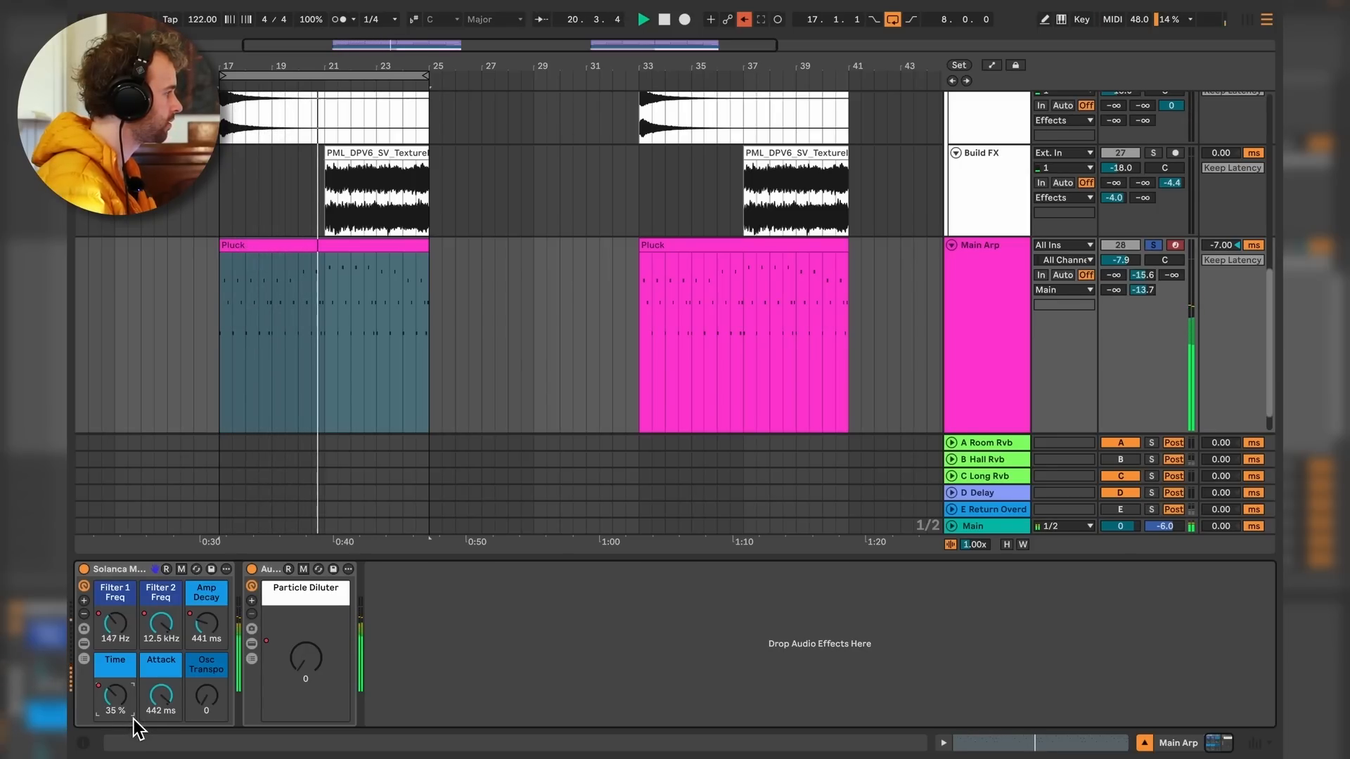
{"action": "key", "text": "space"}
Show the Main Arp's automation lanes and examine the Time and Filter 1 Freq curves across bars 17 to 25.
{"action": "key", "text": "a"}
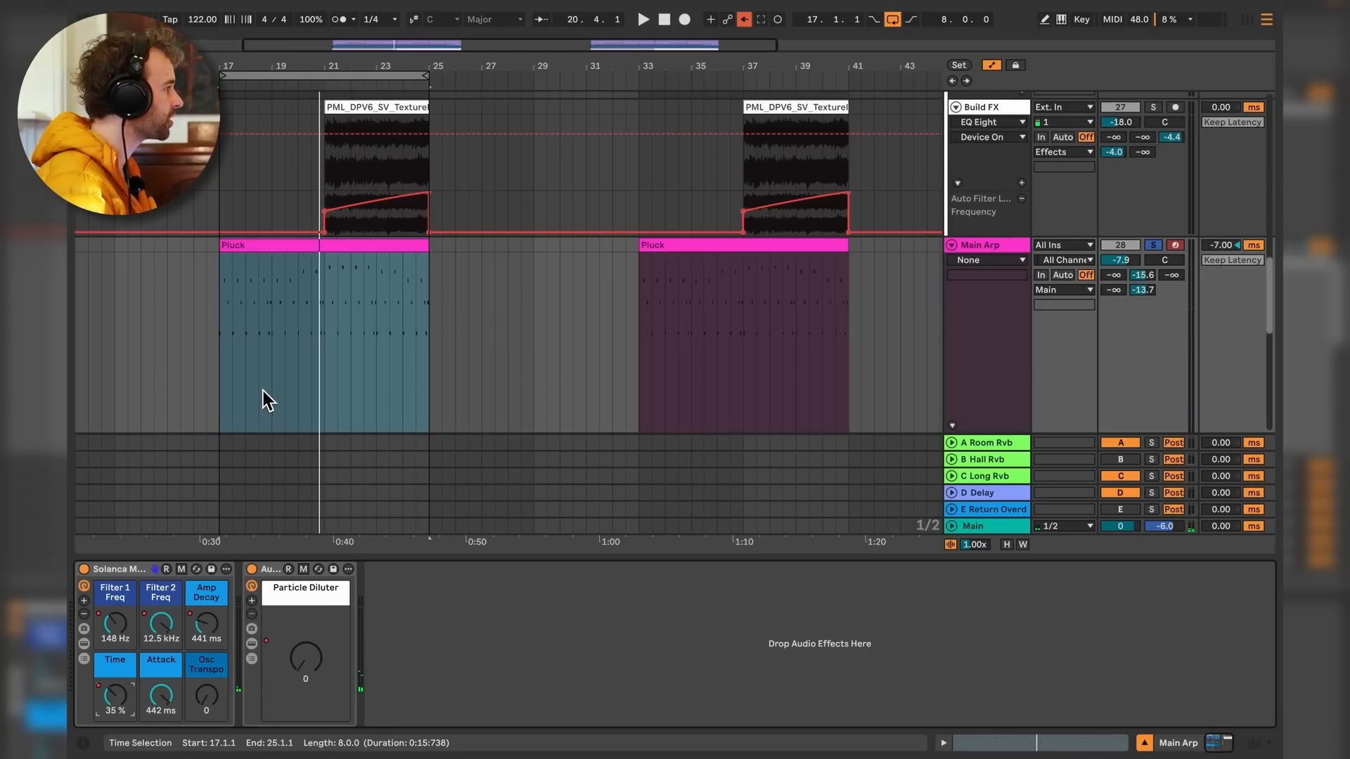
{"action": "left_click", "coordinate": [256, 324]}
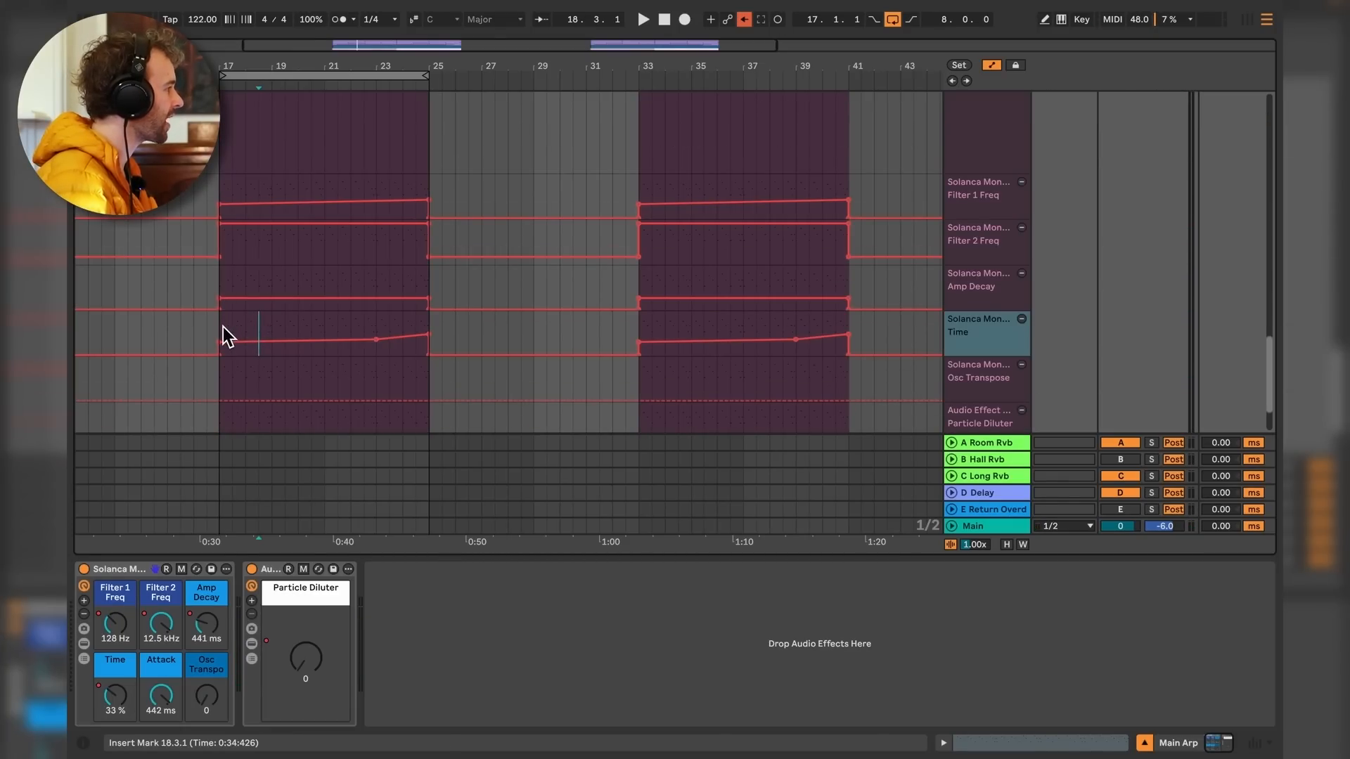
{"action": "left_click_drag", "start_coordinate": [222, 327], "coordinate": [429, 326]}
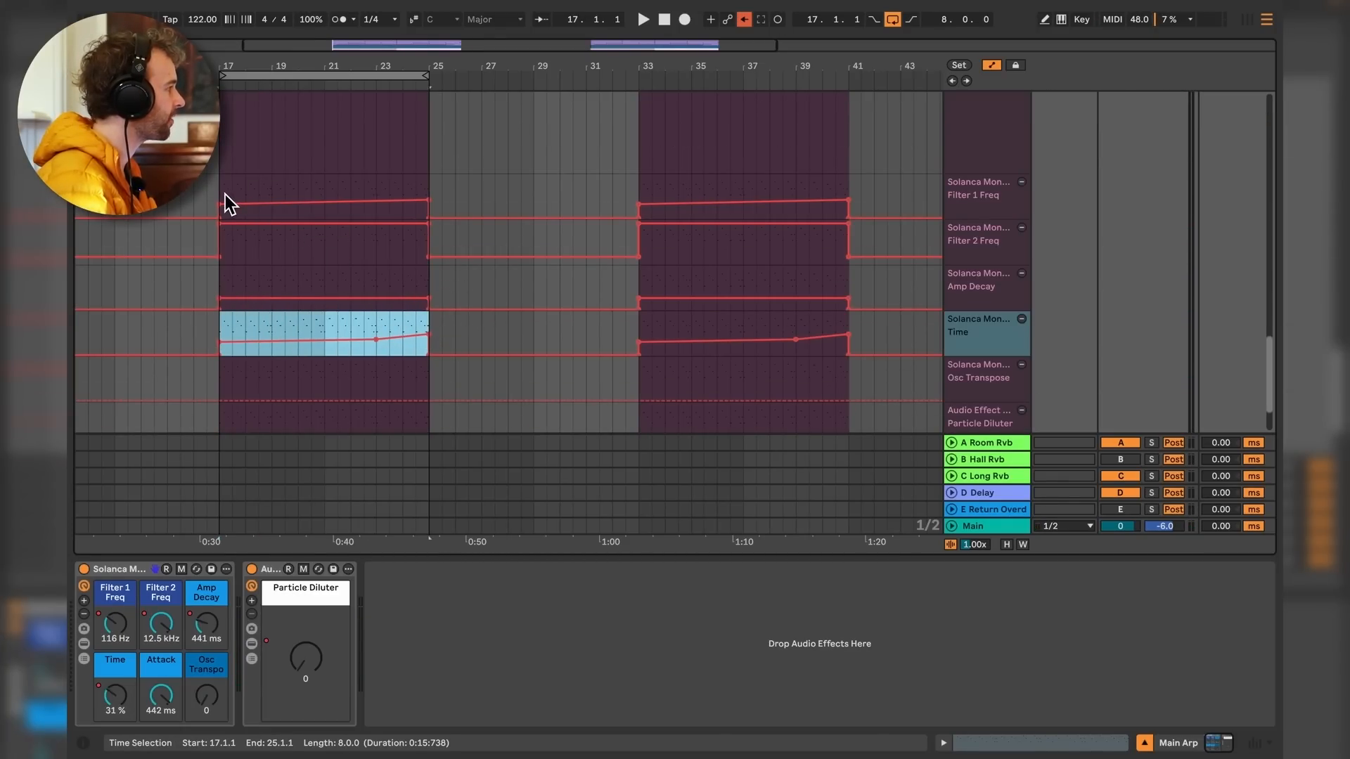
{"action": "left_click_drag", "start_coordinate": [225, 198], "coordinate": [437, 197]}
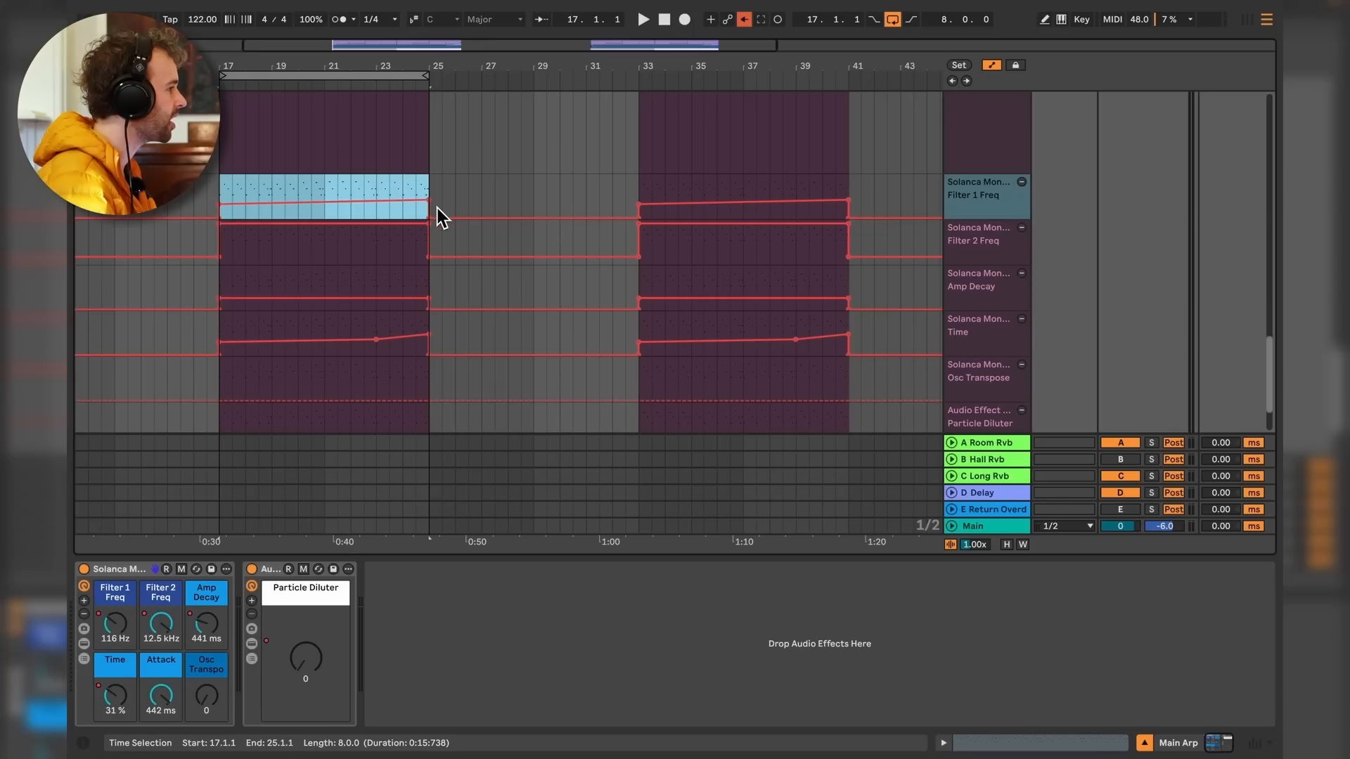
{"action": "left_click", "coordinate": [232, 246]}
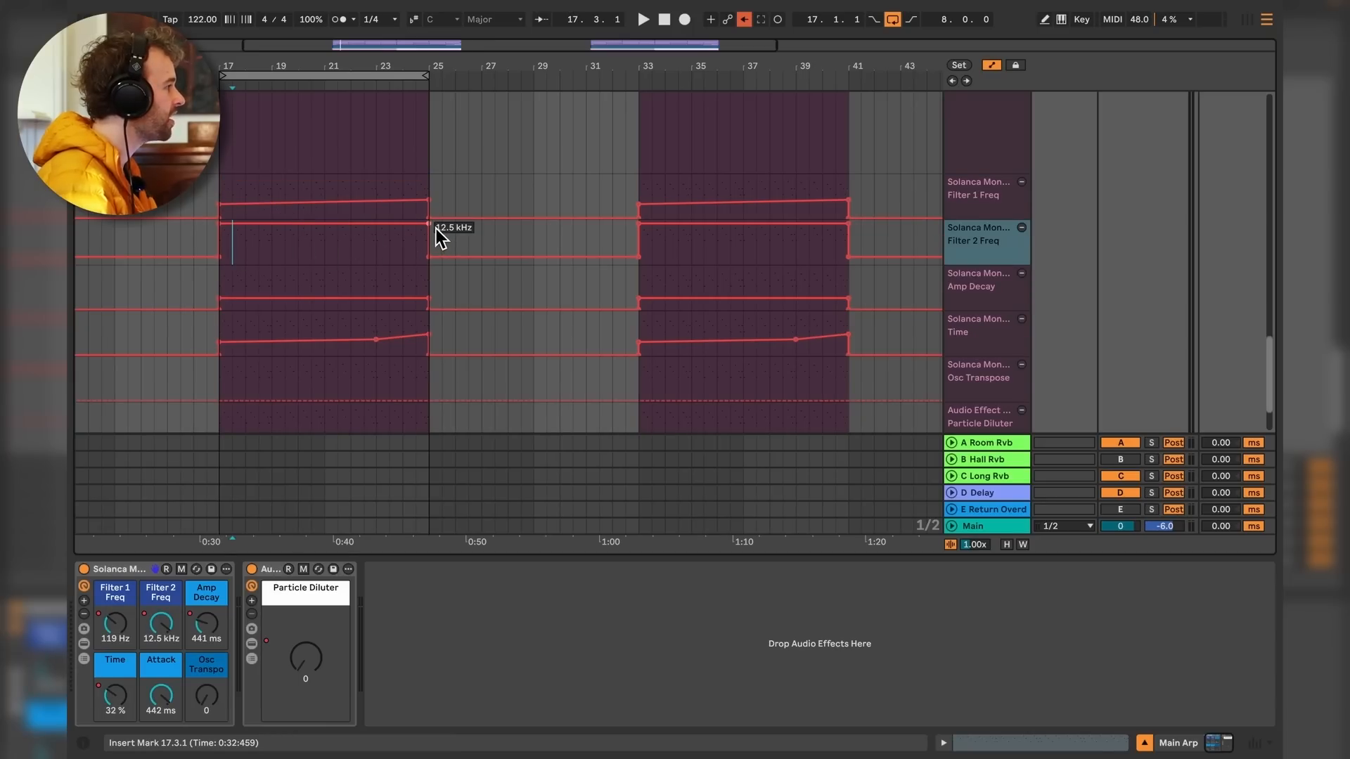
Slope the Filter 2 Freq automation slightly downward and the Amp Decay automation upward from about 426 ms across bars 17 to 25.
{"action": "left_click_drag", "start_coordinate": [430, 225], "coordinate": [431, 231]}
{"action": "left_click_drag", "start_coordinate": [430, 298], "coordinate": [433, 295]}
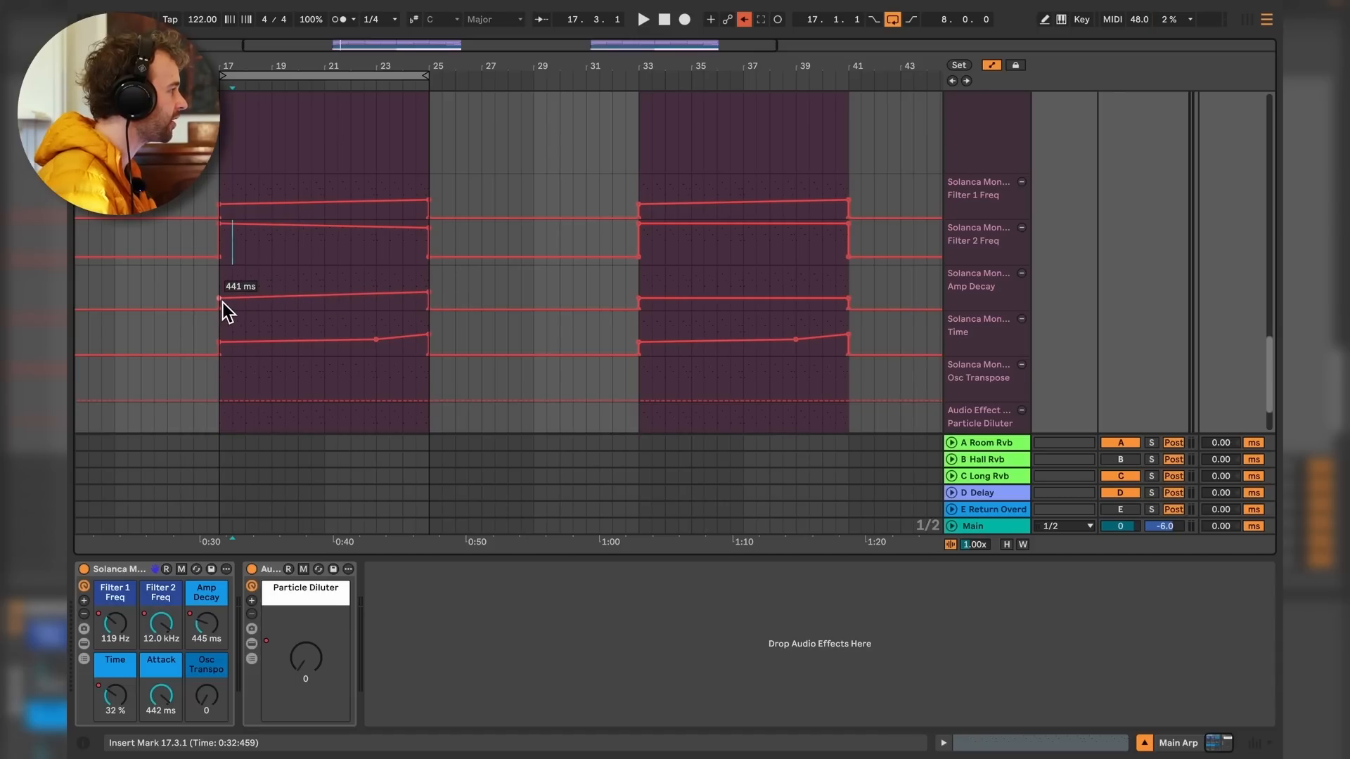
{"action": "left_click_drag", "start_coordinate": [222, 302], "coordinate": [222, 304]}
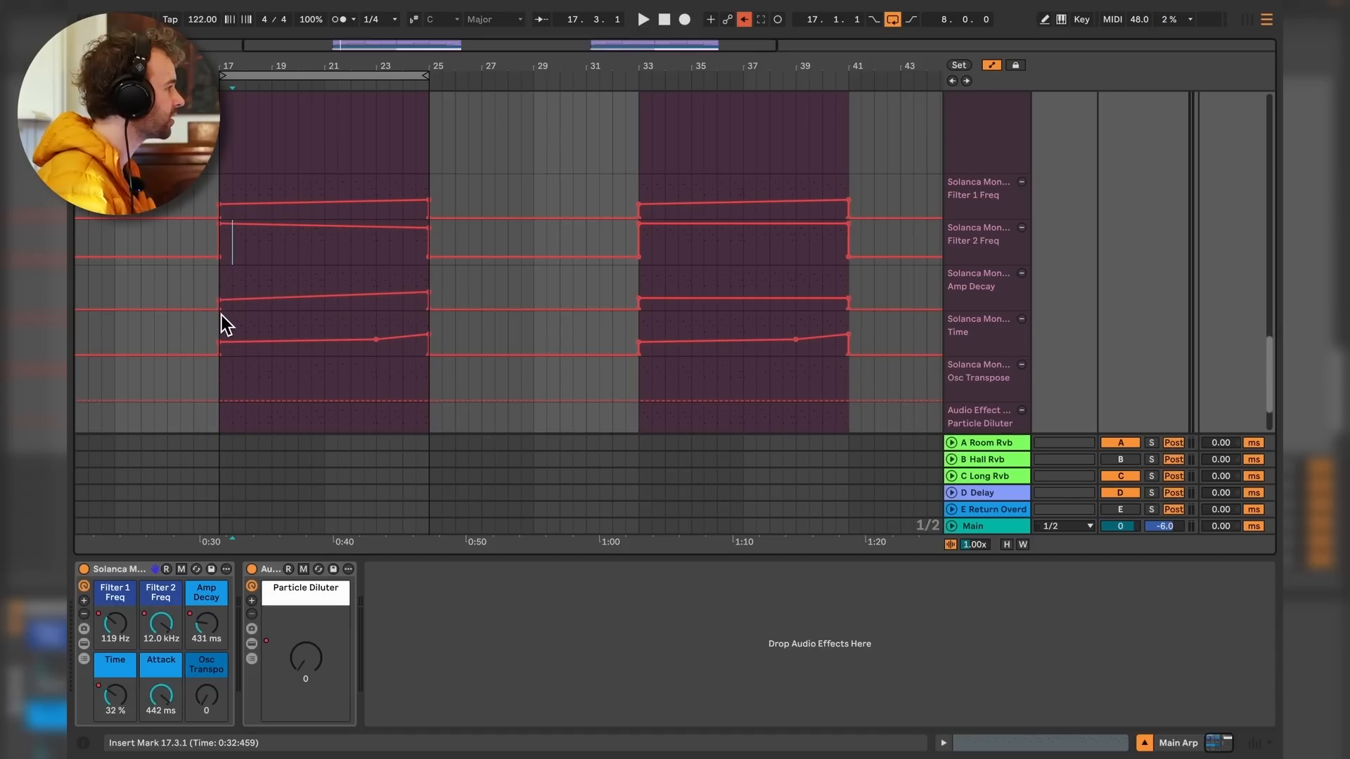
Show the devices inside the Solanca Mono Synth rack, then fold and deactivate EQ Eight, Chorus-Ensemble and Delay.
{"action": "left_click", "coordinate": [85, 645]}
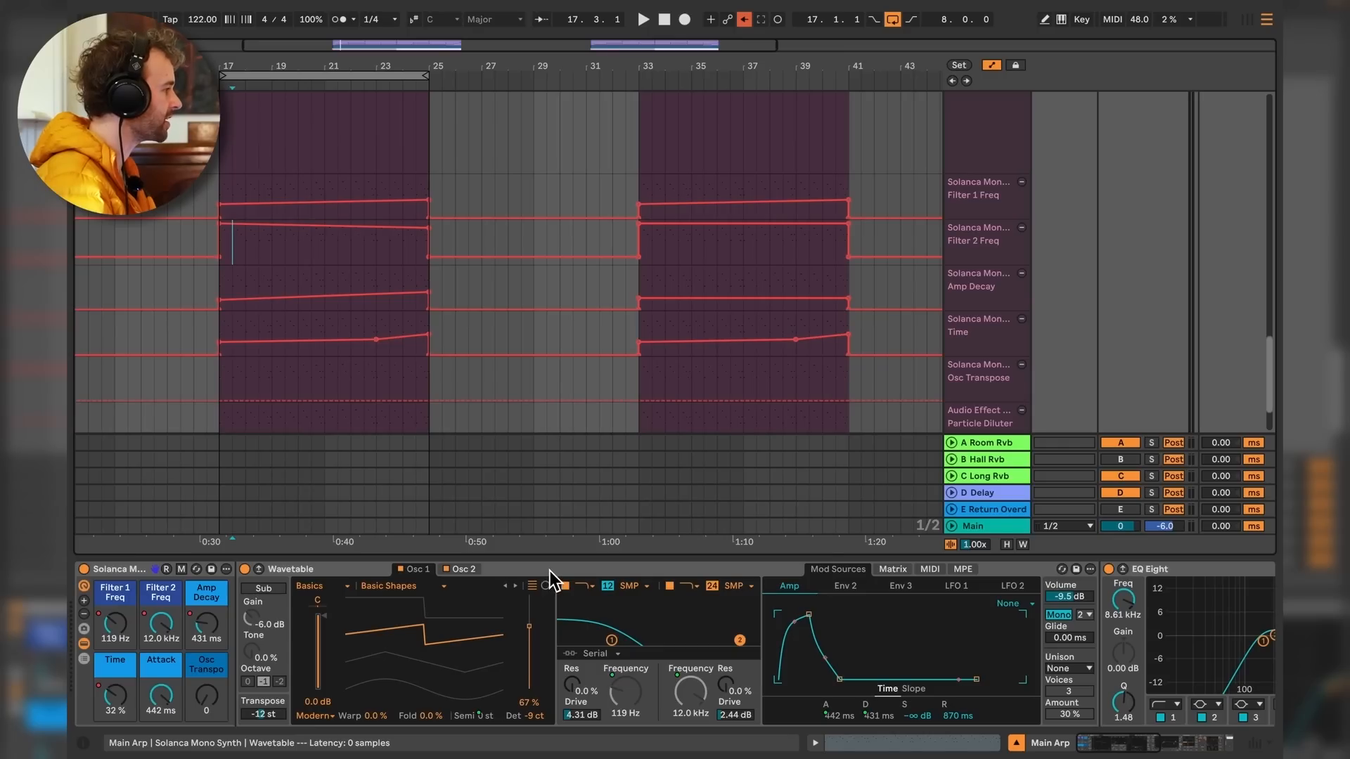
{"action": "scroll", "coordinate": [550, 571], "scroll_direction": "right", "scroll_amount": 7}
{"action": "left_click", "coordinate": [717, 574]}
{"action": "double_click", "coordinate": [717, 573]}
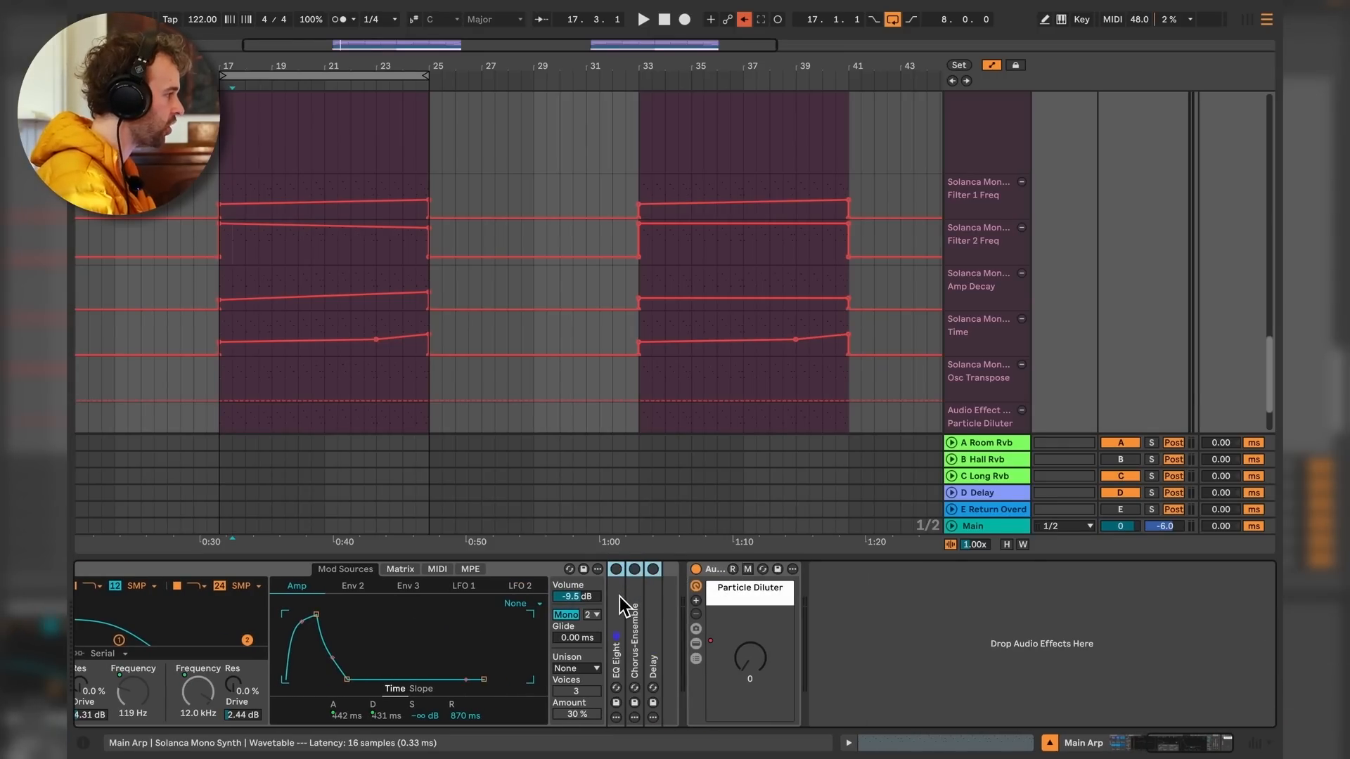
{"action": "scroll", "coordinate": [597, 615], "scroll_direction": "left", "scroll_amount": 10}
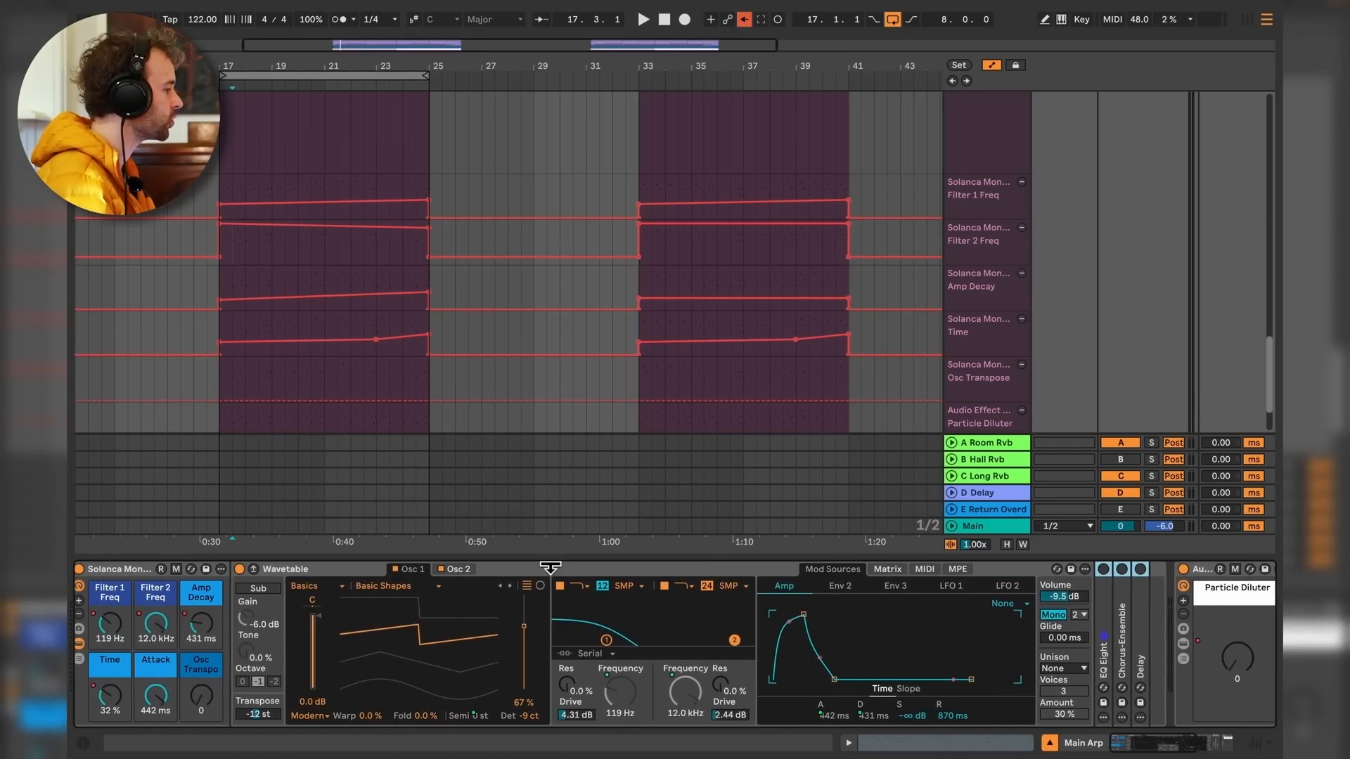
Play the arp from bar 17 without the inner effects and deactivate the Particle Diluter effect rack.
{"action": "left_click", "coordinate": [225, 167]}
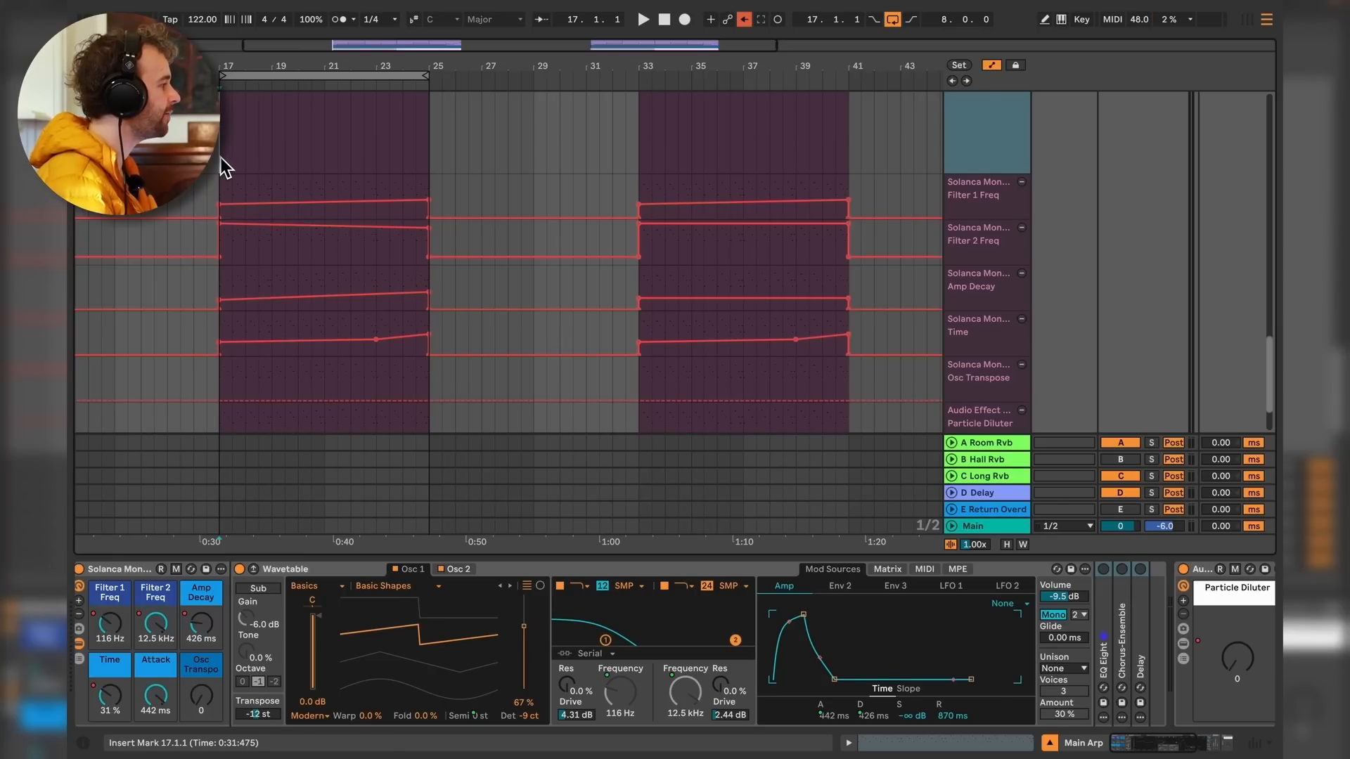
{"action": "key", "text": "space"}
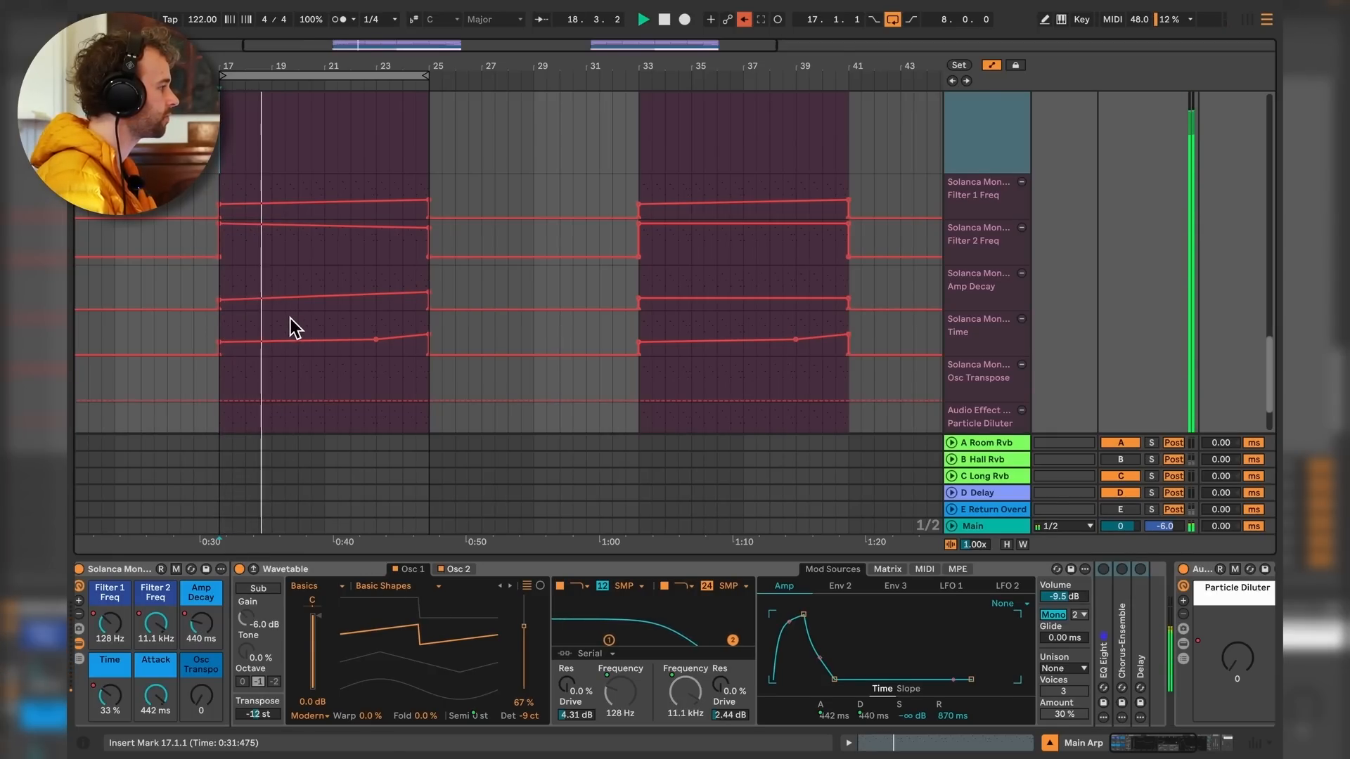
{"action": "key", "text": "space"}
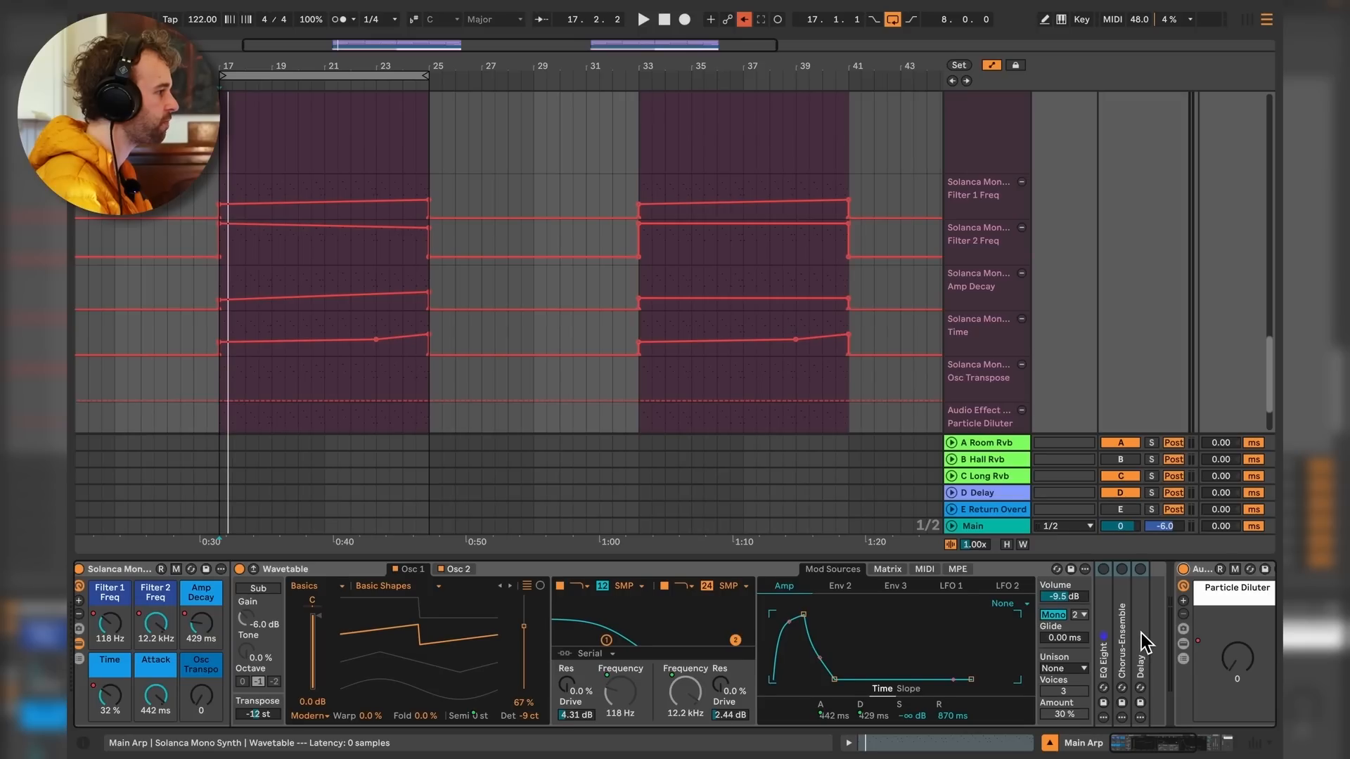
{"action": "scroll", "coordinate": [1140, 633], "scroll_direction": "right", "scroll_amount": 5}
{"action": "left_click", "coordinate": [979, 571]}
{"action": "scroll", "coordinate": [420, 648], "scroll_direction": "left", "scroll_amount": 5}
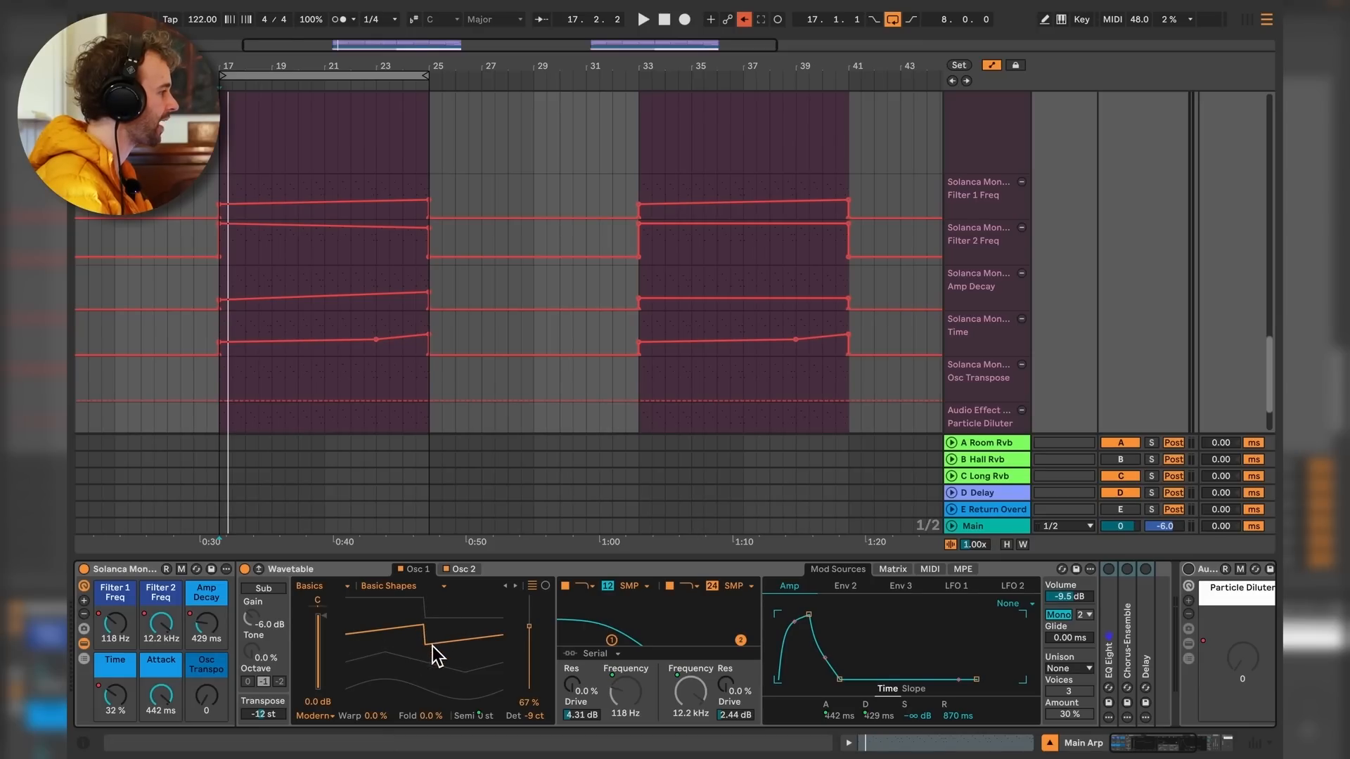
Examine Wavetable's second oscillator with its Broken Filter noise table, play the arp and undo a trial change to the oscillator's gain.
{"action": "left_click", "coordinate": [469, 569]}
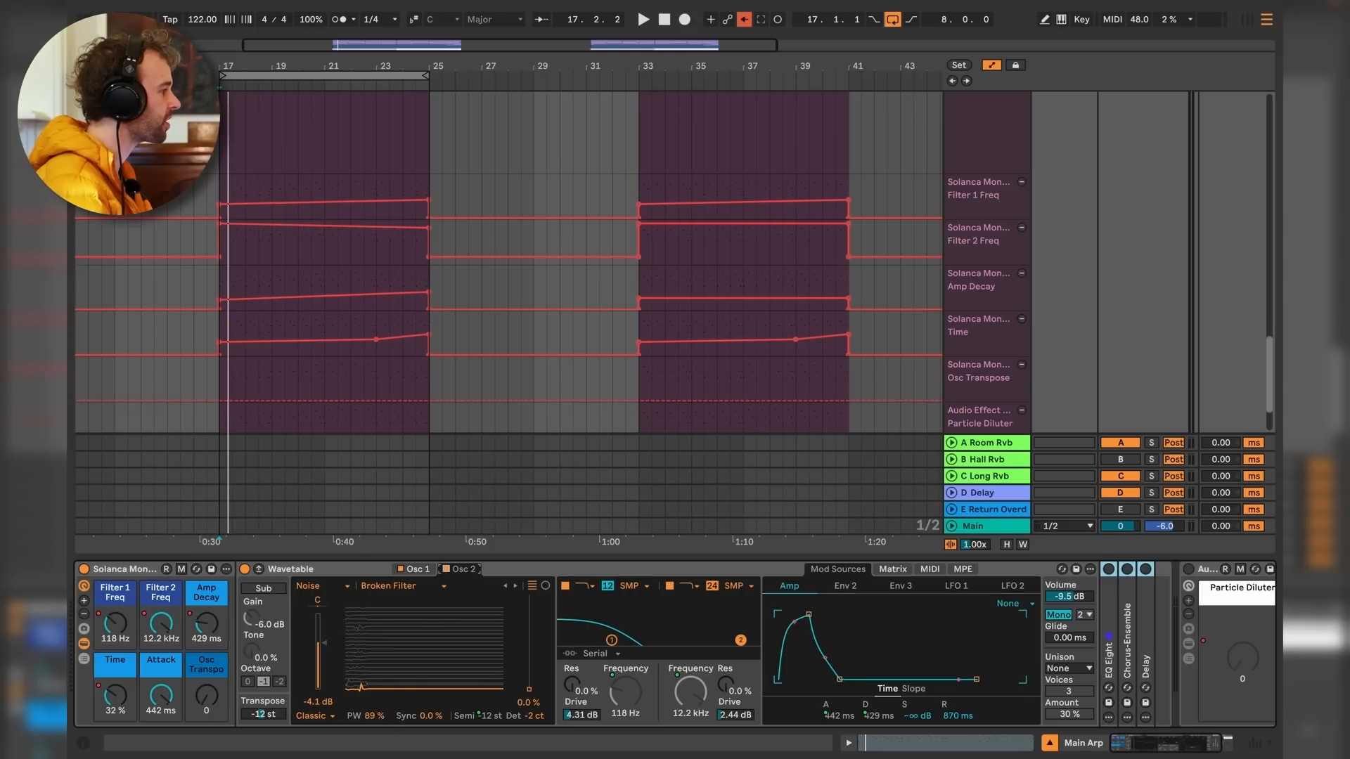
{"action": "mouse_move", "coordinate": [374, 715]}
{"action": "left_mouse_down"}
{"action": "mouse_move", "coordinate": [374, 757]}
{"action": "mouse_move", "coordinate": [374, 712]}
{"action": "left_mouse_up"}
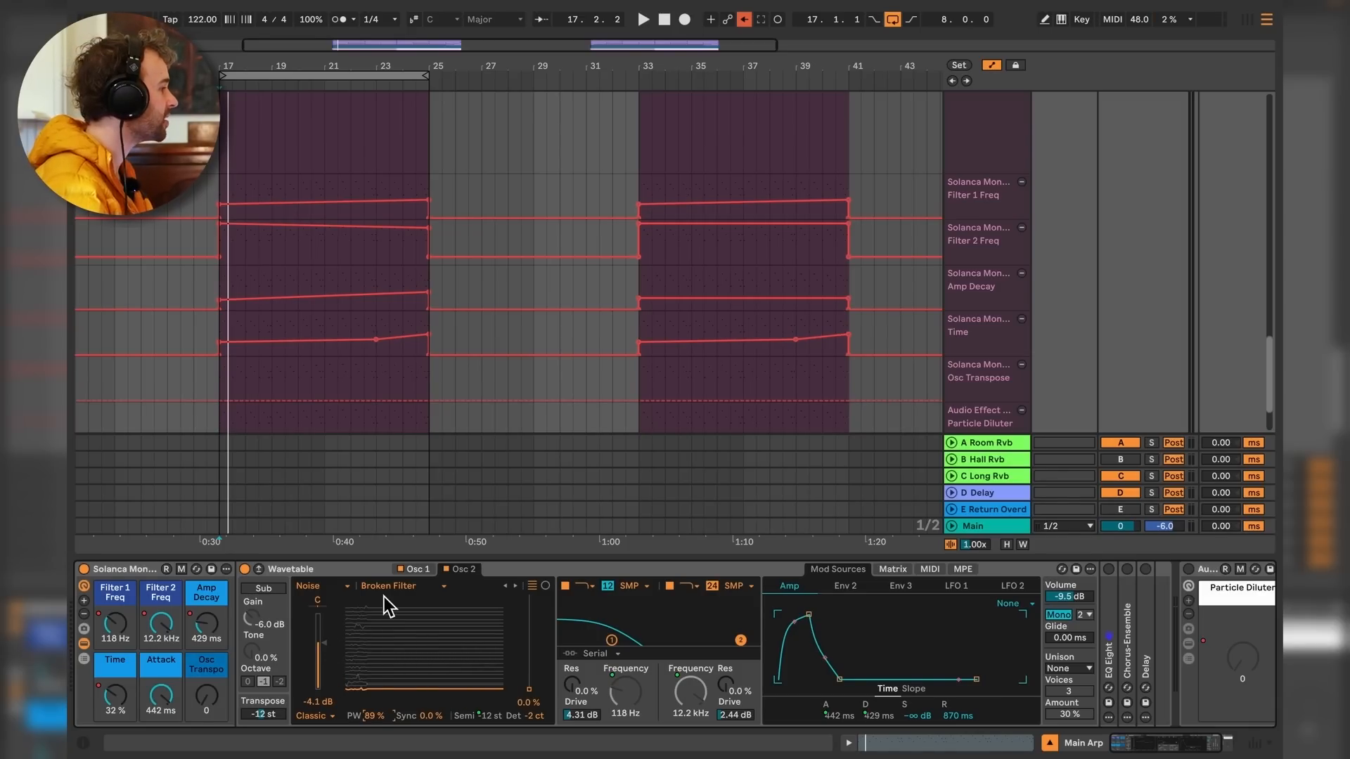
{"action": "key", "text": "space"}
{"action": "left_click_drag", "start_coordinate": [320, 644], "coordinate": [320, 617]}
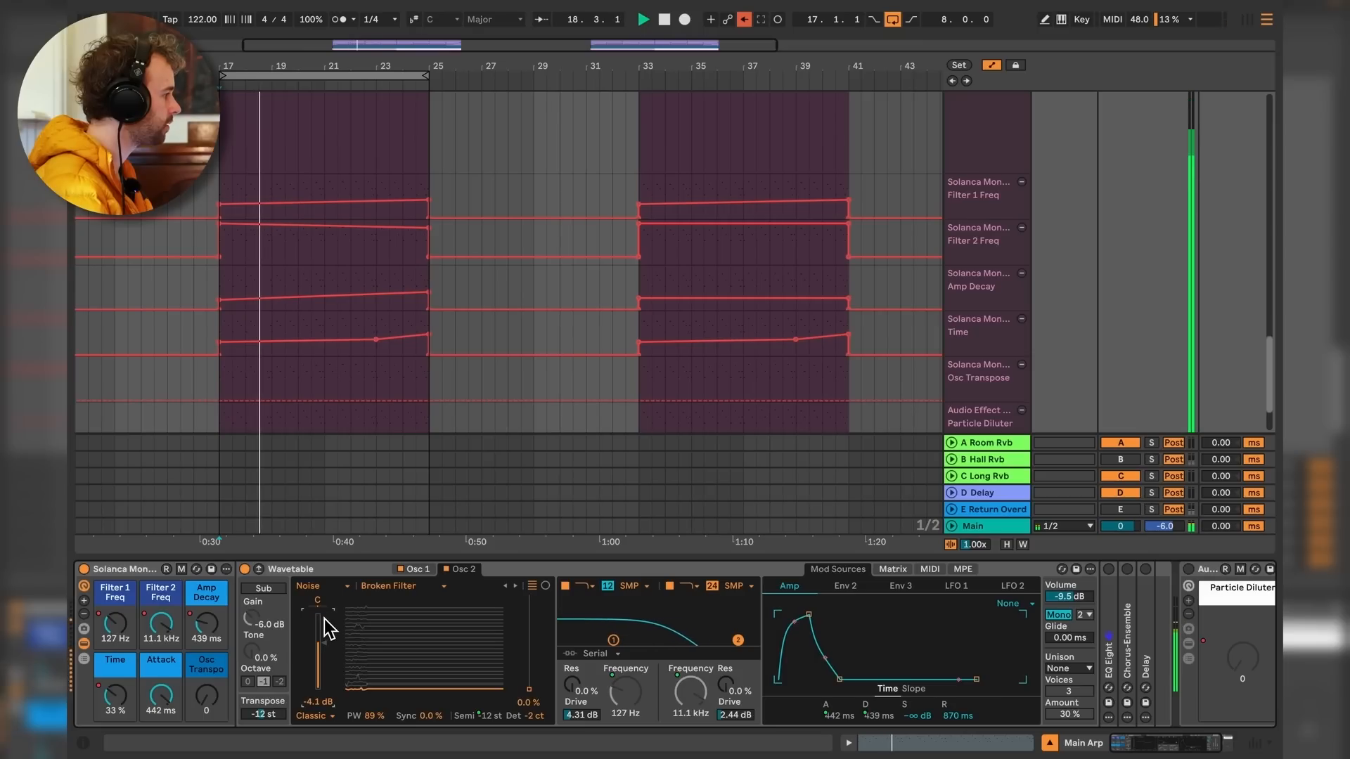
{"action": "key", "text": "space"}
{"action": "key", "text": "ctrl+z"}
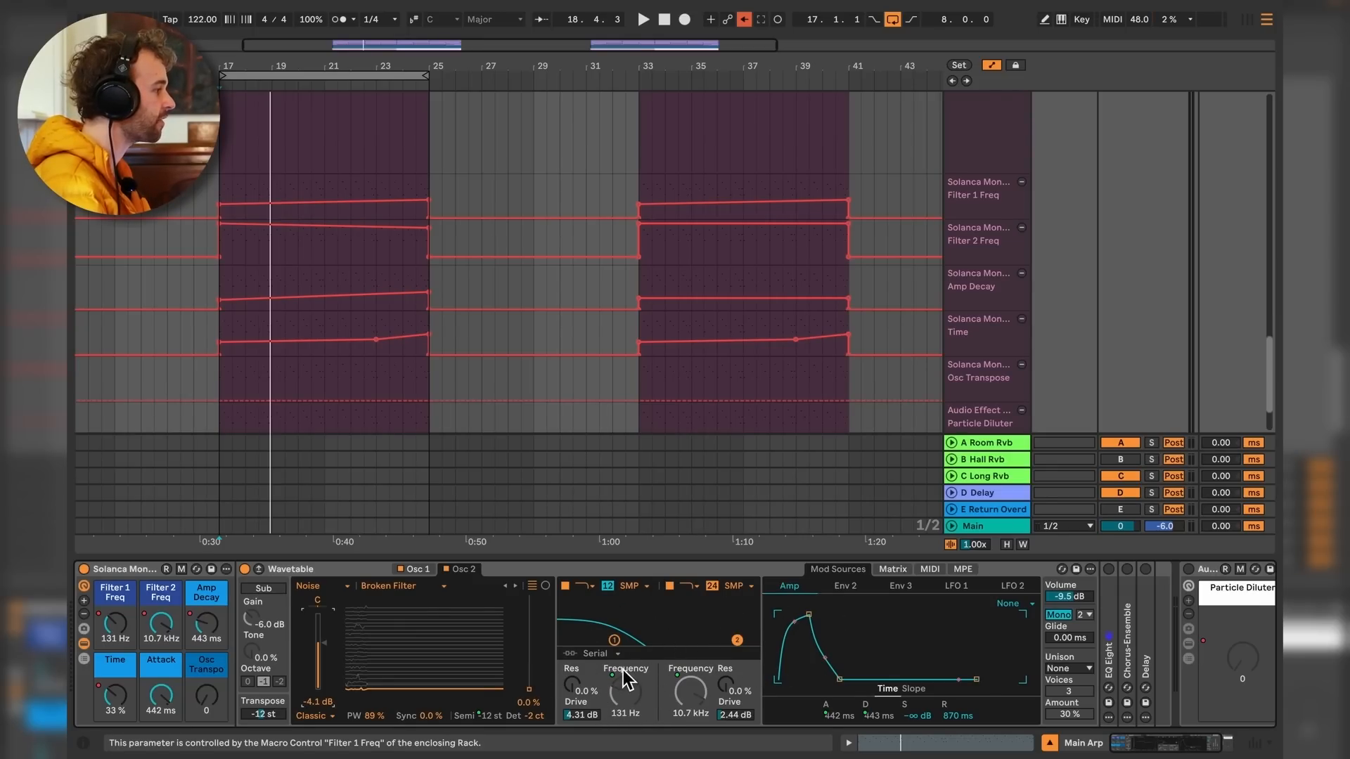
Review Wavetable's modulation matrix and its Amp envelope.
{"action": "left_click", "coordinate": [892, 568]}
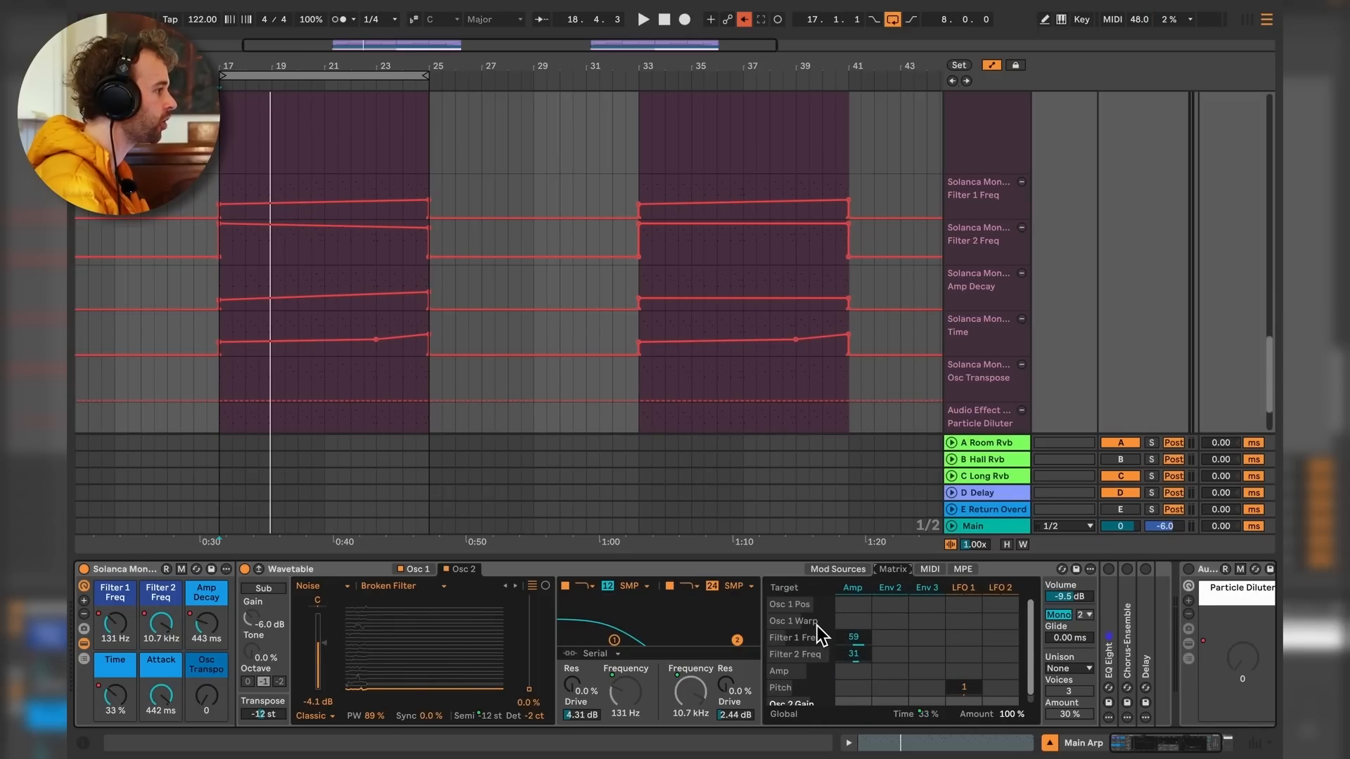
{"action": "left_click", "coordinate": [850, 593]}
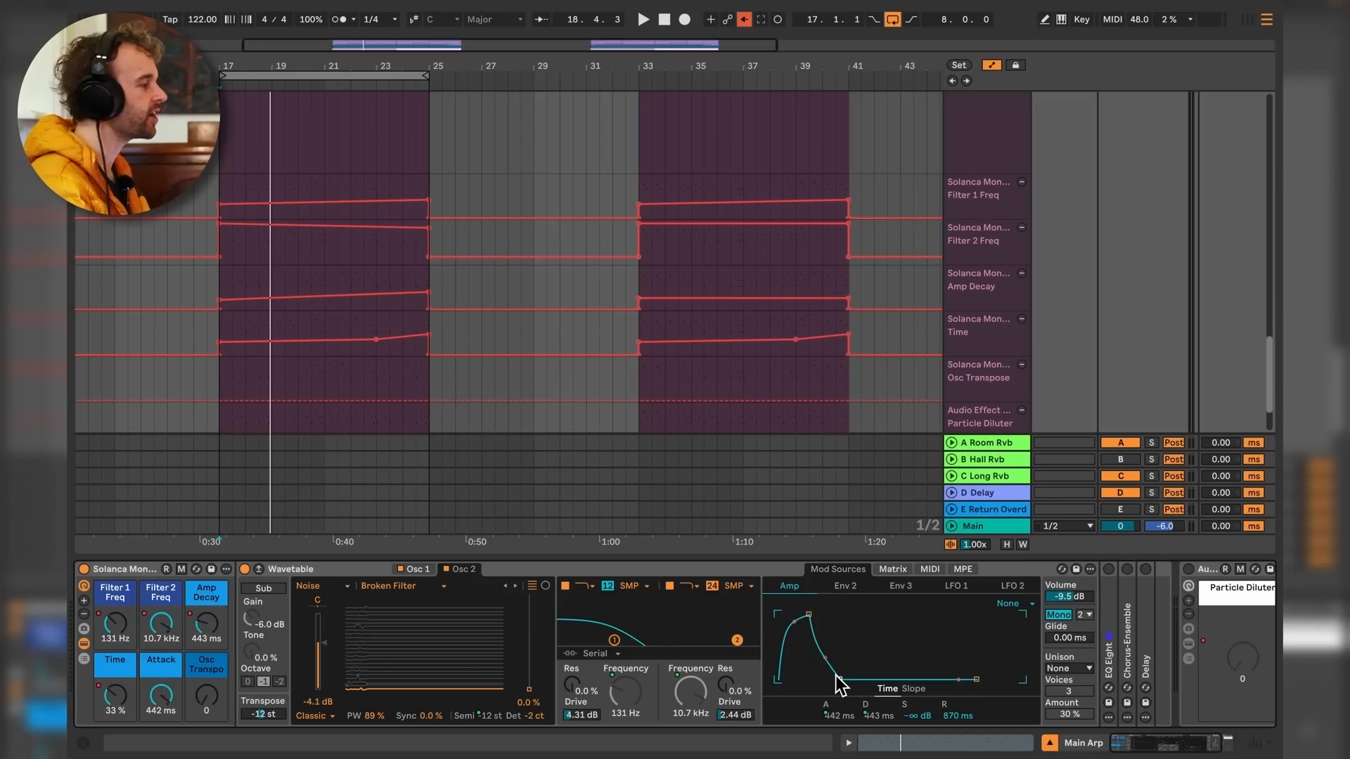
Unfold and activate EQ Eight after Wavetable in the Solanca Mono Synth rack and play the arp through it.
{"action": "key", "text": "space"}
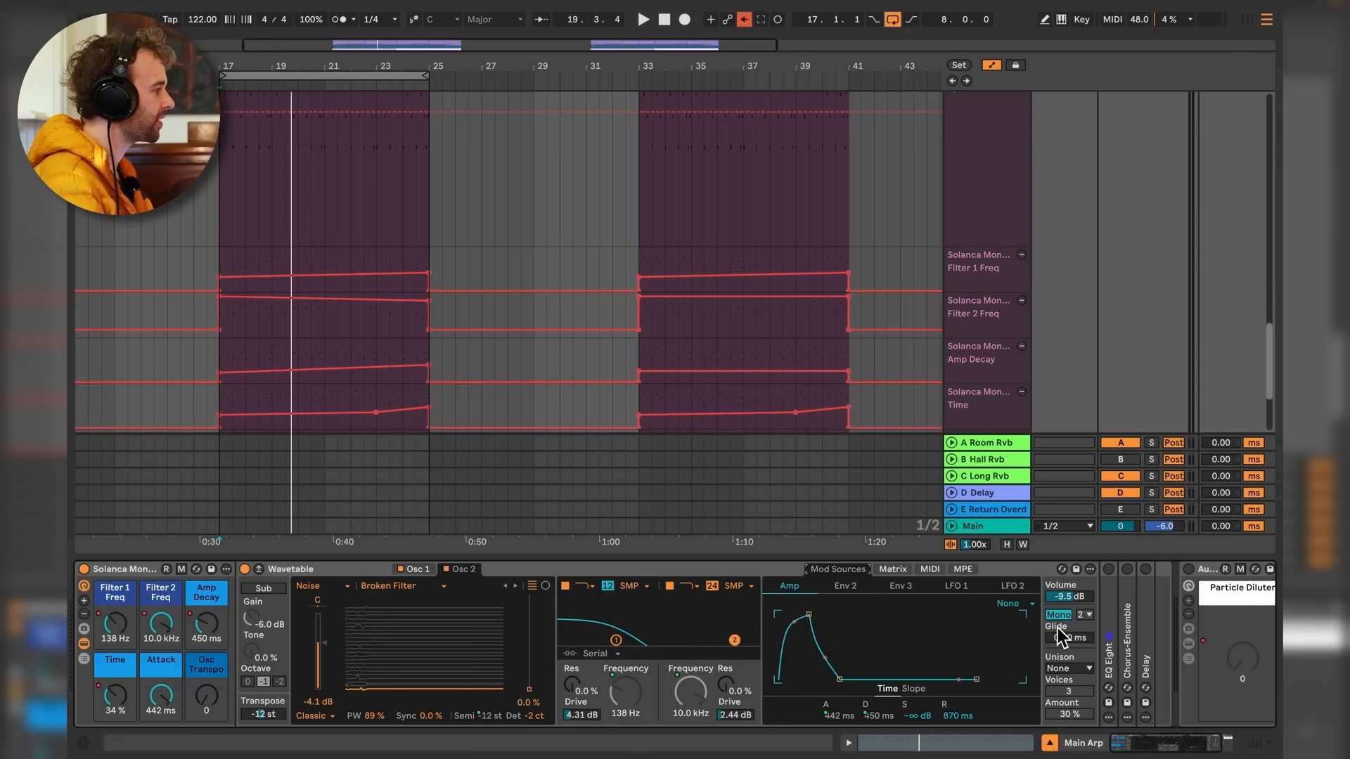
{"action": "scroll", "coordinate": [1074, 636], "scroll_direction": "right", "scroll_amount": 3}
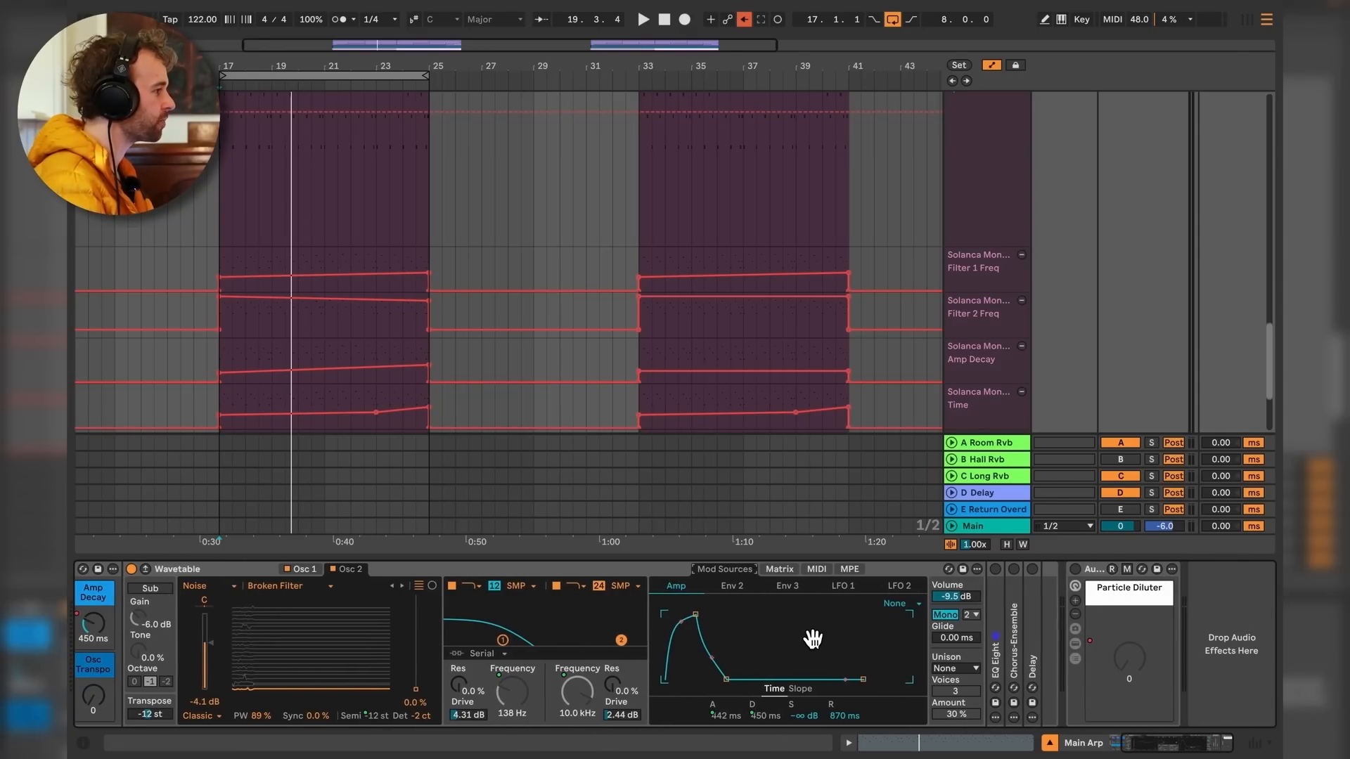
{"action": "double_click", "coordinate": [994, 628]}
{"action": "scroll", "coordinate": [1069, 603], "scroll_direction": "right", "scroll_amount": 8}
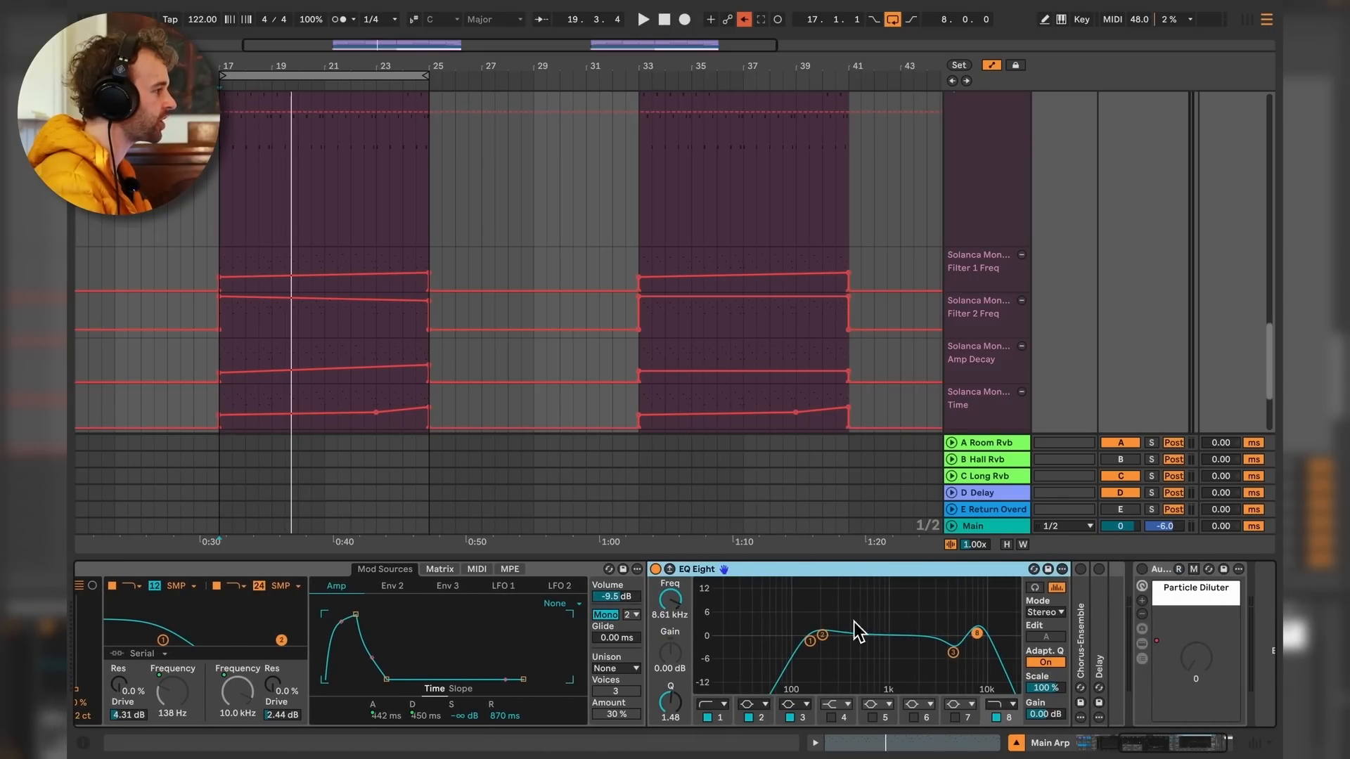
{"action": "key", "text": "space"}
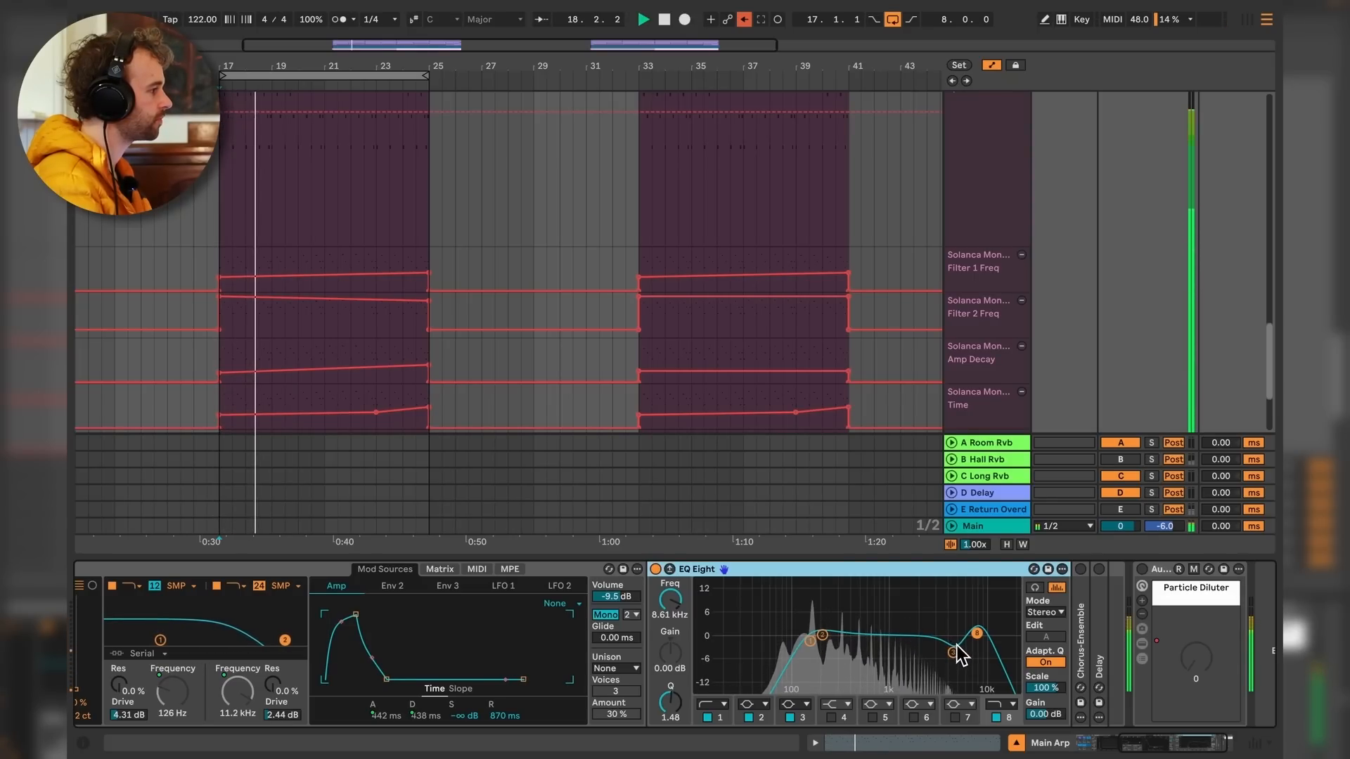
Unfold and activate Chorus-Ensemble and Delay one after the other, playing the arp with each effect added.
{"action": "double_click", "coordinate": [1088, 625]}
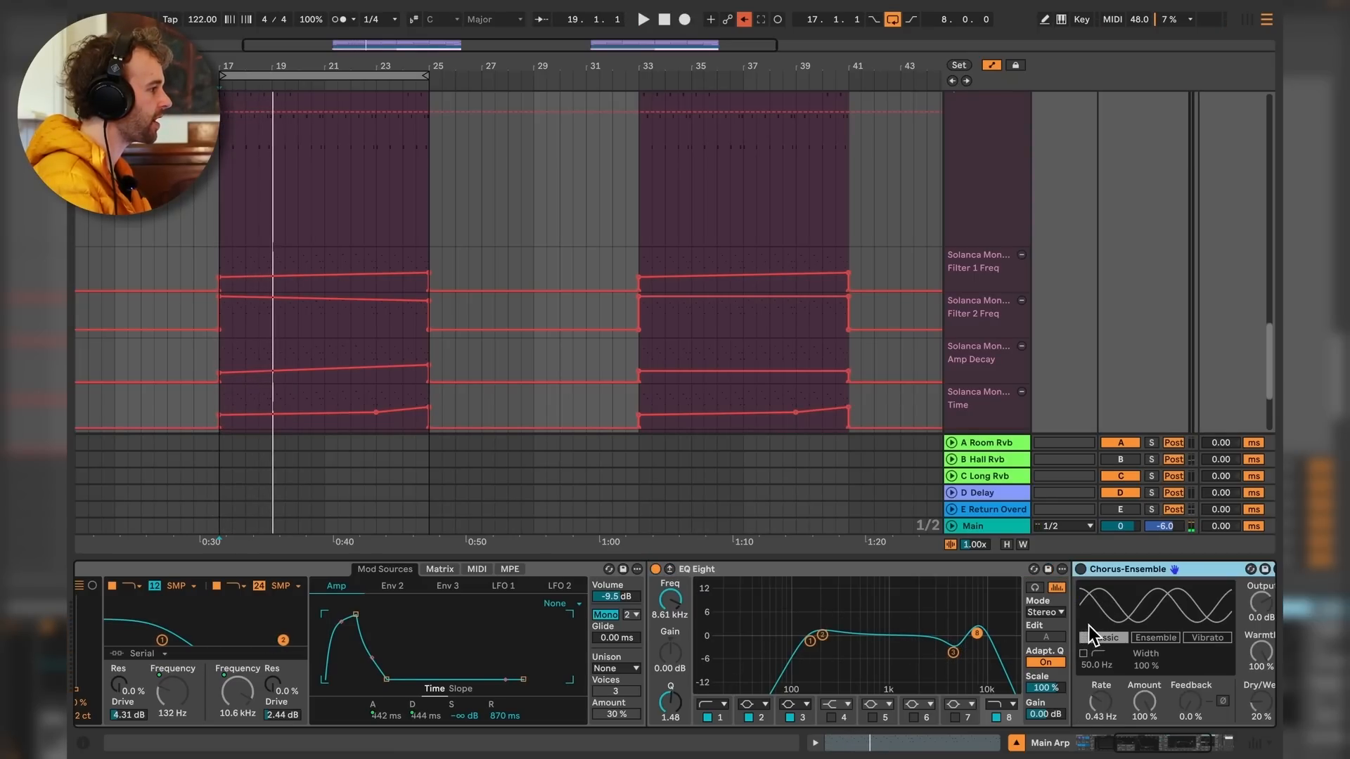
{"action": "left_click", "coordinate": [815, 568]}
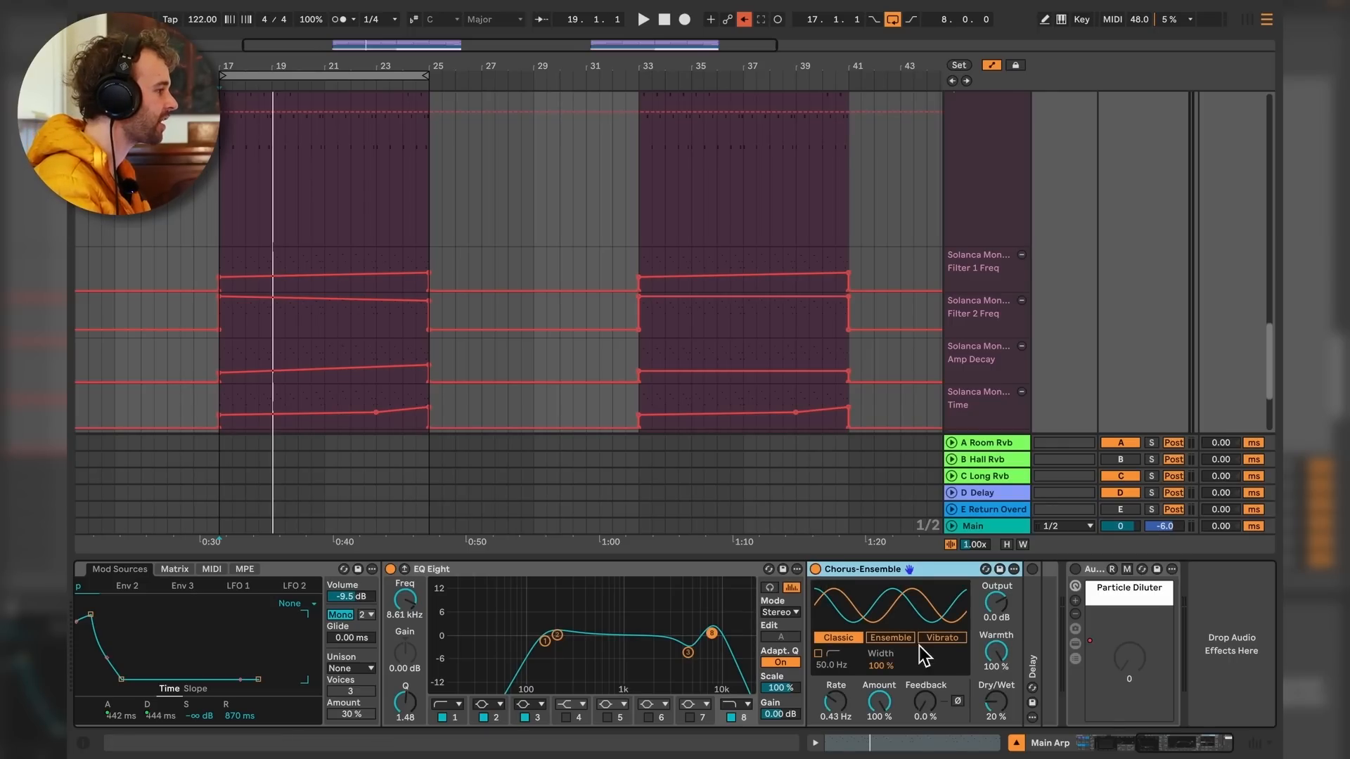
{"action": "key", "text": "space"}
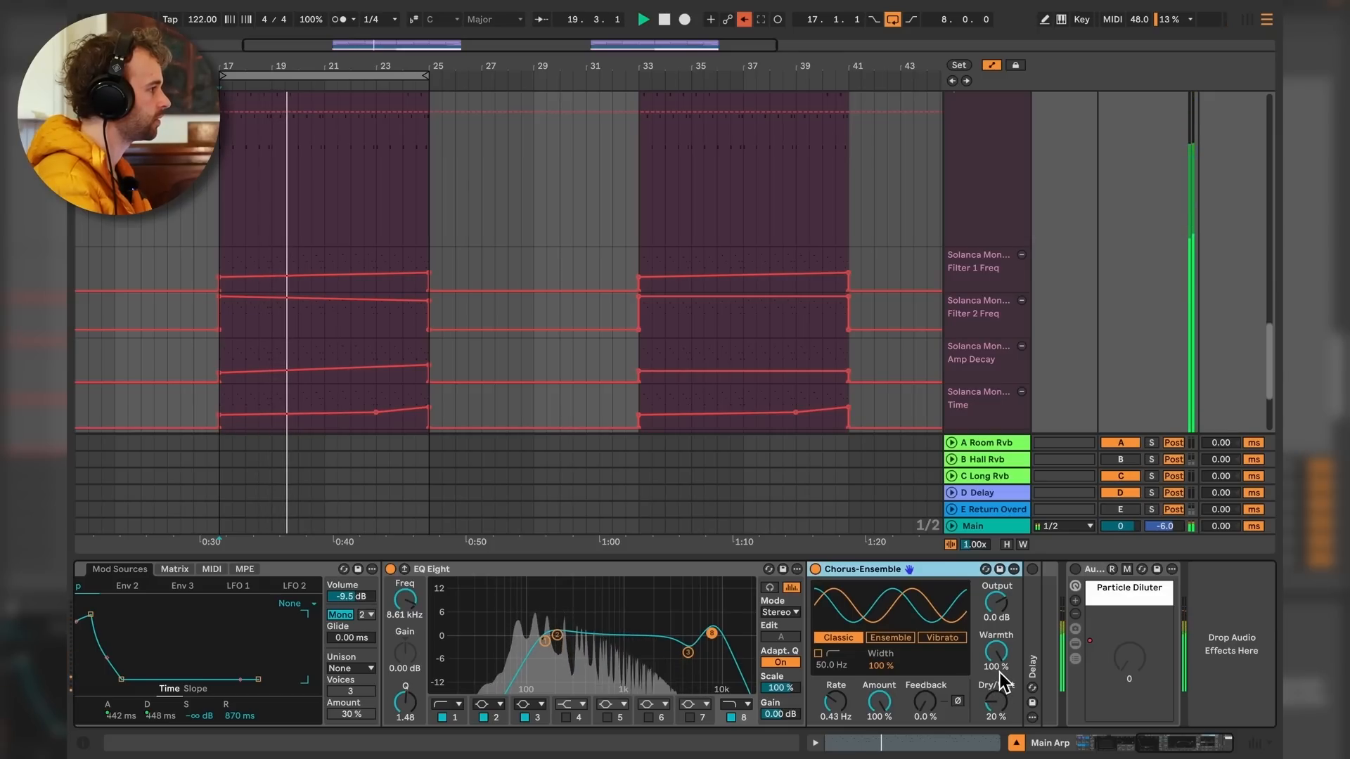
{"action": "key", "text": "space"}
{"action": "double_click", "coordinate": [1039, 613]}
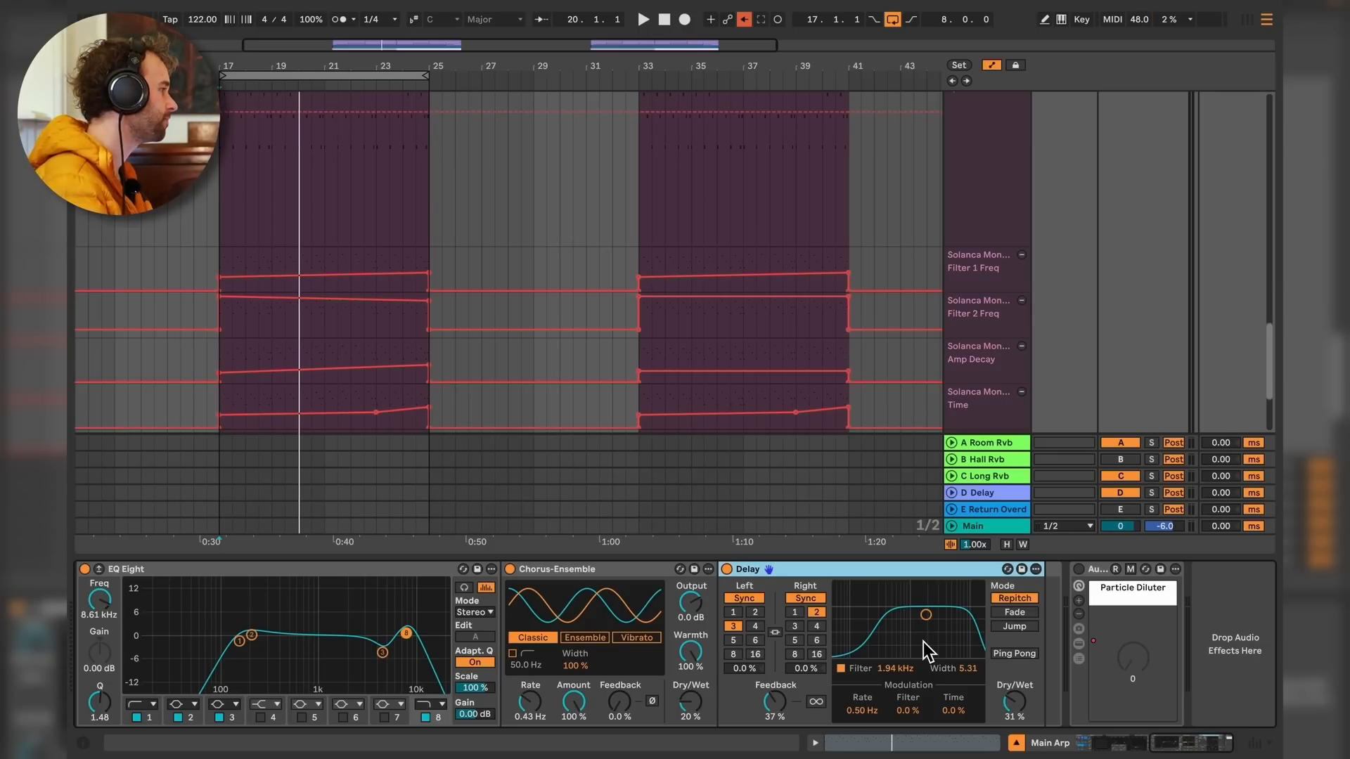
{"action": "key", "text": "space"}
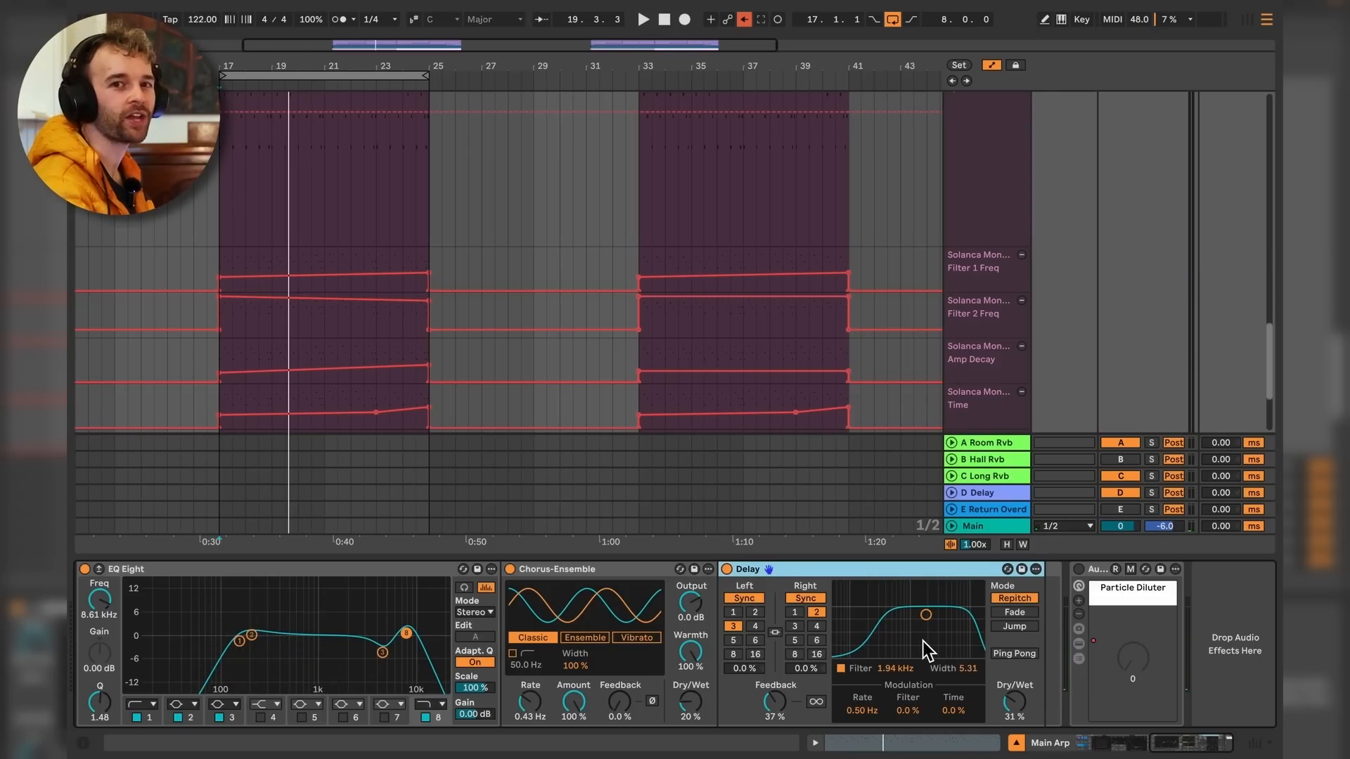
Reactivate the Particle Diluter audio effect rack and show its chains and devices.
{"action": "scroll", "coordinate": [1103, 610], "scroll_direction": "right", "scroll_amount": 1}
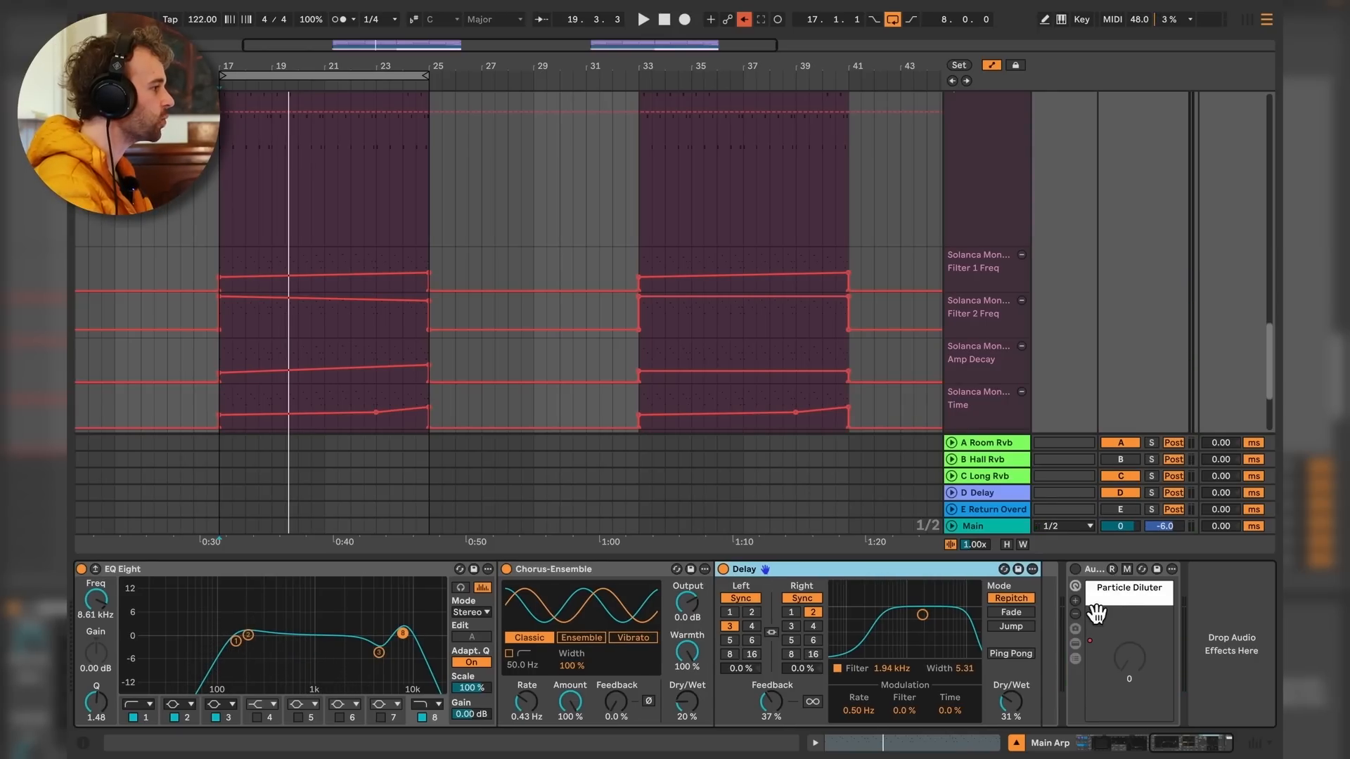
{"action": "left_click", "coordinate": [1077, 570]}
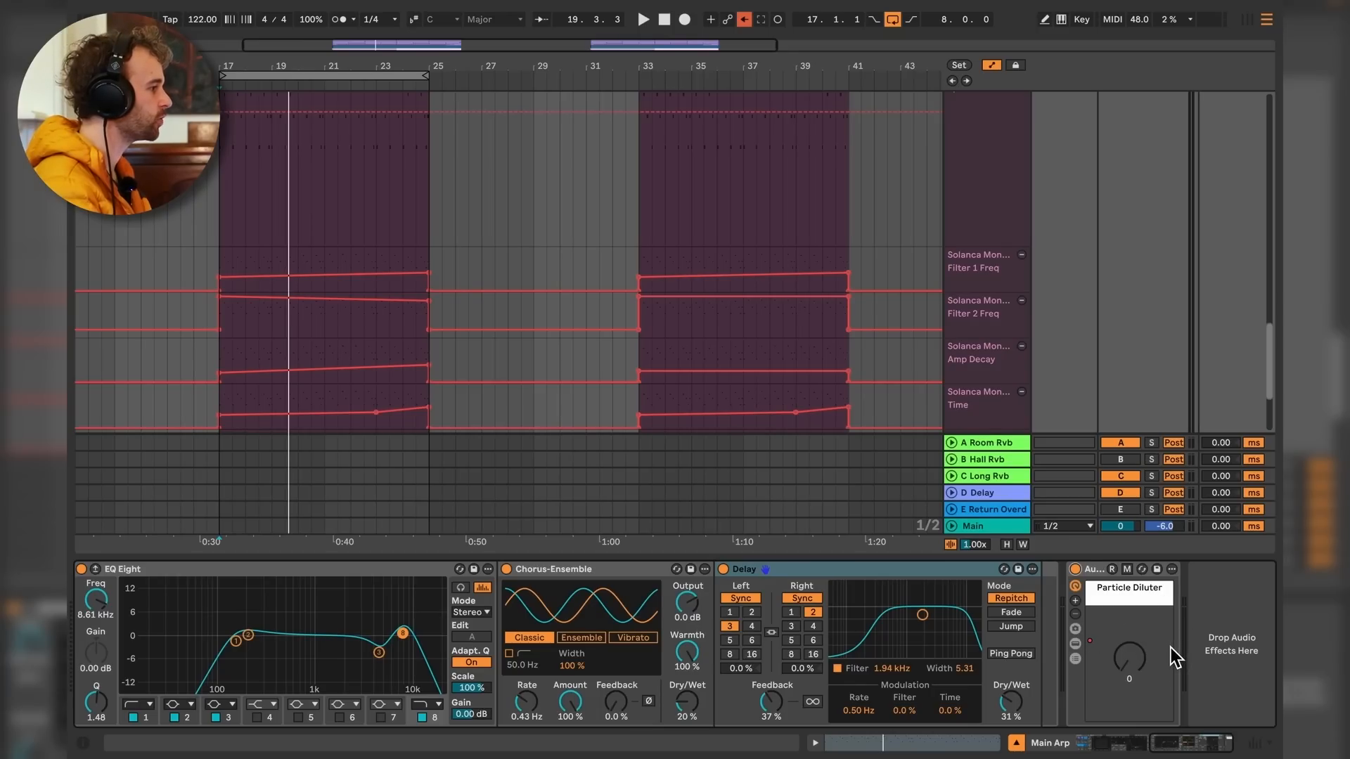
{"action": "left_click", "coordinate": [1081, 644]}
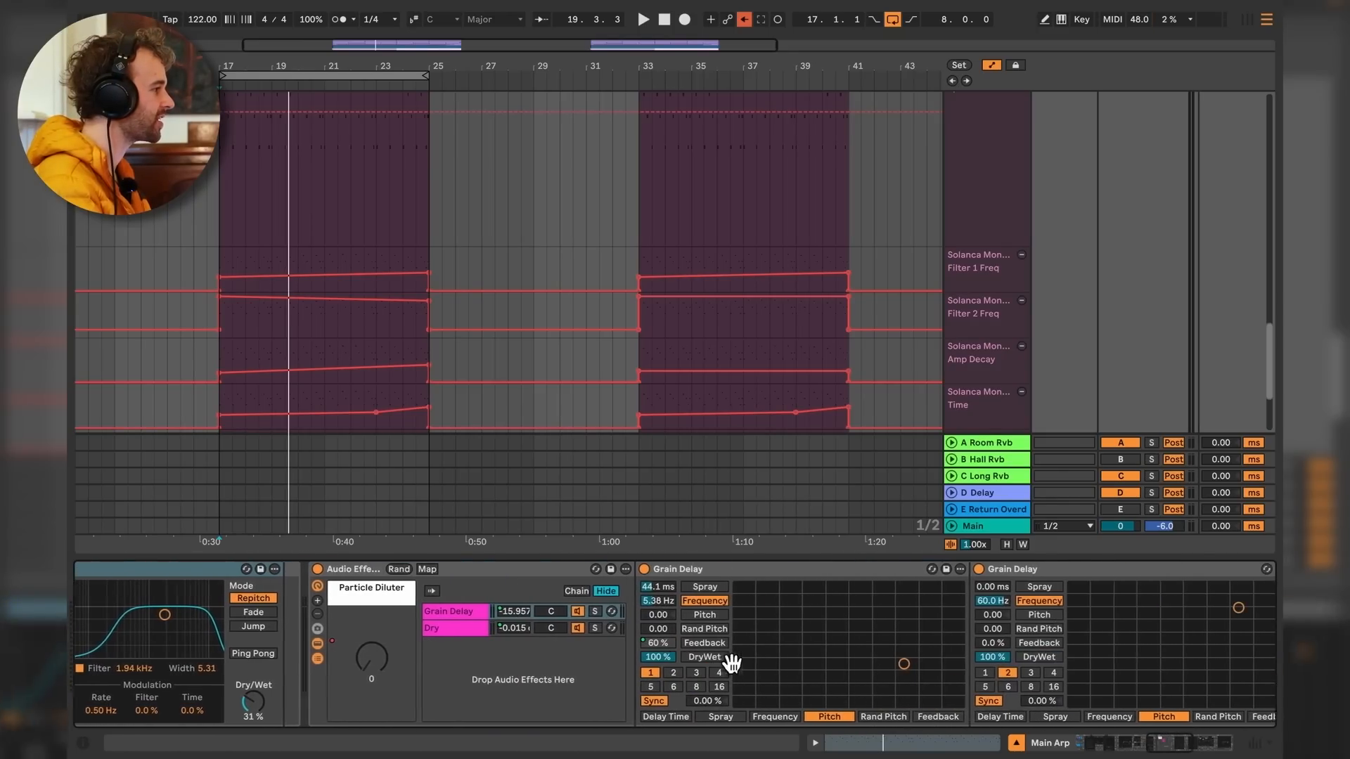
Examine the two Grain Delays, the Reverb and the EQ Eight inside the Particle Diluter rack.
{"action": "left_click_drag", "start_coordinate": [870, 659], "coordinate": [609, 618]}
{"action": "left_click_drag", "start_coordinate": [961, 641], "coordinate": [532, 630]}
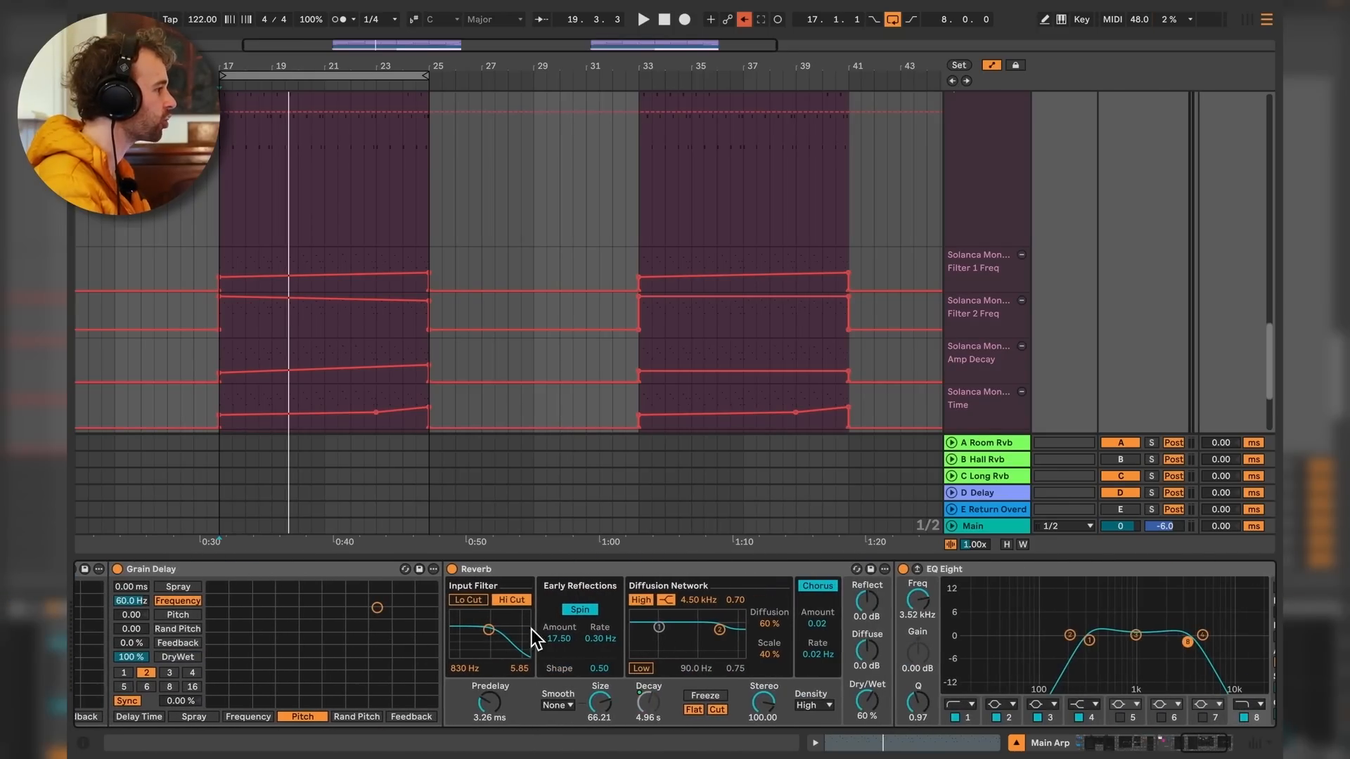
{"action": "left_click_drag", "start_coordinate": [681, 639], "coordinate": [542, 641]}
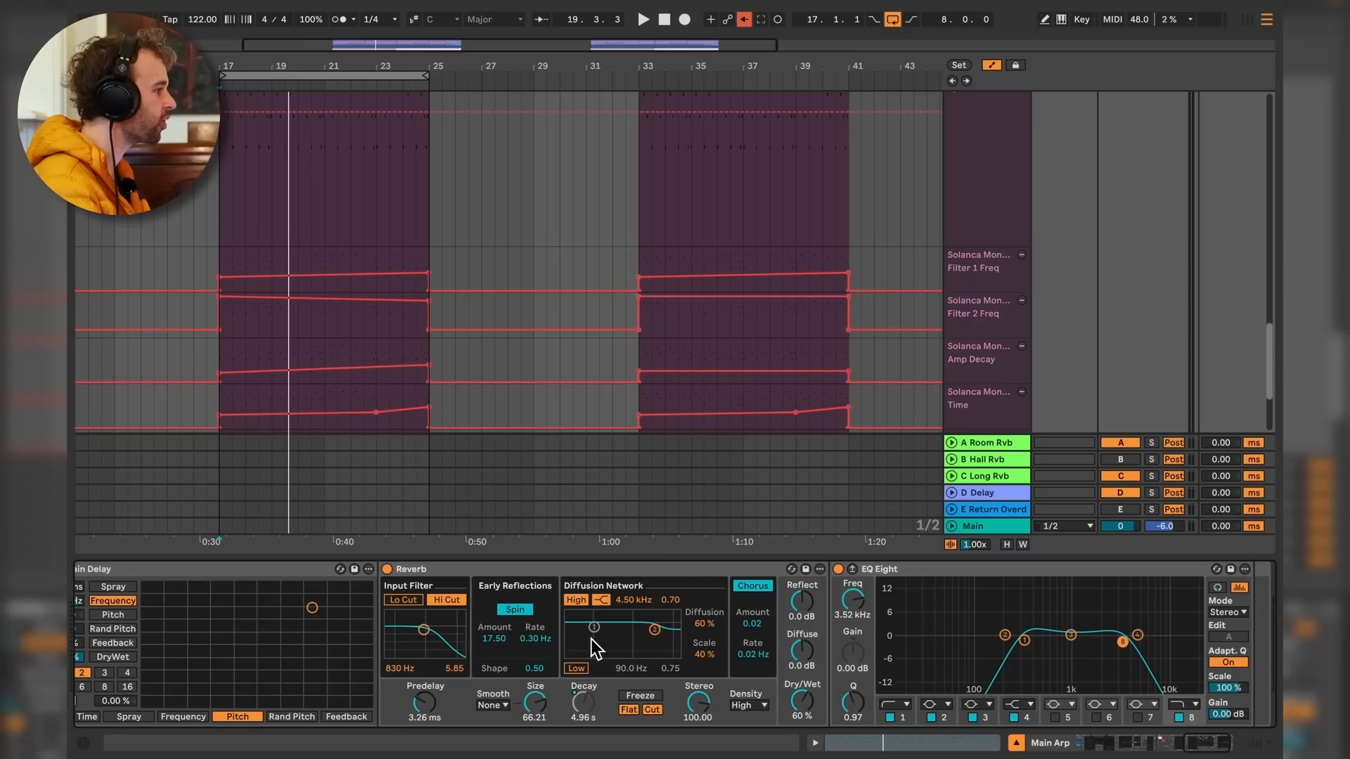
{"action": "left_click_drag", "start_coordinate": [380, 637], "coordinate": [804, 637]}
{"action": "left_click_drag", "start_coordinate": [495, 648], "coordinate": [672, 650]}
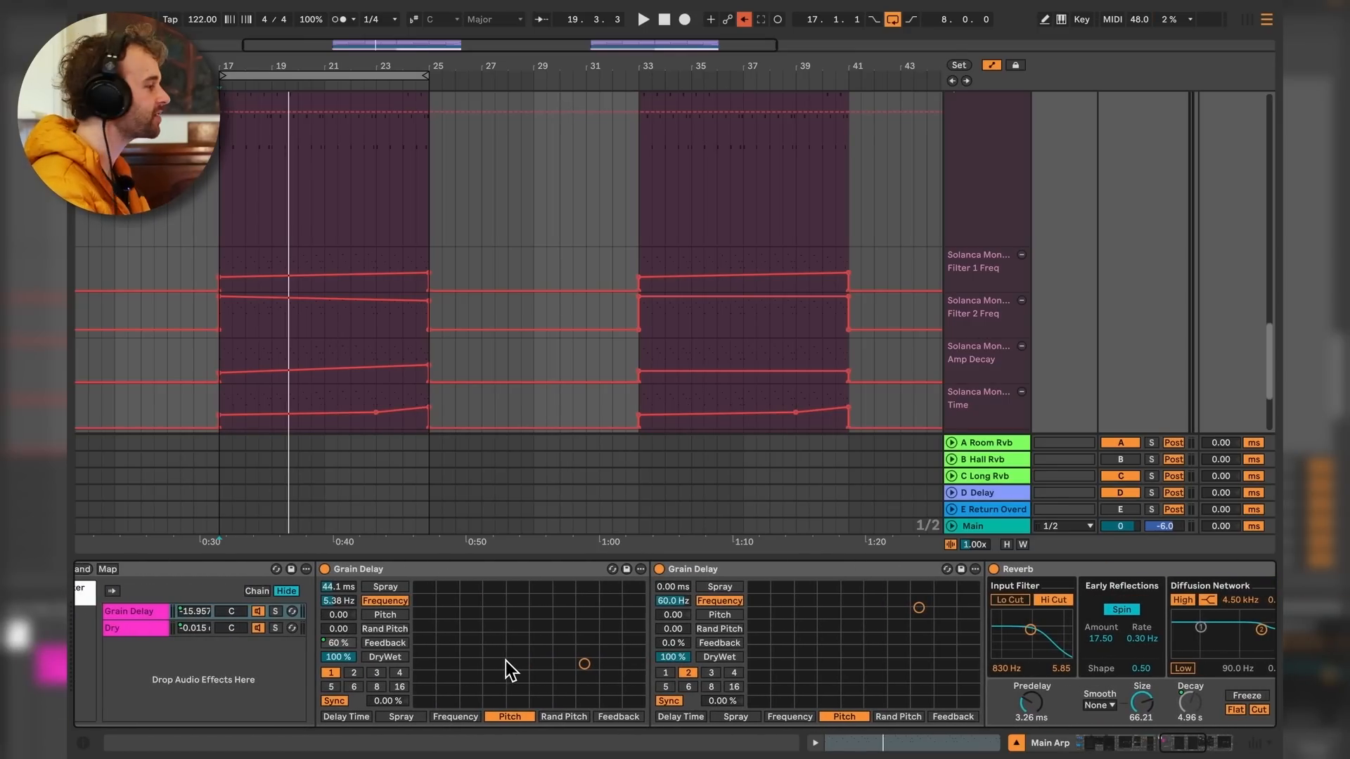
{"action": "left_click_drag", "start_coordinate": [281, 672], "coordinate": [636, 710]}
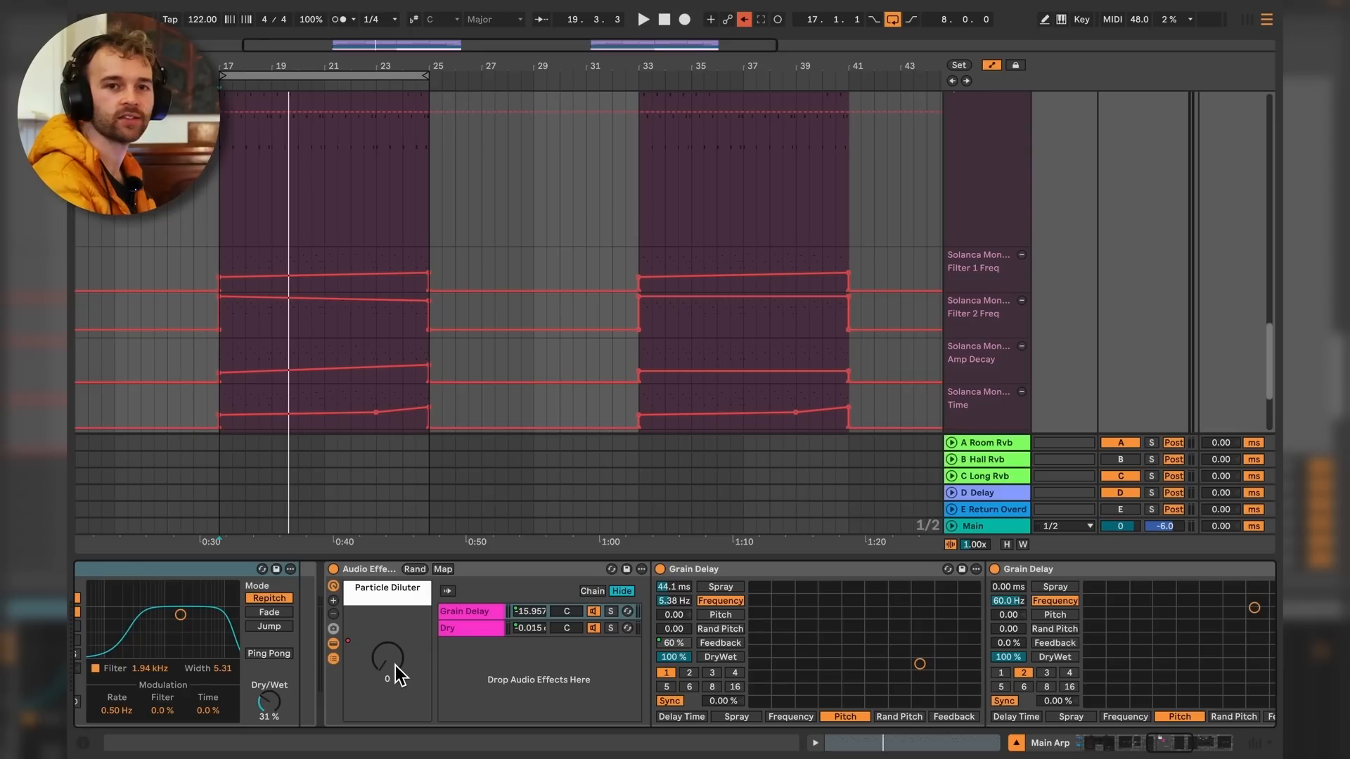
Try out the Particle Diluter macro while playing the arp from bar 17, and compare the rack's Dry and Grain Delay chains.
{"action": "mouse_move", "coordinate": [395, 665]}
{"action": "left_mouse_down"}
{"action": "mouse_move", "coordinate": [395, 618]}
{"action": "mouse_move", "coordinate": [395, 660]}
{"action": "left_mouse_up"}
{"action": "key", "text": "space"}
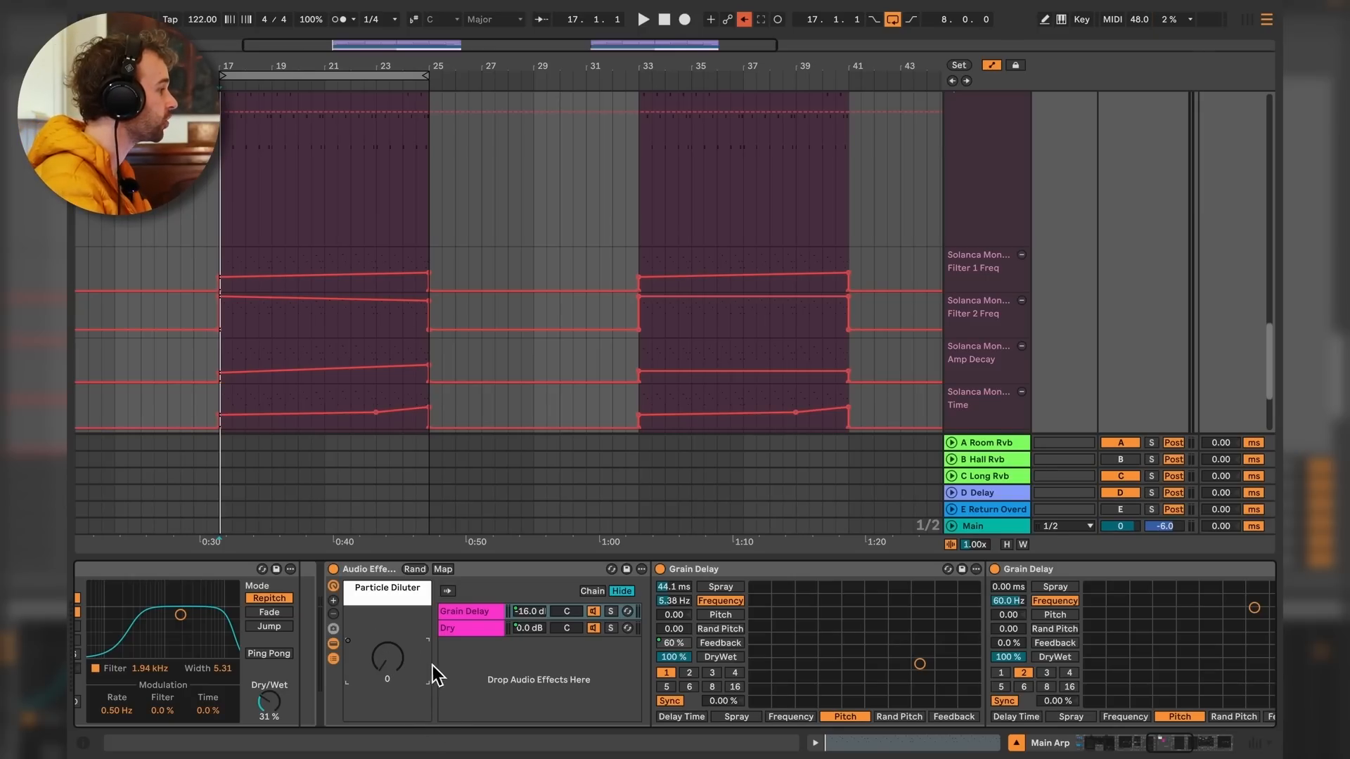
{"action": "left_click", "coordinate": [487, 629]}
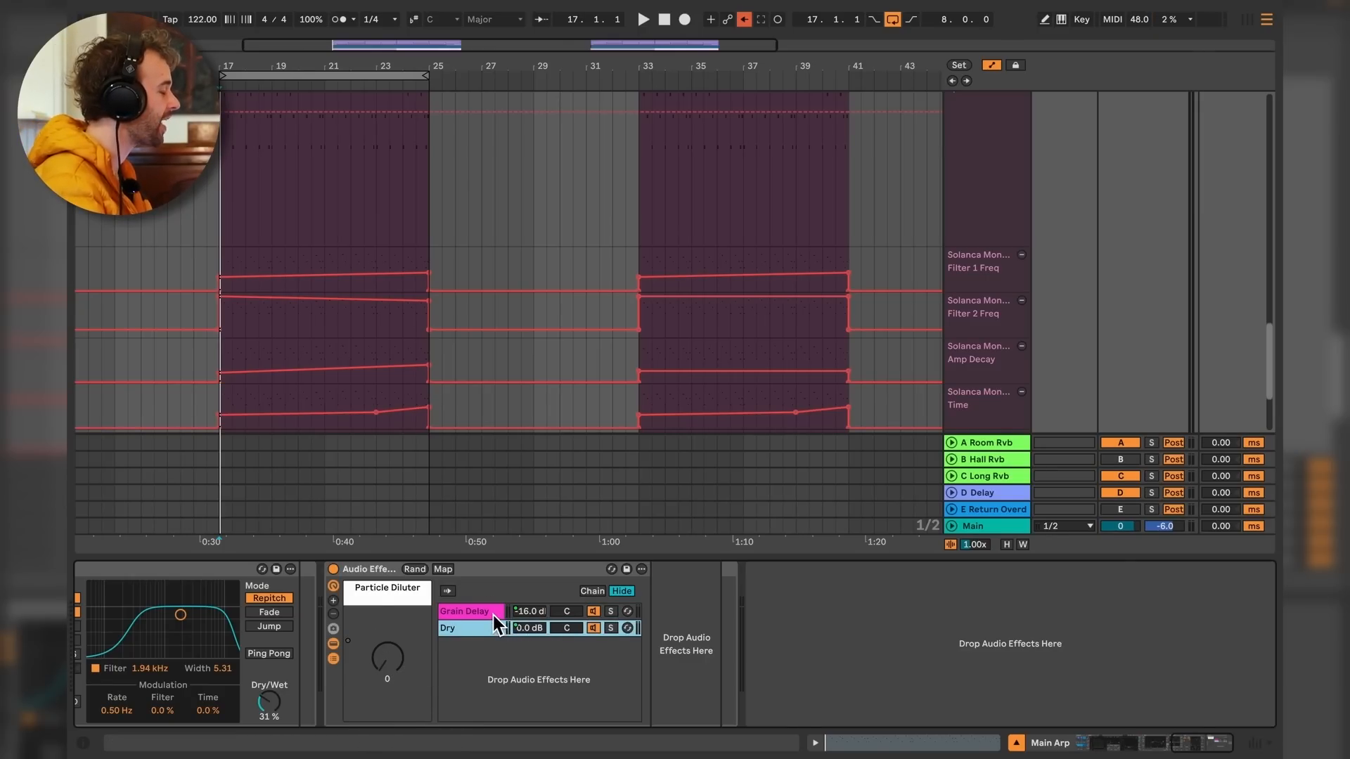
{"action": "left_click", "coordinate": [492, 611]}
{"action": "mouse_move", "coordinate": [391, 663]}
{"action": "left_mouse_down"}
{"action": "mouse_move", "coordinate": [392, 585]}
{"action": "mouse_move", "coordinate": [391, 665]}
{"action": "left_mouse_up"}
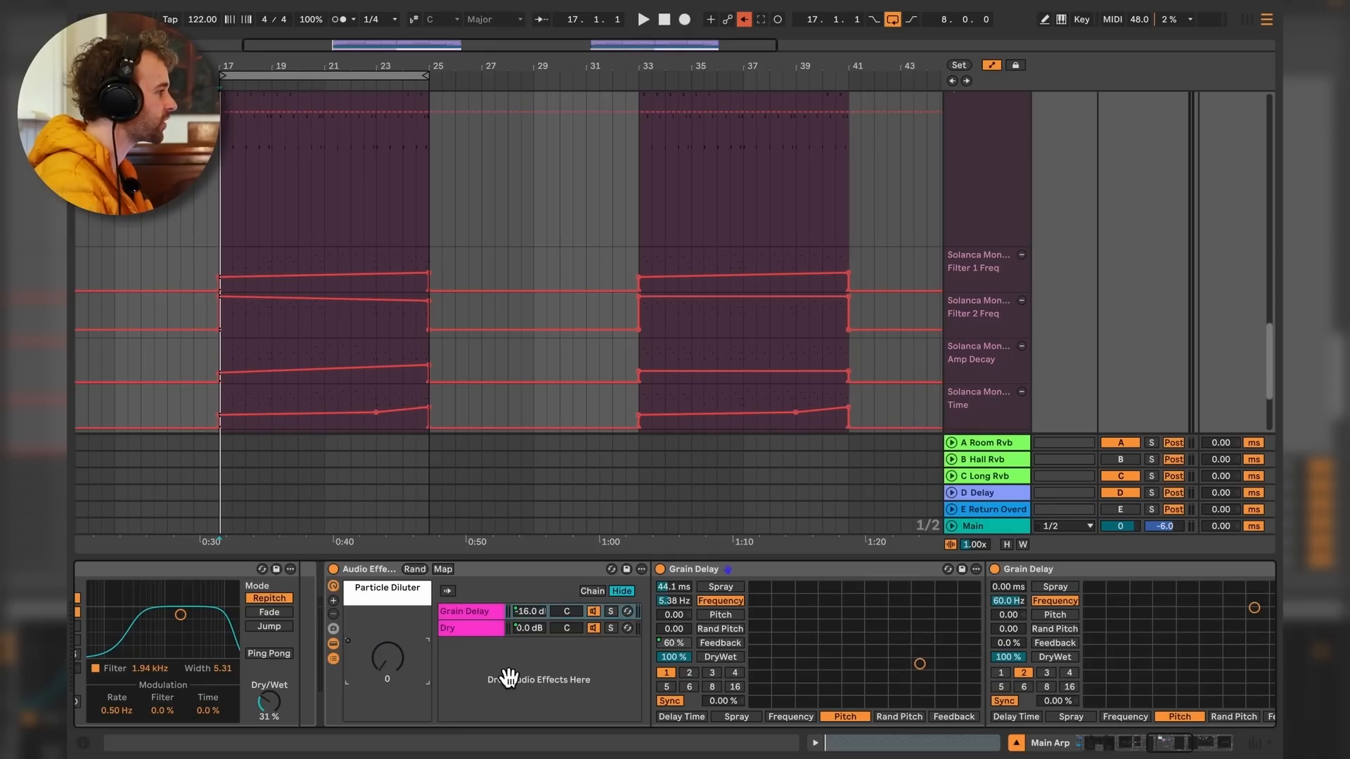
Review the Grain Delay chain's two Grain Delays and Reverb in relation to the Particle Diluter macro.
{"action": "left_click_drag", "start_coordinate": [506, 678], "coordinate": [379, 679]}
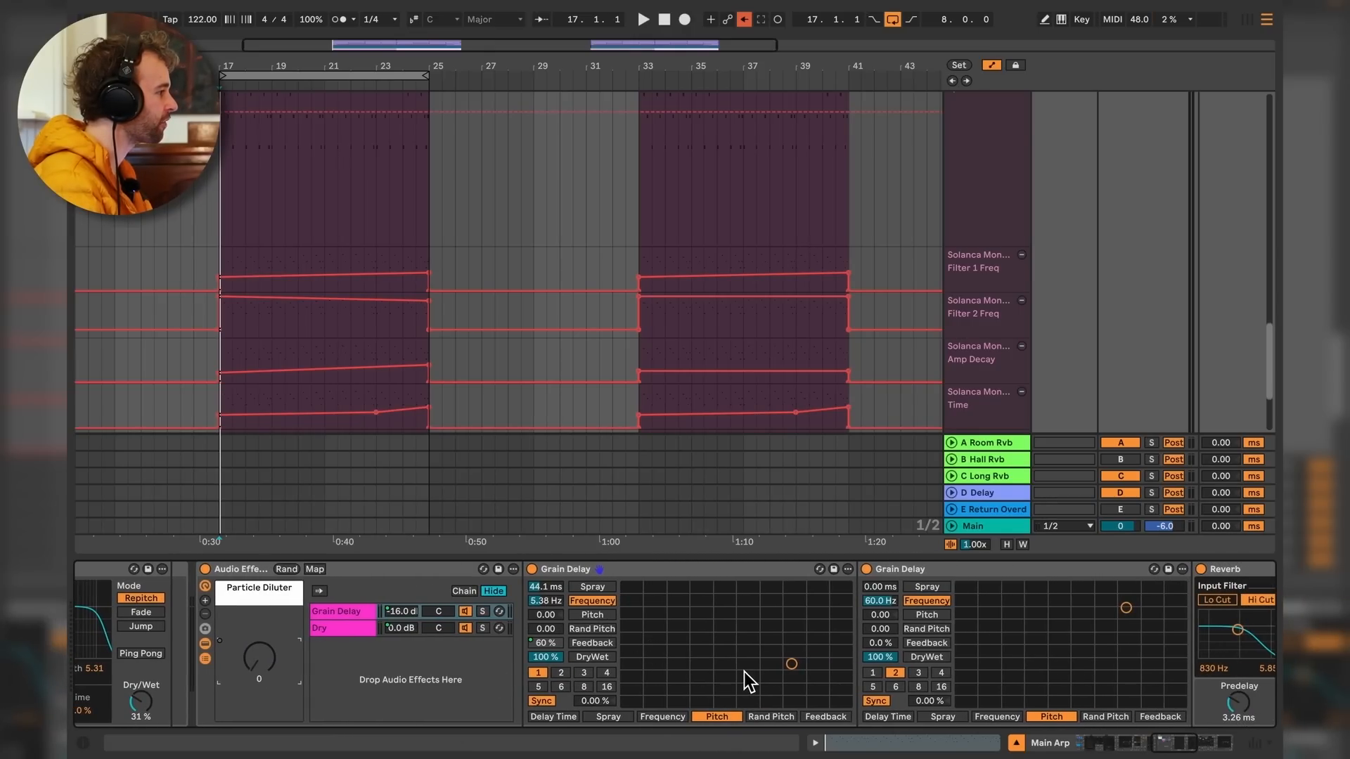
{"action": "left_click_drag", "start_coordinate": [744, 672], "coordinate": [342, 668]}
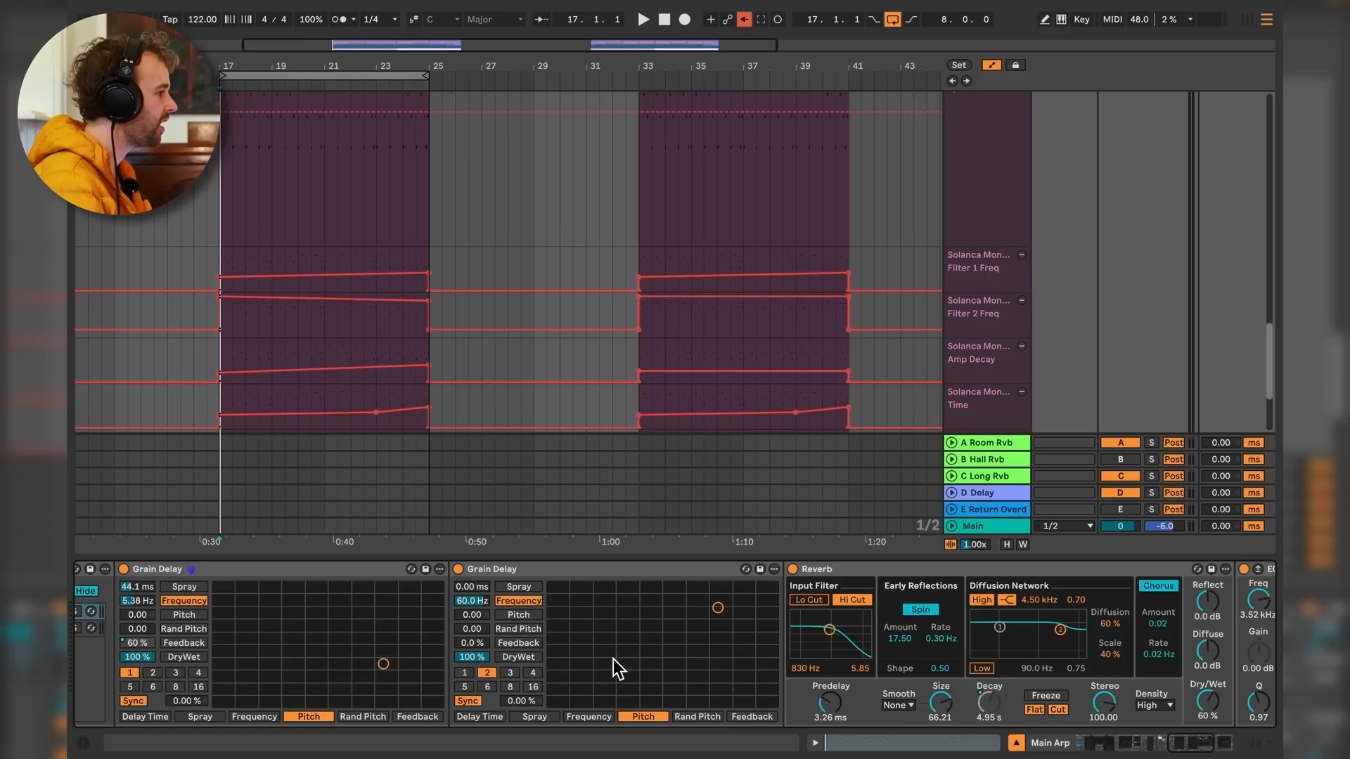
{"action": "left_click_drag", "start_coordinate": [924, 665], "coordinate": [488, 674]}
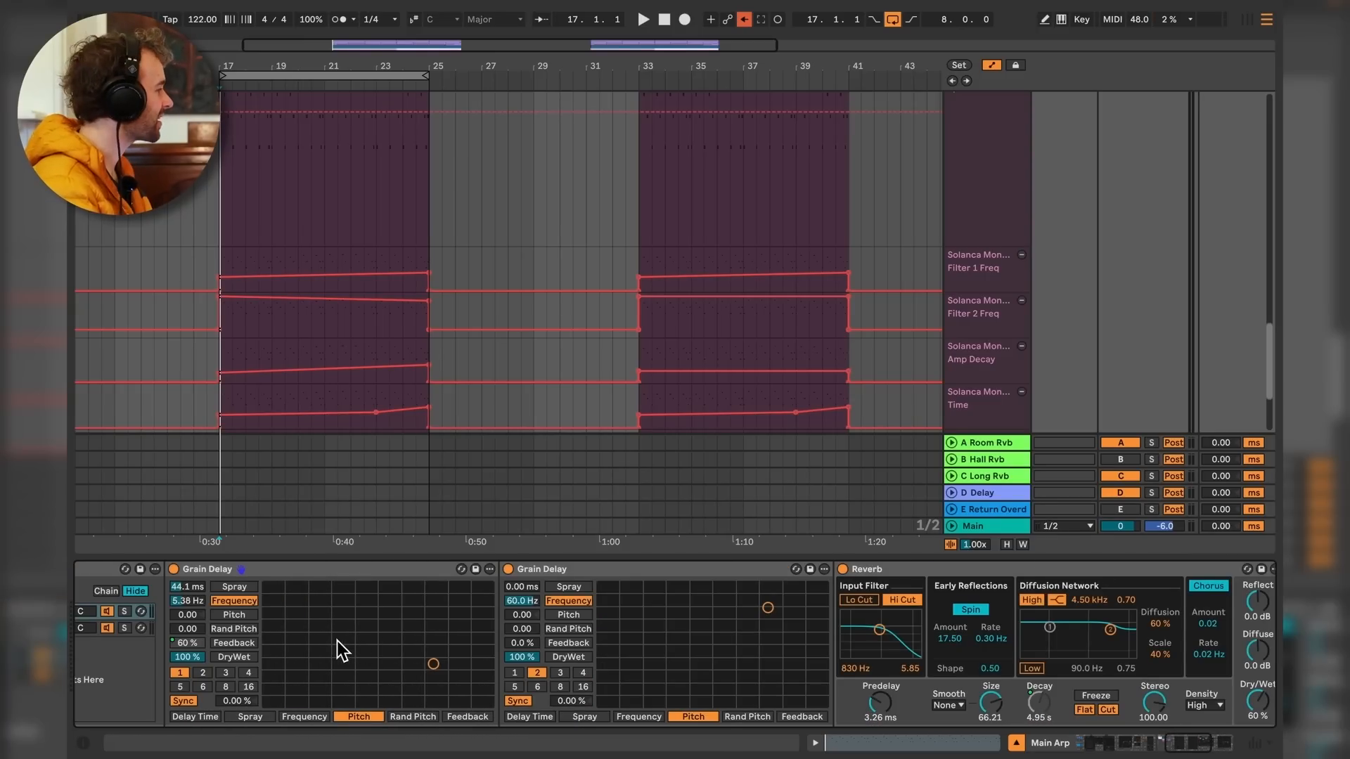
{"action": "left_click_drag", "start_coordinate": [346, 642], "coordinate": [679, 642]}
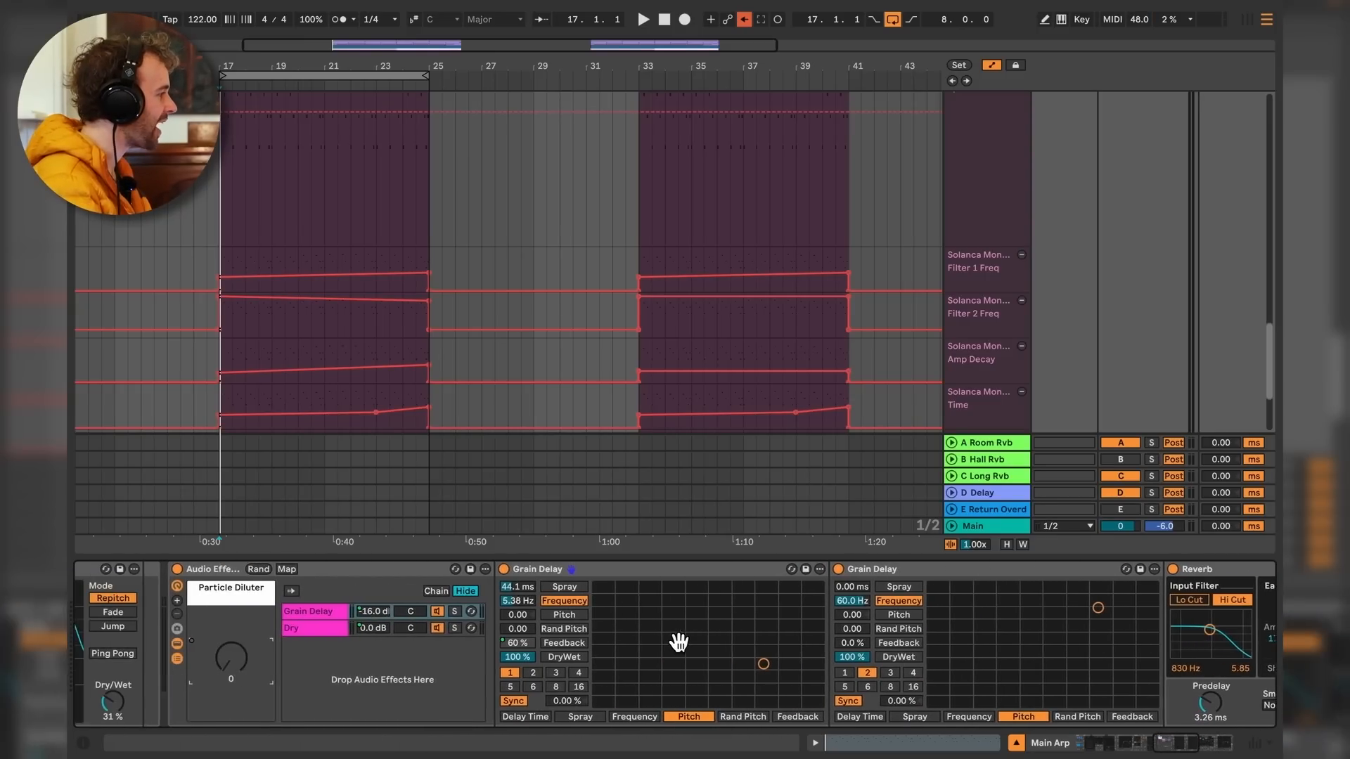
{"action": "left_click_drag", "start_coordinate": [338, 669], "coordinate": [394, 655]}
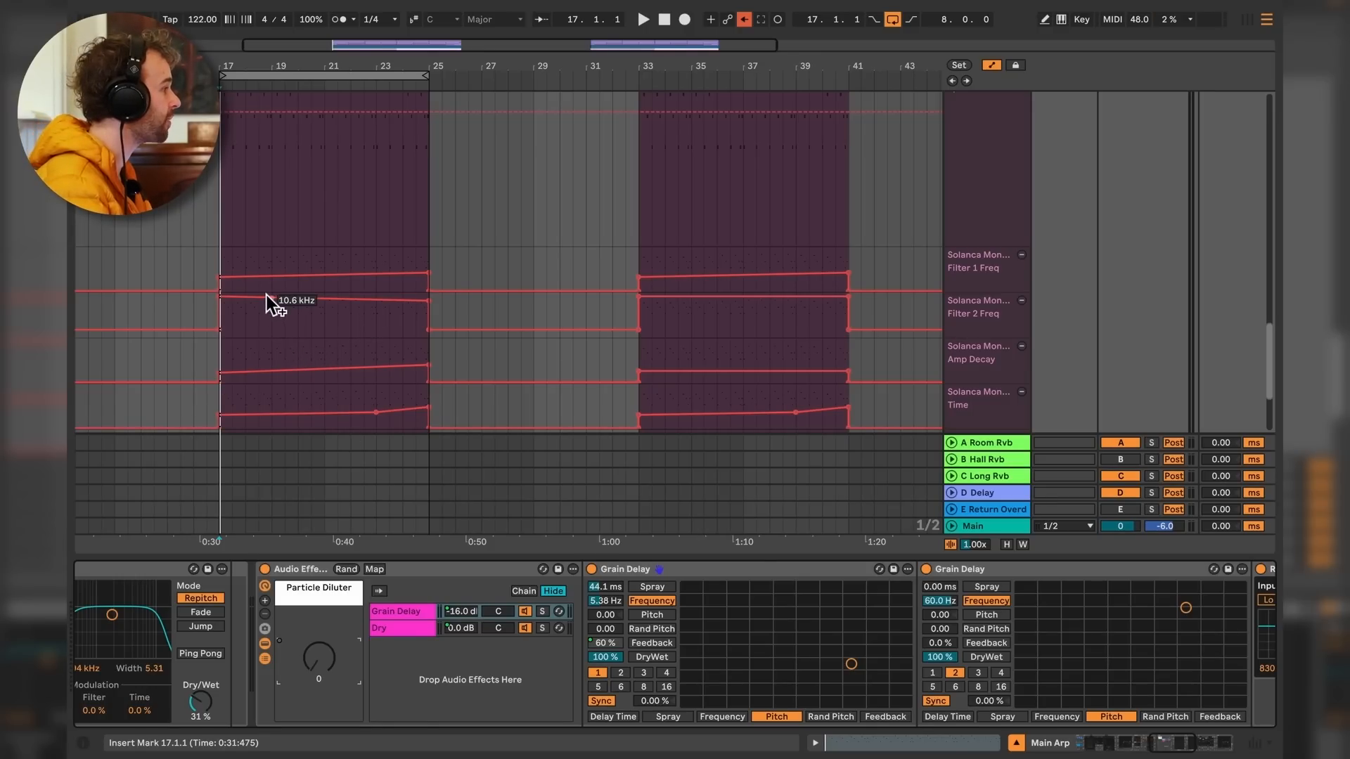
Draw a Particle Diluter automation spike up to about 91 at bar 21 and re-enable the macro's automation.
{"action": "scroll", "coordinate": [267, 295], "scroll_direction": "down", "scroll_amount": 5}
{"action": "left_click", "coordinate": [272, 360]}
{"action": "left_click_drag", "start_coordinate": [223, 354], "coordinate": [437, 356]}
{"action": "left_click", "coordinate": [423, 346]}
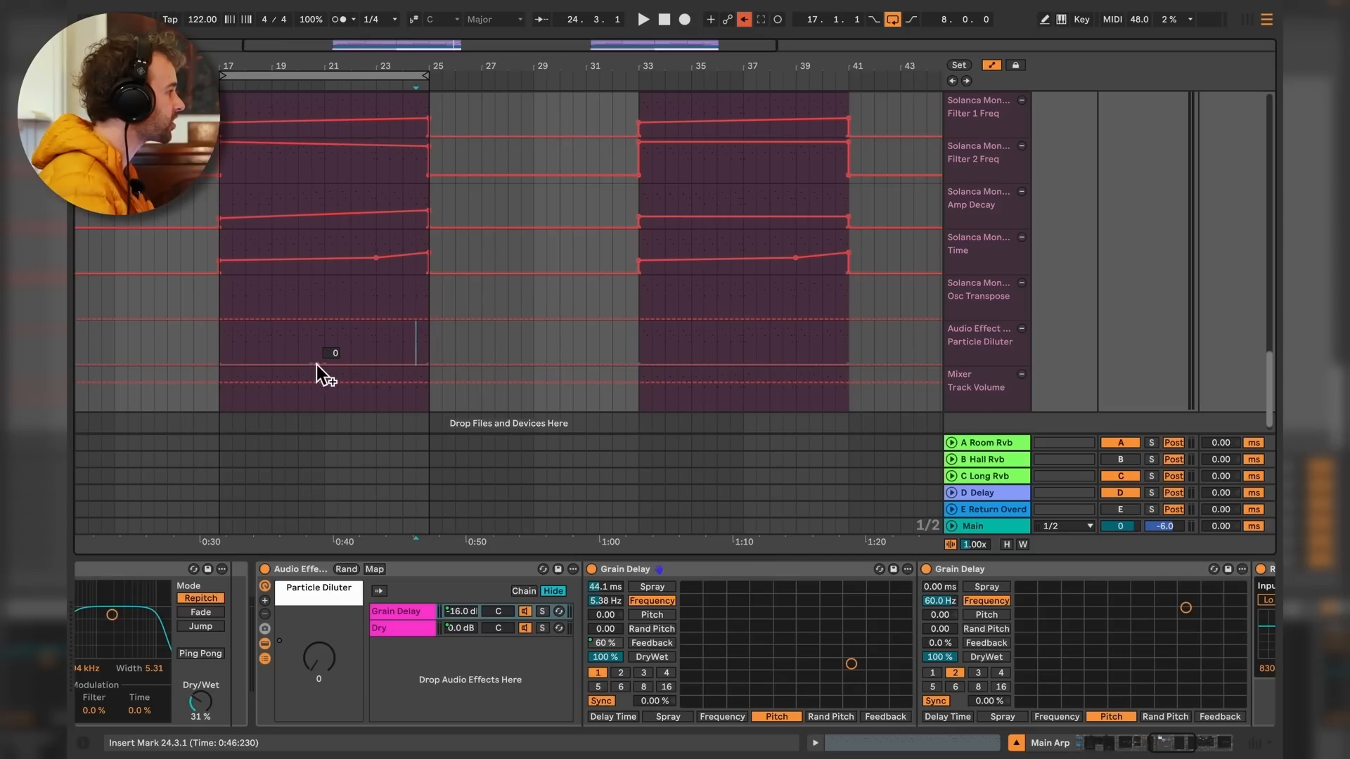
{"action": "left_click_drag", "start_coordinate": [316, 364], "coordinate": [324, 345]}
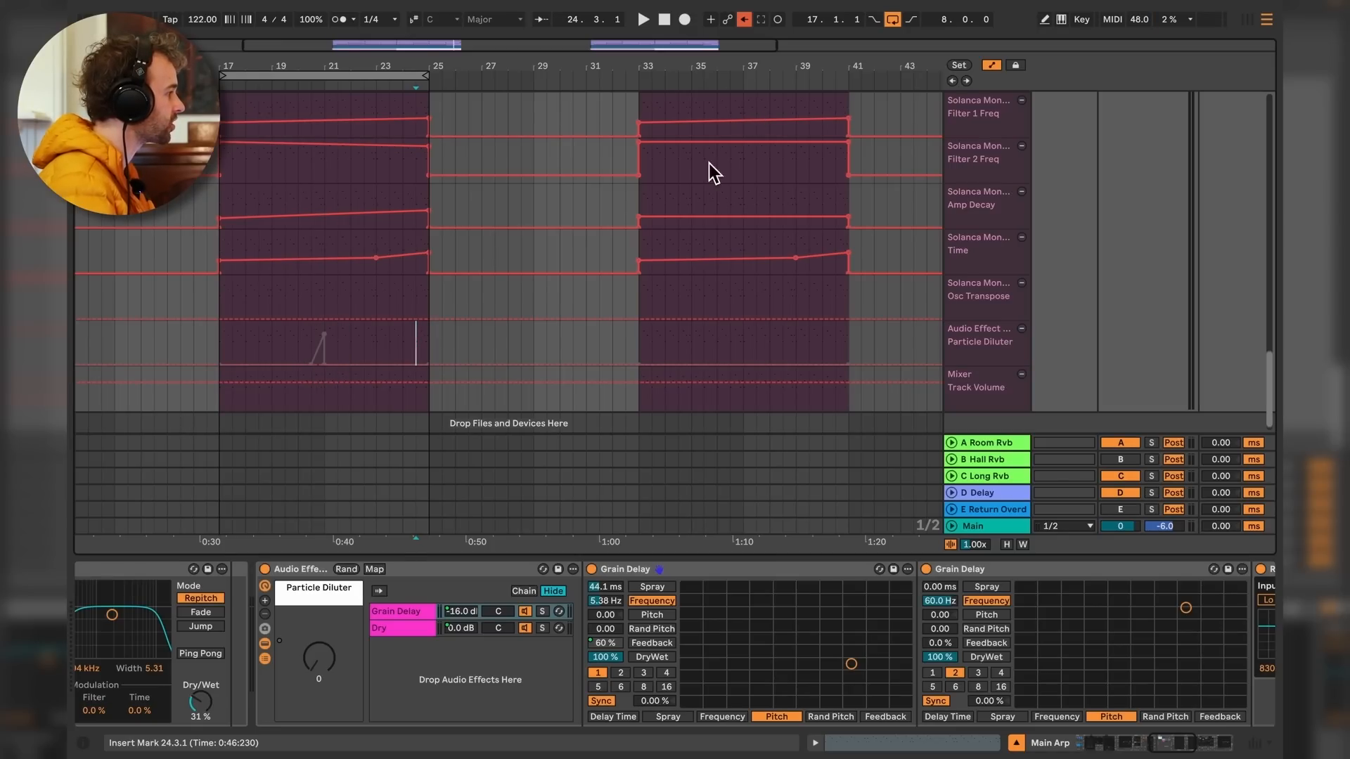
{"action": "right_click", "coordinate": [326, 649]}
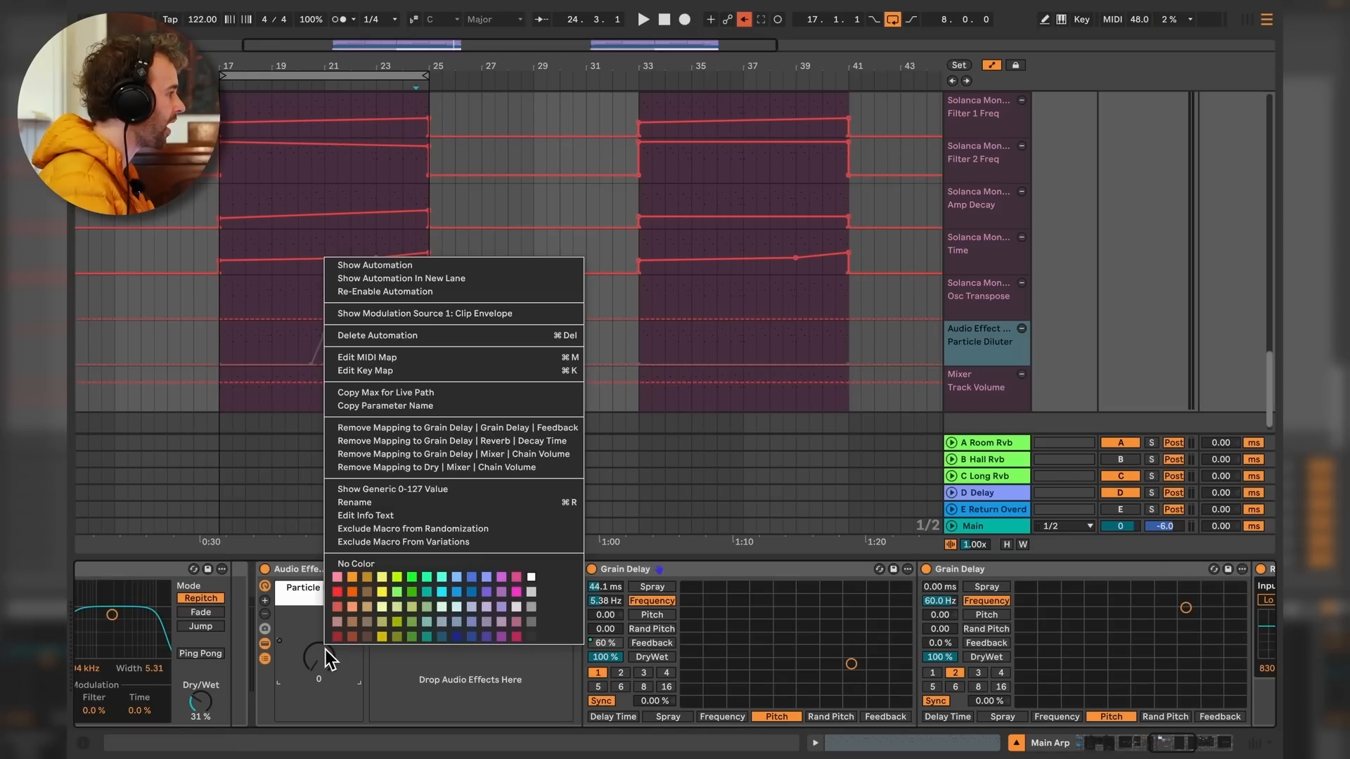
{"action": "left_click", "coordinate": [420, 292]}
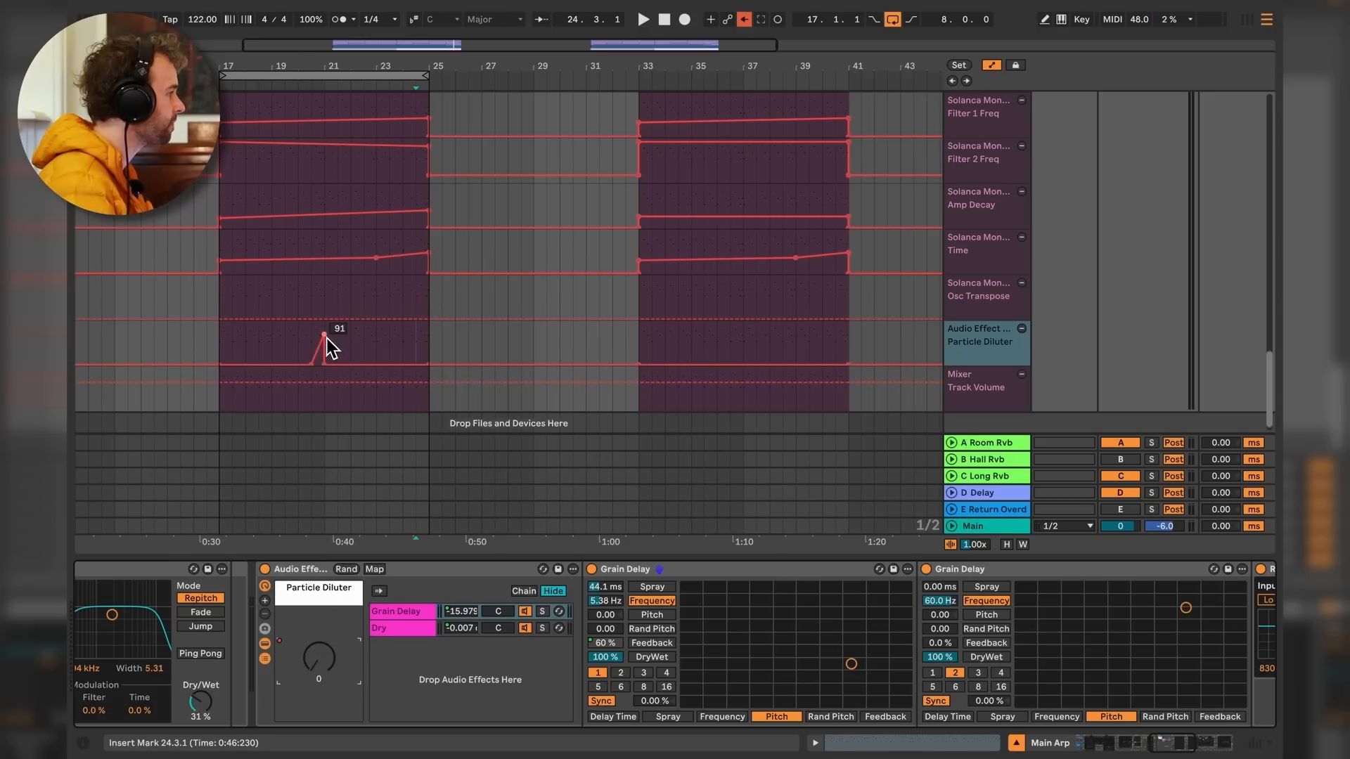
Add smaller Particle Diluter automation peaks midway through bars 18 and 22, plus a curved rise into bar 25.
{"action": "left_click", "coordinate": [364, 364]}
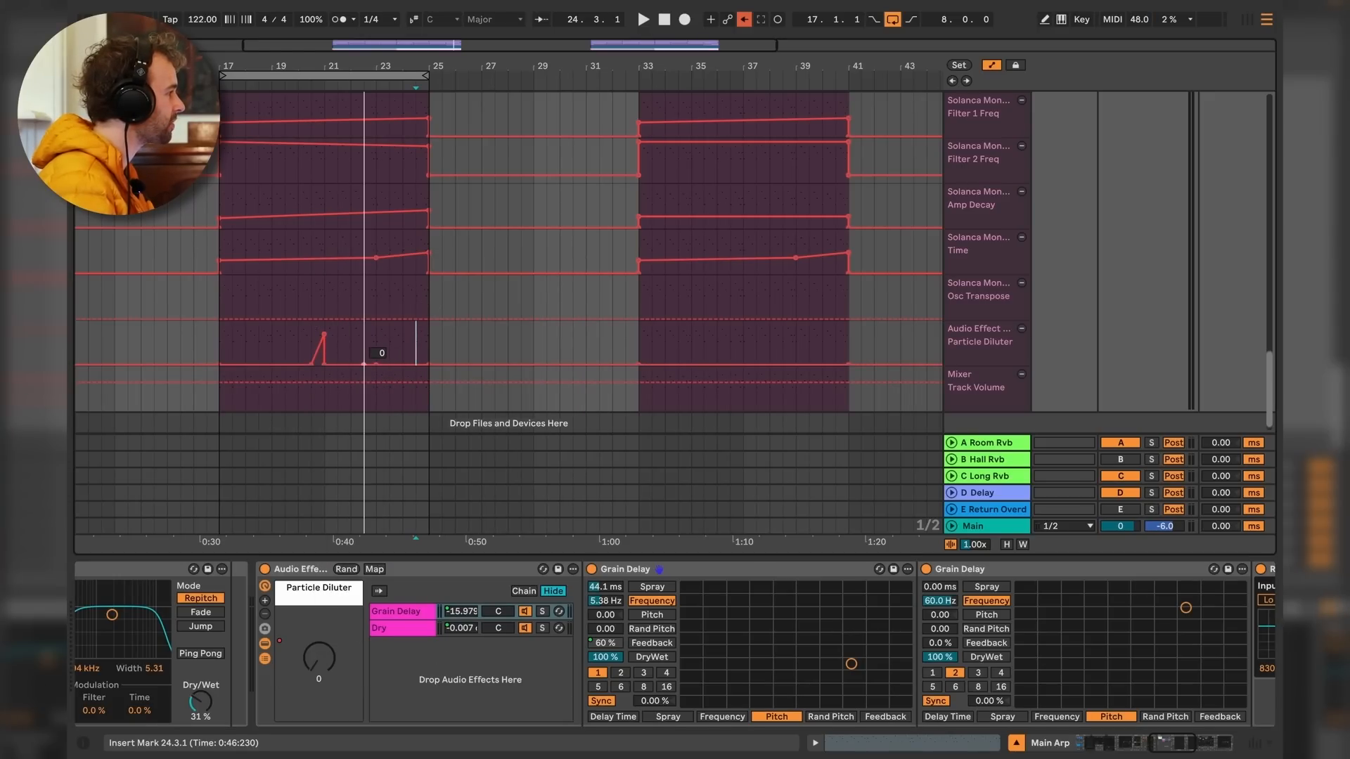
{"action": "mouse_move", "coordinate": [363, 364]}
{"action": "left_mouse_down"}
{"action": "mouse_move", "coordinate": [363, 349]}
{"action": "mouse_move", "coordinate": [415, 348]}
{"action": "left_mouse_up"}
{"action": "left_click", "coordinate": [350, 364]}
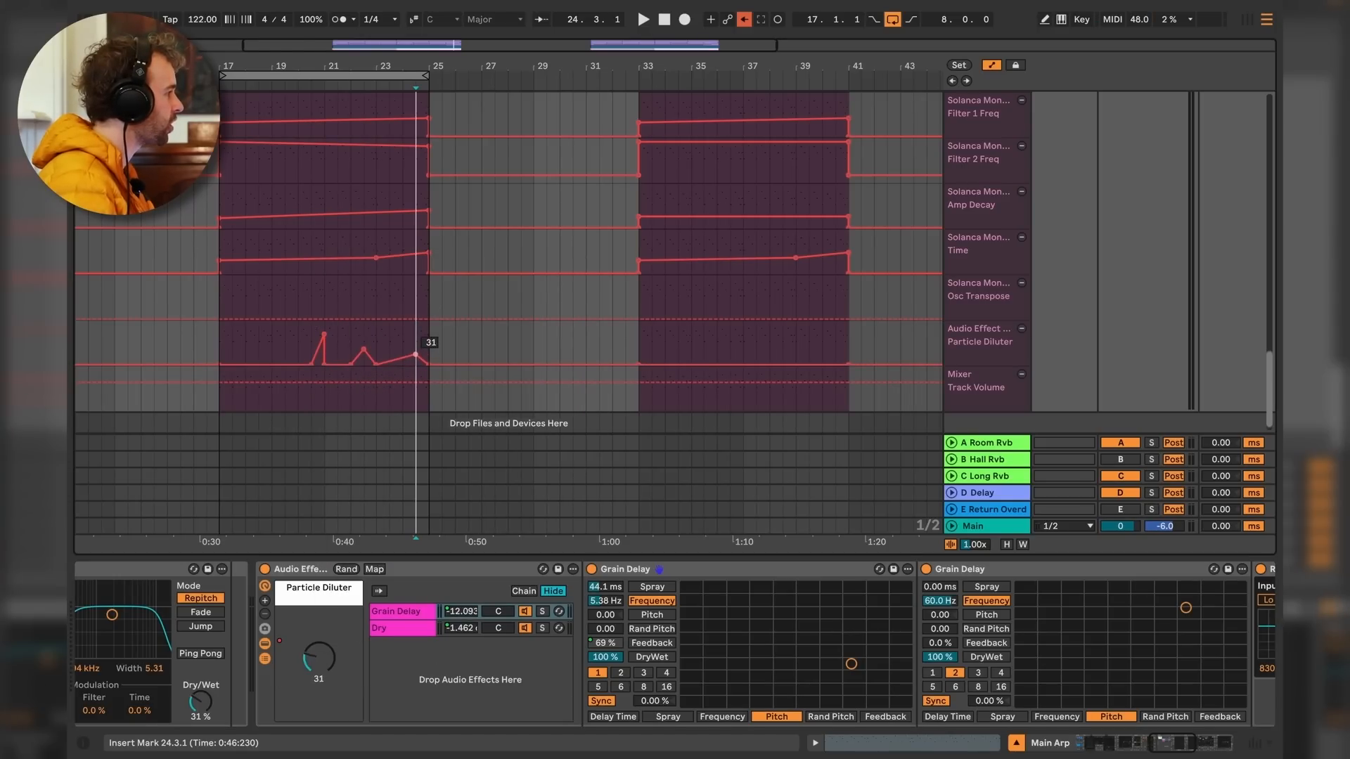
{"action": "left_click", "coordinate": [403, 365]}
{"action": "left_click_drag", "start_coordinate": [257, 364], "coordinate": [258, 355]}
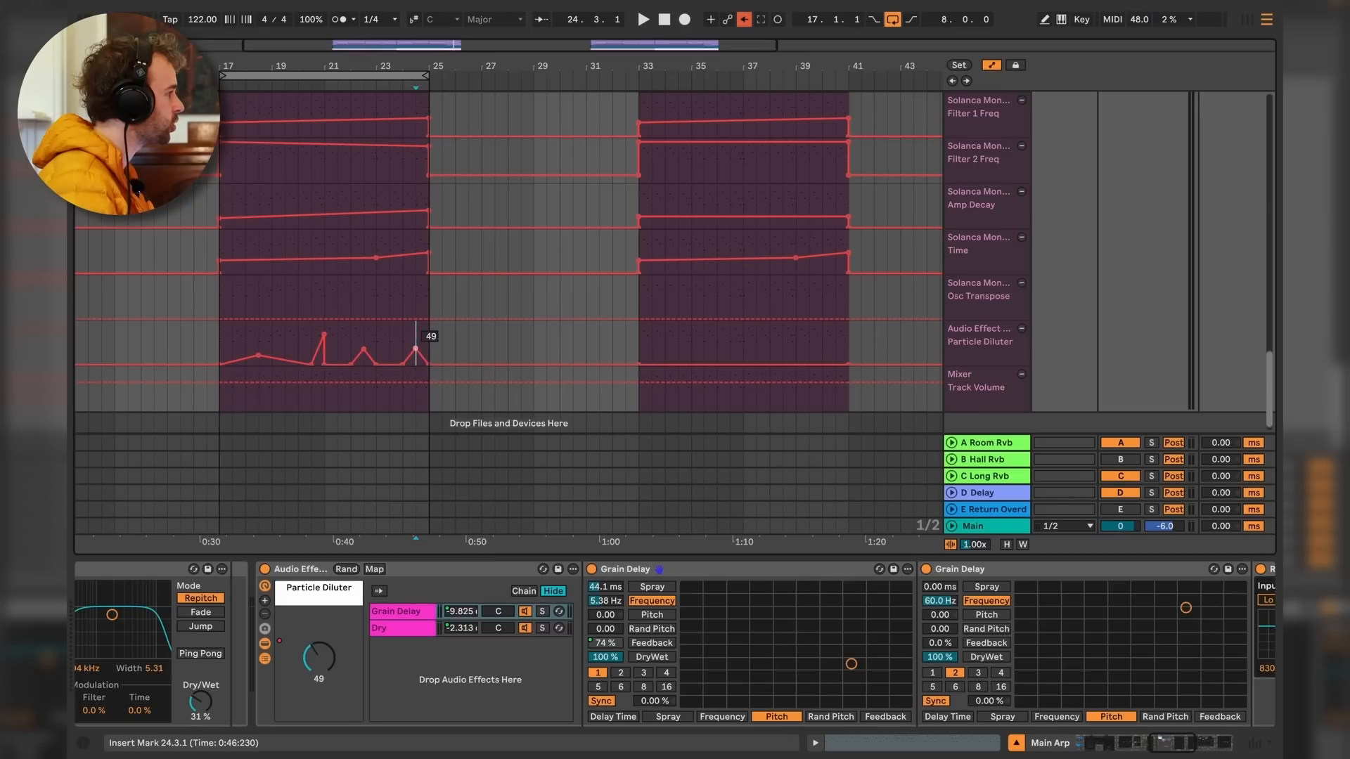
{"action": "mouse_move", "coordinate": [415, 349]}
{"action": "left_mouse_down"}
{"action": "mouse_move", "coordinate": [430, 326]}
{"action": "mouse_move", "coordinate": [393, 364]}
{"action": "mouse_move", "coordinate": [431, 336]}
{"action": "mouse_move", "coordinate": [416, 360]}
{"action": "left_mouse_up"}
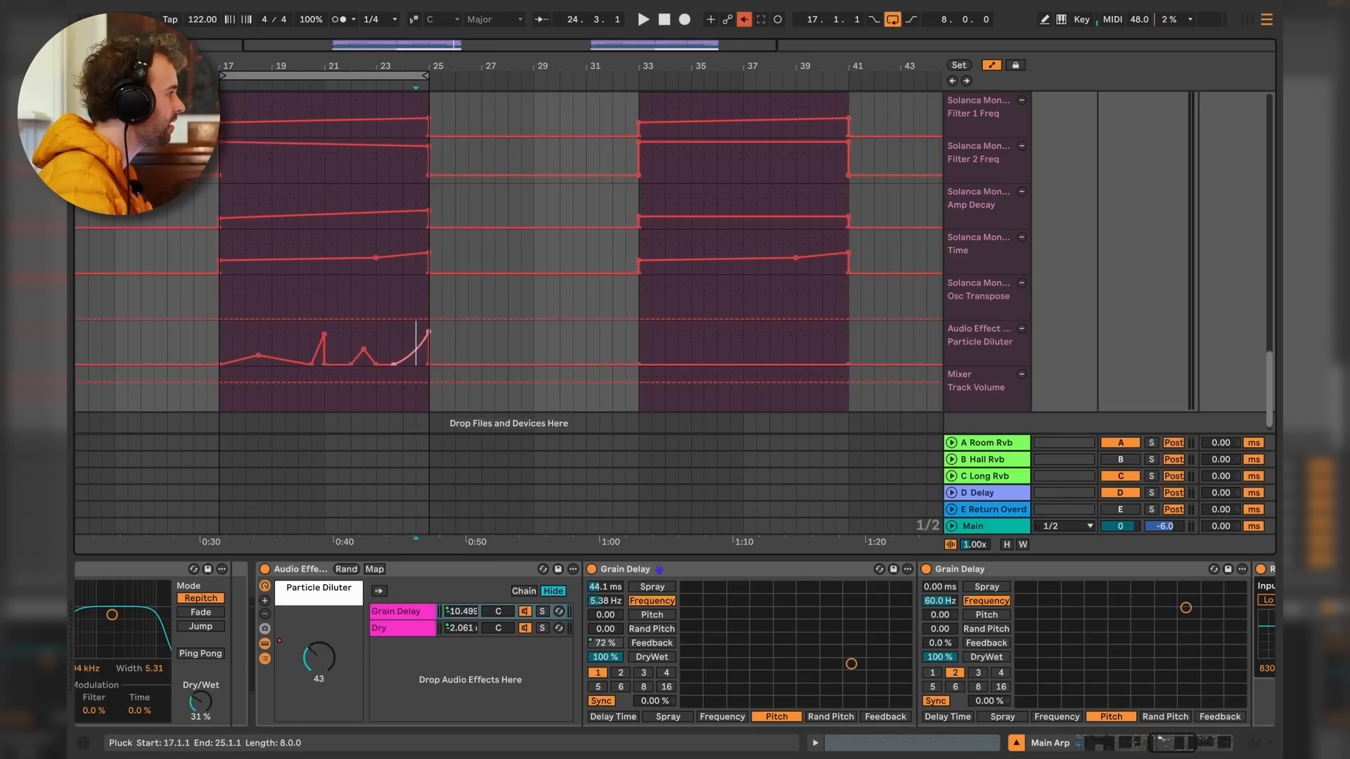
{"action": "left_click_drag", "start_coordinate": [272, 357], "coordinate": [272, 364]}
Play the arp from bar 17 with the new Particle Diluter automation and return to the Solanca Mono Synth rack.
{"action": "left_click", "coordinate": [226, 345]}
{"action": "key", "text": "space"}
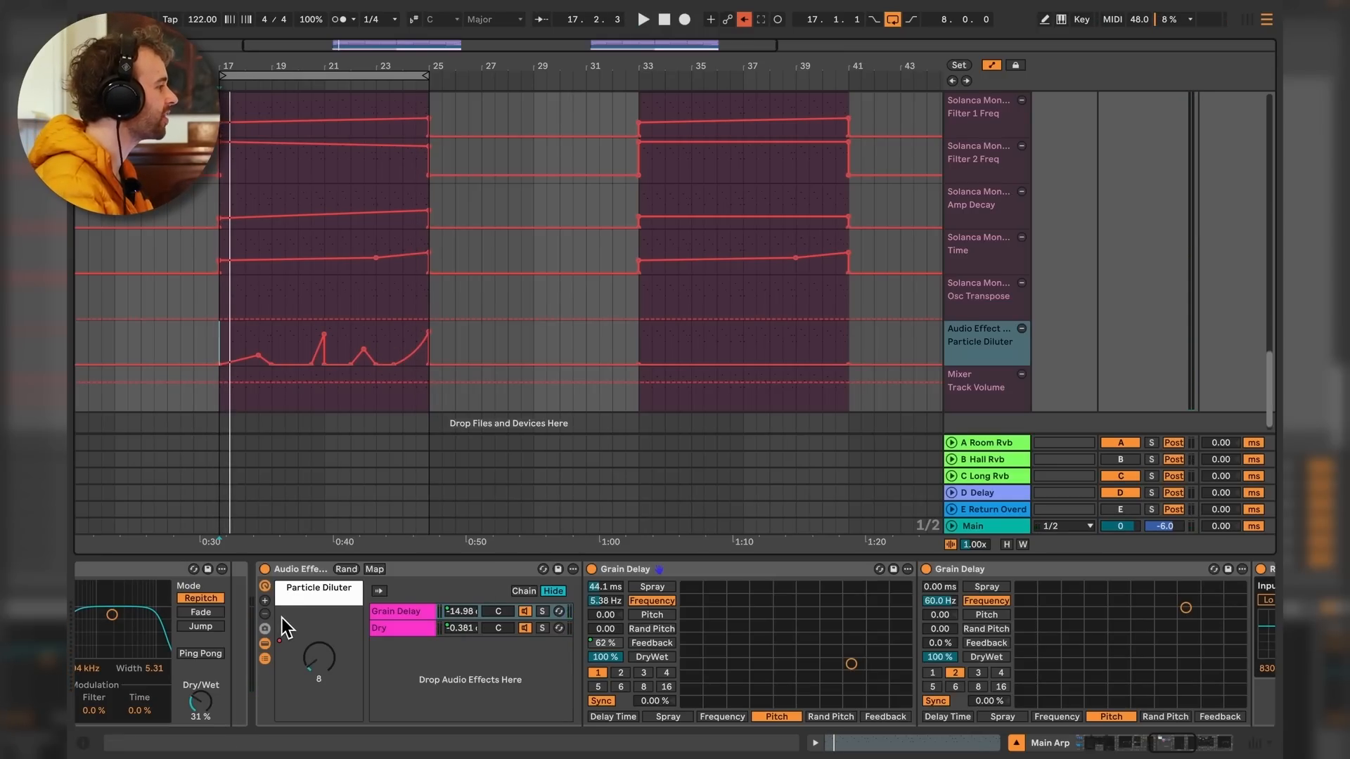
{"action": "scroll", "coordinate": [302, 659], "scroll_direction": "left", "scroll_amount": 5}
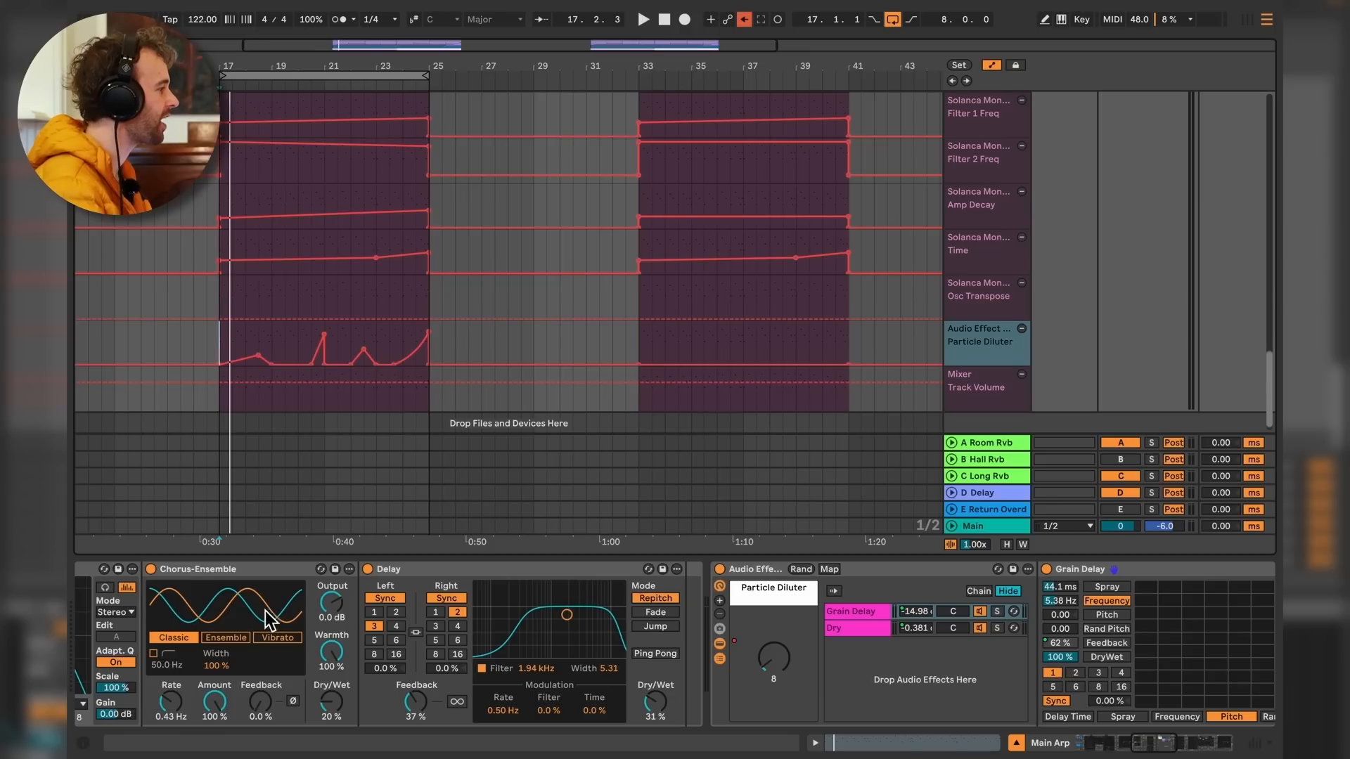
{"action": "scroll", "coordinate": [269, 622], "scroll_direction": "left", "scroll_amount": 10}
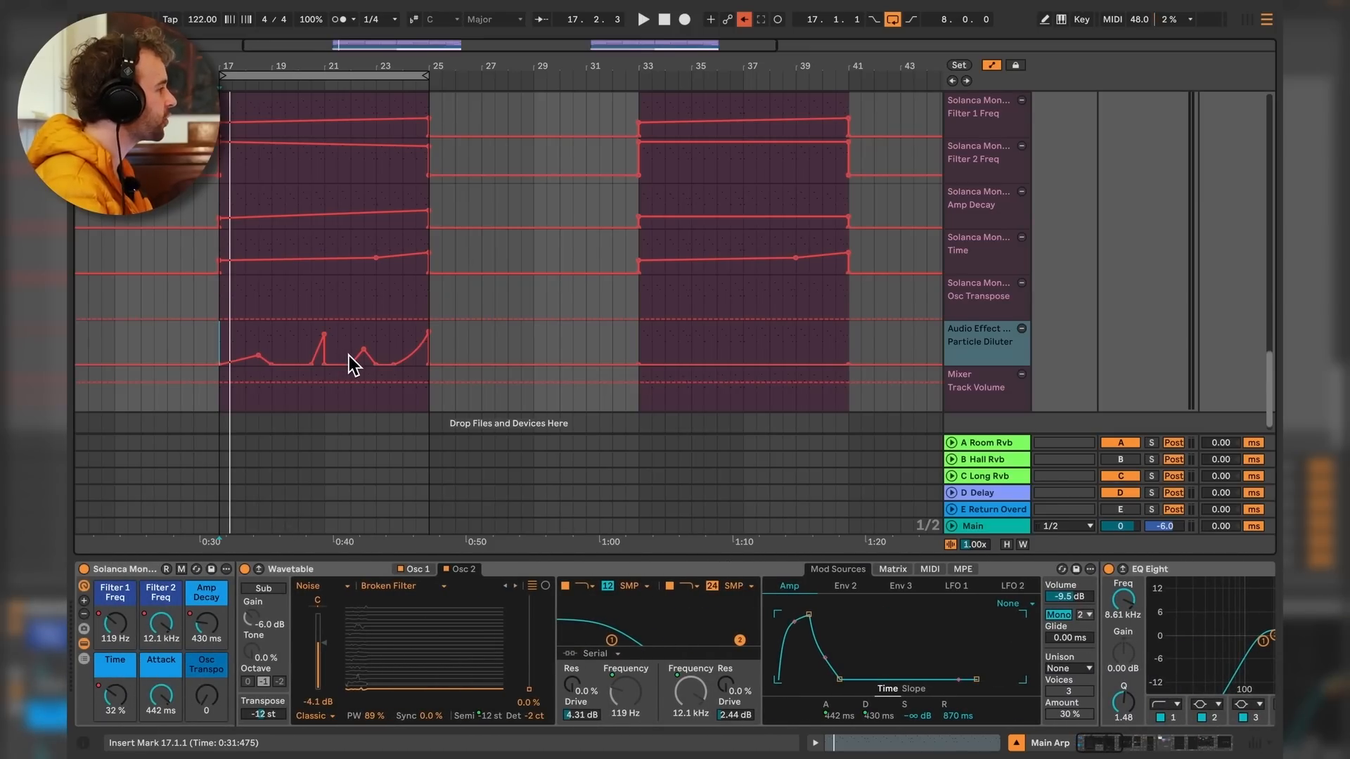
Hide the arrangement's automation lanes and switch the Hall Rvb and Return Overdrive return tracks back on.
{"action": "key", "text": "a"}
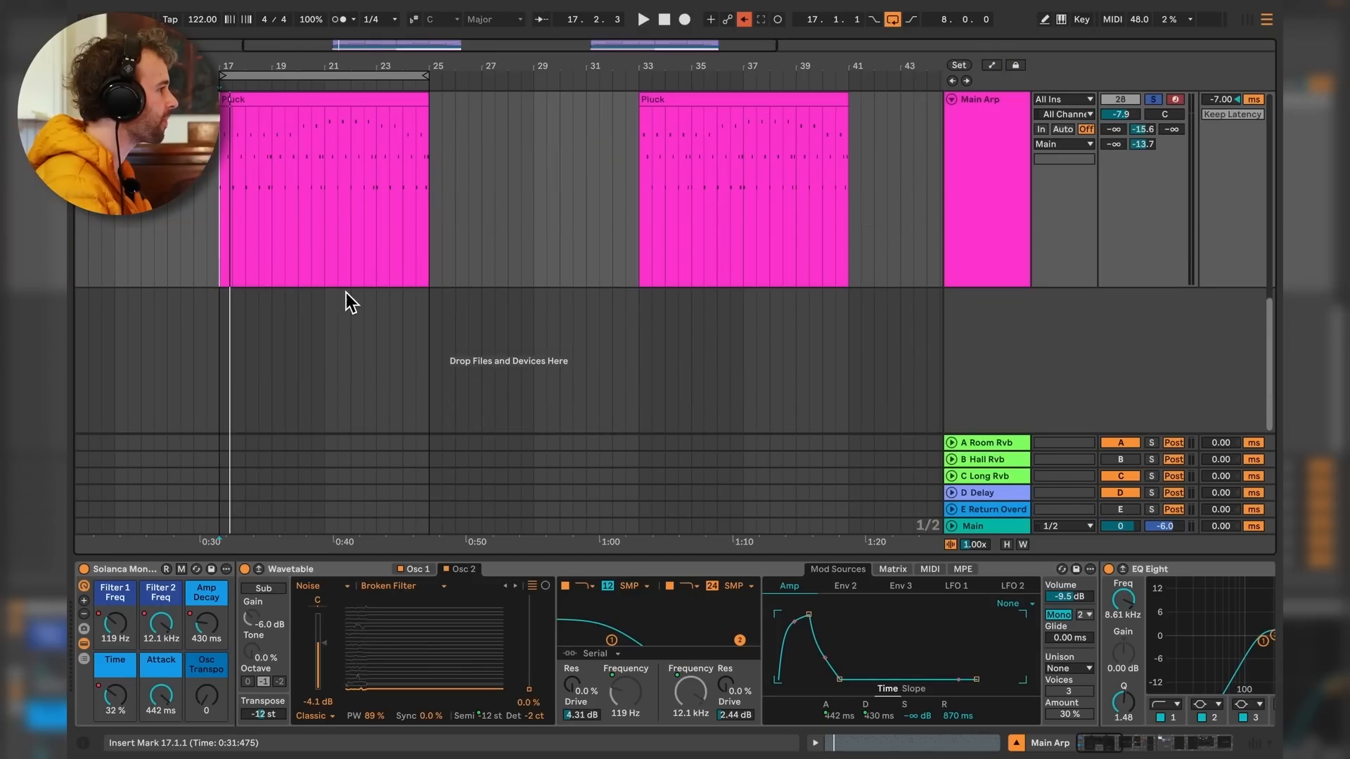
{"action": "left_click", "coordinate": [1023, 458]}
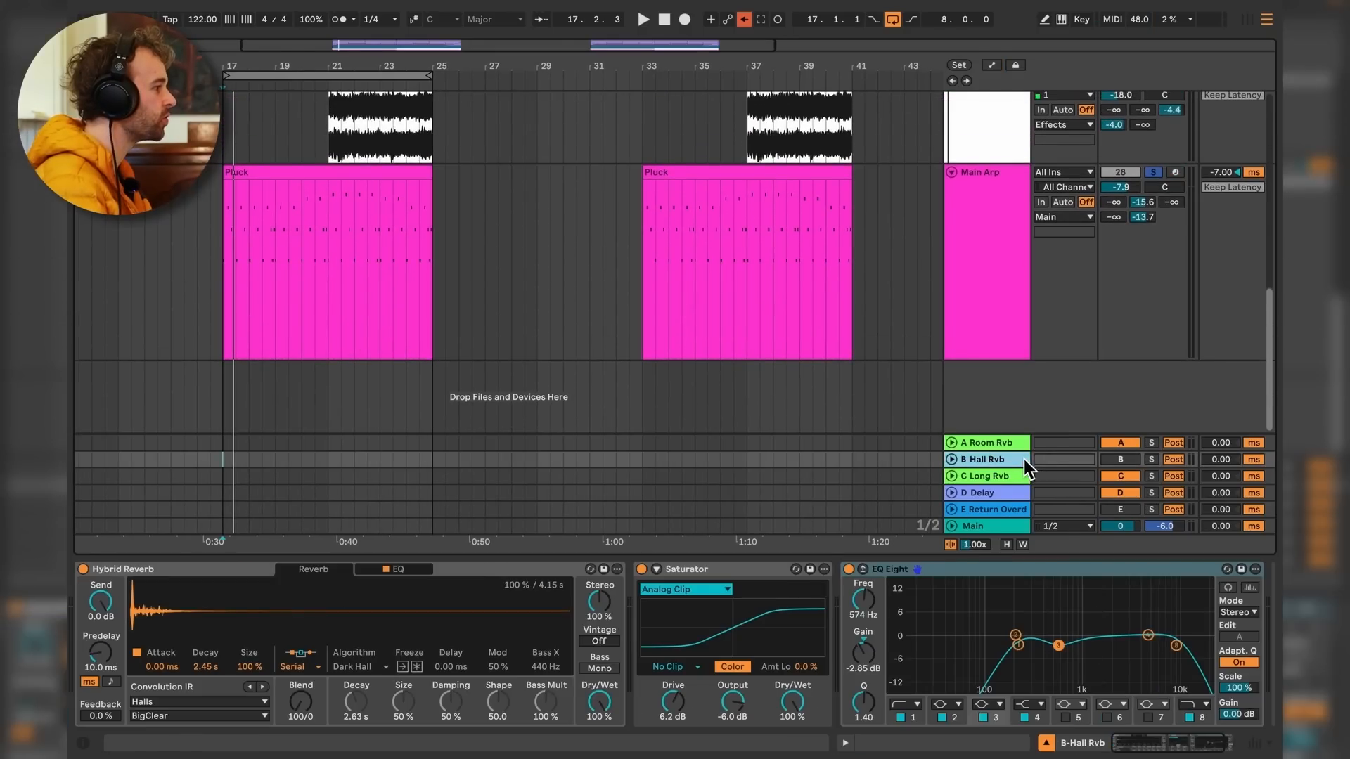
{"action": "left_click", "coordinate": [1139, 461]}
{"action": "left_click", "coordinate": [1132, 511]}
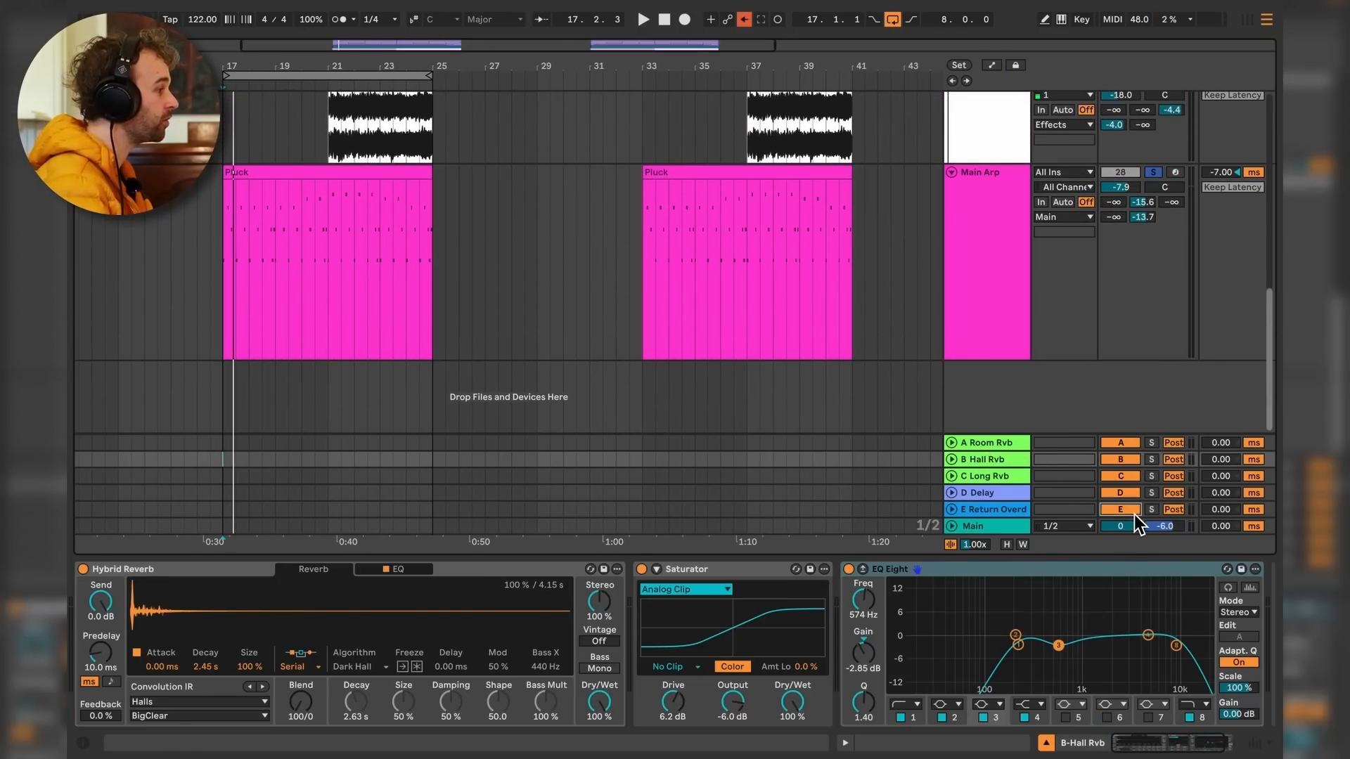
{"action": "left_click", "coordinate": [1006, 512]}
Play the Main Arp from bar 17 with all return tracks active.
{"action": "left_click", "coordinate": [230, 242]}
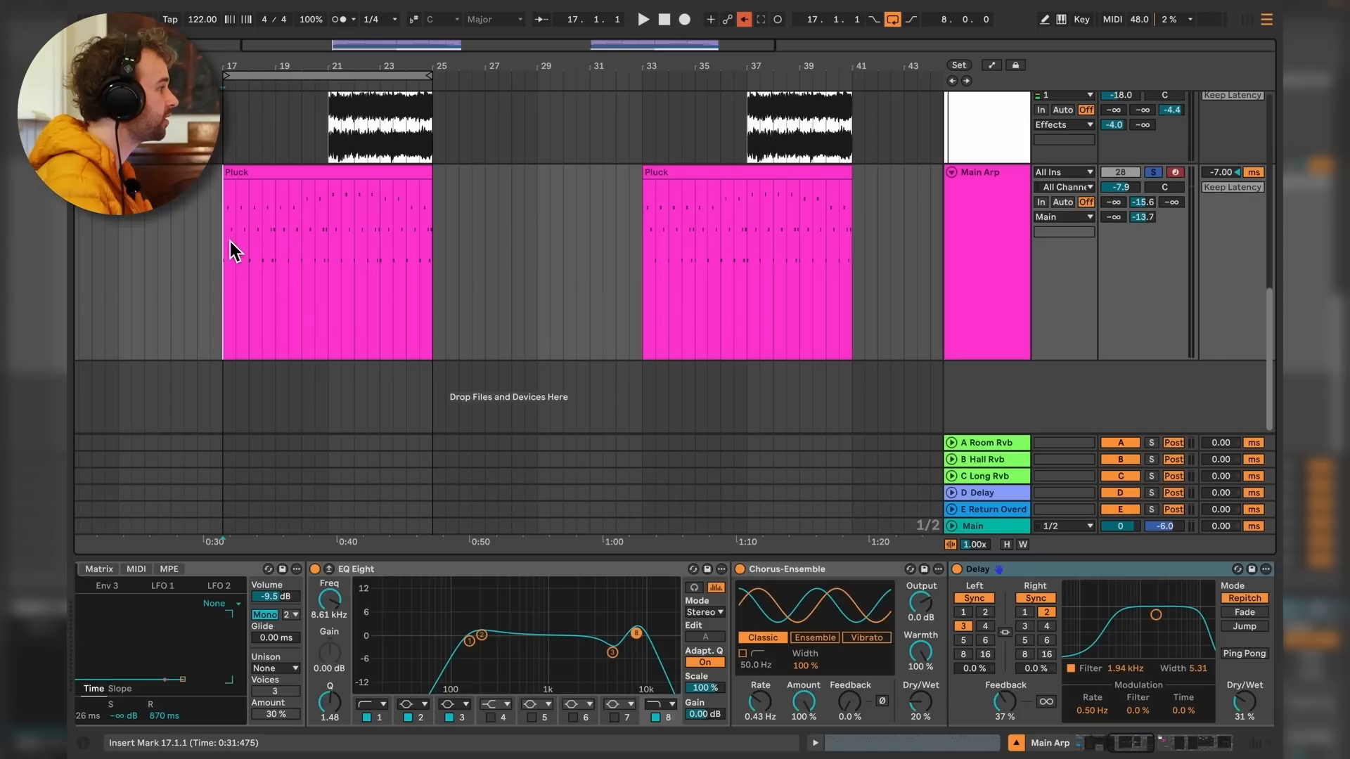
{"action": "key", "text": "space"}
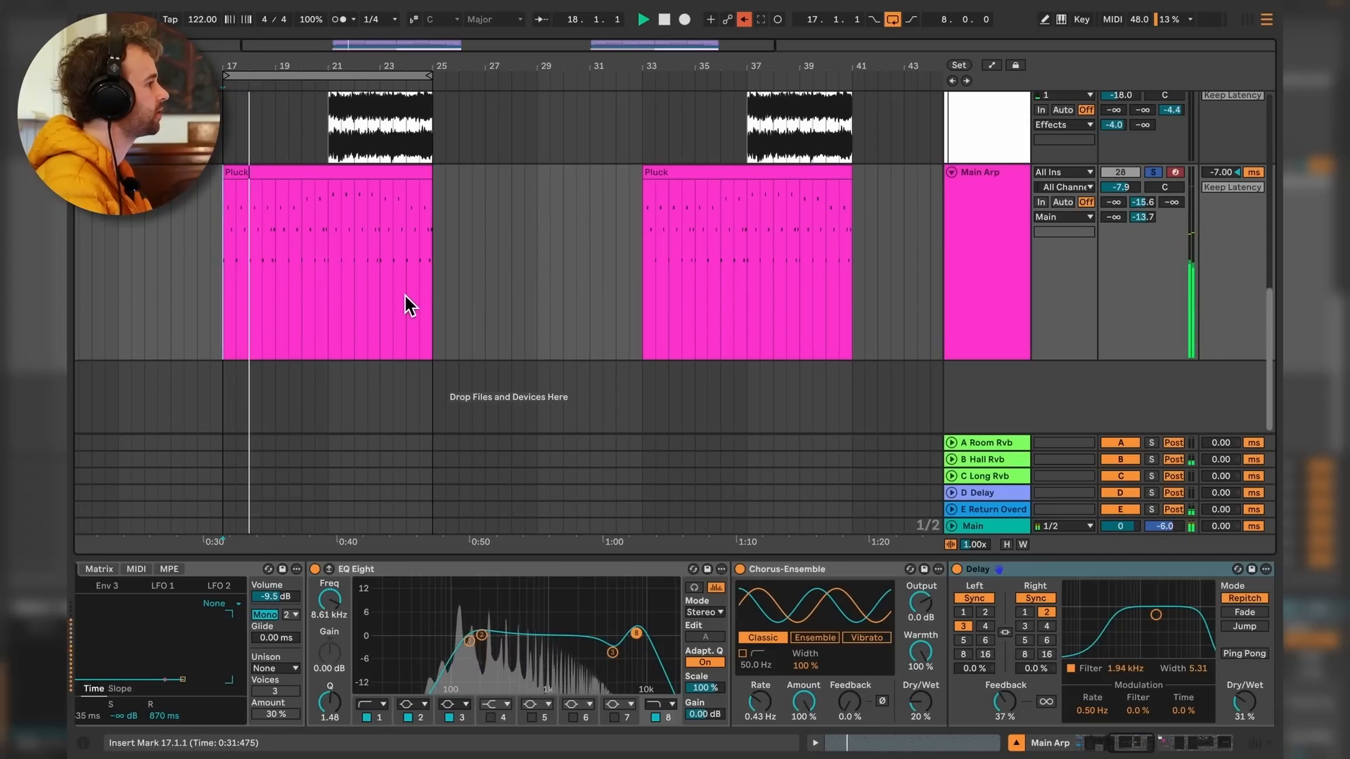
{"action": "key", "text": "space"}
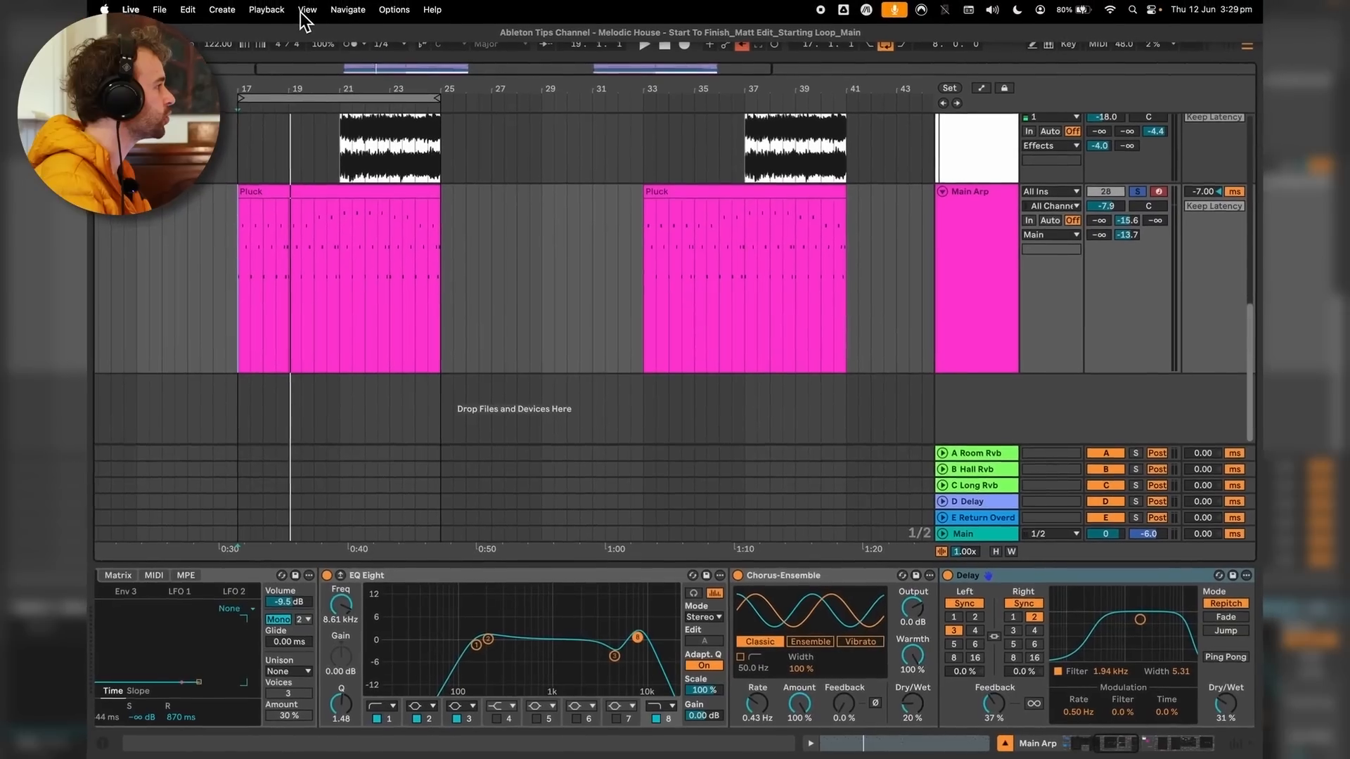
Check the Return Tracks visibility option among the Arrangement Track Controls without changing it.
{"action": "left_click", "coordinate": [295, 0]}
{"action": "mouse_move", "coordinate": [411, 540]}
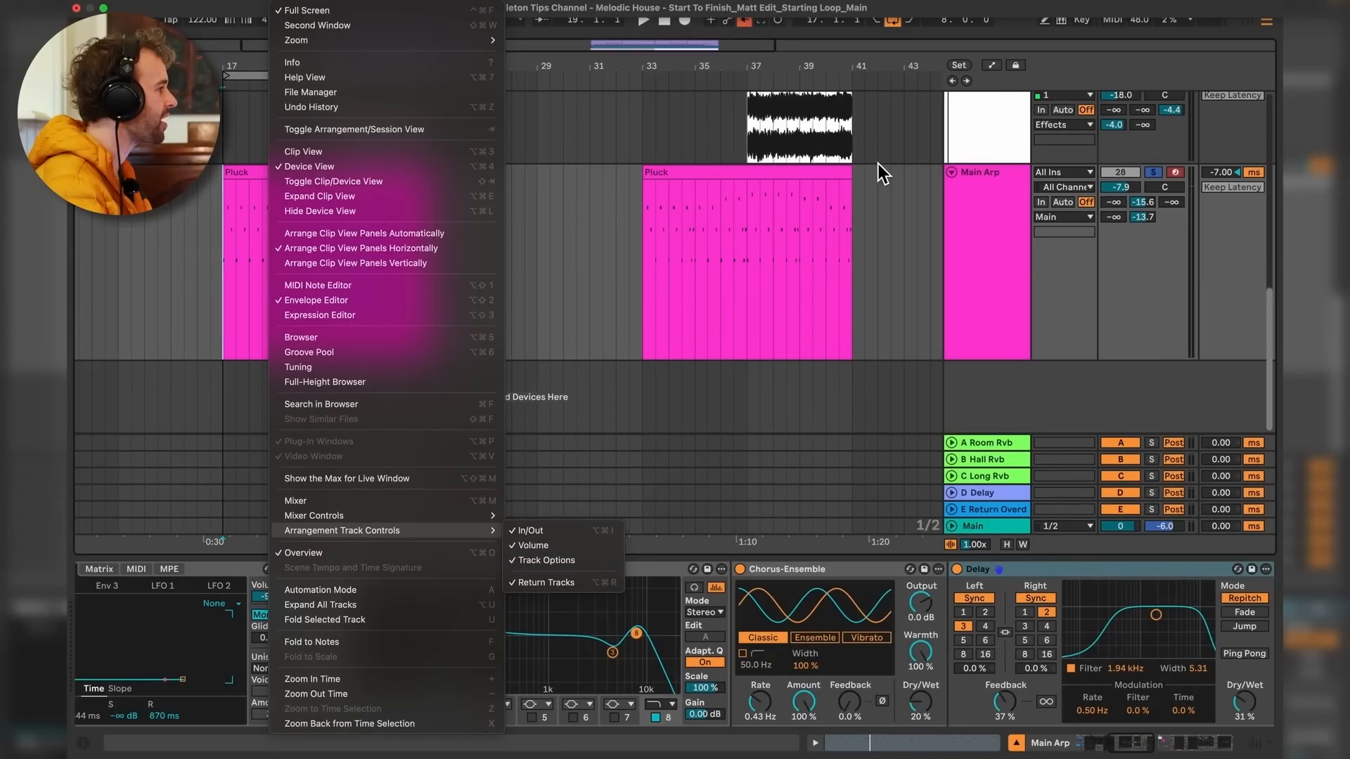
{"action": "left_click", "coordinate": [827, 217]}
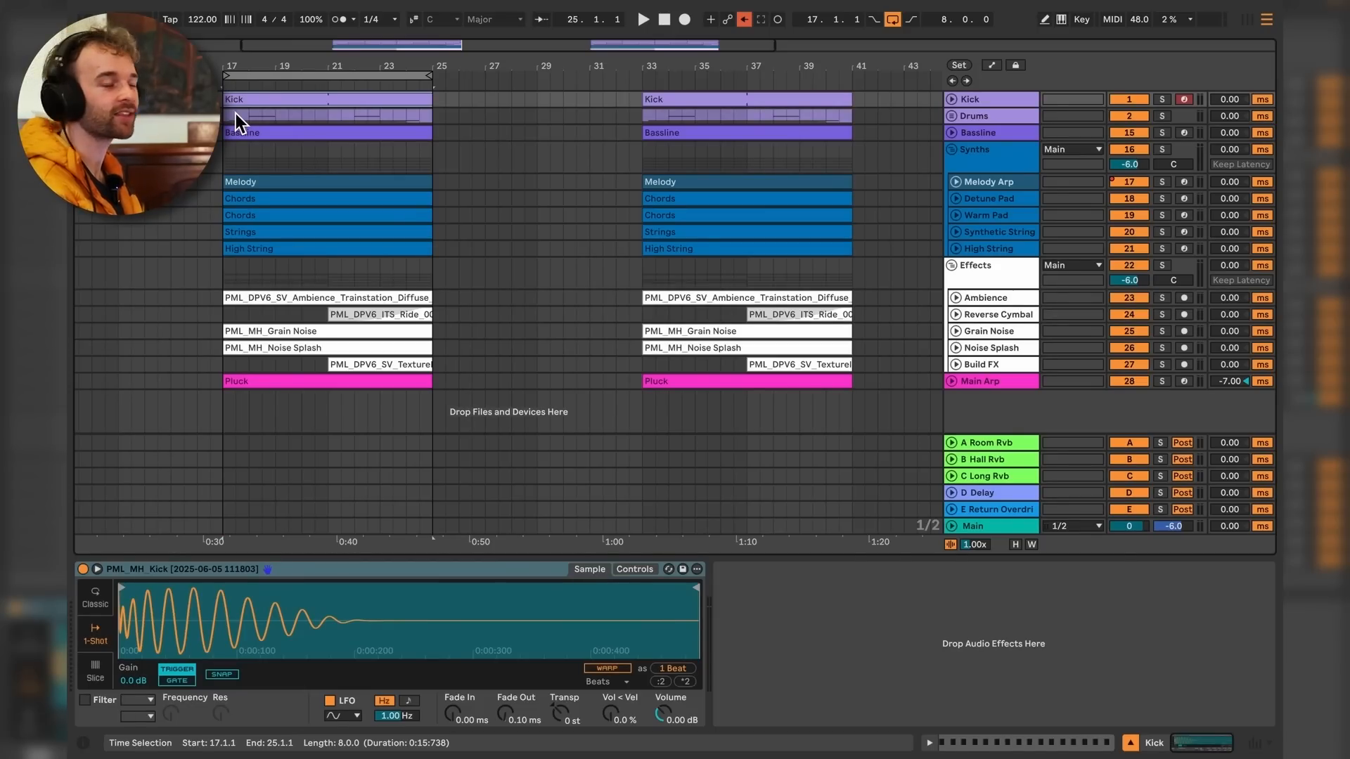
Review the Room Rvb return's Hybrid Reverb, Erosion and EQ Eight, and audition the return soloed from bar 17.
{"action": "left_click", "coordinate": [1016, 450]}
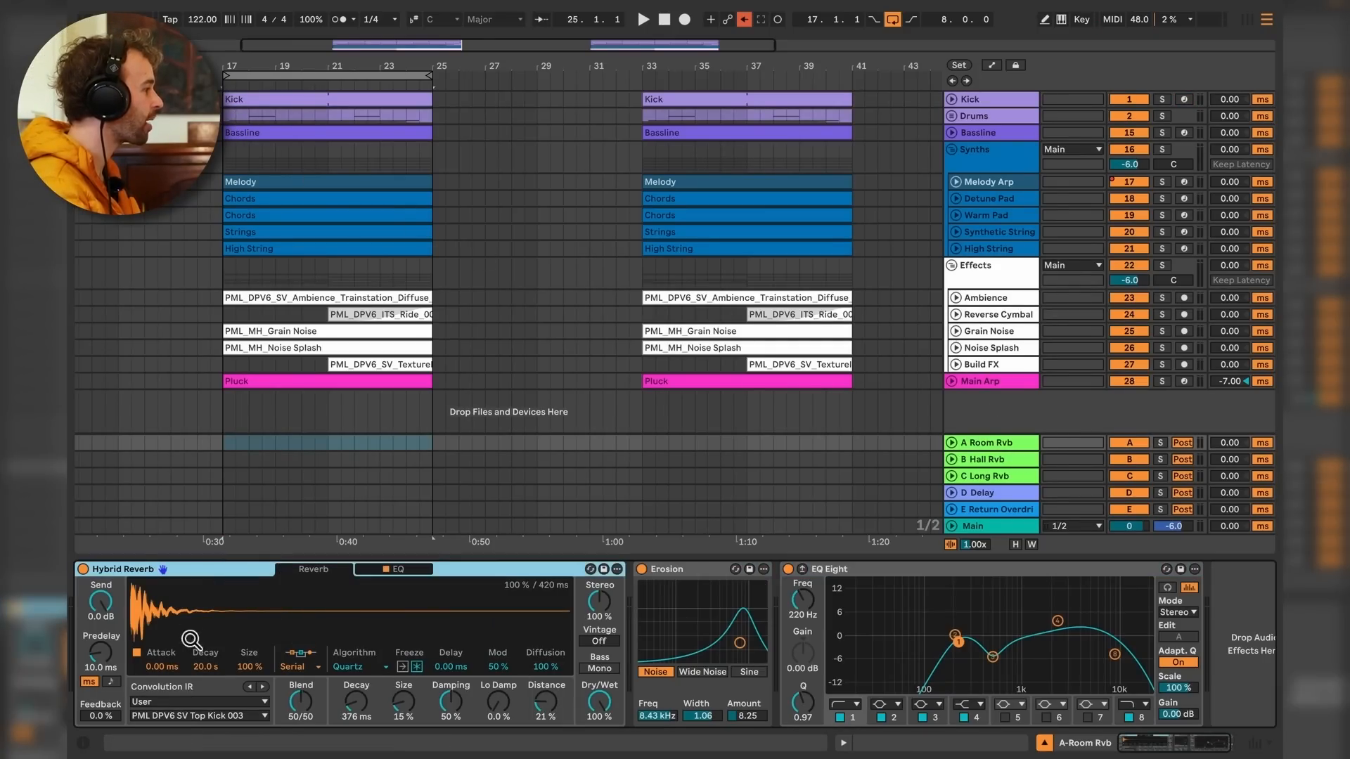
{"action": "left_click", "coordinate": [698, 569]}
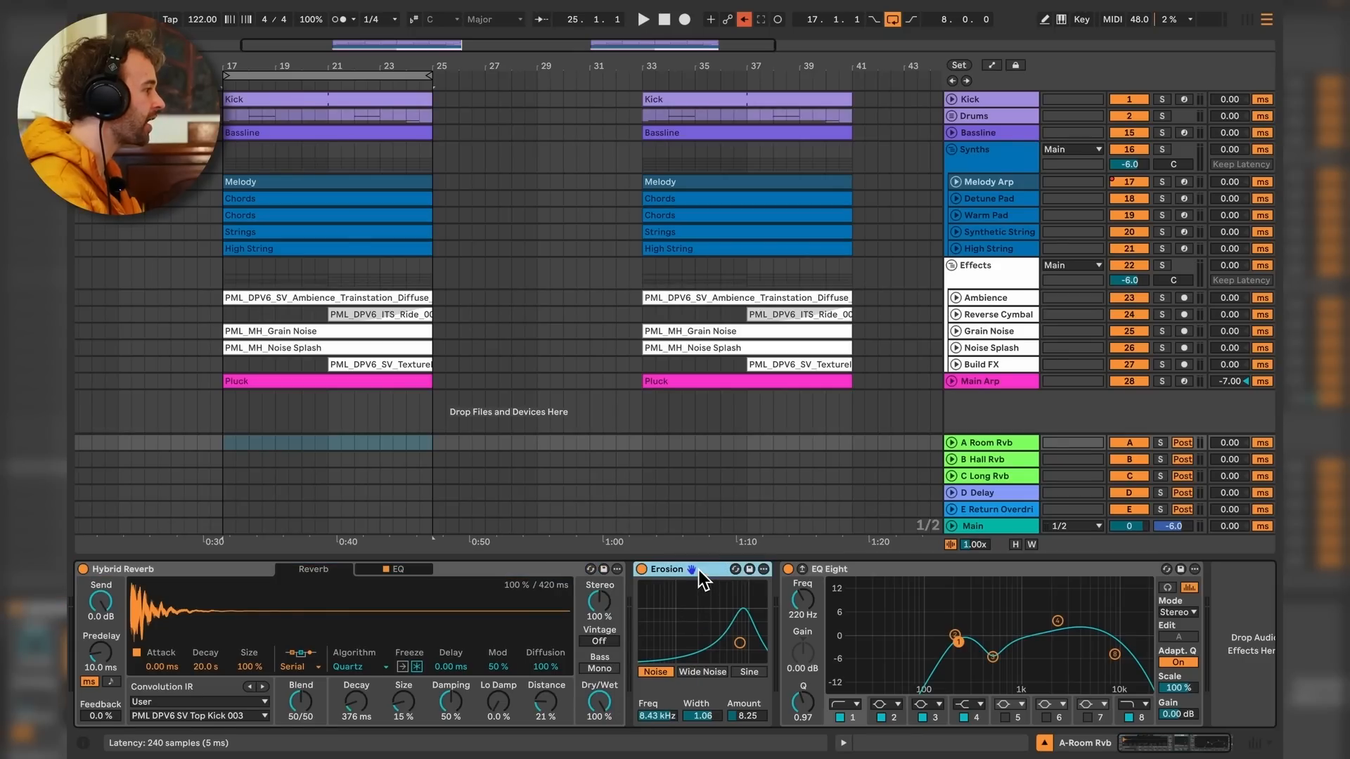
{"action": "left_click", "coordinate": [895, 573]}
{"action": "left_click", "coordinate": [1162, 445]}
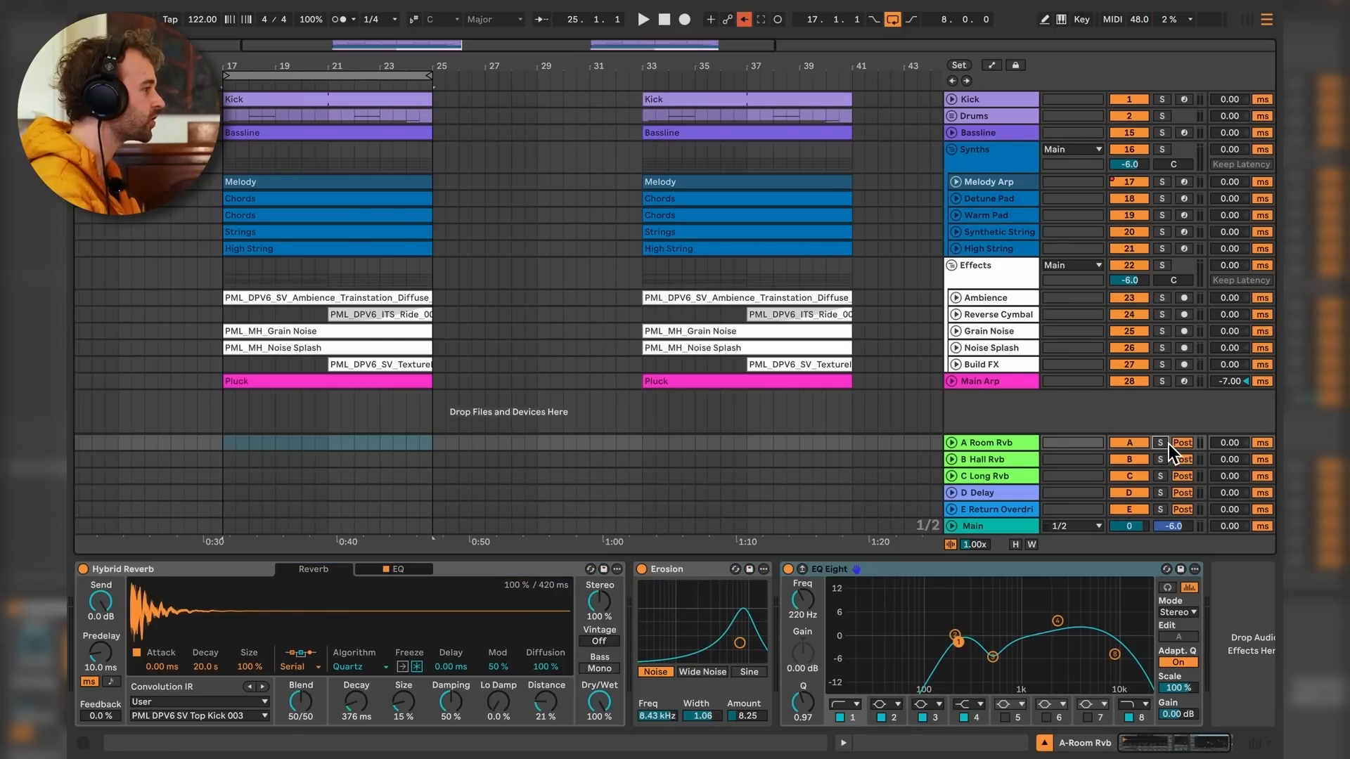
{"action": "left_click", "coordinate": [230, 444]}
{"action": "key", "text": "space"}
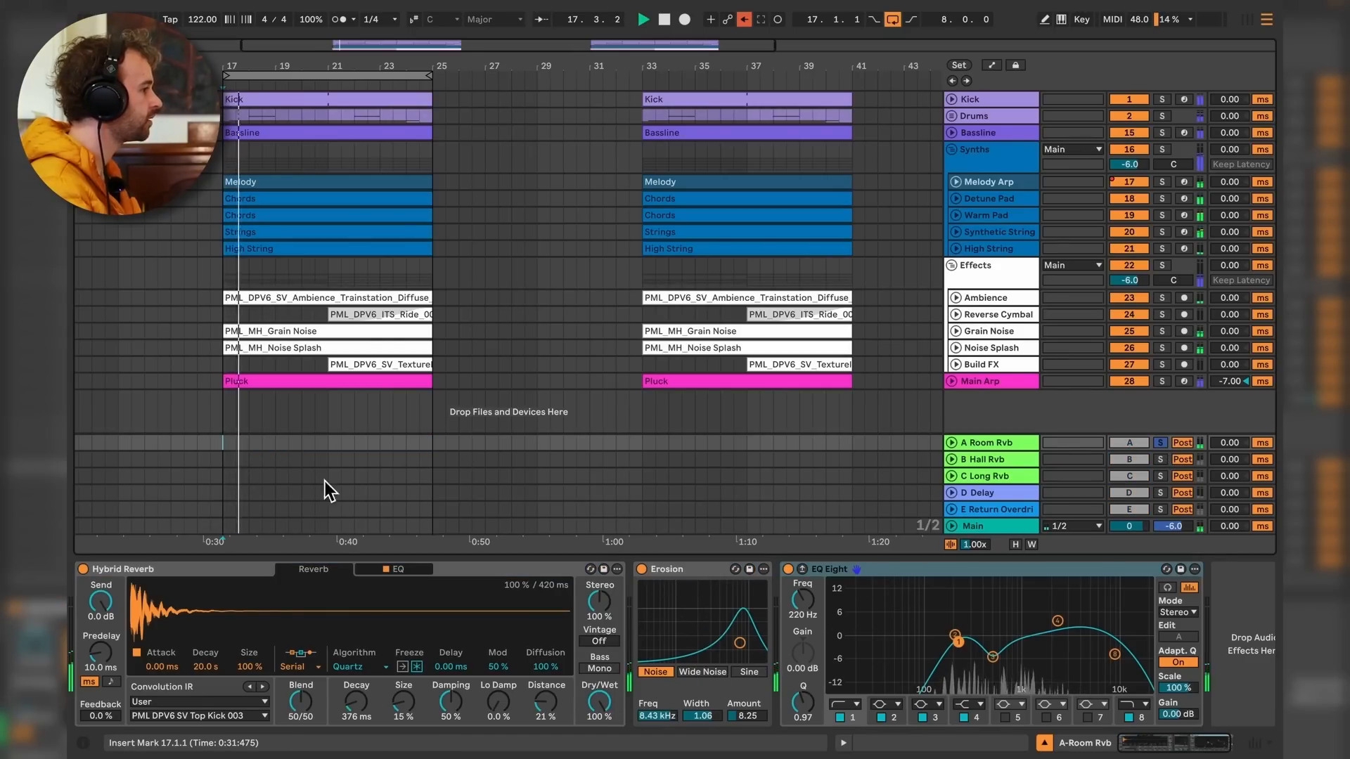
Solo the Hall Rvb return, review its Hybrid Reverb and Saturator, and audition it in playback.
{"action": "left_click", "coordinate": [1166, 461]}
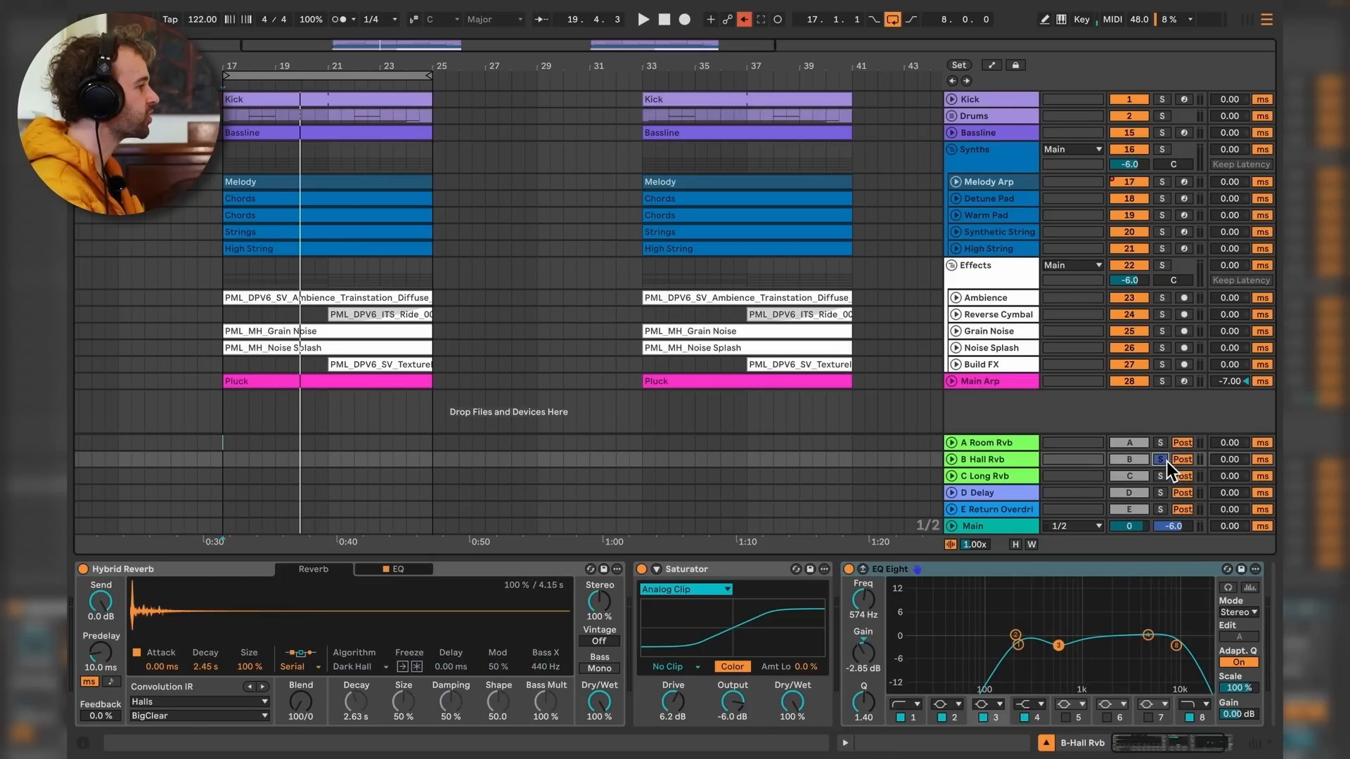
{"action": "left_click", "coordinate": [204, 573]}
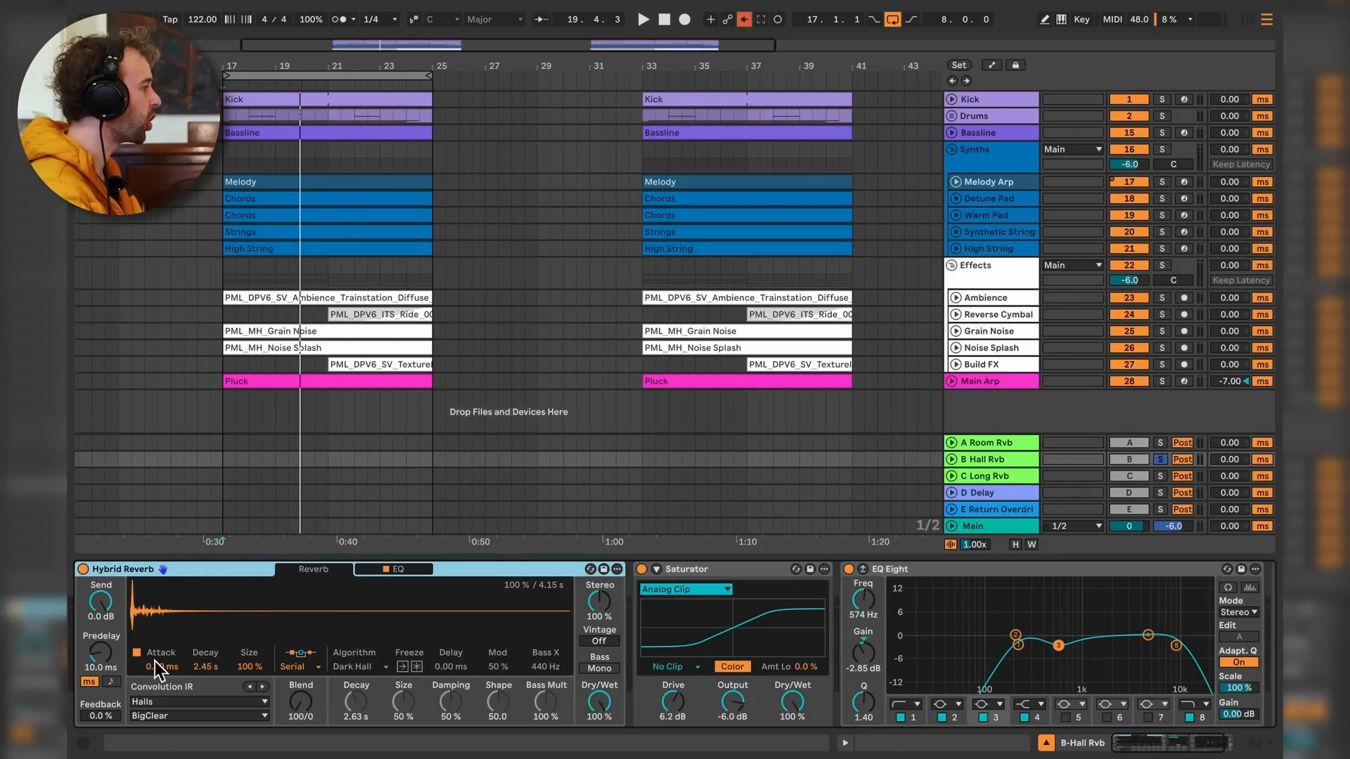
{"action": "left_click", "coordinate": [736, 572]}
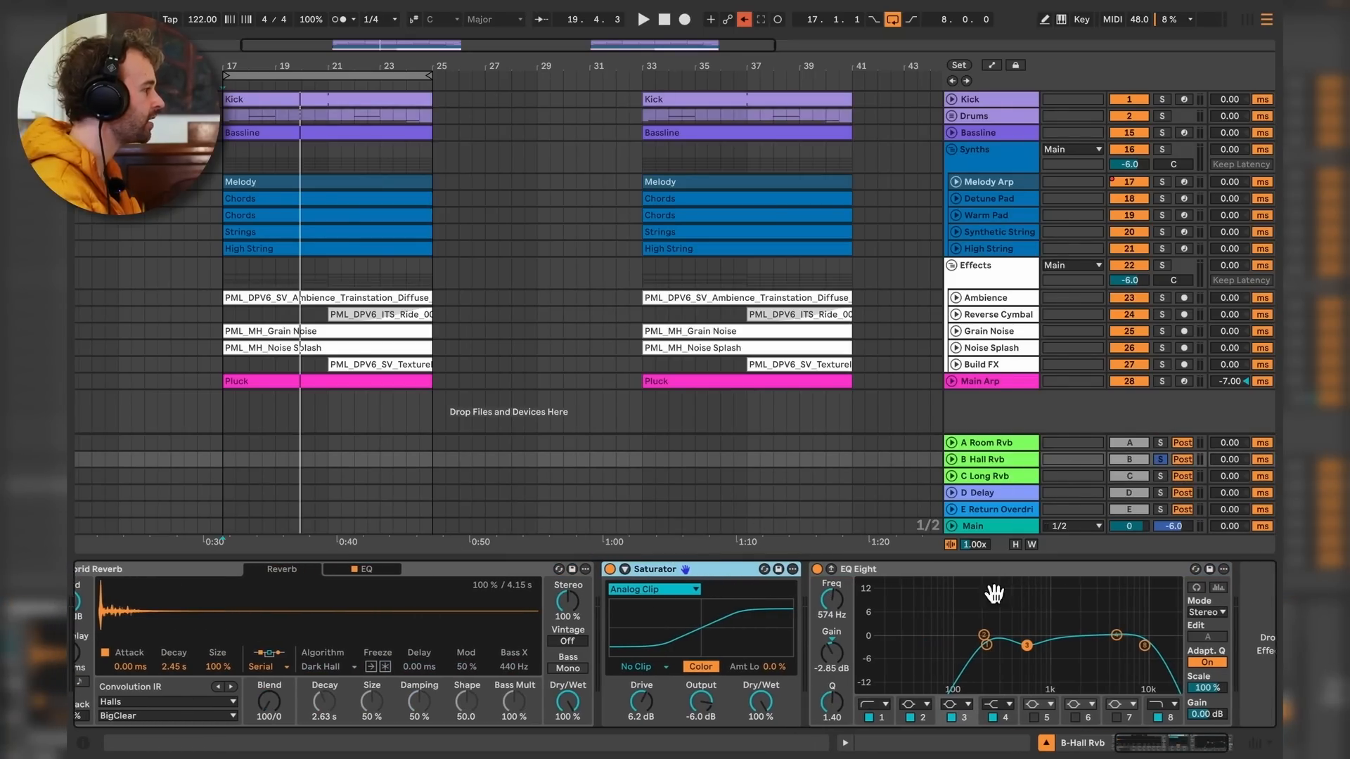
{"action": "key", "text": "space"}
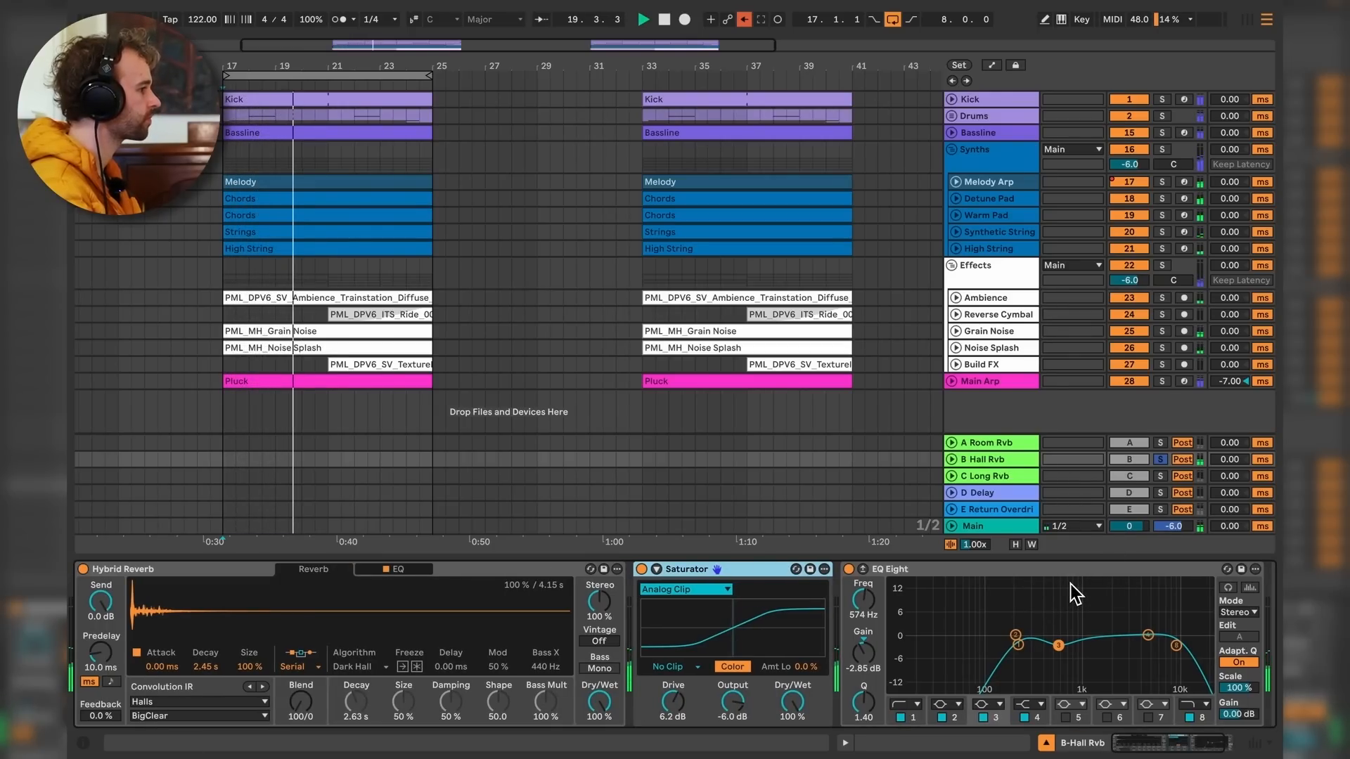
{"action": "key", "text": "space"}
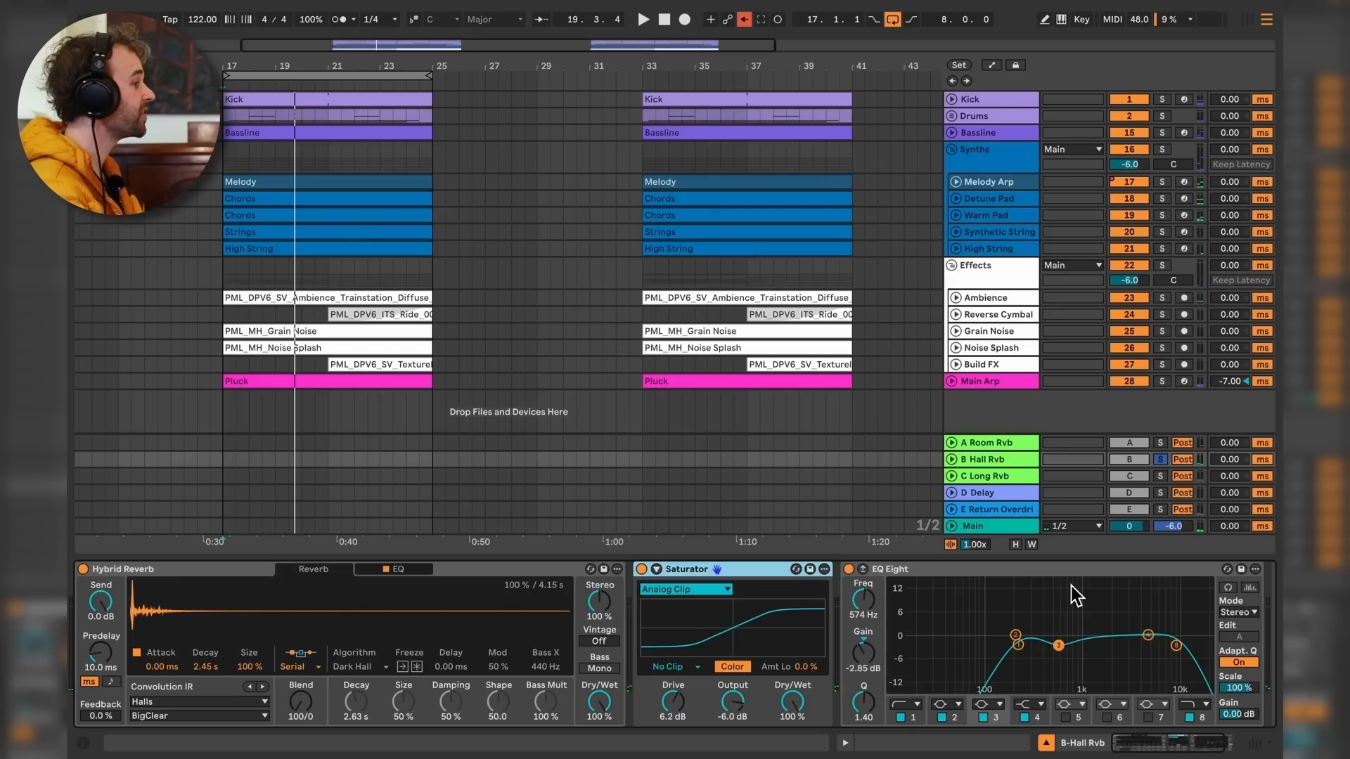
Solo the Long Rvb return, review its Bright Long Verb and EQ Eight, and audition it in playback.
{"action": "left_click", "coordinate": [1164, 478]}
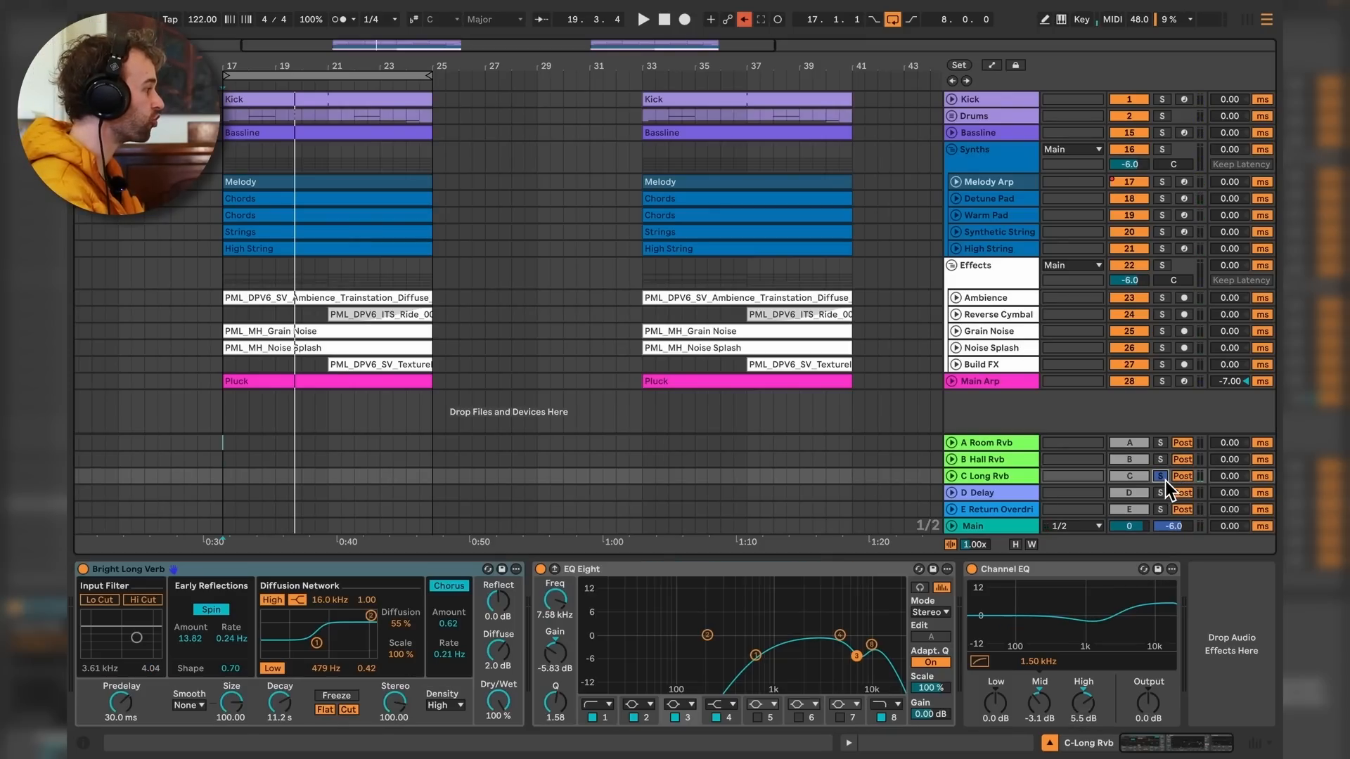
{"action": "left_click", "coordinate": [253, 568]}
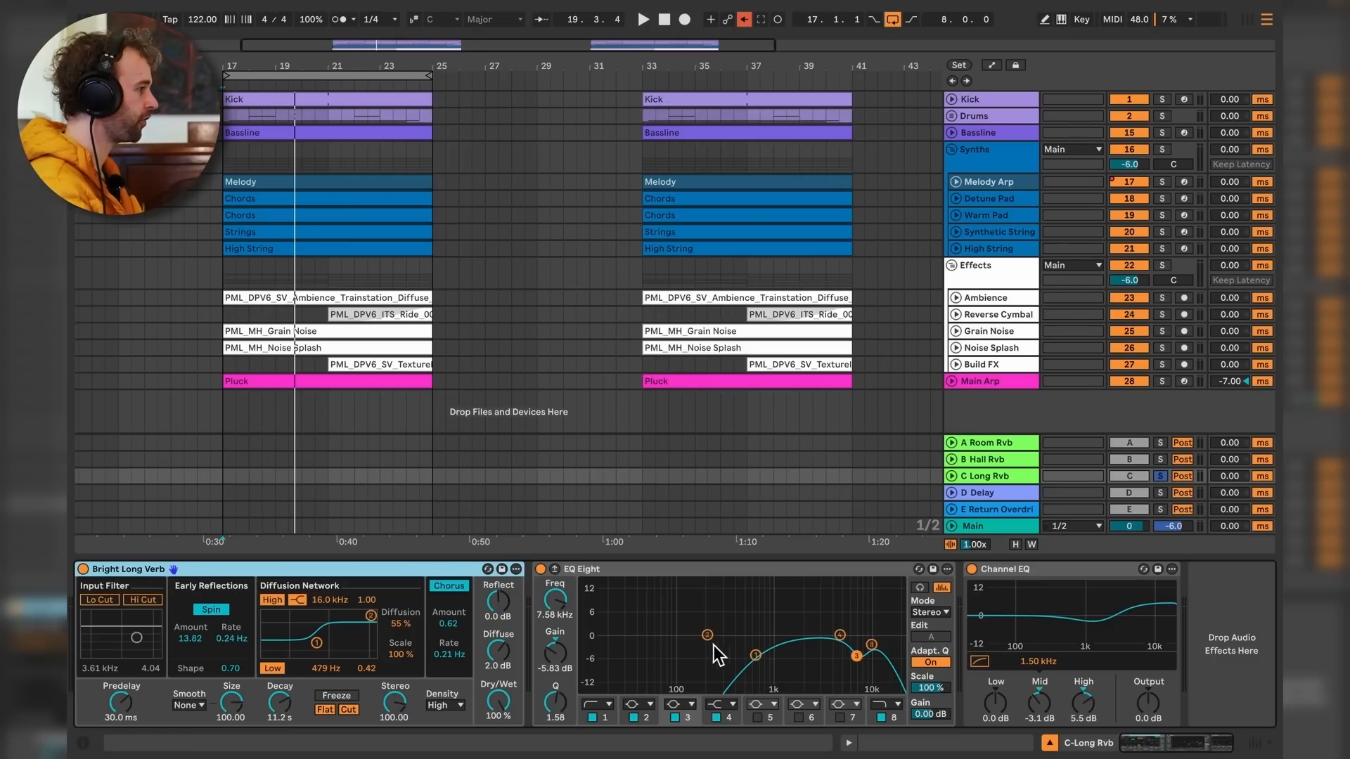
{"action": "left_click", "coordinate": [811, 580]}
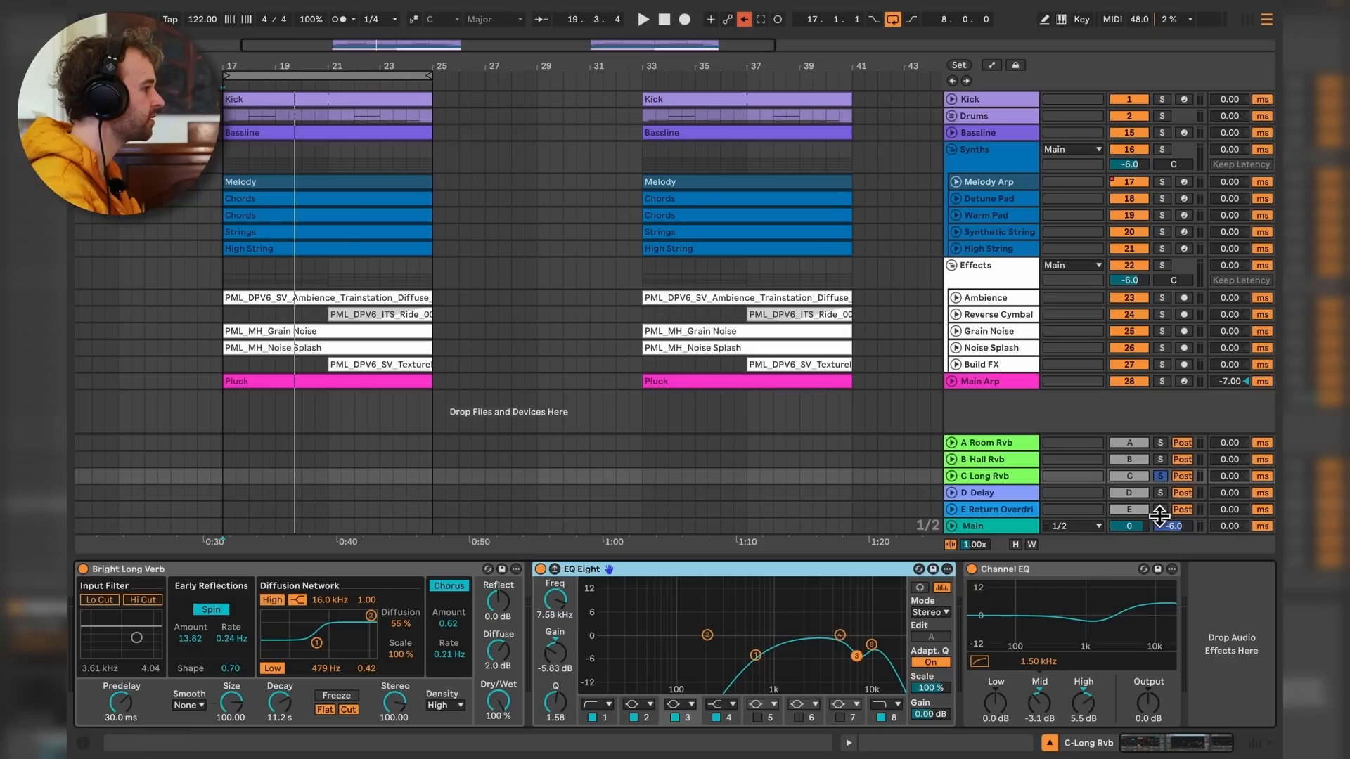
{"action": "key", "text": "space"}
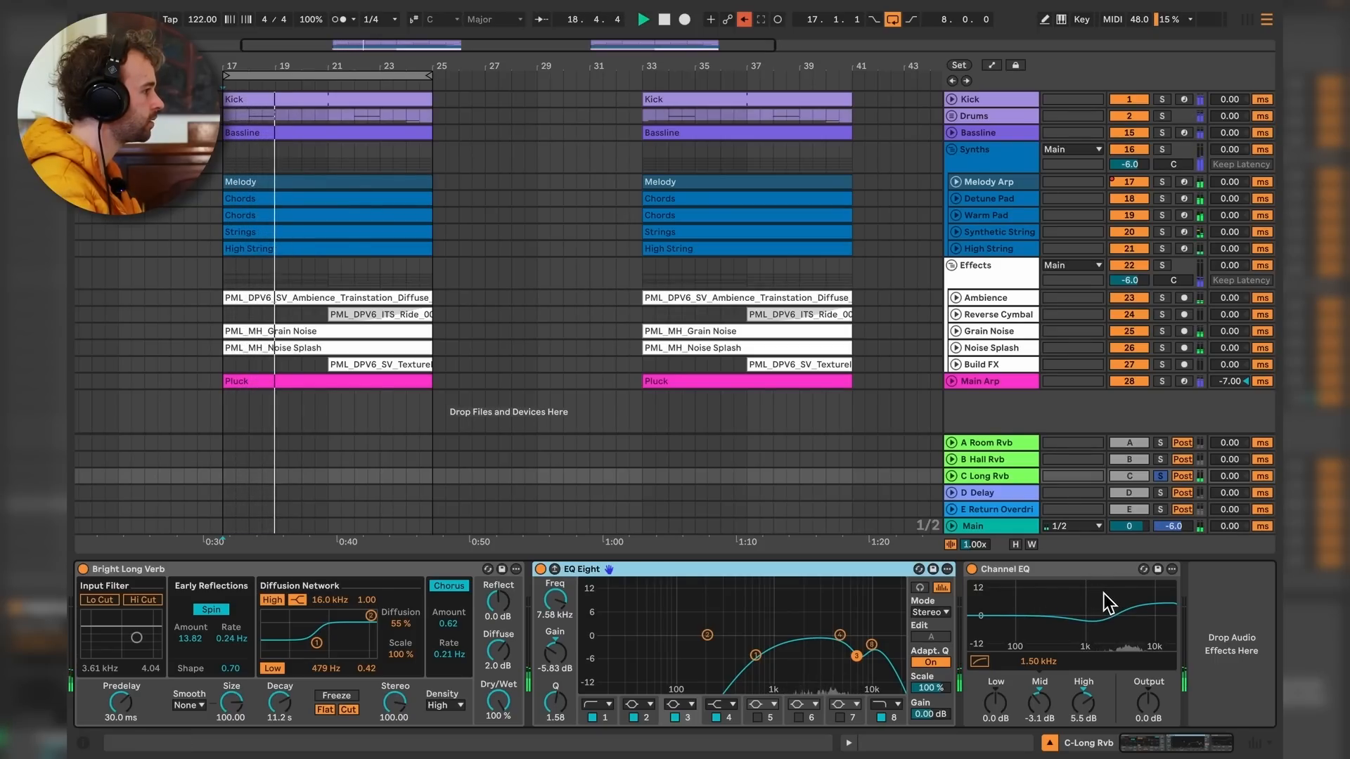
{"action": "key", "text": "space"}
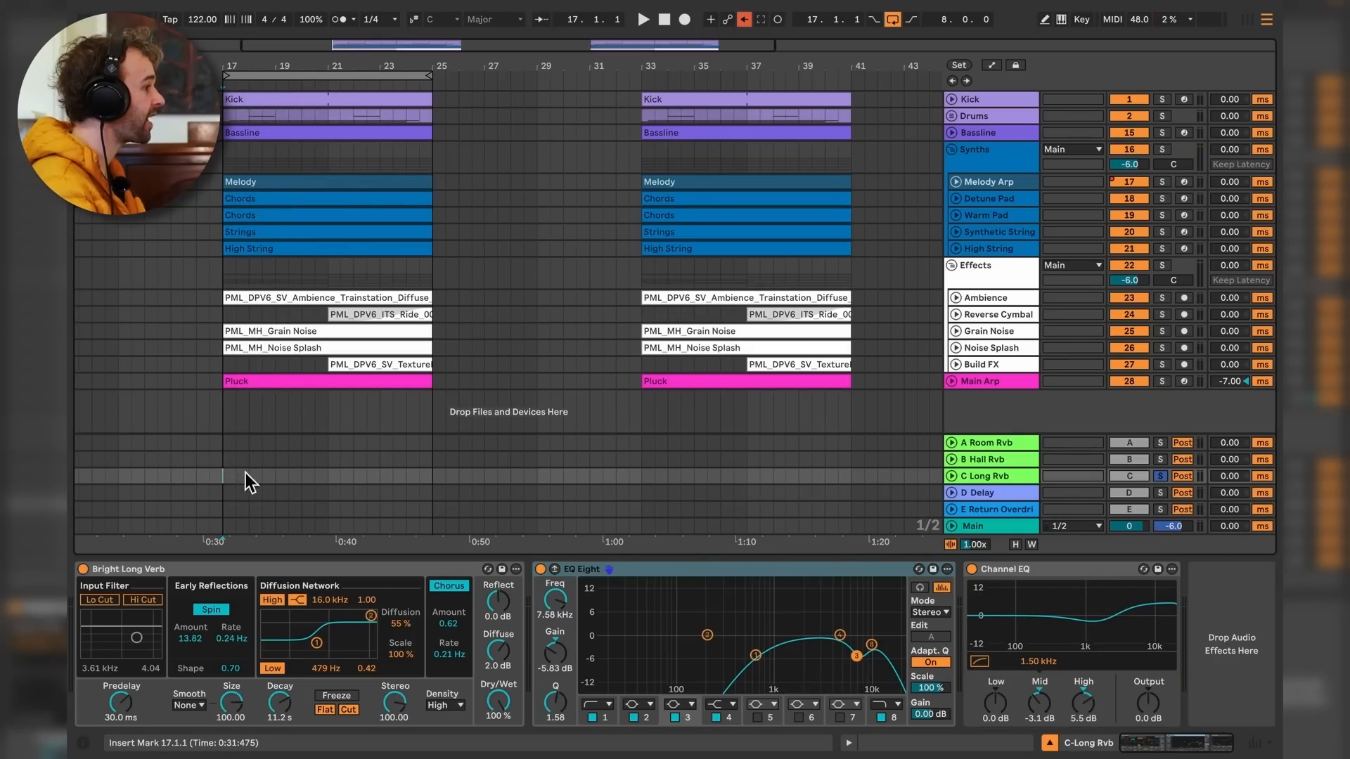
Look at the Build FX texture clip and the Drums group's clips across bars 23 to 25.
{"action": "left_click", "coordinate": [383, 364]}
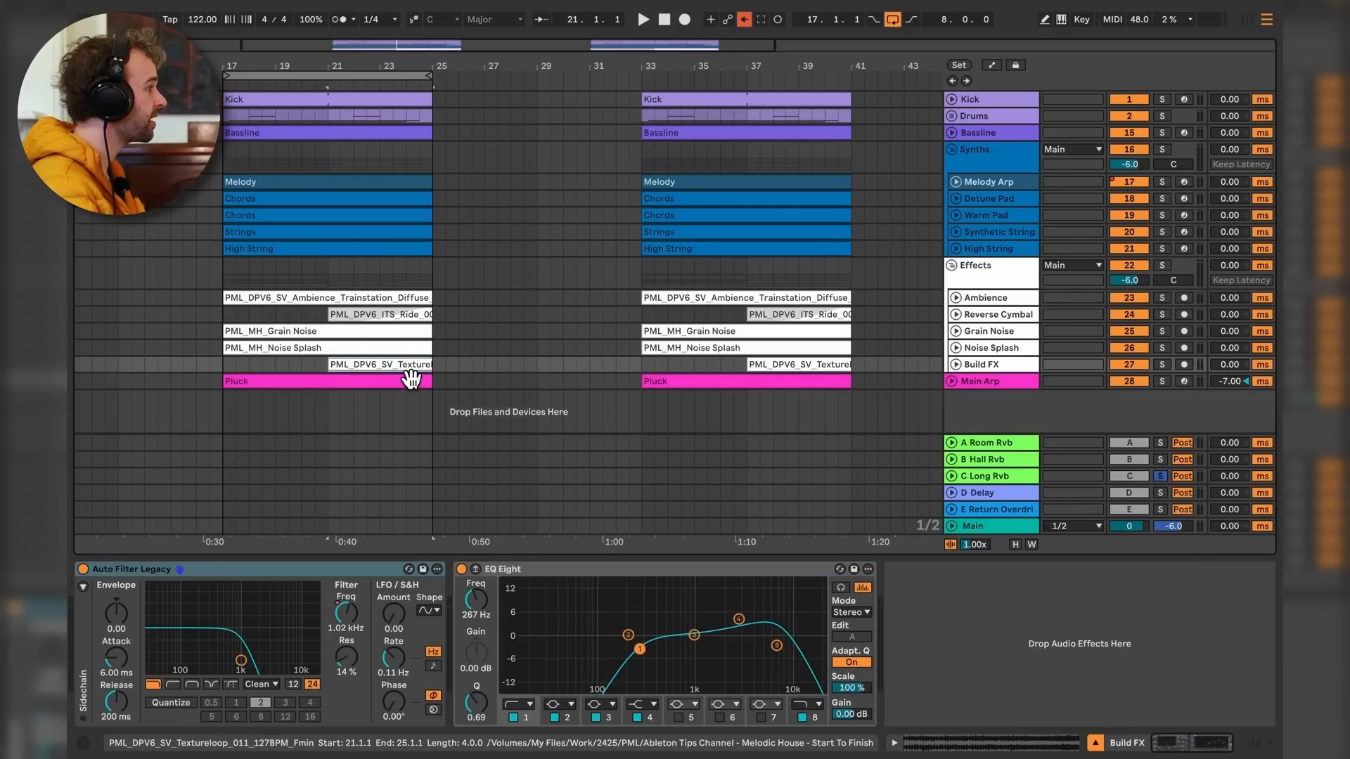
{"action": "left_click", "coordinate": [993, 116]}
{"action": "left_click", "coordinate": [953, 116]}
{"action": "left_click_drag", "start_coordinate": [381, 153], "coordinate": [433, 150]}
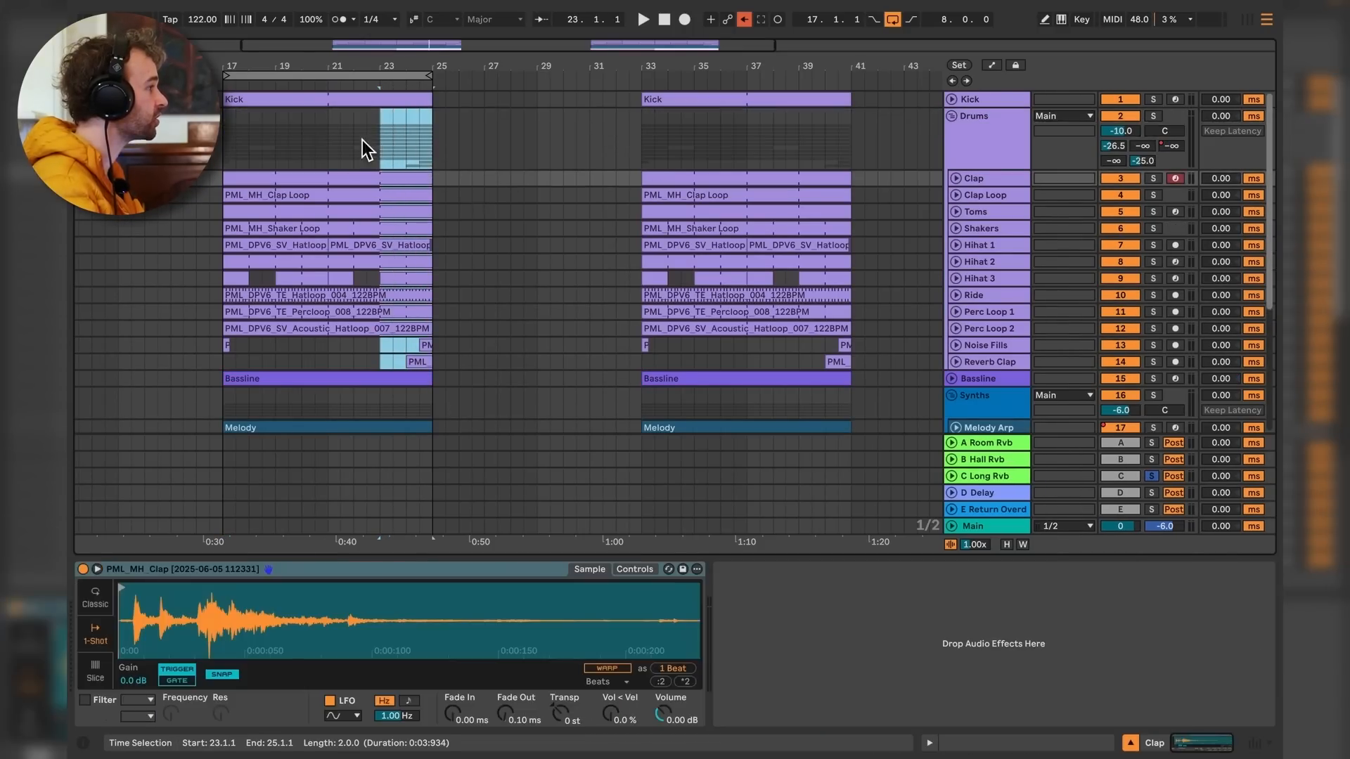
{"action": "left_click", "coordinate": [952, 116]}
Solo the Delay return, review its Delay, Reverb and EQ Eight, and audition it from bar 17.
{"action": "left_click", "coordinate": [1161, 493]}
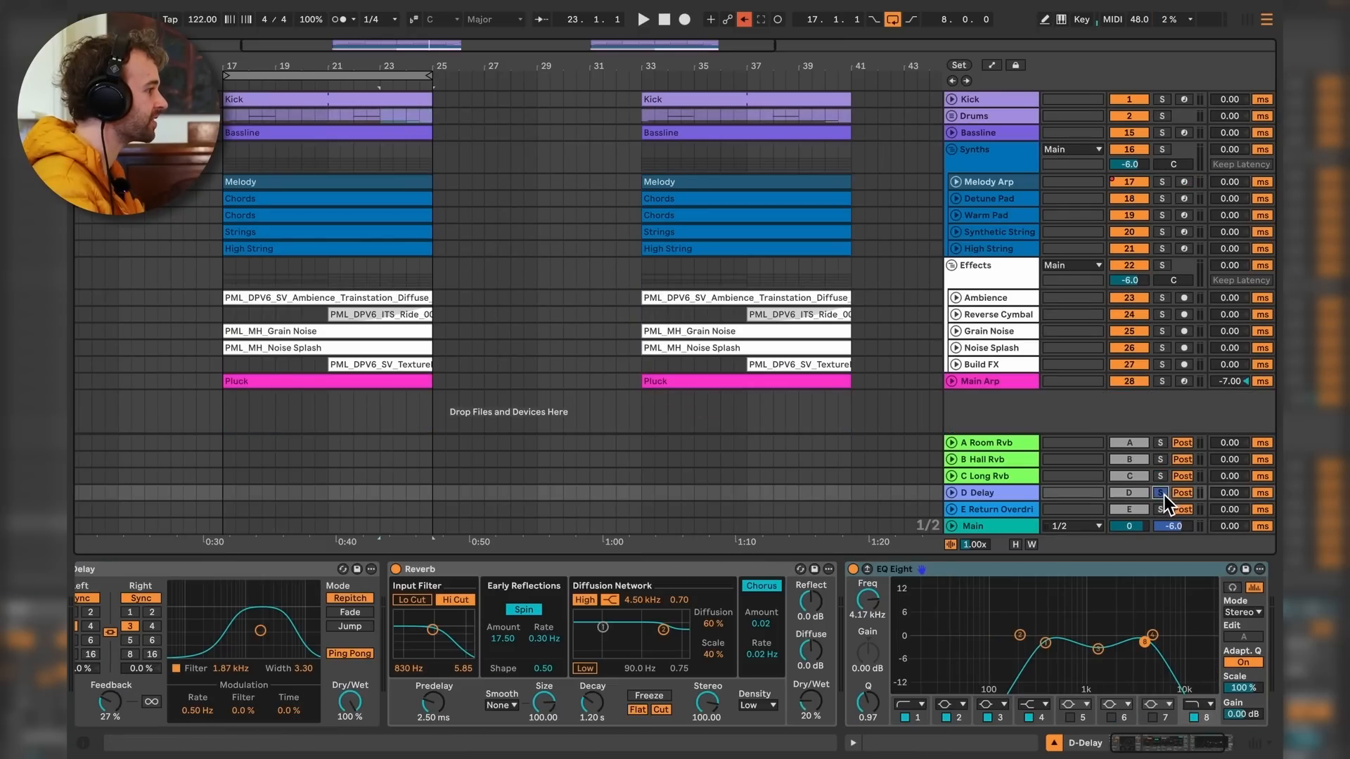
{"action": "left_click", "coordinate": [1010, 495]}
{"action": "scroll", "coordinate": [250, 577], "scroll_direction": "left", "scroll_amount": 1}
{"action": "left_click", "coordinate": [147, 568]}
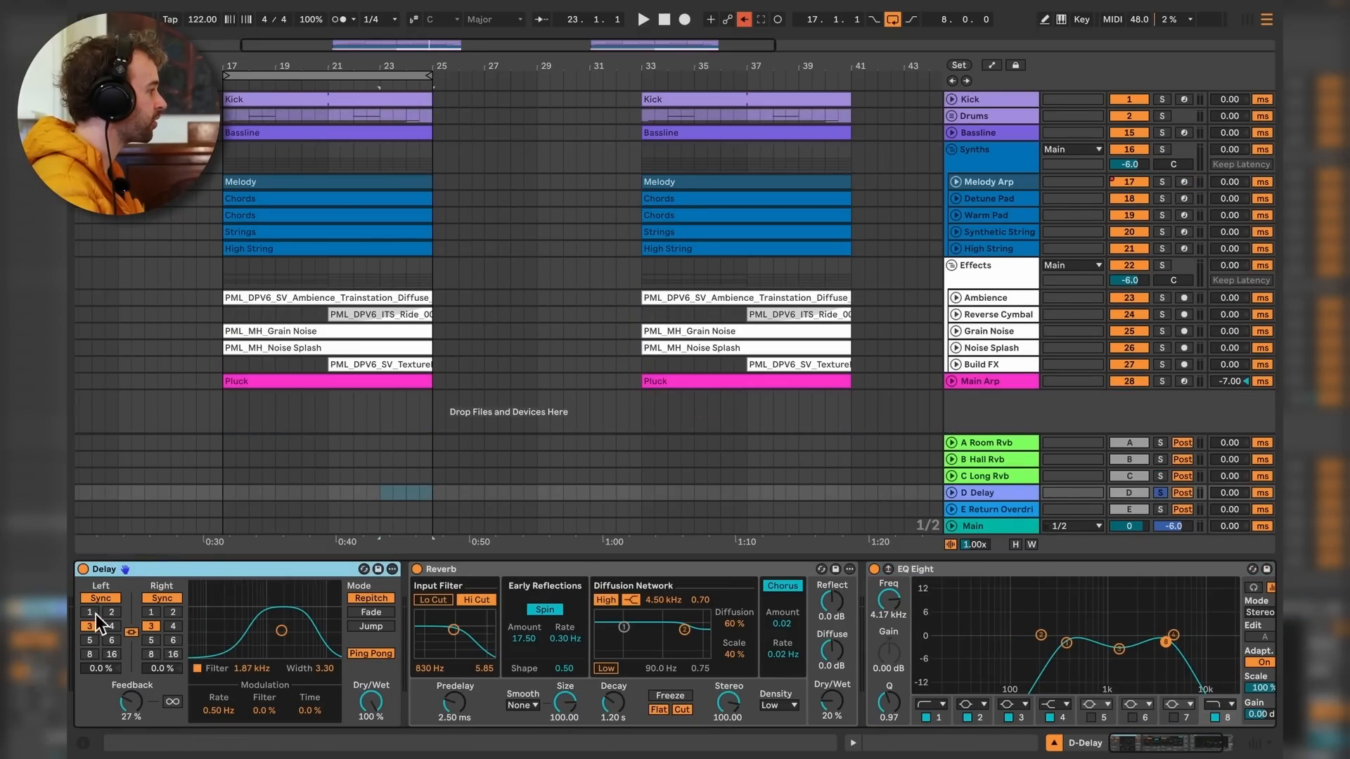
{"action": "left_click", "coordinate": [635, 568]}
{"action": "mouse_move", "coordinate": [1133, 603]}
{"action": "left_mouse_down"}
{"action": "mouse_move", "coordinate": [874, 617]}
{"action": "mouse_move", "coordinate": [1138, 604]}
{"action": "left_mouse_up"}
{"action": "left_click", "coordinate": [222, 498]}
{"action": "key", "text": "space"}
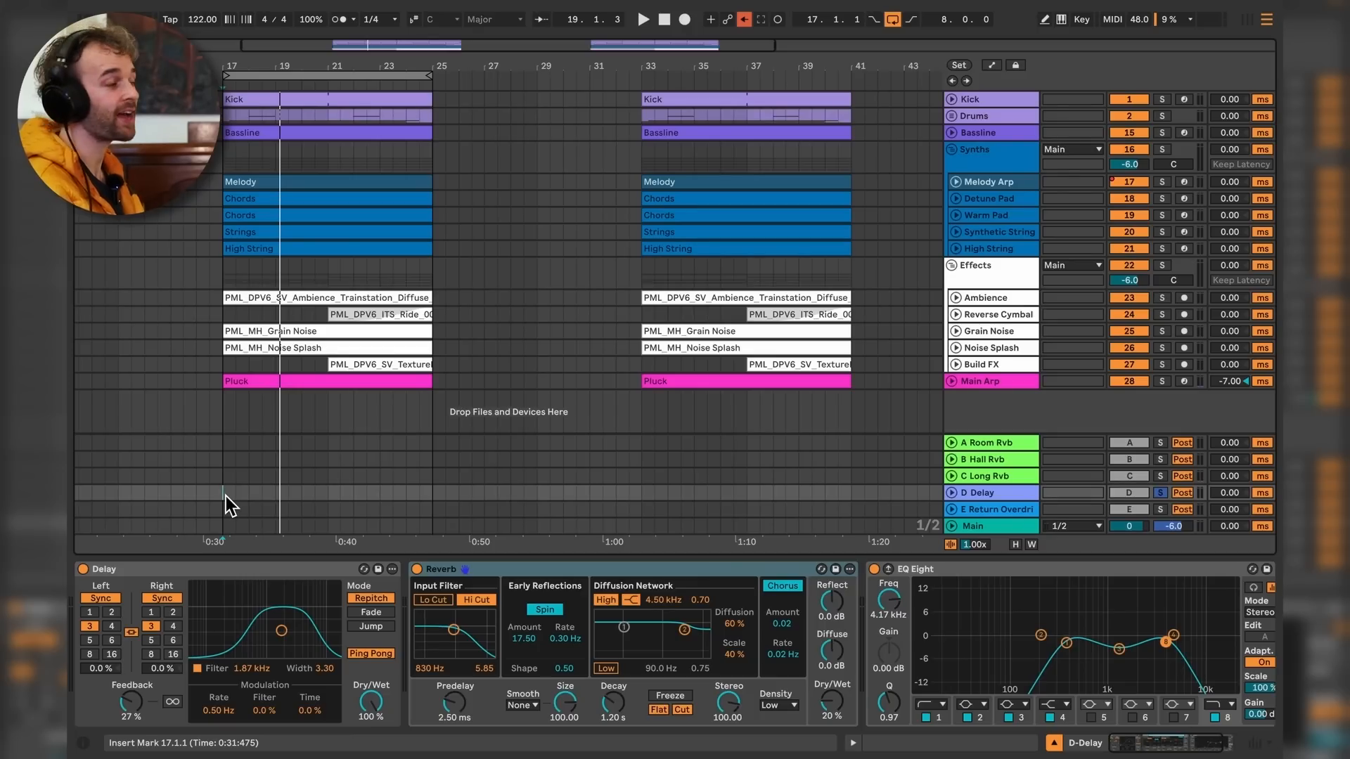
Solo the Return Overdrive track and audition its fuzz effect from bar 17.
{"action": "left_click", "coordinate": [1008, 509]}
{"action": "left_click", "coordinate": [1161, 509]}
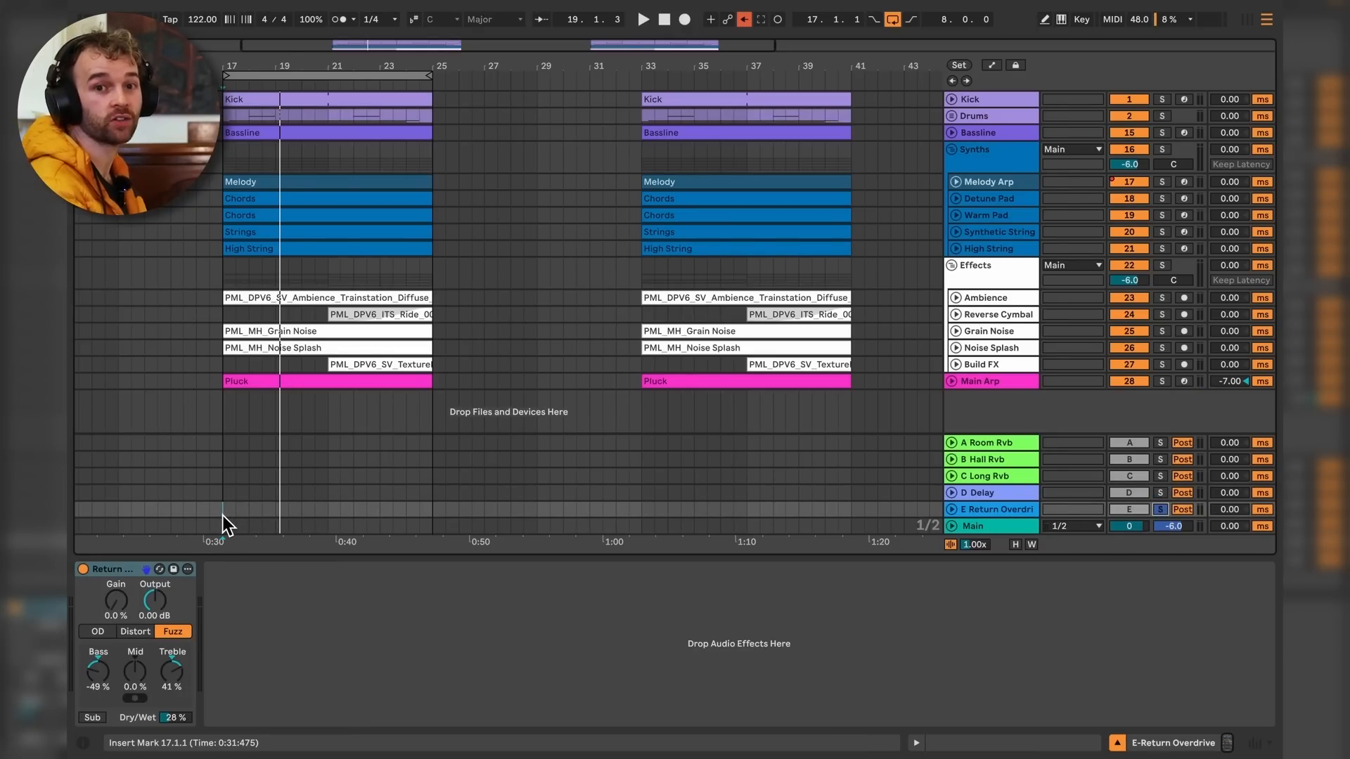
{"action": "key", "text": "space"}
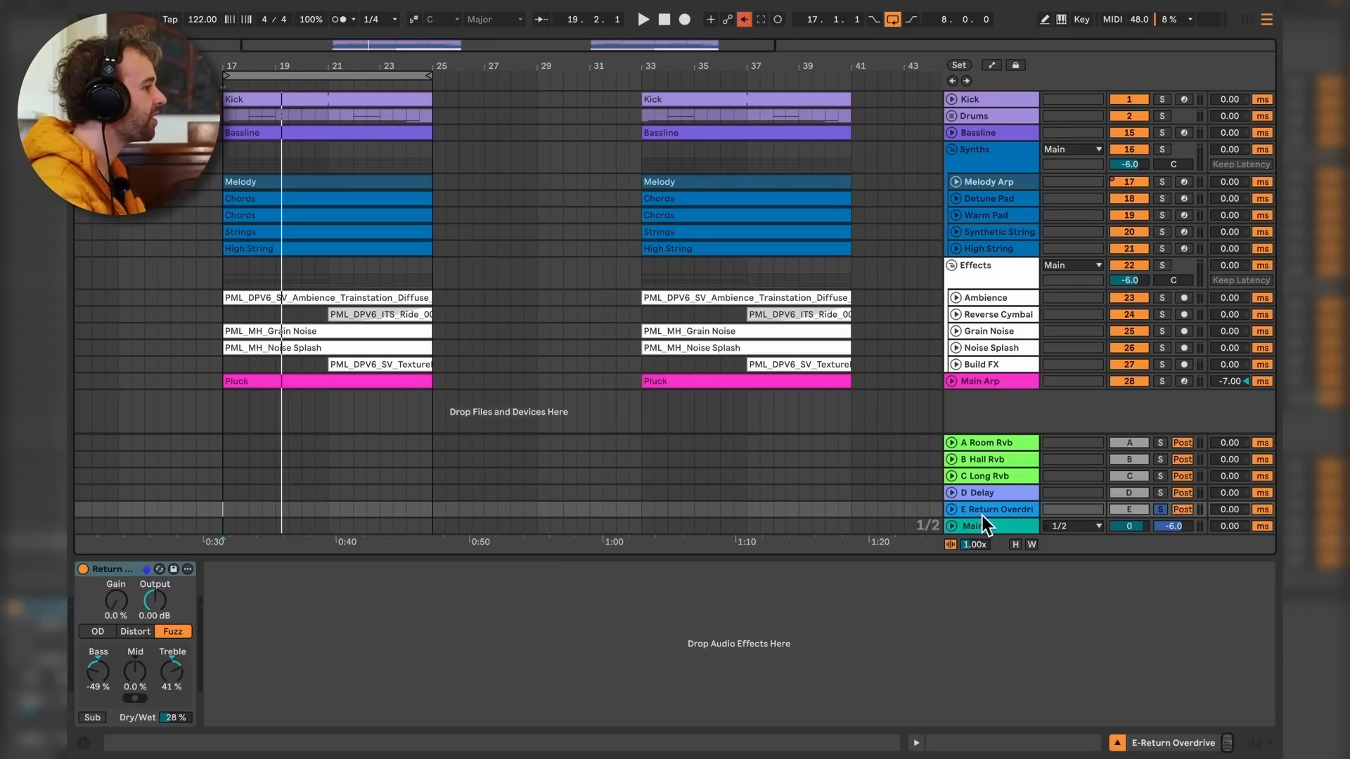
Unsolo the Return Overdrive track and review the Main track's Glue Compressor and Limiter.
{"action": "left_click", "coordinate": [1001, 529]}
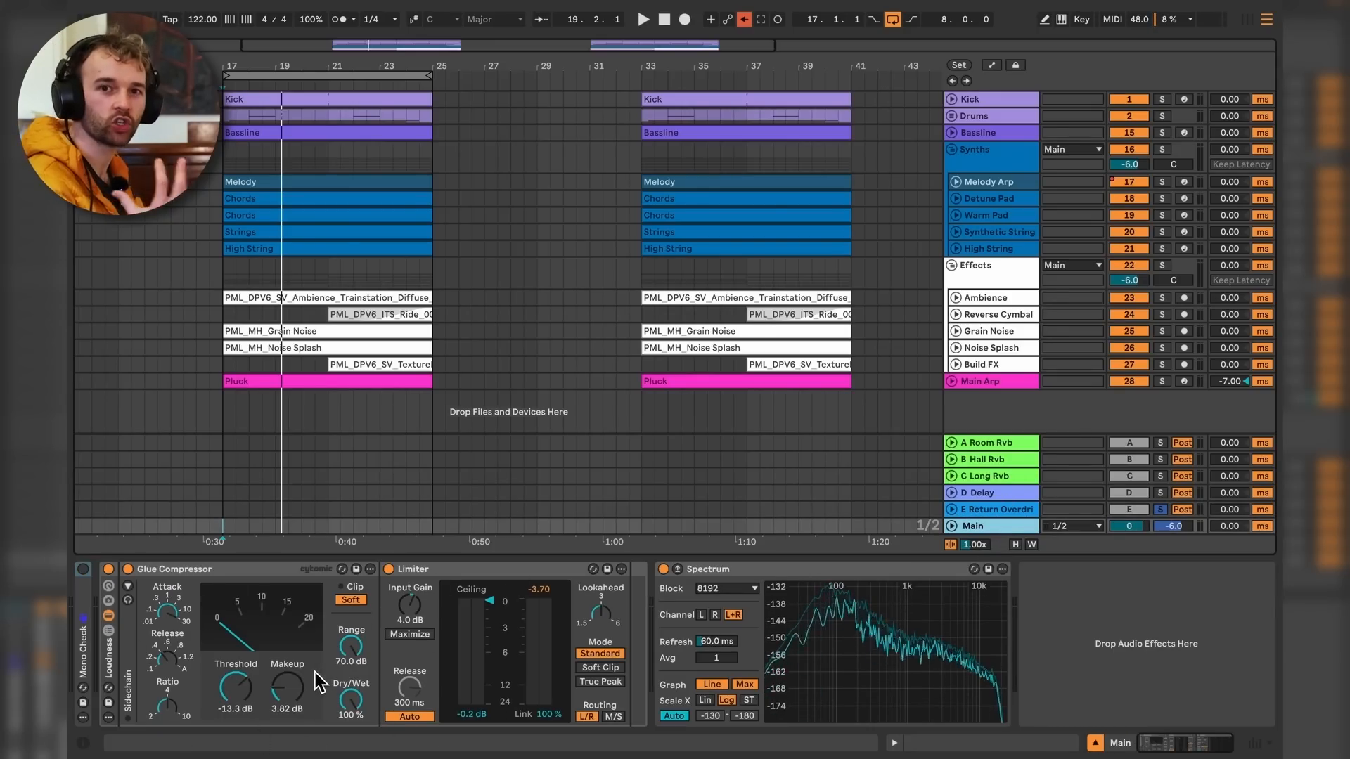
{"action": "left_click", "coordinate": [1161, 510]}
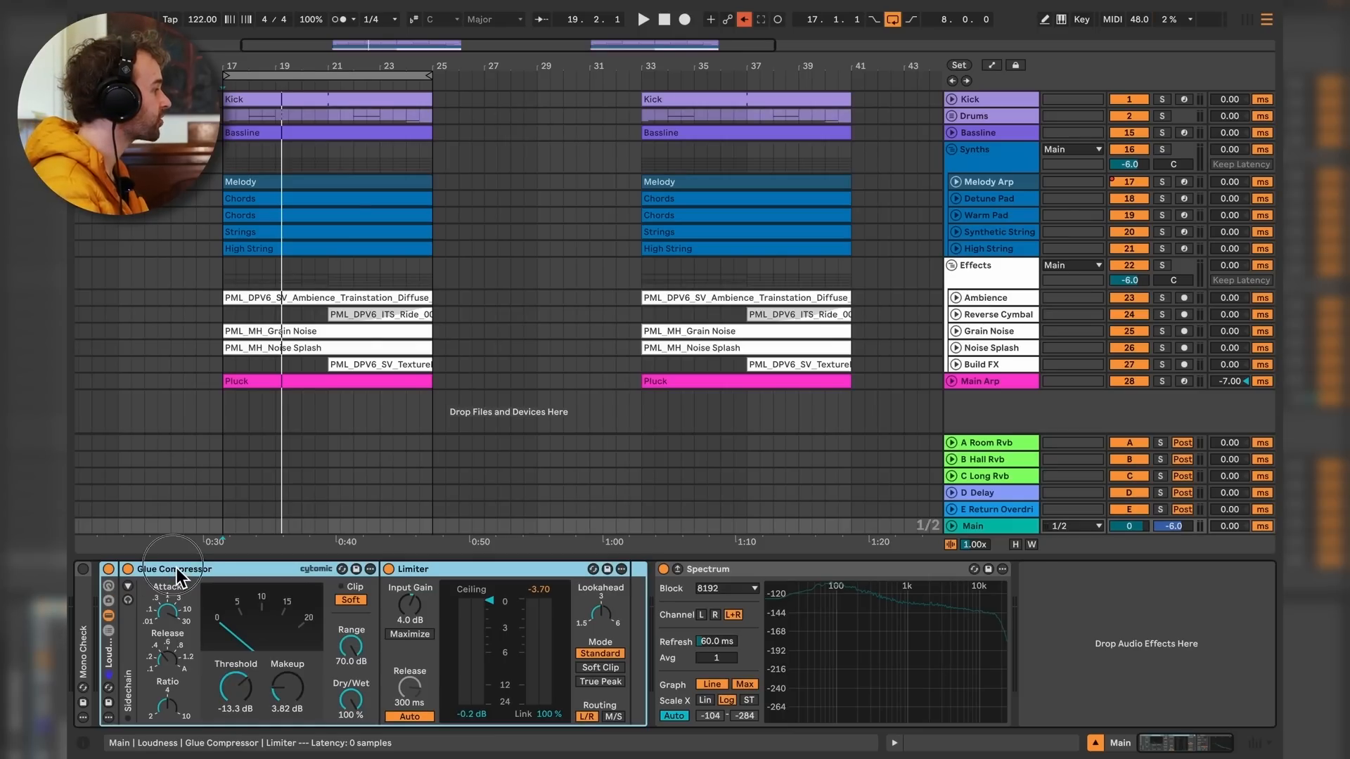
{"action": "left_click", "coordinate": [481, 566]}
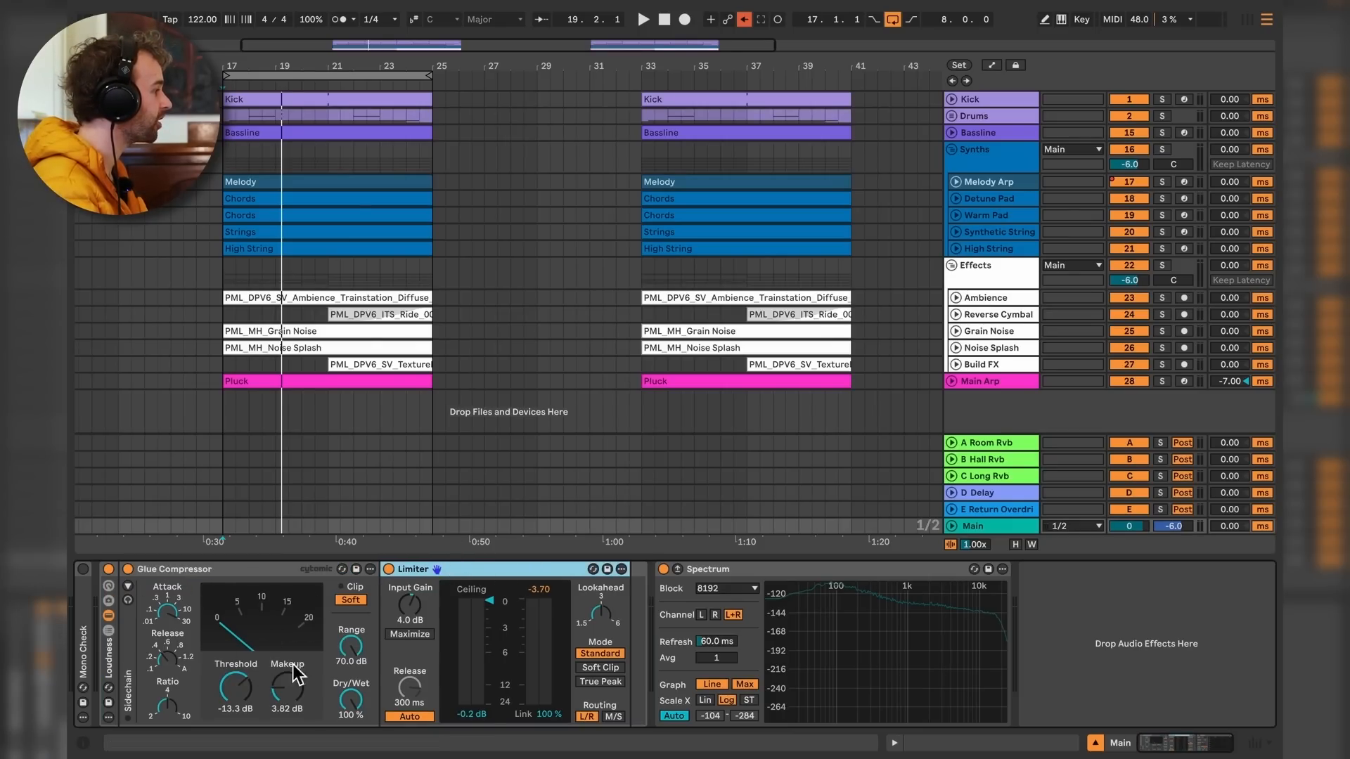
Bypass the Loudness rack on the Main track and play the full loop without it.
{"action": "left_click", "coordinate": [111, 664]}
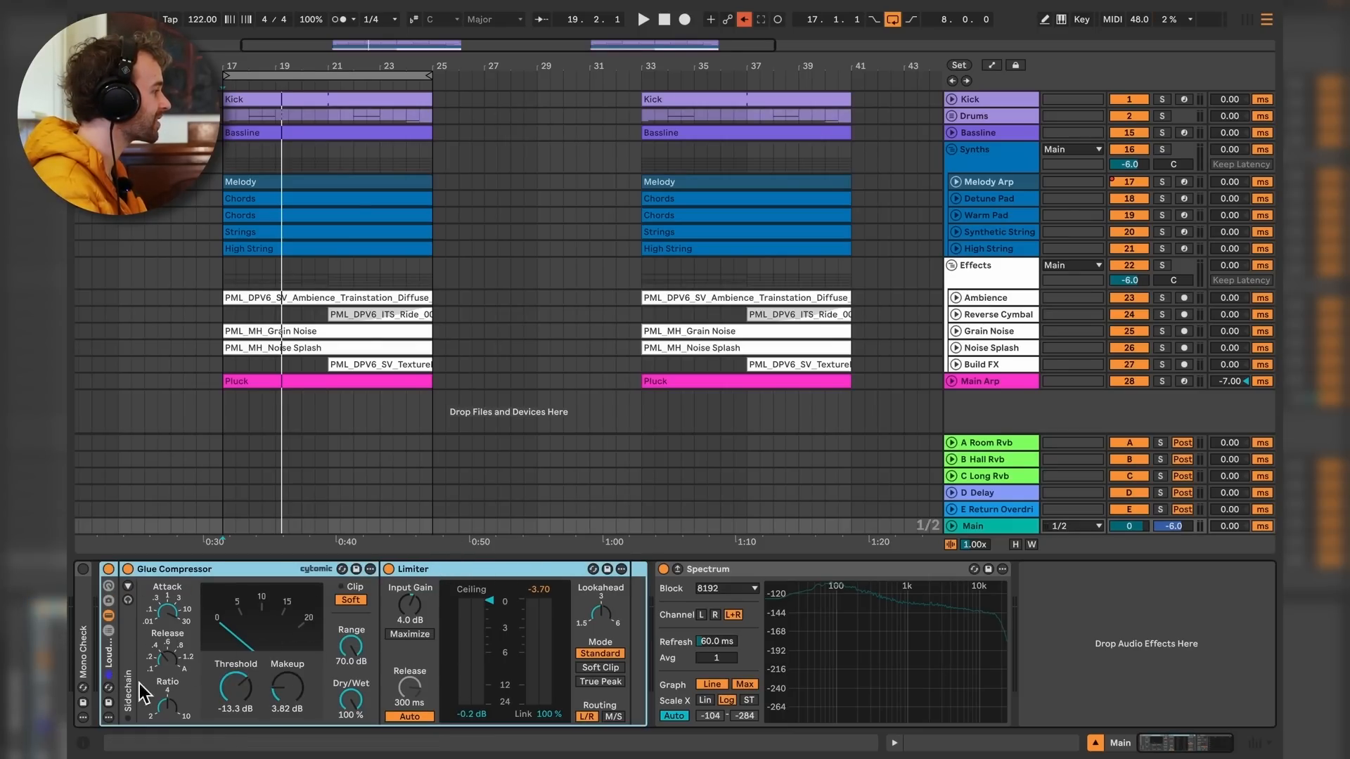
{"action": "left_click", "coordinate": [109, 569]}
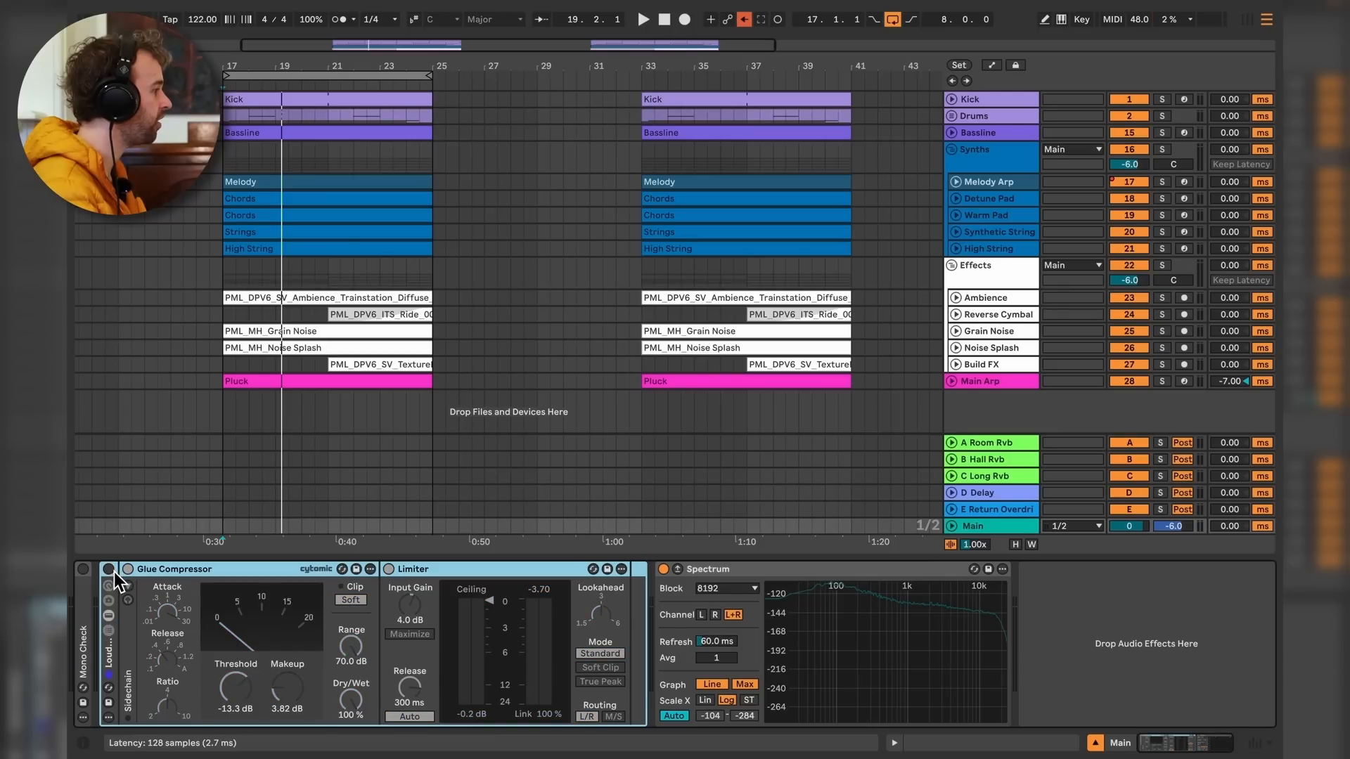
{"action": "key", "text": "space"}
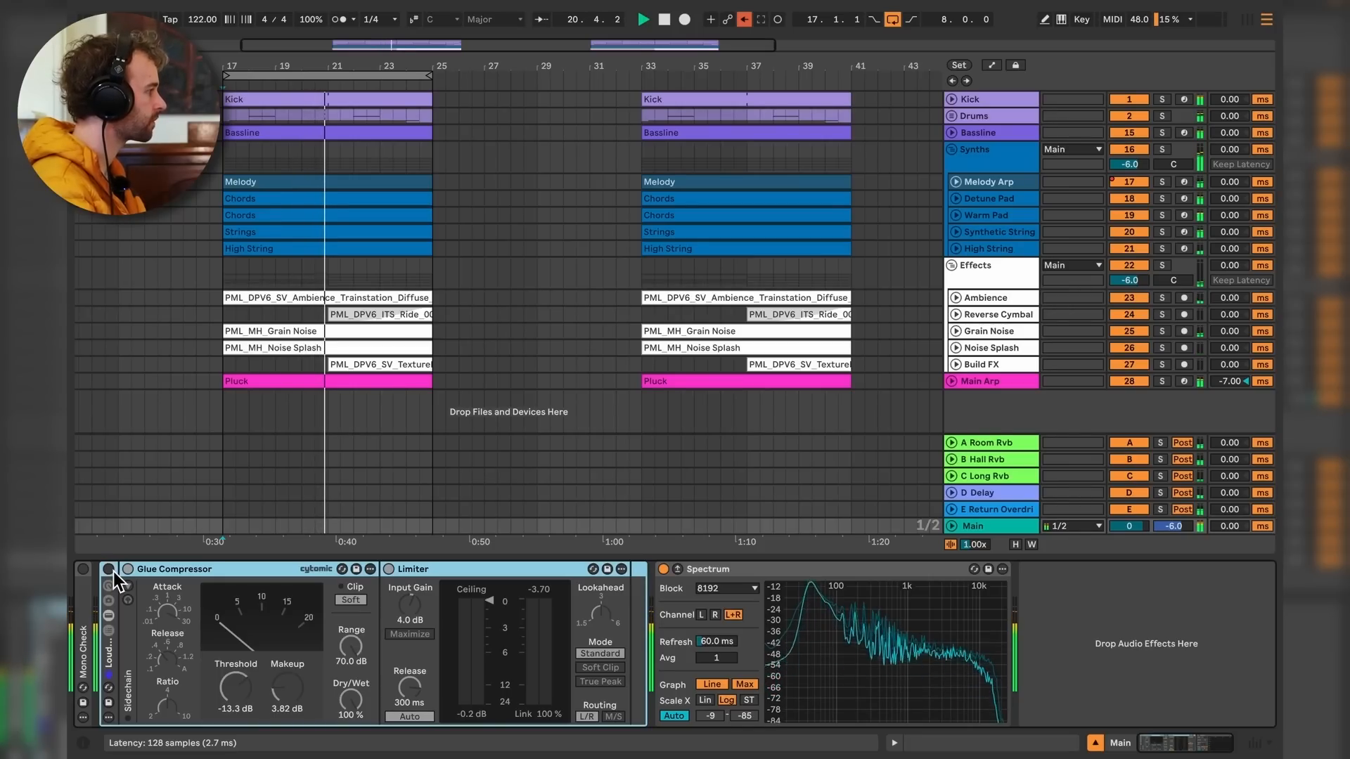
Turn the Loudness rack on the Main track back on and play the full loop from bar 17.
{"action": "key", "text": "space"}
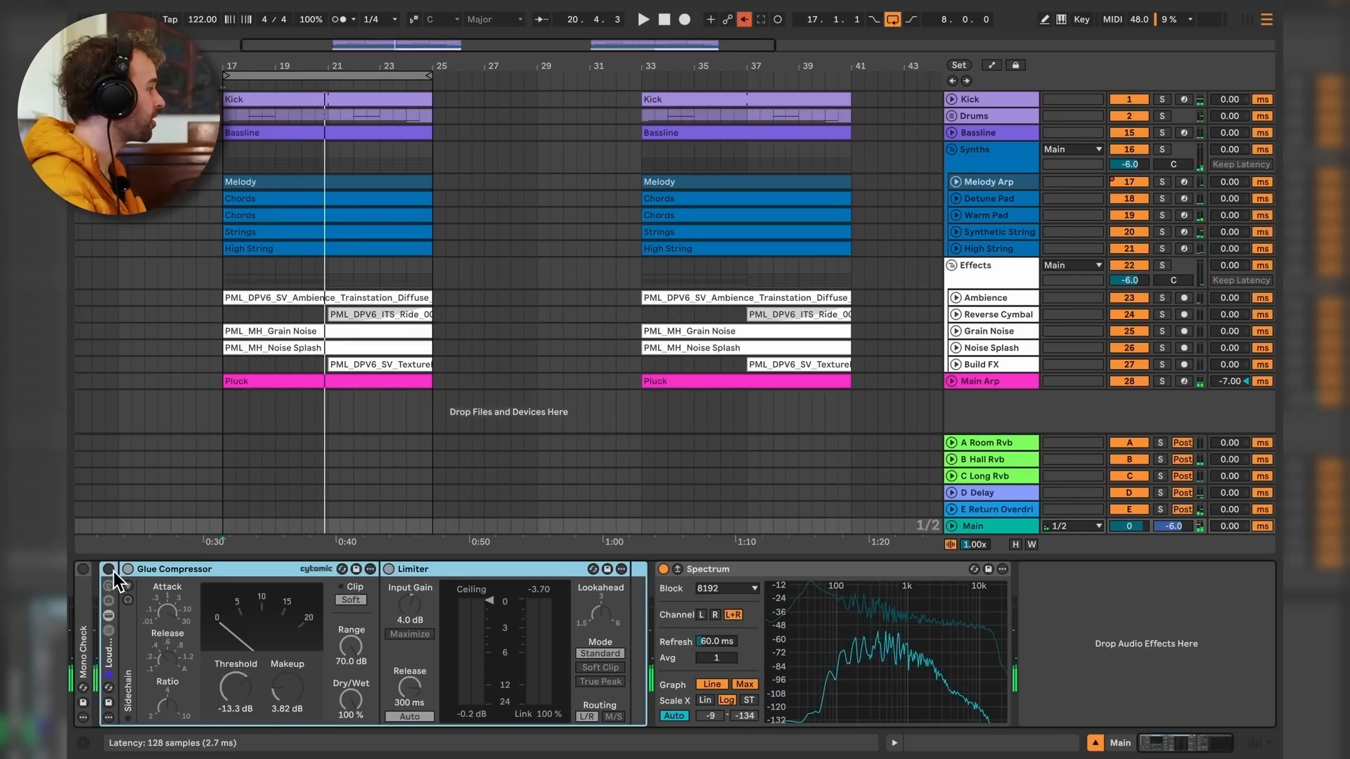
{"action": "left_click", "coordinate": [110, 570]}
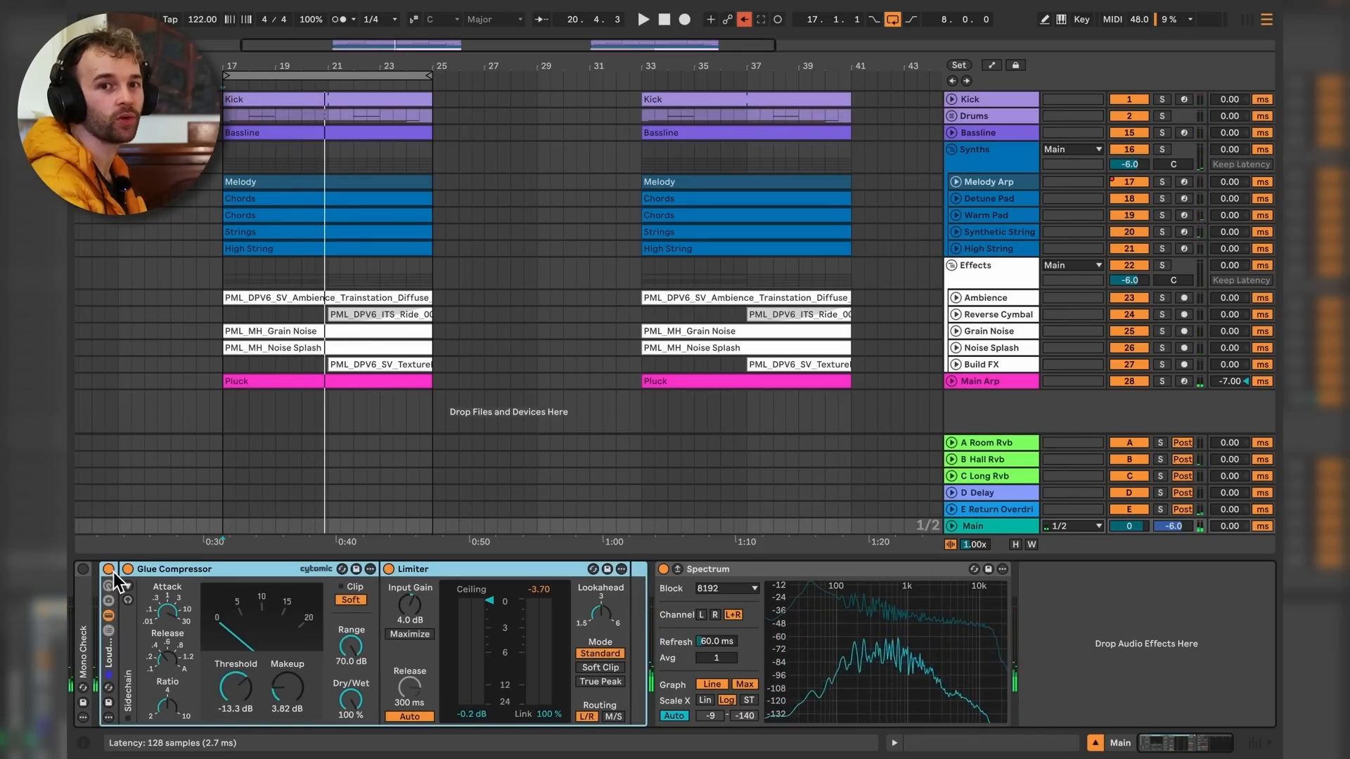
{"action": "key", "text": "space"}
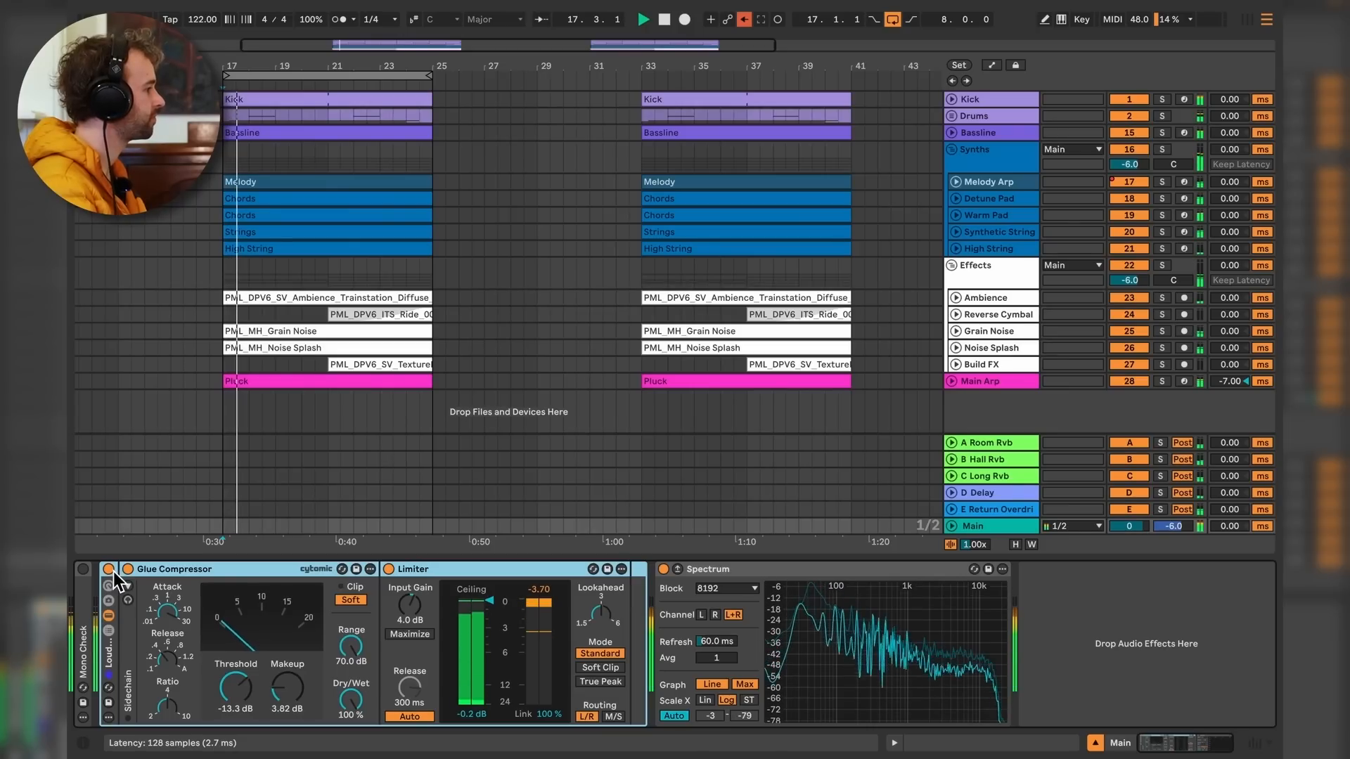
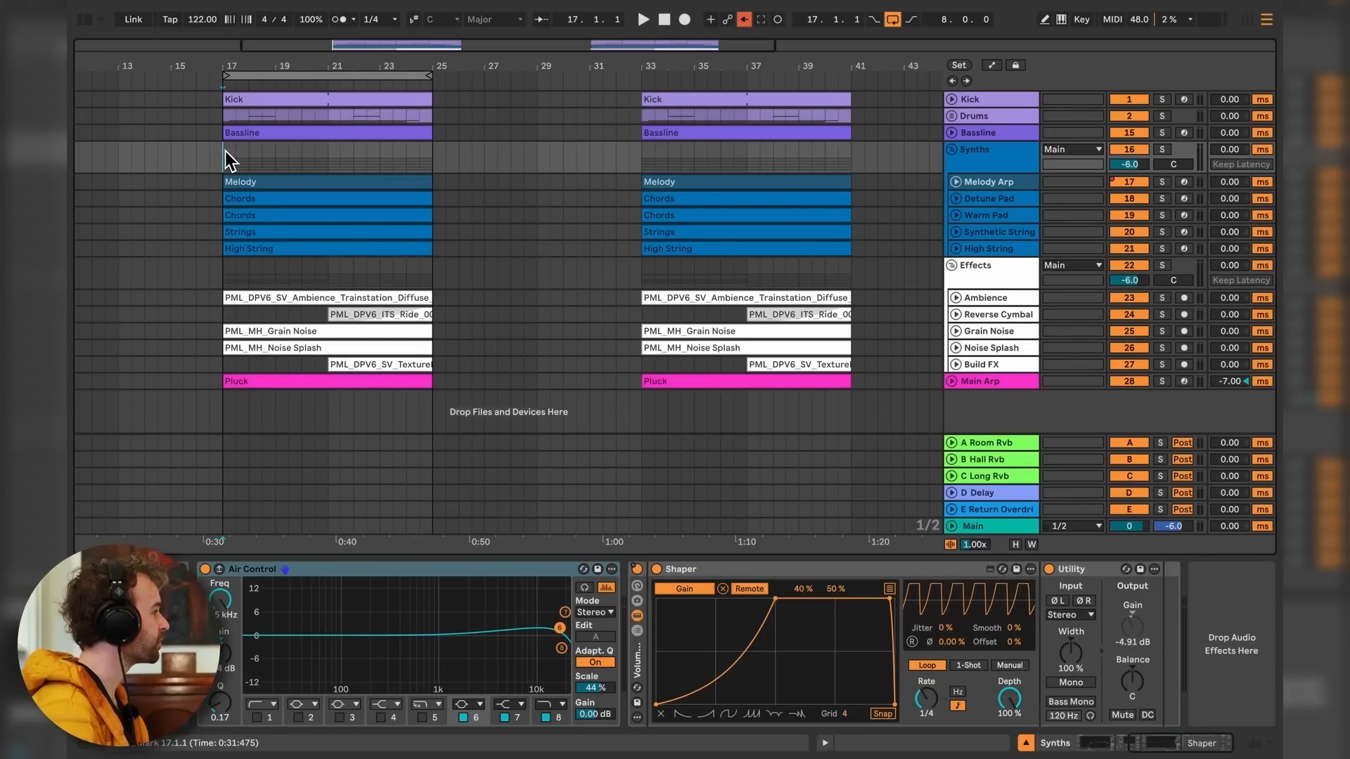
Insert 80 bars of empty time at bar 1, ahead of the existing loop clips.
{"action": "left_click_drag", "start_coordinate": [79, 154], "coordinate": [778, 192]}
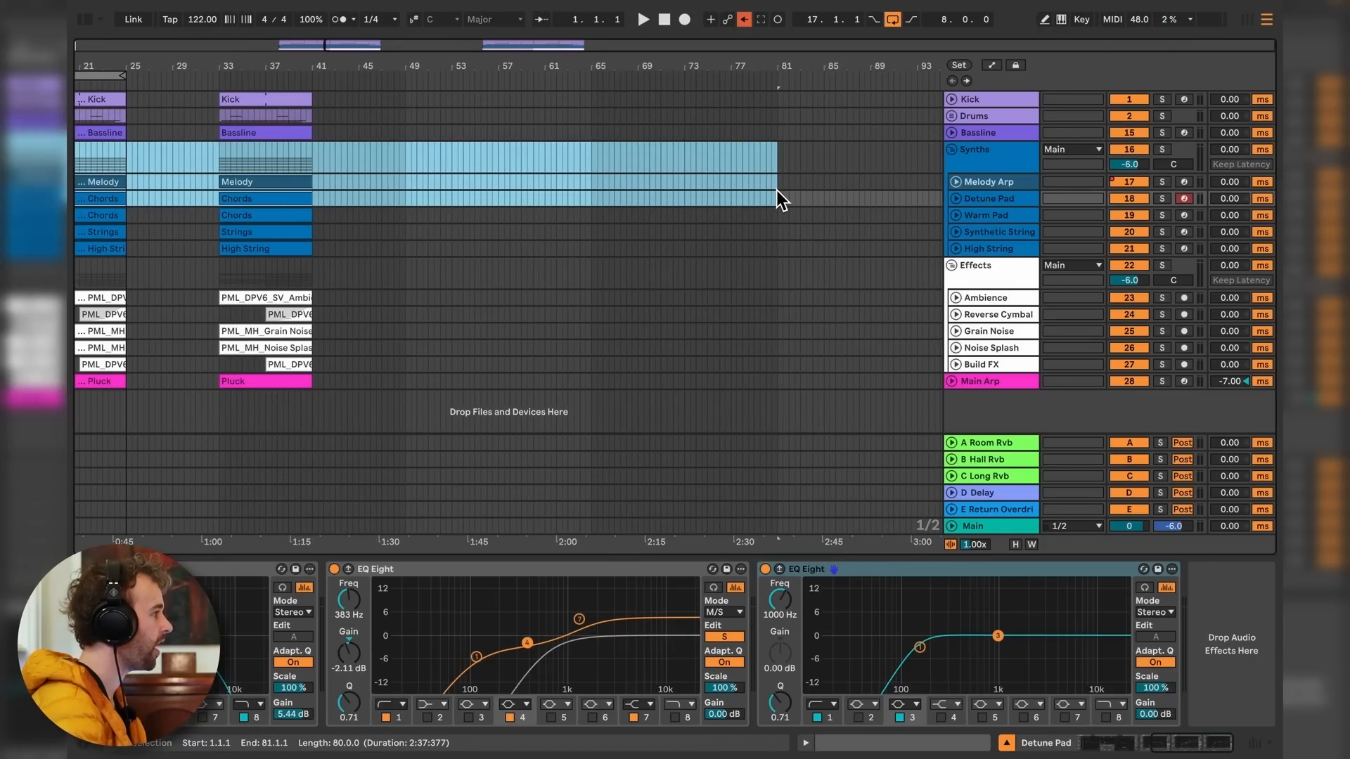
{"action": "key", "text": "ctrl+i"}
{"action": "scroll", "coordinate": [236, 201], "scroll_direction": "down", "scroll_amount": 5}
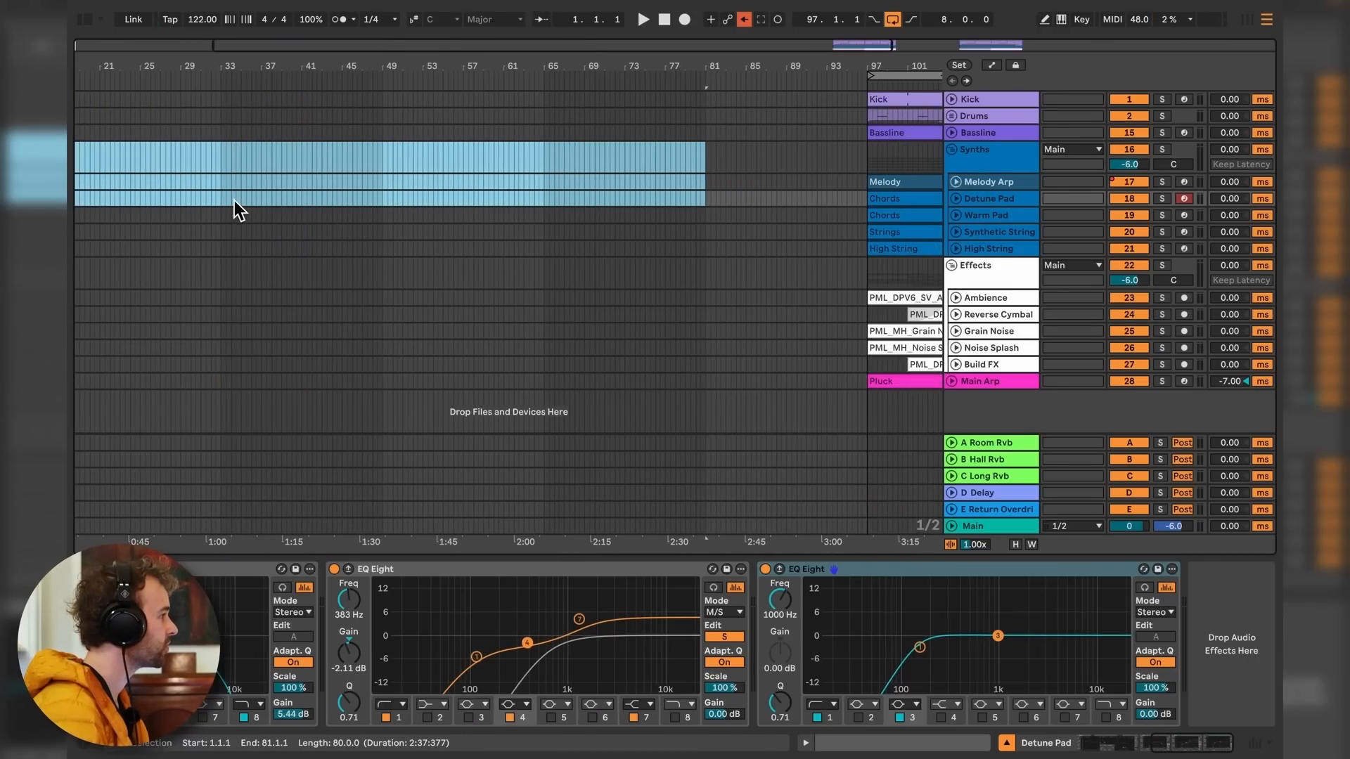
{"action": "left_click_drag", "start_coordinate": [236, 201], "coordinate": [326, 201]}
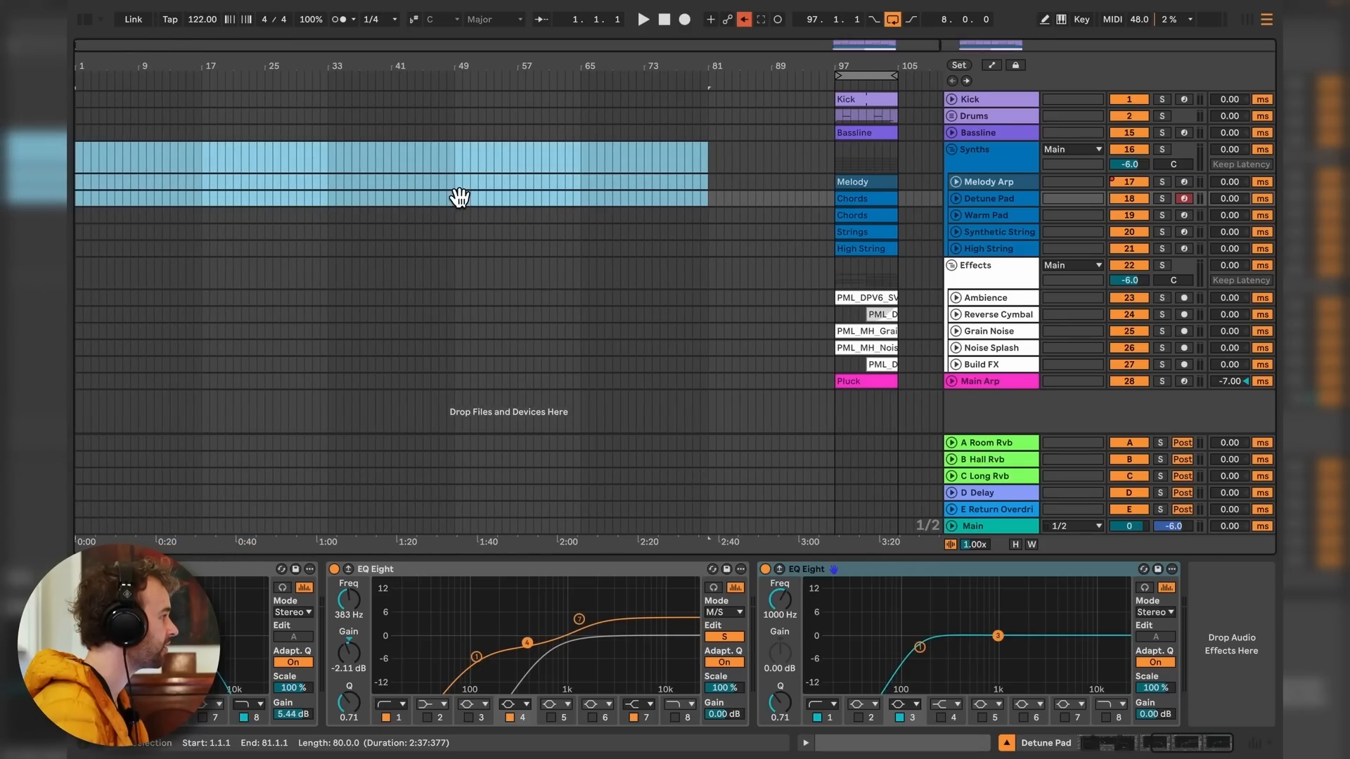
{"action": "left_click_drag", "start_coordinate": [77, 176], "coordinate": [711, 171]}
{"action": "left_click", "coordinate": [705, 170]}
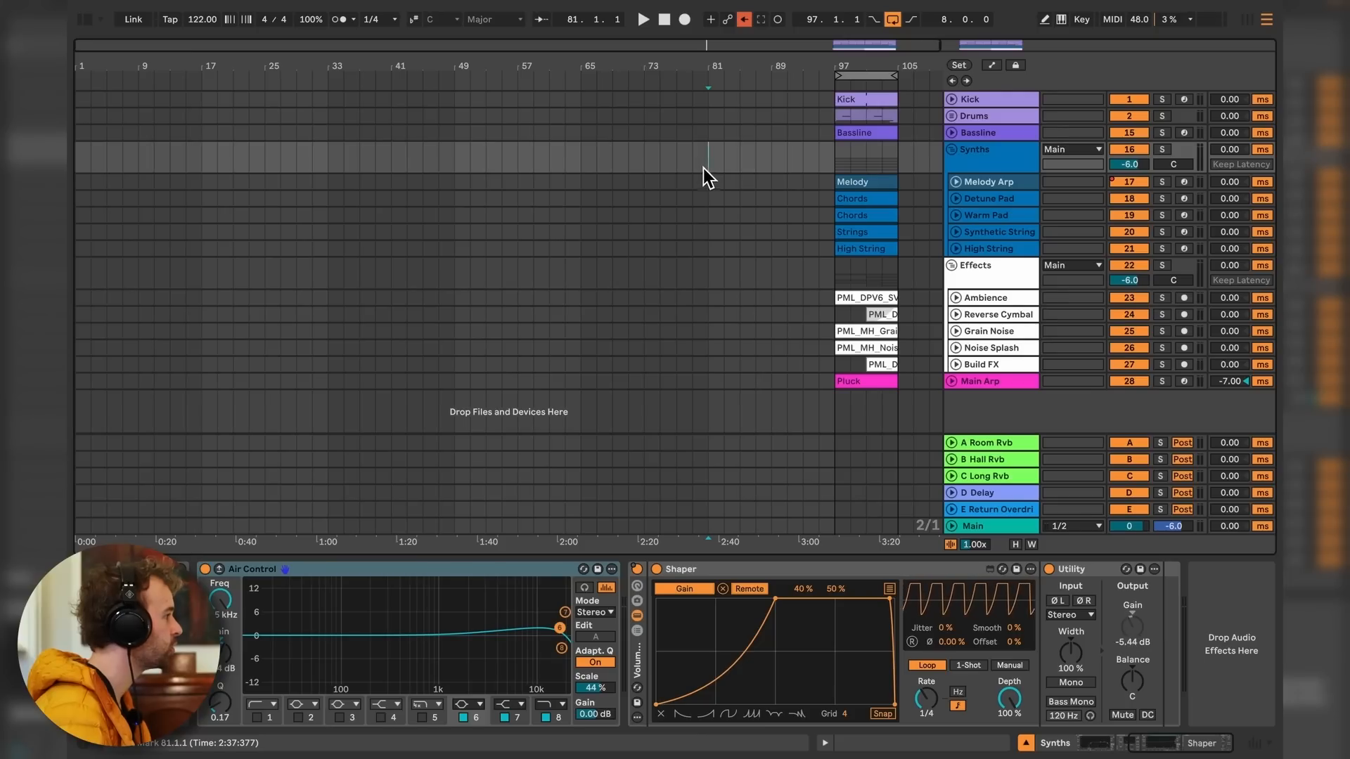
Add a locator named Intro at bar 1 of the arrangement.
{"action": "left_click_drag", "start_coordinate": [703, 167], "coordinate": [81, 154]}
{"action": "left_click", "coordinate": [78, 154]}
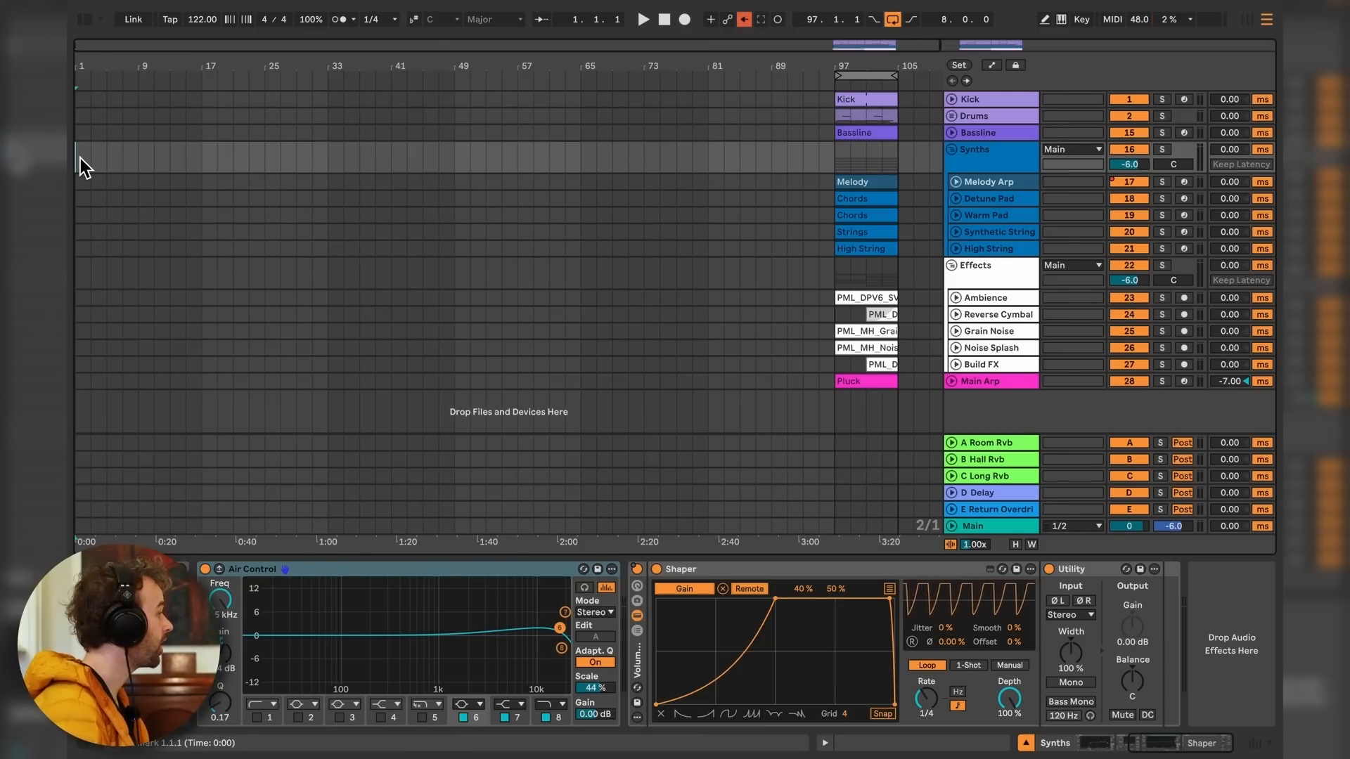
{"action": "right_click", "coordinate": [83, 88]}
{"action": "left_click", "coordinate": [102, 100]}
{"action": "type", "text": "Int"}
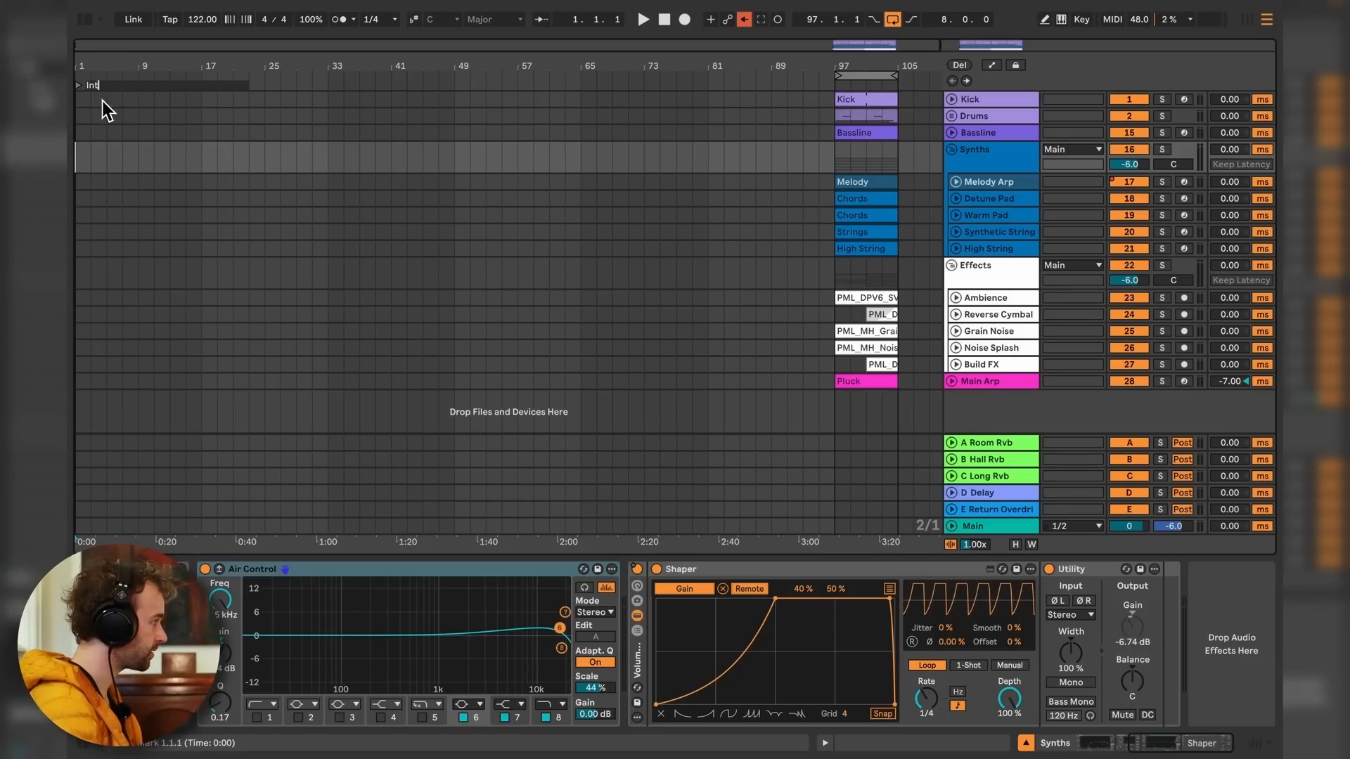
{"action": "type", "text": "ro"}
{"action": "key", "text": "Return"}
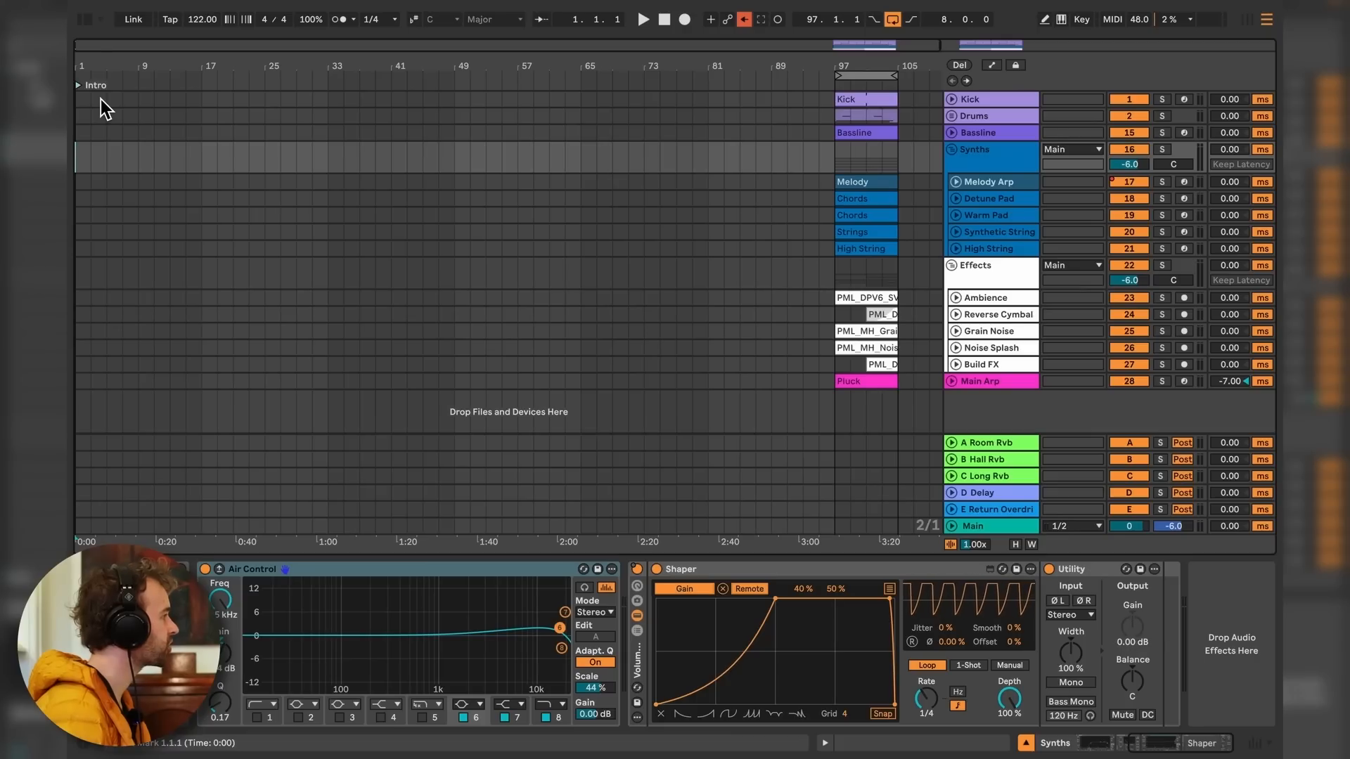
Add a locator named Melody at bar 25.
{"action": "right_click", "coordinate": [267, 88]}
{"action": "left_click", "coordinate": [288, 128]}
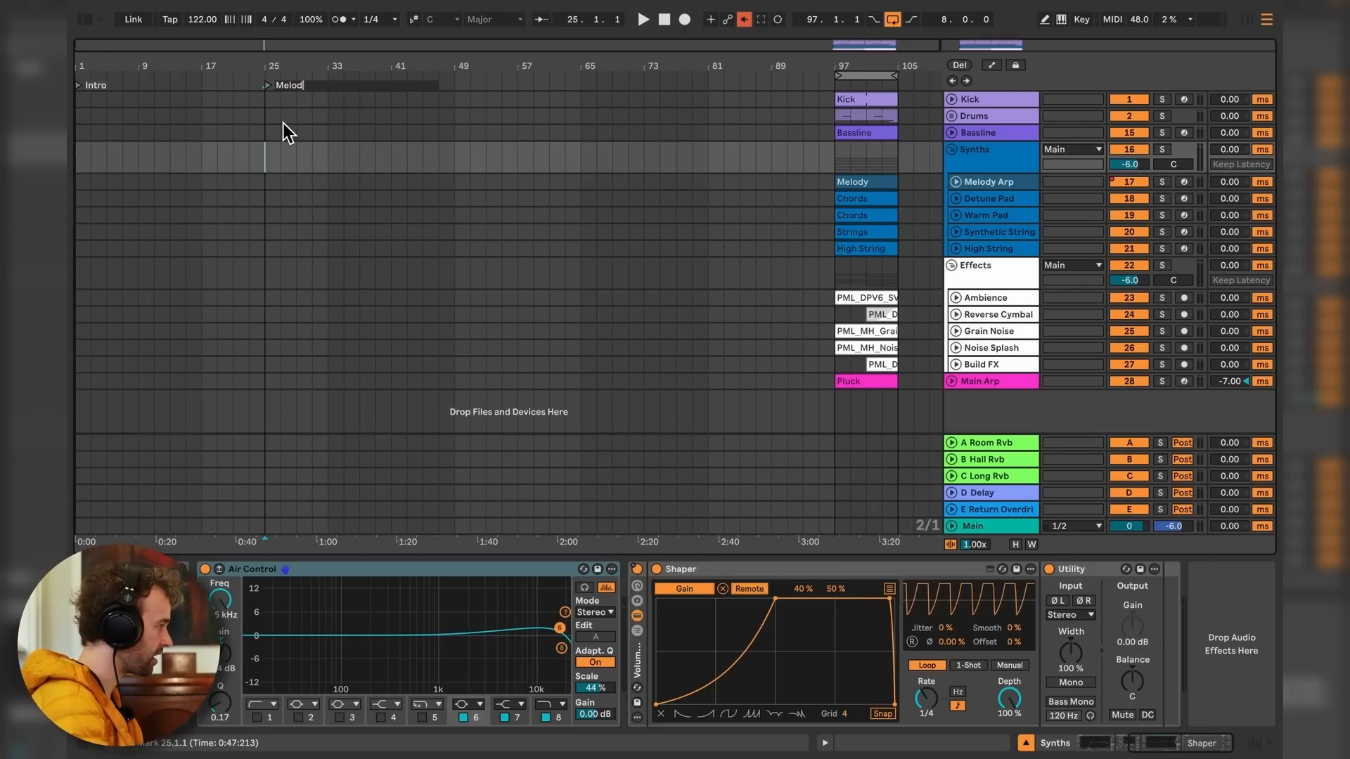
{"action": "type", "text": "y"}
{"action": "key", "text": "Return"}
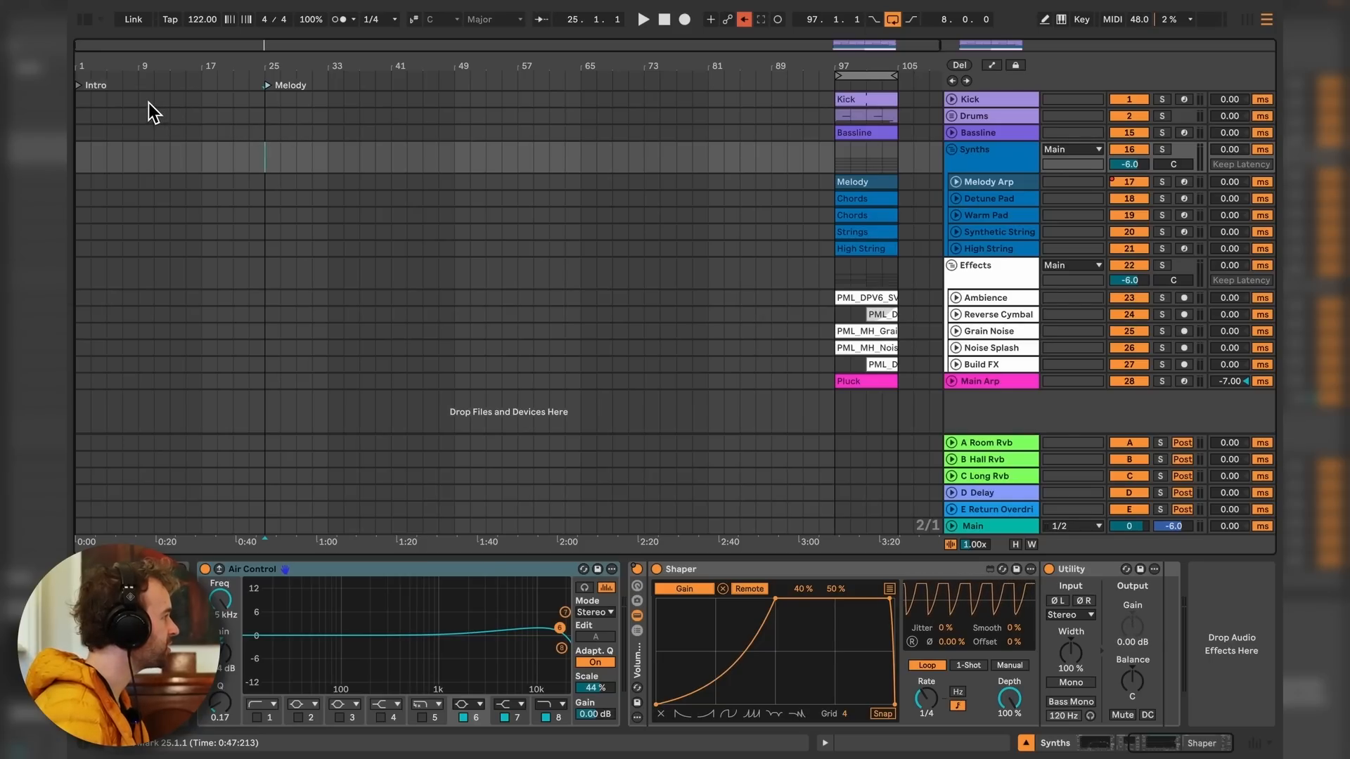
Add a locator named Drum Build at bar 9, between Intro and Melody.
{"action": "left_click_drag", "start_coordinate": [145, 102], "coordinate": [272, 102]}
{"action": "right_click", "coordinate": [141, 85]}
{"action": "left_click", "coordinate": [160, 126]}
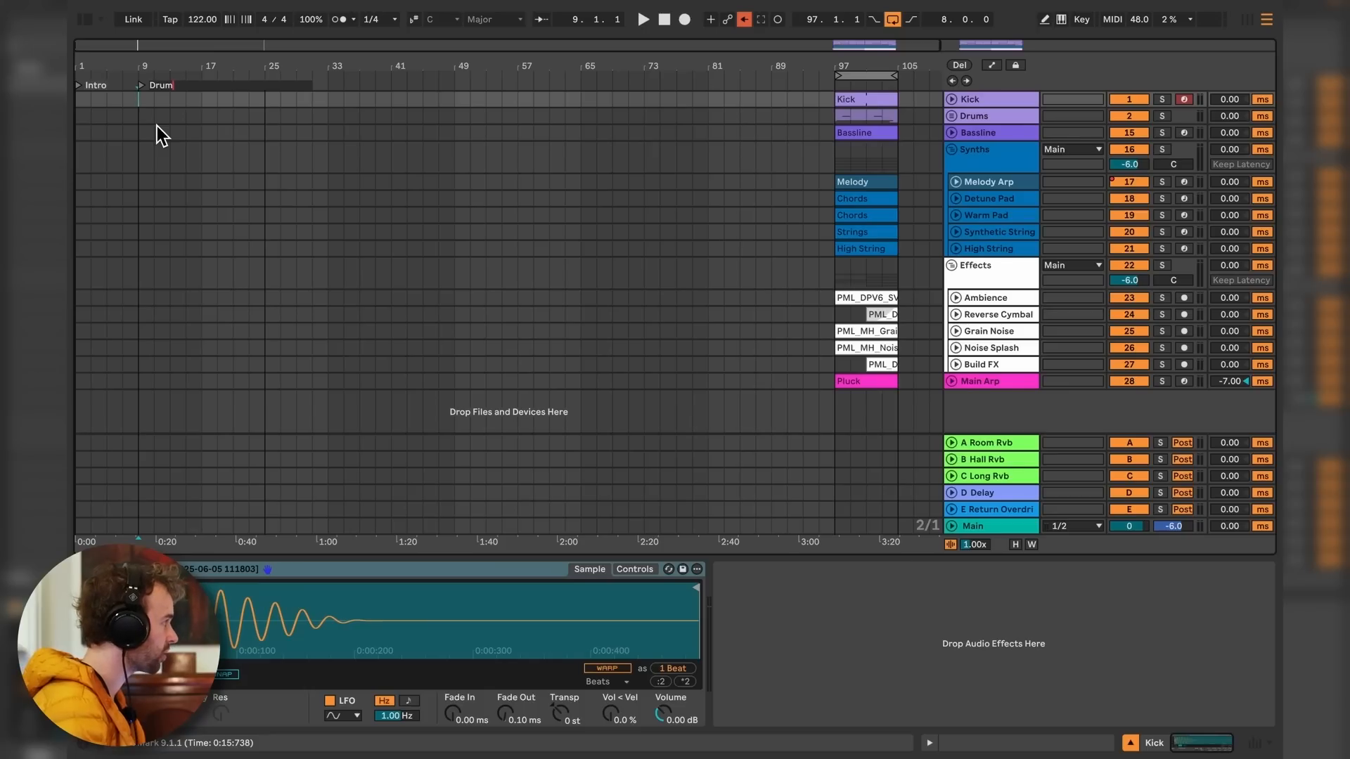
{"action": "type", "text": "Drum Buil"}
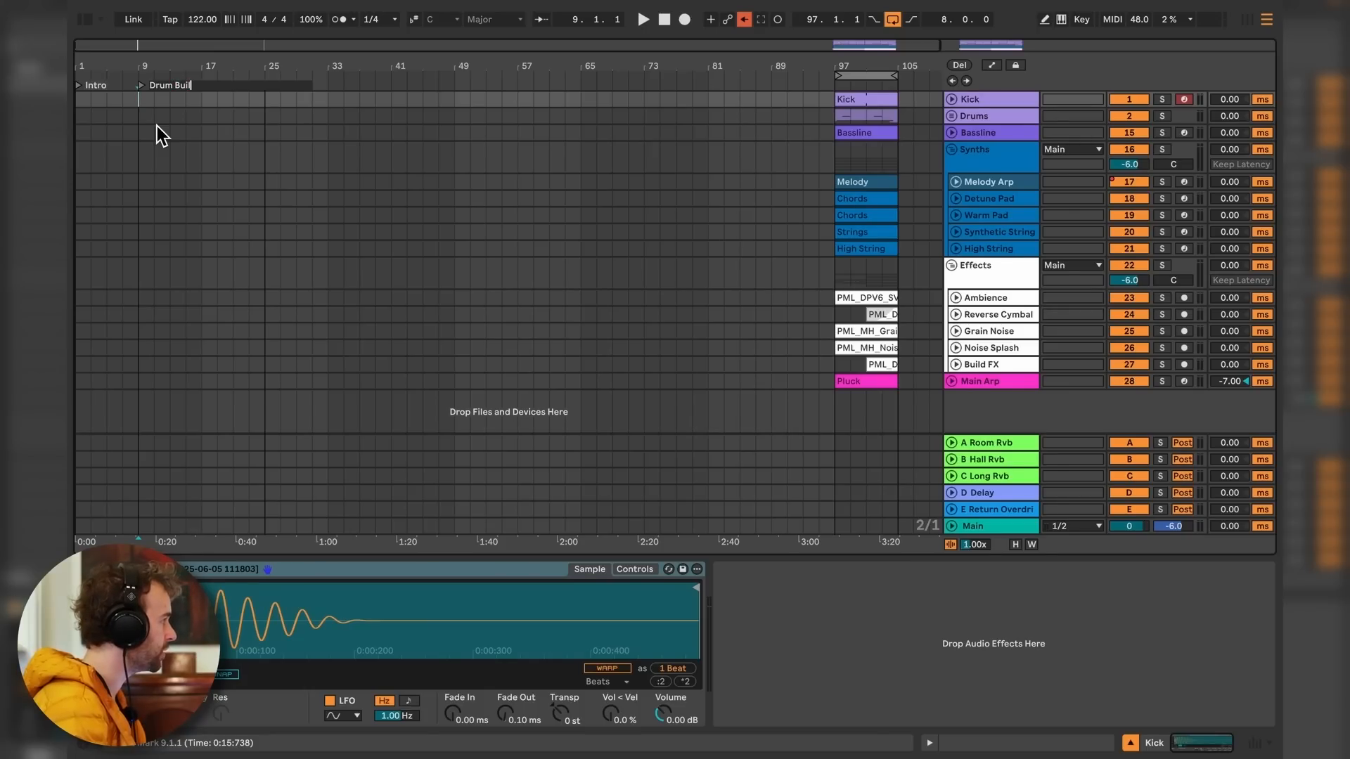
{"action": "type", "text": "d"}
{"action": "key", "text": "Return"}
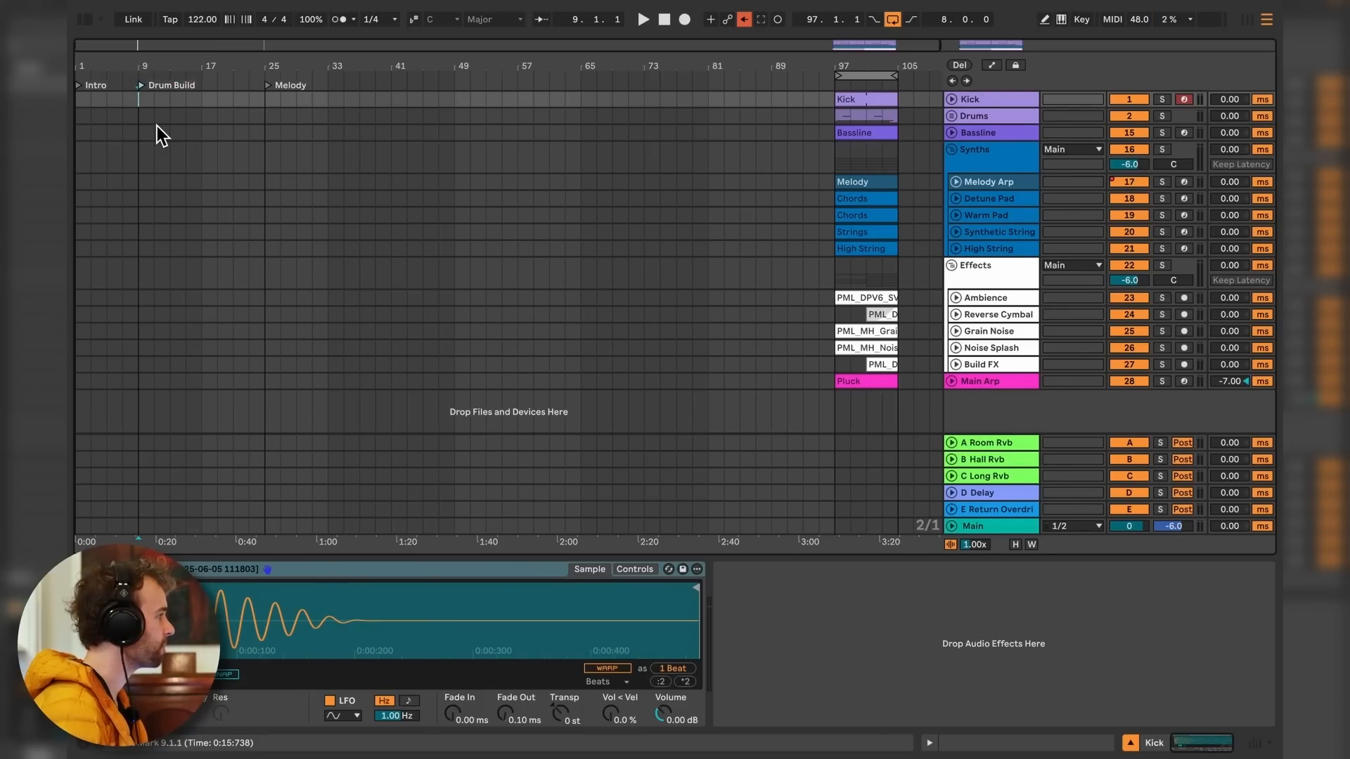
Mark out 16 bars from the Melody locator and add a locator named Break at bar 41.
{"action": "left_click_drag", "start_coordinate": [268, 102], "coordinate": [391, 116]}
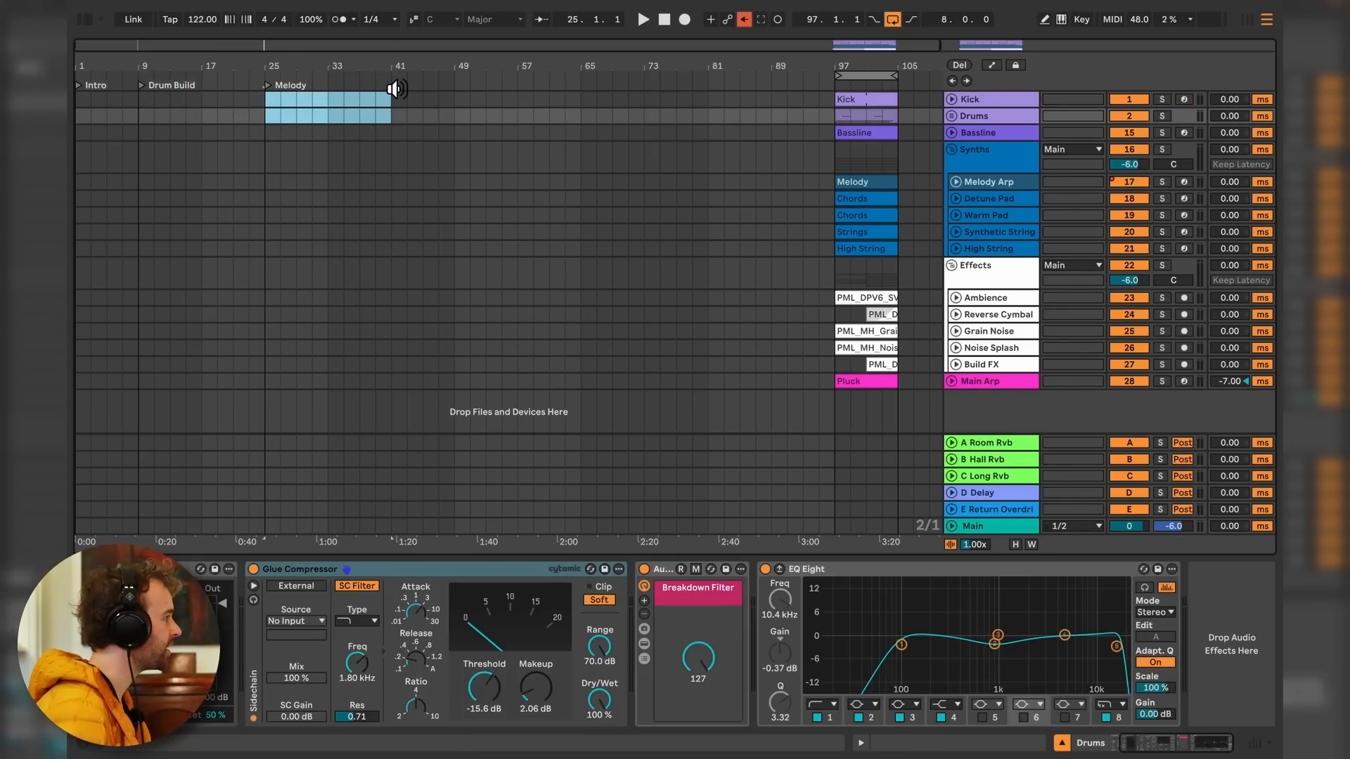
{"action": "right_click", "coordinate": [396, 88]}
{"action": "left_click", "coordinate": [429, 132]}
{"action": "type", "text": "B"}
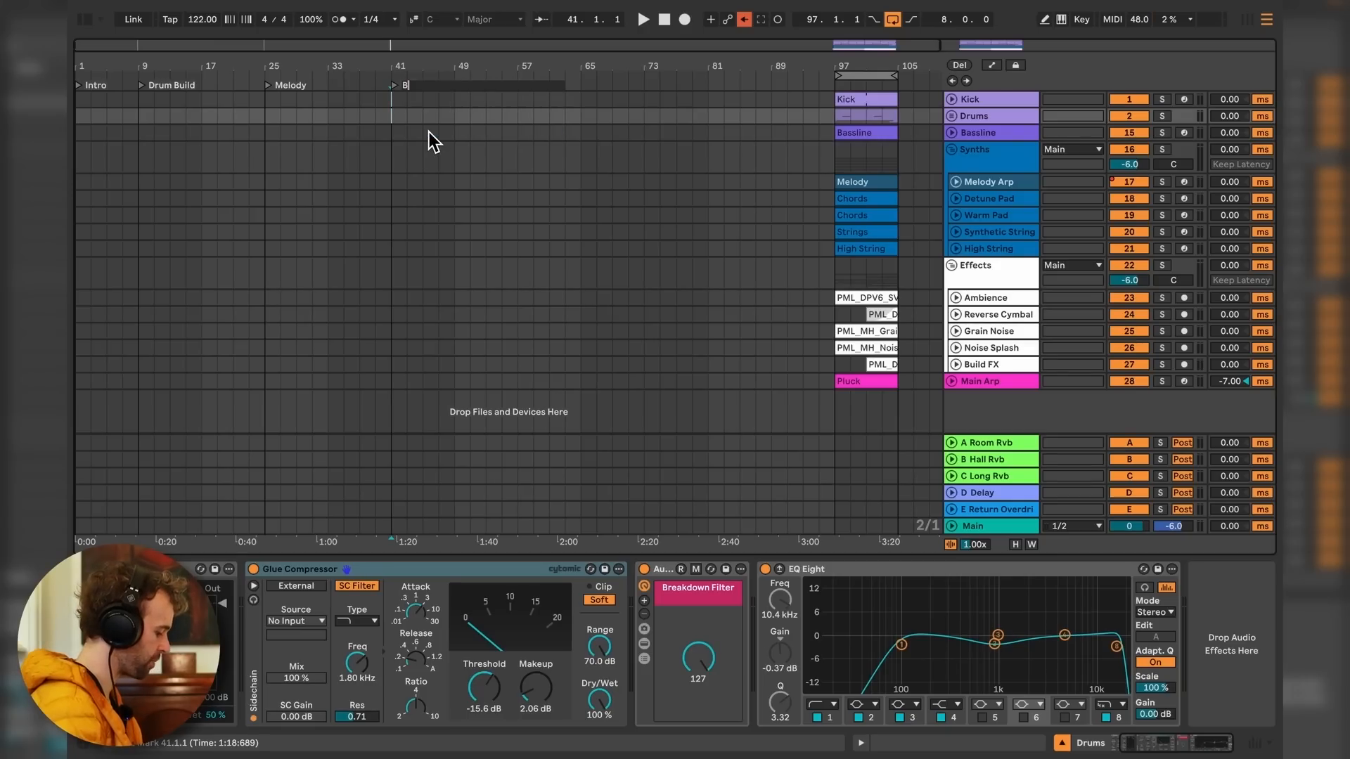
{"action": "type", "text": "reak"}
{"action": "key", "text": "Return"}
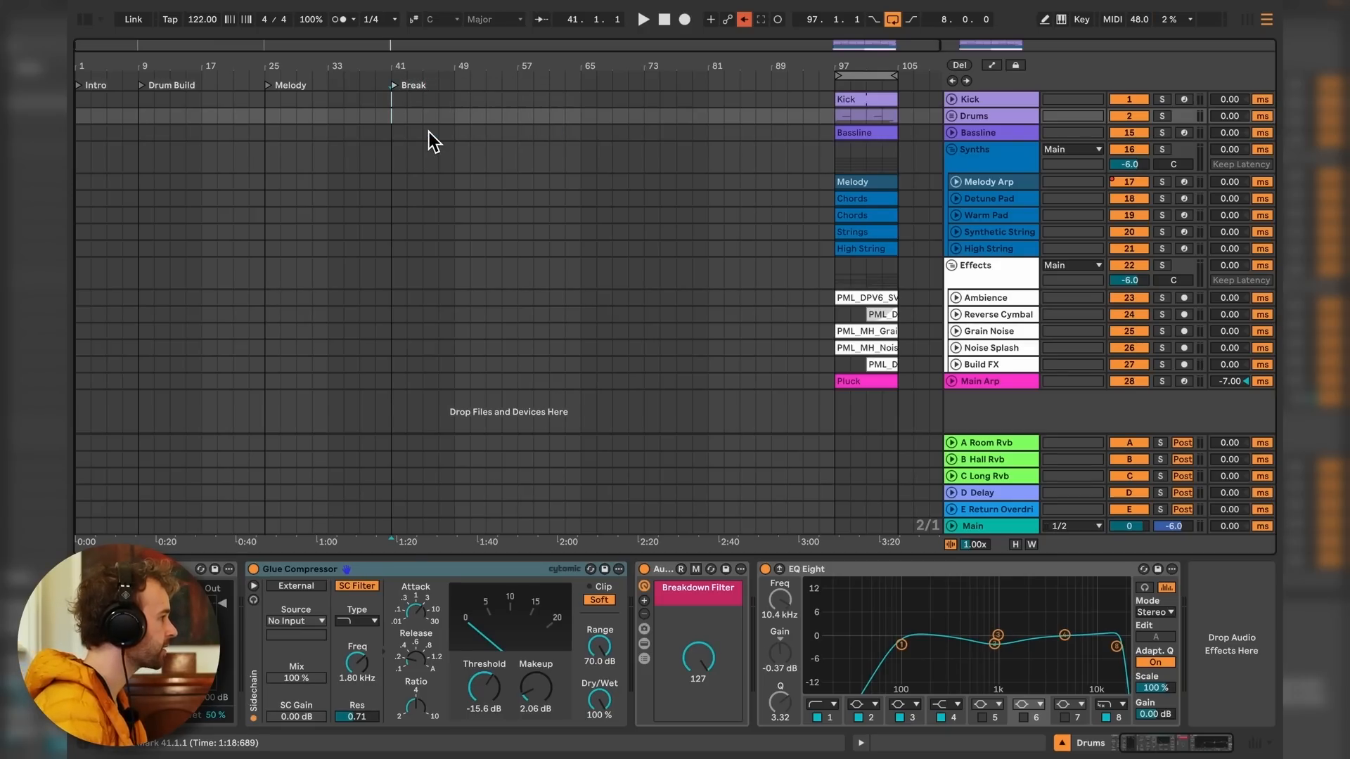
Add a locator named Build at bar 49, eight bars after Break.
{"action": "left_click_drag", "start_coordinate": [400, 116], "coordinate": [267, 107]}
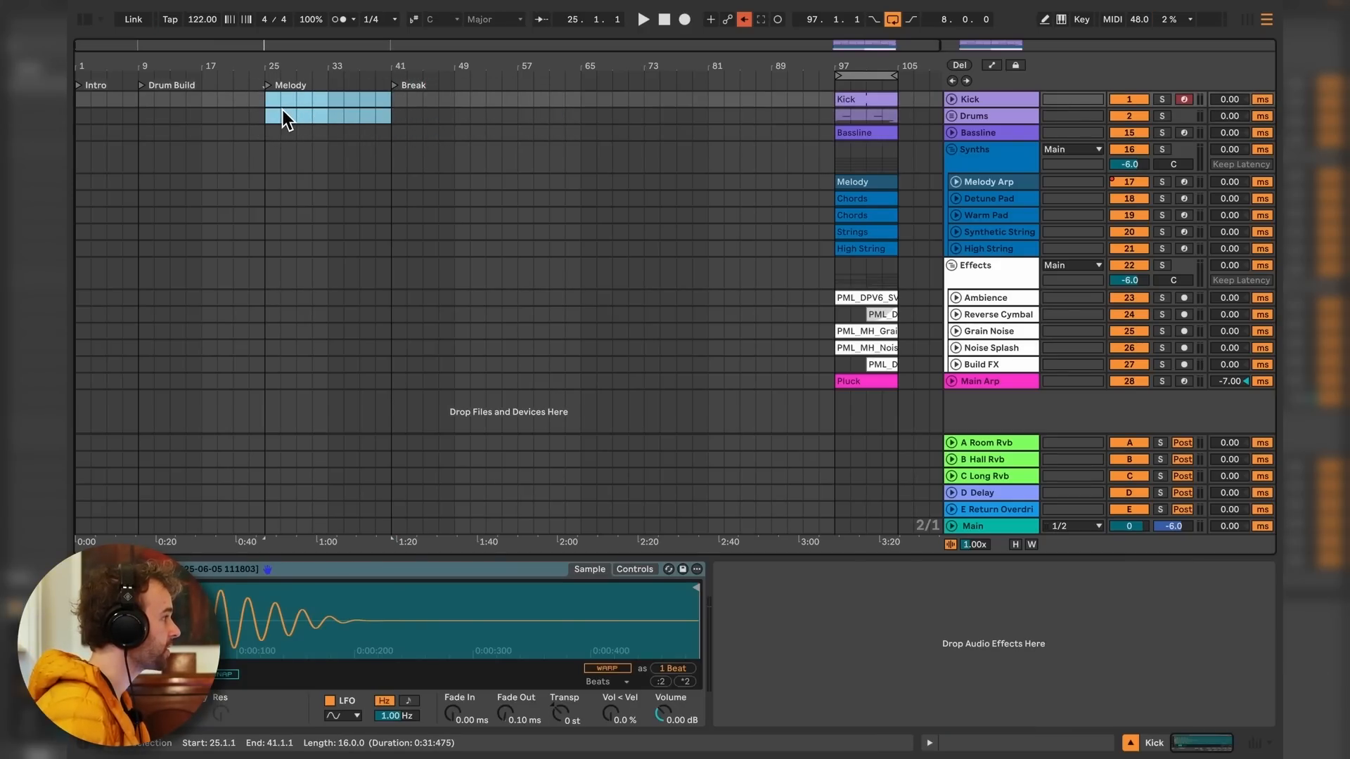
{"action": "right_click", "coordinate": [452, 85]}
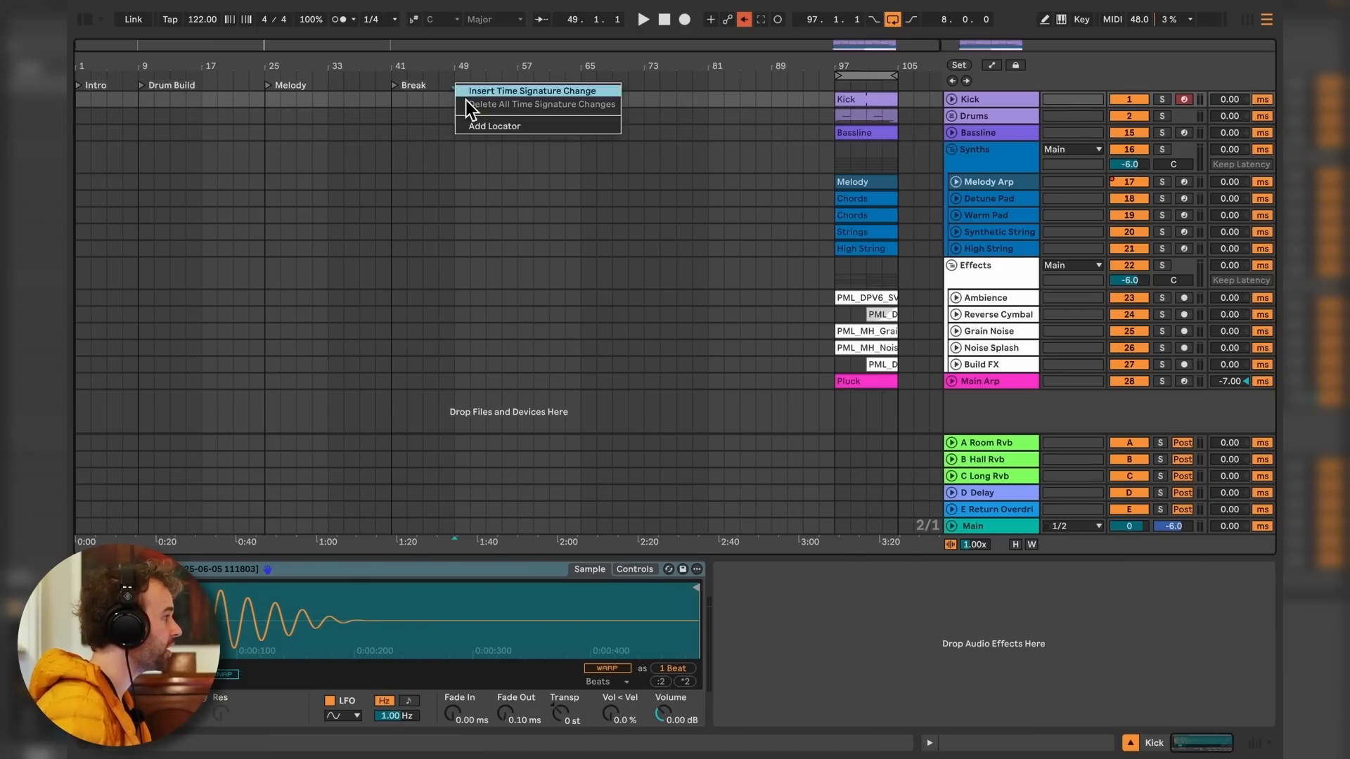
{"action": "left_click", "coordinate": [491, 132]}
{"action": "type", "text": "Build"}
{"action": "key", "text": "Return"}
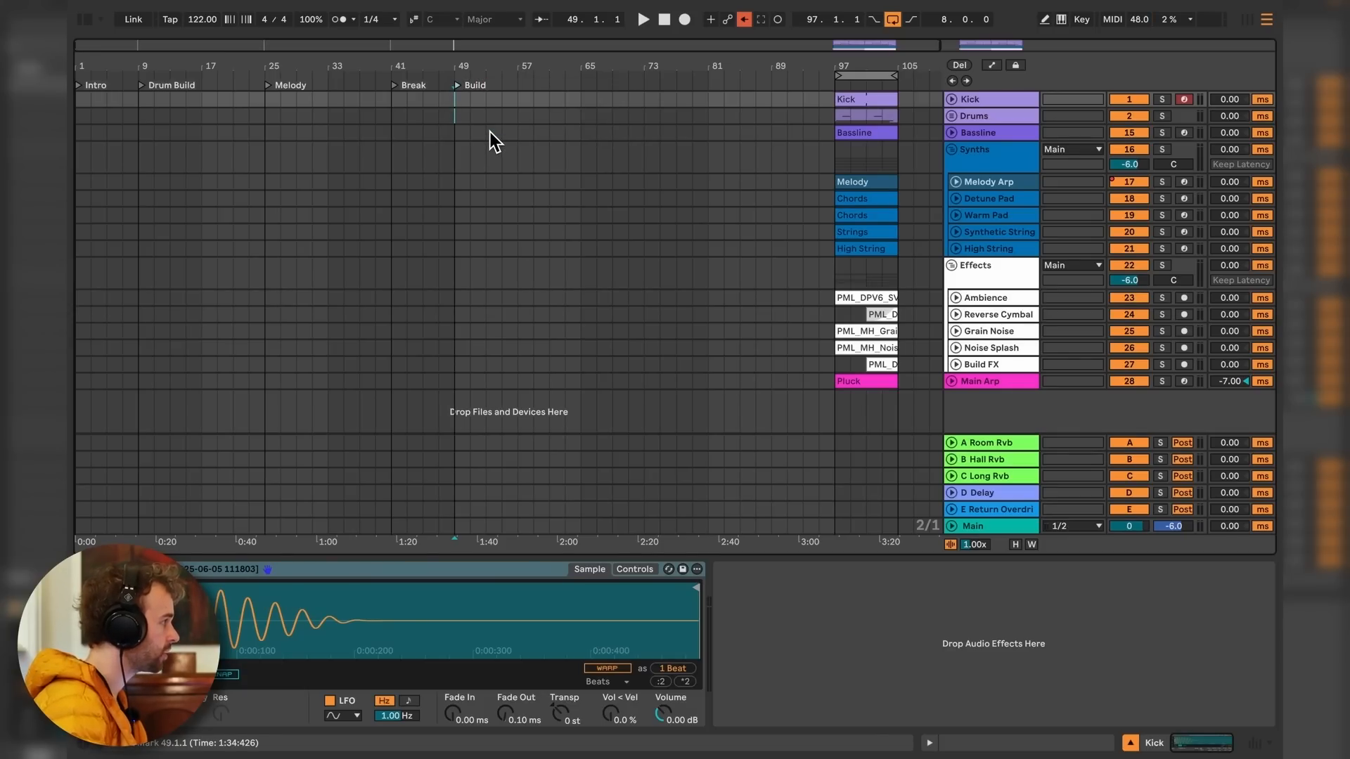
Add a locator named Drop at bar 57.
{"action": "right_click", "coordinate": [518, 85]}
{"action": "left_click", "coordinate": [546, 134]}
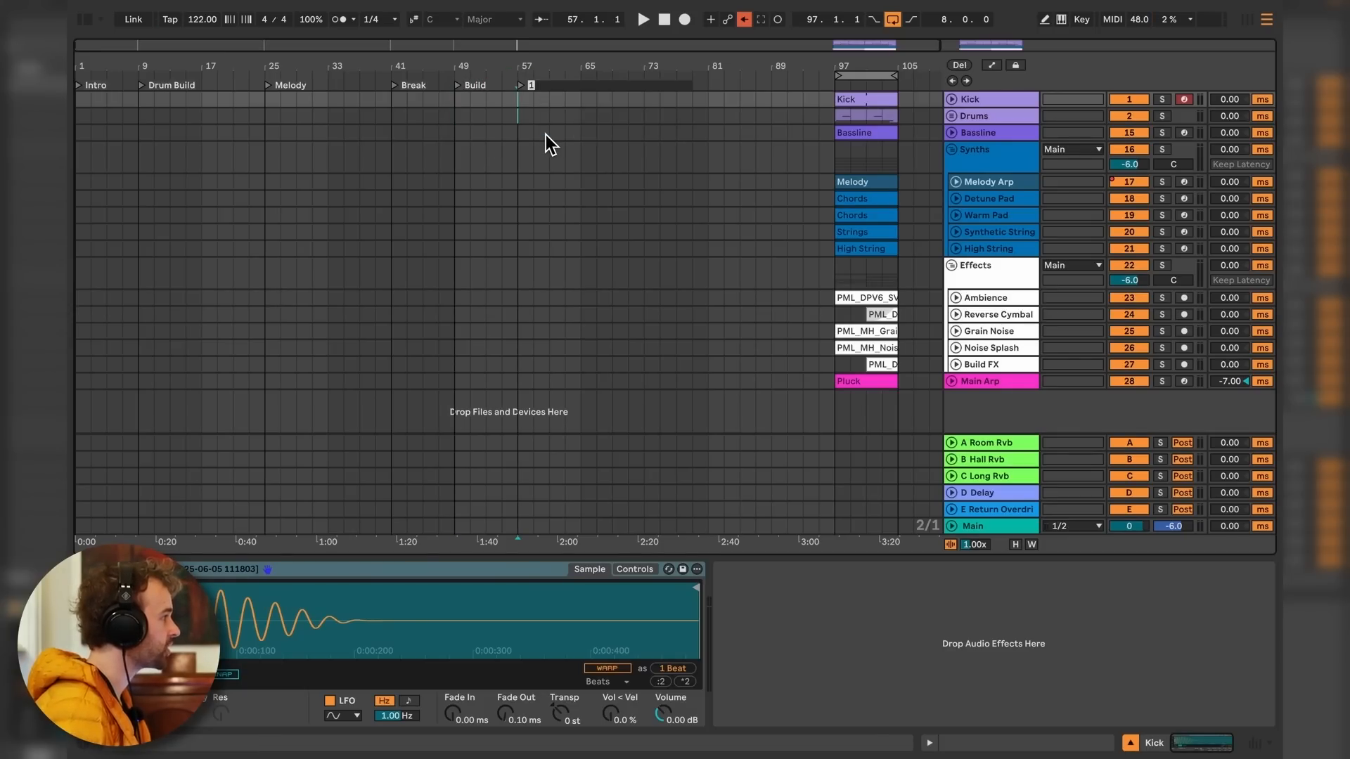
{"action": "type", "text": "Drop"}
{"action": "key", "text": "Return"}
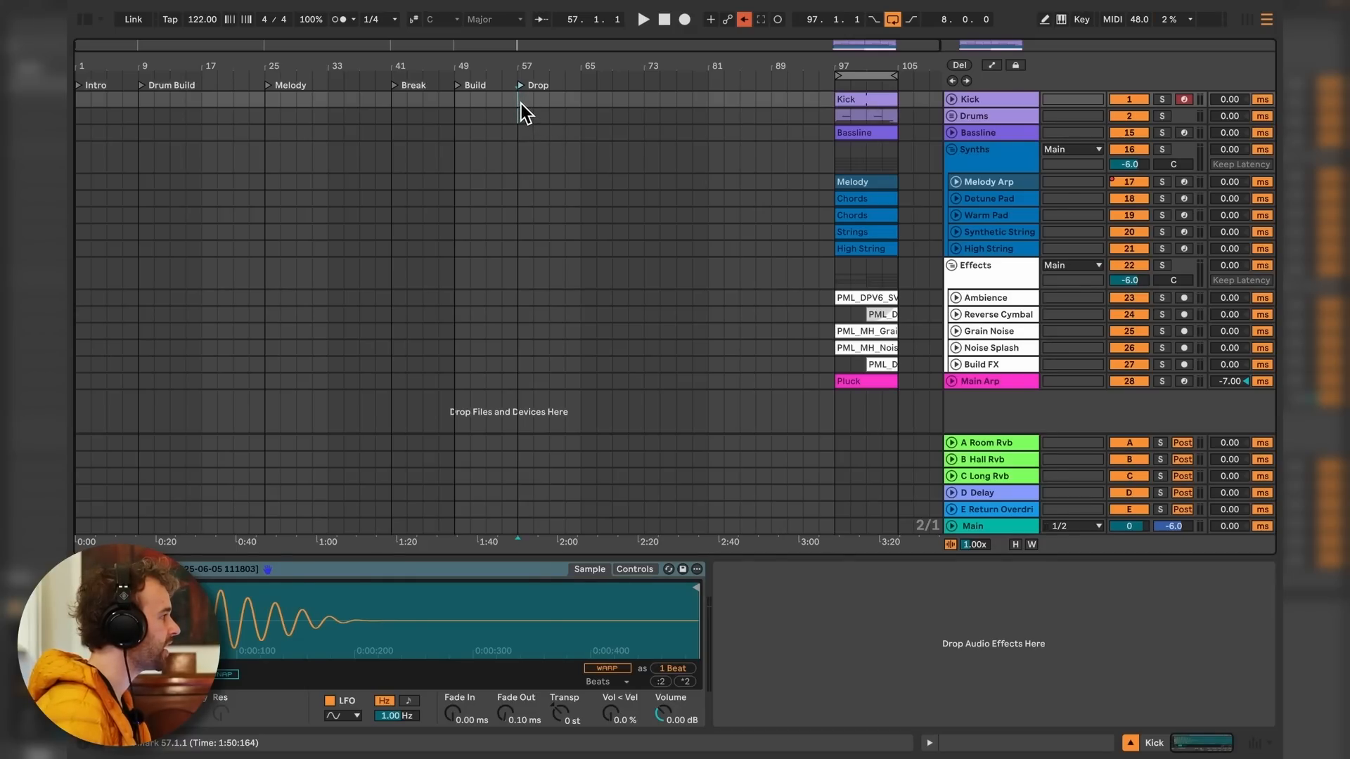
Mark out 16 bars from the Drop locator and add a locator named Drop Pt 2 at bar 73.
{"action": "left_click_drag", "start_coordinate": [526, 102], "coordinate": [571, 104]}
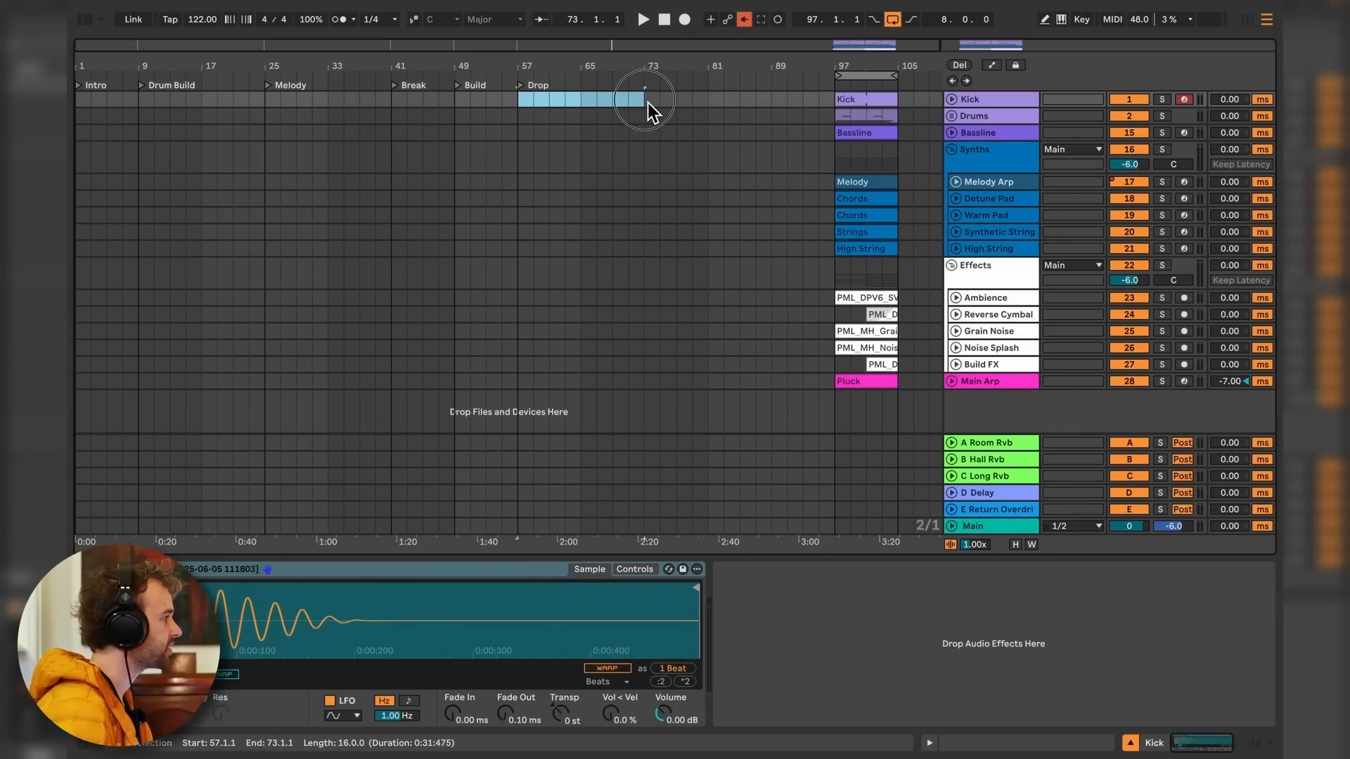
{"action": "right_click", "coordinate": [648, 87]}
{"action": "key", "text": "Escape"}
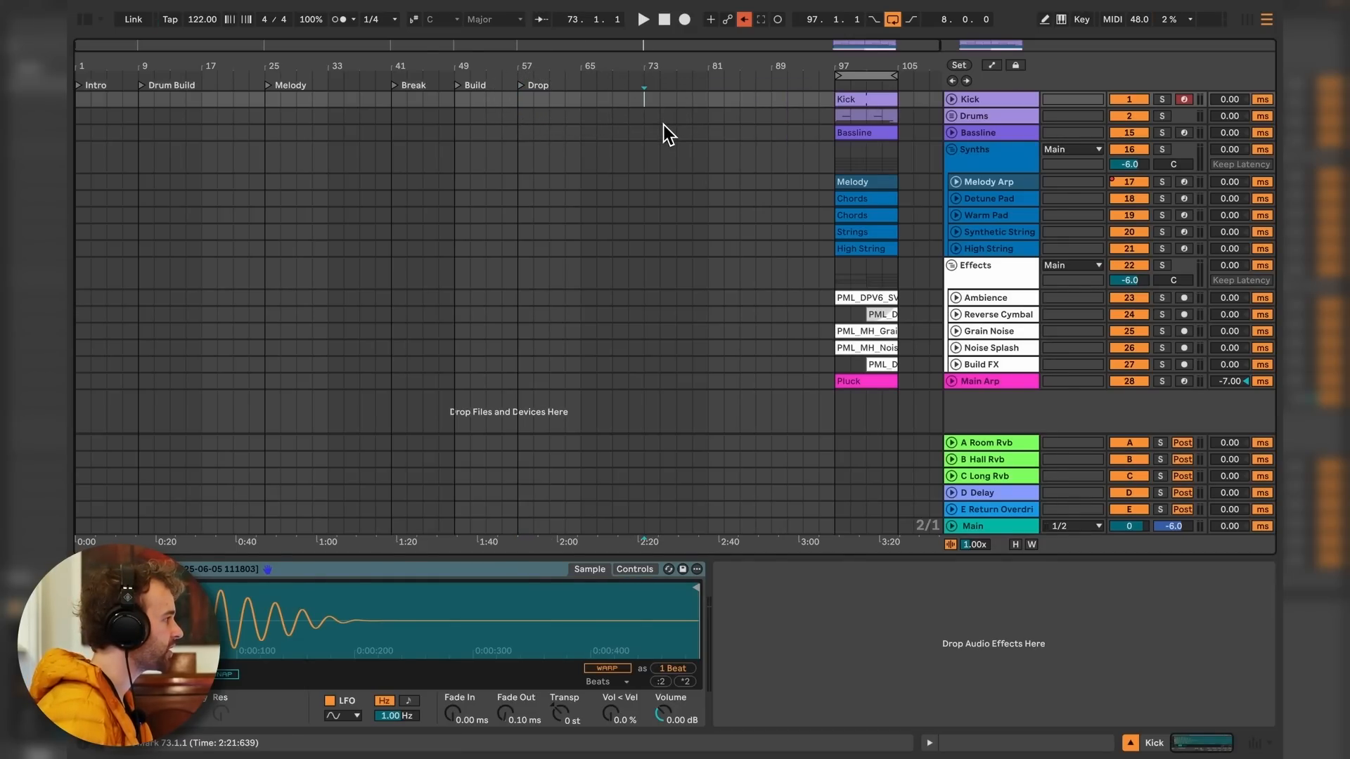
{"action": "right_click", "coordinate": [644, 85]}
{"action": "left_click", "coordinate": [665, 127]}
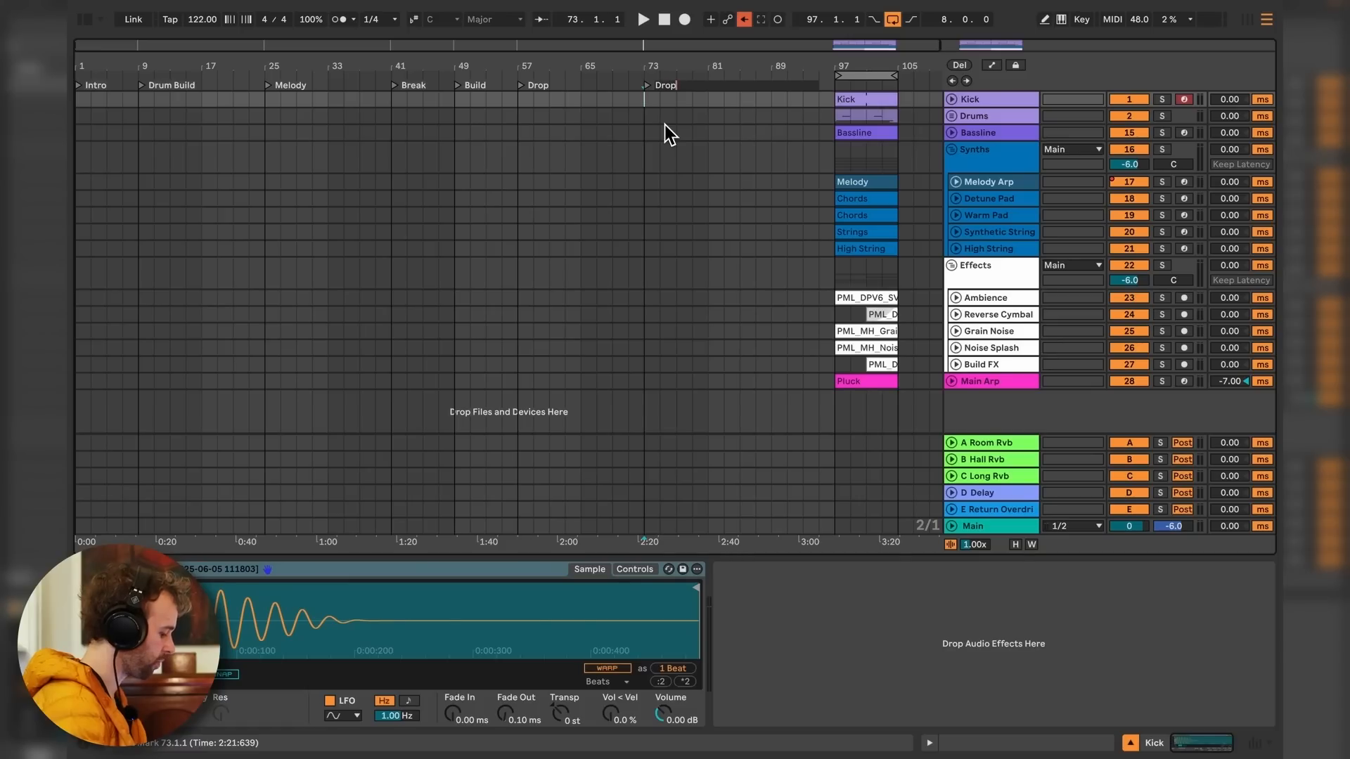
{"action": "type", "text": "2"}
{"action": "key", "text": "Return"}
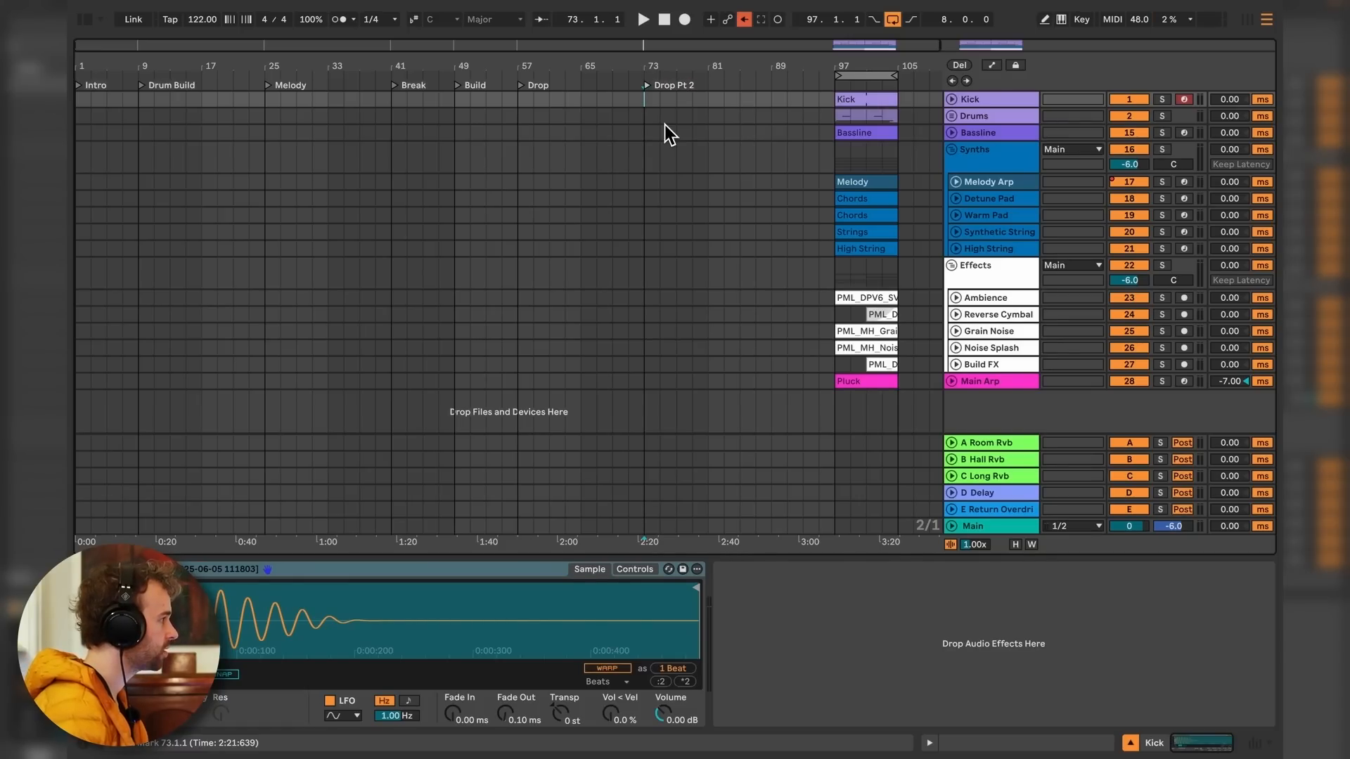
Add a locator named Outro at bar 81.
{"action": "right_click", "coordinate": [712, 85]}
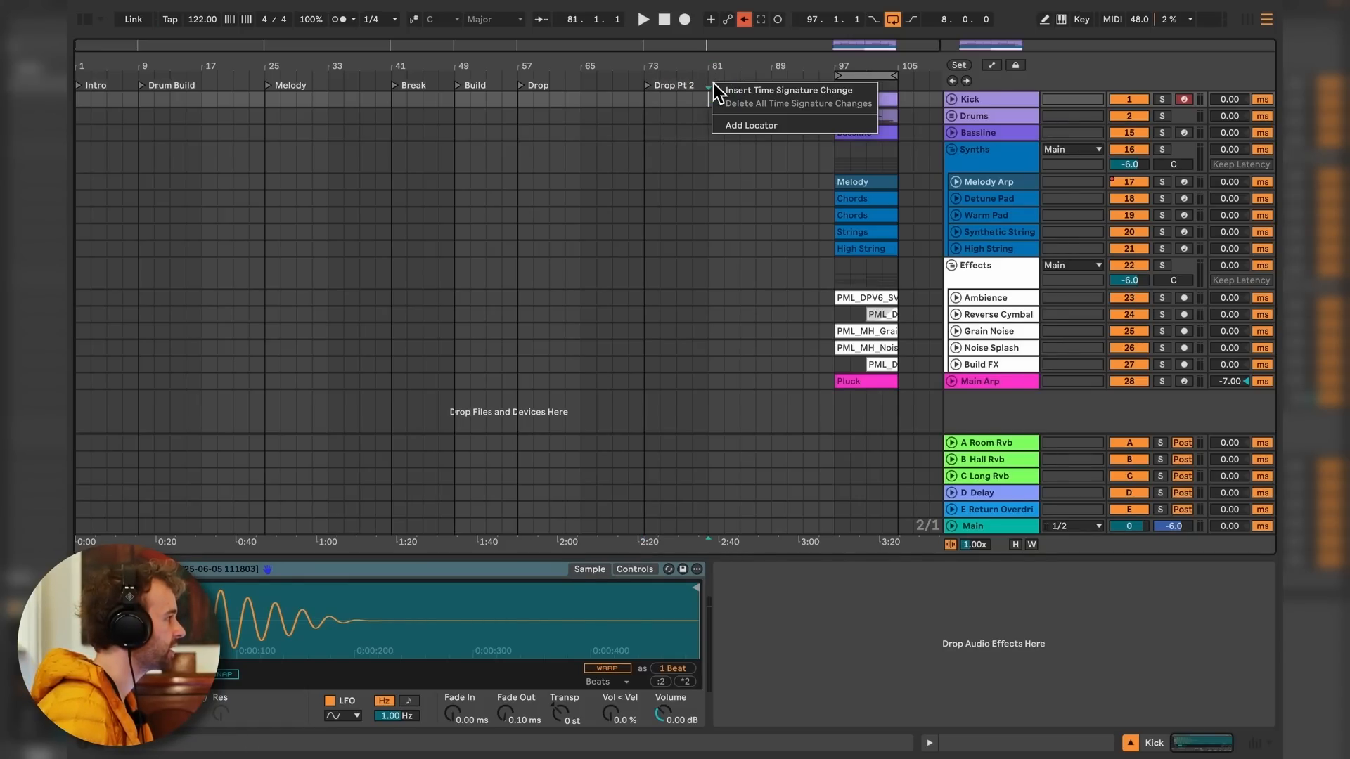
{"action": "left_click", "coordinate": [741, 127]}
{"action": "type", "text": "Outr"}
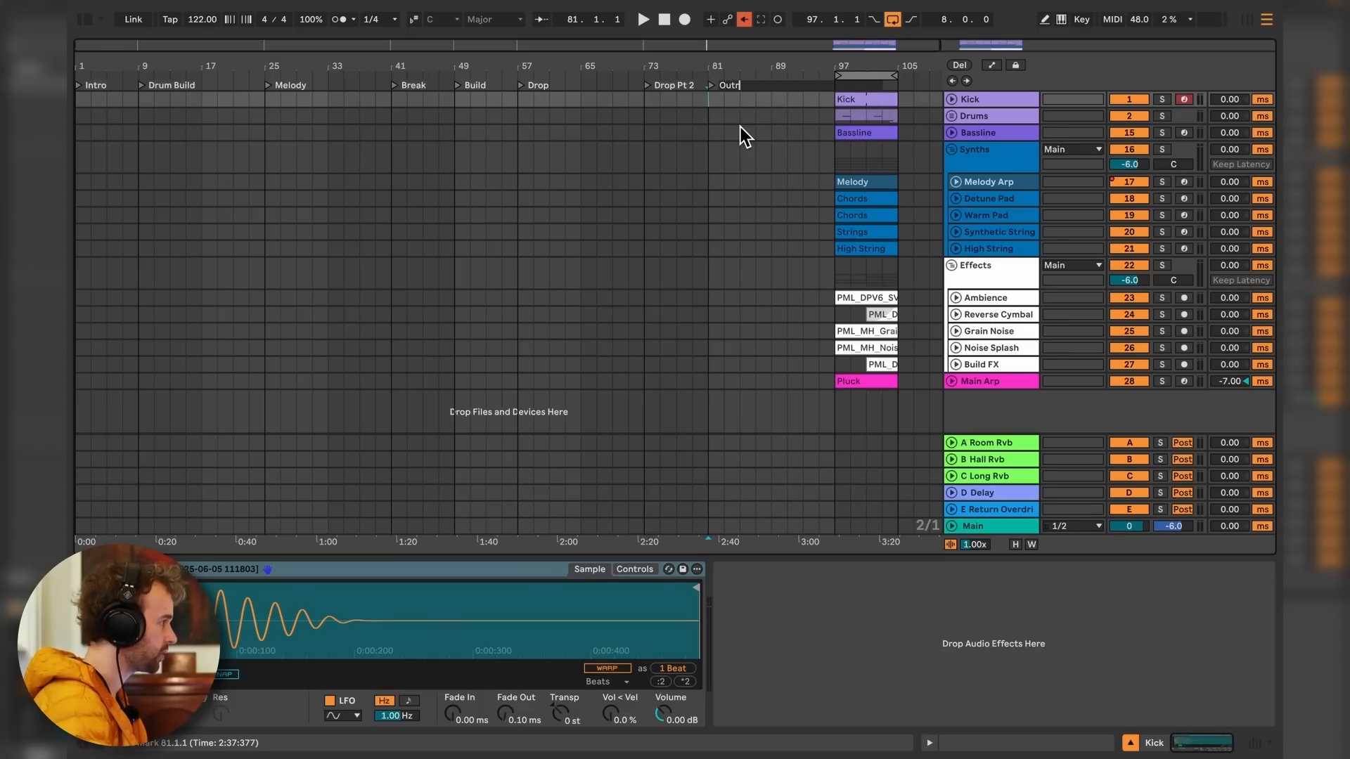
{"action": "type", "text": "o"}
{"action": "key", "text": "Return"}
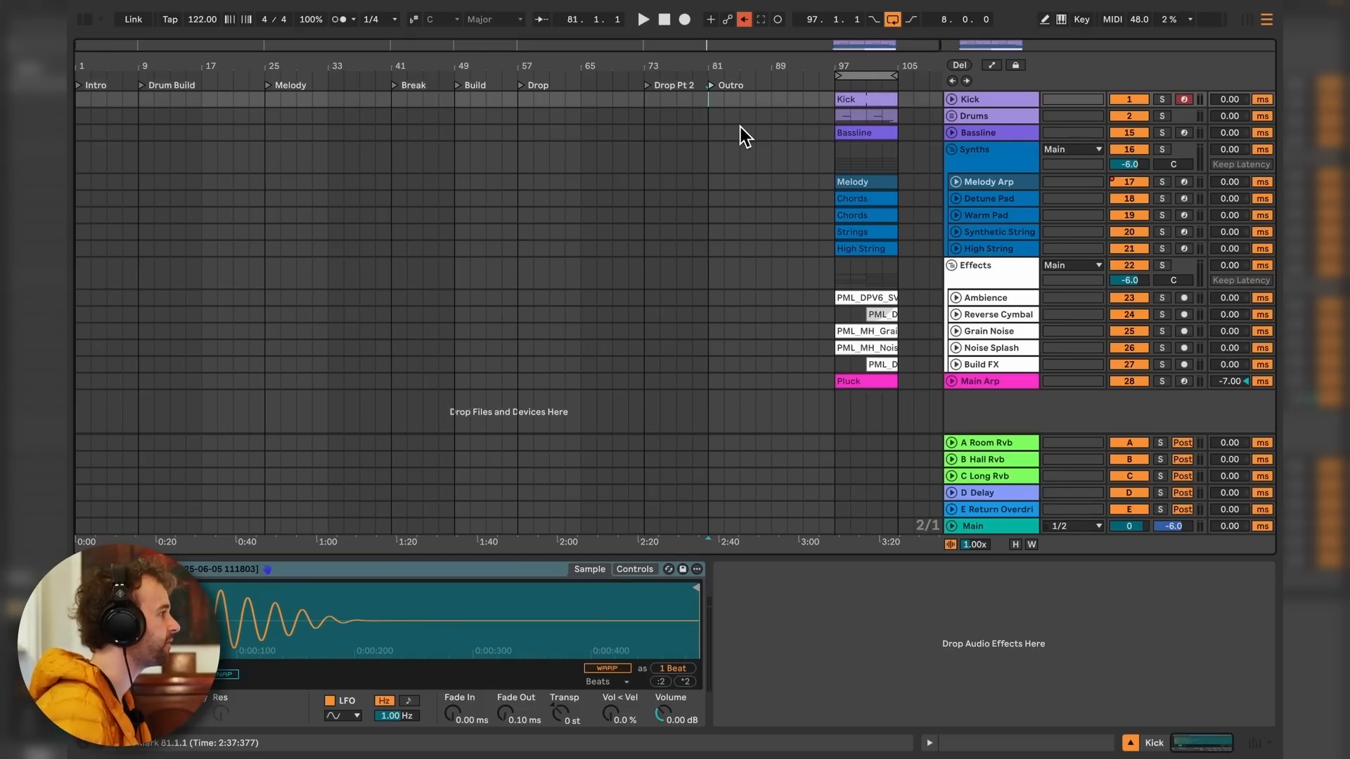
Add a locator named End at bar 89 to close the arrangement.
{"action": "right_click", "coordinate": [776, 85]}
{"action": "left_click", "coordinate": [796, 132]}
{"action": "type", "text": "En"}
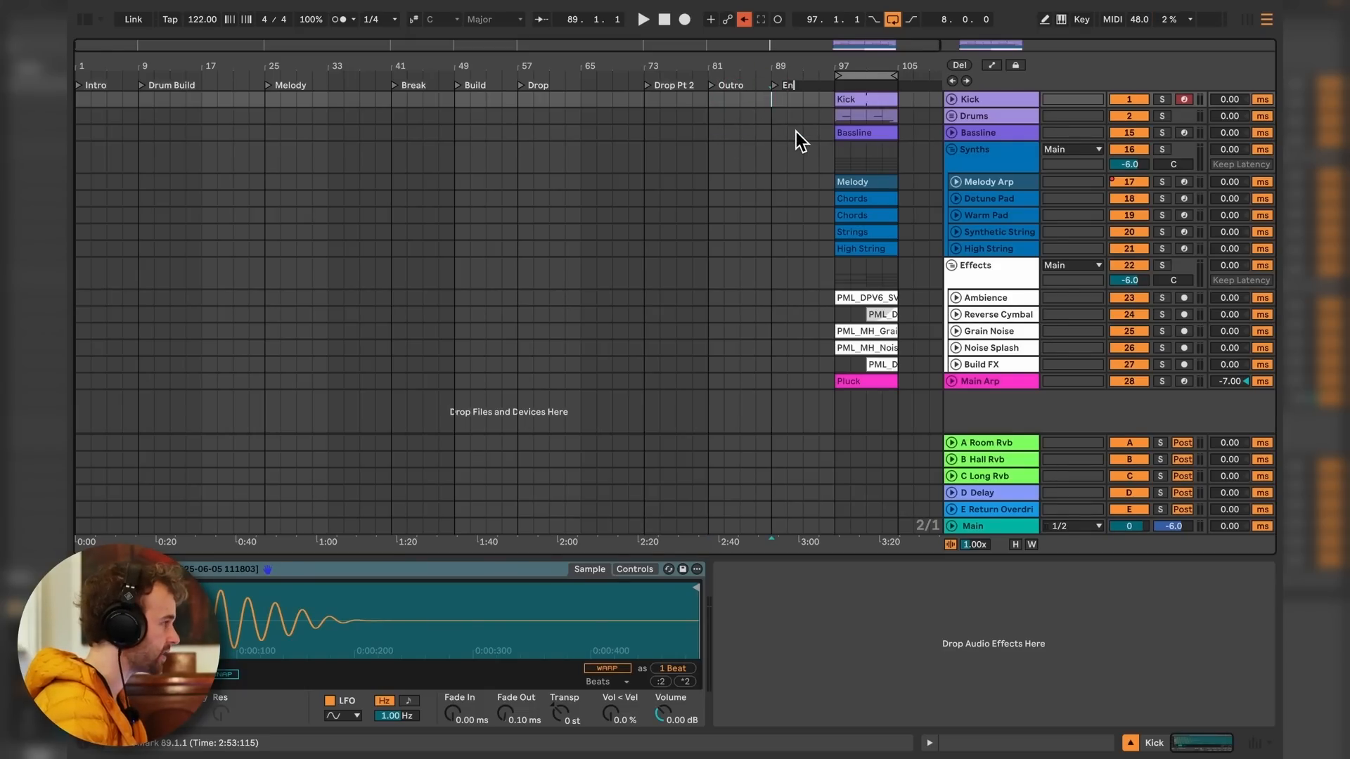
{"action": "type", "text": "d"}
{"action": "key", "text": "Return"}
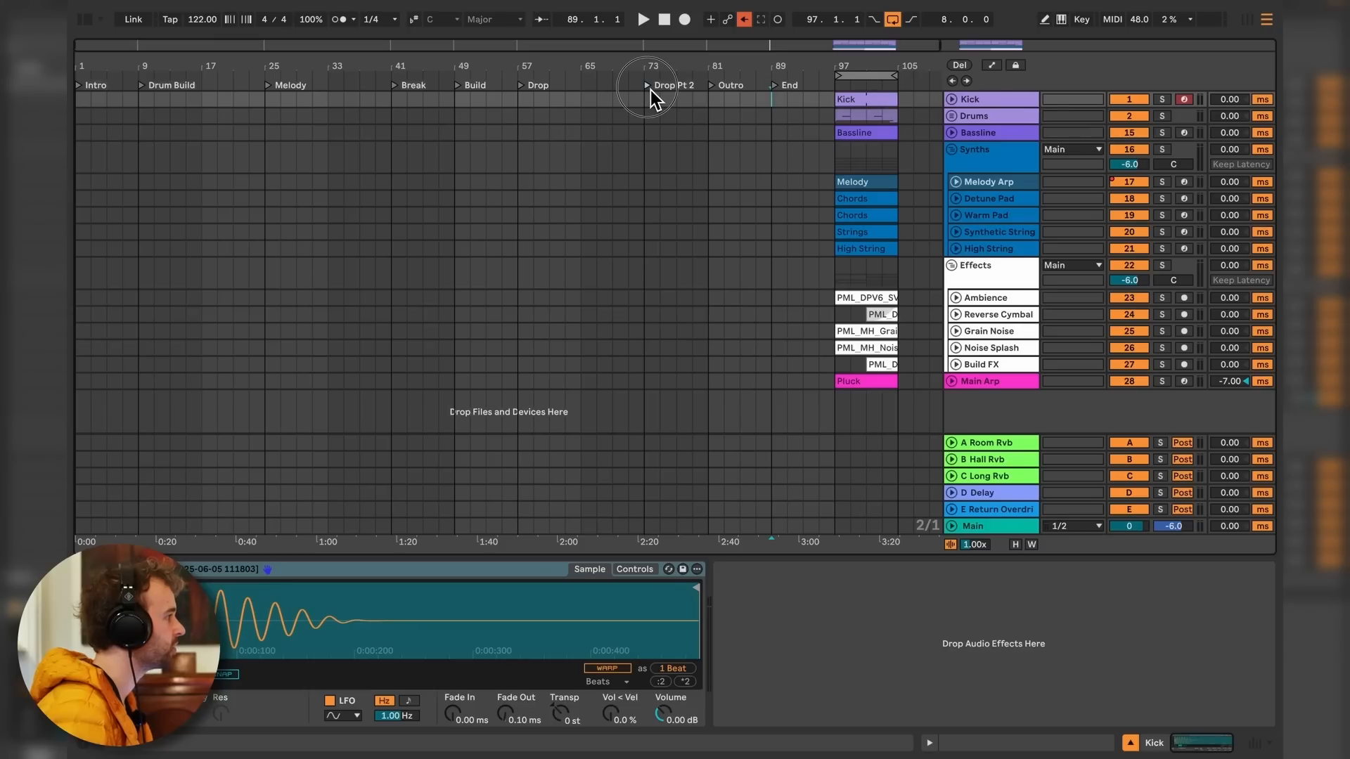
Move the Drop Pt 2 locator to bar 65 and unfold the Drums group to show its individual tracks.
{"action": "left_click_drag", "start_coordinate": [651, 90], "coordinate": [591, 91]}
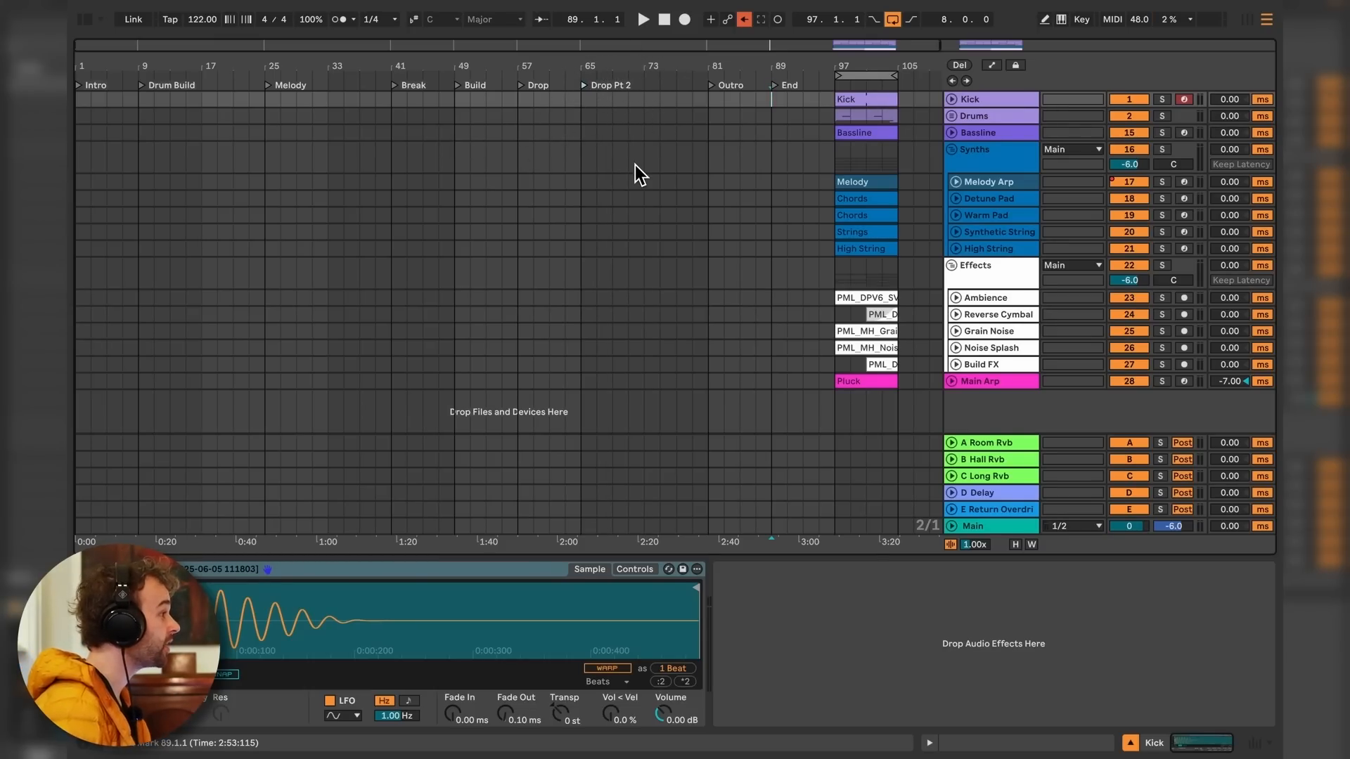
{"action": "left_click", "coordinate": [951, 120]}
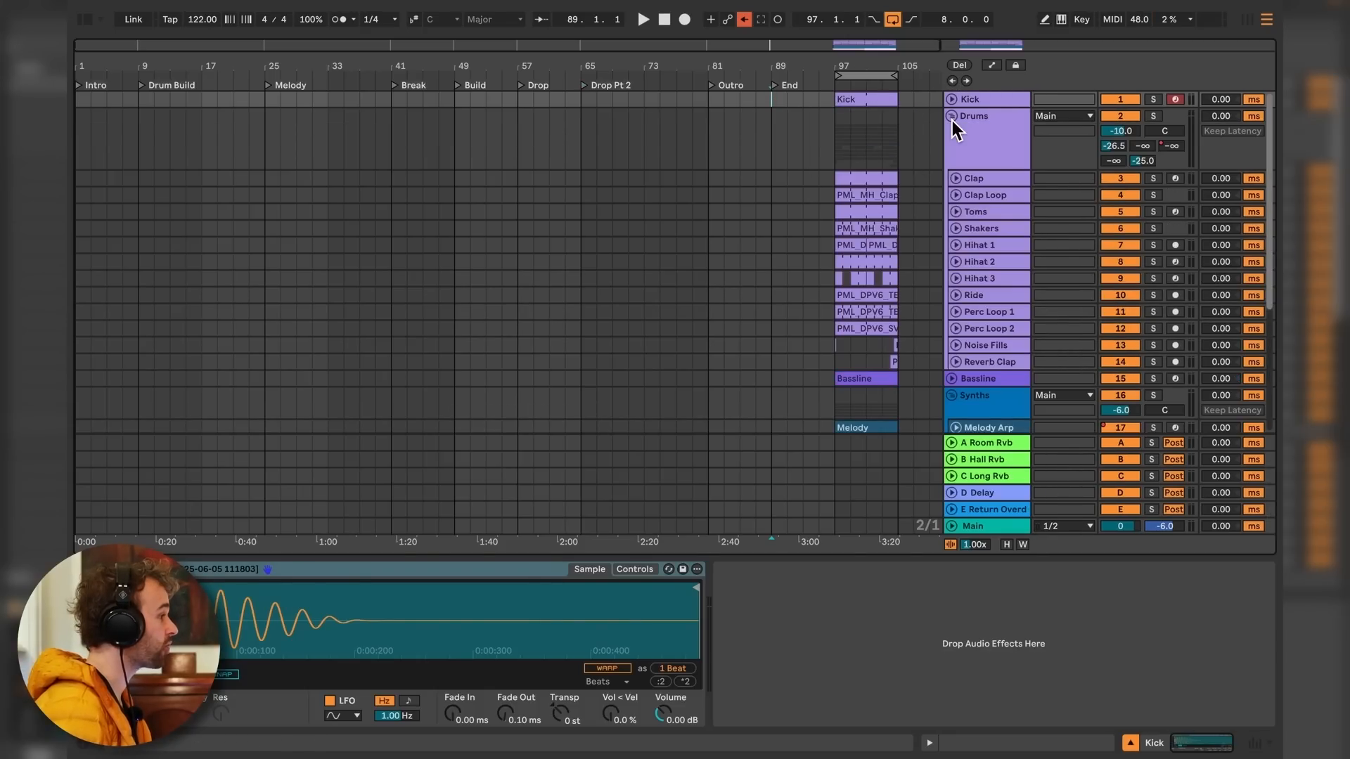
Copy the Kick and Drums clips from the bar 97 loop to Drop Pt 2 and repeat them up to bar 81.
{"action": "left_click", "coordinate": [873, 183]}
{"action": "left_click_drag", "start_coordinate": [873, 183], "coordinate": [684, 104]}
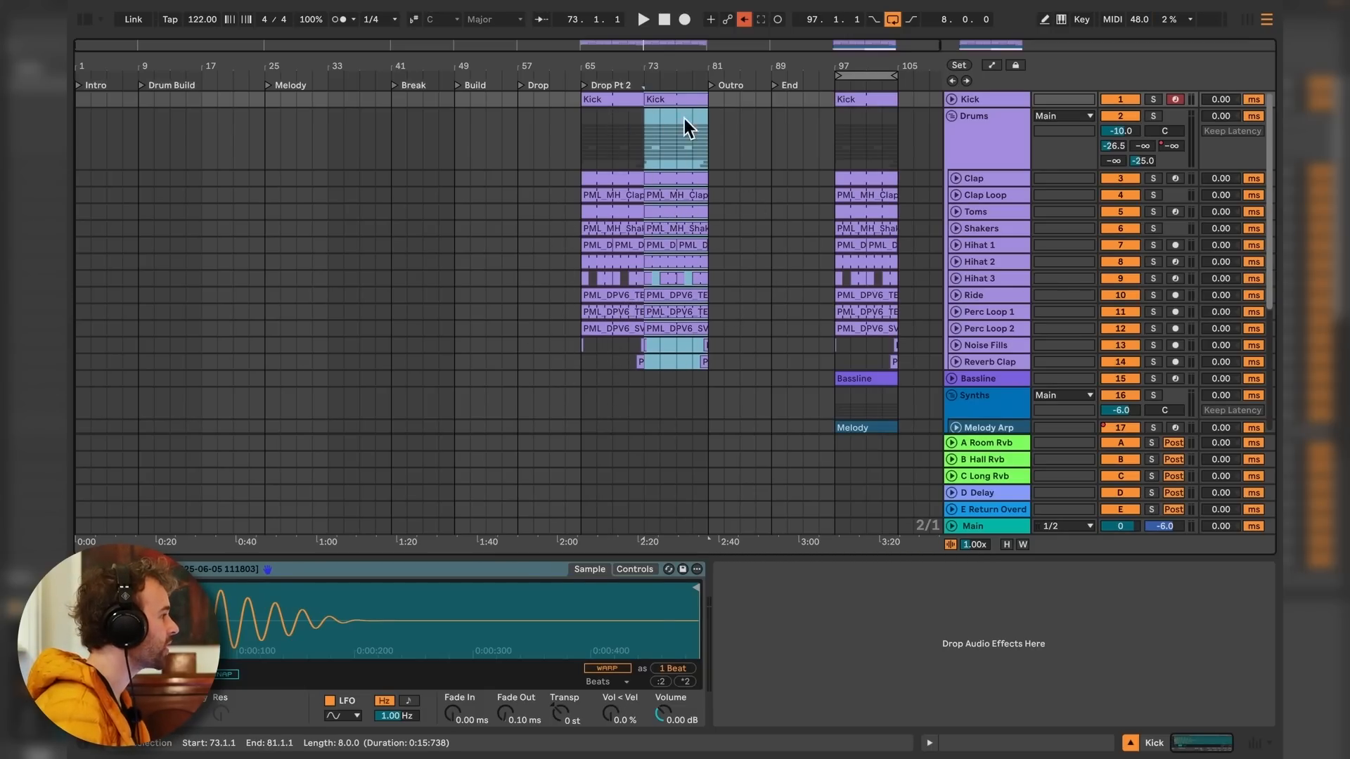
Copy the Kick and Clap clips to the Intro and extend both from bar 1 to the Break at bar 41.
{"action": "left_click", "coordinate": [627, 138]}
{"action": "left_click_drag", "start_coordinate": [630, 99], "coordinate": [395, 107]}
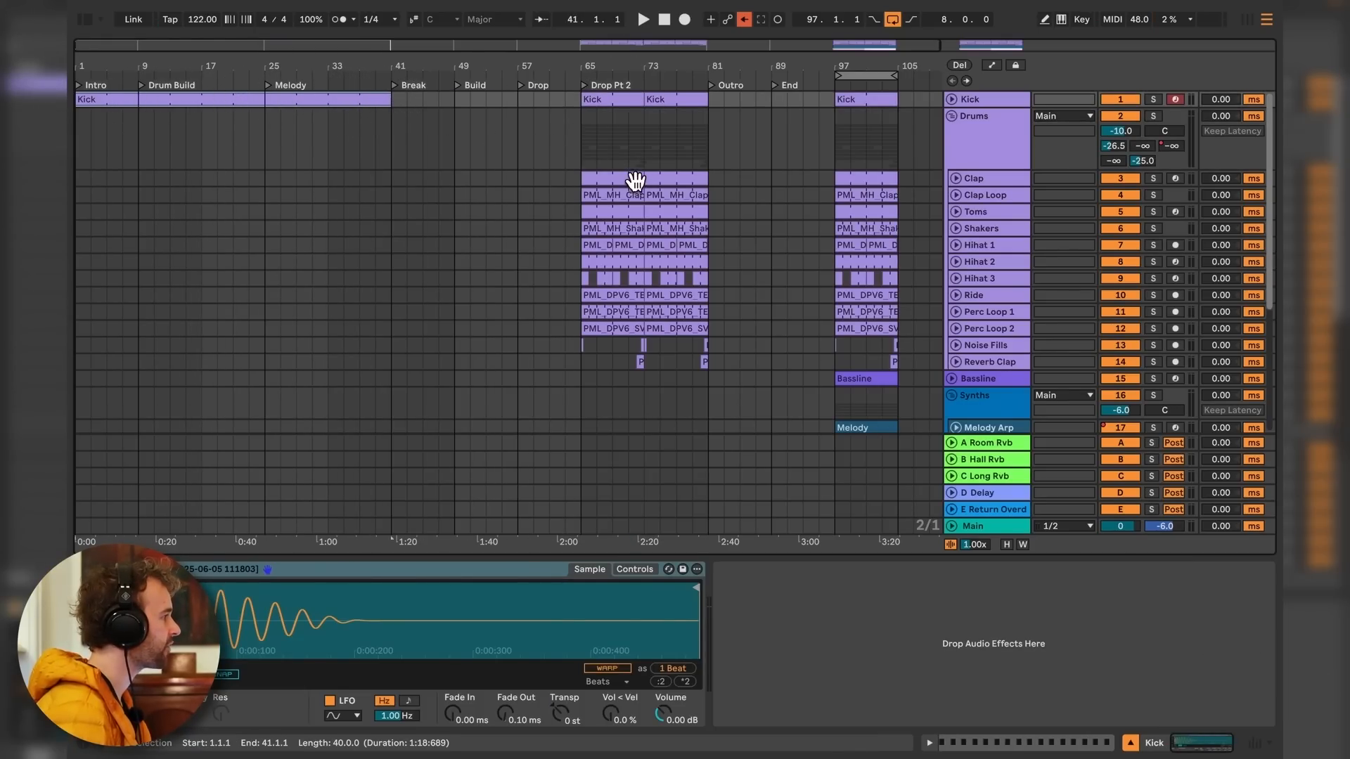
{"action": "left_click_drag", "start_coordinate": [635, 182], "coordinate": [392, 188]}
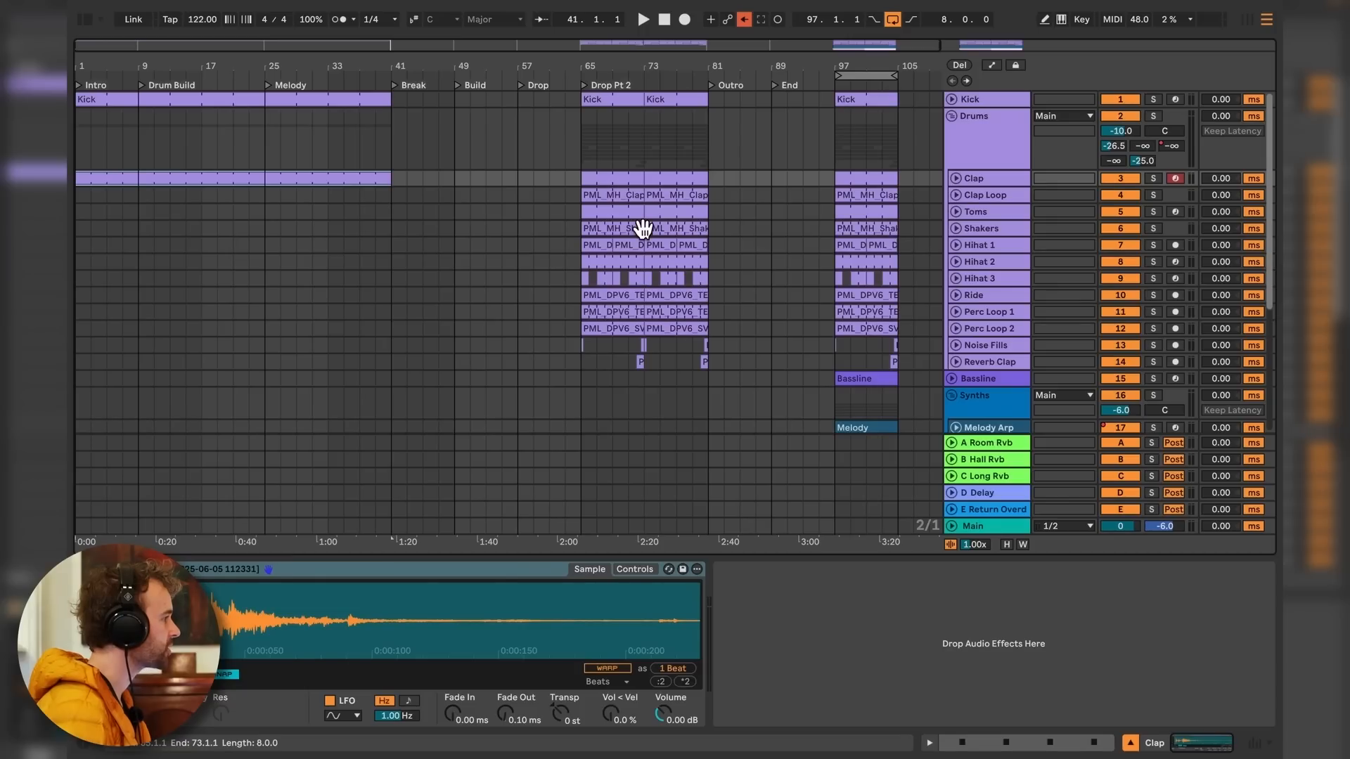
Place the Toms and Shakers clips from bar 5 through to the Break at bar 41.
{"action": "left_click_drag", "start_coordinate": [642, 227], "coordinate": [392, 222]}
{"action": "left_click_drag", "start_coordinate": [238, 225], "coordinate": [394, 220]}
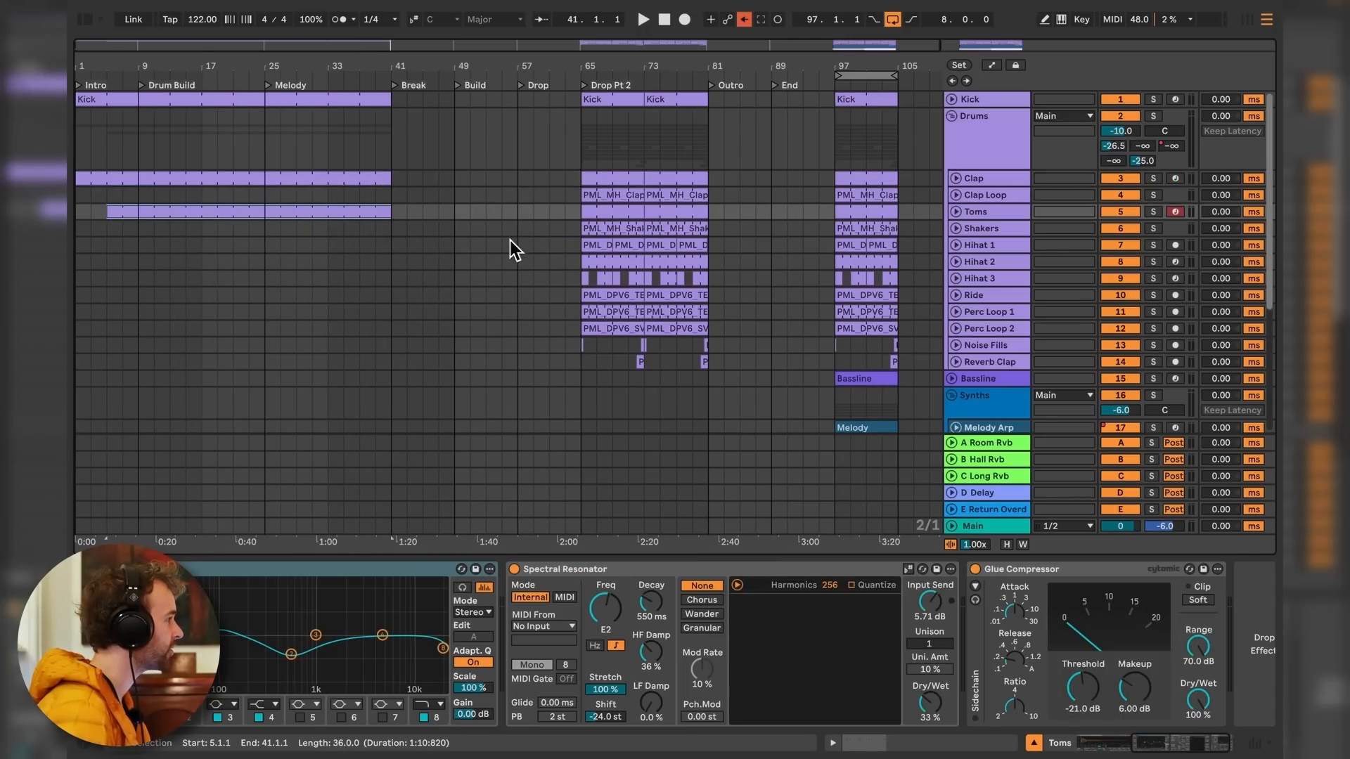
{"action": "left_click_drag", "start_coordinate": [595, 232], "coordinate": [400, 240]}
Copy the Hihat 1 clips to bar 1 and duplicate them up to the Break at bar 41.
{"action": "left_click", "coordinate": [596, 246]}
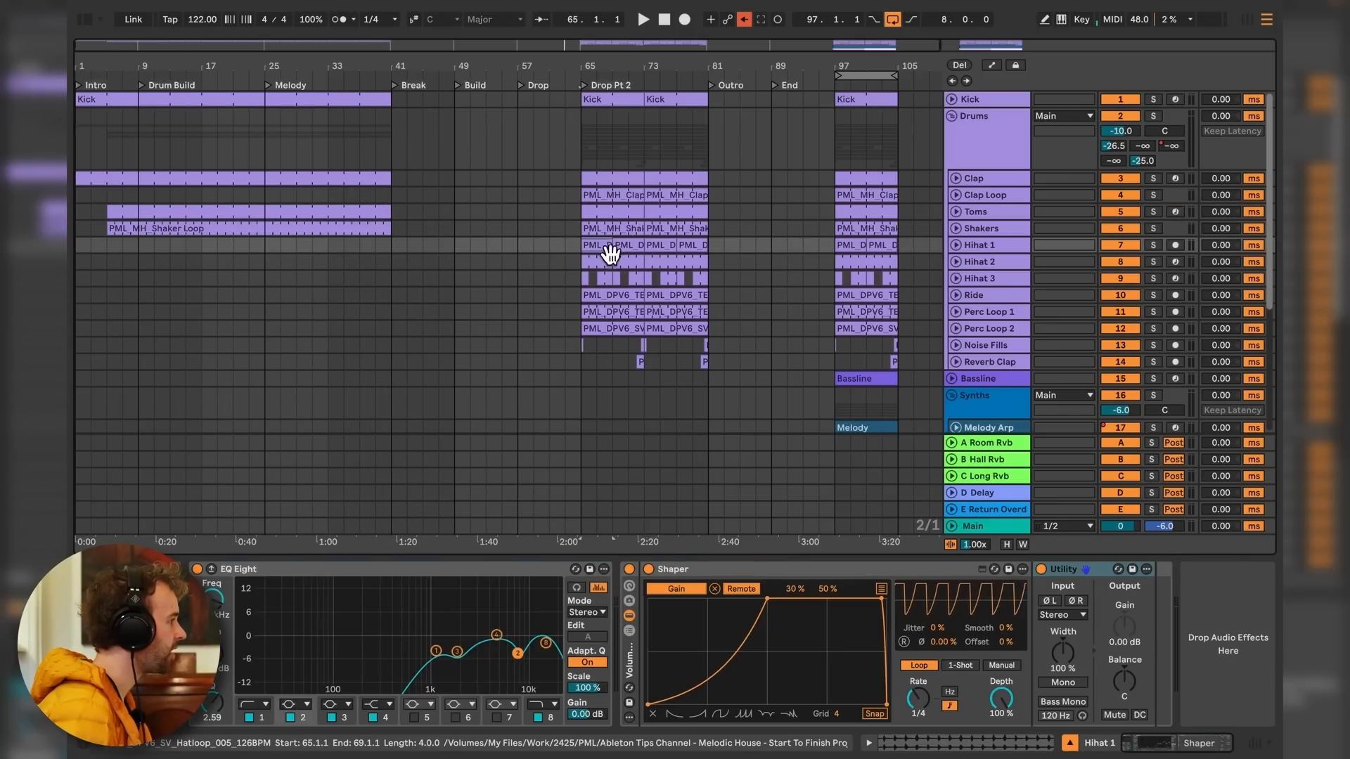
{"action": "left_click", "coordinate": [715, 247]}
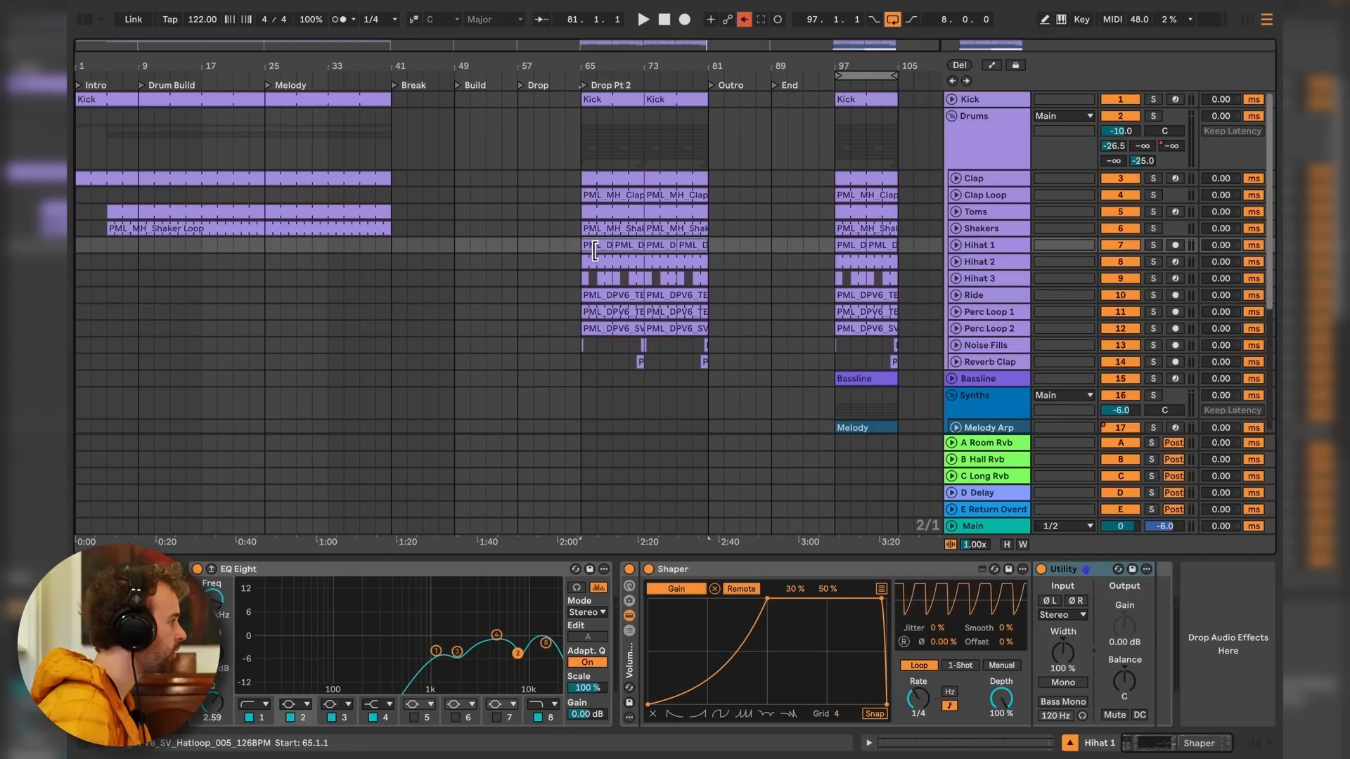
{"action": "left_click_drag", "start_coordinate": [608, 253], "coordinate": [86, 242]}
{"action": "key", "text": "ctrl+d"}
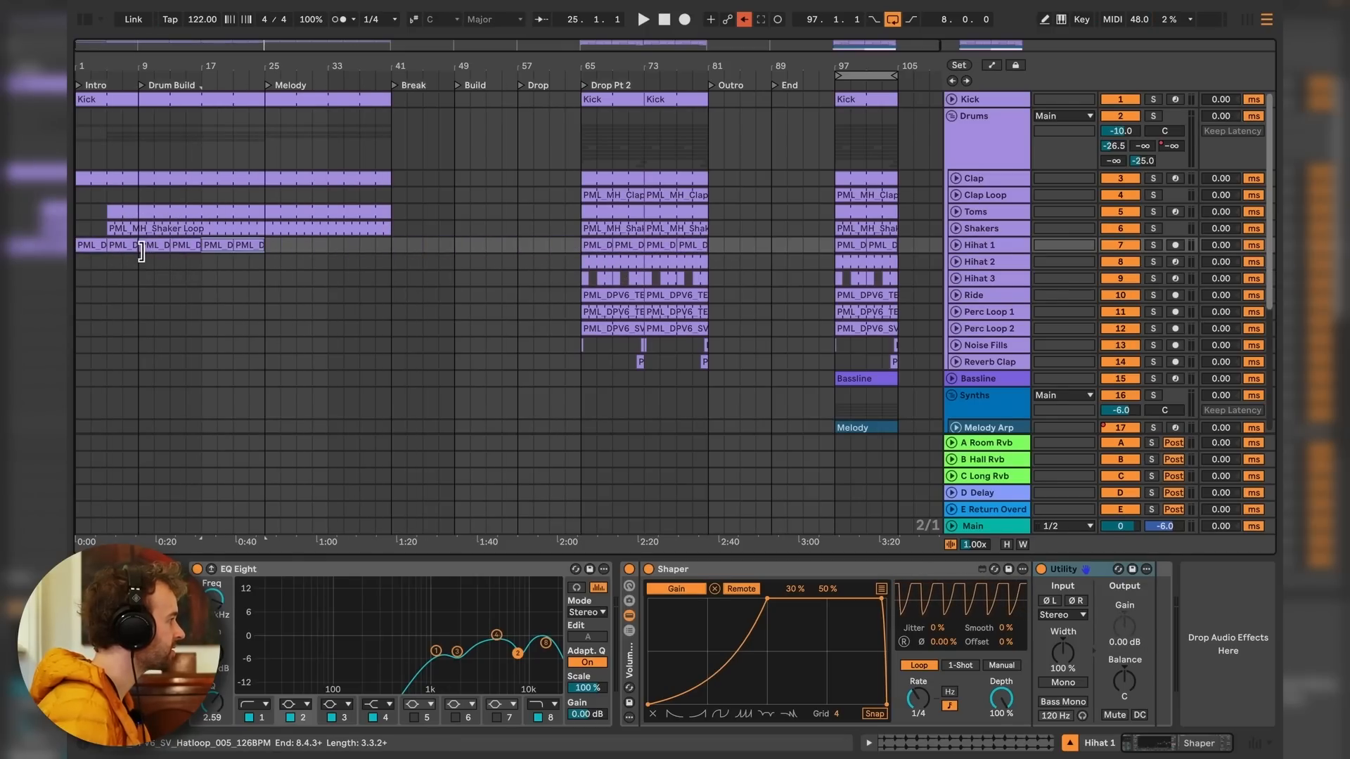
{"action": "key", "text": "ctrl+d"}
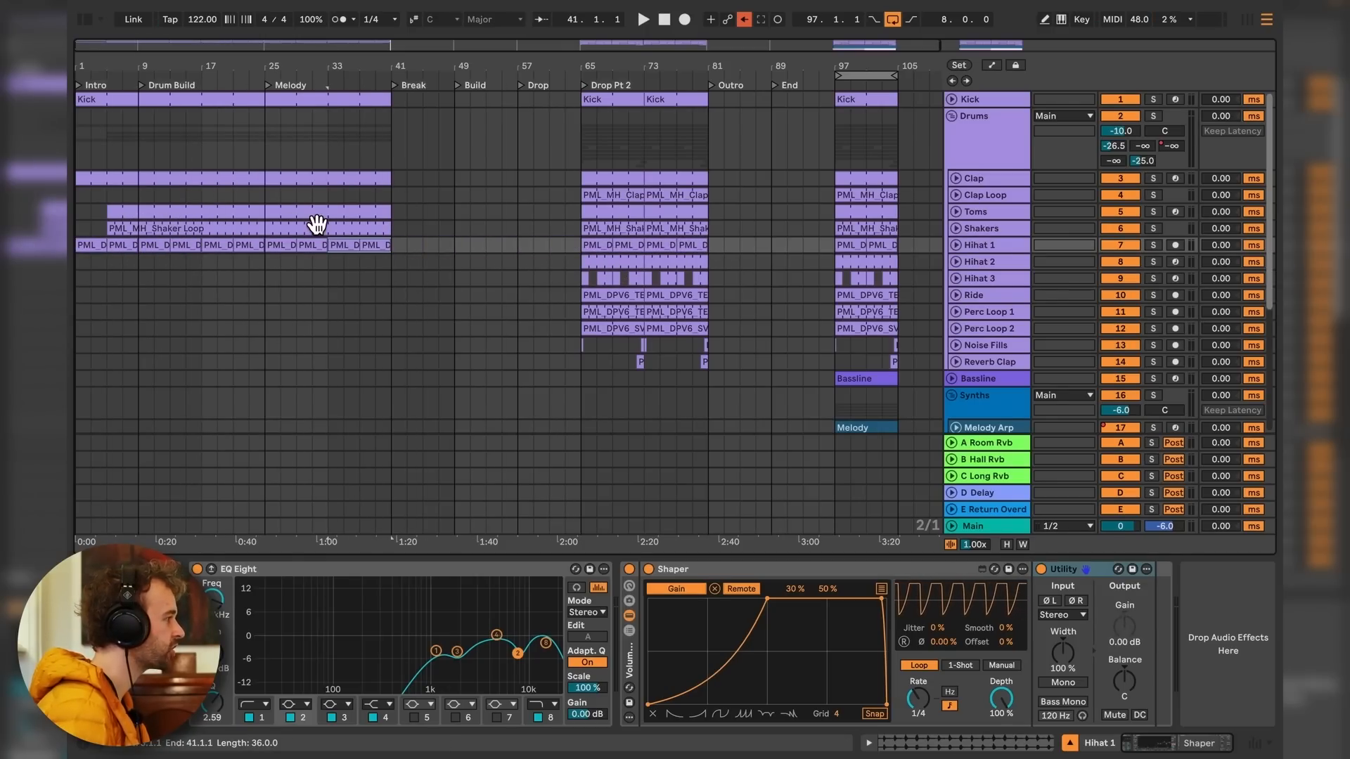
Fill Hihat 2 from bar 17 and Hihat 3 from bar 25 up to the Break at bar 41.
{"action": "mouse_move", "coordinate": [633, 263]}
{"action": "left_mouse_down"}
{"action": "mouse_move", "coordinate": [244, 259]}
{"action": "mouse_move", "coordinate": [401, 274]}
{"action": "left_mouse_up"}
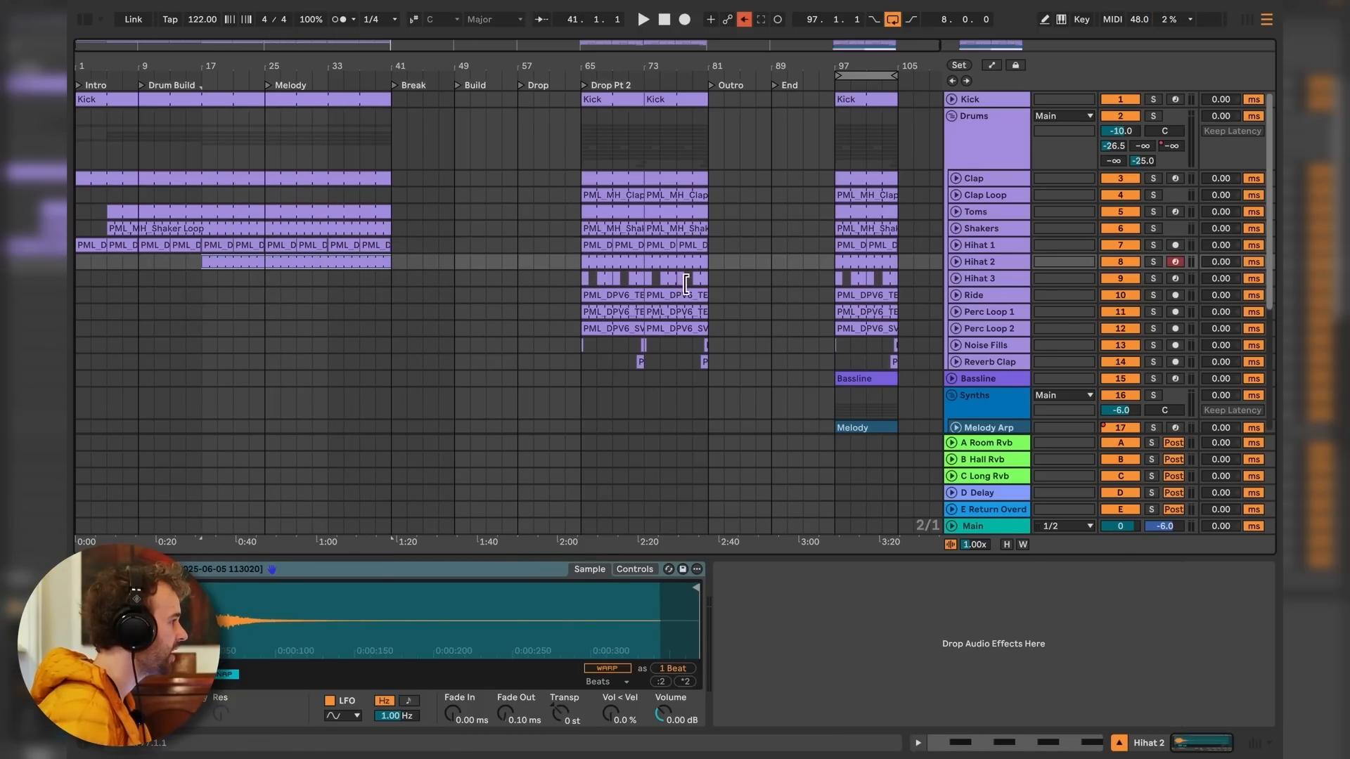
{"action": "left_click", "coordinate": [716, 277]}
{"action": "left_click_drag", "start_coordinate": [716, 277], "coordinate": [288, 275]}
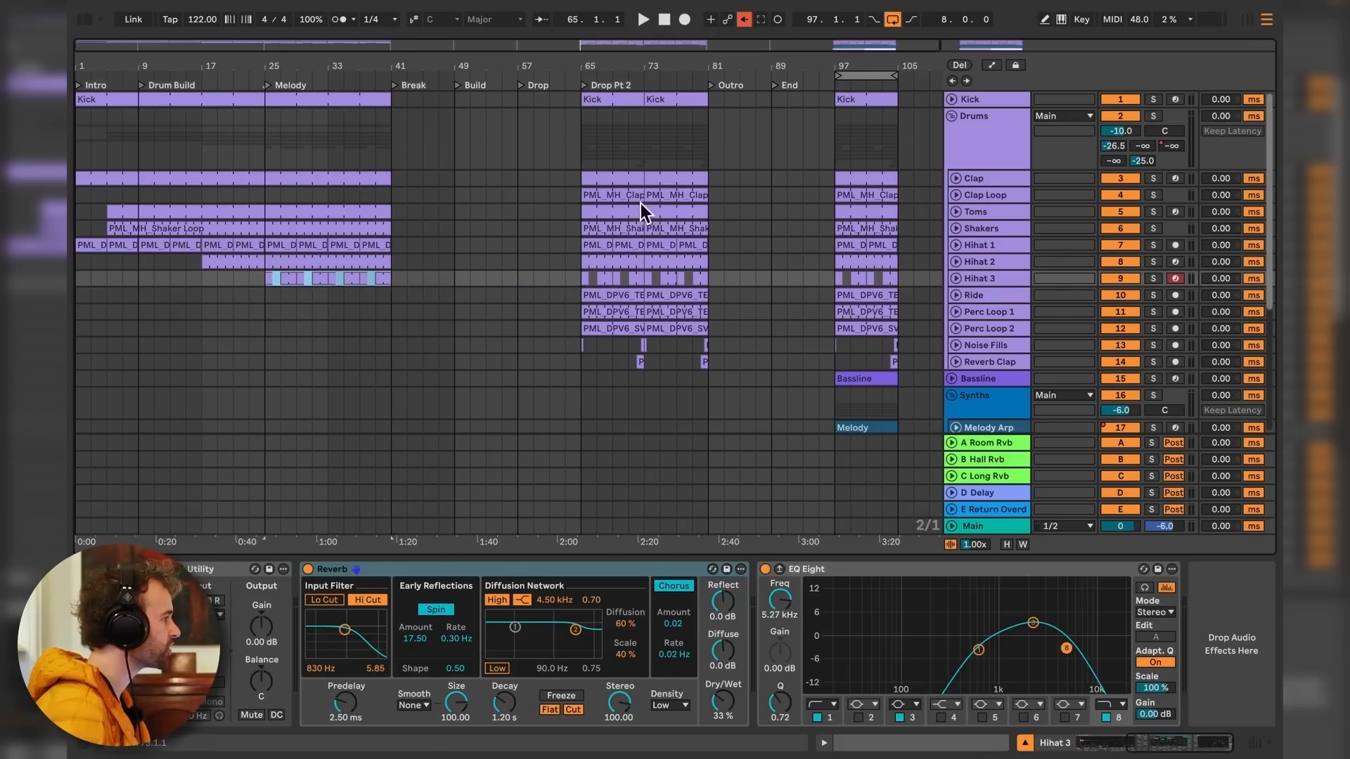
Fill Perc Loop 1 from bar 1 and Perc Loop 2 from bar 25 up to the Break at bar 41.
{"action": "left_click", "coordinate": [636, 315]}
{"action": "left_click_drag", "start_coordinate": [631, 321], "coordinate": [385, 325]}
{"action": "left_click", "coordinate": [617, 333]}
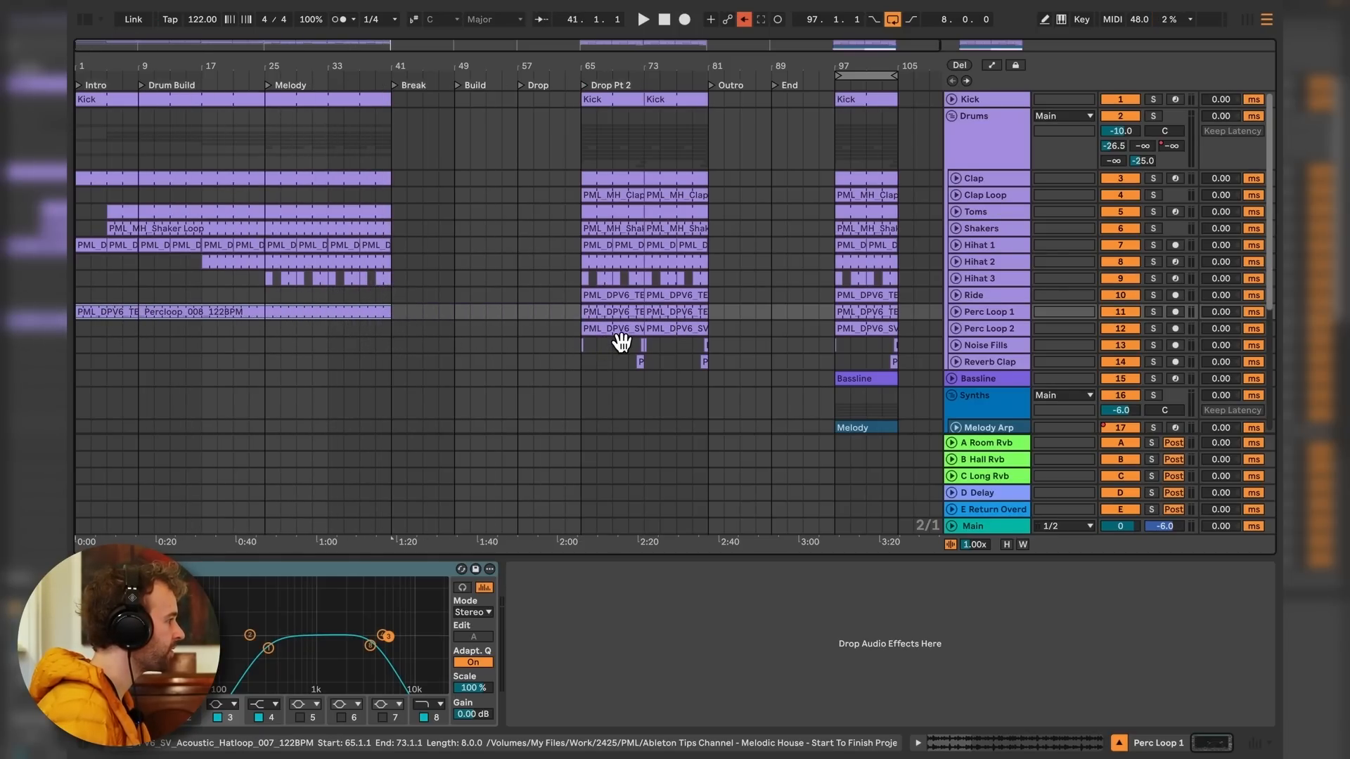
{"action": "left_click_drag", "start_coordinate": [624, 341], "coordinate": [393, 341]}
Copy the noise fill around bar 73 and paste it at the transitions into bars 17, 25, 33 and 41.
{"action": "left_click_drag", "start_coordinate": [629, 345], "coordinate": [661, 358]}
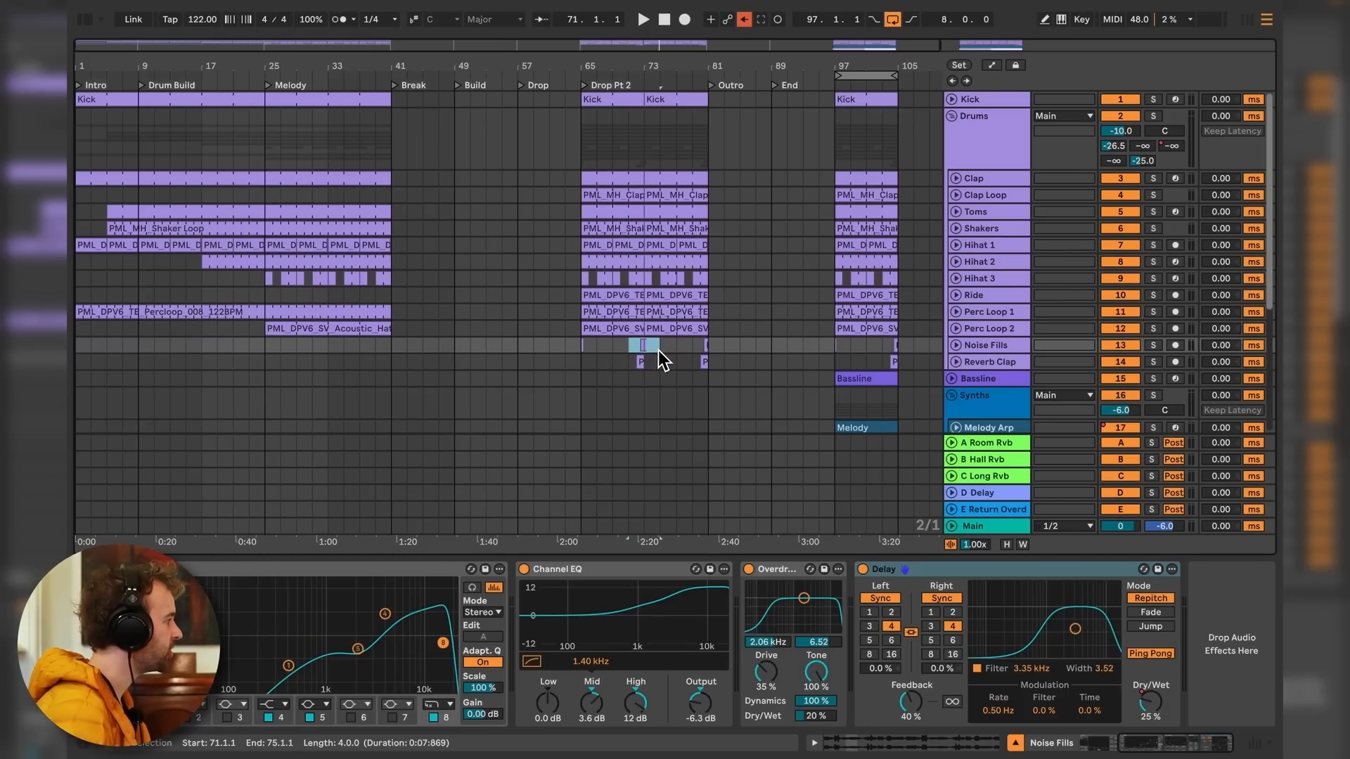
{"action": "left_click", "coordinate": [192, 347]}
{"action": "key", "text": "ctrl+v"}
{"action": "left_click", "coordinate": [250, 352]}
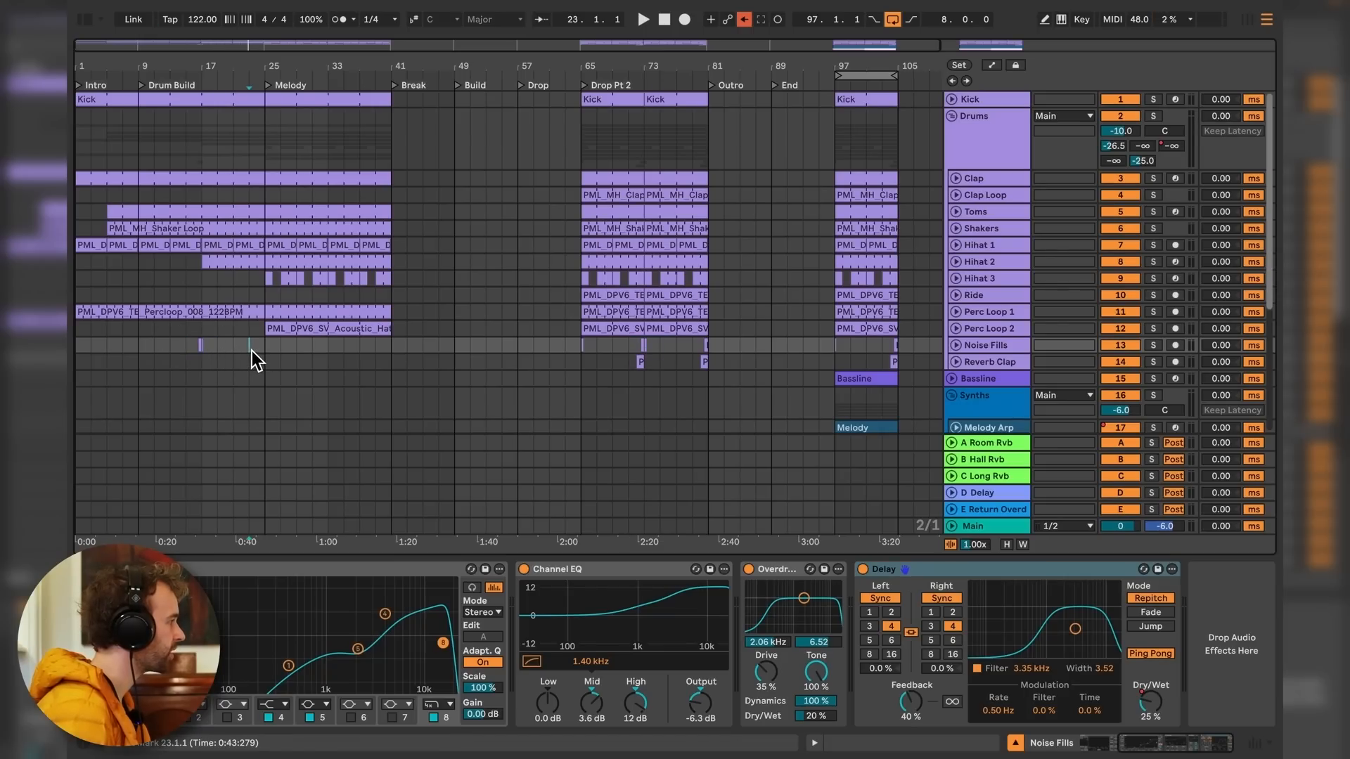
{"action": "key", "text": "ctrl+v"}
{"action": "left_click", "coordinate": [315, 350]}
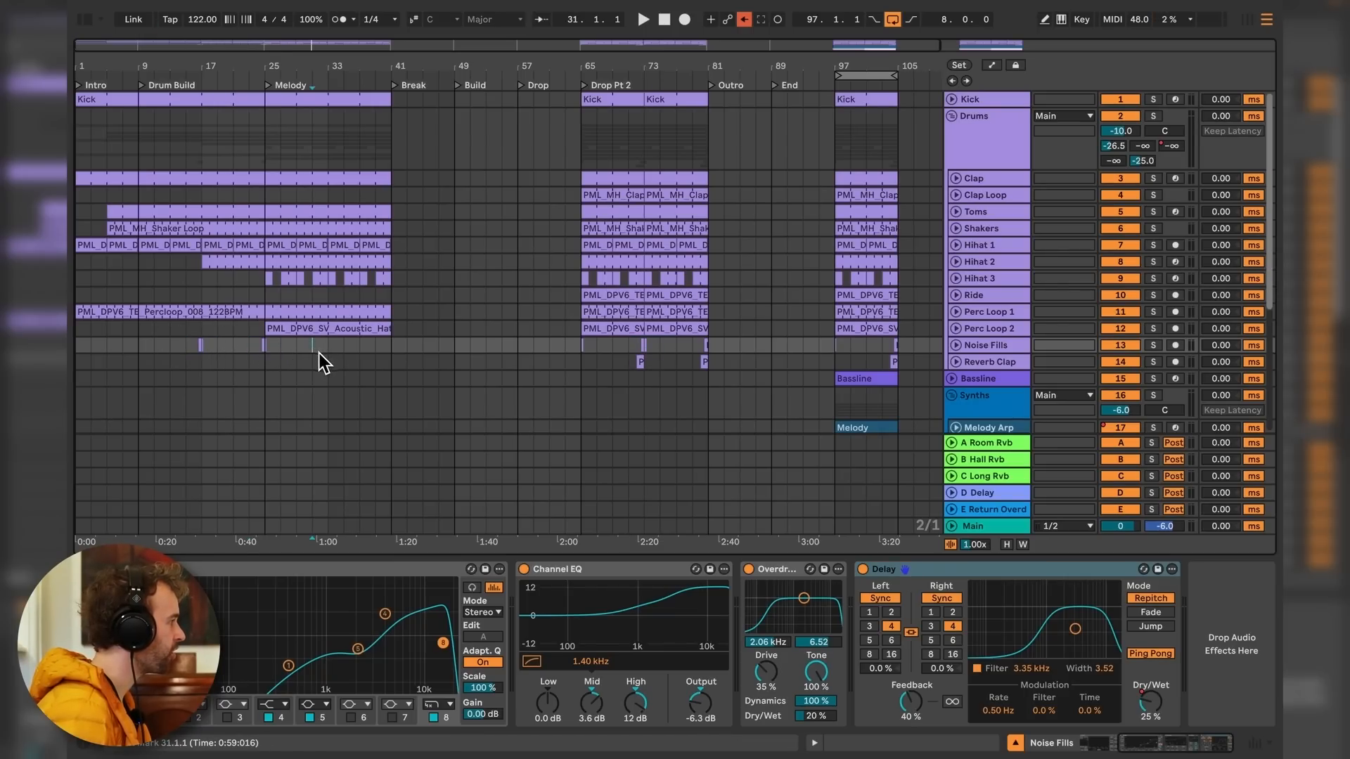
{"action": "key", "text": "ctrl+v"}
{"action": "left_click", "coordinate": [377, 355]}
{"action": "key", "text": "ctrl+v"}
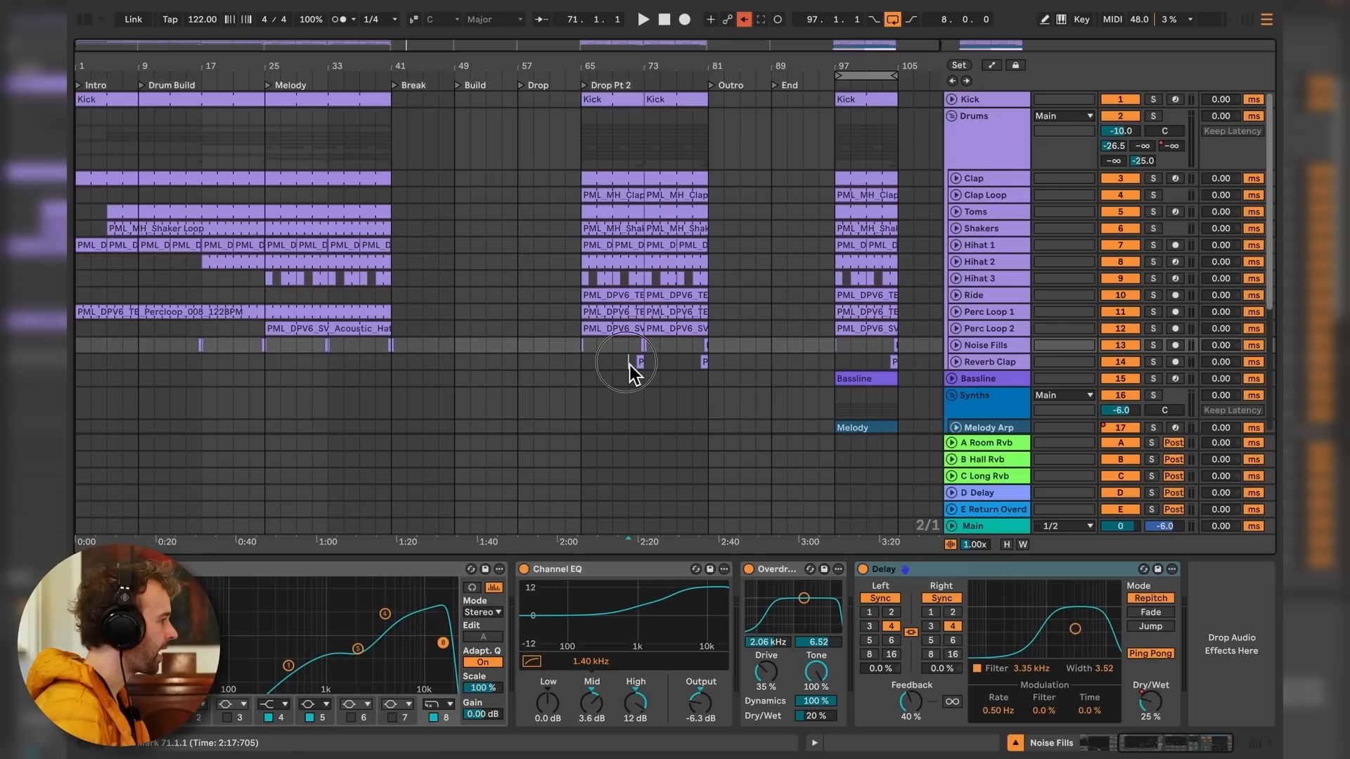
Copy the Reverb Clap clip to the last bar before the Break and the last bar before the Drop.
{"action": "left_click_drag", "start_coordinate": [630, 365], "coordinate": [392, 369]}
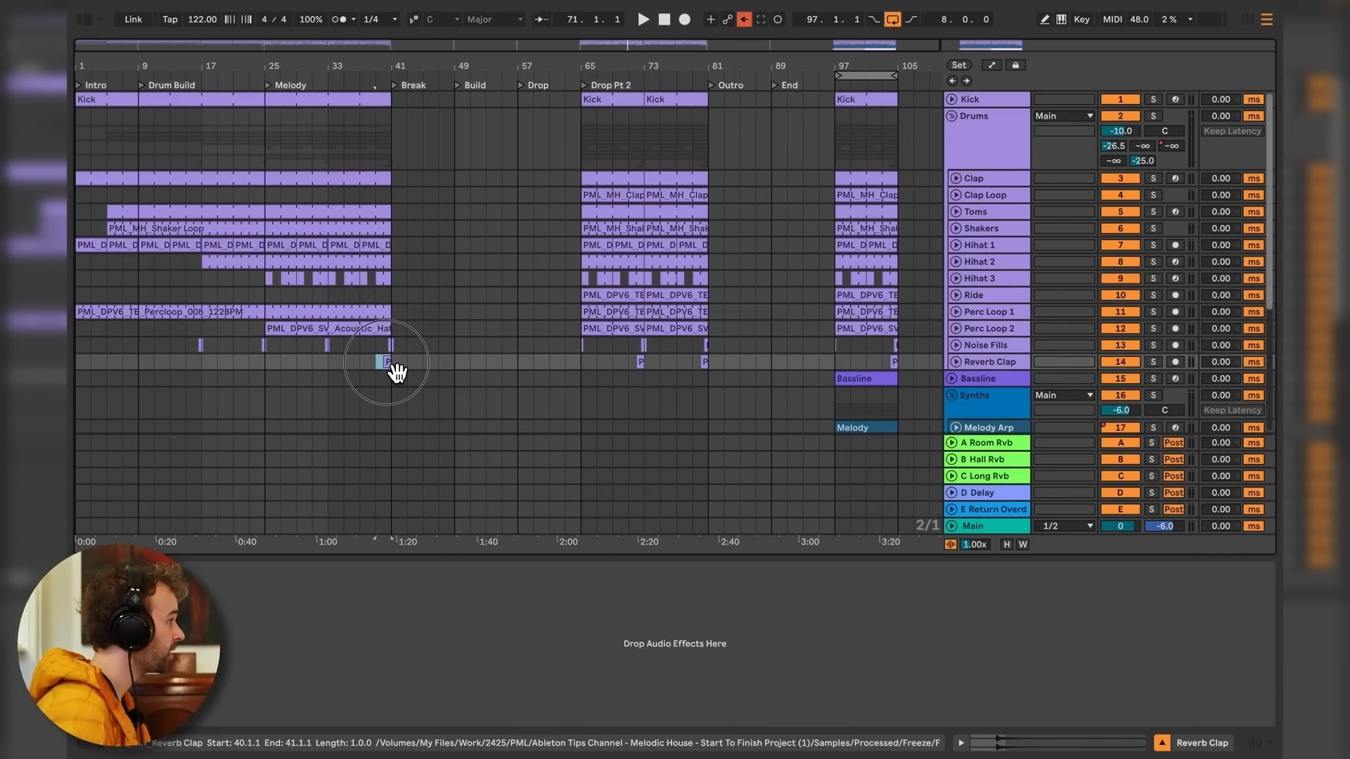
{"action": "left_click", "coordinate": [462, 362]}
{"action": "left_click_drag", "start_coordinate": [504, 370], "coordinate": [513, 365]}
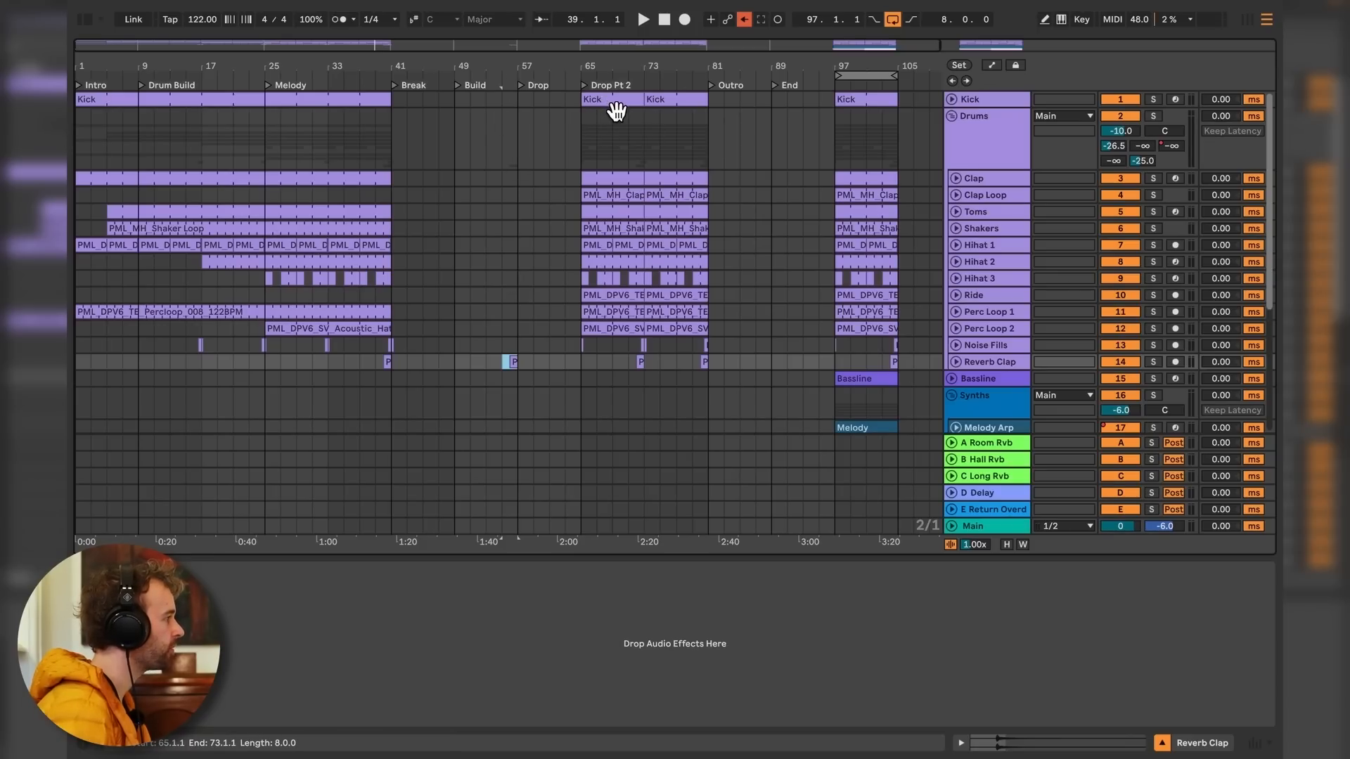
Fill the Drop from bar 57 with Kick, Clap and Clap Loop, and place the Clap Loop from bar 25 to 41.
{"action": "left_click_drag", "start_coordinate": [616, 110], "coordinate": [558, 111]}
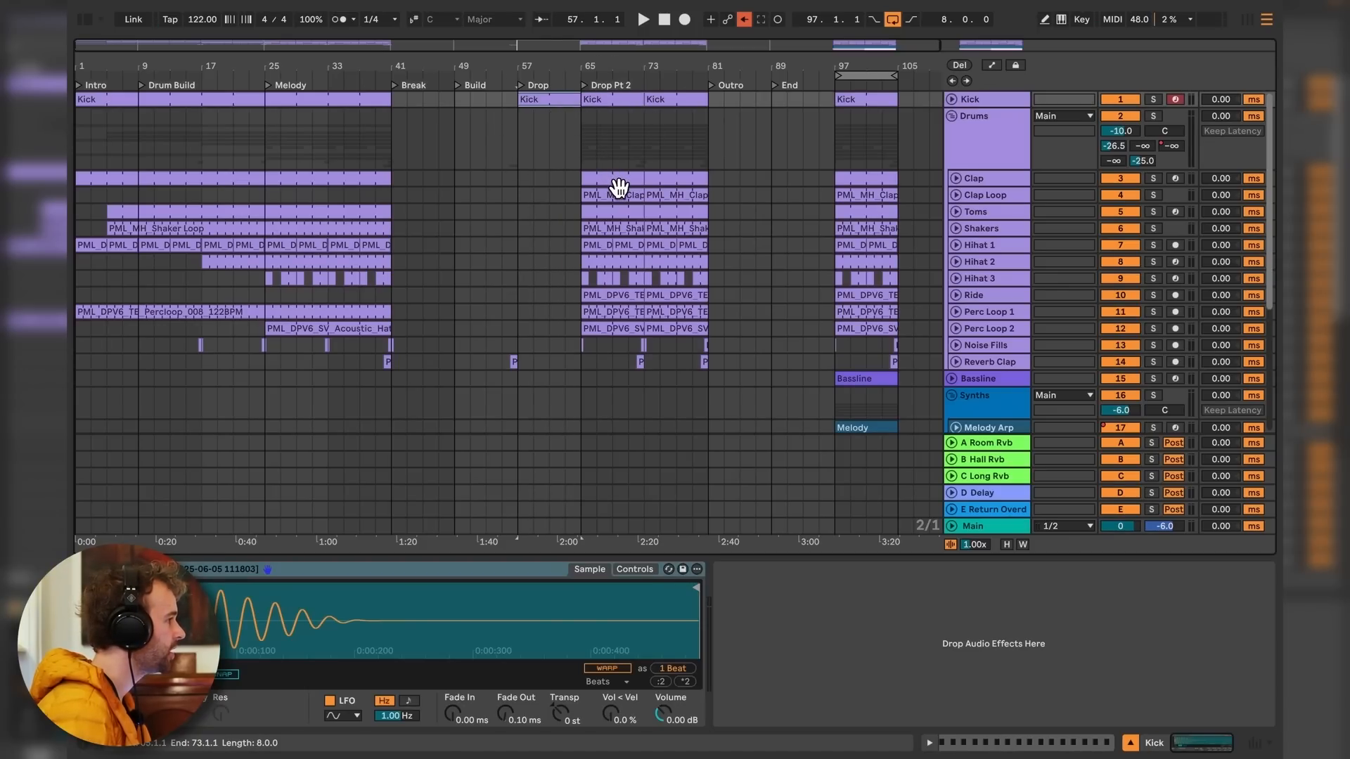
{"action": "left_click_drag", "start_coordinate": [619, 184], "coordinate": [550, 179]}
{"action": "left_click_drag", "start_coordinate": [627, 204], "coordinate": [277, 202]}
{"action": "left_click", "coordinate": [598, 199]}
{"action": "left_click_drag", "start_coordinate": [597, 200], "coordinate": [532, 203]}
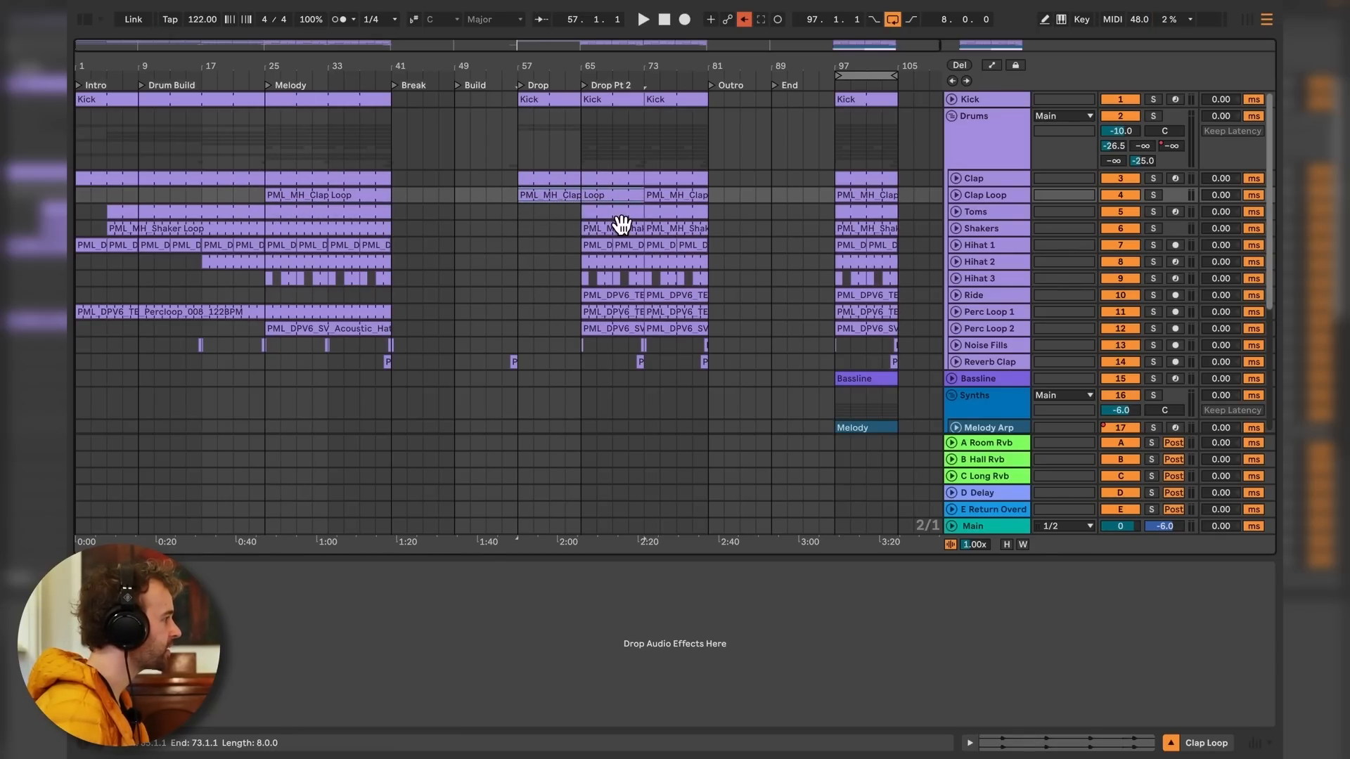
Fill the Drop from bar 57 to 65 with the Toms, Shakers, Hihat 1–3 and Perc Loop 1–2 clips.
{"action": "left_click_drag", "start_coordinate": [619, 216], "coordinate": [529, 235]}
{"action": "left_click", "coordinate": [609, 250]}
{"action": "left_click", "coordinate": [638, 250], "text": "shift"}
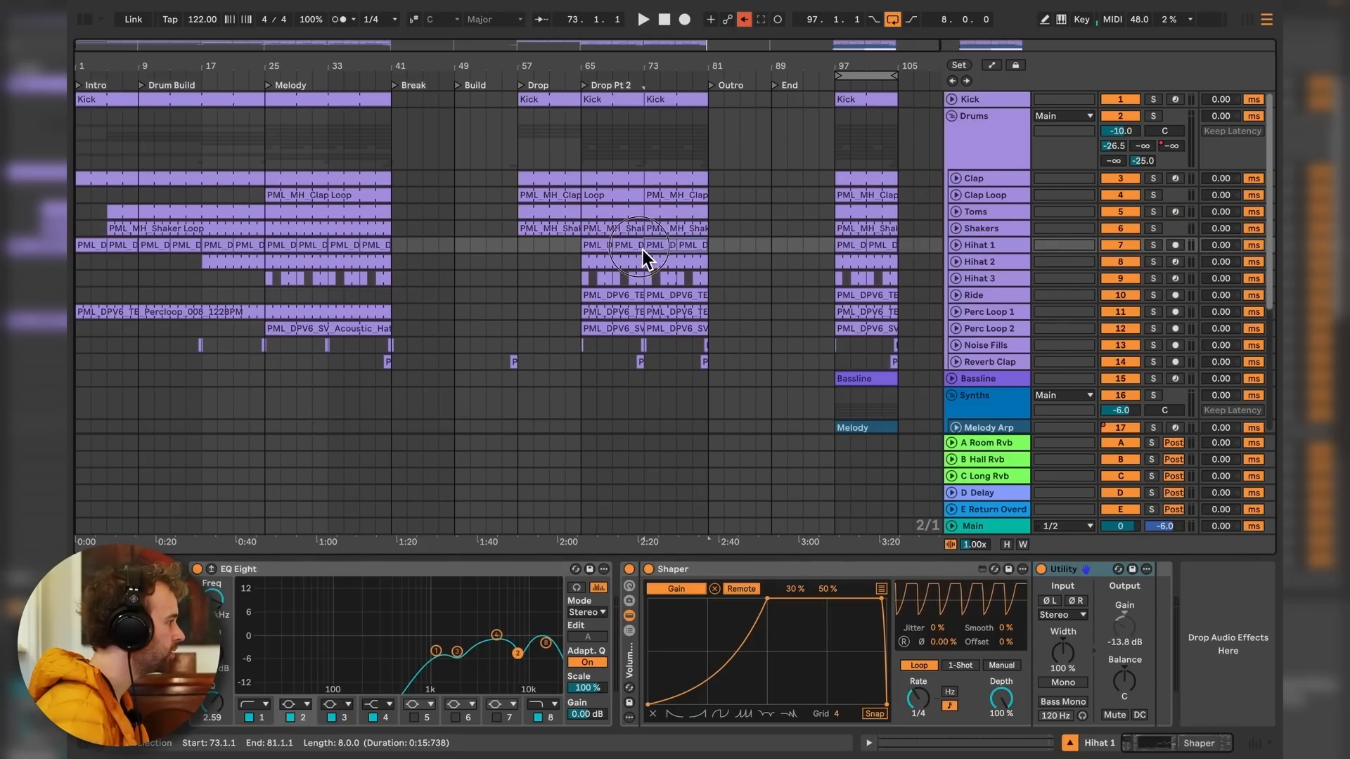
{"action": "mouse_move", "coordinate": [571, 251]}
{"action": "left_mouse_down"}
{"action": "mouse_move", "coordinate": [617, 251]}
{"action": "mouse_move", "coordinate": [545, 265]}
{"action": "mouse_move", "coordinate": [643, 282]}
{"action": "mouse_move", "coordinate": [572, 277]}
{"action": "left_mouse_up"}
{"action": "left_click", "coordinate": [635, 250], "text": "shift"}
{"action": "left_click_drag", "start_coordinate": [623, 322], "coordinate": [557, 331]}
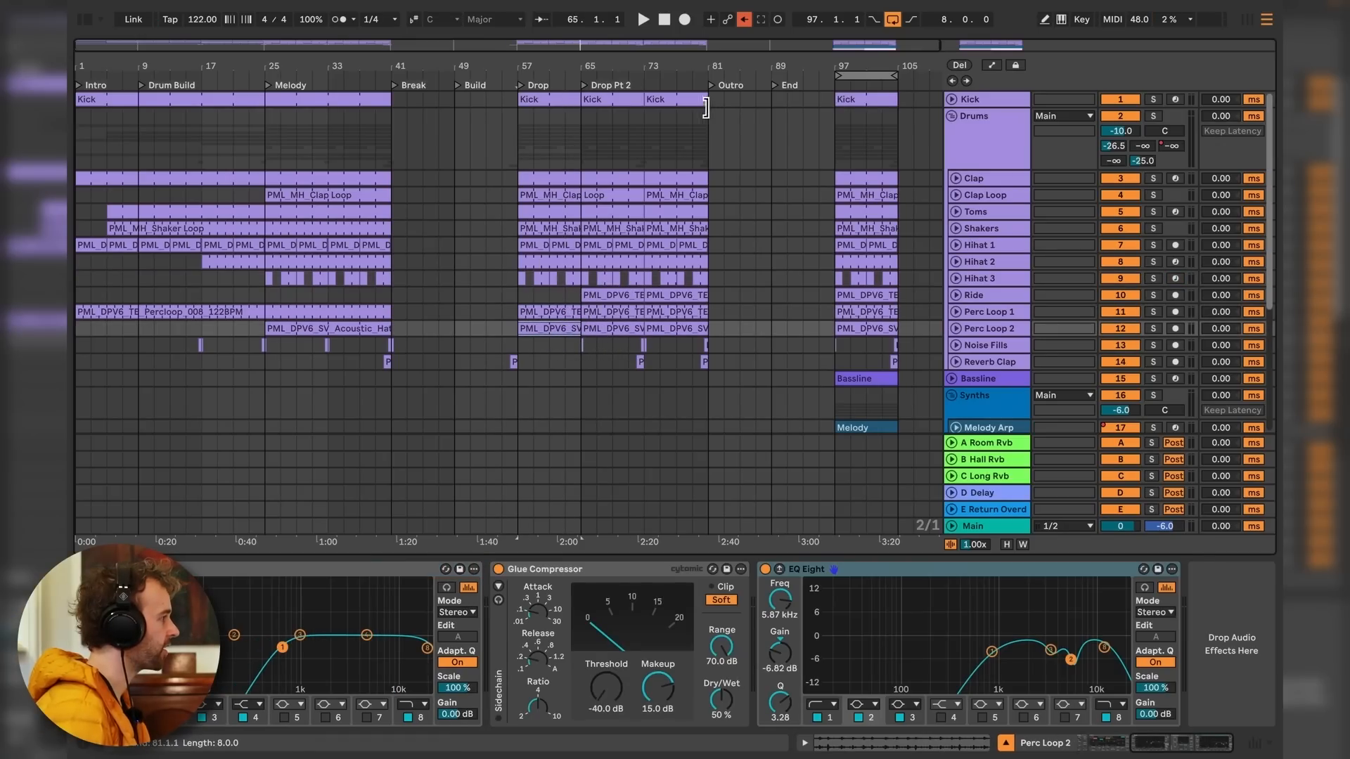
Extend the drums into the Outro, with Kick and both Perc Loops ending at bar 85 and the Clap through Ride tracks at bar 89.
{"action": "left_click_drag", "start_coordinate": [707, 104], "coordinate": [751, 109]}
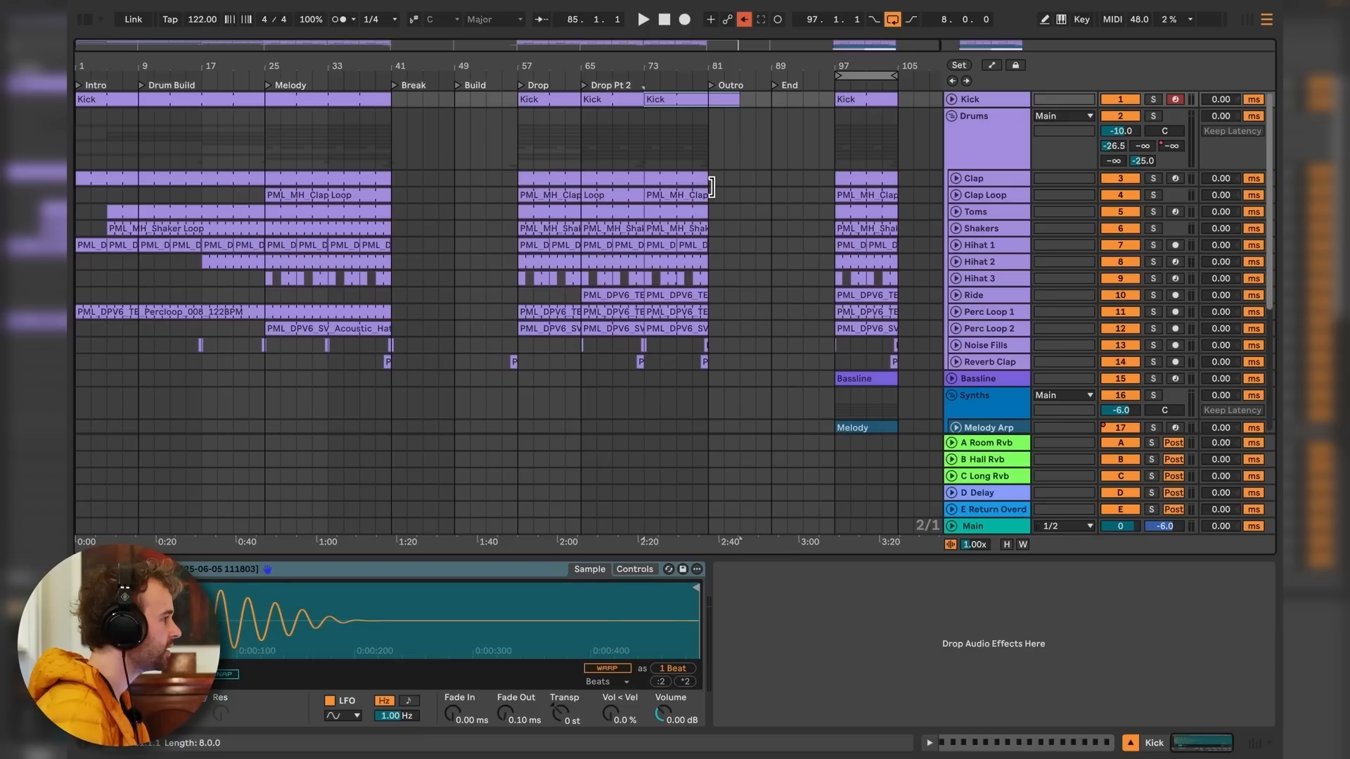
{"action": "left_click_drag", "start_coordinate": [713, 189], "coordinate": [771, 184]}
{"action": "left_click_drag", "start_coordinate": [708, 295], "coordinate": [730, 202]}
{"action": "left_click_drag", "start_coordinate": [705, 334], "coordinate": [742, 336]}
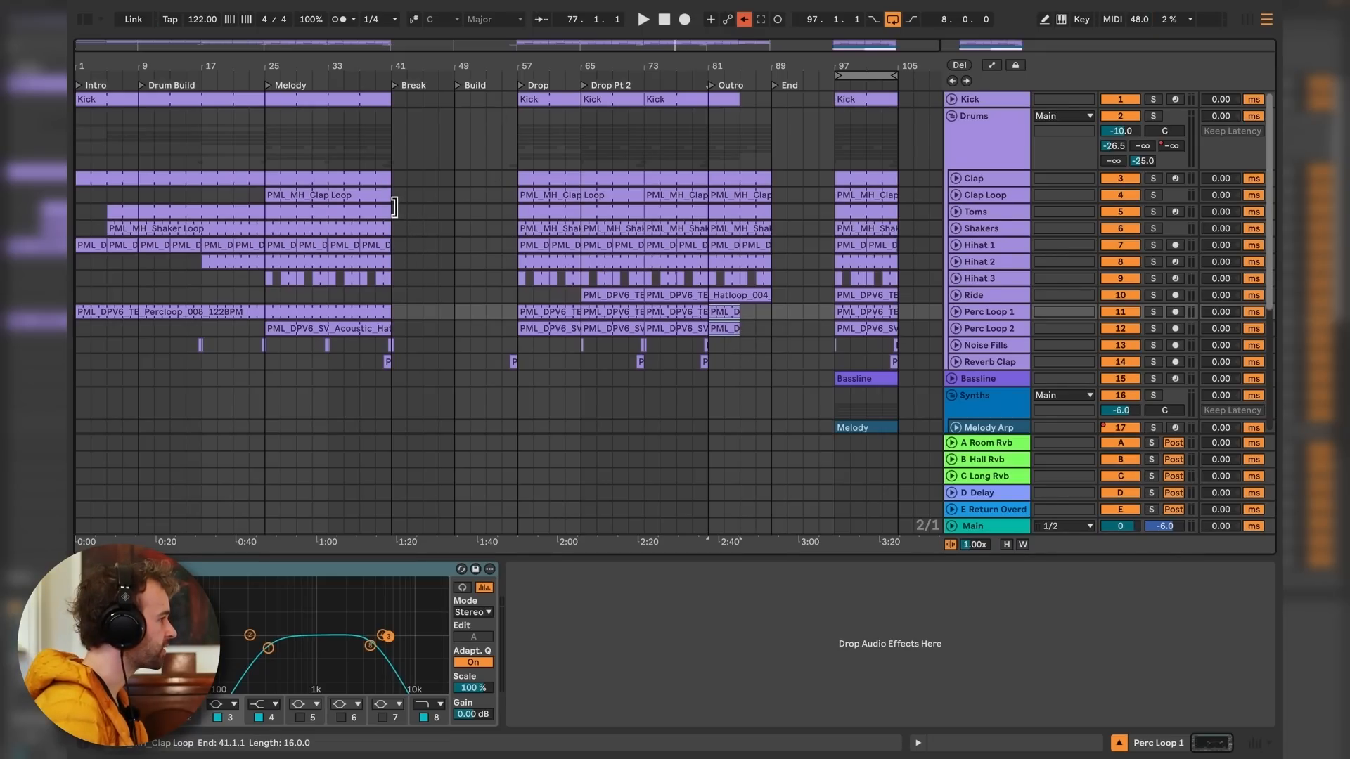
Extend the Toms, Shakers, Hihat 3 and Perc Loop 1 clips through the Break and Build to bar 57.
{"action": "left_click_drag", "start_coordinate": [391, 209], "coordinate": [518, 219]}
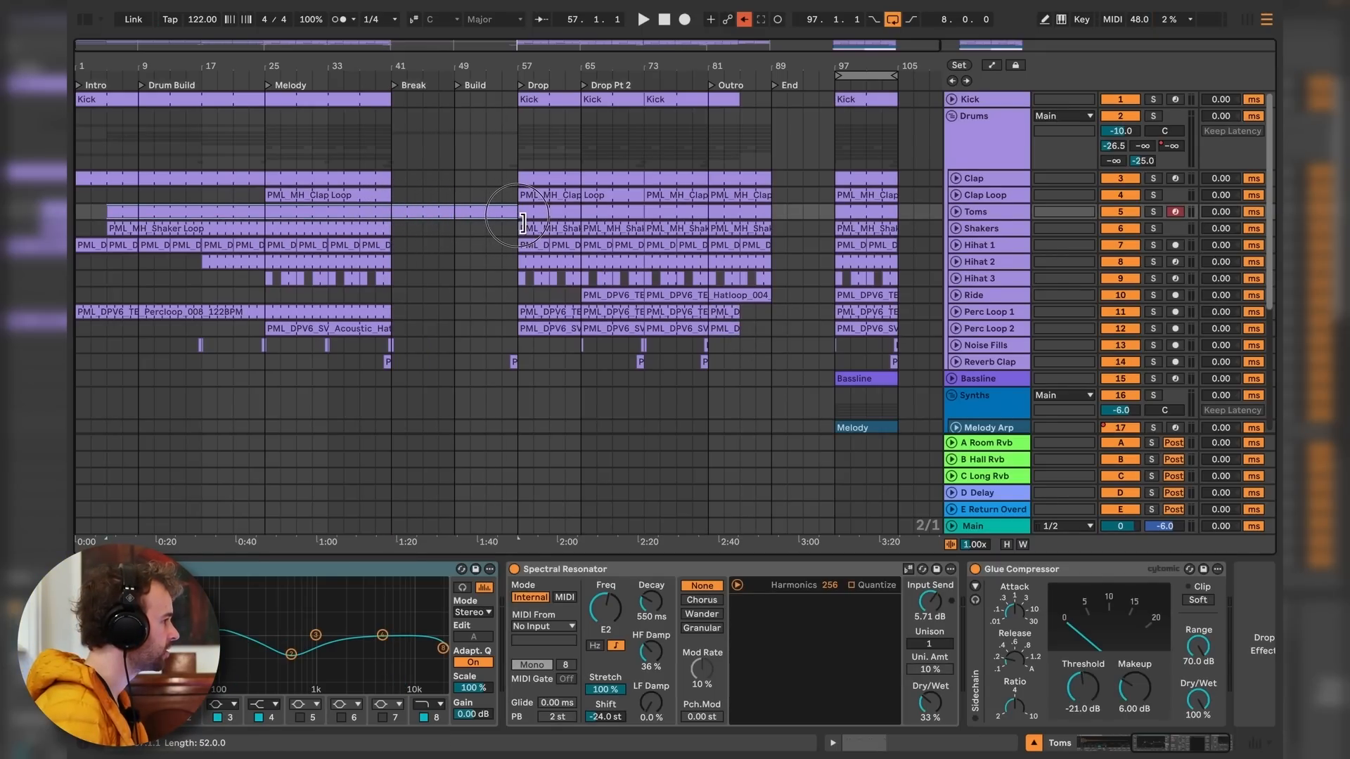
{"action": "left_click_drag", "start_coordinate": [391, 228], "coordinate": [520, 234]}
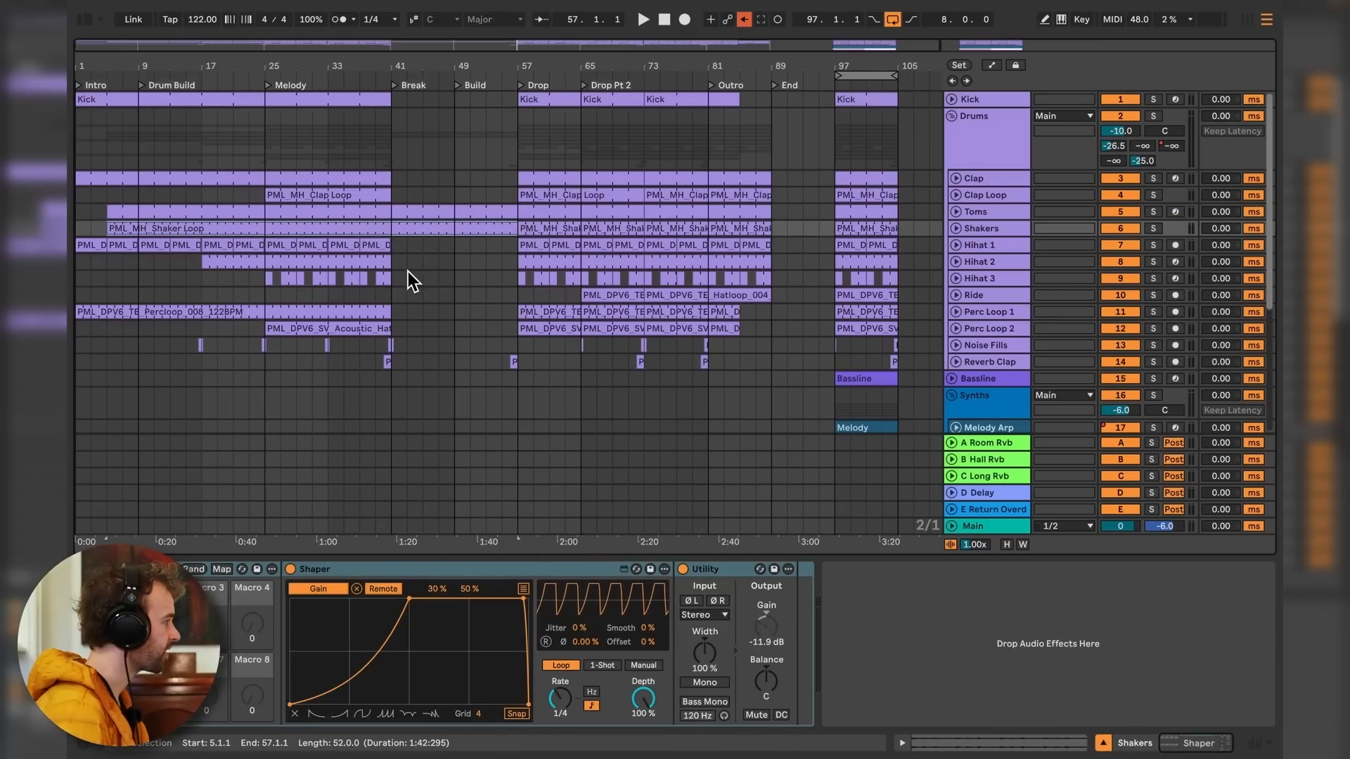
{"action": "left_click_drag", "start_coordinate": [391, 279], "coordinate": [525, 289]}
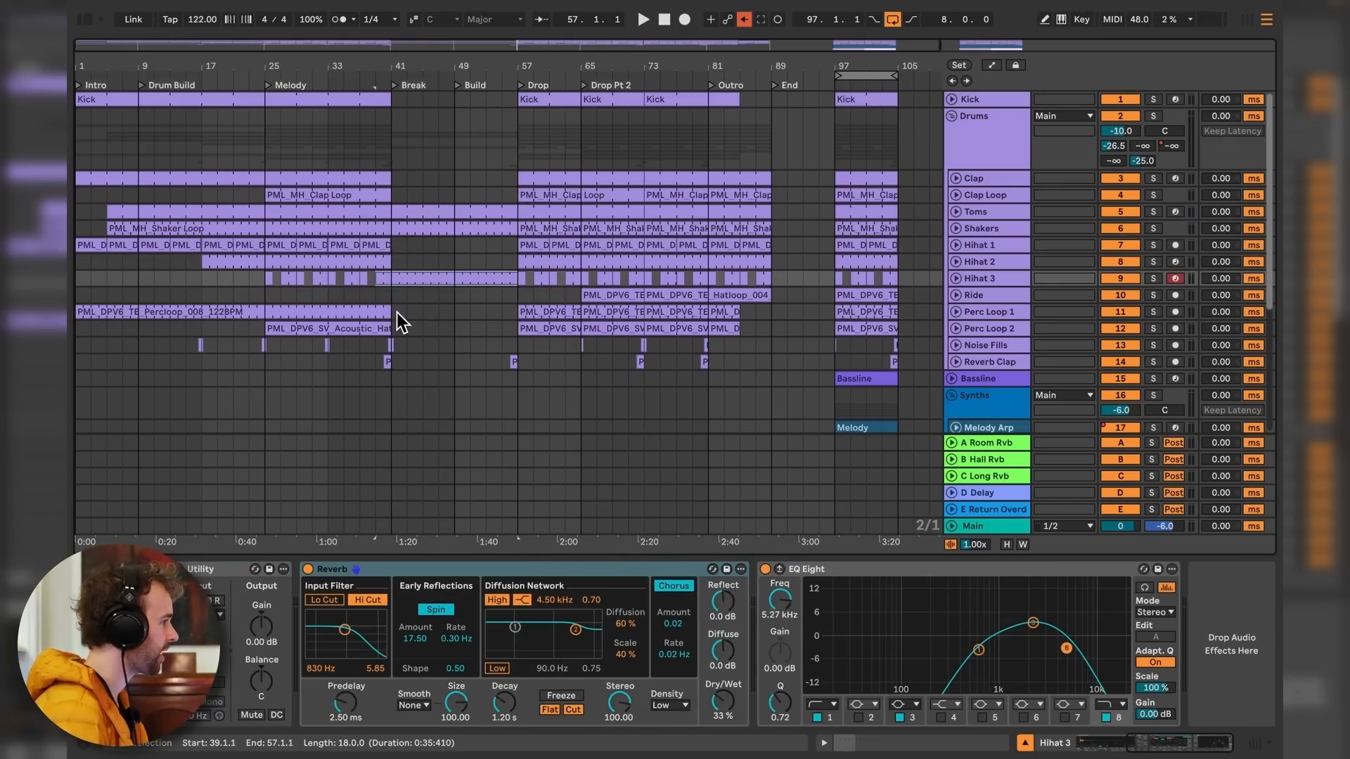
{"action": "left_click_drag", "start_coordinate": [391, 312], "coordinate": [520, 322]}
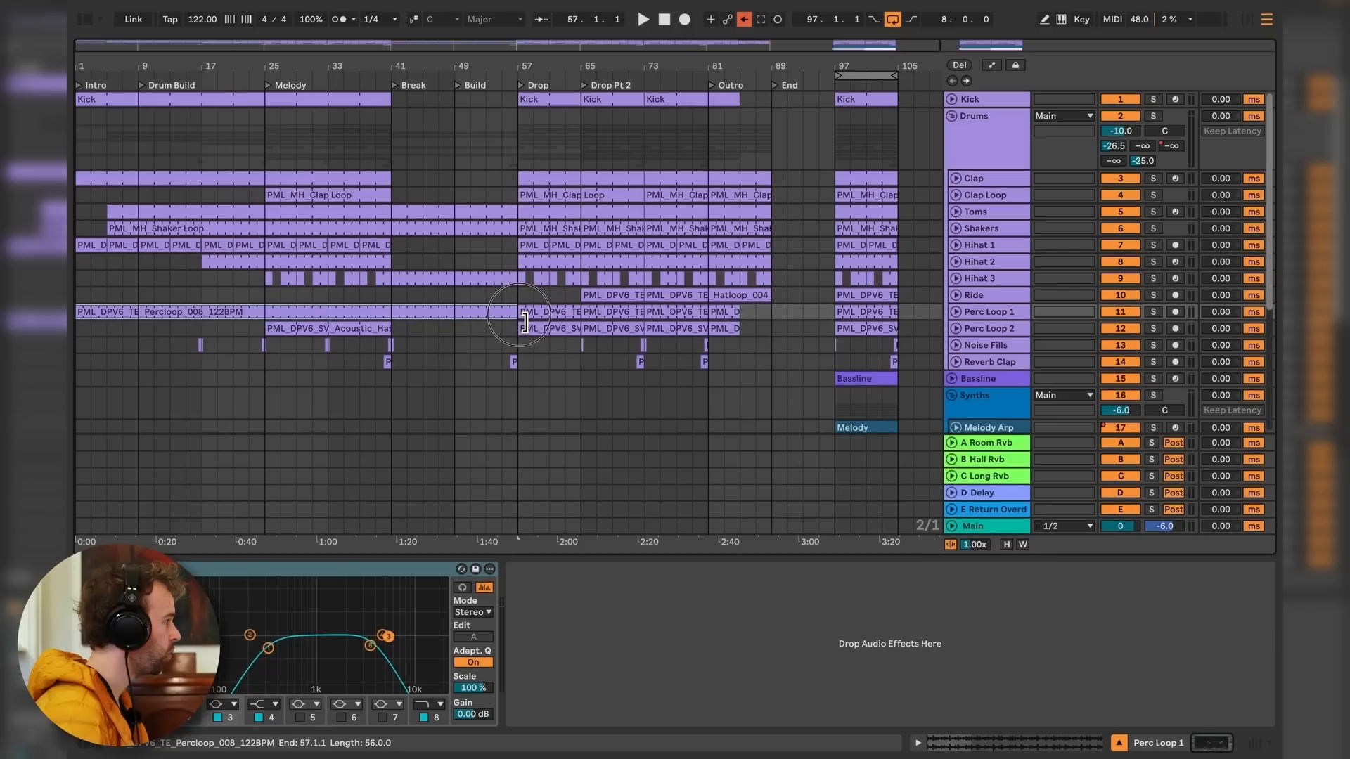
Extend the Drop's Clap back to bar 45 and its Clap Loop back to the Build at bar 49.
{"action": "left_click_drag", "start_coordinate": [518, 184], "coordinate": [429, 189]}
{"action": "left_click_drag", "start_coordinate": [529, 202], "coordinate": [467, 202]}
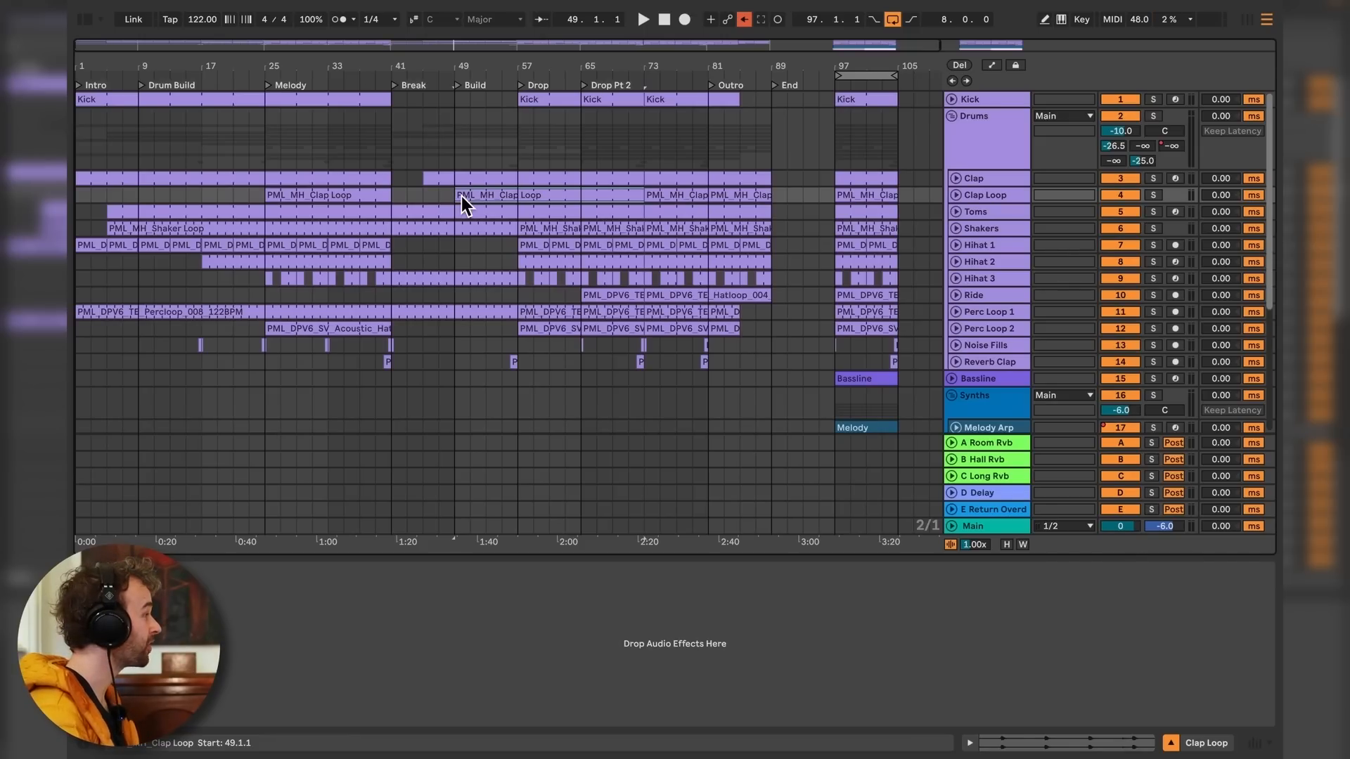
{"action": "left_click_drag", "start_coordinate": [462, 196], "coordinate": [461, 197]}
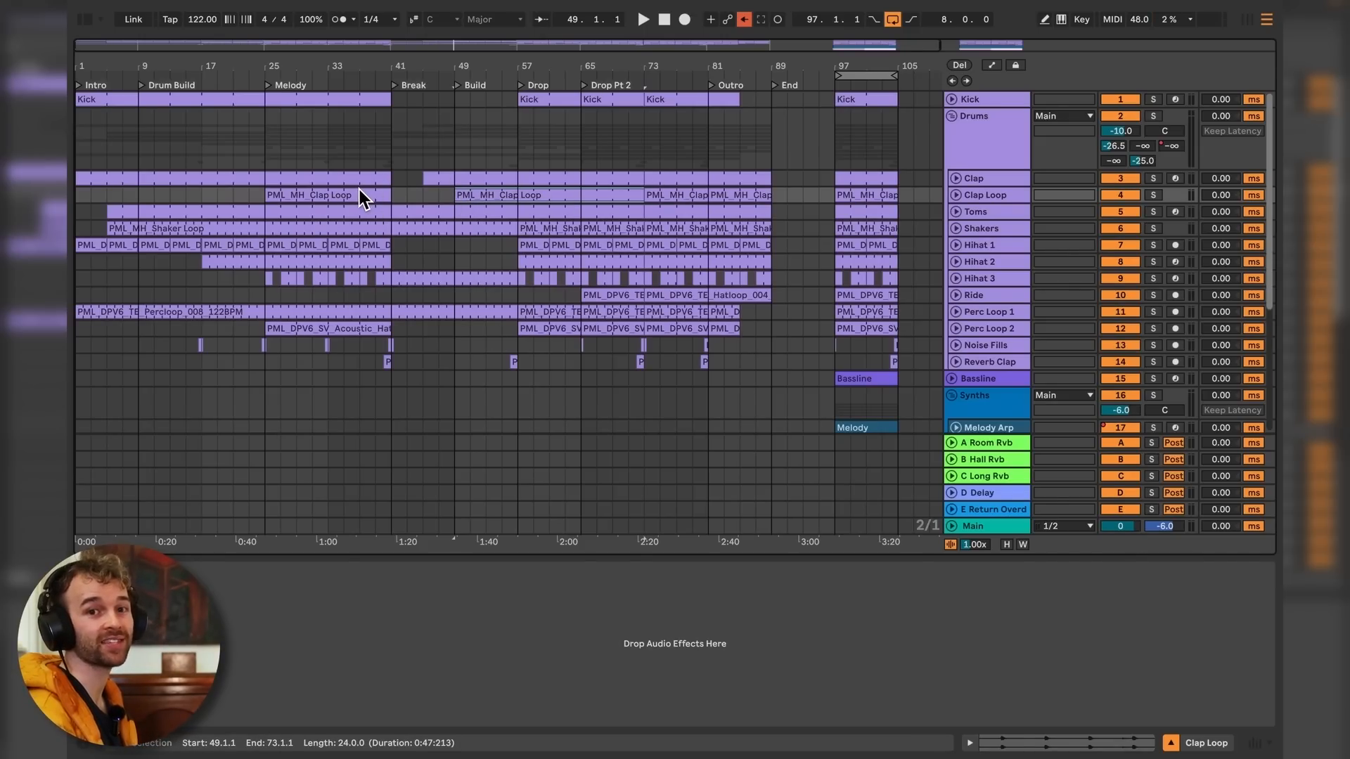
Unfold the Bassline track and fill it from bar 9 to 41 and from bar 49 to 89.
{"action": "scroll", "coordinate": [357, 187], "scroll_direction": "down", "scroll_amount": 1}
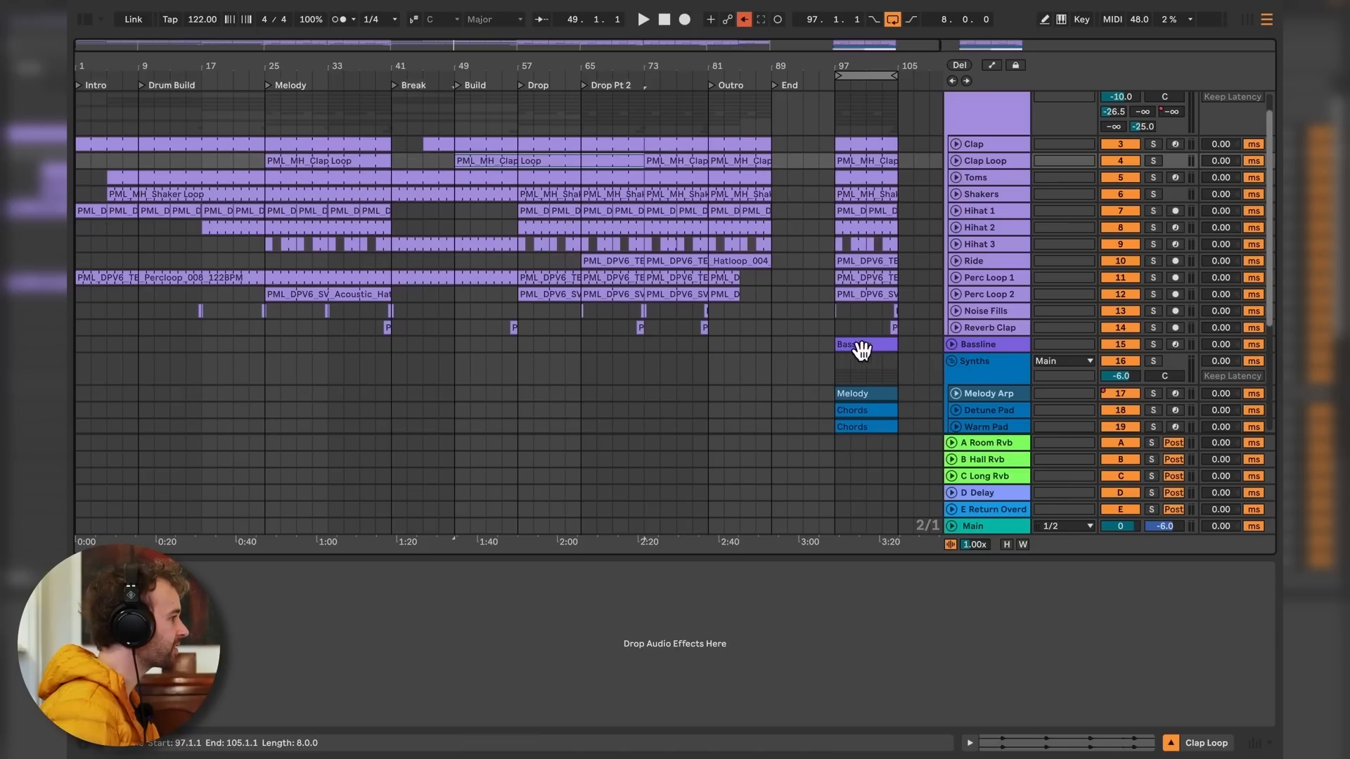
{"action": "left_click", "coordinate": [951, 344]}
{"action": "left_click_drag", "start_coordinate": [866, 346], "coordinate": [391, 364]}
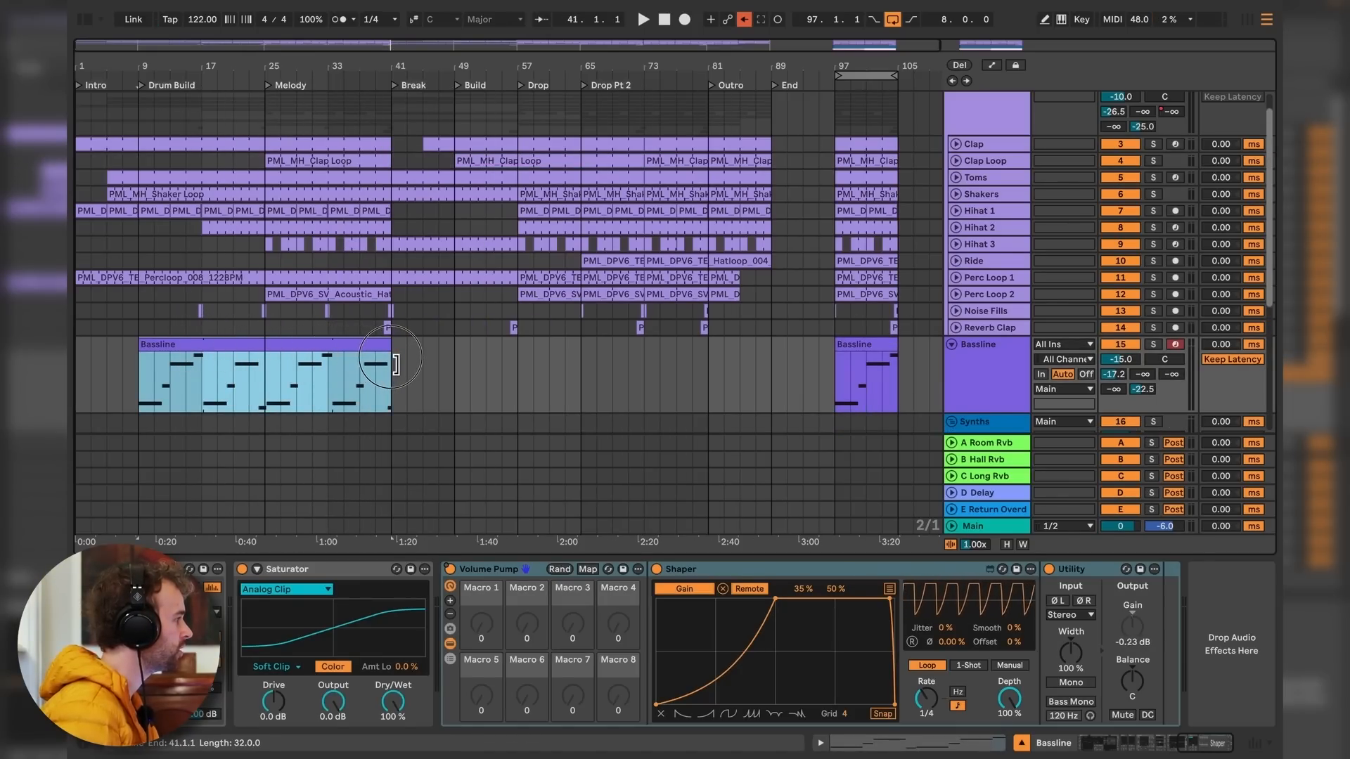
{"action": "left_click_drag", "start_coordinate": [229, 353], "coordinate": [545, 353]}
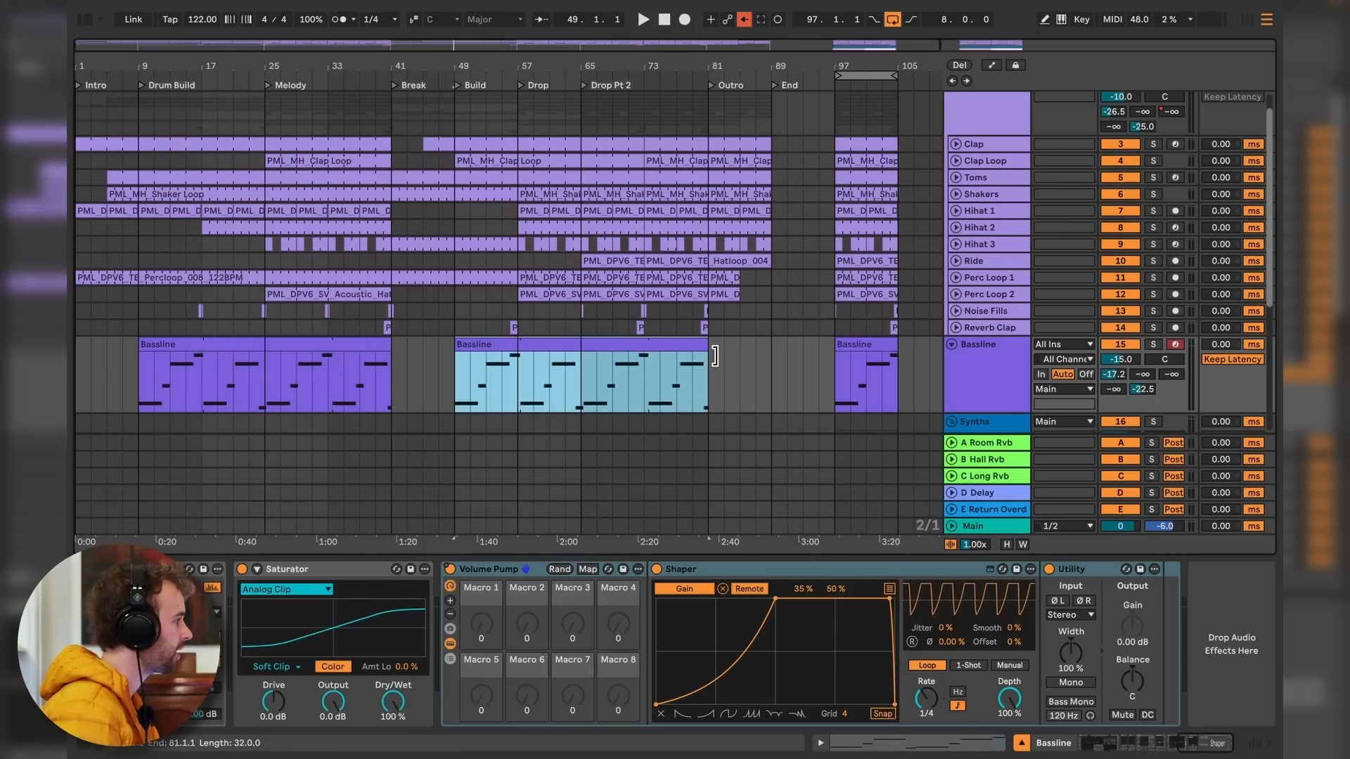
{"action": "left_click_drag", "start_coordinate": [715, 356], "coordinate": [774, 357]}
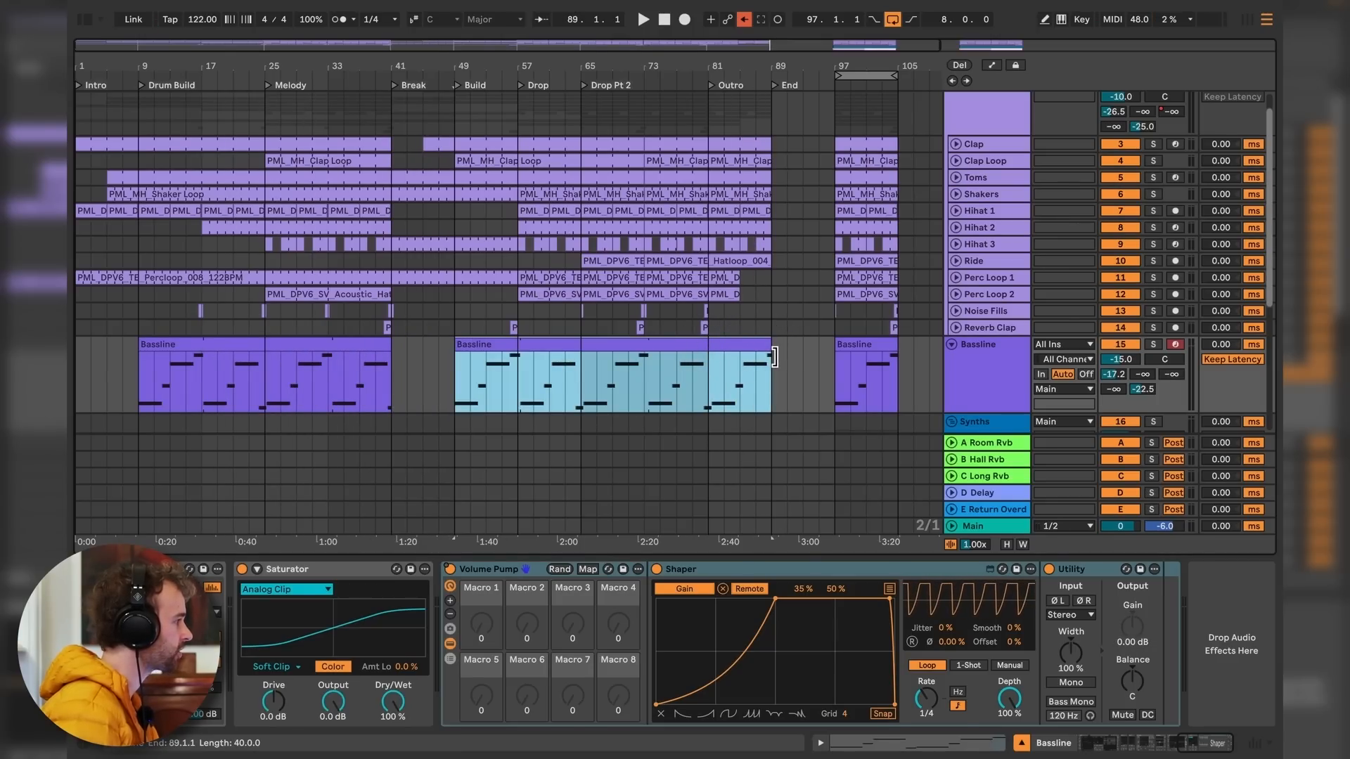
Copy the Chords clips of the Detune Pad and Warm Pad tracks across the whole arrangement from bar 1 to 89.
{"action": "scroll", "coordinate": [773, 355], "scroll_direction": "down", "scroll_amount": 6}
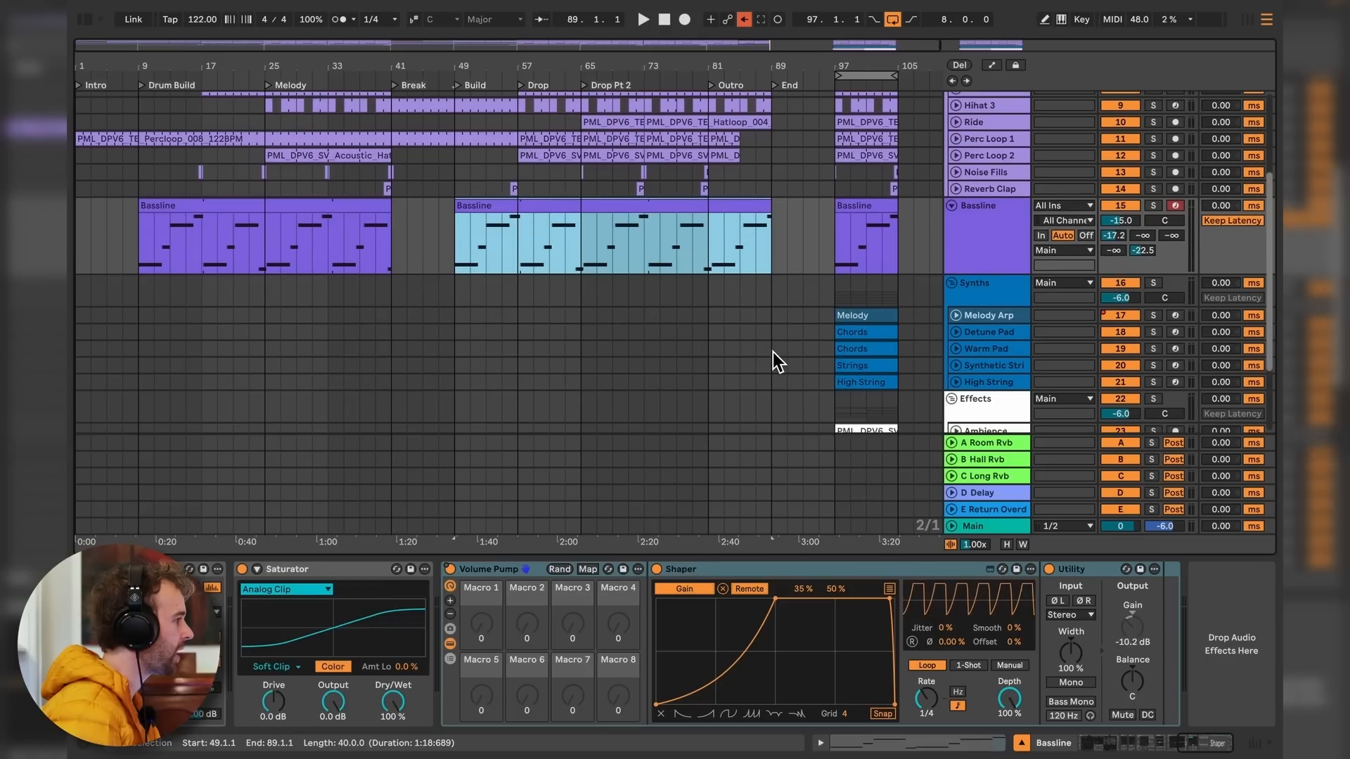
{"action": "left_click", "coordinate": [877, 356]}
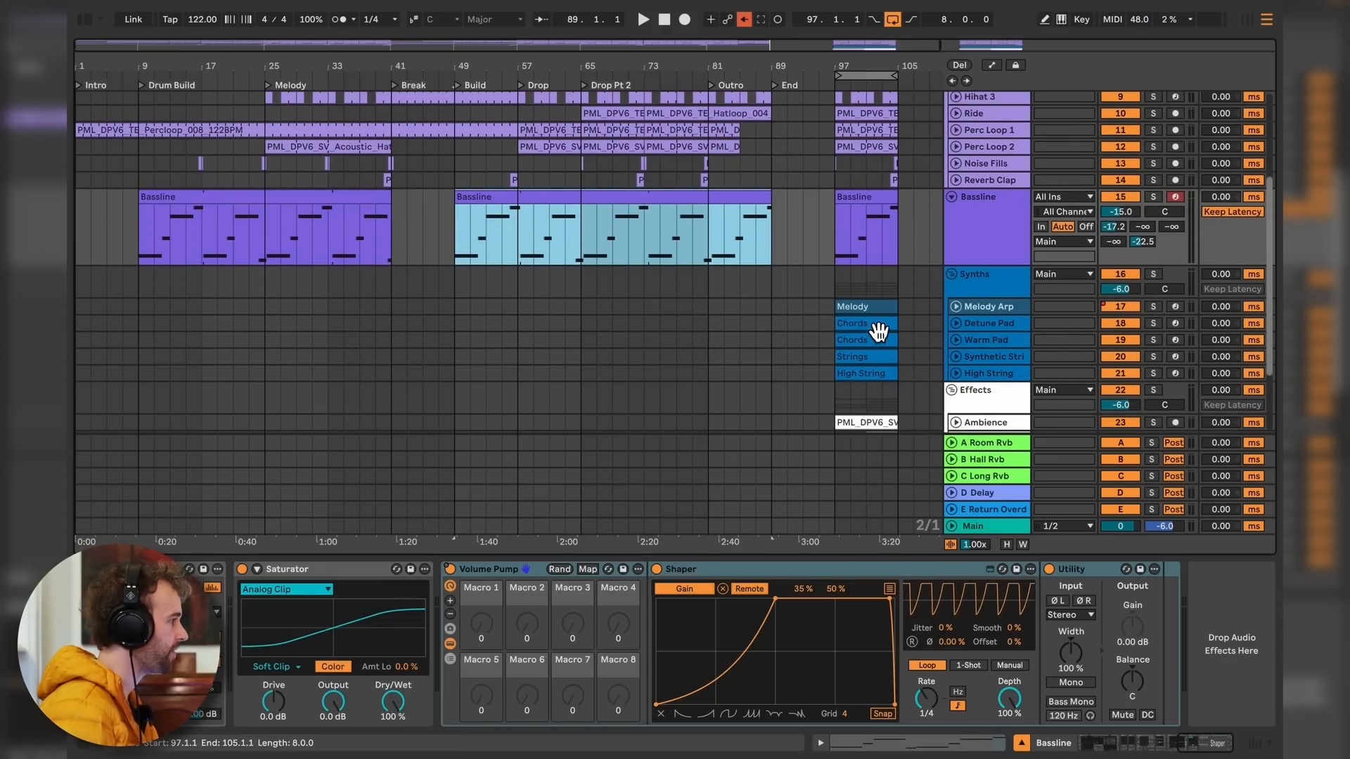
{"action": "left_click", "coordinate": [878, 325]}
{"action": "left_click", "coordinate": [883, 342]}
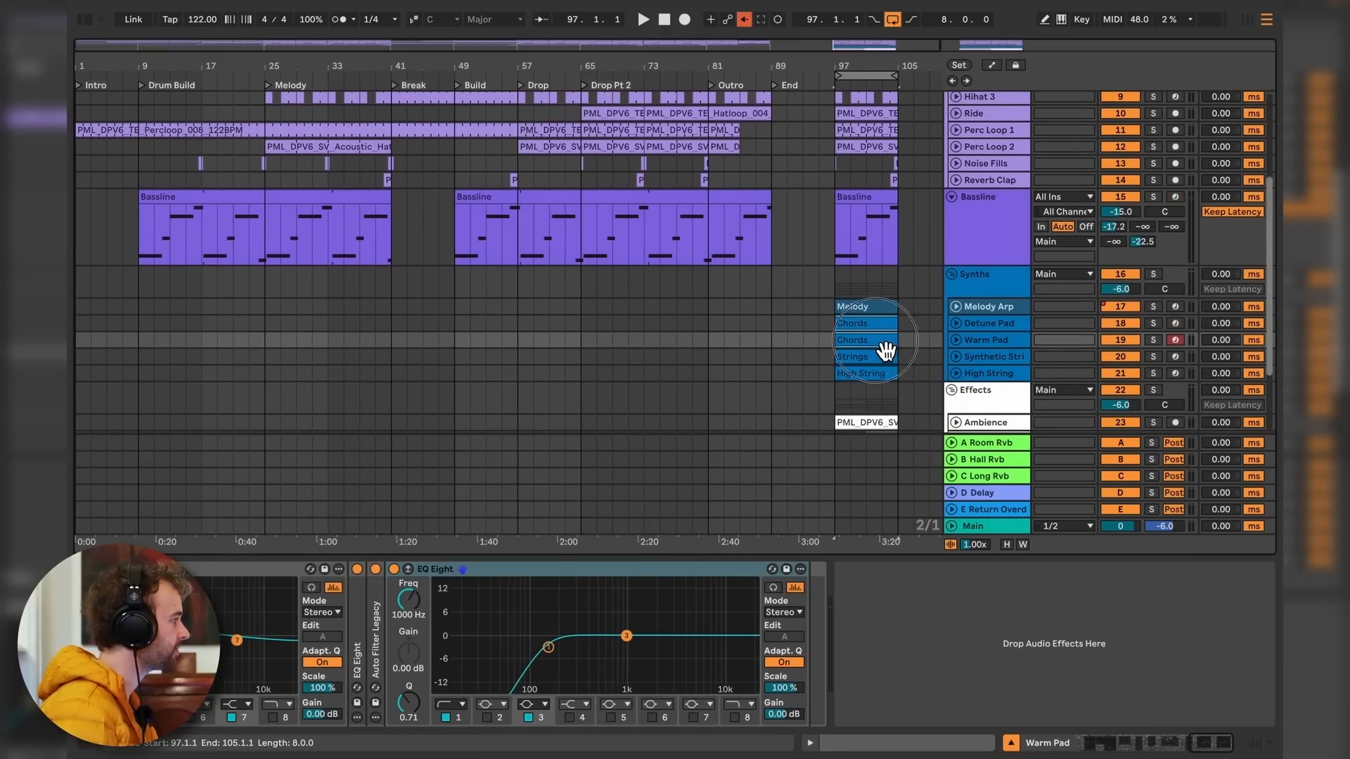
{"action": "left_click_drag", "start_coordinate": [885, 349], "coordinate": [774, 355]}
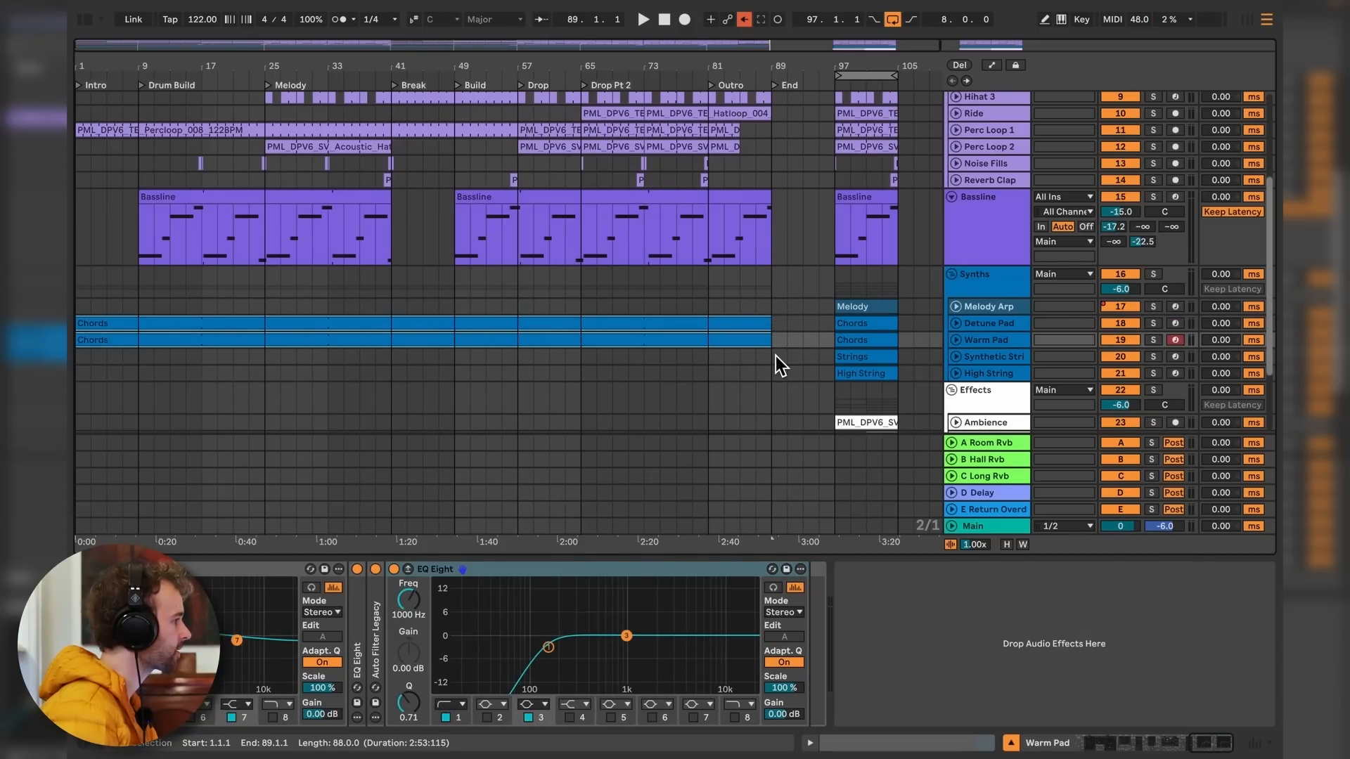
Unfold the Synthetic Strings track, fill it from bar 57 to 89, and place High String clips at bars 41–57 and 65–81.
{"action": "left_click", "coordinate": [956, 358]}
{"action": "left_click_drag", "start_coordinate": [879, 371], "coordinate": [772, 369]}
{"action": "scroll", "coordinate": [772, 368], "scroll_direction": "down", "scroll_amount": 1}
{"action": "left_click_drag", "start_coordinate": [867, 401], "coordinate": [618, 405]}
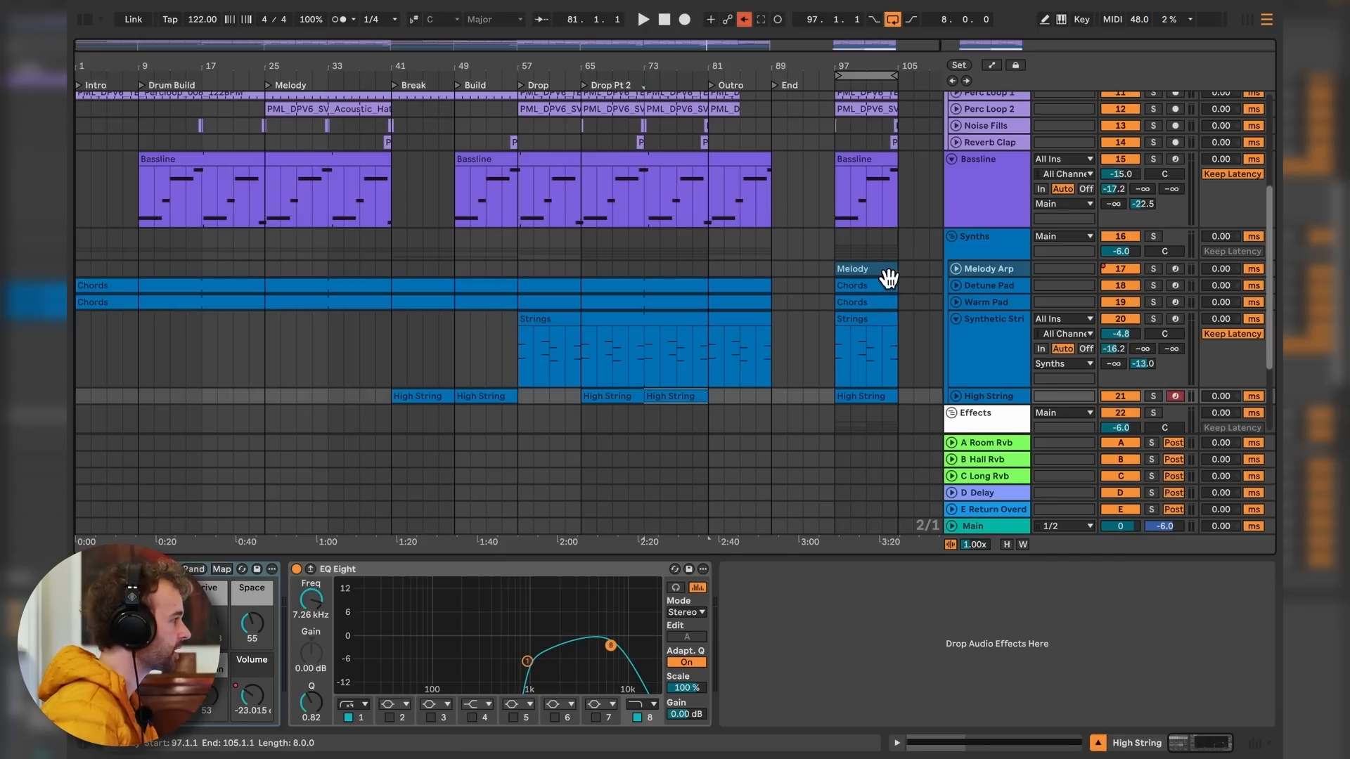
Place Melody clips on the Melody Arp track at bars 25–41, 49–57 and 65–81.
{"action": "left_click_drag", "start_coordinate": [885, 276], "coordinate": [319, 271]}
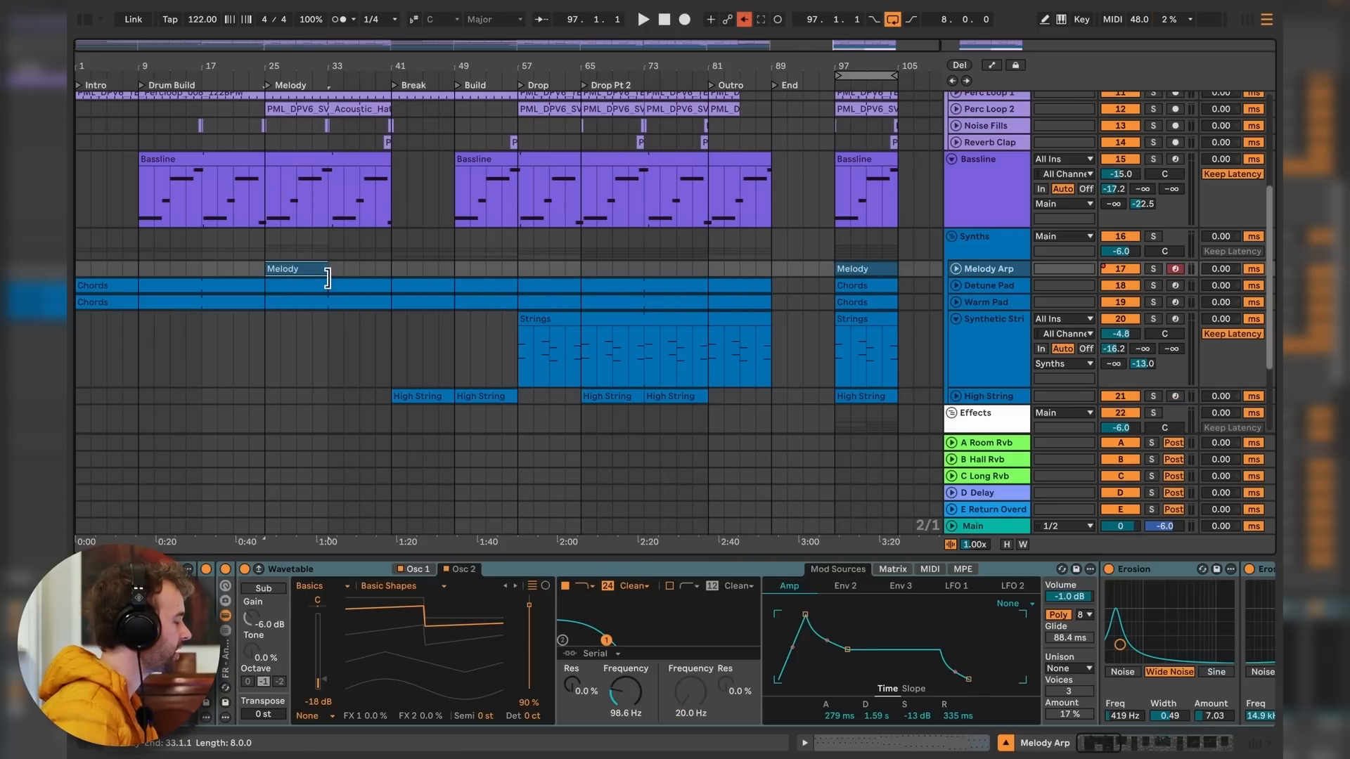
{"action": "key", "text": "ctrl+d"}
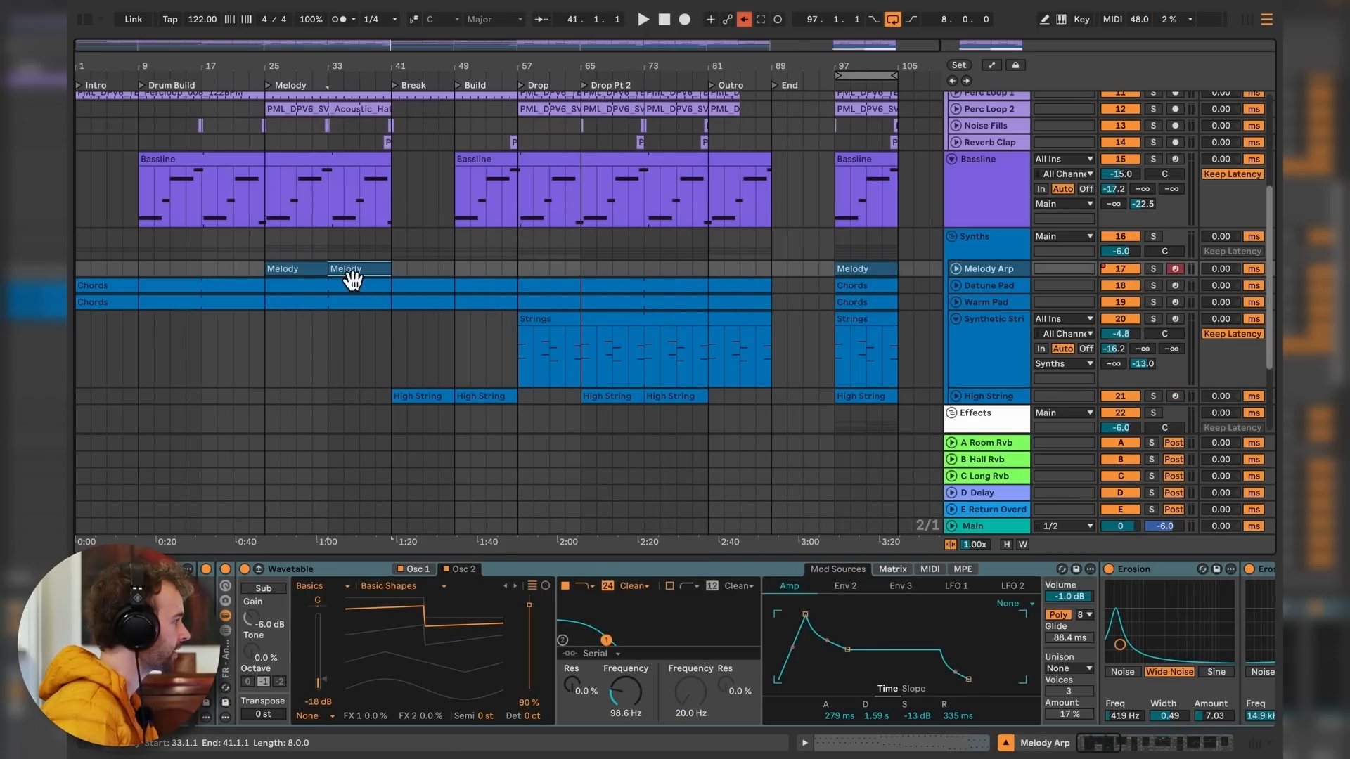
{"action": "left_click_drag", "start_coordinate": [352, 280], "coordinate": [606, 266]}
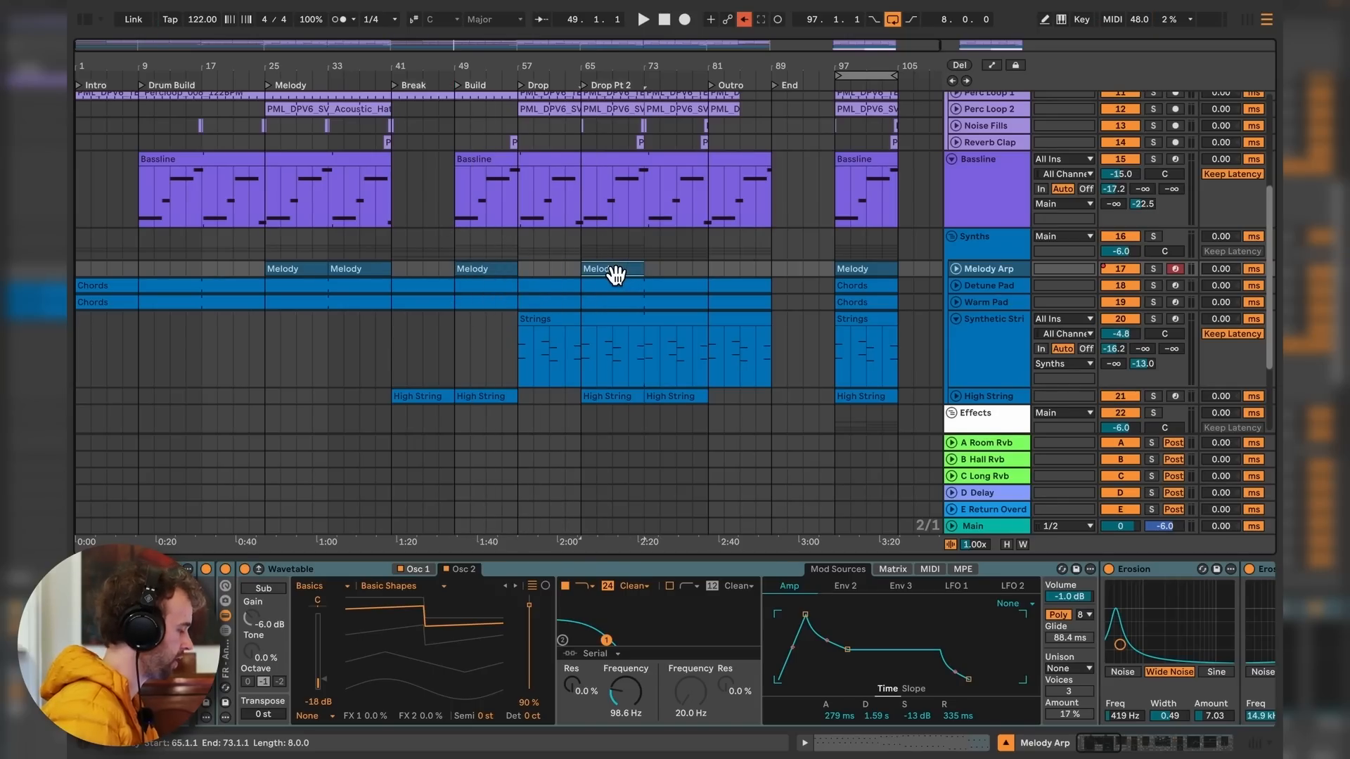
{"action": "key", "text": "ctrl+d"}
Copy the Ambience clip to bar 1 and repeat it back to back through the Outro to bar 89.
{"action": "scroll", "coordinate": [858, 408], "scroll_direction": "down", "scroll_amount": 3}
{"action": "left_click_drag", "start_coordinate": [888, 346], "coordinate": [119, 341]}
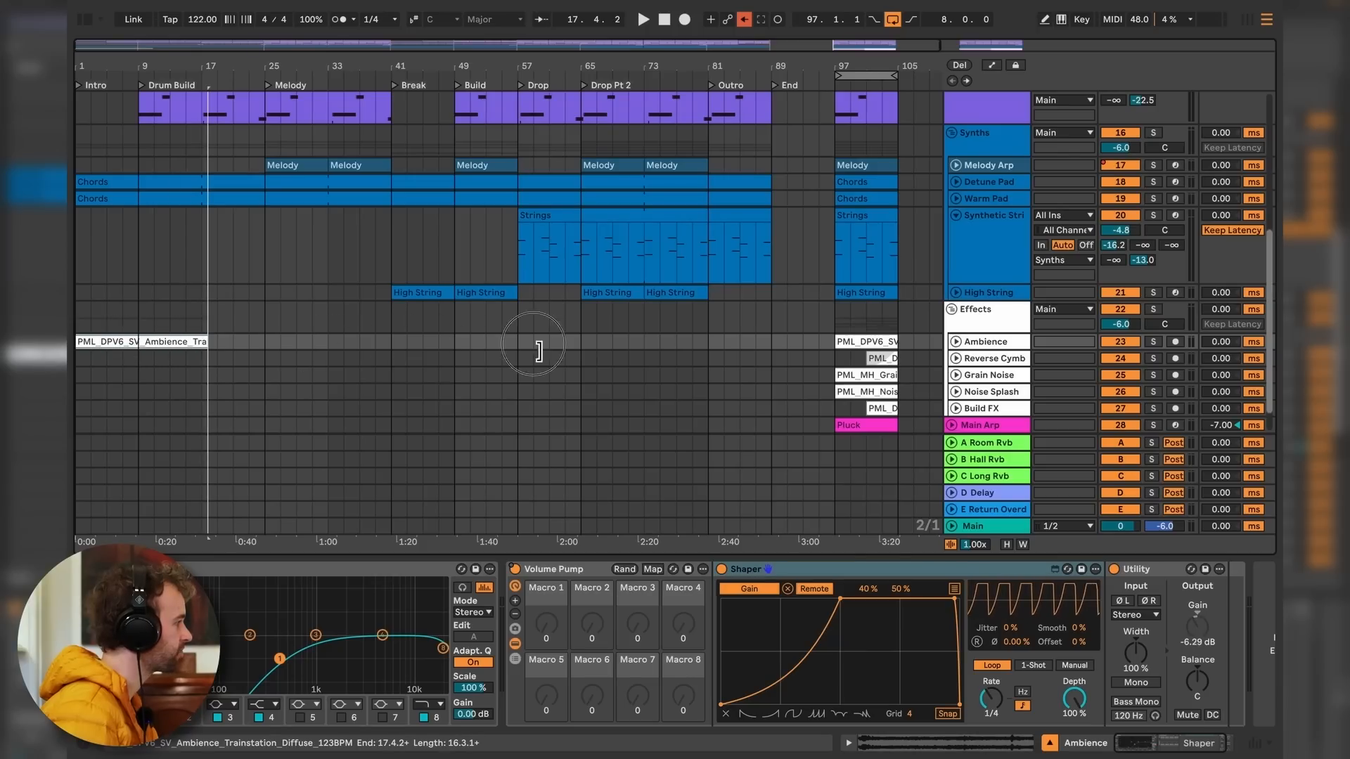
{"action": "left_click_drag", "start_coordinate": [539, 351], "coordinate": [548, 350]}
{"action": "key", "text": "ctrl+z"}
{"action": "key", "text": "ctrl+d"}
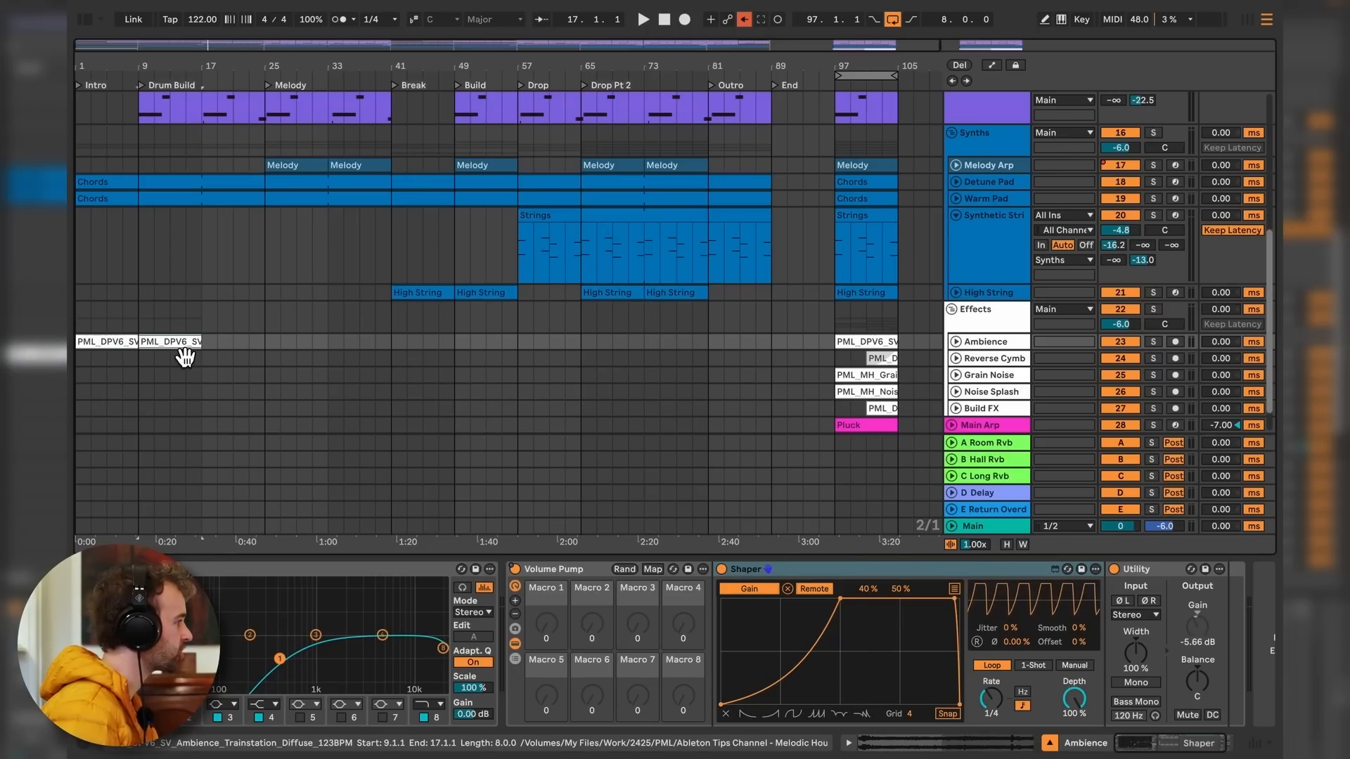
{"action": "key", "text": "ctrl+d"}
{"action": "key", "text": "ctrl+d"}
{"action": "key", "text": "ctrl+d"}
{"action": "key", "text": "ctrl+d"}
{"action": "key", "text": "ctrl+d"}
{"action": "key", "text": "ctrl+d"}
{"action": "key", "text": "ctrl+d"}
{"action": "key", "text": "ctrl+d"}
{"action": "key", "text": "ctrl+d"}
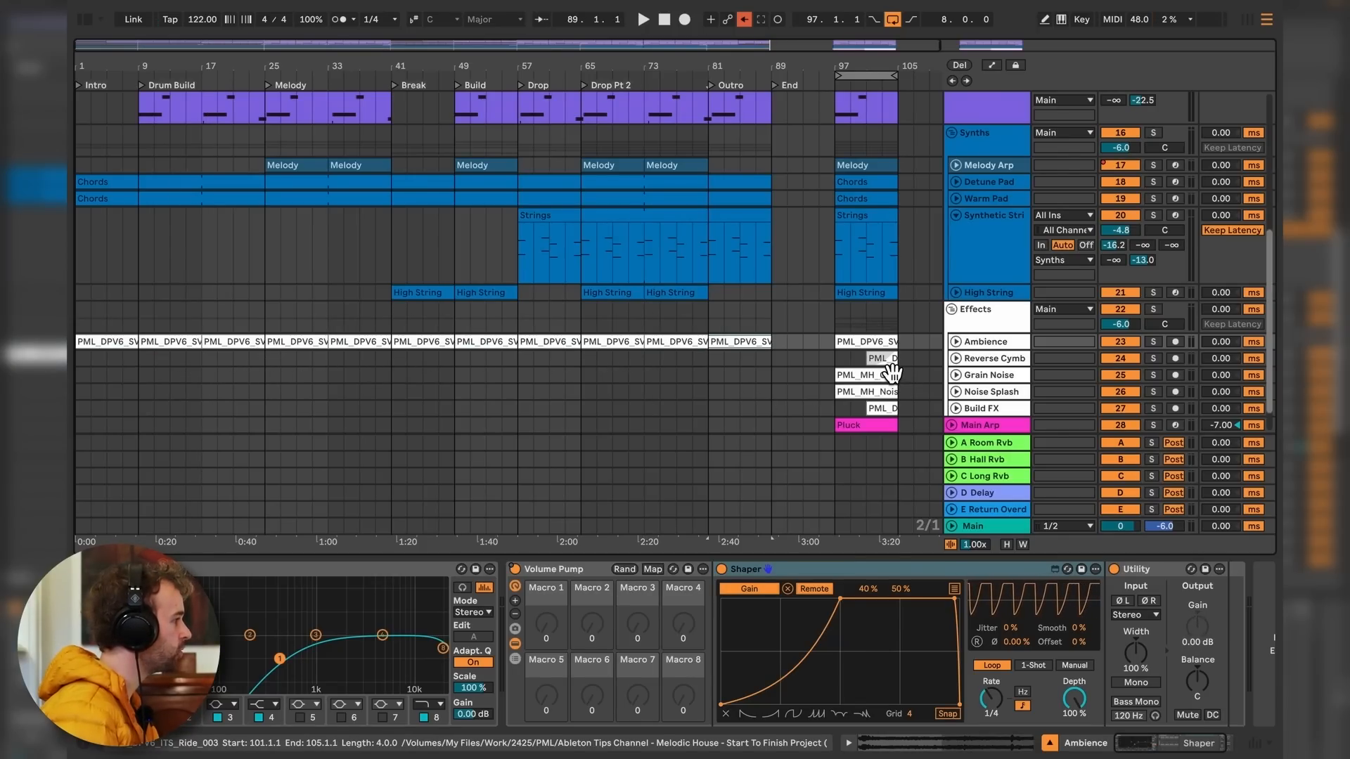
Place Reverse Cymbals ending at bars 25, 41, 57 and 81, Grain Noise at 41–49, Noise Splash at 57–81 and Build FX at 53–57.
{"action": "left_click_drag", "start_coordinate": [892, 371], "coordinate": [697, 374]}
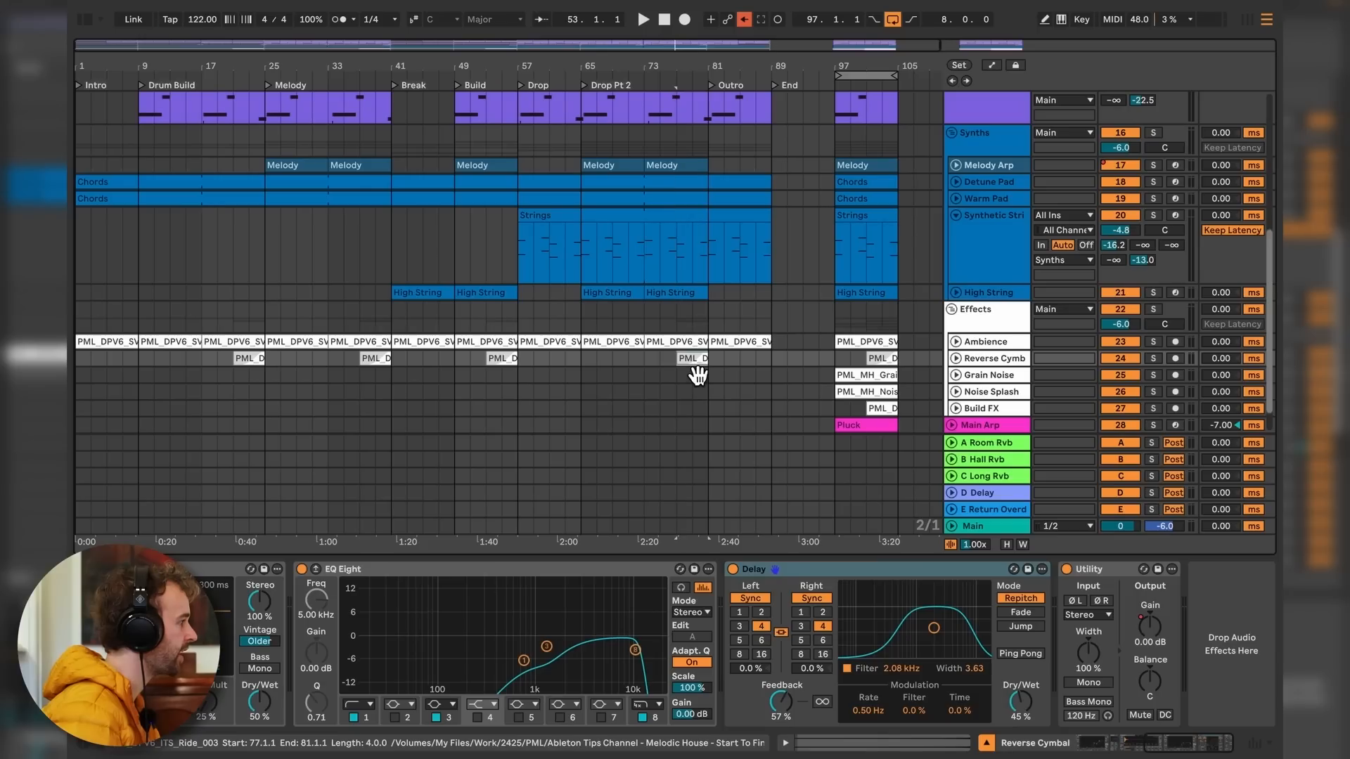
{"action": "left_click_drag", "start_coordinate": [879, 385], "coordinate": [686, 404]}
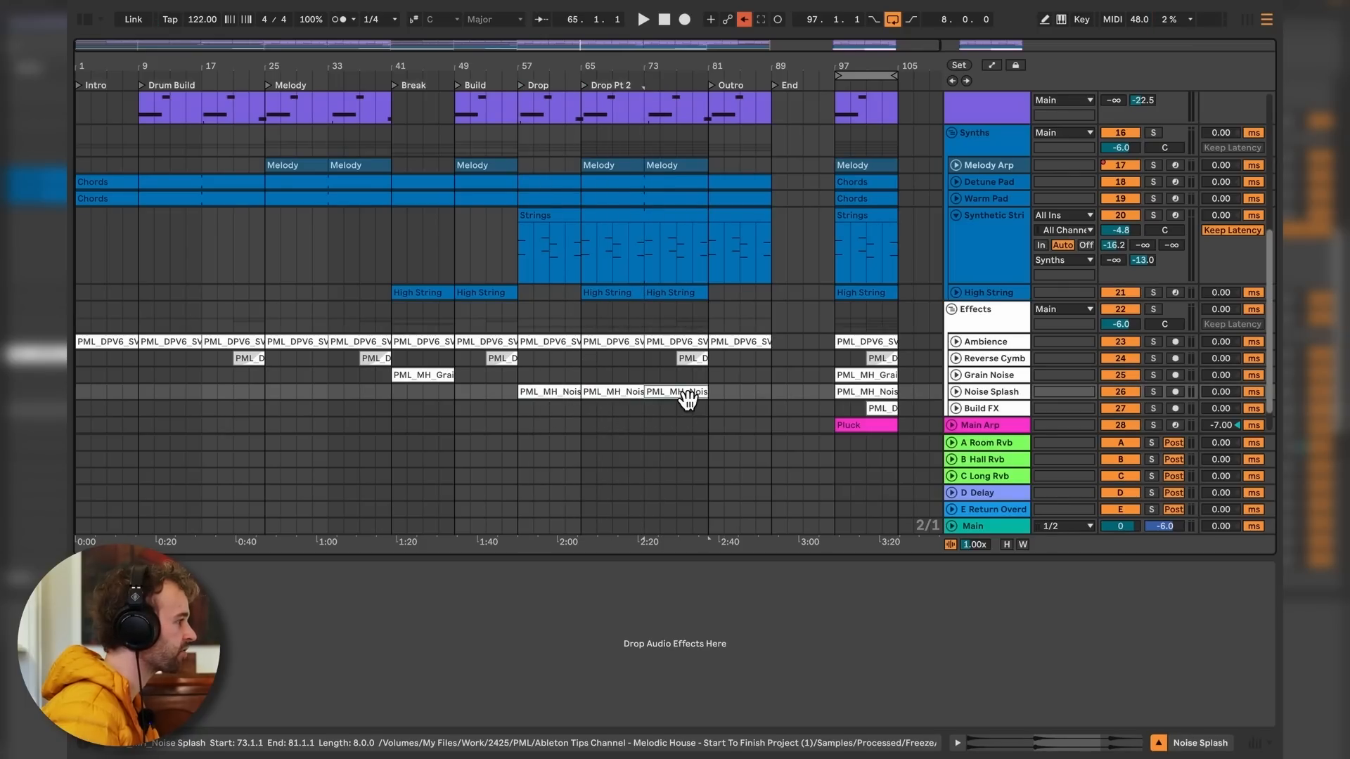
{"action": "left_click_drag", "start_coordinate": [882, 408], "coordinate": [508, 407]}
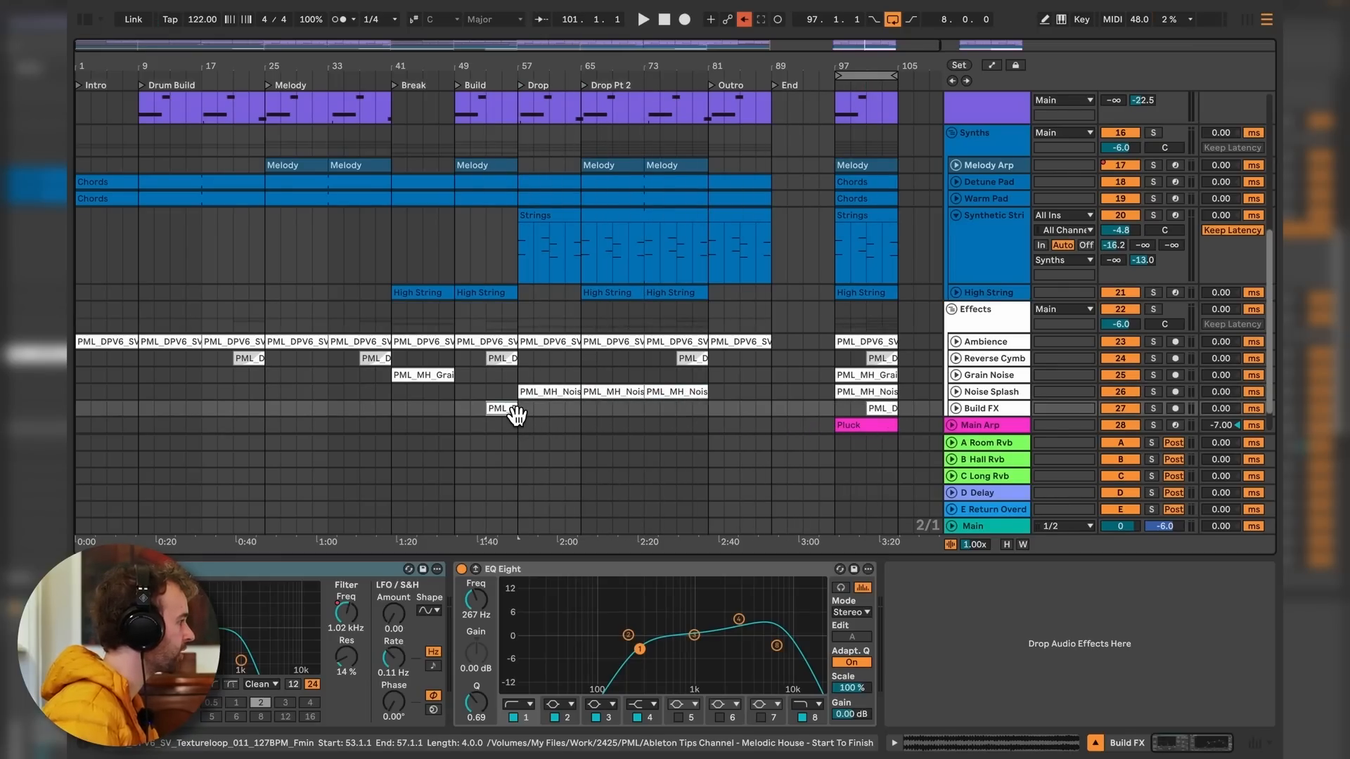
Unfold the Main Arp track, copy its Pluck clip to bar 1 and repeat it through to bar 89.
{"action": "left_click", "coordinate": [953, 426]}
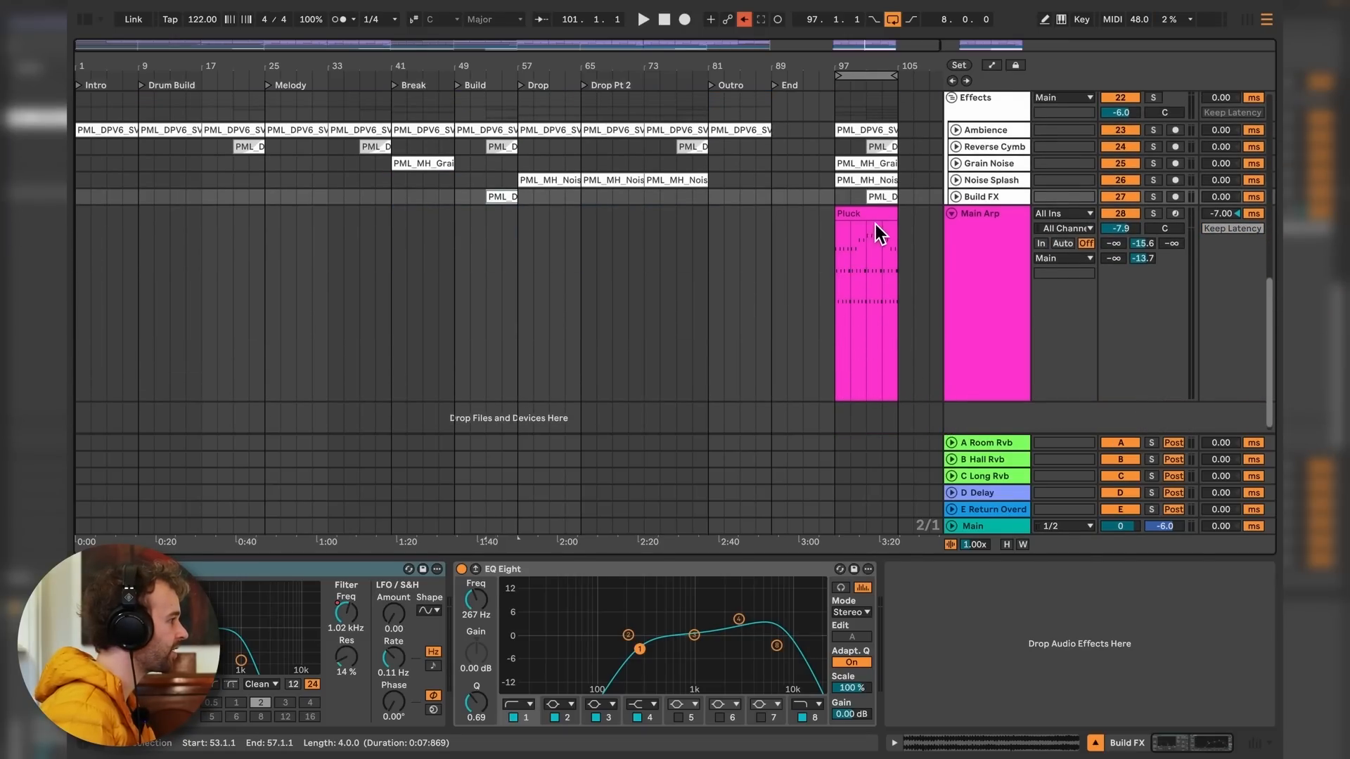
{"action": "left_click_drag", "start_coordinate": [872, 225], "coordinate": [119, 231]}
{"action": "key", "text": "ctrl+d"}
{"action": "key", "text": "ctrl+d"}
{"action": "key", "text": "ctrl+d"}
{"action": "key", "text": "ctrl+d"}
{"action": "key", "text": "ctrl+d"}
{"action": "key", "text": "ctrl+d"}
{"action": "key", "text": "ctrl+d"}
{"action": "key", "text": "ctrl+d"}
{"action": "key", "text": "ctrl+d"}
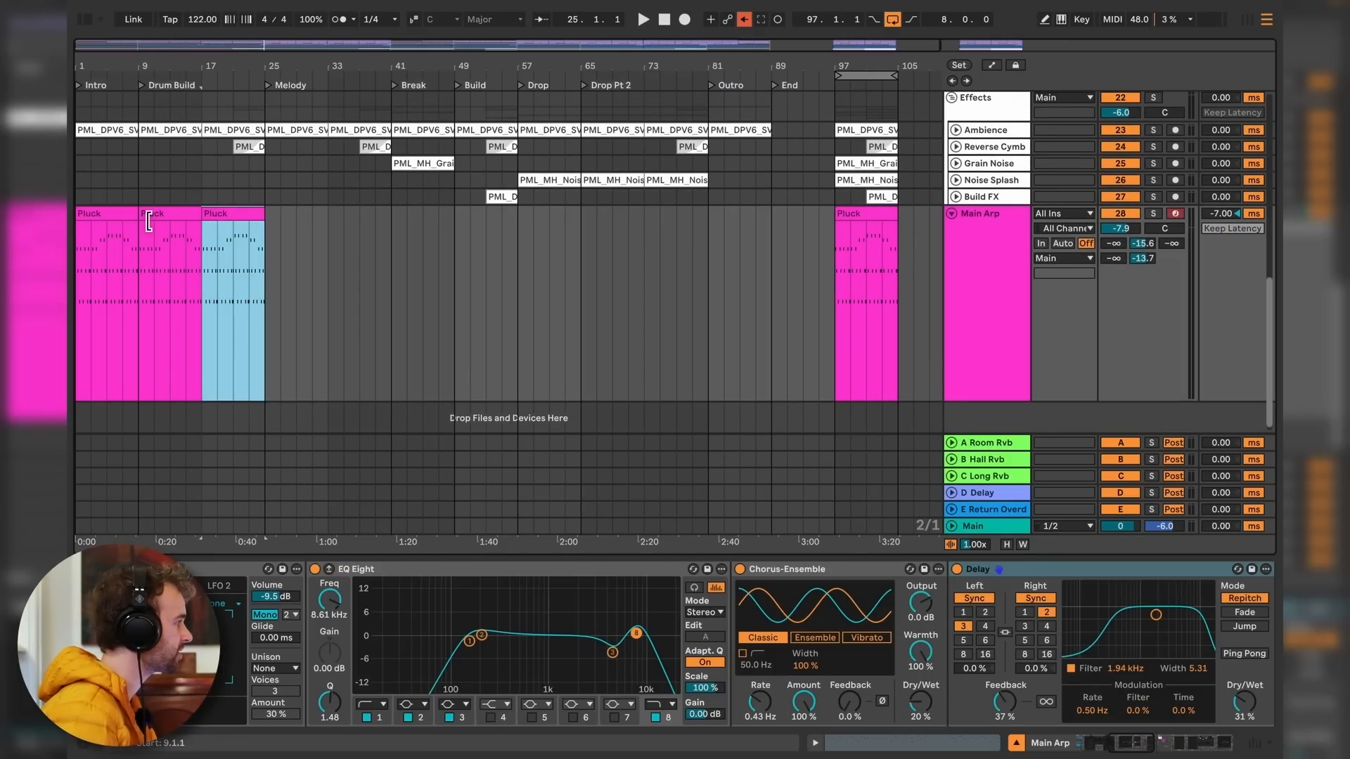
{"action": "key", "text": "ctrl+d"}
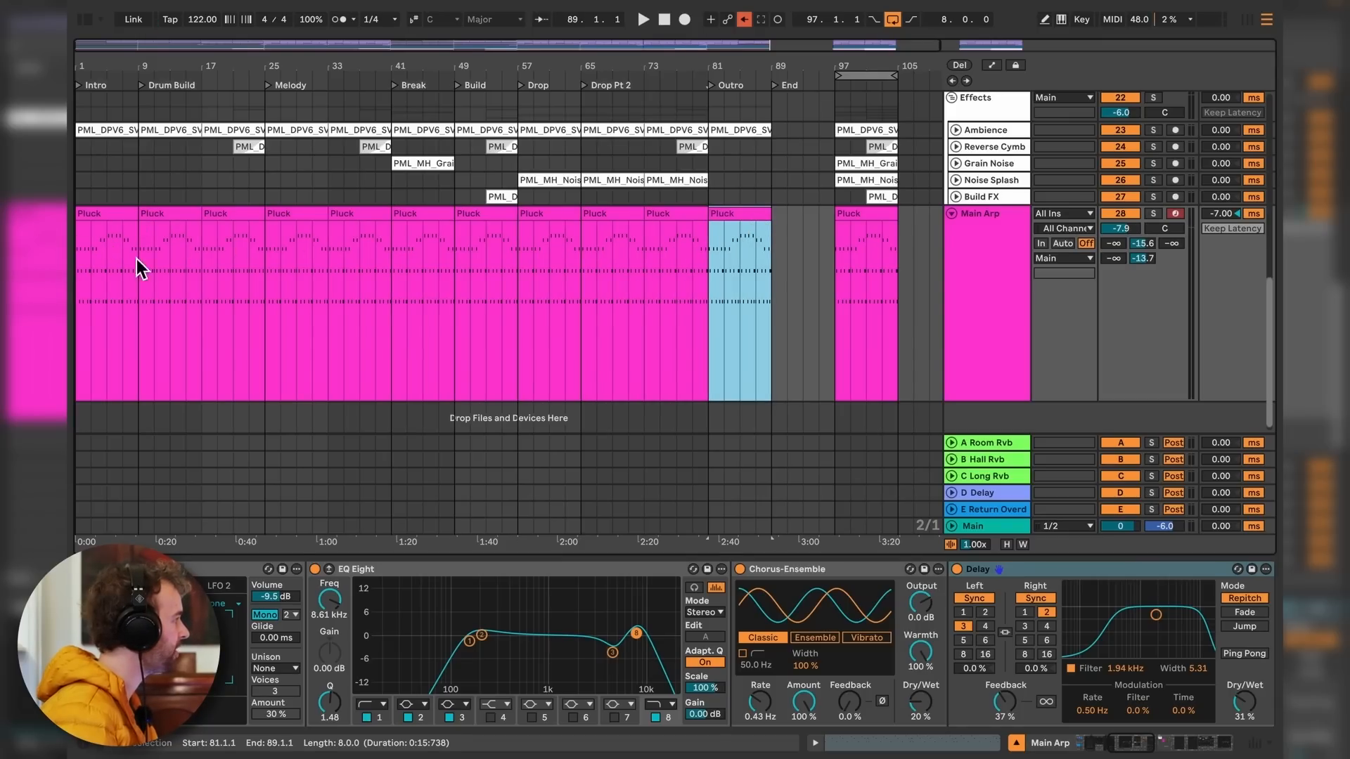
Repeat the first bar of the Main Arp's Pluck clip through the Intro and Drum Build up to bar 25.
{"action": "left_click", "coordinate": [154, 260]}
{"action": "key", "text": "plus"}
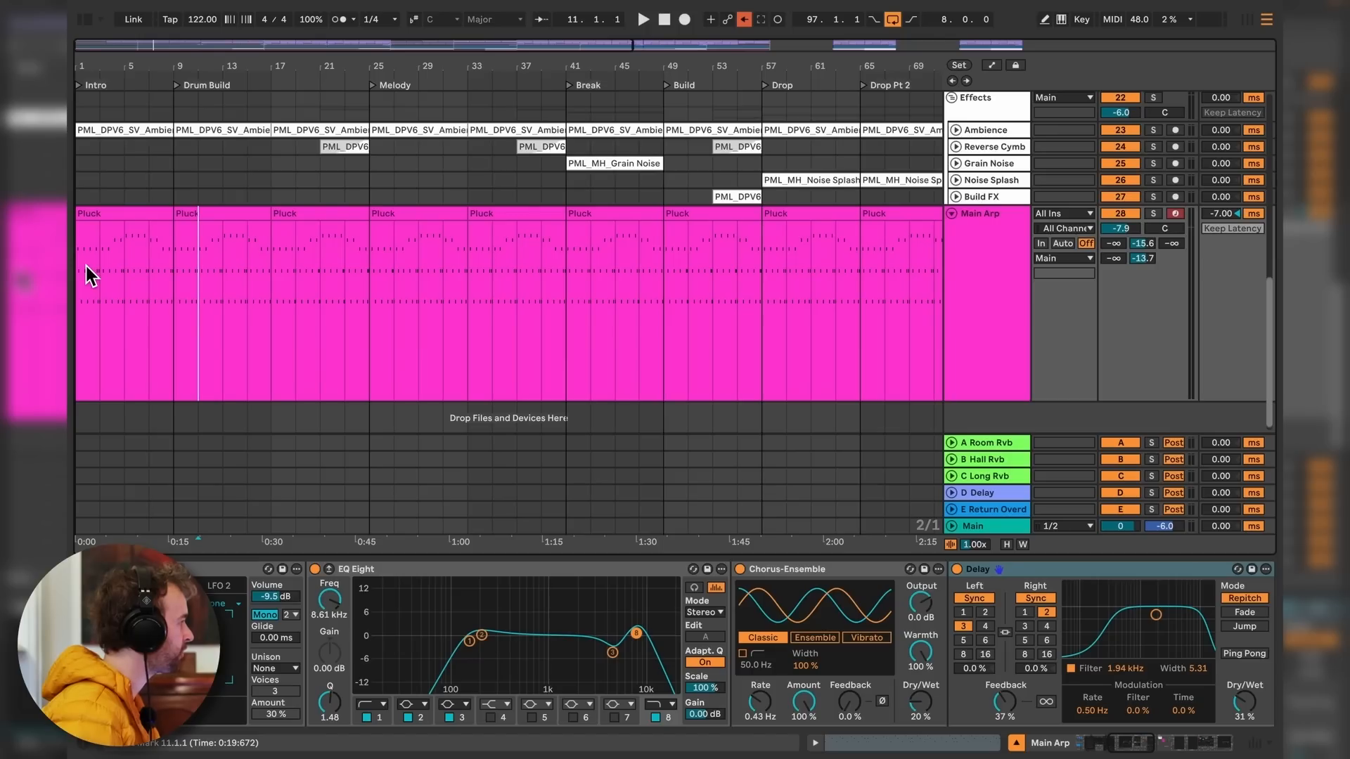
{"action": "left_click_drag", "start_coordinate": [86, 266], "coordinate": [96, 267]}
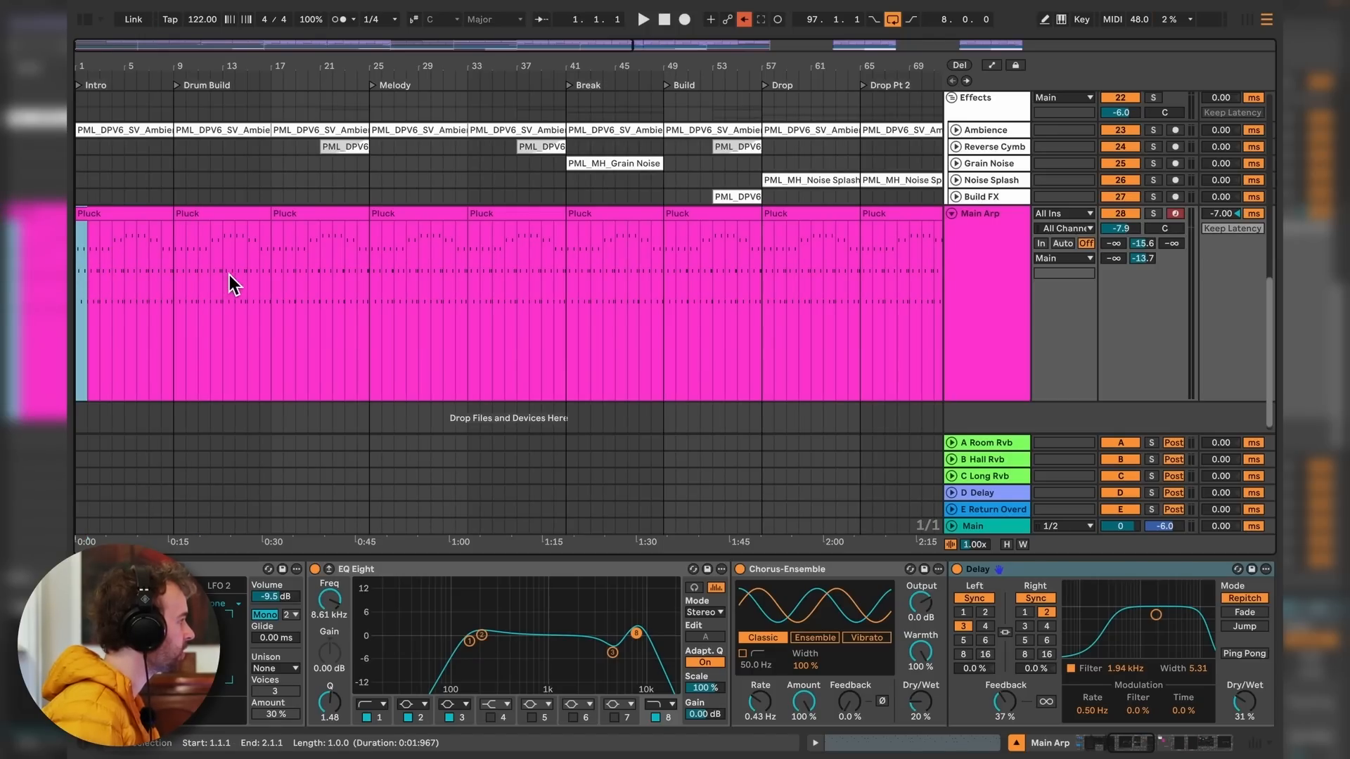
{"action": "key", "text": "ctrl+d"}
{"action": "key", "text": "ctrl+d"}
{"action": "key", "text": "ctrl+d"}
{"action": "key", "text": "ctrl+d"}
{"action": "key", "text": "ctrl+d"}
{"action": "key", "text": "ctrl+d"}
{"action": "key", "text": "ctrl+d"}
{"action": "key", "text": "ctrl+d"}
{"action": "key", "text": "ctrl+d"}
{"action": "key", "text": "ctrl+d"}
{"action": "key", "text": "ctrl+d"}
{"action": "key", "text": "ctrl+d"}
{"action": "key", "text": "ctrl+d"}
{"action": "key", "text": "ctrl+d"}
{"action": "key", "text": "ctrl+d"}
{"action": "key", "text": "ctrl+d"}
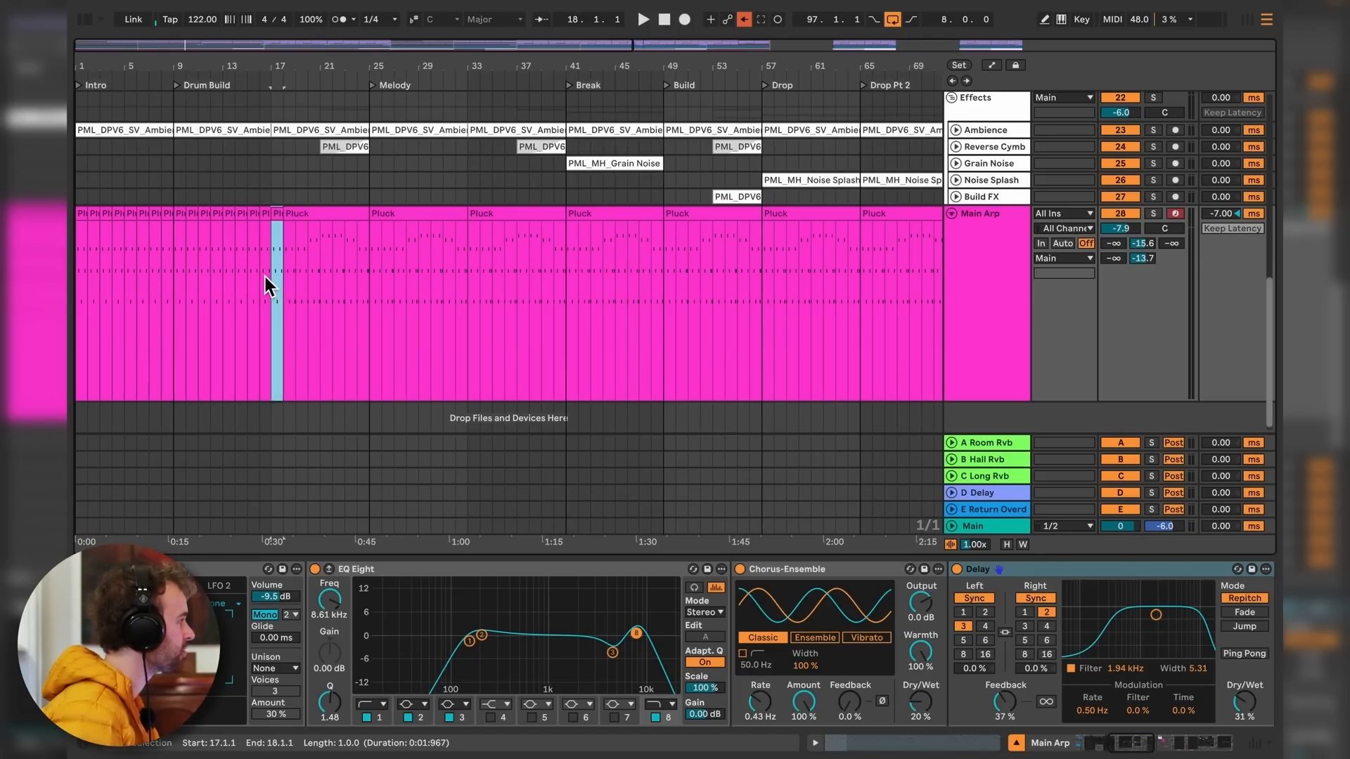
{"action": "key", "text": "ctrl+d"}
{"action": "key", "text": "ctrl+d"}
{"action": "key", "text": "ctrl+d"}
{"action": "key", "text": "ctrl+d"}
{"action": "key", "text": "ctrl+d"}
{"action": "key", "text": "ctrl+d"}
{"action": "key", "text": "ctrl+d"}
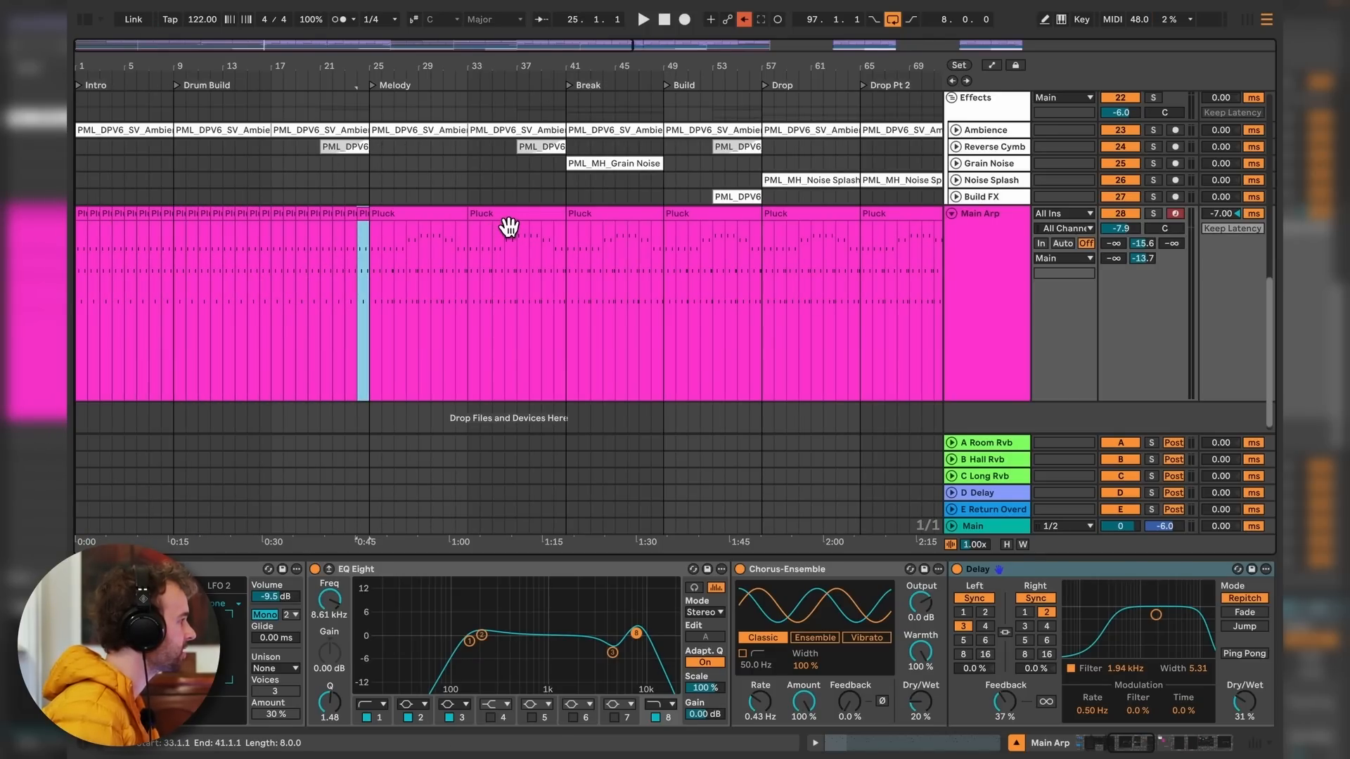
Transpose all notes of the Break and Build Pluck clips, bars 41 to 57, up one octave.
{"action": "key", "text": "minus"}
{"action": "left_click", "coordinate": [455, 226]}
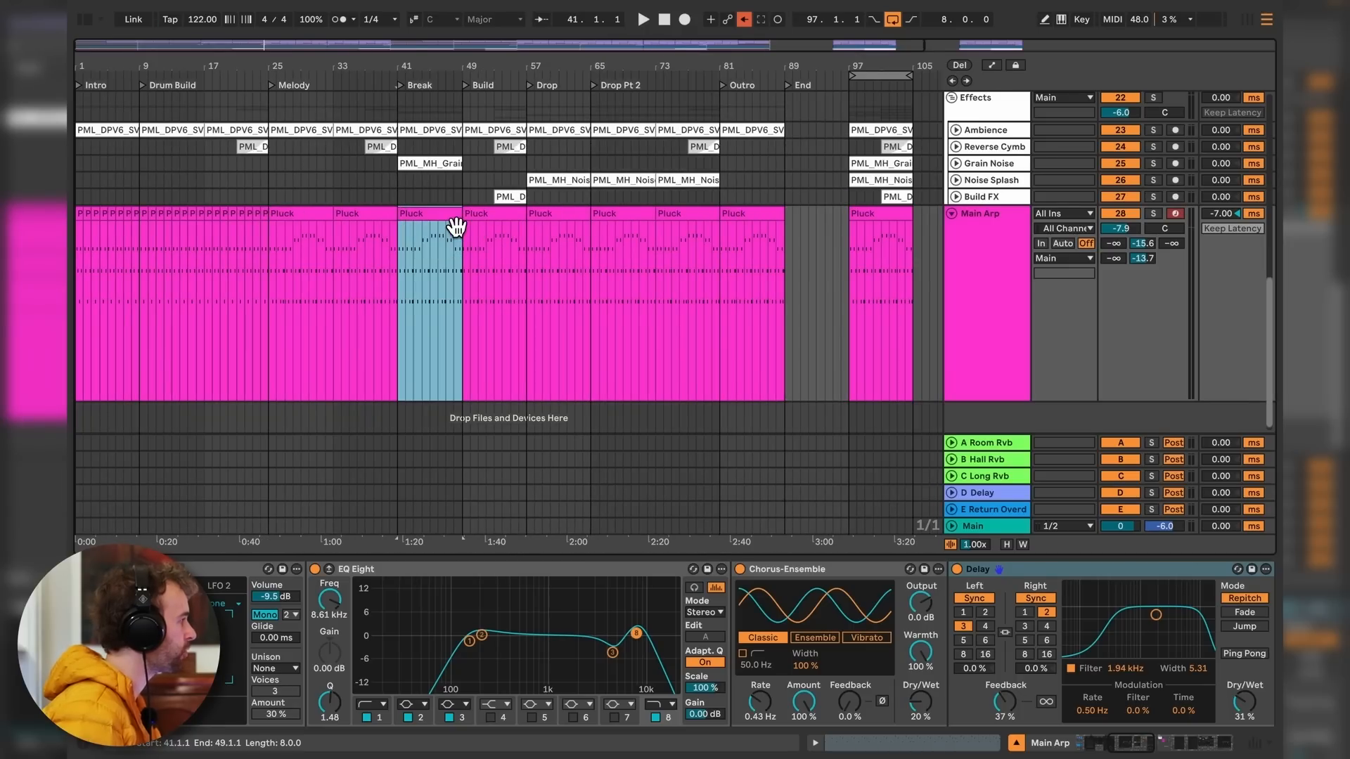
{"action": "left_click", "coordinate": [494, 229], "text": "shift"}
{"action": "double_click", "coordinate": [494, 229]}
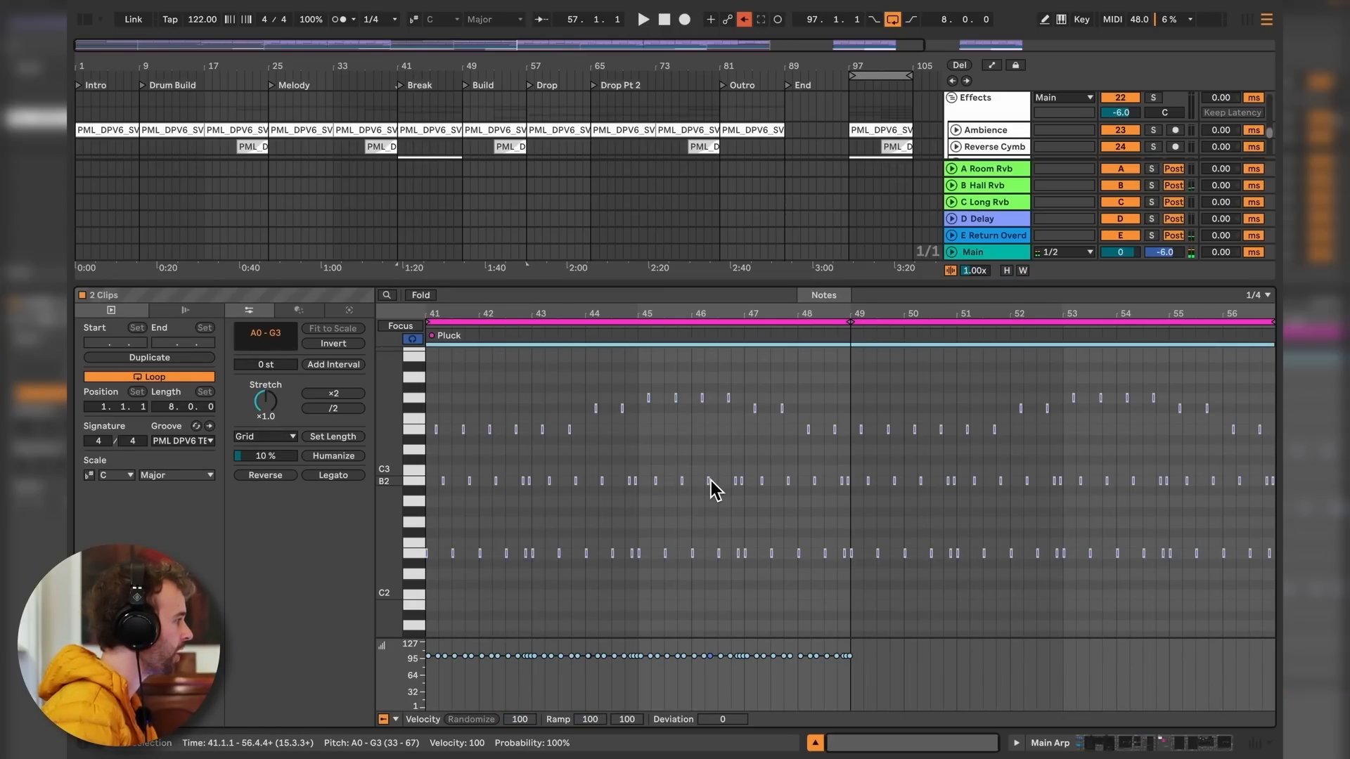
{"action": "left_click", "coordinate": [724, 520]}
{"action": "key", "text": "super+a"}
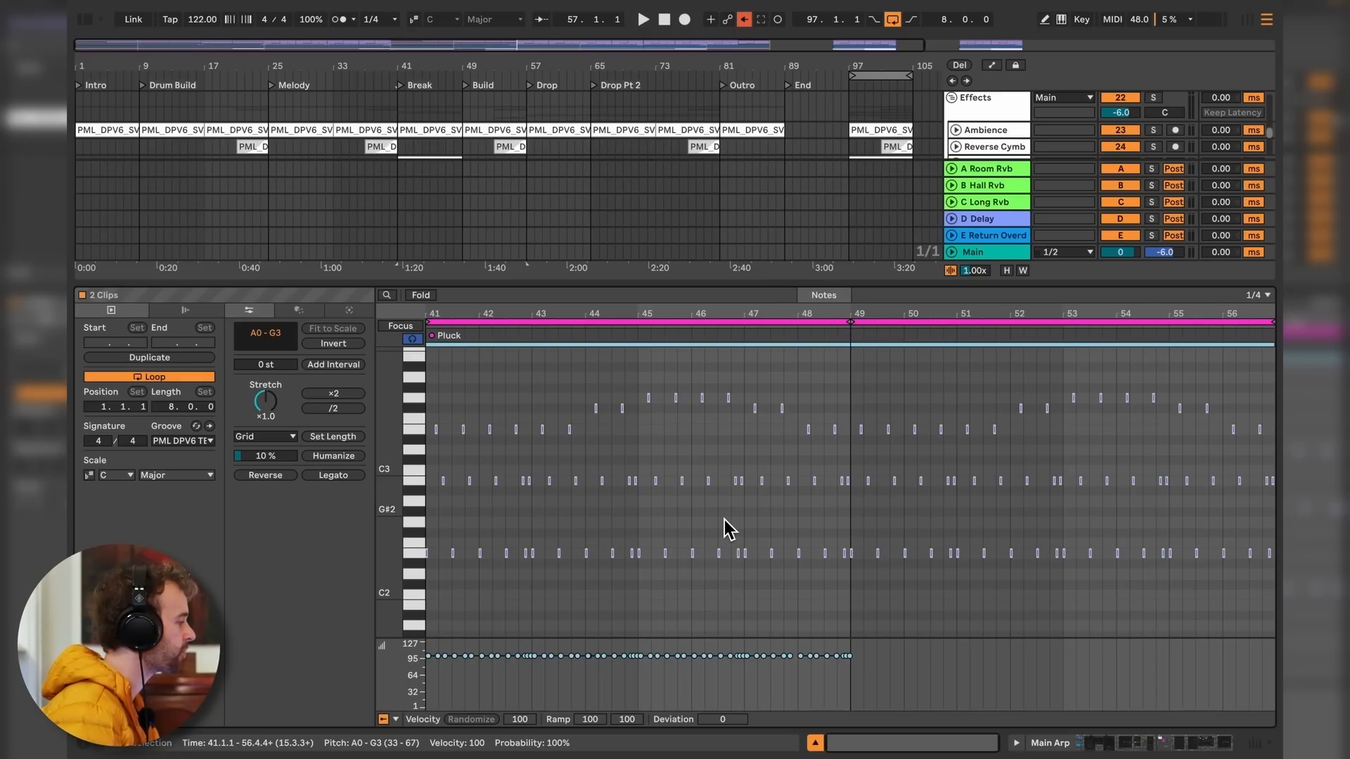
{"action": "key", "text": "shift+Up"}
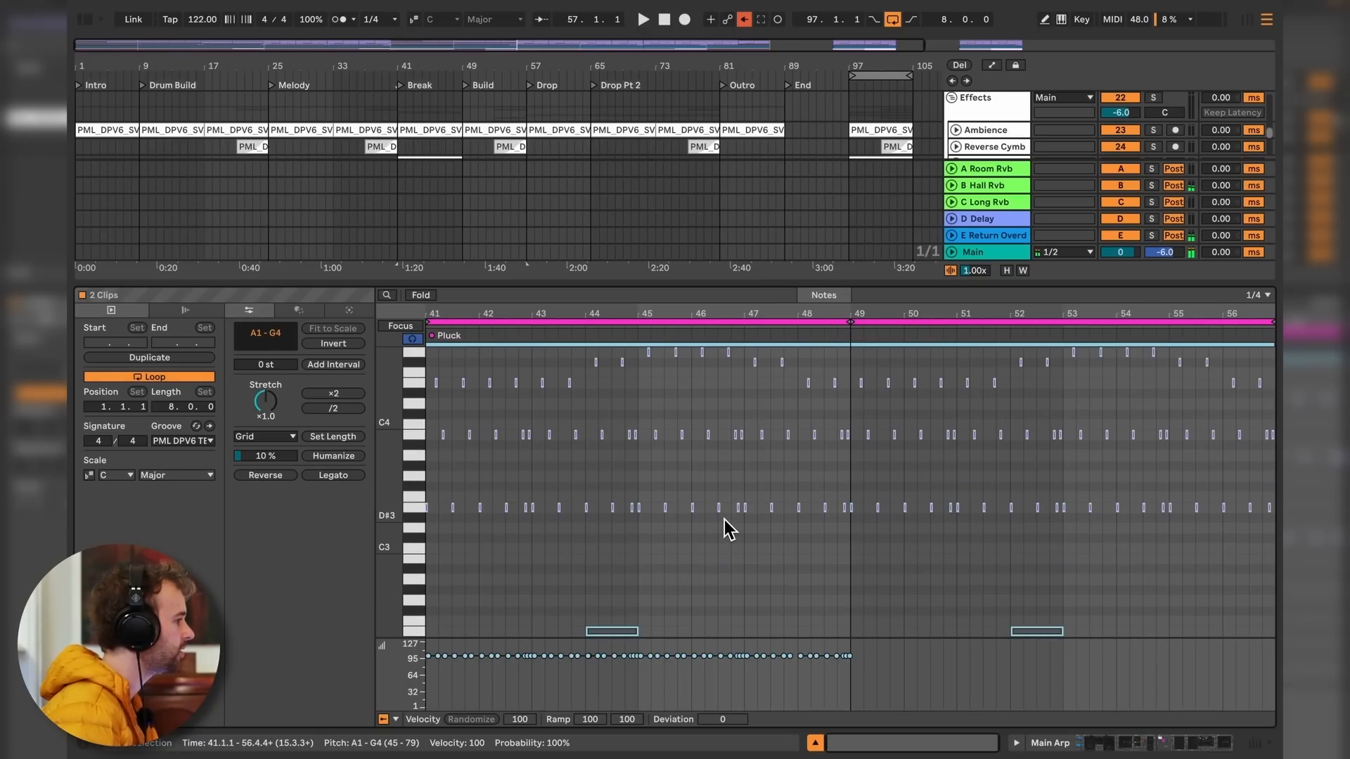
{"action": "key", "text": "shift+Tab"}
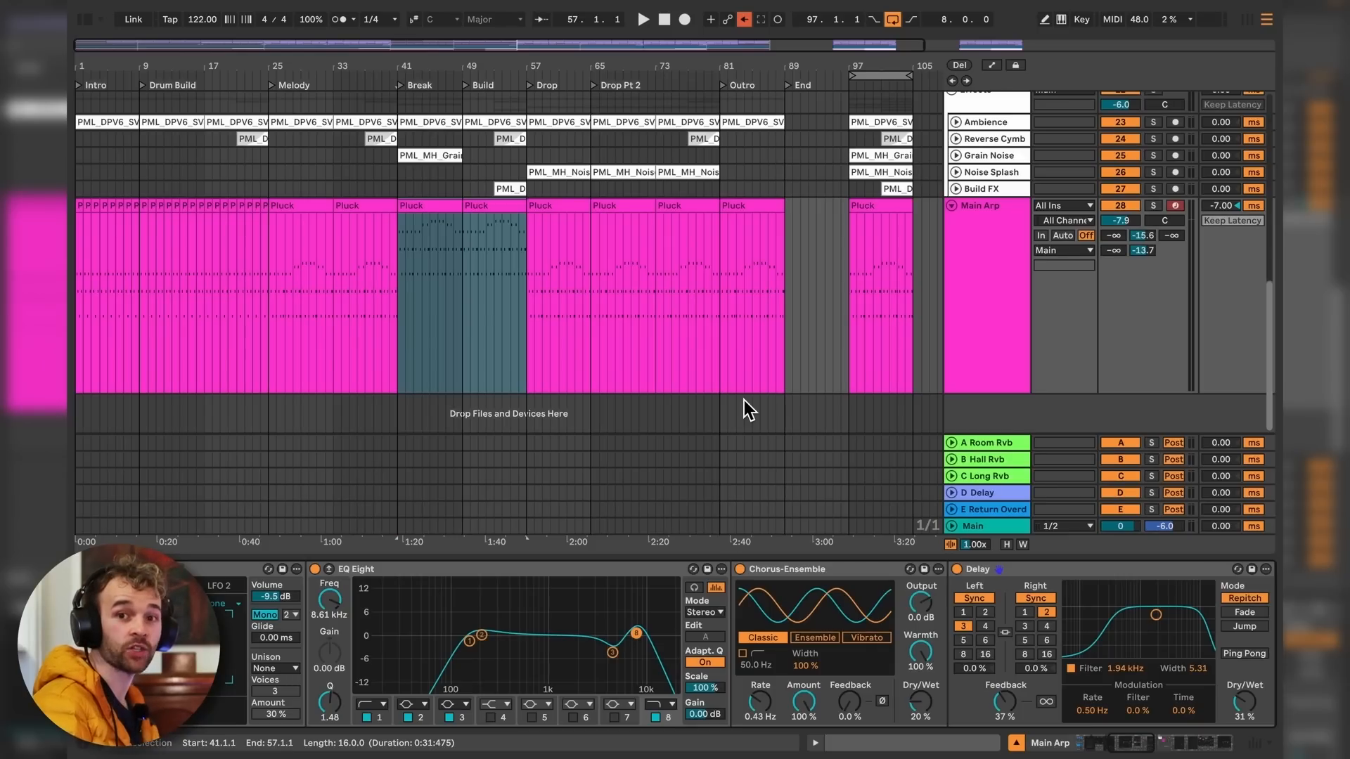
Show the Main Arp's automation and remove its Speaker On and Track Volume lanes.
{"action": "scroll", "coordinate": [868, 572], "scroll_direction": "left", "scroll_amount": 10}
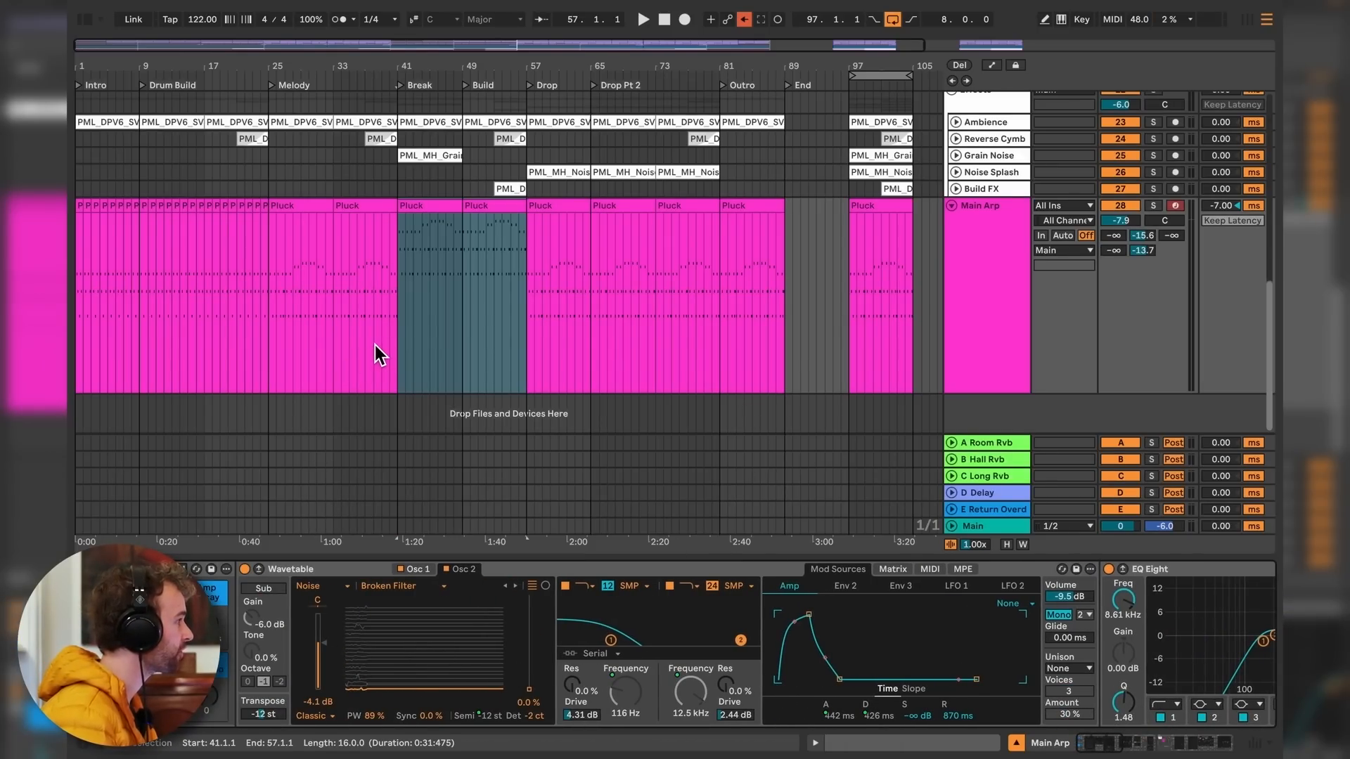
{"action": "key", "text": "a"}
{"action": "scroll", "coordinate": [744, 322], "scroll_direction": "down", "scroll_amount": 5}
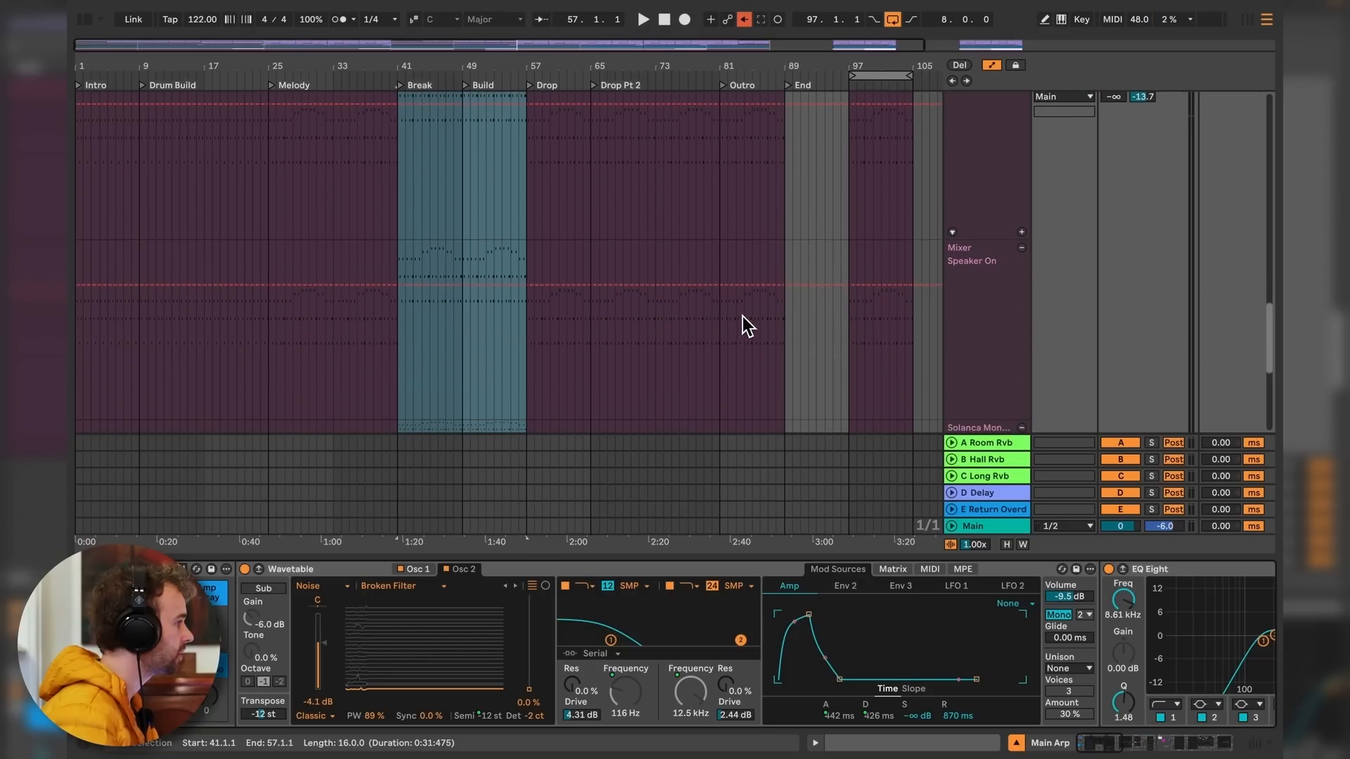
{"action": "left_click", "coordinate": [1027, 256]}
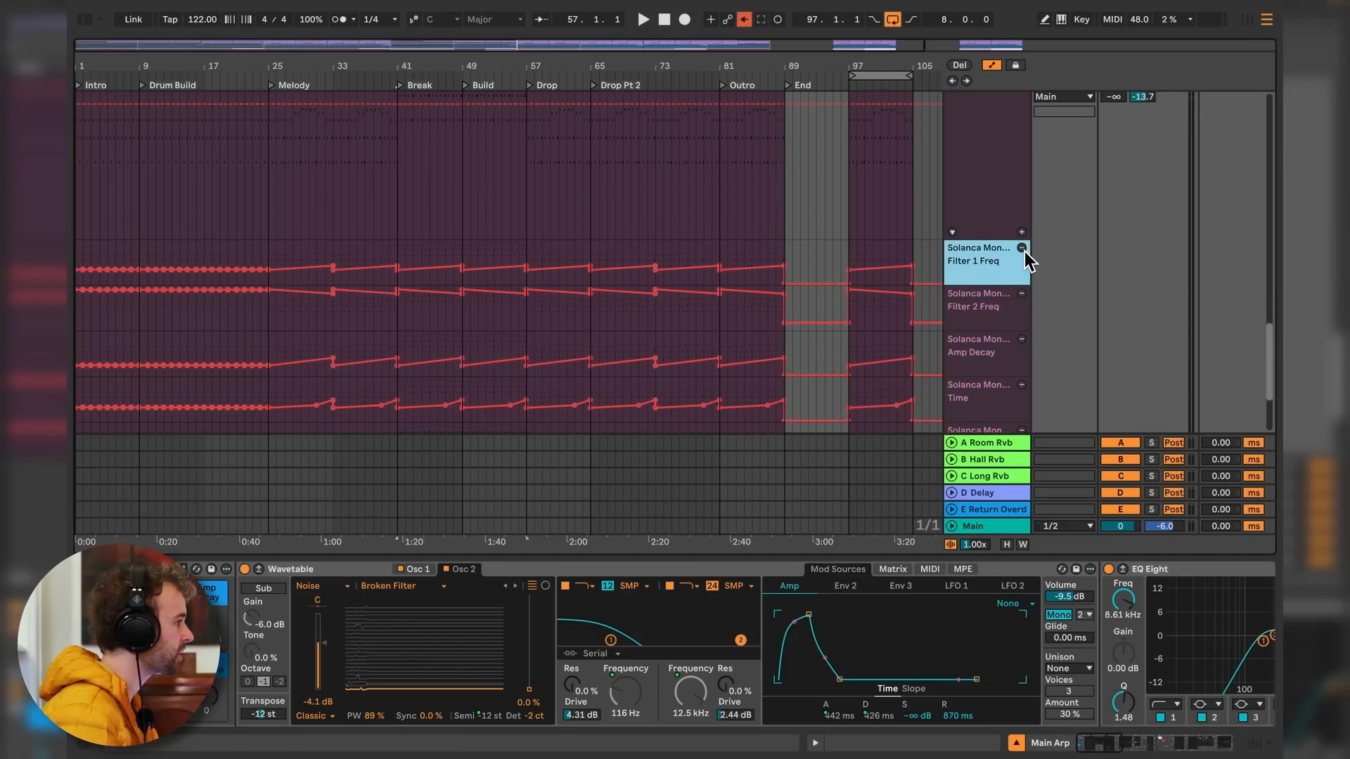
{"action": "scroll", "coordinate": [698, 255], "scroll_direction": "down", "scroll_amount": 3}
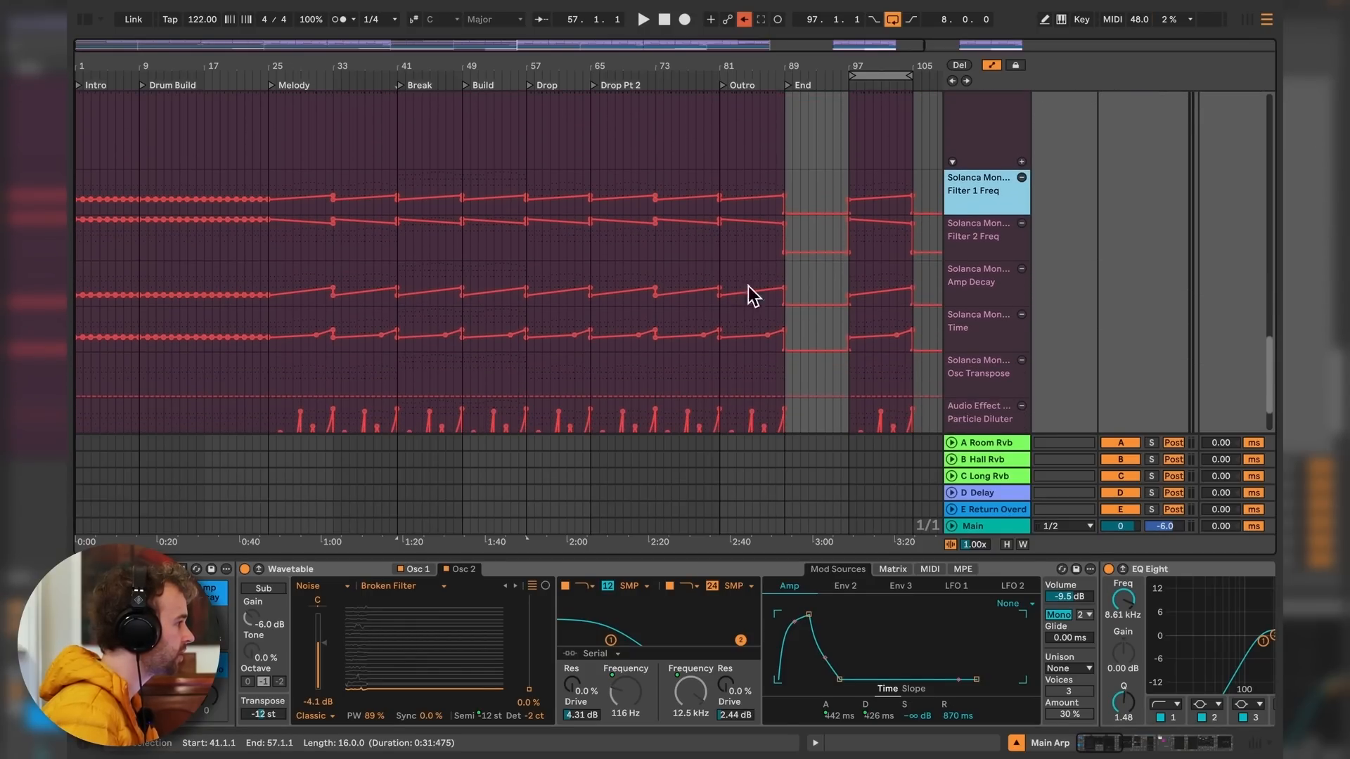
{"action": "left_click", "coordinate": [976, 372]}
{"action": "scroll", "coordinate": [977, 372], "scroll_direction": "down", "scroll_amount": 2}
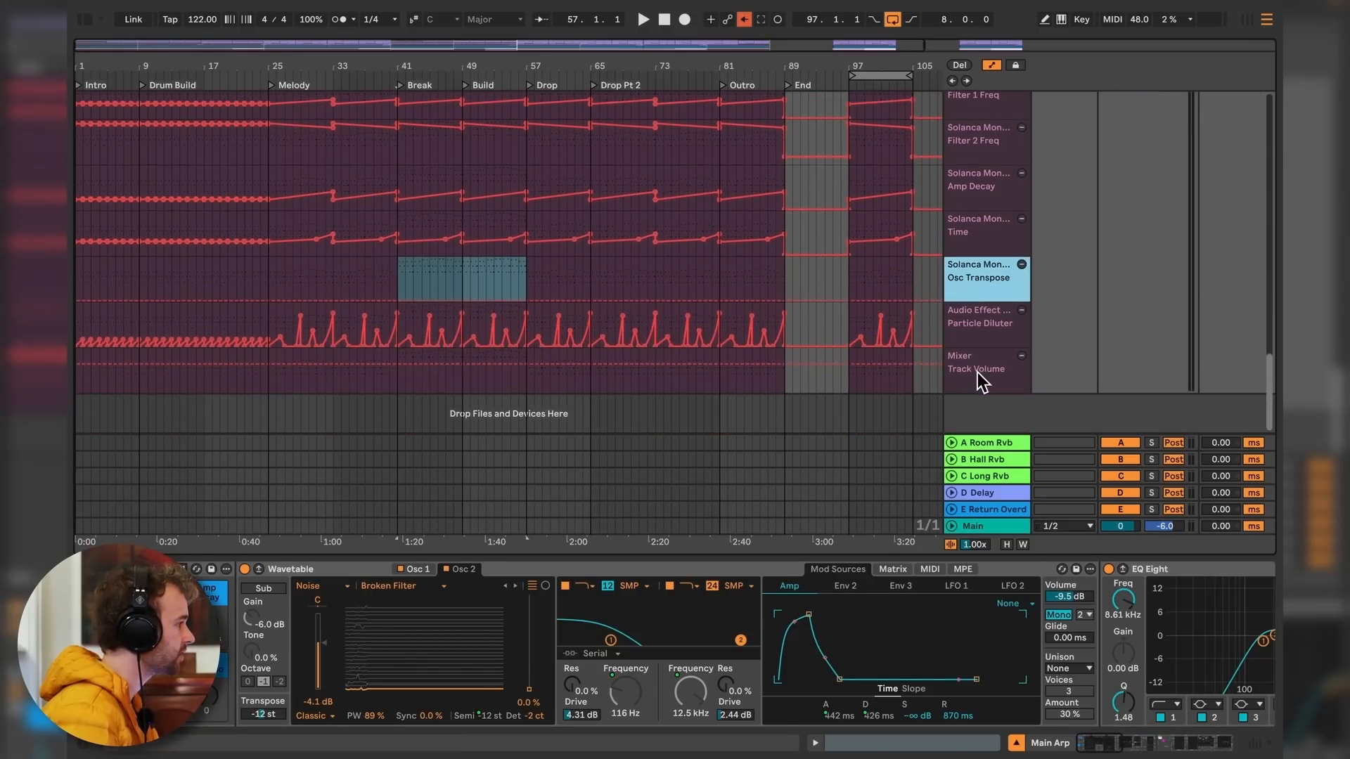
{"action": "left_click", "coordinate": [1023, 358]}
{"action": "scroll", "coordinate": [323, 322], "scroll_direction": "up", "scroll_amount": 3}
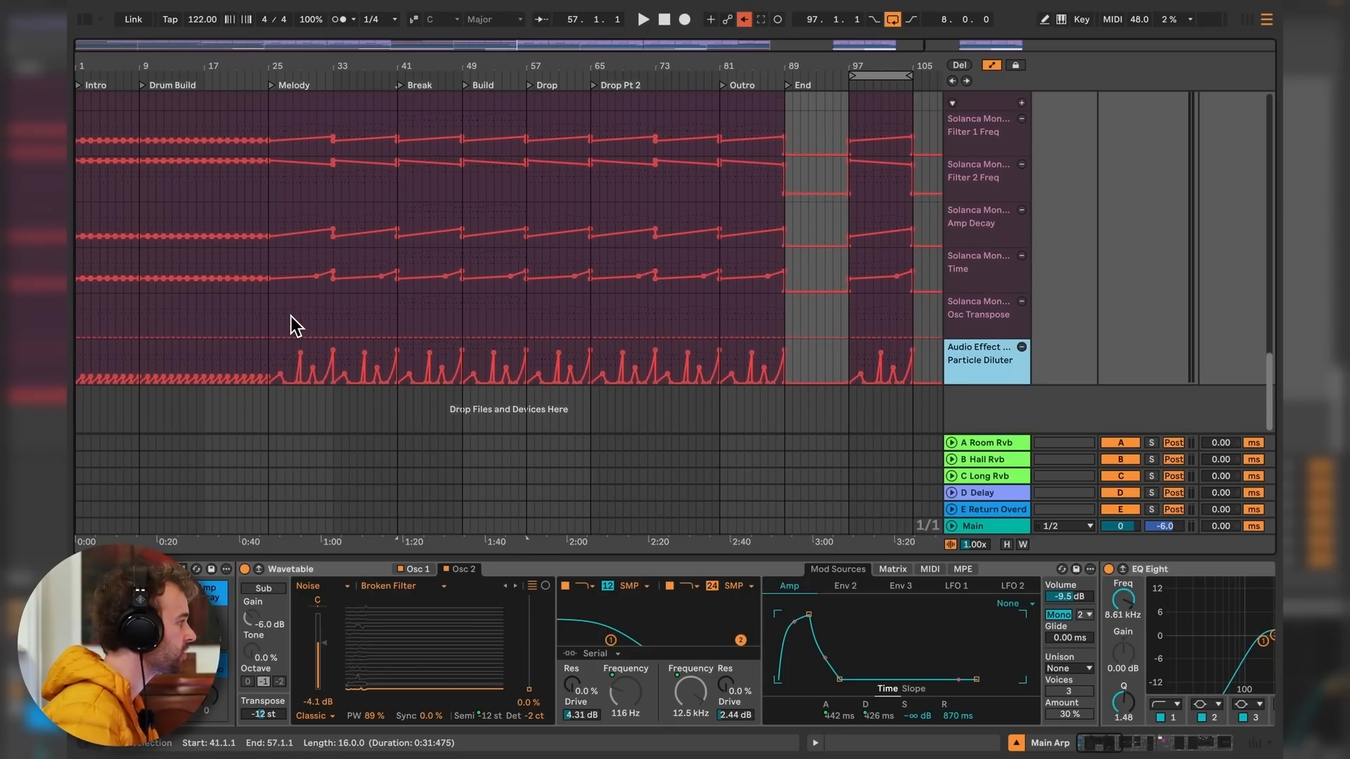
Delete the Main Arp automation from bar 1 to 105 in all lanes from Filter 1 Freq to Particle Diluter.
{"action": "mouse_move", "coordinate": [79, 168]}
{"action": "left_mouse_down"}
{"action": "mouse_move", "coordinate": [134, 232]}
{"action": "mouse_move", "coordinate": [446, 347]}
{"action": "mouse_move", "coordinate": [778, 422]}
{"action": "mouse_move", "coordinate": [806, 391]}
{"action": "mouse_move", "coordinate": [921, 386]}
{"action": "left_mouse_up"}
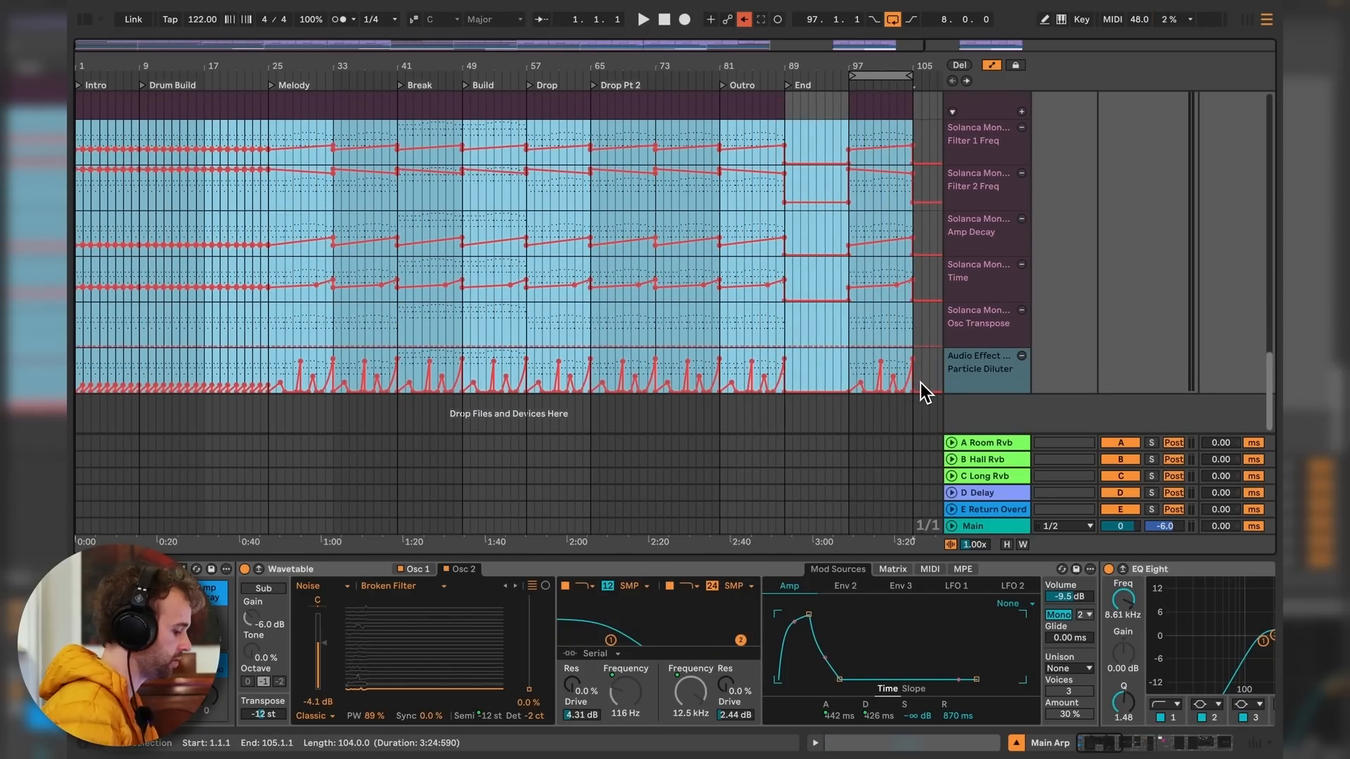
{"action": "key", "text": "Delete"}
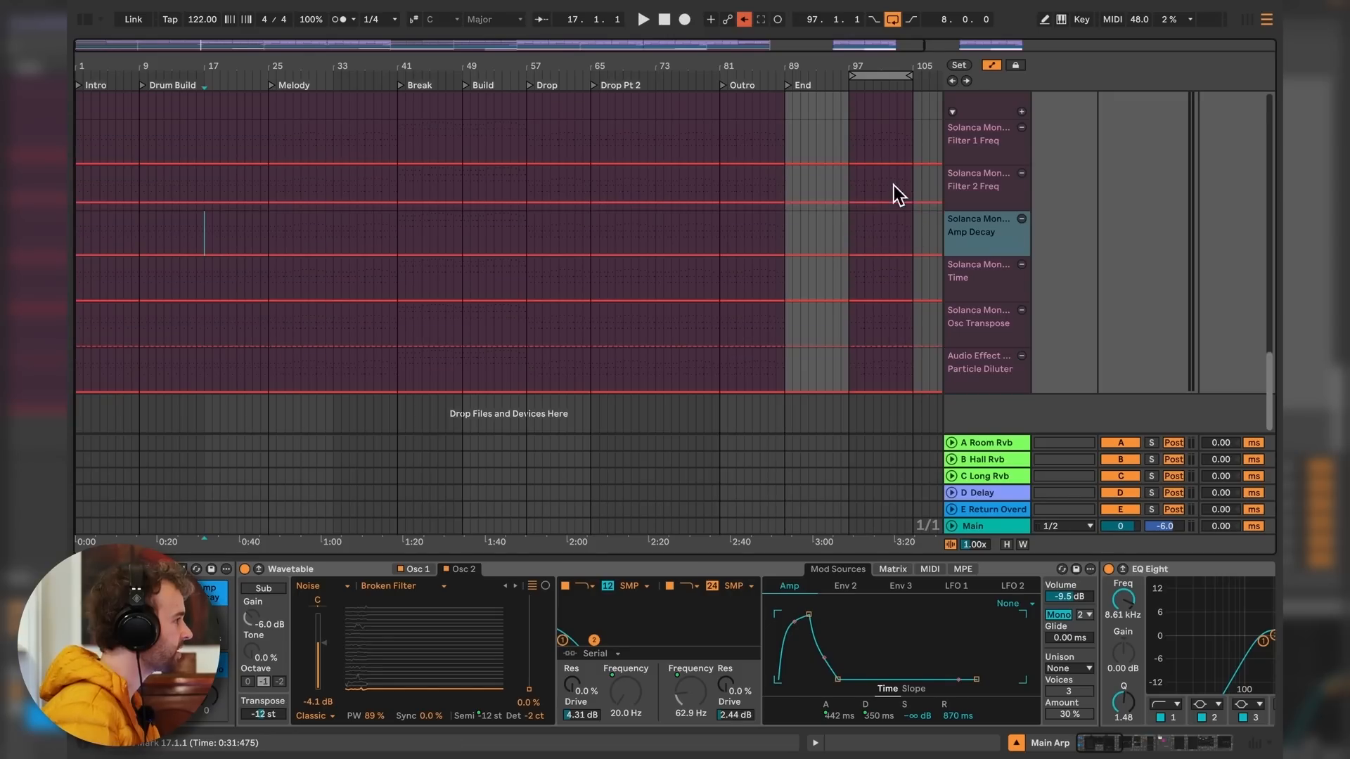
{"action": "scroll", "coordinate": [863, 185], "scroll_direction": "up", "scroll_amount": 2}
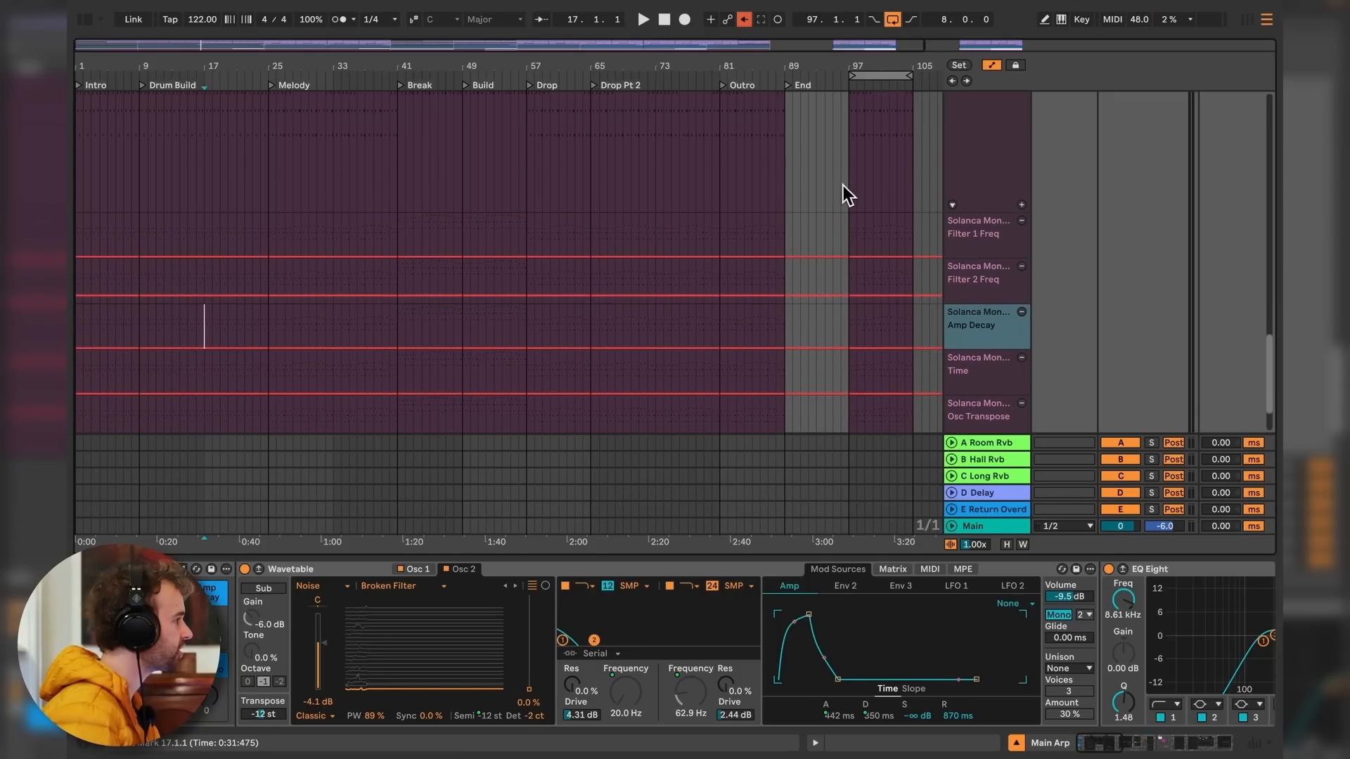
Shape the Filter 1 Freq automation with rises into bars 25, 41 and 81 (298 Hz), a dip at bar 49 and a fall to bar 89.
{"action": "left_click", "coordinate": [100, 239]}
{"action": "left_click_drag", "start_coordinate": [78, 255], "coordinate": [267, 249]}
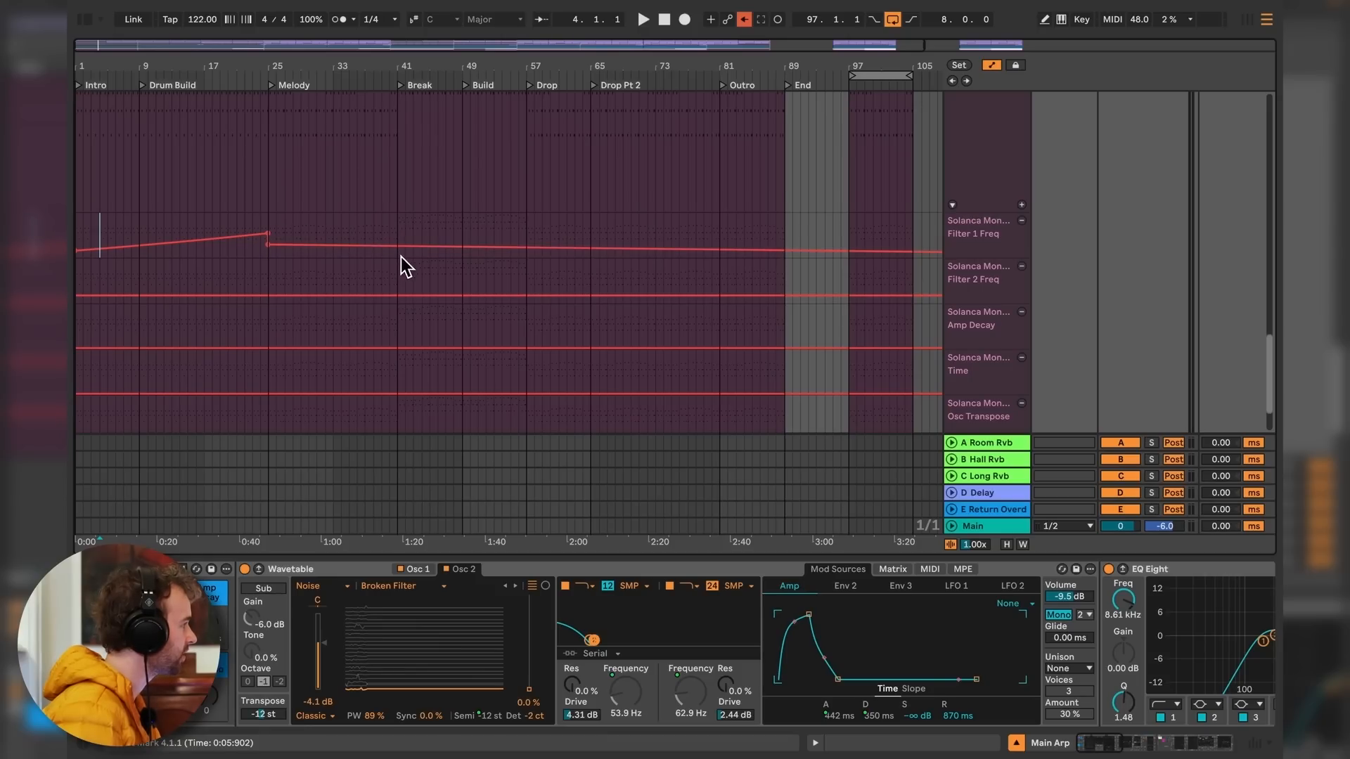
{"action": "mouse_move", "coordinate": [399, 254]}
{"action": "left_mouse_down"}
{"action": "mouse_move", "coordinate": [398, 239]}
{"action": "mouse_move", "coordinate": [462, 253]}
{"action": "mouse_move", "coordinate": [397, 245]}
{"action": "left_mouse_up"}
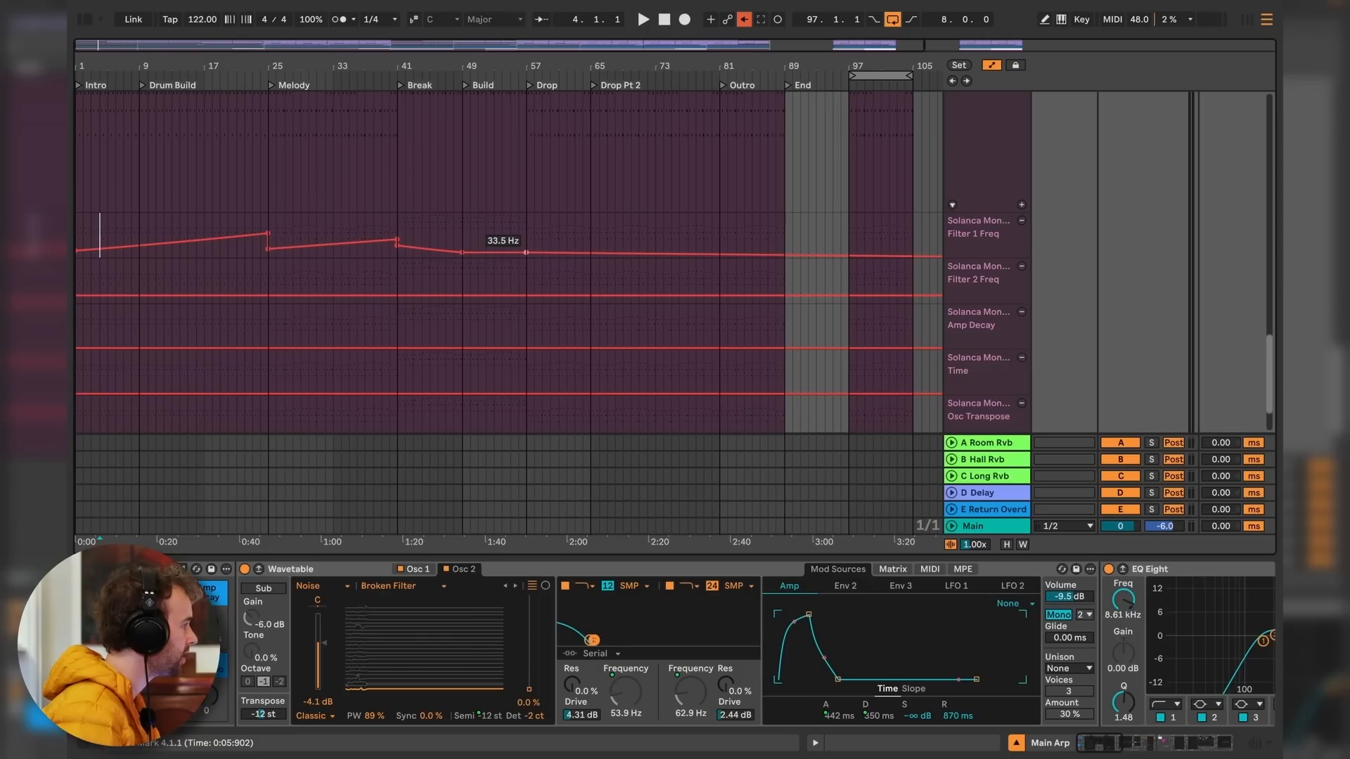
{"action": "left_click_drag", "start_coordinate": [526, 253], "coordinate": [590, 246]}
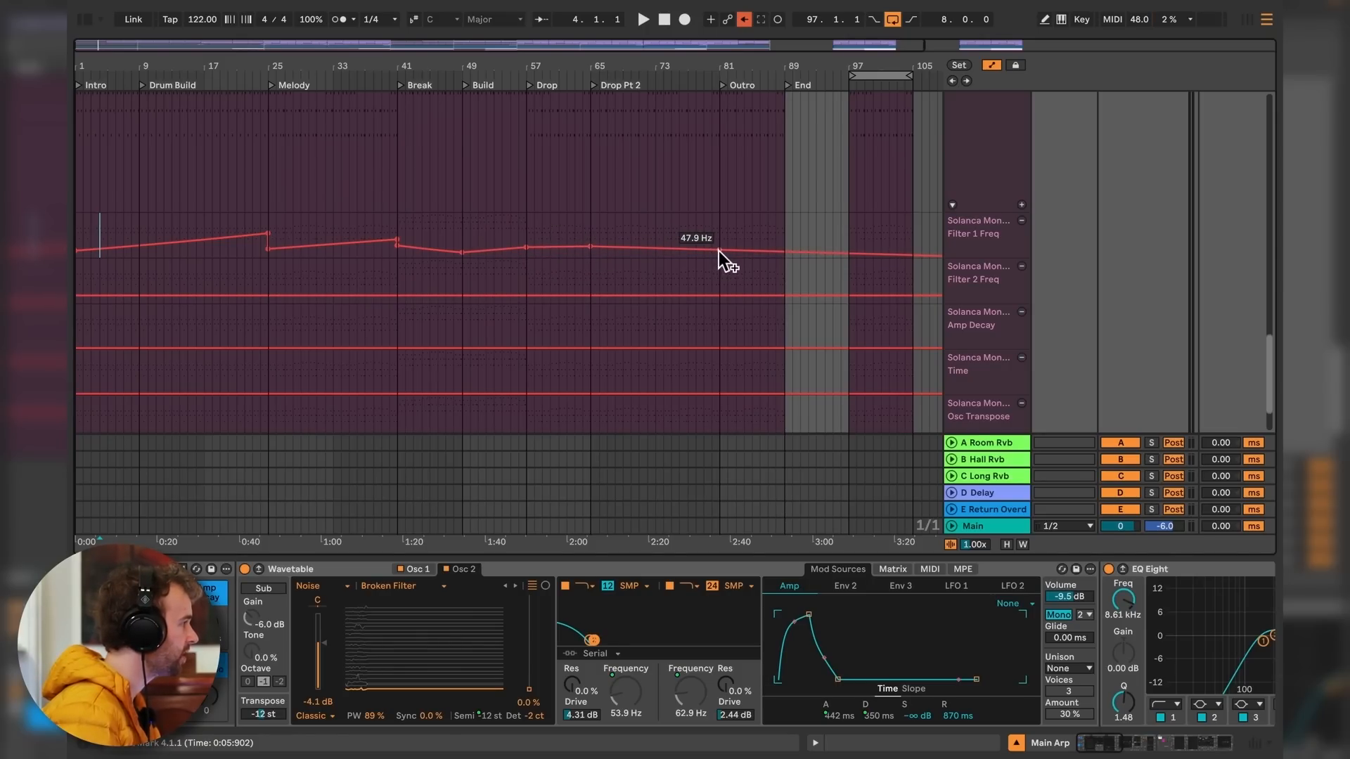
{"action": "left_click_drag", "start_coordinate": [718, 251], "coordinate": [718, 235]}
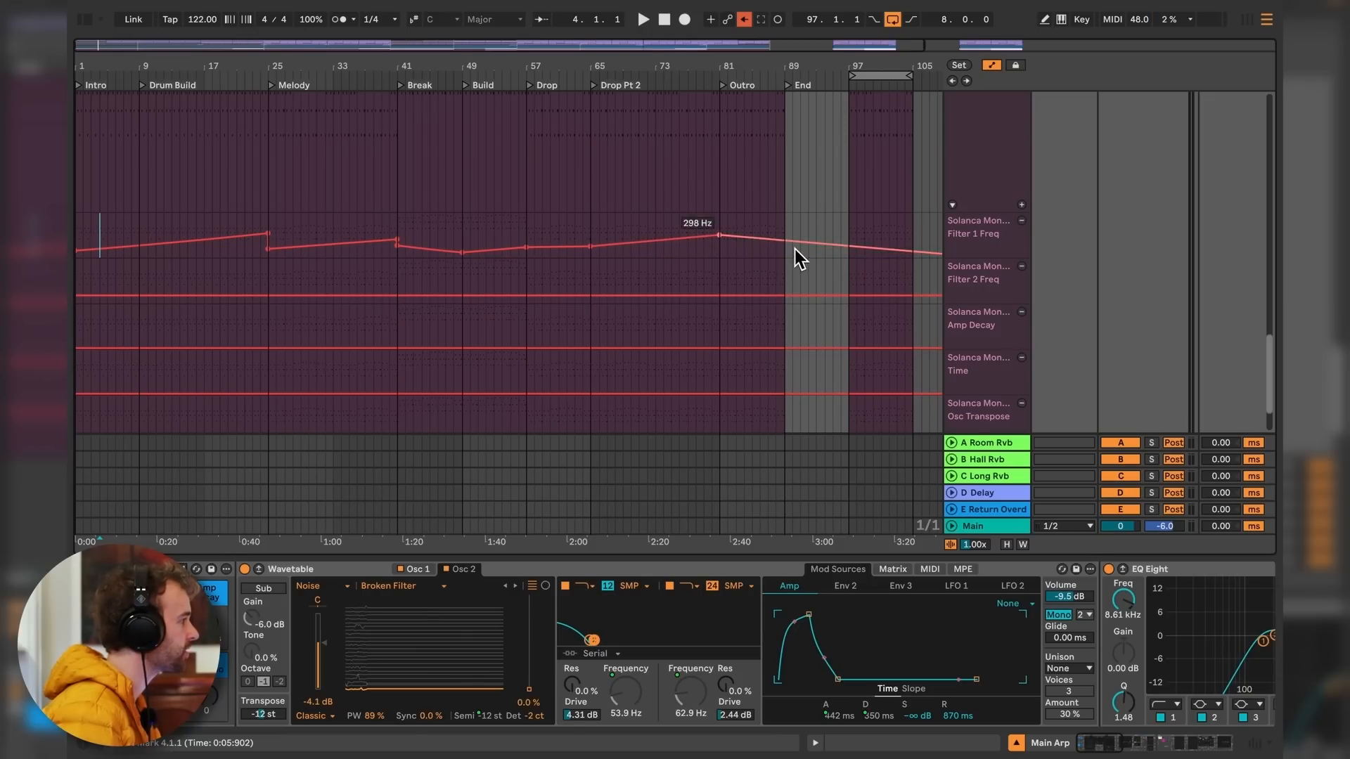
{"action": "left_click_drag", "start_coordinate": [793, 247], "coordinate": [720, 252]}
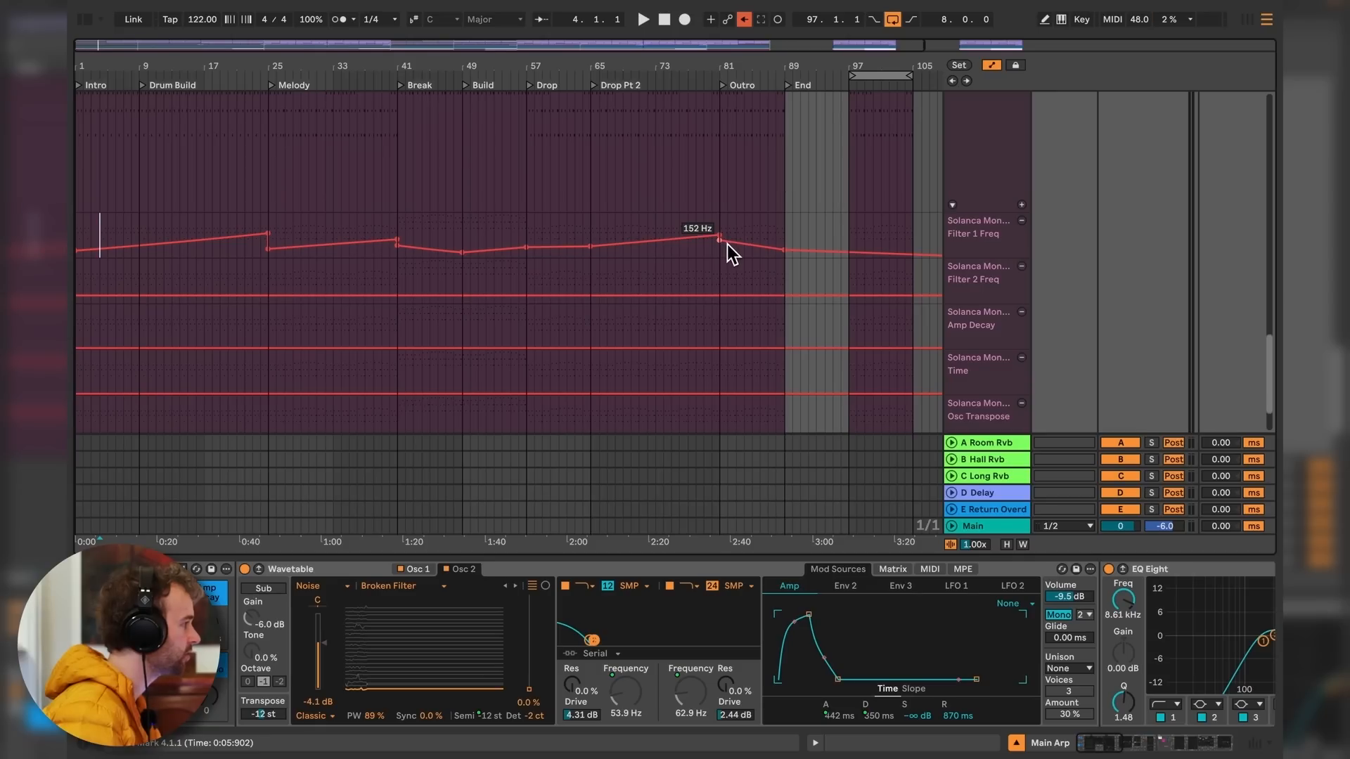
Shape Filter 2 Freq to curve up to bar 41, reset, rise to 7.67 kHz at bar 57, hold until bar 81 and curve down to bar 89.
{"action": "left_click", "coordinate": [398, 295]}
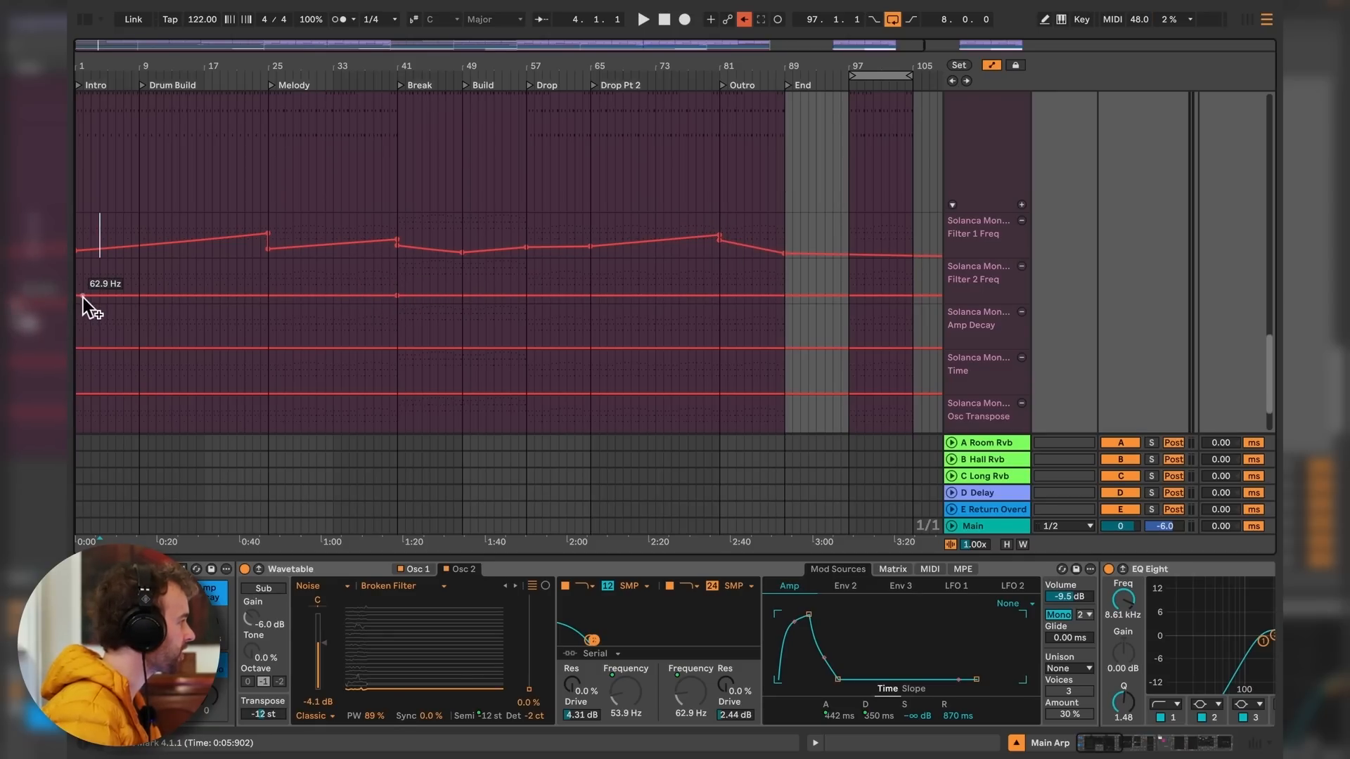
{"action": "left_click", "coordinate": [187, 296]}
{"action": "left_click_drag", "start_coordinate": [187, 295], "coordinate": [368, 283]}
{"action": "key", "text": "ctrl+z"}
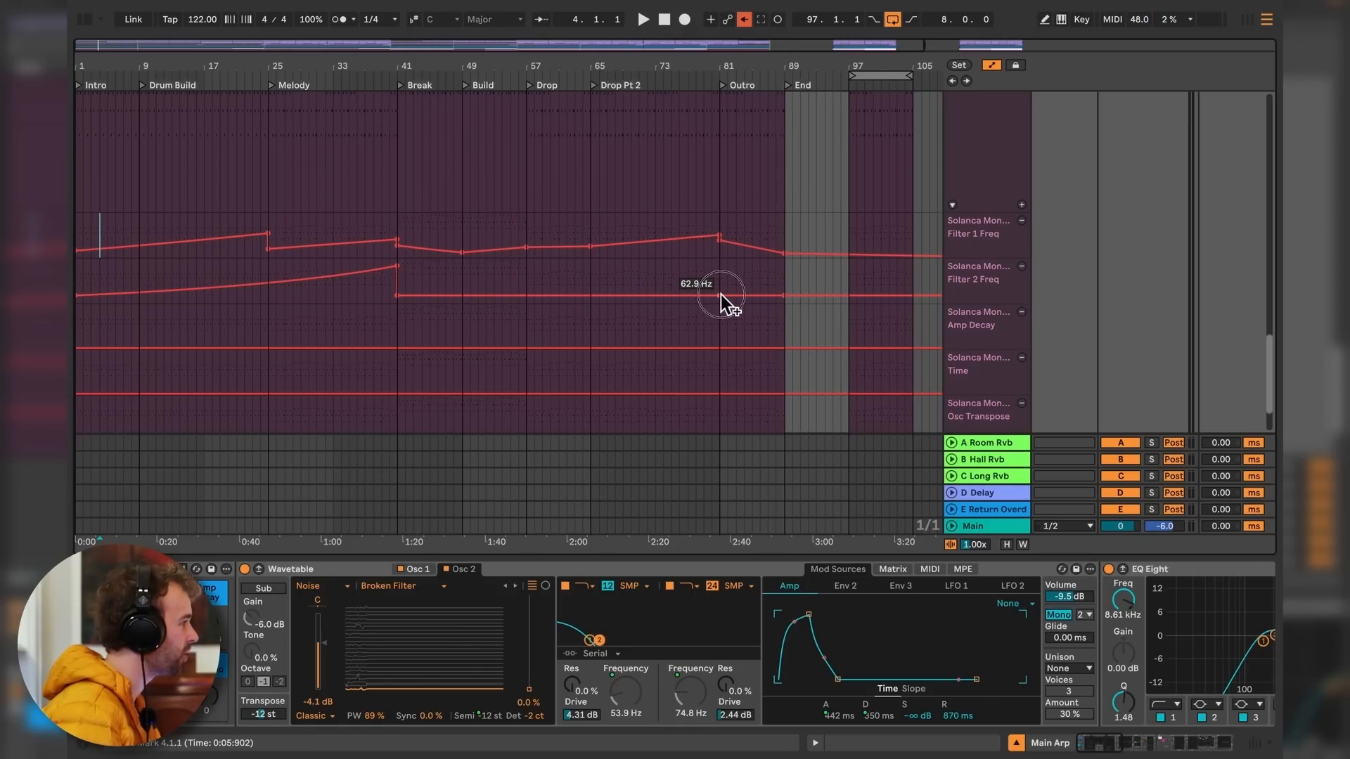
{"action": "left_click_drag", "start_coordinate": [720, 295], "coordinate": [718, 267]}
{"action": "left_click_drag", "start_coordinate": [548, 286], "coordinate": [526, 268]}
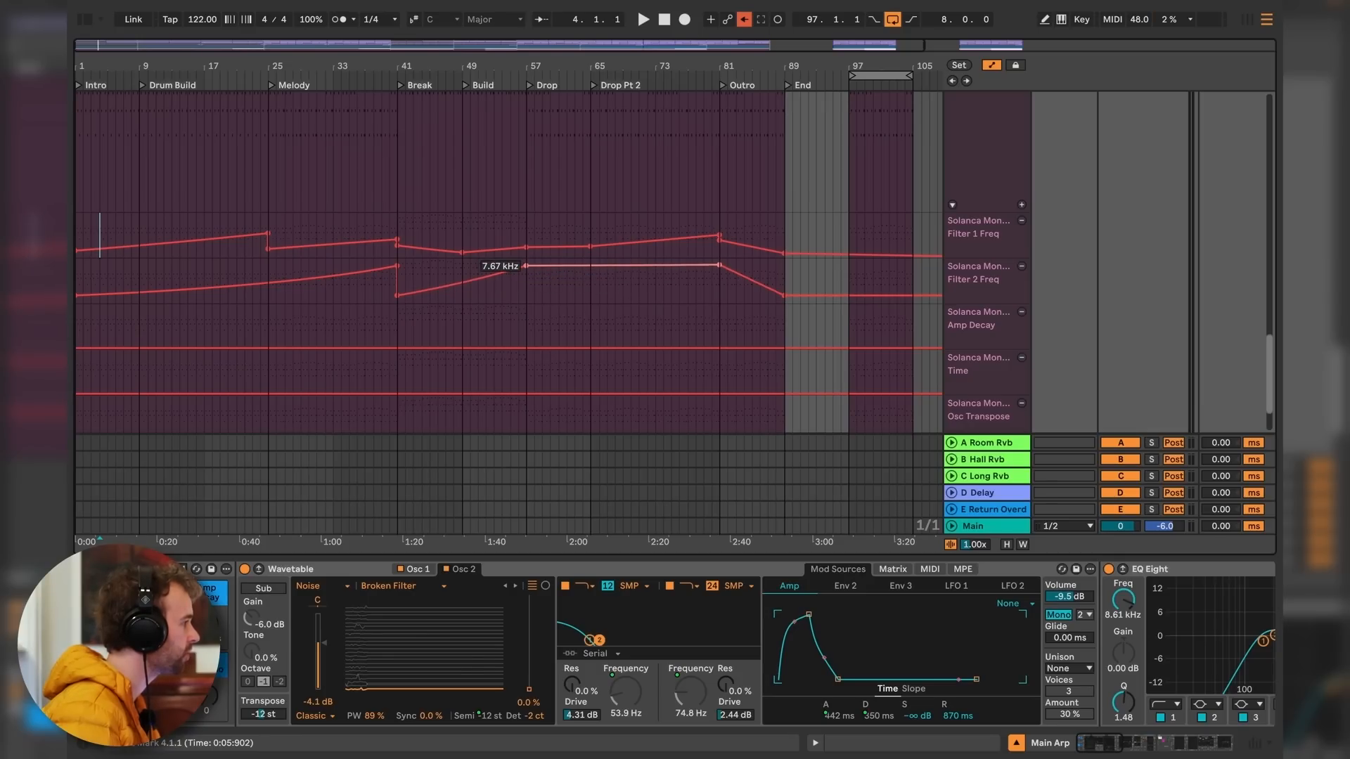
{"action": "left_click", "coordinate": [757, 283]}
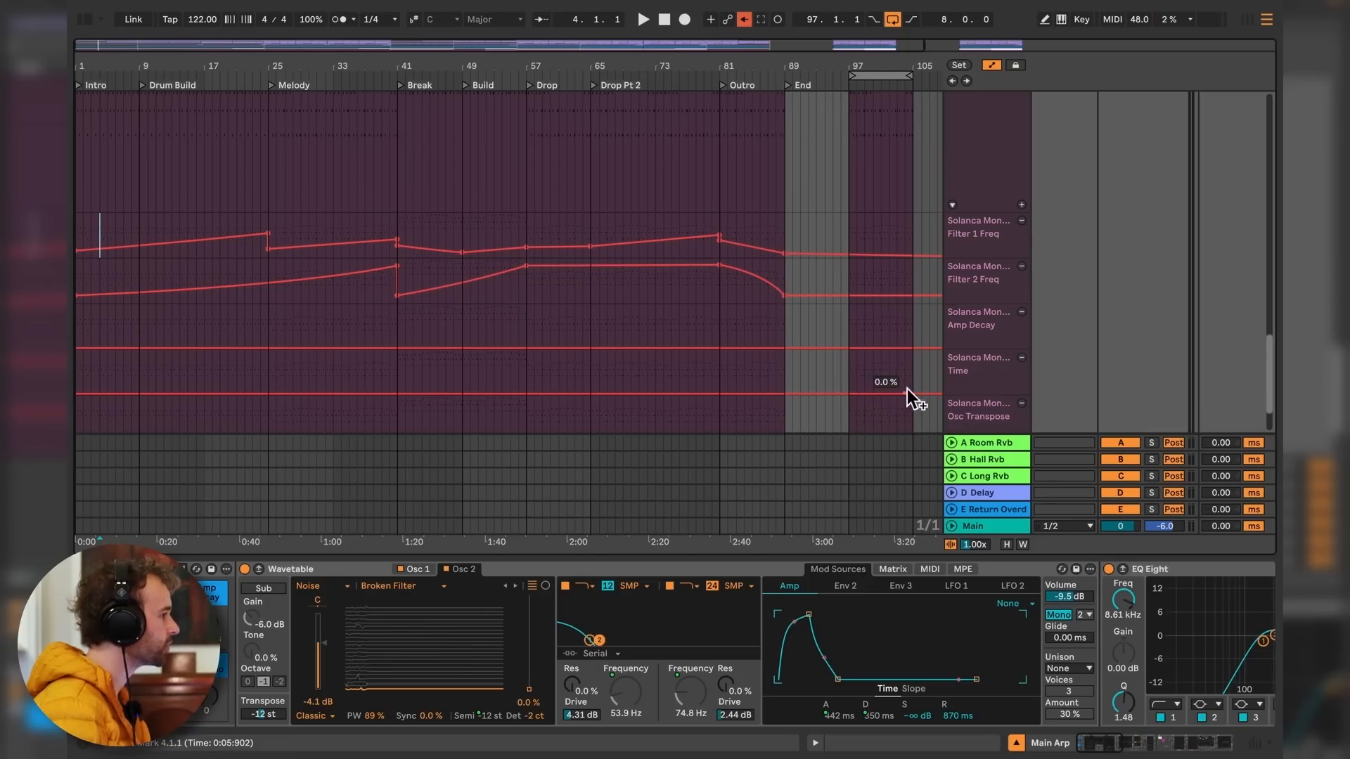
Draw Time automation ramps rising from 0% into bars 9, 25, 41, 57 (49%) and 81, each dropping back to 0%.
{"action": "left_click", "coordinate": [991, 389]}
{"action": "left_click", "coordinate": [137, 393]}
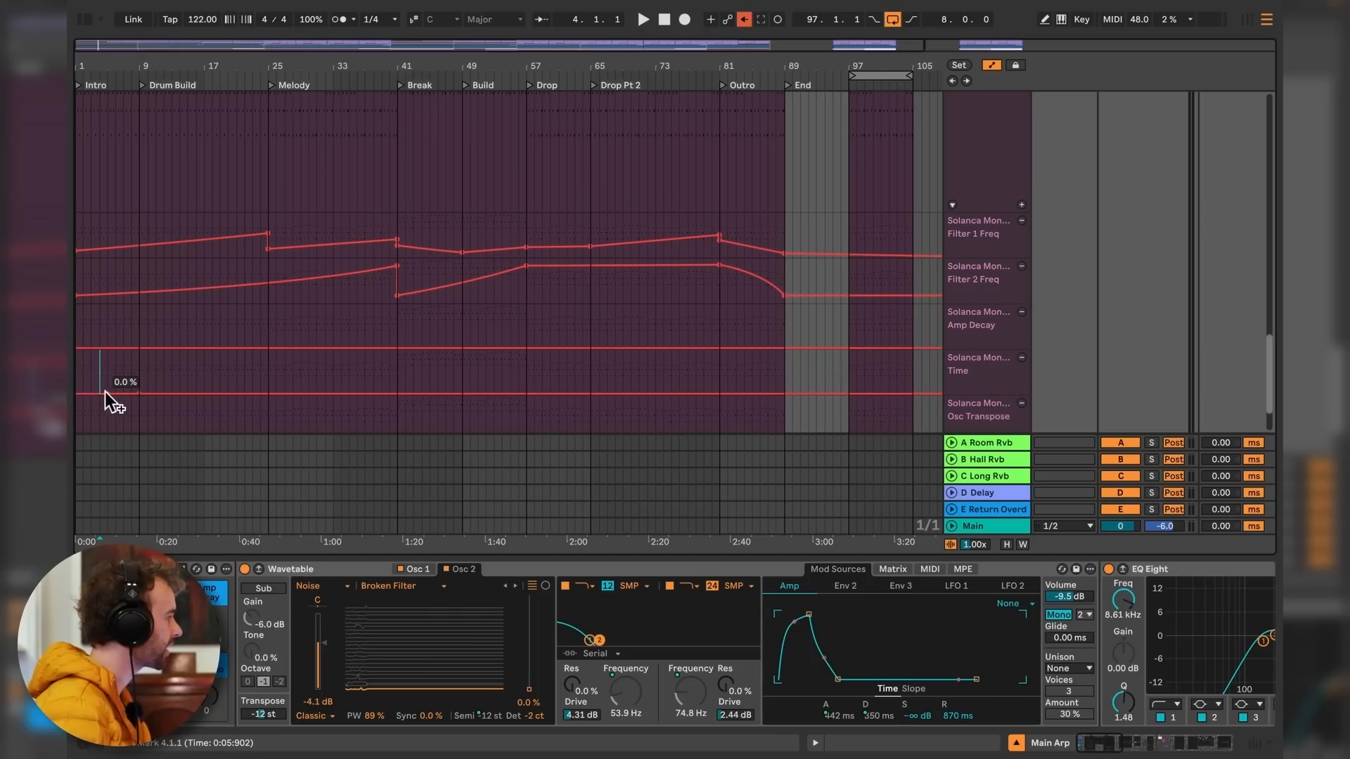
{"action": "left_click", "coordinate": [101, 394]}
{"action": "left_click_drag", "start_coordinate": [106, 393], "coordinate": [138, 377]}
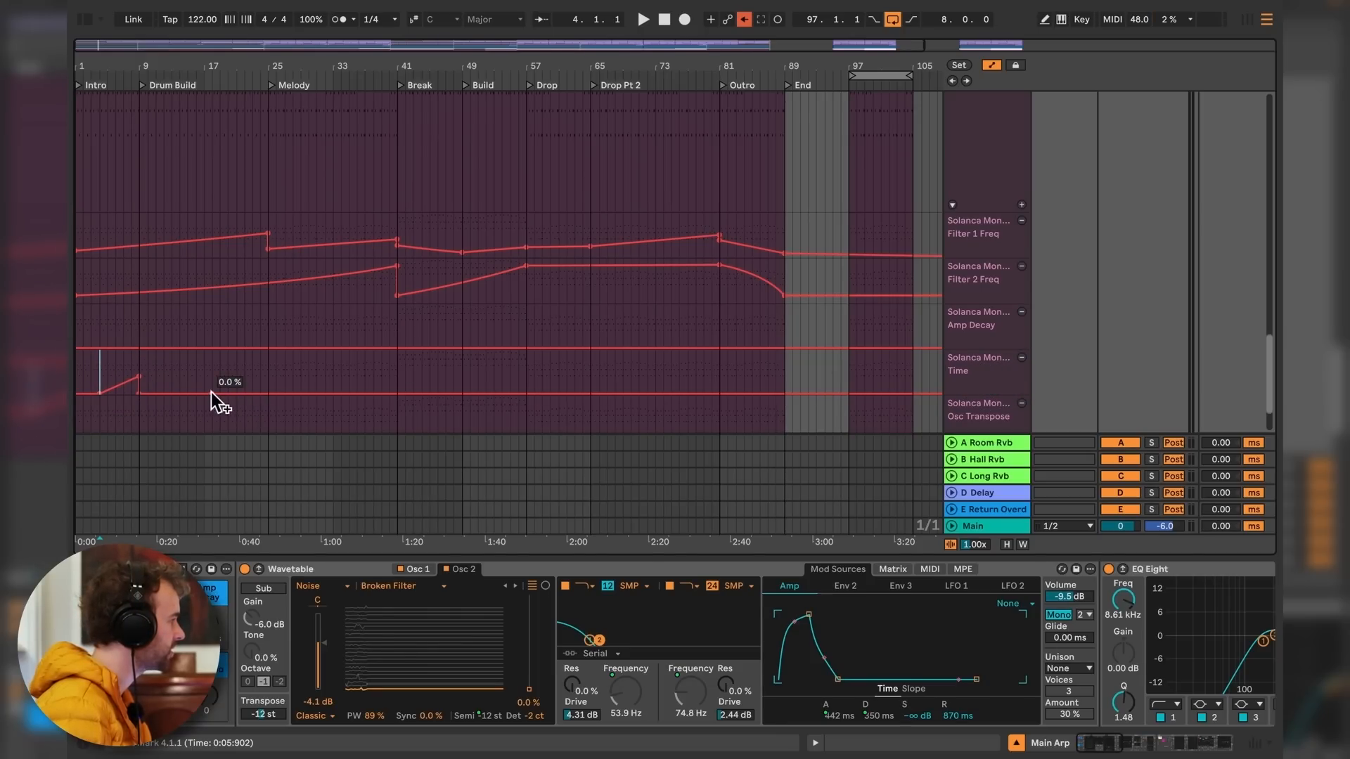
{"action": "left_click", "coordinate": [261, 394]}
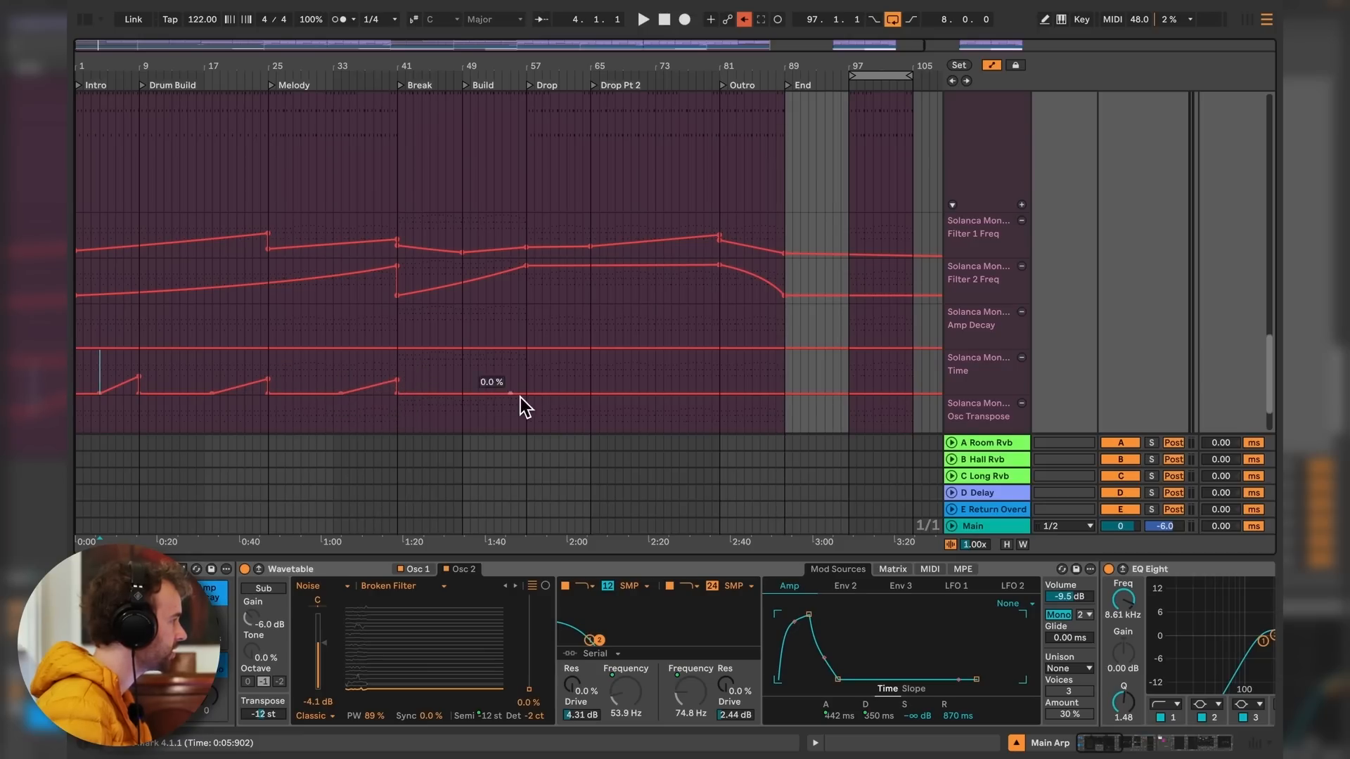
{"action": "left_click", "coordinate": [494, 392]}
{"action": "left_click_drag", "start_coordinate": [525, 392], "coordinate": [526, 373]}
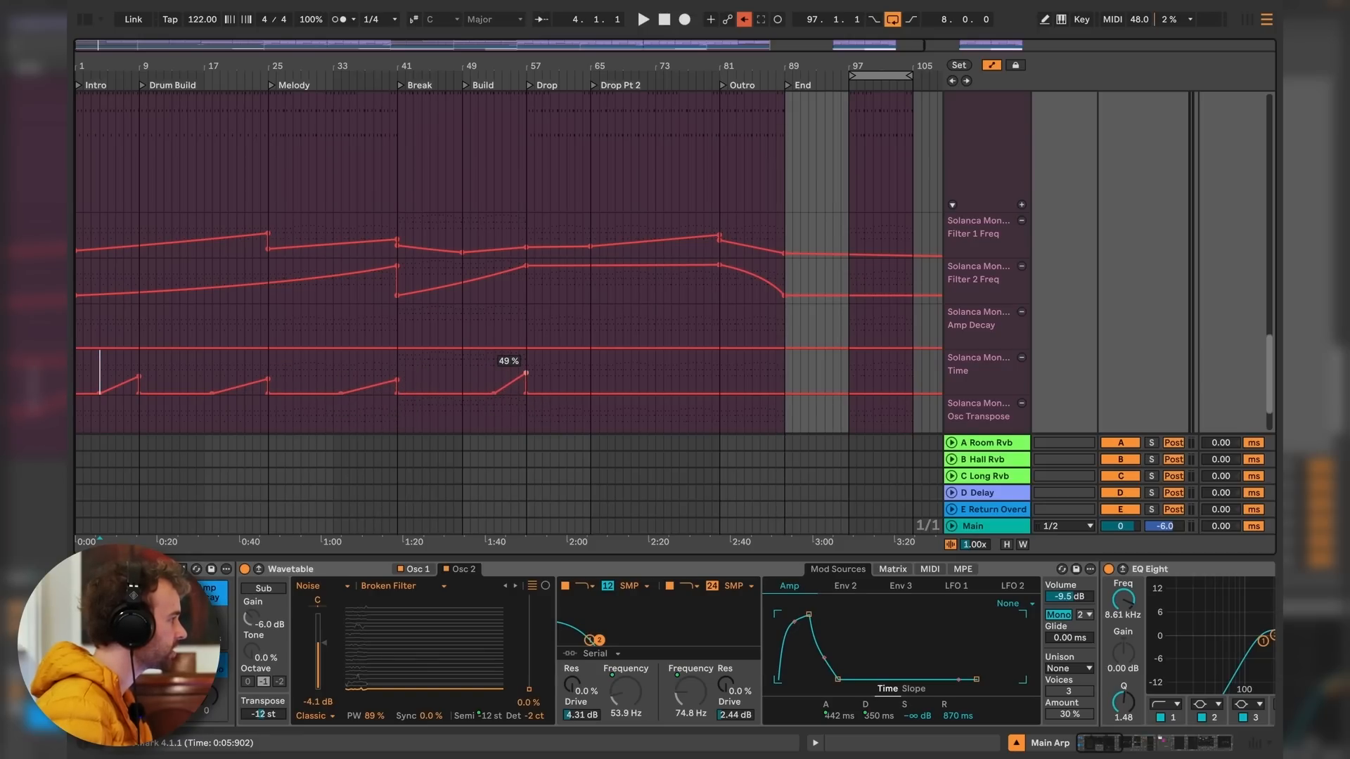
Copy the Time automation from bar 1 to 89 into the Amp Decay lane, starting at bar 1.
{"action": "left_click_drag", "start_coordinate": [720, 394], "coordinate": [78, 398]}
{"action": "key", "text": "super+c"}
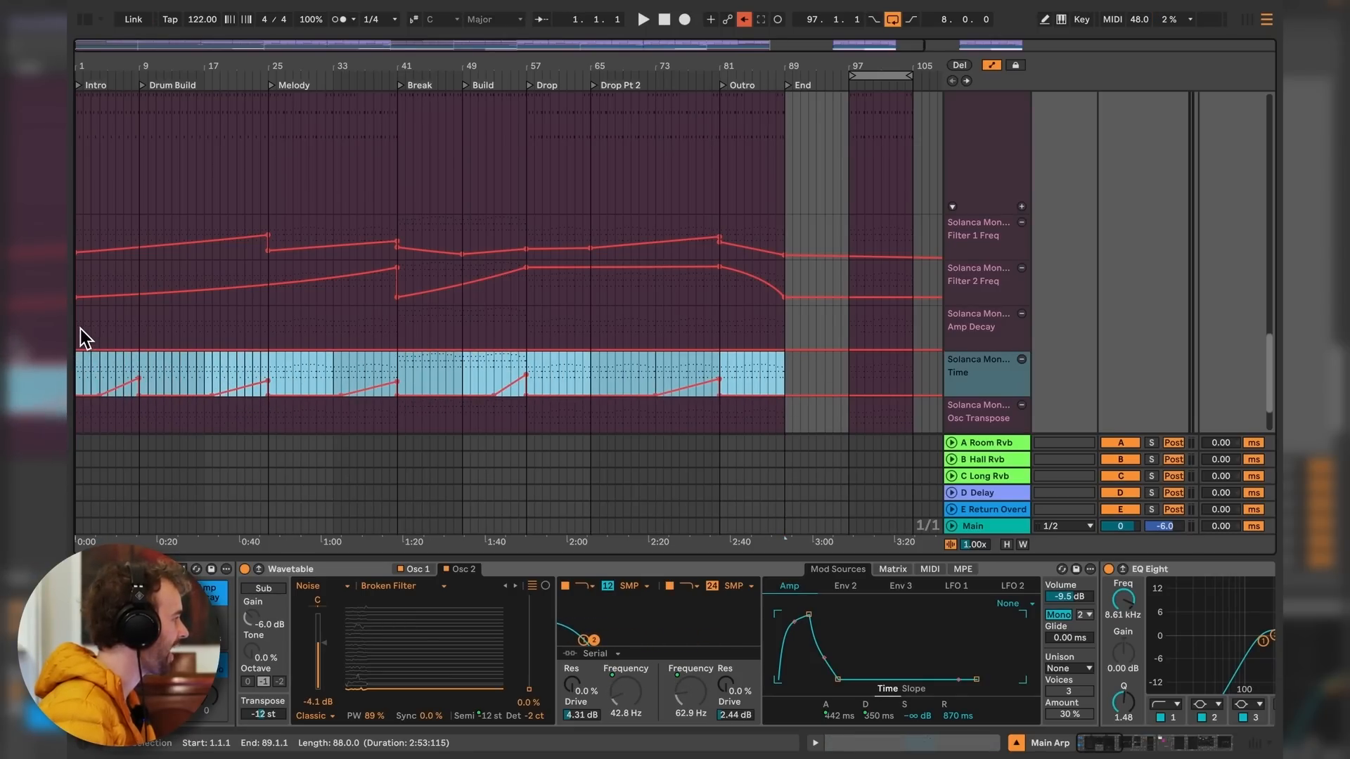
{"action": "left_click", "coordinate": [80, 335]}
{"action": "key", "text": "super+v"}
Raise the Amp Decay baseline slightly between the ramps and let it slope down through the Outro from bar 81 to 89.
{"action": "left_click", "coordinate": [172, 335]}
{"action": "left_click_drag", "start_coordinate": [99, 349], "coordinate": [100, 341]}
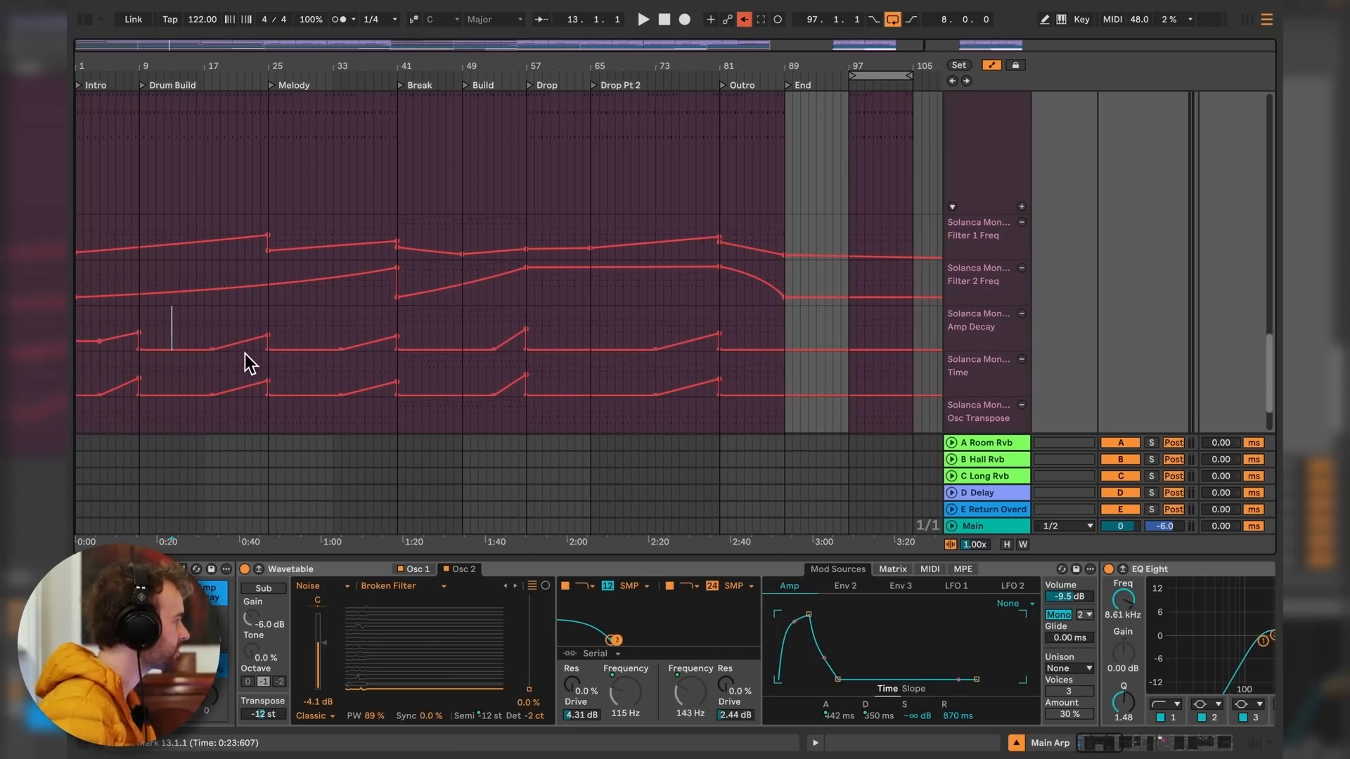
{"action": "left_click_drag", "start_coordinate": [213, 349], "coordinate": [212, 344]}
{"action": "left_click_drag", "start_coordinate": [310, 349], "coordinate": [310, 344]}
{"action": "left_click_drag", "start_coordinate": [491, 349], "coordinate": [491, 344]}
{"action": "left_click_drag", "start_coordinate": [590, 349], "coordinate": [590, 344]}
{"action": "left_click_drag", "start_coordinate": [725, 350], "coordinate": [784, 350]}
Draw short curved Particle Diluter ramps from 0 rising into bars 25 and 41, each dropping back to 0.
{"action": "scroll", "coordinate": [775, 352], "scroll_direction": "down", "scroll_amount": 3}
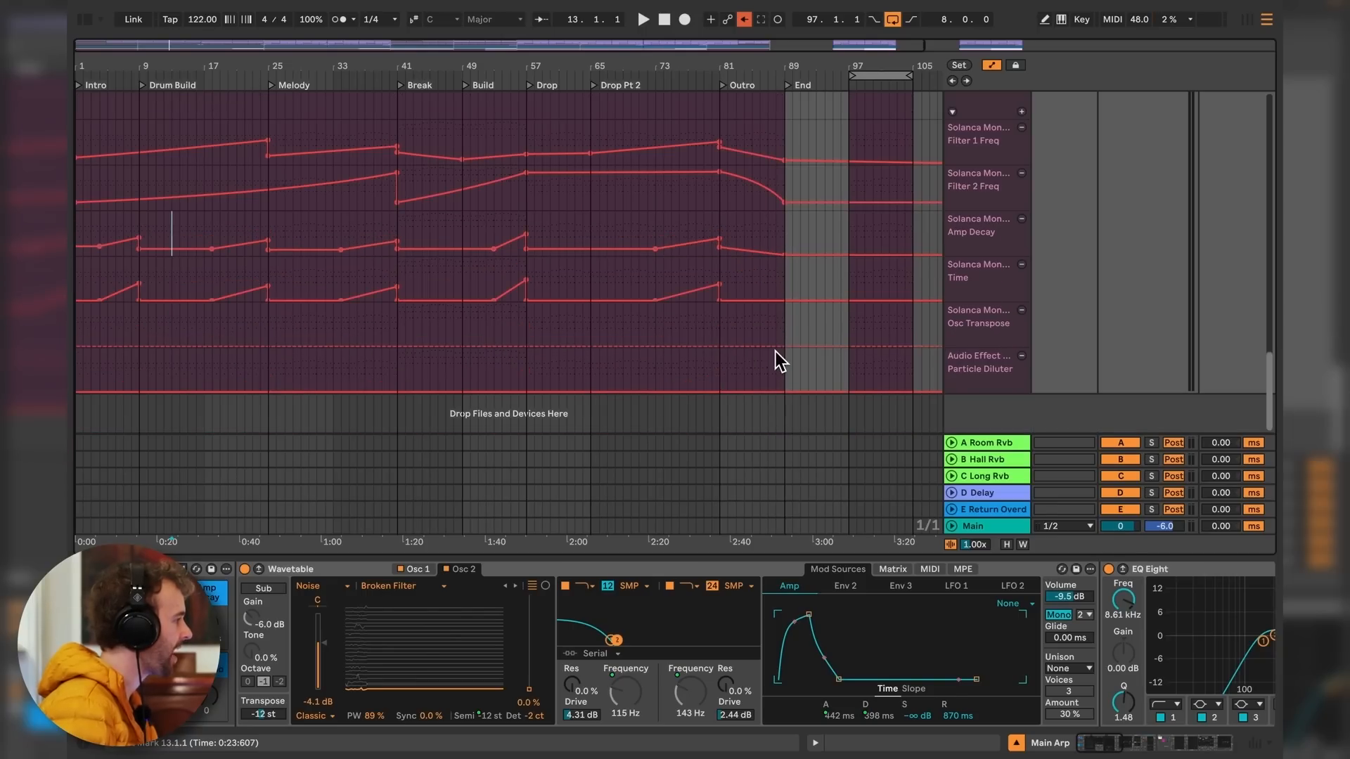
{"action": "left_click", "coordinate": [267, 391]}
{"action": "left_click", "coordinate": [244, 391]}
{"action": "left_click_drag", "start_coordinate": [266, 391], "coordinate": [268, 369]}
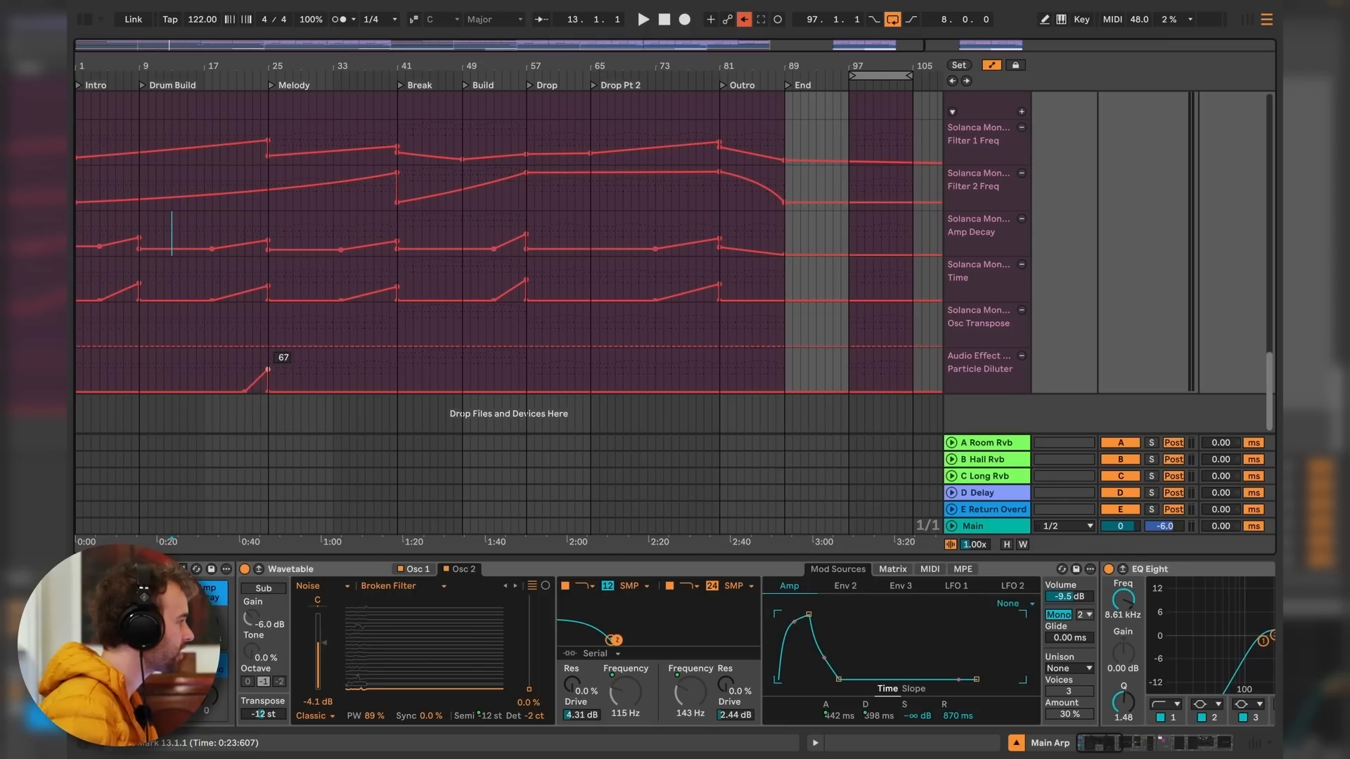
{"action": "left_click", "coordinate": [374, 392]}
{"action": "left_click", "coordinate": [397, 392]}
{"action": "left_click_drag", "start_coordinate": [391, 391], "coordinate": [397, 376]}
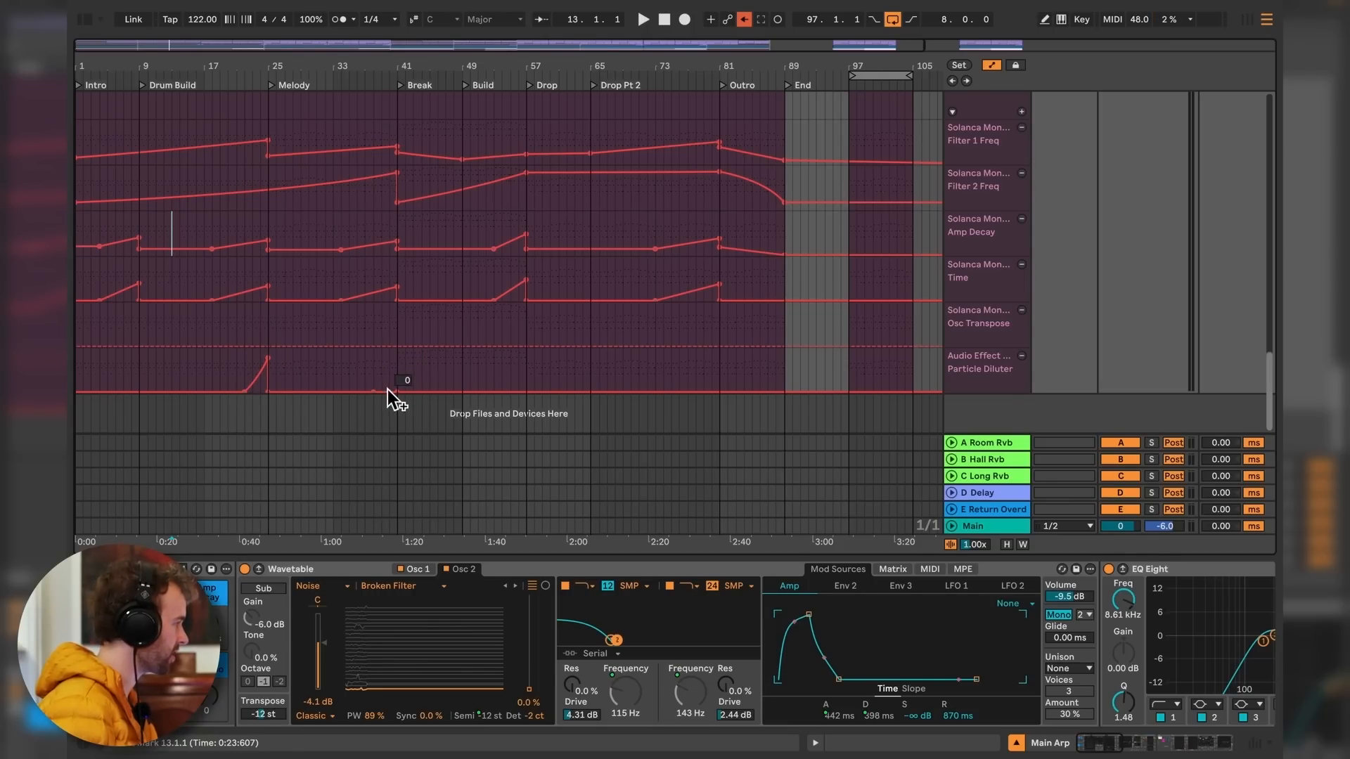
Add Particle Diluter ramps into bar 81 (80), from bar 49 to 57, and through the Outro to bar 89, falling to 0 after it.
{"action": "left_click", "coordinate": [656, 392]}
{"action": "left_click", "coordinate": [699, 392]}
{"action": "left_click_drag", "start_coordinate": [699, 392], "coordinate": [719, 364]}
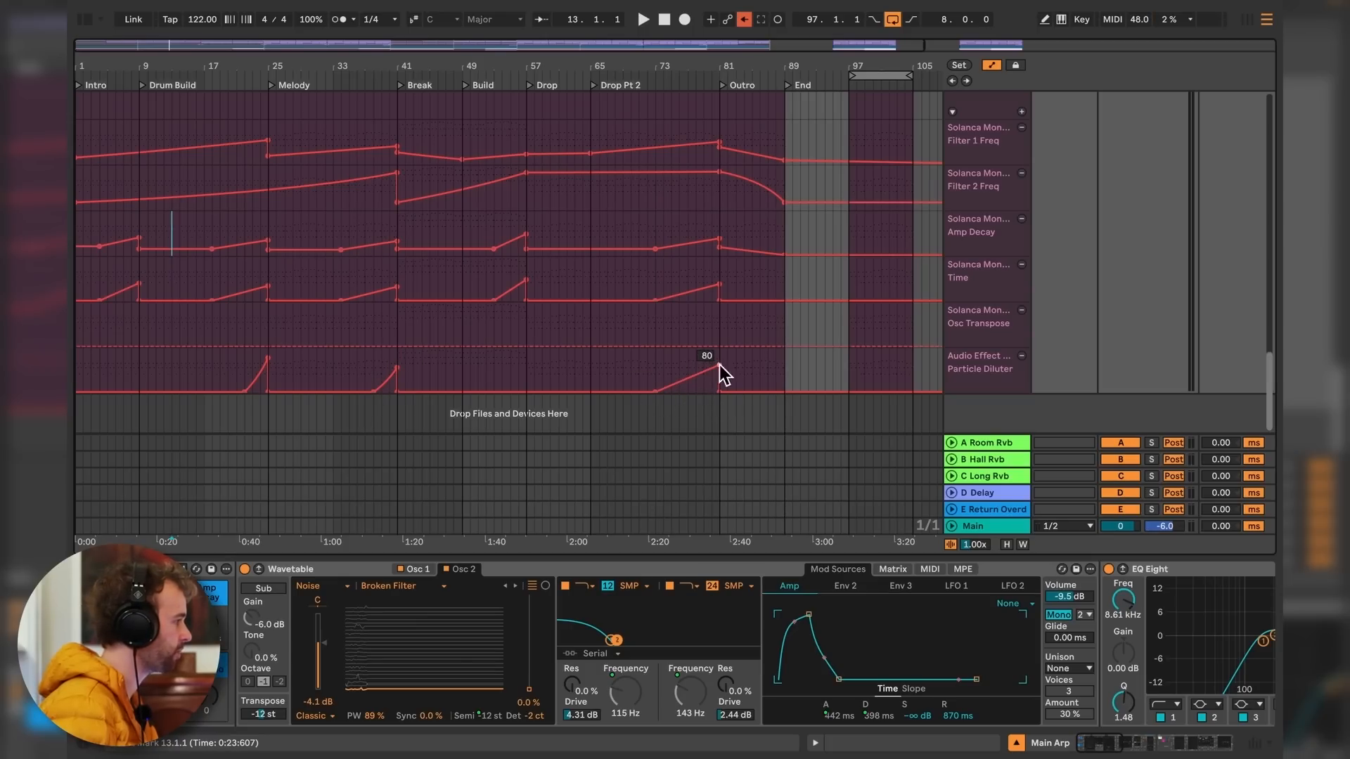
{"action": "left_click", "coordinate": [504, 391]}
{"action": "left_click_drag", "start_coordinate": [510, 391], "coordinate": [461, 391]}
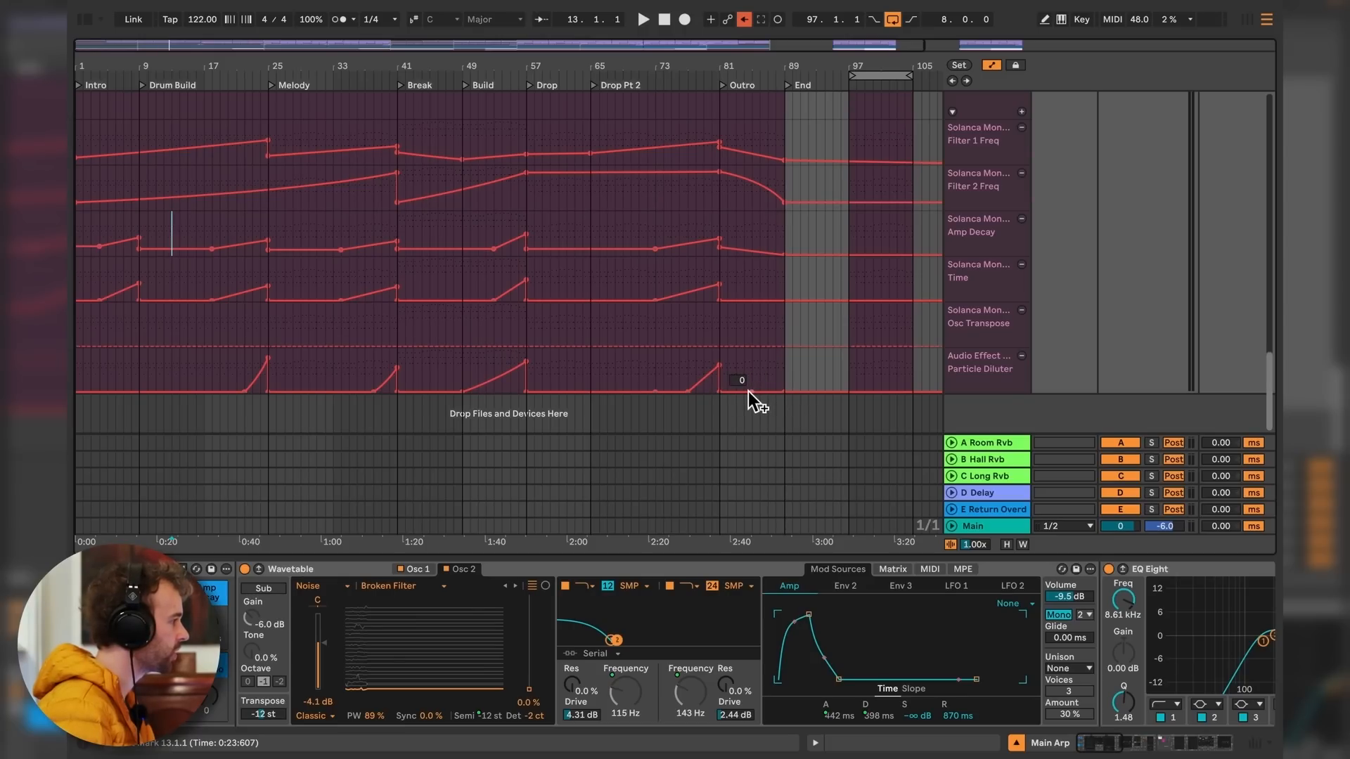
{"action": "left_click_drag", "start_coordinate": [748, 391], "coordinate": [824, 390]}
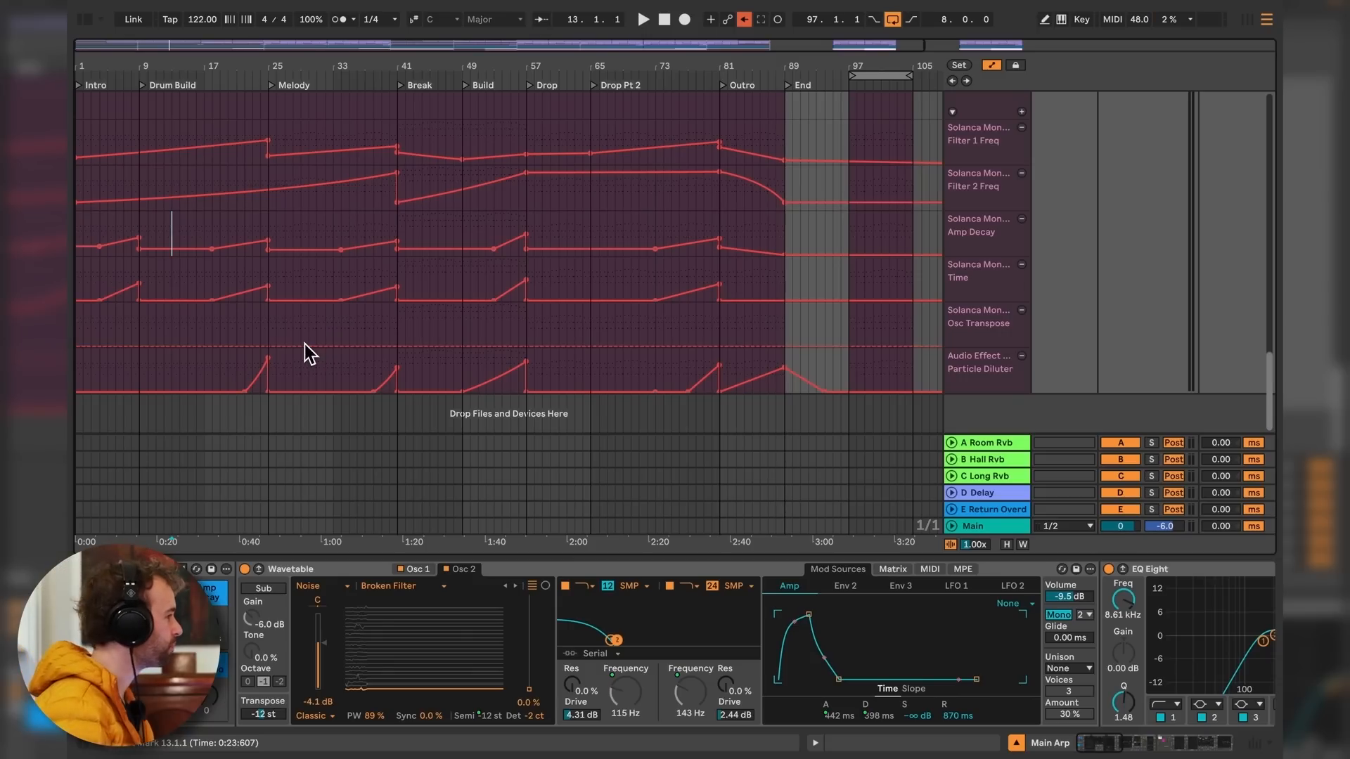
Fold the Synthetic Strings and Bassline tracks to hide their automation lanes.
{"action": "scroll", "coordinate": [302, 343], "scroll_direction": "up", "scroll_amount": 9}
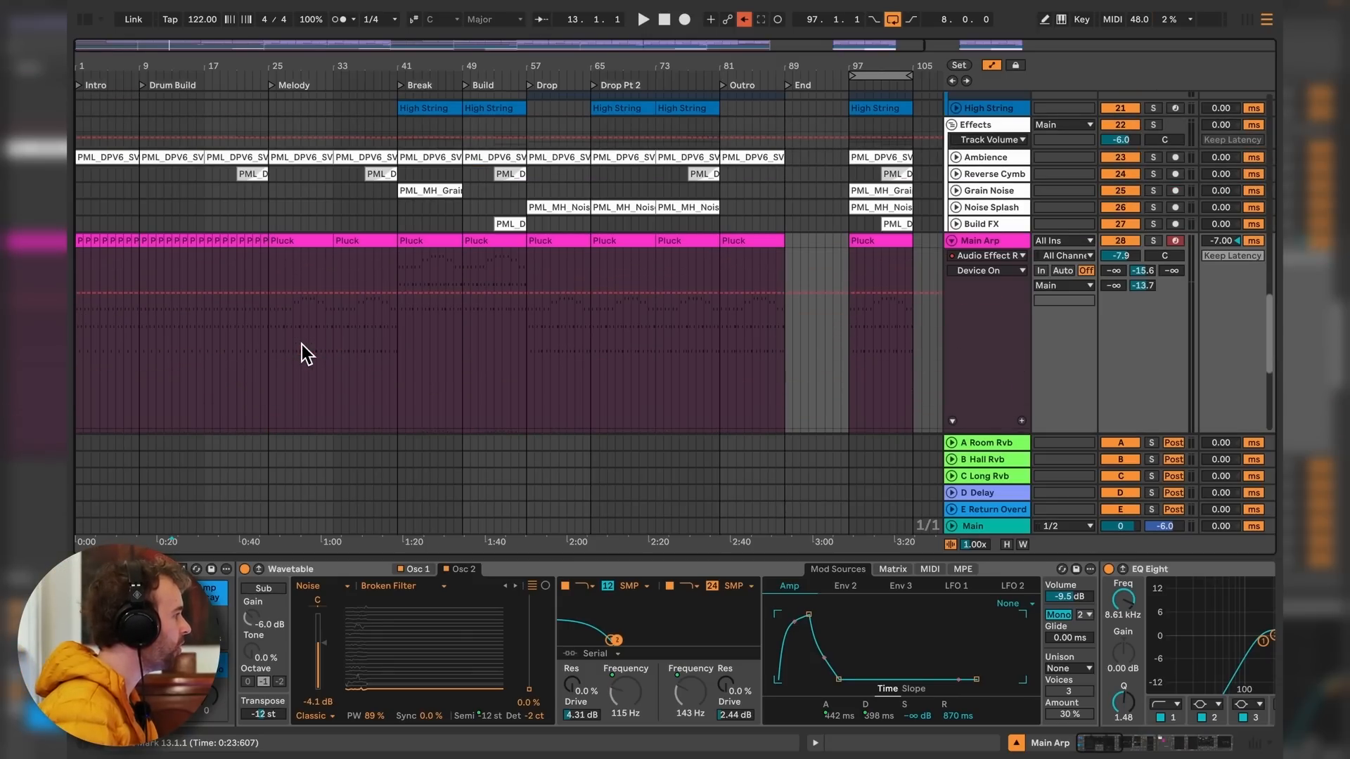
{"action": "scroll", "coordinate": [307, 354], "scroll_direction": "up", "scroll_amount": 8}
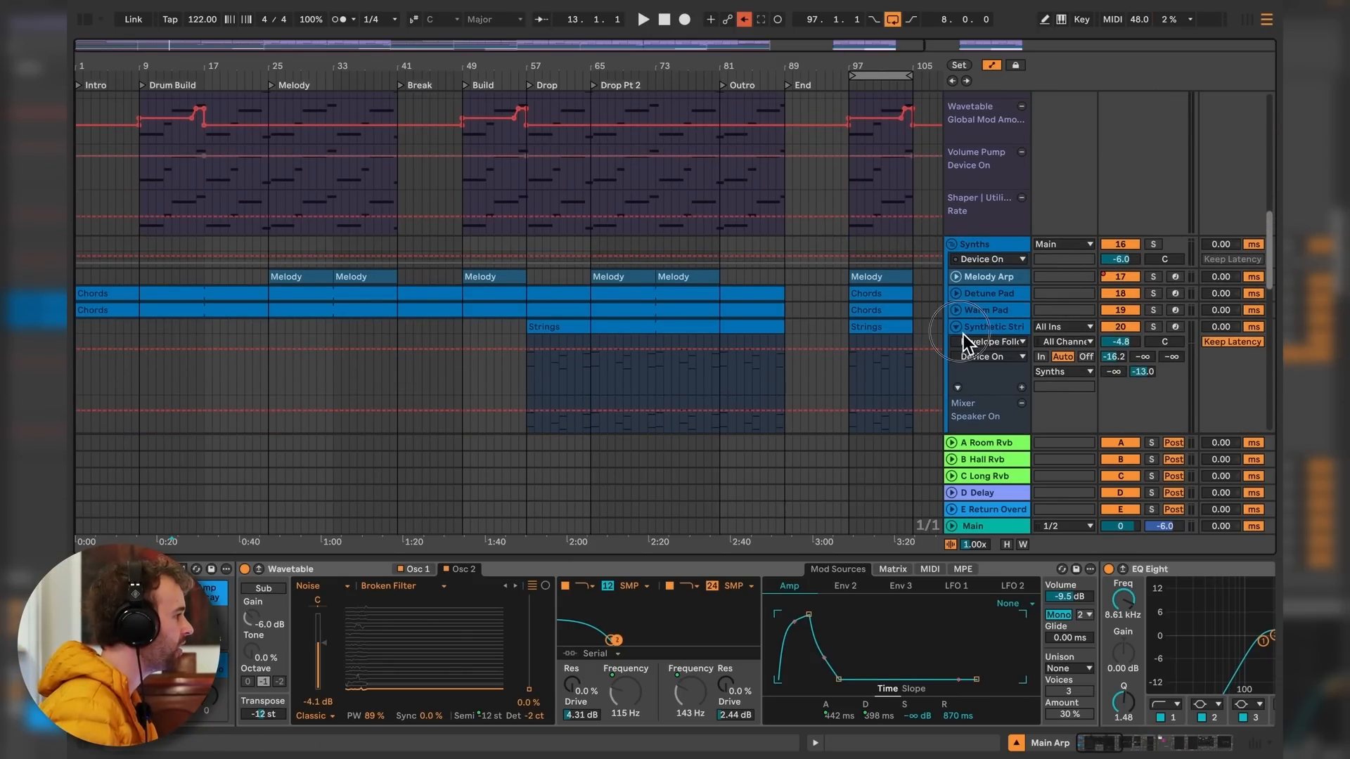
{"action": "left_click", "coordinate": [958, 328]}
{"action": "scroll", "coordinate": [963, 333], "scroll_direction": "up", "scroll_amount": 7}
{"action": "left_click", "coordinate": [953, 184]}
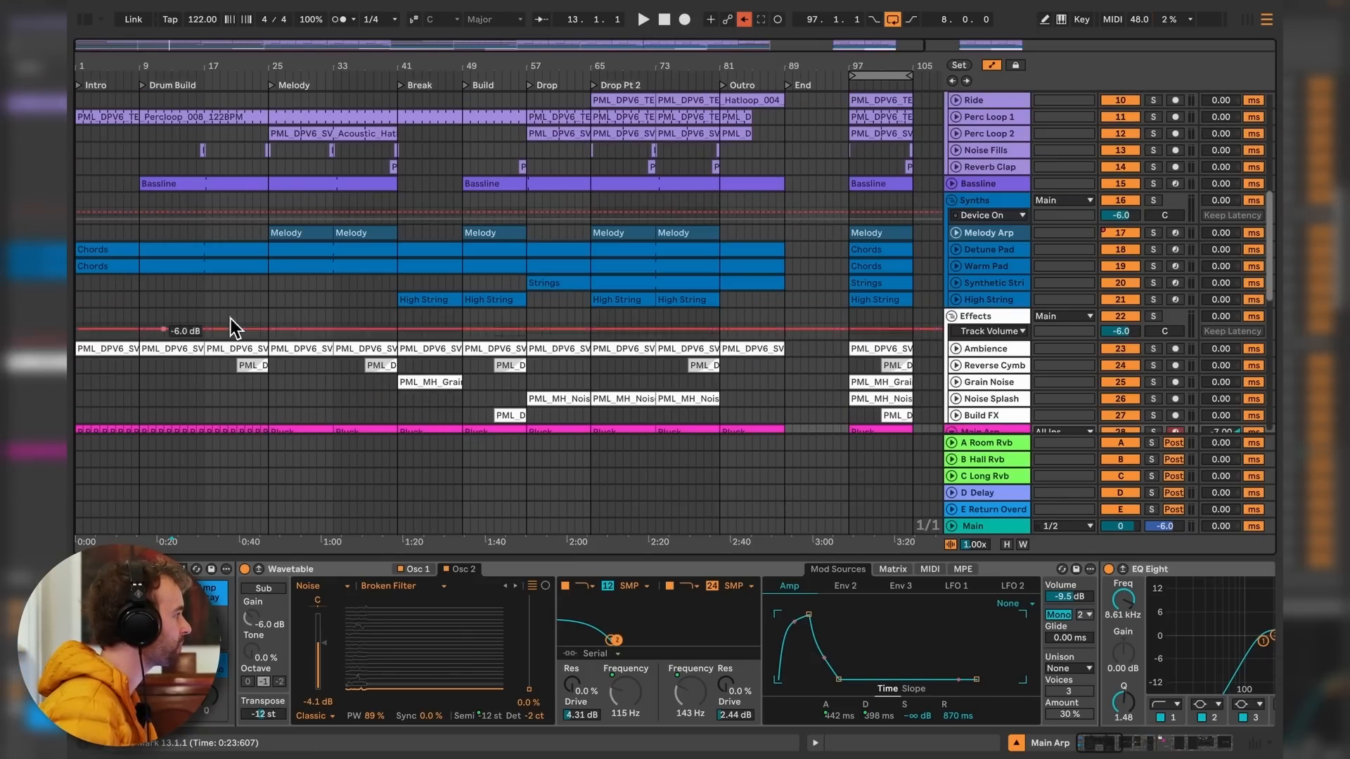
Play the arrangement from bar 1, skipping ahead to audition the Intro, Drum Build, Melody and the transition into the Break.
{"action": "left_click", "coordinate": [79, 158]}
{"action": "key", "text": "space"}
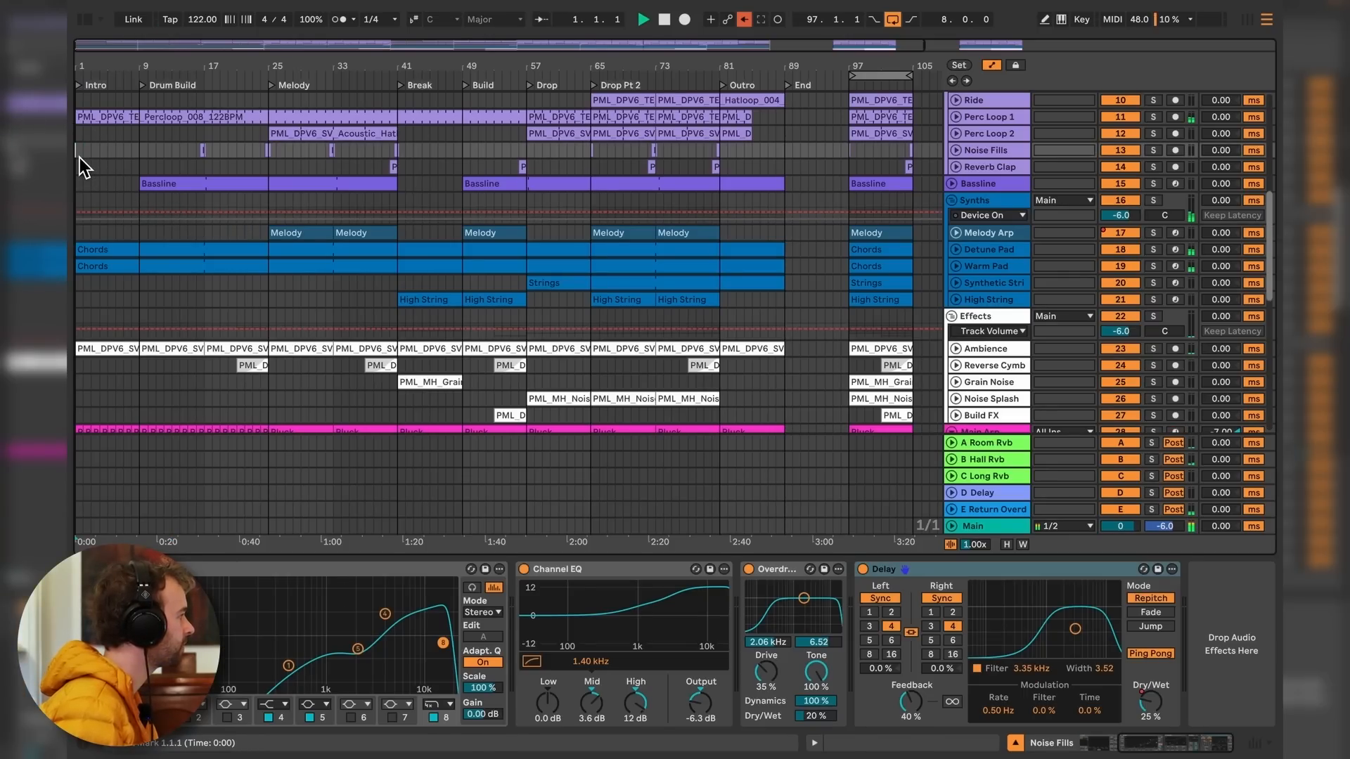
{"action": "left_click", "coordinate": [144, 88]}
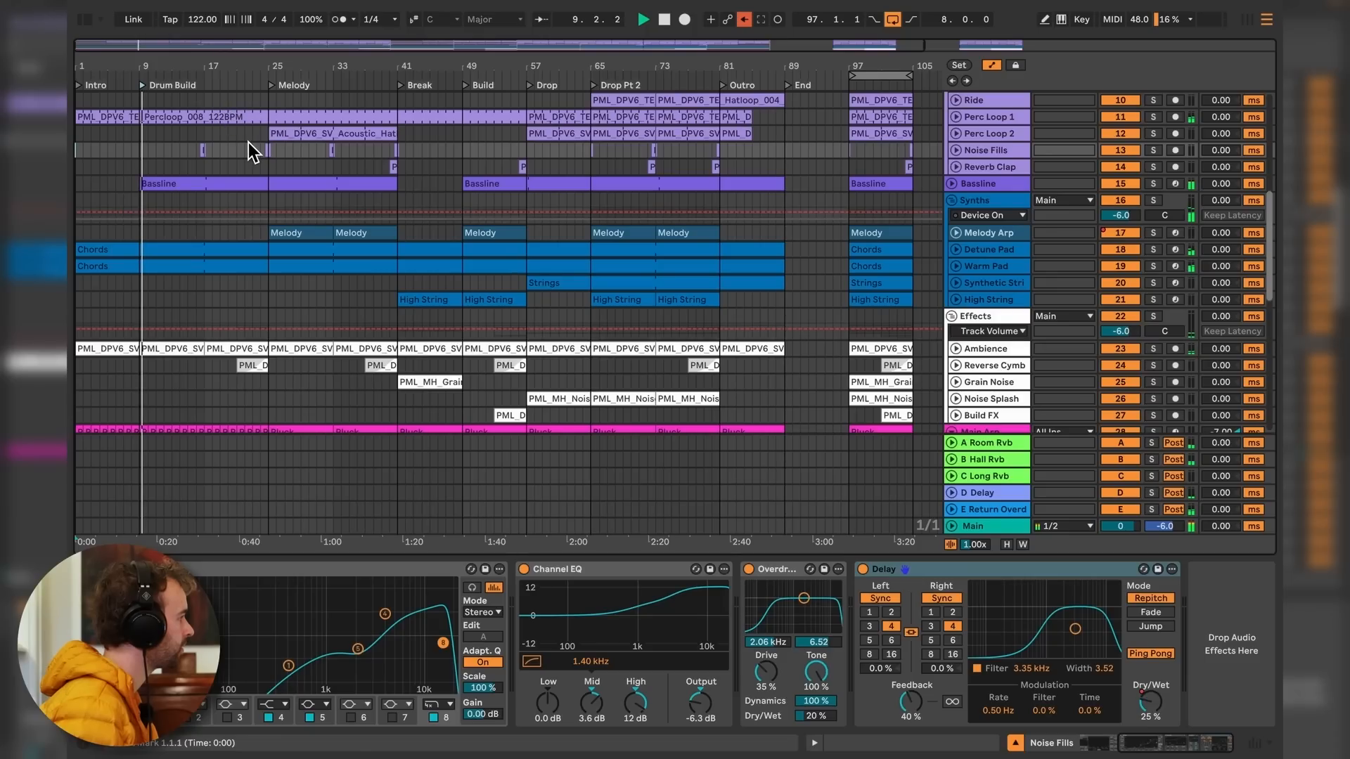
{"action": "scroll", "coordinate": [251, 151], "scroll_direction": "up", "scroll_amount": 3}
{"action": "left_click", "coordinate": [250, 89]}
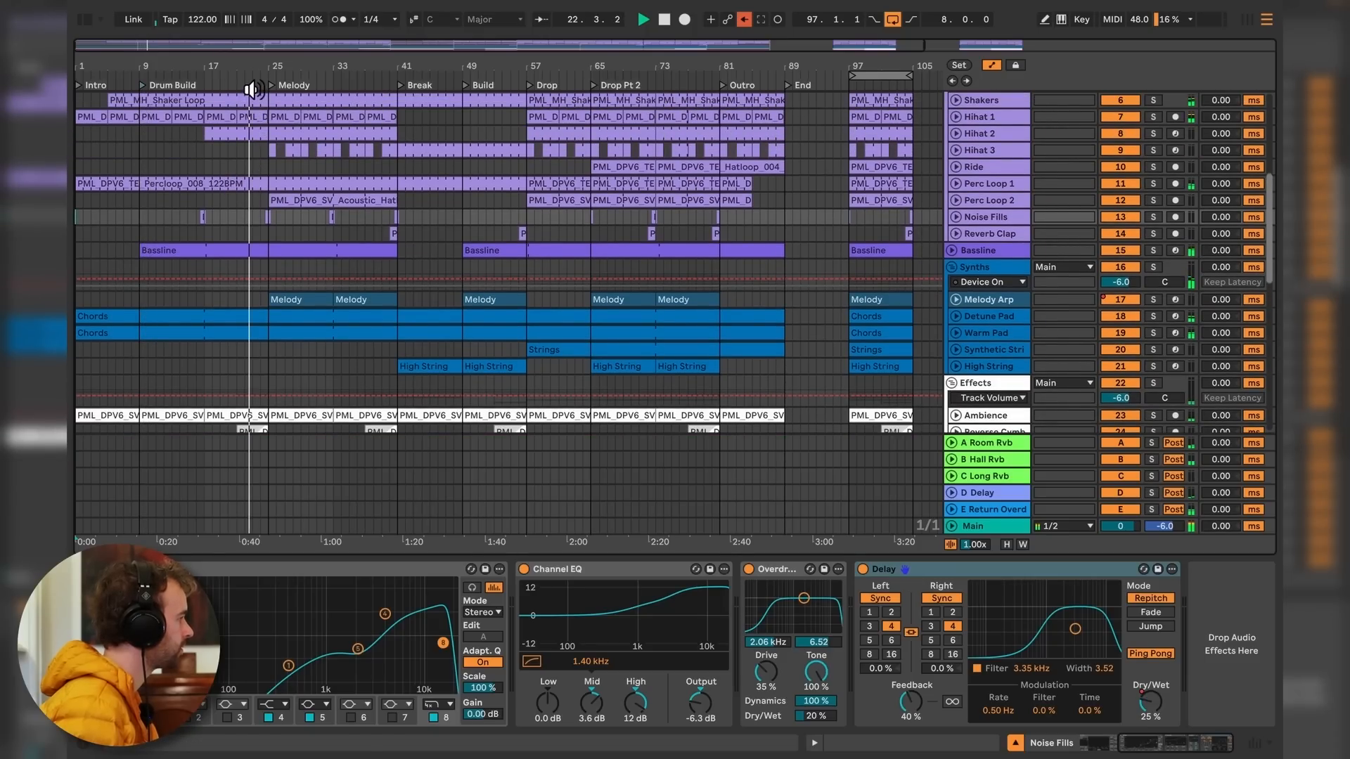
{"action": "left_click", "coordinate": [356, 89]}
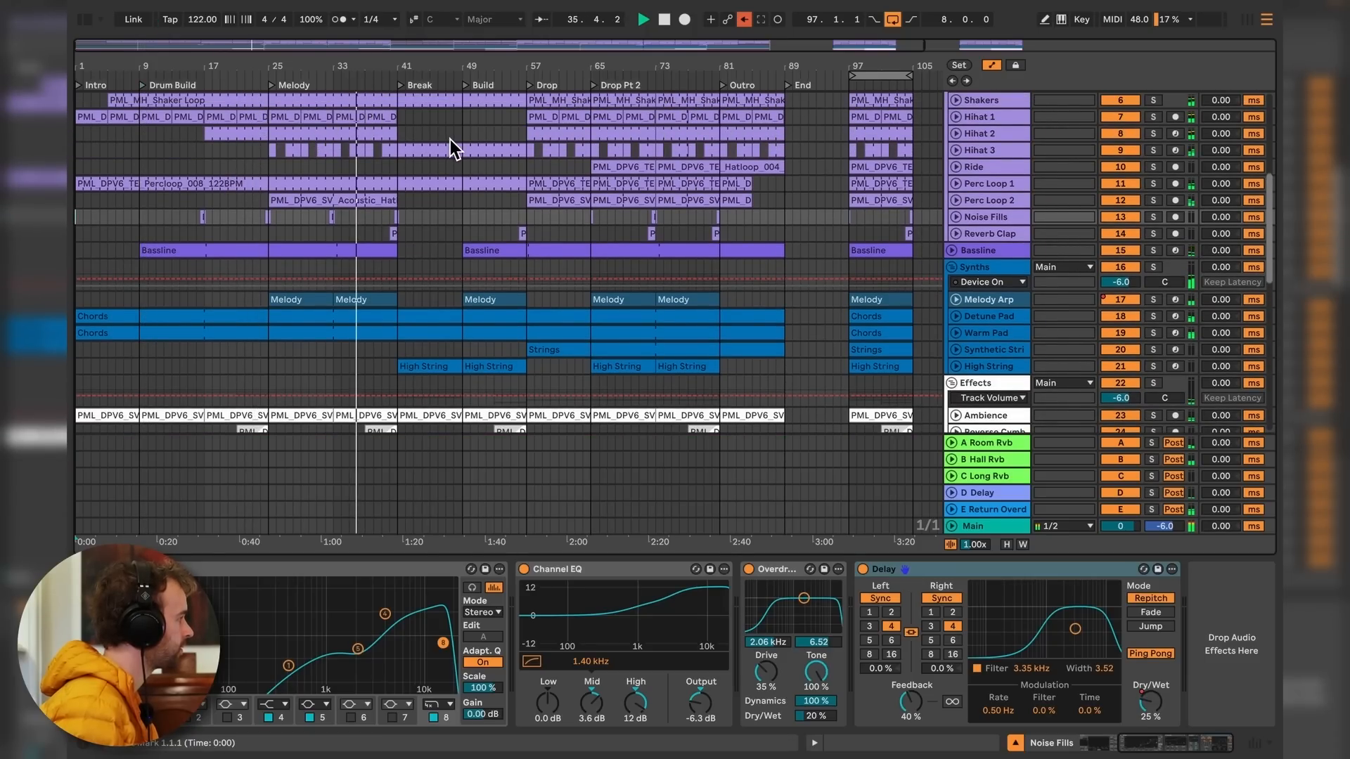
{"action": "left_click", "coordinate": [392, 82]}
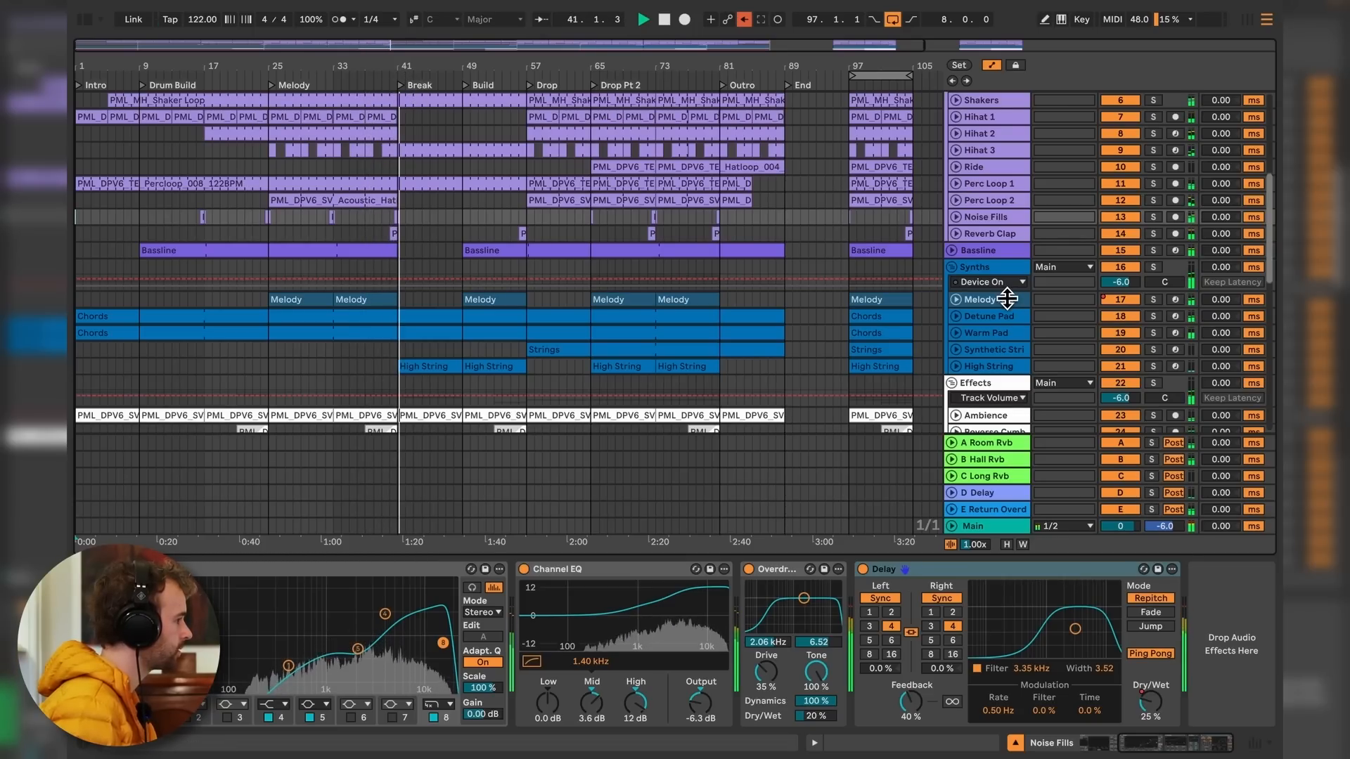
Audition the Build, Drop, Drop Pt 2 and the transition into the Outro while reviewing the tracks down to the Main Arp.
{"action": "left_click", "coordinate": [464, 84]}
{"action": "scroll", "coordinate": [525, 127], "scroll_direction": "up", "scroll_amount": 2}
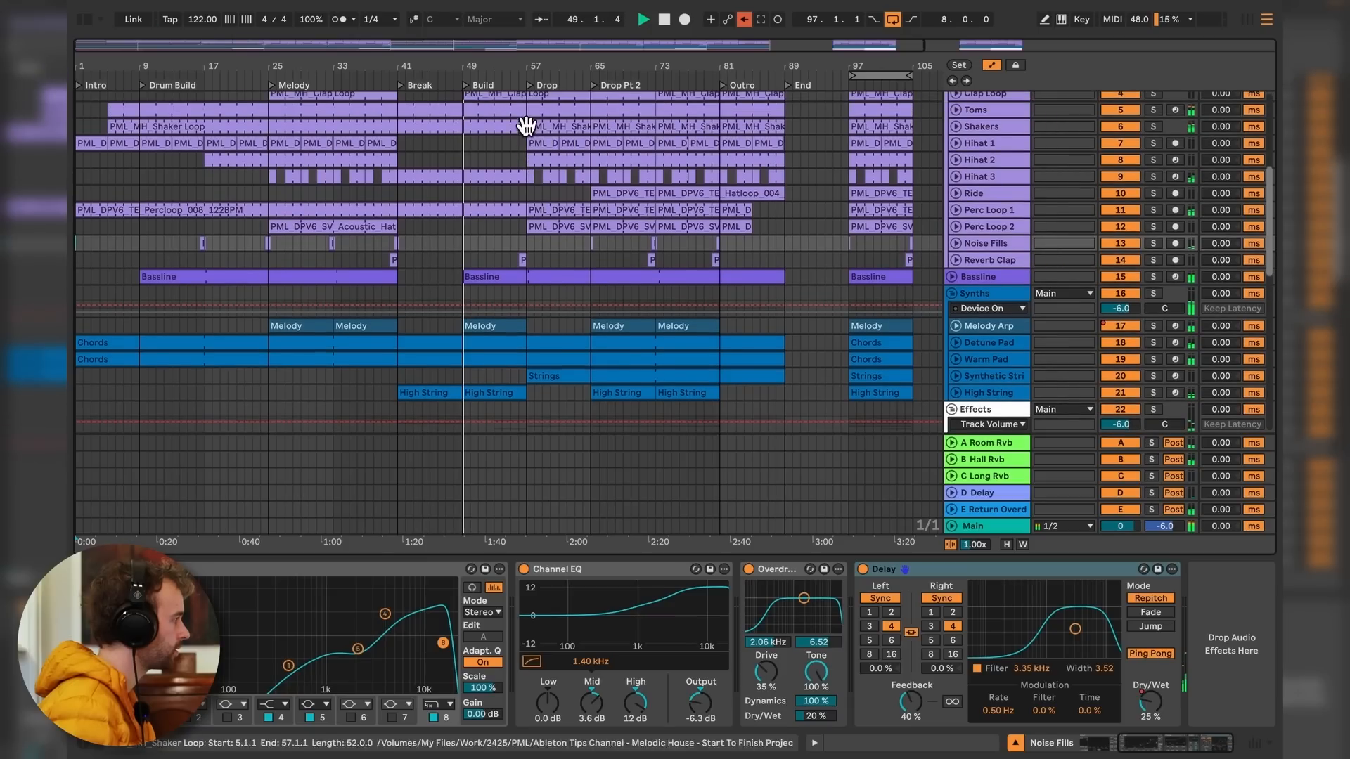
{"action": "left_click", "coordinate": [529, 85]}
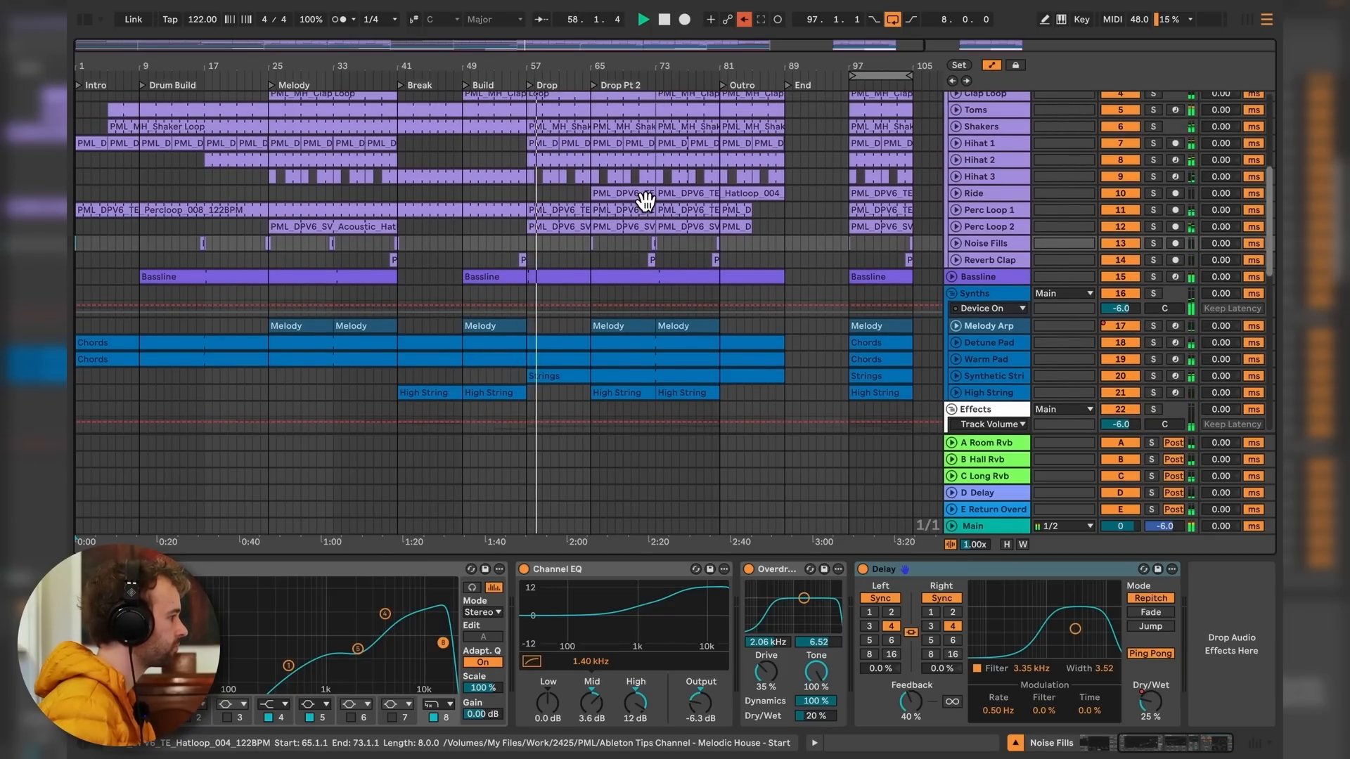
{"action": "left_click", "coordinate": [595, 87]}
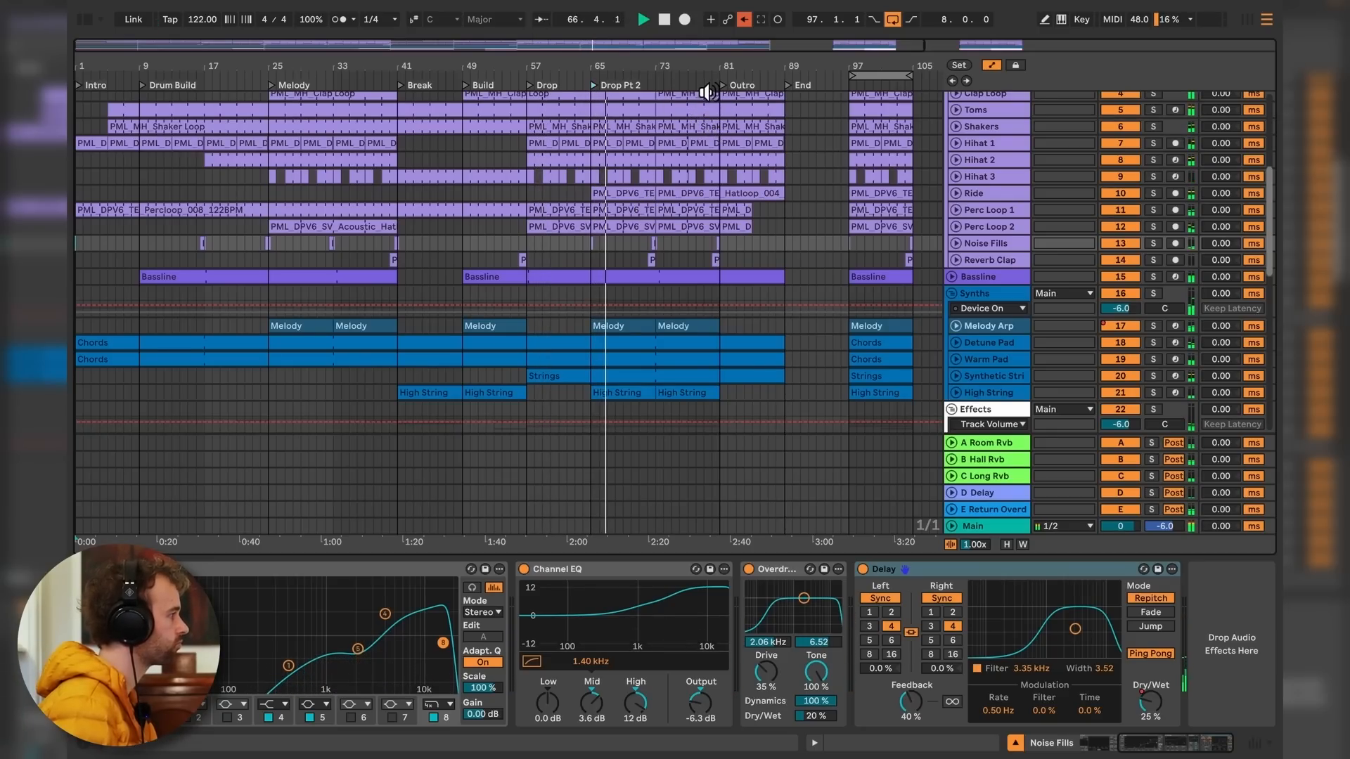
{"action": "left_click", "coordinate": [703, 92]}
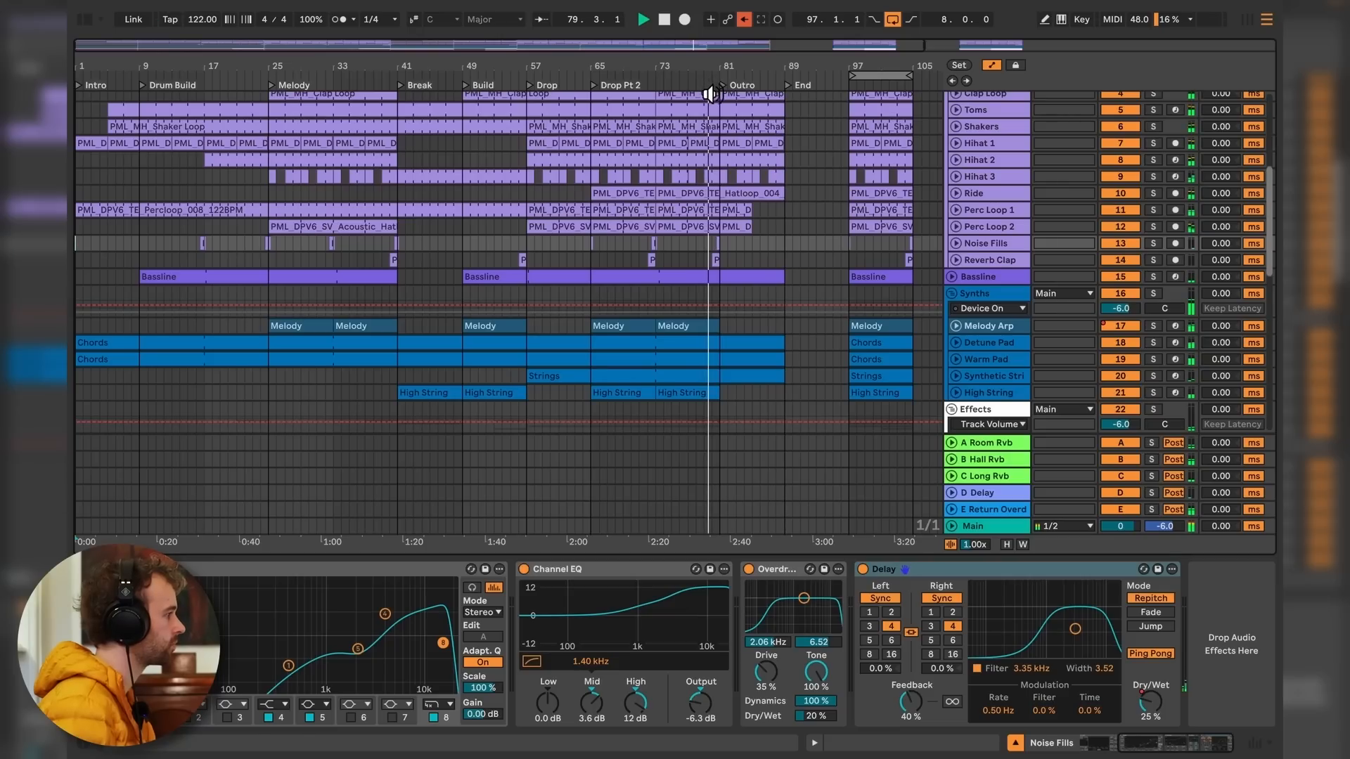
{"action": "scroll", "coordinate": [748, 170], "scroll_direction": "down", "scroll_amount": 5}
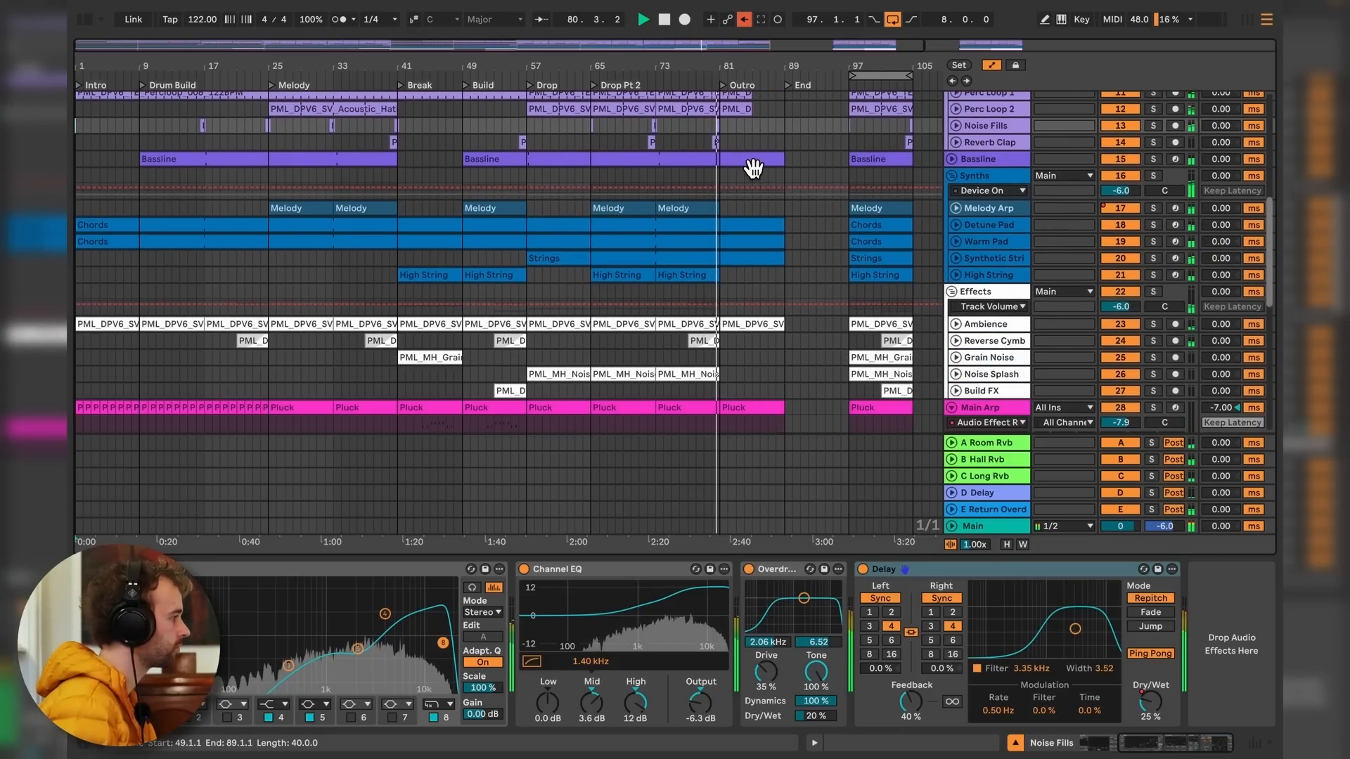
{"action": "scroll", "coordinate": [749, 165], "scroll_direction": "down", "scroll_amount": 6}
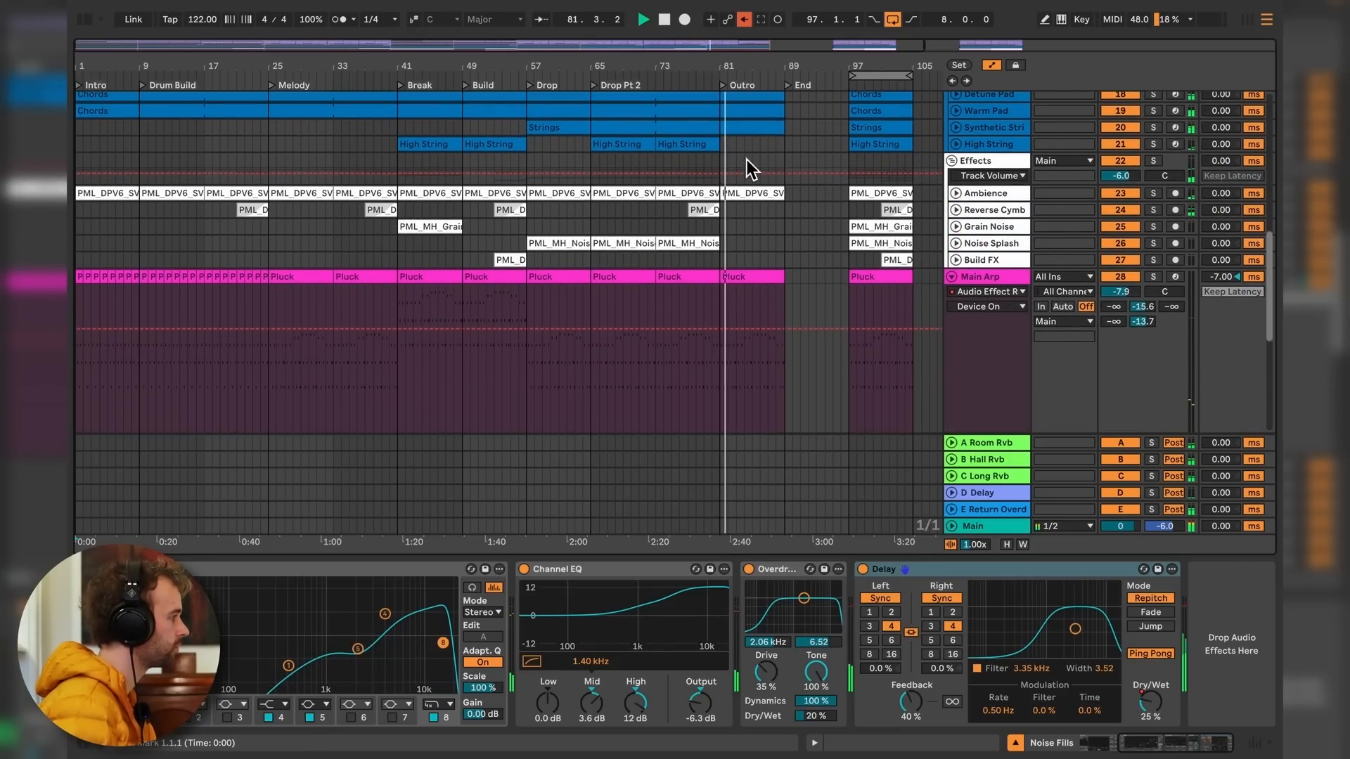
Audition the Outro, skipping ahead to around bar 87, and stop playback after the End marker.
{"action": "scroll", "coordinate": [754, 158], "scroll_direction": "up", "scroll_amount": 2}
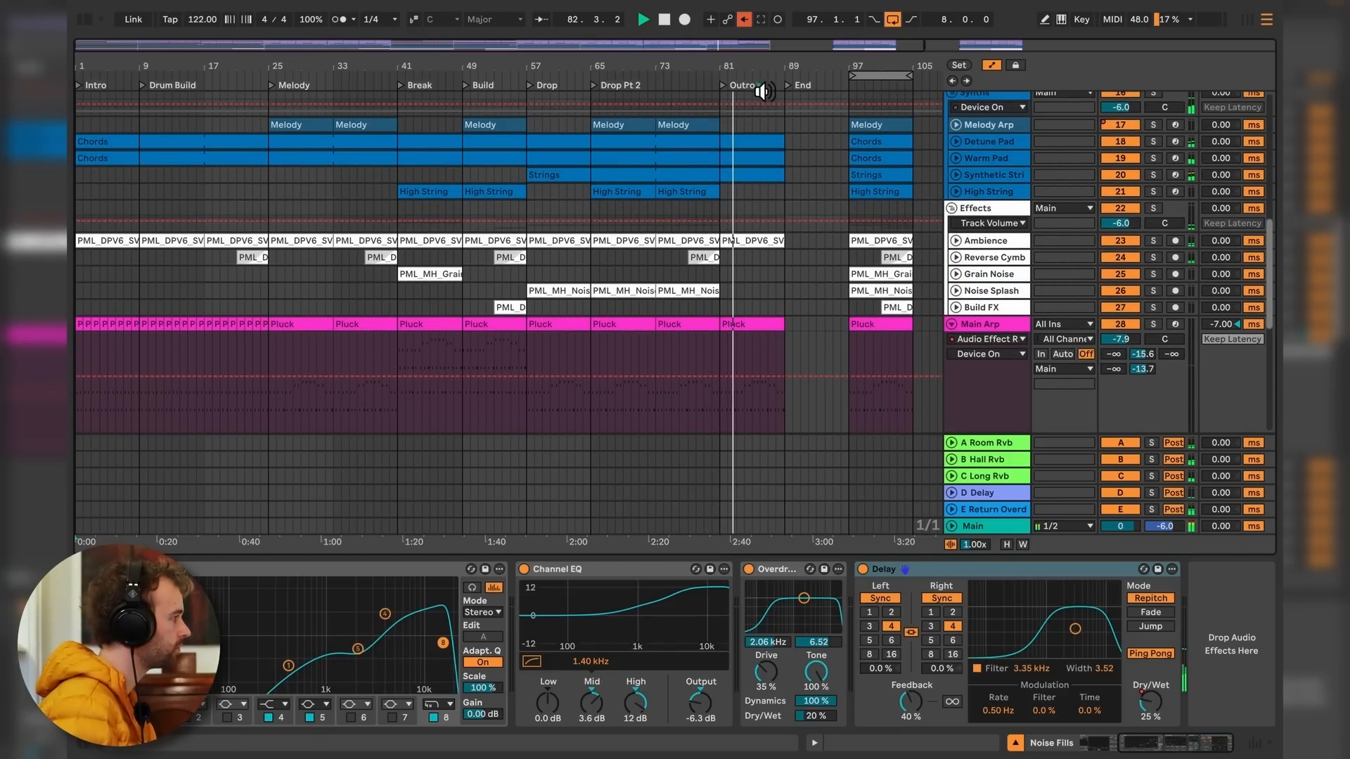
{"action": "left_click", "coordinate": [763, 92]}
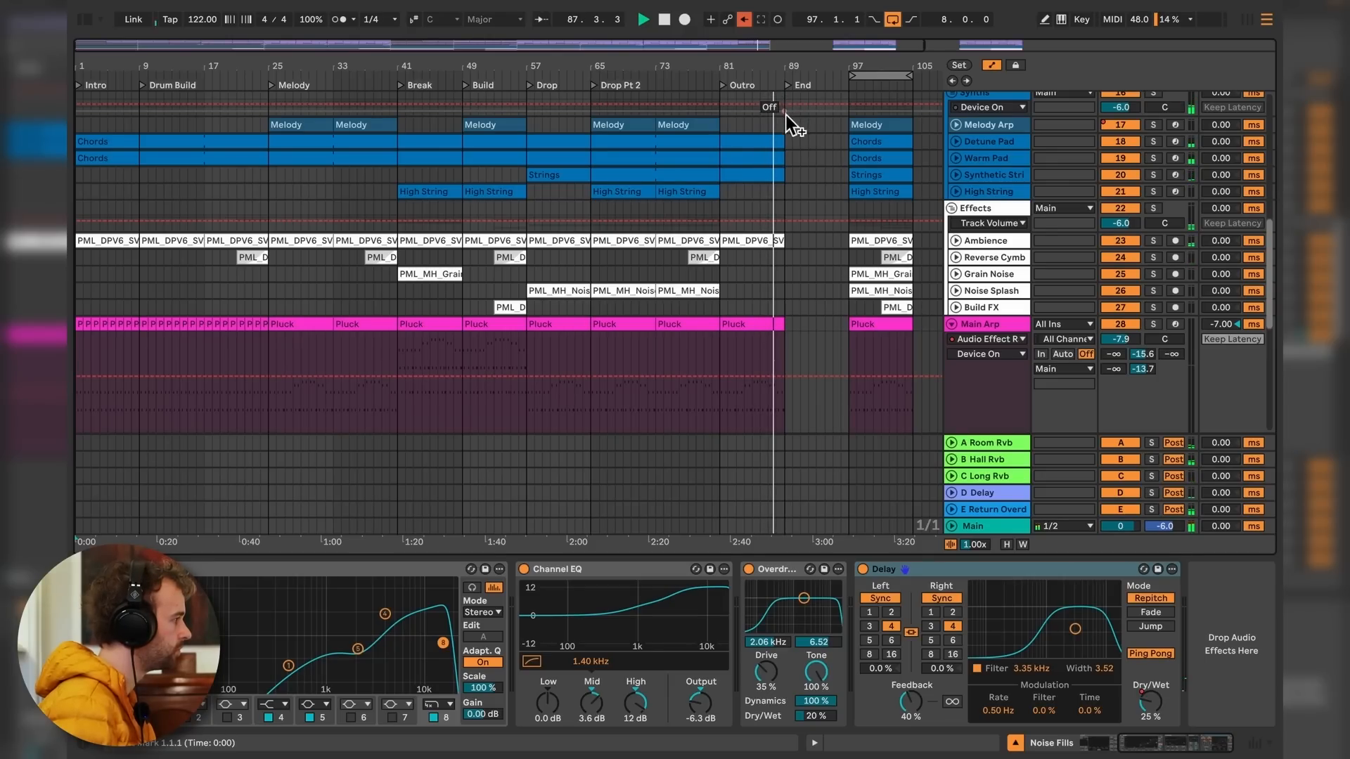
{"action": "scroll", "coordinate": [790, 149], "scroll_direction": "up", "scroll_amount": 1}
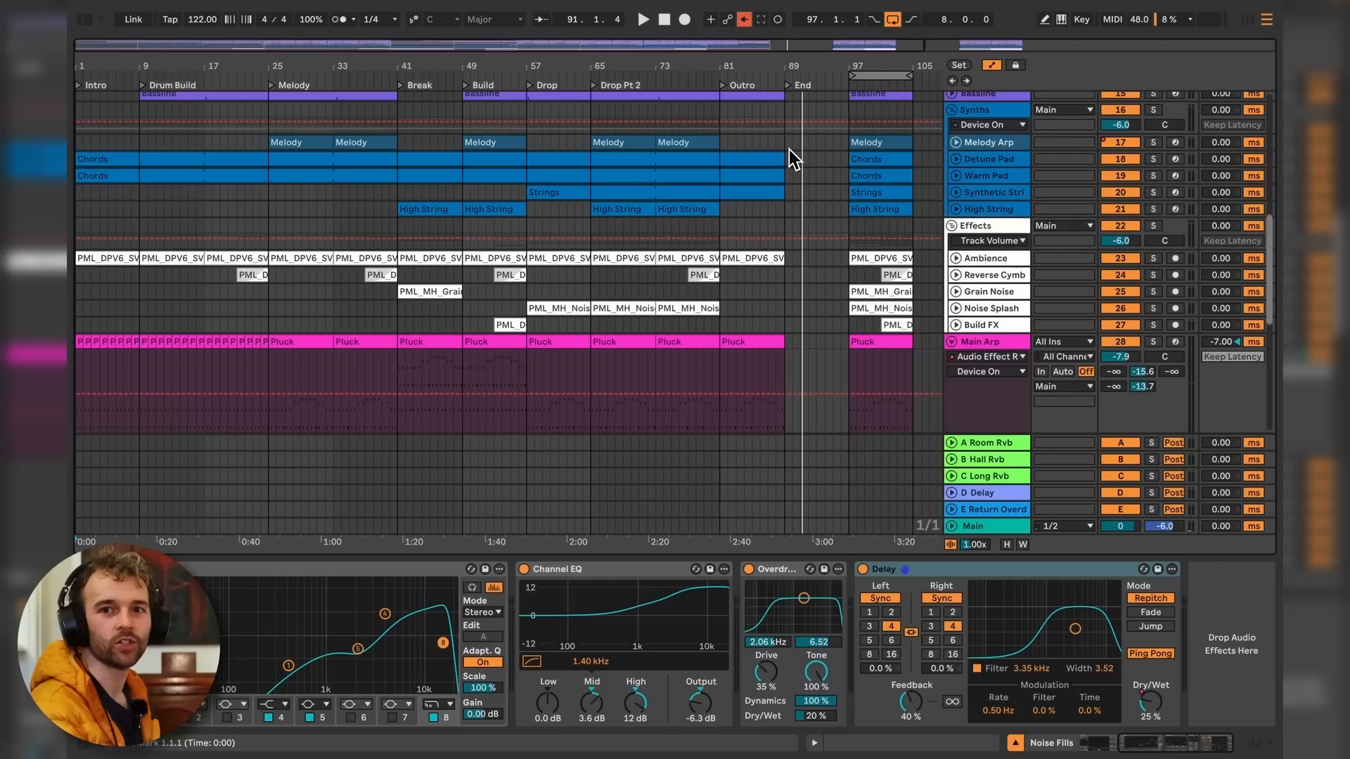
Unfold the Warm Pad and Detune Pad tracks and show the arrangement's automation lanes.
{"action": "scroll", "coordinate": [295, 236], "scroll_direction": "up", "scroll_amount": 10}
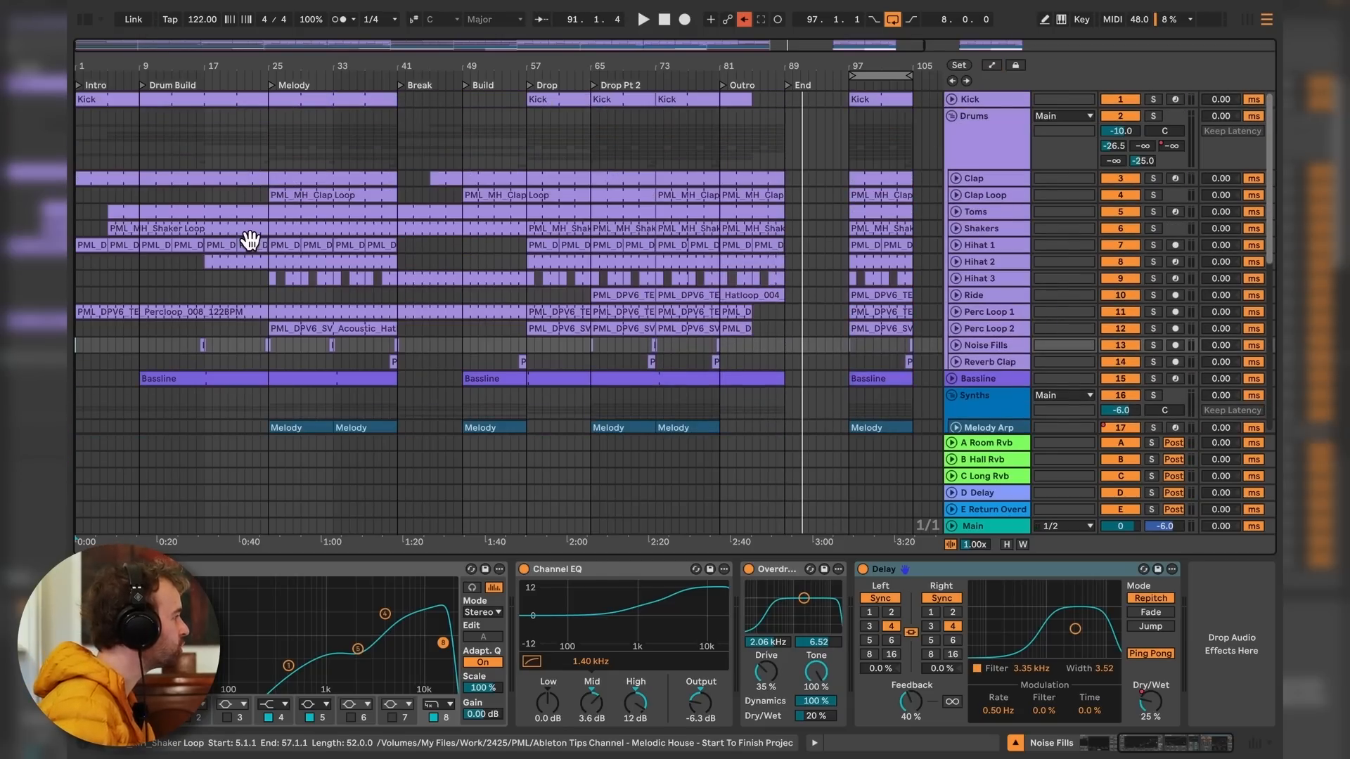
{"action": "left_click", "coordinate": [1003, 105]}
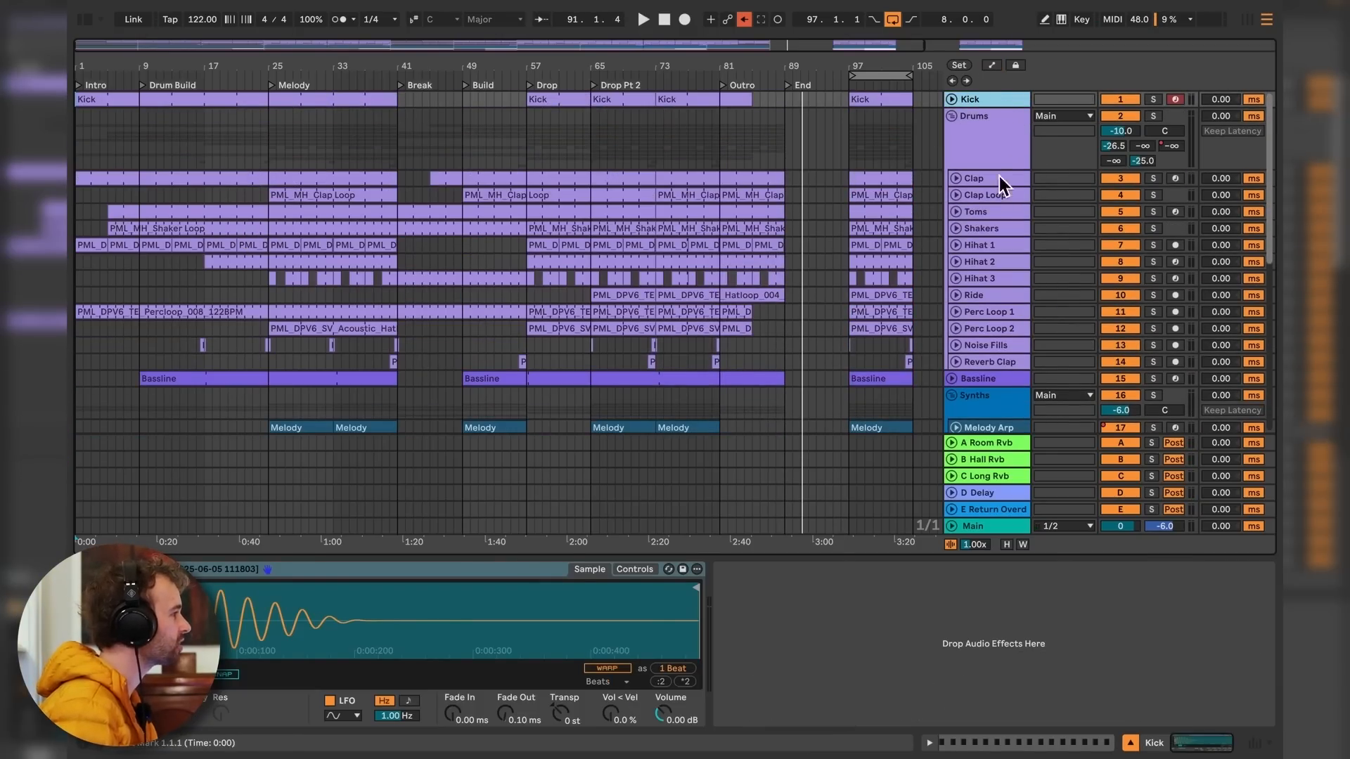
{"action": "scroll", "coordinate": [963, 262], "scroll_direction": "down", "scroll_amount": 5}
{"action": "left_click", "coordinate": [967, 281]}
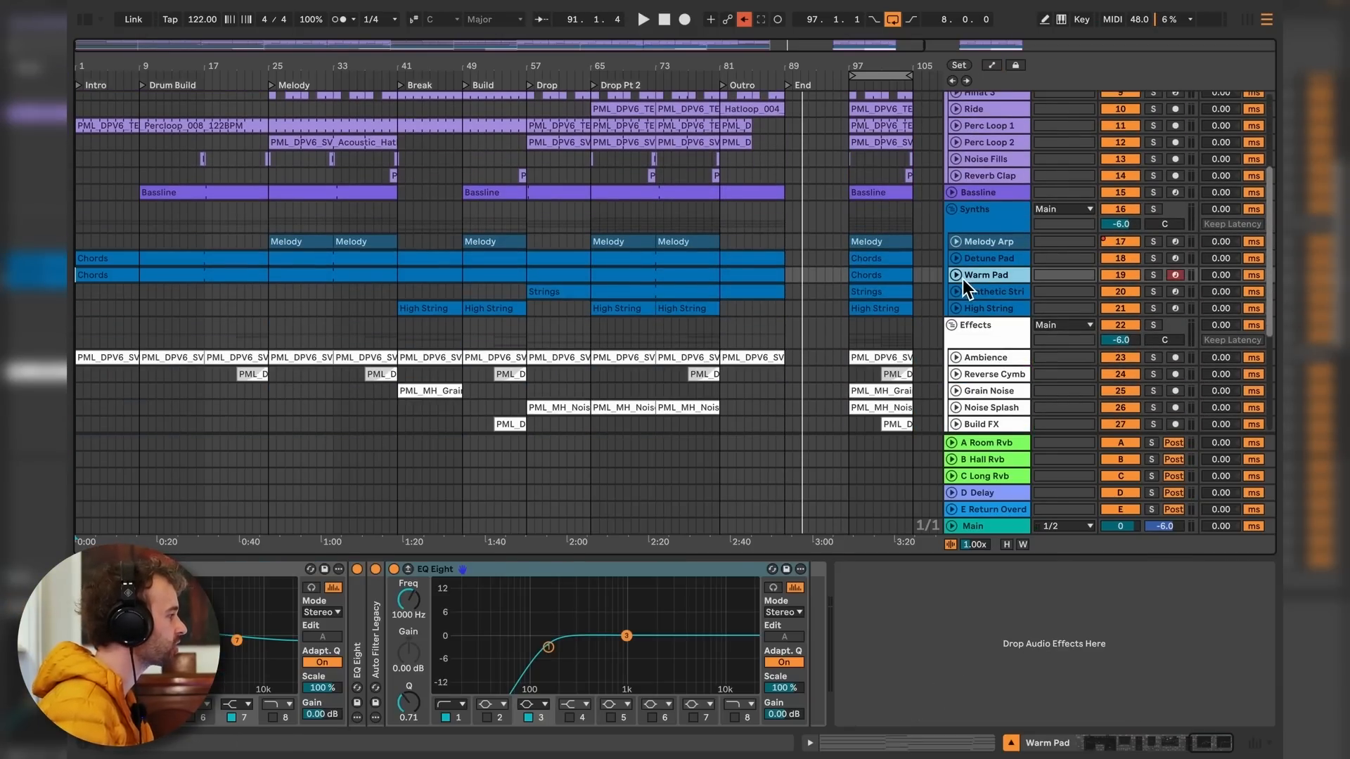
{"action": "left_click", "coordinate": [967, 261]}
{"action": "key", "text": "a"}
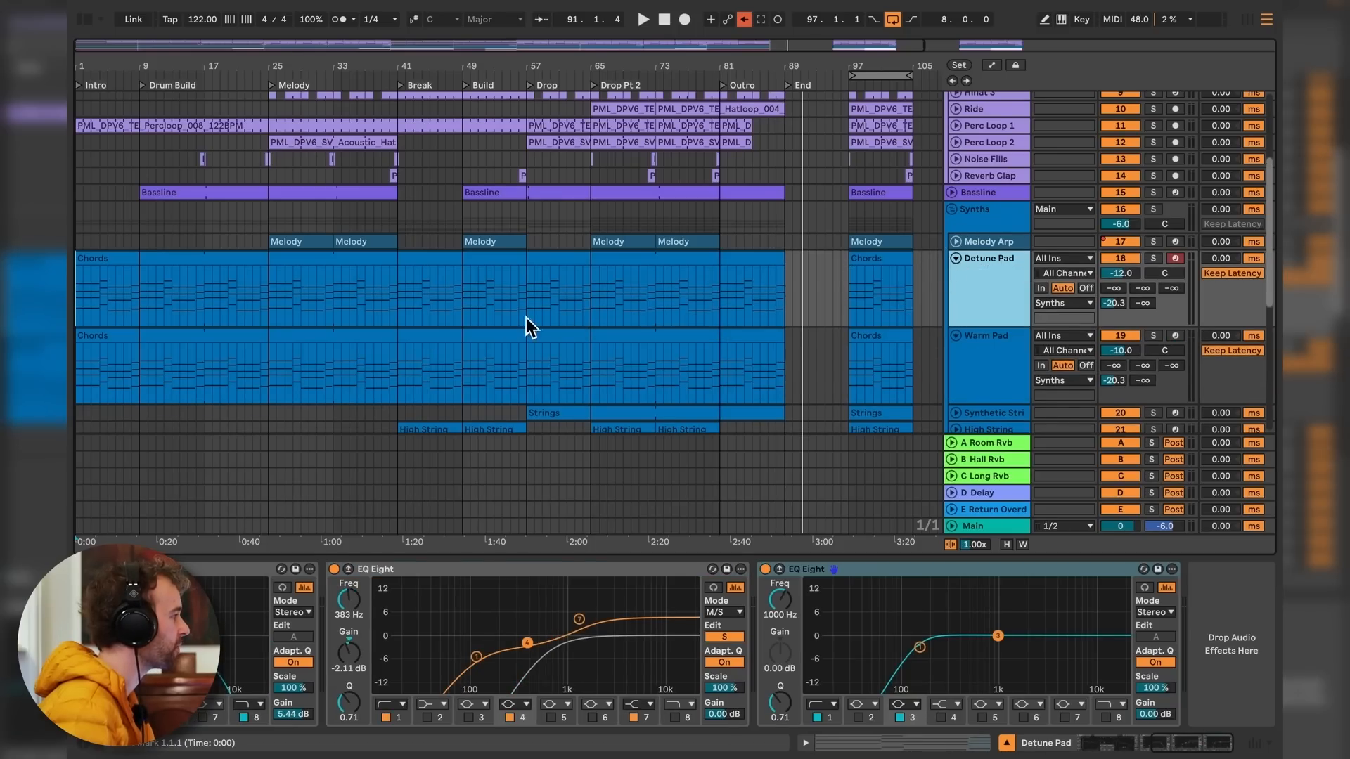
Reshape the Warm Pad's filter Frequency automation into gradual sweeps, dipping at bars 25 and 65, rising to bars 41 and 57, and peaking near bar 81.
{"action": "left_click_drag", "start_coordinate": [293, 321], "coordinate": [509, 204]}
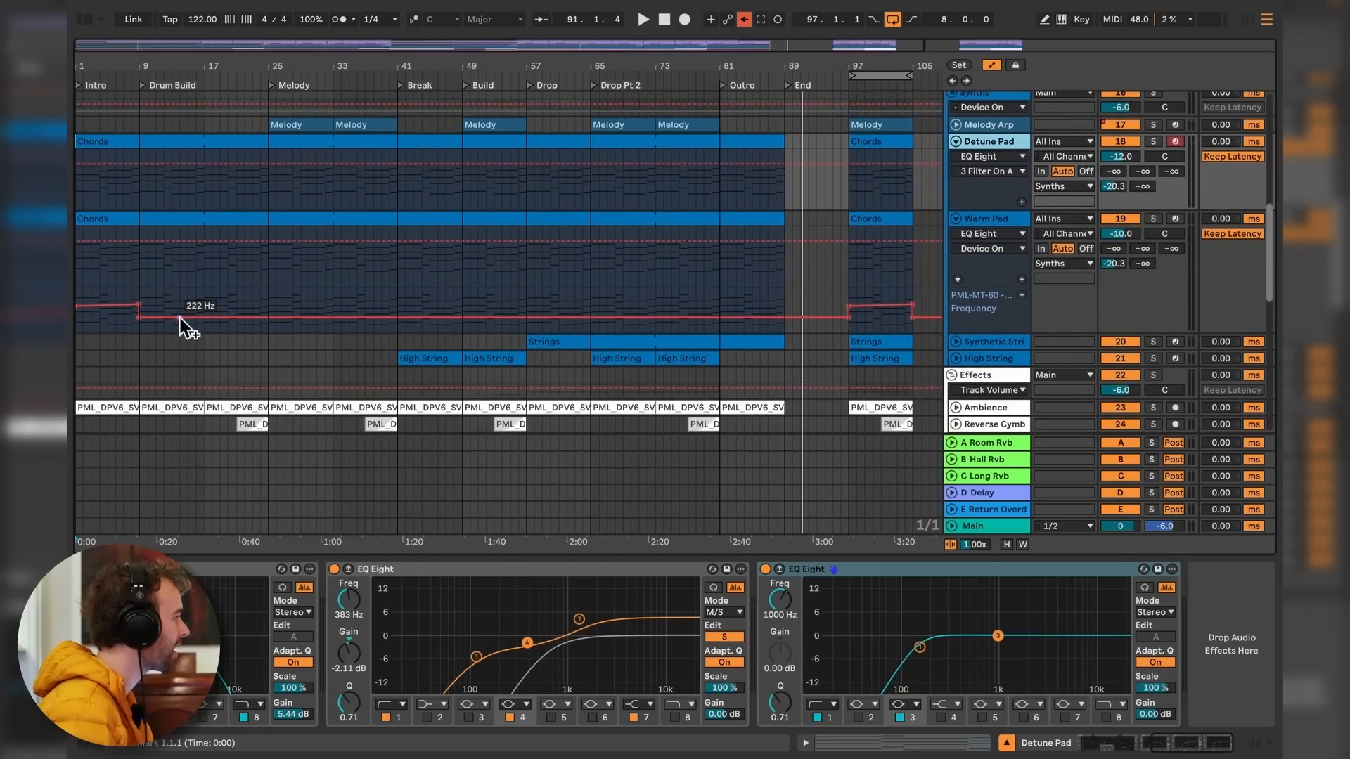
{"action": "left_click_drag", "start_coordinate": [143, 323], "coordinate": [402, 306]}
{"action": "left_click_drag", "start_coordinate": [268, 303], "coordinate": [268, 312]}
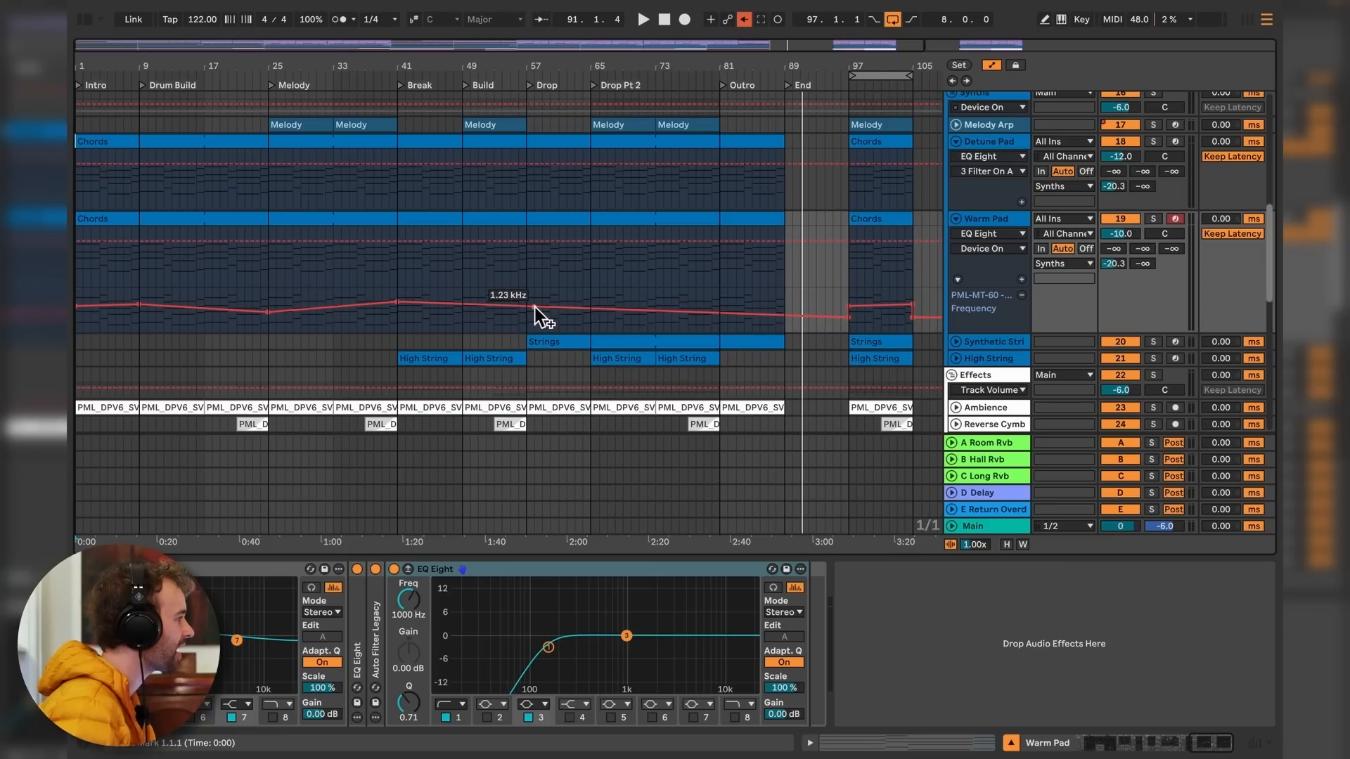
{"action": "left_click_drag", "start_coordinate": [527, 307], "coordinate": [527, 298]}
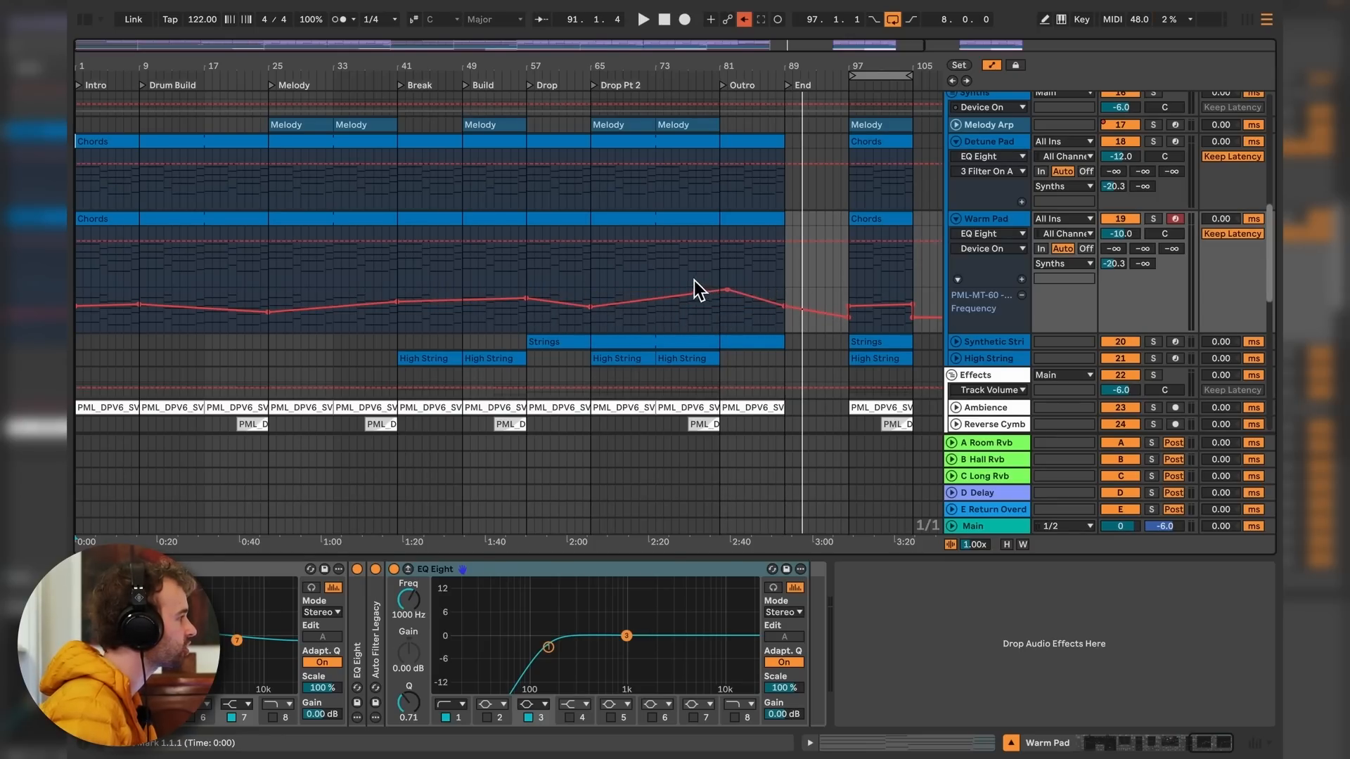
Hide the automation lanes, unfold the Bassline track and select its section from bar 9 to bar 25.
{"action": "key", "text": "a"}
{"action": "scroll", "coordinate": [330, 204], "scroll_direction": "up", "scroll_amount": 10}
{"action": "left_click", "coordinate": [960, 334]}
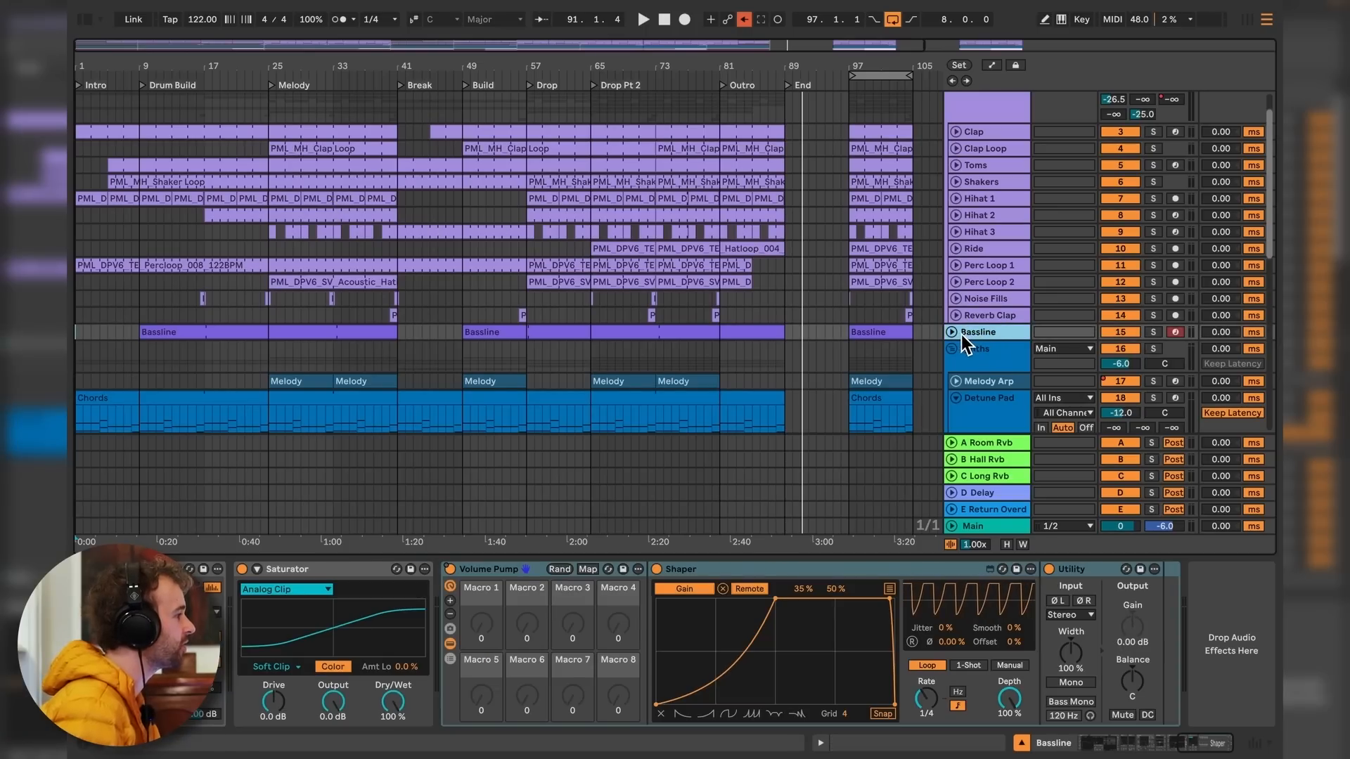
{"action": "left_click", "coordinate": [952, 331]}
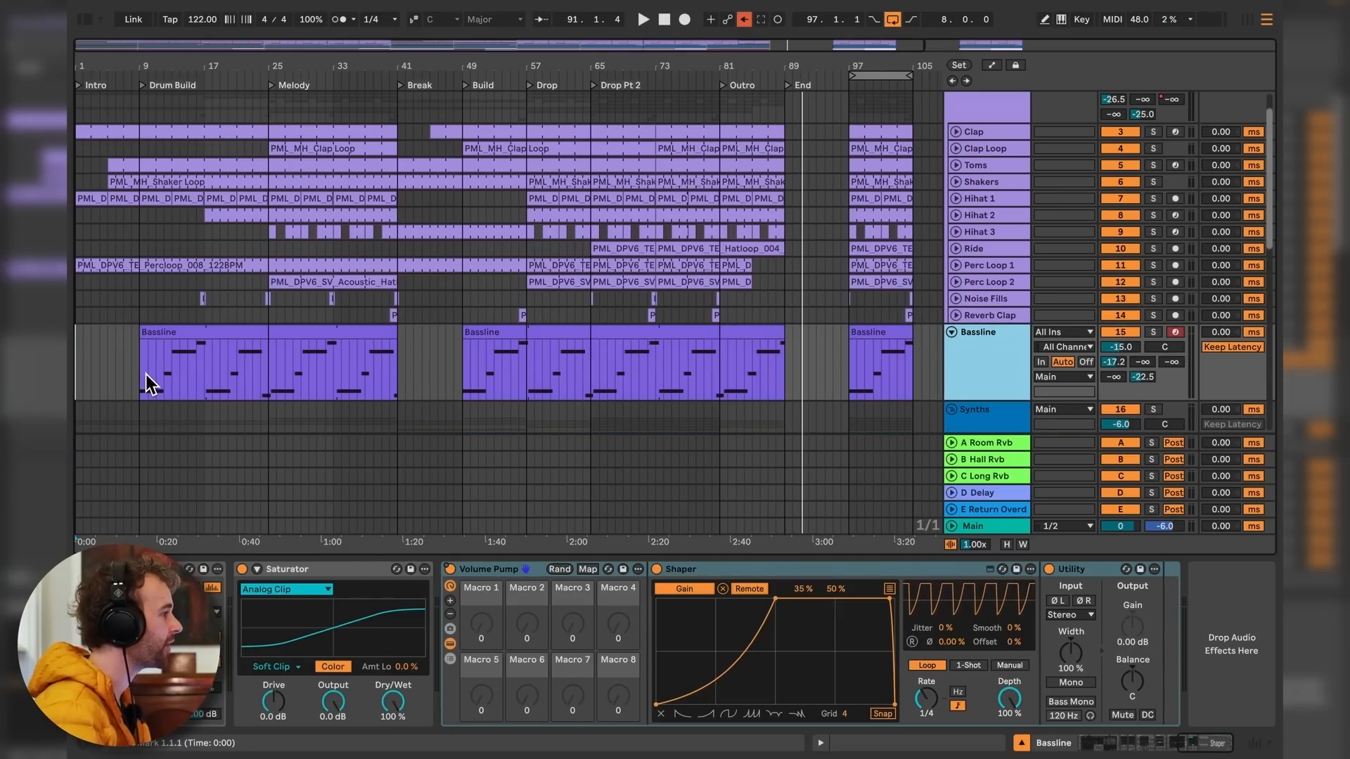
{"action": "left_click_drag", "start_coordinate": [146, 374], "coordinate": [276, 380]}
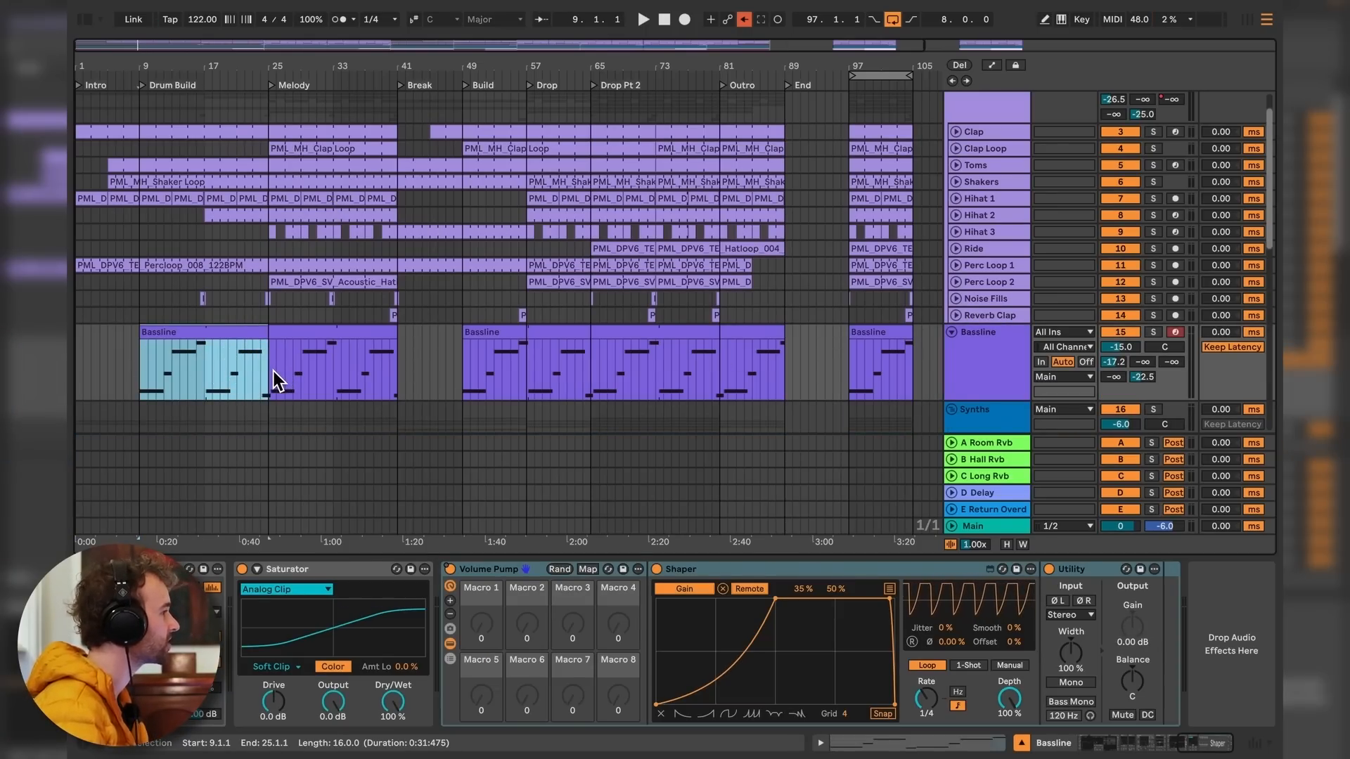